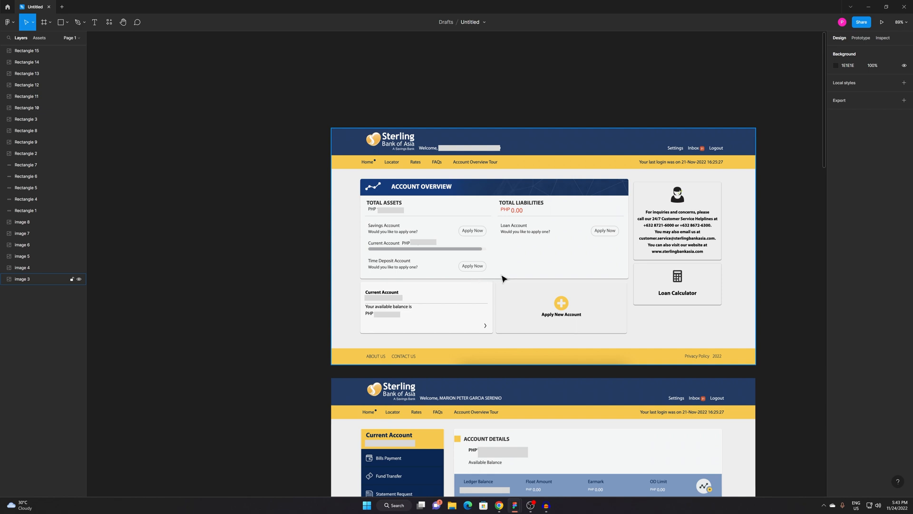
Examine the Account Overview screenshot, including its assets, liabilities, current account and new account sections.
{"action": "left_click_drag", "start_coordinate": [553, 328], "coordinate": [551, 327]}
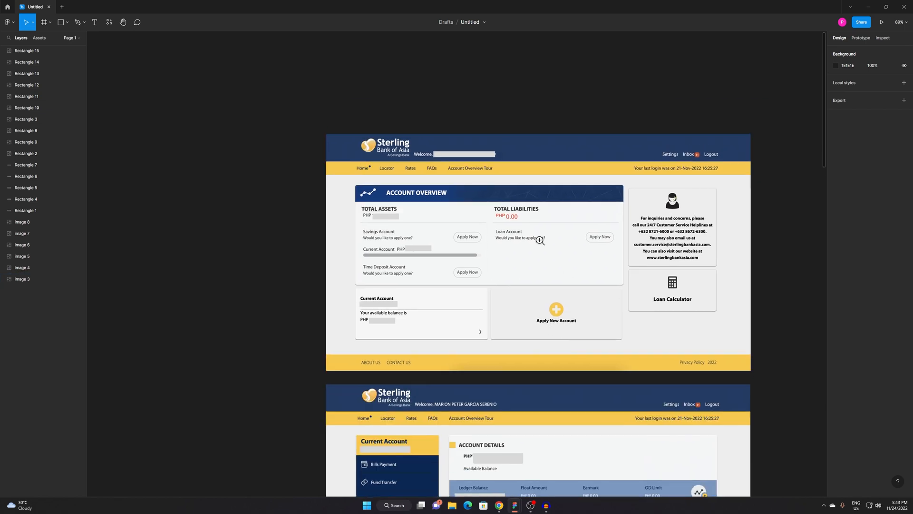
{"action": "scroll", "coordinate": [536, 238], "scroll_direction": "up", "scroll_amount": 5, "text": "ctrl"}
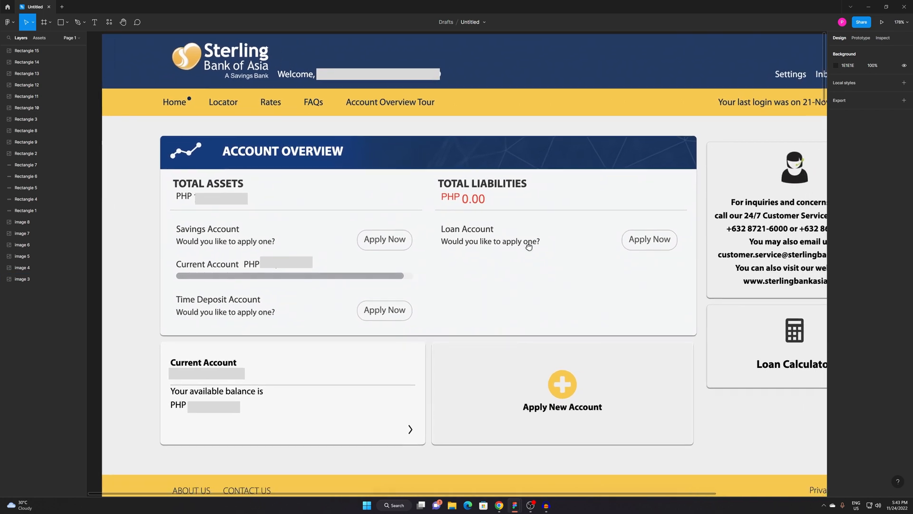
{"action": "scroll", "coordinate": [450, 210], "scroll_direction": "up", "scroll_amount": 1}
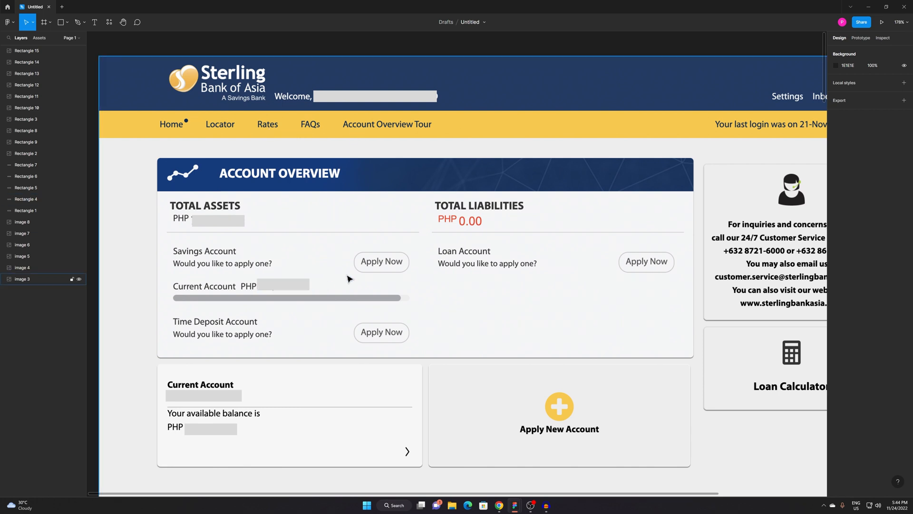
{"action": "left_click_drag", "start_coordinate": [292, 242], "coordinate": [296, 227]}
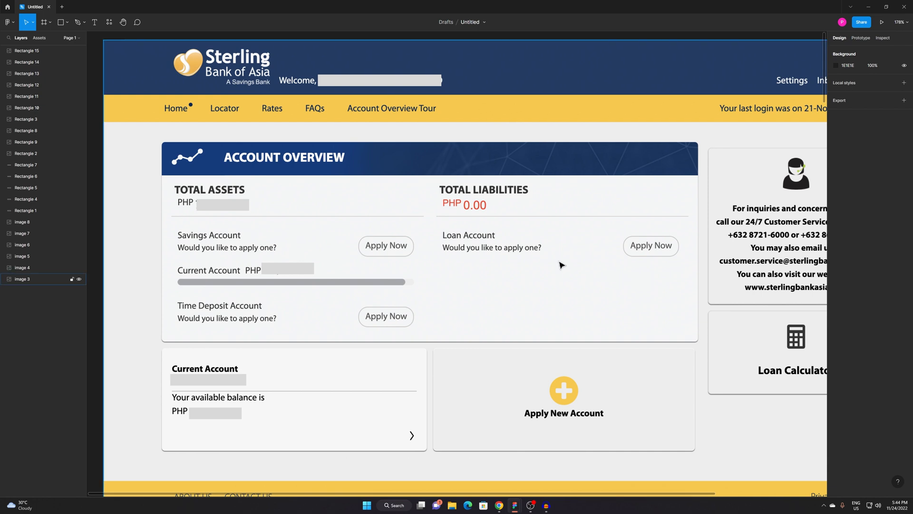
{"action": "scroll", "coordinate": [531, 226], "scroll_direction": "down", "scroll_amount": 3}
{"action": "scroll", "coordinate": [528, 227], "scroll_direction": "up", "scroll_amount": 3}
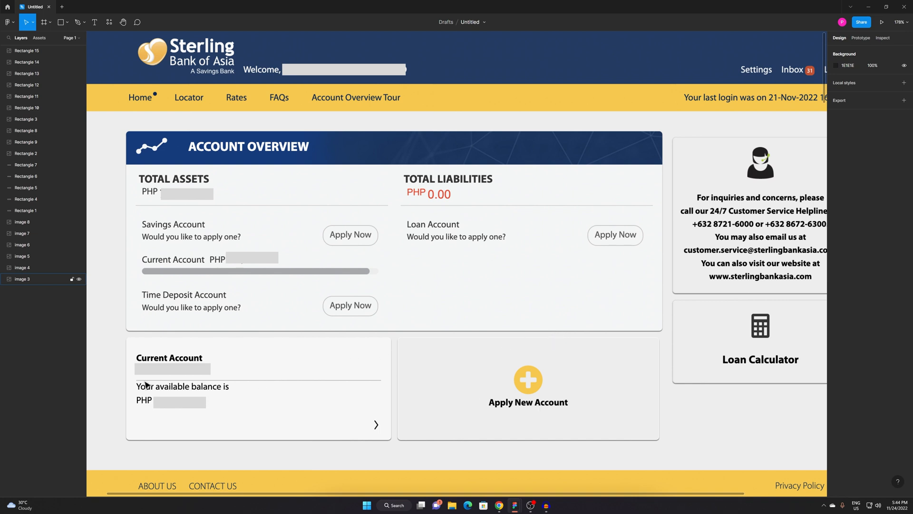
{"action": "left_click", "coordinate": [765, 426]}
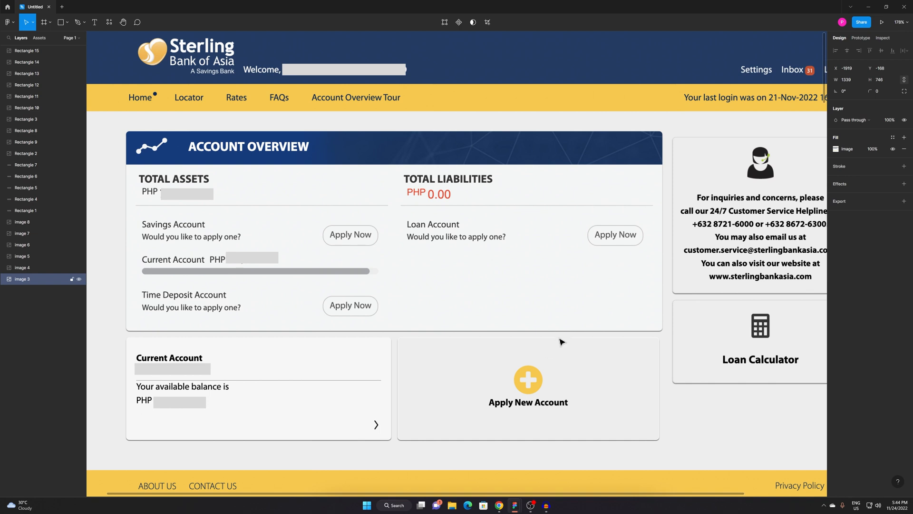
Examine the Account Details and Transaction Details sections of the second banking screenshot.
{"action": "scroll", "coordinate": [562, 341], "scroll_direction": "down", "scroll_amount": 5}
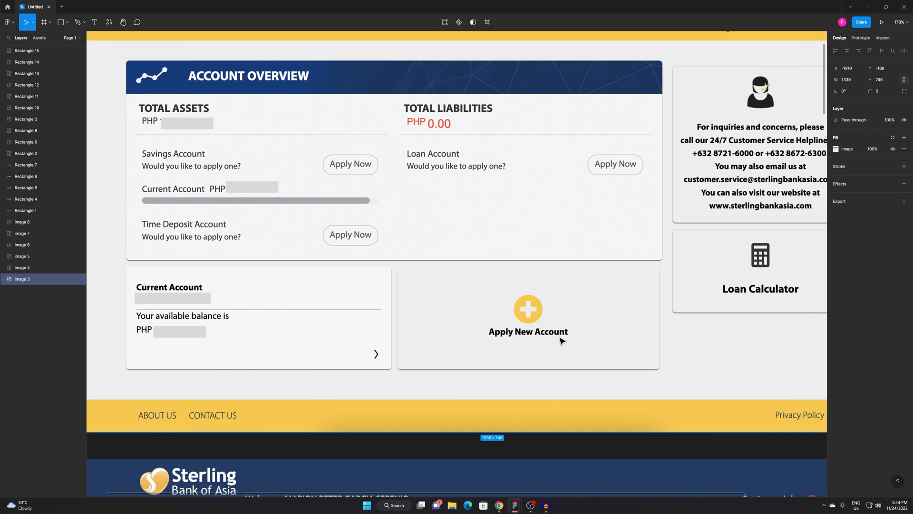
{"action": "scroll", "coordinate": [561, 341], "scroll_direction": "down", "scroll_amount": 8}
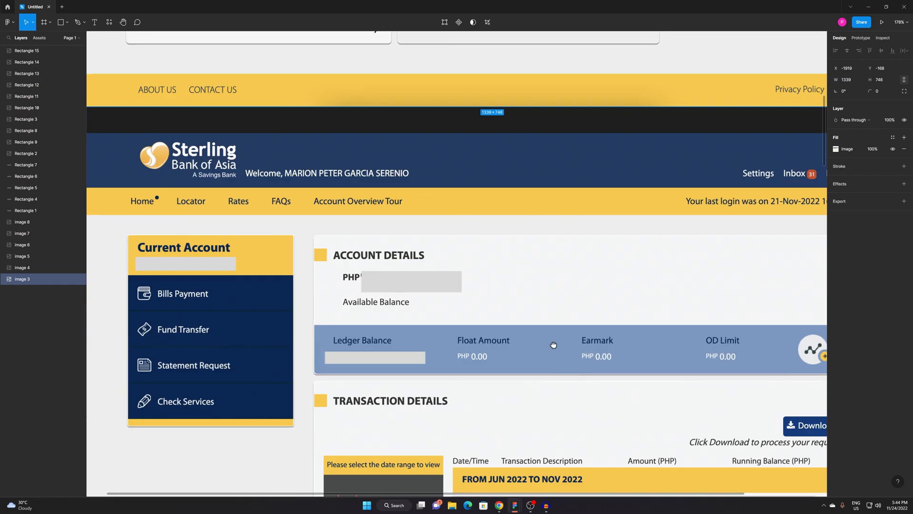
{"action": "scroll", "coordinate": [550, 344], "scroll_direction": "down", "scroll_amount": 3}
{"action": "left_click_drag", "start_coordinate": [547, 254], "coordinate": [520, 249]}
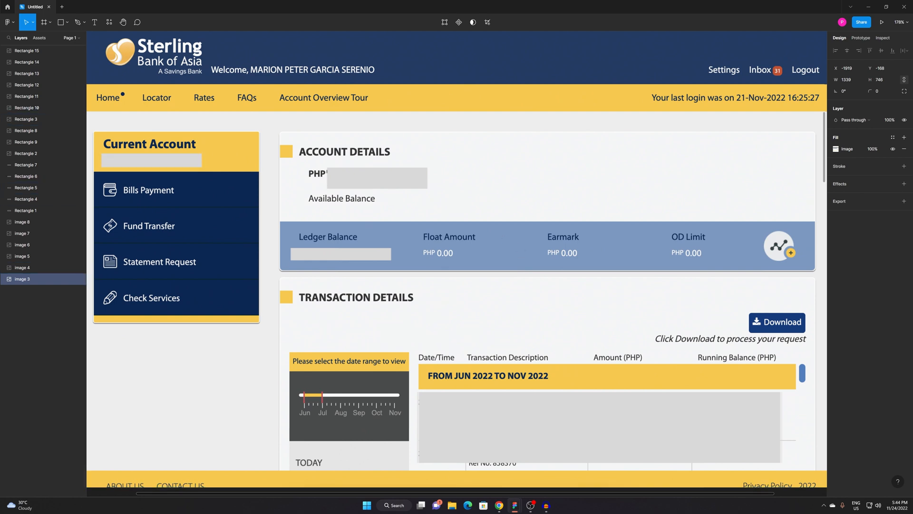
{"action": "scroll", "coordinate": [606, 338], "scroll_direction": "down", "scroll_amount": 5}
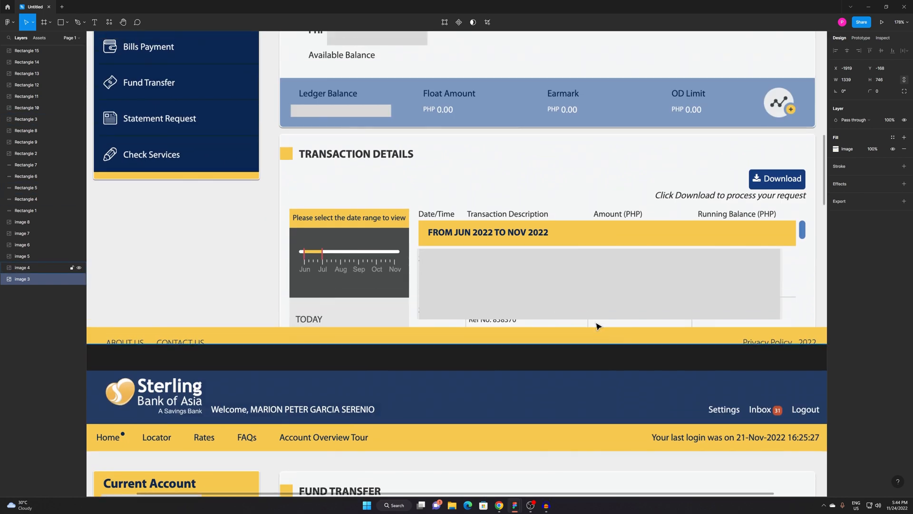
{"action": "scroll", "coordinate": [600, 328], "scroll_direction": "up", "scroll_amount": 3}
{"action": "scroll", "coordinate": [518, 265], "scroll_direction": "up", "scroll_amount": 1}
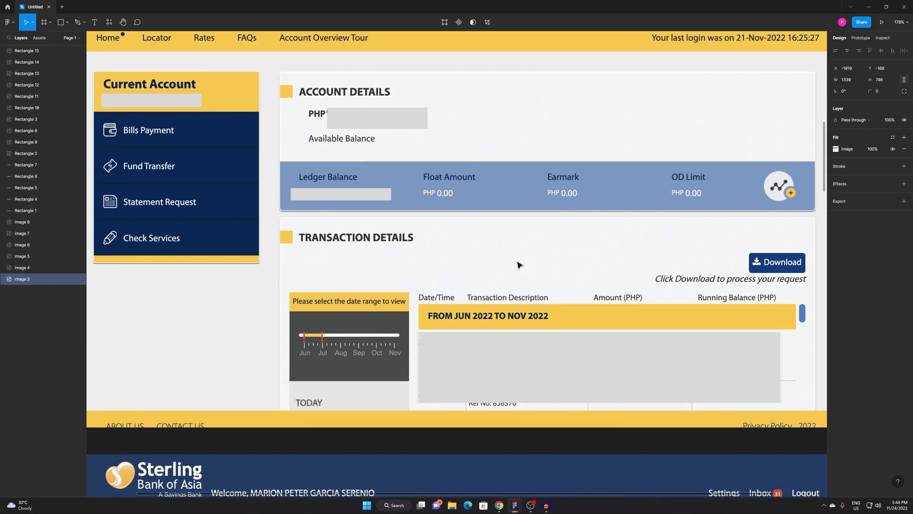
{"action": "left_click_drag", "start_coordinate": [481, 242], "coordinate": [474, 271]}
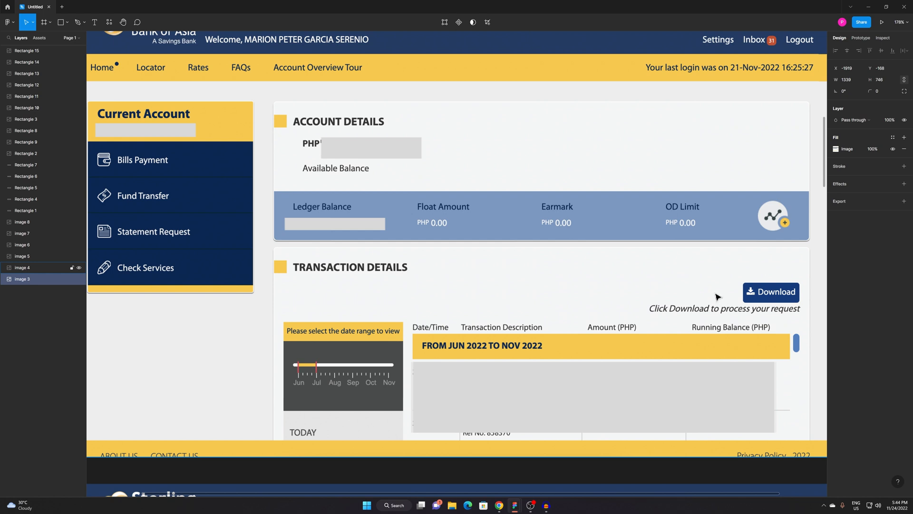
{"action": "left_click_drag", "start_coordinate": [475, 263], "coordinate": [407, 290]}
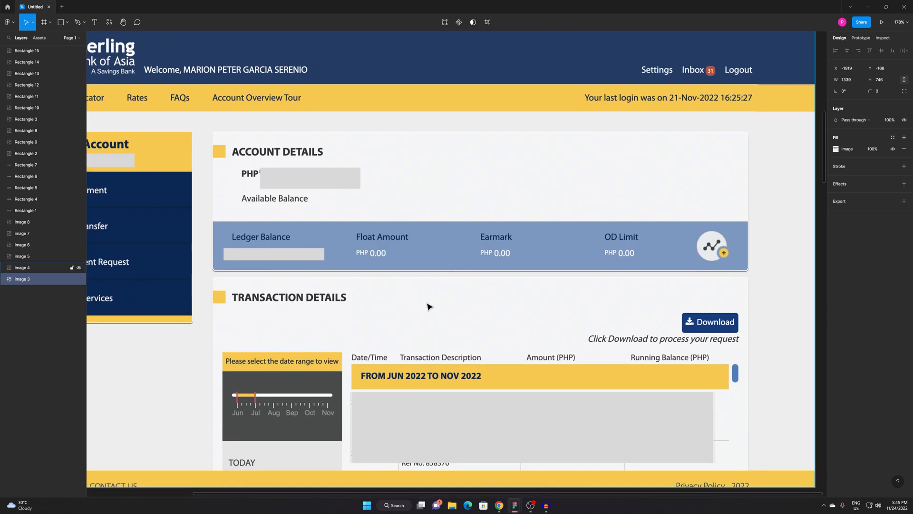
Examine the Fund Transfer screenshot's transfer methods and compare it with the screenshots below it.
{"action": "left_click", "coordinate": [455, 372], "text": "alt"}
{"action": "left_click_drag", "start_coordinate": [455, 371], "coordinate": [539, 132]}
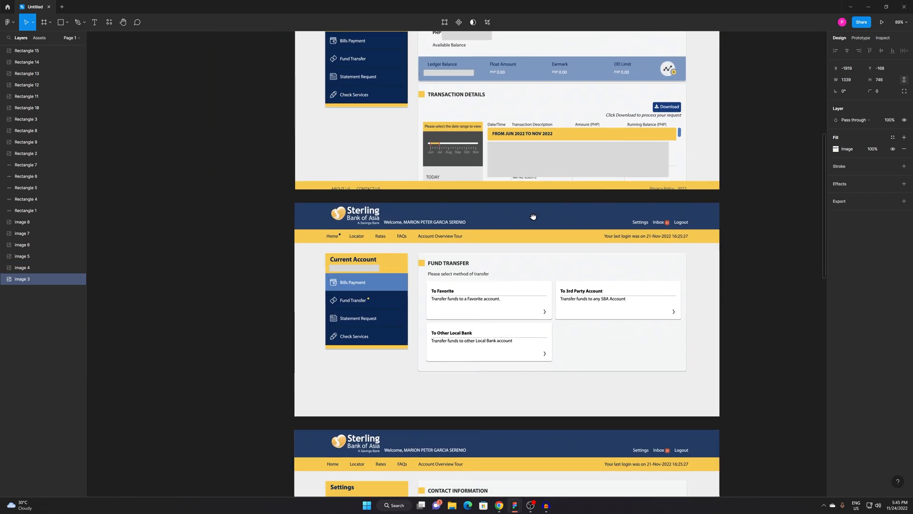
{"action": "left_click", "coordinate": [453, 336]}
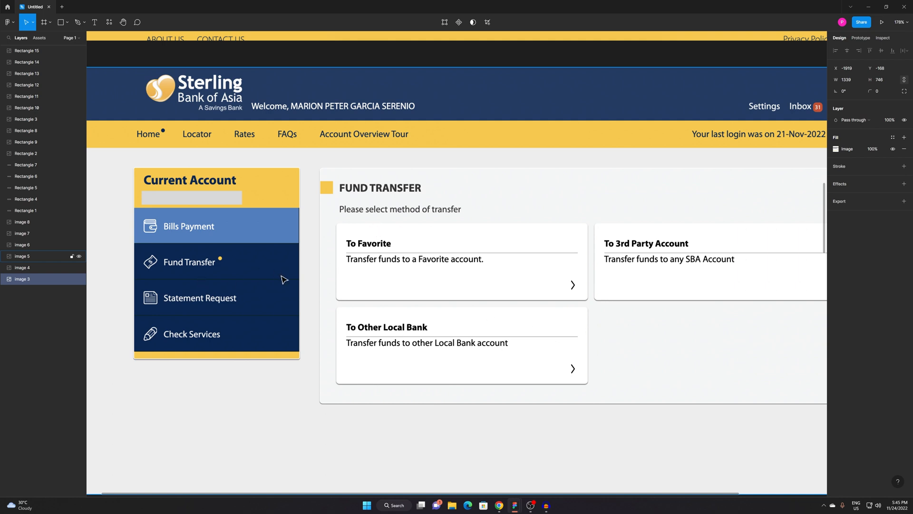
{"action": "scroll", "coordinate": [433, 396], "scroll_direction": "down", "scroll_amount": 5}
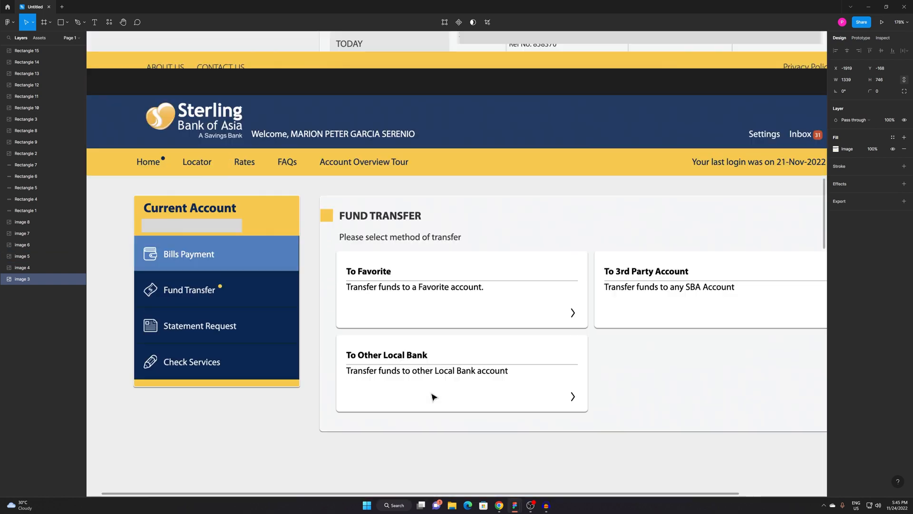
{"action": "scroll", "coordinate": [432, 397], "scroll_direction": "down", "scroll_amount": 10}
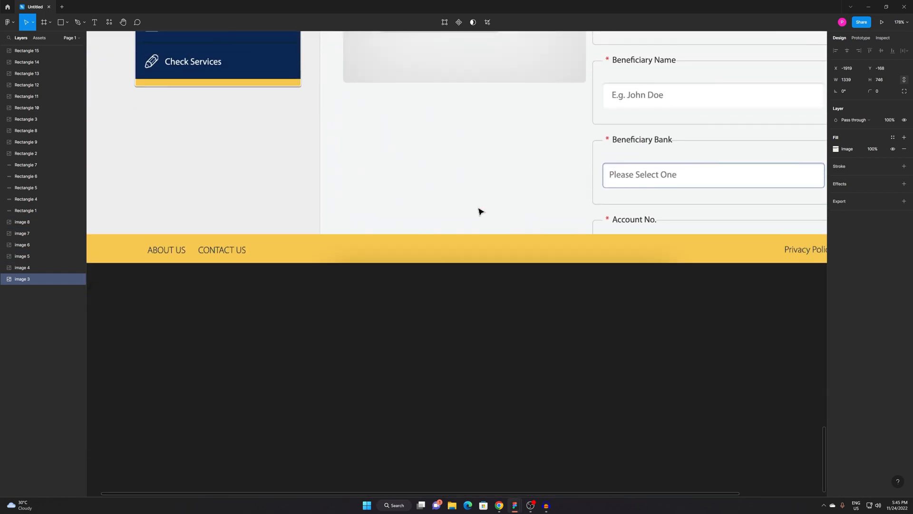
{"action": "scroll", "coordinate": [479, 209], "scroll_direction": "up", "scroll_amount": 2}
{"action": "left_click", "coordinate": [476, 208]}
{"action": "scroll", "coordinate": [476, 208], "scroll_direction": "down", "scroll_amount": 6}
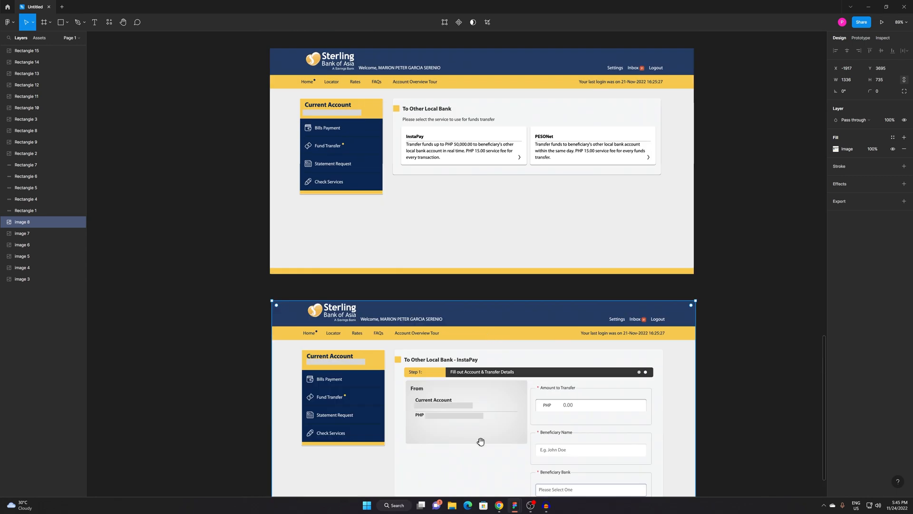
{"action": "scroll", "coordinate": [478, 324], "scroll_direction": "up", "scroll_amount": 3}
{"action": "scroll", "coordinate": [501, 247], "scroll_direction": "down", "scroll_amount": 4}
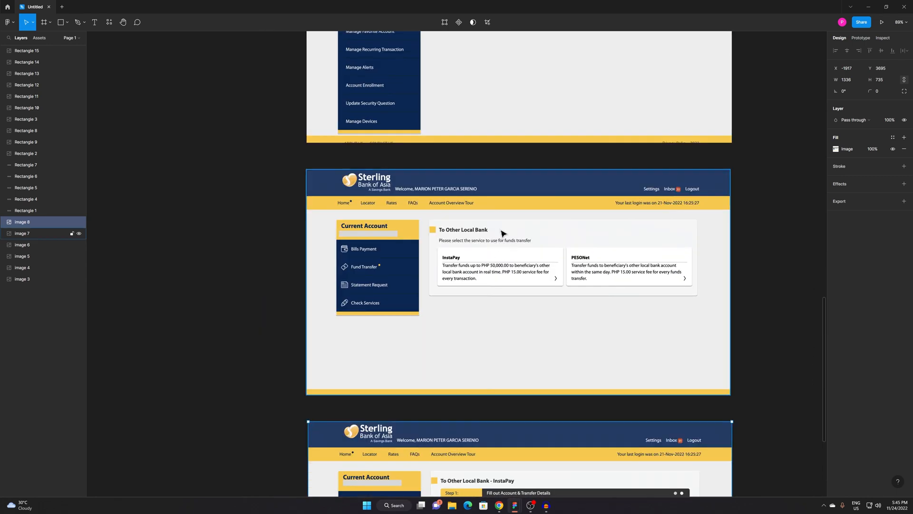
{"action": "scroll", "coordinate": [503, 289], "scroll_direction": "up", "scroll_amount": 5}
{"action": "scroll", "coordinate": [503, 289], "scroll_direction": "up", "scroll_amount": 5}
{"action": "scroll", "coordinate": [465, 266], "scroll_direction": "down", "scroll_amount": 6}
{"action": "scroll", "coordinate": [497, 378], "scroll_direction": "up", "scroll_amount": 5}
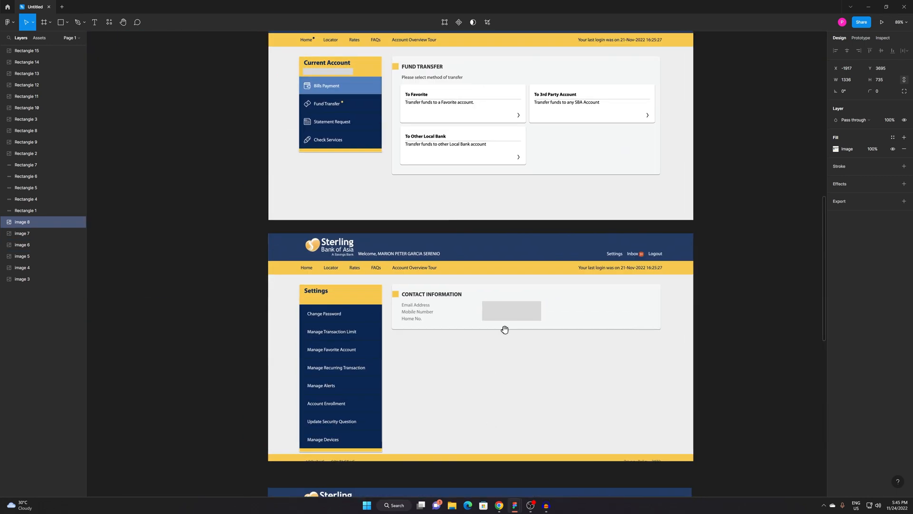
{"action": "scroll", "coordinate": [443, 164], "scroll_direction": "up", "scroll_amount": 5}
{"action": "scroll", "coordinate": [520, 247], "scroll_direction": "up", "scroll_amount": 1}
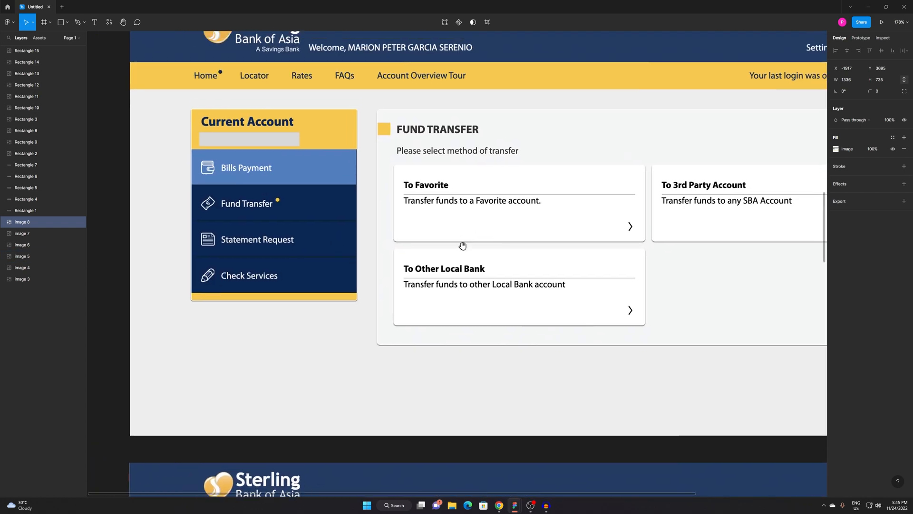
Examine the Settings screenshot and the InstaPay and PESONet options on the To Other Local Bank screenshot.
{"action": "scroll", "coordinate": [475, 299], "scroll_direction": "down", "scroll_amount": 15}
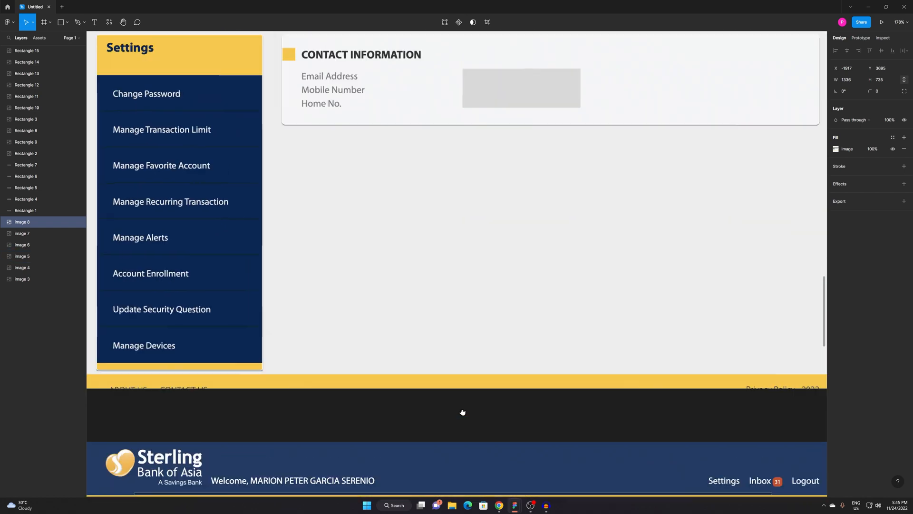
{"action": "scroll", "coordinate": [500, 319], "scroll_direction": "down", "scroll_amount": 3}
{"action": "scroll", "coordinate": [458, 238], "scroll_direction": "down", "scroll_amount": 5}
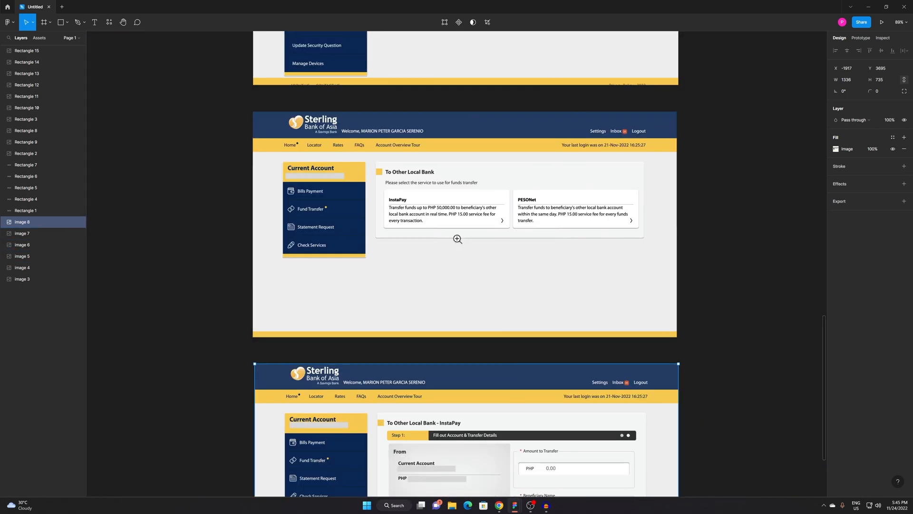
{"action": "scroll", "coordinate": [444, 273], "scroll_direction": "up", "scroll_amount": 5}
{"action": "scroll", "coordinate": [444, 273], "scroll_direction": "up", "scroll_amount": 1}
{"action": "left_click_drag", "start_coordinate": [452, 350], "coordinate": [408, 350]}
{"action": "scroll", "coordinate": [481, 320], "scroll_direction": "down", "scroll_amount": 5}
{"action": "scroll", "coordinate": [471, 321], "scroll_direction": "up", "scroll_amount": 5}
{"action": "left_click_drag", "start_coordinate": [466, 324], "coordinate": [493, 301]}
Inspect the InstaPay transfer form, from the source account card to the amount and beneficiary fields.
{"action": "left_click_drag", "start_coordinate": [471, 358], "coordinate": [456, 48]}
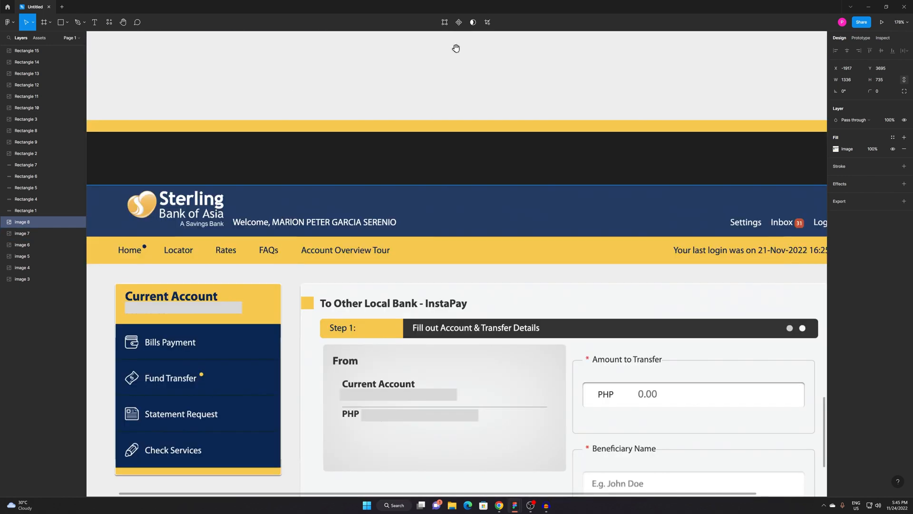
{"action": "left_click_drag", "start_coordinate": [436, 237], "coordinate": [424, 59]}
{"action": "left_click_drag", "start_coordinate": [442, 253], "coordinate": [434, 298]}
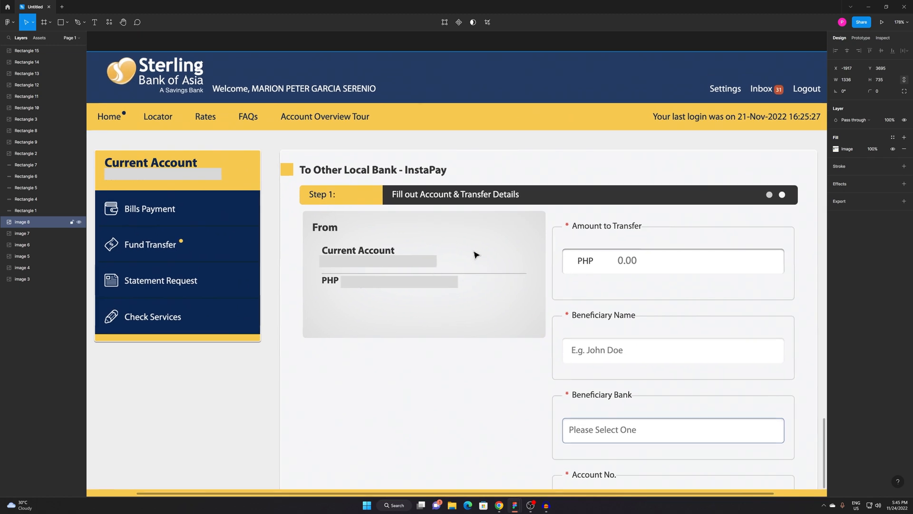
{"action": "scroll", "coordinate": [612, 360], "scroll_direction": "down", "scroll_amount": 3}
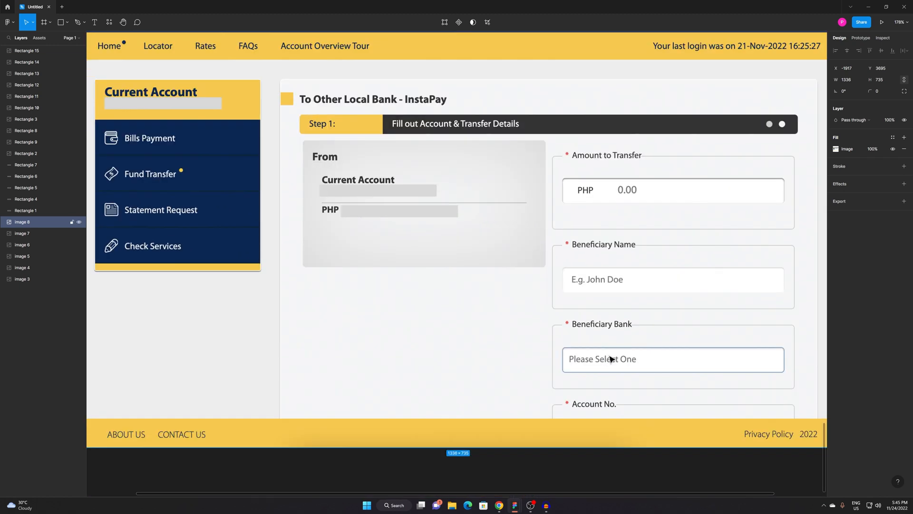
{"action": "left_click_drag", "start_coordinate": [268, 142], "coordinate": [321, 235]}
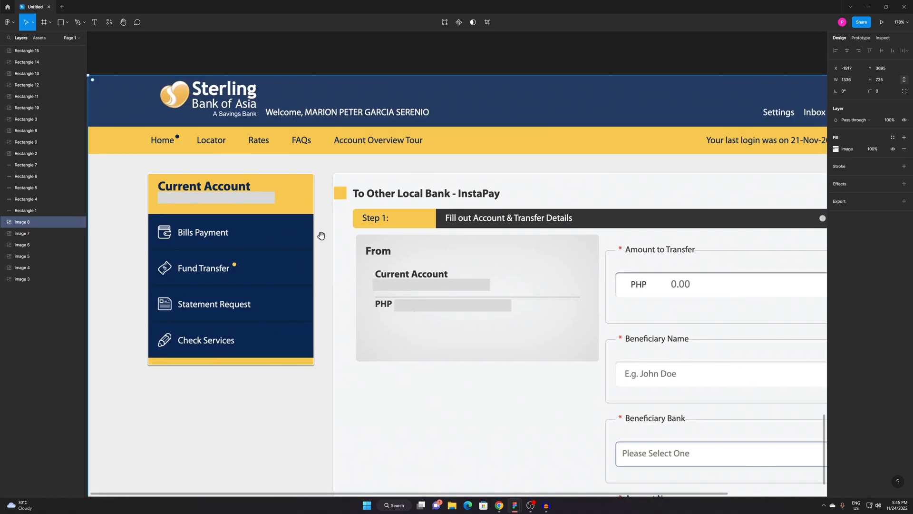
{"action": "left_click_drag", "start_coordinate": [623, 351], "coordinate": [516, 228]}
Review the whole stack of banking screenshots together and clear the selection.
{"action": "scroll", "coordinate": [541, 248], "scroll_direction": "down", "scroll_amount": 10}
{"action": "scroll", "coordinate": [511, 190], "scroll_direction": "up", "scroll_amount": 5}
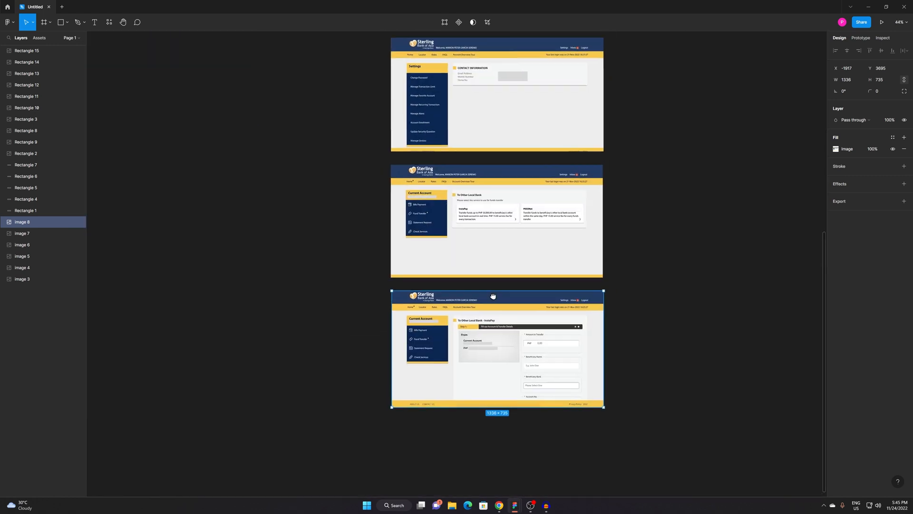
{"action": "scroll", "coordinate": [511, 190], "scroll_direction": "up", "scroll_amount": 5}
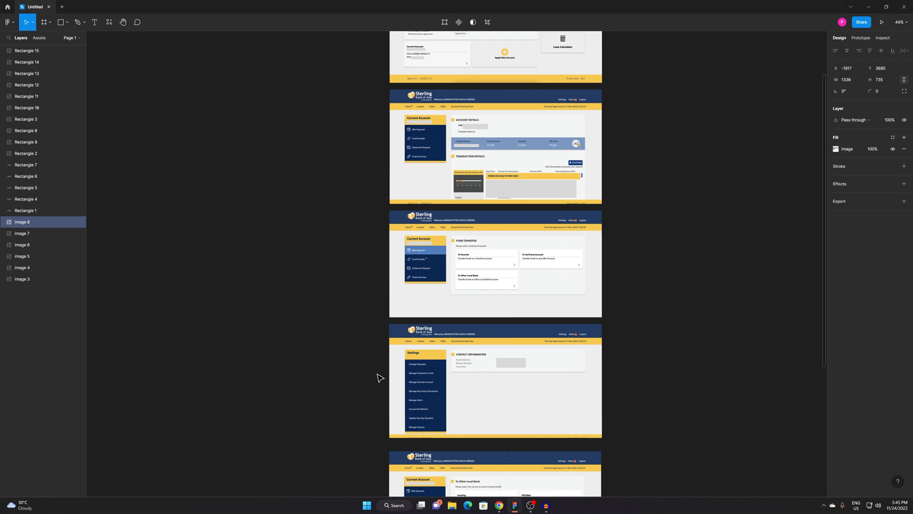
{"action": "key", "text": "alt+Tab"}
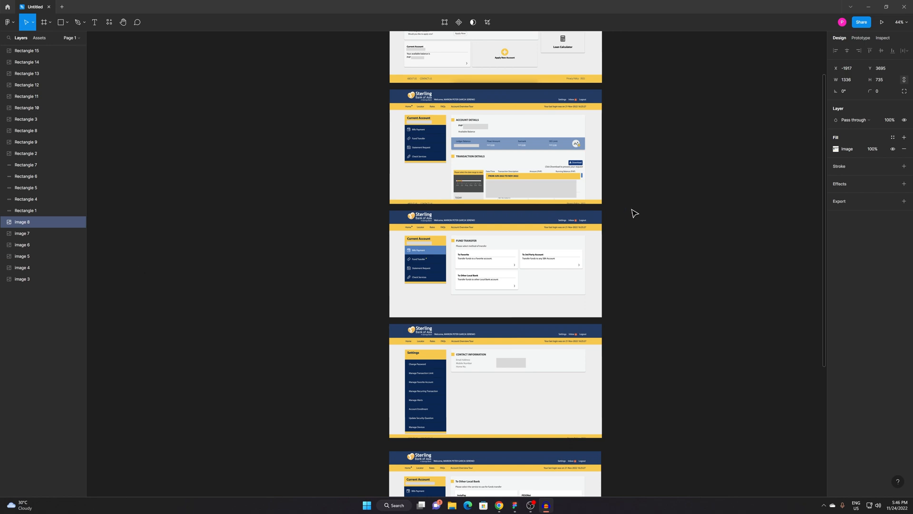
{"action": "left_click", "coordinate": [642, 173]}
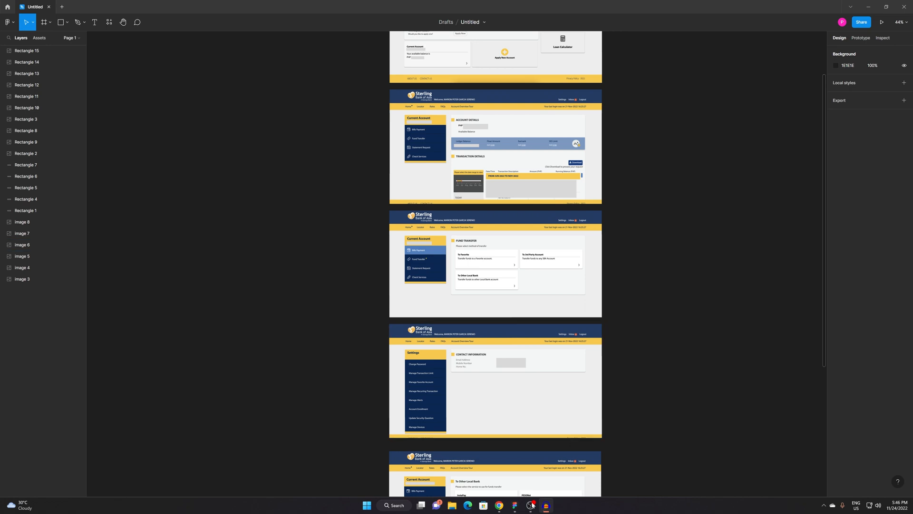
Switch to the blank Untitled design file and add a MacBook Pro 16" frame to its canvas.
{"action": "mouse_move", "coordinate": [516, 510]}
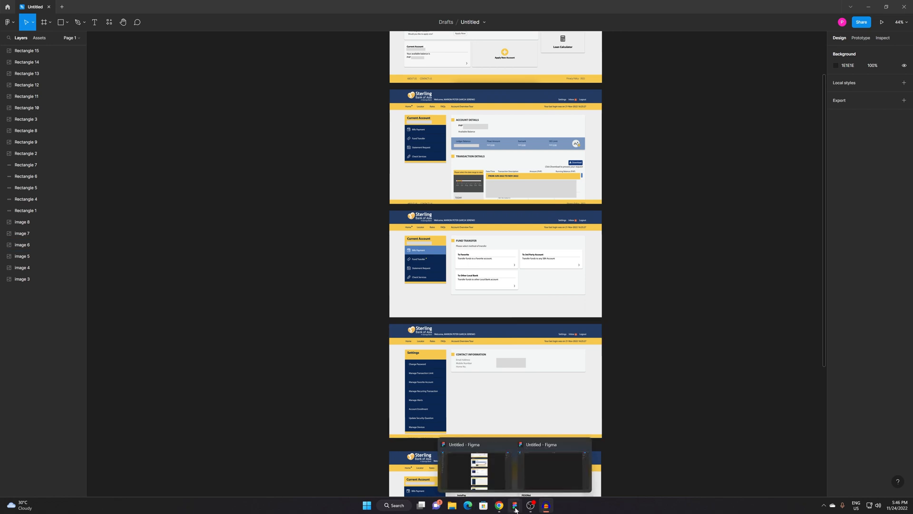
{"action": "left_click", "coordinate": [549, 475]}
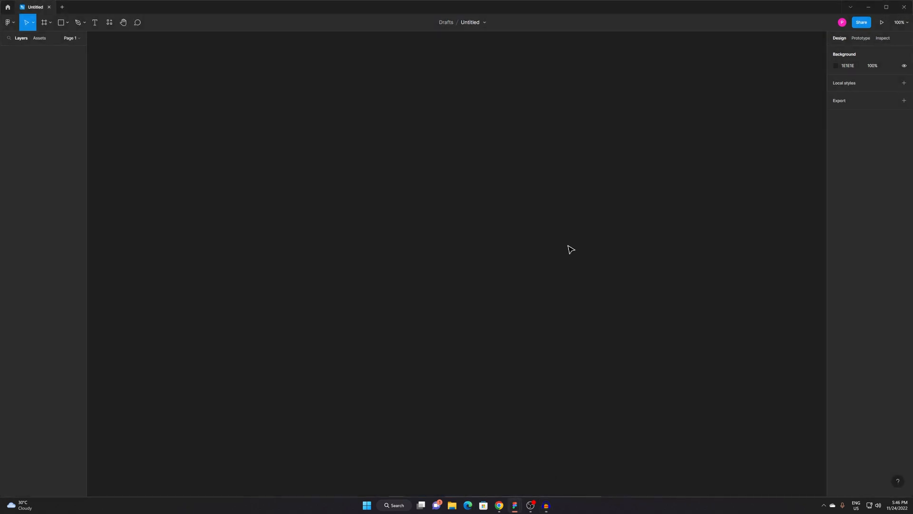
{"action": "key", "text": "f"}
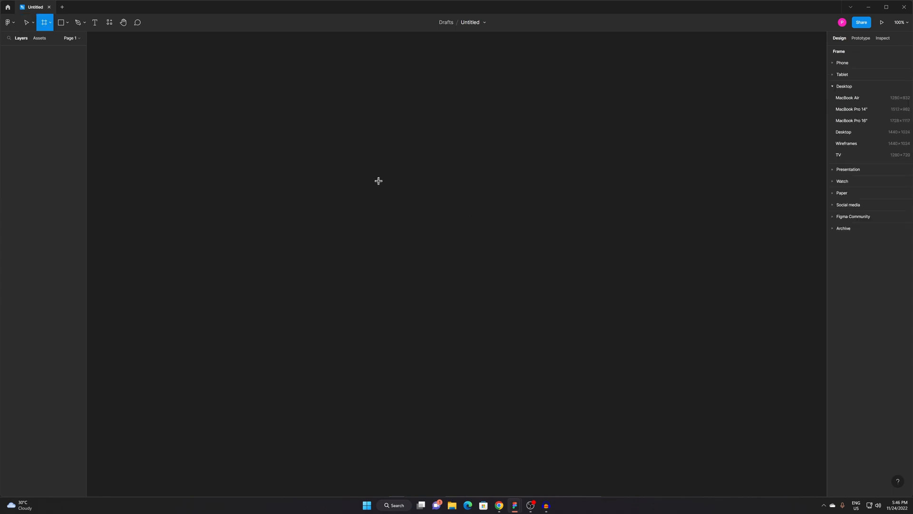
{"action": "left_click", "coordinate": [881, 122]}
{"action": "left_click_drag", "start_coordinate": [424, 233], "coordinate": [459, 294]}
{"action": "left_click", "coordinate": [307, 94]}
{"action": "left_click", "coordinate": [363, 210], "text": "alt"}
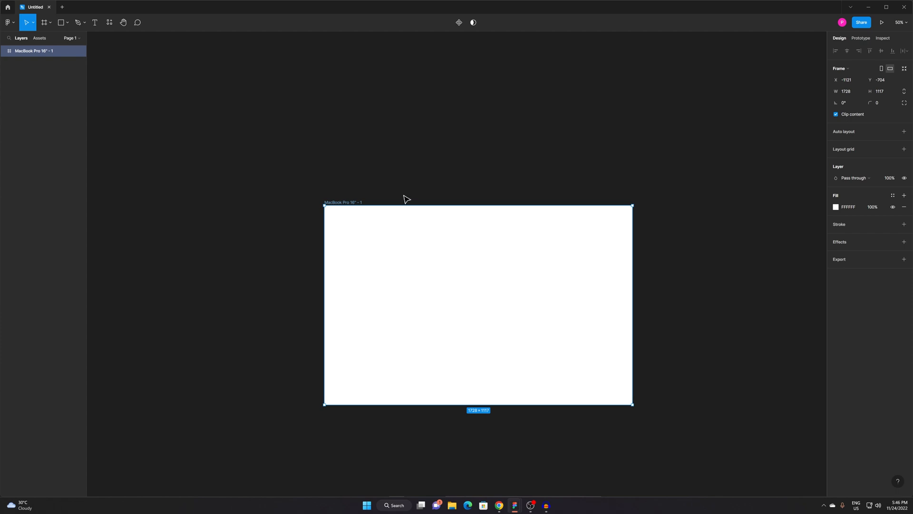
Move the MacBook Pro 16" frame up and to the right on the canvas, to about X -779, Y -884.
{"action": "mouse_move", "coordinate": [515, 505]}
{"action": "mouse_move", "coordinate": [489, 472]}
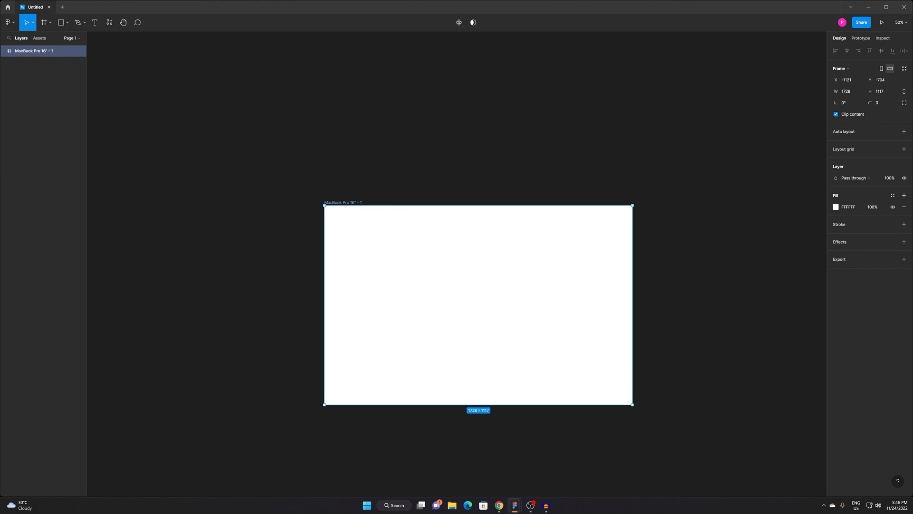
{"action": "left_click_drag", "start_coordinate": [345, 201], "coordinate": [406, 169]}
{"action": "scroll", "coordinate": [411, 179], "scroll_direction": "up", "scroll_amount": 2}
{"action": "scroll", "coordinate": [444, 200], "scroll_direction": "down", "scroll_amount": 2}
{"action": "left_click_drag", "start_coordinate": [523, 234], "coordinate": [481, 208]}
{"action": "scroll", "coordinate": [495, 196], "scroll_direction": "up", "scroll_amount": 2}
{"action": "left_click_drag", "start_coordinate": [552, 218], "coordinate": [444, 165]}
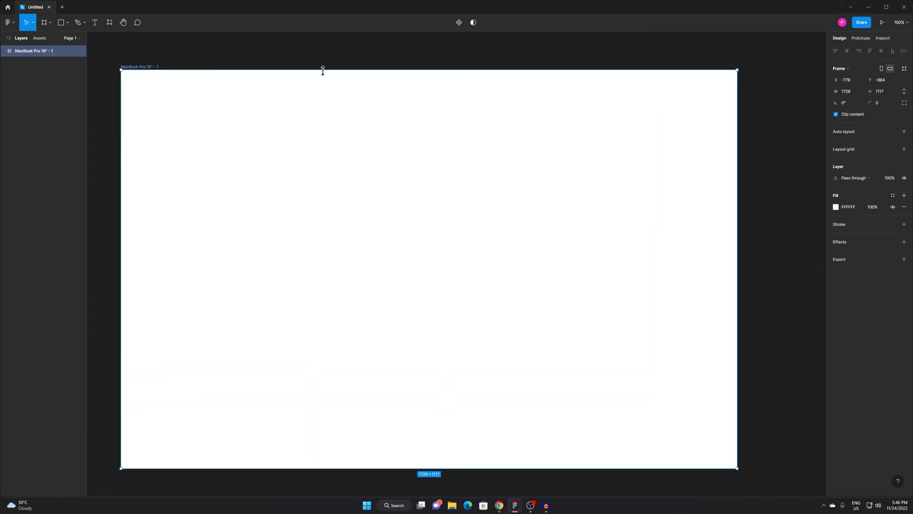
Rename the MacBook Pro 16" frame as Account Overview.
{"action": "double_click", "coordinate": [150, 68]}
{"action": "type", "text": "Account Overview"}
{"action": "key", "text": "Return"}
{"action": "left_click_drag", "start_coordinate": [351, 193], "coordinate": [370, 216]}
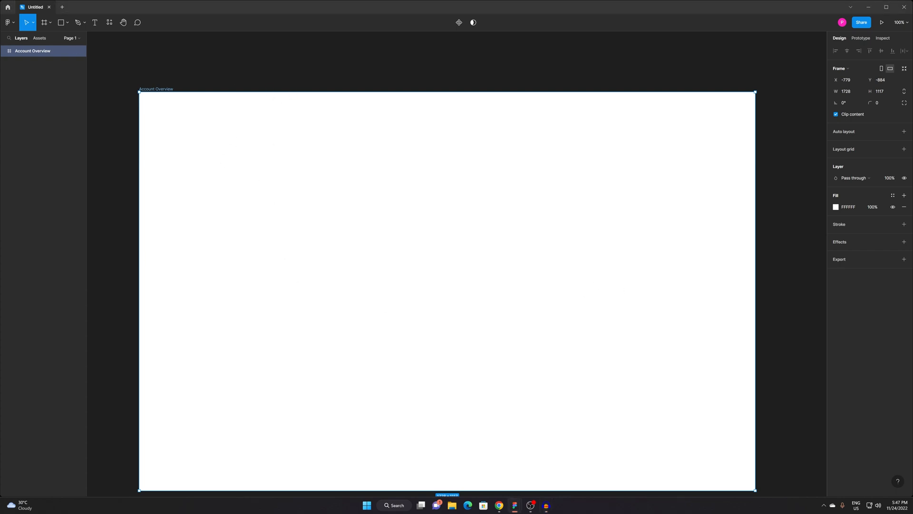
{"action": "left_click", "coordinate": [265, 147], "text": "alt"}
{"action": "key", "text": "alt+Tab"}
{"action": "key", "text": "alt+Tab"}
{"action": "key", "text": "alt+Tab"}
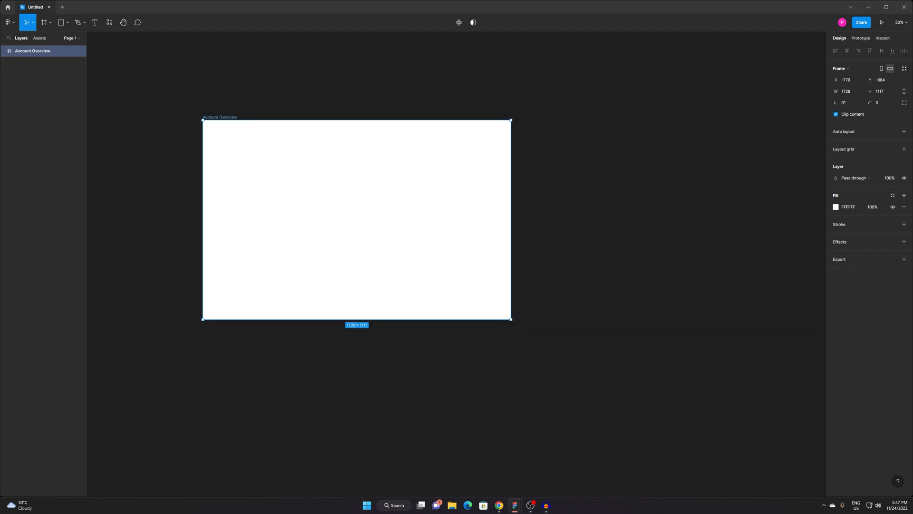
{"action": "key", "text": "alt+Tab"}
Draw a full-width header frame of about 1728 × 368 along the upper edge inside the Account Overview frame.
{"action": "left_click", "coordinate": [426, 65]}
{"action": "left_click_drag", "start_coordinate": [381, 169], "coordinate": [532, 226]}
{"action": "scroll", "coordinate": [468, 191], "scroll_direction": "up", "scroll_amount": 3}
{"action": "scroll", "coordinate": [532, 227], "scroll_direction": "down", "scroll_amount": 5}
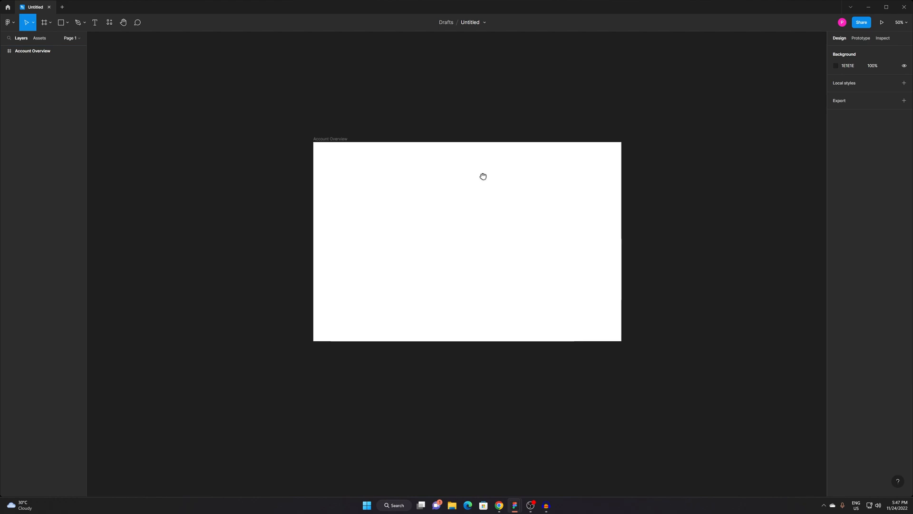
{"action": "left_click", "coordinate": [45, 23]}
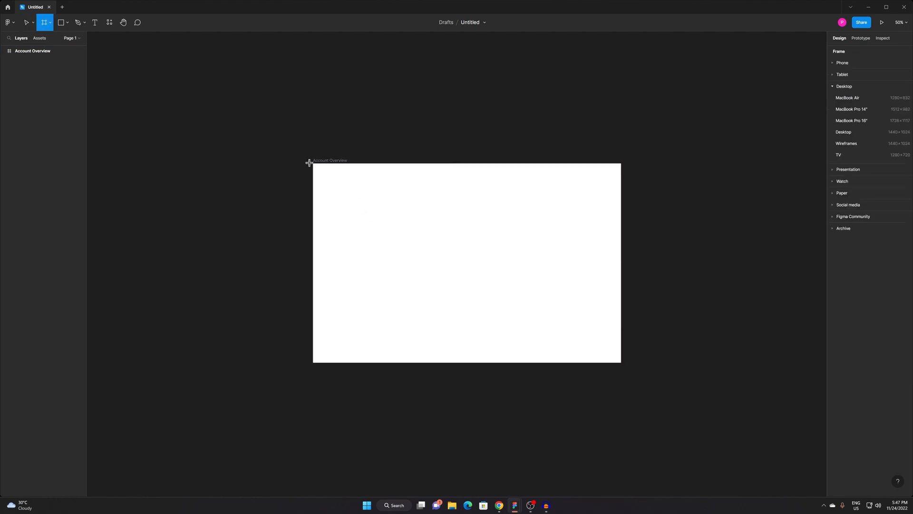
{"action": "left_click_drag", "start_coordinate": [314, 164], "coordinate": [454, 233]}
{"action": "left_click_drag", "start_coordinate": [591, 273], "coordinate": [623, 229]}
{"action": "left_click", "coordinate": [667, 256]}
{"action": "left_click", "coordinate": [536, 214]}
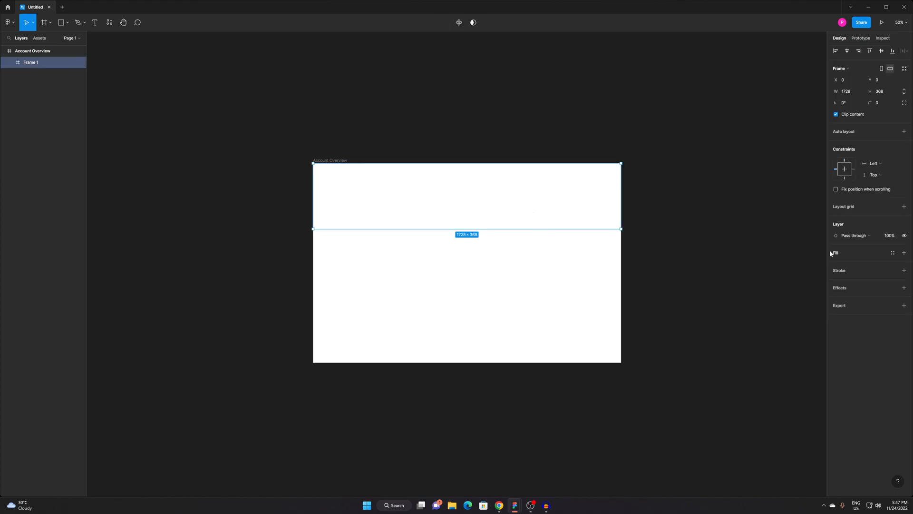
Add a solid very dark navy fill (0A051C) to the header frame.
{"action": "left_click", "coordinate": [904, 253]}
{"action": "left_click", "coordinate": [836, 265]}
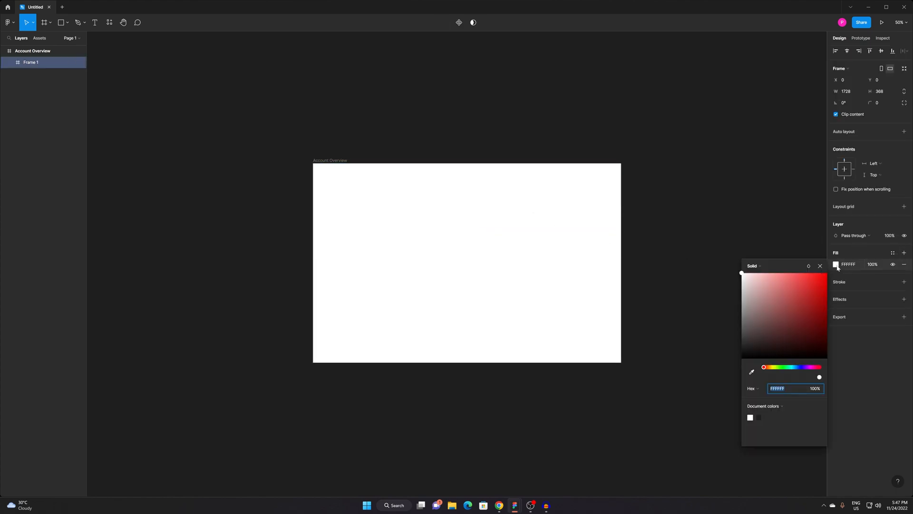
{"action": "left_click_drag", "start_coordinate": [789, 370], "coordinate": [811, 351]}
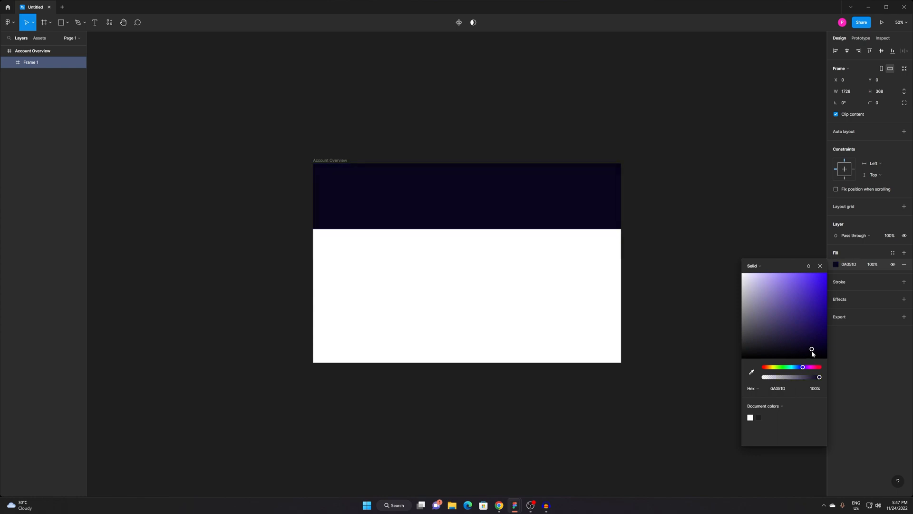
{"action": "left_click", "coordinate": [697, 196]}
{"action": "scroll", "coordinate": [475, 204], "scroll_direction": "left", "scroll_amount": 2}
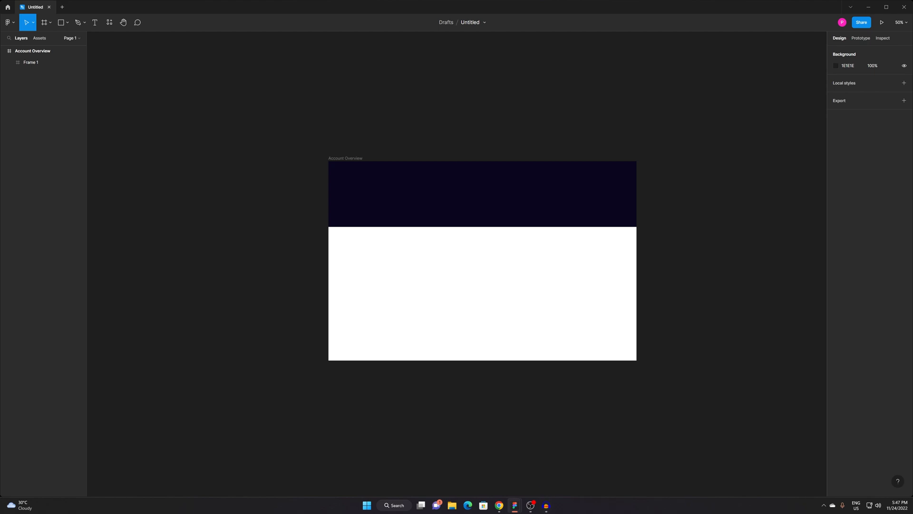
Switch to the Chrome window with the sterling bank image results and place it over the design file.
{"action": "key", "text": "alt+Tab"}
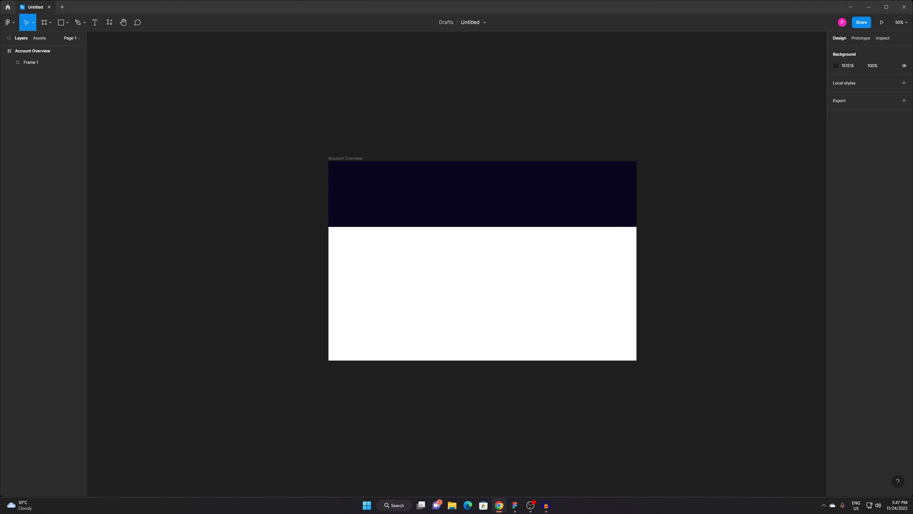
{"action": "left_click_drag", "start_coordinate": [0, 162], "coordinate": [566, 167]}
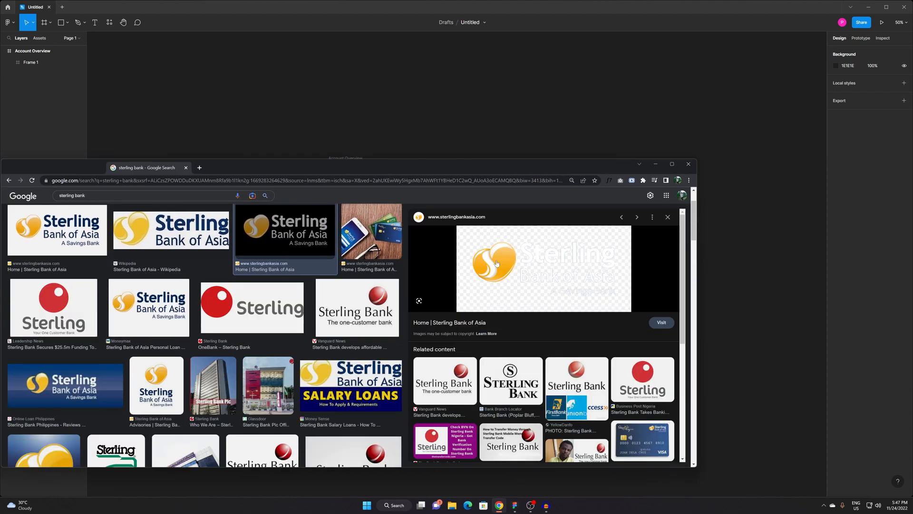
{"action": "right_click", "coordinate": [583, 265]}
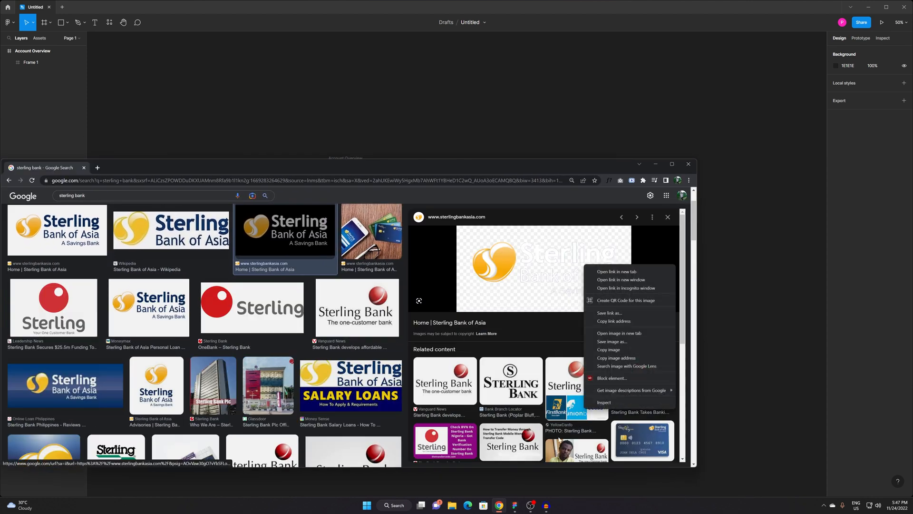
{"action": "left_click", "coordinate": [613, 341]}
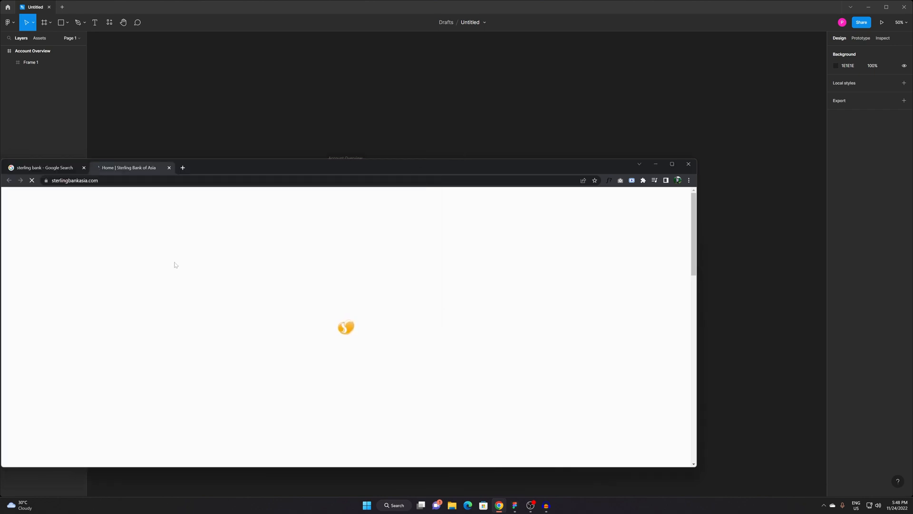
{"action": "left_click", "coordinate": [169, 167]}
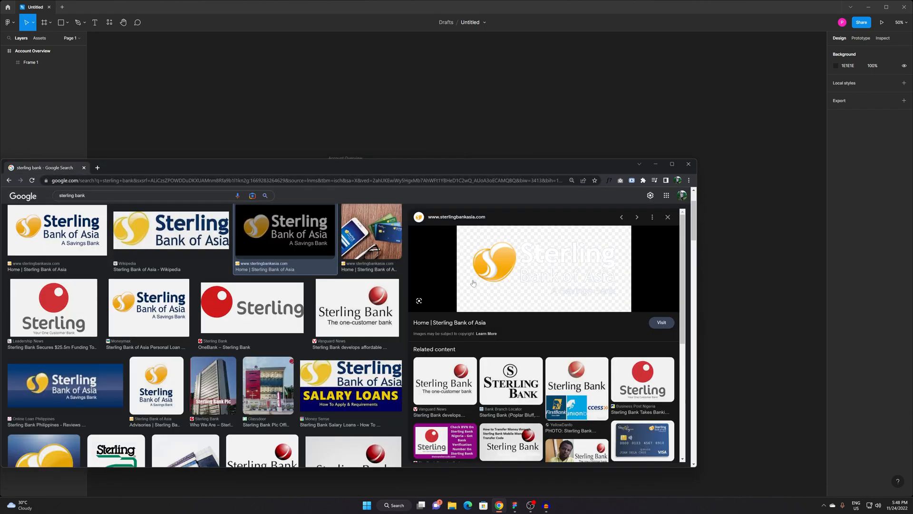
Save the previewed white Sterling Bank of Asia logo and place the downloaded image in the dark header frame.
{"action": "right_click", "coordinate": [501, 265]}
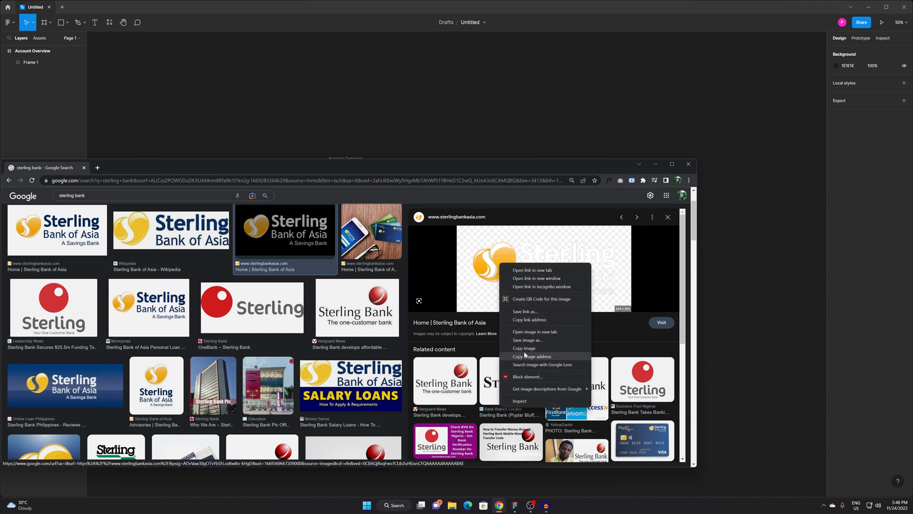
{"action": "left_click", "coordinate": [528, 340]}
{"action": "key", "text": "Return"}
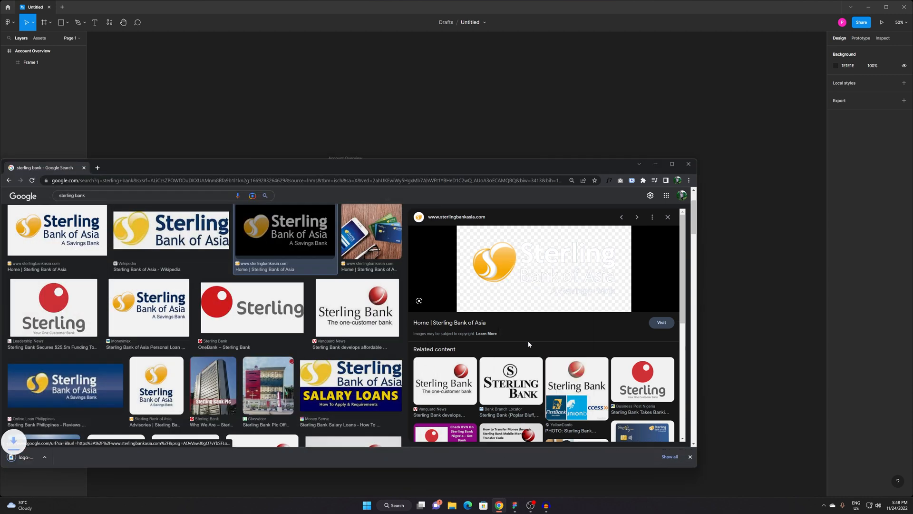
{"action": "left_click_drag", "start_coordinate": [33, 457], "coordinate": [442, 216]}
{"action": "left_click", "coordinate": [479, 142]}
{"action": "scroll", "coordinate": [377, 186], "scroll_direction": "up", "scroll_amount": 3}
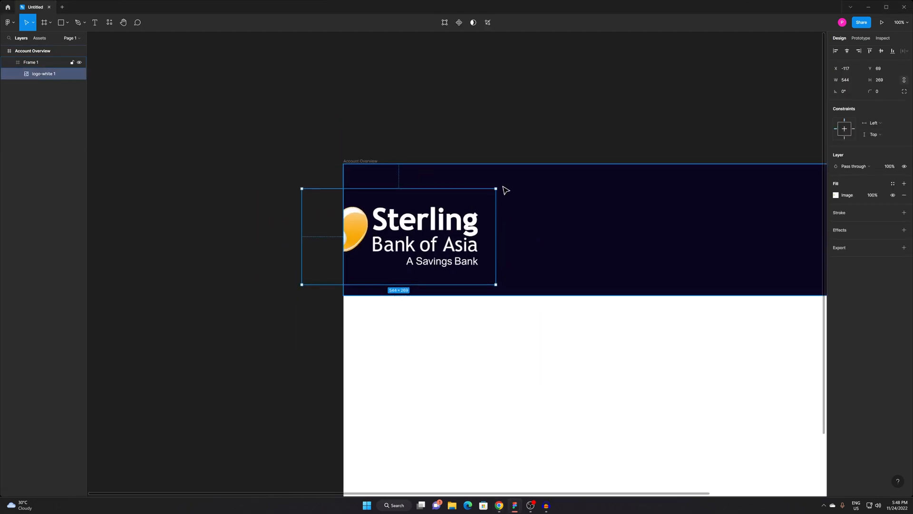
Scale the Sterling Bank of Asia logo down proportionally and position it near the header's upper-left corner.
{"action": "left_click_drag", "start_coordinate": [497, 187], "coordinate": [454, 219]}
{"action": "key", "text": "ctrl+z"}
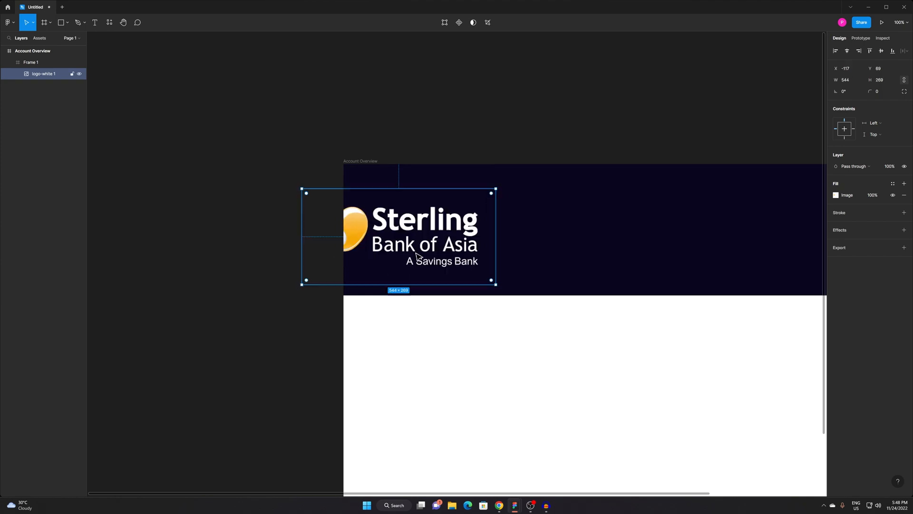
{"action": "left_click_drag", "start_coordinate": [496, 285], "coordinate": [423, 219]}
{"action": "scroll", "coordinate": [401, 183], "scroll_direction": "up", "scroll_amount": 3}
{"action": "left_click_drag", "start_coordinate": [450, 249], "coordinate": [418, 214]}
{"action": "left_click", "coordinate": [488, 145]}
{"action": "left_click_drag", "start_coordinate": [533, 207], "coordinate": [413, 195]}
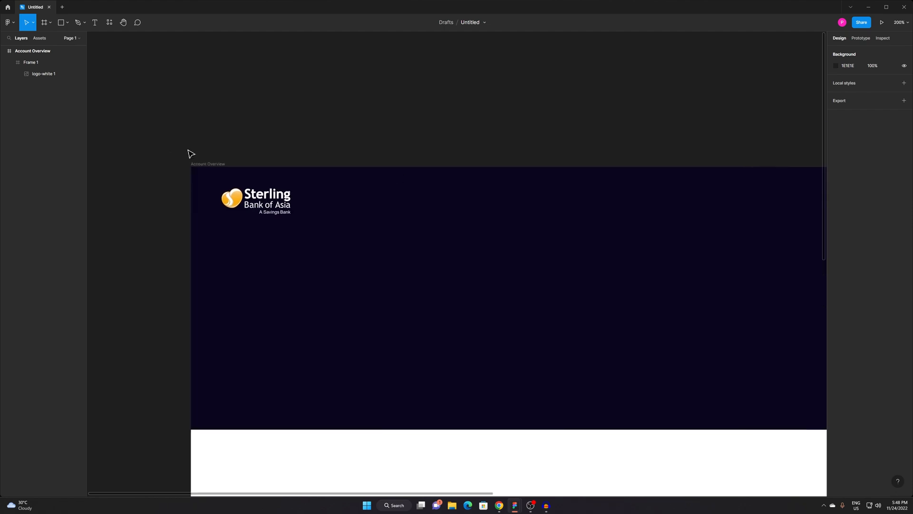
{"action": "left_click", "coordinate": [207, 164]}
{"action": "left_click_drag", "start_coordinate": [283, 226], "coordinate": [76, 219]}
{"action": "scroll", "coordinate": [226, 208], "scroll_direction": "down", "scroll_amount": 3}
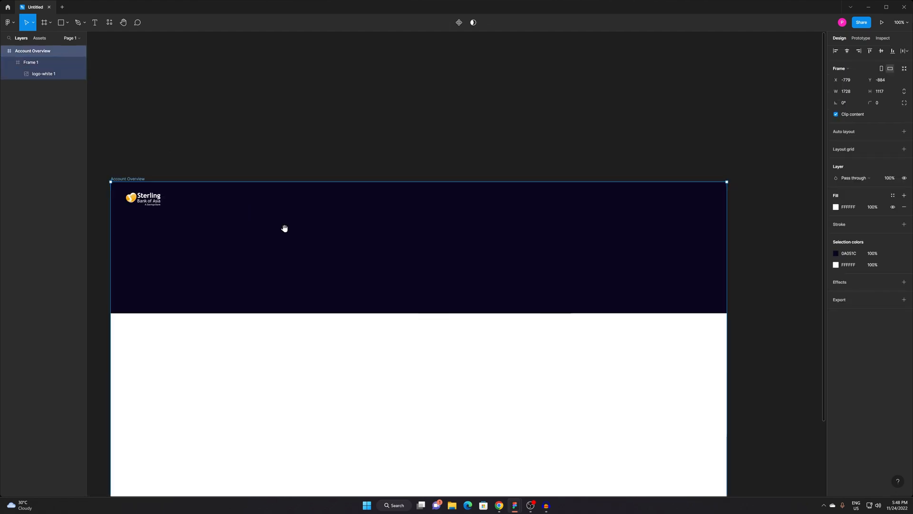
{"action": "left_click_drag", "start_coordinate": [285, 228], "coordinate": [321, 236]}
{"action": "left_click", "coordinate": [159, 183]}
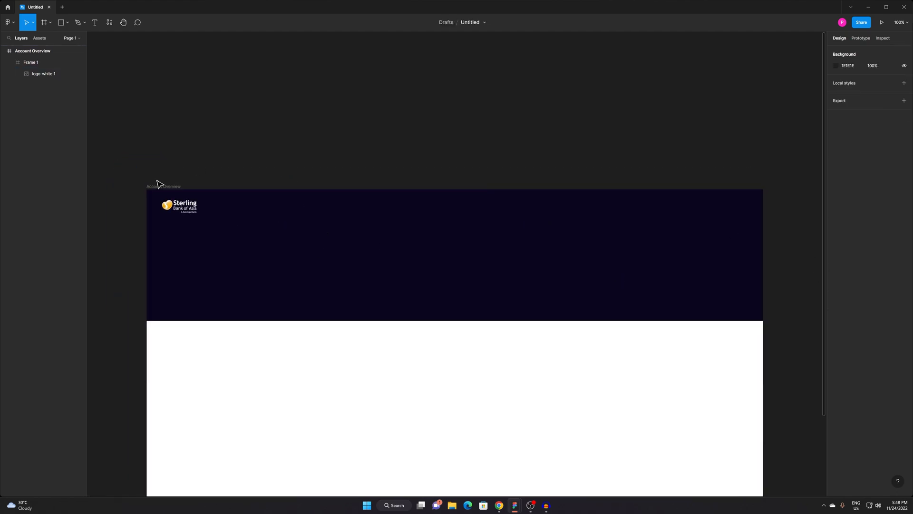
{"action": "left_click", "coordinate": [165, 188]}
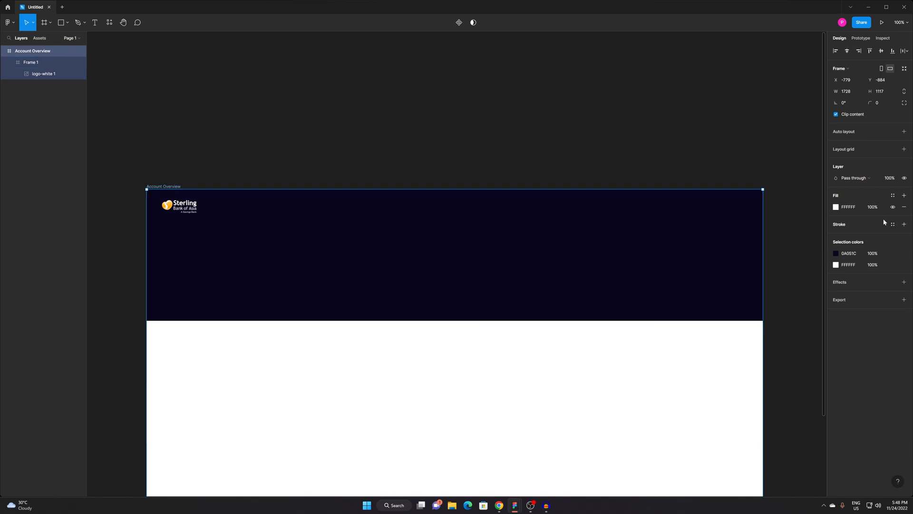
{"action": "left_click", "coordinate": [349, 122]}
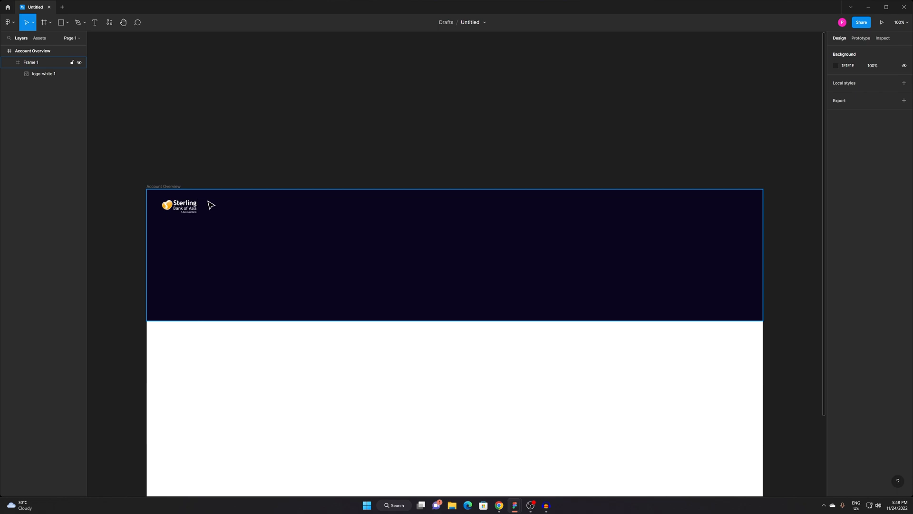
Add a layout grid to the Account Overview frame and set it to 16 columns.
{"action": "left_click", "coordinate": [150, 186]}
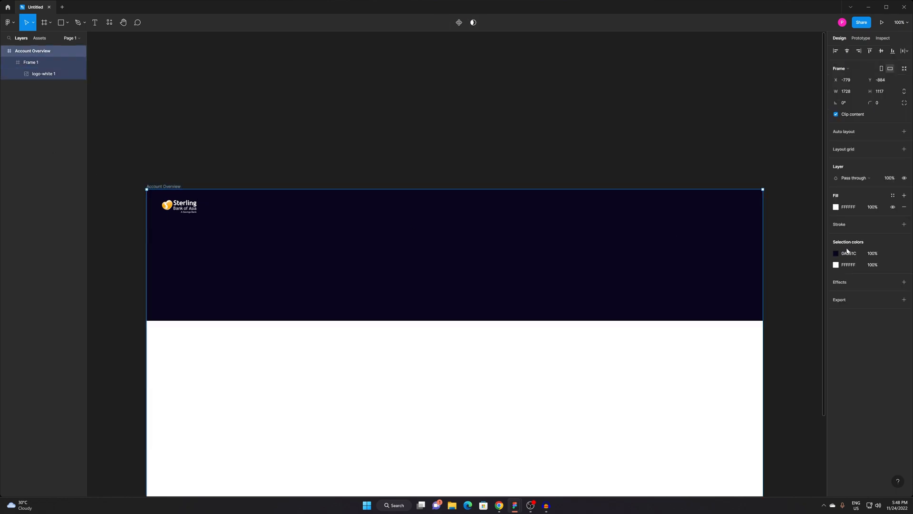
{"action": "left_click", "coordinate": [904, 149]}
{"action": "left_click", "coordinate": [836, 160]}
{"action": "left_click", "coordinate": [754, 162]}
{"action": "left_click", "coordinate": [757, 177]}
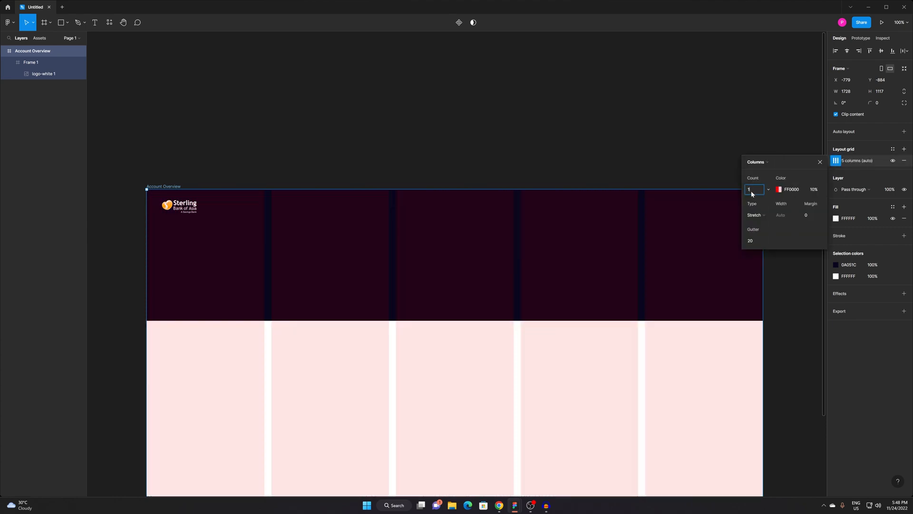
{"action": "key", "text": "Return"}
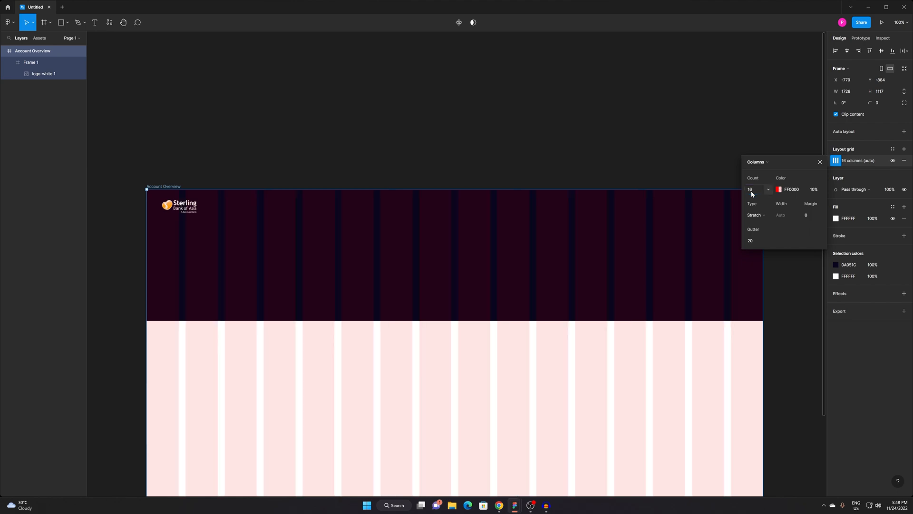
Move the logo to the right within the header so it lines up with the second grid column.
{"action": "left_click", "coordinate": [369, 150]}
{"action": "left_click_drag", "start_coordinate": [359, 190], "coordinate": [379, 199]}
{"action": "left_click", "coordinate": [209, 222]}
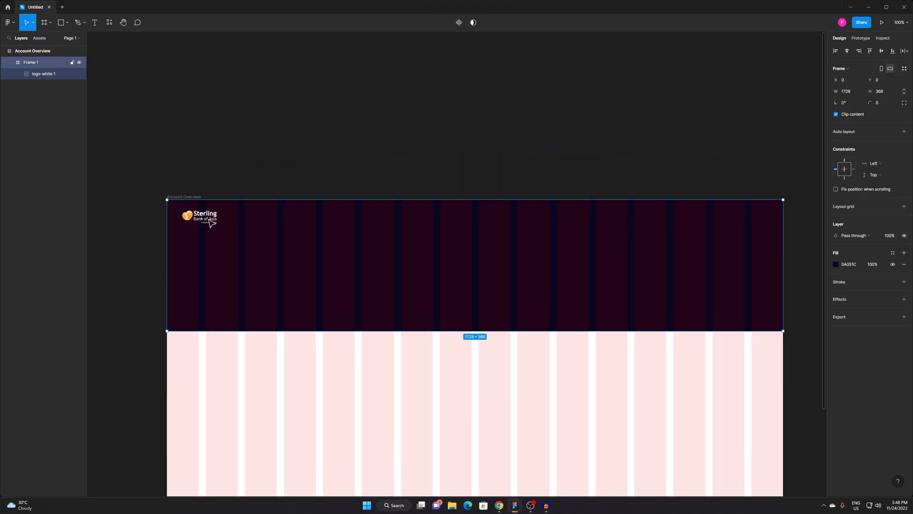
{"action": "double_click", "coordinate": [208, 222]}
{"action": "left_click_drag", "start_coordinate": [207, 221], "coordinate": [225, 225]}
{"action": "left_click", "coordinate": [329, 154]}
{"action": "left_click_drag", "start_coordinate": [347, 181], "coordinate": [323, 160]}
{"action": "scroll", "coordinate": [337, 199], "scroll_direction": "up", "scroll_amount": 4}
{"action": "scroll", "coordinate": [403, 257], "scroll_direction": "down", "scroll_amount": 4}
{"action": "left_click_drag", "start_coordinate": [392, 246], "coordinate": [430, 234]}
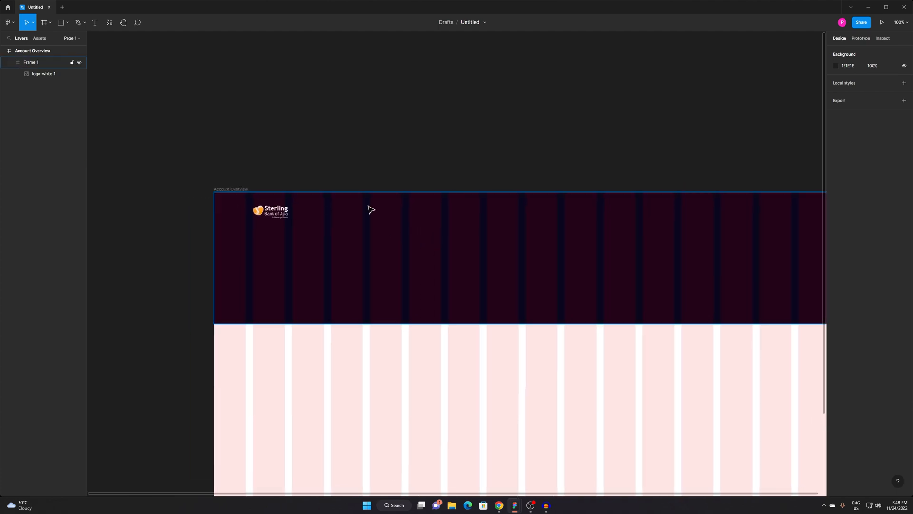
Remove the column layout grid from the Account Overview frame and clear the selection.
{"action": "left_click", "coordinate": [238, 189]}
{"action": "left_click_drag", "start_coordinate": [390, 155], "coordinate": [340, 157]}
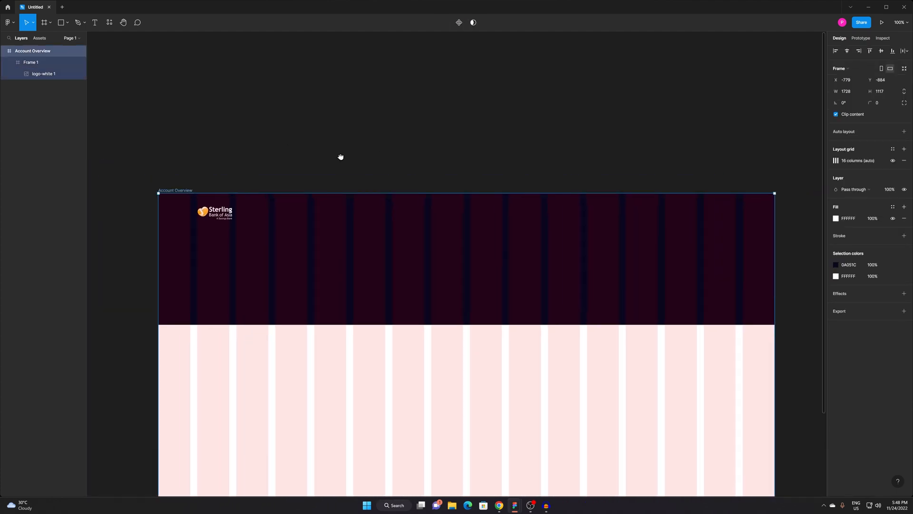
{"action": "left_click", "coordinate": [904, 161]}
{"action": "left_click_drag", "start_coordinate": [419, 158], "coordinate": [436, 138]}
{"action": "left_click", "coordinate": [363, 121]}
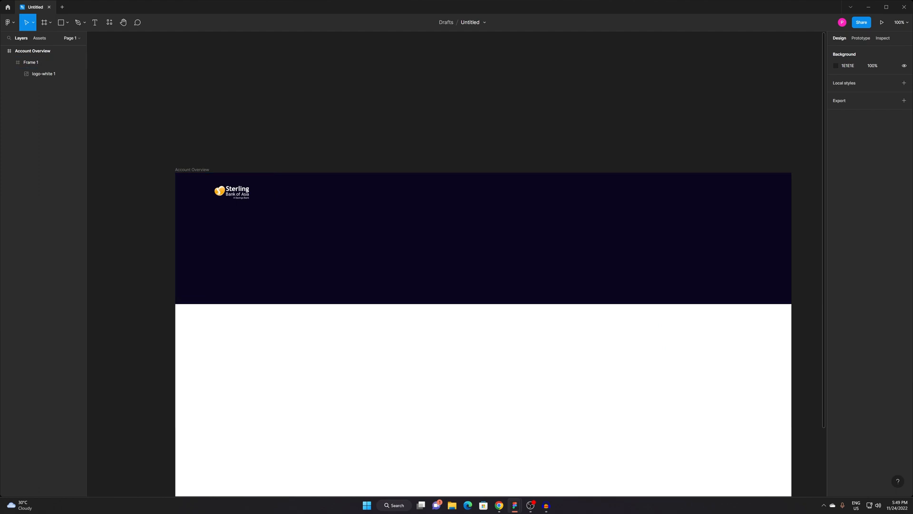
Consult the existing banking screenshots in the other Untitled design file and return to the Account Overview design.
{"action": "key", "text": "alt+Tab"}
{"action": "key", "text": "alt+Tab"}
{"action": "key", "text": "alt+Tab"}
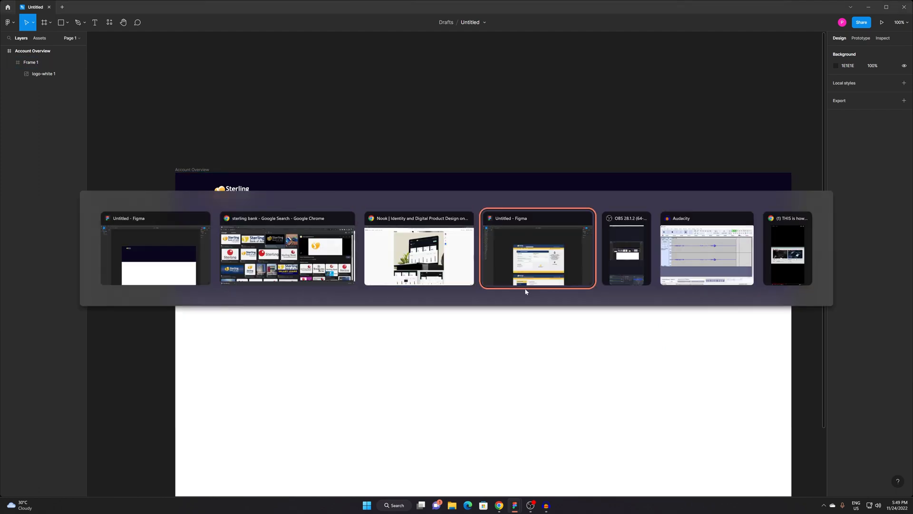
{"action": "left_click", "coordinate": [520, 247]}
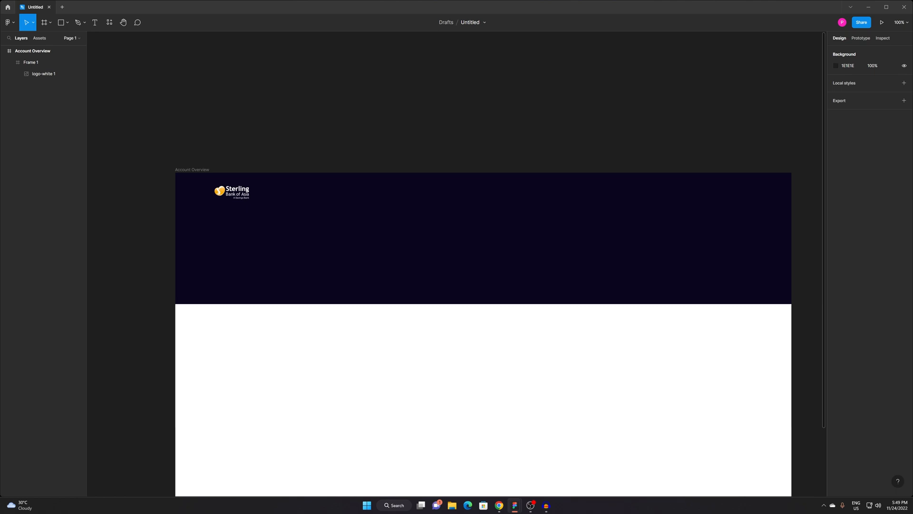
{"action": "key", "text": "alt+Tab"}
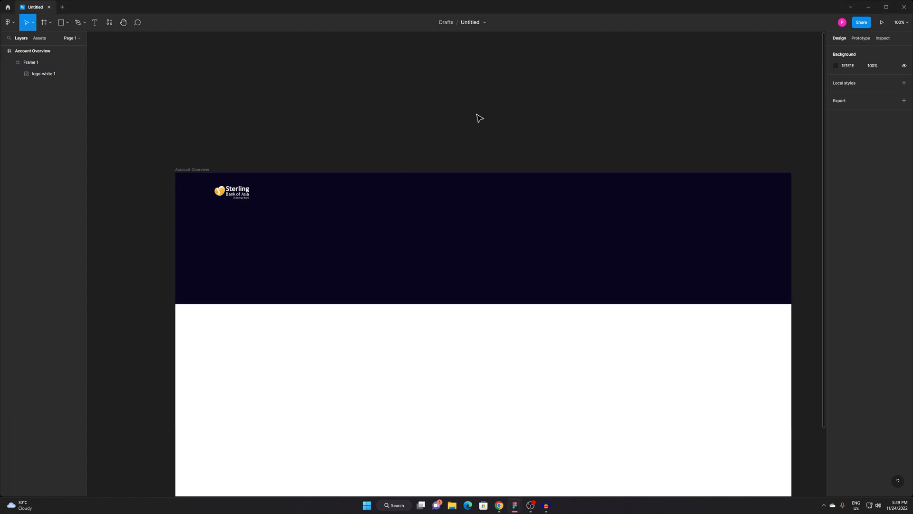
{"action": "scroll", "coordinate": [481, 142], "scroll_direction": "up", "scroll_amount": 2}
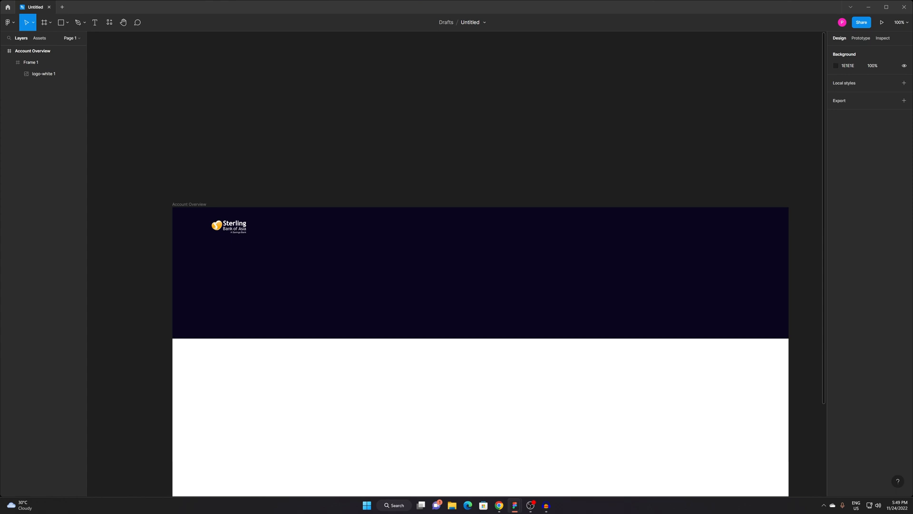
Add a layout grid to the Account Overview frame.
{"action": "left_click", "coordinate": [343, 235]}
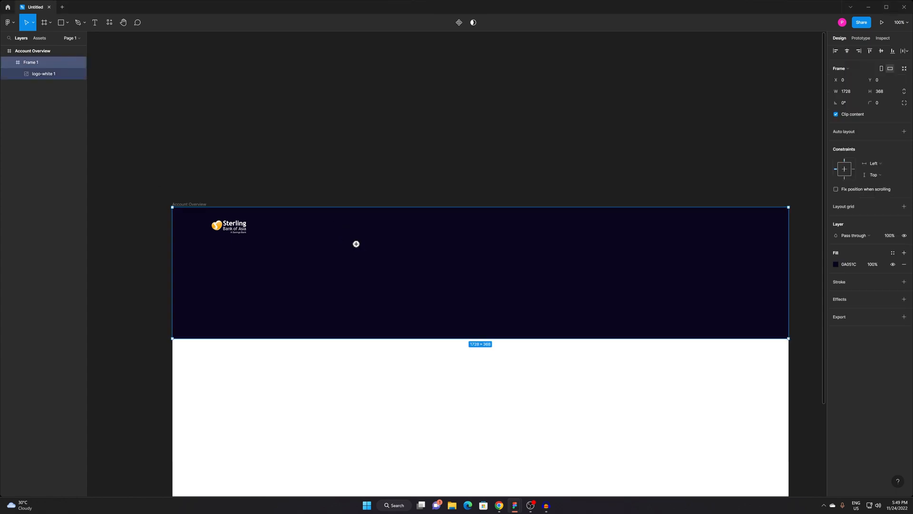
{"action": "scroll", "coordinate": [358, 247], "scroll_direction": "down", "scroll_amount": 5}
{"action": "left_click_drag", "start_coordinate": [379, 214], "coordinate": [395, 184]}
{"action": "scroll", "coordinate": [386, 200], "scroll_direction": "up", "scroll_amount": 5}
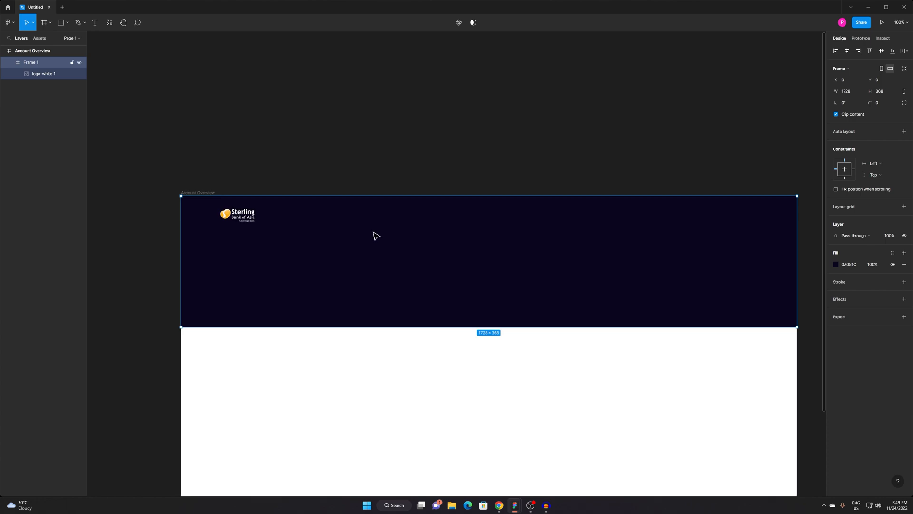
{"action": "left_click", "coordinate": [197, 193]}
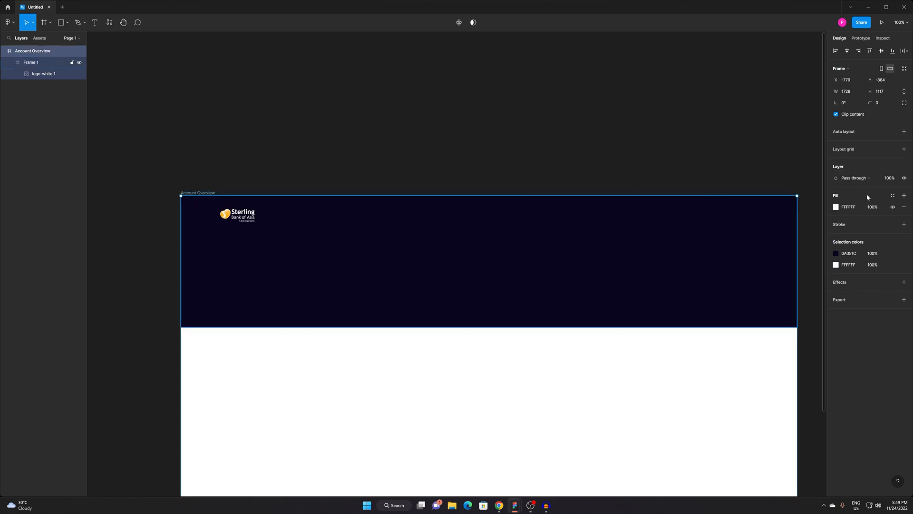
{"action": "left_click", "coordinate": [905, 150]}
{"action": "left_click", "coordinate": [903, 161]}
{"action": "left_click", "coordinate": [903, 150]}
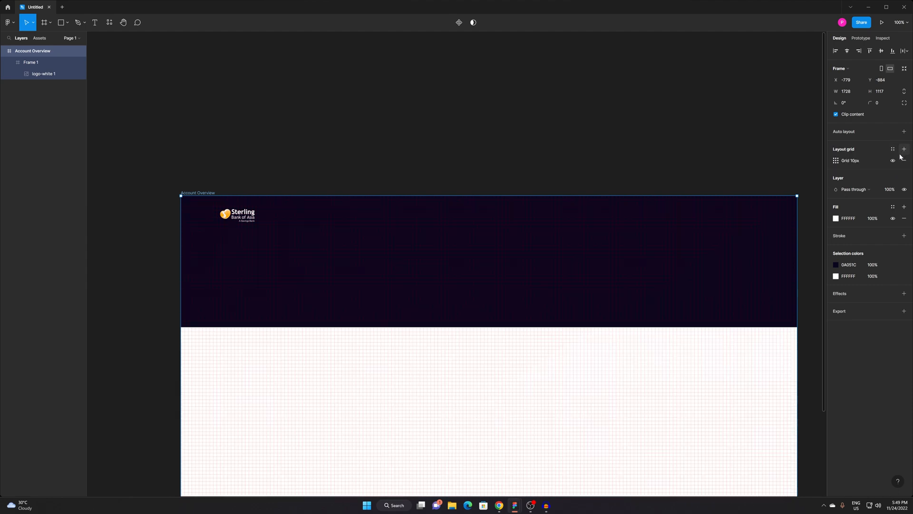
Change the Account Overview frame's layout grid to columns with a count of 16.
{"action": "left_click", "coordinate": [836, 161]}
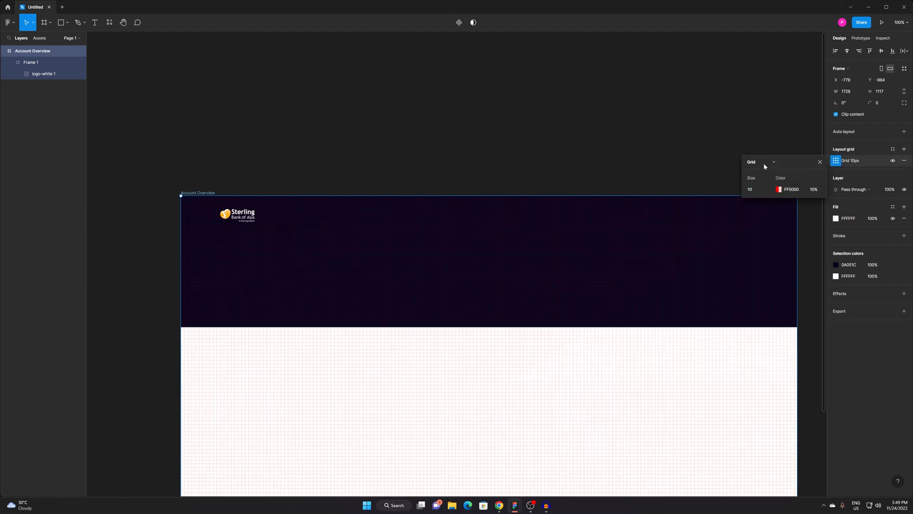
{"action": "left_click", "coordinate": [764, 171]}
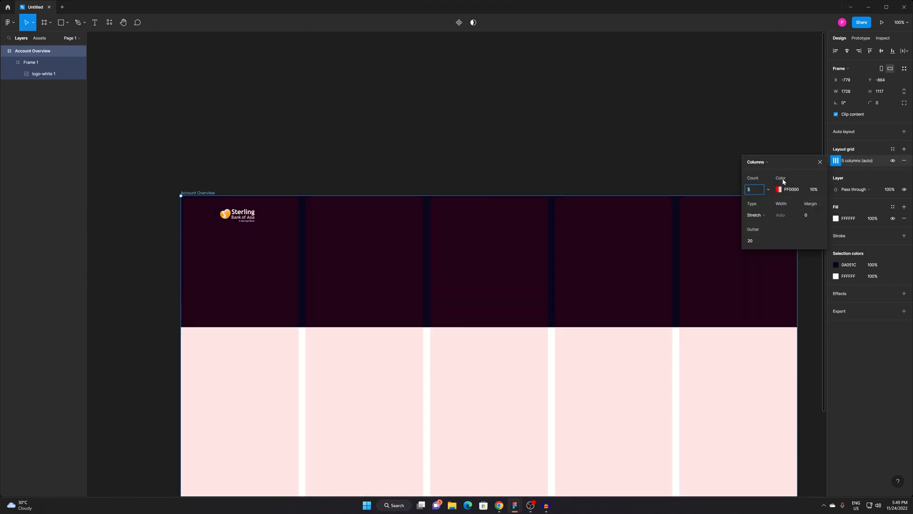
{"action": "left_click", "coordinate": [758, 190]}
{"action": "type", "text": "16"}
{"action": "key", "text": "Return"}
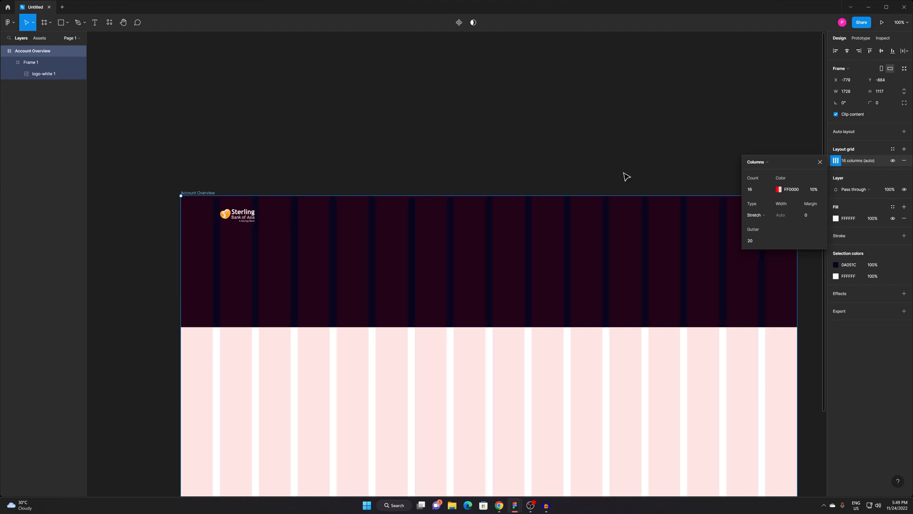
{"action": "key", "text": "Escape"}
Add a "Settings" text at size 14 to the header, level with the logo and placed at the twelfth grid column.
{"action": "left_click", "coordinate": [591, 238]}
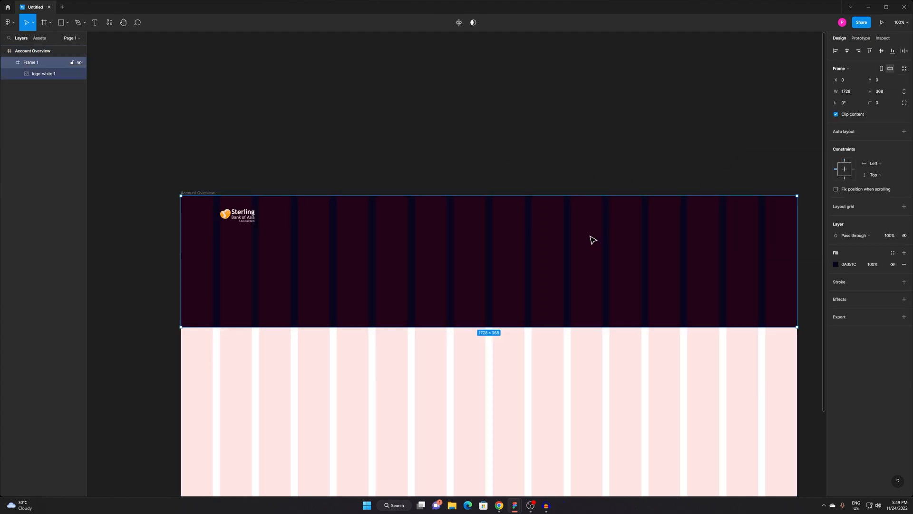
{"action": "left_click", "coordinate": [208, 193]}
{"action": "left_click", "coordinate": [652, 265]}
{"action": "scroll", "coordinate": [646, 224], "scroll_direction": "down", "scroll_amount": 1}
{"action": "key", "text": "t"}
{"action": "left_click", "coordinate": [745, 198]}
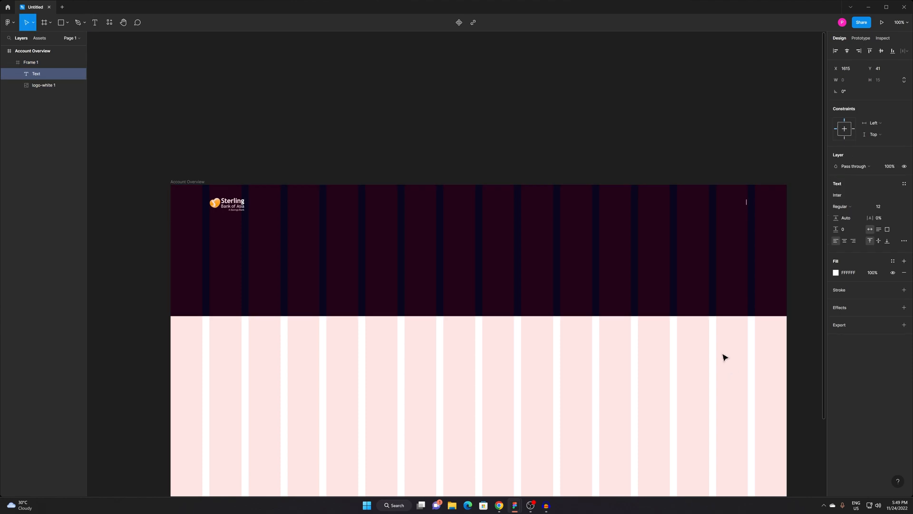
{"action": "key", "text": "Escape"}
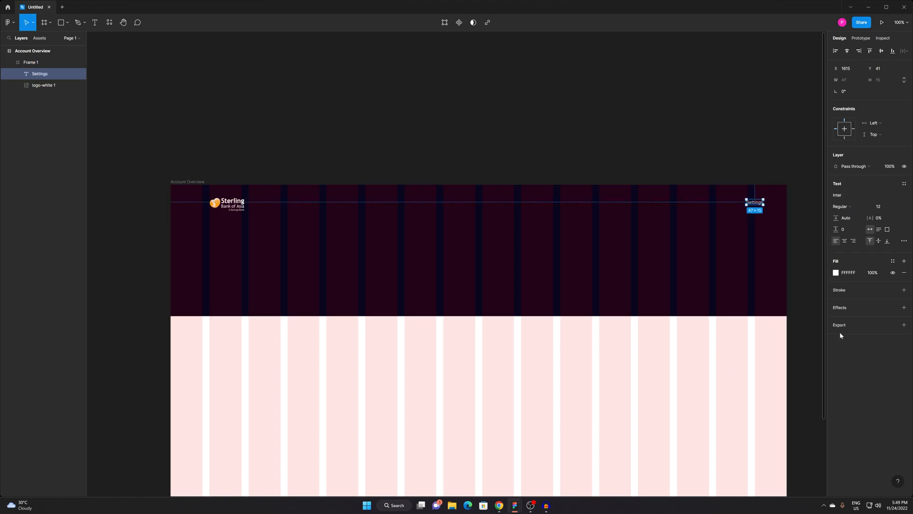
{"action": "key", "text": "Return"}
{"action": "left_click_drag", "start_coordinate": [757, 209], "coordinate": [620, 210]}
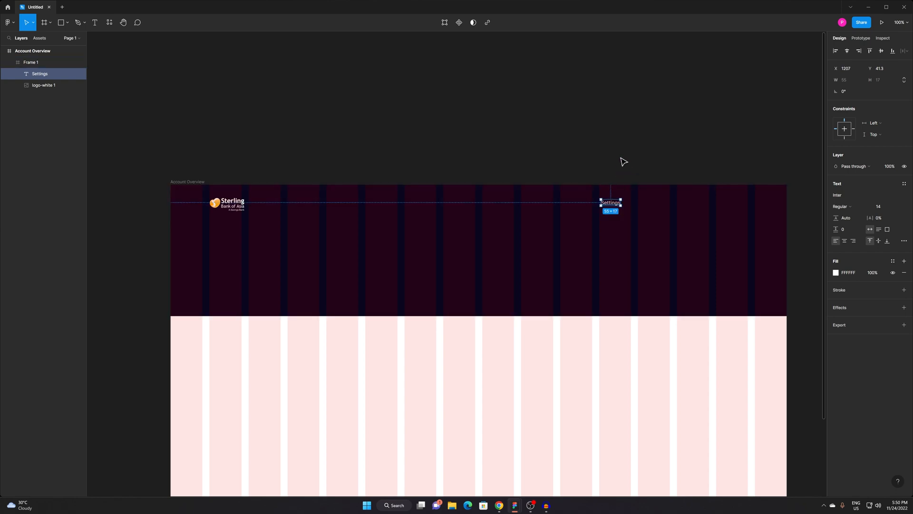
Duplicate the Settings text, place the copy to its right and change its wording to "Nofiticattions".
{"action": "key", "text": "ctrl+d"}
{"action": "left_click_drag", "start_coordinate": [607, 205], "coordinate": [648, 210]}
{"action": "left_click", "coordinate": [615, 116]}
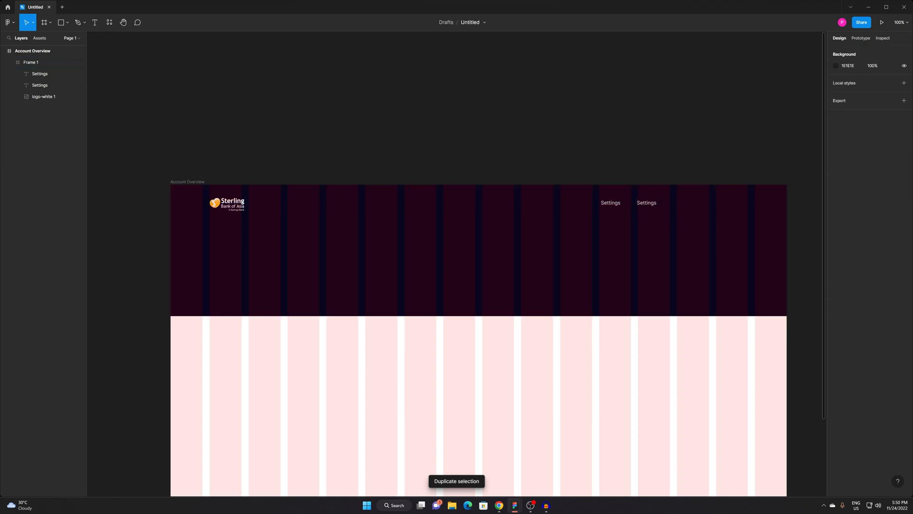
{"action": "left_click", "coordinate": [643, 205]}
{"action": "double_click", "coordinate": [645, 205]}
{"action": "type", "text": "Nofiticattions"}
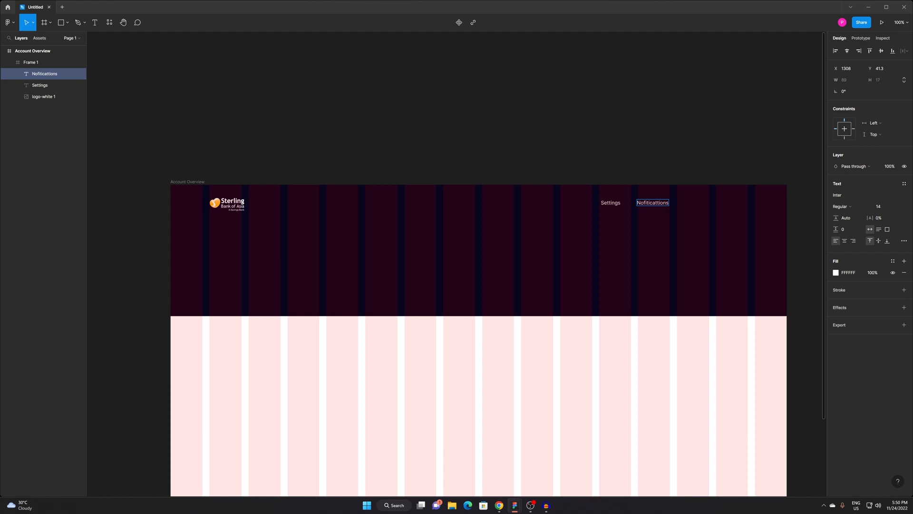
{"action": "key", "text": "Escape"}
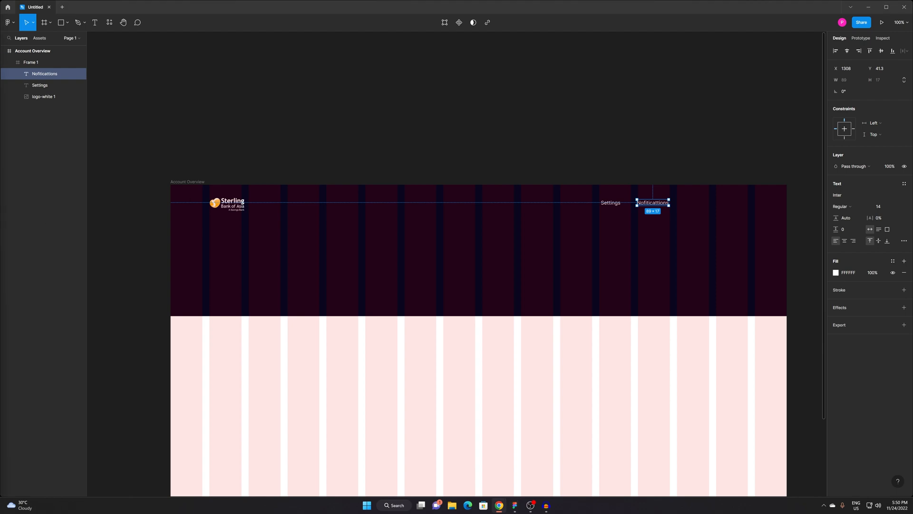
Duplicate the Settings text in place.
{"action": "key", "text": "alt+Tab"}
{"action": "left_click", "coordinate": [664, 181]}
{"action": "left_click", "coordinate": [607, 210]}
{"action": "double_click", "coordinate": [613, 206]}
{"action": "key", "text": "ctrl+d"}
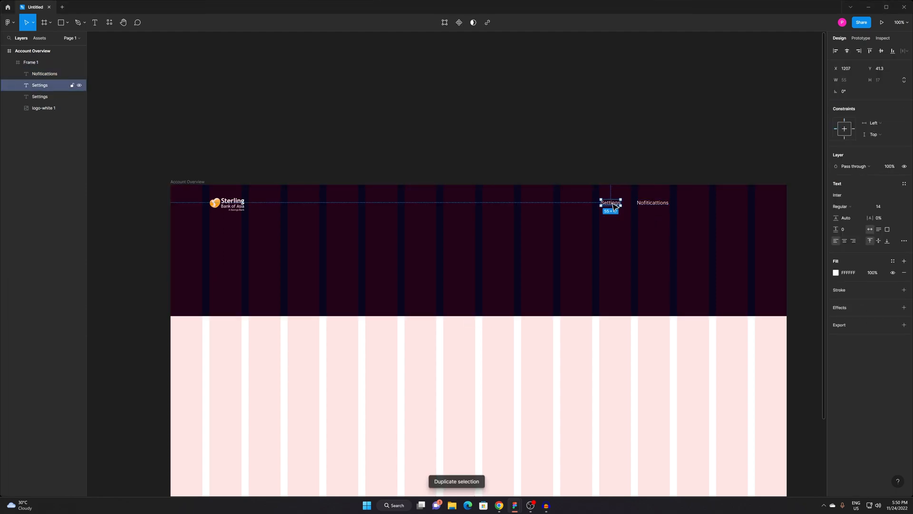
{"action": "key", "text": "ctrl+v"}
{"action": "key", "text": "Delete"}
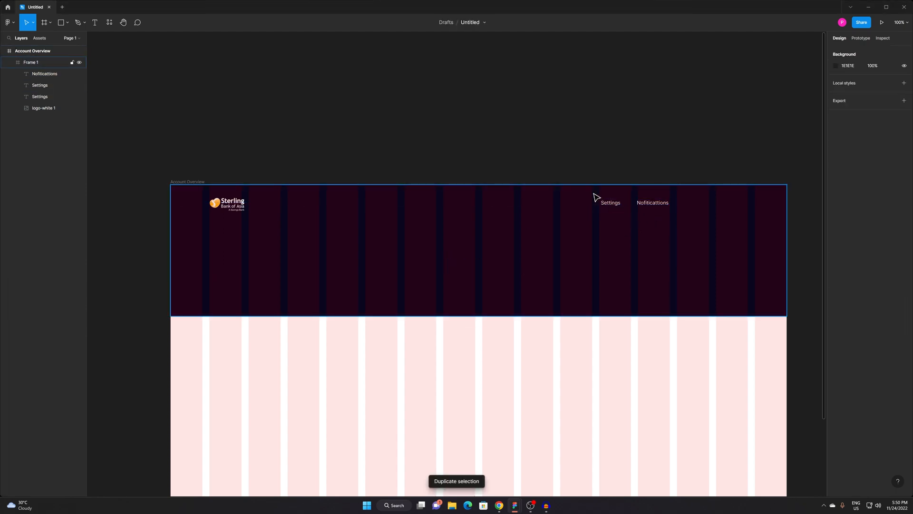
Duplicate the Nofiticattions text and place the copy to its right on the same line.
{"action": "left_click", "coordinate": [639, 204]}
{"action": "key", "text": "ctrl+d"}
{"action": "left_click_drag", "start_coordinate": [651, 206], "coordinate": [693, 210]}
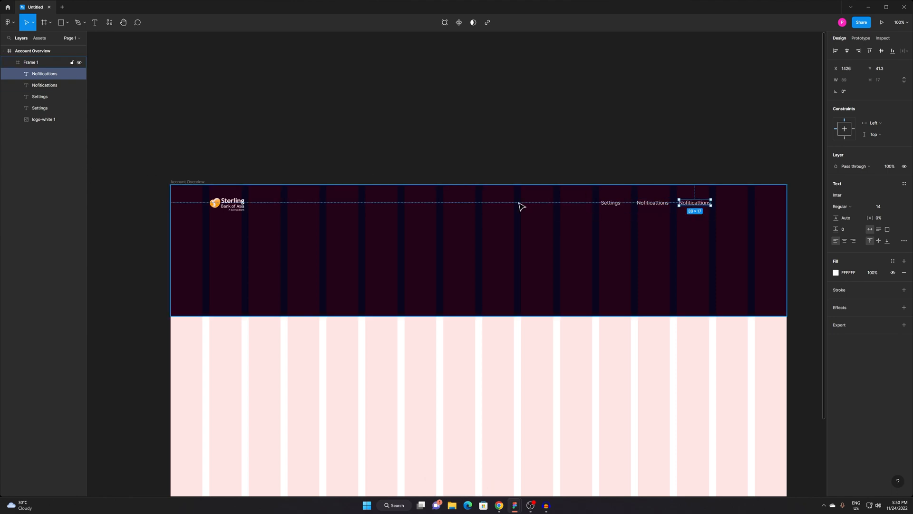
Try the wording "Home" on the overlapping copy of the Settings text, and delete that copy.
{"action": "left_click", "coordinate": [611, 204]}
{"action": "double_click", "coordinate": [611, 205]}
{"action": "type", "text": "Home"}
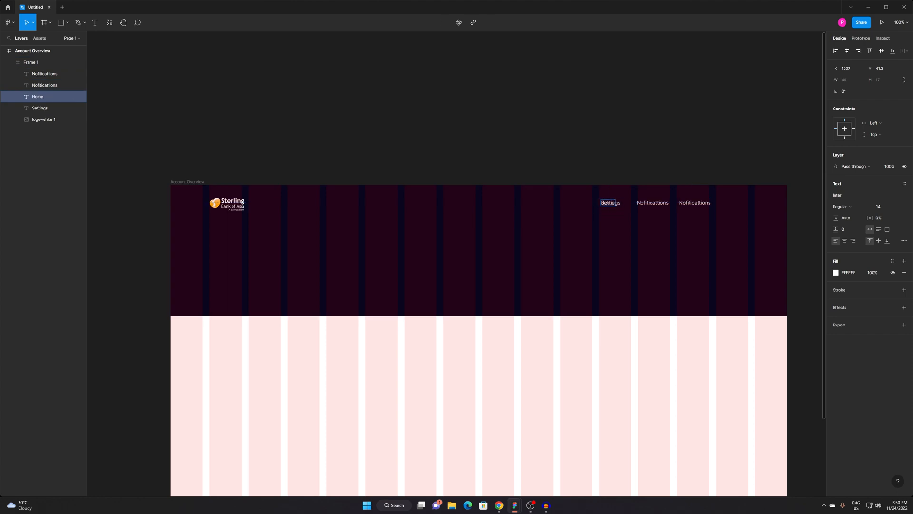
{"action": "key", "text": "Escape"}
{"action": "key", "text": "Delete"}
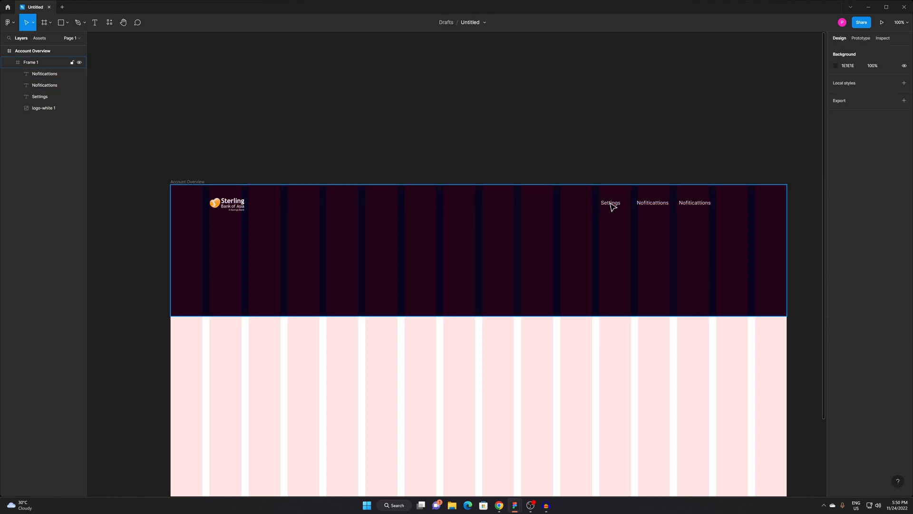
Delete the remaining Settings text from the header.
{"action": "left_click", "coordinate": [612, 206]}
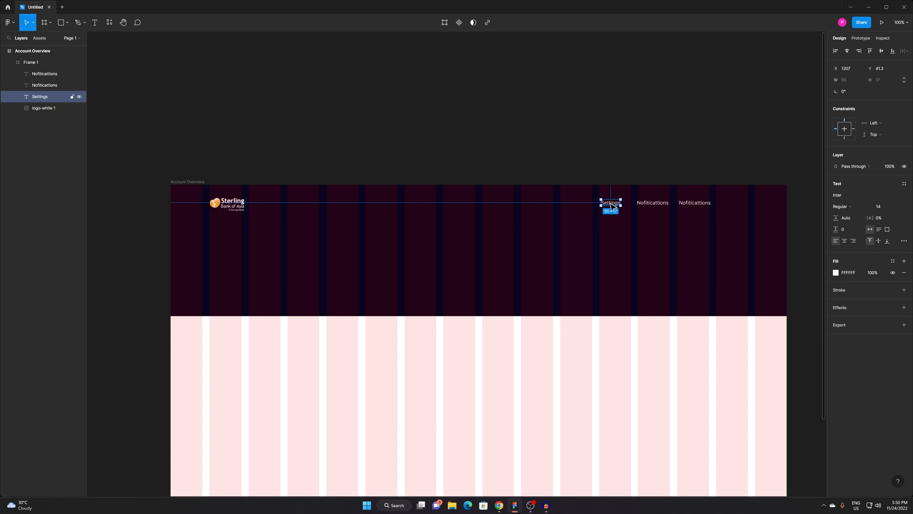
{"action": "key", "text": "shift+h"}
{"action": "key", "text": "o"}
{"action": "key", "text": "v"}
{"action": "key", "text": "Delete"}
Try to make a "Home" label from a copy of the Nofiticattions text placed near the header's middle, and delete it.
{"action": "left_click", "coordinate": [655, 205]}
{"action": "key", "text": "ctrl+d"}
{"action": "left_click_drag", "start_coordinate": [655, 205], "coordinate": [540, 207]}
{"action": "double_click", "coordinate": [539, 206]}
{"action": "type", "text": "Home"}
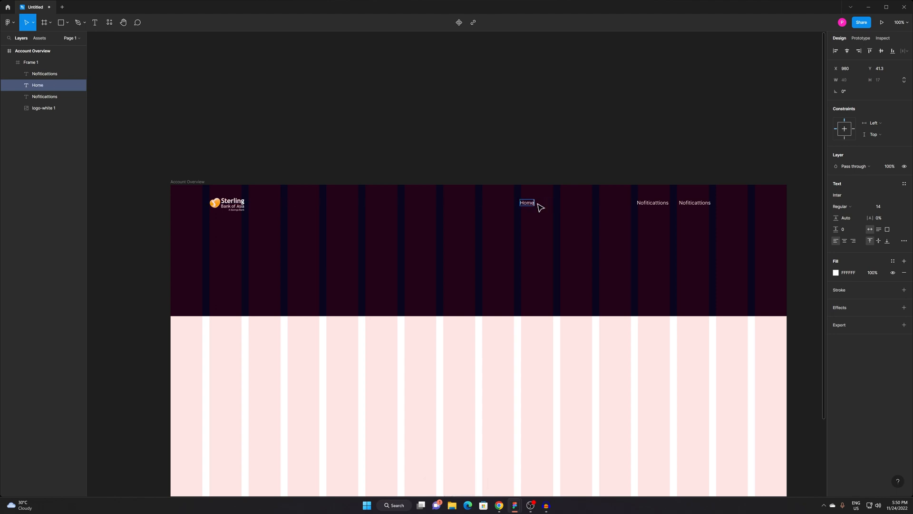
{"action": "key", "text": "Escape"}
{"action": "key", "text": "Delete"}
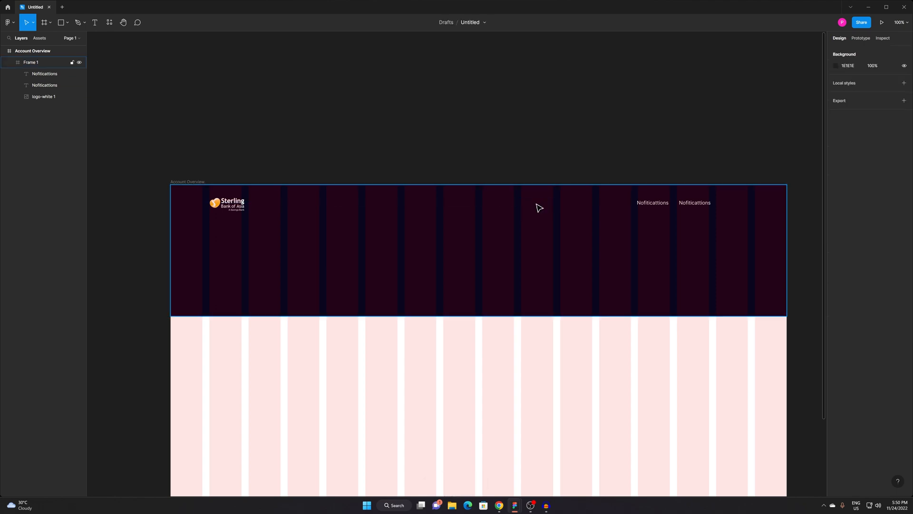
Place a copy of the Nofiticattions text at the tenth grid column and change its wording to "Locator".
{"action": "left_click", "coordinate": [647, 203]}
{"action": "left_click", "coordinate": [647, 206]}
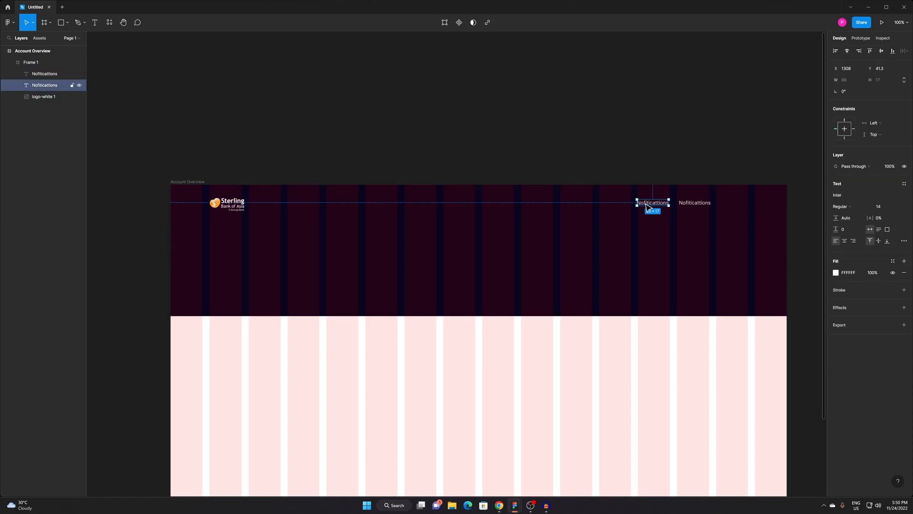
{"action": "key", "text": "ctrl+v"}
{"action": "left_click_drag", "start_coordinate": [646, 207], "coordinate": [536, 208]}
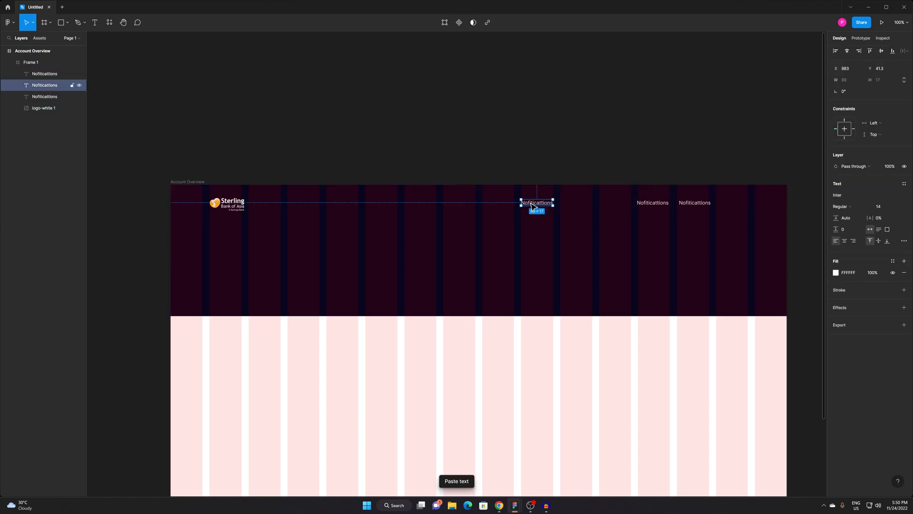
{"action": "double_click", "coordinate": [533, 207]}
{"action": "type", "text": "H"}
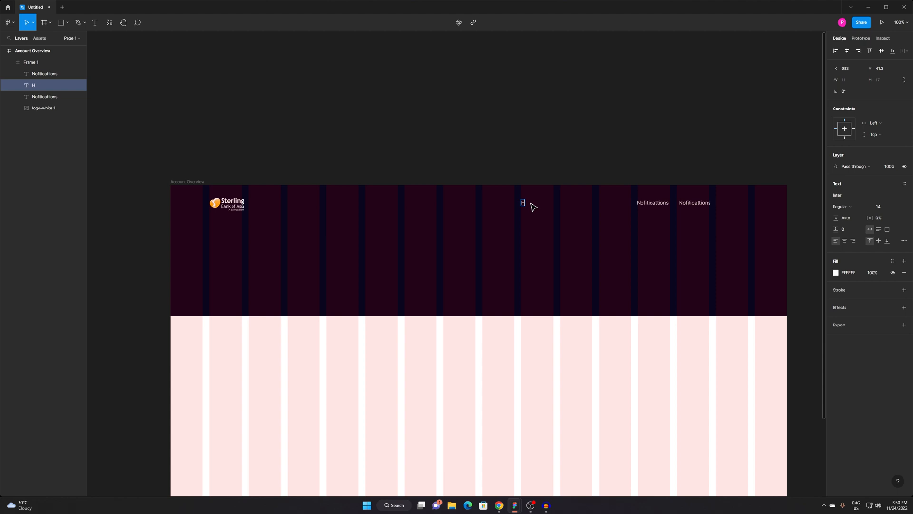
{"action": "type", "text": "ocator"}
{"action": "left_click", "coordinate": [598, 167]}
Move the nearer Nofiticattions text beside Locator and change its wording to "Rates".
{"action": "left_click_drag", "start_coordinate": [650, 211], "coordinate": [574, 213]}
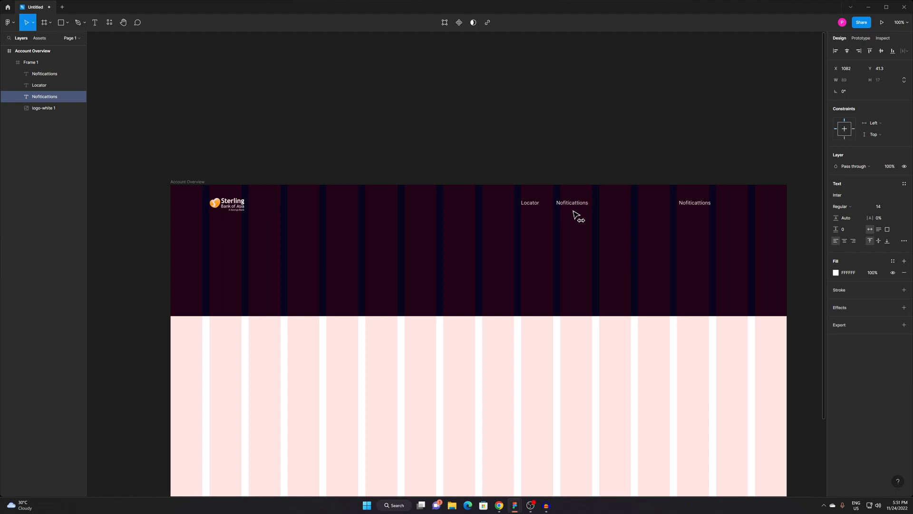
{"action": "double_click", "coordinate": [572, 203]}
{"action": "type", "text": "Rates"}
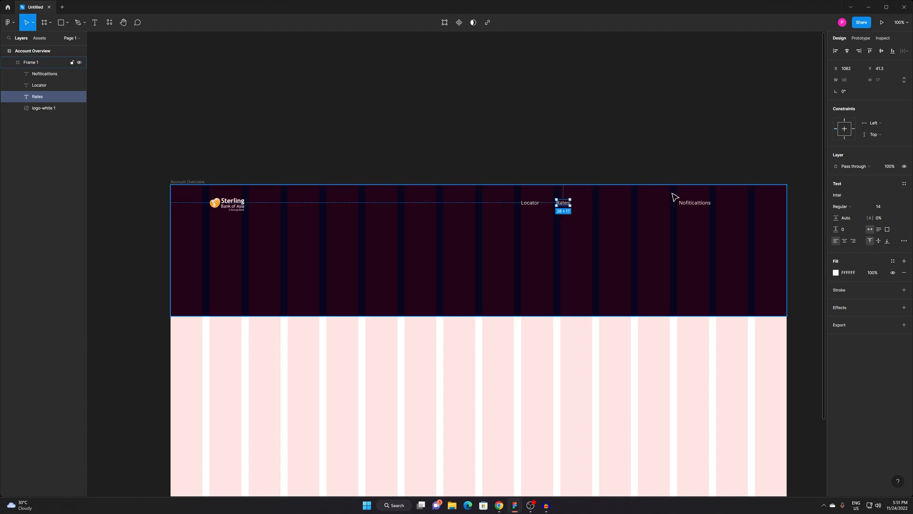
Move the last Nofiticattions text to the right of Rates and change its wording to "Faqs`".
{"action": "left_click", "coordinate": [696, 212]}
{"action": "left_click_drag", "start_coordinate": [695, 208], "coordinate": [611, 217]}
{"action": "double_click", "coordinate": [605, 205]}
{"action": "type", "text": "FA"}
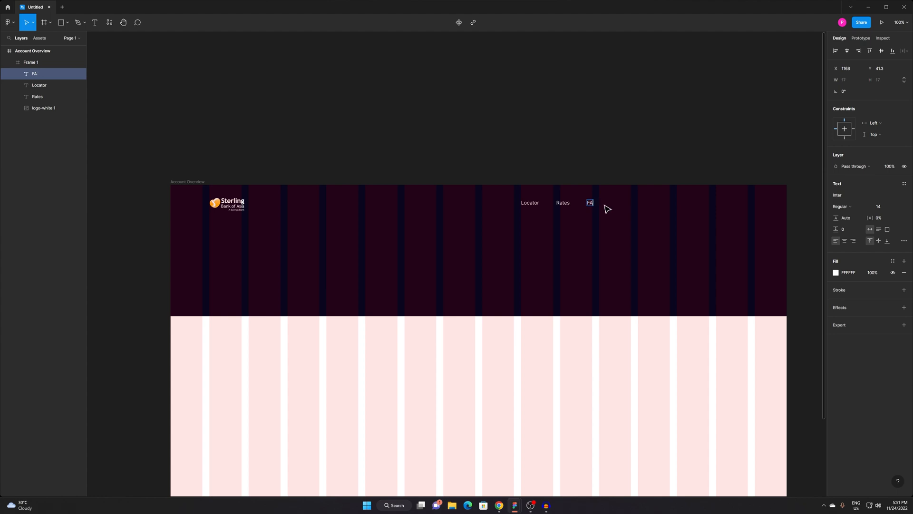
{"action": "type", "text": "SQ`"}
{"action": "left_click", "coordinate": [589, 142]}
Duplicate the Faqs` text and place the copy to its right on the same line.
{"action": "double_click", "coordinate": [597, 205]}
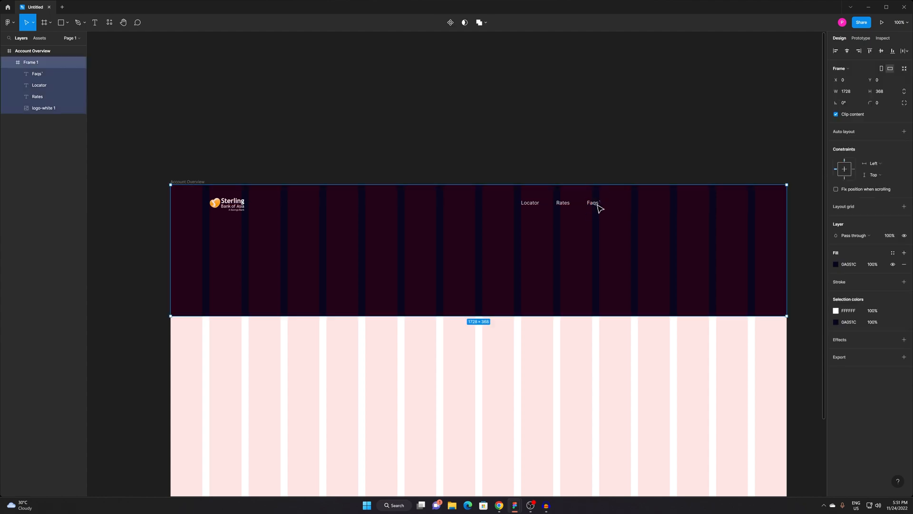
{"action": "key", "text": "ctrl+c"}
{"action": "key", "text": "ctrl+v"}
{"action": "left_click_drag", "start_coordinate": [595, 204], "coordinate": [620, 204]}
Remove the stray backtick from the original Faqs` text so it reads "Faqs".
{"action": "key", "text": "z"}
{"action": "left_click", "coordinate": [581, 204]}
{"action": "double_click", "coordinate": [594, 204]}
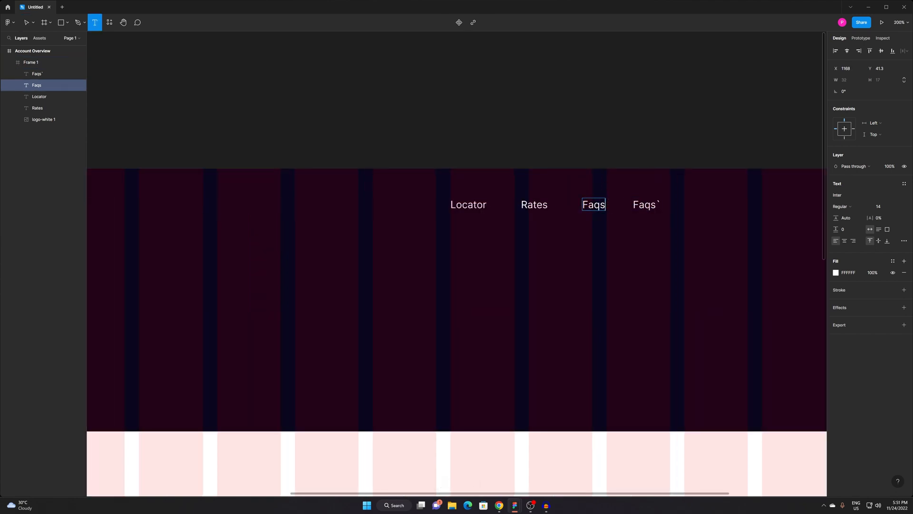
{"action": "key", "text": "Escape"}
{"action": "left_click", "coordinate": [636, 132]}
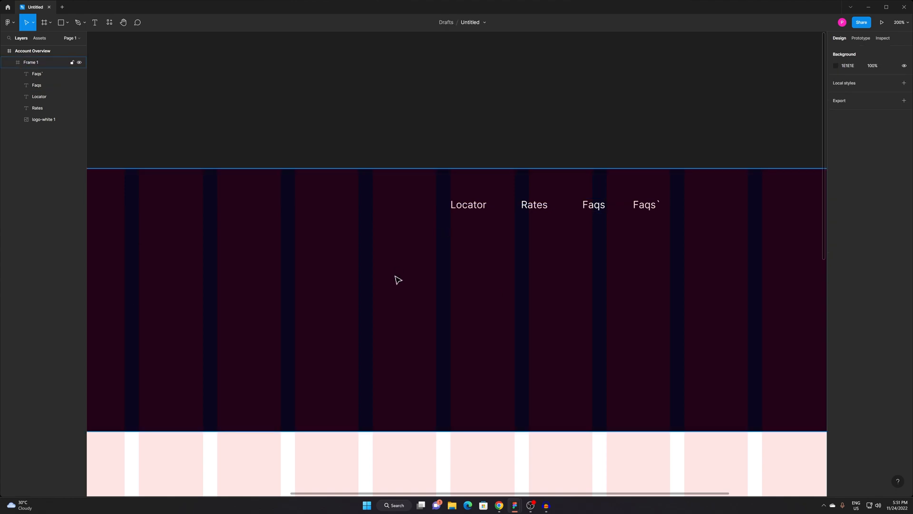
Change the wording of the copied Faqs` text to "Settings".
{"action": "left_click", "coordinate": [643, 206]}
{"action": "key", "text": "Return"}
{"action": "type", "text": "Settings"}
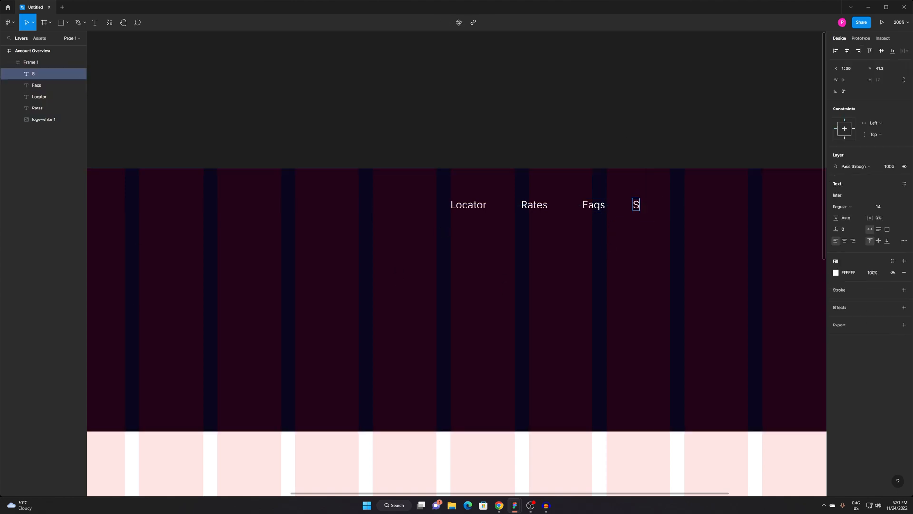
{"action": "key", "text": "Escape"}
{"action": "left_click", "coordinate": [662, 167]}
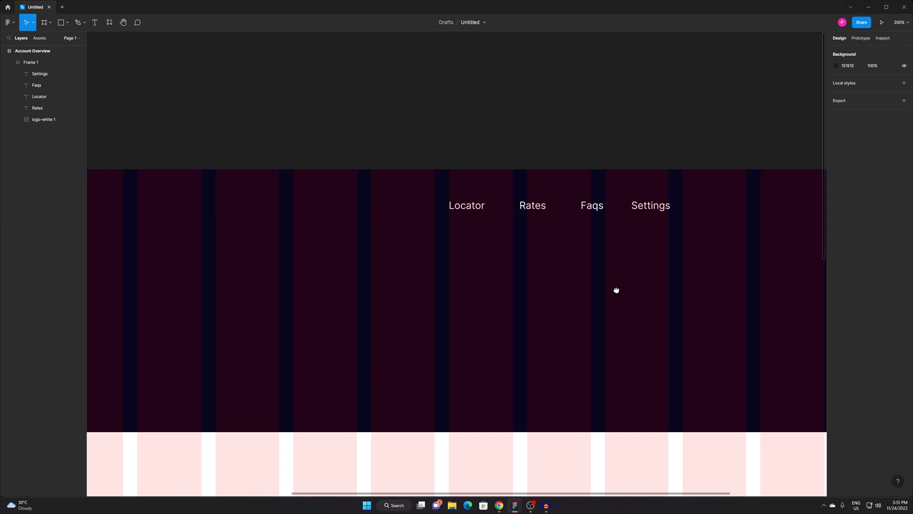
Paste a copy of the Faqs` text 48 px after Settings on the same line and delete the extra Settings copy.
{"action": "scroll", "coordinate": [620, 287], "scroll_direction": "down", "scroll_amount": 1}
{"action": "scroll", "coordinate": [620, 287], "scroll_direction": "right", "scroll_amount": 2}
{"action": "left_click", "coordinate": [588, 169]}
{"action": "key", "text": "ctrl+d"}
{"action": "left_click", "coordinate": [534, 166]}
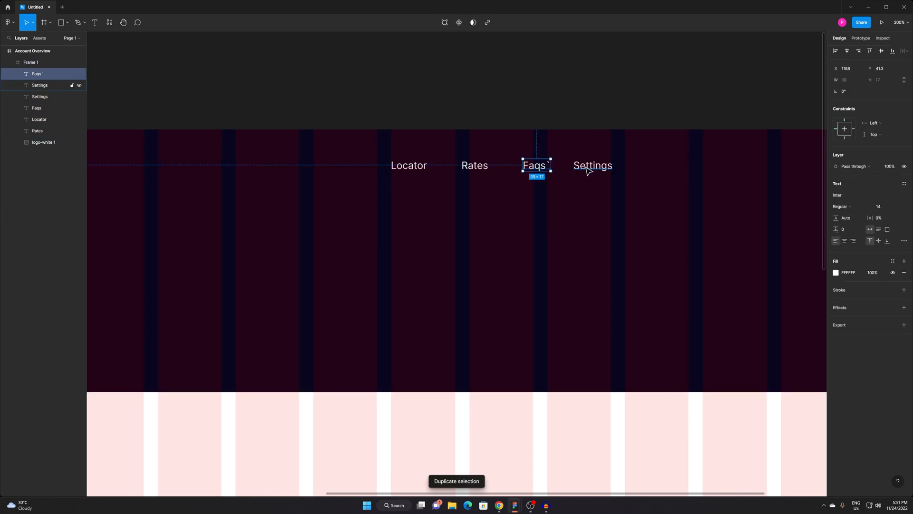
{"action": "key", "text": "ctrl+v"}
{"action": "left_click_drag", "start_coordinate": [735, 171], "coordinate": [659, 174]}
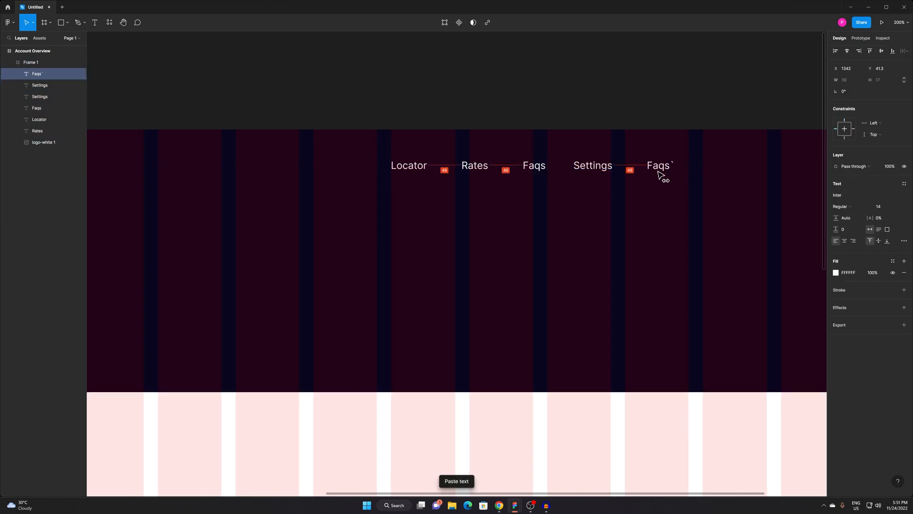
{"action": "left_click", "coordinate": [602, 171]}
{"action": "key", "text": "Delete"}
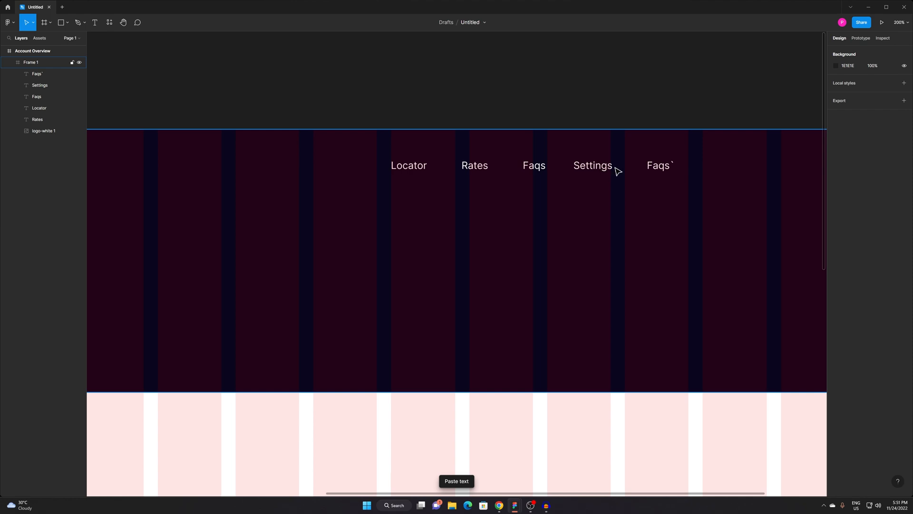
Change the wording of the Faqs` text after Settings to "Inbox".
{"action": "left_click", "coordinate": [653, 170]}
{"action": "key", "text": "Return"}
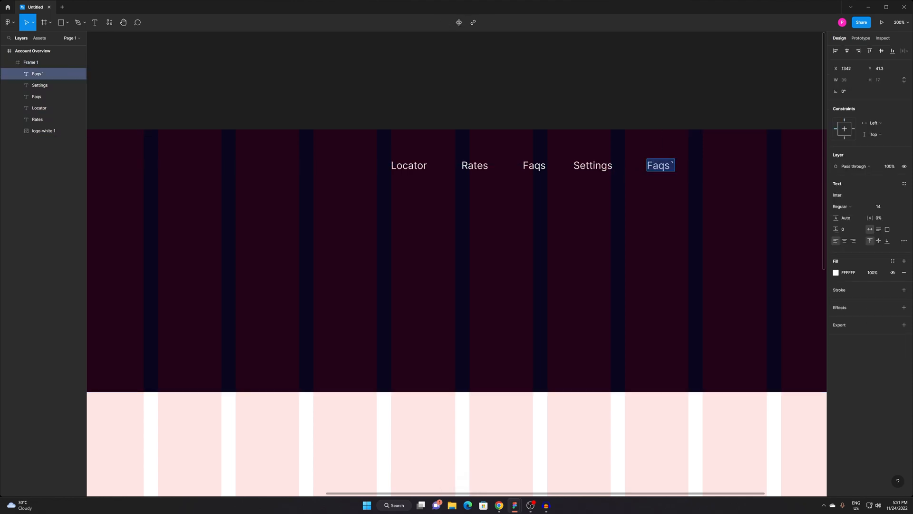
{"action": "type", "text": "Inbox"}
{"action": "key", "text": "Escape"}
{"action": "left_click", "coordinate": [636, 87]}
{"action": "left_click_drag", "start_coordinate": [558, 161], "coordinate": [517, 221]}
{"action": "scroll", "coordinate": [554, 195], "scroll_direction": "down", "scroll_amount": 2}
{"action": "left_click_drag", "start_coordinate": [585, 277], "coordinate": [609, 261]}
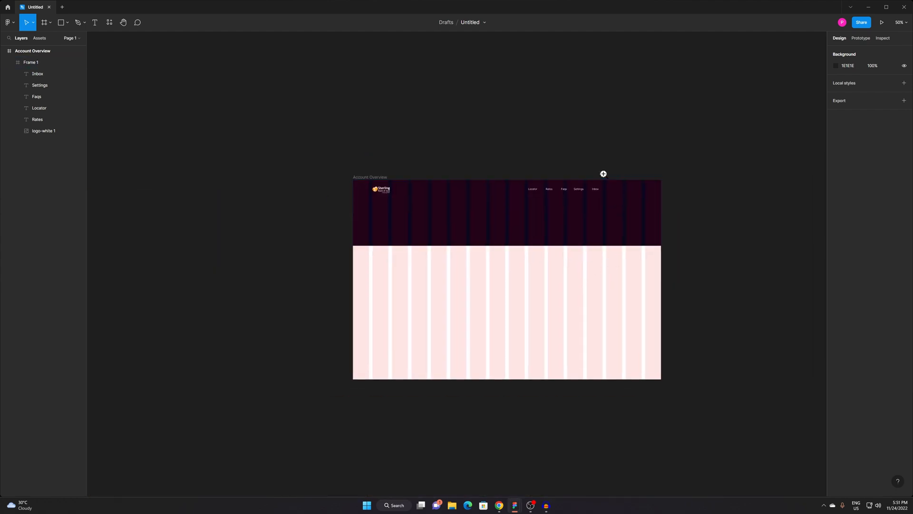
{"action": "scroll", "coordinate": [604, 173], "scroll_direction": "up", "scroll_amount": 1}
{"action": "double_click", "coordinate": [563, 206]}
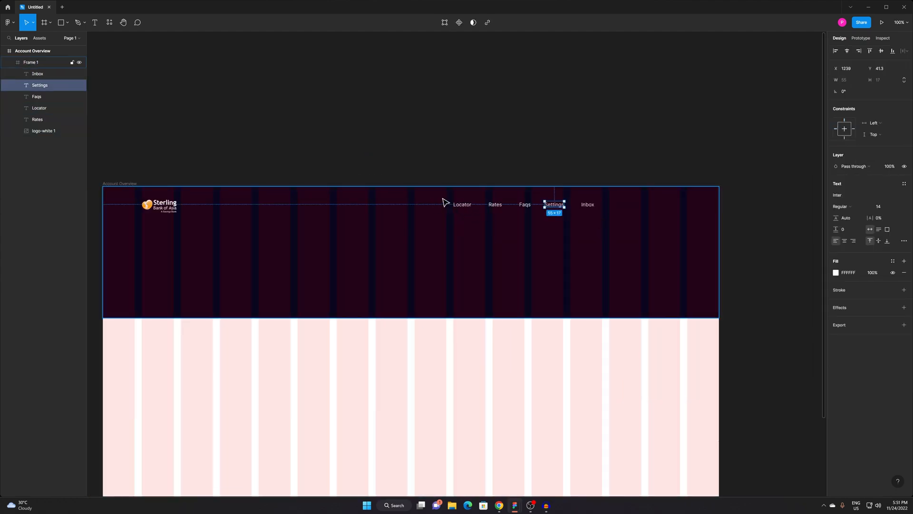
{"action": "left_click", "coordinate": [470, 209]}
{"action": "left_click", "coordinate": [498, 207], "text": "shift"}
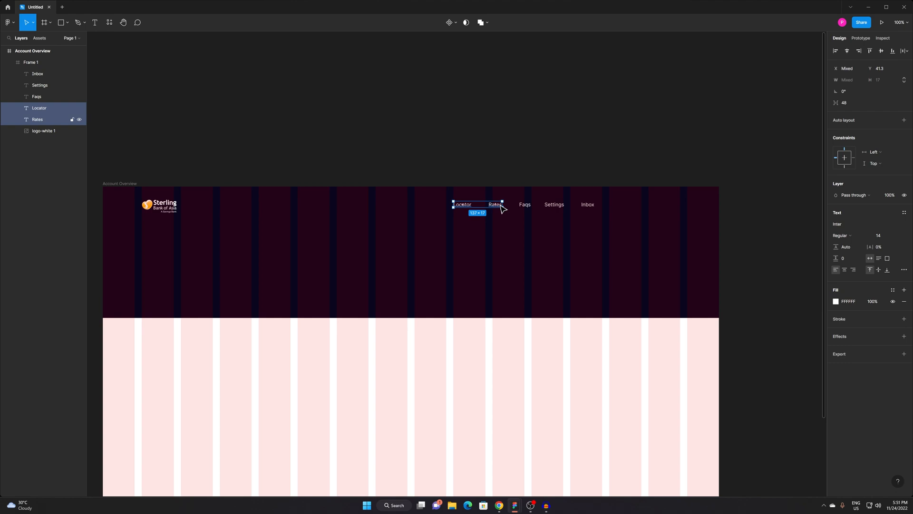
{"action": "left_click", "coordinate": [527, 208], "text": "shift"}
{"action": "left_click", "coordinate": [561, 208], "text": "shift"}
{"action": "left_click", "coordinate": [573, 209]}
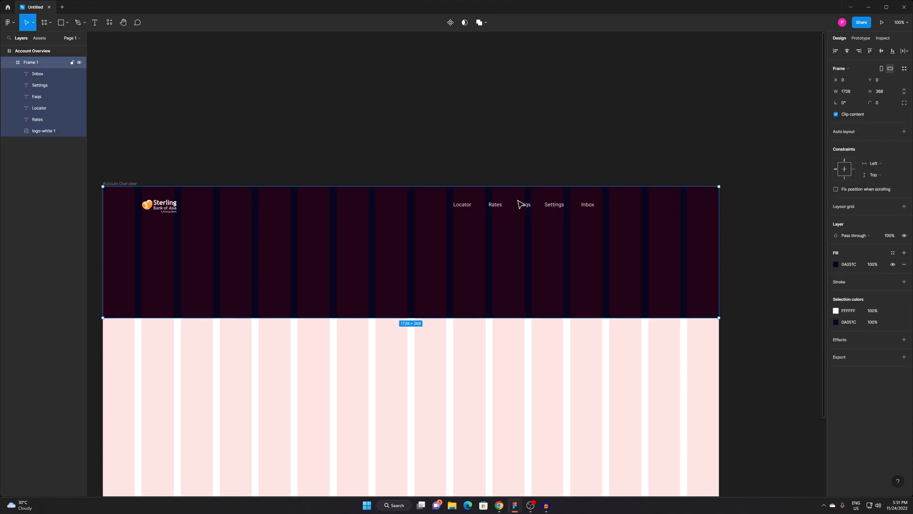
Group the Locator, Rates, Faqs, Settings and Inbox texts and apply auto layout to the group.
{"action": "left_click", "coordinate": [592, 206]}
{"action": "left_click", "coordinate": [560, 207], "text": "shift"}
{"action": "left_click", "coordinate": [525, 206], "text": "shift"}
{"action": "left_click", "coordinate": [496, 206], "text": "shift"}
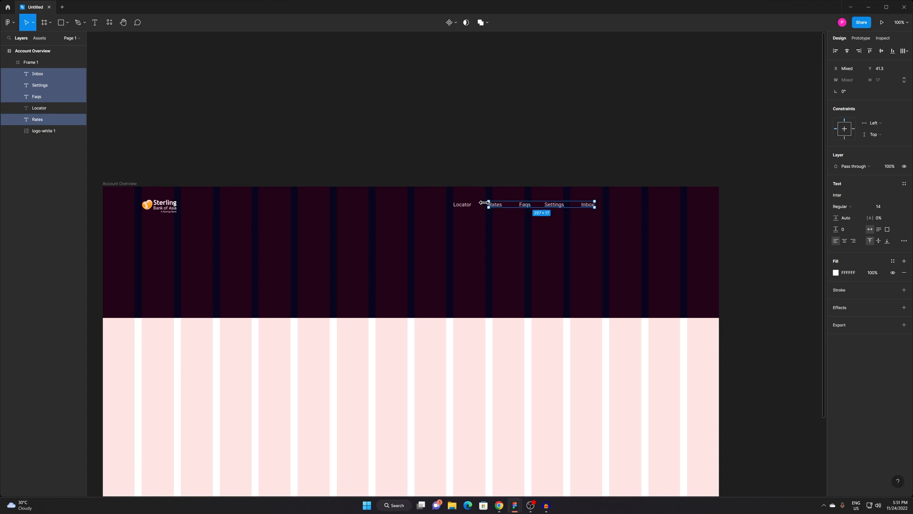
{"action": "left_click", "coordinate": [464, 205], "text": "shift"}
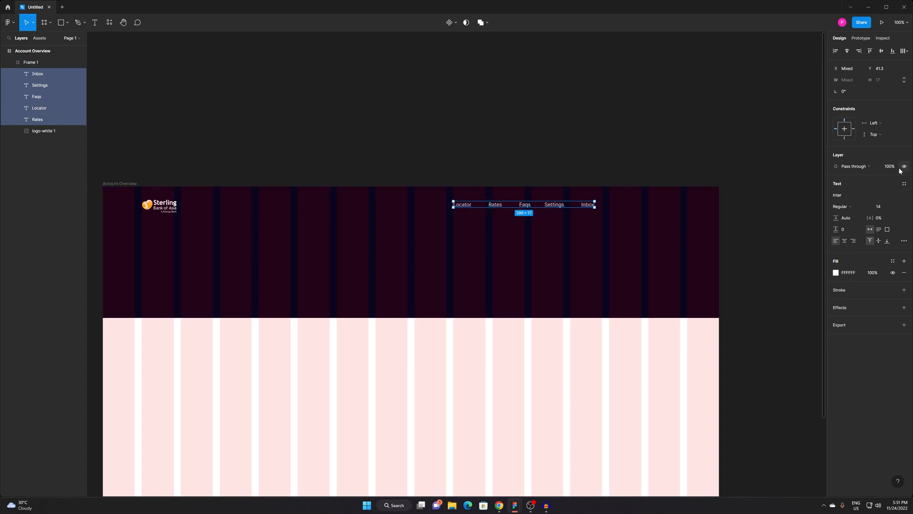
{"action": "key", "text": "ctrl+g"}
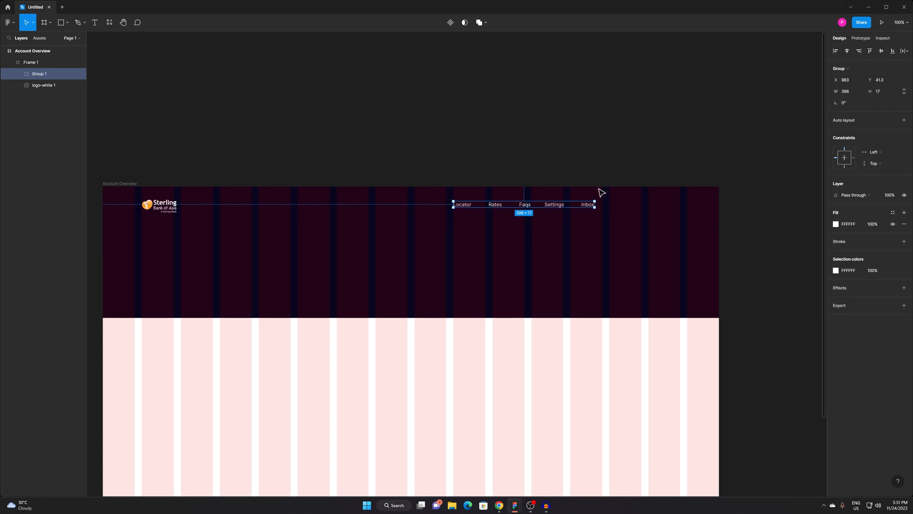
{"action": "left_click", "coordinate": [903, 121]}
{"action": "left_click", "coordinate": [623, 165]}
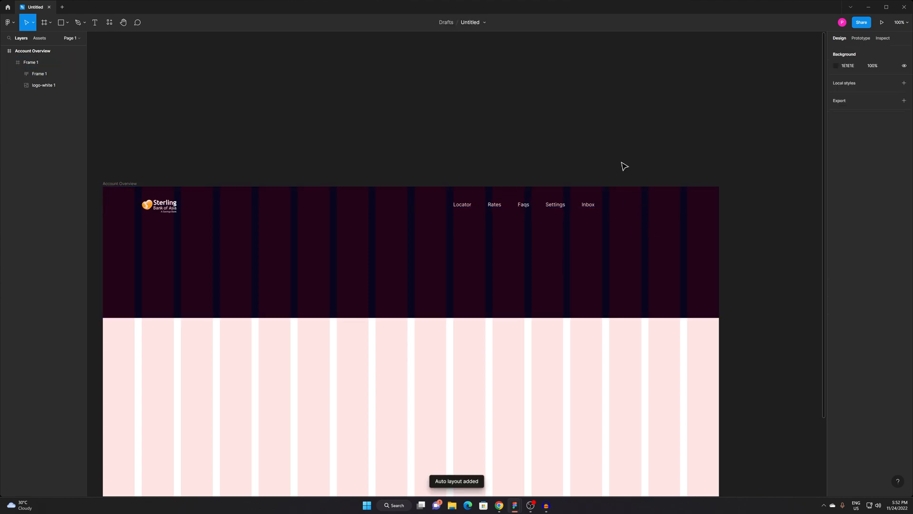
Align the navigation links' auto layout to left centre and widen the spacing between the links.
{"action": "left_click", "coordinate": [586, 206]}
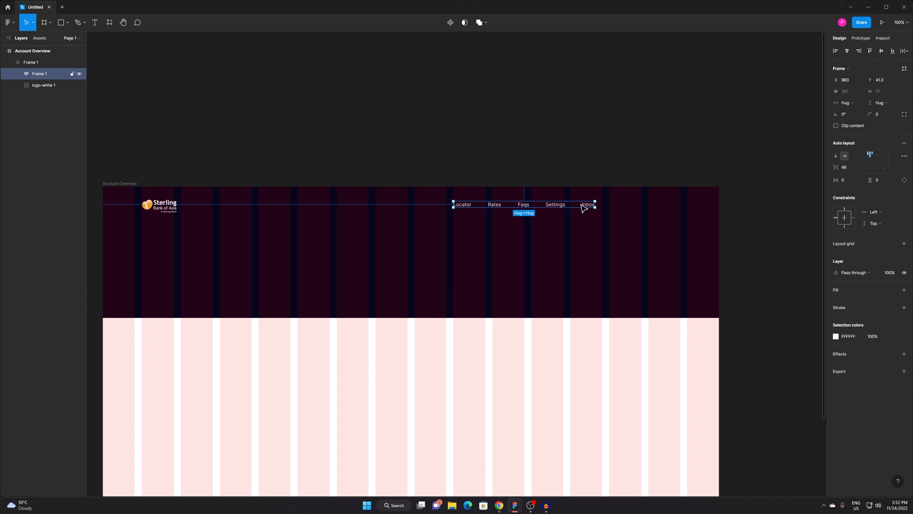
{"action": "key", "text": "ctrl+plus"}
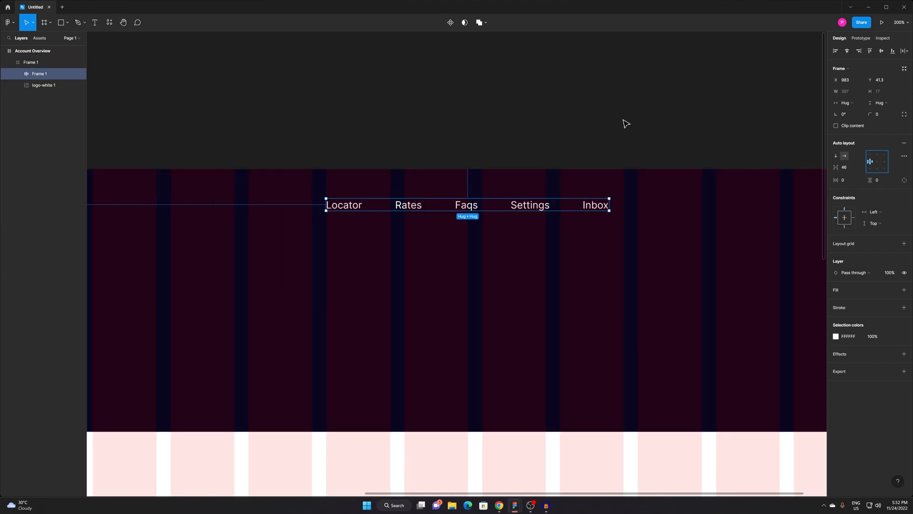
{"action": "left_click", "coordinate": [623, 122]}
{"action": "scroll", "coordinate": [494, 181], "scroll_direction": "left", "scroll_amount": 1}
{"action": "triple_click", "coordinate": [539, 208]}
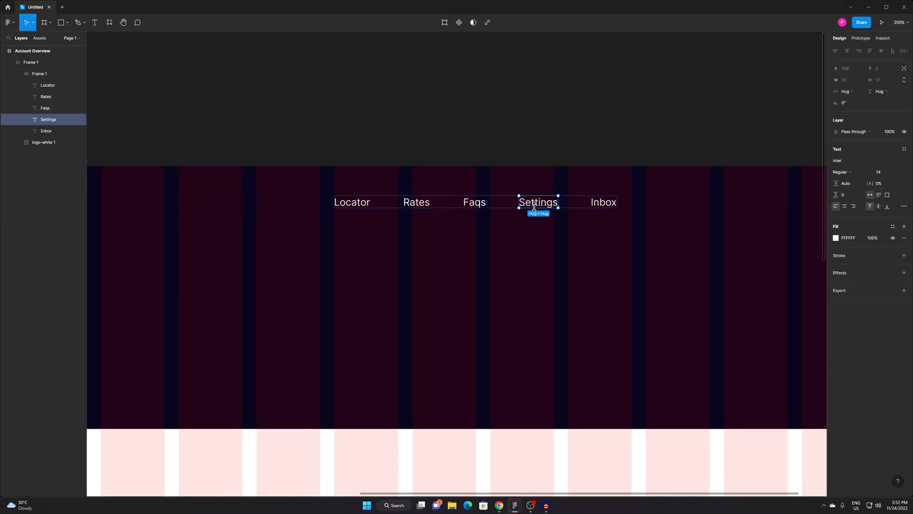
{"action": "key", "text": "Escape"}
{"action": "double_click", "coordinate": [483, 202]}
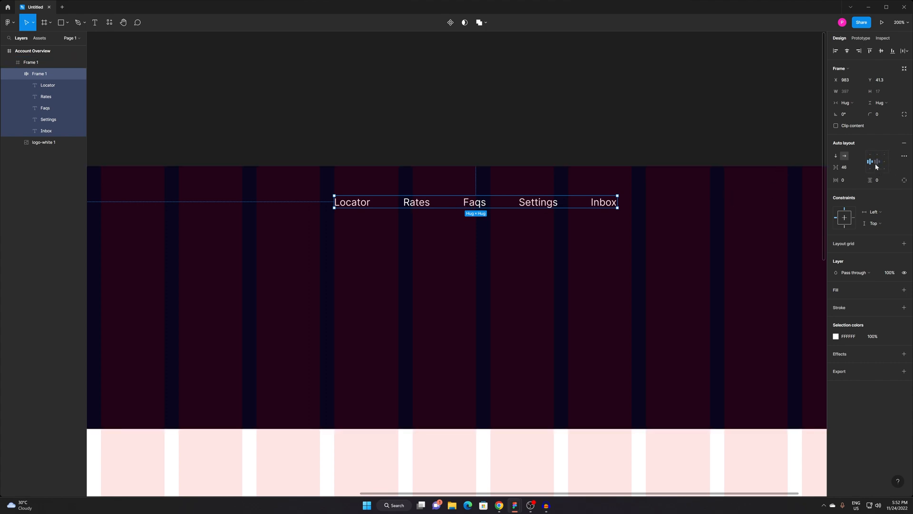
{"action": "left_click_drag", "start_coordinate": [833, 168], "coordinate": [852, 173]}
{"action": "left_click", "coordinate": [578, 136]}
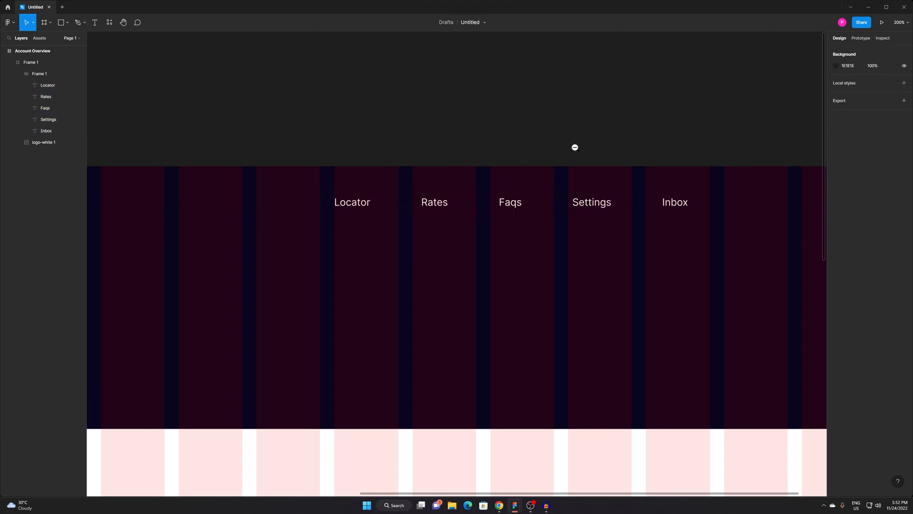
Shift the whole row of navigation links sideways along the header, toward the logo.
{"action": "scroll", "coordinate": [569, 168], "scroll_direction": "down", "scroll_amount": 3}
{"action": "left_click_drag", "start_coordinate": [564, 246], "coordinate": [535, 264]}
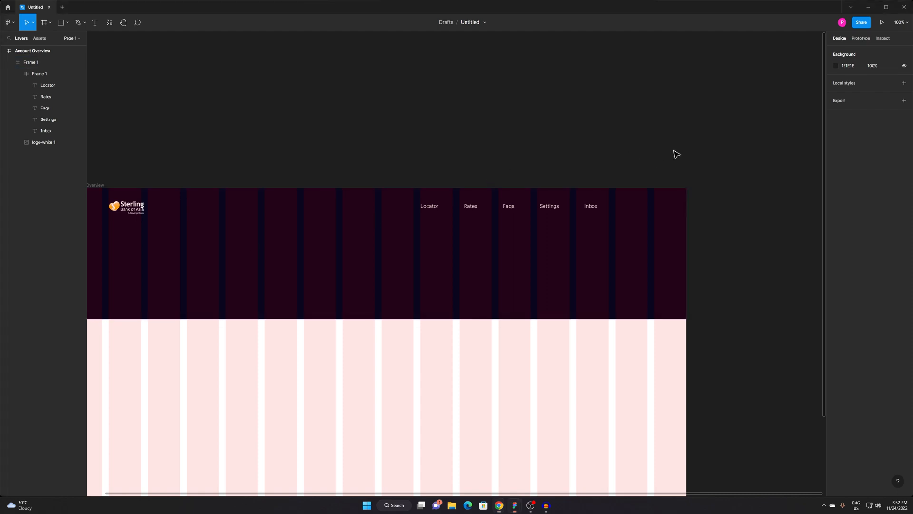
{"action": "scroll", "coordinate": [540, 193], "scroll_direction": "down", "scroll_amount": 1}
{"action": "left_click", "coordinate": [573, 192]}
{"action": "double_click", "coordinate": [571, 189]}
{"action": "left_click_drag", "start_coordinate": [573, 191], "coordinate": [549, 192]}
{"action": "key", "text": "Escape"}
{"action": "left_click_drag", "start_coordinate": [637, 205], "coordinate": [627, 220]}
{"action": "scroll", "coordinate": [577, 215], "scroll_direction": "up", "scroll_amount": 3}
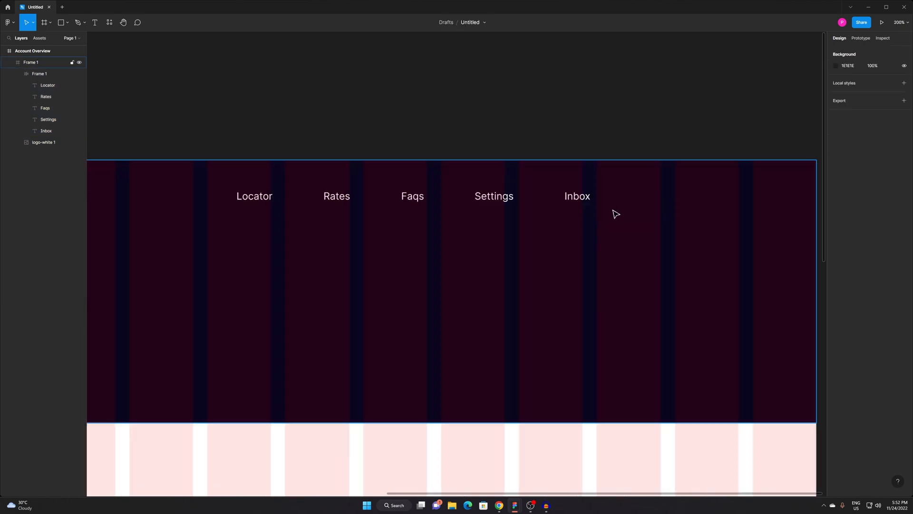
Add a white circular frame, 42 × 42 with corner radius 90, to the right of Inbox in the header.
{"action": "left_click", "coordinate": [44, 23]}
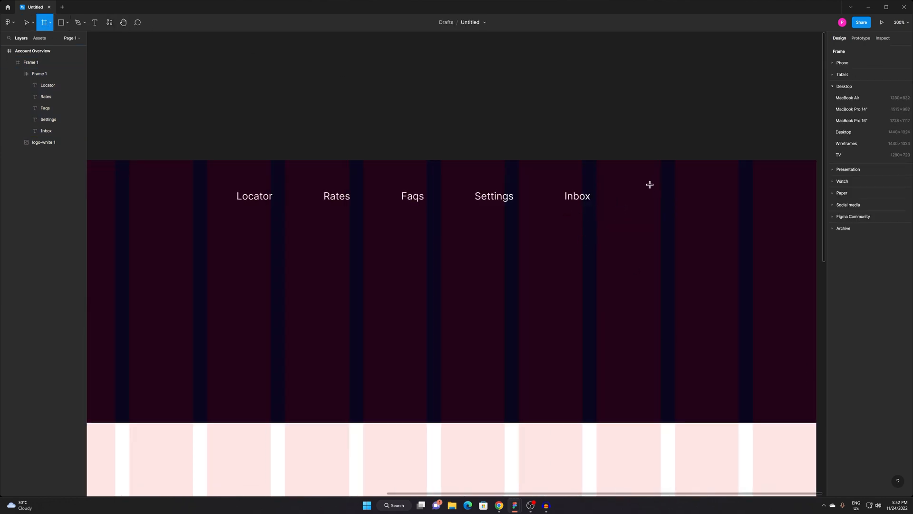
{"action": "mouse_move", "coordinate": [633, 189]}
{"action": "left_mouse_down"}
{"action": "mouse_move", "coordinate": [649, 210]}
{"action": "mouse_move", "coordinate": [640, 202]}
{"action": "left_mouse_up"}
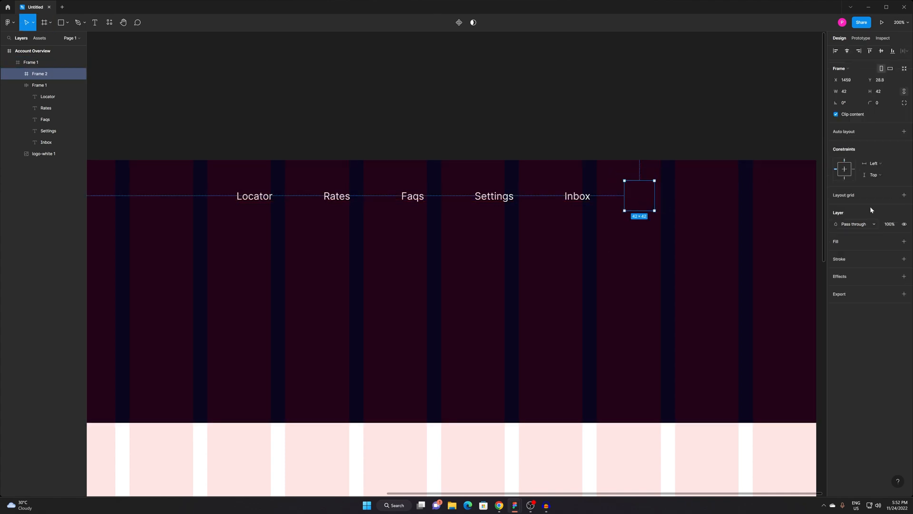
{"action": "left_click", "coordinate": [883, 104]}
{"action": "left_click", "coordinate": [904, 241]}
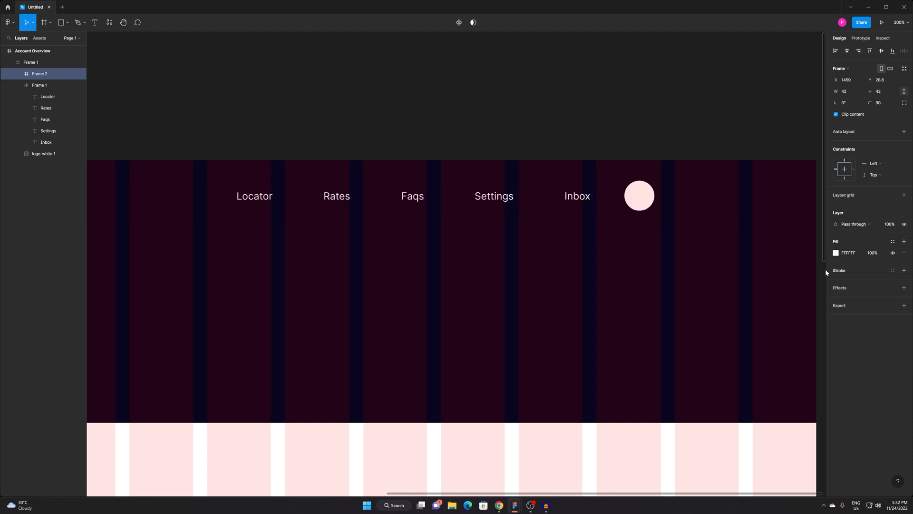
{"action": "left_click", "coordinate": [836, 252]}
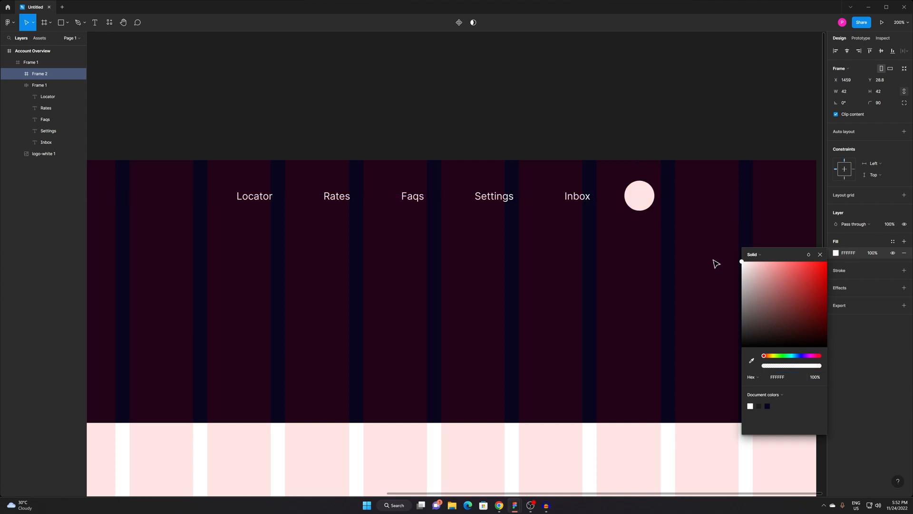
{"action": "left_click", "coordinate": [471, 103]}
Remove the 16-column layout grid from the Account Overview frame.
{"action": "scroll", "coordinate": [561, 206], "scroll_direction": "down", "scroll_amount": 3}
{"action": "left_click_drag", "start_coordinate": [514, 168], "coordinate": [666, 175]}
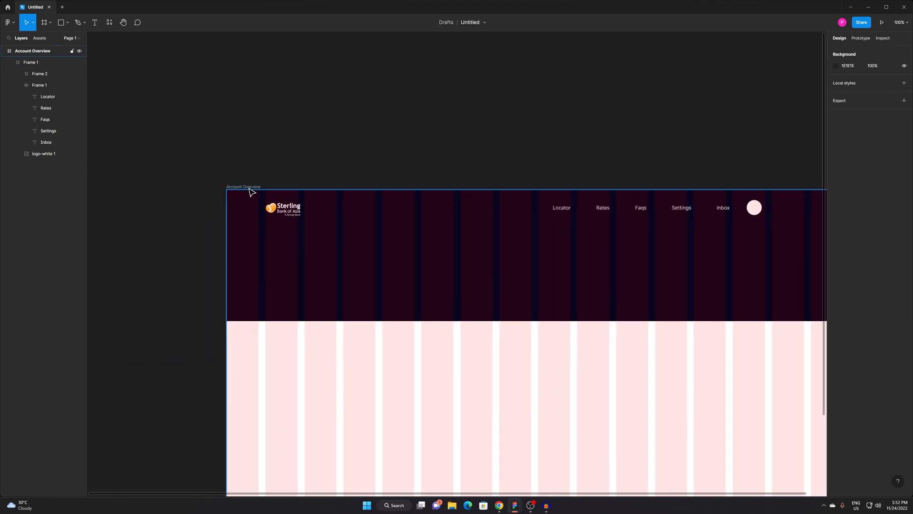
{"action": "left_click", "coordinate": [246, 188]}
{"action": "left_click_drag", "start_coordinate": [424, 233], "coordinate": [272, 191]}
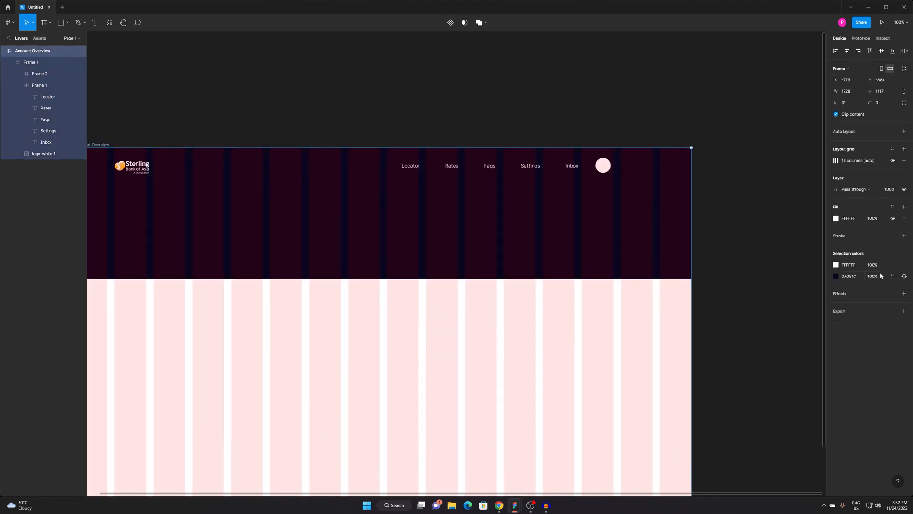
{"action": "left_click", "coordinate": [904, 160]}
{"action": "left_click", "coordinate": [557, 114]}
{"action": "left_click_drag", "start_coordinate": [620, 191], "coordinate": [656, 161]}
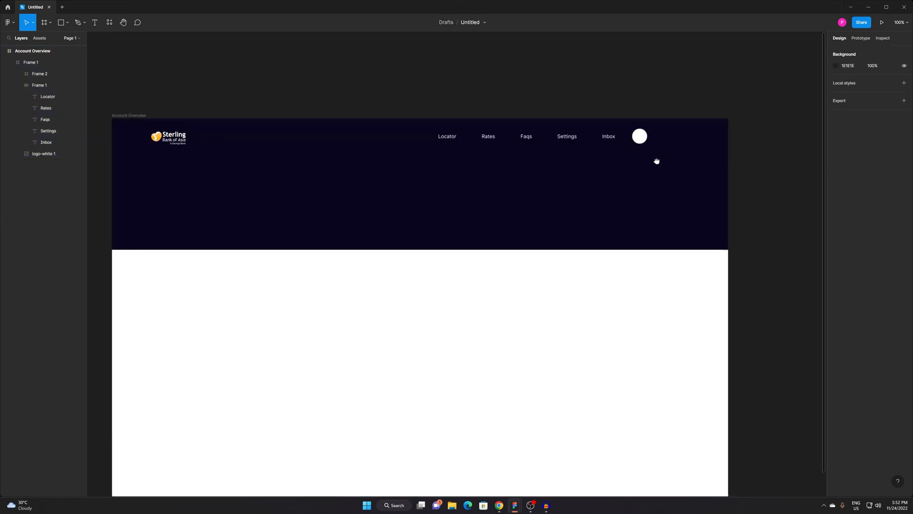
Sample the header's 0A051C colour as the circle's fill and lighten it to a slightly brighter dark purple.
{"action": "scroll", "coordinate": [652, 180], "scroll_direction": "up", "scroll_amount": 2}
{"action": "scroll", "coordinate": [647, 198], "scroll_direction": "up", "scroll_amount": 5}
{"action": "left_click", "coordinate": [644, 229]}
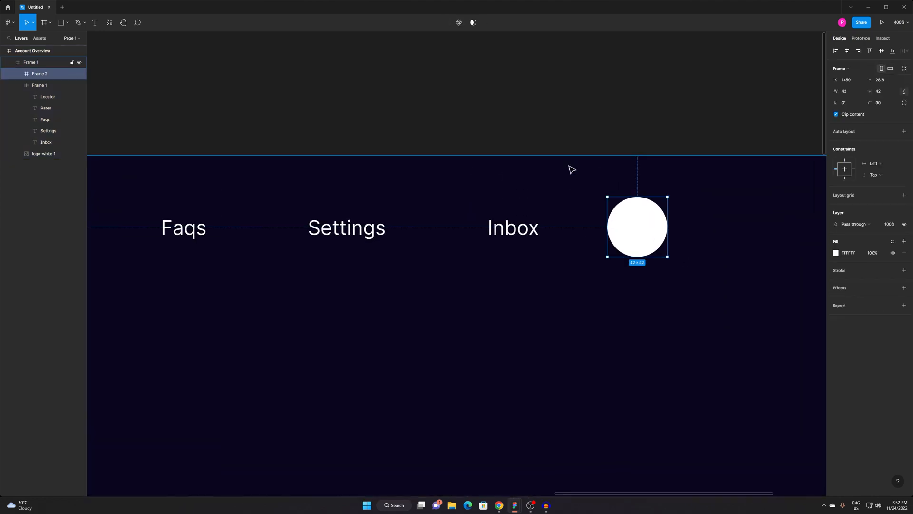
{"action": "left_click", "coordinate": [836, 253]}
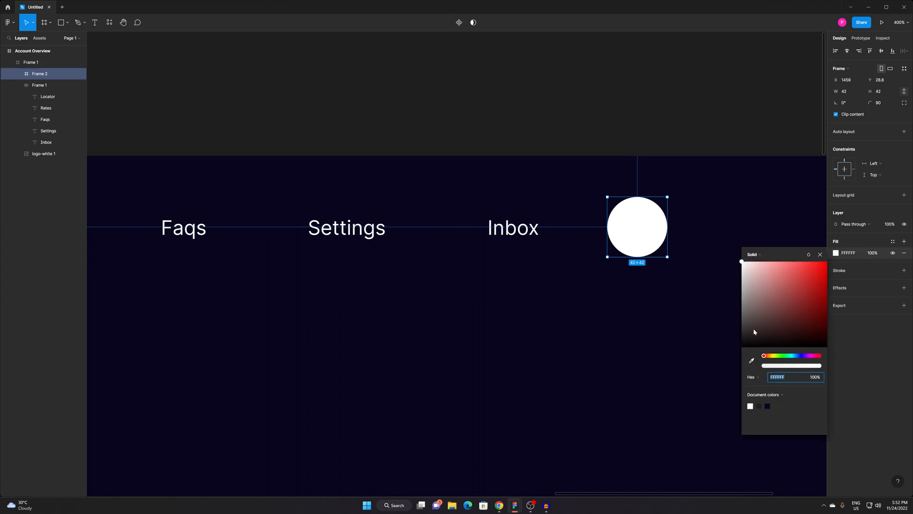
{"action": "left_click", "coordinate": [751, 360]}
{"action": "left_click", "coordinate": [609, 330]}
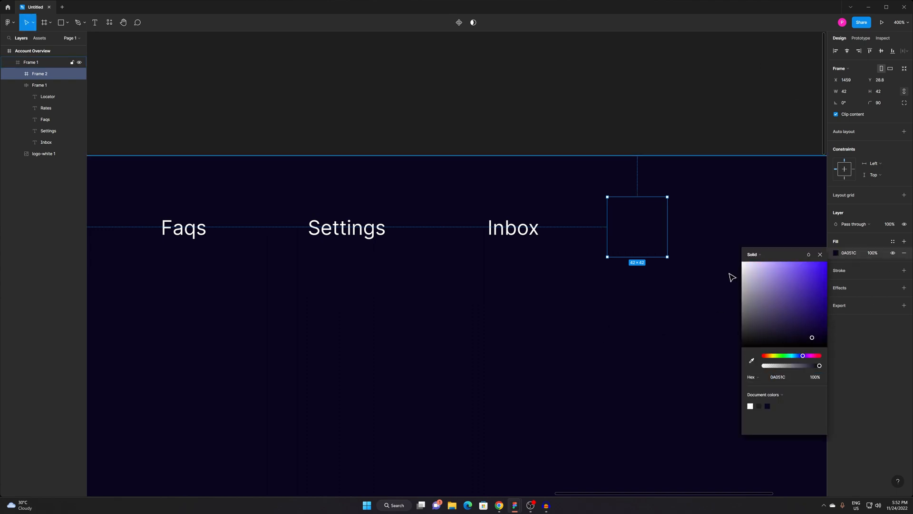
{"action": "left_click_drag", "start_coordinate": [811, 340], "coordinate": [810, 329]}
{"action": "left_click", "coordinate": [632, 245]}
{"action": "scroll", "coordinate": [621, 236], "scroll_direction": "up", "scroll_amount": 3}
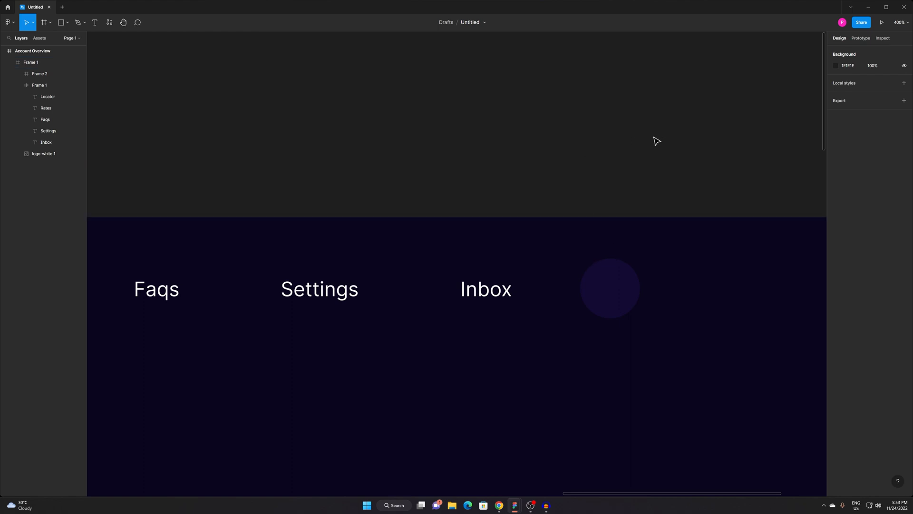
{"action": "scroll", "coordinate": [658, 136], "scroll_direction": "down", "scroll_amount": 2}
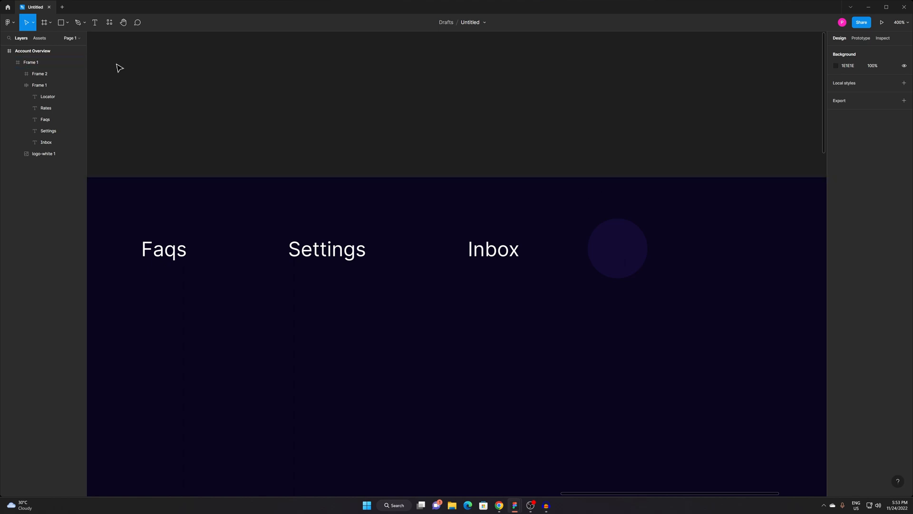
Draw a rectangle, place it inside the circular frame and shrink it to about 34 × 24.8 over the circle's upper-right area.
{"action": "left_click", "coordinate": [61, 23]}
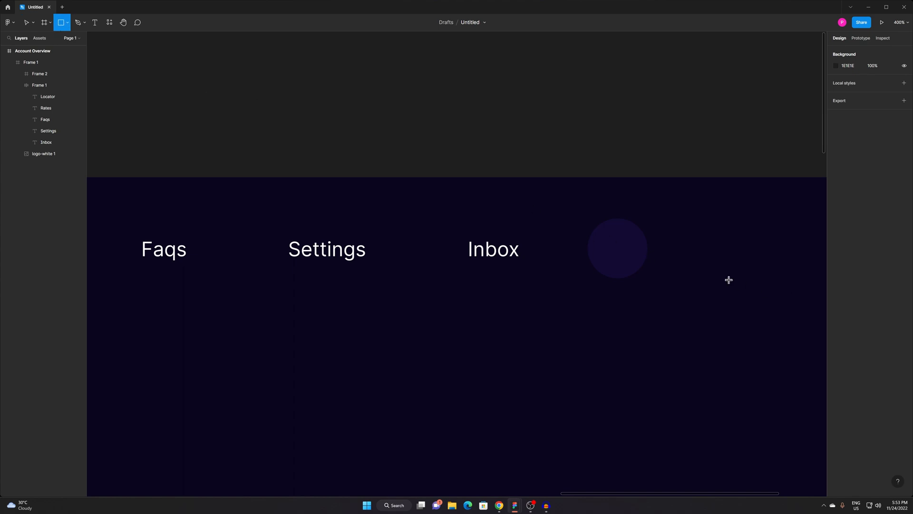
{"action": "left_click_drag", "start_coordinate": [618, 194], "coordinate": [712, 261]}
{"action": "key", "text": "ctrl+z"}
{"action": "left_click", "coordinate": [613, 252]}
{"action": "key", "text": "ctrl+v"}
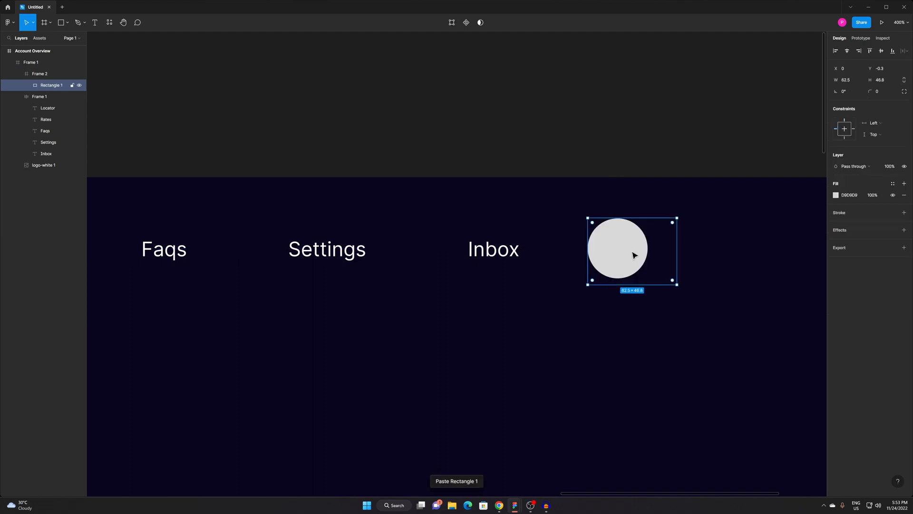
{"action": "left_click_drag", "start_coordinate": [674, 218], "coordinate": [639, 226]}
Set the rectangle's corner radius to 90 and replace its fill with a 000000 inside stroke of weight 1.
{"action": "left_click", "coordinate": [886, 92]}
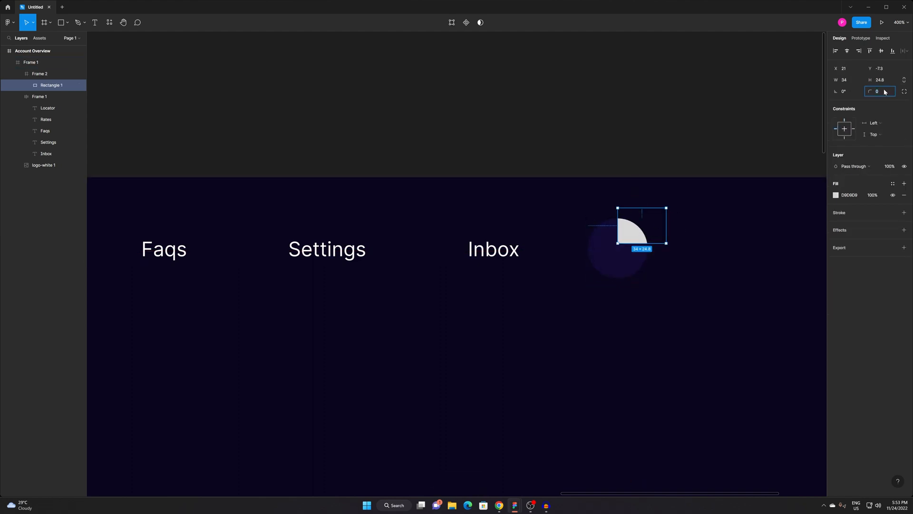
{"action": "type", "text": "90"}
{"action": "key", "text": "Return"}
{"action": "left_click", "coordinate": [904, 199]}
{"action": "left_click", "coordinate": [904, 201]}
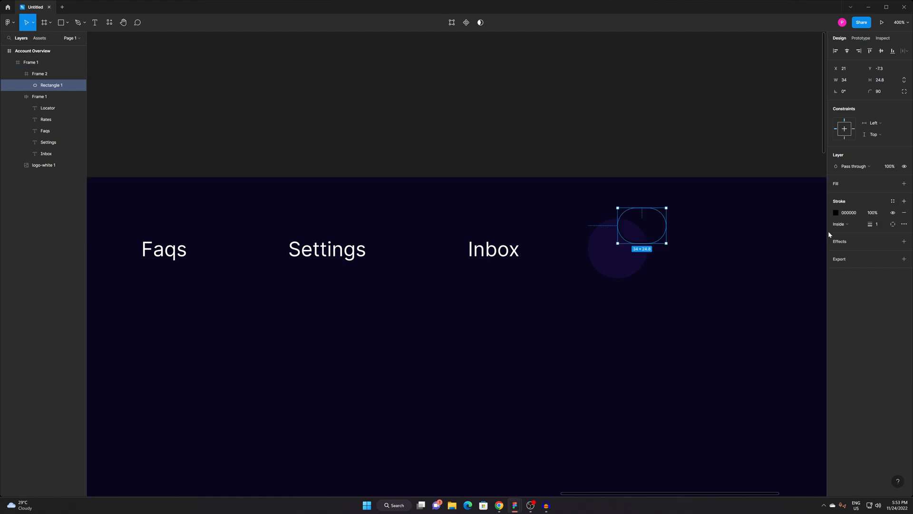
Change the rounded rectangle's stroke colour to B6B6B6 and rotate the shape to about -90.6°.
{"action": "left_click", "coordinate": [835, 213]}
{"action": "left_click_drag", "start_coordinate": [774, 291], "coordinate": [738, 249]}
{"action": "key", "text": "ctrl+d"}
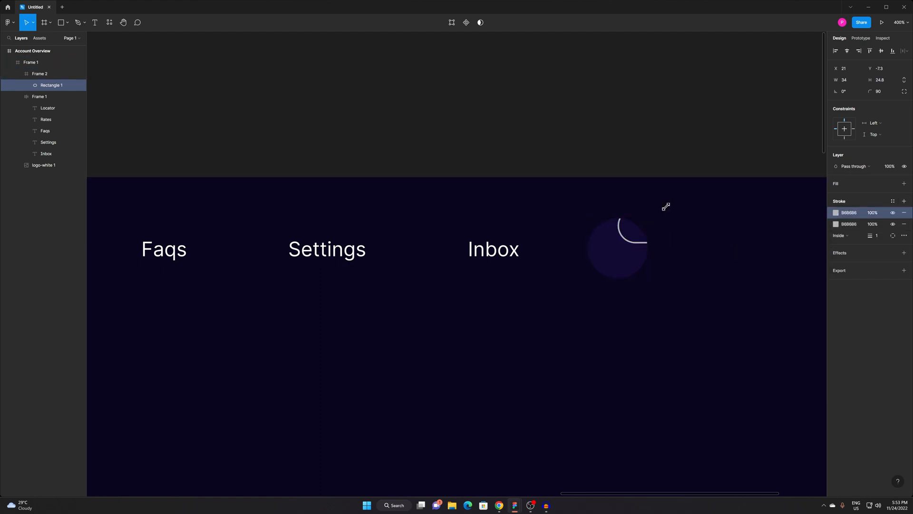
{"action": "left_click_drag", "start_coordinate": [670, 211], "coordinate": [637, 247]}
Move the rotated rectangle over the circle's upper-right edge, to X 50.58 and Y -16.77.
{"action": "key", "text": "shift+Left"}
{"action": "key", "text": "shift+Left"}
{"action": "key", "text": "shift+Left"}
{"action": "key", "text": "shift+Left"}
{"action": "key", "text": "shift+Left"}
{"action": "key", "text": "shift+Right"}
{"action": "key", "text": "shift+Right"}
{"action": "key", "text": "shift+Right"}
{"action": "key", "text": "shift+Right"}
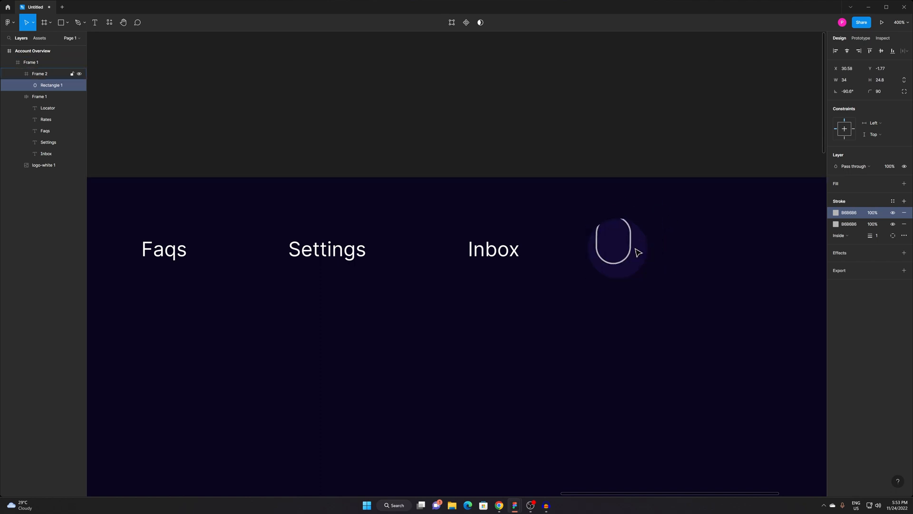
{"action": "key", "text": "Up"}
{"action": "key", "text": "Up"}
{"action": "key", "text": "Up"}
{"action": "key", "text": "Up"}
{"action": "key", "text": "Up"}
{"action": "key", "text": "Right"}
{"action": "key", "text": "Right"}
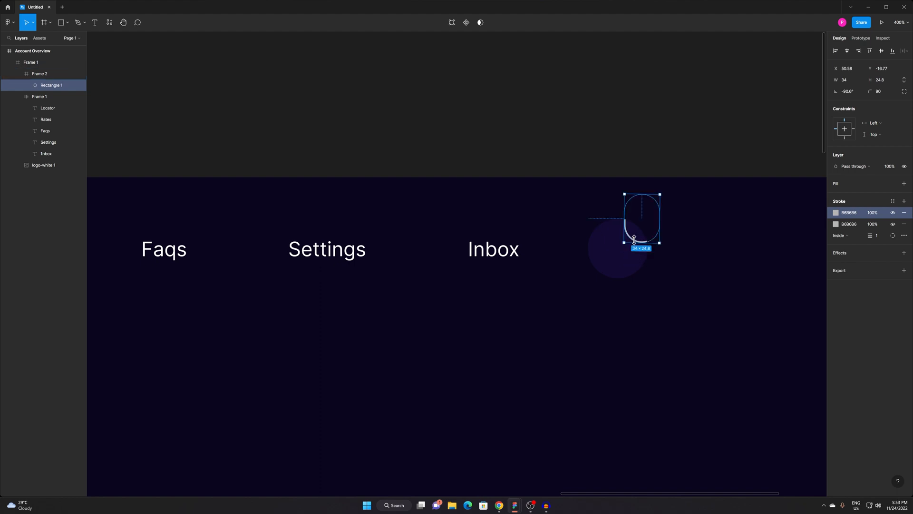
{"action": "key", "text": "ctrl+v"}
{"action": "mouse_move", "coordinate": [624, 261]}
{"action": "left_mouse_down"}
{"action": "mouse_move", "coordinate": [642, 244]}
{"action": "mouse_move", "coordinate": [596, 281]}
{"action": "mouse_move", "coordinate": [602, 267]}
{"action": "left_mouse_up"}
{"action": "key", "text": "ctrl+z"}
{"action": "key", "text": "ctrl+v"}
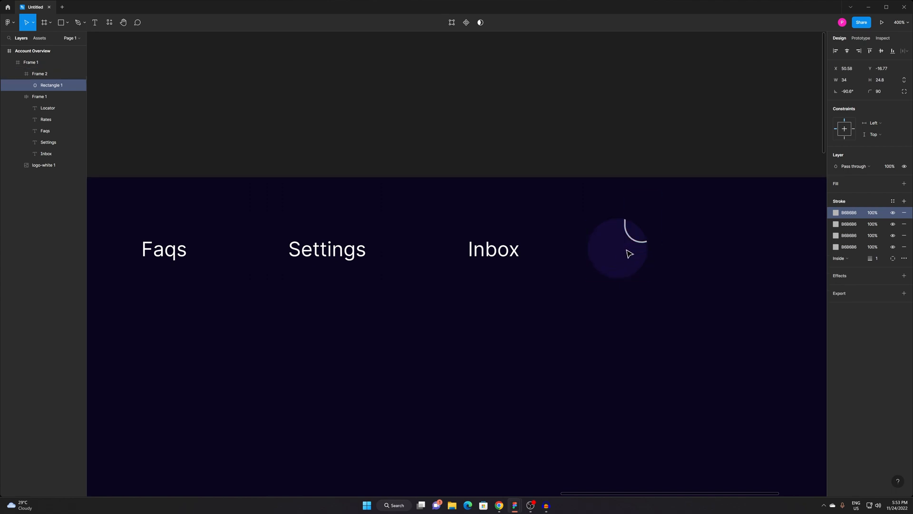
Remove the three surplus B6B6B6 strokes from the rotated rectangle, keeping a single stroke.
{"action": "left_click", "coordinate": [649, 277]}
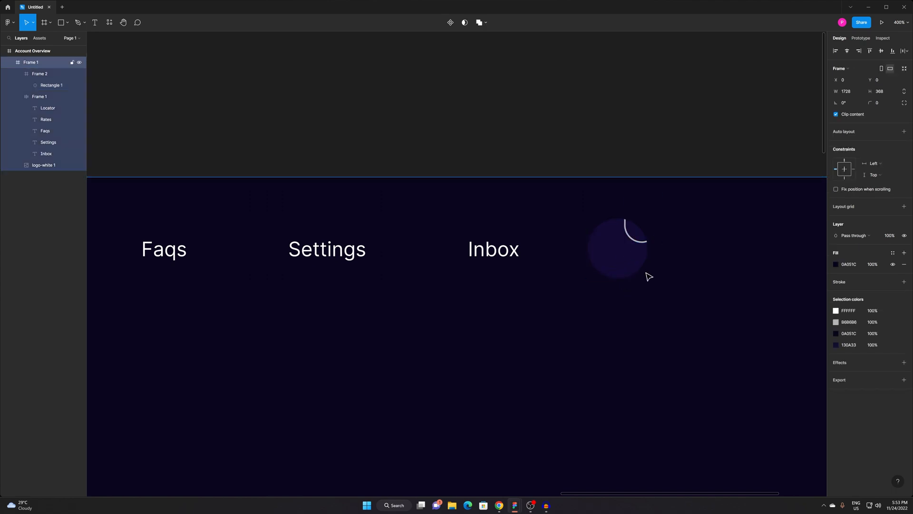
{"action": "left_click", "coordinate": [635, 245]}
{"action": "left_click", "coordinate": [636, 243]}
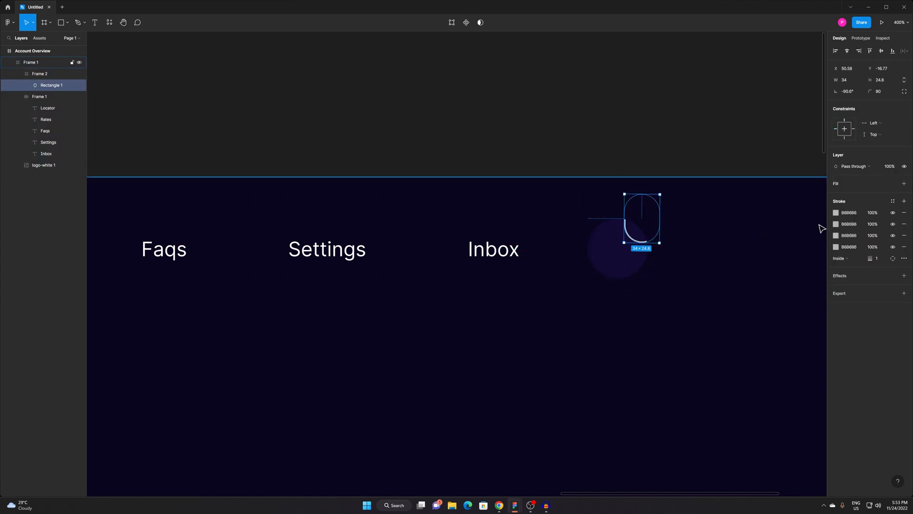
{"action": "left_click", "coordinate": [903, 214]}
{"action": "left_click", "coordinate": [903, 213]}
{"action": "left_click", "coordinate": [903, 213]}
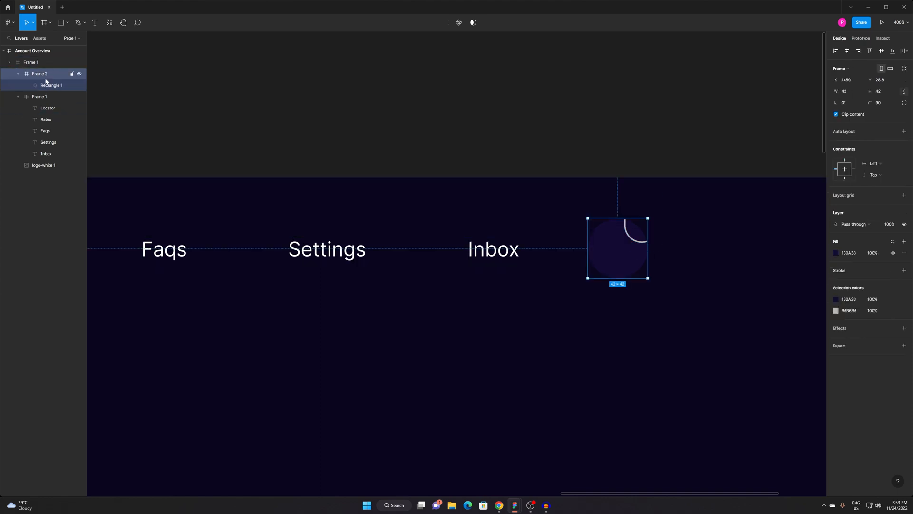
{"action": "key", "text": "ctrl+v"}
{"action": "key", "text": "shift+Left"}
{"action": "key", "text": "shift+Left"}
{"action": "key", "text": "shift+Down"}
{"action": "key", "text": "shift+Down"}
{"action": "key", "text": "shift+Down"}
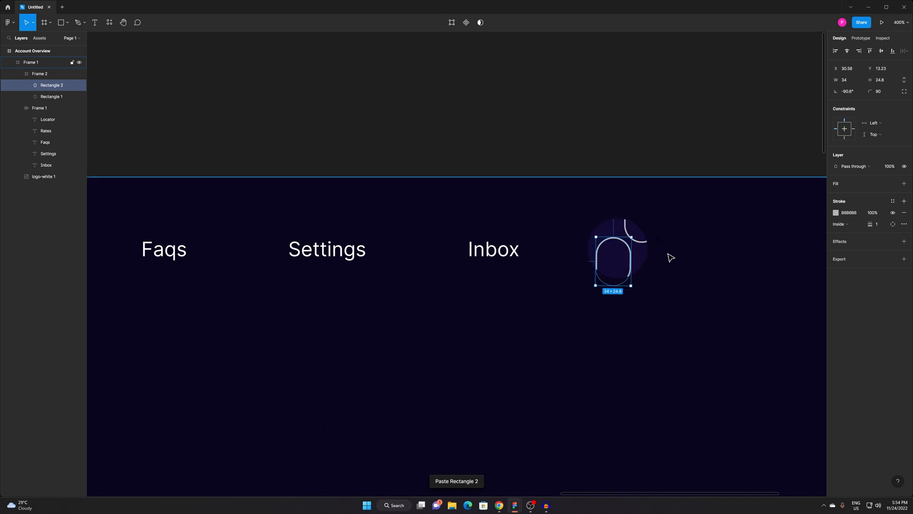
{"action": "left_click_drag", "start_coordinate": [633, 236], "coordinate": [587, 241]}
{"action": "key", "text": "Delete"}
Paste a copy of the outlined rectangle into the circular frame, enlarge it to about 44.75 × 43.03 and place it over the circle's lower-left part.
{"action": "left_click", "coordinate": [638, 261]}
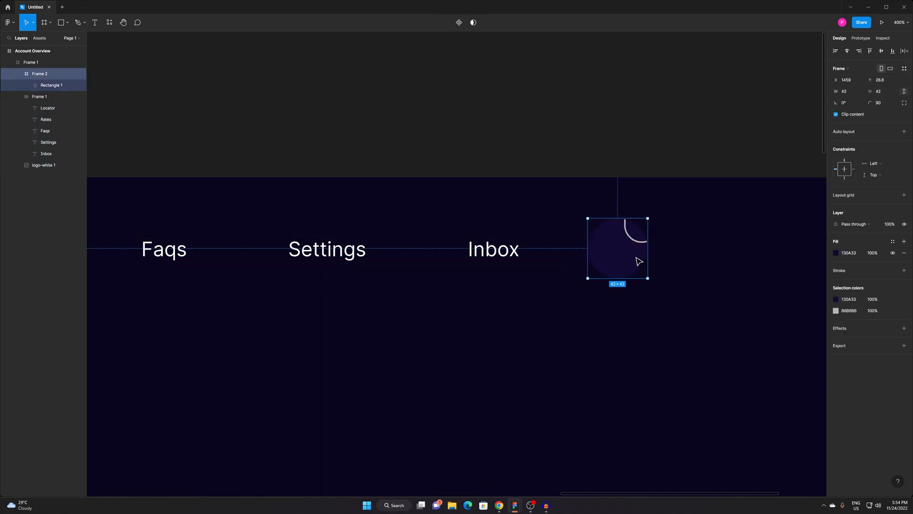
{"action": "key", "text": "ctrl+v"}
{"action": "key", "text": "shift+Left"}
{"action": "key", "text": "shift+Left"}
{"action": "key", "text": "shift+Down"}
{"action": "key", "text": "Left"}
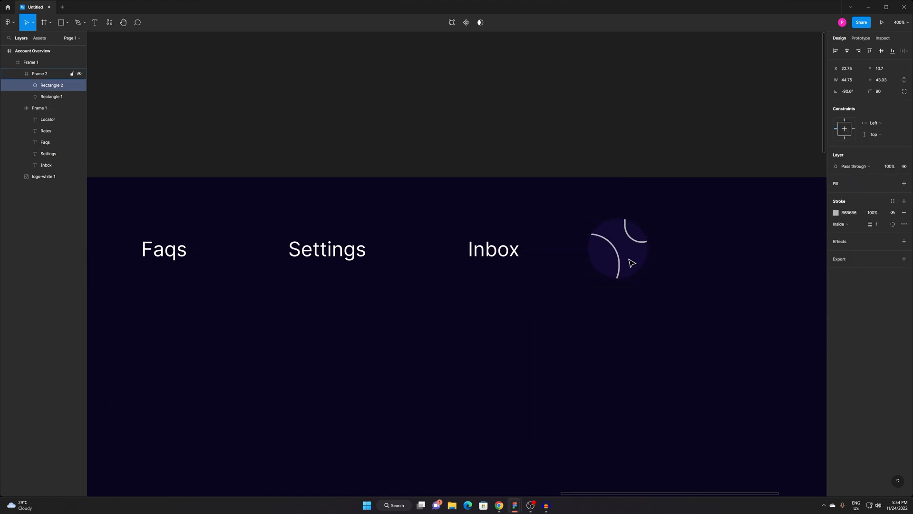
Paste another copy of the large outlined shape, set its corner radius to 120 and shift it right to X 52.75.
{"action": "left_click", "coordinate": [626, 265]}
{"action": "left_click", "coordinate": [621, 256]}
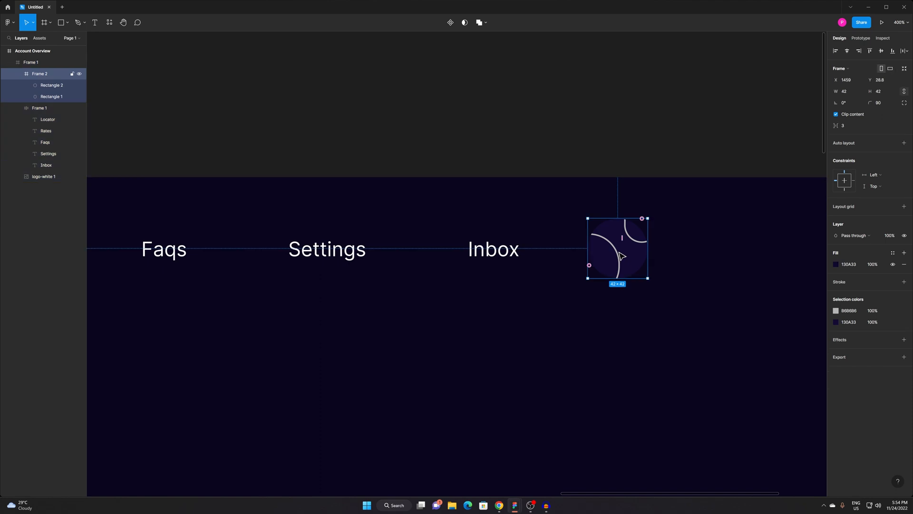
{"action": "left_click", "coordinate": [616, 255]}
{"action": "key", "text": "ctrl+v"}
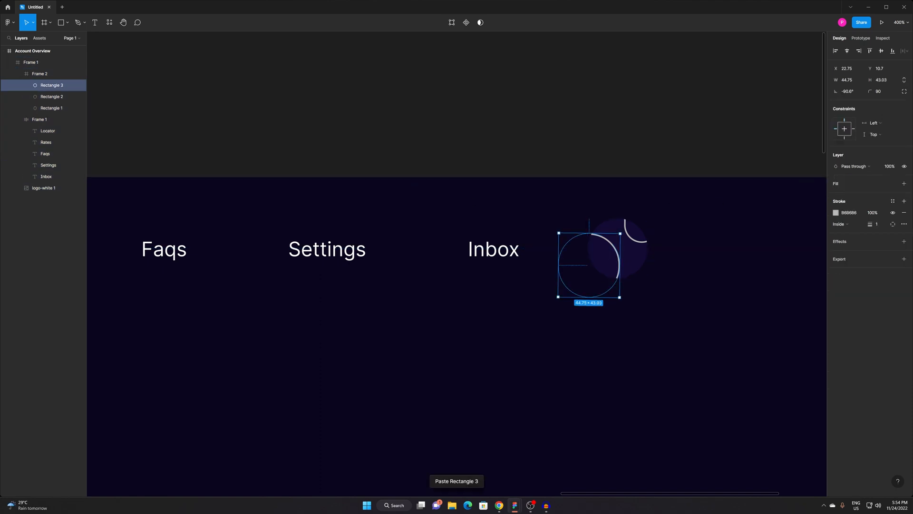
{"action": "key", "text": "BackSpace"}
{"action": "key", "text": "BackSpace"}
{"action": "type", "text": "120"}
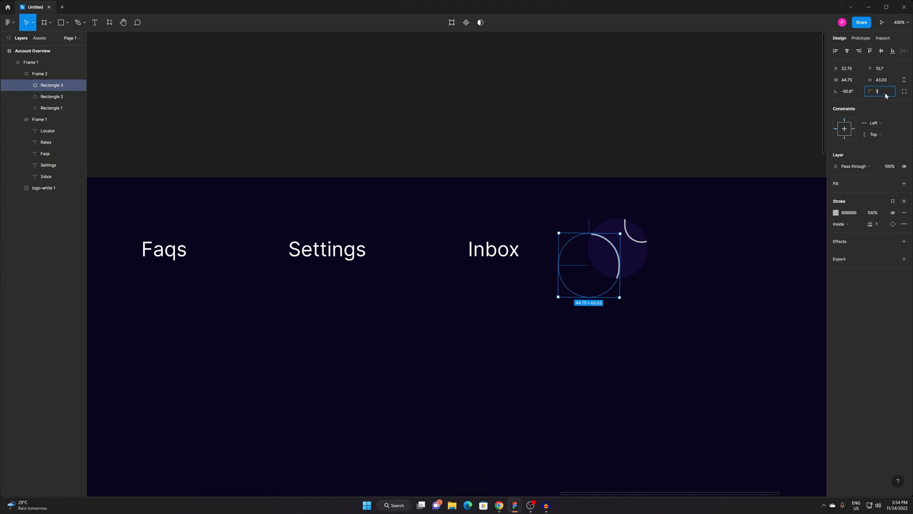
{"action": "key", "text": "Return"}
{"action": "key", "text": "shift+Right"}
{"action": "key", "text": "shift+Right"}
{"action": "key", "text": "shift+Right"}
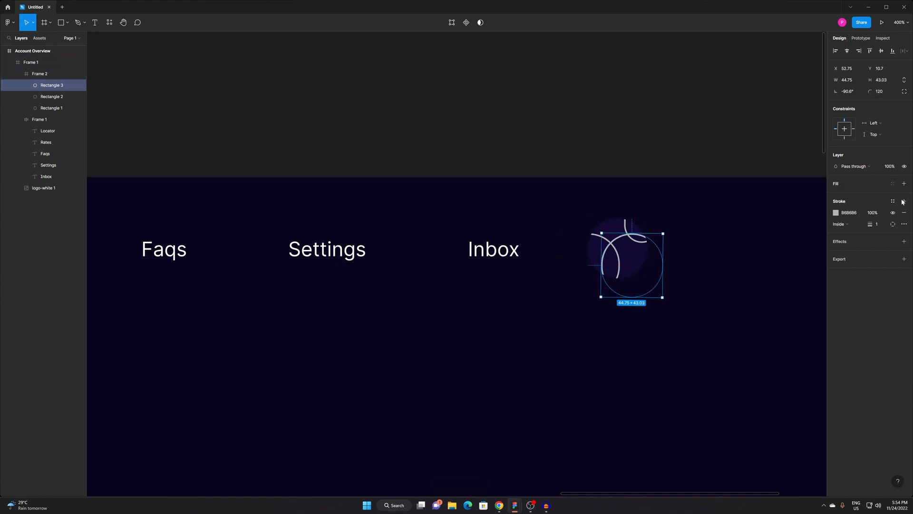
Replace the new copy's stroke with a solid fill sampled from the dark header and brightened to purple 150842.
{"action": "left_click", "coordinate": [905, 213]}
{"action": "left_click", "coordinate": [904, 184]}
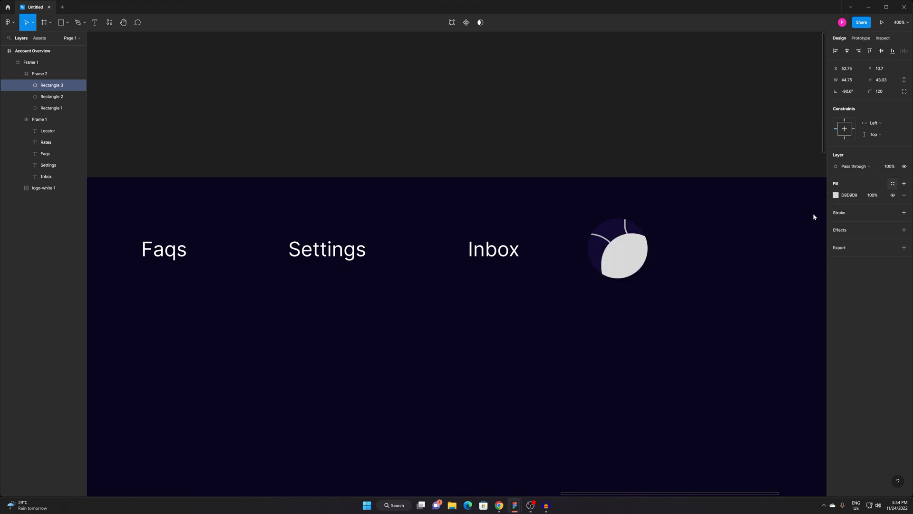
{"action": "left_click", "coordinate": [836, 195]}
{"action": "left_click", "coordinate": [752, 303]}
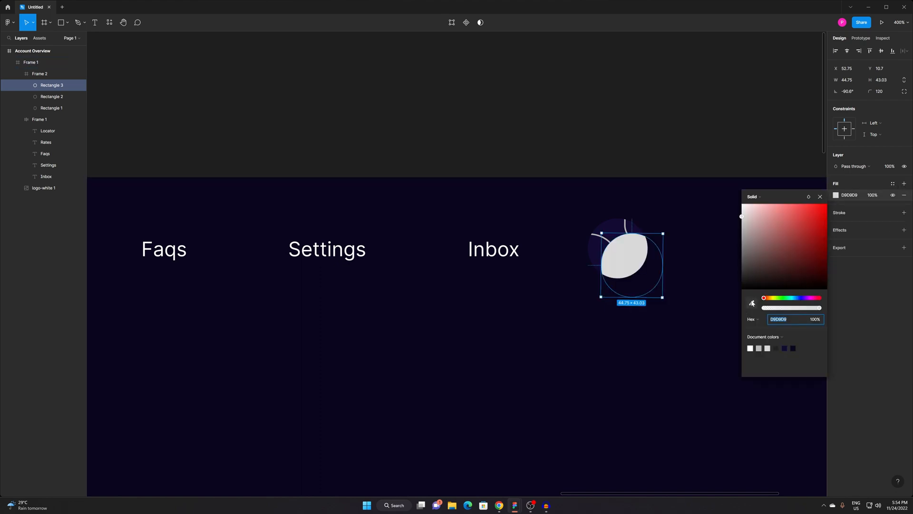
{"action": "left_click", "coordinate": [628, 349]}
{"action": "left_click_drag", "start_coordinate": [812, 279], "coordinate": [813, 276]}
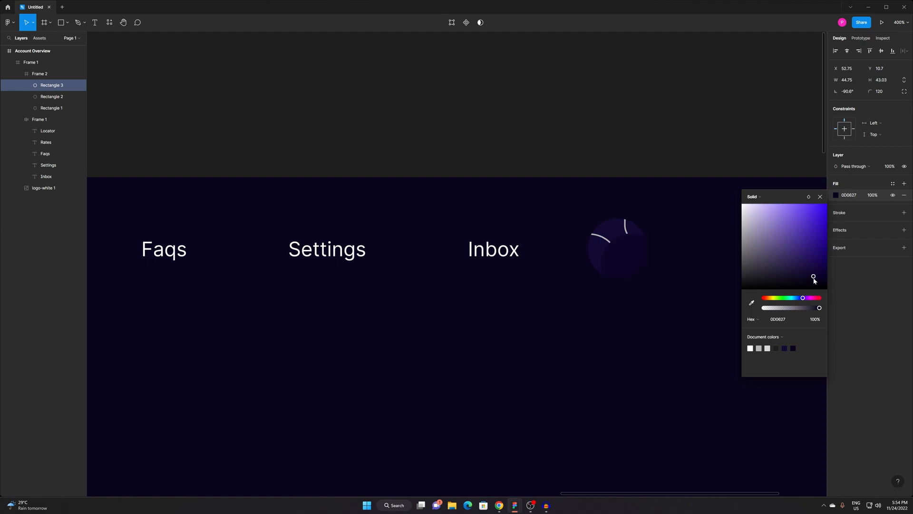
{"action": "left_click", "coordinate": [364, 175]}
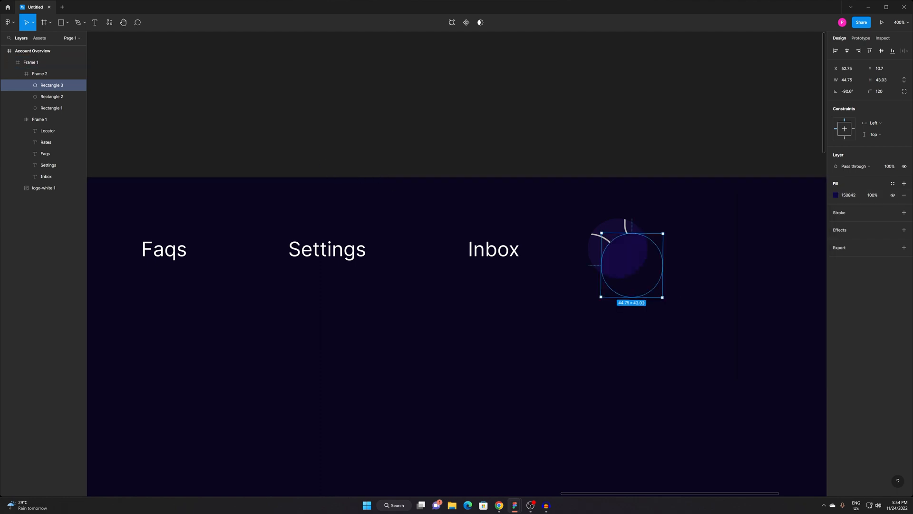
Send the purple filled shape behind both outlined arcs within the circular frame.
{"action": "key", "text": "ctrl+bracketleft"}
{"action": "key", "text": "ctrl+bracketleft"}
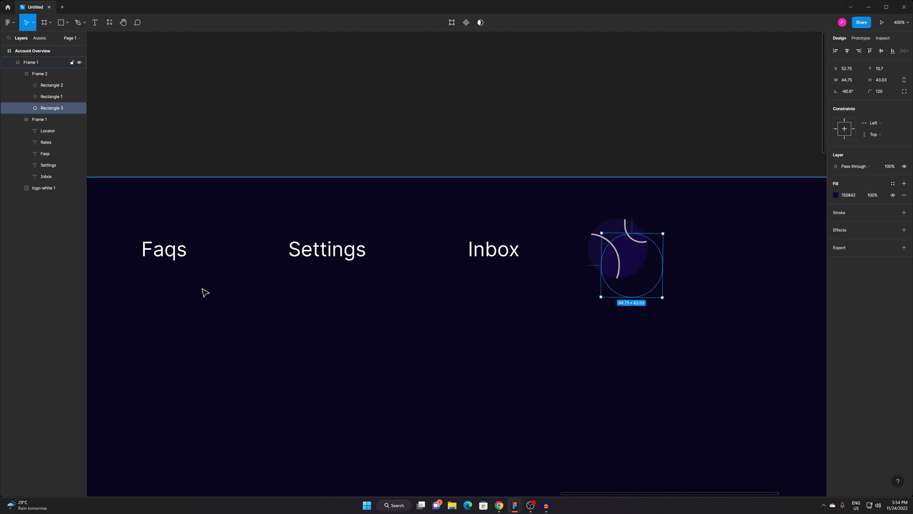
{"action": "left_click", "coordinate": [511, 352]}
{"action": "left_click", "coordinate": [629, 112]}
{"action": "scroll", "coordinate": [611, 301], "scroll_direction": "down", "scroll_amount": 2}
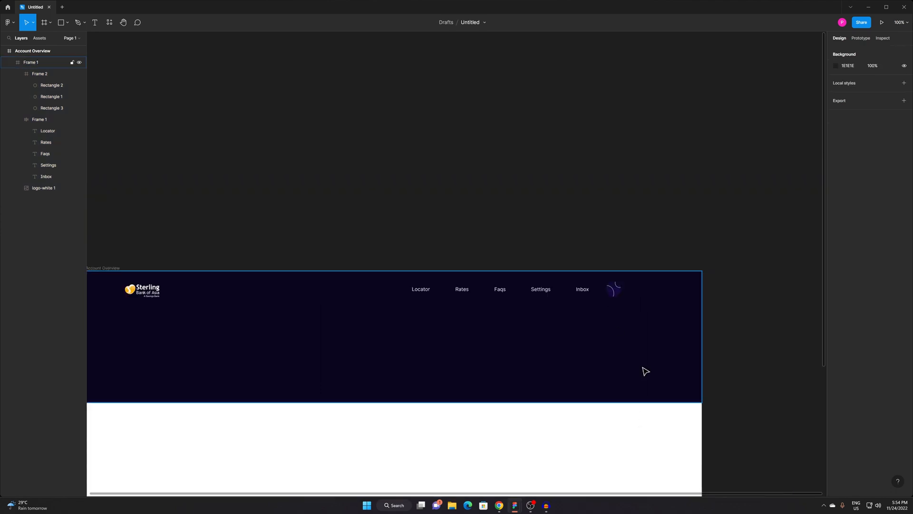
{"action": "left_click_drag", "start_coordinate": [633, 293], "coordinate": [655, 224]}
Recolour the large arc's stroke by sampling the icon's purple and brightening it to 331C82.
{"action": "scroll", "coordinate": [659, 229], "scroll_direction": "up", "scroll_amount": 10}
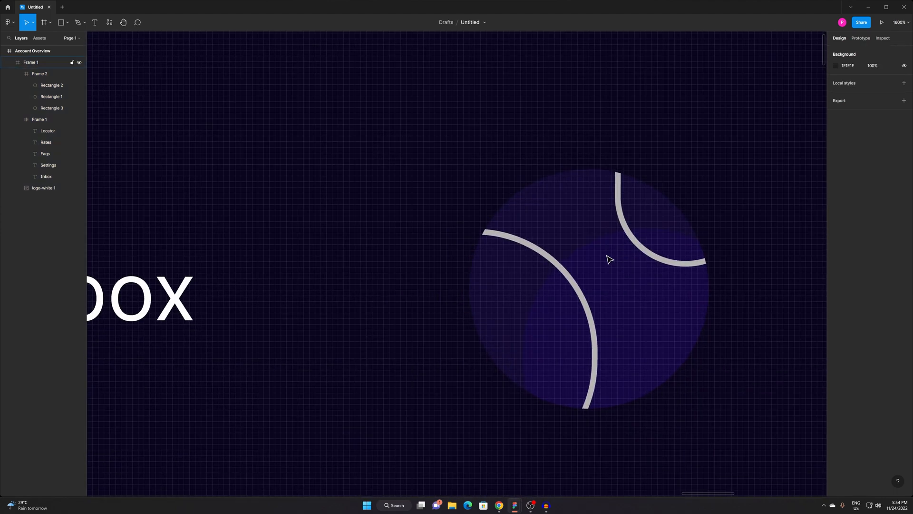
{"action": "left_click", "coordinate": [552, 258]}
{"action": "double_click", "coordinate": [546, 259]}
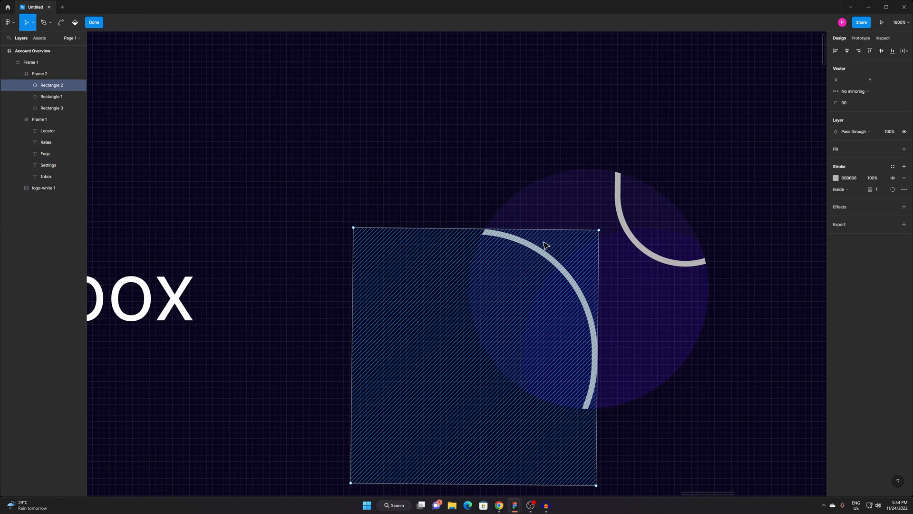
{"action": "scroll", "coordinate": [553, 217], "scroll_direction": "down", "scroll_amount": 3}
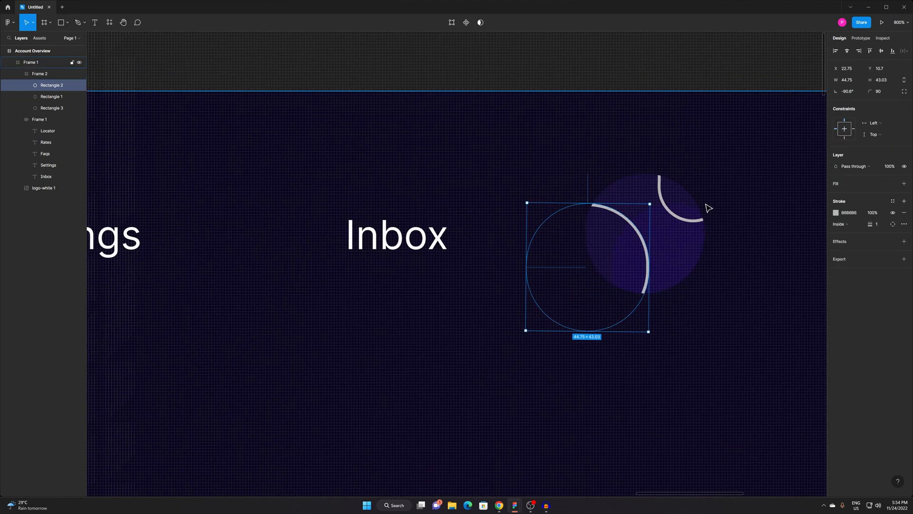
{"action": "scroll", "coordinate": [699, 209], "scroll_direction": "down", "scroll_amount": 2}
{"action": "left_click", "coordinate": [835, 213]}
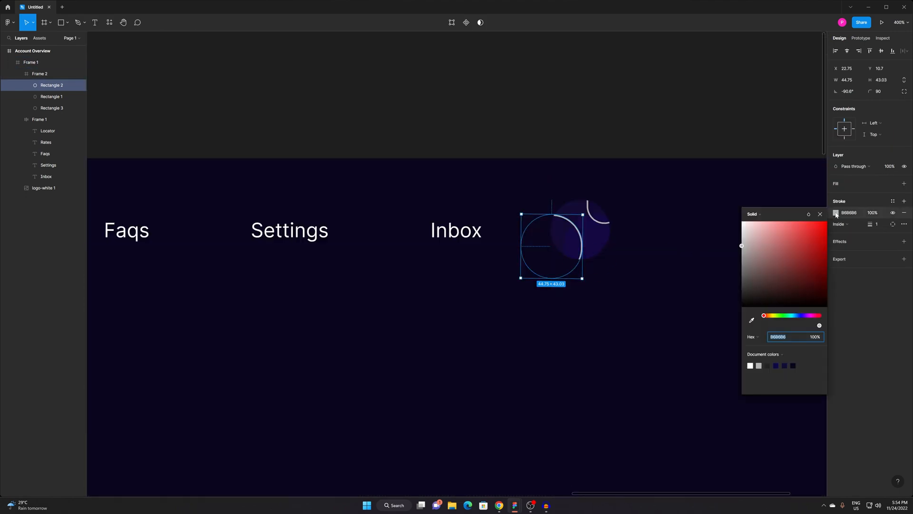
{"action": "left_click", "coordinate": [752, 320]}
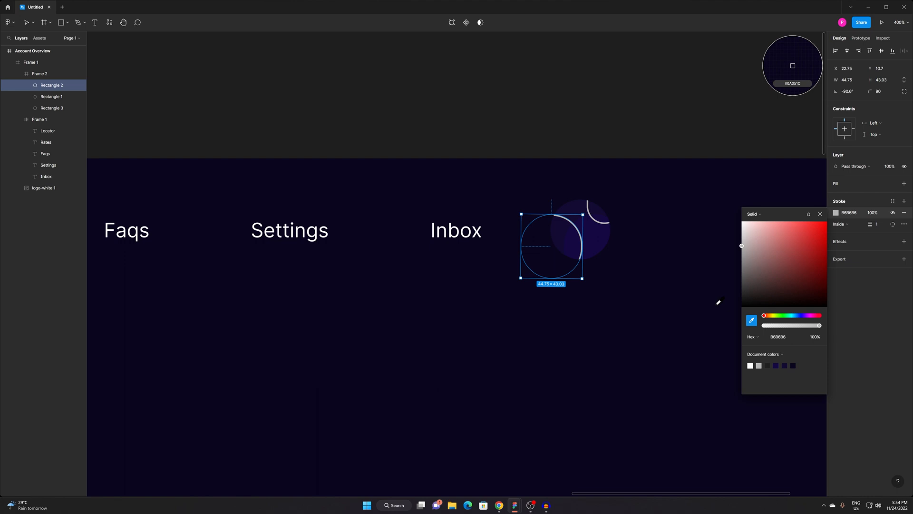
{"action": "left_click", "coordinate": [588, 228]}
{"action": "left_click_drag", "start_coordinate": [800, 275], "coordinate": [814, 275]}
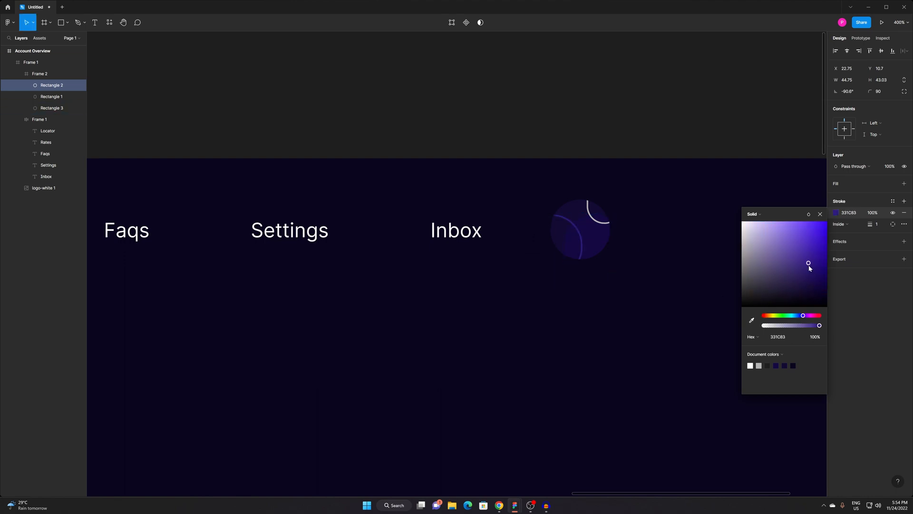
Recolour the small upper-right arc's stroke by sampling the large arc's purple and lightening it to 6F60A6.
{"action": "left_click", "coordinate": [608, 224]}
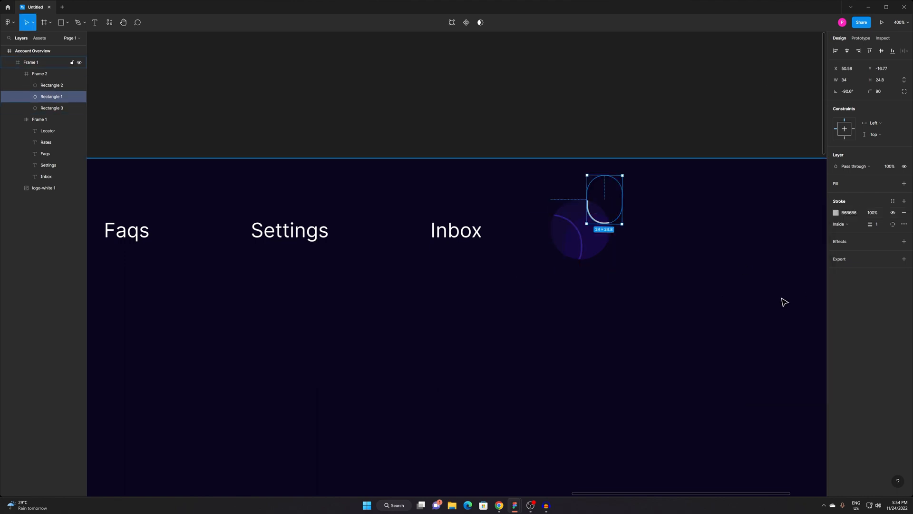
{"action": "left_click", "coordinate": [836, 213]}
{"action": "left_click", "coordinate": [751, 320]}
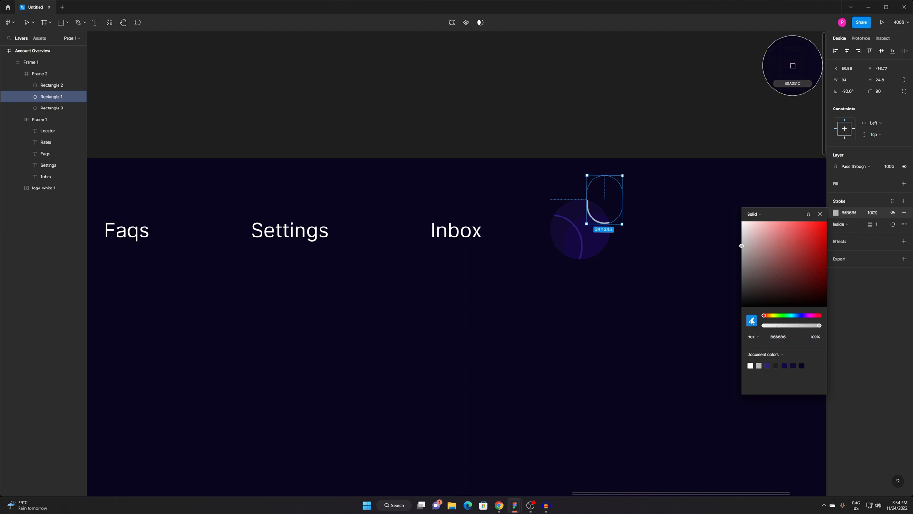
{"action": "left_click", "coordinate": [582, 225]}
{"action": "mouse_move", "coordinate": [809, 269]}
{"action": "left_mouse_down"}
{"action": "mouse_move", "coordinate": [808, 256]}
{"action": "mouse_move", "coordinate": [779, 256]}
{"action": "left_mouse_up"}
{"action": "left_click", "coordinate": [651, 203]}
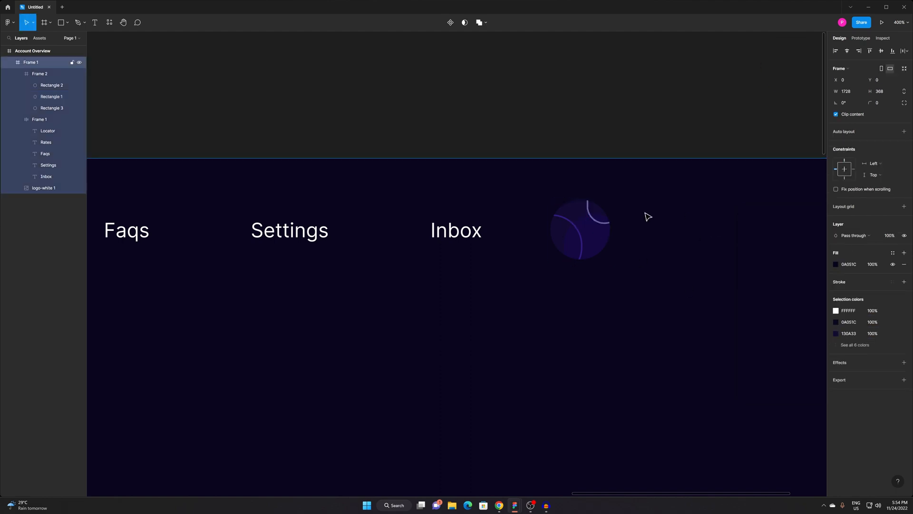
Draw a circle of about 10.5 × 10.5 inside the circular frame, overlapping the large arc's upper part.
{"action": "left_click", "coordinate": [578, 231]}
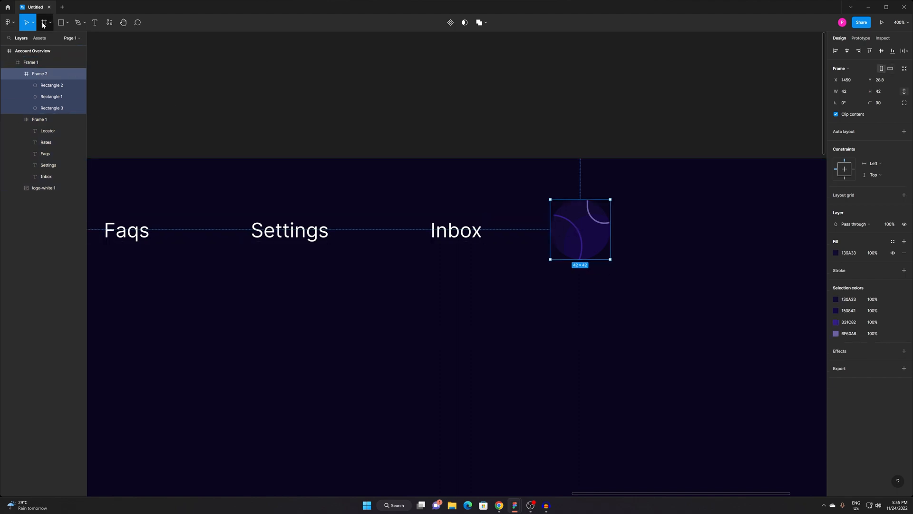
{"action": "left_click", "coordinate": [60, 22]}
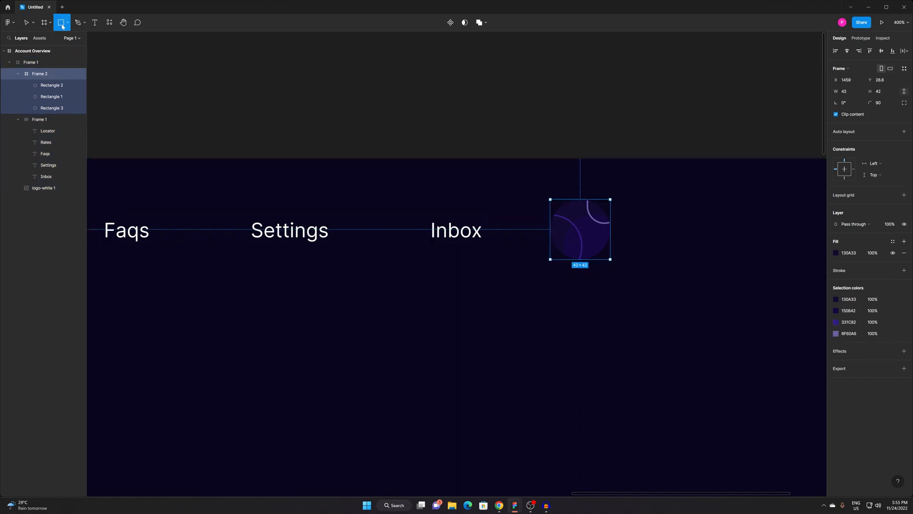
{"action": "left_click", "coordinate": [68, 22]}
{"action": "left_click", "coordinate": [33, 65]}
{"action": "scroll", "coordinate": [563, 217], "scroll_direction": "up", "scroll_amount": 5}
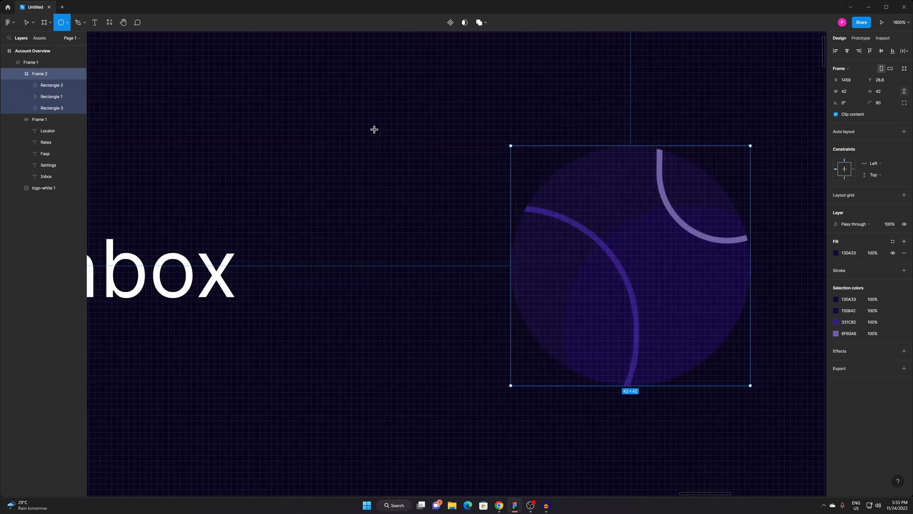
{"action": "mouse_move", "coordinate": [591, 214]}
{"action": "left_mouse_down"}
{"action": "mouse_move", "coordinate": [646, 268]}
{"action": "mouse_move", "coordinate": [601, 258]}
{"action": "left_mouse_up"}
Fill the small circle with the light purple document colour 6F60A6.
{"action": "left_click", "coordinate": [835, 195]}
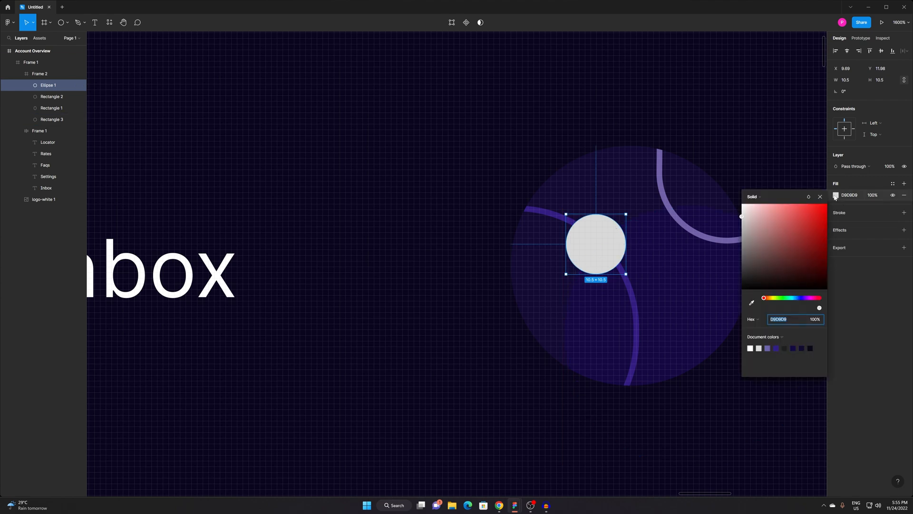
{"action": "left_click", "coordinate": [768, 349]}
{"action": "left_click", "coordinate": [731, 124]}
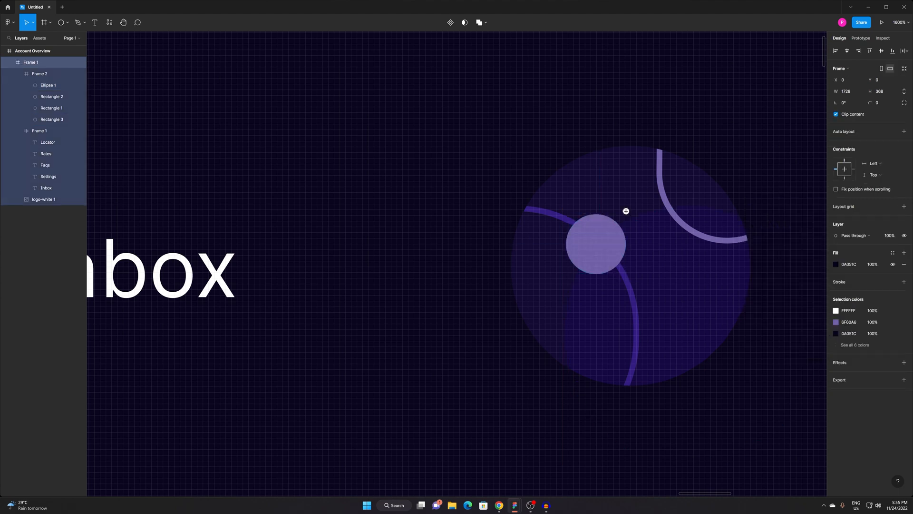
{"action": "scroll", "coordinate": [620, 218], "scroll_direction": "down", "scroll_amount": 10}
{"action": "scroll", "coordinate": [602, 236], "scroll_direction": "up", "scroll_amount": 5}
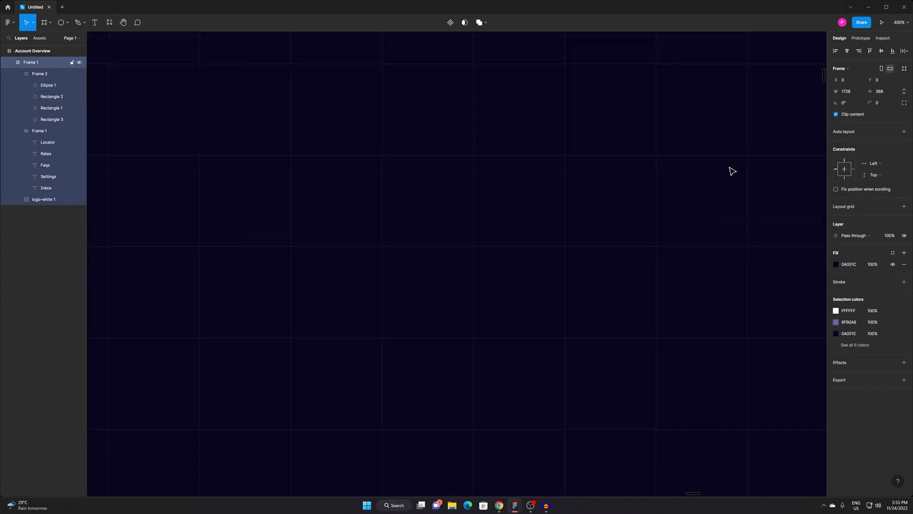
Send the small light purple circle to the back of the profile icon's stack, behind both arcs and the dark shape.
{"action": "scroll", "coordinate": [500, 303], "scroll_direction": "up", "scroll_amount": 2}
{"action": "scroll", "coordinate": [435, 332], "scroll_direction": "down", "scroll_amount": 6}
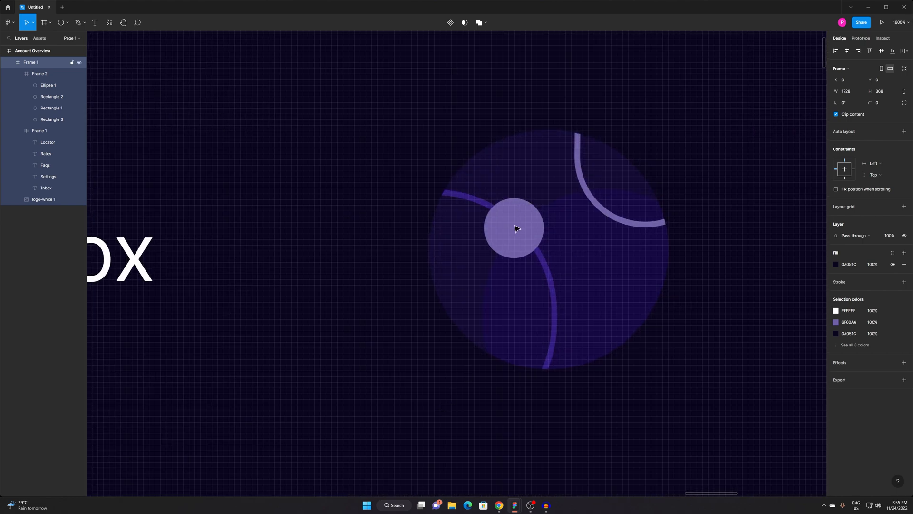
{"action": "double_click", "coordinate": [515, 225]}
{"action": "double_click", "coordinate": [515, 224]}
{"action": "key", "text": "Escape"}
{"action": "key", "text": "ctrl+["}
{"action": "key", "text": "ctrl+["}
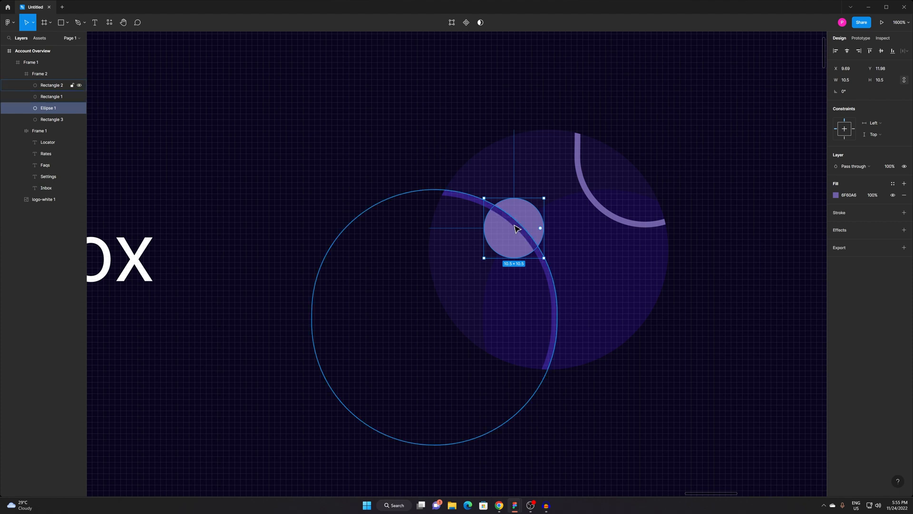
{"action": "key", "text": "ctrl+["}
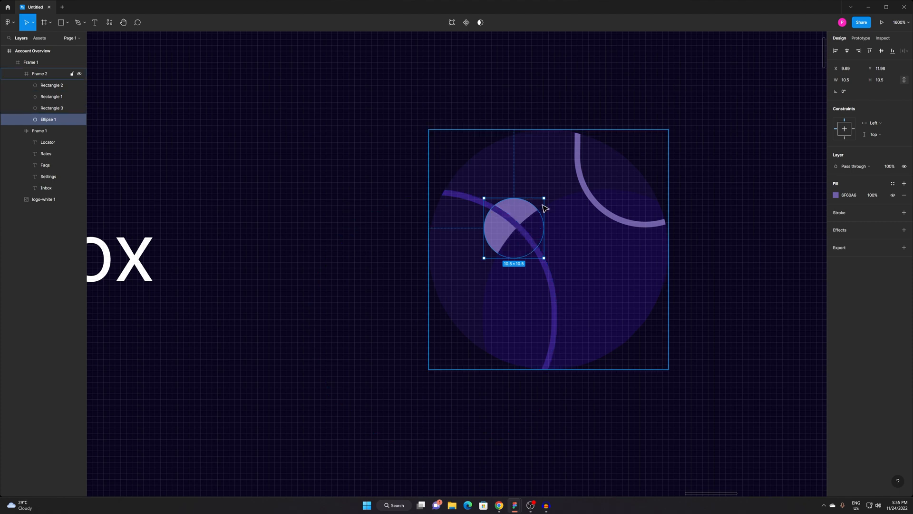
Move the small circle down and slightly left inside the profile icon, so the dark shape crops it to a crescent.
{"action": "left_click_drag", "start_coordinate": [523, 213], "coordinate": [499, 271]}
{"action": "left_click", "coordinate": [613, 143]}
{"action": "scroll", "coordinate": [605, 161], "scroll_direction": "down", "scroll_amount": 5}
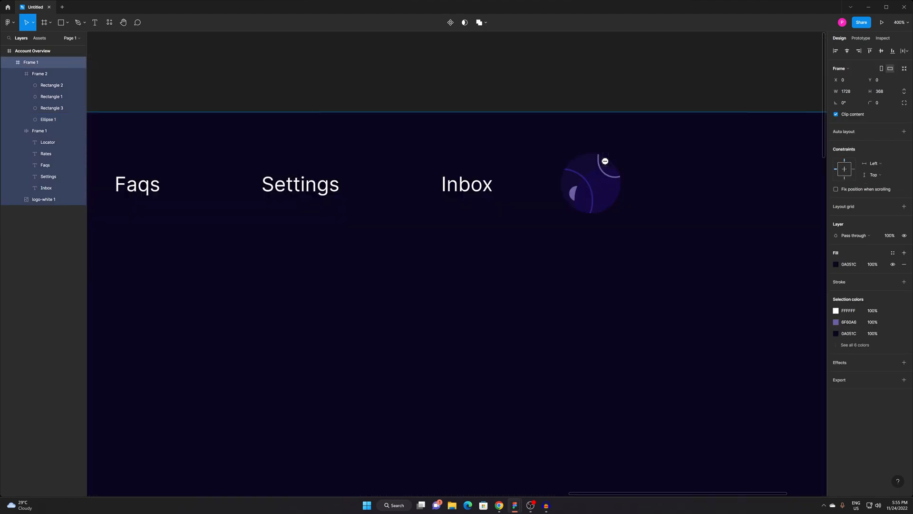
{"action": "scroll", "coordinate": [605, 161], "scroll_direction": "down", "scroll_amount": 8}
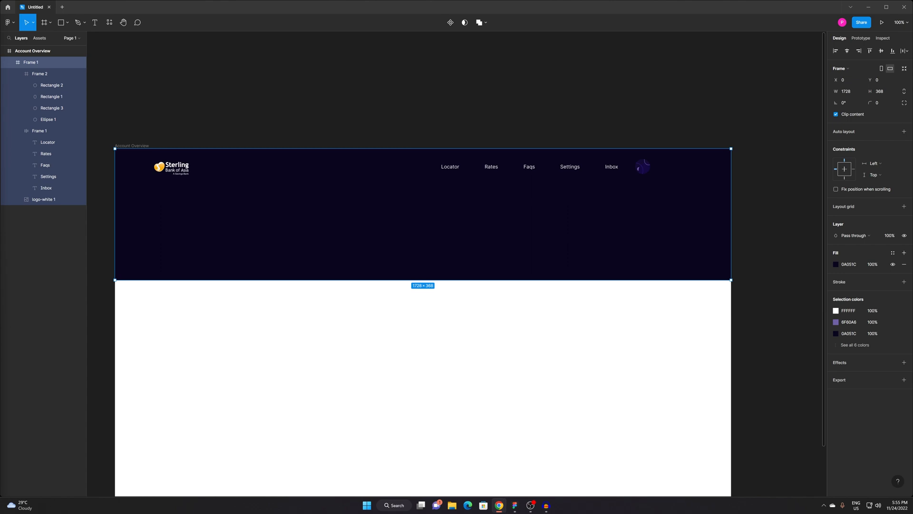
{"action": "left_click", "coordinate": [718, 86]}
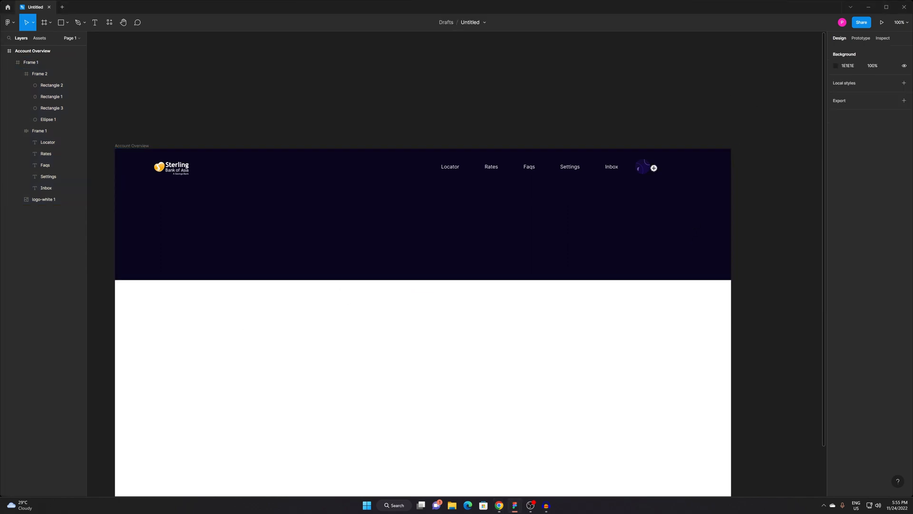
{"action": "scroll", "coordinate": [658, 180], "scroll_direction": "up", "scroll_amount": 5}
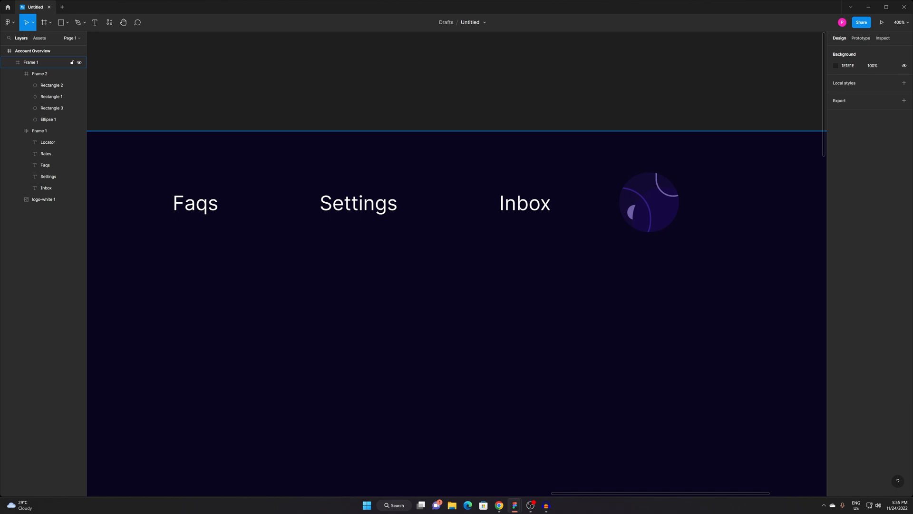
{"action": "scroll", "coordinate": [522, 258], "scroll_direction": "down", "scroll_amount": 5}
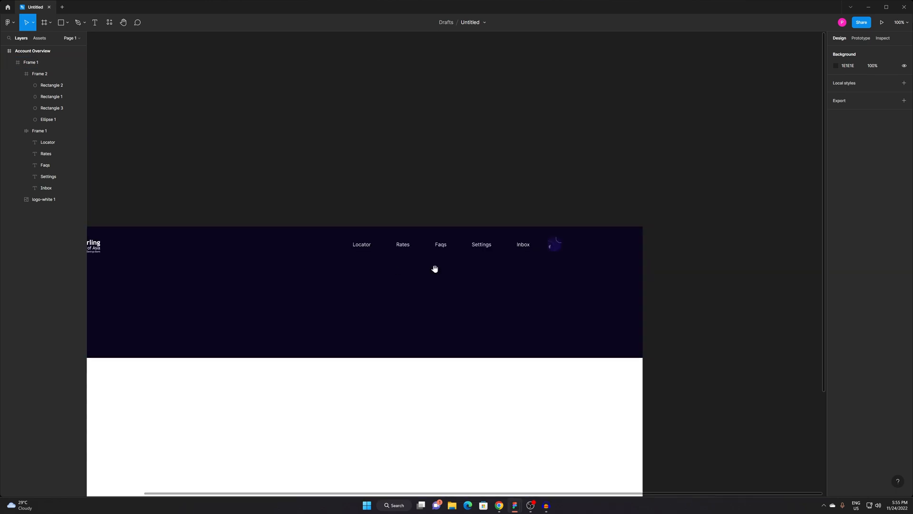
Shift the group of navigation links to the left, widening the gap between Inbox and the profile icon.
{"action": "left_click_drag", "start_coordinate": [434, 268], "coordinate": [598, 240]}
{"action": "left_click", "coordinate": [632, 219]}
{"action": "left_click_drag", "start_coordinate": [644, 220], "coordinate": [588, 220]}
{"action": "key", "text": "Escape"}
Switch to the Chrome window with the sterling bank search and open flaticon.com in a new tab.
{"action": "key", "text": "alt+Tab"}
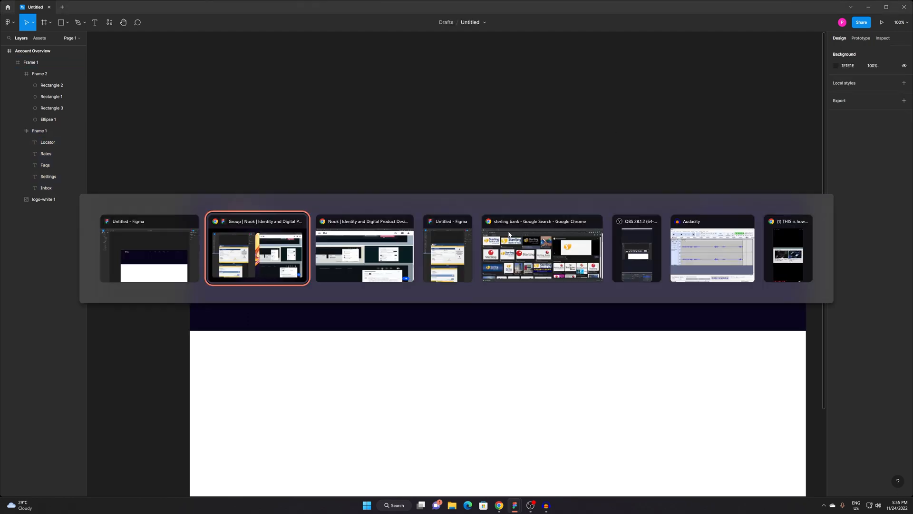
{"action": "left_click", "coordinate": [366, 243]}
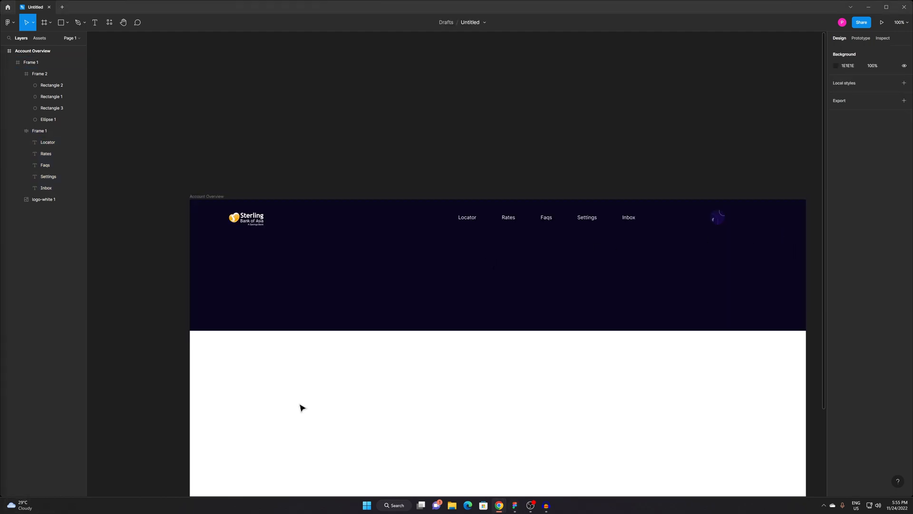
{"action": "mouse_move", "coordinate": [497, 509]}
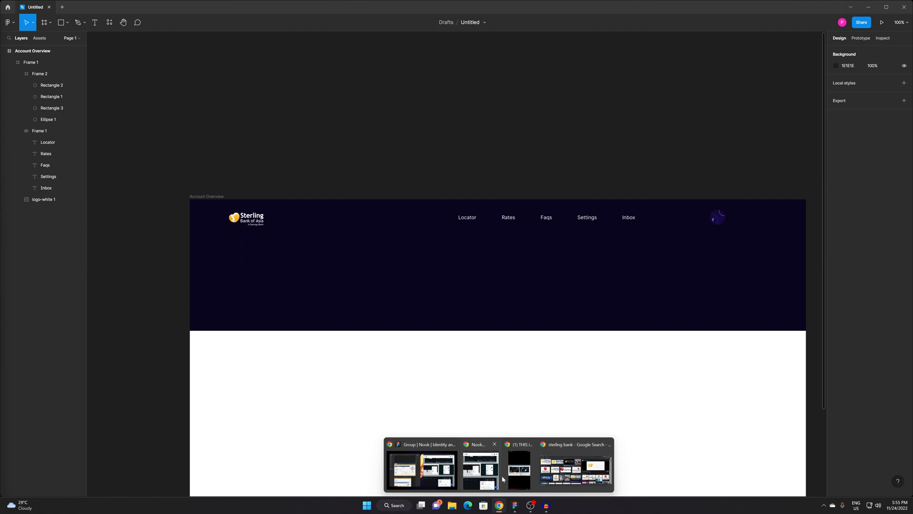
{"action": "left_click", "coordinate": [554, 465]}
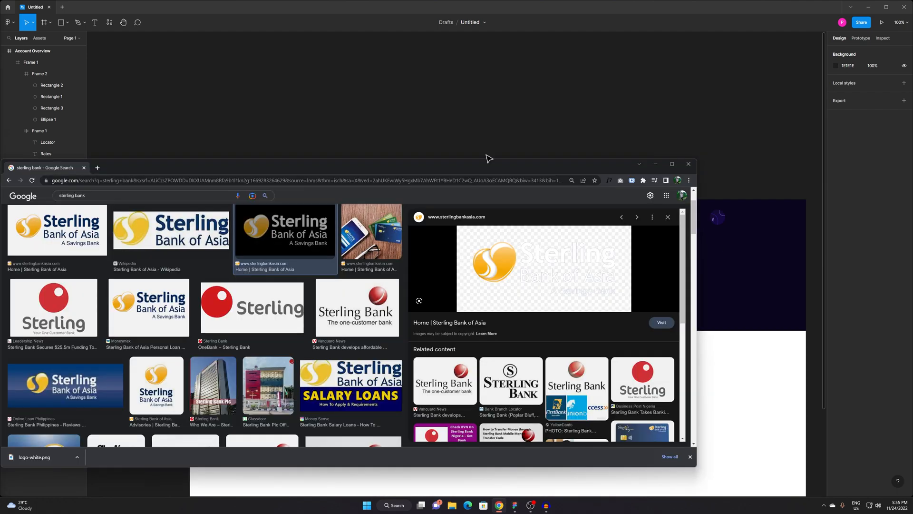
{"action": "left_click_drag", "start_coordinate": [472, 171], "coordinate": [549, 165]}
{"action": "key", "text": "ctrl+t"}
{"action": "type", "text": "fflat"}
{"action": "type", "text": "flaticon"}
{"action": "key", "text": "Return"}
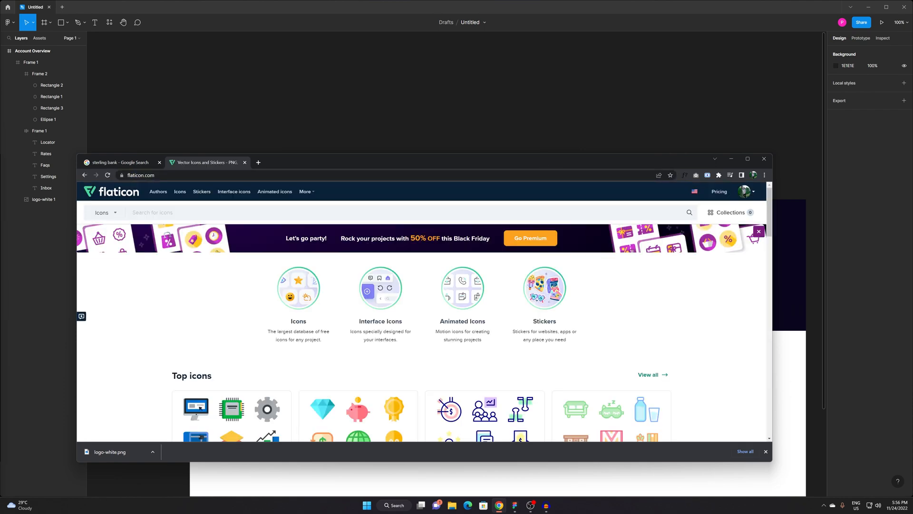
Search Flaticon for "search" and open a plain black magnifying glass icon in its editor.
{"action": "type", "text": "search"}
{"action": "key", "text": "Return"}
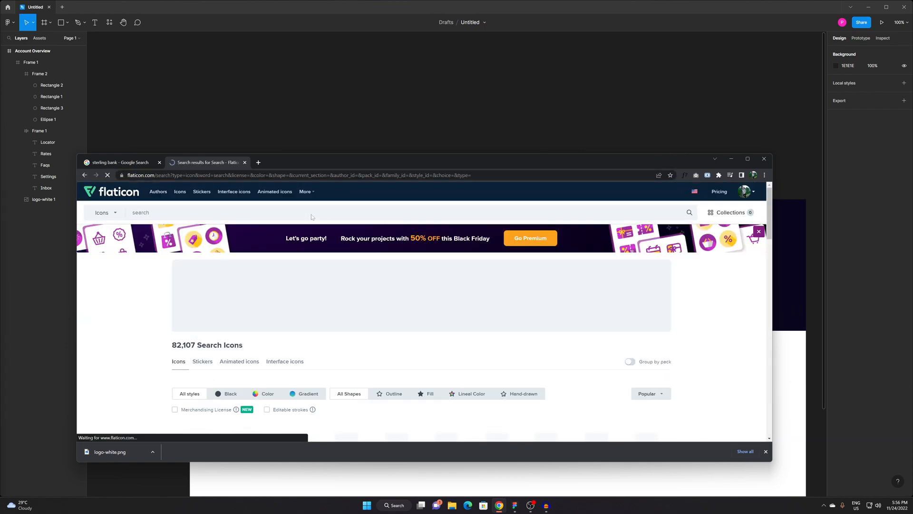
{"action": "scroll", "coordinate": [447, 364], "scroll_direction": "down", "scroll_amount": 3}
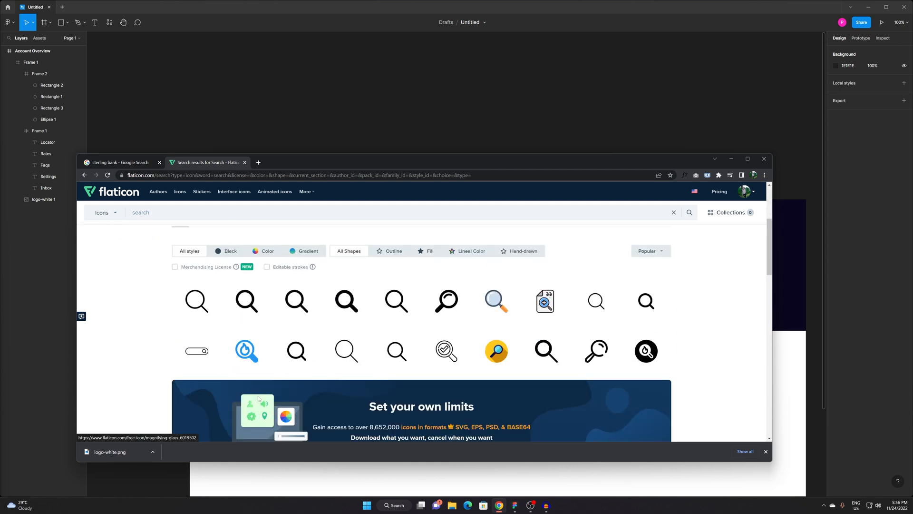
{"action": "left_click", "coordinate": [296, 350]}
{"action": "left_click", "coordinate": [465, 199]}
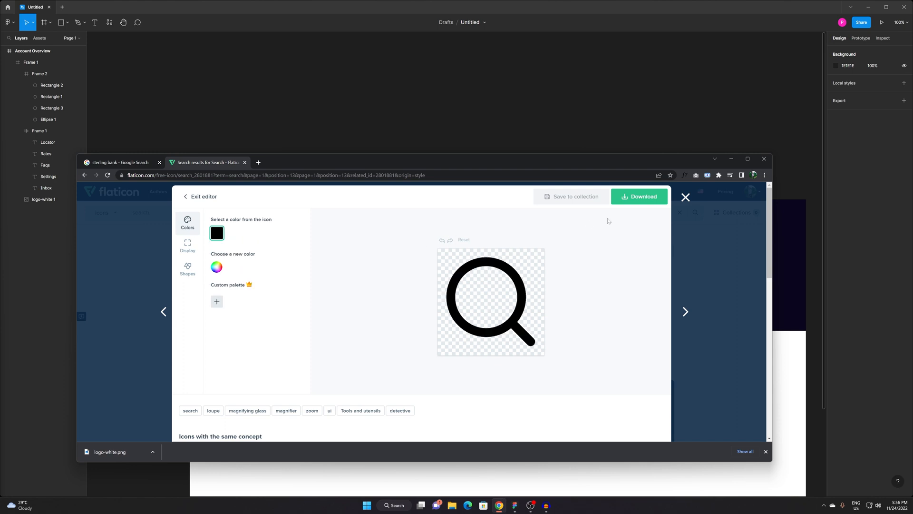
Inspect the magnifying glass in the page's markup and copy its complete svg element.
{"action": "right_click", "coordinate": [480, 262]}
{"action": "left_click", "coordinate": [500, 402]}
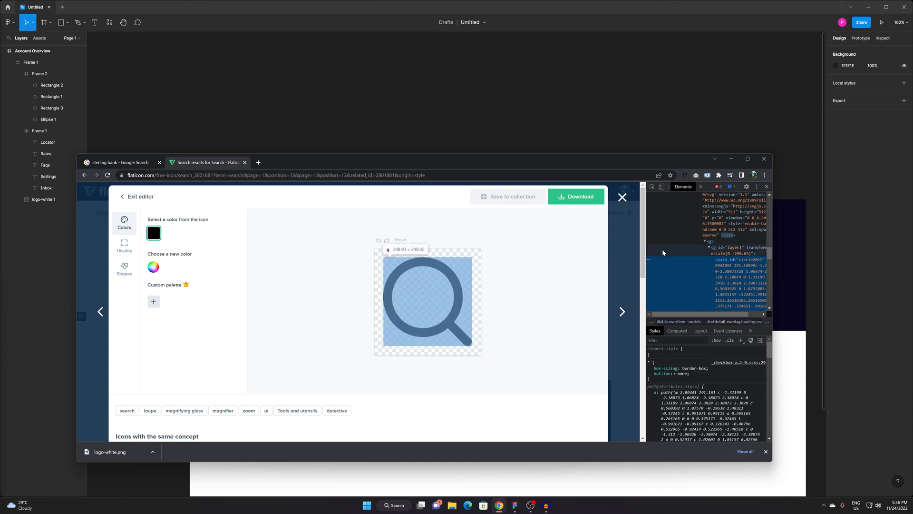
{"action": "scroll", "coordinate": [740, 269], "scroll_direction": "up", "scroll_amount": 2}
{"action": "left_click", "coordinate": [712, 280]}
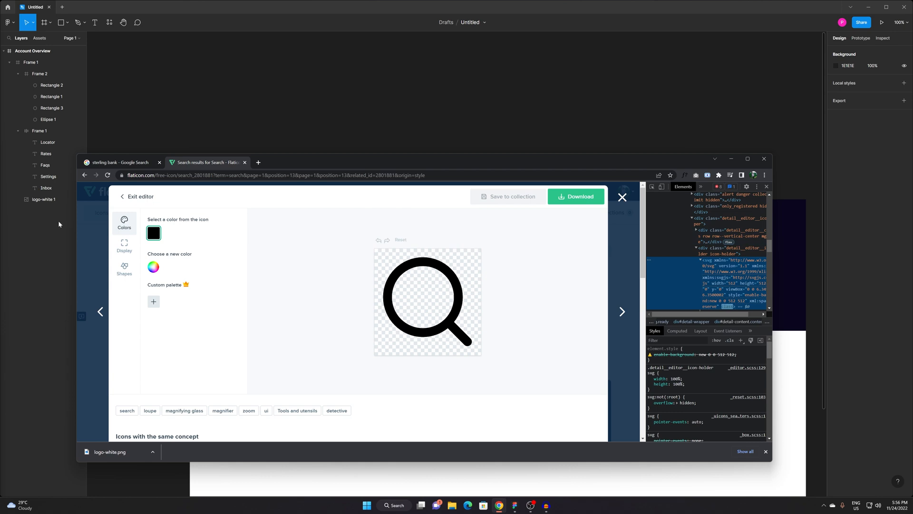
Return to the Figma design and paste the copied magnifying glass near the header's navigation links.
{"action": "left_click", "coordinate": [664, 127]}
{"action": "scroll", "coordinate": [598, 224], "scroll_direction": "right", "scroll_amount": 2}
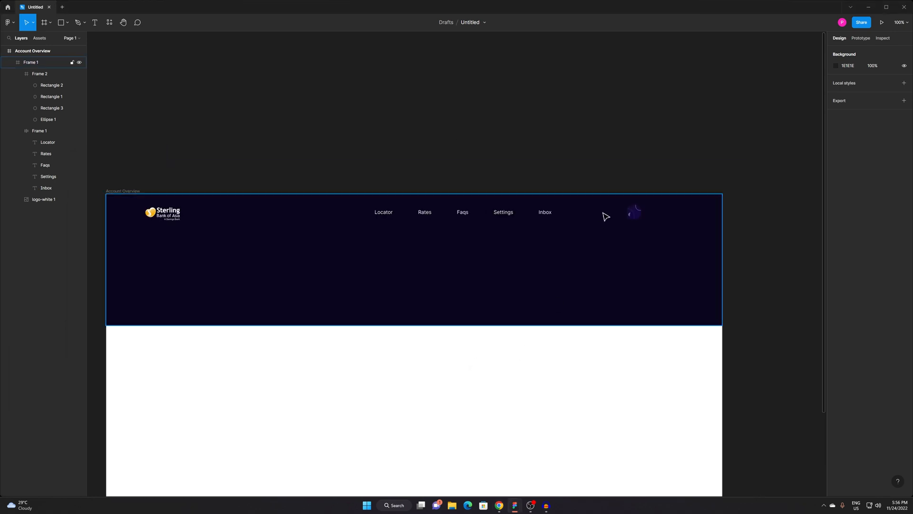
{"action": "scroll", "coordinate": [607, 222], "scroll_direction": "up", "scroll_amount": 5}
{"action": "key", "text": "ctrl+v"}
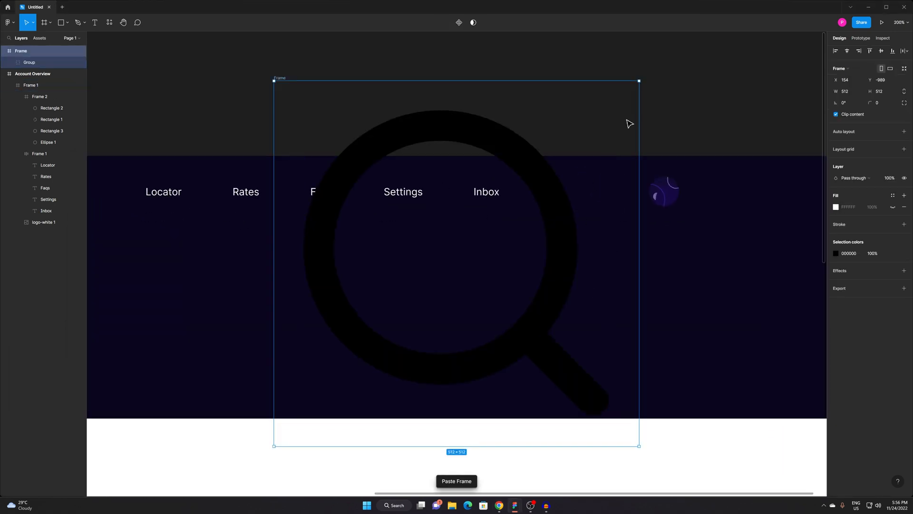
Shrink the magnifying glass to icon size, then cut it and paste it into the dark header frame.
{"action": "left_click_drag", "start_coordinate": [640, 79], "coordinate": [477, 243]}
{"action": "key", "text": "ctrl+x"}
{"action": "left_click", "coordinate": [574, 267]}
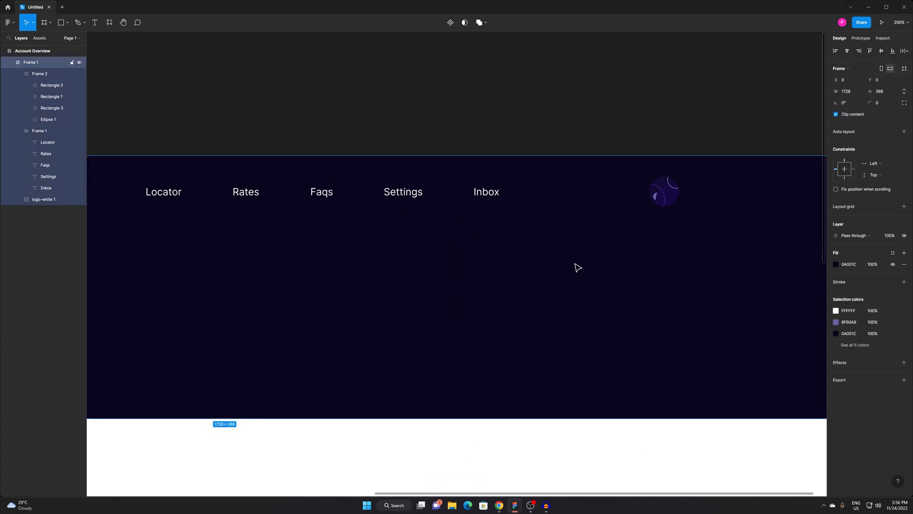
{"action": "key", "text": "ctrl+v"}
Recolour the magnifying glass light grey BBBBBB and place it between the Inbox link and the profile icon.
{"action": "left_click", "coordinate": [836, 299]}
{"action": "left_click_drag", "start_coordinate": [765, 332], "coordinate": [683, 332]}
{"action": "left_click_drag", "start_coordinate": [470, 261], "coordinate": [620, 200]}
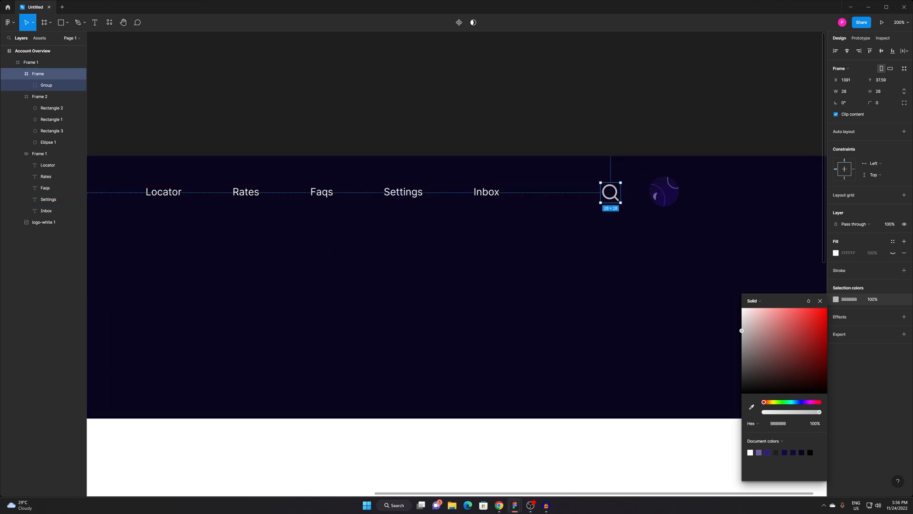
{"action": "left_click", "coordinate": [536, 86]}
{"action": "scroll", "coordinate": [638, 197], "scroll_direction": "up", "scroll_amount": 3}
{"action": "scroll", "coordinate": [575, 190], "scroll_direction": "down", "scroll_amount": 5}
{"action": "scroll", "coordinate": [587, 190], "scroll_direction": "up", "scroll_amount": 7}
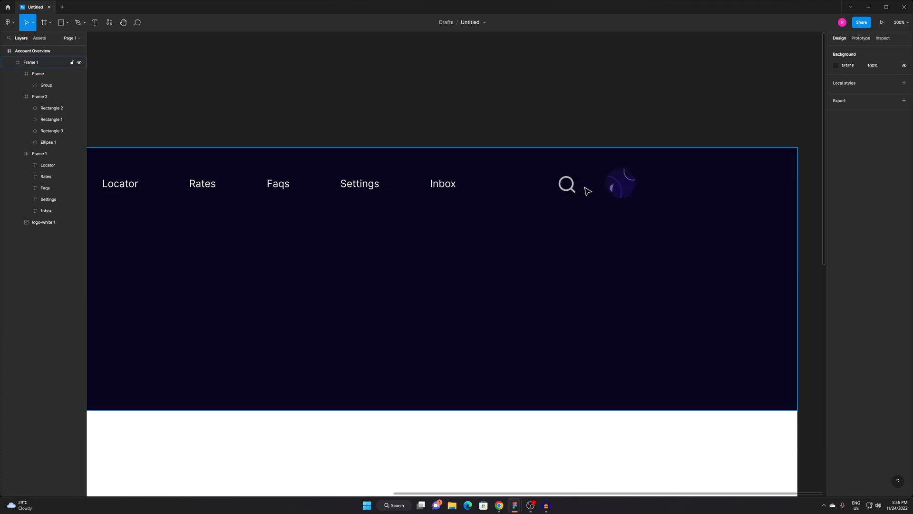
Scale the magnifying glass icon down to about 26 × 25 around its centre.
{"action": "left_click", "coordinate": [567, 190]}
{"action": "double_click", "coordinate": [567, 190]}
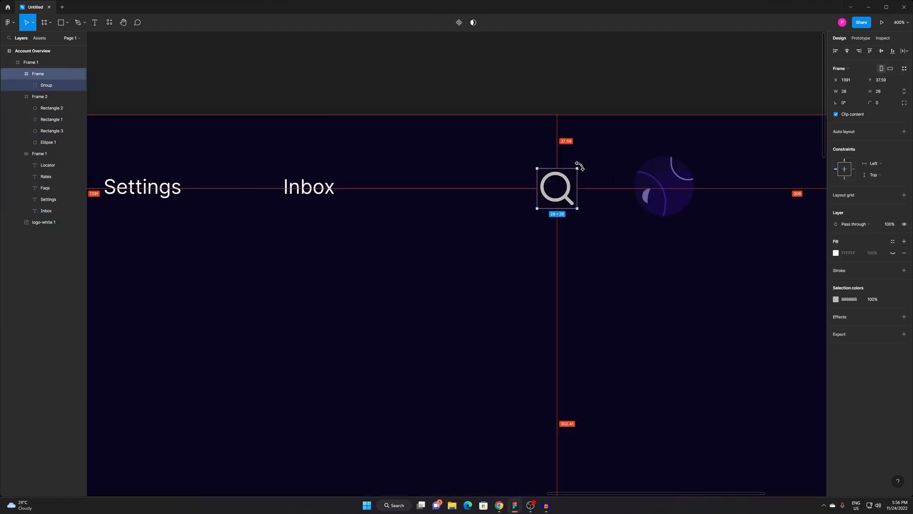
{"action": "left_click_drag", "start_coordinate": [574, 169], "coordinate": [573, 172]}
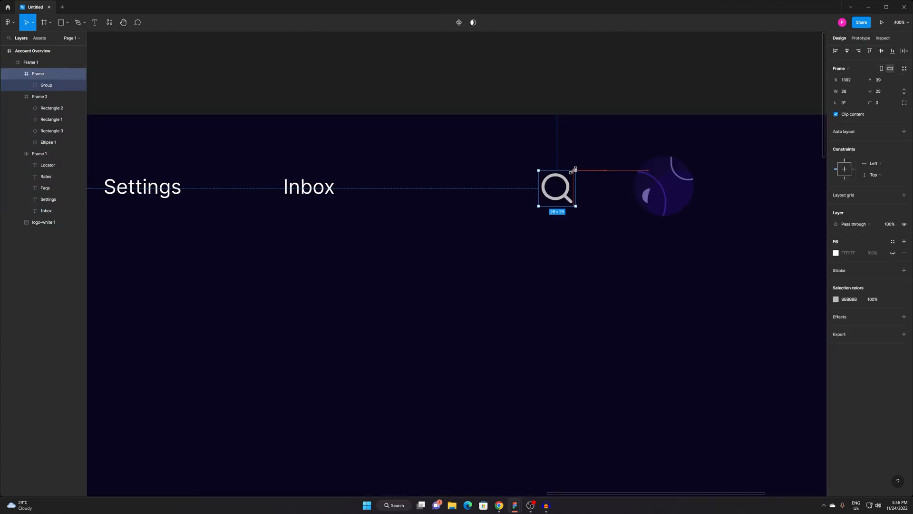
Recolour the magnifying glass by sampling a purple from the design and lightening it to B6A9E5.
{"action": "left_click", "coordinate": [836, 299]}
{"action": "left_click_drag", "start_coordinate": [759, 349], "coordinate": [721, 350]}
{"action": "left_click", "coordinate": [751, 406]}
{"action": "left_click", "coordinate": [730, 342]}
{"action": "mouse_move", "coordinate": [765, 333]}
{"action": "left_mouse_down"}
{"action": "mouse_move", "coordinate": [753, 347]}
{"action": "mouse_move", "coordinate": [761, 329]}
{"action": "mouse_move", "coordinate": [743, 333]}
{"action": "mouse_move", "coordinate": [768, 323]}
{"action": "mouse_move", "coordinate": [776, 332]}
{"action": "mouse_move", "coordinate": [765, 322]}
{"action": "left_mouse_up"}
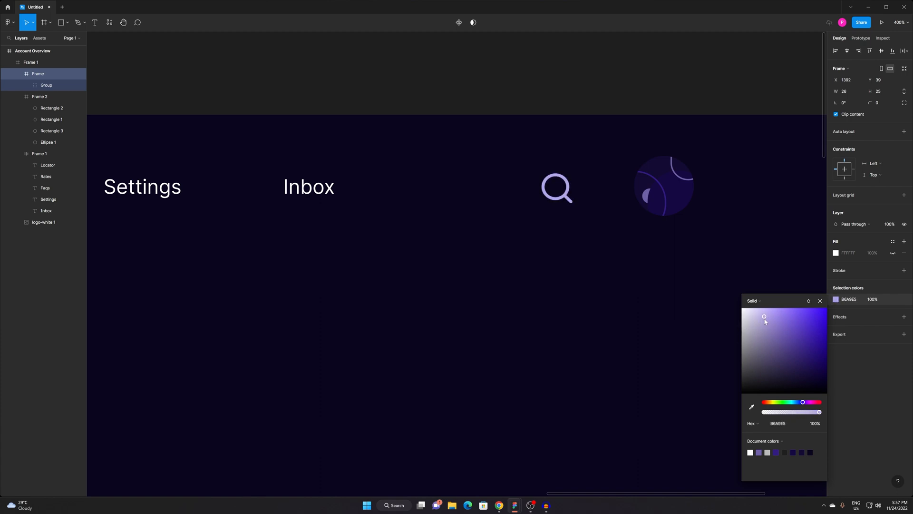
{"action": "left_click", "coordinate": [541, 262]}
{"action": "scroll", "coordinate": [547, 249], "scroll_direction": "down", "scroll_amount": 5}
{"action": "left_click_drag", "start_coordinate": [591, 146], "coordinate": [641, 143]}
{"action": "scroll", "coordinate": [454, 225], "scroll_direction": "up", "scroll_amount": 10}
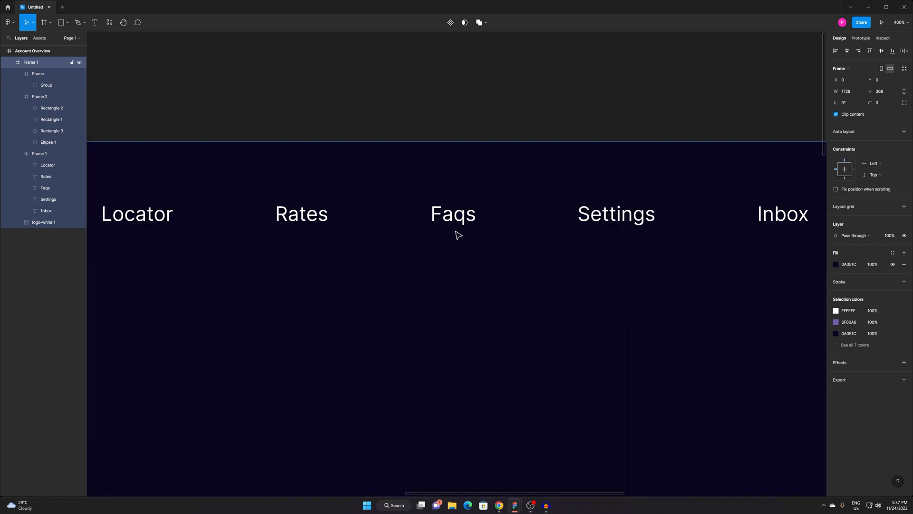
{"action": "double_click", "coordinate": [459, 221]}
{"action": "left_click", "coordinate": [498, 261], "text": "alt"}
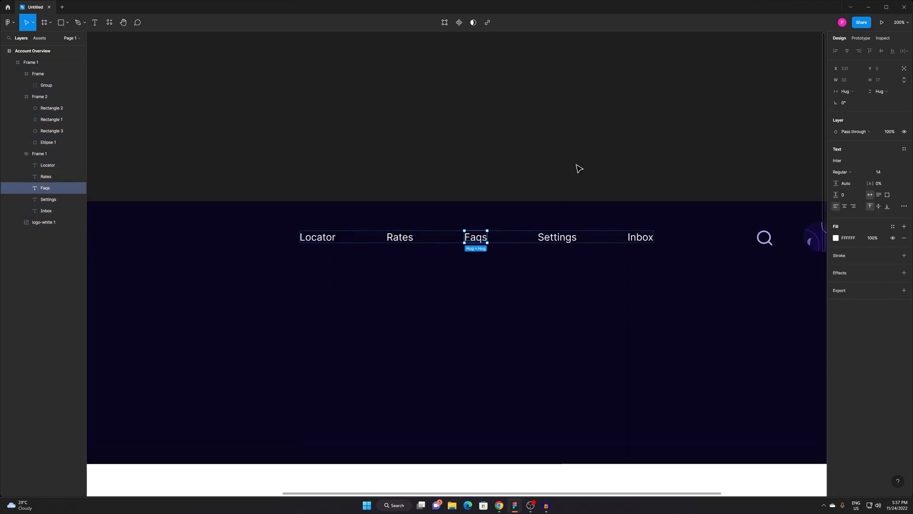
{"action": "left_click", "coordinate": [578, 177]}
{"action": "left_click_drag", "start_coordinate": [629, 196], "coordinate": [432, 169]}
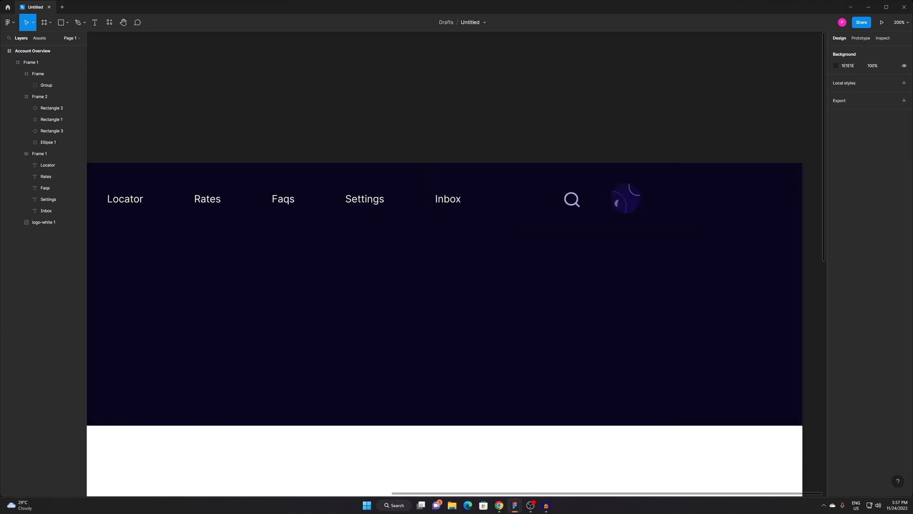
Switch to the Flaticon window in Chrome and close the magnifying glass icon's editor.
{"action": "key", "text": "alt+Tab"}
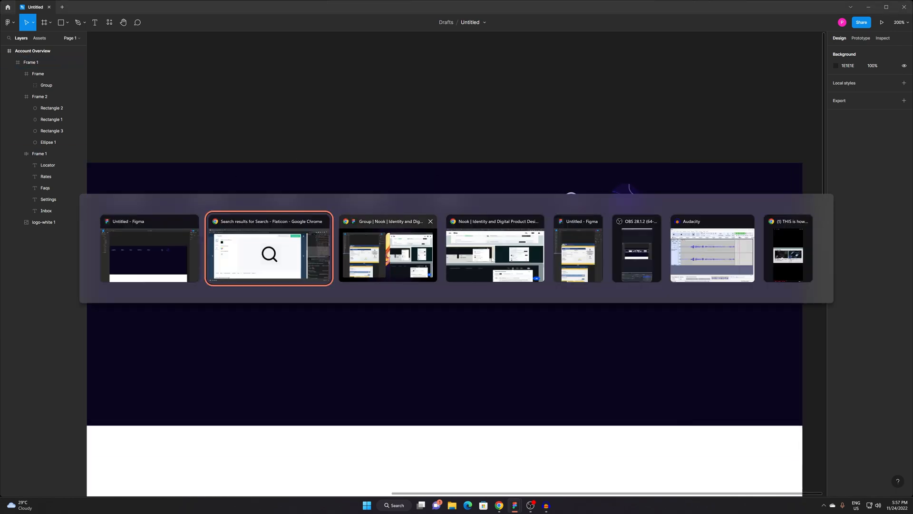
{"action": "left_click", "coordinate": [485, 252]}
{"action": "key", "text": "alt+Tab"}
{"action": "key", "text": "alt+Tab"}
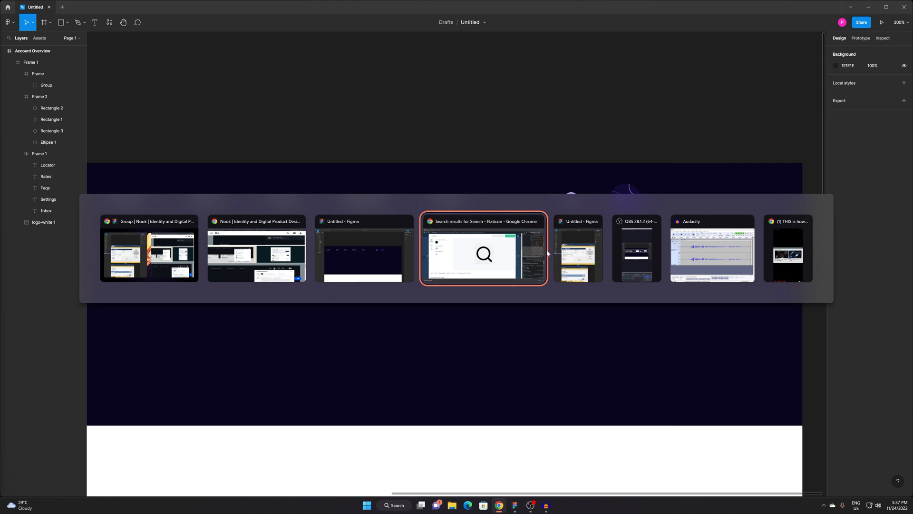
{"action": "left_click", "coordinate": [484, 255]}
{"action": "left_click", "coordinate": [631, 250]}
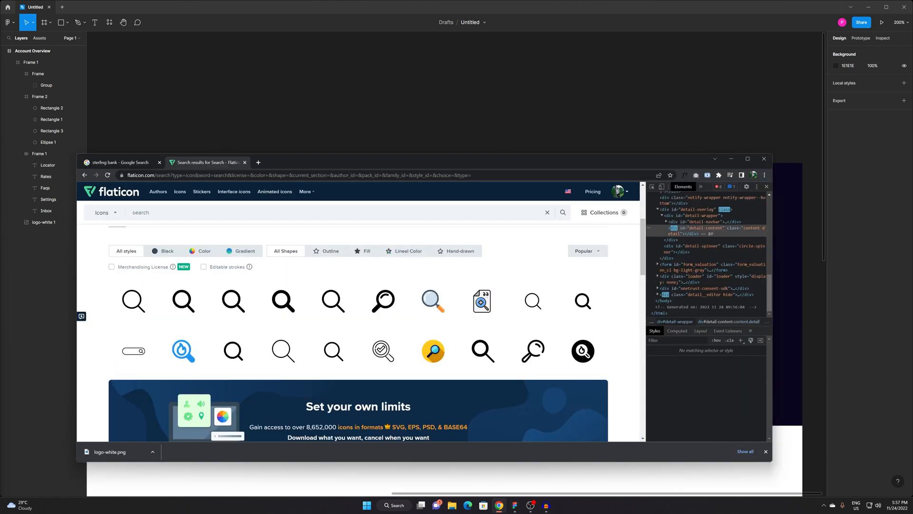
Search Flaticon for "faq" icons and open the free outlined question mark in a circle.
{"action": "double_click", "coordinate": [142, 212]}
{"action": "type", "text": "faq"}
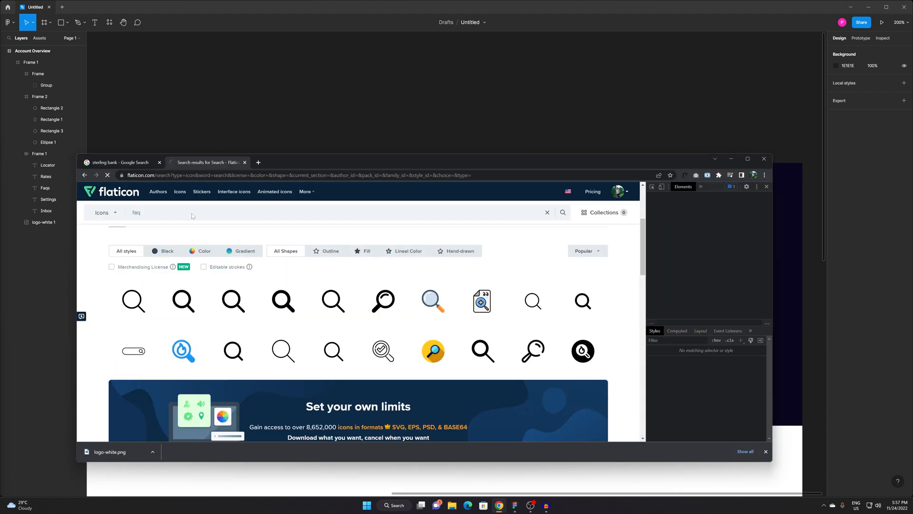
{"action": "scroll", "coordinate": [141, 285], "scroll_direction": "down", "scroll_amount": 3}
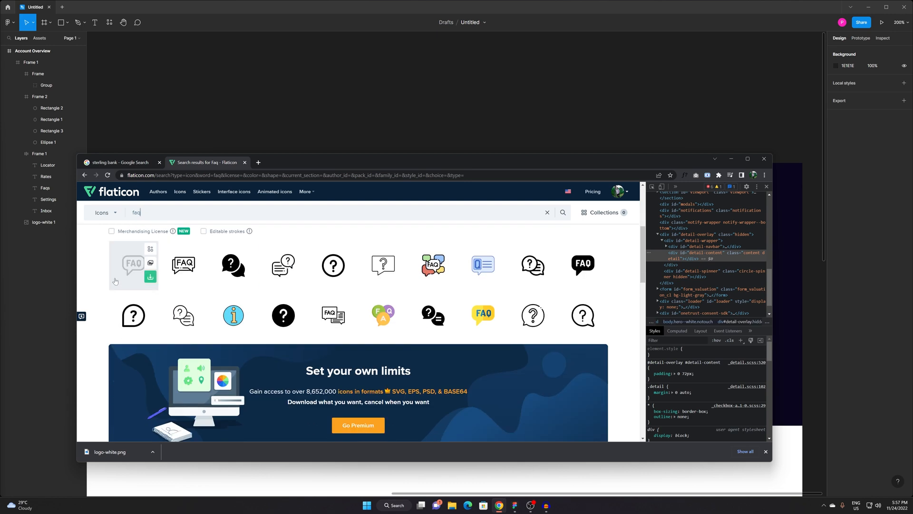
{"action": "scroll", "coordinate": [242, 301], "scroll_direction": "down", "scroll_amount": 4}
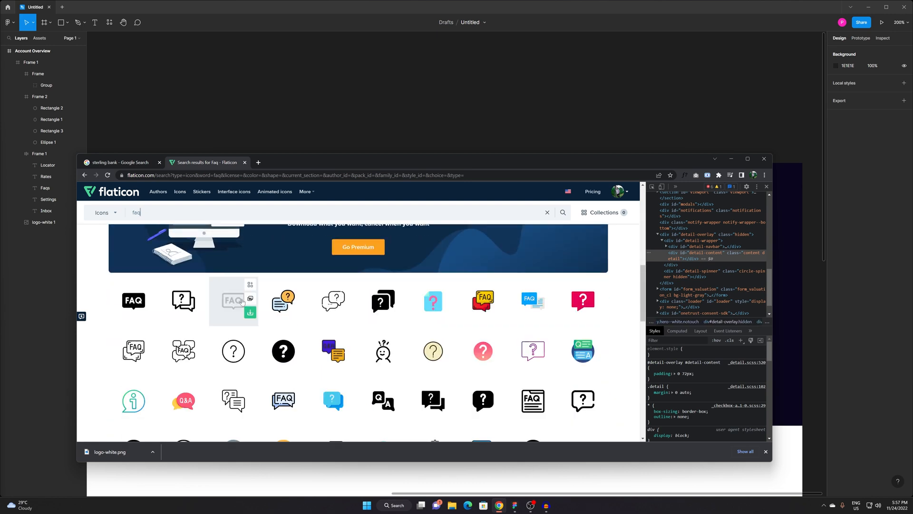
{"action": "scroll", "coordinate": [242, 301], "scroll_direction": "down", "scroll_amount": 3}
{"action": "scroll", "coordinate": [283, 305], "scroll_direction": "up", "scroll_amount": 1}
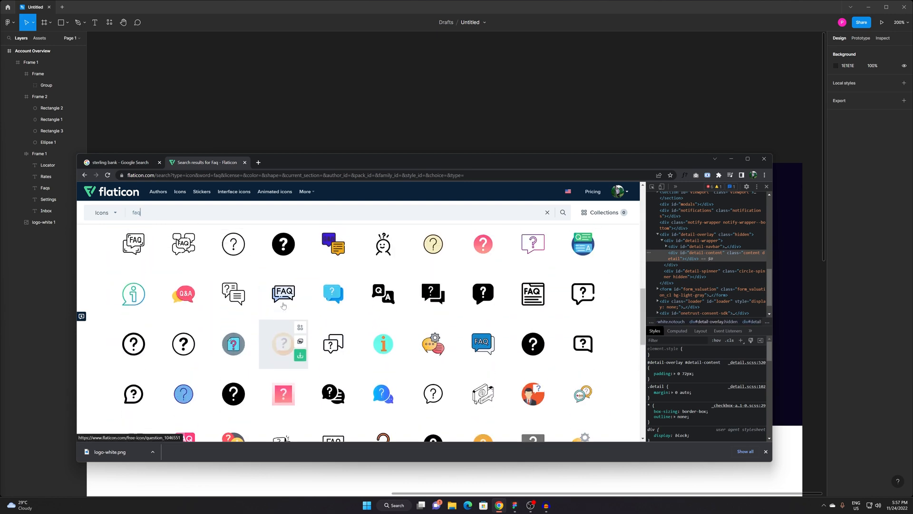
{"action": "left_click", "coordinate": [134, 344]}
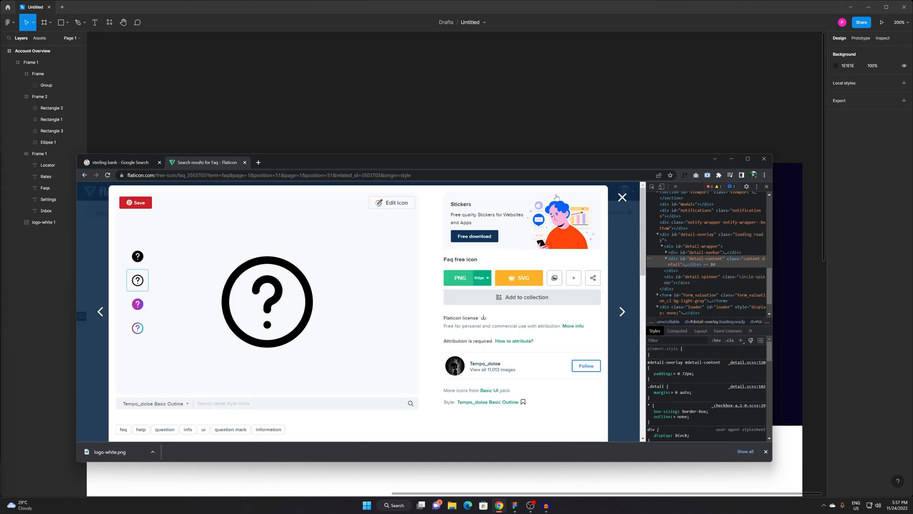
Copy the question mark icon's SVG code by inspecting its preview in the icon editor, and switch to Figma.
{"action": "left_click", "coordinate": [391, 202]}
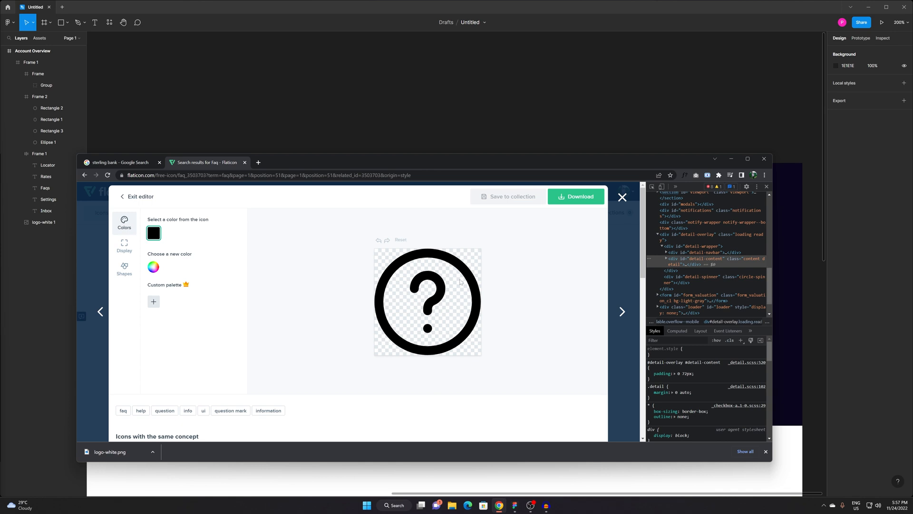
{"action": "right_click", "coordinate": [458, 265]}
{"action": "left_click", "coordinate": [561, 411]}
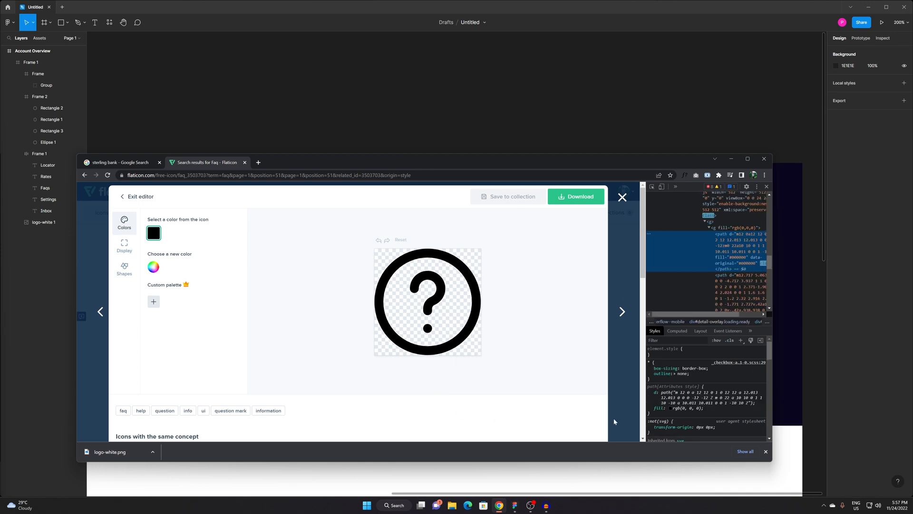
{"action": "left_click", "coordinate": [652, 119]}
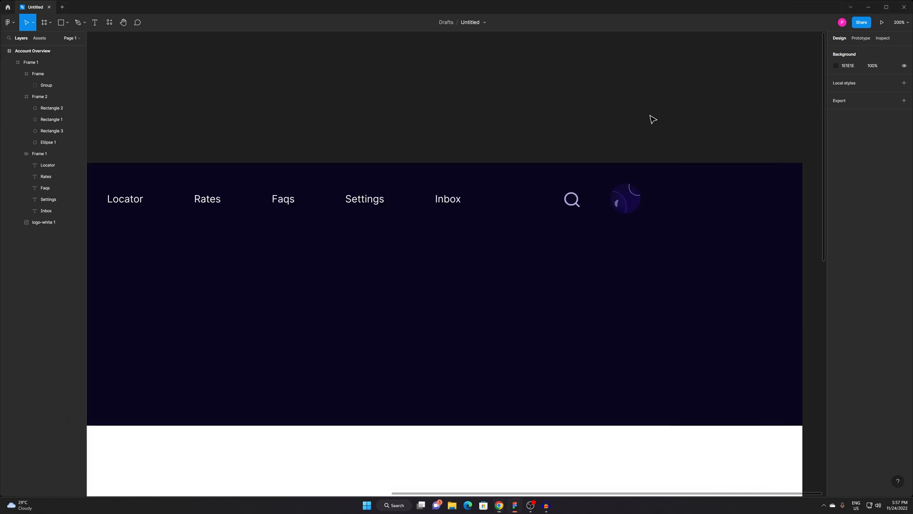
{"action": "key", "text": "ctrl+v"}
{"action": "left_click_drag", "start_coordinate": [640, 80], "coordinate": [473, 260]}
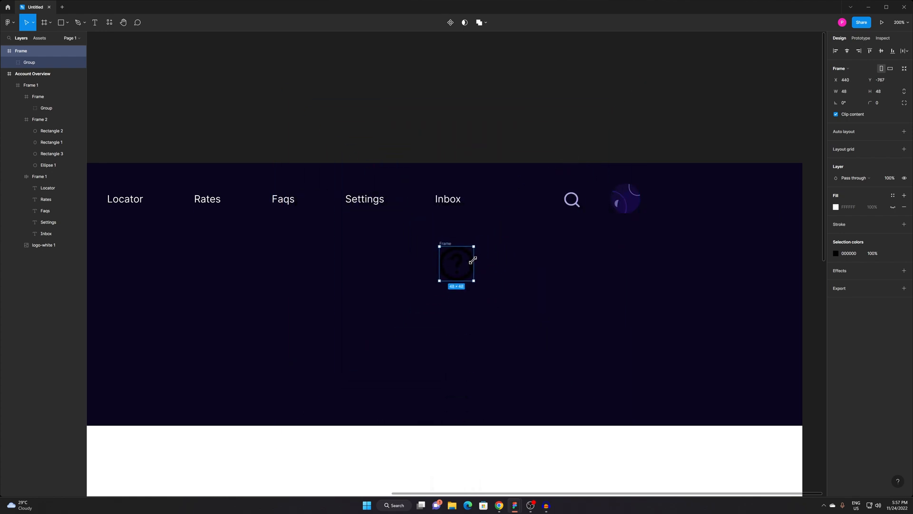
{"action": "scroll", "coordinate": [492, 244], "scroll_direction": "up", "scroll_amount": 3}
{"action": "key", "text": "Delete"}
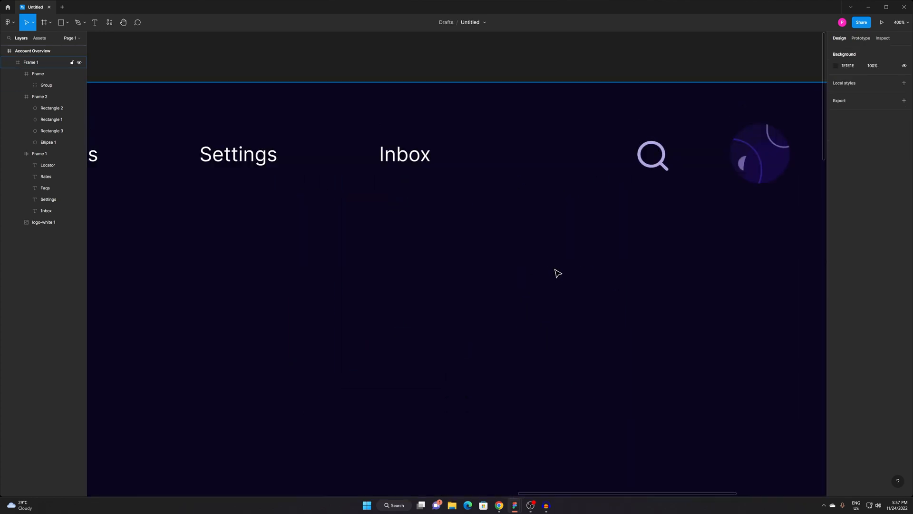
Paste the question mark icon into the dark header frame and recolour it B6A9E5, sampled from the magnifying glass.
{"action": "left_click", "coordinate": [558, 273]}
{"action": "key", "text": "ctrl+v"}
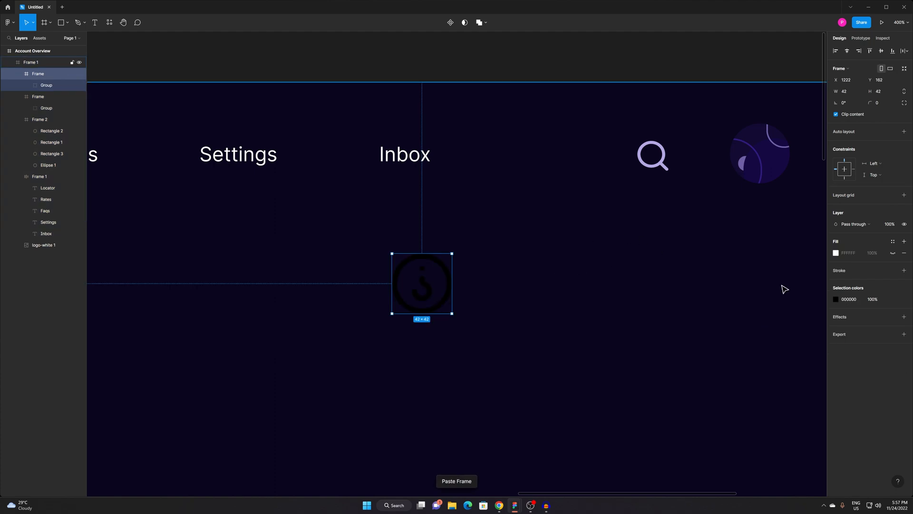
{"action": "left_click", "coordinate": [835, 299]}
{"action": "left_click", "coordinate": [752, 406]}
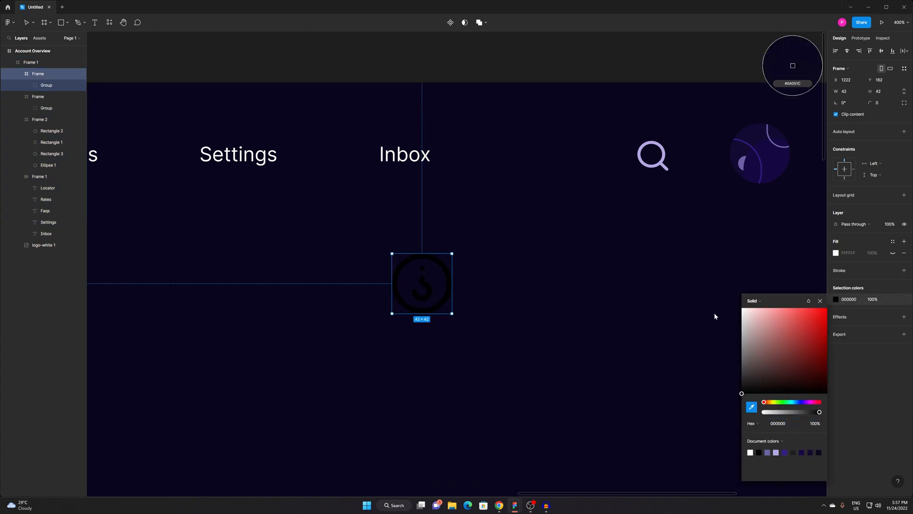
{"action": "left_click", "coordinate": [665, 155]}
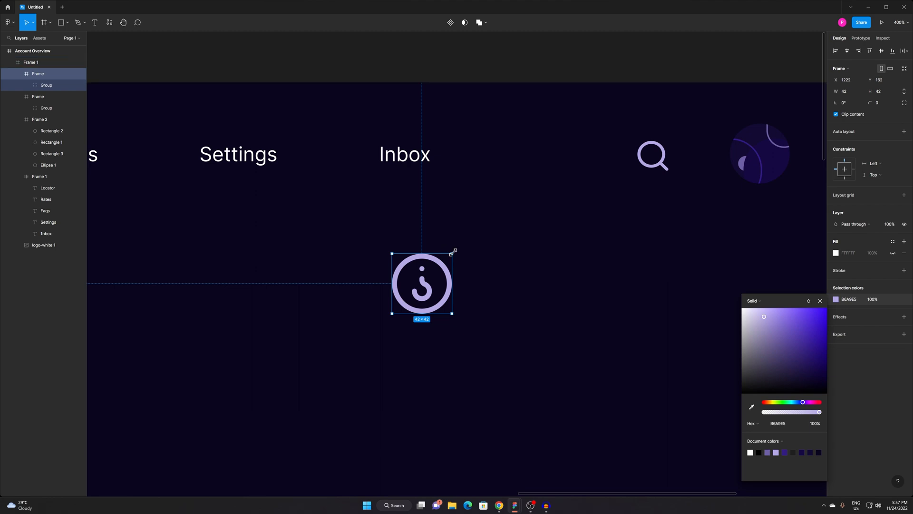
Turn the question mark icon upright, scaled to about 32 × 32, and place it between the Inbox link and the magnifying glass.
{"action": "left_click_drag", "start_coordinate": [452, 249], "coordinate": [383, 327]}
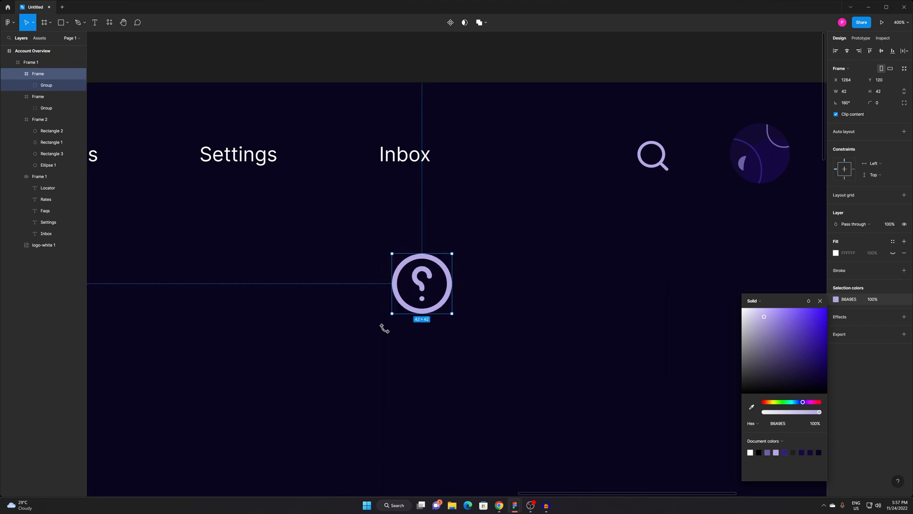
{"action": "left_click_drag", "start_coordinate": [409, 291], "coordinate": [643, 152]}
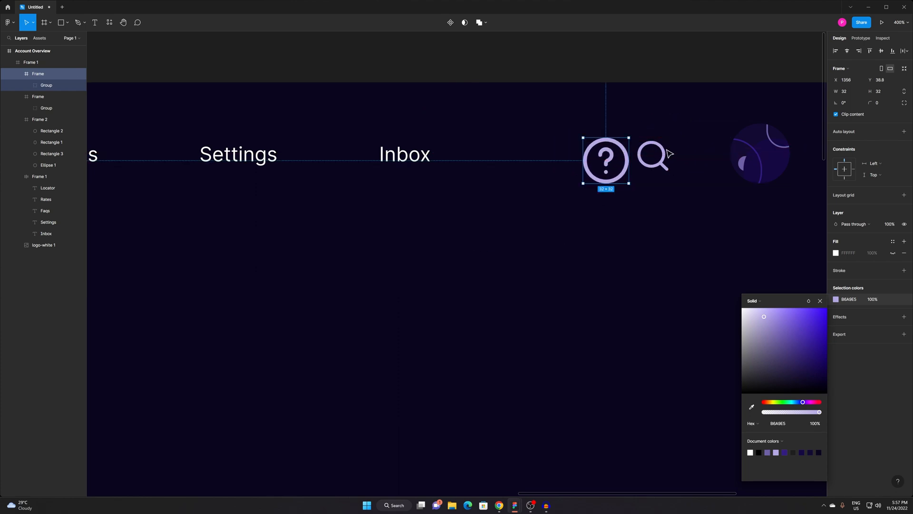
Set the question mark icon's width to 26 and height to 25 to match the magnifying glass.
{"action": "left_click", "coordinate": [643, 151]}
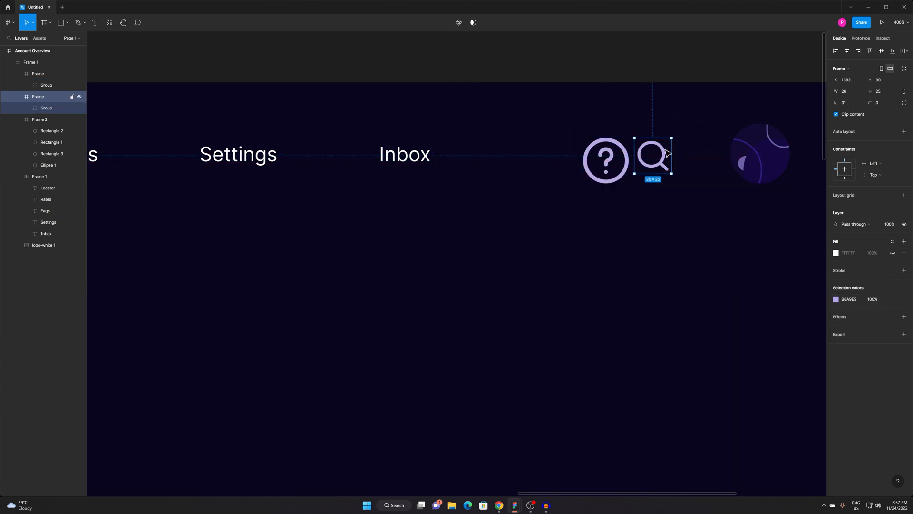
{"action": "left_click", "coordinate": [623, 151]}
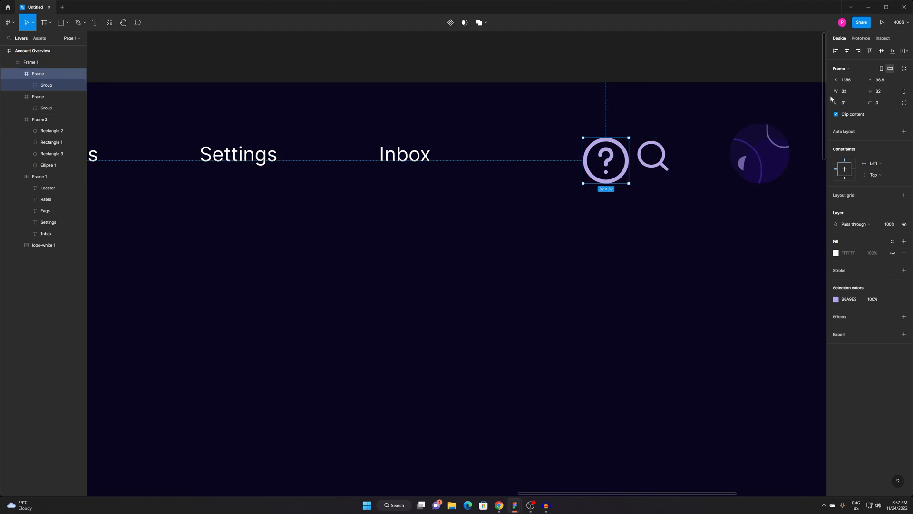
{"action": "type", "text": "26"}
{"action": "key", "text": "Return"}
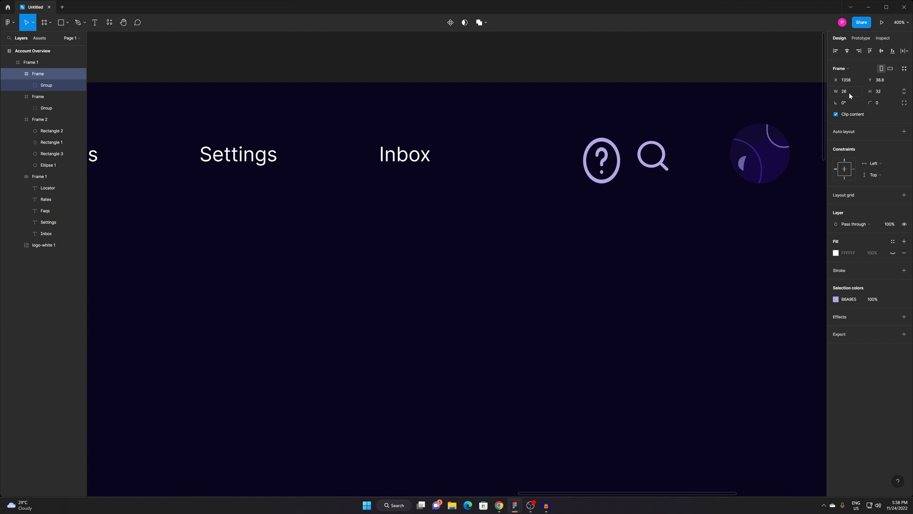
{"action": "left_click", "coordinate": [880, 90]}
{"action": "type", "text": "254"}
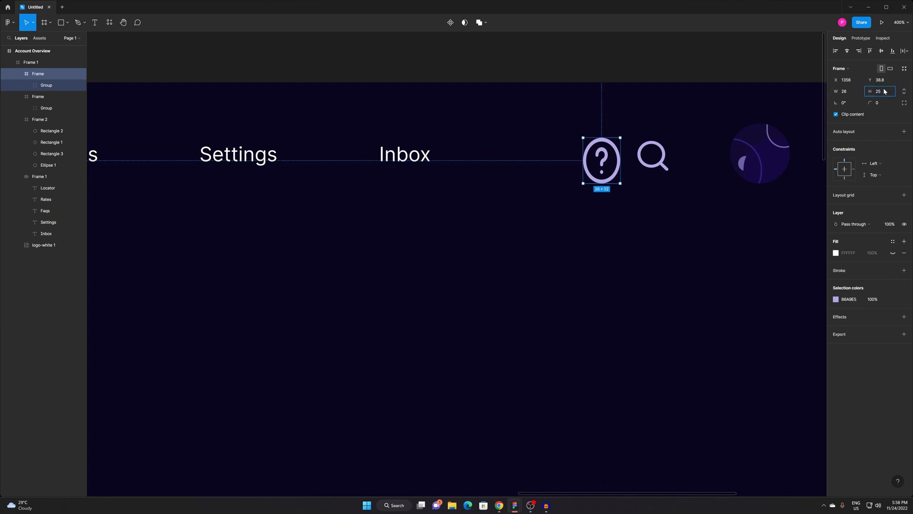
{"action": "key", "text": "Return"}
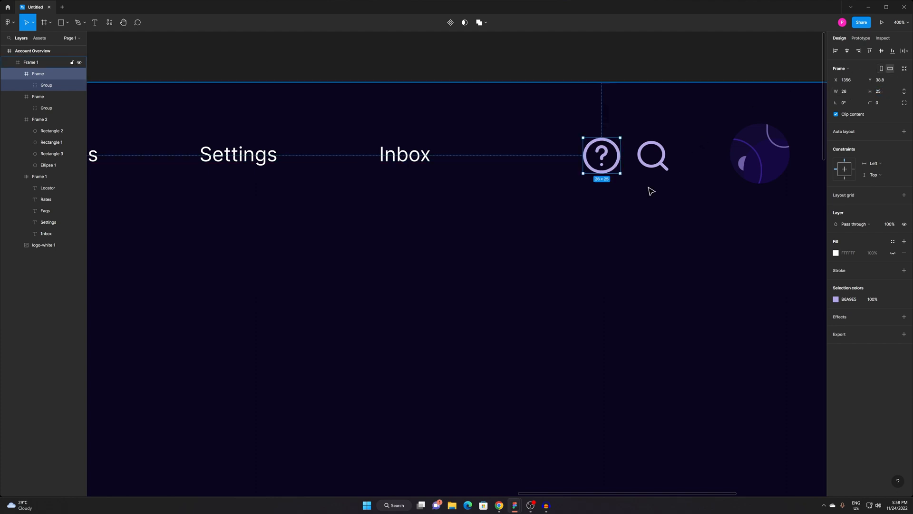
Scale the question mark icon down to about 22 × 21 and position it at about X 1354, Y 41.
{"action": "left_click_drag", "start_coordinate": [617, 171], "coordinate": [608, 152]}
{"action": "scroll", "coordinate": [664, 211], "scroll_direction": "down", "scroll_amount": 2}
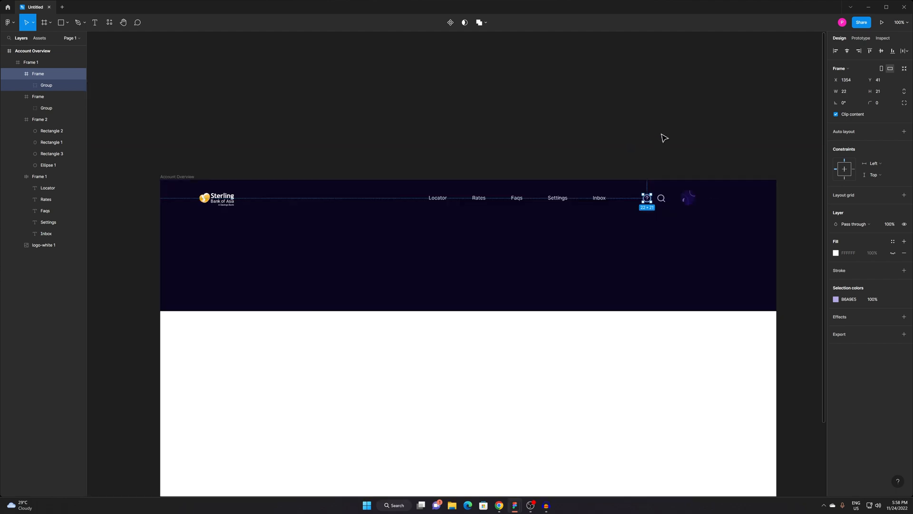
{"action": "left_click", "coordinate": [661, 134]}
{"action": "scroll", "coordinate": [666, 174], "scroll_direction": "up", "scroll_amount": 1}
{"action": "left_click_drag", "start_coordinate": [646, 254], "coordinate": [627, 257]}
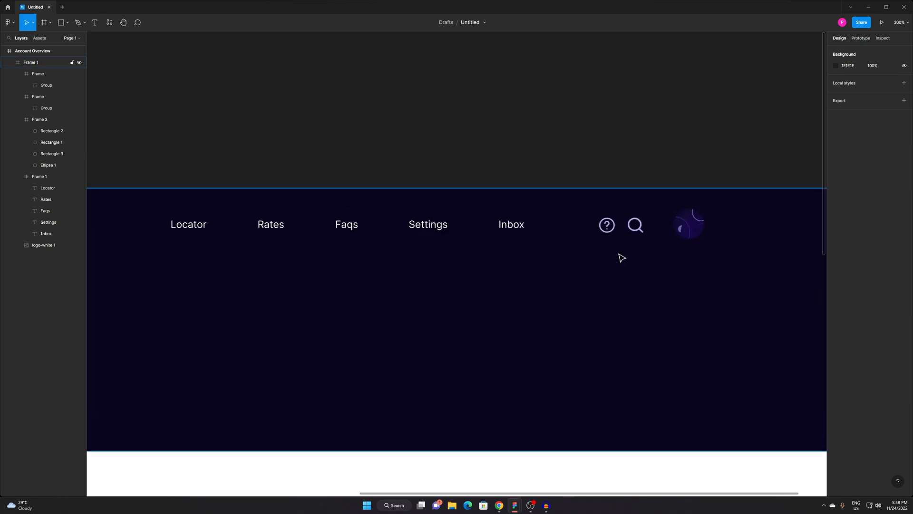
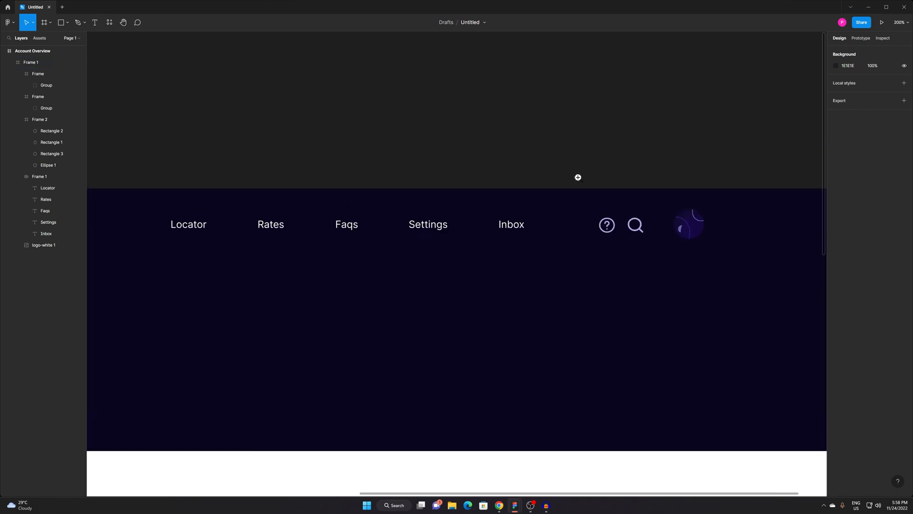
Move the magnifying glass horizontally towards the profile icon, to about X 1401.
{"action": "left_click", "coordinate": [618, 210]}
{"action": "left_click_drag", "start_coordinate": [726, 283], "coordinate": [666, 249]}
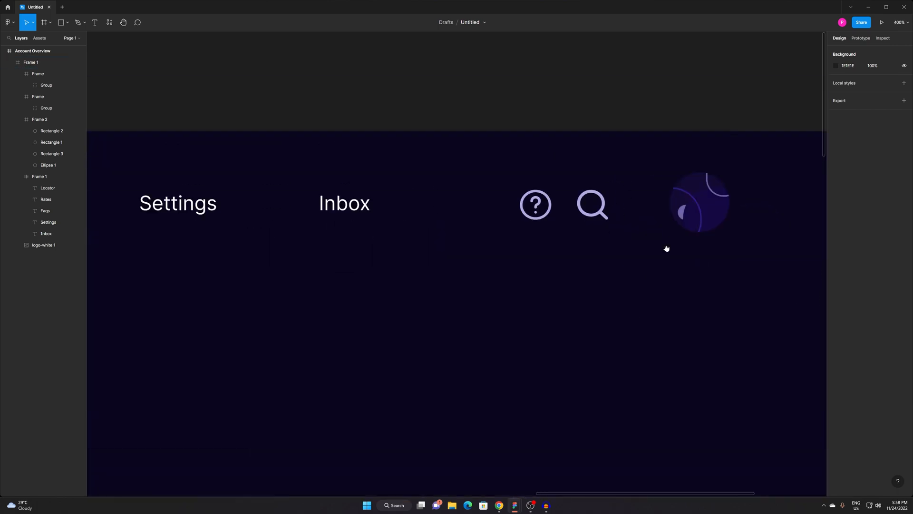
{"action": "left_click", "coordinate": [607, 204]}
{"action": "mouse_move", "coordinate": [607, 204]}
{"action": "left_mouse_down"}
{"action": "mouse_move", "coordinate": [627, 206]}
{"action": "mouse_move", "coordinate": [620, 204]}
{"action": "left_mouse_up"}
{"action": "left_click", "coordinate": [52, 22]}
{"action": "mouse_move", "coordinate": [606, 201]}
{"action": "left_mouse_down"}
{"action": "mouse_move", "coordinate": [638, 231]}
{"action": "mouse_move", "coordinate": [628, 225]}
{"action": "left_mouse_up"}
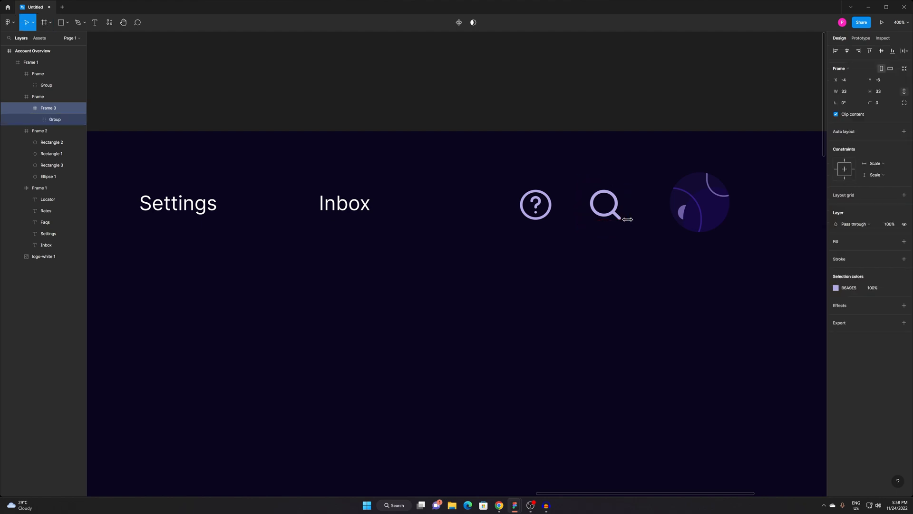
{"action": "left_click", "coordinate": [835, 287]}
{"action": "left_click", "coordinate": [752, 395]}
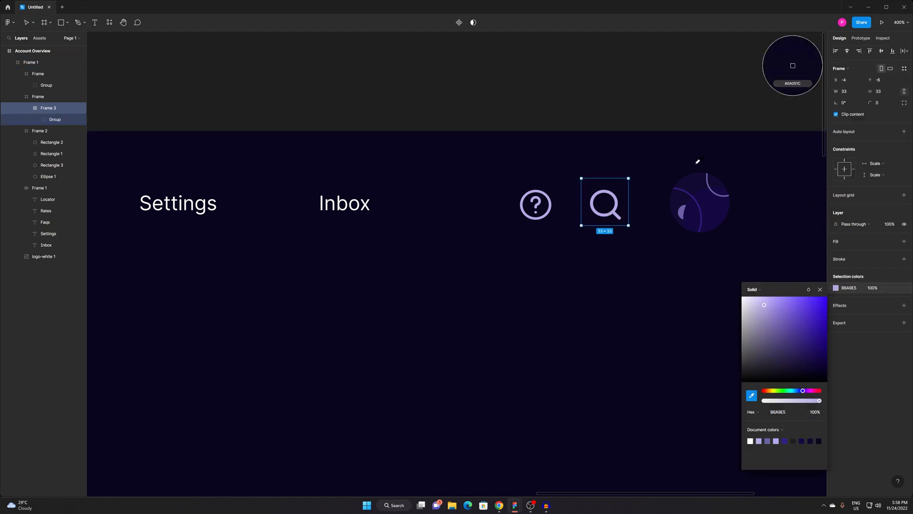
{"action": "left_click", "coordinate": [691, 172]}
{"action": "key", "text": "ctrl+z"}
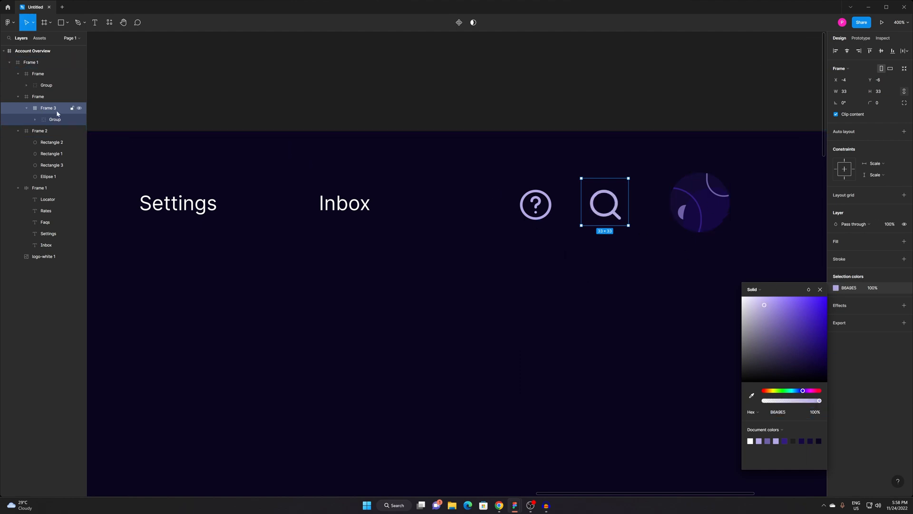
{"action": "left_click", "coordinate": [34, 97]}
{"action": "key", "text": "alt"}
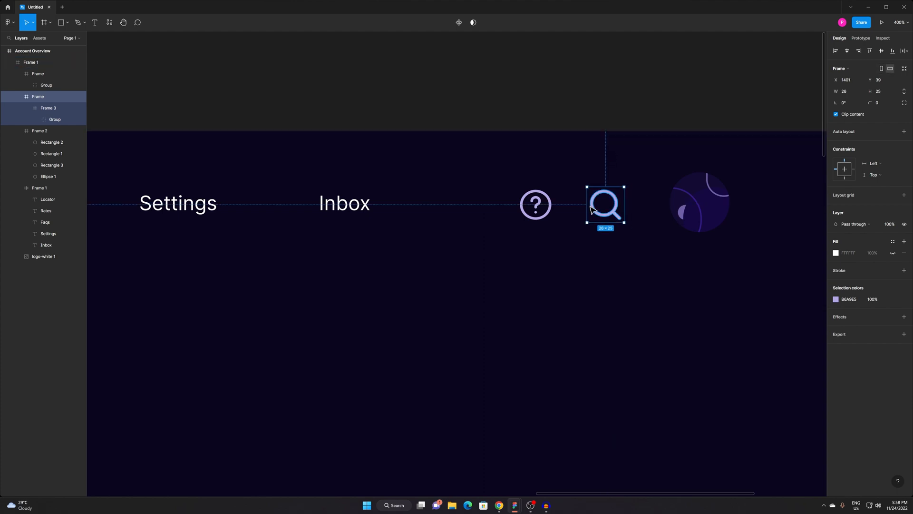
{"action": "key", "text": "ctrl+z"}
{"action": "key", "text": "ctrl+z"}
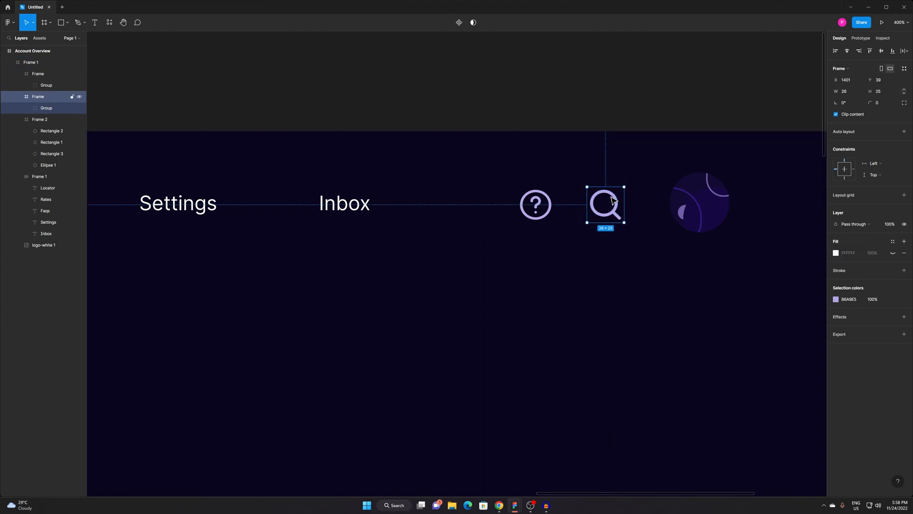
Draw a frame about 37 × 34 around the magnifying glass within the header and set its corner radius to 90.
{"action": "left_click", "coordinate": [595, 167]}
{"action": "key", "text": "f"}
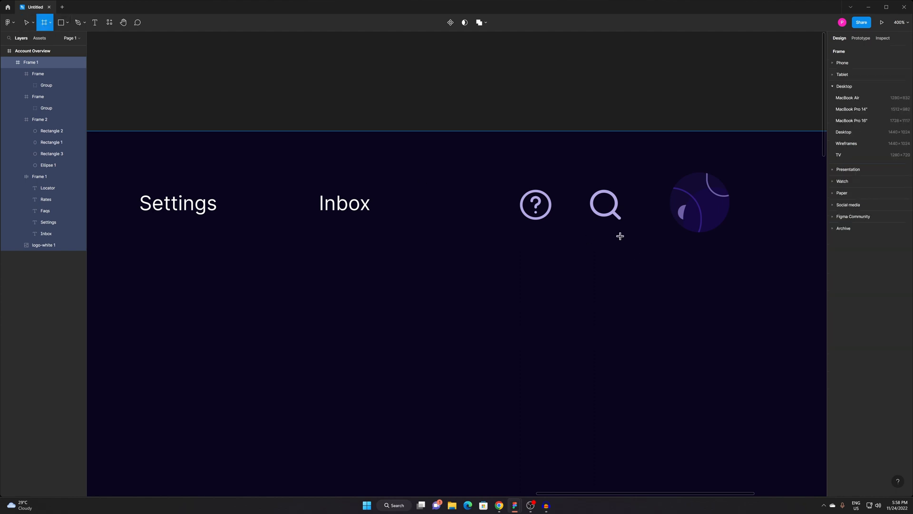
{"action": "left_click_drag", "start_coordinate": [580, 180], "coordinate": [632, 228]}
{"action": "left_click", "coordinate": [883, 101]}
{"action": "type", "text": "90"}
{"action": "key", "text": "Return"}
{"action": "left_click", "coordinate": [836, 288]}
{"action": "left_click_drag", "start_coordinate": [800, 307], "coordinate": [696, 266]}
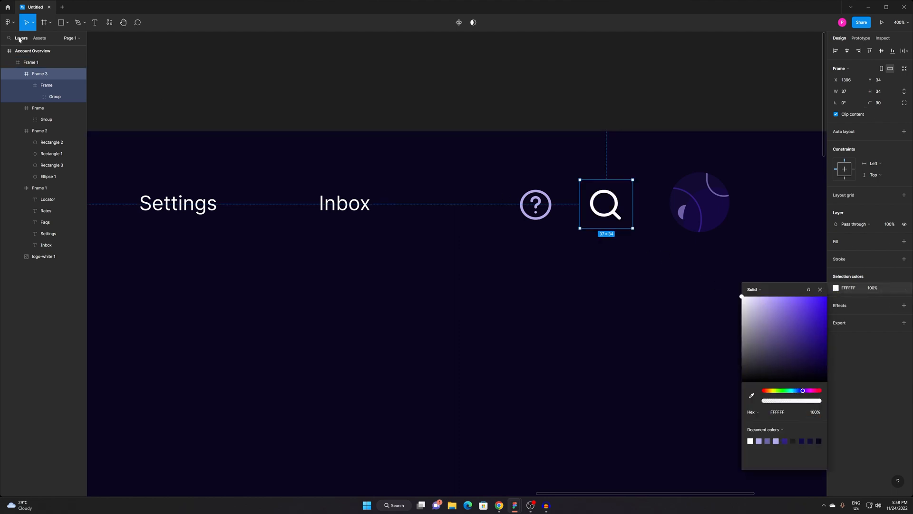
{"action": "key", "text": "ctrl+z"}
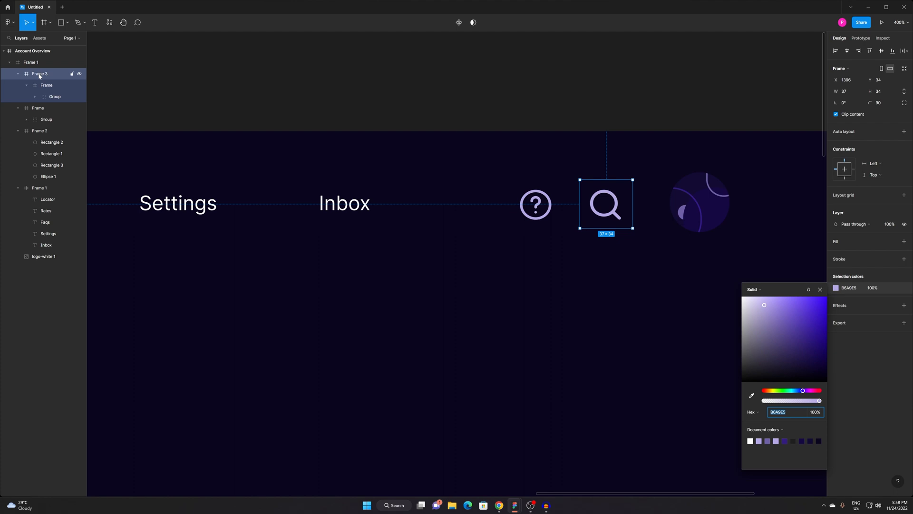
Add a white FFFFFF fill to the rounded frame around the magnifying glass.
{"action": "left_click", "coordinate": [30, 86]}
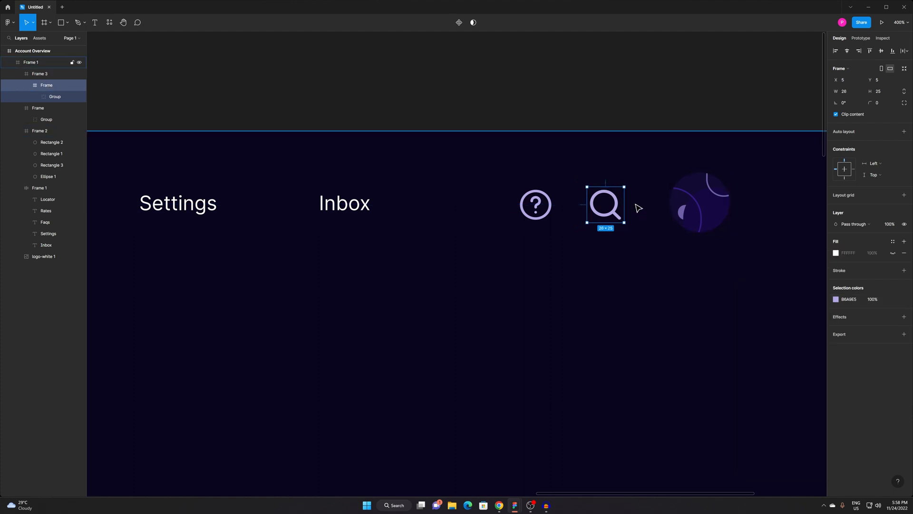
{"action": "left_click", "coordinate": [40, 74]}
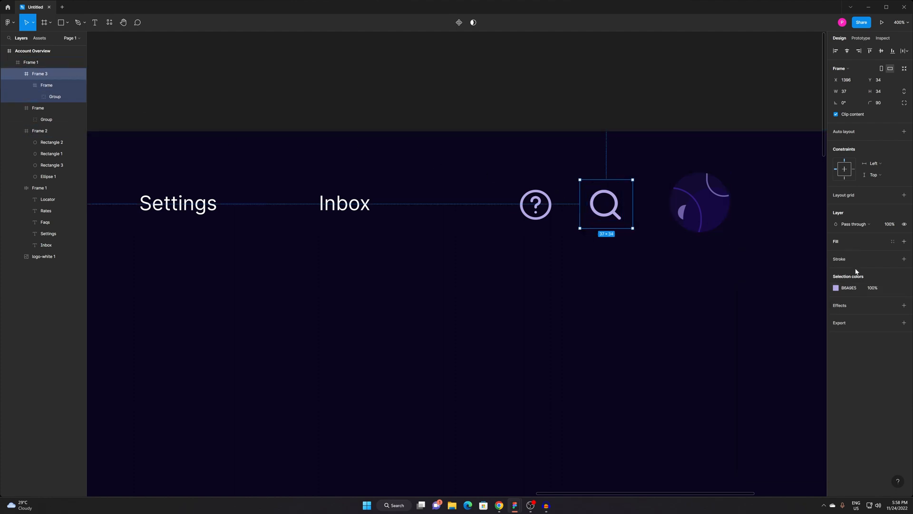
{"action": "left_click", "coordinate": [904, 241]}
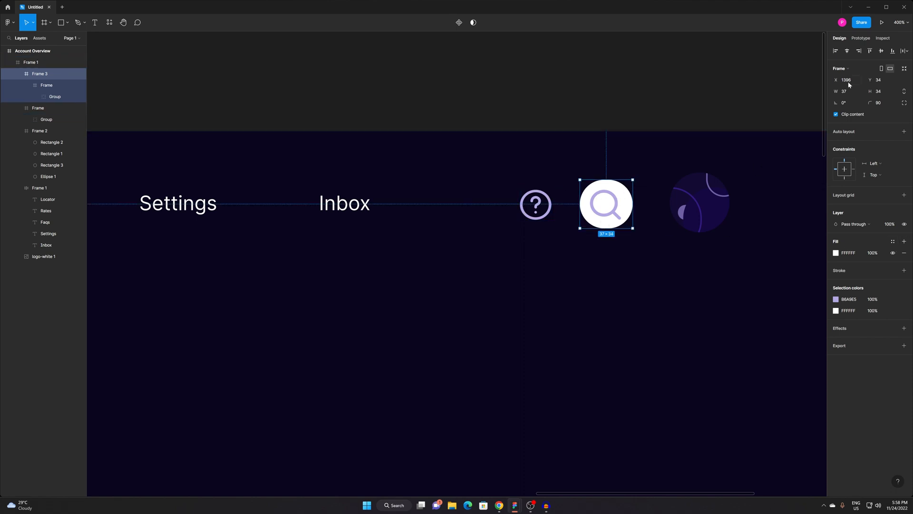
Set the height of the rounded frame around the magnifying glass to 37.
{"action": "type", "text": "37"}
{"action": "key", "text": "Return"}
{"action": "key", "text": "Return"}
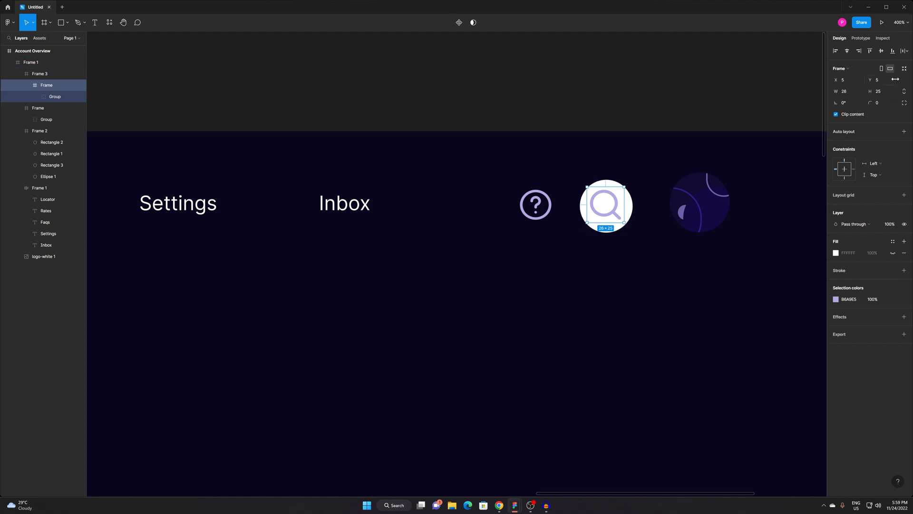
Apply auto layout to the rounded frame around the magnifying glass rather than to the icon inside it.
{"action": "left_click", "coordinate": [904, 131]}
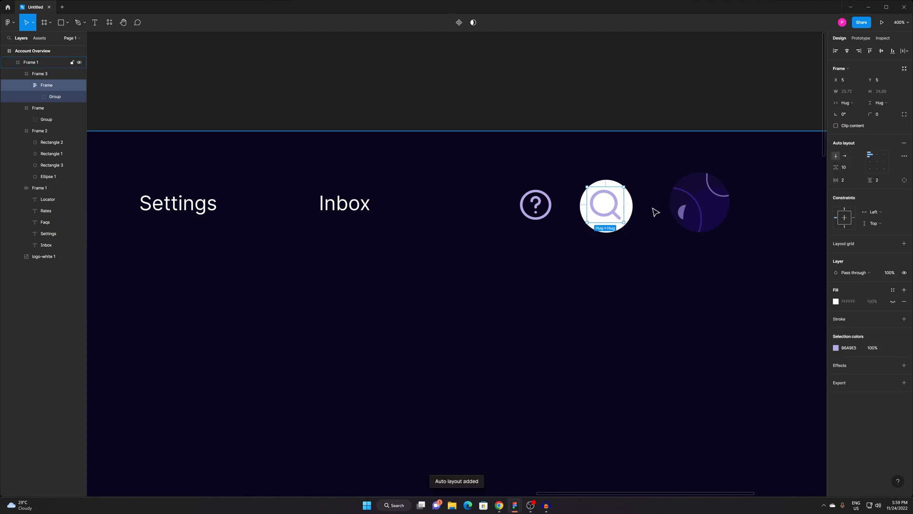
{"action": "key", "text": "ctrl+z"}
{"action": "left_click", "coordinate": [63, 76]}
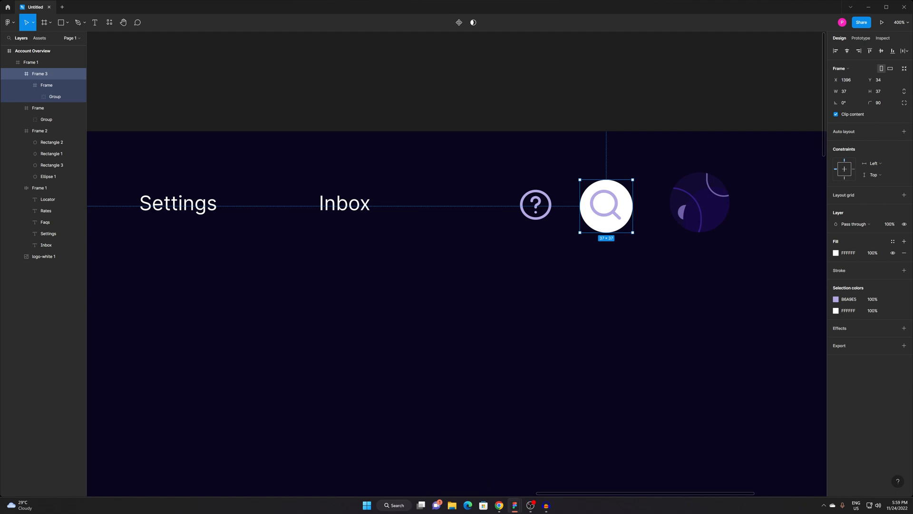
{"action": "left_click", "coordinate": [904, 131]}
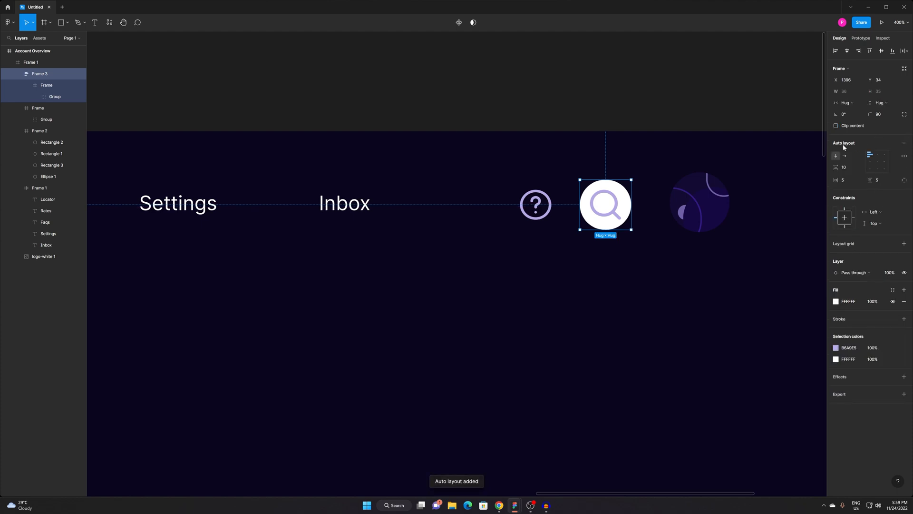
Change the rounded magnifying glass frame's fill from white to the dark purple 0F0532.
{"action": "left_click", "coordinate": [607, 243]}
{"action": "left_click", "coordinate": [610, 221]}
{"action": "left_click", "coordinate": [835, 302]}
{"action": "left_click", "coordinate": [752, 408]}
{"action": "left_click", "coordinate": [639, 243]}
{"action": "left_click_drag", "start_coordinate": [812, 388], "coordinate": [804, 389]}
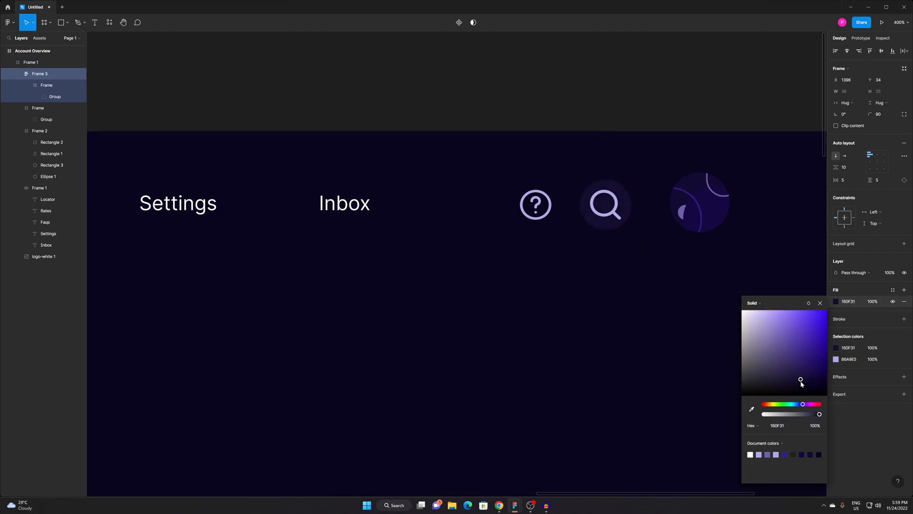
{"action": "left_click_drag", "start_coordinate": [817, 383], "coordinate": [819, 386]}
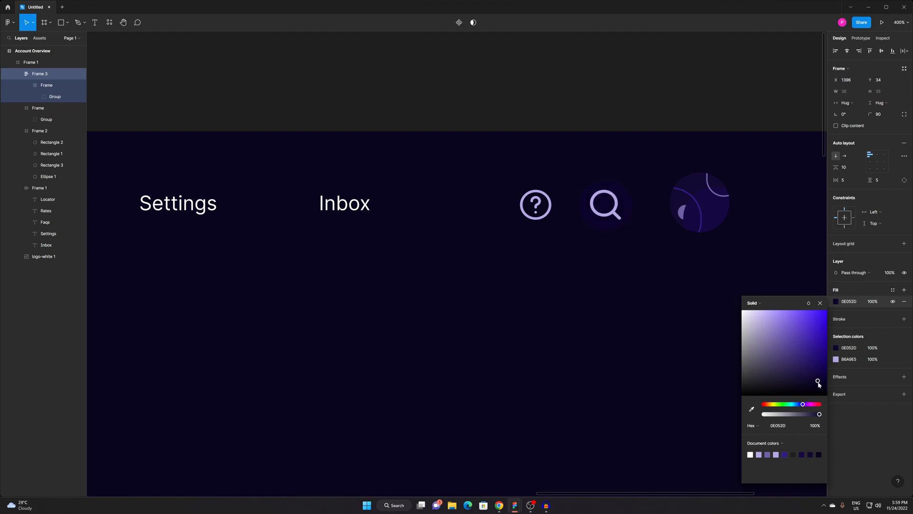
Try to set the width of the magnifying glass icon inside its circle to 20.
{"action": "double_click", "coordinate": [613, 210]}
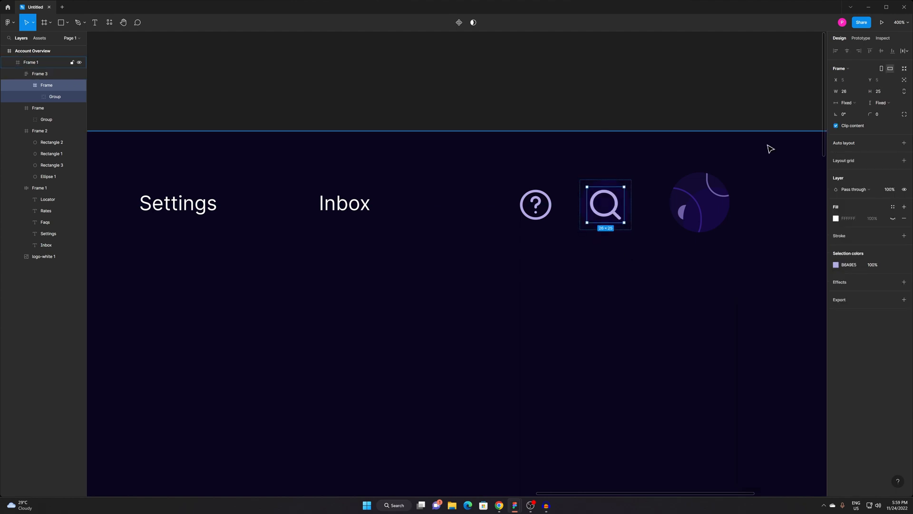
{"action": "left_click", "coordinate": [846, 90]}
{"action": "type", "text": "20"}
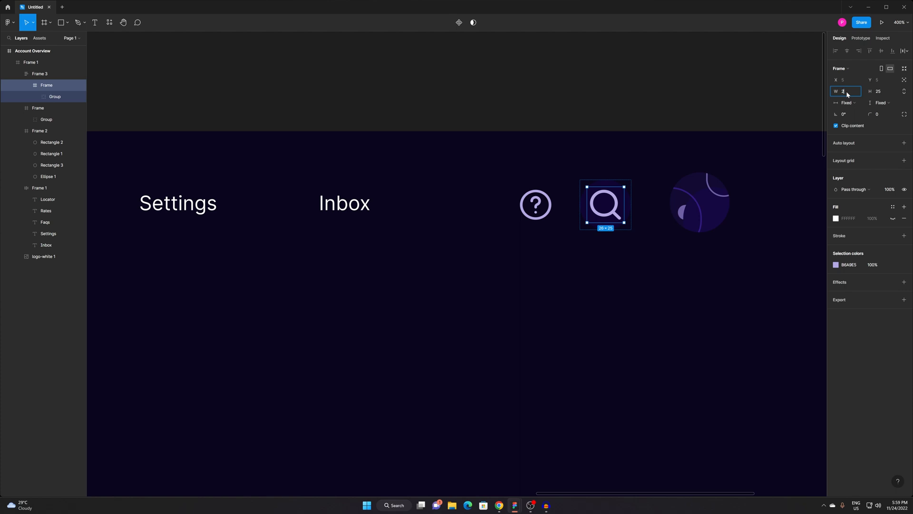
{"action": "key", "text": "Return"}
{"action": "key", "text": "ctrl+z"}
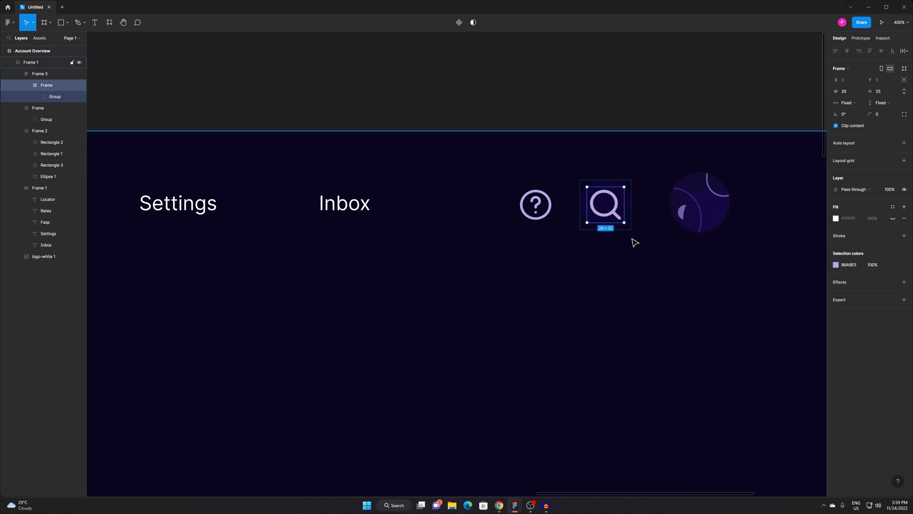
Remove auto layout from the rounded frame around the magnifying glass.
{"action": "left_click", "coordinate": [272, 132]}
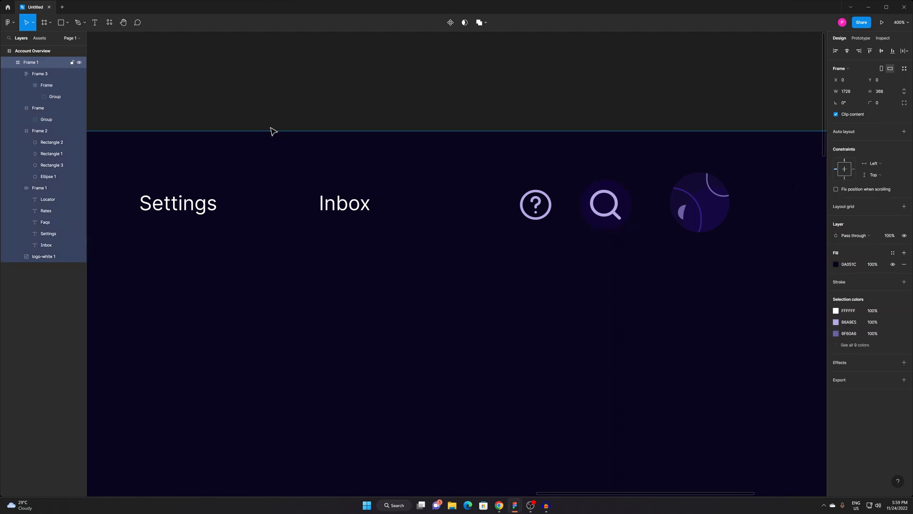
{"action": "left_click", "coordinate": [606, 205]}
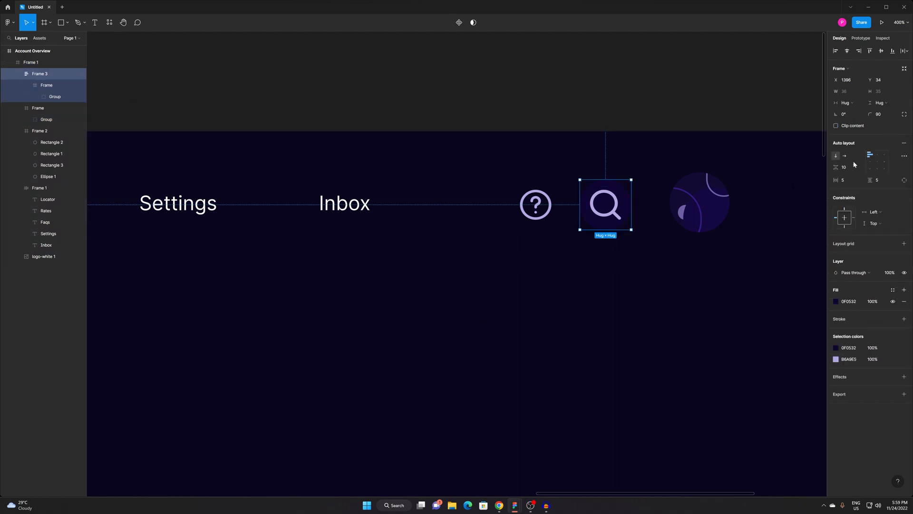
{"action": "left_click", "coordinate": [903, 143]}
{"action": "left_click", "coordinate": [615, 233]}
Scale the magnifying glass icon down to about 20 × 19, centred in its circle at about X 8, Y 8.
{"action": "double_click", "coordinate": [605, 202]}
{"action": "double_click", "coordinate": [608, 196]}
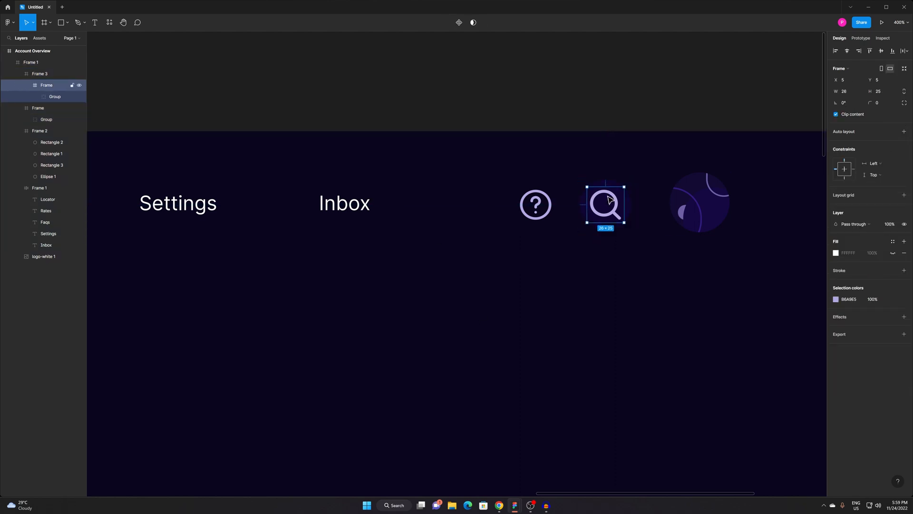
{"action": "scroll", "coordinate": [608, 198], "scroll_direction": "up", "scroll_amount": 5}
{"action": "left_click_drag", "start_coordinate": [675, 163], "coordinate": [655, 178]}
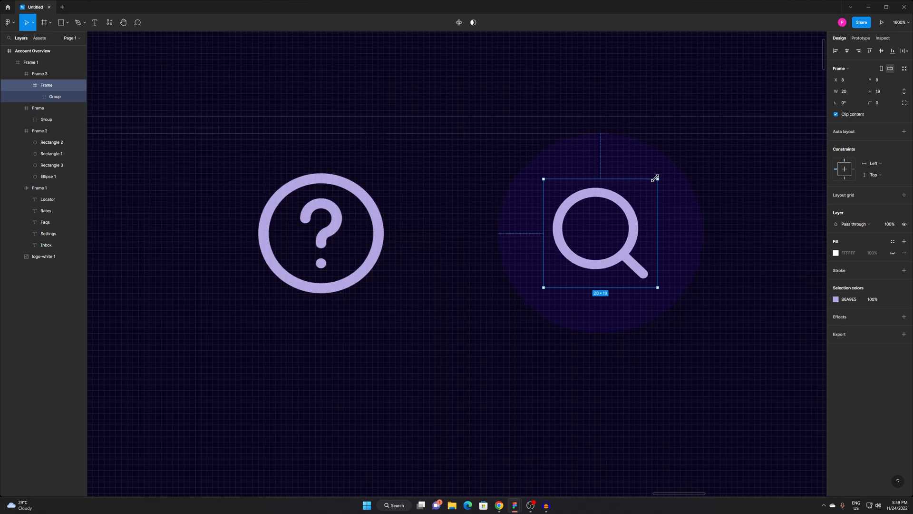
{"action": "left_click", "coordinate": [689, 212]}
{"action": "scroll", "coordinate": [597, 230], "scroll_direction": "down", "scroll_amount": 8}
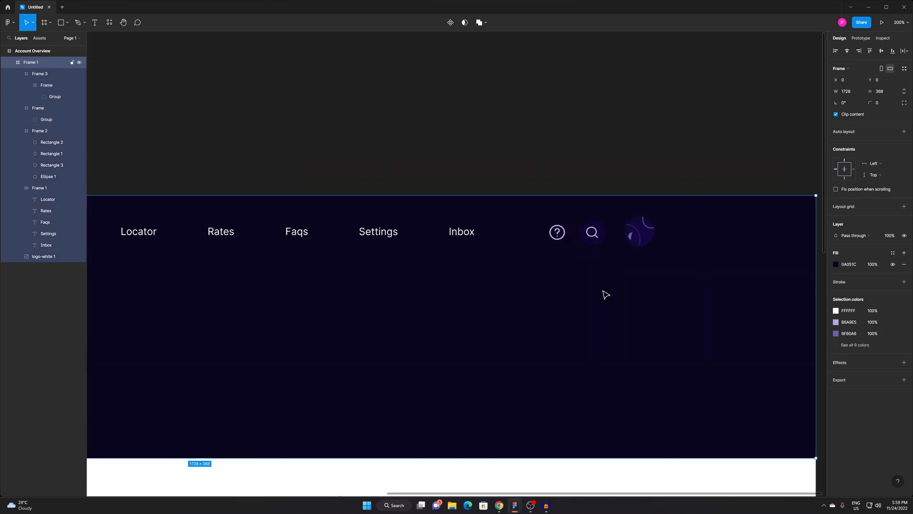
Duplicate the rounded magnifying glass frame and place the copy between Inbox and the question mark, at about X 1291, Y 34.
{"action": "scroll", "coordinate": [570, 248], "scroll_direction": "up", "scroll_amount": 2}
{"action": "double_click", "coordinate": [545, 214]}
{"action": "key", "text": "Delete"}
{"action": "key", "text": "ctrl+z"}
{"action": "left_click", "coordinate": [617, 217]}
{"action": "key", "text": "ctrl+c"}
{"action": "key", "text": "ctrl+v"}
{"action": "left_click_drag", "start_coordinate": [617, 216], "coordinate": [467, 216]}
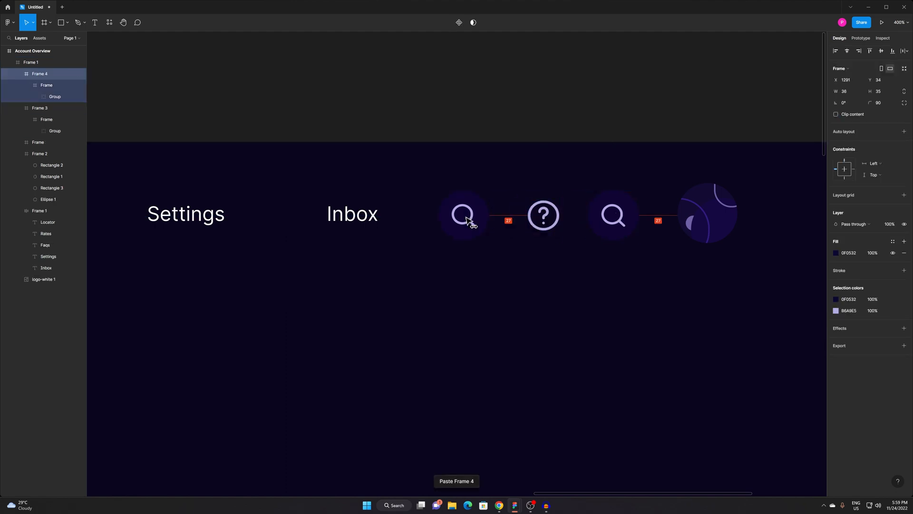
Transfer the standalone question mark icon from the header into the icon frame of the duplicated circle.
{"action": "left_click", "coordinate": [539, 215]}
{"action": "key", "text": "Delete"}
{"action": "left_click", "coordinate": [460, 213]}
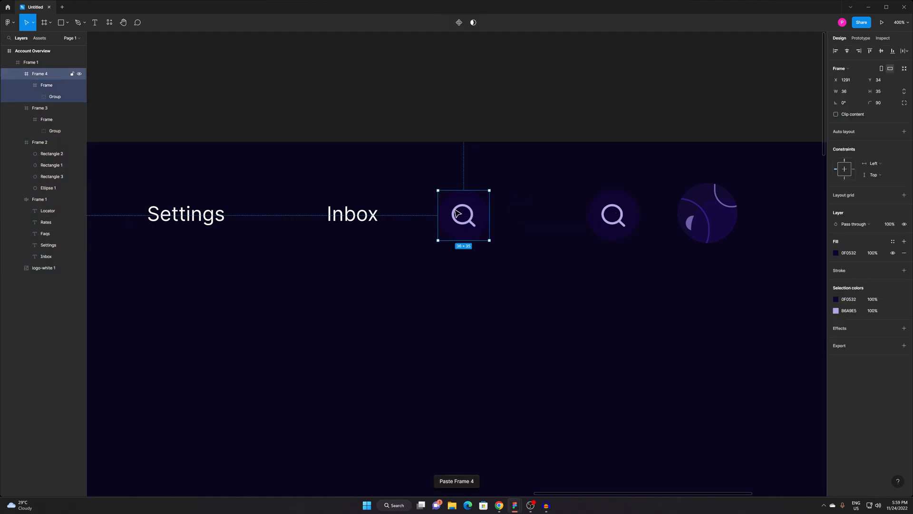
{"action": "double_click", "coordinate": [457, 214]}
{"action": "key", "text": "ctrl+v"}
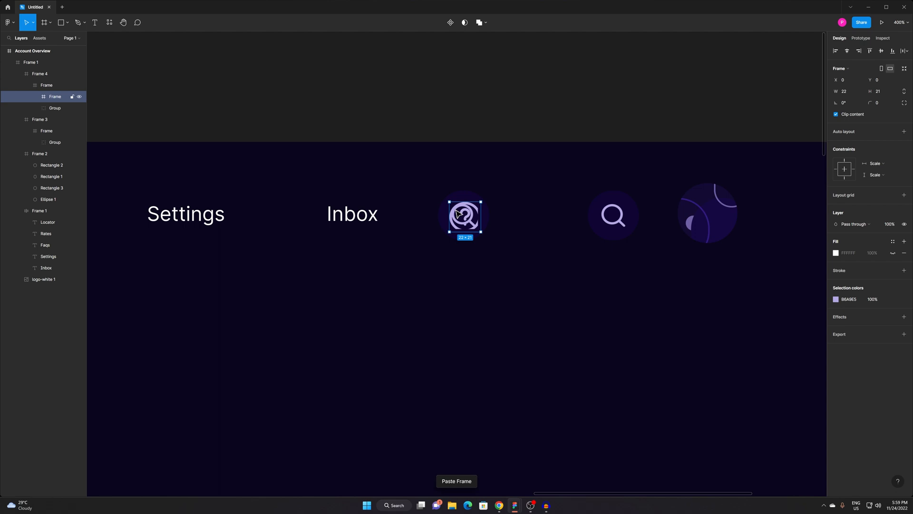
Scale the question mark to about 18 × 17 and delete the magnifying glass group from the duplicated circle.
{"action": "left_click_drag", "start_coordinate": [478, 231], "coordinate": [475, 227]}
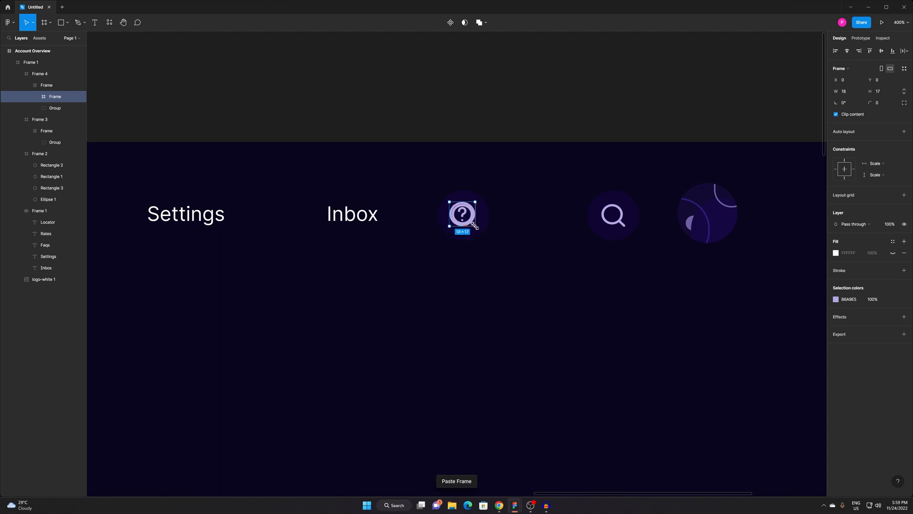
{"action": "left_click", "coordinate": [56, 108]}
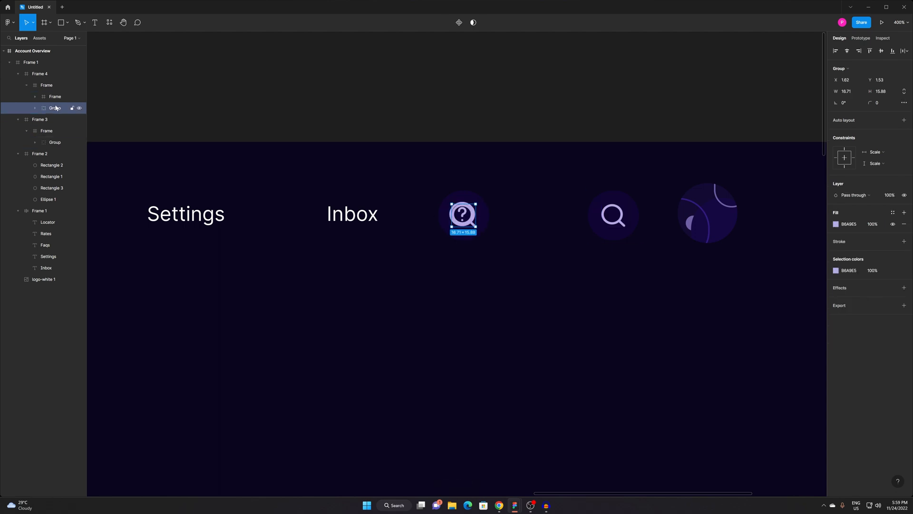
{"action": "key", "text": "Delete"}
Set the question mark's containing icon frame to a height of 20 and shift the question mark slightly towards the circle's centre.
{"action": "scroll", "coordinate": [478, 212], "scroll_direction": "up", "scroll_amount": 5}
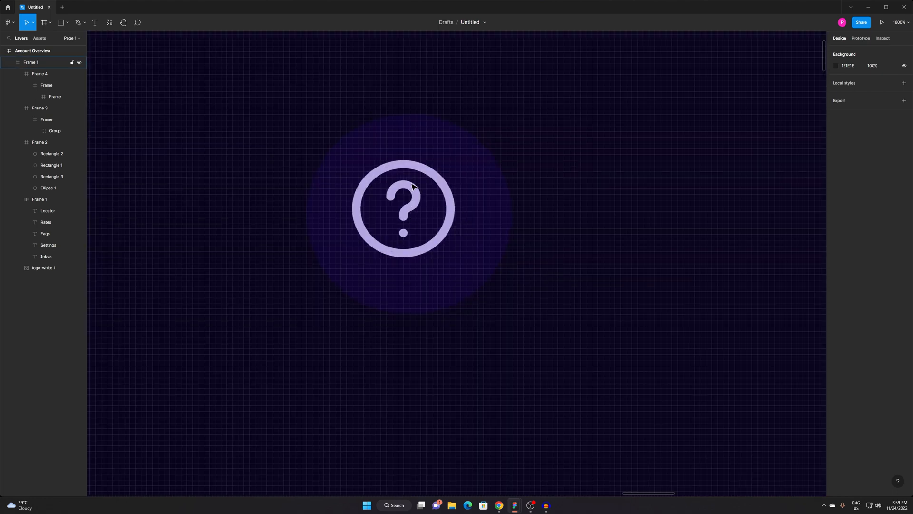
{"action": "double_click", "coordinate": [419, 175]}
{"action": "double_click", "coordinate": [423, 174]}
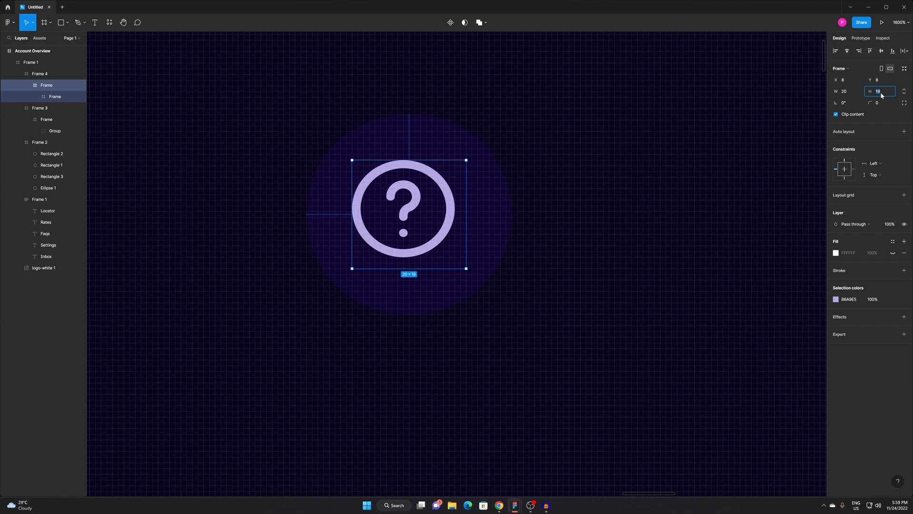
{"action": "type", "text": "20"}
{"action": "key", "text": "Return"}
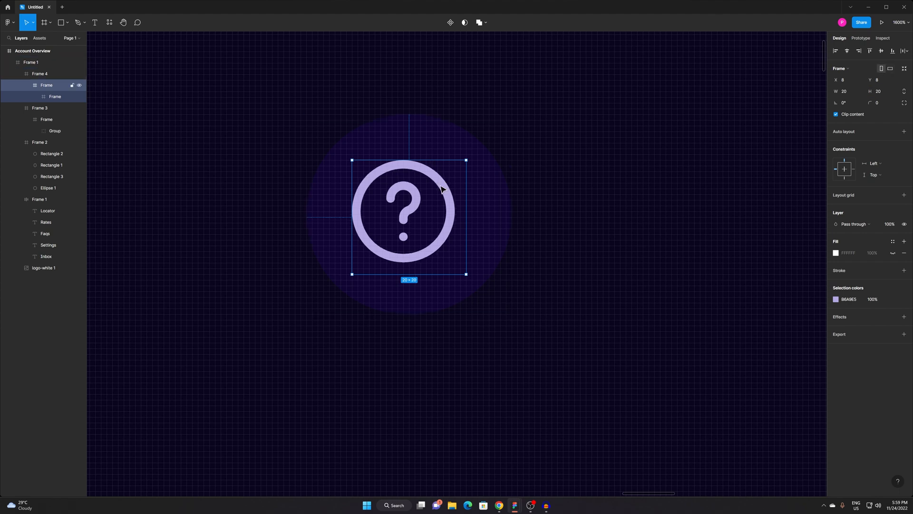
{"action": "mouse_move", "coordinate": [443, 193]}
{"action": "left_mouse_down"}
{"action": "mouse_move", "coordinate": [464, 196]}
{"action": "mouse_move", "coordinate": [450, 187]}
{"action": "mouse_move", "coordinate": [450, 195]}
{"action": "left_mouse_up"}
{"action": "scroll", "coordinate": [565, 199], "scroll_direction": "down", "scroll_amount": 2}
{"action": "left_click", "coordinate": [620, 125]}
Move the question mark circle beside the magnifying glass circle and group the two, positioning the group at about X 1346, Y 31.
{"action": "double_click", "coordinate": [509, 205]}
{"action": "left_click_drag", "start_coordinate": [519, 204], "coordinate": [600, 207]}
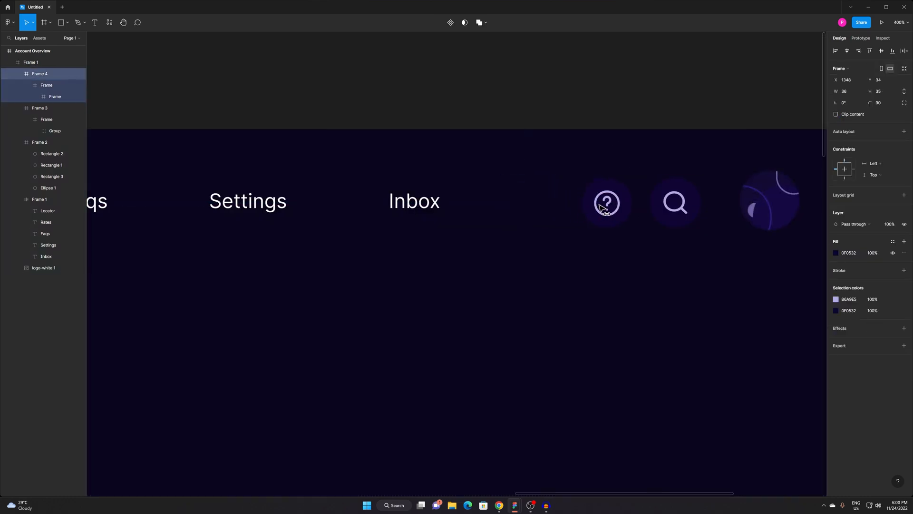
{"action": "left_click", "coordinate": [678, 208], "text": "shift"}
{"action": "key", "text": "ctrl+g"}
{"action": "left_click_drag", "start_coordinate": [678, 218], "coordinate": [677, 212]}
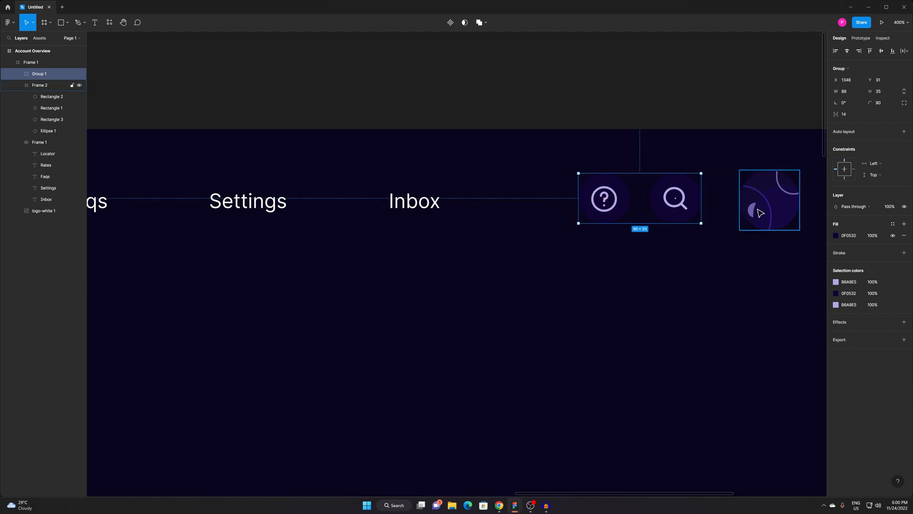
Group the question mark and magnifying glass pair with the profile icon and apply auto layout to the result.
{"action": "left_click", "coordinate": [762, 216], "text": "shift"}
{"action": "key", "text": "ctrl+g"}
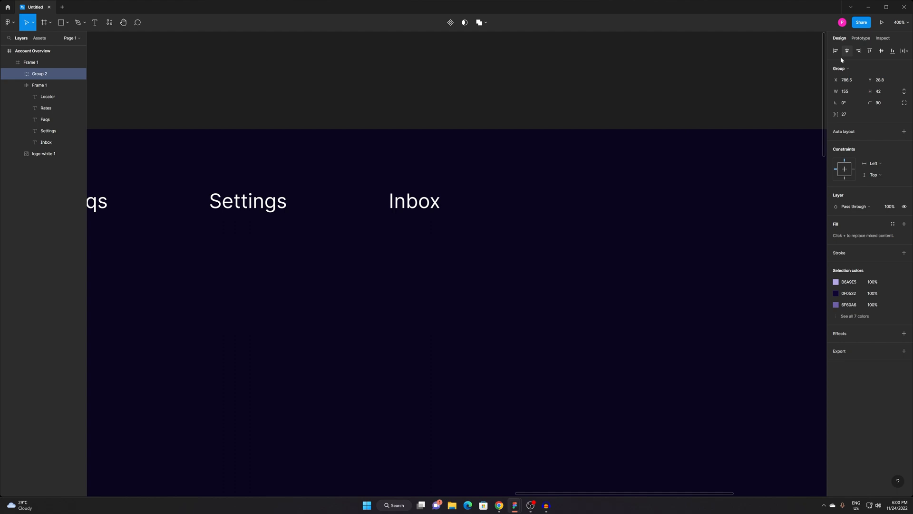
{"action": "left_click", "coordinate": [903, 132]}
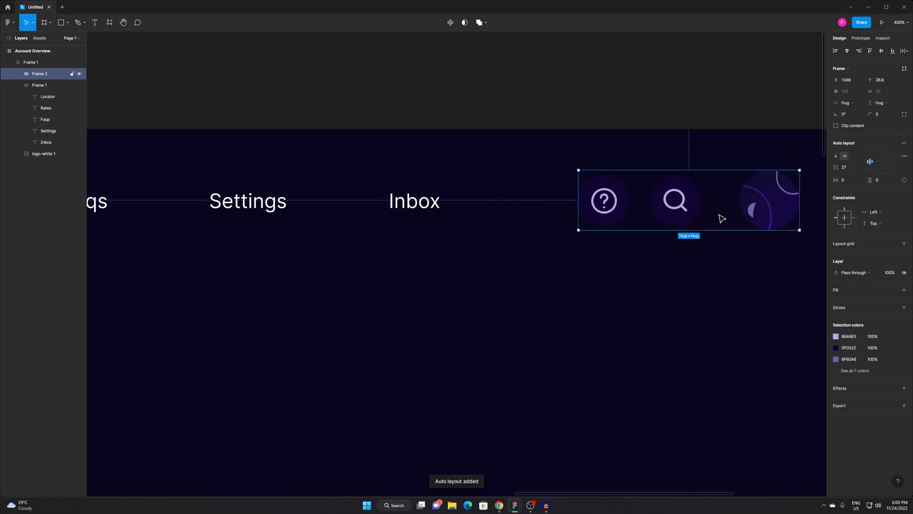
{"action": "left_click", "coordinate": [669, 296]}
Examine the header's overall layout, checking how the navigation links and icons look at smaller scale.
{"action": "left_click_drag", "start_coordinate": [673, 259], "coordinate": [506, 280]}
{"action": "left_click", "coordinate": [600, 222], "text": "alt"}
{"action": "left_click", "coordinate": [578, 229]}
{"action": "left_click", "coordinate": [537, 256], "text": "alt"}
{"action": "left_click", "coordinate": [538, 256], "text": "alt"}
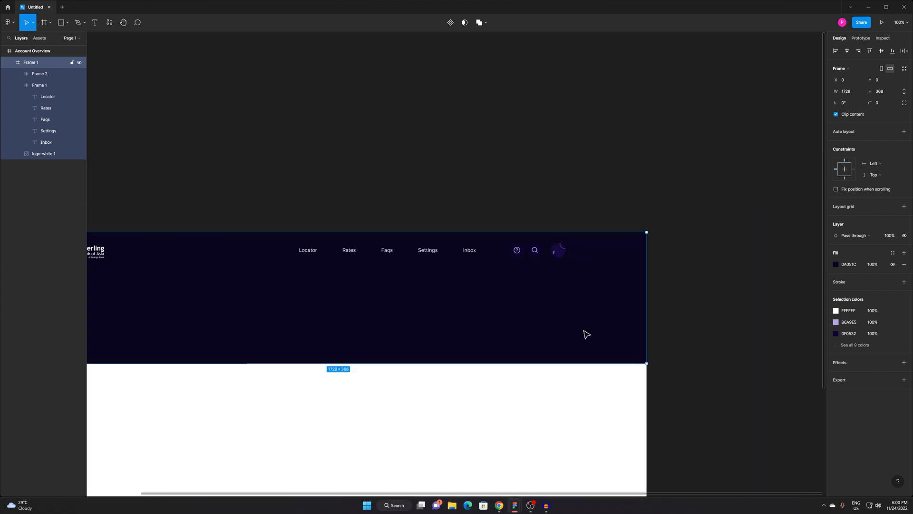
{"action": "left_click_drag", "start_coordinate": [584, 332], "coordinate": [711, 273]}
{"action": "left_click_drag", "start_coordinate": [613, 235], "coordinate": [598, 209]}
{"action": "left_click", "coordinate": [642, 155]}
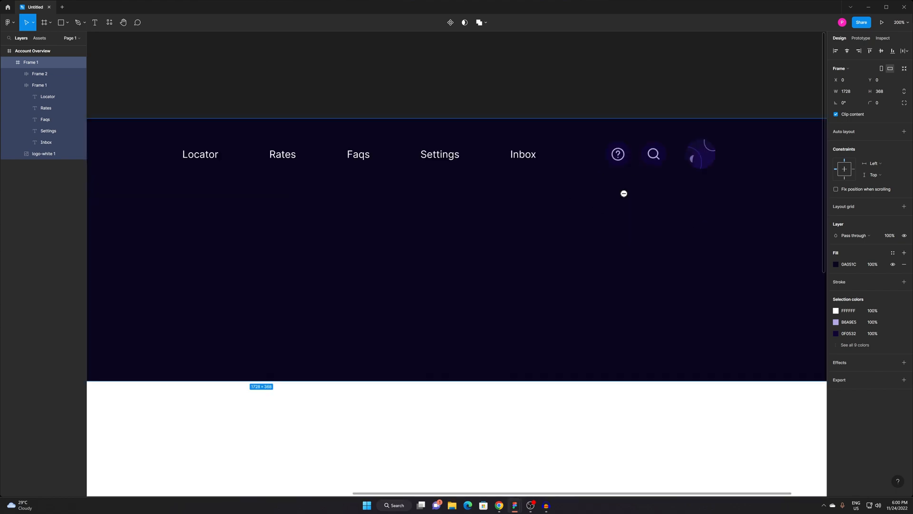
{"action": "left_click", "coordinate": [623, 193], "text": "alt"}
Change the magnifying glass circle's fill to the more muted dark purple 160E32.
{"action": "left_click", "coordinate": [653, 164]}
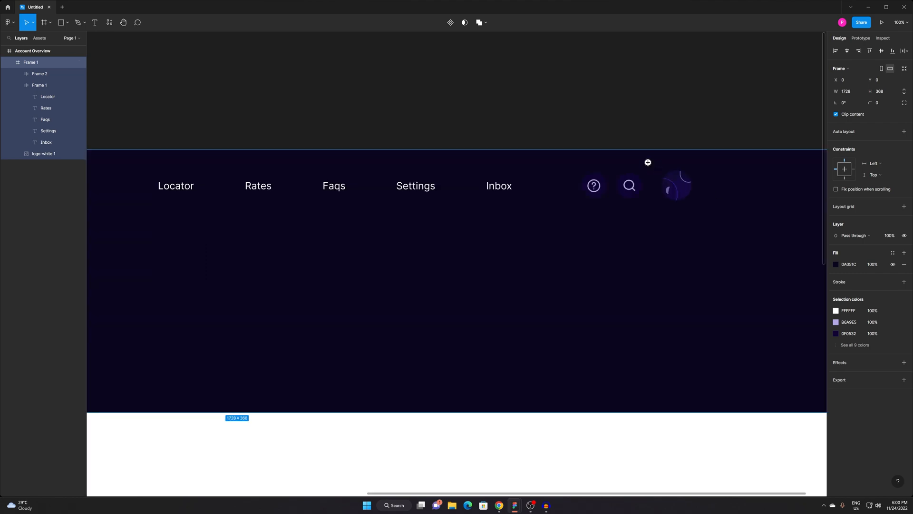
{"action": "left_click", "coordinate": [632, 177]}
{"action": "left_click", "coordinate": [656, 181]}
{"action": "left_click", "coordinate": [657, 180]}
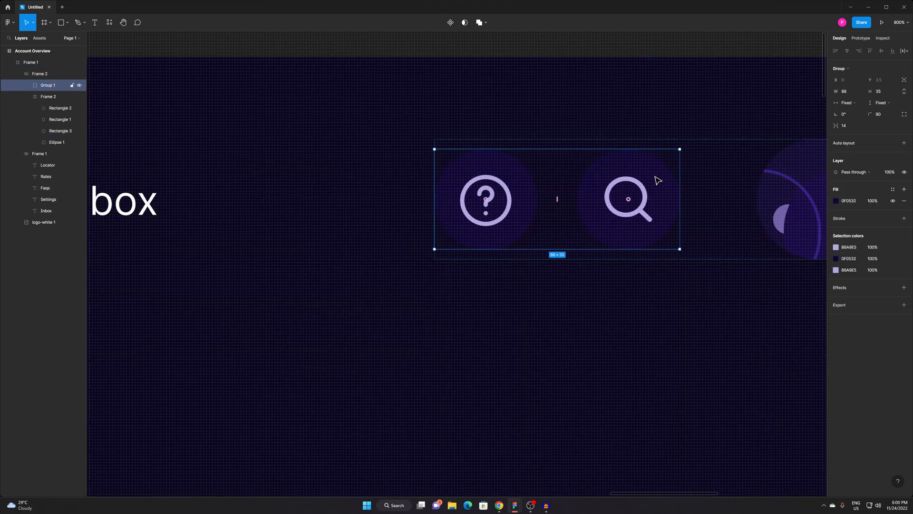
{"action": "double_click", "coordinate": [657, 179]}
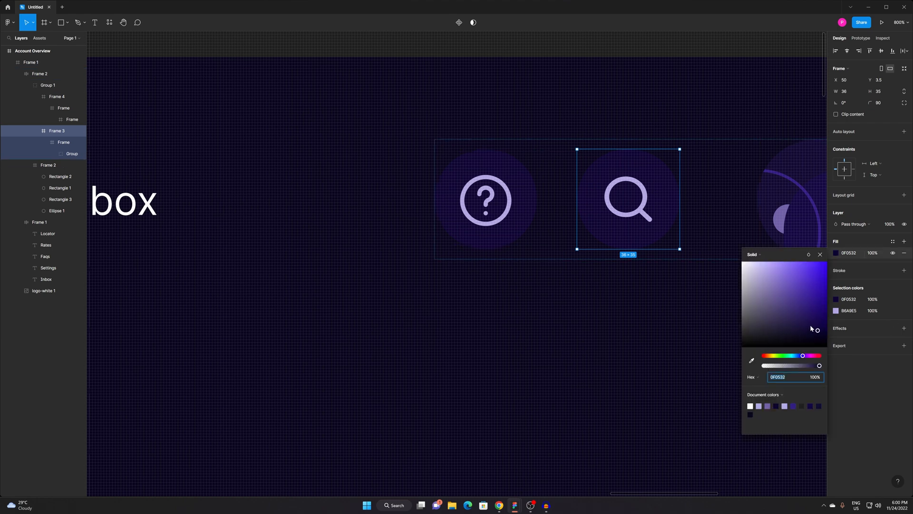
{"action": "left_click_drag", "start_coordinate": [811, 327], "coordinate": [768, 342]}
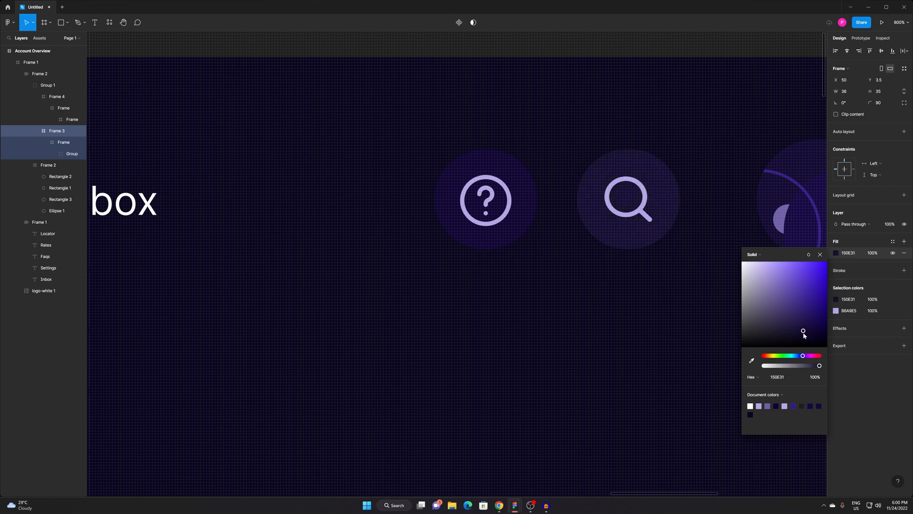
Match the question mark circle's fill to 160E32 by sampling the colour of the magnifying glass circle.
{"action": "left_click", "coordinate": [532, 200]}
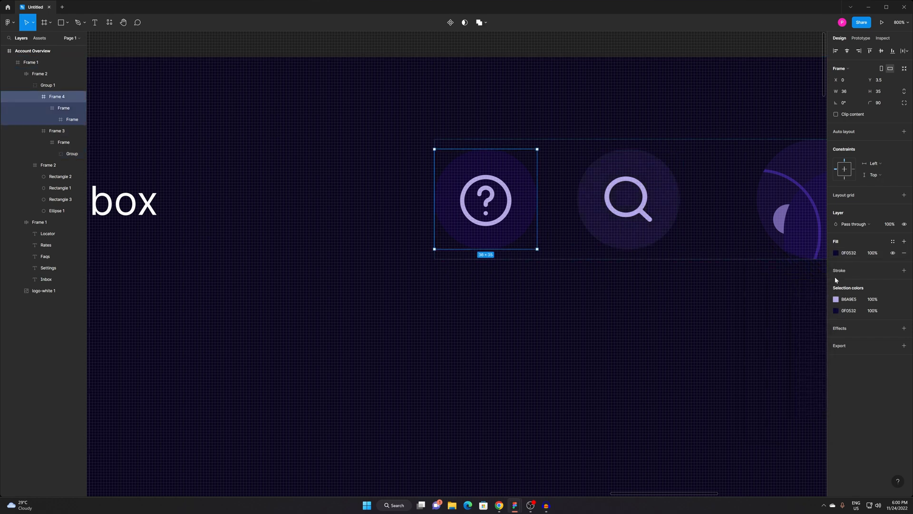
{"action": "left_click", "coordinate": [836, 252]}
{"action": "left_click", "coordinate": [752, 360]}
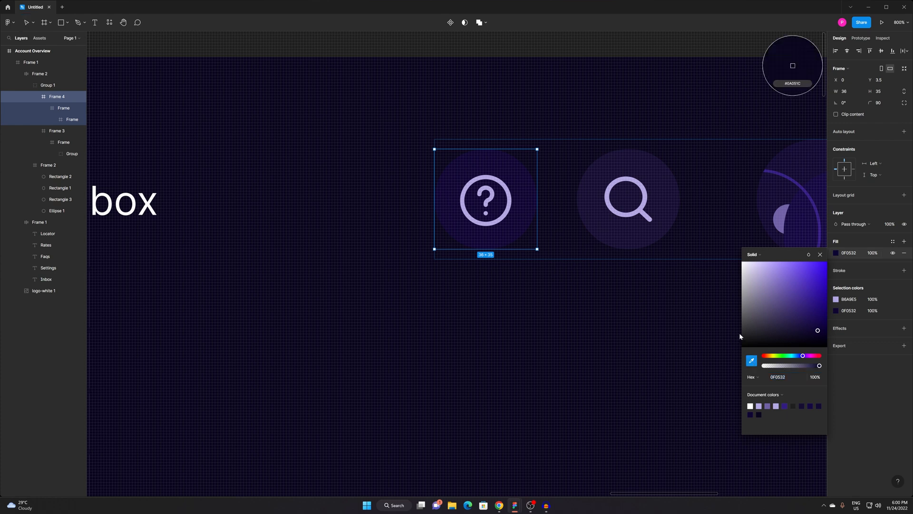
{"action": "left_click", "coordinate": [664, 182]}
{"action": "left_click", "coordinate": [637, 383]}
{"action": "scroll", "coordinate": [590, 324], "scroll_direction": "down", "scroll_amount": 5}
{"action": "left_click_drag", "start_coordinate": [601, 275], "coordinate": [626, 225]}
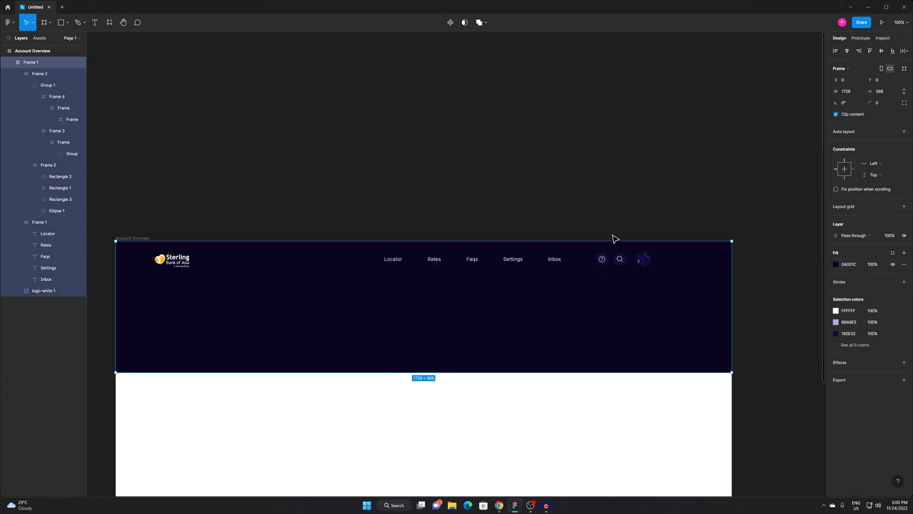
Change the question mark icon's colour to white, FFFFFF.
{"action": "scroll", "coordinate": [599, 244], "scroll_direction": "up", "scroll_amount": 2}
{"action": "left_click_drag", "start_coordinate": [581, 284], "coordinate": [663, 240]}
{"action": "scroll", "coordinate": [696, 234], "scroll_direction": "up", "scroll_amount": 2}
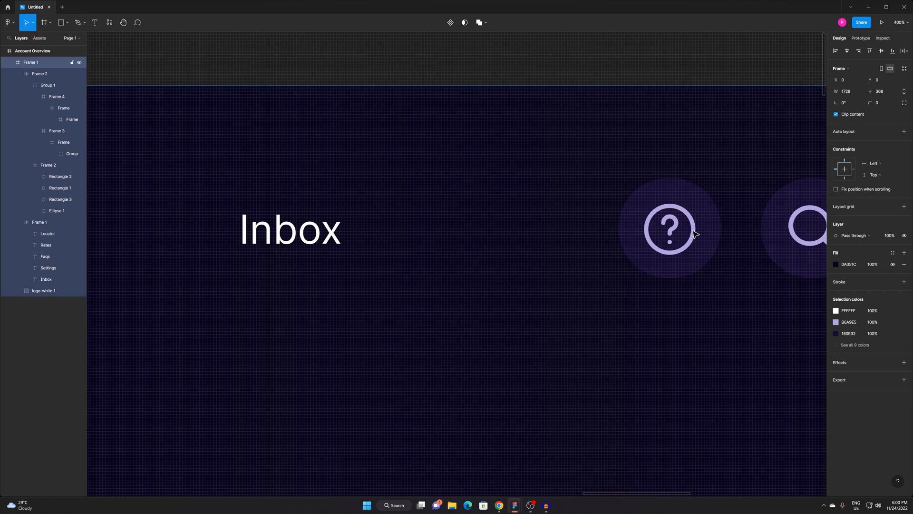
{"action": "double_click", "coordinate": [688, 222]}
{"action": "double_click", "coordinate": [689, 224]}
{"action": "double_click", "coordinate": [689, 224]}
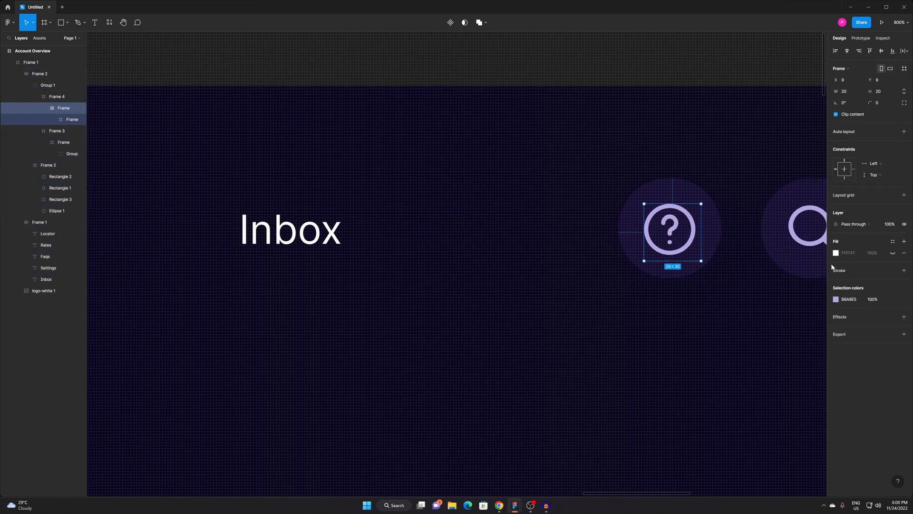
{"action": "left_click", "coordinate": [835, 299]}
{"action": "left_click_drag", "start_coordinate": [763, 321], "coordinate": [724, 296]}
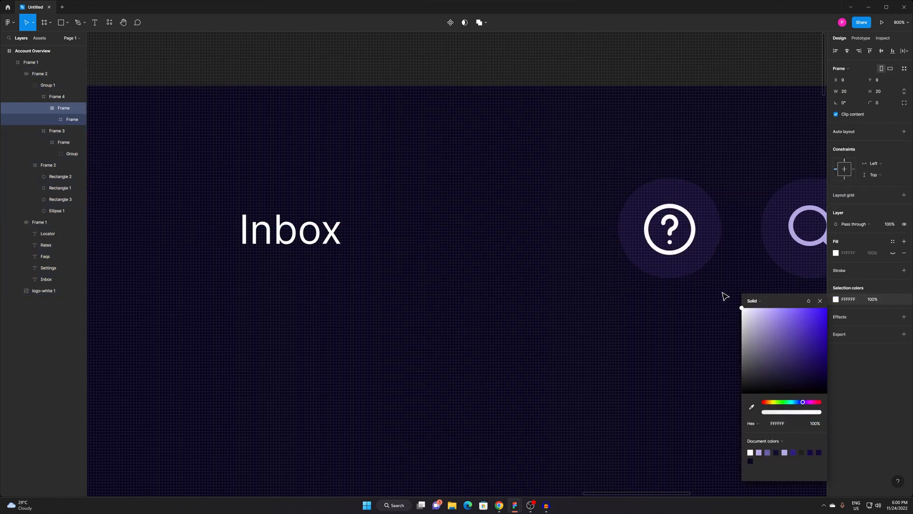
Recolour the magnifying glass icon to white, matching the question mark icon.
{"action": "left_click", "coordinate": [789, 244]}
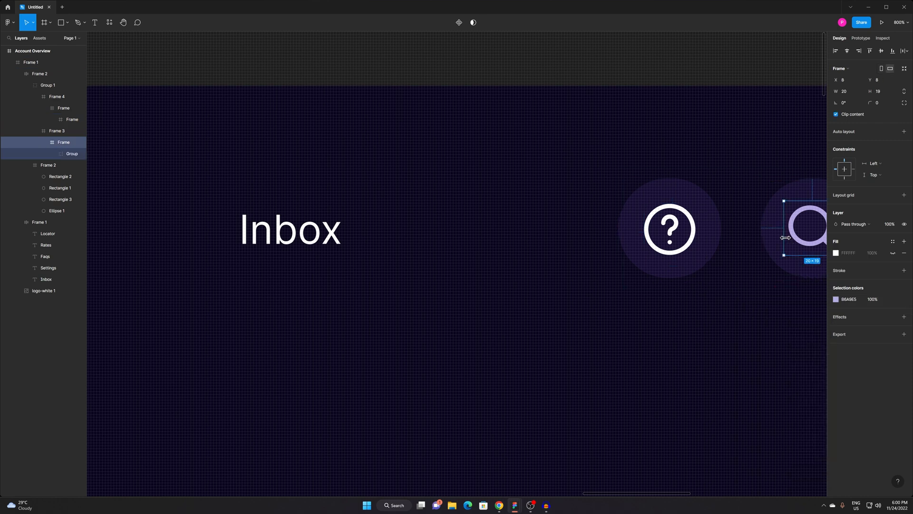
{"action": "left_click", "coordinate": [835, 298]}
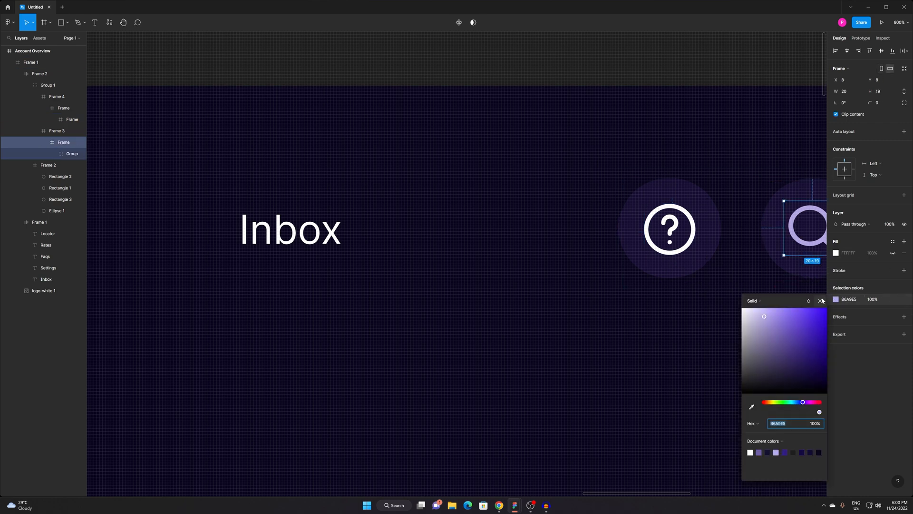
{"action": "left_click_drag", "start_coordinate": [725, 339], "coordinate": [694, 268]}
{"action": "left_click_drag", "start_coordinate": [733, 184], "coordinate": [655, 306]}
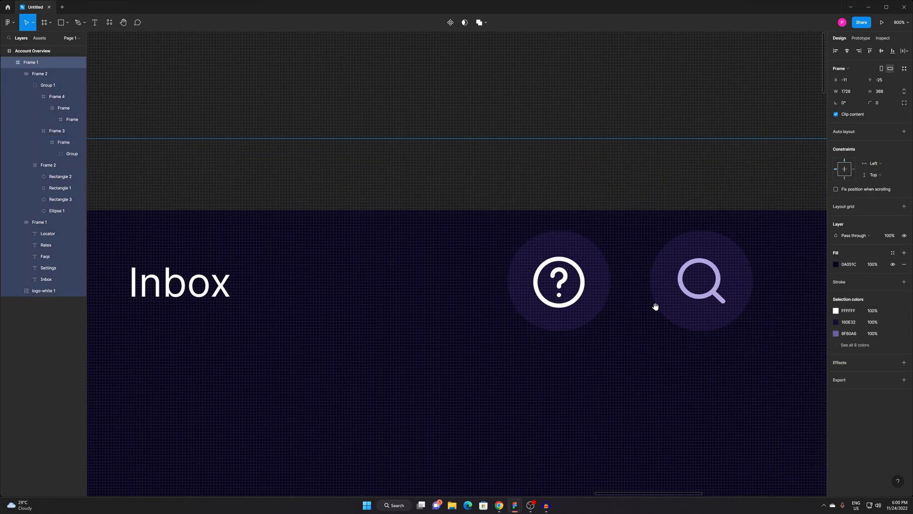
{"action": "left_click", "coordinate": [715, 288]}
{"action": "left_click", "coordinate": [722, 283]}
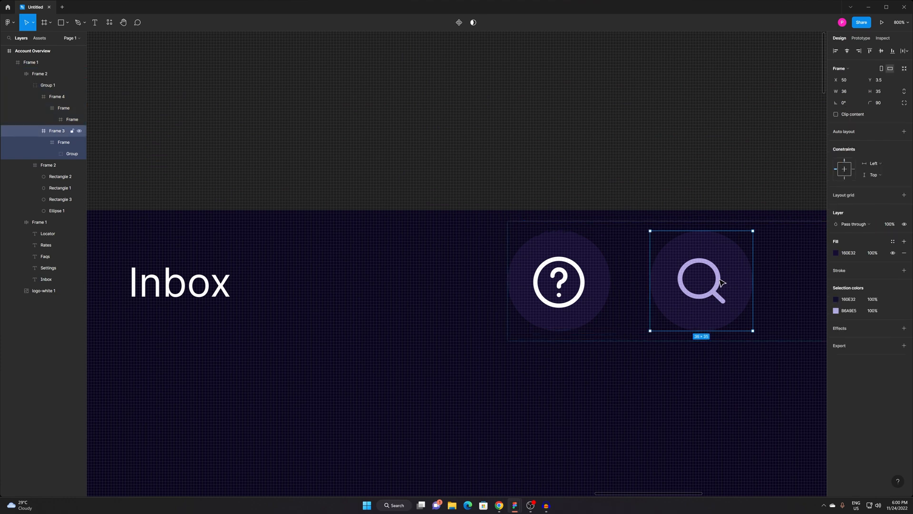
{"action": "left_click", "coordinate": [836, 253]}
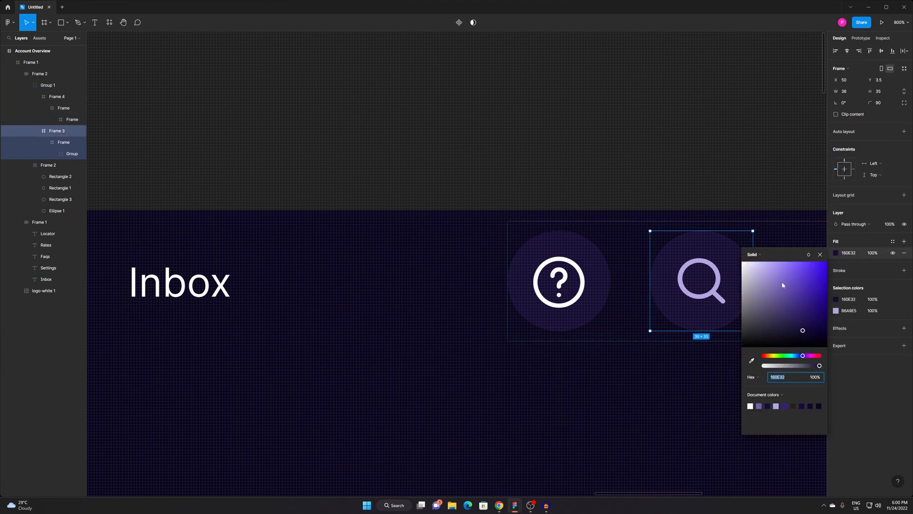
{"action": "left_click", "coordinate": [842, 299]}
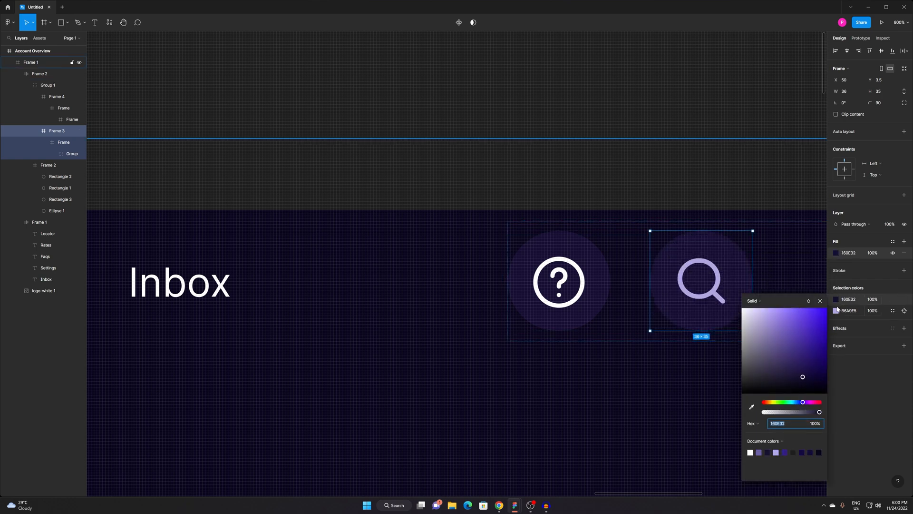
{"action": "left_click", "coordinate": [835, 310]}
{"action": "left_click_drag", "start_coordinate": [772, 350], "coordinate": [742, 317]}
{"action": "left_click", "coordinate": [752, 140]}
Examine the header at different scales, checking how the white icons look beside the logo and navigation links.
{"action": "scroll", "coordinate": [638, 174], "scroll_direction": "down", "scroll_amount": 3}
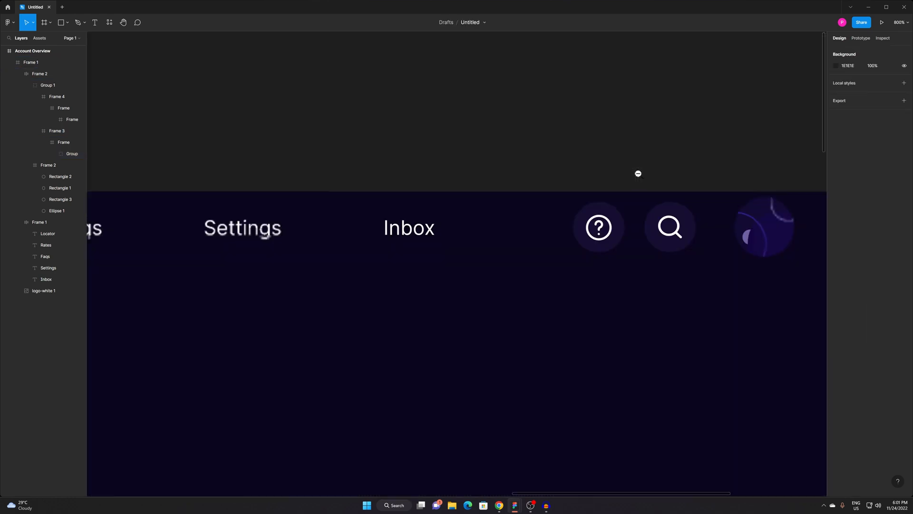
{"action": "scroll", "coordinate": [638, 174], "scroll_direction": "down", "scroll_amount": 5}
{"action": "left_click", "coordinate": [704, 210]}
{"action": "left_click", "coordinate": [720, 109]}
{"action": "mouse_move", "coordinate": [686, 218]}
{"action": "left_mouse_down"}
{"action": "mouse_move", "coordinate": [697, 235]}
{"action": "mouse_move", "coordinate": [688, 223]}
{"action": "left_mouse_up"}
{"action": "key", "text": "Escape"}
{"action": "left_click", "coordinate": [707, 235]}
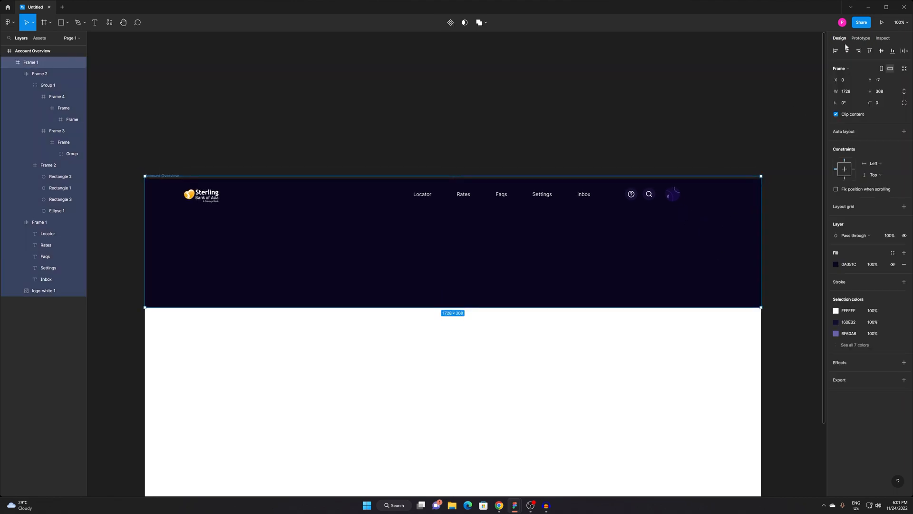
{"action": "left_click", "coordinate": [630, 70]}
{"action": "left_click_drag", "start_coordinate": [538, 132], "coordinate": [570, 102]}
{"action": "scroll", "coordinate": [594, 201], "scroll_direction": "down", "scroll_amount": 2}
{"action": "scroll", "coordinate": [581, 193], "scroll_direction": "up", "scroll_amount": 4}
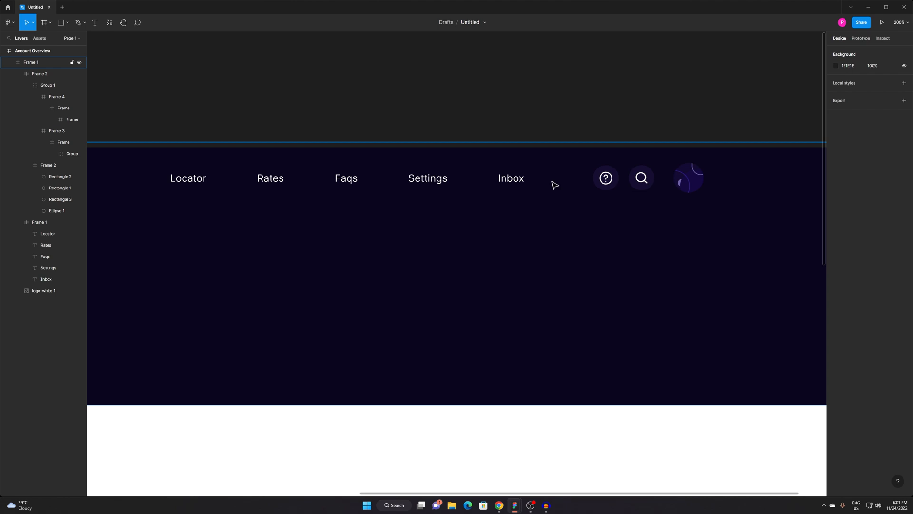
Delete the Faqs link from the header's navigation row.
{"action": "left_click", "coordinate": [349, 181]}
{"action": "left_click", "coordinate": [349, 181]}
{"action": "key", "text": "Delete"}
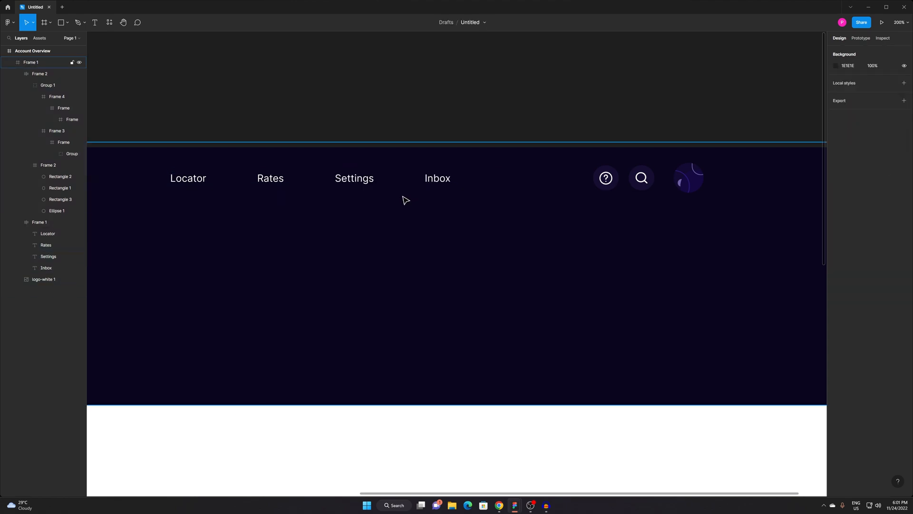
{"action": "left_click", "coordinate": [428, 180]}
{"action": "left_click", "coordinate": [434, 180]}
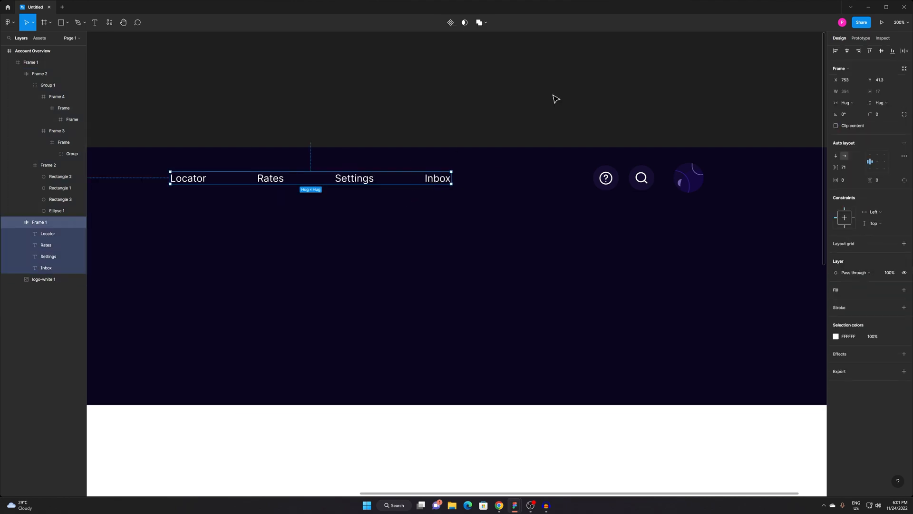
{"action": "left_click", "coordinate": [519, 107]}
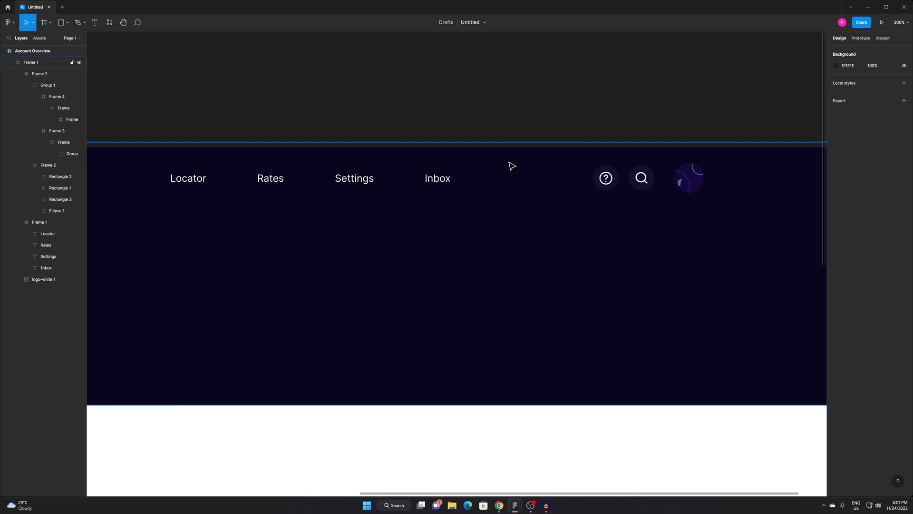
{"action": "left_click_drag", "start_coordinate": [616, 179], "coordinate": [660, 191]}
{"action": "left_click", "coordinate": [481, 191]}
{"action": "left_click", "coordinate": [481, 191]}
{"action": "left_click", "coordinate": [695, 113]}
{"action": "left_click_drag", "start_coordinate": [638, 108], "coordinate": [662, 122]}
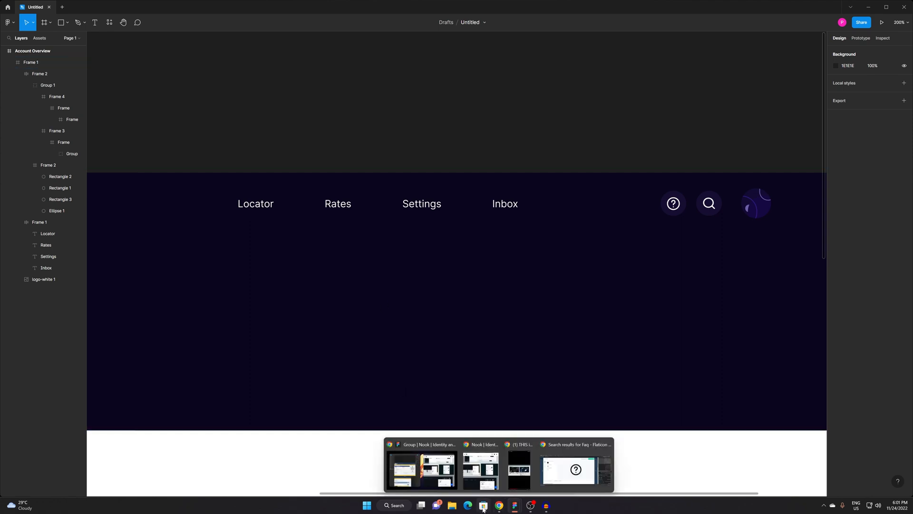
Switch to Flaticon in Chrome, search for "message" icons and look through the results.
{"action": "mouse_move", "coordinate": [499, 503]}
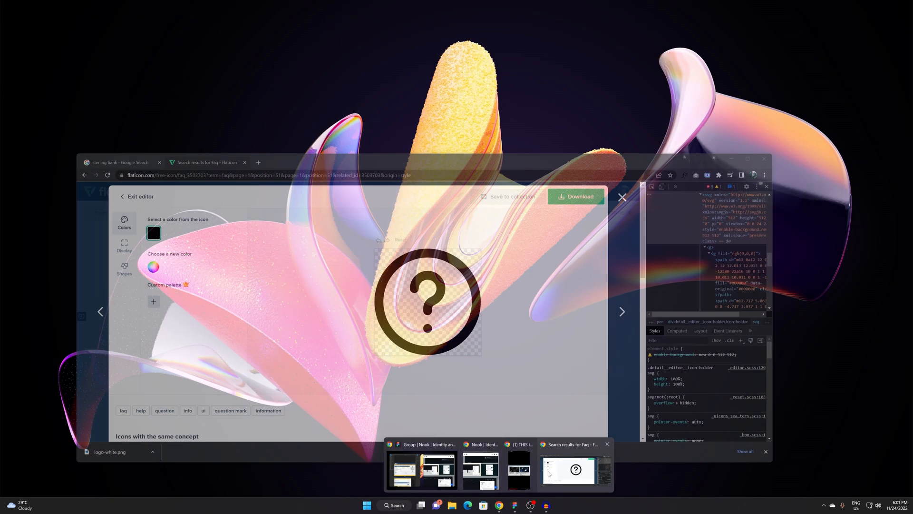
{"action": "left_click", "coordinate": [576, 470]}
{"action": "key", "text": "Escape"}
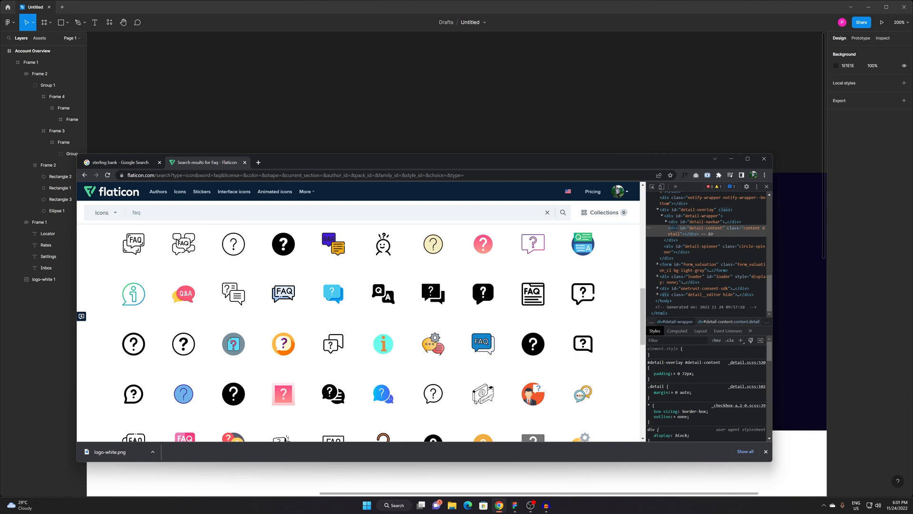
{"action": "type", "text": "message"}
{"action": "key", "text": "Return"}
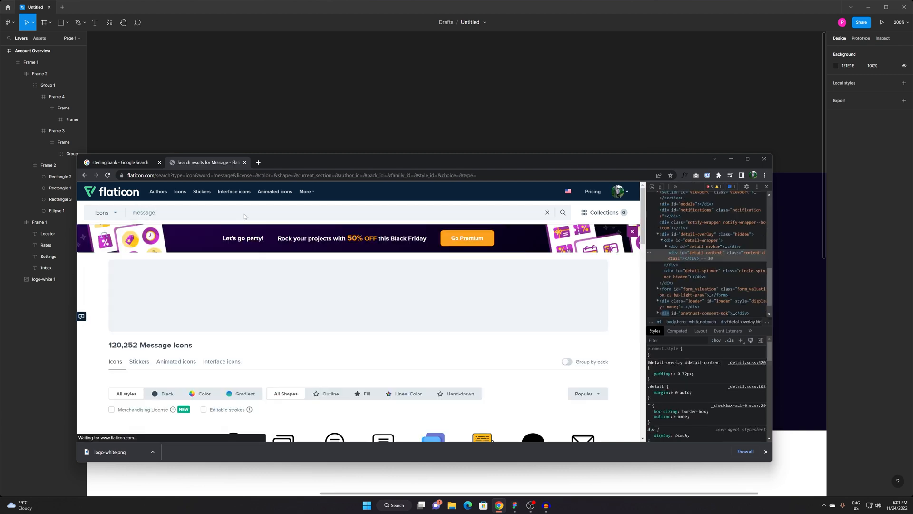
{"action": "left_click", "coordinate": [244, 213]}
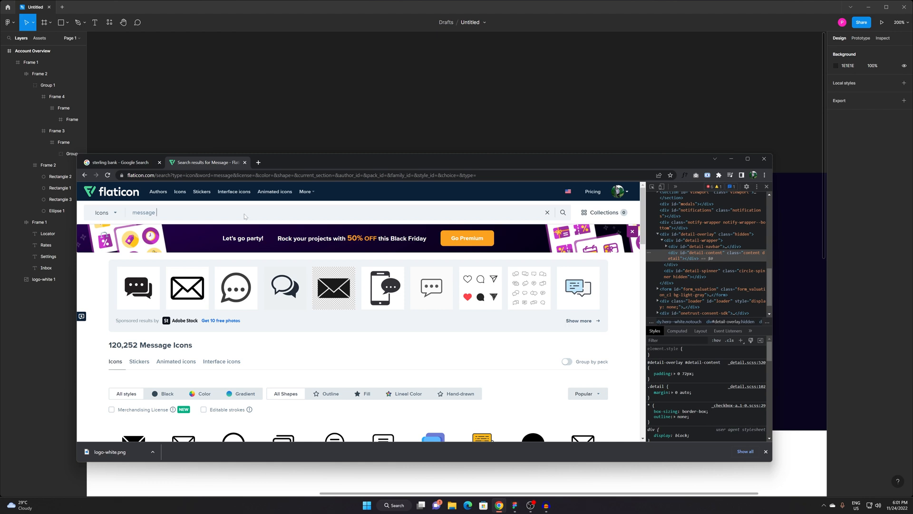
{"action": "key", "text": "ctrl+a"}
{"action": "key", "text": "BackSpace"}
{"action": "scroll", "coordinate": [244, 213], "scroll_direction": "down", "scroll_amount": 4}
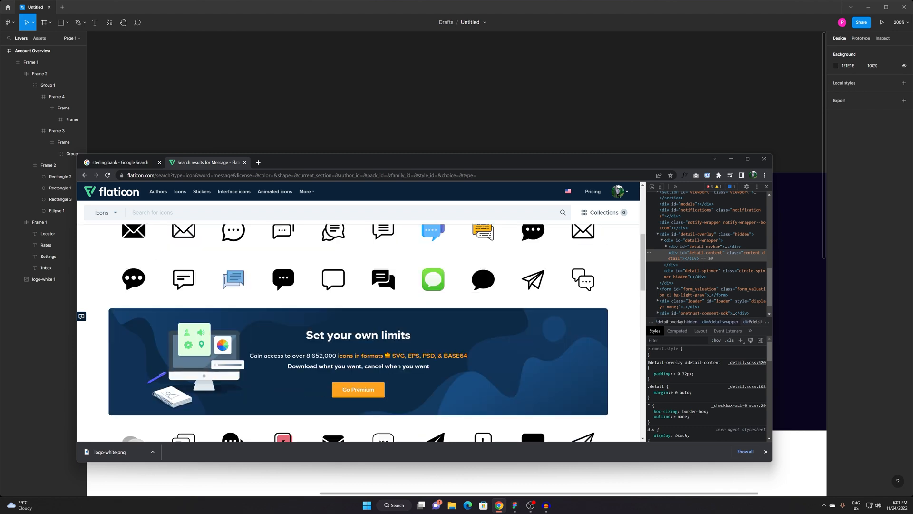
{"action": "scroll", "coordinate": [336, 313], "scroll_direction": "up", "scroll_amount": 2}
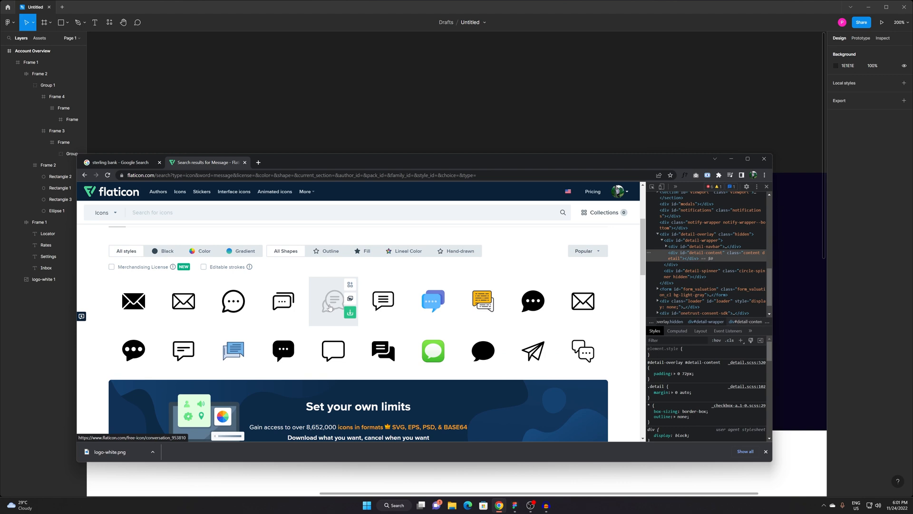
Open the outlined envelope icon in Flaticon's editor and copy its svg element from the page code.
{"action": "left_click", "coordinate": [181, 304]}
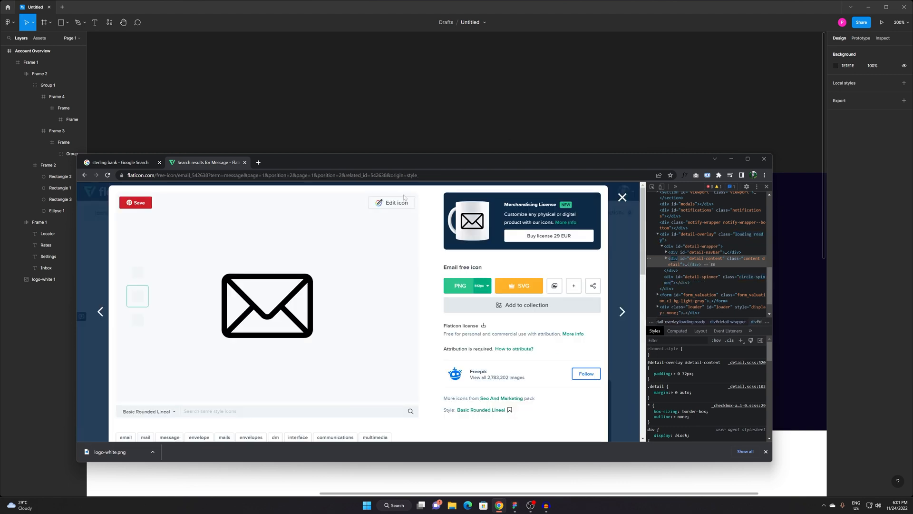
{"action": "left_click", "coordinate": [391, 202]}
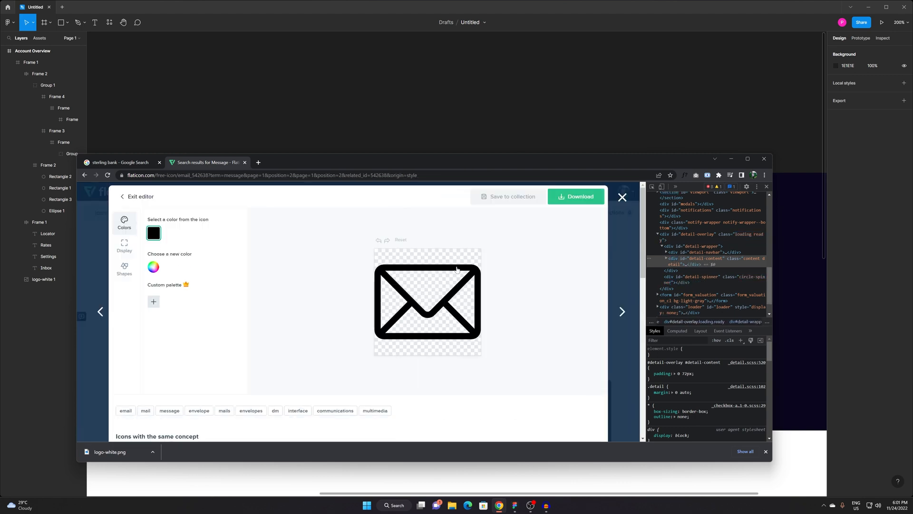
{"action": "right_click", "coordinate": [457, 268]}
{"action": "left_click", "coordinate": [480, 405]}
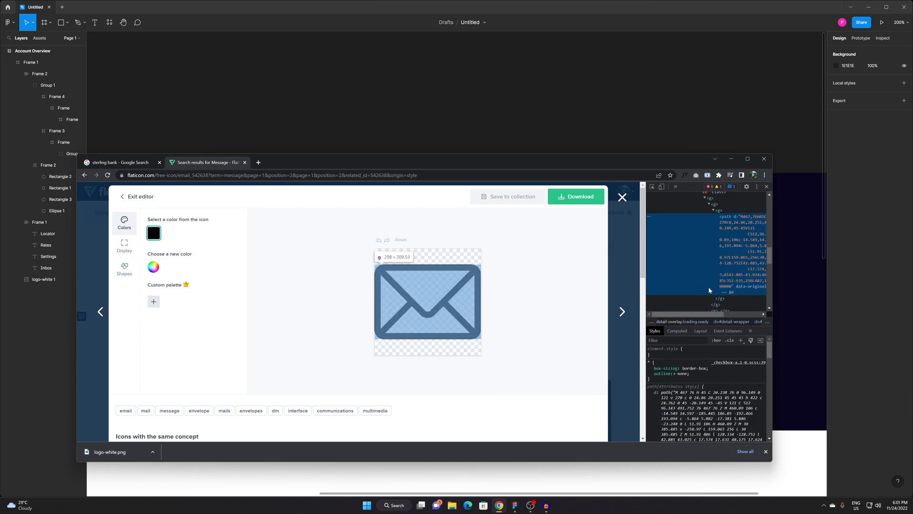
{"action": "scroll", "coordinate": [693, 269], "scroll_direction": "up", "scroll_amount": 2}
{"action": "left_click", "coordinate": [724, 243]}
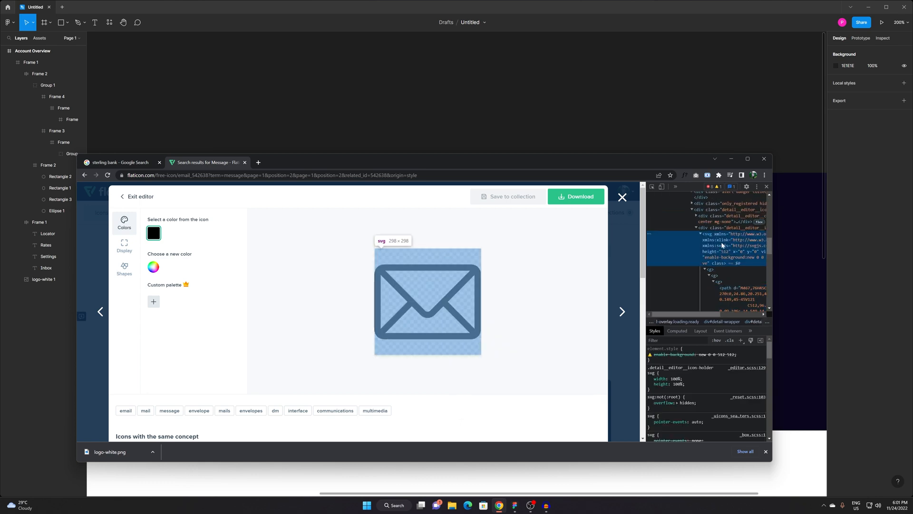
Switch to Figma, paste the envelope icon into the header frame and scale it down to about 51 × 51.
{"action": "left_click", "coordinate": [697, 88]}
{"action": "left_click_drag", "start_coordinate": [679, 292], "coordinate": [552, 316]}
{"action": "key", "text": "ctrl+v"}
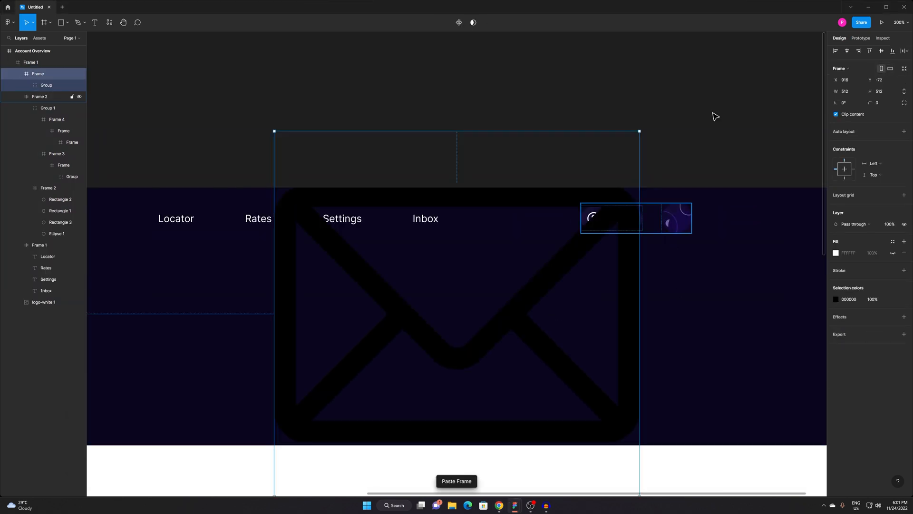
{"action": "left_click_drag", "start_coordinate": [637, 129], "coordinate": [470, 296]}
{"action": "left_click", "coordinate": [585, 279]}
{"action": "scroll", "coordinate": [609, 233], "scroll_direction": "up", "scroll_amount": 3}
{"action": "left_click", "coordinate": [594, 212]}
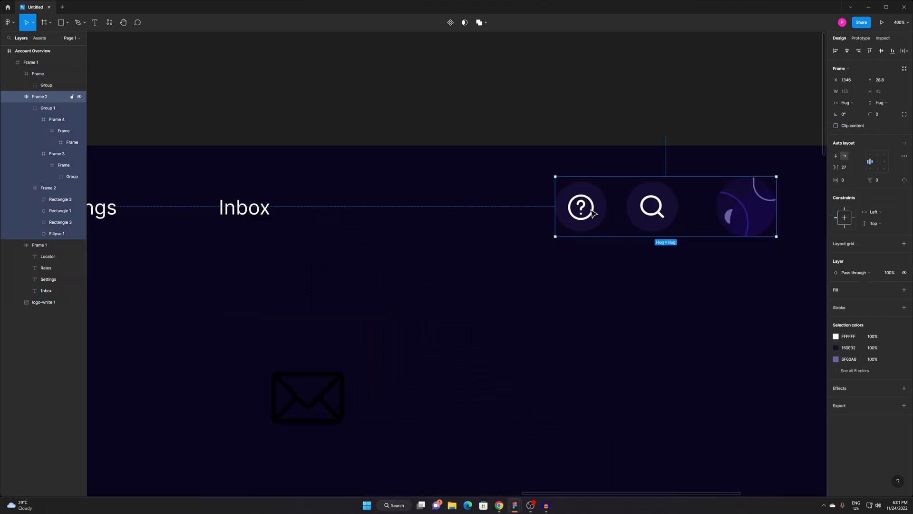
{"action": "left_click", "coordinate": [593, 213]}
{"action": "left_click", "coordinate": [593, 213]}
{"action": "key", "text": "ctrl+d"}
{"action": "key", "text": "ctrl+z"}
{"action": "key", "text": "ctrl+z"}
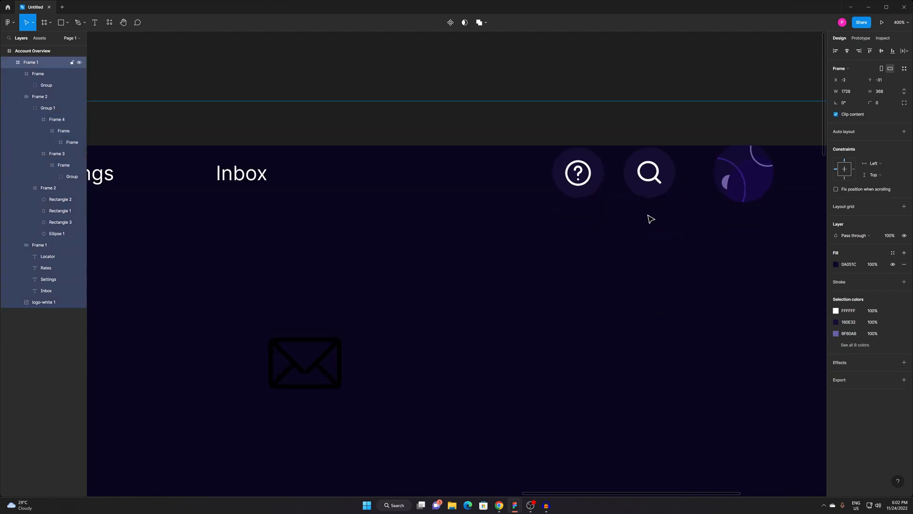
{"action": "key", "text": "ctrl+shift+z"}
{"action": "left_click", "coordinate": [632, 79]}
Apply auto layout to the question mark and magnifying glass group and duplicate the question mark circle within it.
{"action": "double_click", "coordinate": [629, 202]}
{"action": "double_click", "coordinate": [629, 201]}
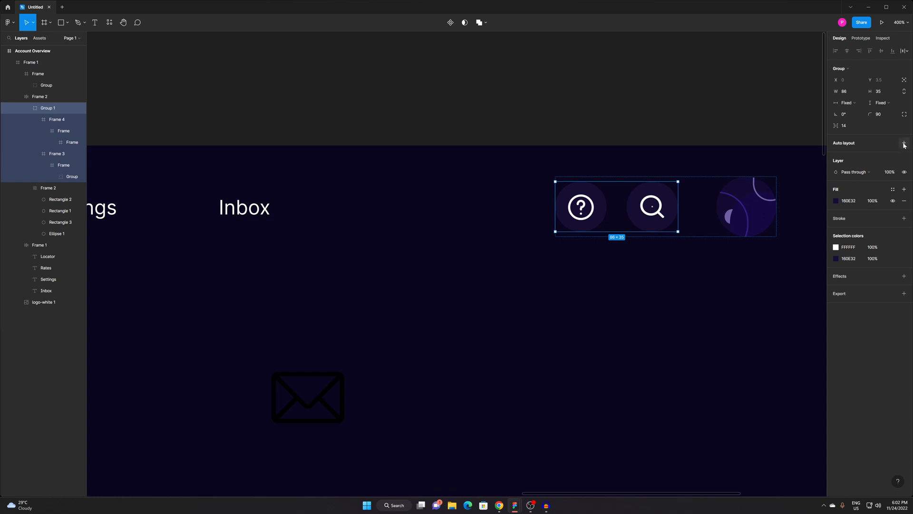
{"action": "left_click", "coordinate": [904, 145]}
{"action": "left_click", "coordinate": [599, 195]}
{"action": "key", "text": "ctrl+d"}
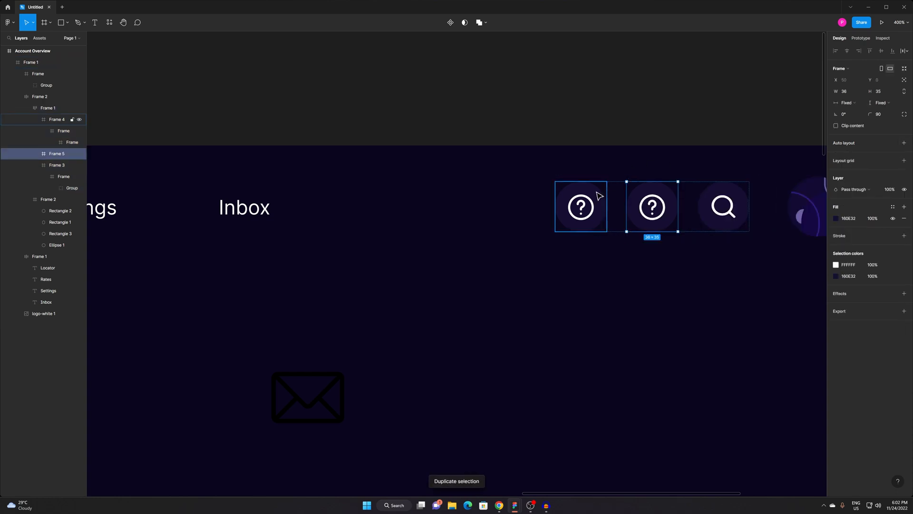
Cut the envelope icon from the empty area of the header frame.
{"action": "left_click", "coordinate": [357, 327]}
{"action": "left_click", "coordinate": [322, 385]}
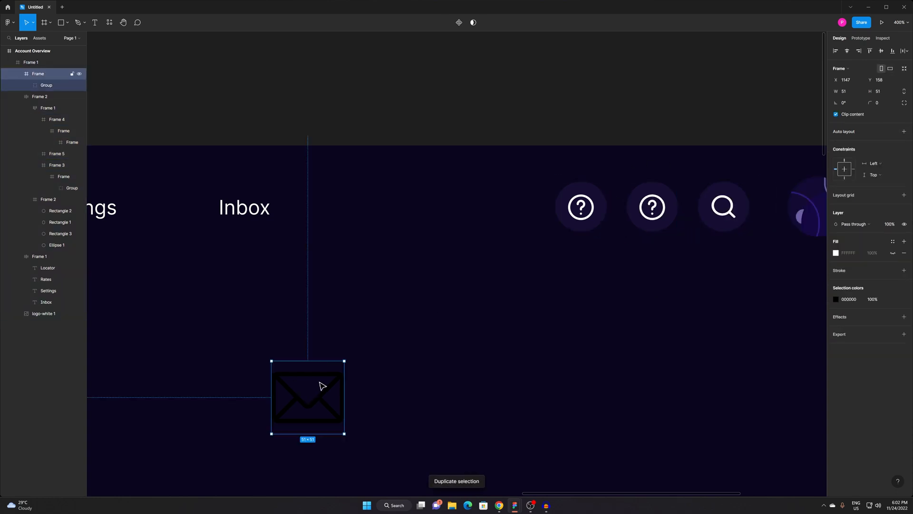
{"action": "mouse_move", "coordinate": [326, 383]}
{"action": "left_mouse_down"}
{"action": "mouse_move", "coordinate": [604, 291]}
{"action": "mouse_move", "coordinate": [629, 243]}
{"action": "mouse_move", "coordinate": [615, 260]}
{"action": "mouse_move", "coordinate": [591, 252]}
{"action": "left_mouse_up"}
{"action": "key", "text": "ctrl+x"}
{"action": "left_click", "coordinate": [591, 211]}
{"action": "double_click", "coordinate": [591, 212]}
{"action": "double_click", "coordinate": [593, 215]}
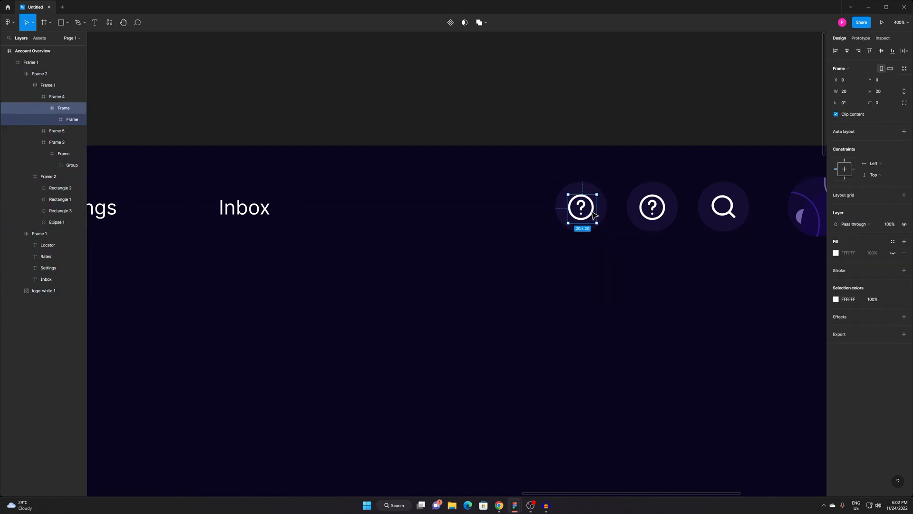
{"action": "key", "text": "ctrl+v"}
{"action": "scroll", "coordinate": [585, 202], "scroll_direction": "up", "scroll_amount": 6}
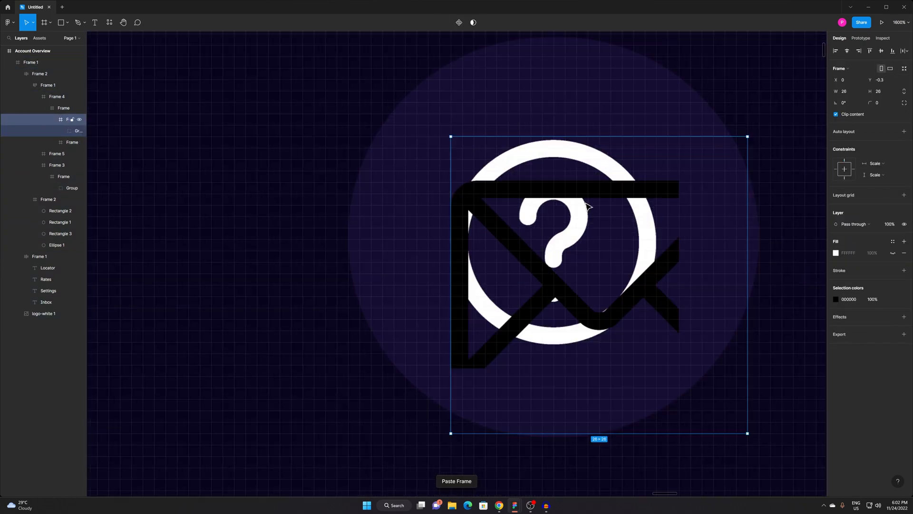
{"action": "key", "text": "ctrl+z"}
Paste the envelope icon directly into the first question mark circle's frame.
{"action": "left_click", "coordinate": [671, 184]}
{"action": "key", "text": "ctrl+v"}
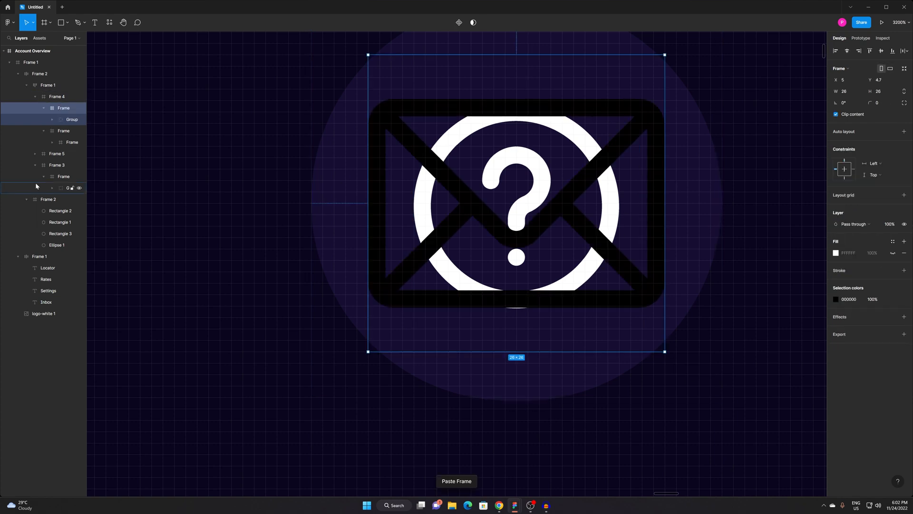
Delete the question mark behind the envelope icon and recolor the envelope to white (FFFFFF).
{"action": "left_click", "coordinate": [53, 134]}
{"action": "key", "text": "Delete"}
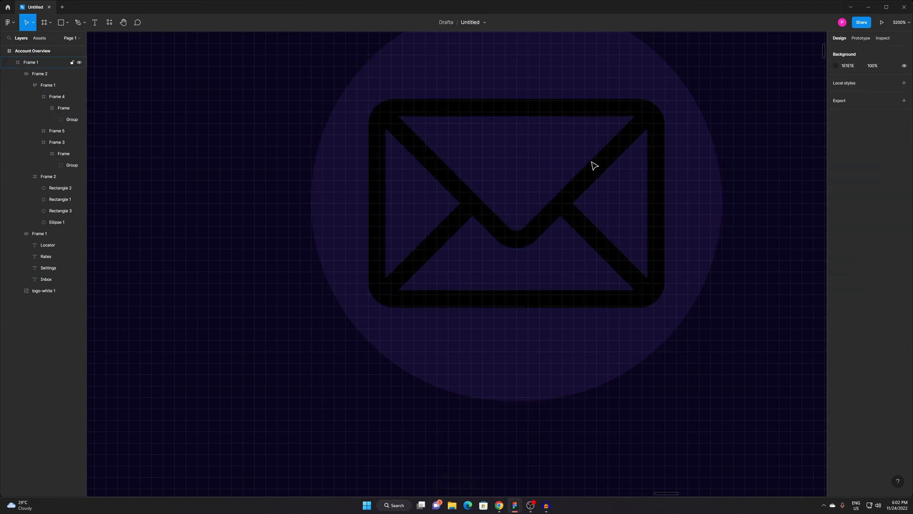
{"action": "left_click", "coordinate": [645, 114]}
{"action": "left_click", "coordinate": [645, 114]}
{"action": "left_click", "coordinate": [645, 115]}
{"action": "left_click", "coordinate": [644, 115]}
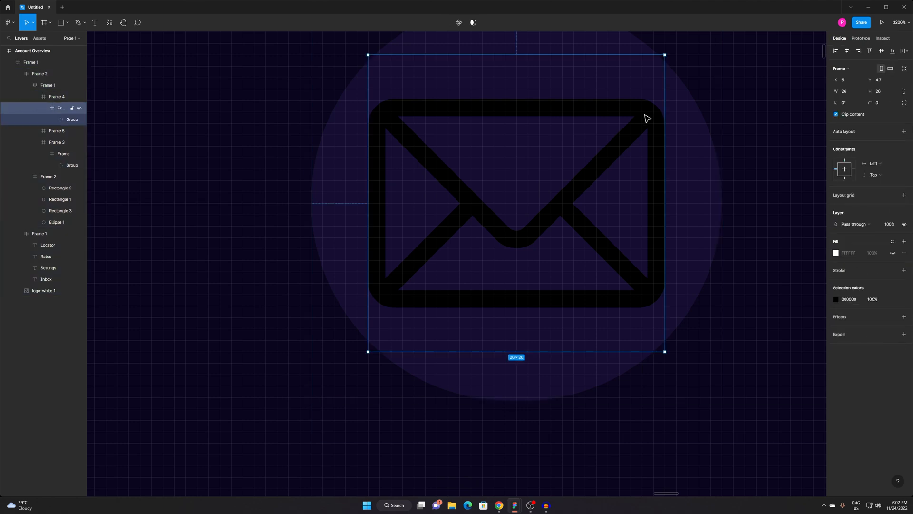
{"action": "left_click", "coordinate": [835, 298]}
{"action": "left_click_drag", "start_coordinate": [780, 350], "coordinate": [666, 230]}
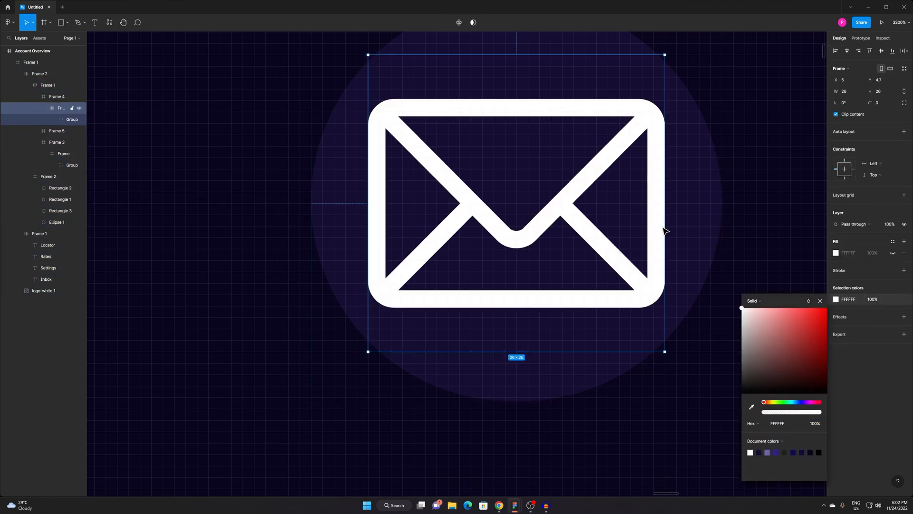
Scale the white envelope icon down proportionally around its centre within the first circle.
{"action": "left_click", "coordinate": [725, 149]}
{"action": "scroll", "coordinate": [722, 157], "scroll_direction": "down", "scroll_amount": 3}
{"action": "scroll", "coordinate": [722, 156], "scroll_direction": "down", "scroll_amount": 2}
{"action": "left_click", "coordinate": [671, 312]}
{"action": "left_click_drag", "start_coordinate": [689, 302], "coordinate": [461, 353]}
{"action": "scroll", "coordinate": [460, 228], "scroll_direction": "up", "scroll_amount": 4}
{"action": "scroll", "coordinate": [459, 227], "scroll_direction": "up", "scroll_amount": 3}
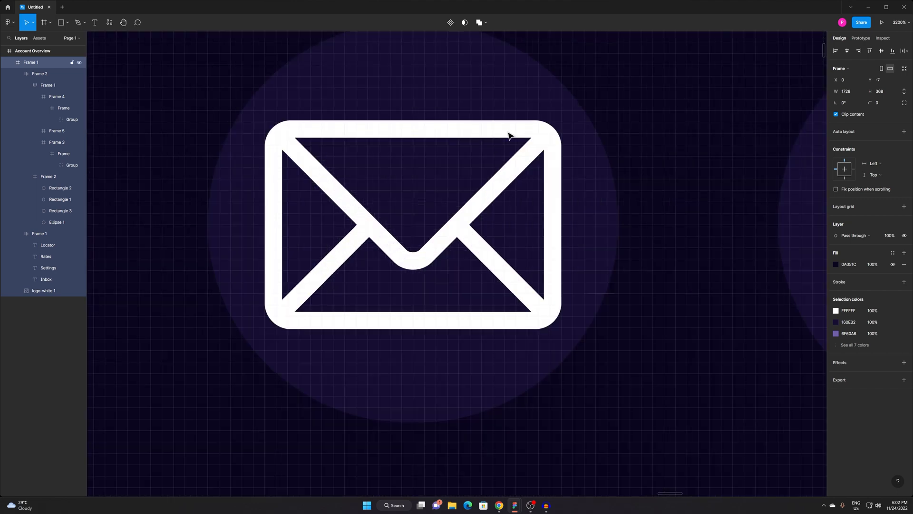
{"action": "left_click", "coordinate": [508, 138]}
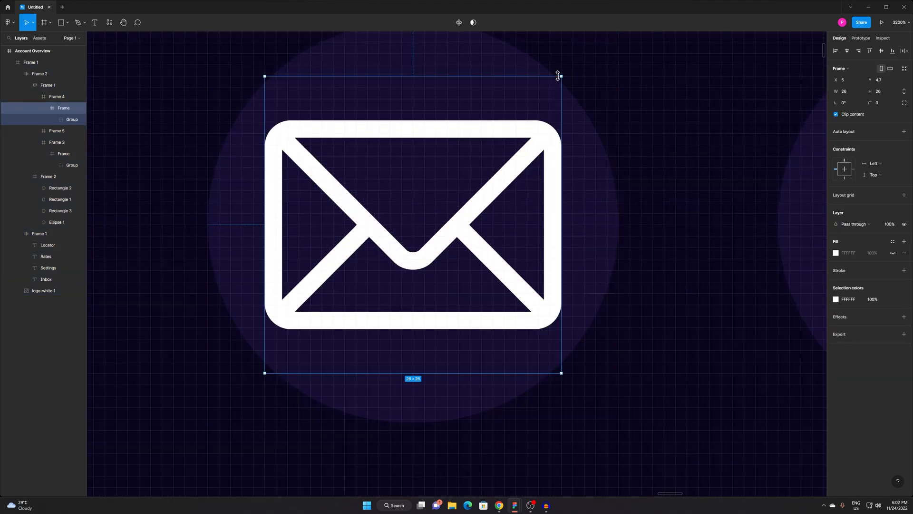
{"action": "left_click_drag", "start_coordinate": [560, 76], "coordinate": [529, 109]}
{"action": "left_click", "coordinate": [695, 142]}
{"action": "scroll", "coordinate": [618, 188], "scroll_direction": "down", "scroll_amount": 5}
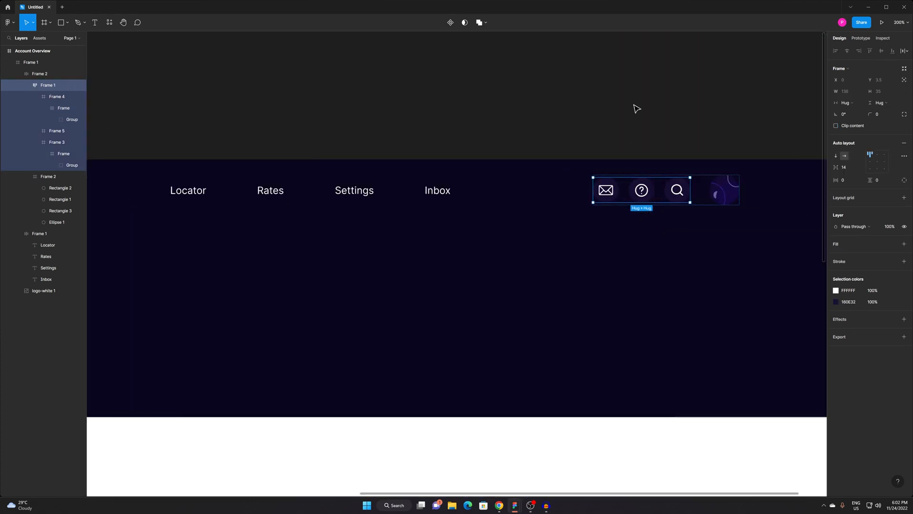
Inspect the header's three icon circles and the profile circle up close.
{"action": "left_click", "coordinate": [635, 100]}
{"action": "left_click_drag", "start_coordinate": [652, 235], "coordinate": [570, 230]}
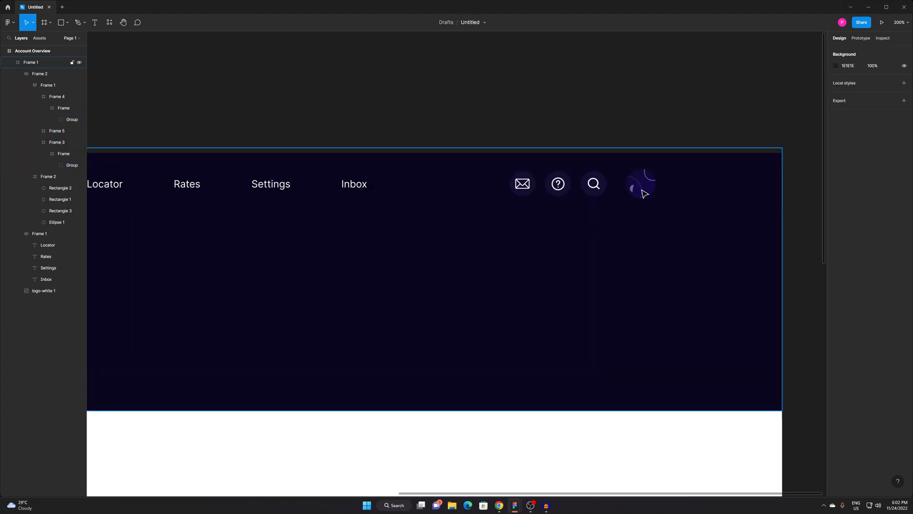
{"action": "scroll", "coordinate": [658, 175], "scroll_direction": "up", "scroll_amount": 4}
{"action": "double_click", "coordinate": [565, 188]}
{"action": "double_click", "coordinate": [578, 175]}
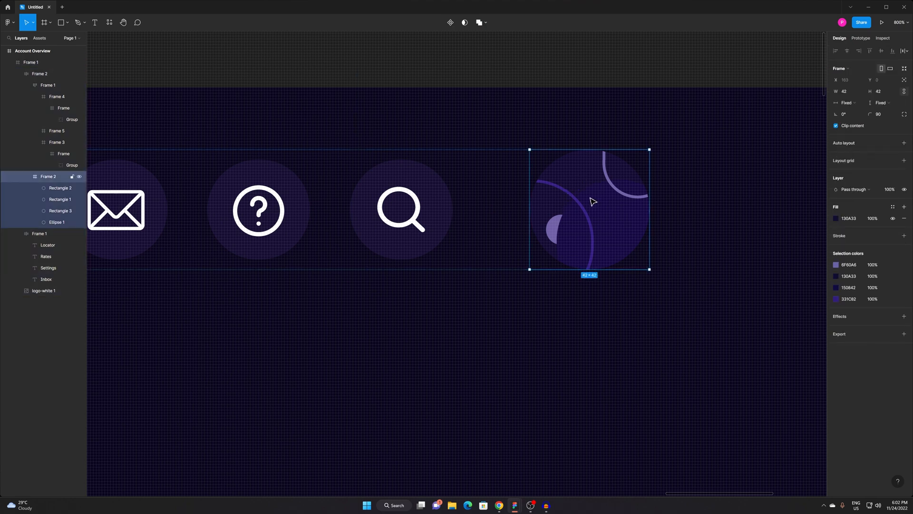
{"action": "scroll", "coordinate": [459, 51], "scroll_direction": "down", "scroll_amount": 4}
{"action": "left_click_drag", "start_coordinate": [493, 188], "coordinate": [705, 226]}
{"action": "scroll", "coordinate": [544, 199], "scroll_direction": "down", "scroll_amount": 2}
Delete the Inbox link and move the remaining Locator, Rates and Settings links beside the icons, to X 1018.
{"action": "left_click", "coordinate": [501, 176]}
{"action": "left_click", "coordinate": [502, 175]}
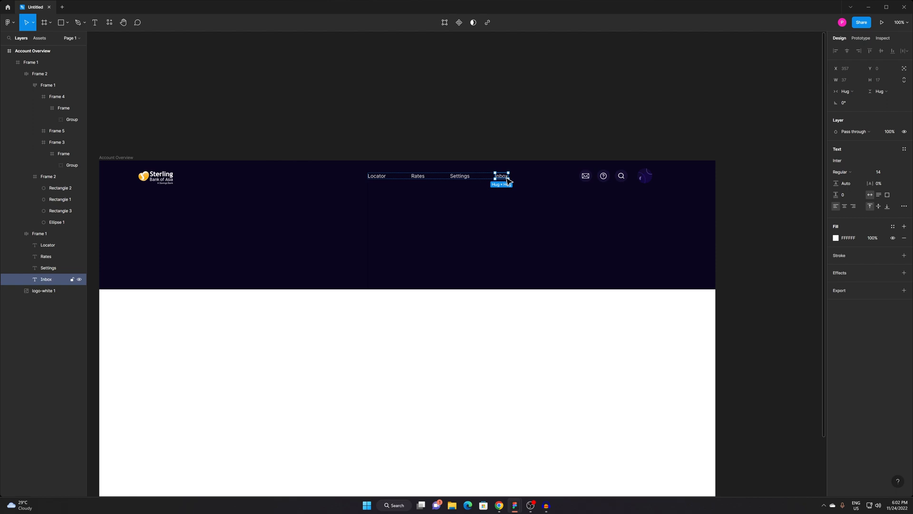
{"action": "scroll", "coordinate": [493, 181], "scroll_direction": "up", "scroll_amount": 2}
{"action": "key", "text": "Delete"}
{"action": "left_click_drag", "start_coordinate": [414, 175], "coordinate": [621, 183]}
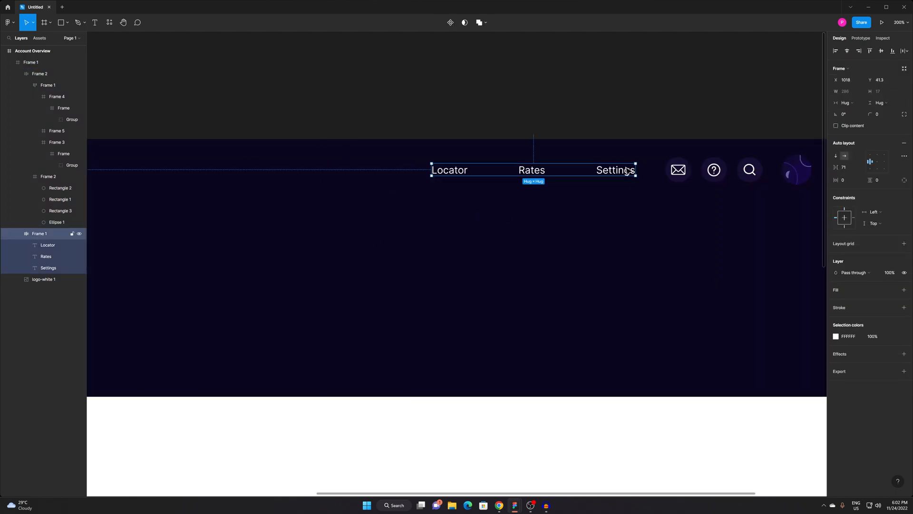
{"action": "left_click", "coordinate": [655, 107]}
Check how the shortened navigation links and the icons sit across the whole header.
{"action": "left_click_drag", "start_coordinate": [655, 208], "coordinate": [519, 184]}
{"action": "scroll", "coordinate": [520, 184], "scroll_direction": "down", "scroll_amount": 2}
{"action": "left_click_drag", "start_coordinate": [521, 287], "coordinate": [683, 263]}
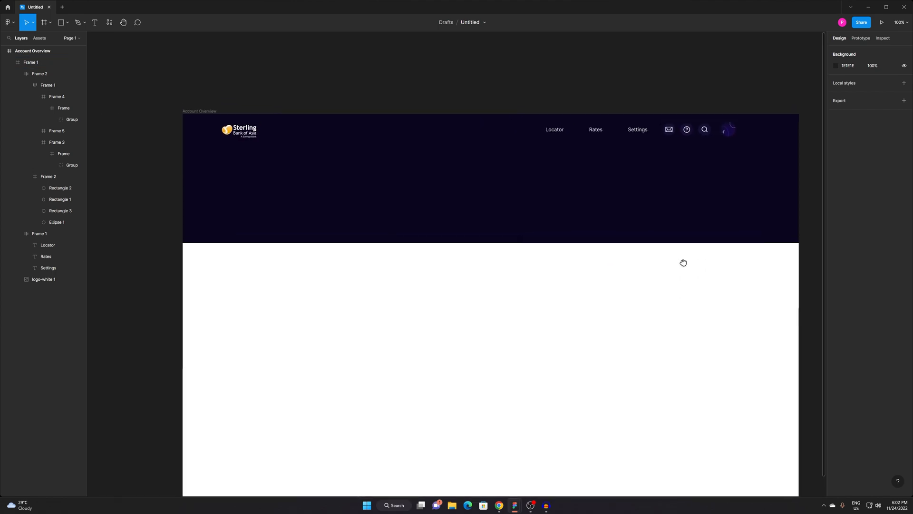
{"action": "scroll", "coordinate": [733, 140], "scroll_direction": "up", "scroll_amount": 2}
{"action": "left_click", "coordinate": [481, 254], "text": "alt"}
{"action": "left_click_drag", "start_coordinate": [457, 300], "coordinate": [512, 269]}
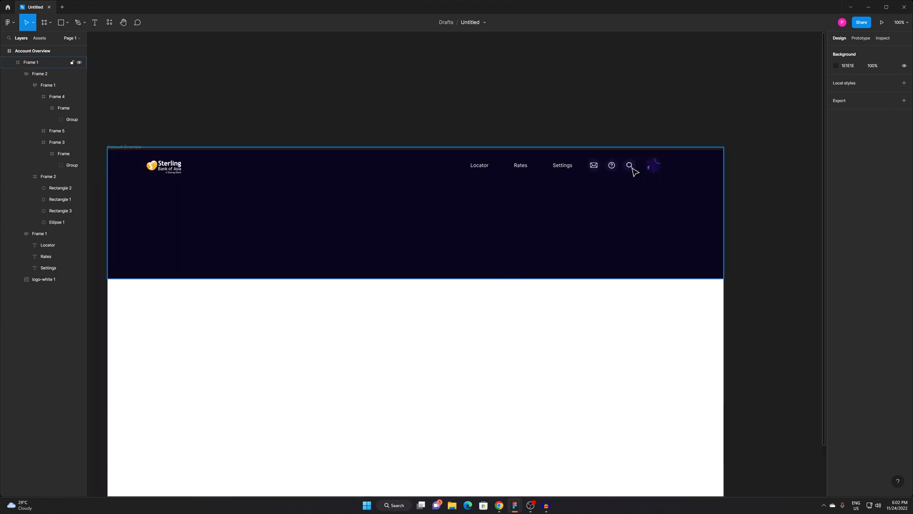
{"action": "scroll", "coordinate": [628, 181], "scroll_direction": "left", "scroll_amount": 3}
{"action": "scroll", "coordinate": [712, 160], "scroll_direction": "up", "scroll_amount": 2}
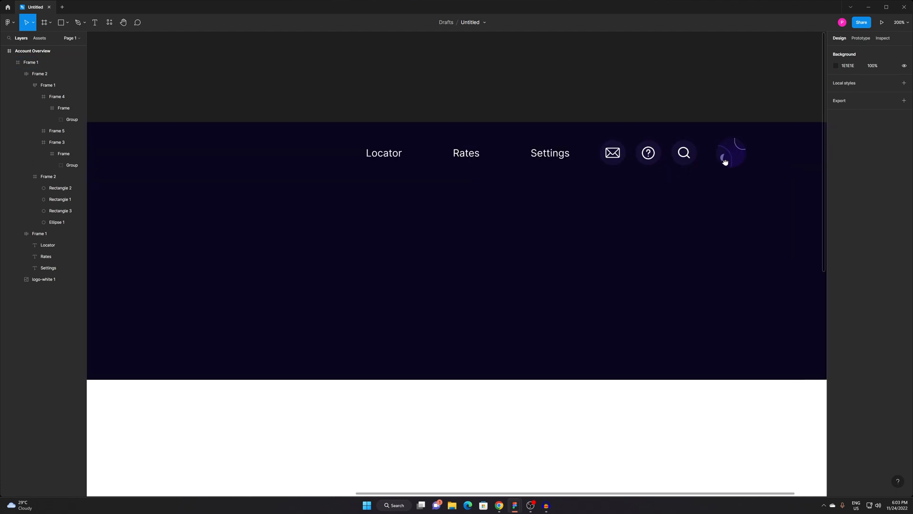
Change the profile circle frame's background fill to a lighter purple, 21154D.
{"action": "left_click_drag", "start_coordinate": [725, 162], "coordinate": [674, 165]}
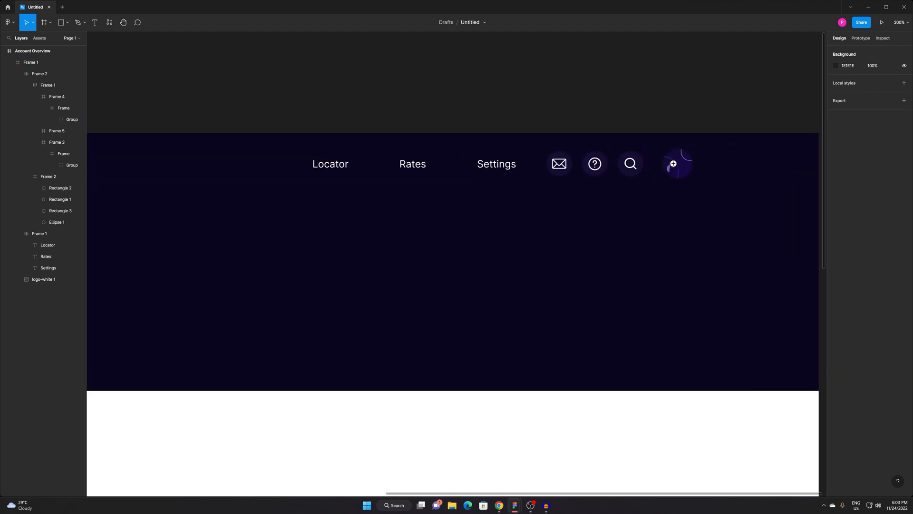
{"action": "scroll", "coordinate": [674, 164], "scroll_direction": "up", "scroll_amount": 2}
{"action": "left_click_drag", "start_coordinate": [673, 164], "coordinate": [600, 230]}
{"action": "double_click", "coordinate": [603, 203]}
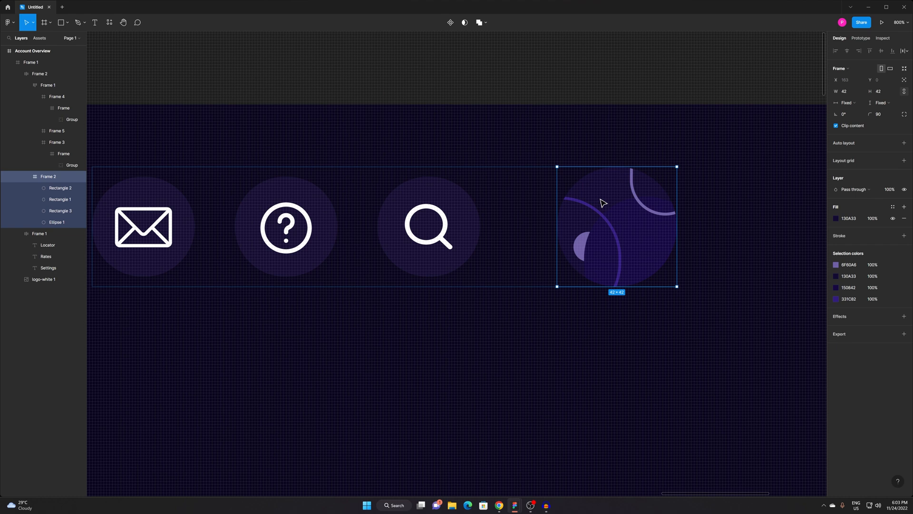
{"action": "left_click", "coordinate": [835, 218]}
{"action": "left_click_drag", "start_coordinate": [802, 301], "coordinate": [806, 294]}
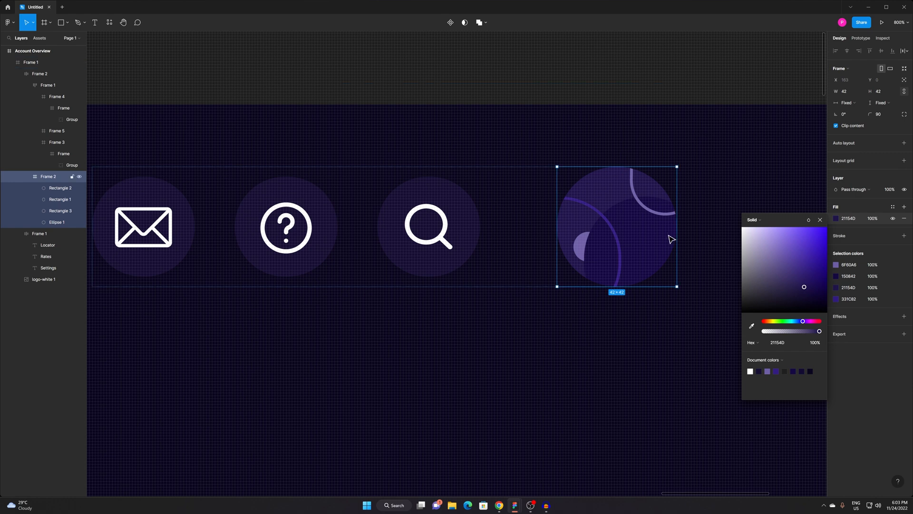
Set the fill of the large overlapping round shape inside the profile circle to purple 281768.
{"action": "left_click", "coordinate": [646, 245]}
{"action": "left_click", "coordinate": [836, 194]}
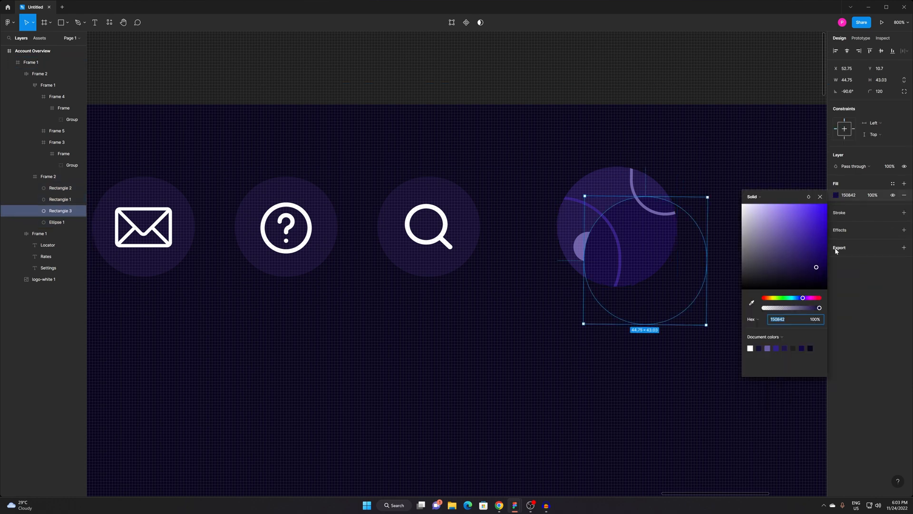
{"action": "left_click_drag", "start_coordinate": [812, 271], "coordinate": [809, 258]}
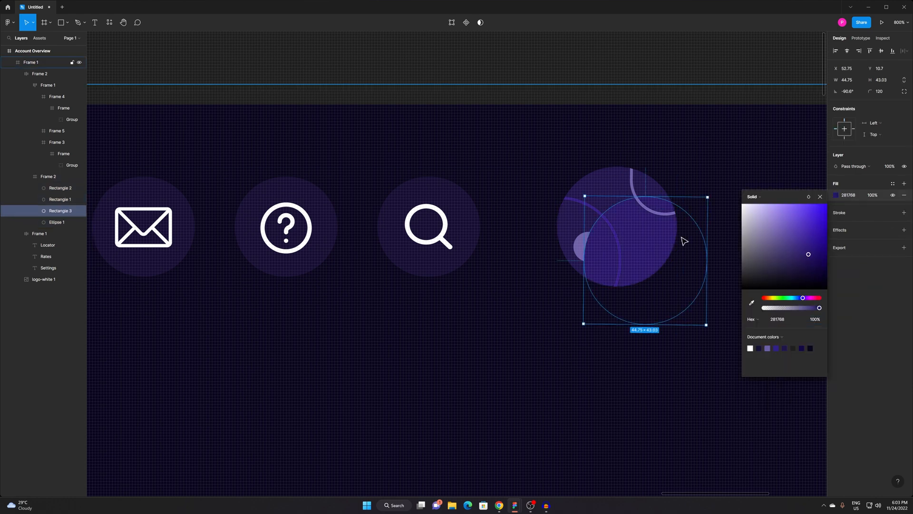
Lighten the stroke color of the long curved line in the profile circle.
{"action": "left_click", "coordinate": [592, 214]}
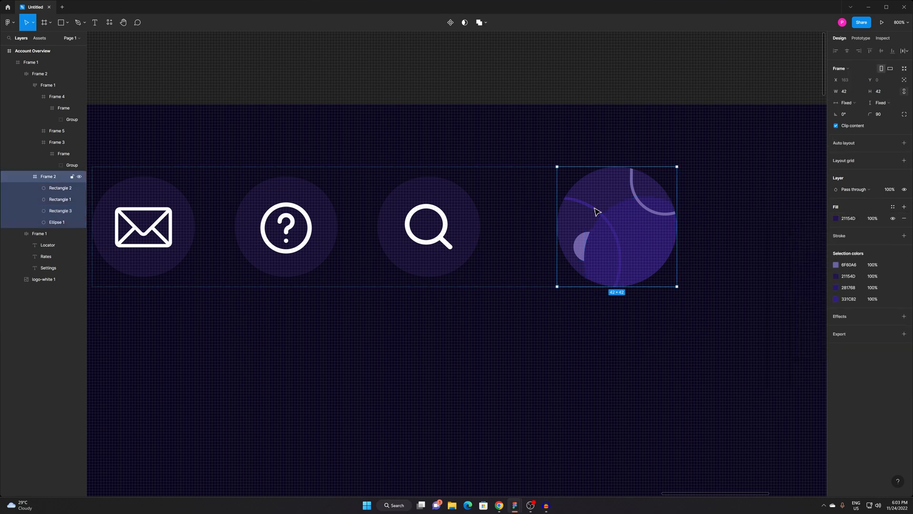
{"action": "double_click", "coordinate": [596, 210]}
{"action": "left_click", "coordinate": [836, 214]}
{"action": "left_click_drag", "start_coordinate": [815, 260], "coordinate": [801, 257]}
Change the stroke of the small arc at the profile circle's upper edge to a deeper purple, about 625398.
{"action": "left_click", "coordinate": [652, 212]}
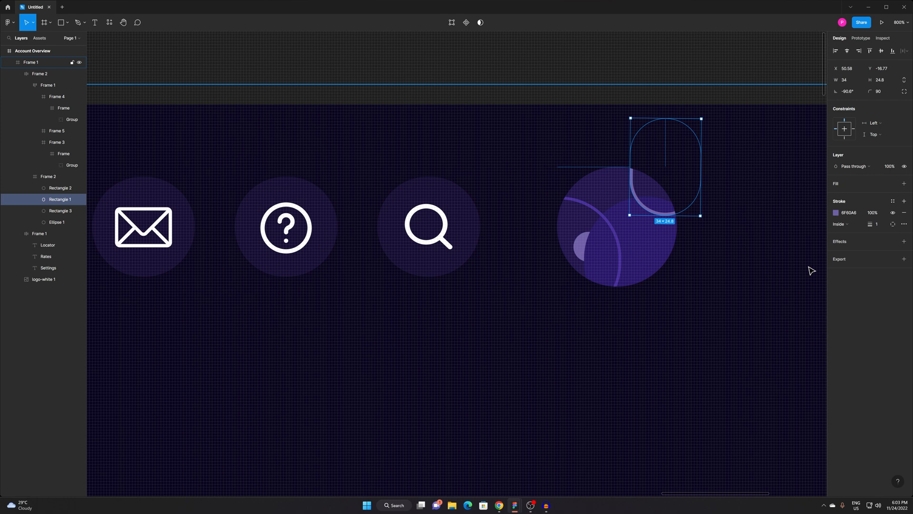
{"action": "left_click", "coordinate": [836, 218]}
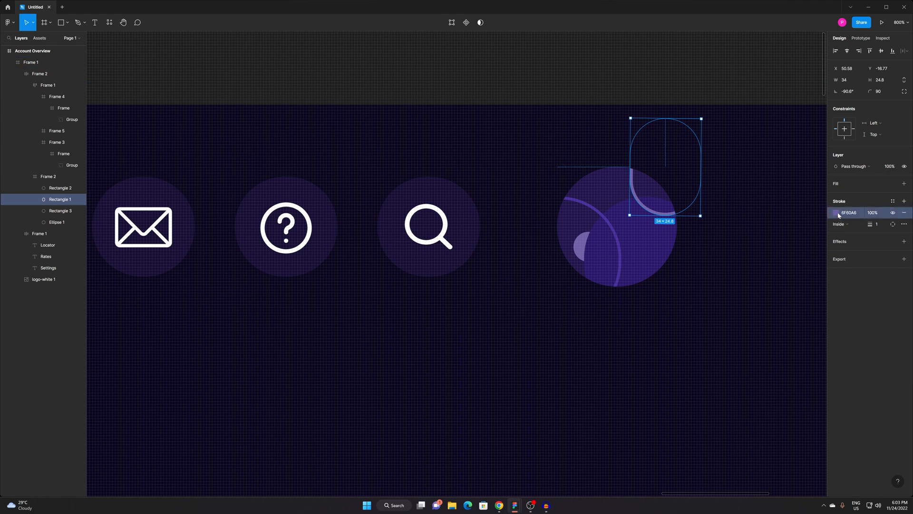
{"action": "left_click", "coordinate": [839, 216]}
{"action": "left_click_drag", "start_coordinate": [775, 259], "coordinate": [782, 256]}
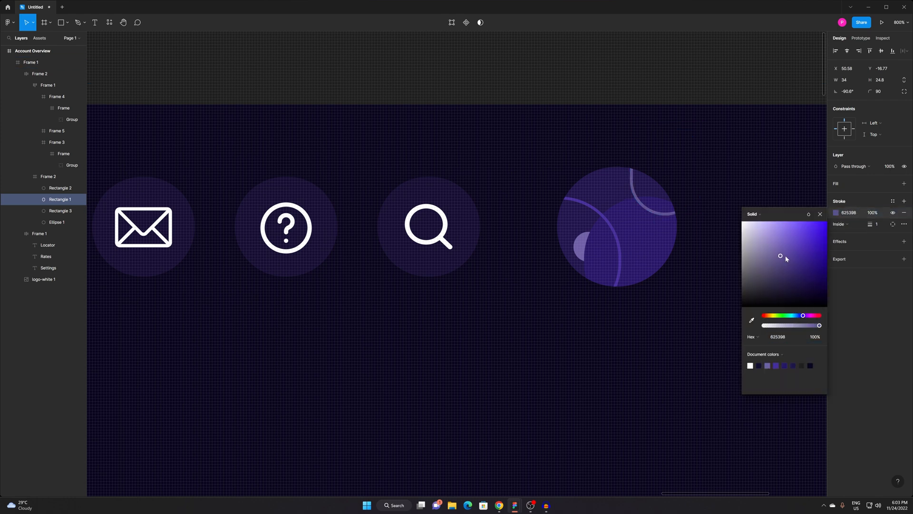
Recolor the small ellipse in the profile circle with a more vivid purple fill.
{"action": "left_click", "coordinate": [582, 245]}
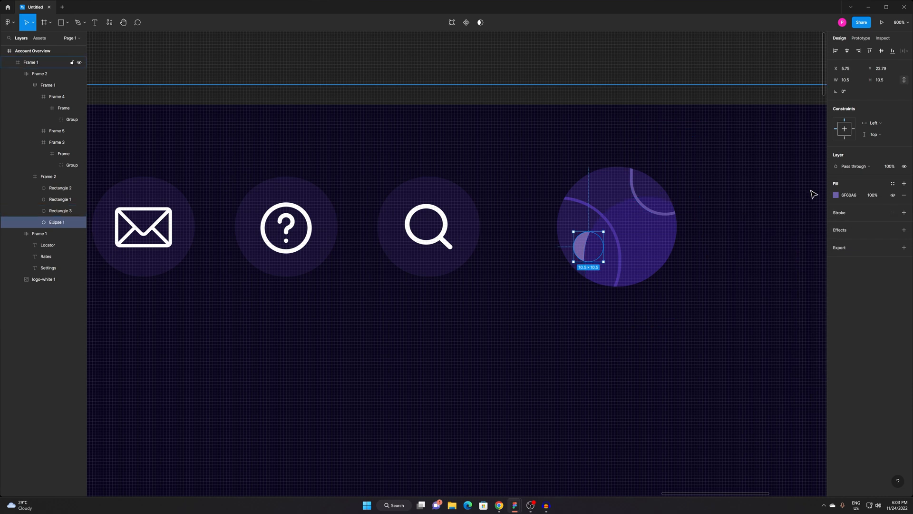
{"action": "left_click", "coordinate": [835, 196]}
{"action": "left_click", "coordinate": [787, 250]}
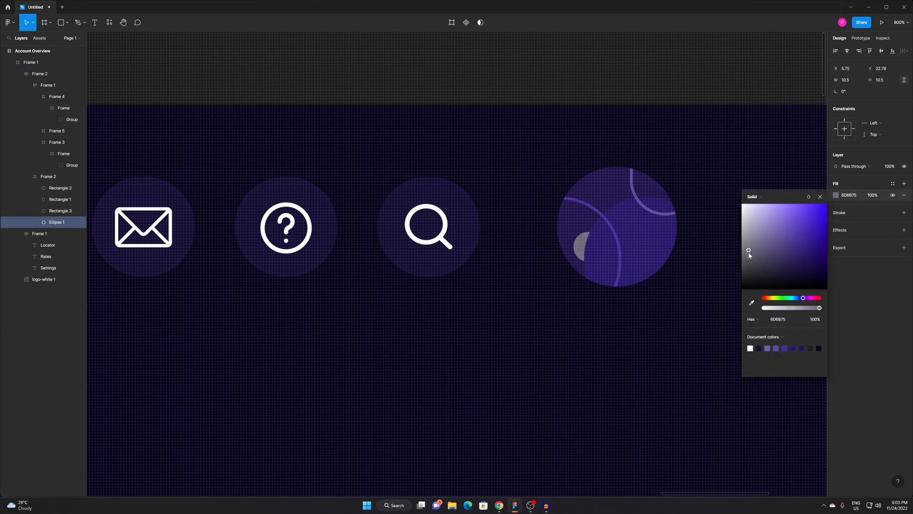
{"action": "left_click_drag", "start_coordinate": [792, 229], "coordinate": [791, 229]}
{"action": "left_click", "coordinate": [672, 96]}
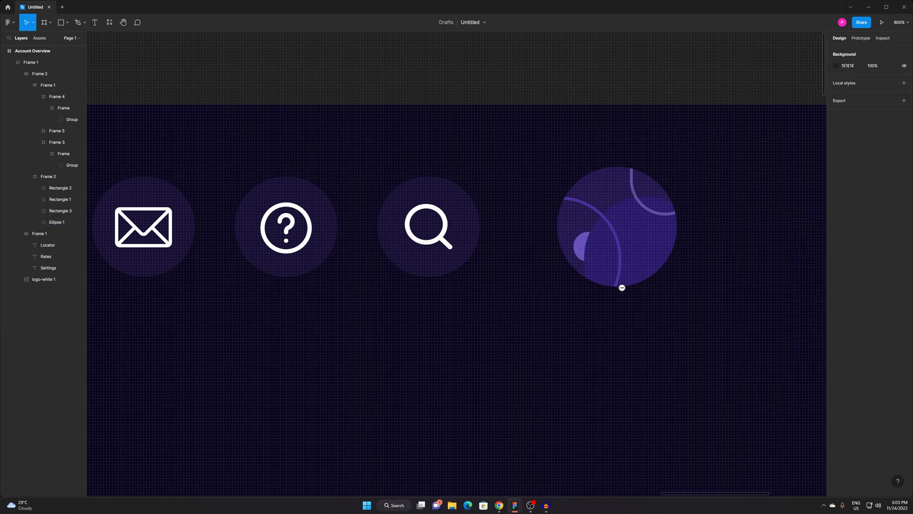
Review the recolored profile circle alongside the rest of the header at normal size.
{"action": "scroll", "coordinate": [620, 287], "scroll_direction": "down", "scroll_amount": 6}
{"action": "left_click_drag", "start_coordinate": [610, 208], "coordinate": [652, 176]}
{"action": "scroll", "coordinate": [668, 248], "scroll_direction": "up", "scroll_amount": 4}
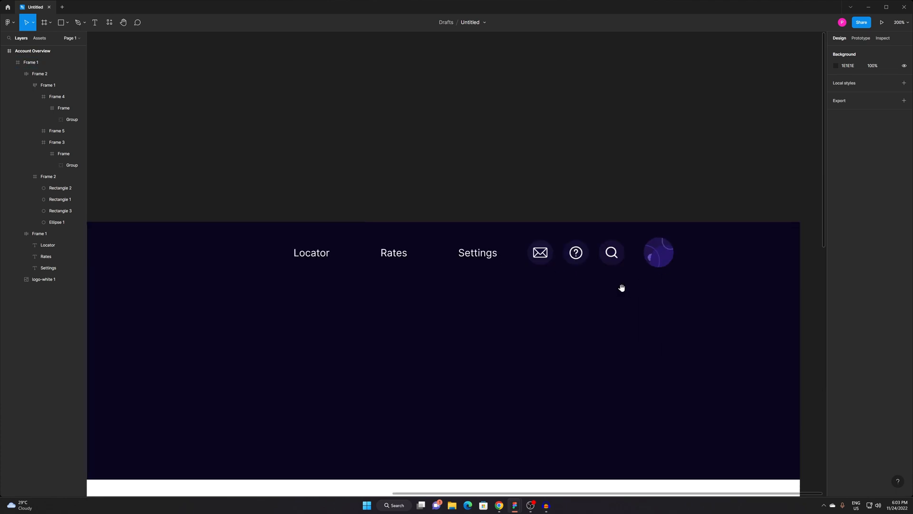
{"action": "scroll", "coordinate": [572, 301], "scroll_direction": "down", "scroll_amount": 3}
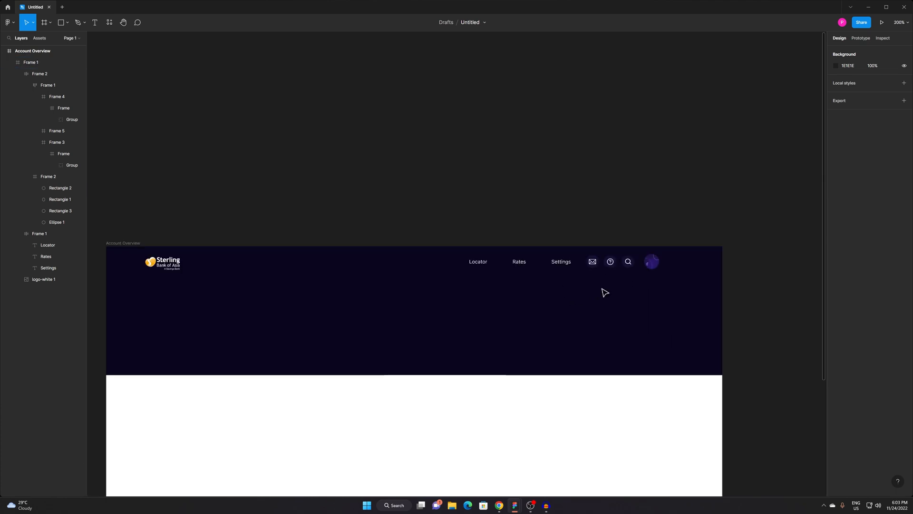
{"action": "scroll", "coordinate": [615, 283], "scroll_direction": "down", "scroll_amount": 1}
{"action": "scroll", "coordinate": [616, 283], "scroll_direction": "left", "scroll_amount": 1}
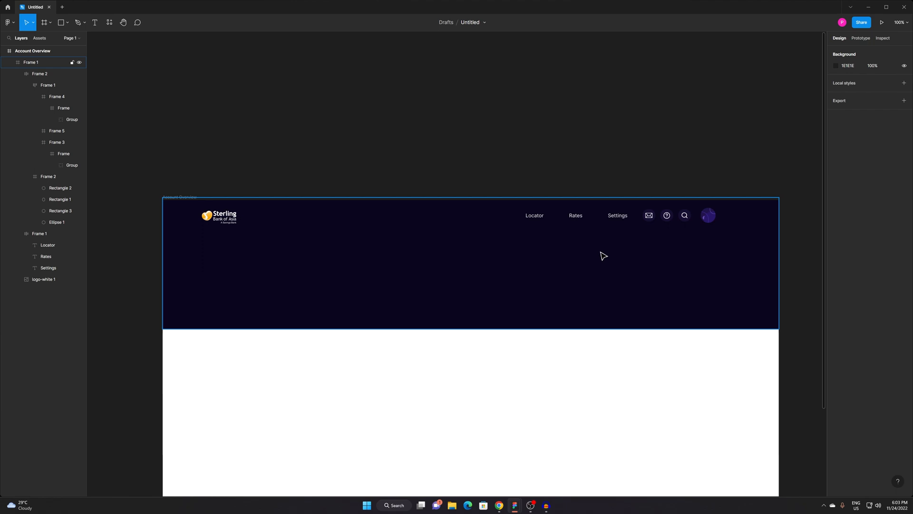
{"action": "scroll", "coordinate": [585, 269], "scroll_direction": "down", "scroll_amount": 1}
{"action": "scroll", "coordinate": [585, 269], "scroll_direction": "left", "scroll_amount": 1}
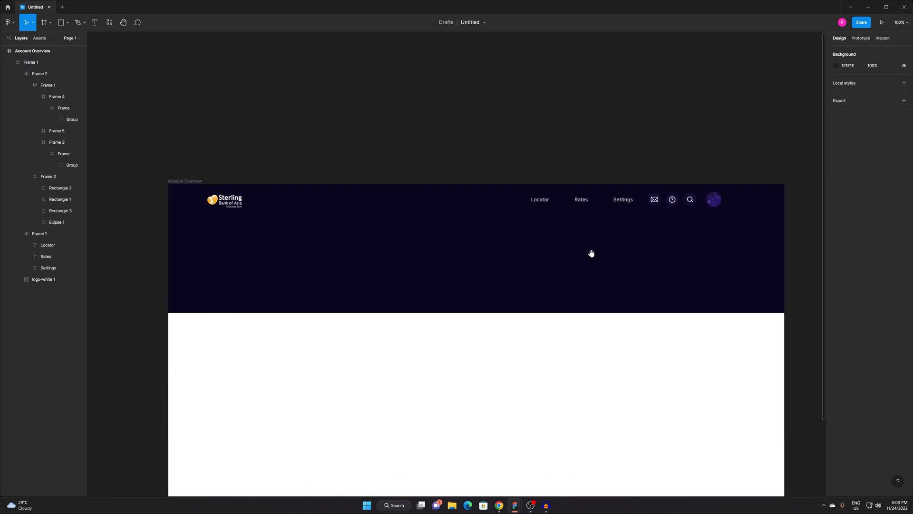
Group the navigation links with the icon and profile row and move the group down to Y 34.3, level with the logo.
{"action": "left_click", "coordinate": [636, 203]}
{"action": "left_click", "coordinate": [689, 202]}
{"action": "left_click", "coordinate": [639, 205], "text": "shift"}
{"action": "key", "text": "ctrl+g"}
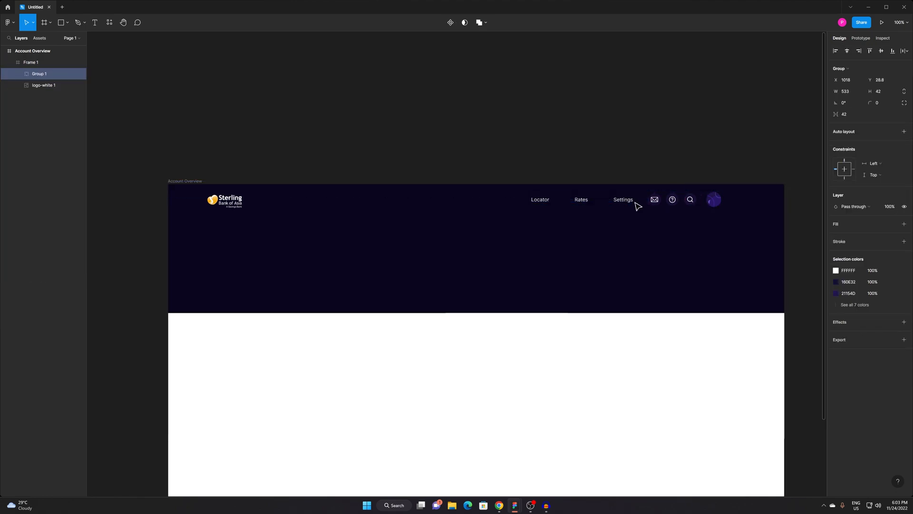
{"action": "left_click_drag", "start_coordinate": [718, 202], "coordinate": [720, 211]}
{"action": "left_click_drag", "start_coordinate": [718, 205], "coordinate": [718, 201]}
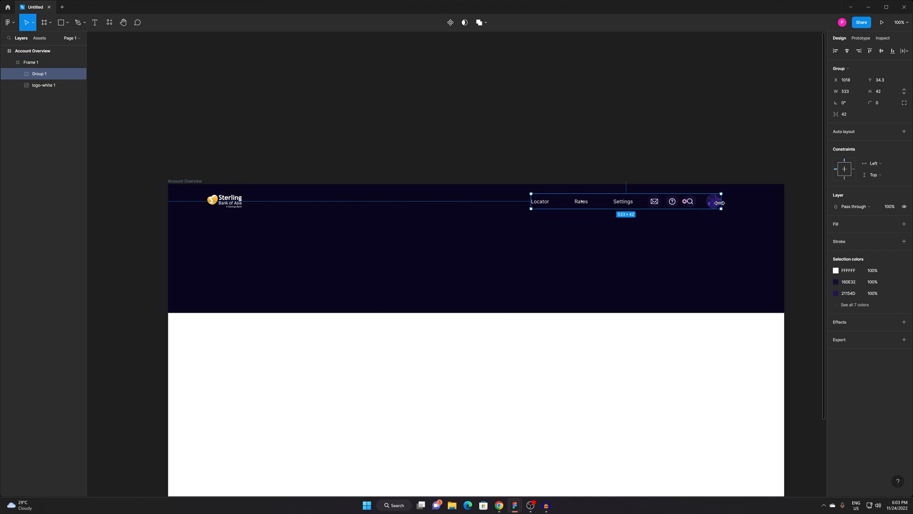
{"action": "left_click", "coordinate": [233, 202]}
{"action": "left_click", "coordinate": [636, 165]}
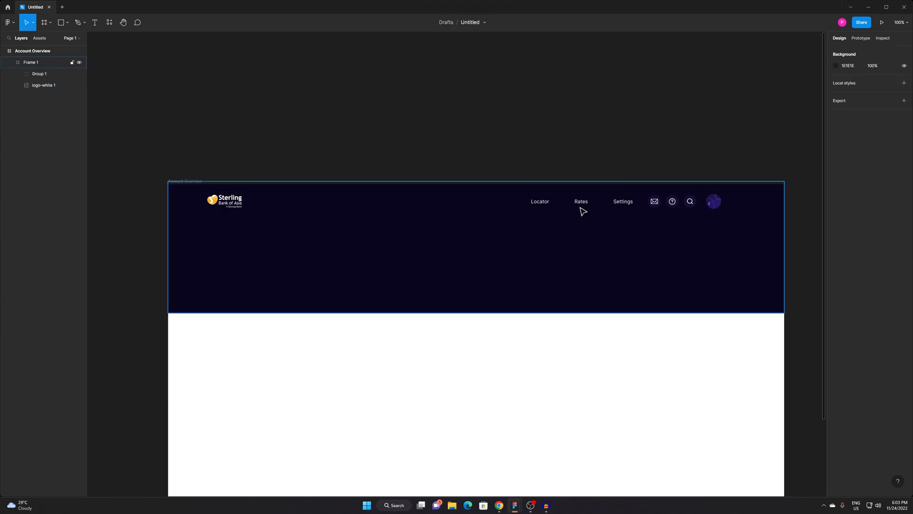
{"action": "scroll", "coordinate": [578, 202], "scroll_direction": "up", "scroll_amount": 3}
{"action": "double_click", "coordinate": [588, 197]}
{"action": "key", "text": "Escape"}
{"action": "double_click", "coordinate": [588, 198]}
{"action": "left_click", "coordinate": [635, 121]}
{"action": "left_click_drag", "start_coordinate": [576, 291], "coordinate": [578, 298]}
{"action": "key", "text": "Escape"}
{"action": "scroll", "coordinate": [528, 287], "scroll_direction": "down", "scroll_amount": 3}
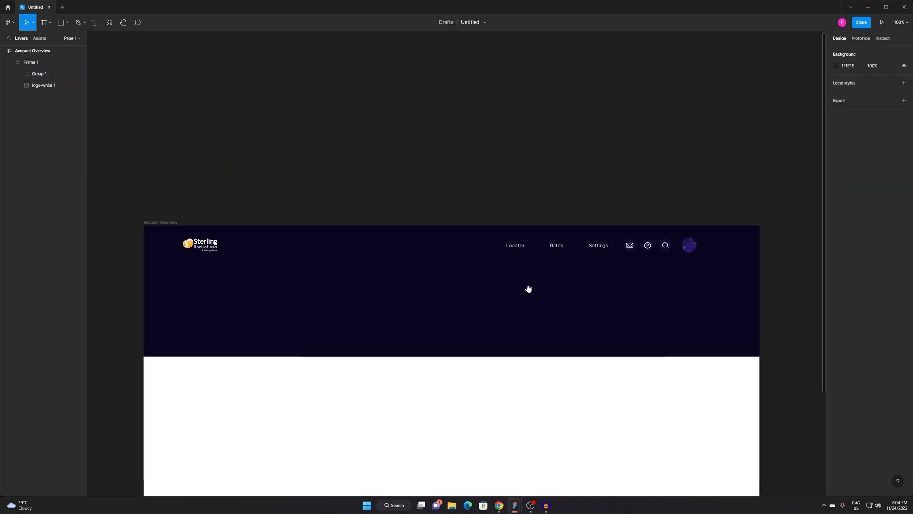
{"action": "scroll", "coordinate": [529, 290], "scroll_direction": "down", "scroll_amount": 2}
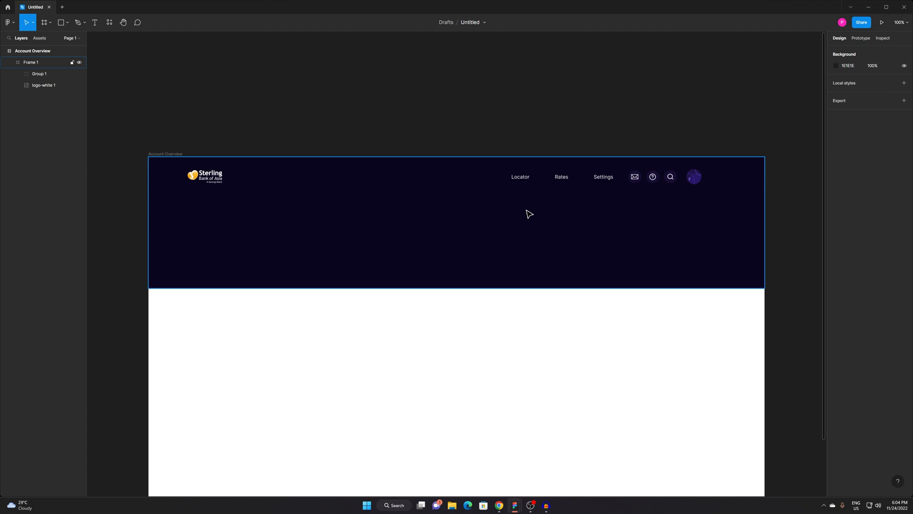
Shift the Locator, Rates and Settings links slightly away from the envelope icon within the header group.
{"action": "double_click", "coordinate": [595, 180]}
{"action": "double_click", "coordinate": [599, 180]}
{"action": "left_click_drag", "start_coordinate": [598, 181], "coordinate": [565, 178]}
{"action": "key", "text": "Escape"}
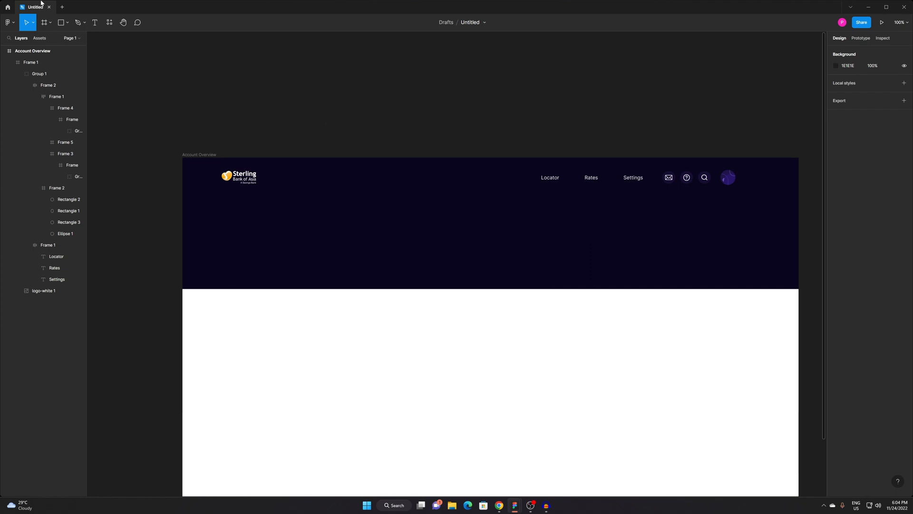
Draw a horizontal divider line about 1447 px wide beneath the logo and navigation row in the header.
{"action": "left_click", "coordinate": [67, 23]}
{"action": "left_click", "coordinate": [44, 48]}
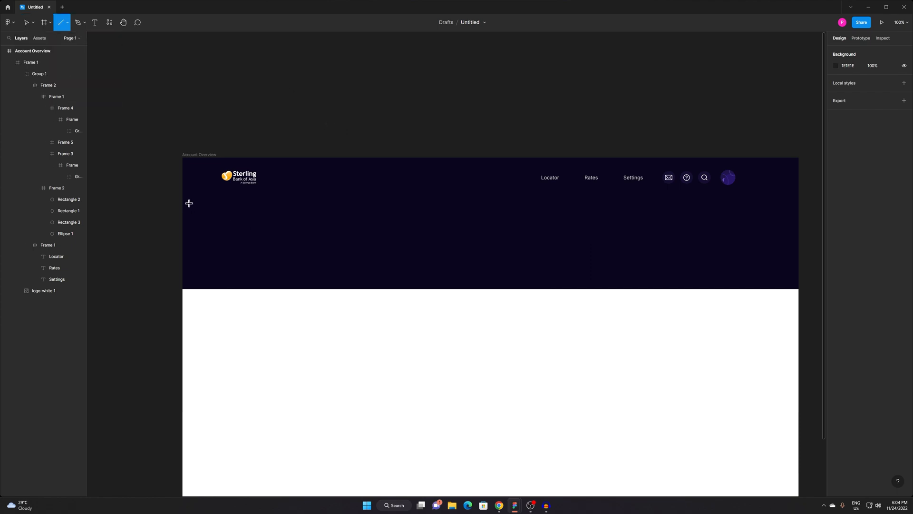
{"action": "mouse_move", "coordinate": [217, 198]}
{"action": "left_mouse_down"}
{"action": "mouse_move", "coordinate": [770, 230]}
{"action": "mouse_move", "coordinate": [734, 233]}
{"action": "left_mouse_up"}
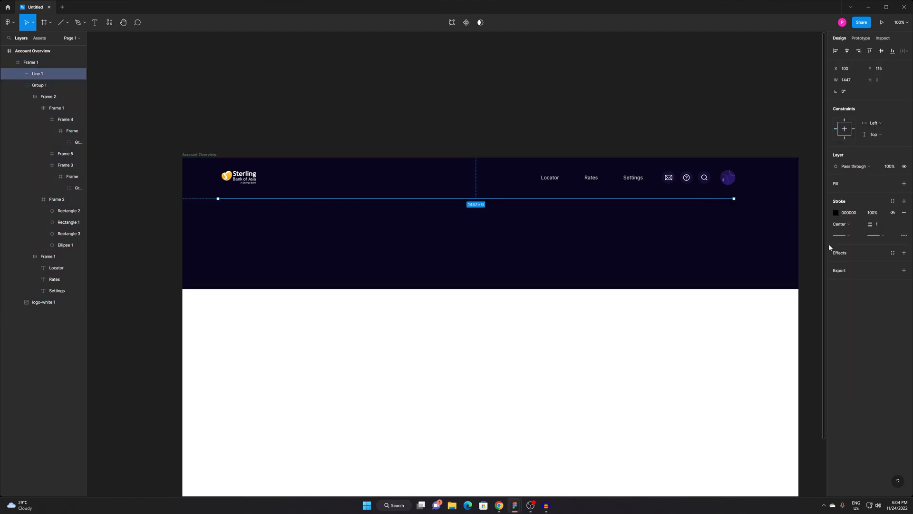
Set the divider line's stroke to the muted dark purple 2C283A.
{"action": "left_click", "coordinate": [836, 213]}
{"action": "left_click", "coordinate": [751, 320]}
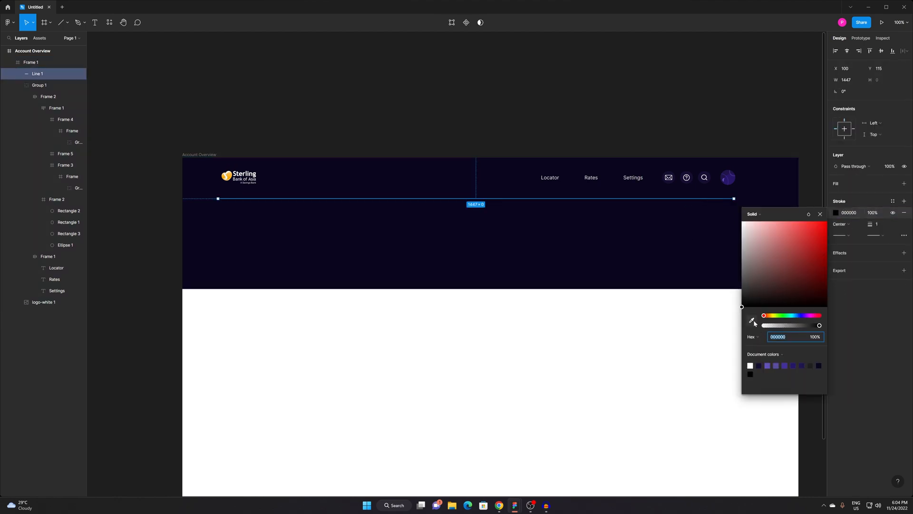
{"action": "left_click", "coordinate": [655, 257]}
{"action": "mouse_move", "coordinate": [811, 299]}
{"action": "left_mouse_down"}
{"action": "mouse_move", "coordinate": [805, 278]}
{"action": "mouse_move", "coordinate": [772, 279]}
{"action": "mouse_move", "coordinate": [771, 292]}
{"action": "left_mouse_up"}
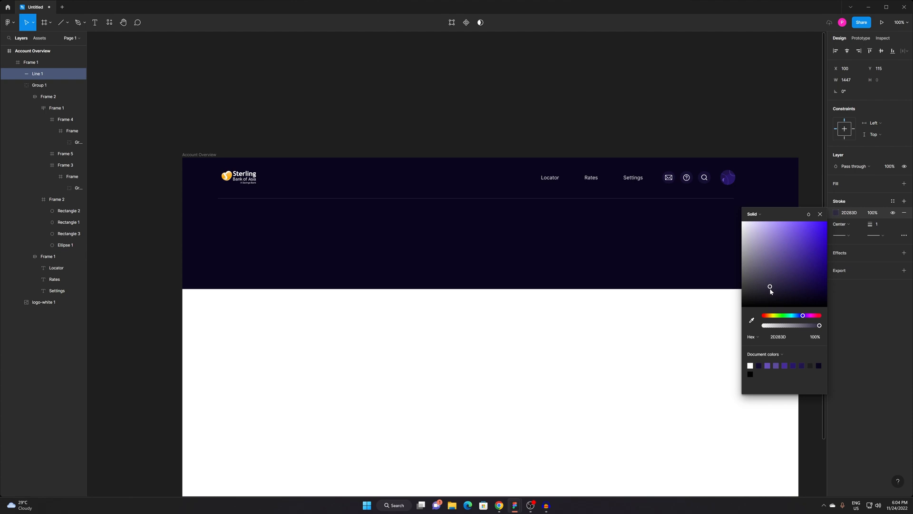
{"action": "left_click", "coordinate": [672, 119]}
Shorten the divider at its left end to a width of 1439.5, starting close to the logo's left edge.
{"action": "scroll", "coordinate": [666, 241], "scroll_direction": "up", "scroll_amount": 1}
{"action": "left_click_drag", "start_coordinate": [640, 234], "coordinate": [516, 290]}
{"action": "left_click", "coordinate": [669, 216]}
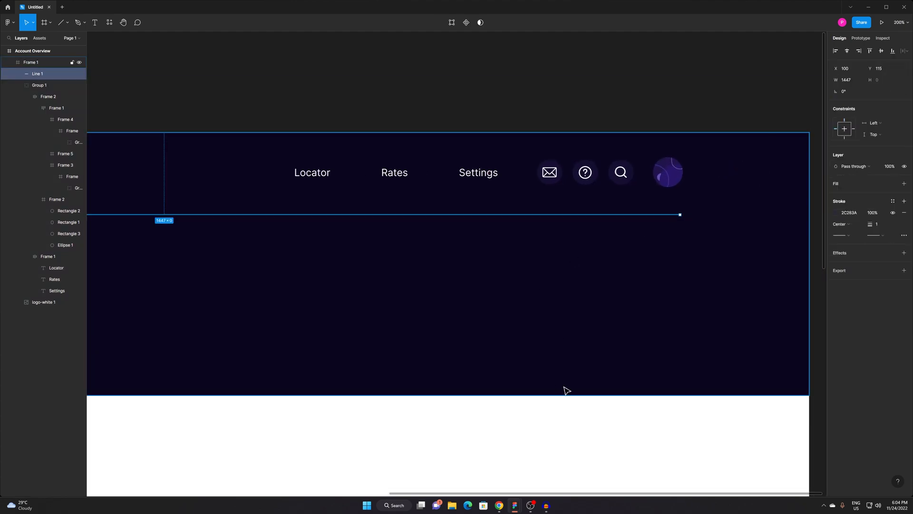
{"action": "left_click_drag", "start_coordinate": [350, 139], "coordinate": [625, 180]}
{"action": "left_click_drag", "start_coordinate": [330, 230], "coordinate": [903, 202]}
{"action": "left_click_drag", "start_coordinate": [270, 232], "coordinate": [396, 227]}
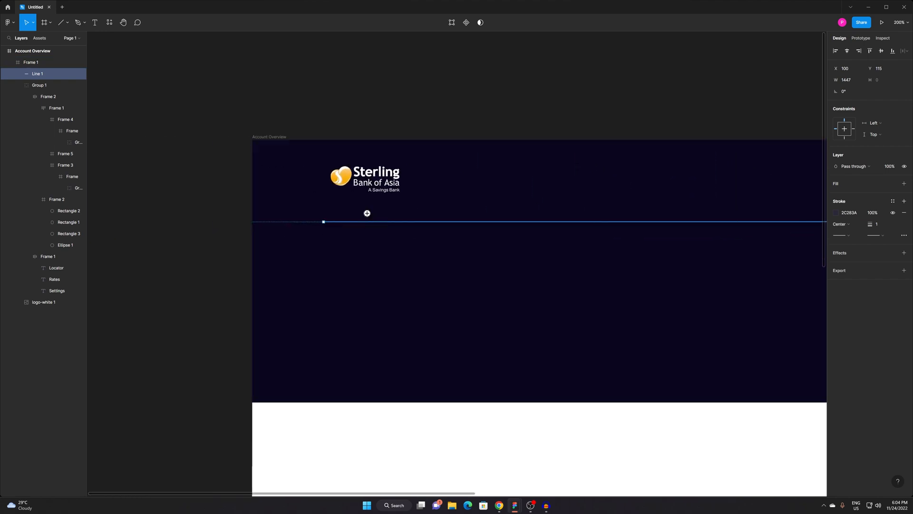
{"action": "scroll", "coordinate": [368, 212], "scroll_direction": "up", "scroll_amount": 1}
{"action": "left_click_drag", "start_coordinate": [342, 242], "coordinate": [410, 293]}
{"action": "mouse_move", "coordinate": [346, 280]}
{"action": "left_mouse_down"}
{"action": "mouse_move", "coordinate": [365, 277]}
{"action": "mouse_move", "coordinate": [357, 277]}
{"action": "left_mouse_up"}
Show the 16-column layout grid on the Account Overview frame.
{"action": "left_click", "coordinate": [651, 167]}
{"action": "left_click", "coordinate": [215, 113]}
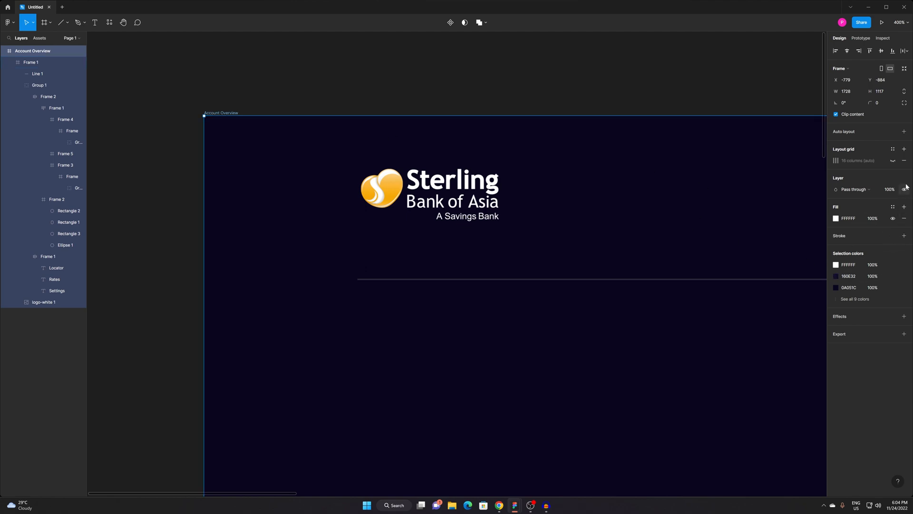
{"action": "left_click", "coordinate": [893, 160]}
Move the divider slightly right to X 109.06 so its left end meets the grid column edge under the logo.
{"action": "scroll", "coordinate": [554, 89], "scroll_direction": "up", "scroll_amount": 1}
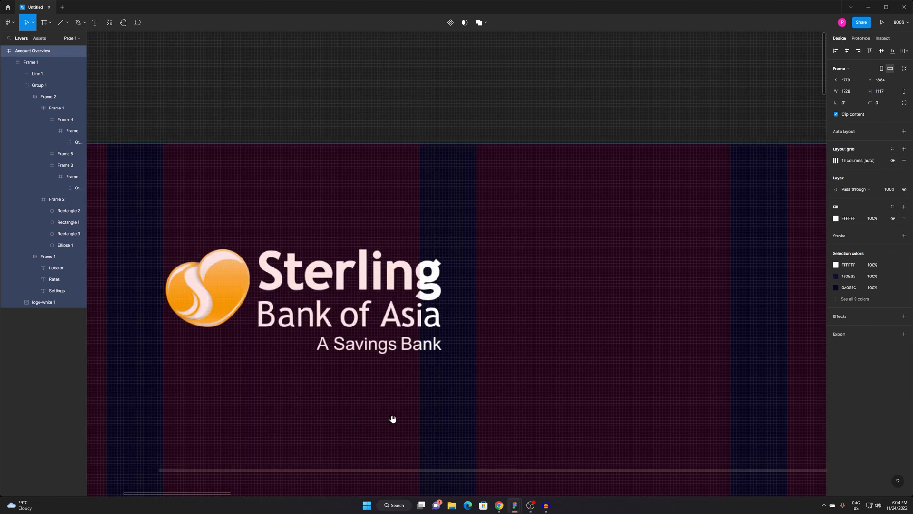
{"action": "left_click_drag", "start_coordinate": [397, 419], "coordinate": [568, 245]}
{"action": "scroll", "coordinate": [366, 301], "scroll_direction": "up", "scroll_amount": 3}
{"action": "left_click", "coordinate": [371, 269]}
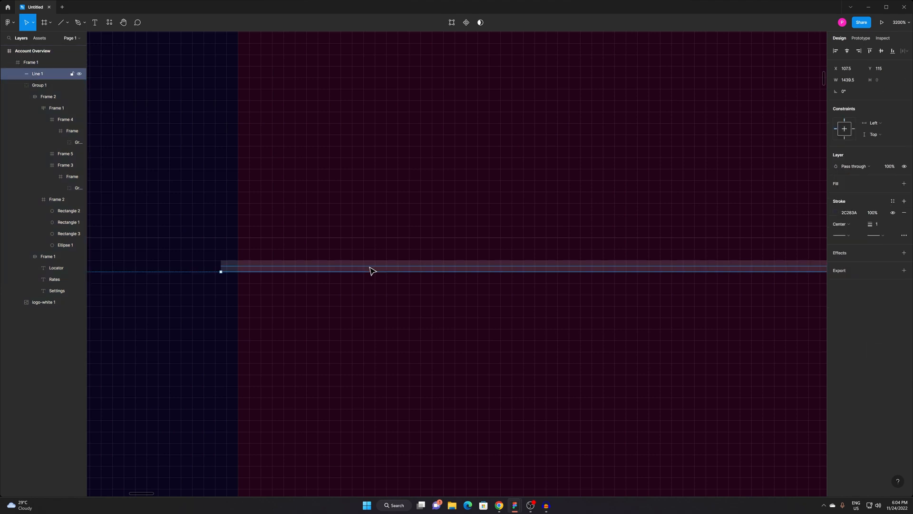
{"action": "scroll", "coordinate": [386, 279], "scroll_direction": "down", "scroll_amount": 1}
{"action": "scroll", "coordinate": [385, 279], "scroll_direction": "down", "scroll_amount": 2}
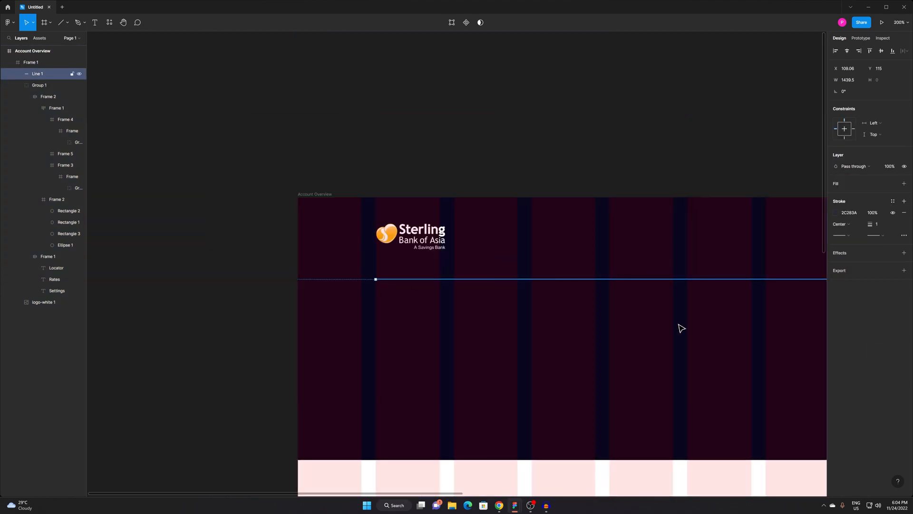
Move the group of navigation links, icons and profile circle right to the outer edge of the second-to-last grid column.
{"action": "left_click_drag", "start_coordinate": [808, 328], "coordinate": [516, 279]}
{"action": "left_click_drag", "start_coordinate": [808, 251], "coordinate": [552, 249]}
{"action": "left_click_drag", "start_coordinate": [626, 239], "coordinate": [583, 249]}
{"action": "scroll", "coordinate": [583, 248], "scroll_direction": "up", "scroll_amount": 2}
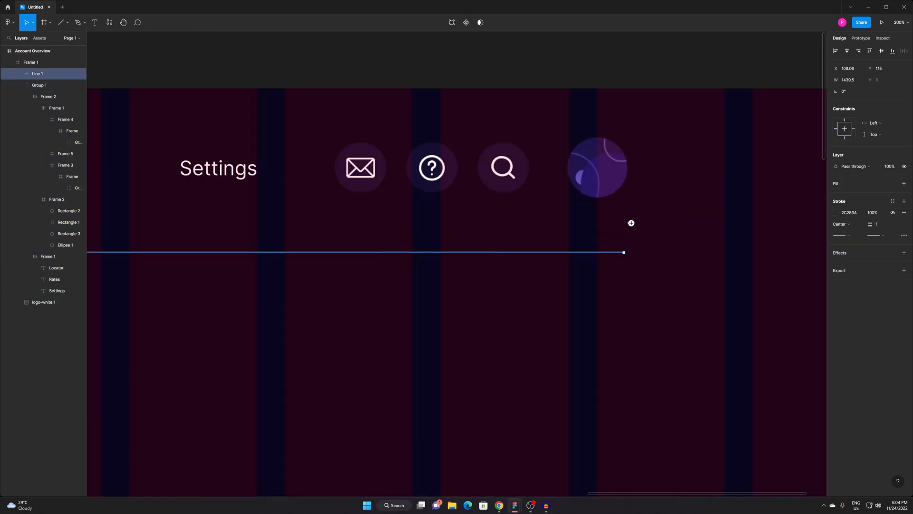
{"action": "scroll", "coordinate": [638, 241], "scroll_direction": "down", "scroll_amount": 3}
{"action": "left_click_drag", "start_coordinate": [552, 269], "coordinate": [652, 225]}
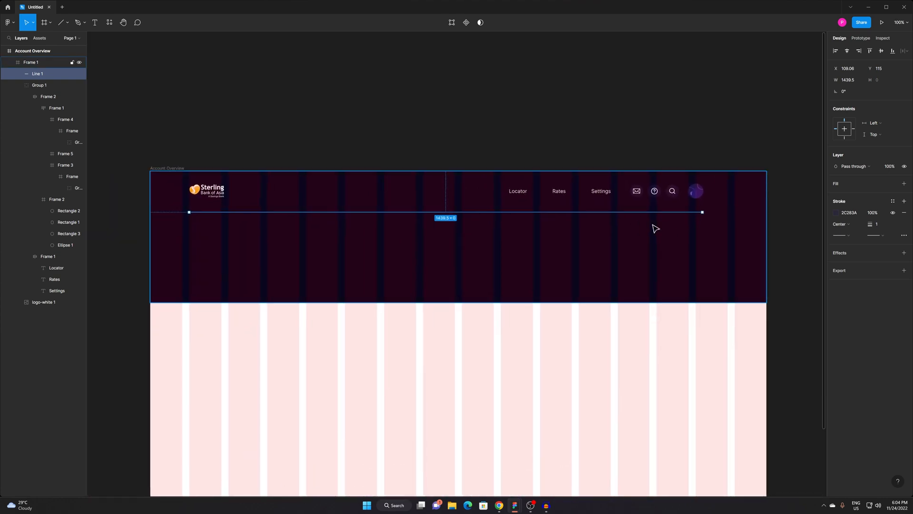
{"action": "scroll", "coordinate": [587, 222], "scroll_direction": "up", "scroll_amount": 1}
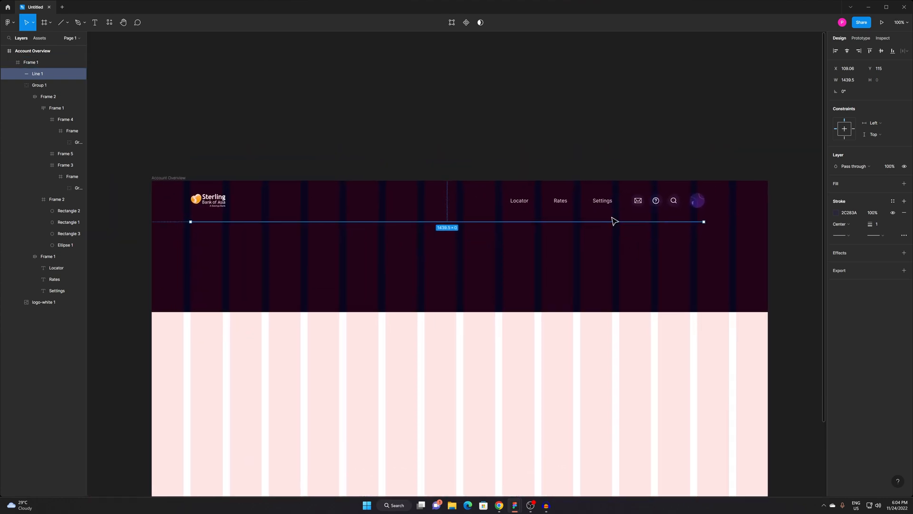
{"action": "left_click", "coordinate": [672, 210]}
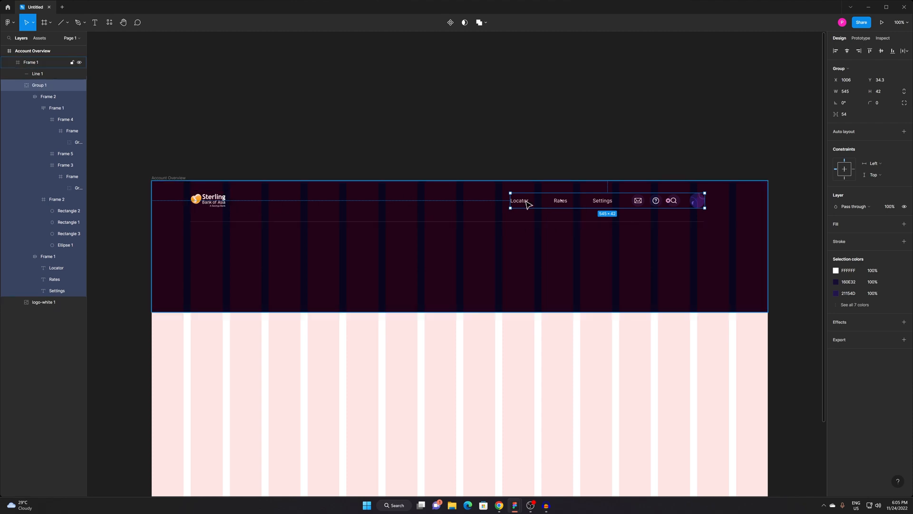
{"action": "left_click_drag", "start_coordinate": [693, 207], "coordinate": [723, 205]}
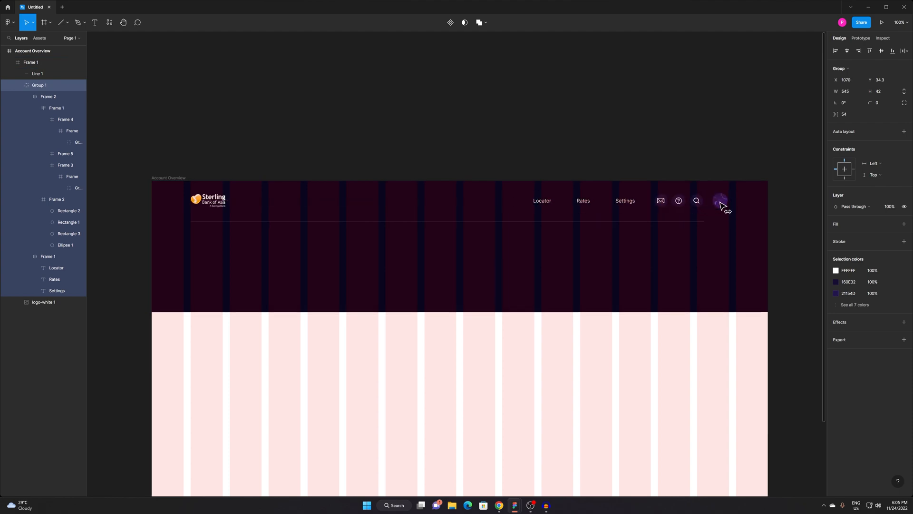
Extend the divider to the second-to-last column's right edge and nudge the header group flush with its end.
{"action": "left_click", "coordinate": [694, 224]}
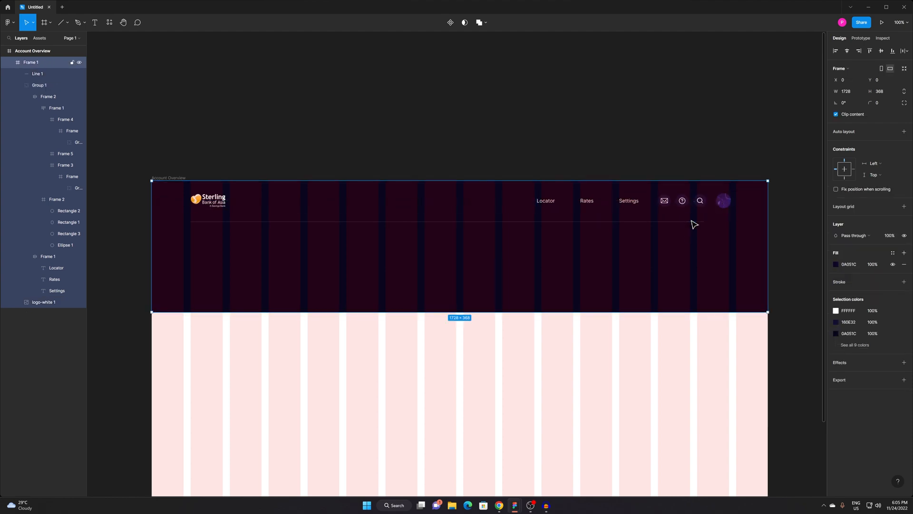
{"action": "left_click", "coordinate": [695, 222]}
{"action": "scroll", "coordinate": [699, 224], "scroll_direction": "up", "scroll_amount": 3}
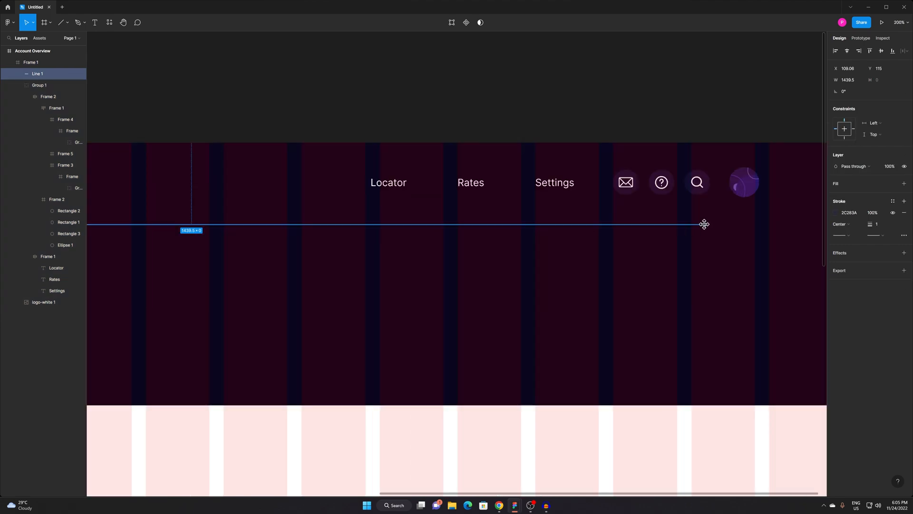
{"action": "left_click", "coordinate": [748, 186]}
{"action": "key", "text": "Escape"}
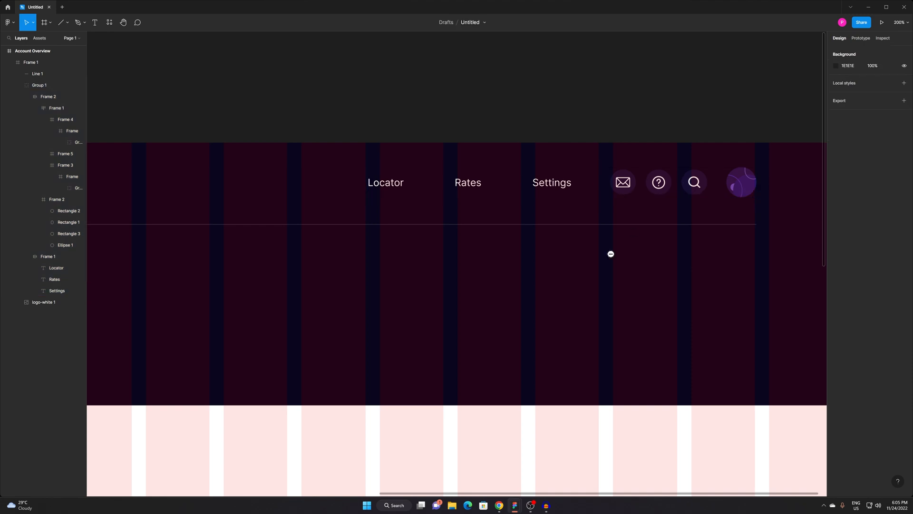
Hide the column layout grid on the Account Overview frame.
{"action": "scroll", "coordinate": [610, 253], "scroll_direction": "down", "scroll_amount": 5}
{"action": "left_click_drag", "start_coordinate": [568, 282], "coordinate": [615, 212]}
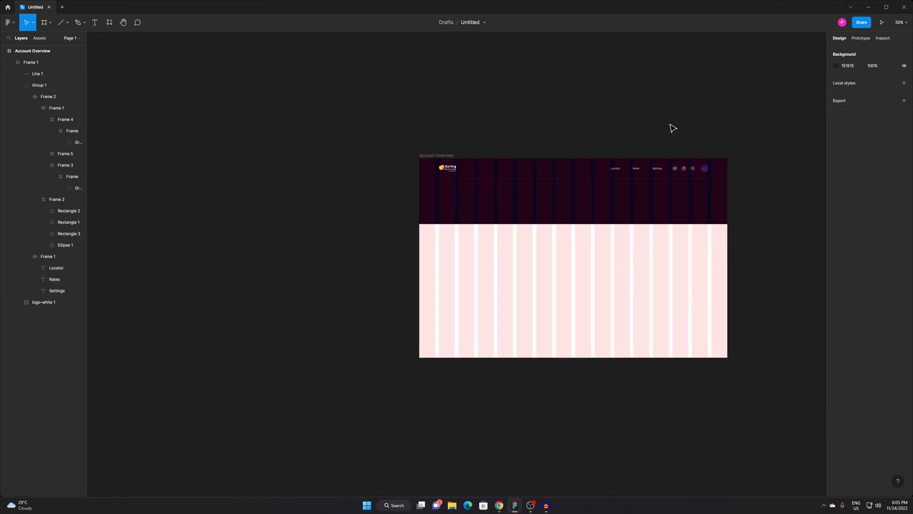
{"action": "left_click", "coordinate": [440, 156]}
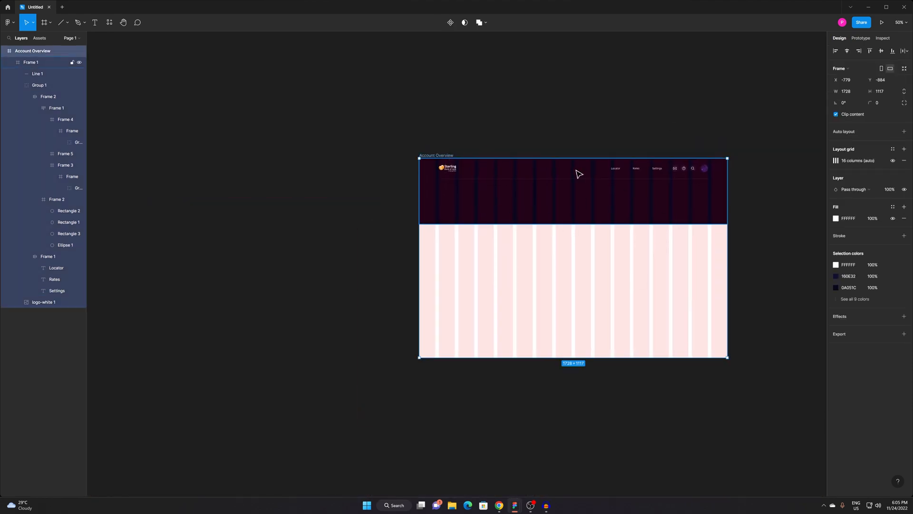
{"action": "scroll", "coordinate": [576, 173], "scroll_direction": "up", "scroll_amount": 3}
{"action": "scroll", "coordinate": [434, 224], "scroll_direction": "right", "scroll_amount": 4}
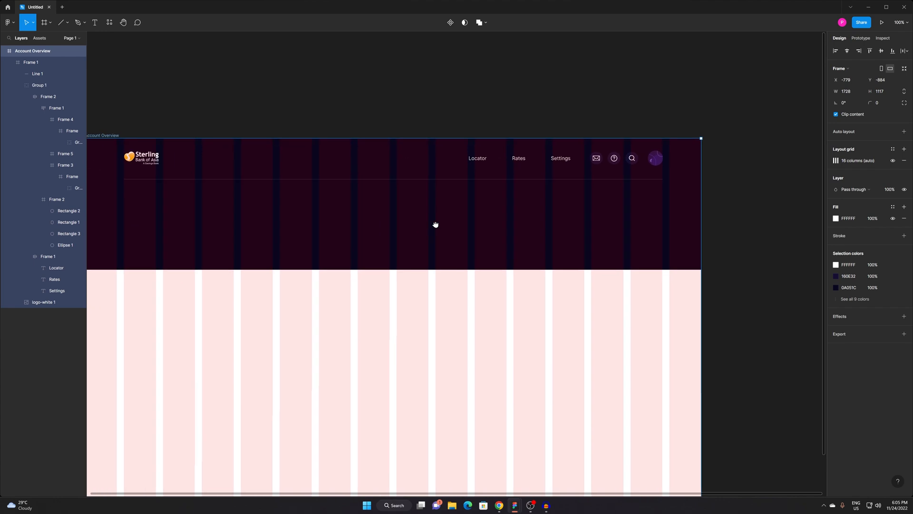
{"action": "left_click", "coordinate": [893, 162]}
{"action": "scroll", "coordinate": [501, 206], "scroll_direction": "down", "scroll_amount": 3}
{"action": "left_click", "coordinate": [544, 130]}
{"action": "scroll", "coordinate": [615, 192], "scroll_direction": "left", "scroll_amount": 3}
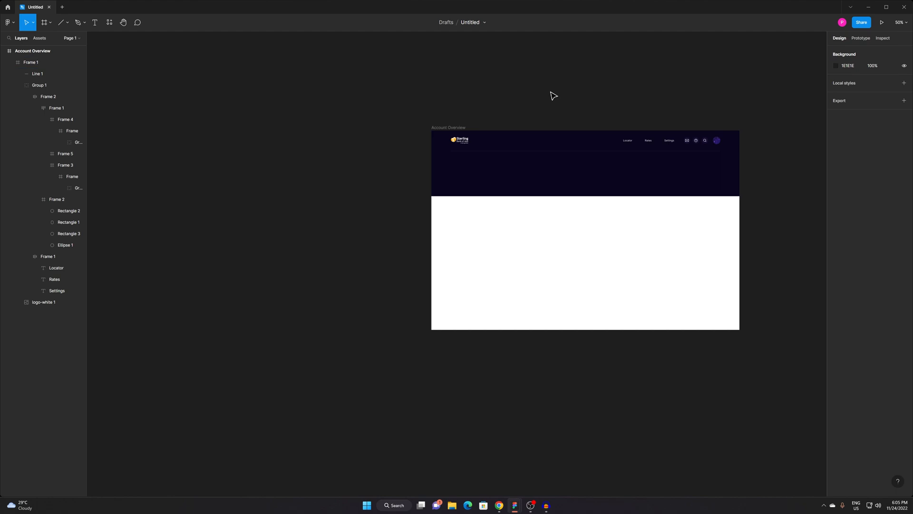
Copy the profile circle frame from the header's icon row.
{"action": "scroll", "coordinate": [499, 156], "scroll_direction": "up", "scroll_amount": 3}
{"action": "left_click_drag", "start_coordinate": [514, 171], "coordinate": [374, 232]}
{"action": "scroll", "coordinate": [376, 236], "scroll_direction": "down", "scroll_amount": 3}
{"action": "scroll", "coordinate": [335, 220], "scroll_direction": "up", "scroll_amount": 3}
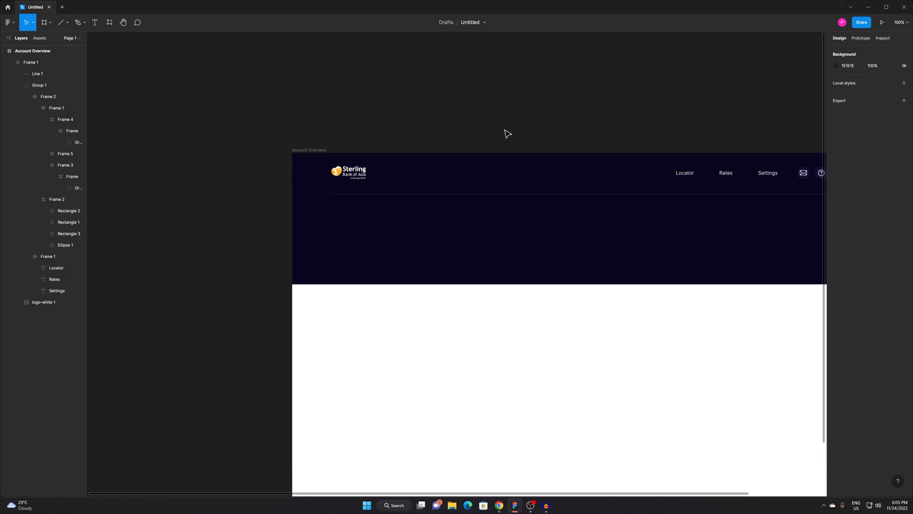
{"action": "left_click_drag", "start_coordinate": [439, 138], "coordinate": [234, 152]}
{"action": "left_click", "coordinate": [660, 186]}
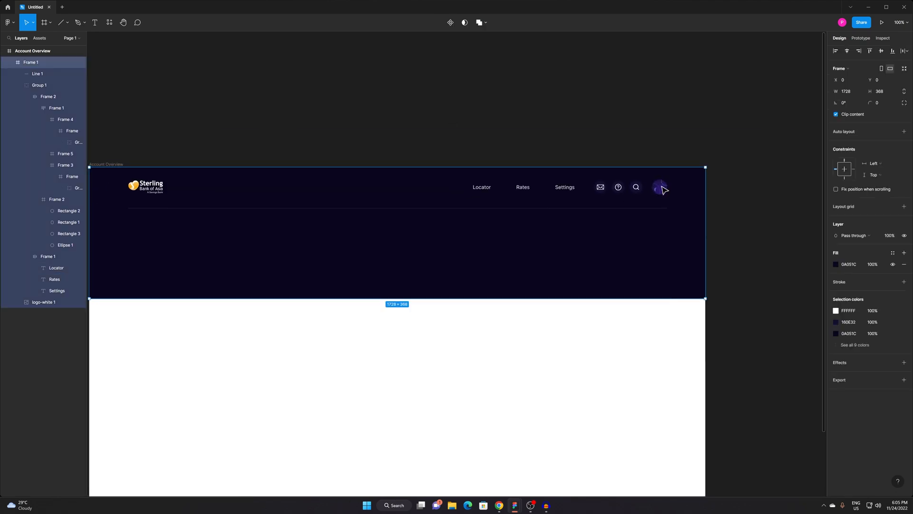
{"action": "double_click", "coordinate": [664, 191]}
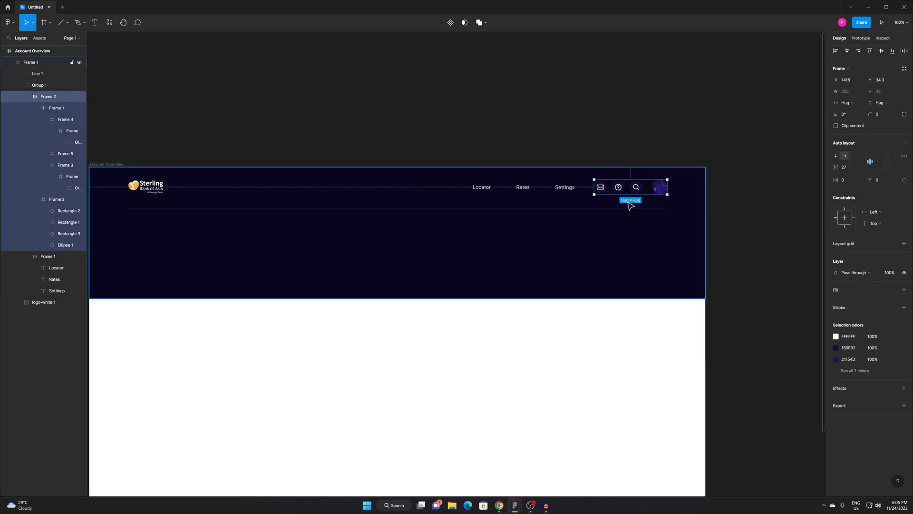
{"action": "double_click", "coordinate": [665, 190]}
Paste the profile circle into the header frame and place it below the divider, under the logo, at X 109.06, Y 163.
{"action": "left_click", "coordinate": [427, 142]}
{"action": "scroll", "coordinate": [554, 118], "scroll_direction": "left", "scroll_amount": 5}
{"action": "left_click", "coordinate": [444, 242]}
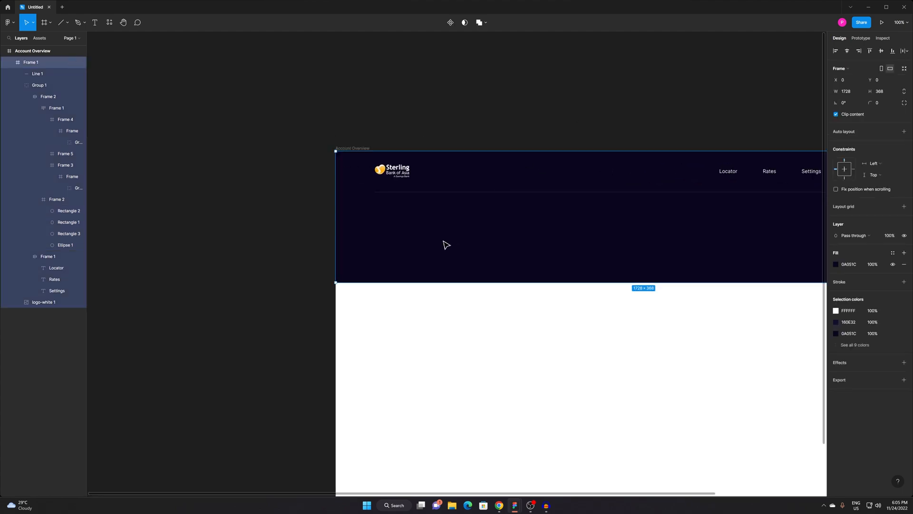
{"action": "key", "text": "ctrl+v"}
{"action": "left_click_drag", "start_coordinate": [401, 159], "coordinate": [400, 232]}
{"action": "key", "text": "Delete"}
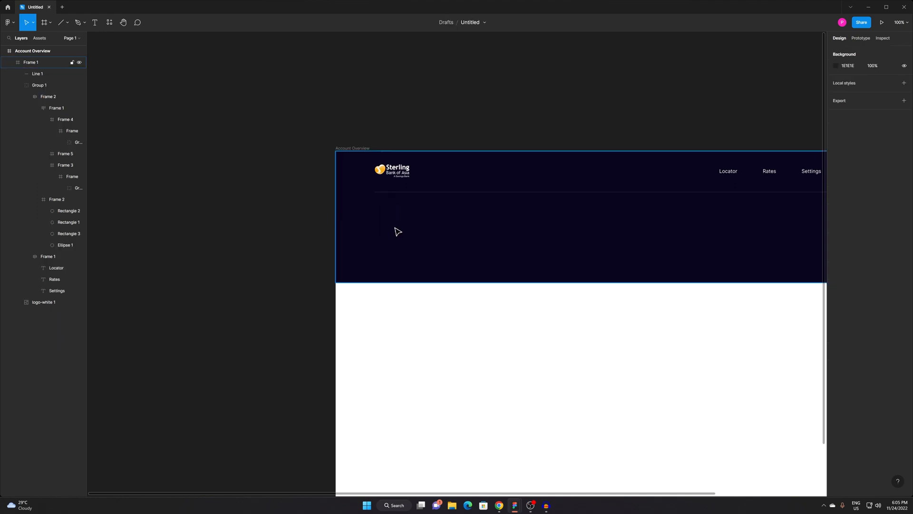
{"action": "key", "text": "ctrl+z"}
{"action": "key", "text": "ctrl+z"}
Enlarge the inner shapes of the copied profile circle and resize its frame to 59 × 59.
{"action": "scroll", "coordinate": [388, 221], "scroll_direction": "up", "scroll_amount": 5}
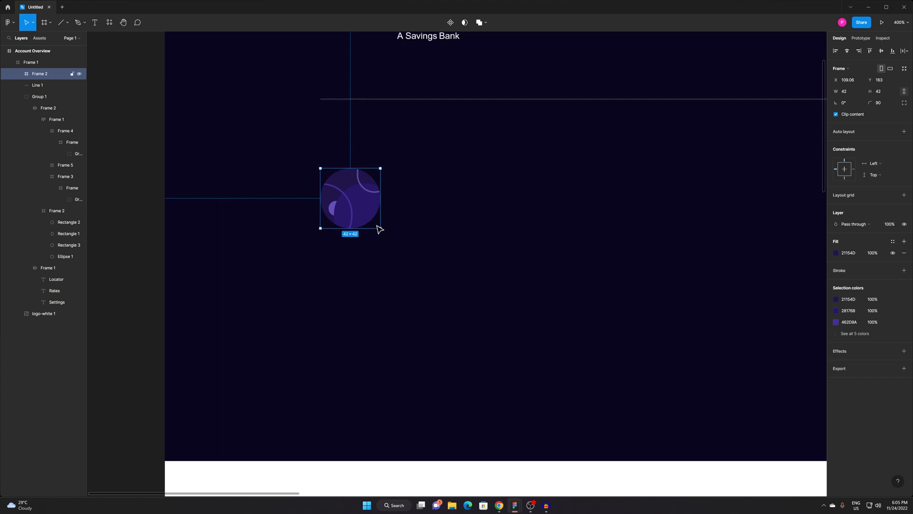
{"action": "double_click", "coordinate": [376, 217]}
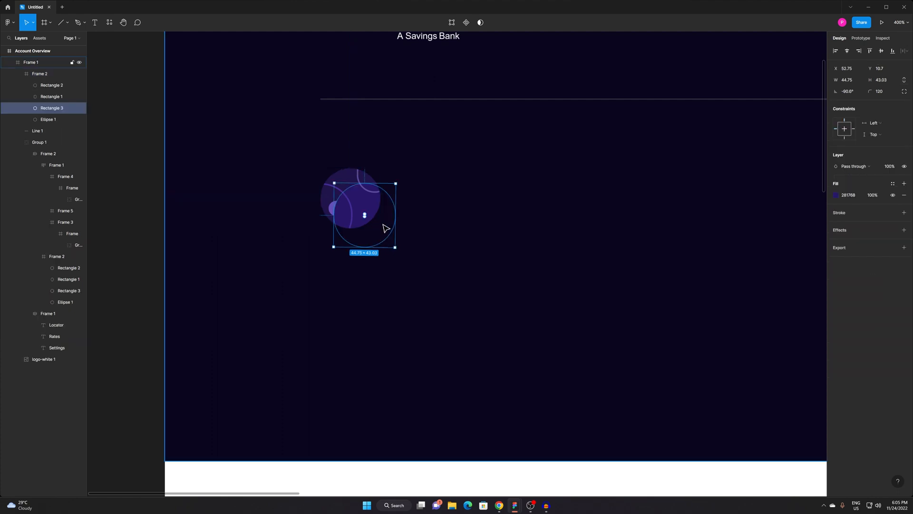
{"action": "key", "text": "ctrl+a"}
{"action": "left_click_drag", "start_coordinate": [396, 247], "coordinate": [428, 279]}
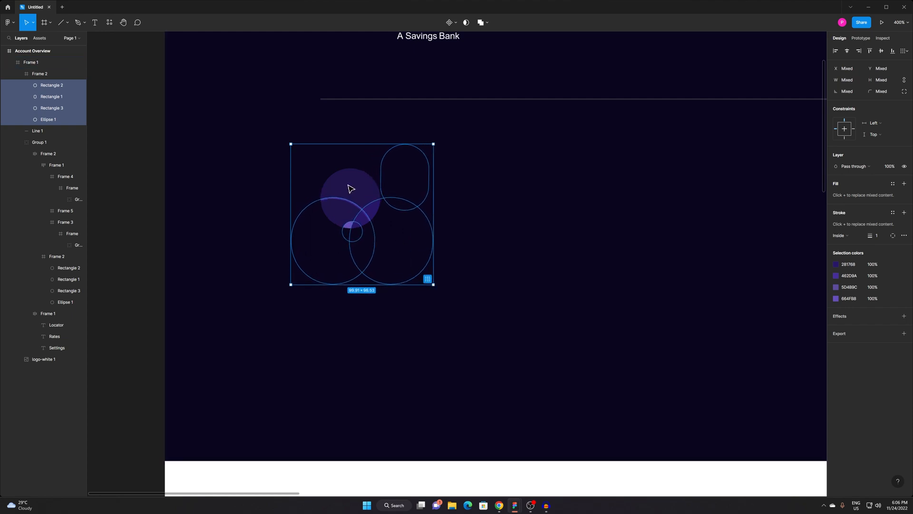
{"action": "left_click", "coordinate": [43, 78]}
{"action": "left_click_drag", "start_coordinate": [380, 228], "coordinate": [403, 253]}
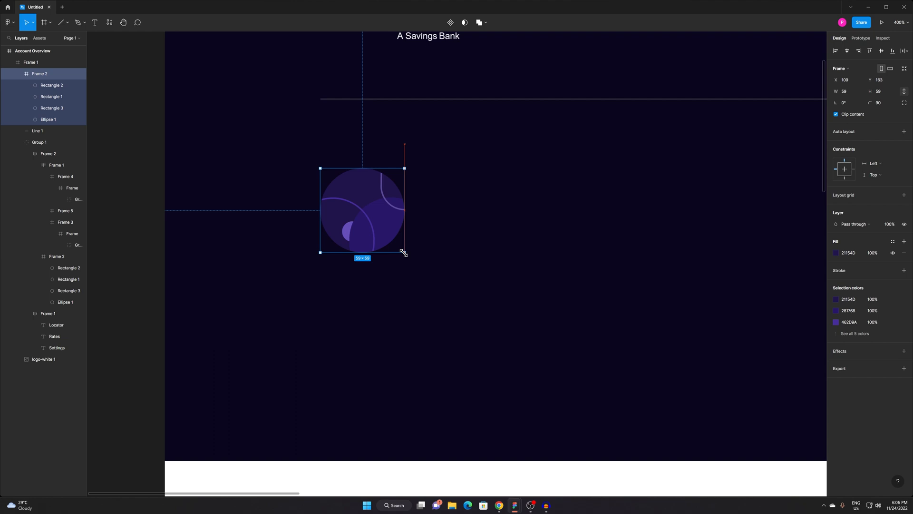
Move the enlarged profile circle slightly up, closer to the divider line.
{"action": "left_click", "coordinate": [310, 159]}
{"action": "key", "text": "shift+0"}
{"action": "scroll", "coordinate": [296, 220], "scroll_direction": "up", "scroll_amount": 5}
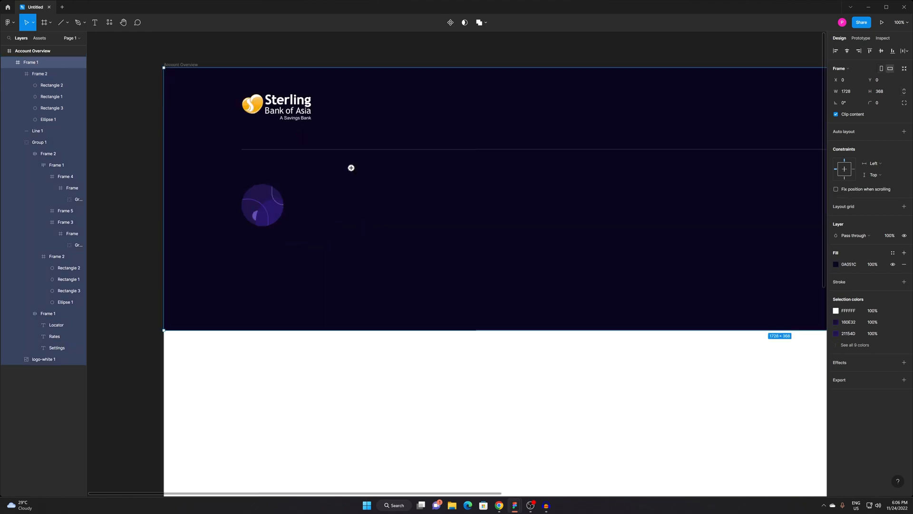
{"action": "left_click", "coordinate": [433, 264]}
{"action": "left_click_drag", "start_coordinate": [421, 260], "coordinate": [423, 252]}
{"action": "left_click", "coordinate": [217, 144]}
Start a text object beside the enlarged profile circle below the divider.
{"action": "left_click_drag", "start_coordinate": [518, 221], "coordinate": [471, 196]}
{"action": "key", "text": "t"}
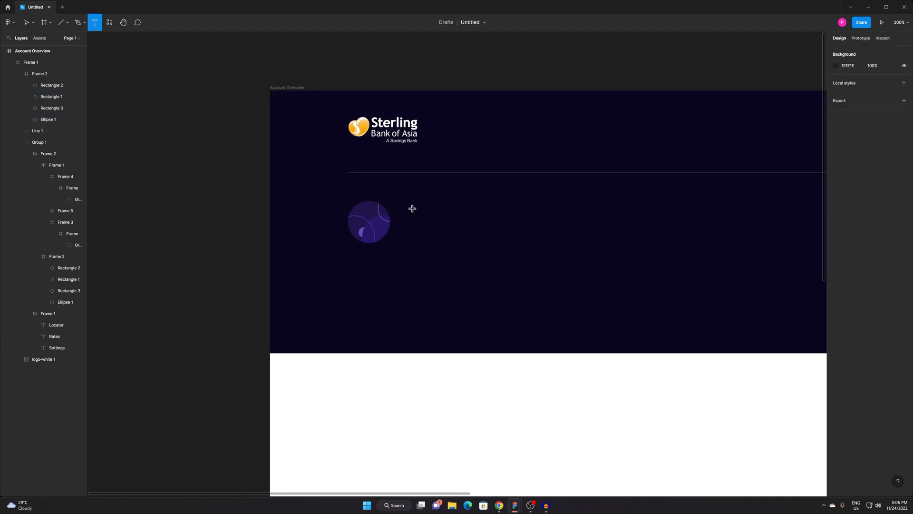
Add the text "Welcome back," followed by the customer's first name beside the purple avatar circle, at font size 16.
{"action": "left_click", "coordinate": [402, 218]}
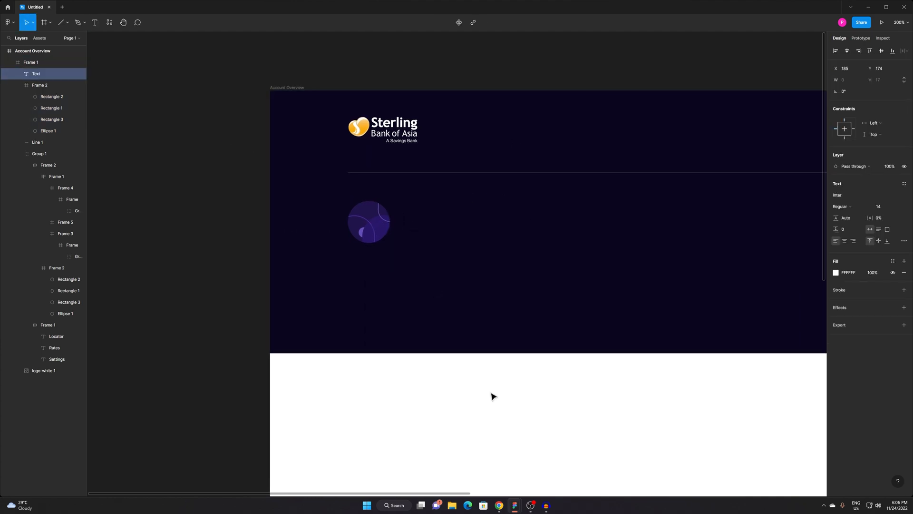
{"action": "type", "text": "Welcome back, "}
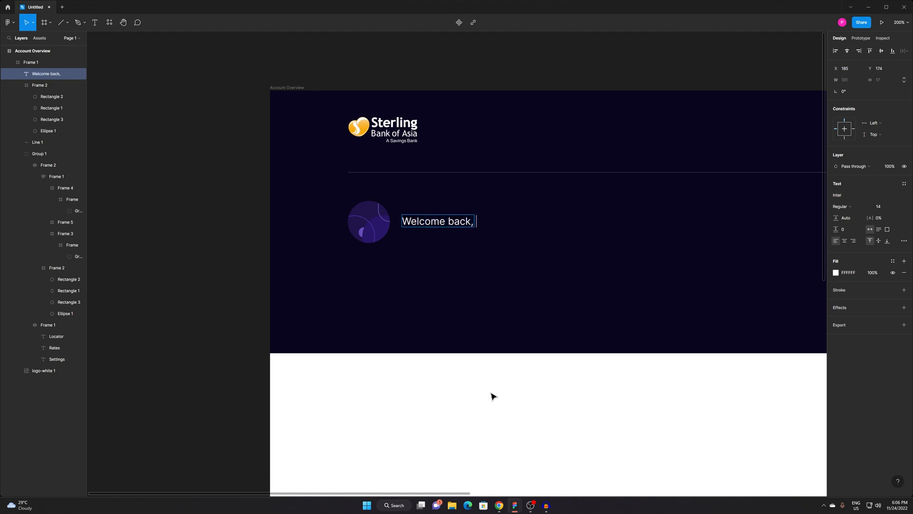
{"action": "type", "text": "Peter"}
{"action": "key", "text": "ctrl+shift+Left"}
{"action": "left_click", "coordinate": [877, 209]}
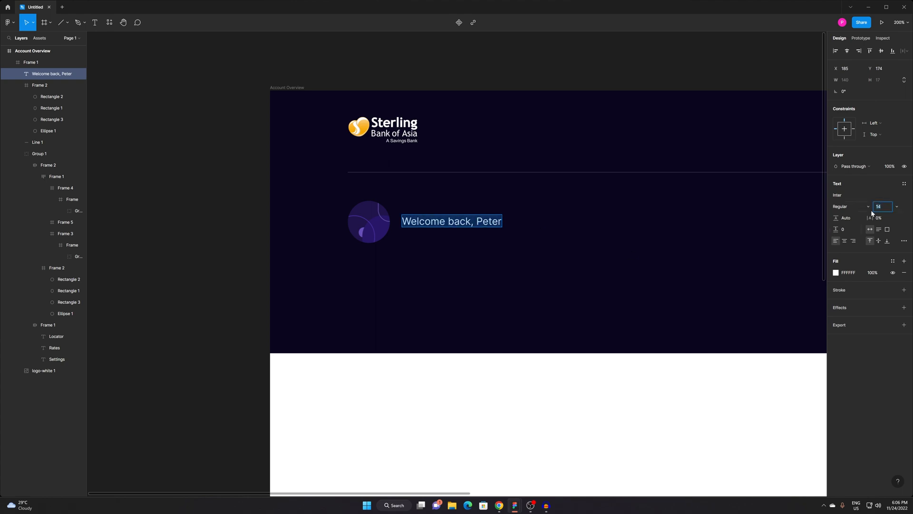
{"action": "key", "text": "Return"}
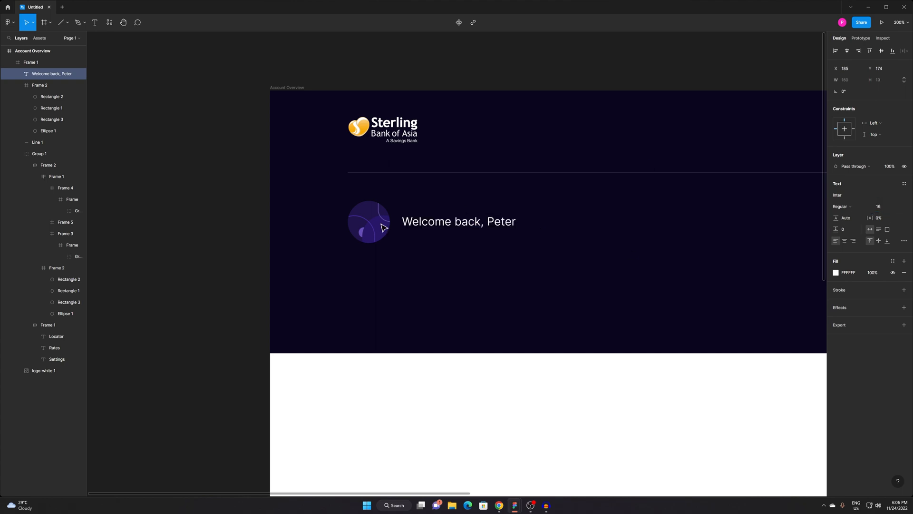
{"action": "key", "text": "Escape"}
{"action": "key", "text": "Escape"}
Move the welcome text up and closer to the avatar, to about X 178, Y 165.
{"action": "scroll", "coordinate": [430, 219], "scroll_direction": "up", "scroll_amount": 3}
{"action": "left_click", "coordinate": [423, 227]}
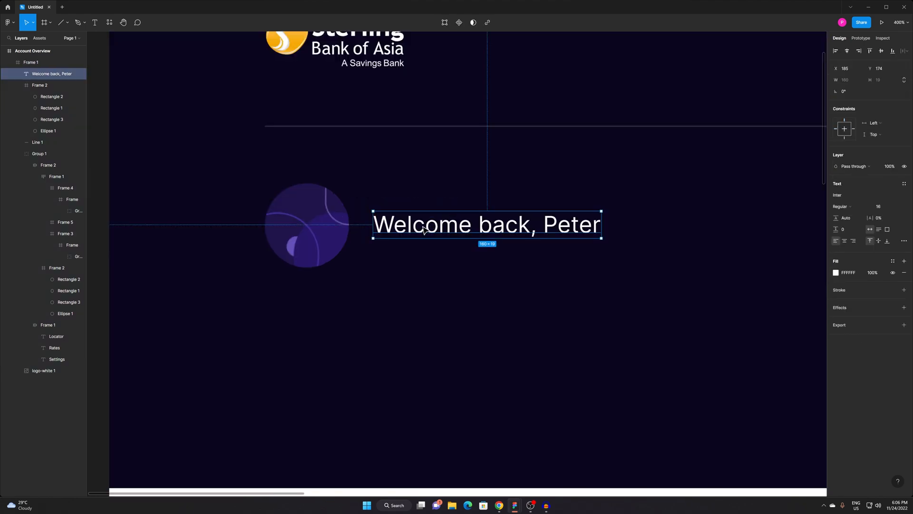
{"action": "mouse_move", "coordinate": [423, 228]}
{"action": "left_mouse_down"}
{"action": "mouse_move", "coordinate": [408, 225]}
{"action": "mouse_move", "coordinate": [413, 217]}
{"action": "left_mouse_up"}
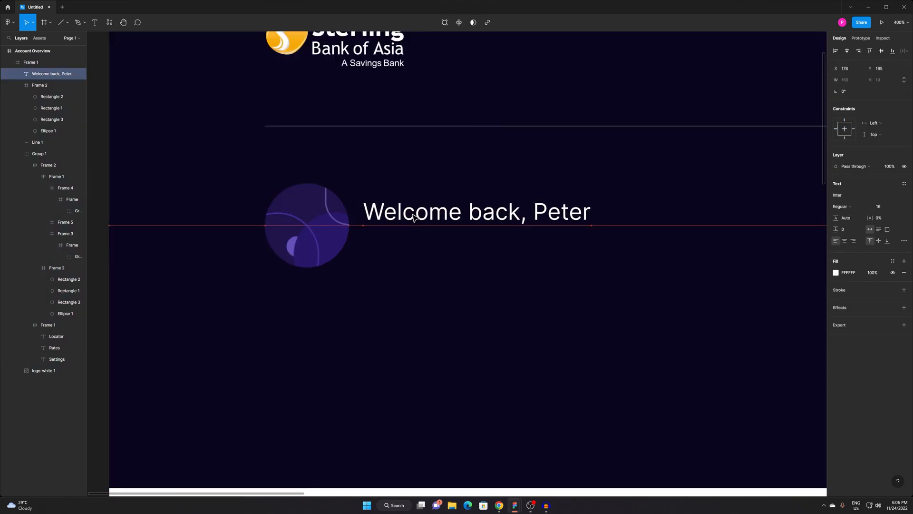
Set only the first name in the welcome text to Semi Bold.
{"action": "double_click", "coordinate": [547, 209]}
{"action": "double_click", "coordinate": [547, 209]}
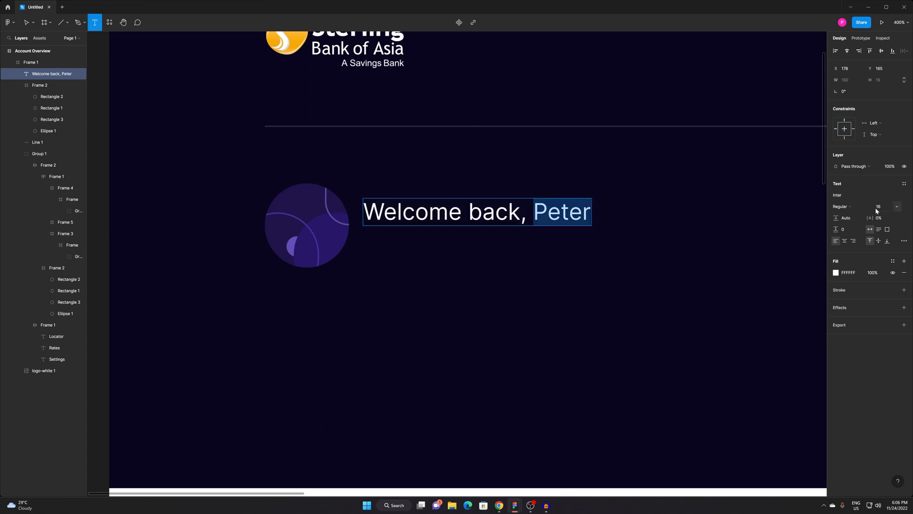
{"action": "left_click", "coordinate": [843, 206]}
{"action": "left_click", "coordinate": [849, 222]}
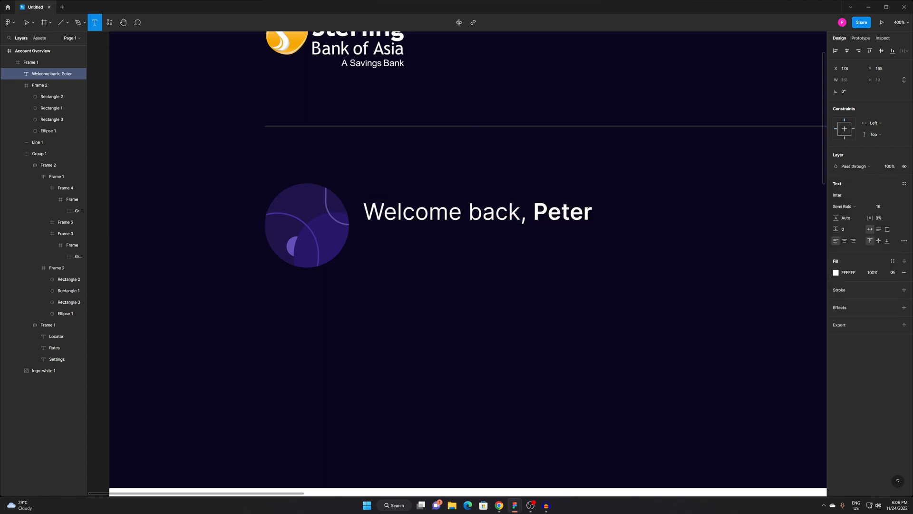
{"action": "key", "text": "Escape"}
{"action": "key", "text": "Escape"}
{"action": "scroll", "coordinate": [527, 230], "scroll_direction": "down", "scroll_amount": 3}
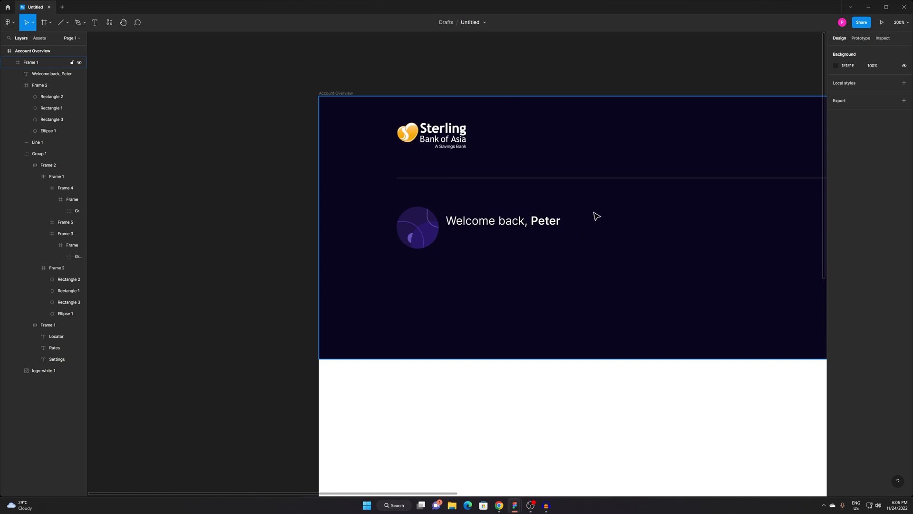
Shift the welcome text slightly away from the avatar, to X 183.25.
{"action": "left_click", "coordinate": [497, 220]}
{"action": "scroll", "coordinate": [497, 220], "scroll_direction": "up", "scroll_amount": 3}
{"action": "left_click", "coordinate": [474, 226]}
{"action": "left_click_drag", "start_coordinate": [474, 226], "coordinate": [483, 230]}
{"action": "scroll", "coordinate": [489, 267], "scroll_direction": "down", "scroll_amount": 3}
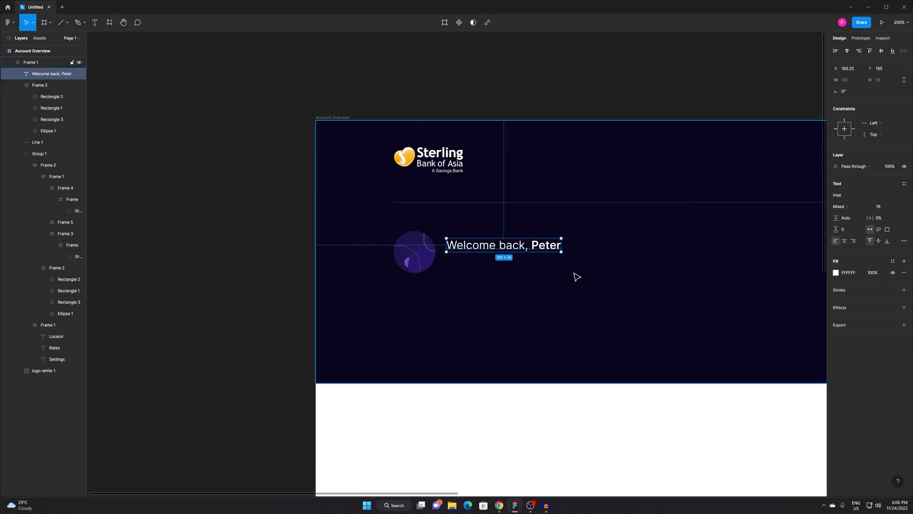
Capture the bank site's last-login banner as a screenshot, paste it in, and place it on the white area below the header.
{"action": "left_click", "coordinate": [577, 81]}
{"action": "left_click_drag", "start_coordinate": [650, 294], "coordinate": [587, 269]}
{"action": "left_click_drag", "start_coordinate": [437, 250], "coordinate": [511, 223]}
{"action": "left_click", "coordinate": [494, 204]}
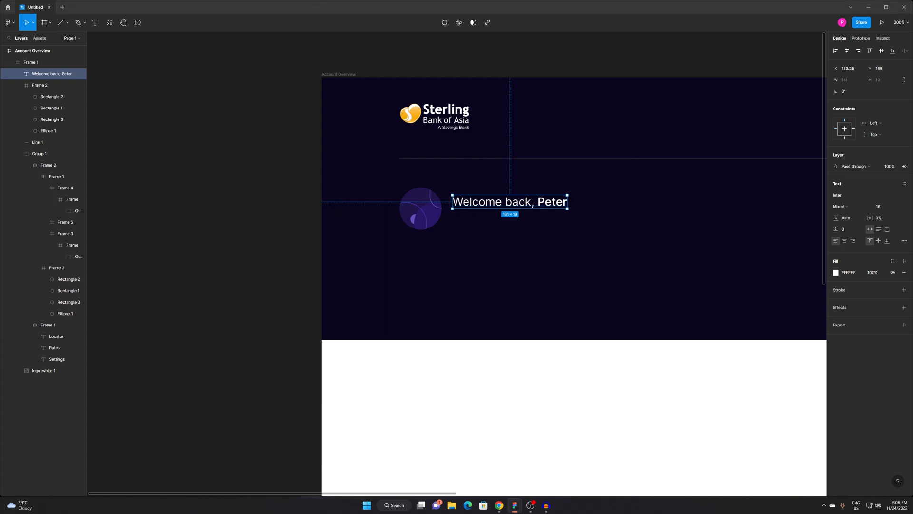
{"action": "key", "text": "super+Print"}
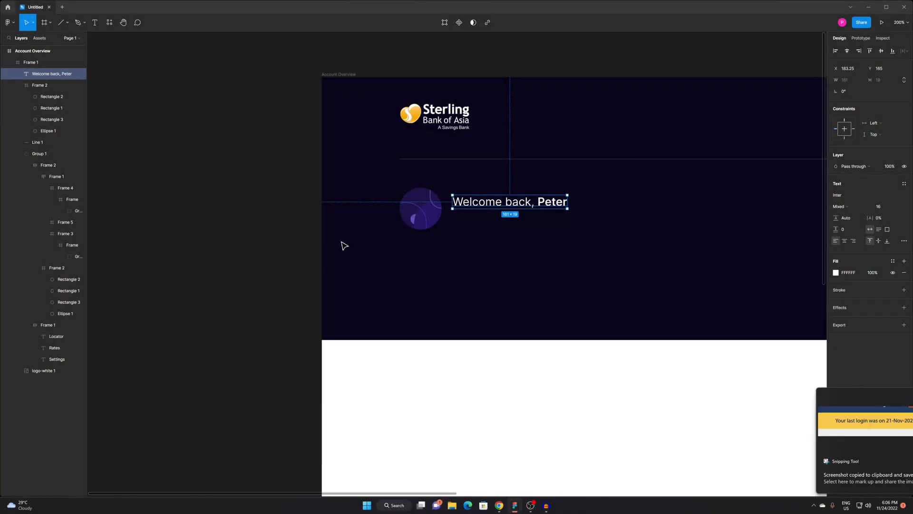
{"action": "left_click", "coordinate": [514, 296]}
{"action": "key", "text": "ctrl+v"}
{"action": "left_click_drag", "start_coordinate": [577, 252], "coordinate": [579, 287]}
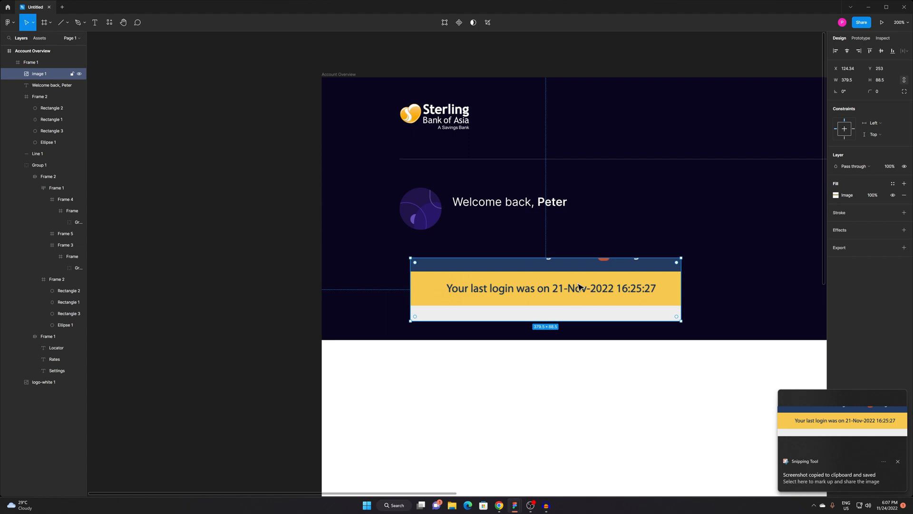
{"action": "left_click_drag", "start_coordinate": [523, 303], "coordinate": [473, 419]}
Duplicate the welcome text directly beneath the original and set the copy's font size to 14.
{"action": "left_click", "coordinate": [504, 210]}
{"action": "left_click", "coordinate": [506, 210]}
{"action": "key", "text": "ctrl+v"}
{"action": "mouse_move", "coordinate": [505, 209]}
{"action": "left_mouse_down"}
{"action": "mouse_move", "coordinate": [507, 241]}
{"action": "mouse_move", "coordinate": [506, 224]}
{"action": "left_mouse_up"}
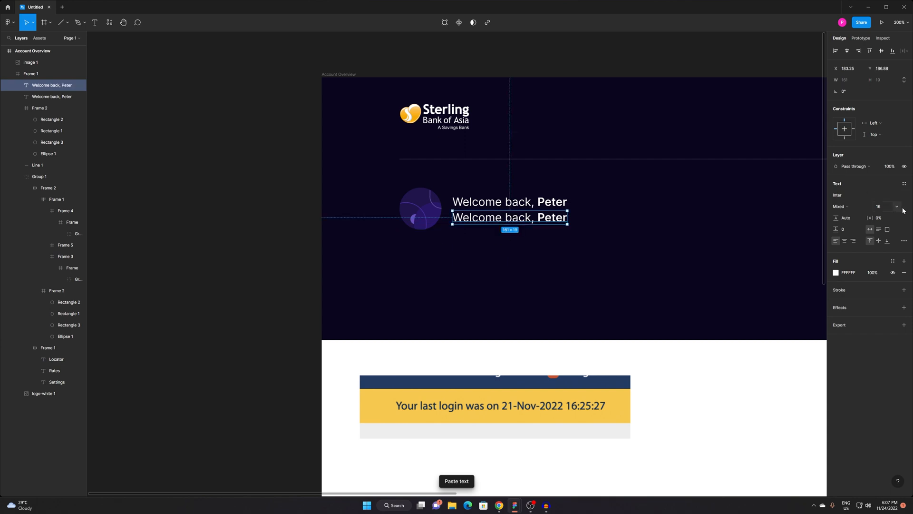
{"action": "left_click", "coordinate": [882, 207]}
{"action": "type", "text": "145"}
{"action": "key", "text": "BackSpace"}
{"action": "key", "text": "Return"}
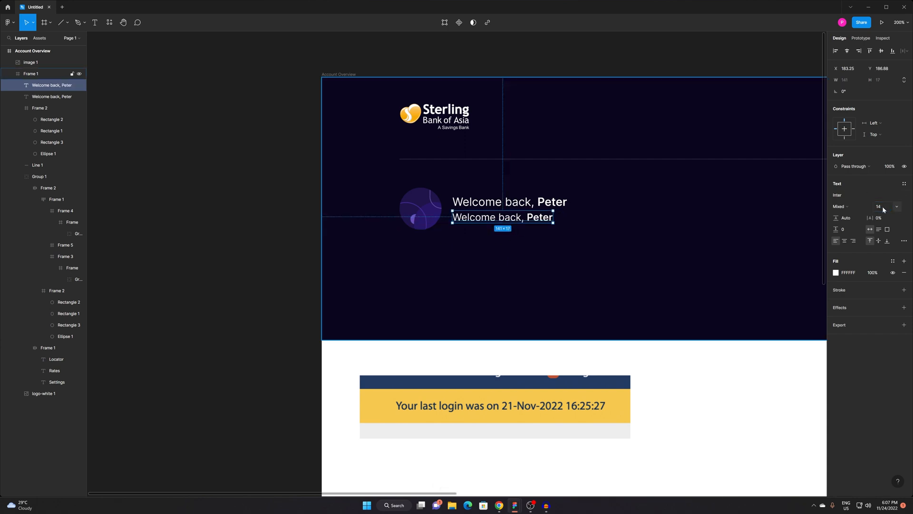
Replace the duplicated line's wording with "Your last login was 2 days ago".
{"action": "double_click", "coordinate": [505, 219]}
{"action": "type", "text": "2"}
{"action": "key", "text": "ctrl+a"}
{"action": "type", "text": "Last"}
{"action": "key", "text": "ctrl+a"}
{"action": "type", "text": "Your last login "}
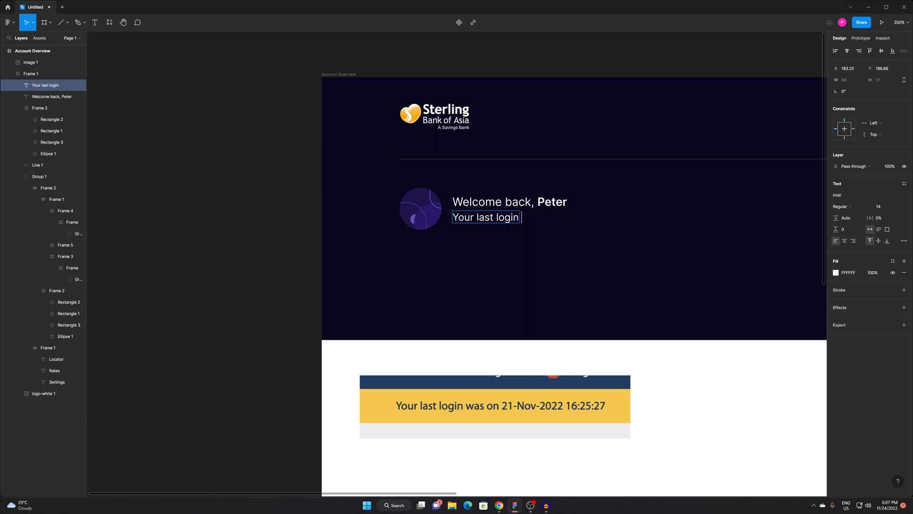
{"action": "type", "text": "was 2 days ago0"}
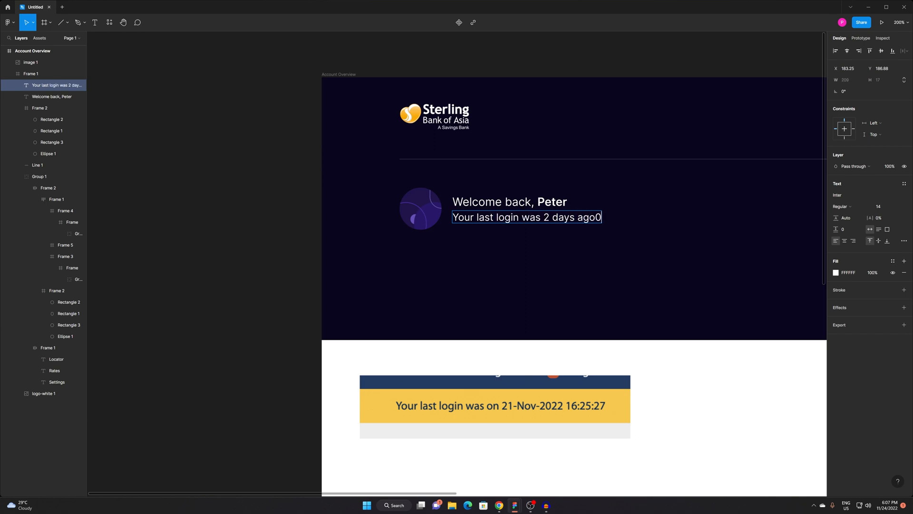
{"action": "key", "text": "Escape"}
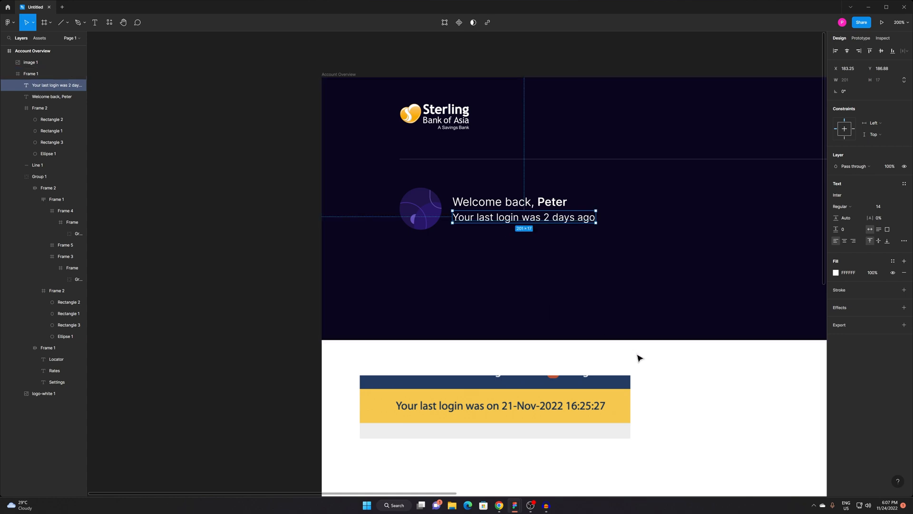
Change the last-login line's fill colour to light grey C0C0C0.
{"action": "left_click", "coordinate": [691, 440]}
{"action": "left_click_drag", "start_coordinate": [564, 265], "coordinate": [680, 310]}
{"action": "scroll", "coordinate": [658, 271], "scroll_direction": "up", "scroll_amount": 3}
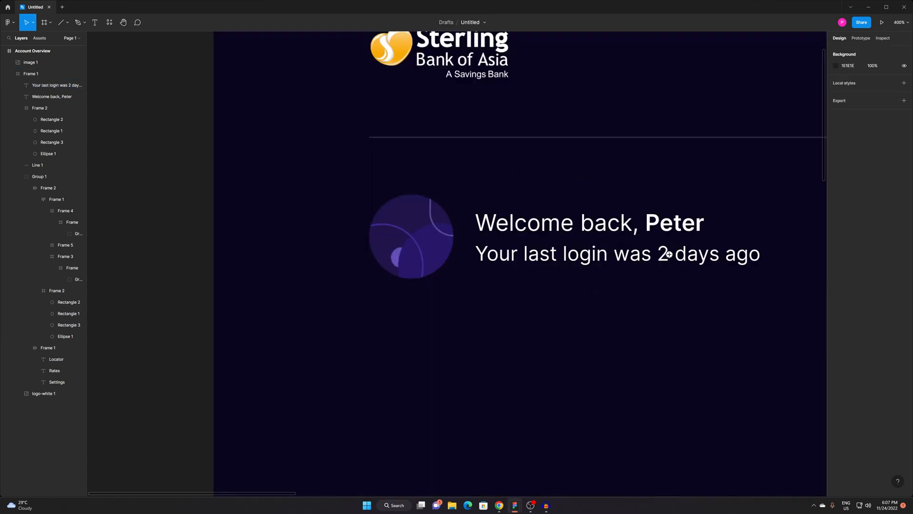
{"action": "scroll", "coordinate": [671, 259], "scroll_direction": "down", "scroll_amount": 3}
{"action": "left_click", "coordinate": [617, 256]}
{"action": "double_click", "coordinate": [618, 256]}
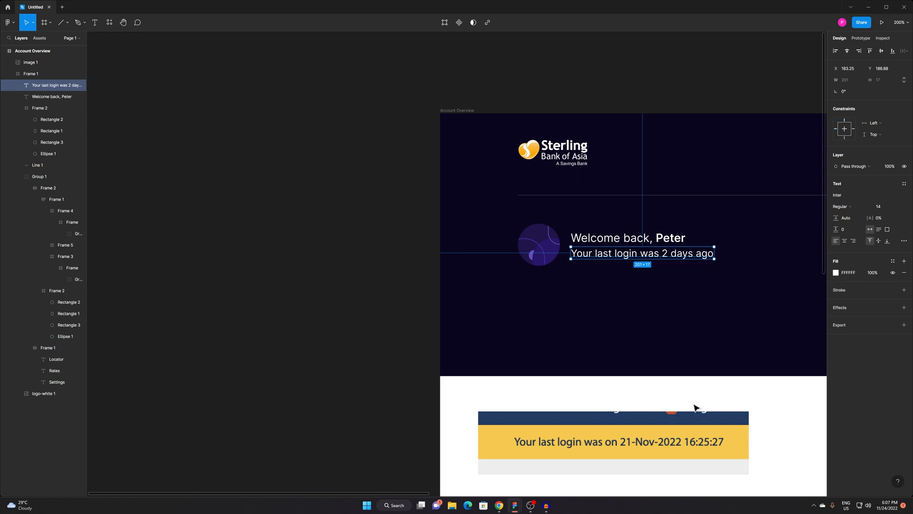
{"action": "left_click", "coordinate": [835, 273]}
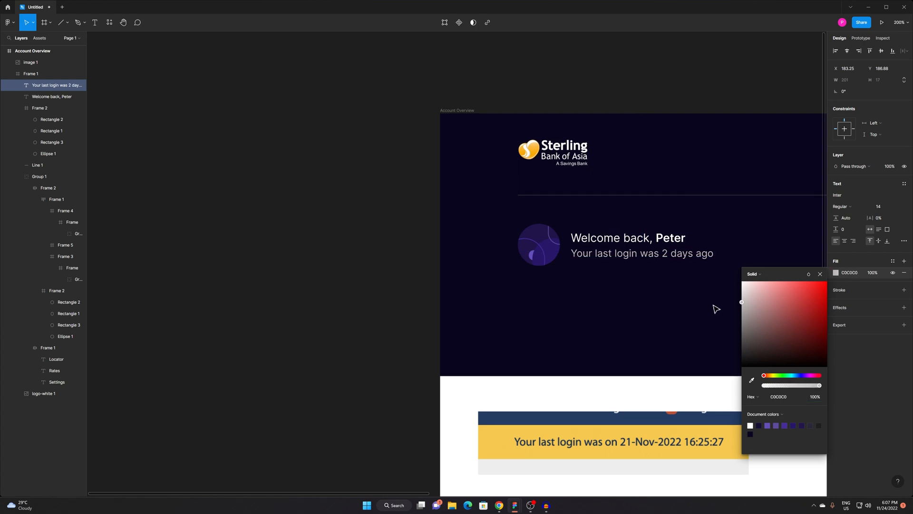
{"action": "left_click", "coordinate": [238, 153]}
Group the header's lower avatar with the welcome line and the last-login line.
{"action": "left_click_drag", "start_coordinate": [411, 249], "coordinate": [214, 182]}
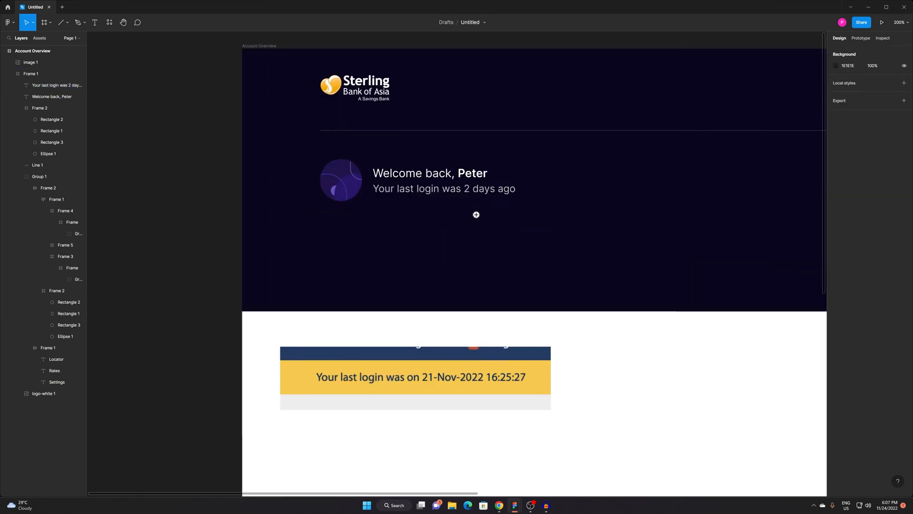
{"action": "scroll", "coordinate": [508, 214], "scroll_direction": "down", "scroll_amount": 3}
{"action": "left_click_drag", "start_coordinate": [674, 338], "coordinate": [569, 373]}
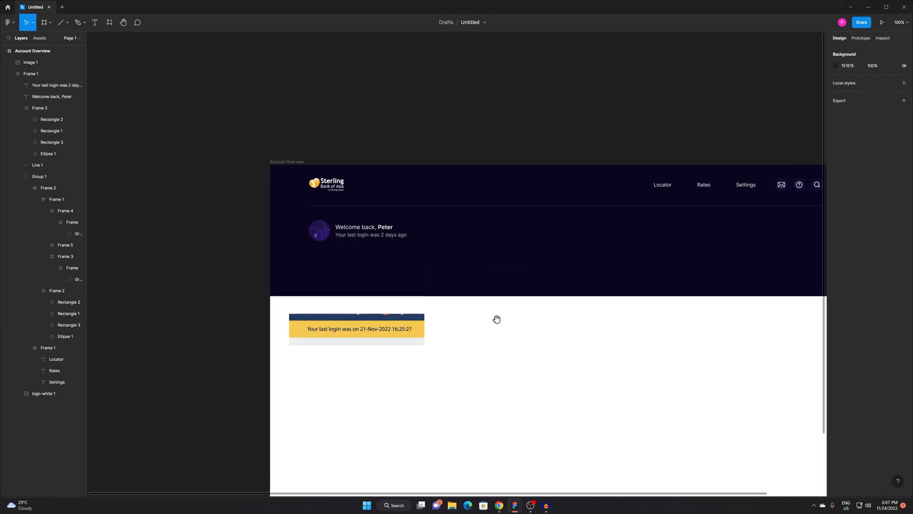
{"action": "left_click_drag", "start_coordinate": [539, 233], "coordinate": [585, 240]}
{"action": "left_click_drag", "start_coordinate": [497, 274], "coordinate": [373, 275]}
{"action": "left_click", "coordinate": [285, 222]}
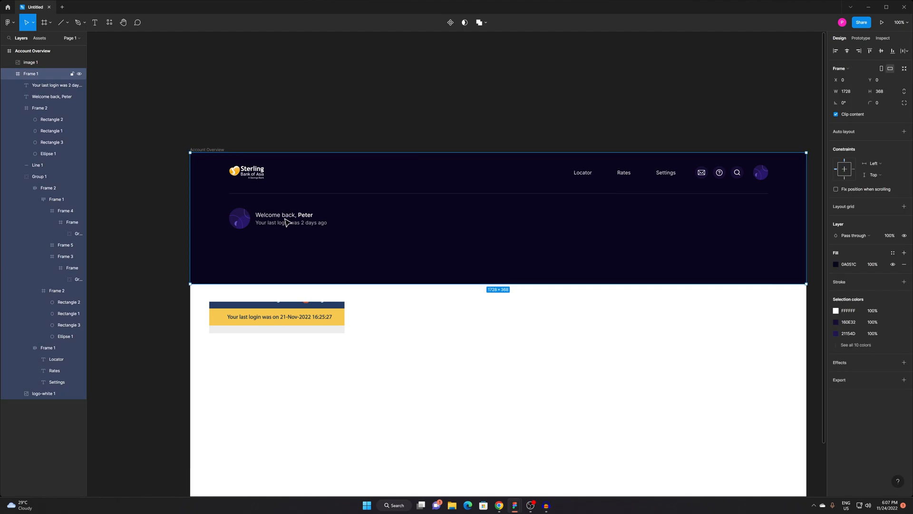
{"action": "double_click", "coordinate": [285, 216]}
{"action": "left_click", "coordinate": [286, 223], "text": "shift"}
{"action": "scroll", "coordinate": [286, 217], "scroll_direction": "up", "scroll_amount": 3}
{"action": "left_click_drag", "start_coordinate": [265, 214], "coordinate": [263, 216]}
{"action": "left_click", "coordinate": [194, 220], "text": "shift"}
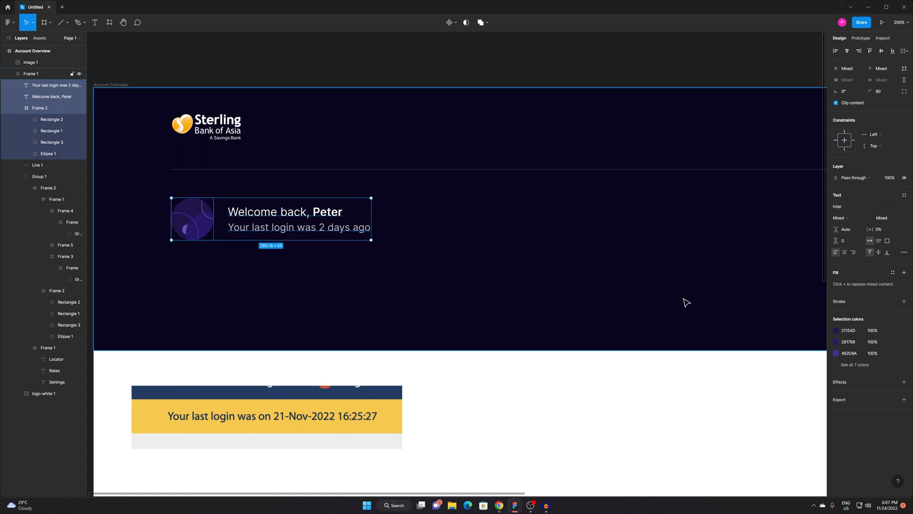
{"action": "key", "text": "ctrl+g"}
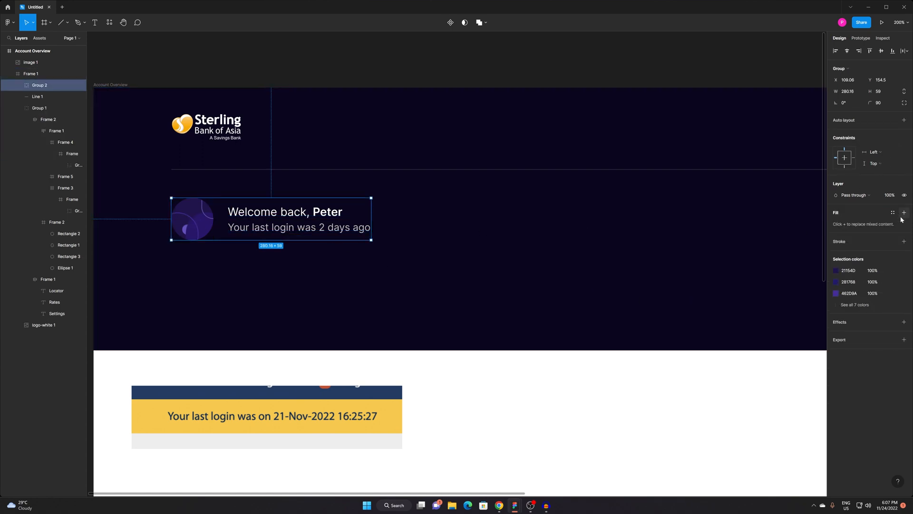
Group the welcome and last-login lines together as a nested group inside the avatar group.
{"action": "left_click", "coordinate": [903, 120]}
{"action": "key", "text": "ctrl+z"}
{"action": "double_click", "coordinate": [253, 212]}
{"action": "left_click", "coordinate": [250, 226], "text": "shift"}
{"action": "key", "text": "ctrl+g"}
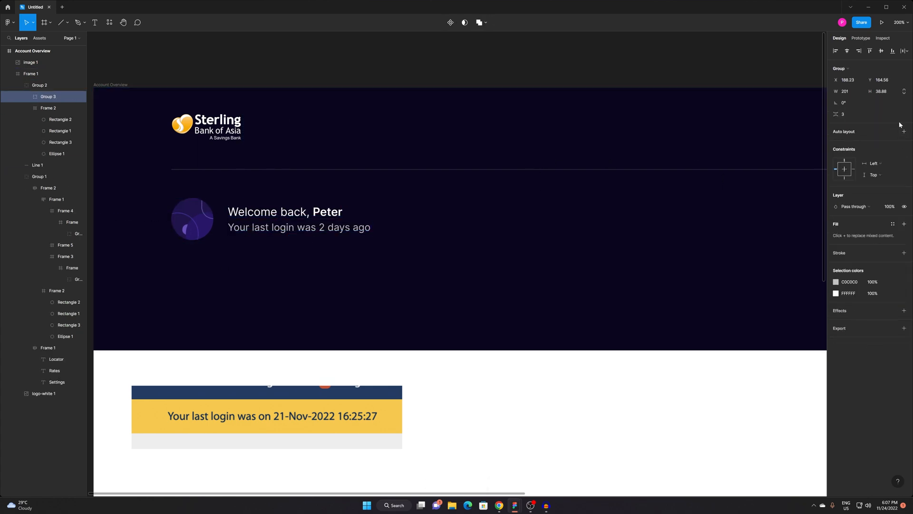
Apply a horizontal auto layout to the outer group holding the avatar and the two text lines.
{"action": "left_click", "coordinate": [180, 217]}
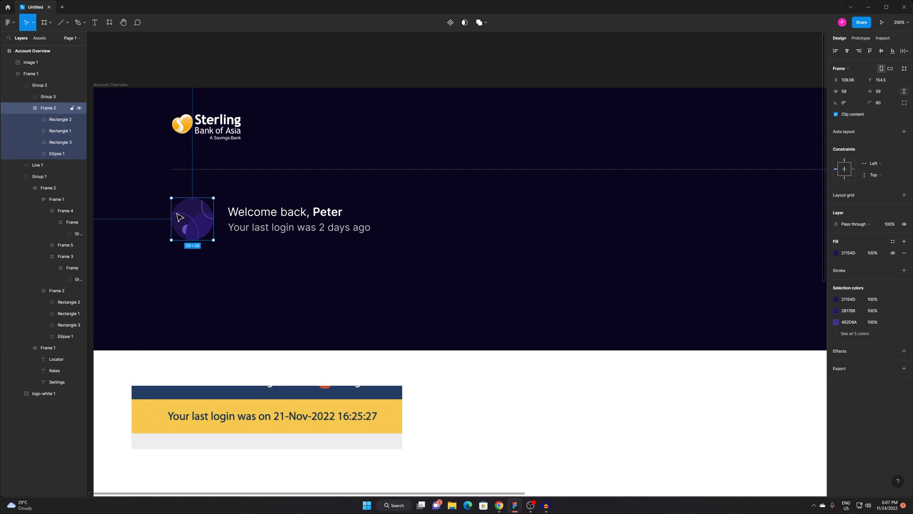
{"action": "key", "text": "Escape"}
{"action": "left_click", "coordinate": [260, 221]}
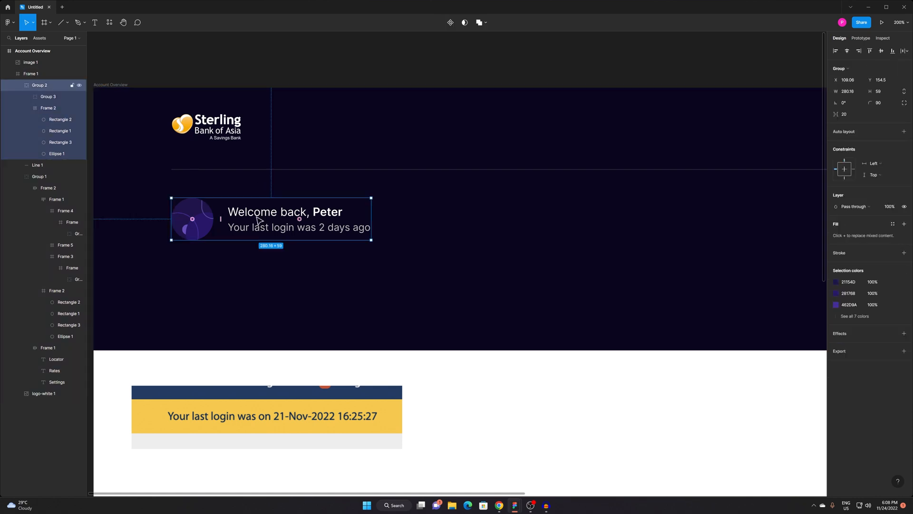
{"action": "left_click", "coordinate": [903, 131]}
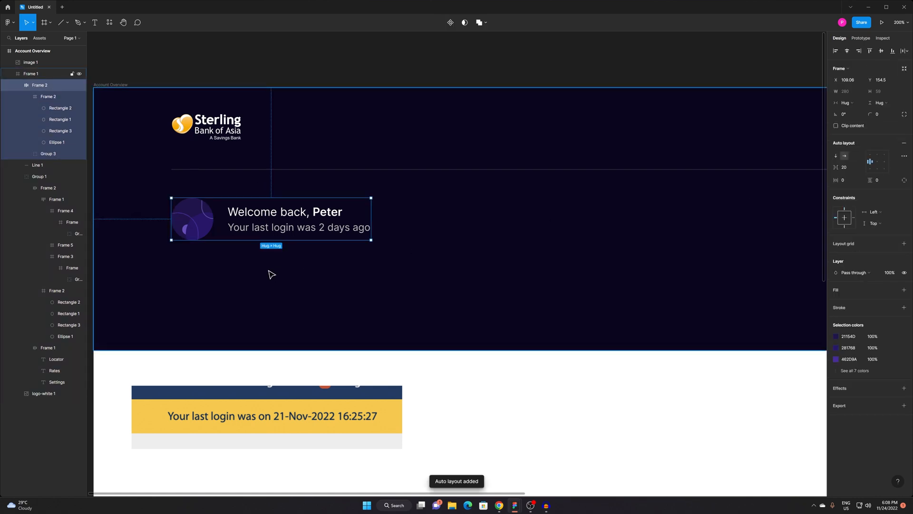
{"action": "left_click", "coordinate": [399, 246]}
Reduce the auto layout spacing between the avatar and the text lines to 15.
{"action": "scroll", "coordinate": [428, 244], "scroll_direction": "down", "scroll_amount": 3}
{"action": "scroll", "coordinate": [339, 233], "scroll_direction": "up", "scroll_amount": 3}
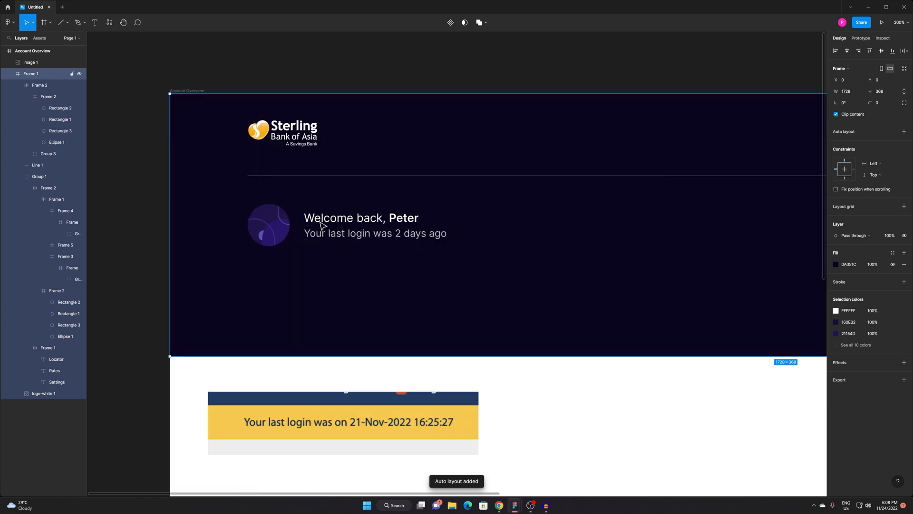
{"action": "left_click", "coordinate": [285, 226]}
{"action": "left_click_drag", "start_coordinate": [296, 226], "coordinate": [294, 245]}
{"action": "left_click", "coordinate": [373, 419]}
Move the avatar and welcome block slightly down within the dark header, to Y 164.
{"action": "key", "text": "z"}
{"action": "left_click", "coordinate": [593, 406], "text": "alt"}
{"action": "left_click_drag", "start_coordinate": [556, 417], "coordinate": [406, 287]}
{"action": "left_click", "coordinate": [460, 374]}
{"action": "left_click_drag", "start_coordinate": [532, 356], "coordinate": [441, 390]}
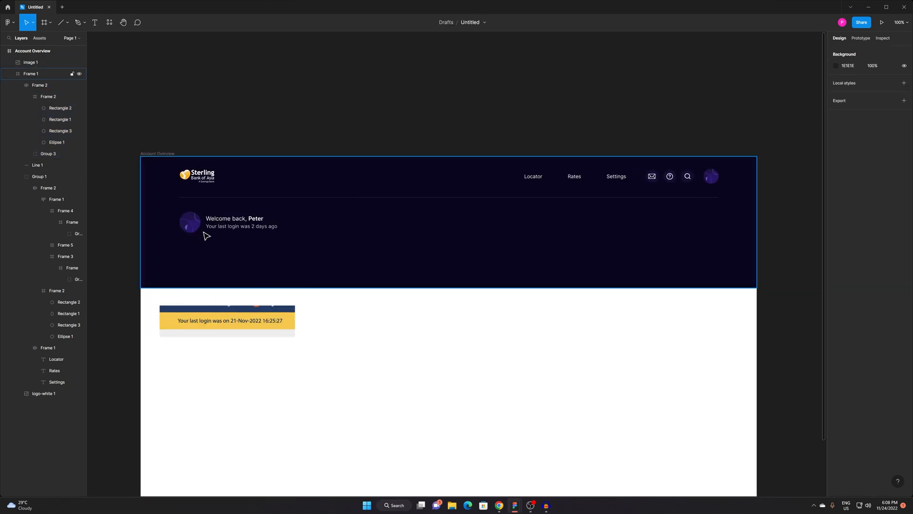
{"action": "double_click", "coordinate": [216, 228]}
{"action": "left_click_drag", "start_coordinate": [223, 224], "coordinate": [224, 230]}
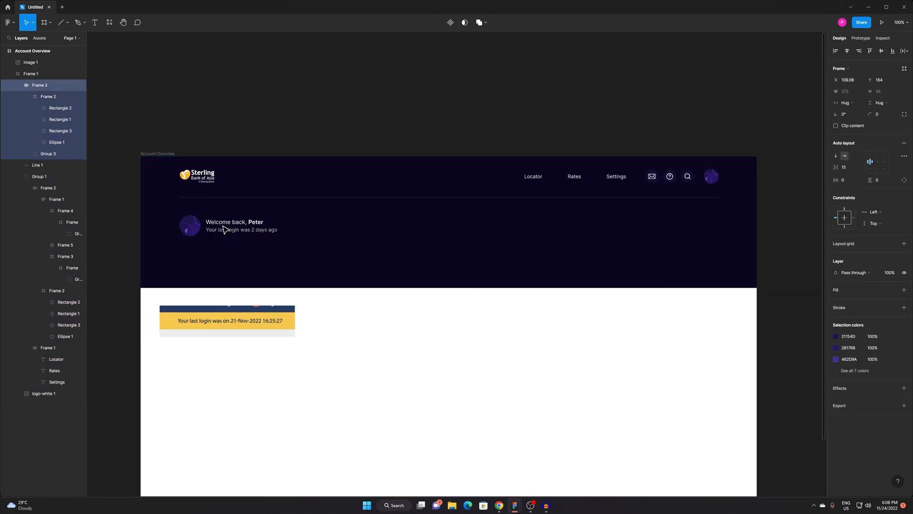
{"action": "left_click", "coordinate": [306, 112]}
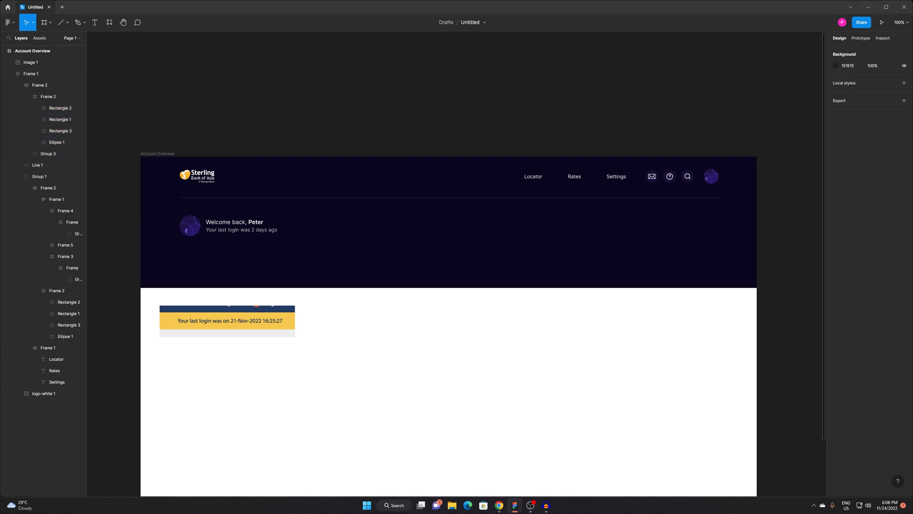
Delete the yellow last-login reference image and move the avatar and welcome block up to Y 145.4.
{"action": "left_click", "coordinate": [233, 324]}
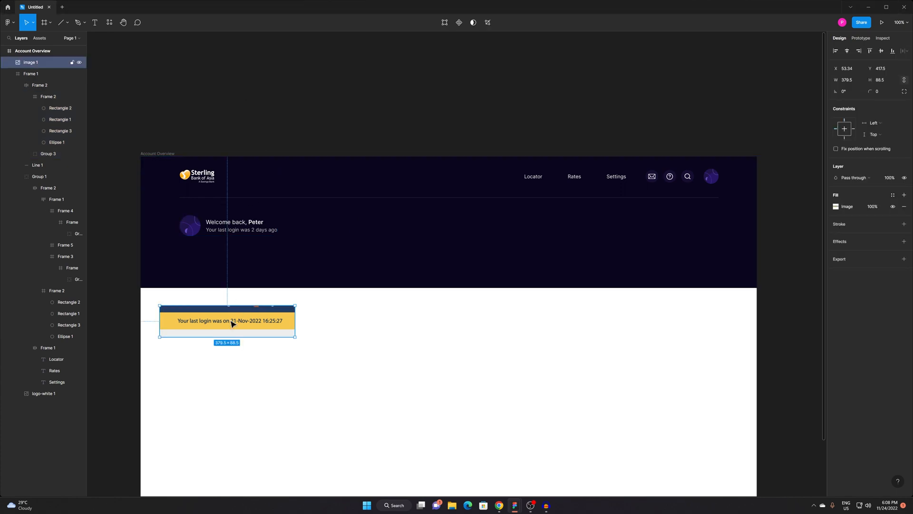
{"action": "key", "text": "Delete"}
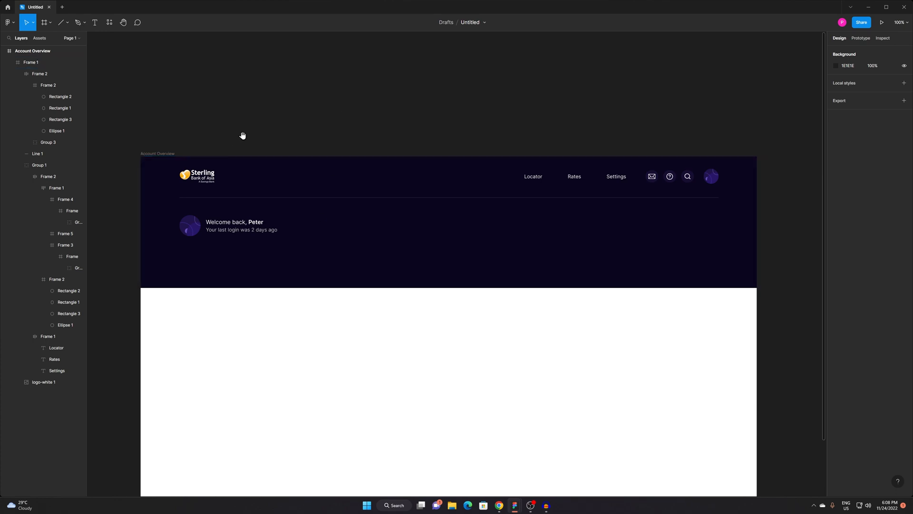
{"action": "left_click_drag", "start_coordinate": [234, 198], "coordinate": [355, 212]}
{"action": "scroll", "coordinate": [339, 242], "scroll_direction": "up", "scroll_amount": 5}
{"action": "left_click", "coordinate": [282, 244]}
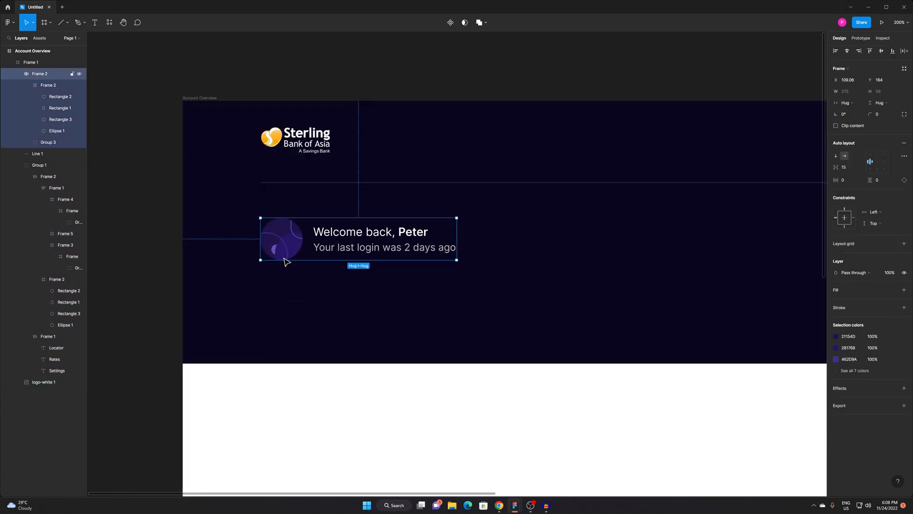
{"action": "left_click_drag", "start_coordinate": [287, 246], "coordinate": [288, 232]}
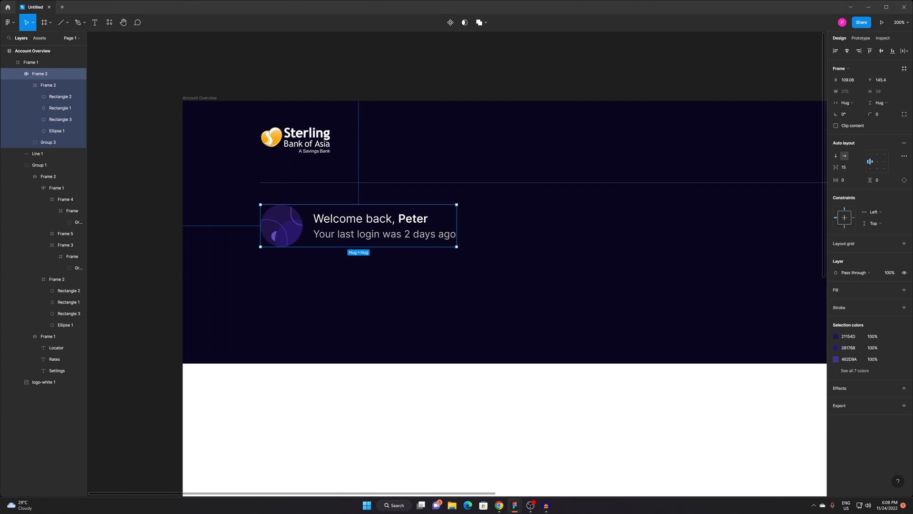
Capture the original bank account overview page and paste the screenshot into the white area below the header, at about X 284, Y 465.
{"action": "key", "text": "super+shift+s"}
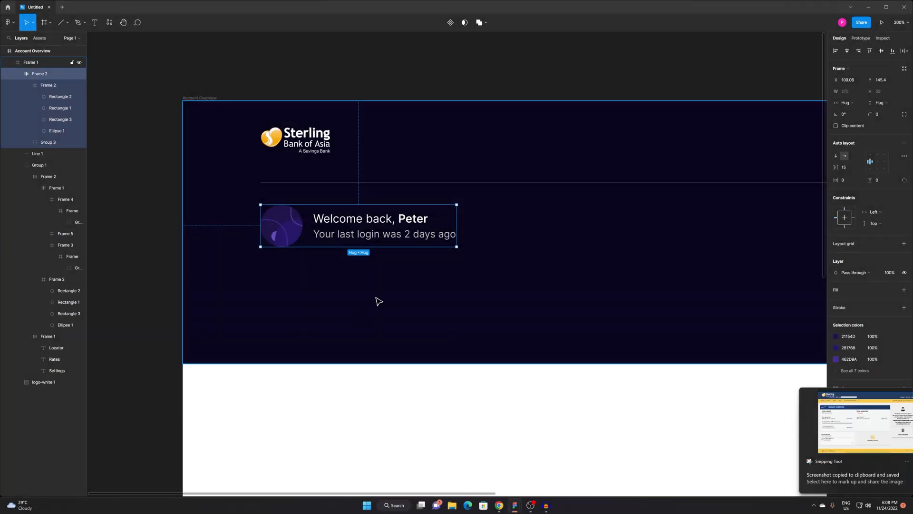
{"action": "left_click", "coordinate": [376, 327]}
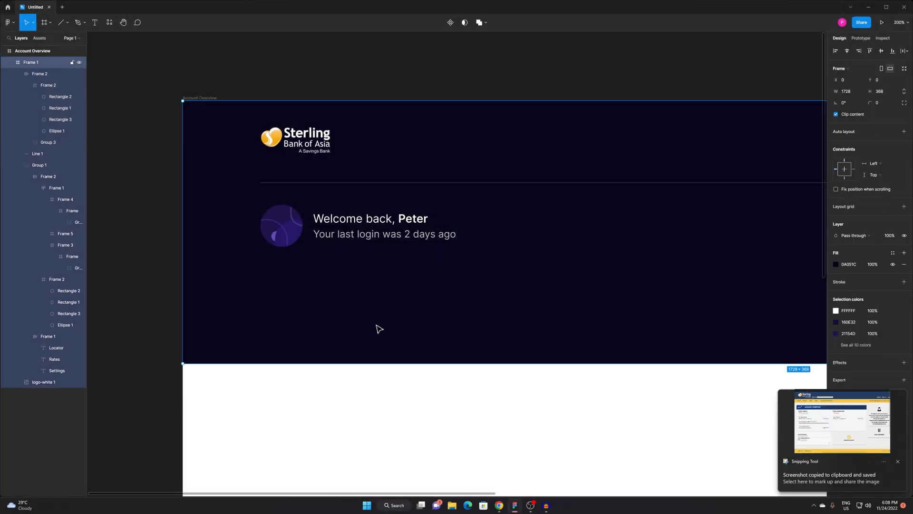
{"action": "scroll", "coordinate": [423, 405], "scroll_direction": "down", "scroll_amount": 3}
{"action": "left_click_drag", "start_coordinate": [402, 372], "coordinate": [340, 119]}
{"action": "key", "text": "Escape"}
{"action": "key", "text": "ctrl+v"}
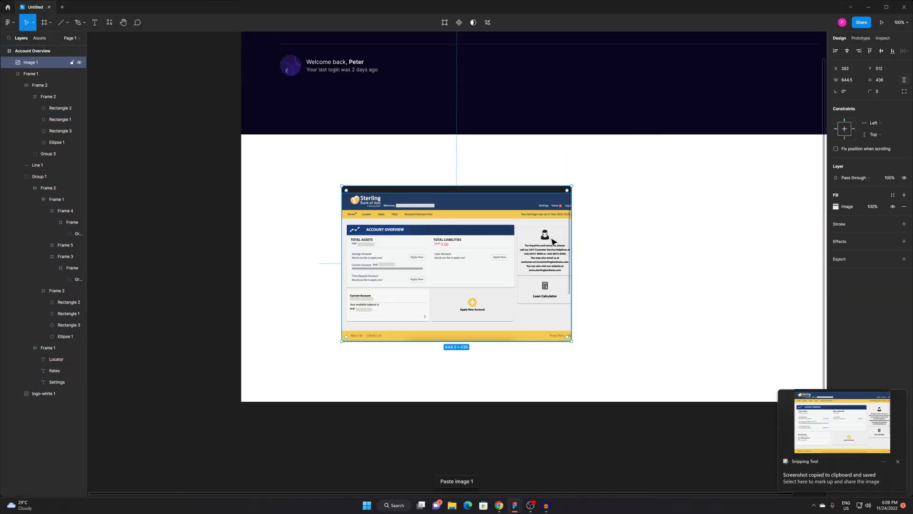
{"action": "left_click_drag", "start_coordinate": [464, 235], "coordinate": [460, 221]}
Examine the account overview card, account tiles and side panels in the pasted screenshot against the new header.
{"action": "scroll", "coordinate": [460, 220], "scroll_direction": "up", "scroll_amount": 5}
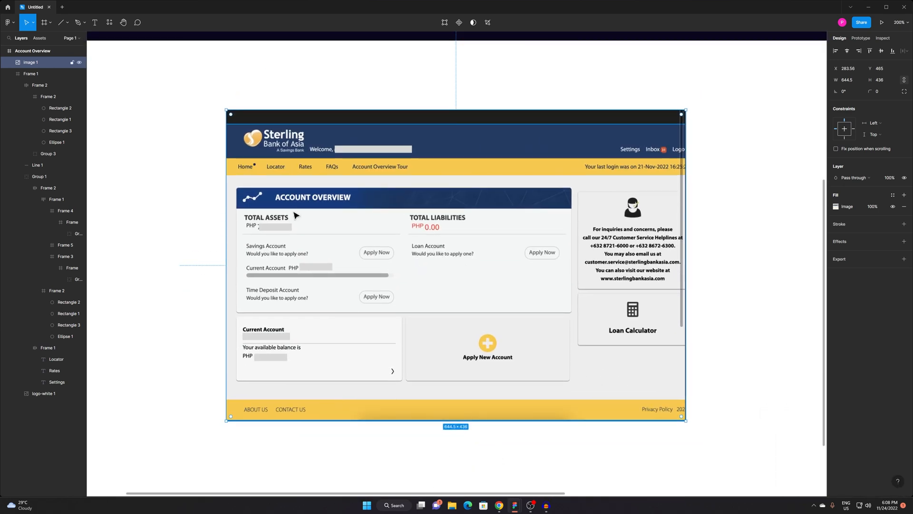
{"action": "scroll", "coordinate": [296, 217], "scroll_direction": "up", "scroll_amount": 5}
{"action": "scroll", "coordinate": [414, 284], "scroll_direction": "down", "scroll_amount": 3}
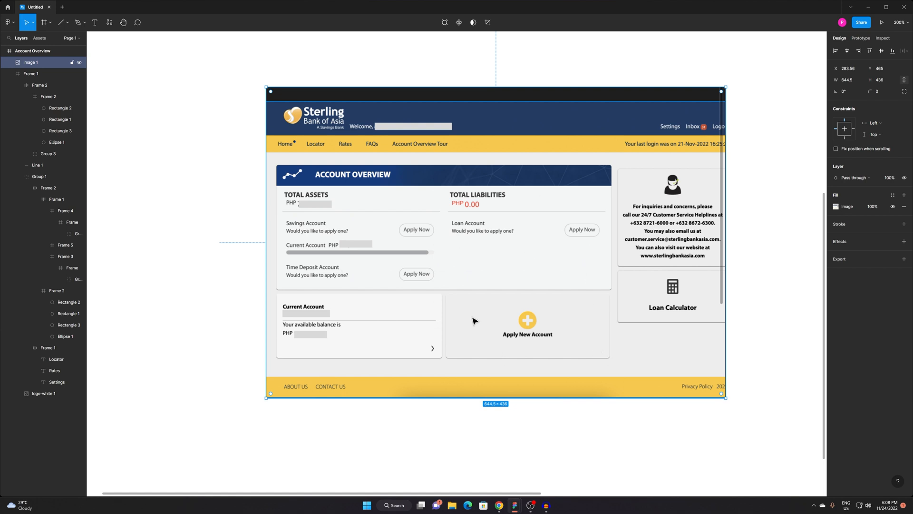
{"action": "scroll", "coordinate": [489, 280], "scroll_direction": "down", "scroll_amount": 3}
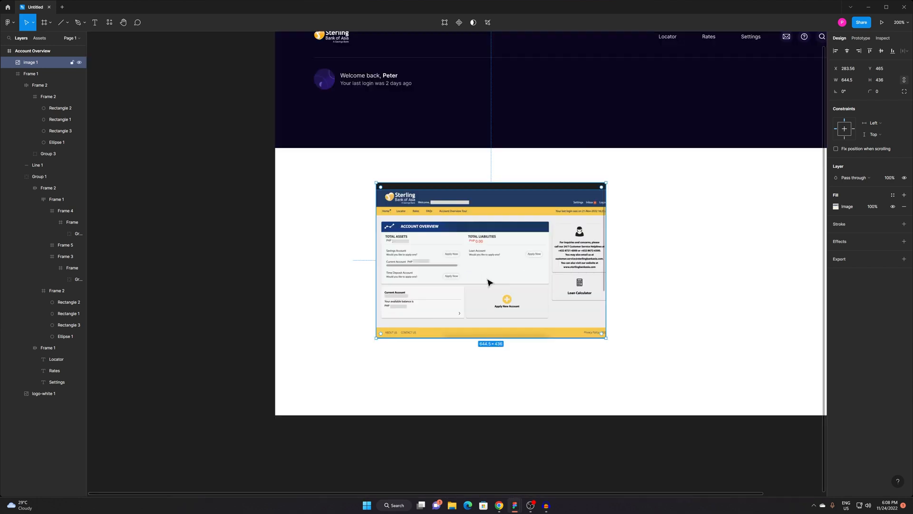
{"action": "left_click_drag", "start_coordinate": [561, 245], "coordinate": [569, 295]}
{"action": "scroll", "coordinate": [535, 357], "scroll_direction": "up", "scroll_amount": 3}
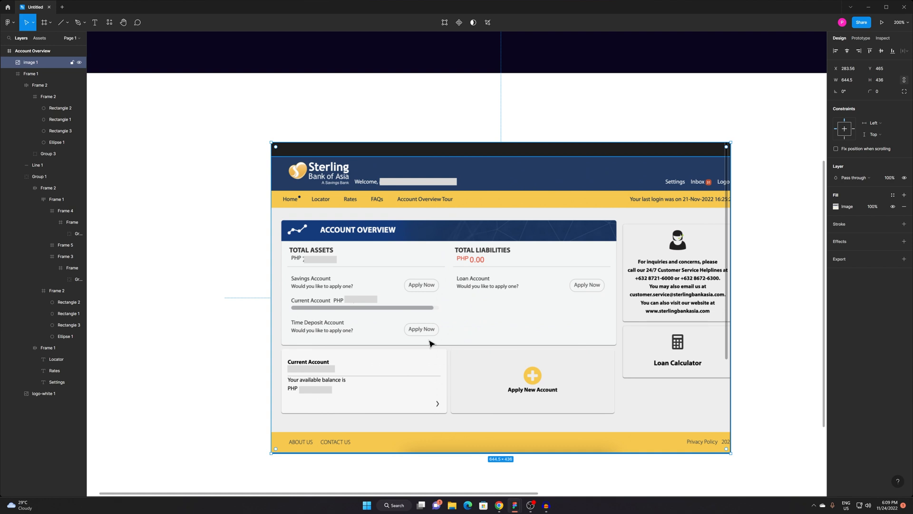
{"action": "left_click", "coordinate": [700, 133]}
{"action": "scroll", "coordinate": [598, 184], "scroll_direction": "down", "scroll_amount": 3}
{"action": "left_click_drag", "start_coordinate": [590, 186], "coordinate": [522, 295]}
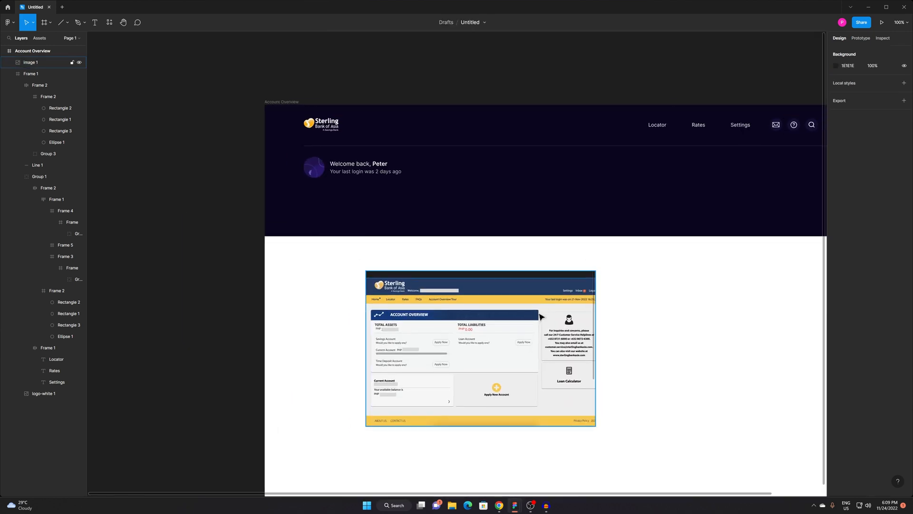
{"action": "left_click", "coordinate": [494, 320]}
{"action": "left_click_drag", "start_coordinate": [728, 286], "coordinate": [645, 299]}
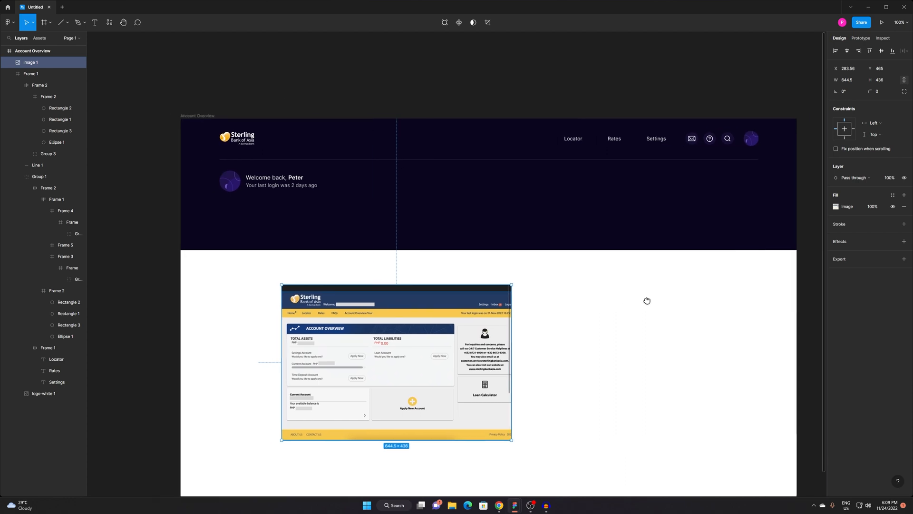
Draw a frame about 140 × 53 under the header divider, ending at the divider's right end, and place it at Y 149.
{"action": "left_click", "coordinate": [44, 23]}
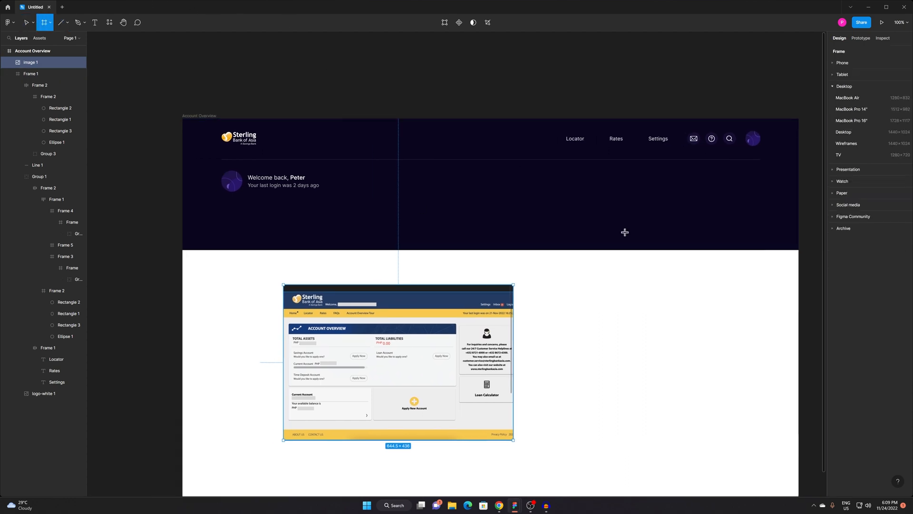
{"action": "left_click_drag", "start_coordinate": [760, 170], "coordinate": [732, 191]}
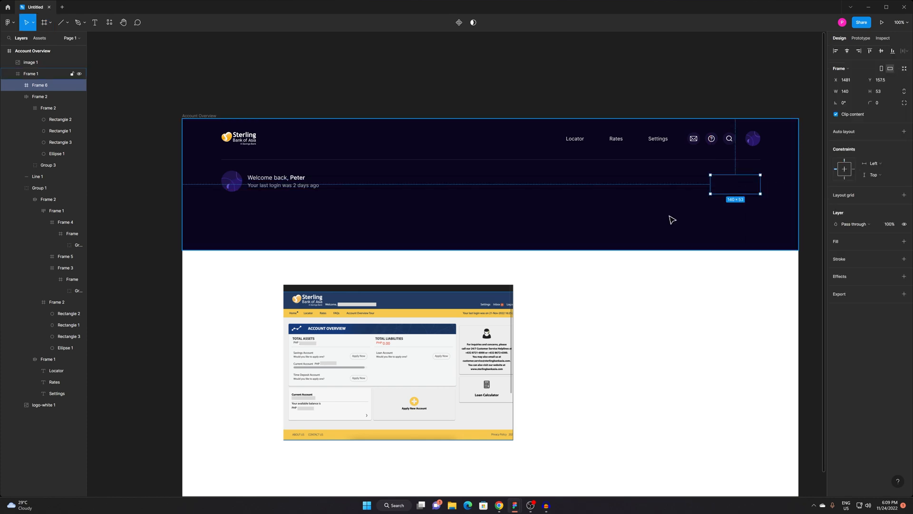
{"action": "scroll", "coordinate": [744, 193], "scroll_direction": "up", "scroll_amount": 5}
{"action": "left_click_drag", "start_coordinate": [703, 221], "coordinate": [650, 206]}
Give the new frame a solid white fill and a black inside stroke of 1.
{"action": "left_click", "coordinate": [884, 240]}
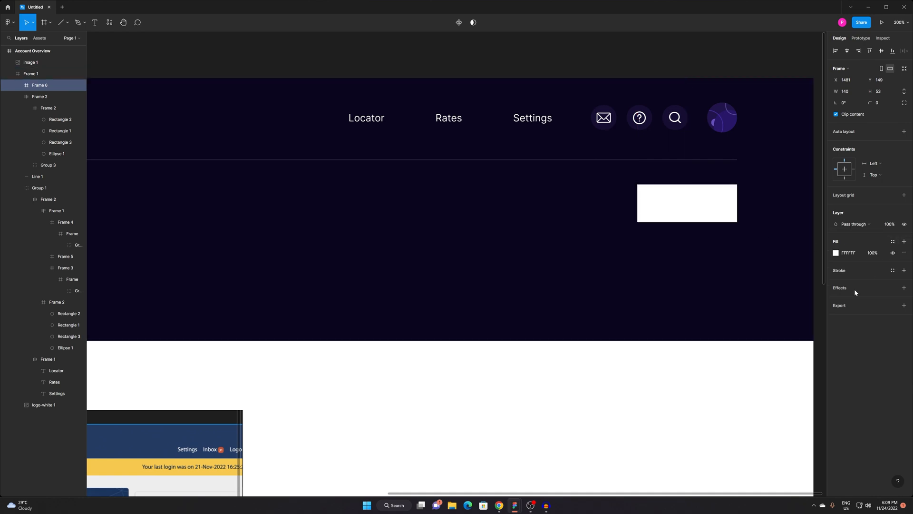
{"action": "left_click", "coordinate": [836, 254]}
{"action": "left_click", "coordinate": [493, 473]}
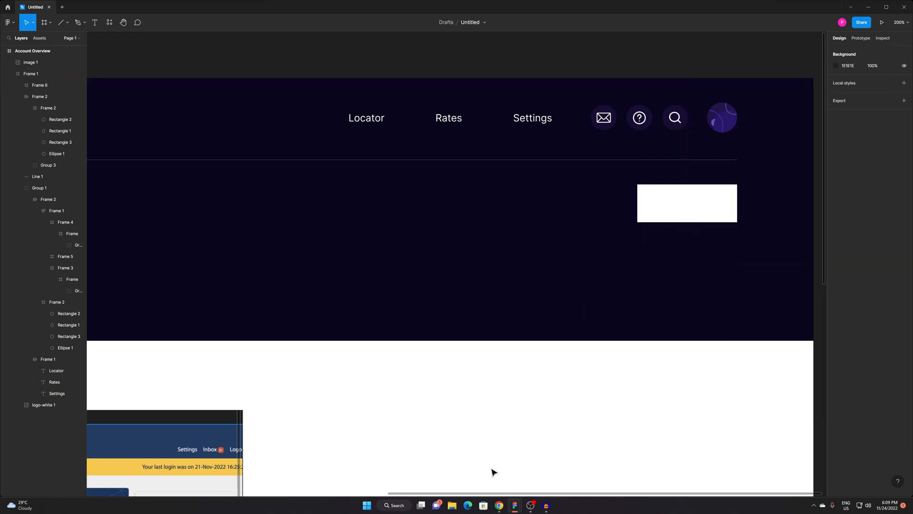
{"action": "scroll", "coordinate": [491, 428], "scroll_direction": "down", "scroll_amount": 5}
{"action": "left_click_drag", "start_coordinate": [492, 428], "coordinate": [644, 300]}
{"action": "left_click", "coordinate": [753, 200]}
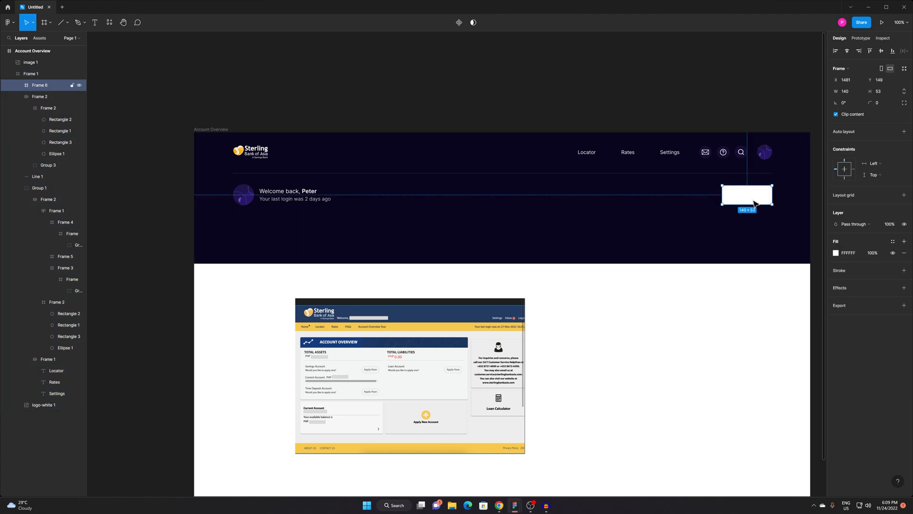
{"action": "left_click", "coordinate": [903, 270]}
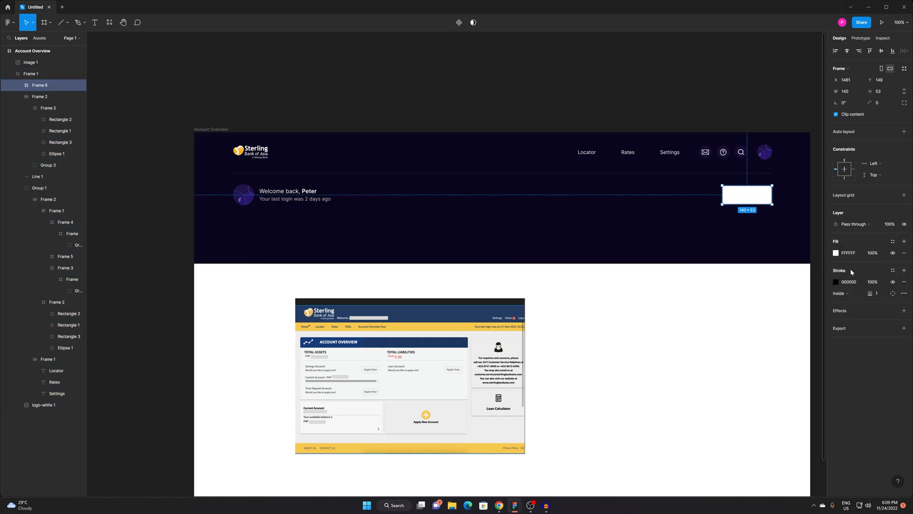
Recolour the frame's fill to yellow F6C84F, sampled from the navigation bar in the reference screenshot.
{"action": "left_click", "coordinate": [836, 254]}
{"action": "left_click", "coordinate": [751, 360]}
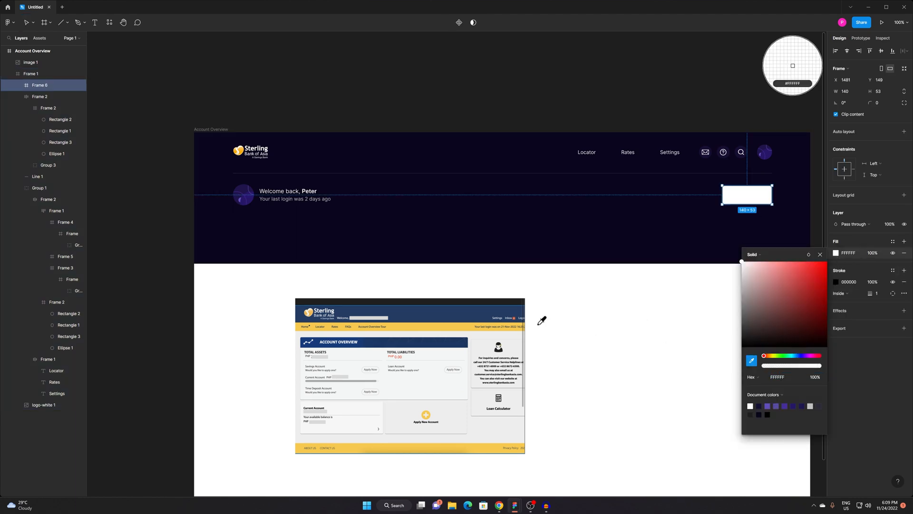
{"action": "left_click", "coordinate": [464, 317]}
{"action": "key", "text": "Escape"}
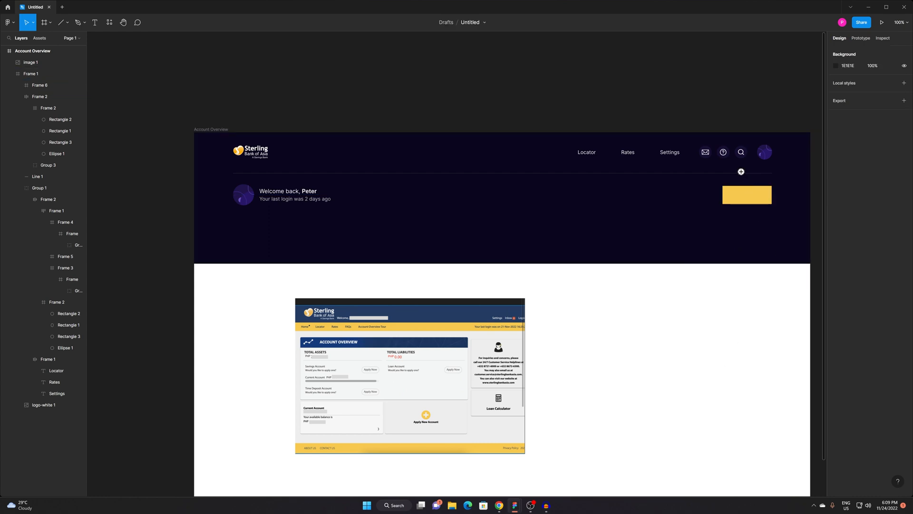
Reduce the yellow frame's height to 46 at Y 152 and remove its stroke.
{"action": "scroll", "coordinate": [739, 171], "scroll_direction": "up", "scroll_amount": 3}
{"action": "mouse_move", "coordinate": [615, 258]}
{"action": "left_mouse_down"}
{"action": "mouse_move", "coordinate": [601, 273]}
{"action": "mouse_move", "coordinate": [623, 275]}
{"action": "left_mouse_up"}
{"action": "left_click", "coordinate": [620, 315]}
{"action": "double_click", "coordinate": [628, 293]}
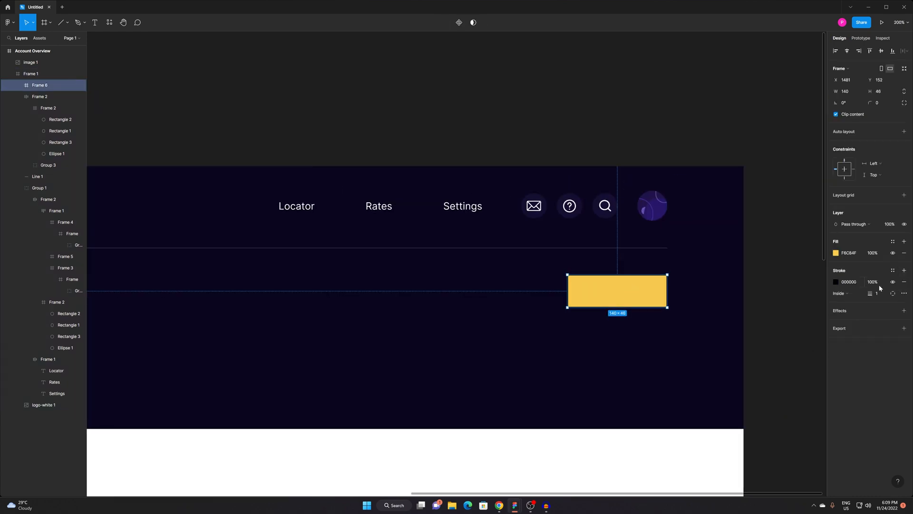
{"action": "key", "text": "Escape"}
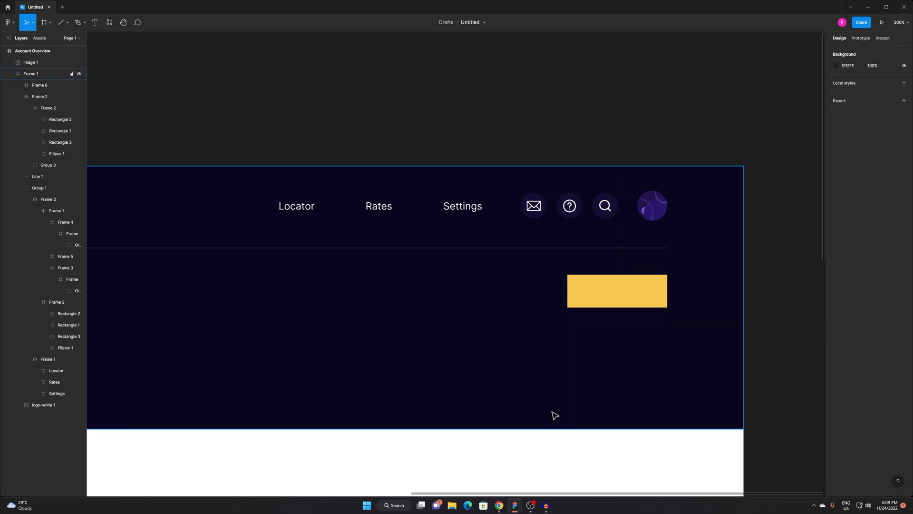
Move the yellow frame up to Y 142.48, centred on the welcome text line.
{"action": "scroll", "coordinate": [452, 371], "scroll_direction": "down", "scroll_amount": 3}
{"action": "left_click_drag", "start_coordinate": [449, 374], "coordinate": [656, 282]}
{"action": "double_click", "coordinate": [742, 241]}
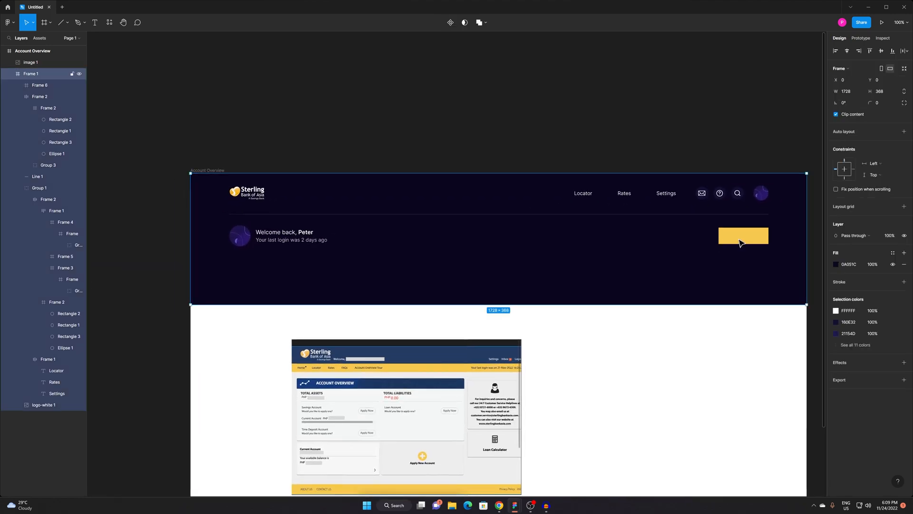
{"action": "left_click_drag", "start_coordinate": [747, 239], "coordinate": [749, 235]}
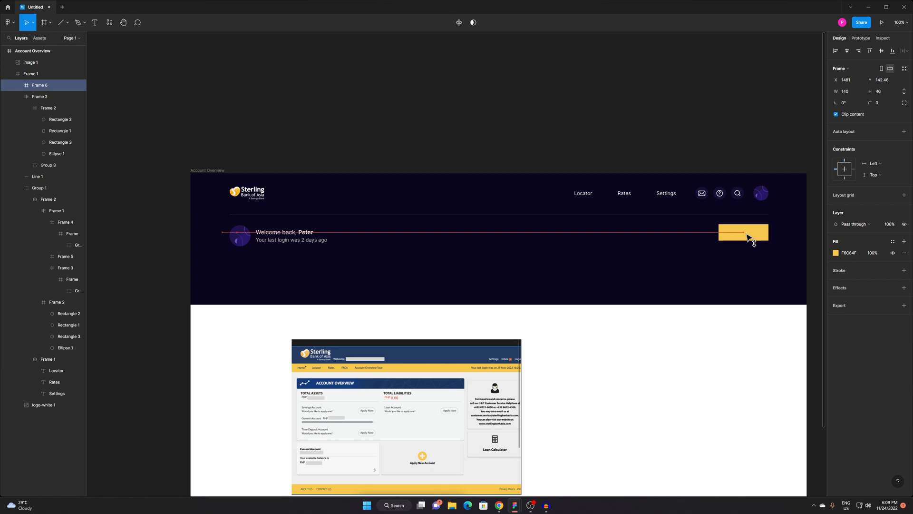
{"action": "left_click", "coordinate": [663, 396]}
{"action": "double_click", "coordinate": [752, 240]}
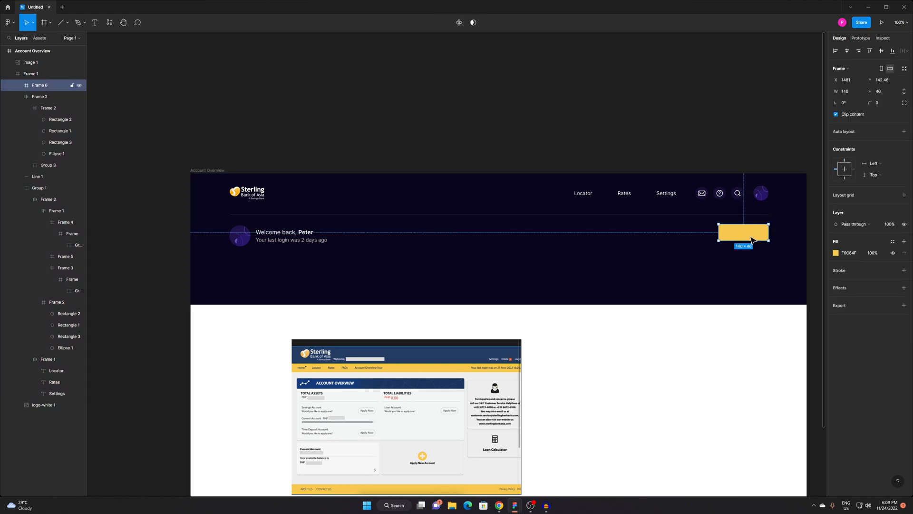
{"action": "left_click", "coordinate": [836, 252]}
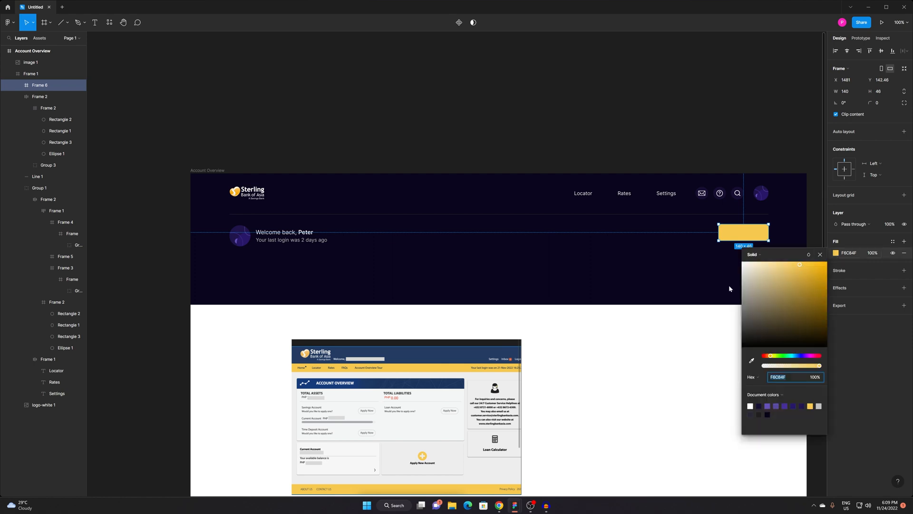
{"action": "left_click", "coordinate": [691, 309]}
{"action": "scroll", "coordinate": [691, 305], "scroll_direction": "left", "scroll_amount": 2}
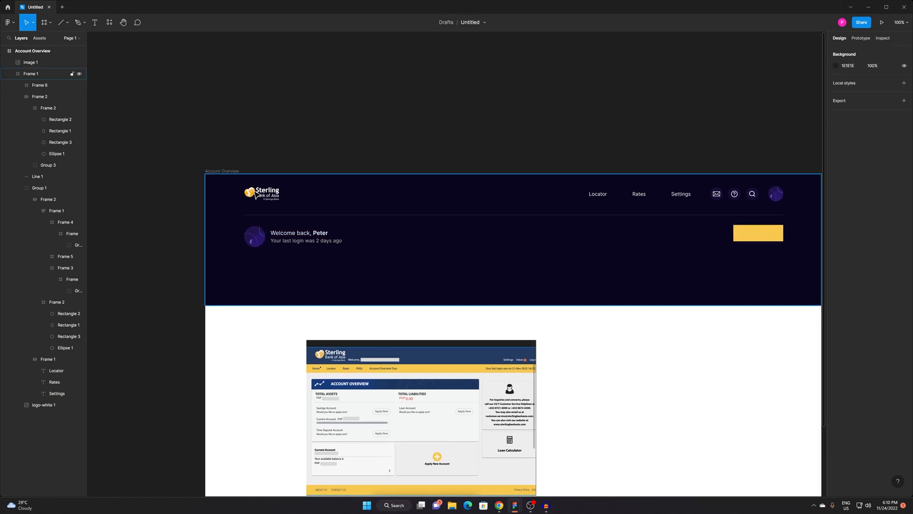
Nudge the yellow frame up to Y 141.97 and set its corner radius to 2.
{"action": "left_click", "coordinate": [755, 241]}
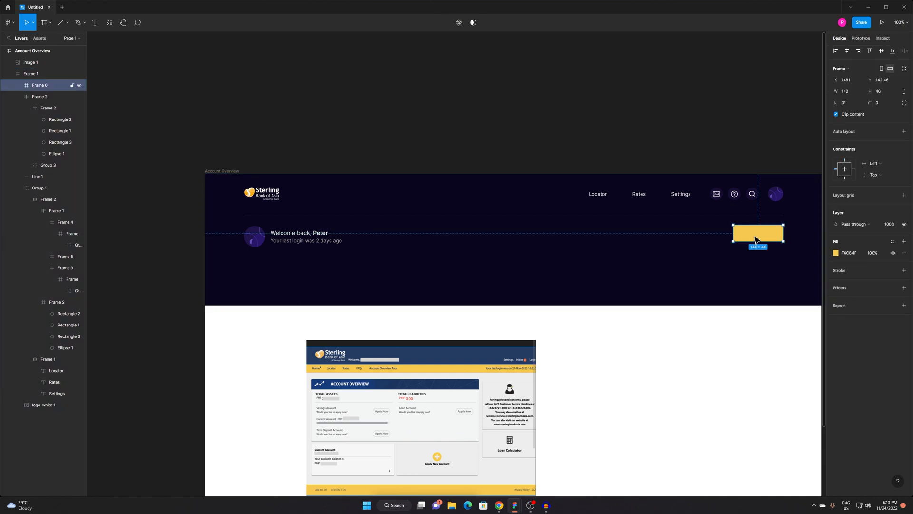
{"action": "left_click_drag", "start_coordinate": [760, 234], "coordinate": [759, 234]}
{"action": "type", "text": "2"}
{"action": "key", "text": "Return"}
{"action": "left_click", "coordinate": [758, 341]}
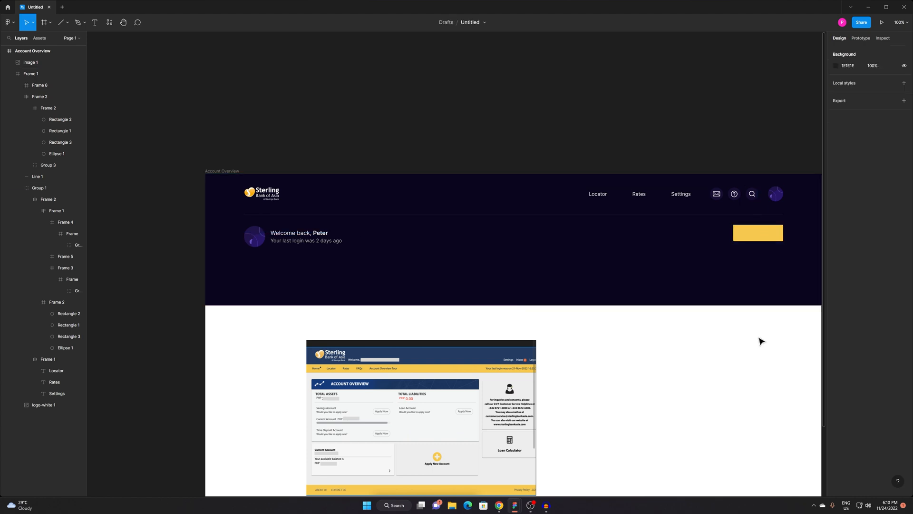
Add the text label "Transfer Funds" inside the yellow frame.
{"action": "left_click_drag", "start_coordinate": [763, 234], "coordinate": [694, 212]}
{"action": "left_click_drag", "start_coordinate": [577, 253], "coordinate": [600, 240]}
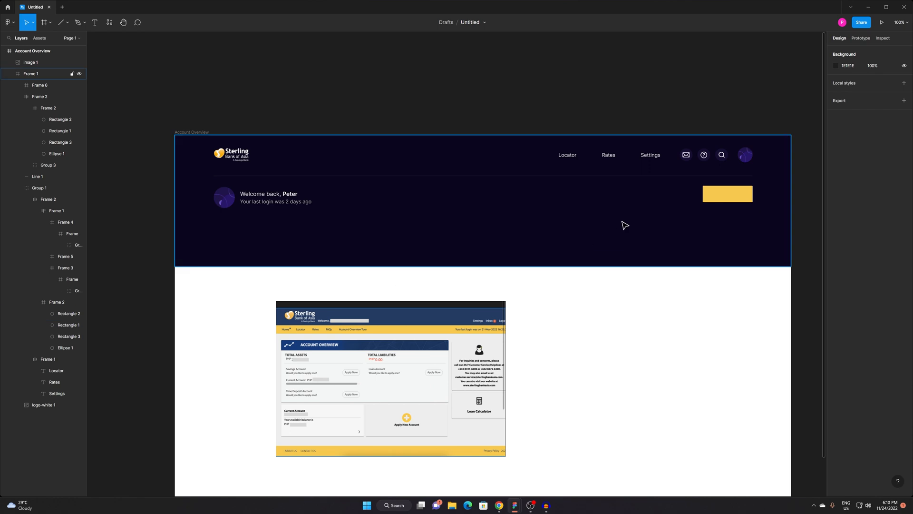
{"action": "scroll", "coordinate": [713, 191], "scroll_direction": "up", "scroll_amount": 2}
{"action": "key", "text": "t"}
{"action": "left_click", "coordinate": [709, 200]}
{"action": "type", "text": "tRA"}
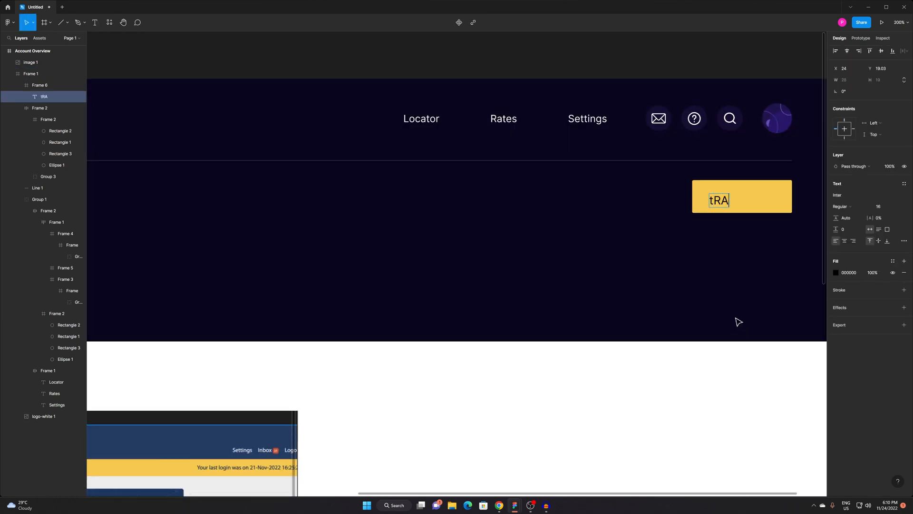
{"action": "key", "text": "BackSpace"}
{"action": "key", "text": "BackSpace"}
{"action": "key", "text": "ctrl+a"}
{"action": "type", "text": "Transfer Funds"}
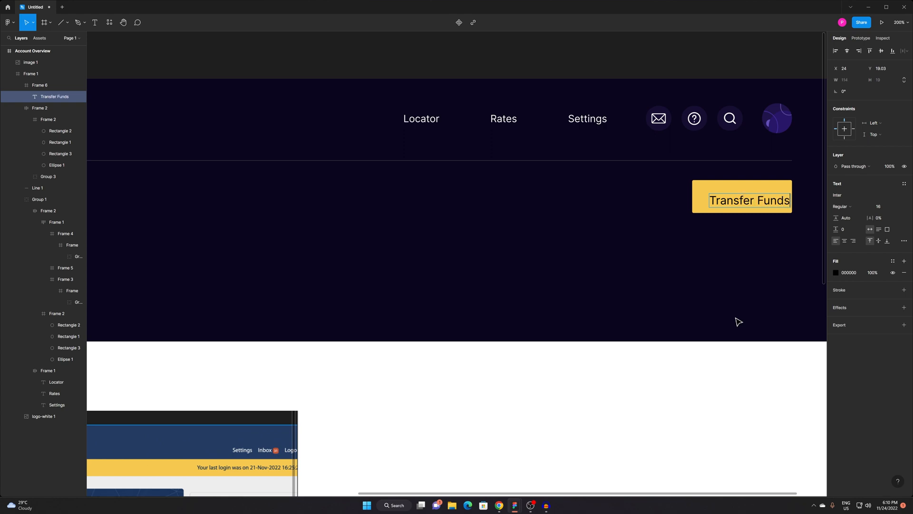
Set the Transfer Funds label's font size to 14.
{"action": "key", "text": "Escape"}
{"action": "left_click", "coordinate": [881, 206]}
{"action": "type", "text": "14"}
{"action": "key", "text": "Return"}
Apply auto layout to the yellow frame containing the Transfer Funds label.
{"action": "left_click", "coordinate": [772, 189]}
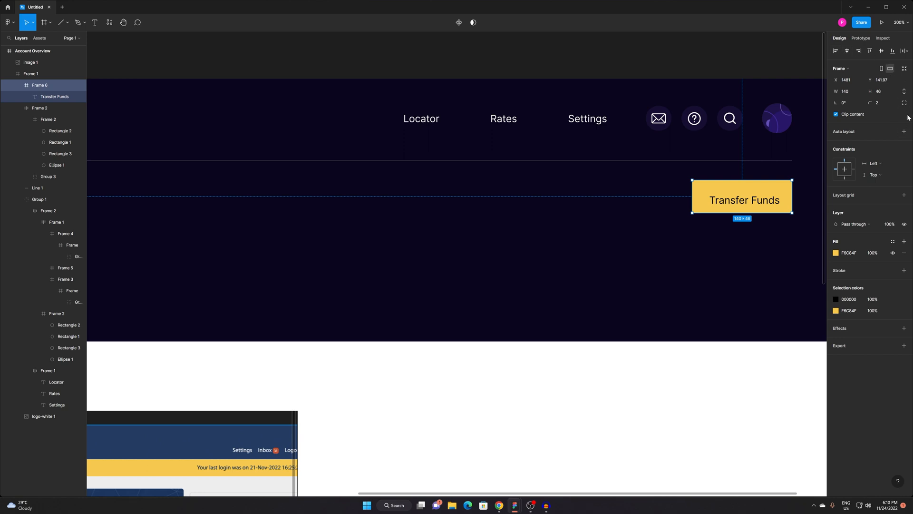
{"action": "left_click", "coordinate": [903, 131]}
{"action": "left_click", "coordinate": [733, 298]}
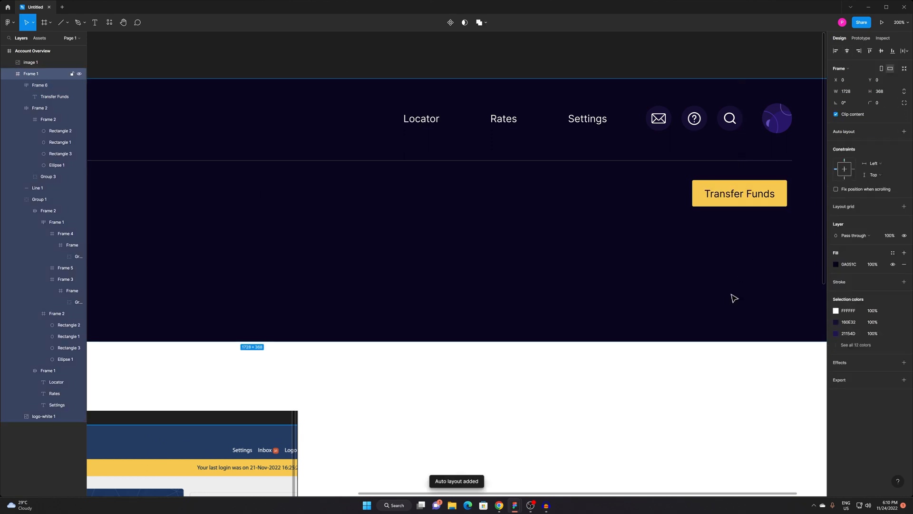
Set the Transfer Funds button's auto layout padding to 21 horizontal and 13 vertical.
{"action": "left_click", "coordinate": [746, 193]}
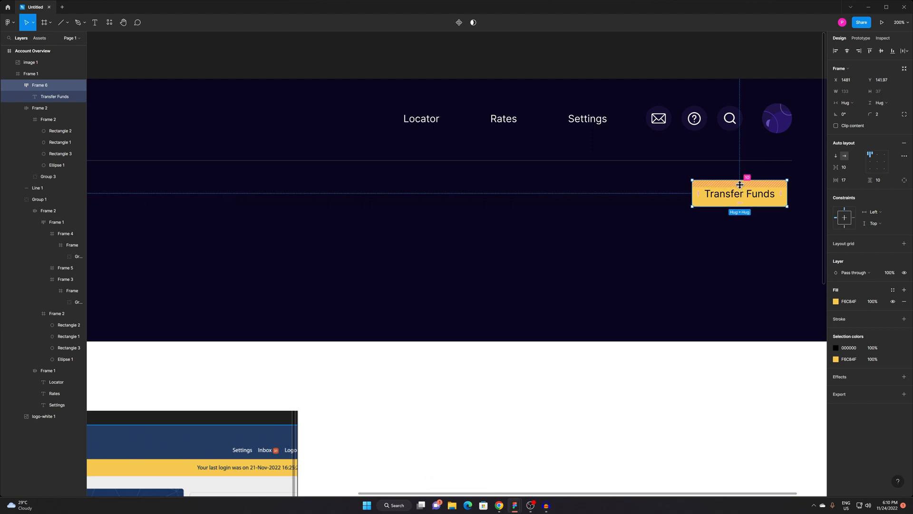
{"action": "left_click_drag", "start_coordinate": [835, 168], "coordinate": [837, 179]}
{"action": "key", "text": "ctrl+z"}
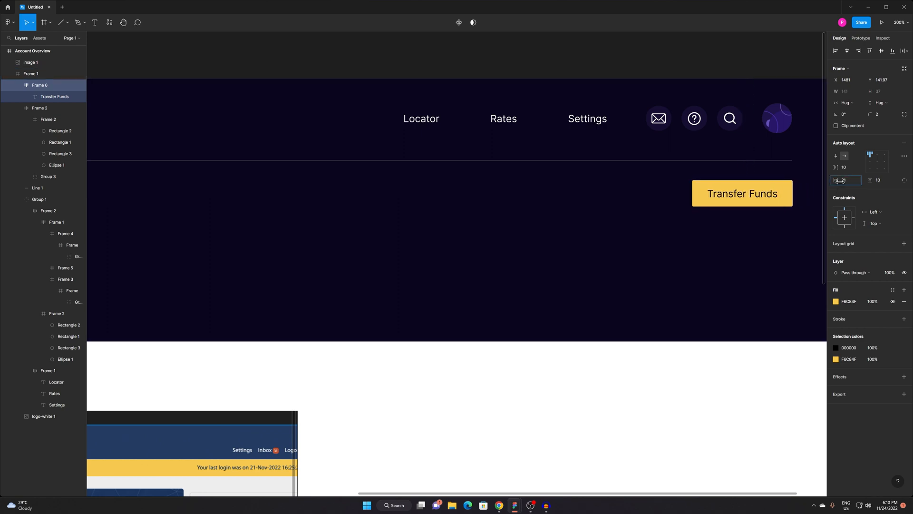
{"action": "left_click", "coordinate": [877, 181]}
{"action": "type", "text": "13"}
{"action": "key", "text": "Return"}
Nudge the padded Transfer Funds button to about Y 143, just below the header's divider line.
{"action": "left_click_drag", "start_coordinate": [749, 202], "coordinate": [749, 200]}
{"action": "left_click", "coordinate": [738, 366]}
{"action": "scroll", "coordinate": [686, 384], "scroll_direction": "down", "scroll_amount": 2}
{"action": "left_click_drag", "start_coordinate": [676, 339], "coordinate": [662, 250]}
{"action": "left_click_drag", "start_coordinate": [395, 329], "coordinate": [482, 368]}
{"action": "left_click_drag", "start_coordinate": [785, 239], "coordinate": [787, 249]}
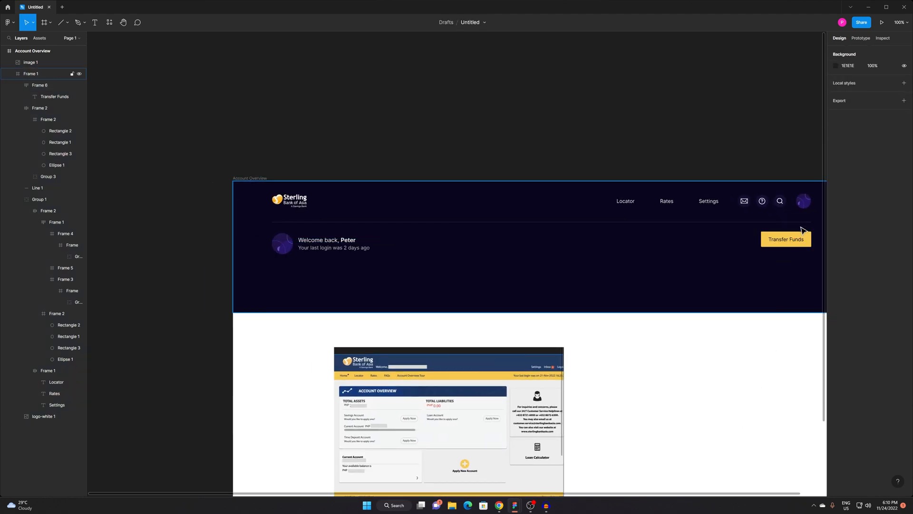
{"action": "left_click", "coordinate": [799, 244]}
{"action": "left_click_drag", "start_coordinate": [803, 239], "coordinate": [804, 245]}
{"action": "scroll", "coordinate": [686, 302], "scroll_direction": "right", "scroll_amount": 3}
Duplicate the Transfer Funds button and place the copy directly to the left of the original on the same row.
{"action": "left_click", "coordinate": [709, 254]}
{"action": "left_click", "coordinate": [714, 243]}
{"action": "key", "text": "ctrl+v"}
{"action": "left_click_drag", "start_coordinate": [723, 243], "coordinate": [669, 245]}
{"action": "left_click", "coordinate": [676, 315]}
{"action": "key", "text": "z"}
{"action": "left_click", "coordinate": [659, 220]}
{"action": "left_click", "coordinate": [655, 271]}
{"action": "left_click_drag", "start_coordinate": [652, 296], "coordinate": [619, 260]}
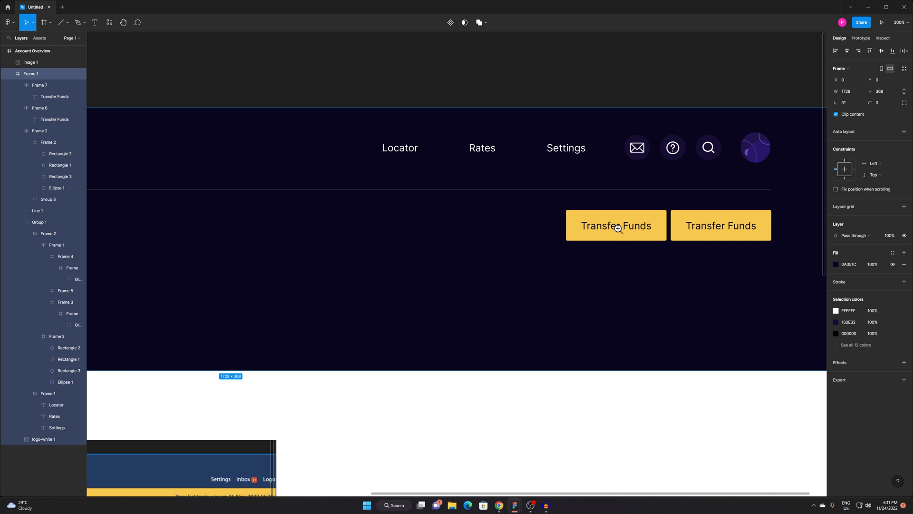
Replace the duplicated button's label with "Apply new account".
{"action": "key", "text": "z"}
{"action": "left_click", "coordinate": [618, 228]}
{"action": "key", "text": "t"}
{"action": "double_click", "coordinate": [617, 225]}
{"action": "key", "text": "ctrl+a"}
{"action": "type", "text": "Appl"}
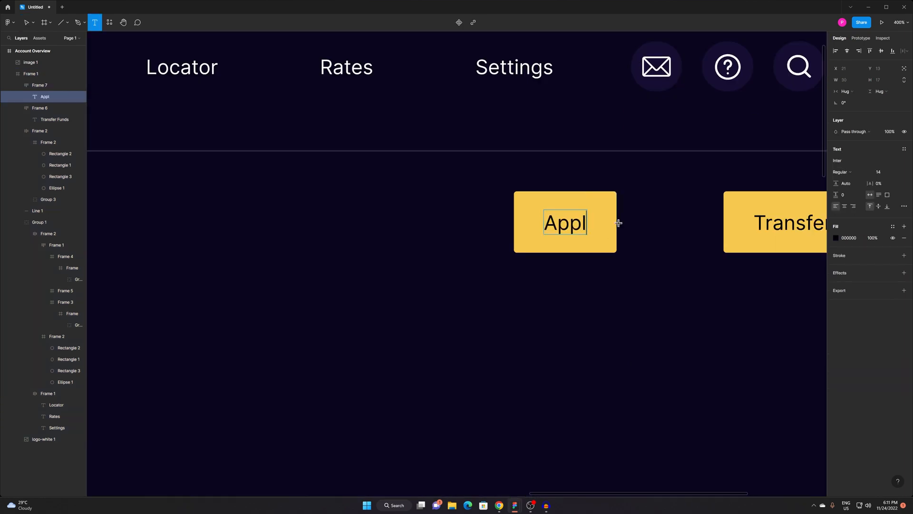
{"action": "type", "text": "y new account"}
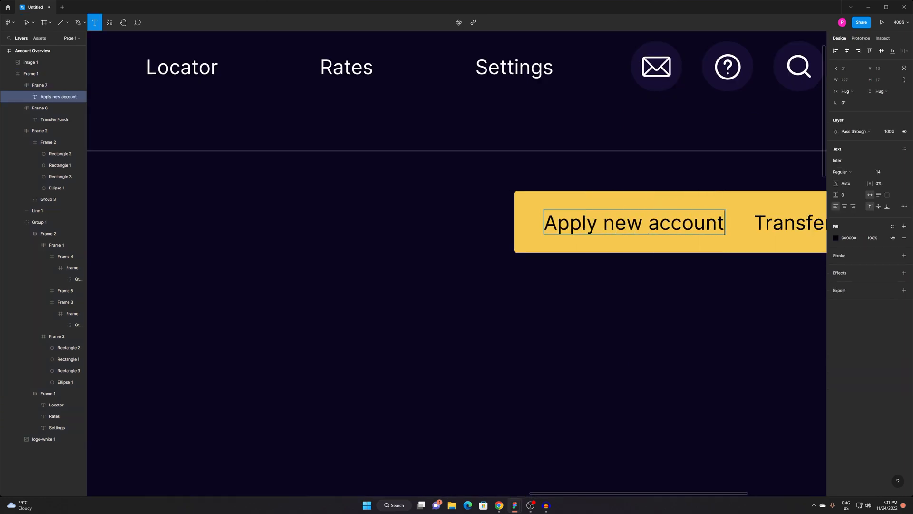
{"action": "key", "text": "Escape"}
Move the Apply new account button left to X 1301, leaving a small gap before the Transfer Funds button.
{"action": "left_click", "coordinate": [646, 281]}
{"action": "left_click", "coordinate": [651, 239]}
{"action": "scroll", "coordinate": [657, 228], "scroll_direction": "down", "scroll_amount": 5}
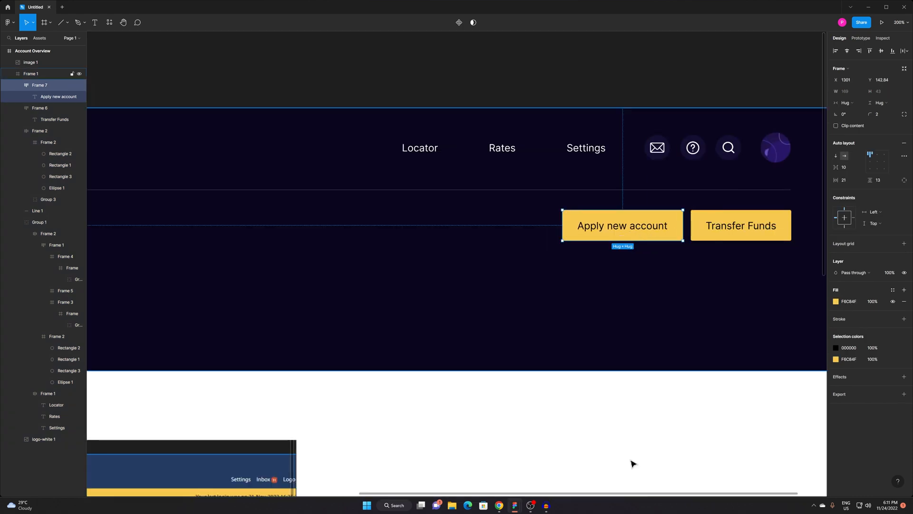
{"action": "key", "text": "Escape"}
{"action": "left_click_drag", "start_coordinate": [637, 436], "coordinate": [605, 426]}
{"action": "scroll", "coordinate": [599, 235], "scroll_direction": "down", "scroll_amount": 5}
{"action": "left_click_drag", "start_coordinate": [593, 266], "coordinate": [621, 245]}
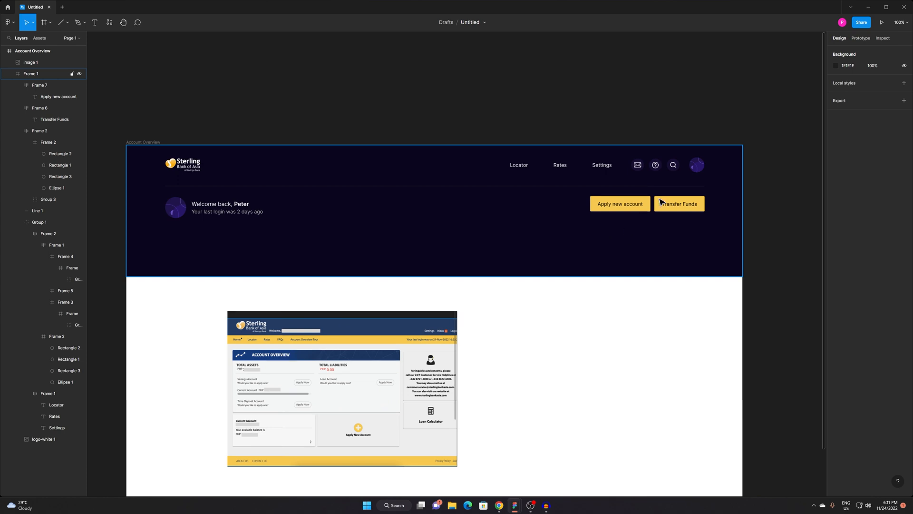
Fill the Apply new account button with a slightly lightened header background colour, 0F082B, and add a stroke to it.
{"action": "scroll", "coordinate": [687, 204], "scroll_direction": "up", "scroll_amount": 5}
{"action": "left_click_drag", "start_coordinate": [557, 171], "coordinate": [549, 188]}
{"action": "double_click", "coordinate": [595, 224]}
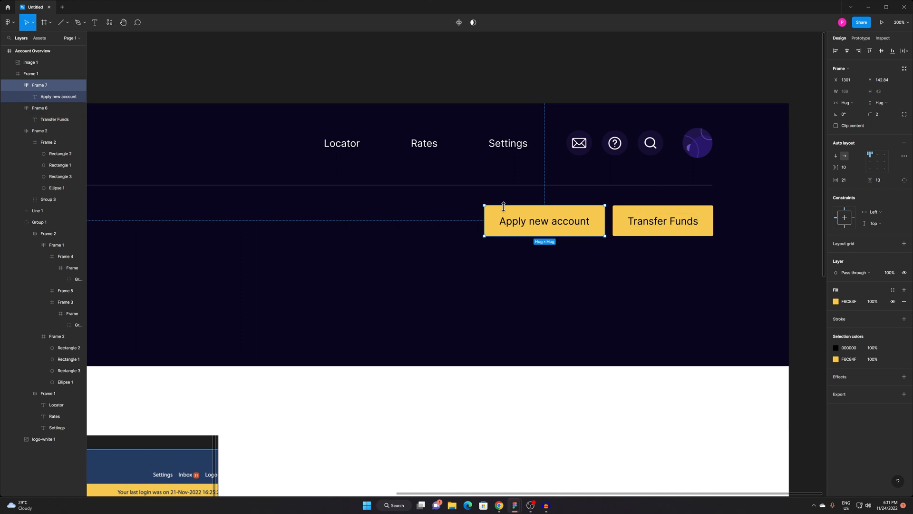
{"action": "left_click", "coordinate": [836, 302]}
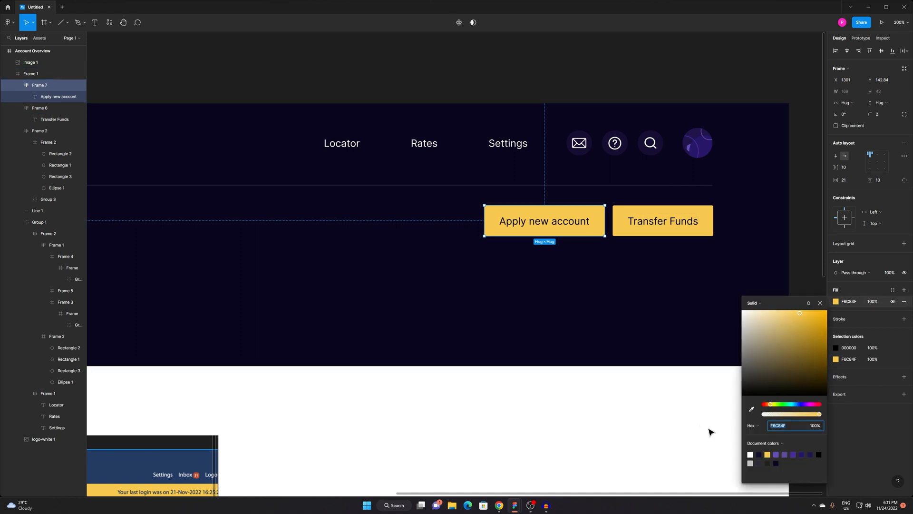
{"action": "left_click", "coordinate": [751, 409]}
{"action": "left_click", "coordinate": [635, 315]}
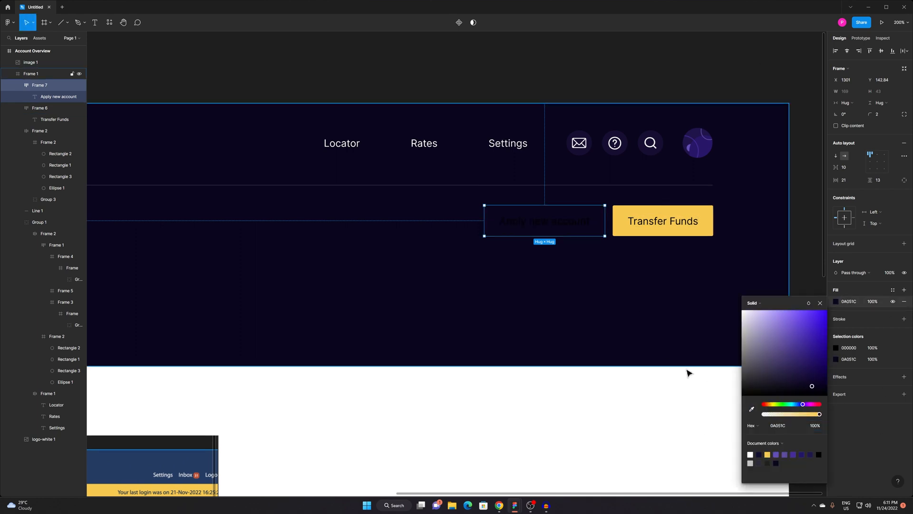
{"action": "left_click_drag", "start_coordinate": [812, 386], "coordinate": [811, 383]}
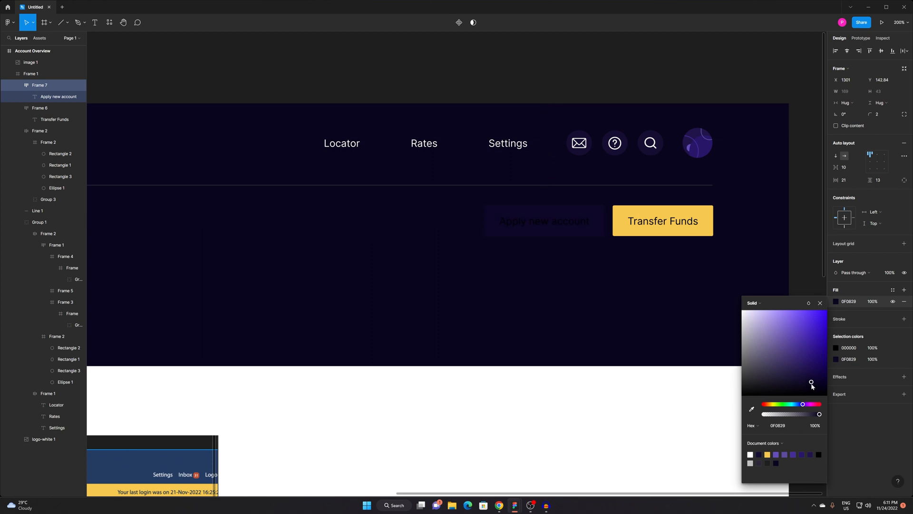
{"action": "left_click", "coordinate": [903, 319]}
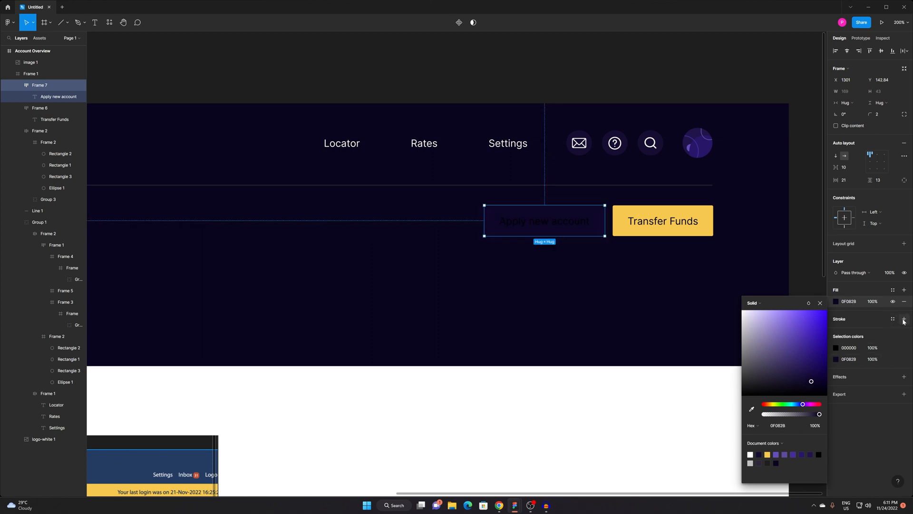
{"action": "left_click", "coordinate": [751, 408]}
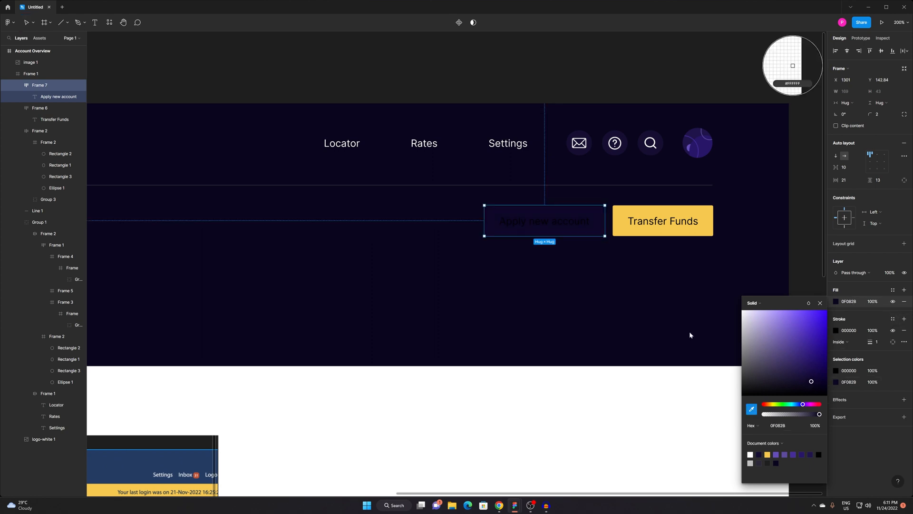
{"action": "left_click", "coordinate": [596, 212]}
{"action": "left_click_drag", "start_coordinate": [811, 380], "coordinate": [807, 367]}
{"action": "key", "text": "ctrl+z"}
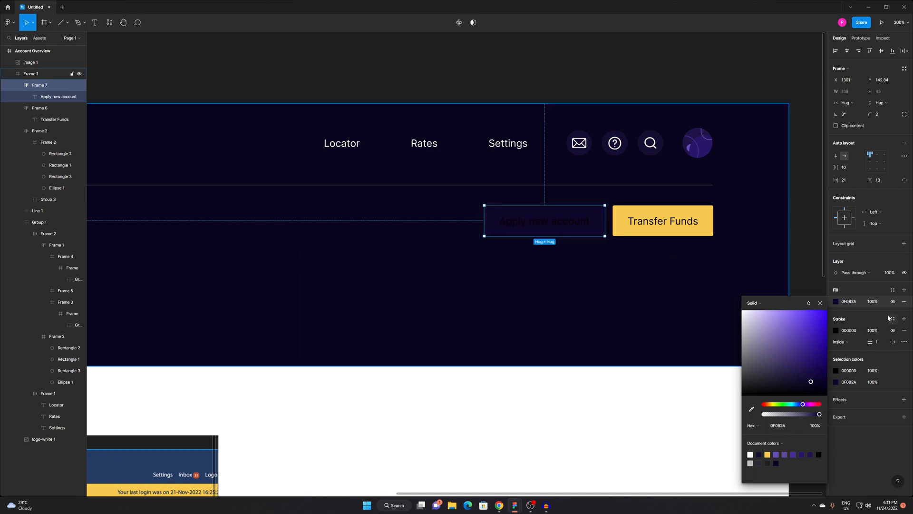
Set the Apply new account button's stroke colour to 372F56 and remove its fill.
{"action": "left_click", "coordinate": [836, 330]}
{"action": "left_click_drag", "start_coordinate": [755, 402], "coordinate": [754, 379]}
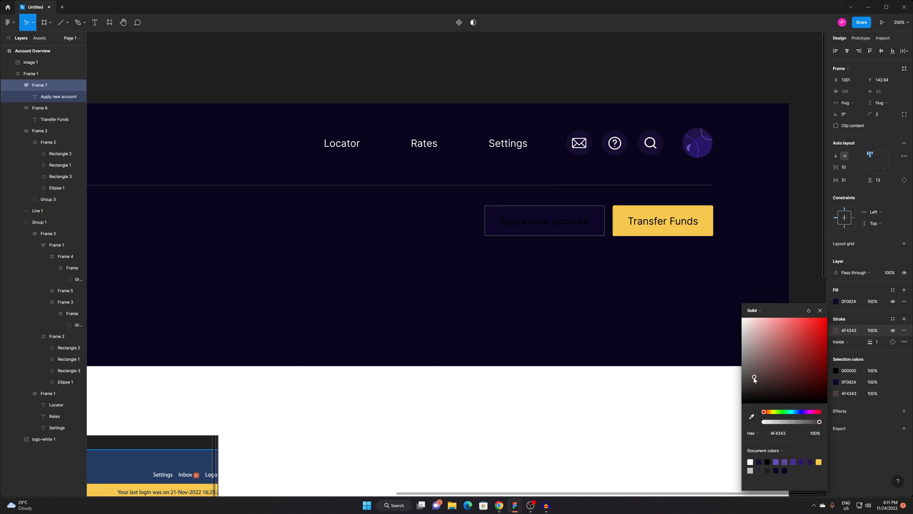
{"action": "left_click", "coordinate": [751, 417]}
{"action": "left_click", "coordinate": [595, 207]}
{"action": "mouse_move", "coordinate": [812, 389]}
{"action": "left_mouse_down"}
{"action": "mouse_move", "coordinate": [806, 379]}
{"action": "mouse_move", "coordinate": [794, 383]}
{"action": "mouse_move", "coordinate": [814, 379]}
{"action": "mouse_move", "coordinate": [787, 382]}
{"action": "mouse_move", "coordinate": [807, 376]}
{"action": "mouse_move", "coordinate": [780, 379]}
{"action": "left_mouse_up"}
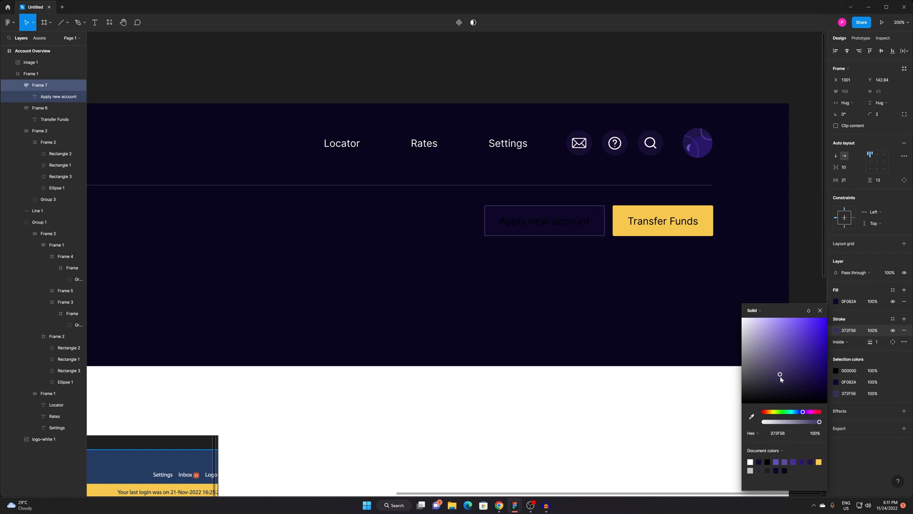
{"action": "left_click", "coordinate": [904, 301]}
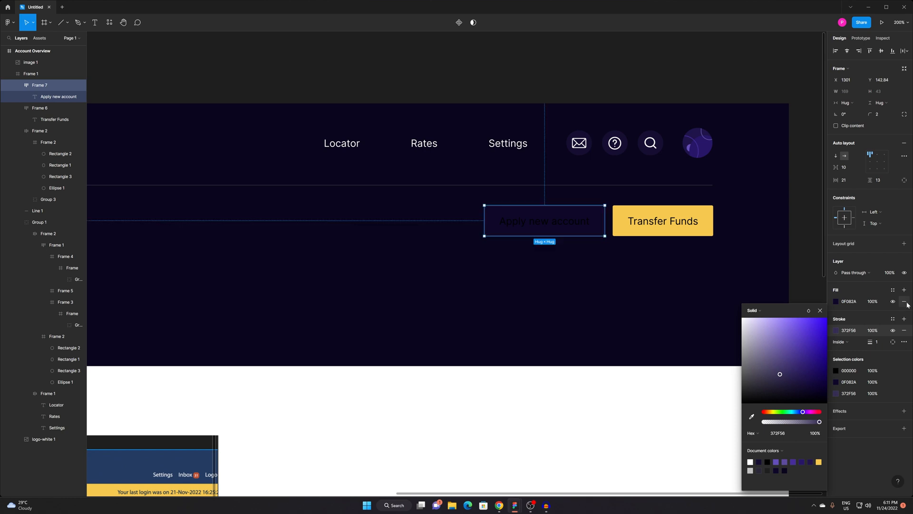
Change the Apply new account label's text colour to white, FFFFFF.
{"action": "left_click", "coordinate": [518, 226]}
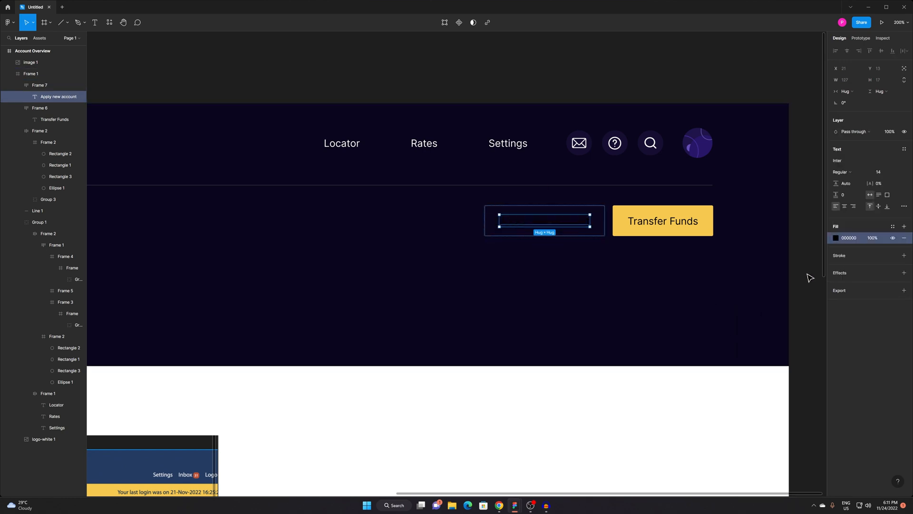
{"action": "left_click", "coordinate": [835, 238]}
{"action": "left_click_drag", "start_coordinate": [767, 306], "coordinate": [681, 203]}
{"action": "left_click", "coordinate": [599, 431]}
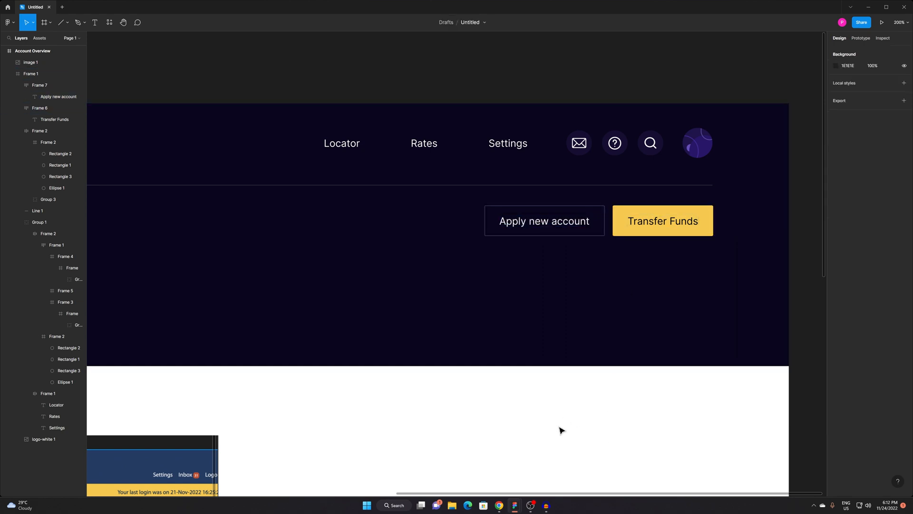
Examine the original bank page screenshot up close and compare its content with the new header's buttons.
{"action": "key", "text": "shift+0"}
{"action": "left_click_drag", "start_coordinate": [469, 391], "coordinate": [649, 342]}
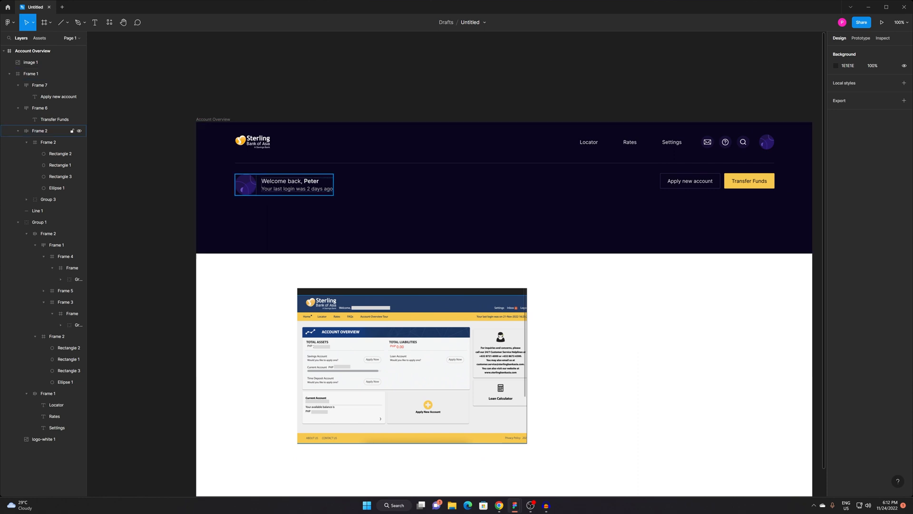
{"action": "scroll", "coordinate": [411, 370], "scroll_direction": "up", "scroll_amount": 5}
{"action": "left_click_drag", "start_coordinate": [408, 370], "coordinate": [454, 263]}
{"action": "left_click_drag", "start_coordinate": [346, 266], "coordinate": [382, 250]}
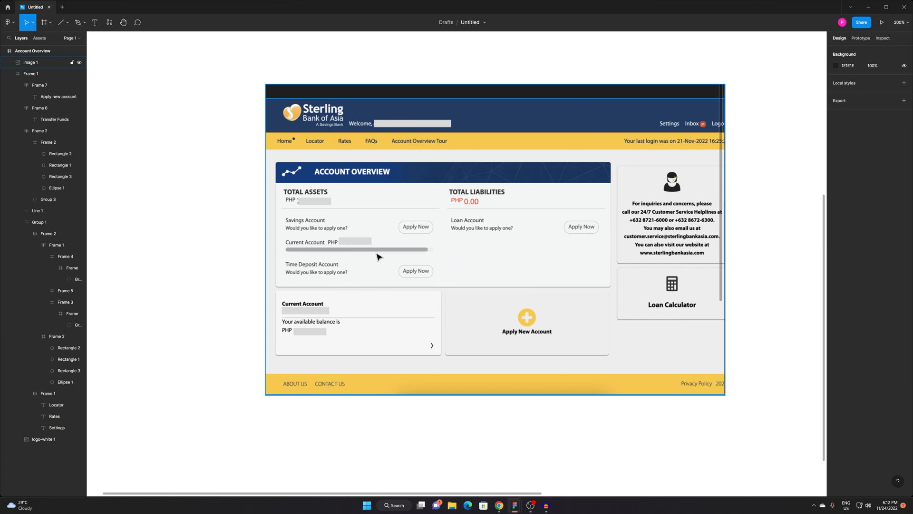
{"action": "left_click_drag", "start_coordinate": [554, 254], "coordinate": [426, 408]}
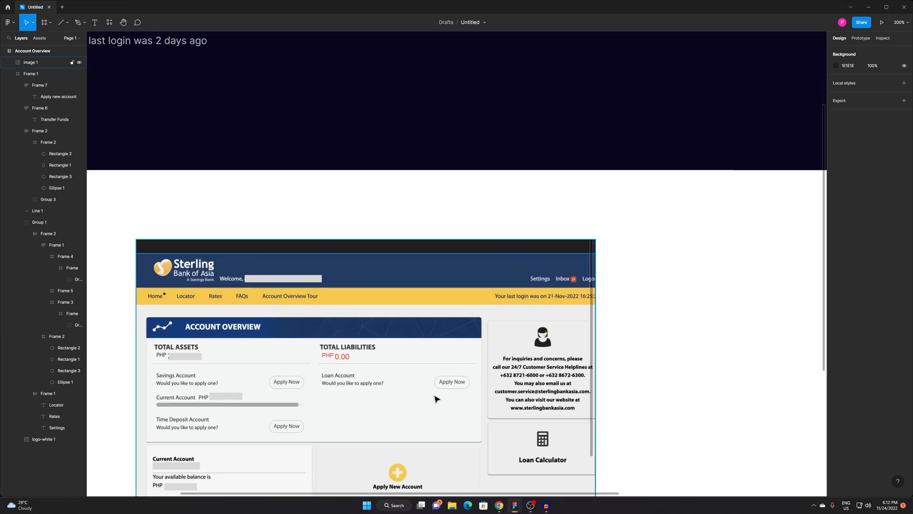
{"action": "scroll", "coordinate": [605, 267], "scroll_direction": "down", "scroll_amount": 2}
{"action": "left_click_drag", "start_coordinate": [610, 276], "coordinate": [420, 316]}
{"action": "scroll", "coordinate": [560, 185], "scroll_direction": "up", "scroll_amount": 2}
{"action": "left_click_drag", "start_coordinate": [553, 225], "coordinate": [481, 216]}
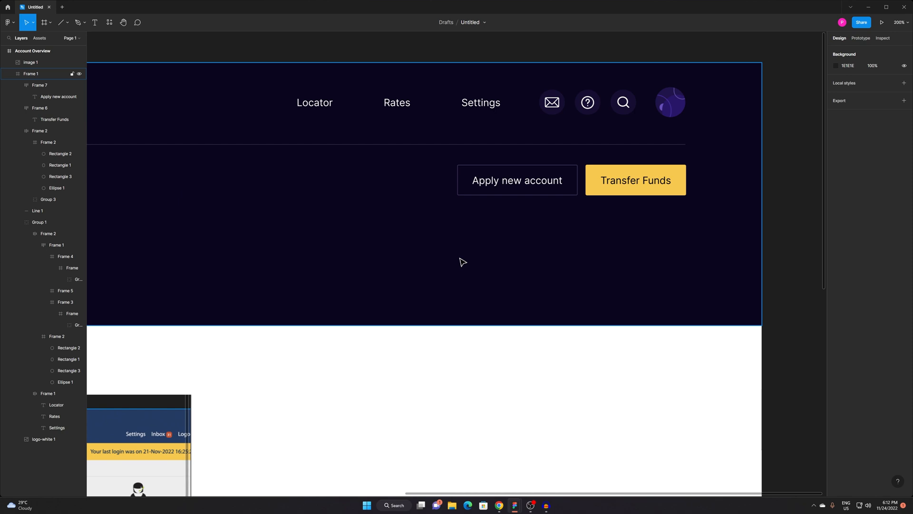
{"action": "scroll", "coordinate": [520, 180], "scroll_direction": "up", "scroll_amount": 2}
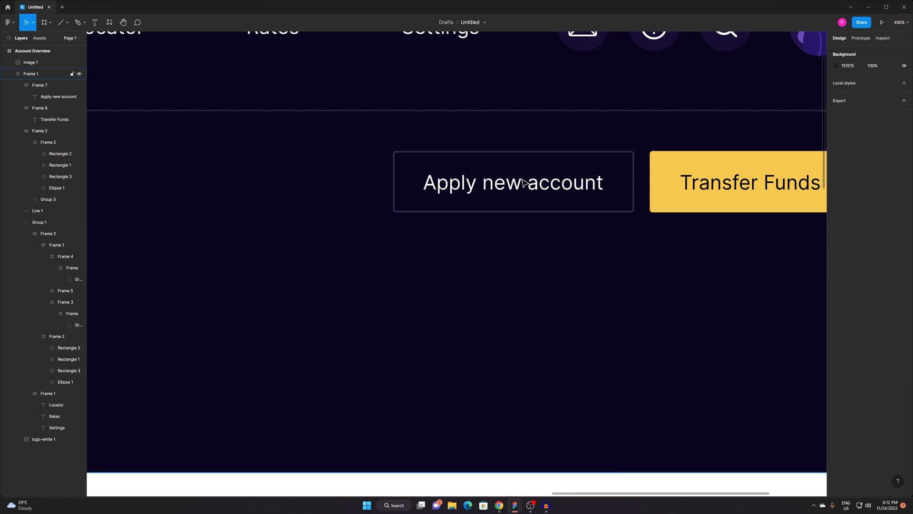
{"action": "scroll", "coordinate": [523, 181], "scroll_direction": "up", "scroll_amount": 2}
{"action": "scroll", "coordinate": [547, 180], "scroll_direction": "down", "scroll_amount": 2}
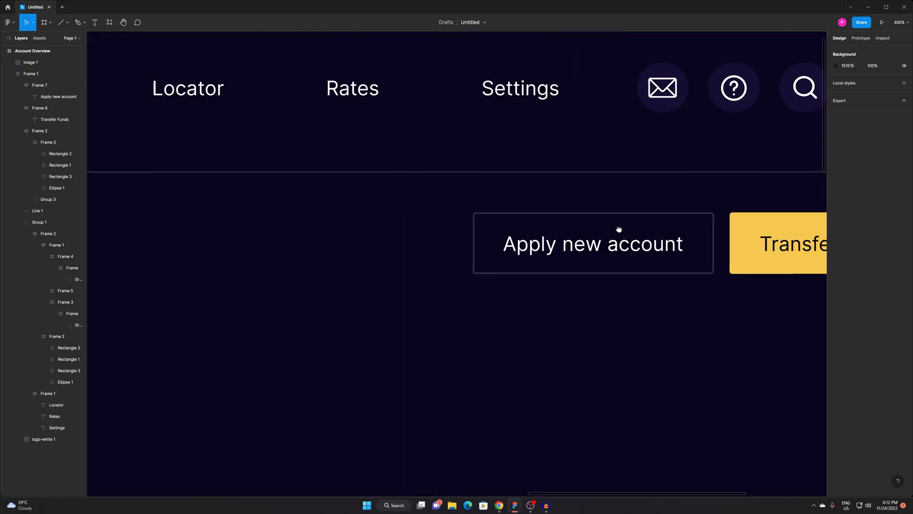
Draw a downward-pointing triangle about 14.25 by 14.25 below the Apply new account button with the Polygon tool.
{"action": "left_click", "coordinate": [60, 23]}
{"action": "left_click", "coordinate": [68, 23]}
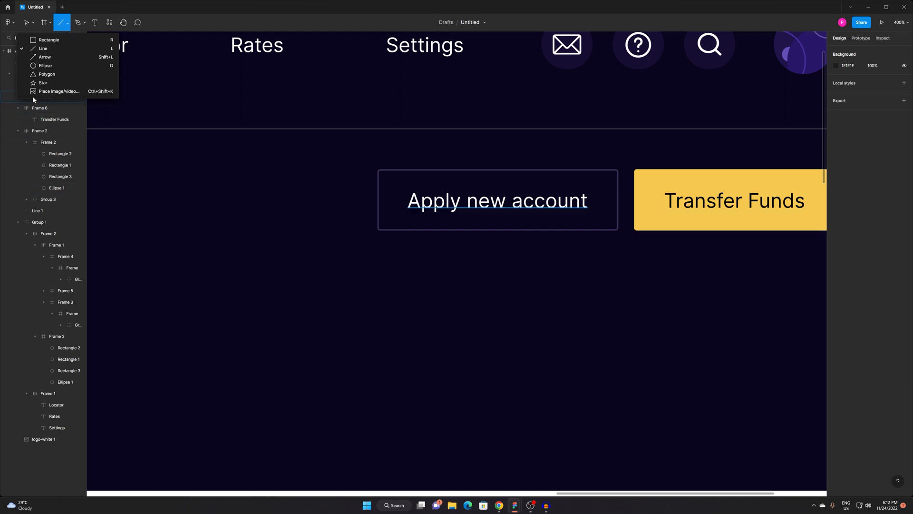
{"action": "left_click", "coordinate": [33, 75]}
{"action": "mouse_move", "coordinate": [410, 263]}
{"action": "left_mouse_down"}
{"action": "mouse_move", "coordinate": [430, 284]}
{"action": "mouse_move", "coordinate": [430, 266]}
{"action": "mouse_move", "coordinate": [352, 292]}
{"action": "mouse_move", "coordinate": [386, 314]}
{"action": "left_mouse_up"}
{"action": "left_click", "coordinate": [481, 261]}
Resize the triangle to 9.5 by 8.05 and place it inside the Apply new account button after the label.
{"action": "scroll", "coordinate": [397, 224], "scroll_direction": "up", "scroll_amount": 5, "text": "ctrl"}
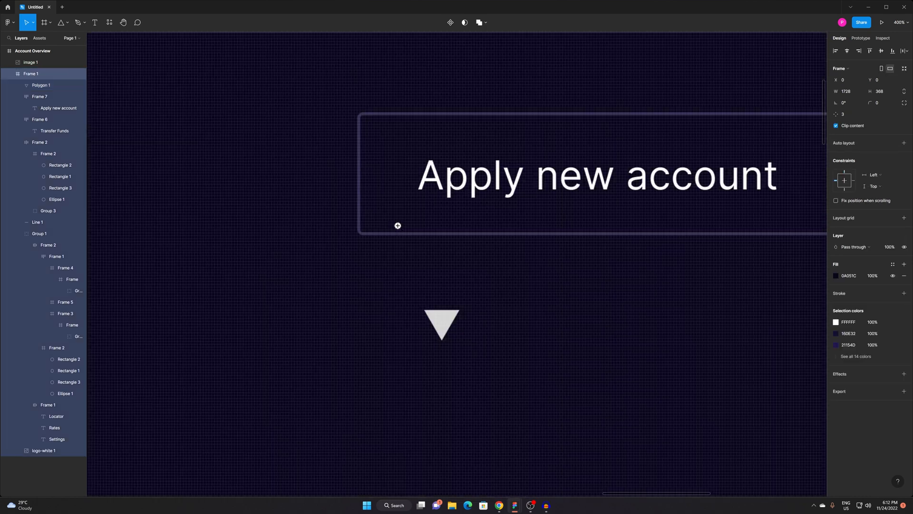
{"action": "scroll", "coordinate": [397, 233], "scroll_direction": "down", "scroll_amount": 3}
{"action": "scroll", "coordinate": [397, 233], "scroll_direction": "right", "scroll_amount": 3}
{"action": "scroll", "coordinate": [387, 252], "scroll_direction": "up", "scroll_amount": 1}
{"action": "left_click", "coordinate": [382, 263]}
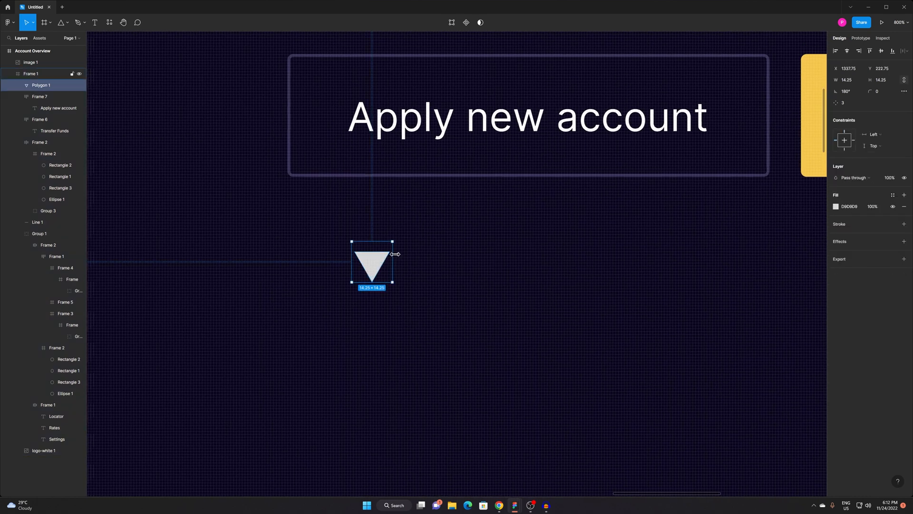
{"action": "left_click_drag", "start_coordinate": [398, 254], "coordinate": [706, 123]}
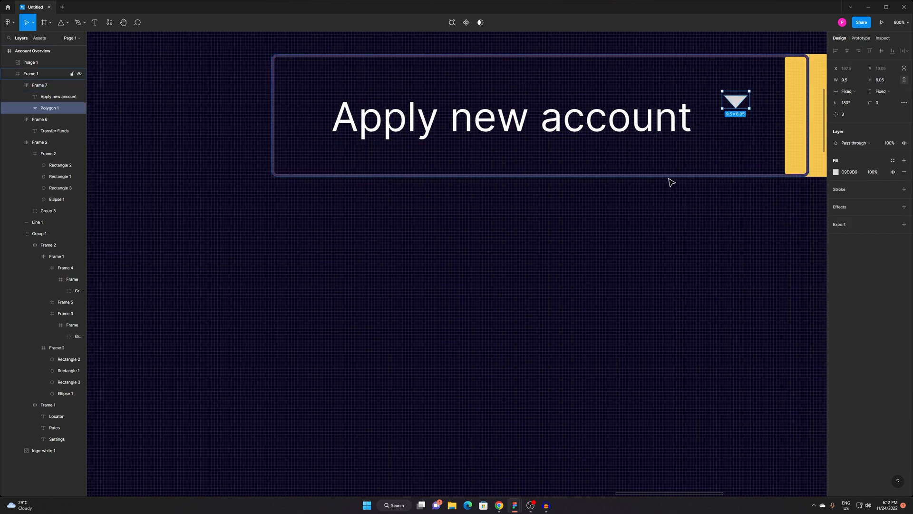
Vertically centre the label and triangle within the Apply new account button's auto layout.
{"action": "key", "text": "Escape"}
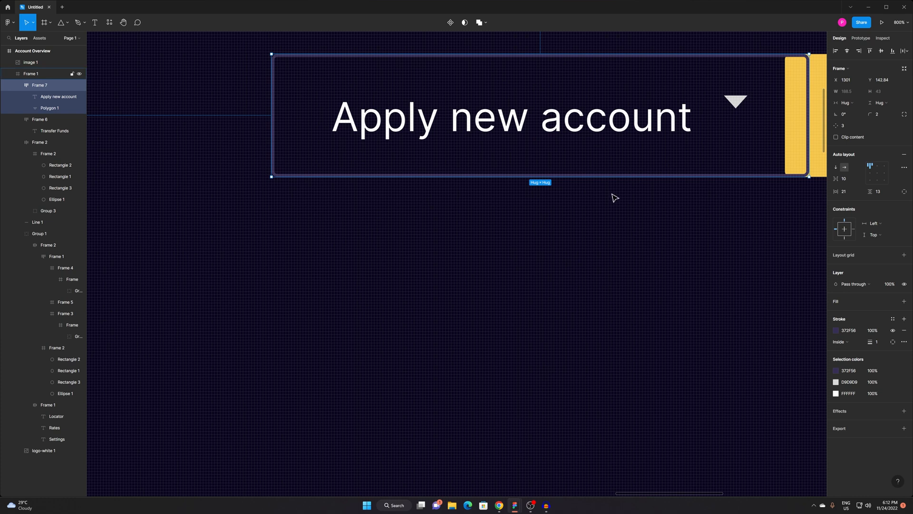
{"action": "left_click", "coordinate": [878, 174]}
{"action": "left_click", "coordinate": [597, 291]}
{"action": "scroll", "coordinate": [758, 215], "scroll_direction": "down", "scroll_amount": 3, "text": "ctrl"}
Move the widened Apply new account button left so it clears the Transfer Funds button.
{"action": "left_click_drag", "start_coordinate": [713, 240], "coordinate": [593, 307]}
{"action": "double_click", "coordinate": [545, 238]}
{"action": "left_click_drag", "start_coordinate": [562, 236], "coordinate": [532, 238]}
{"action": "left_click", "coordinate": [578, 305]}
{"action": "scroll", "coordinate": [578, 304], "scroll_direction": "down", "scroll_amount": 3, "text": "ctrl"}
{"action": "left_click_drag", "start_coordinate": [579, 305], "coordinate": [600, 228]}
Review the whole header layout against the original account overview image below it.
{"action": "scroll", "coordinate": [608, 256], "scroll_direction": "down", "scroll_amount": 3, "text": "ctrl"}
{"action": "left_click_drag", "start_coordinate": [539, 208], "coordinate": [634, 227]}
{"action": "left_click_drag", "start_coordinate": [747, 304], "coordinate": [728, 190]}
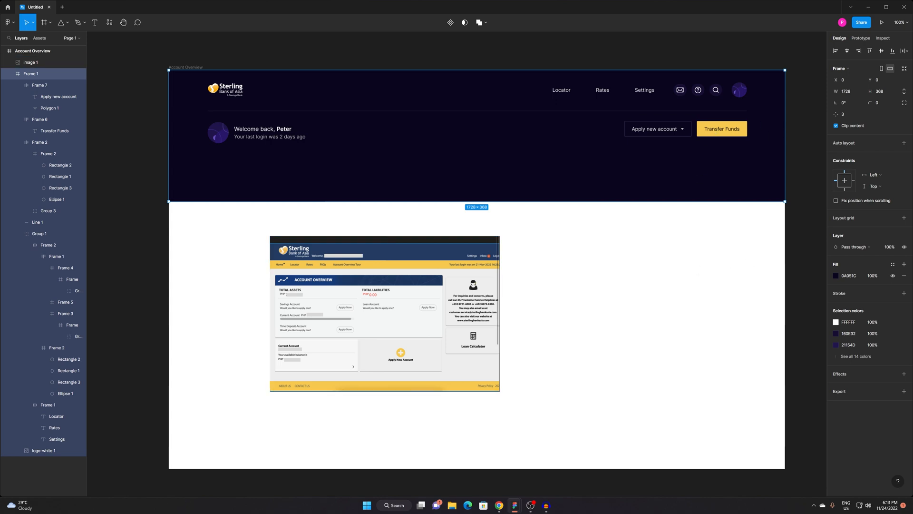
{"action": "scroll", "coordinate": [379, 291], "scroll_direction": "up", "scroll_amount": 5}
{"action": "left_click_drag", "start_coordinate": [379, 291], "coordinate": [400, 319]}
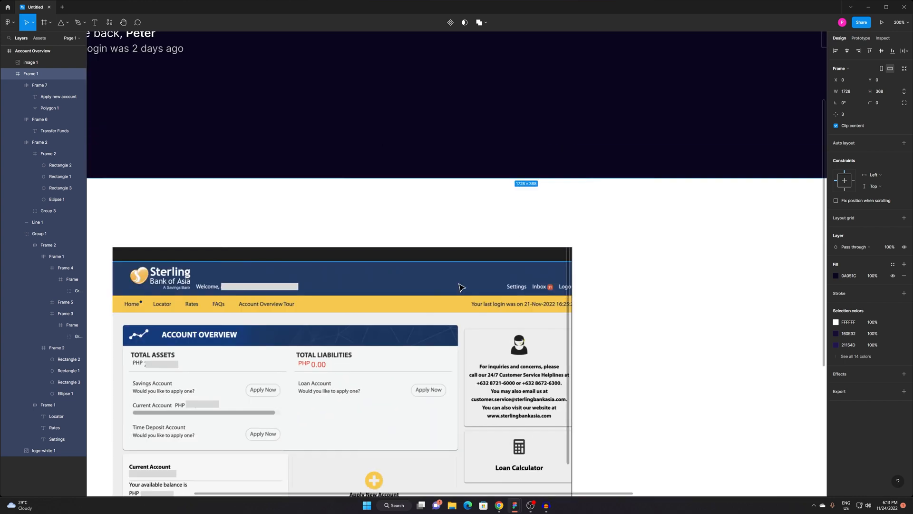
{"action": "scroll", "coordinate": [538, 224], "scroll_direction": "down", "scroll_amount": 5}
{"action": "left_click_drag", "start_coordinate": [538, 224], "coordinate": [412, 261]}
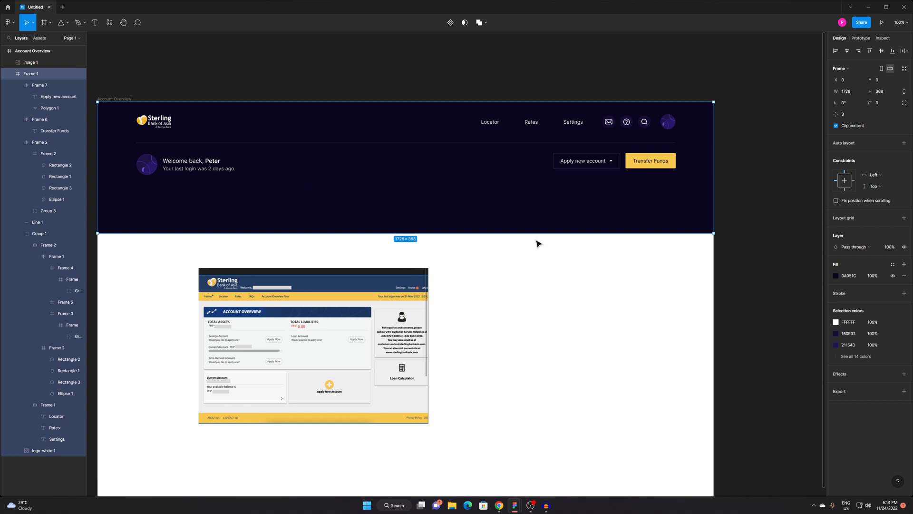
{"action": "left_click", "coordinate": [380, 331]}
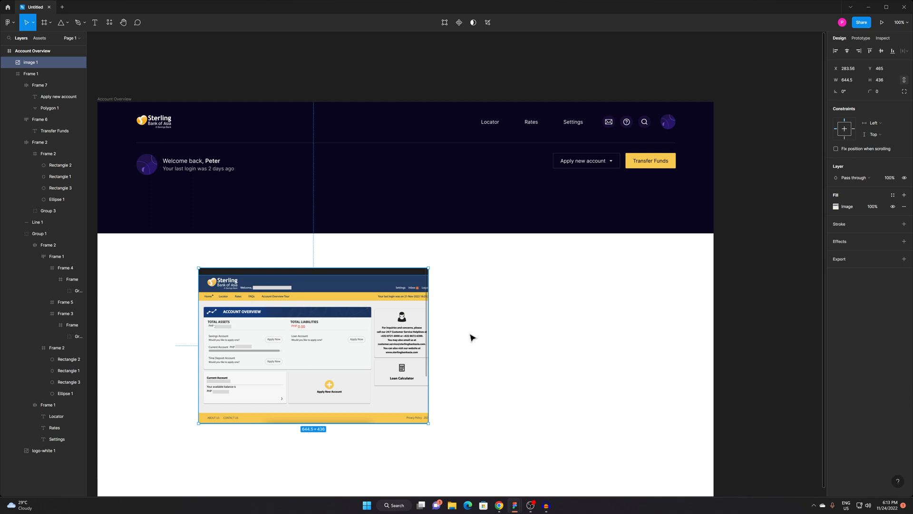
Try removing the original account overview image from the page.
{"action": "left_click_drag", "start_coordinate": [445, 305], "coordinate": [512, 244]}
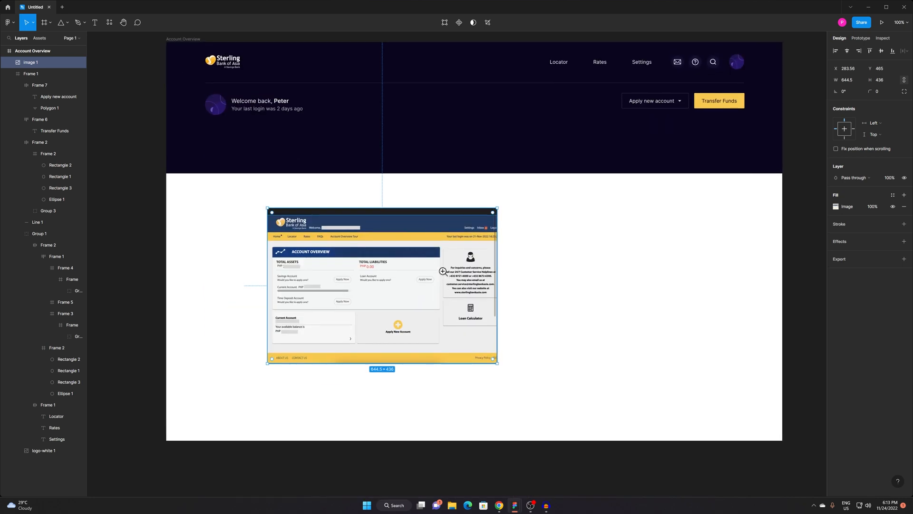
{"action": "left_click", "coordinate": [442, 271]}
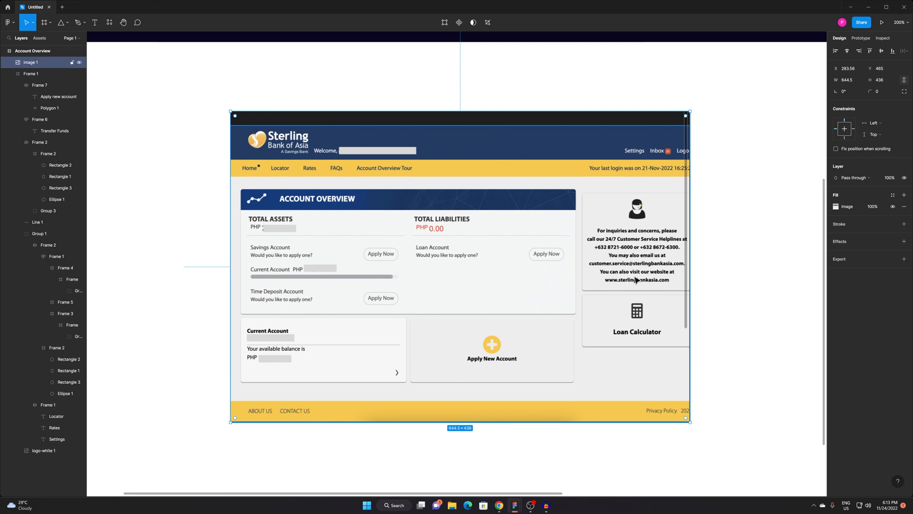
{"action": "key", "text": "shift+0"}
{"action": "left_click_drag", "start_coordinate": [691, 271], "coordinate": [599, 347]}
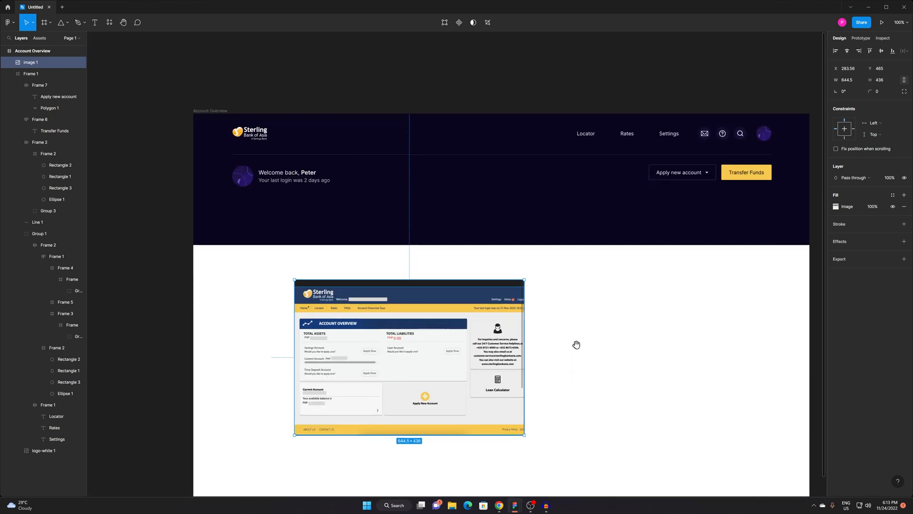
{"action": "key", "text": "ctrl+shift+h"}
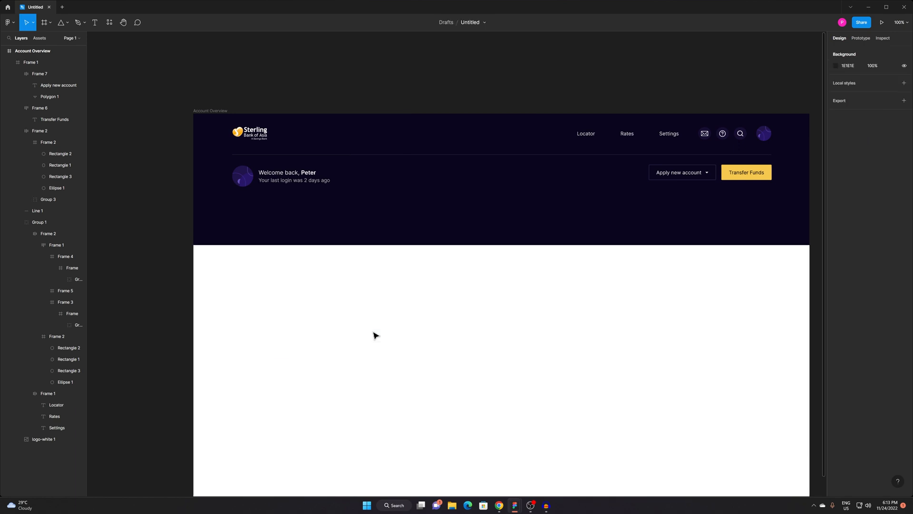
{"action": "key", "text": "ctrl+shift+h"}
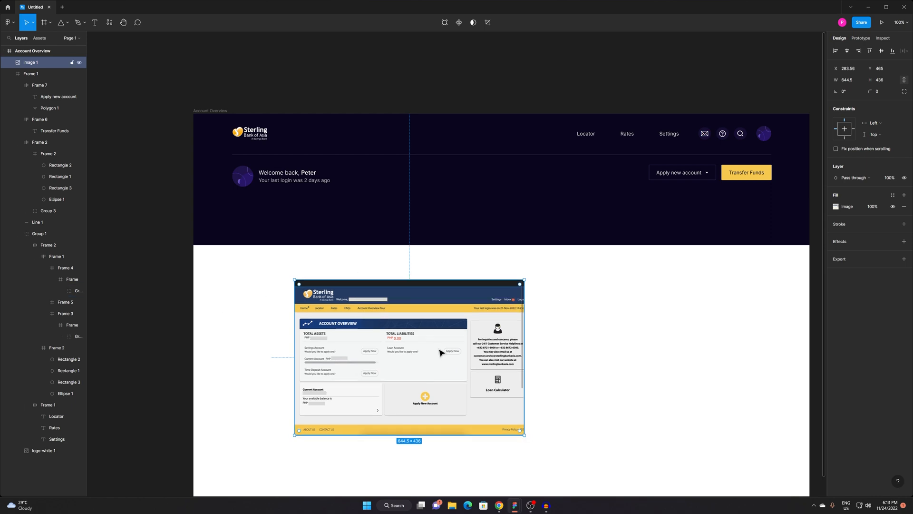
{"action": "key", "text": "Delete"}
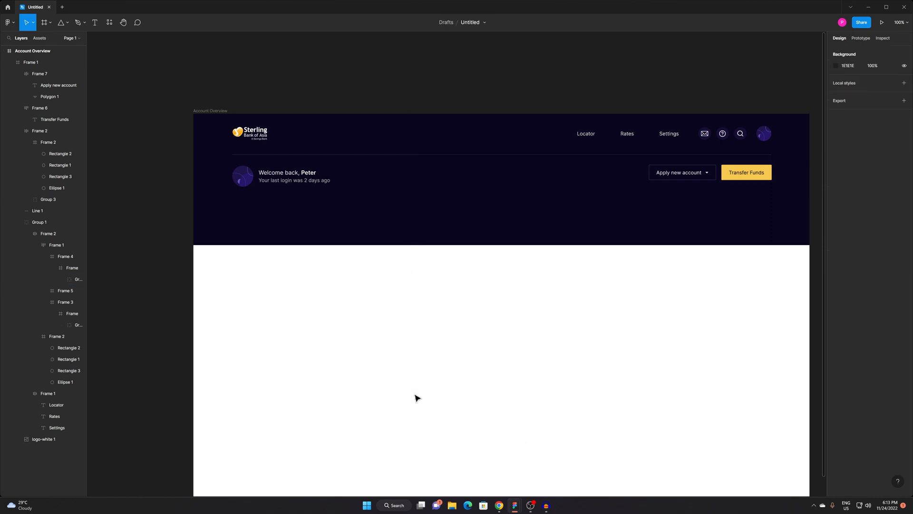
Undo the deletion of the account overview image and its last move.
{"action": "key", "text": "ctrl+z"}
{"action": "key", "text": "ctrl+z"}
{"action": "key", "text": "ctrl+z"}
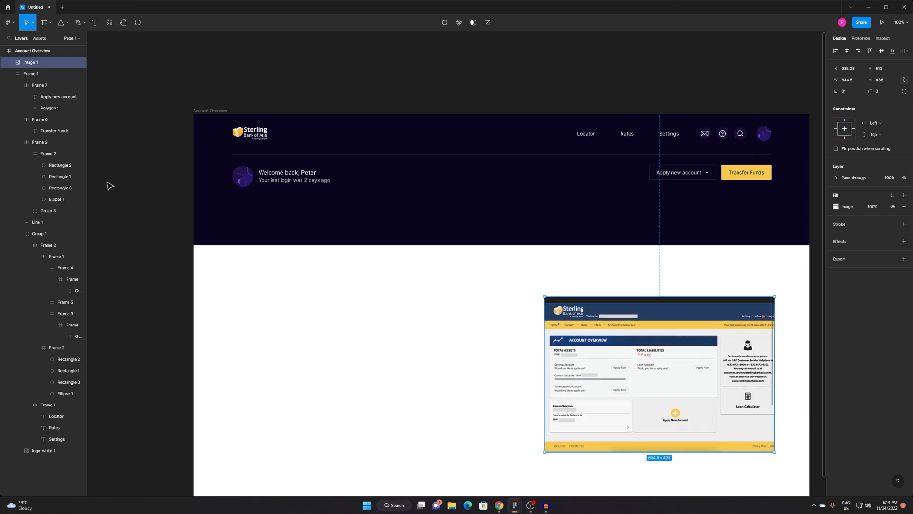
Show the 16-column layout grid on the Account Overview frame.
{"action": "left_click", "coordinate": [40, 28]}
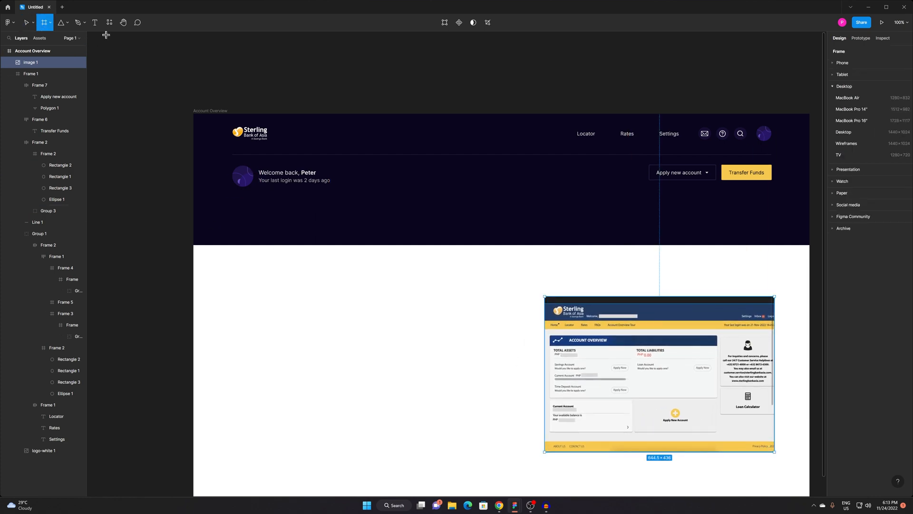
{"action": "left_click", "coordinate": [220, 112]}
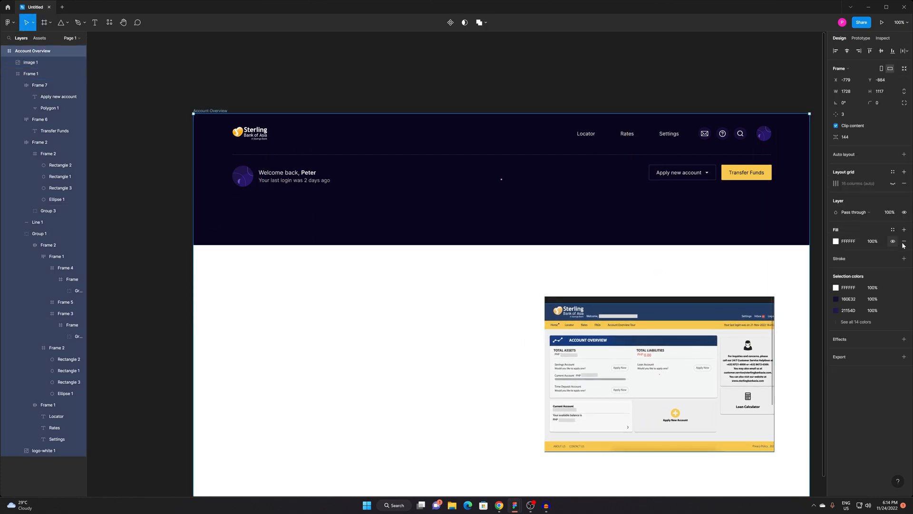
{"action": "left_click", "coordinate": [893, 184]}
{"action": "scroll", "coordinate": [295, 71], "scroll_direction": "down", "scroll_amount": 1}
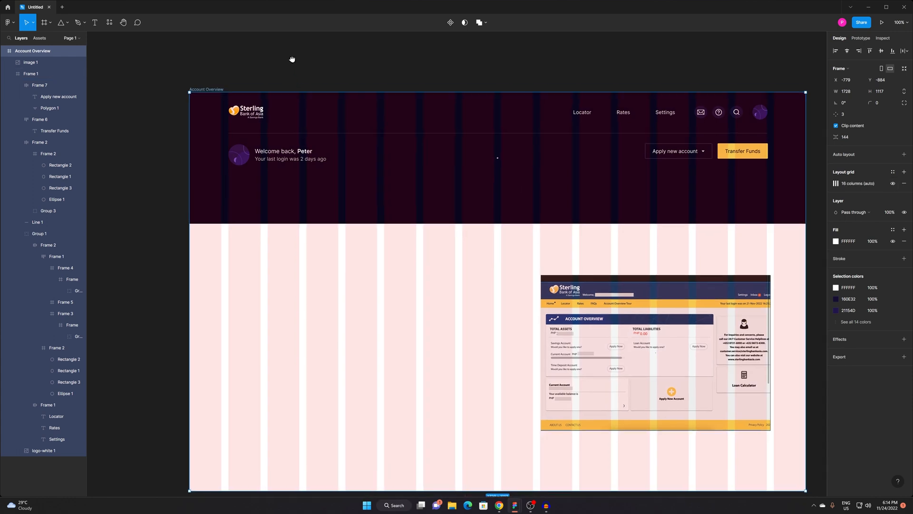
Draw a 325 by 848 frame below the welcome block, aligned with the logo and overlapping the header, and shift it slightly down.
{"action": "left_click", "coordinate": [501, 179]}
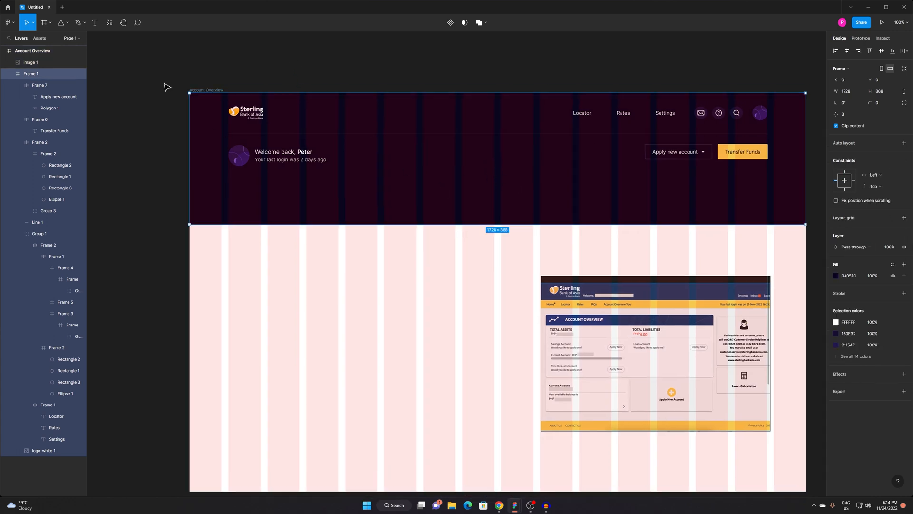
{"action": "left_click", "coordinate": [50, 23]}
{"action": "key", "text": "f"}
{"action": "scroll", "coordinate": [254, 242], "scroll_direction": "down", "scroll_amount": 1}
{"action": "mouse_move", "coordinate": [229, 143]}
{"action": "left_mouse_down"}
{"action": "mouse_move", "coordinate": [424, 489]}
{"action": "mouse_move", "coordinate": [367, 436]}
{"action": "mouse_move", "coordinate": [342, 434]}
{"action": "mouse_move", "coordinate": [359, 443]}
{"action": "mouse_move", "coordinate": [345, 449]}
{"action": "left_mouse_up"}
{"action": "left_click_drag", "start_coordinate": [284, 162], "coordinate": [284, 174]}
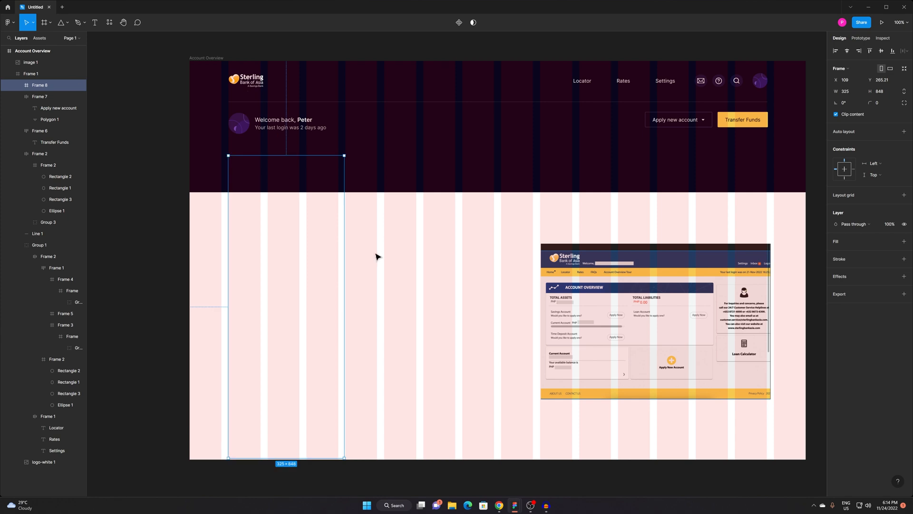
Add a solid F9F9F9 fill to the tall sidebar frame.
{"action": "left_click", "coordinate": [904, 241]}
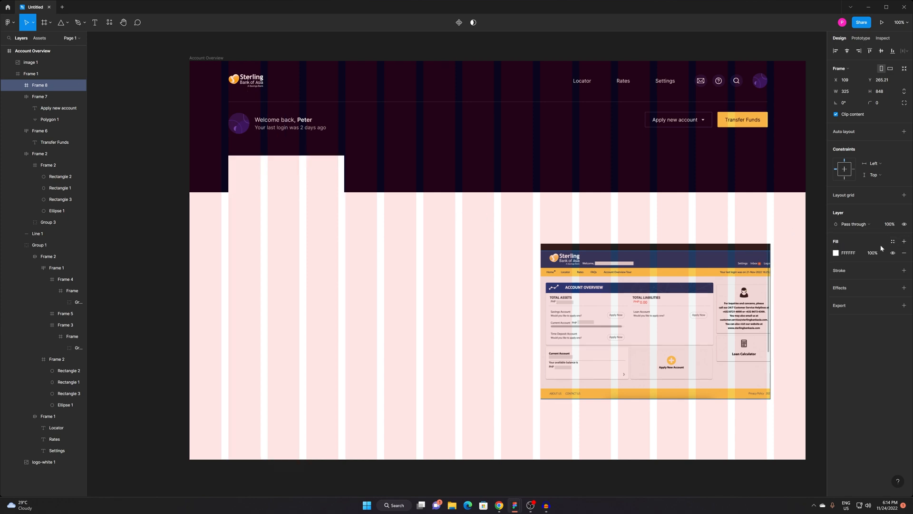
{"action": "left_click", "coordinate": [836, 253]}
{"action": "left_click_drag", "start_coordinate": [743, 263], "coordinate": [730, 266]}
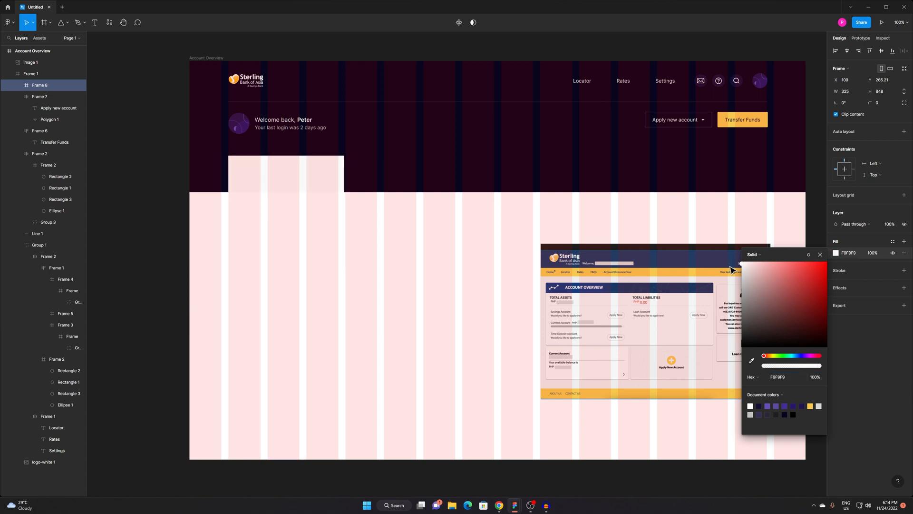
Hide the layout grid on the Account Overview frame.
{"action": "left_click", "coordinate": [503, 220]}
{"action": "left_click", "coordinate": [207, 57]}
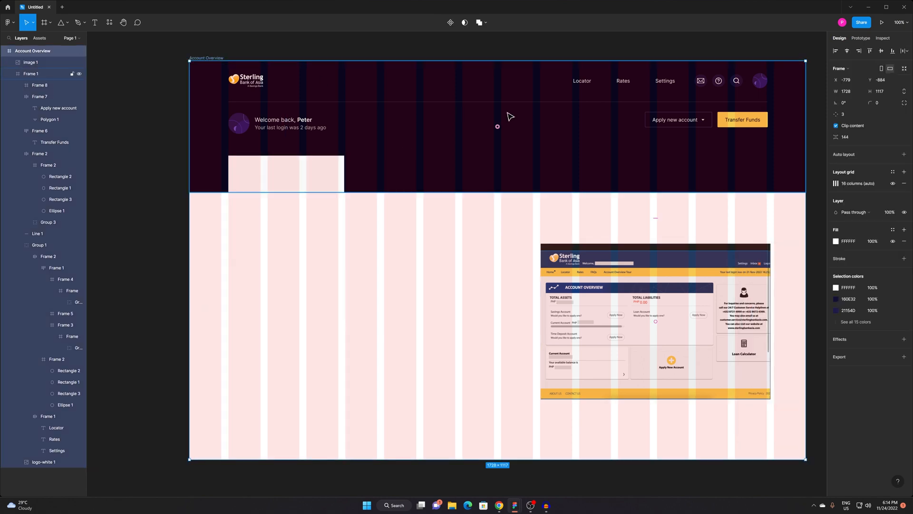
{"action": "left_click", "coordinate": [892, 183]}
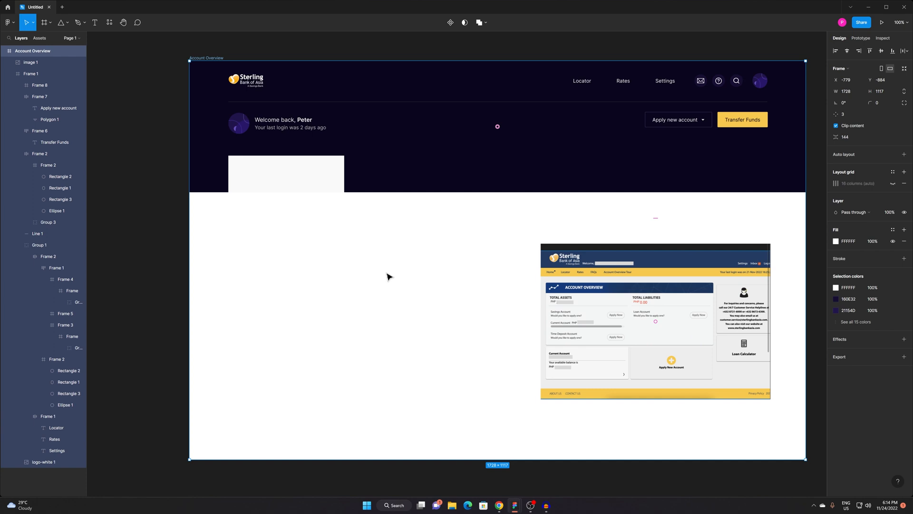
Cut the sidebar frame out of the header frame and paste it into the Account Overview frame at X 99, Y 269.
{"action": "left_click", "coordinate": [418, 292]}
{"action": "left_click_drag", "start_coordinate": [474, 305], "coordinate": [529, 291]}
{"action": "left_click", "coordinate": [366, 163]}
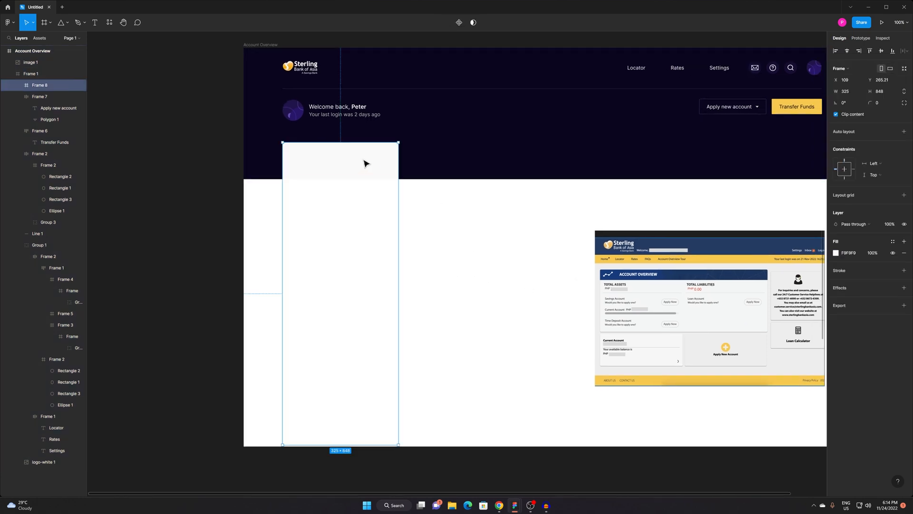
{"action": "key", "text": "Delete"}
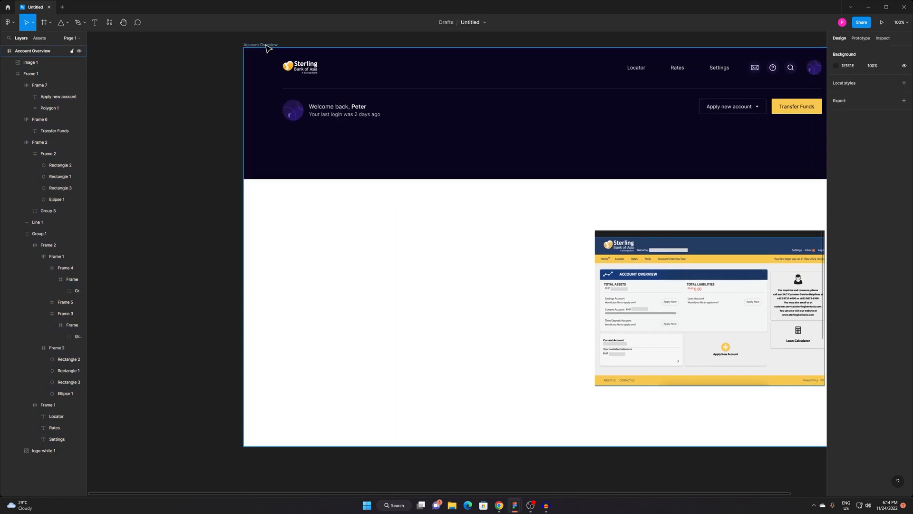
{"action": "key", "text": "ctrl+v"}
{"action": "left_click_drag", "start_coordinate": [299, 176], "coordinate": [336, 275]}
{"action": "left_click", "coordinate": [461, 311]}
{"action": "left_click_drag", "start_coordinate": [377, 362], "coordinate": [341, 380]}
{"action": "scroll", "coordinate": [519, 261], "scroll_direction": "down", "scroll_amount": 1}
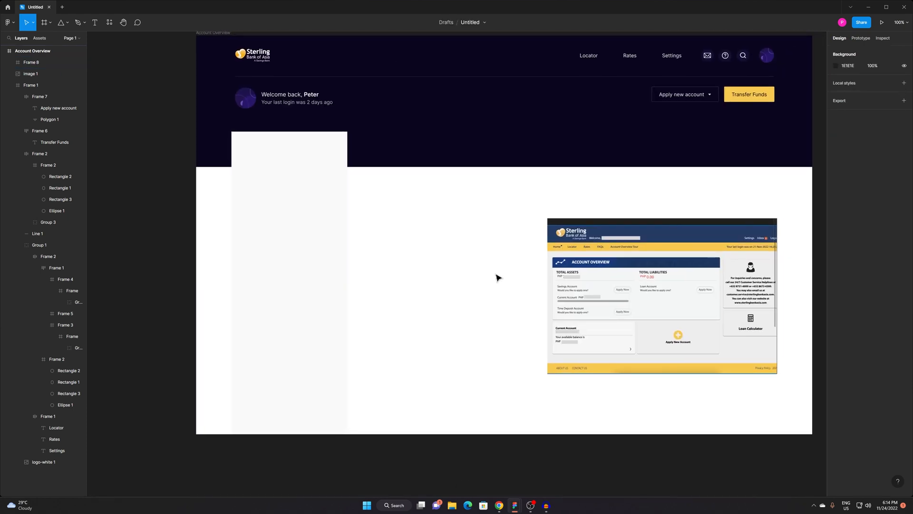
Examine the account overview image's sections and compare them with the new sidebar panel and page layout.
{"action": "left_click", "coordinate": [618, 295]}
{"action": "scroll", "coordinate": [349, 247], "scroll_direction": "up", "scroll_amount": 1}
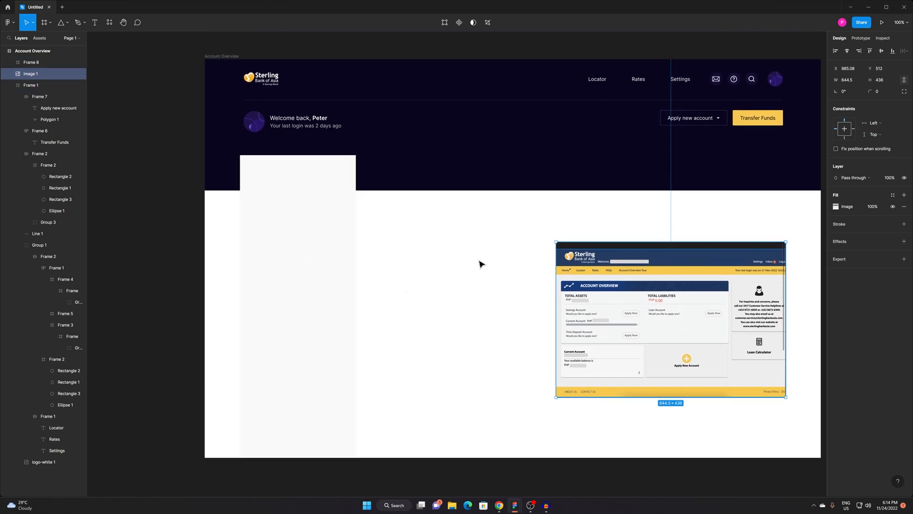
{"action": "left_click", "coordinate": [321, 293]}
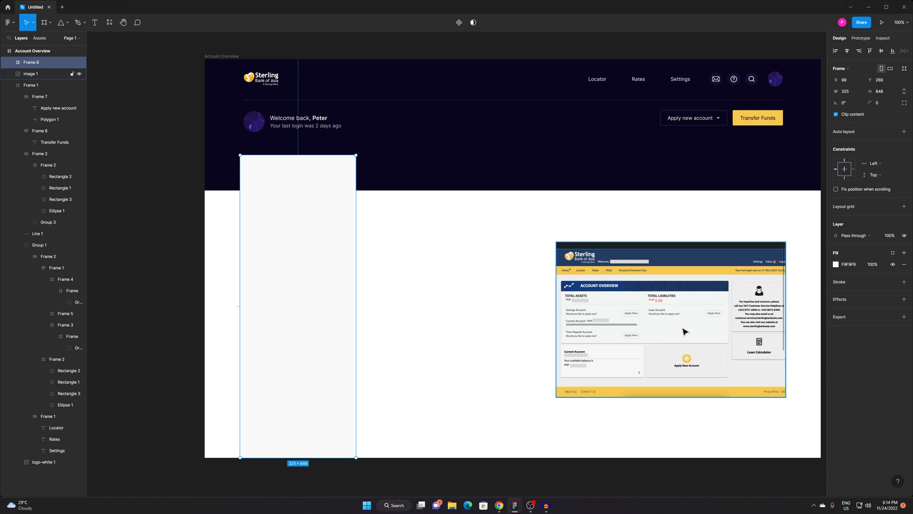
{"action": "scroll", "coordinate": [685, 317], "scroll_direction": "up", "scroll_amount": 3}
{"action": "scroll", "coordinate": [597, 320], "scroll_direction": "down", "scroll_amount": 3}
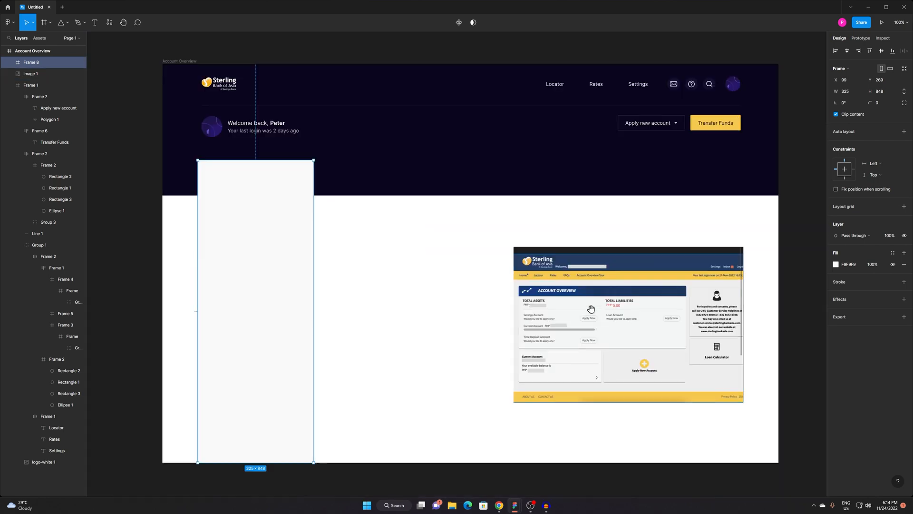
{"action": "left_click_drag", "start_coordinate": [591, 310], "coordinate": [534, 317]}
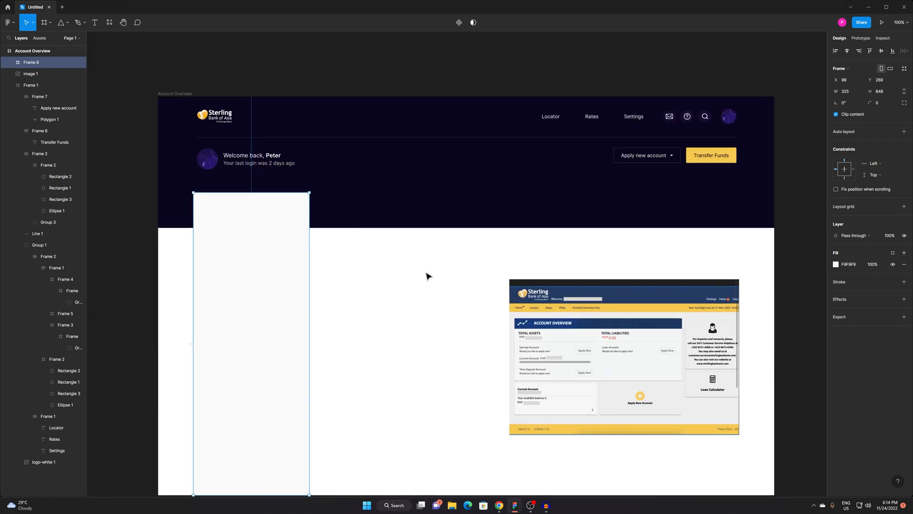
{"action": "left_click", "coordinate": [561, 314]}
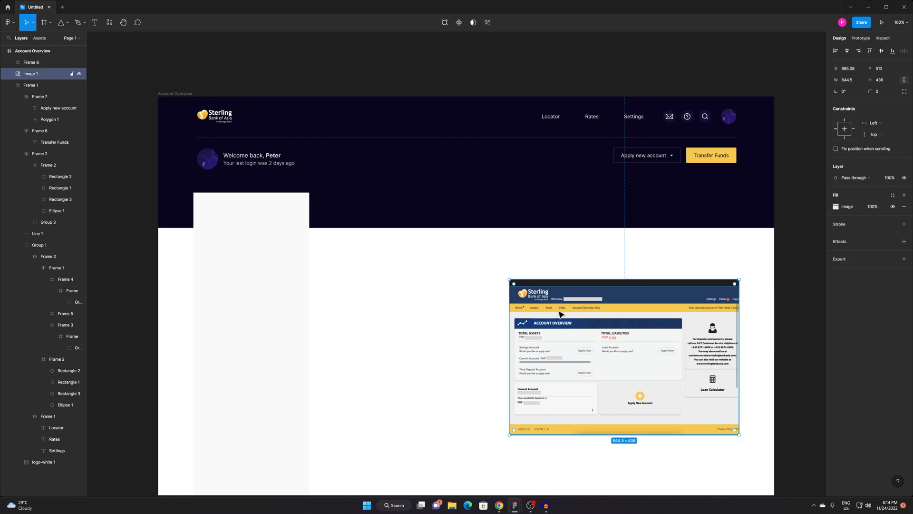
{"action": "left_click_drag", "start_coordinate": [577, 278], "coordinate": [544, 263]}
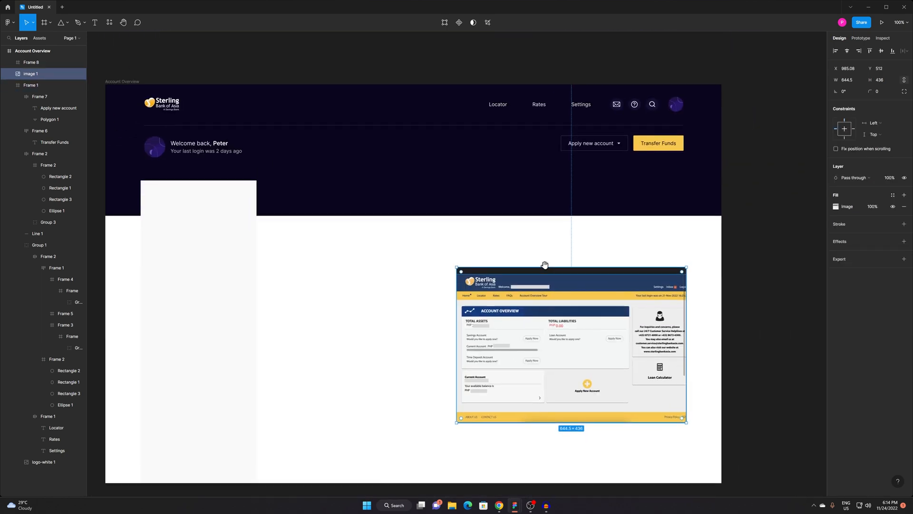
{"action": "scroll", "coordinate": [594, 362], "scroll_direction": "up", "scroll_amount": 3}
{"action": "left_click_drag", "start_coordinate": [594, 370], "coordinate": [615, 446]}
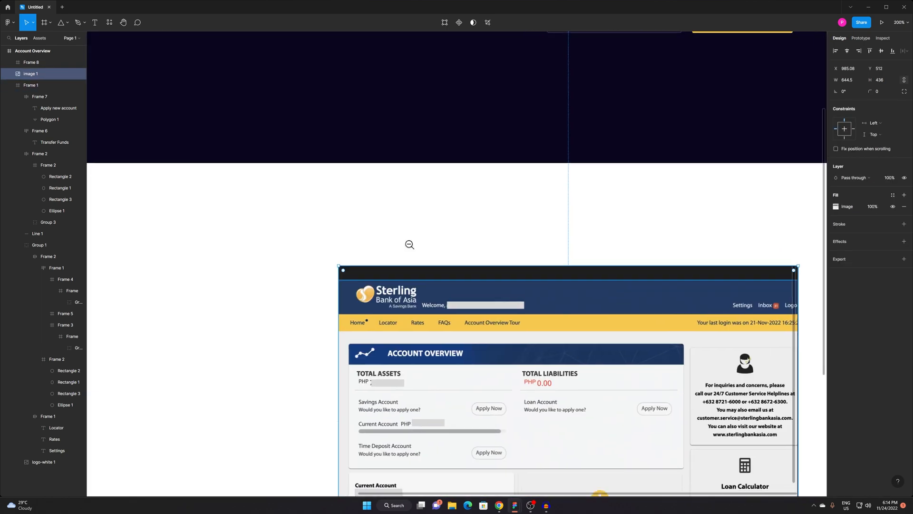
{"action": "scroll", "coordinate": [394, 240], "scroll_direction": "down", "scroll_amount": 3}
{"action": "left_click_drag", "start_coordinate": [403, 290], "coordinate": [436, 221]}
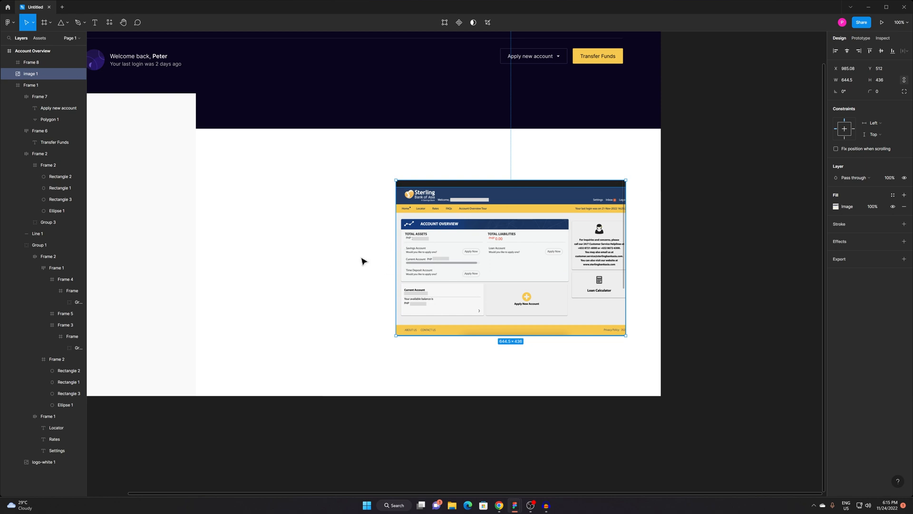
{"action": "key", "text": "Delete"}
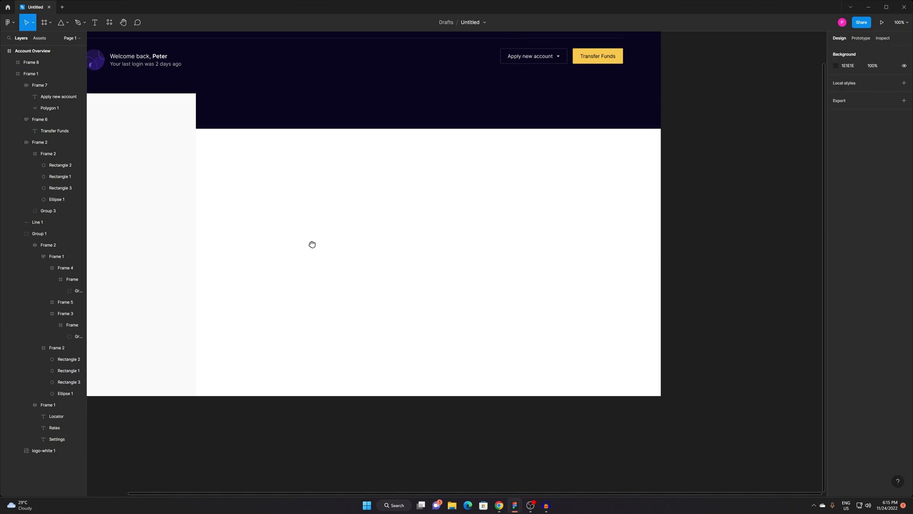
{"action": "left_click_drag", "start_coordinate": [310, 240], "coordinate": [489, 300]}
{"action": "key", "text": "ctrl+z"}
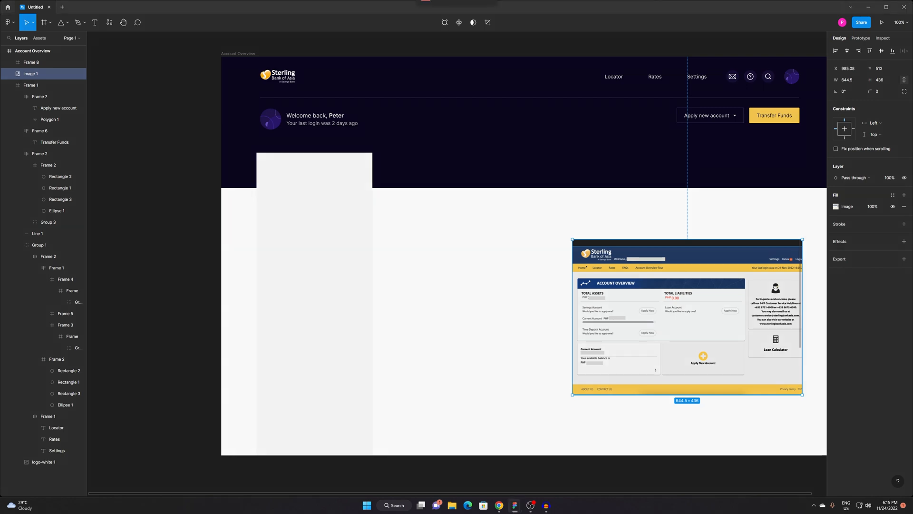
Capture the original site's Current Account menu as a screenshot, paste it in and place it between the sidebar and the account overview image.
{"action": "key", "text": "super+shift+s"}
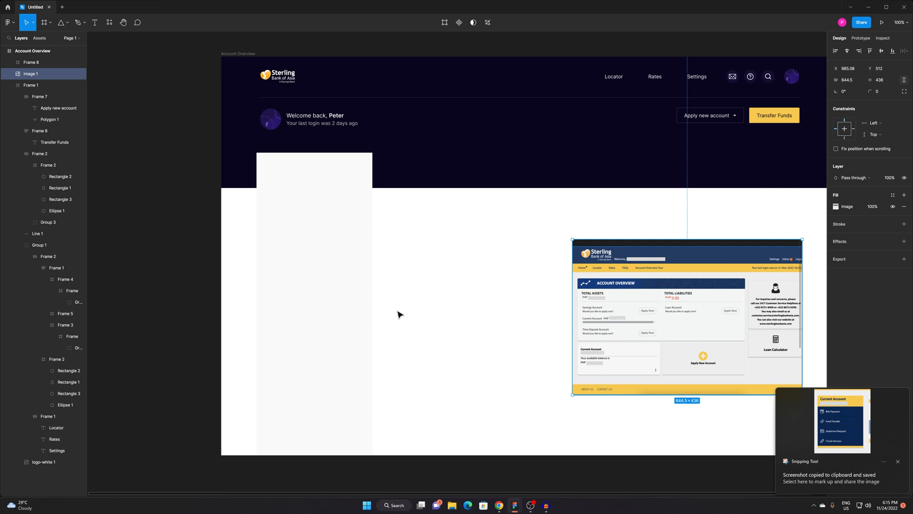
{"action": "left_click", "coordinate": [450, 312]}
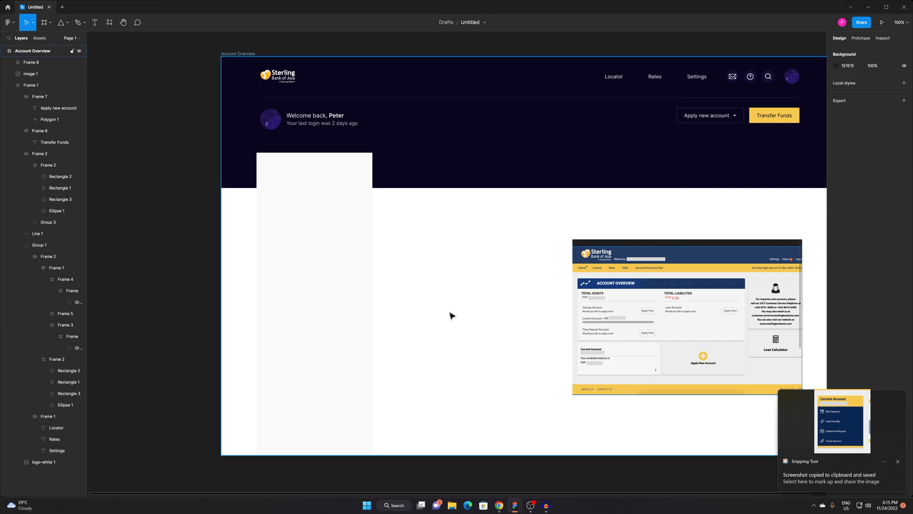
{"action": "key", "text": "ctrl+v"}
{"action": "left_click_drag", "start_coordinate": [442, 242], "coordinate": [644, 323]}
{"action": "scroll", "coordinate": [529, 257], "scroll_direction": "up", "scroll_amount": 2}
{"action": "scroll", "coordinate": [593, 312], "scroll_direction": "down", "scroll_amount": 2}
{"action": "scroll", "coordinate": [599, 316], "scroll_direction": "up", "scroll_amount": 2}
{"action": "left_click_drag", "start_coordinate": [414, 312], "coordinate": [467, 350]}
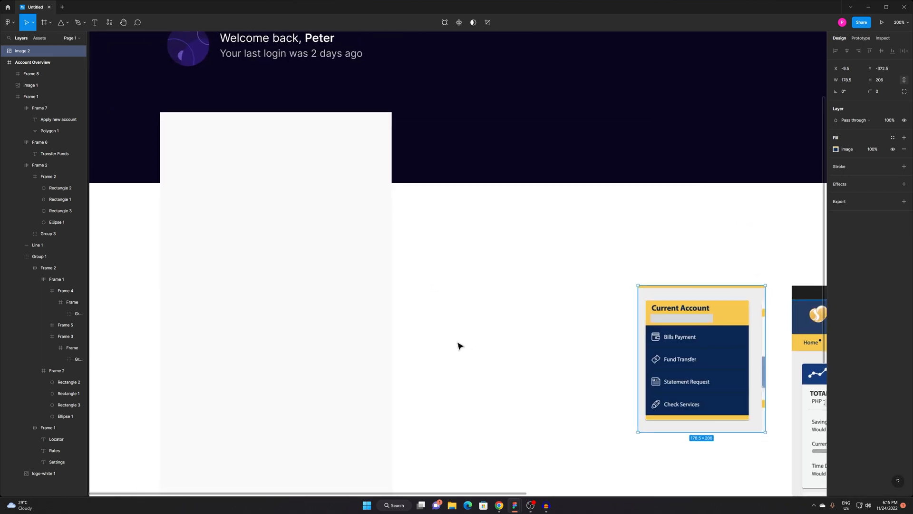
Add the text "Bills Payment" to the sidebar frame and move it to X 17, Y 26.
{"action": "left_click", "coordinate": [503, 284]}
{"action": "left_click_drag", "start_coordinate": [504, 283], "coordinate": [532, 264]}
{"action": "key", "text": "t"}
{"action": "left_click", "coordinate": [211, 129]}
{"action": "type", "text": "Bills Payment"}
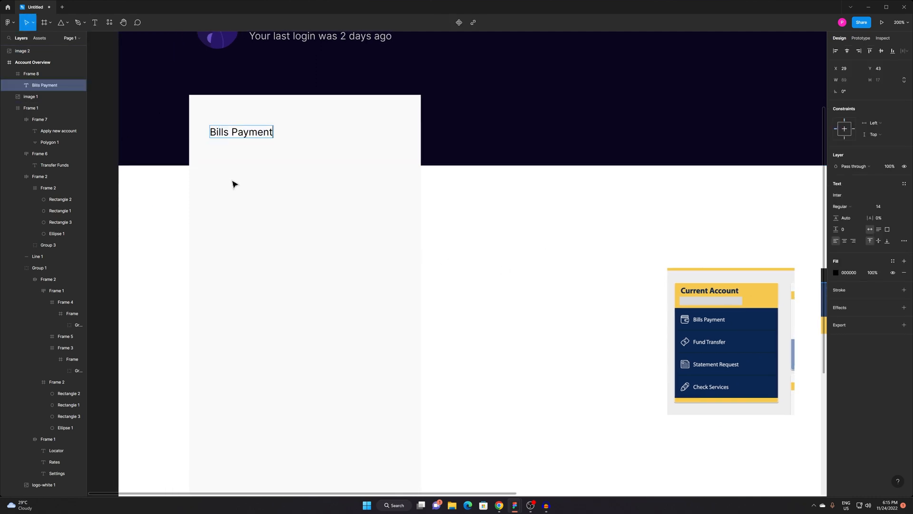
{"action": "key", "text": "Escape"}
{"action": "left_click_drag", "start_coordinate": [232, 132], "coordinate": [225, 119]}
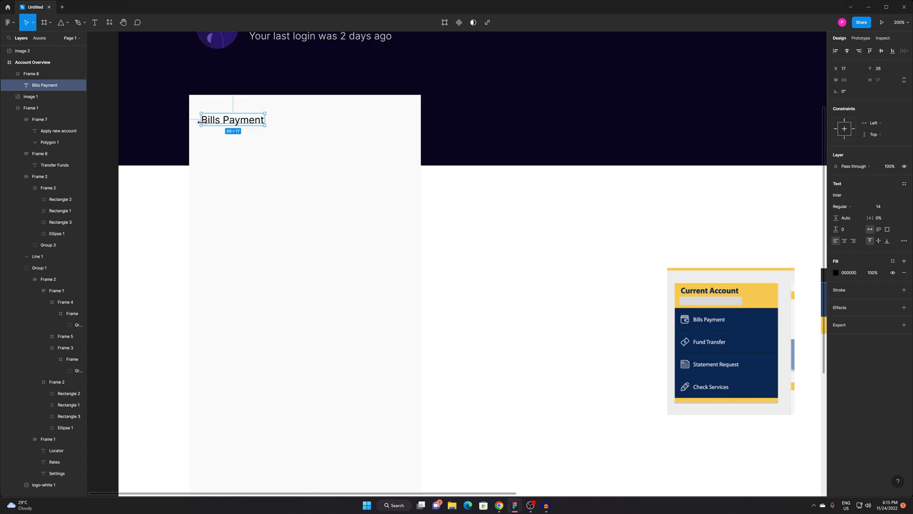
Switch to the Flaticon page in Chrome and search its icons for "bills".
{"action": "key", "text": "alt+Tab"}
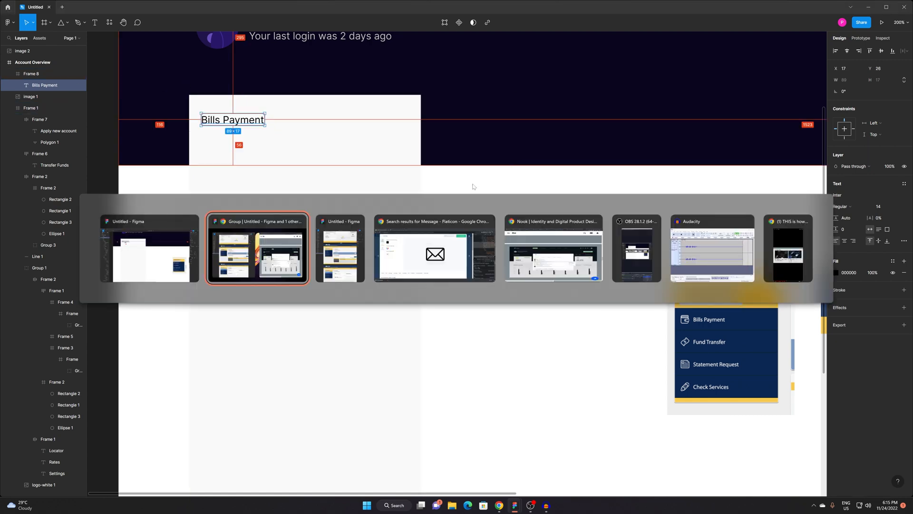
{"action": "left_click", "coordinate": [464, 259]}
{"action": "left_click", "coordinate": [628, 196]}
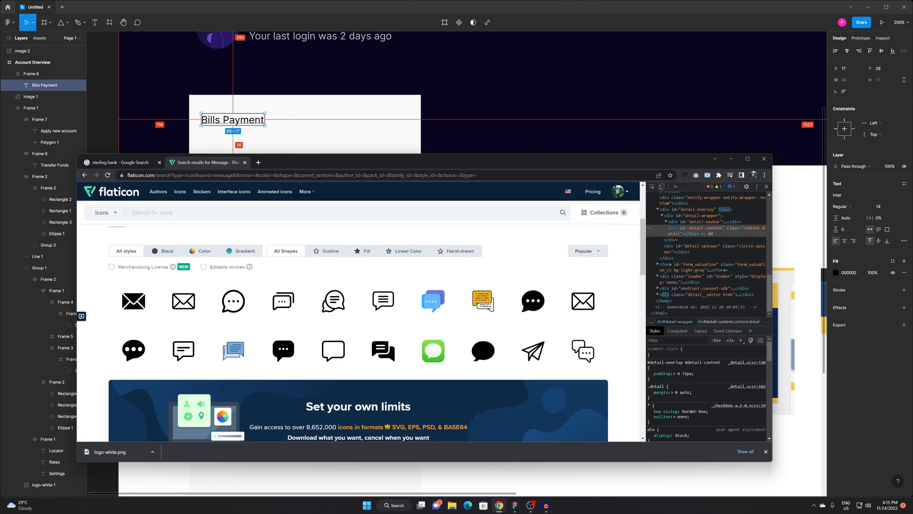
{"action": "key", "text": "Return"}
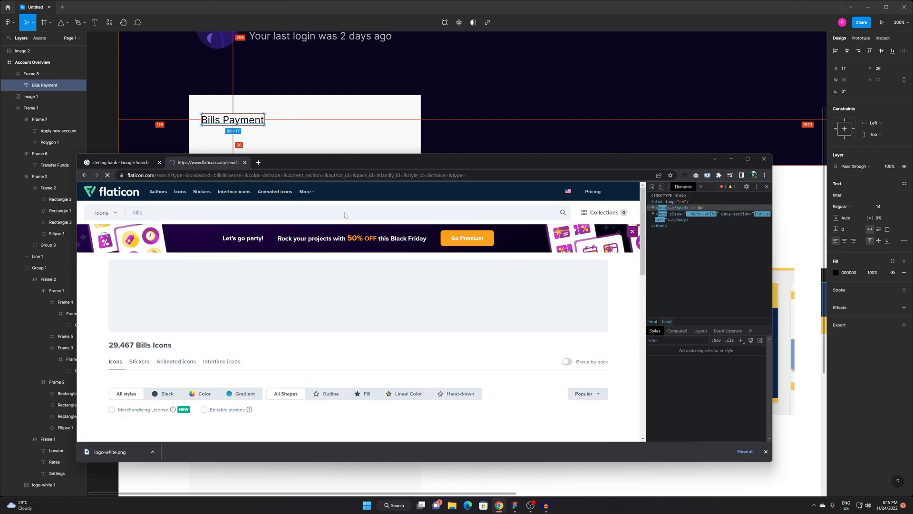
{"action": "scroll", "coordinate": [170, 339], "scroll_direction": "down", "scroll_amount": 4}
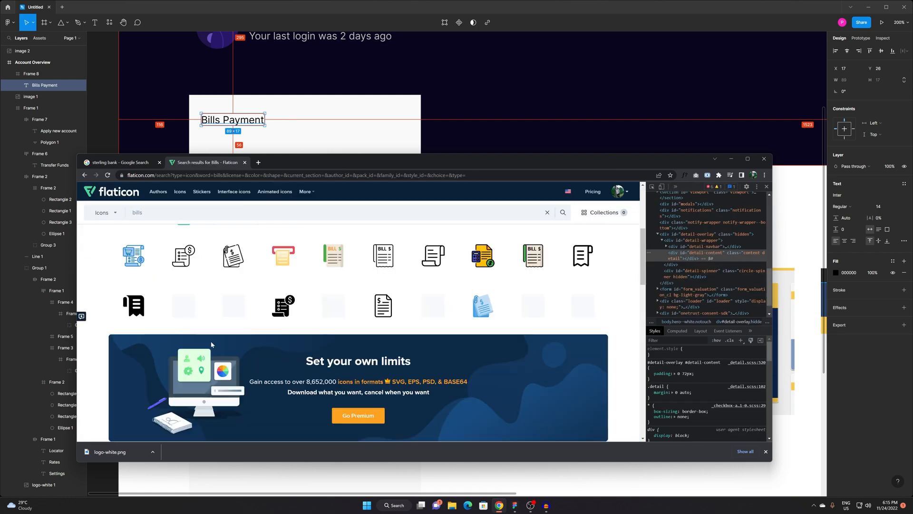
Browse the first three pages of bills icons for a simple outlined receipt icon.
{"action": "scroll", "coordinate": [291, 317], "scroll_direction": "down", "scroll_amount": 3}
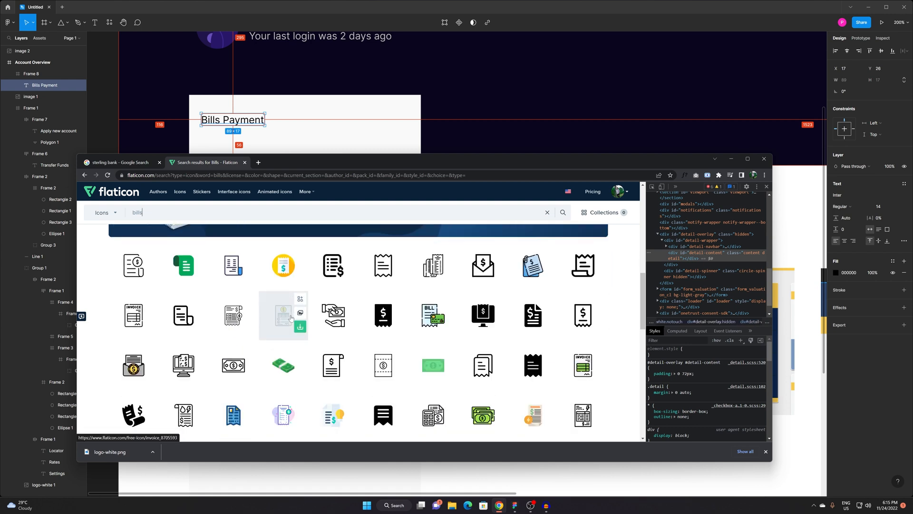
{"action": "scroll", "coordinate": [399, 328], "scroll_direction": "up", "scroll_amount": 6}
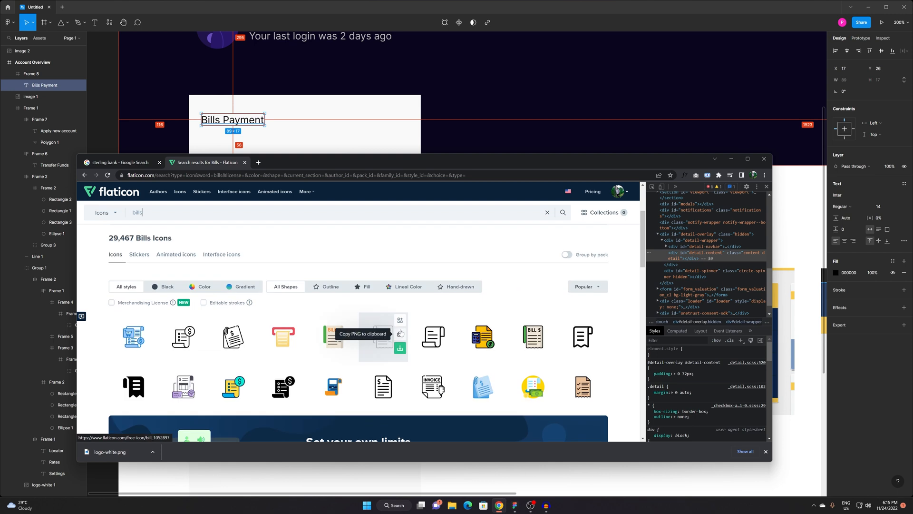
{"action": "scroll", "coordinate": [400, 332], "scroll_direction": "down", "scroll_amount": 9}
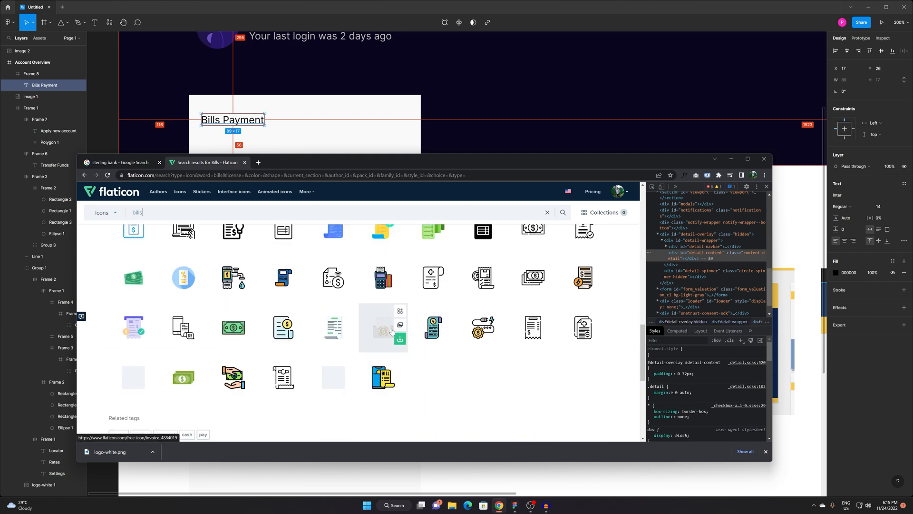
{"action": "scroll", "coordinate": [394, 331], "scroll_direction": "down", "scroll_amount": 3}
{"action": "scroll", "coordinate": [353, 352], "scroll_direction": "up", "scroll_amount": 2}
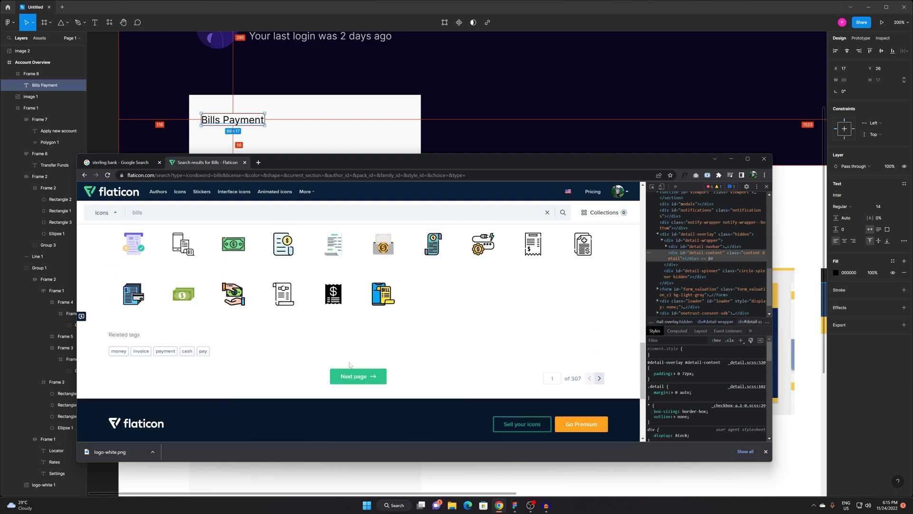
{"action": "left_click", "coordinate": [350, 376]}
{"action": "scroll", "coordinate": [428, 323], "scroll_direction": "down", "scroll_amount": 5}
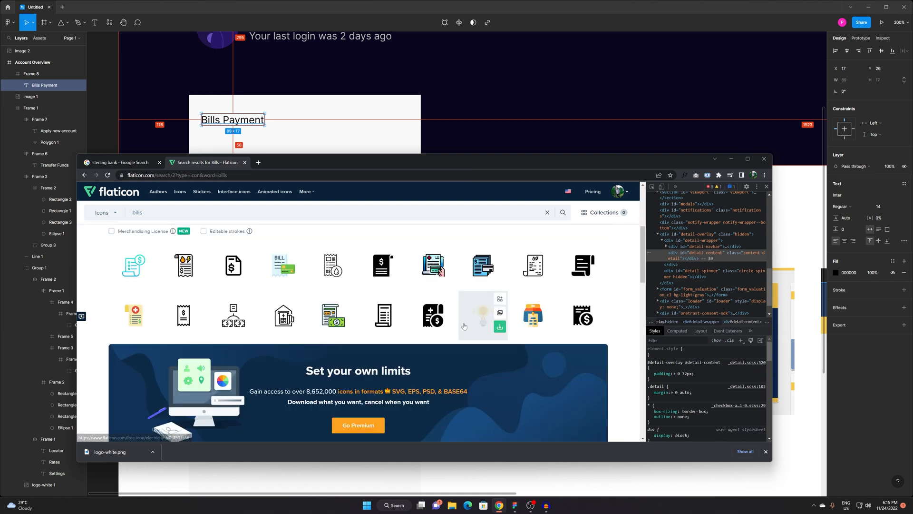
{"action": "scroll", "coordinate": [356, 318], "scroll_direction": "down", "scroll_amount": 5}
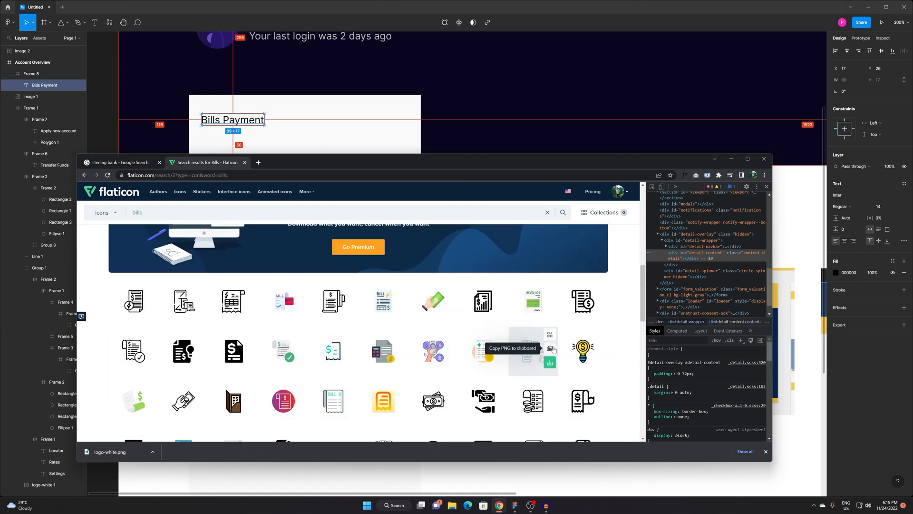
{"action": "scroll", "coordinate": [560, 338], "scroll_direction": "down", "scroll_amount": 2}
{"action": "scroll", "coordinate": [560, 338], "scroll_direction": "down", "scroll_amount": 3}
{"action": "scroll", "coordinate": [559, 338], "scroll_direction": "up", "scroll_amount": 3}
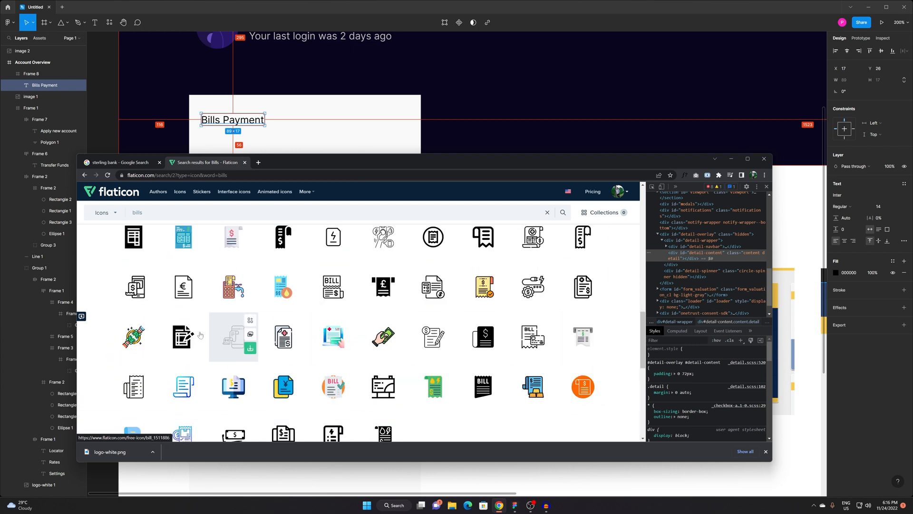
{"action": "scroll", "coordinate": [154, 339], "scroll_direction": "down", "scroll_amount": 3}
{"action": "left_click", "coordinate": [406, 344]}
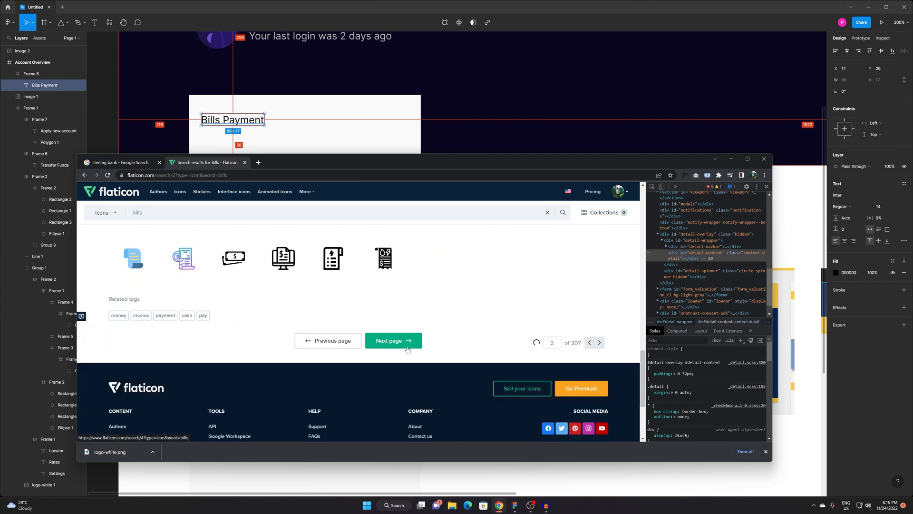
{"action": "scroll", "coordinate": [452, 347], "scroll_direction": "down", "scroll_amount": 3}
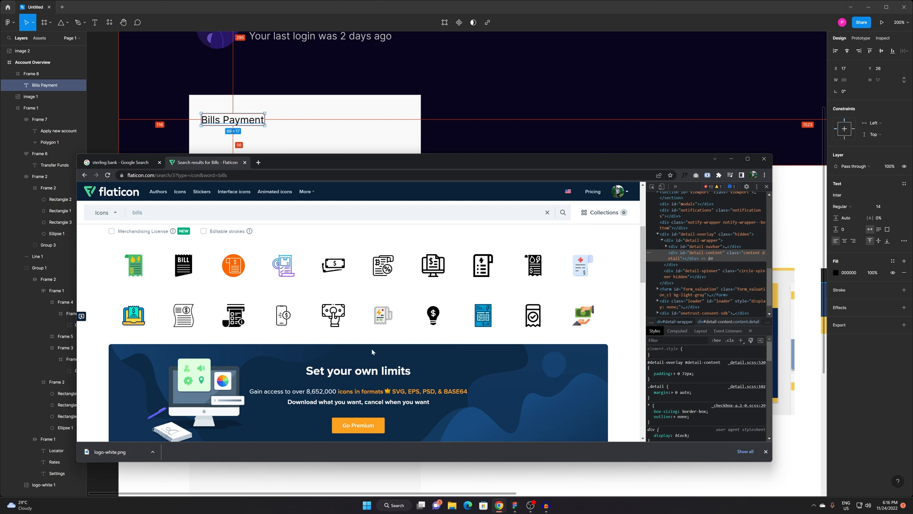
{"action": "scroll", "coordinate": [345, 357], "scroll_direction": "down", "scroll_amount": 5}
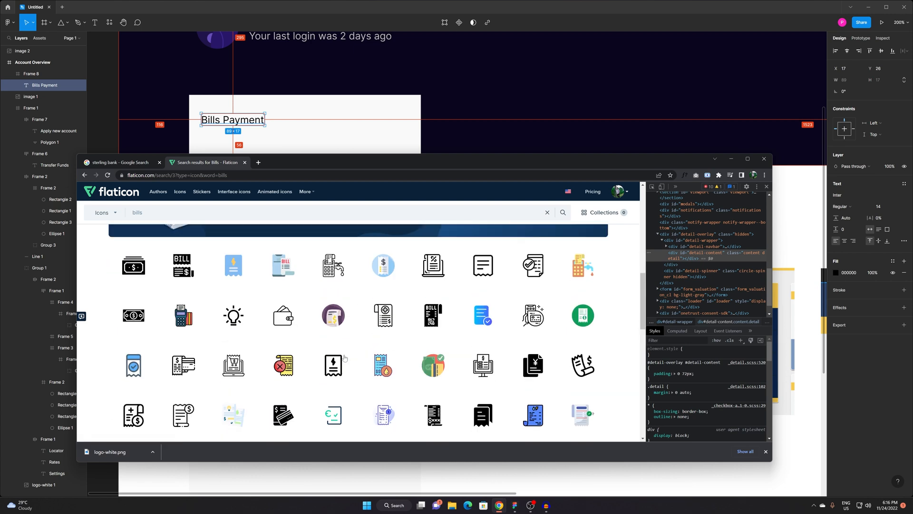
Open the outlined receipt icon in Flaticon's icon editor, inspect it and copy its SVG code.
{"action": "left_click", "coordinate": [482, 265]}
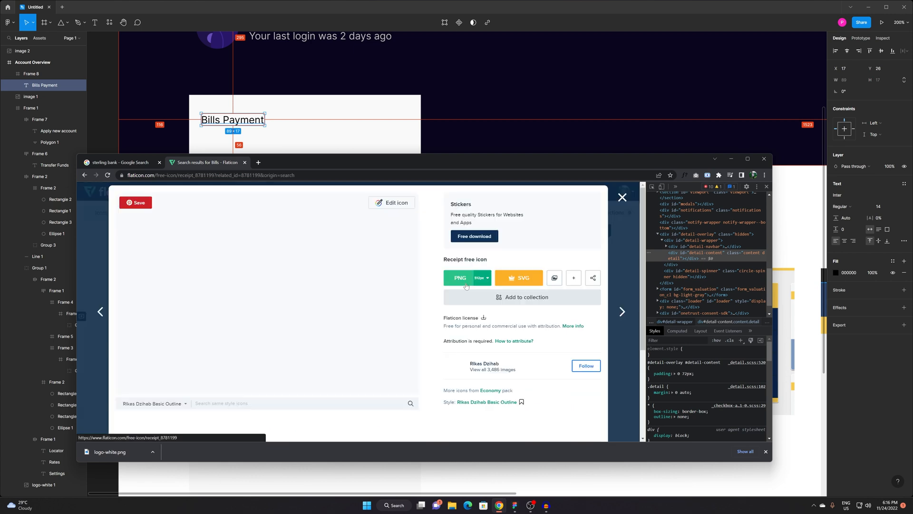
{"action": "left_click", "coordinate": [396, 203]}
{"action": "right_click", "coordinate": [448, 255]}
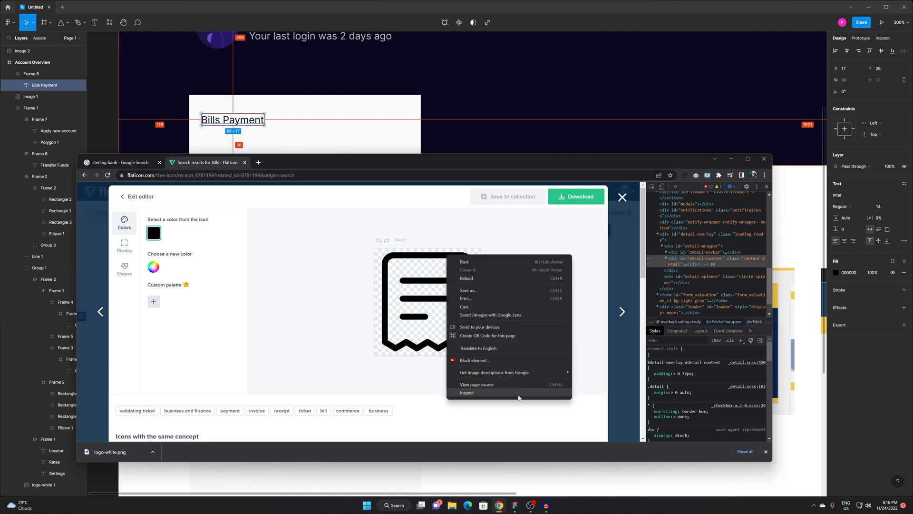
{"action": "left_click", "coordinate": [513, 396]}
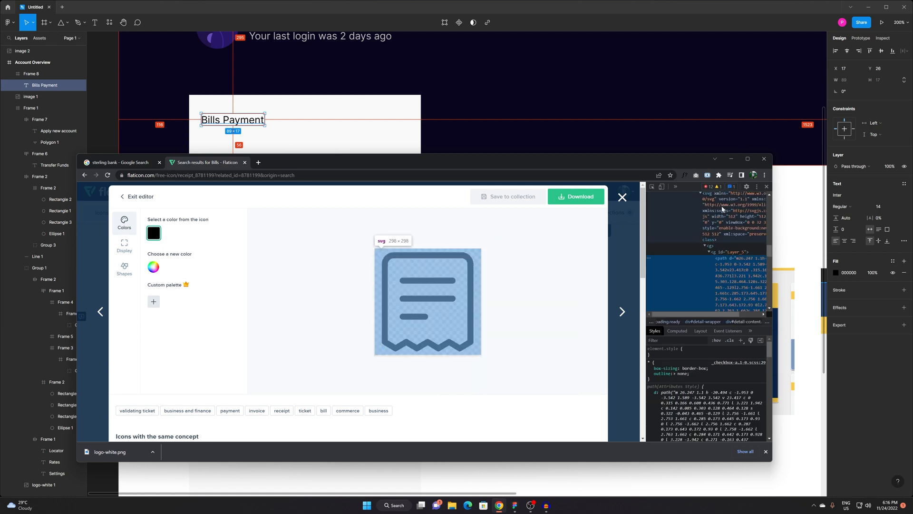
{"action": "key", "text": "ctrl+c"}
Switch back to the Figma file and paste the receipt icon into the sidebar frame at 24 × 24.
{"action": "left_click", "coordinate": [683, 106]}
{"action": "key", "text": "ctrl+v"}
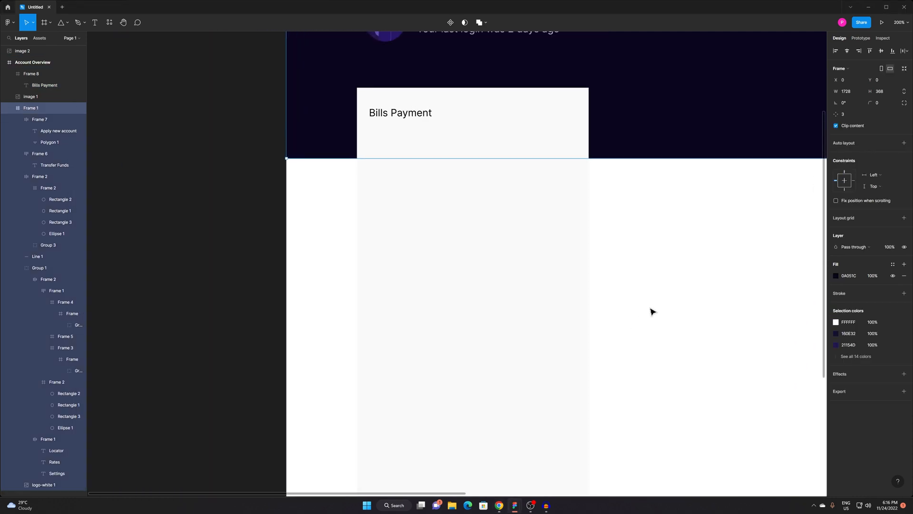
{"action": "left_click_drag", "start_coordinate": [624, 91], "coordinate": [478, 241]}
{"action": "key", "text": "ctrl+x"}
{"action": "left_click", "coordinate": [478, 213]}
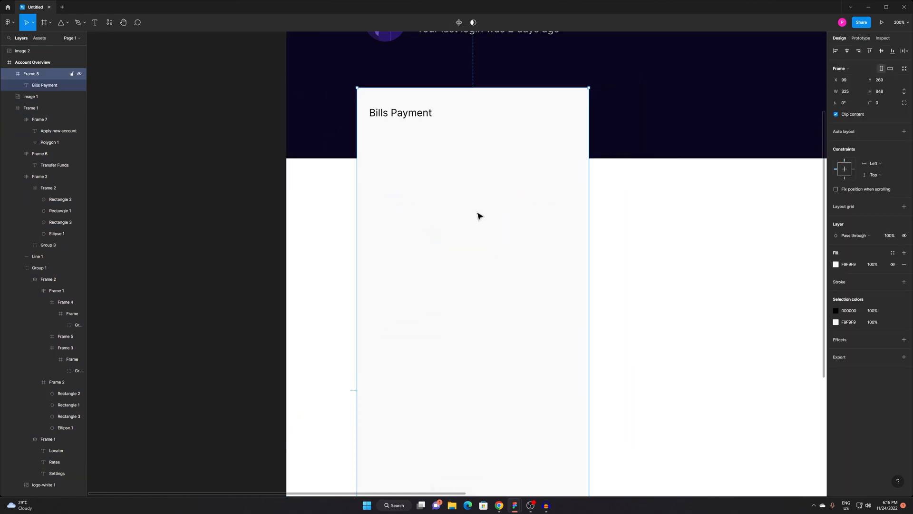
{"action": "key", "text": "ctrl+v"}
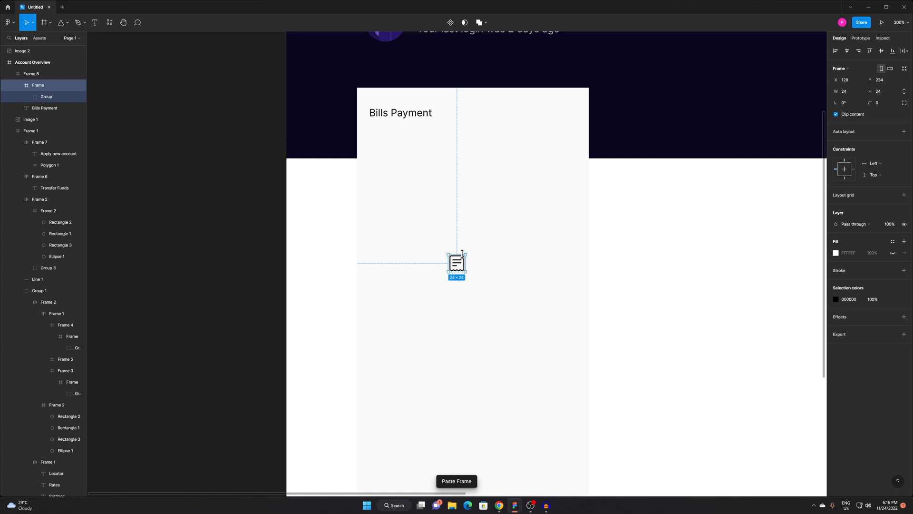
Place the receipt icon in front of the Bills Payment text, align the two and group them.
{"action": "left_click_drag", "start_coordinate": [465, 260], "coordinate": [438, 120]}
{"action": "left_click", "coordinate": [409, 113]}
{"action": "scroll", "coordinate": [426, 200], "scroll_direction": "up", "scroll_amount": 5}
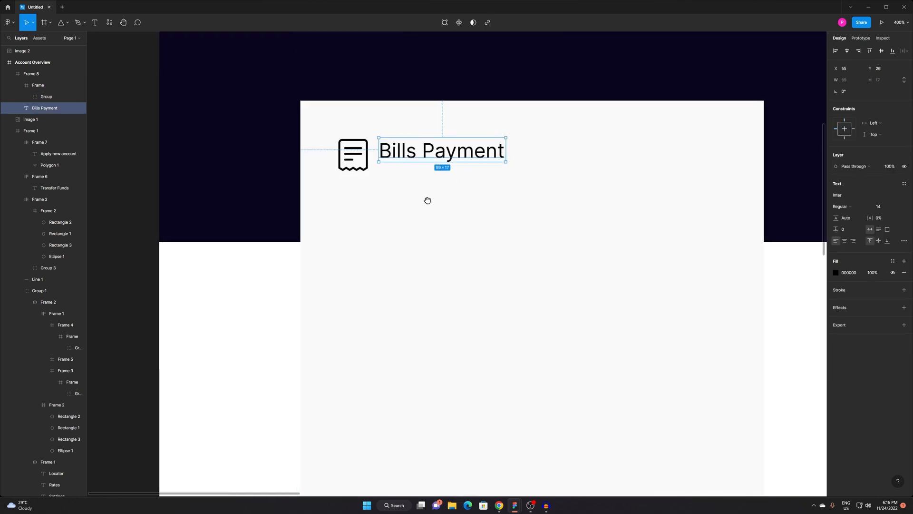
{"action": "left_click_drag", "start_coordinate": [433, 201], "coordinate": [434, 200]}
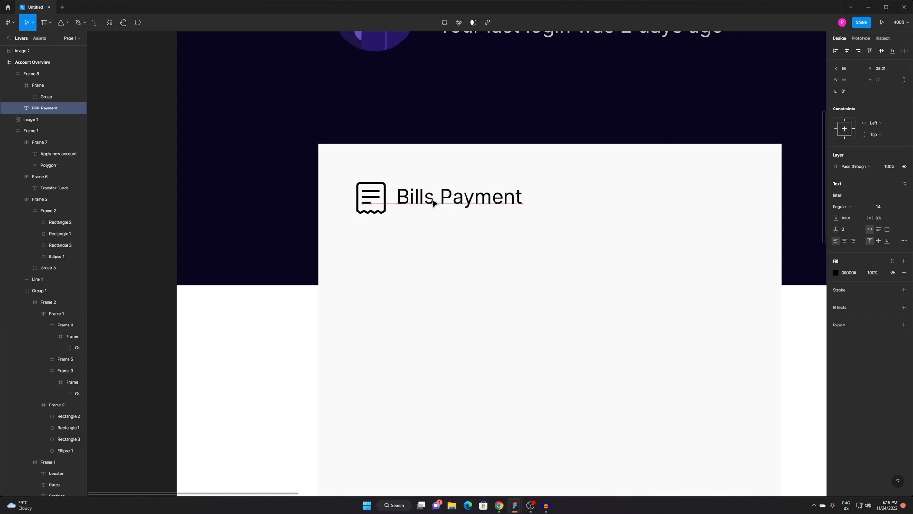
{"action": "left_click", "coordinate": [380, 201], "text": "shift"}
{"action": "key", "text": "ctrl+g"}
{"action": "scroll", "coordinate": [409, 261], "scroll_direction": "up", "scroll_amount": 2}
{"action": "scroll", "coordinate": [409, 261], "scroll_direction": "left", "scroll_amount": 1}
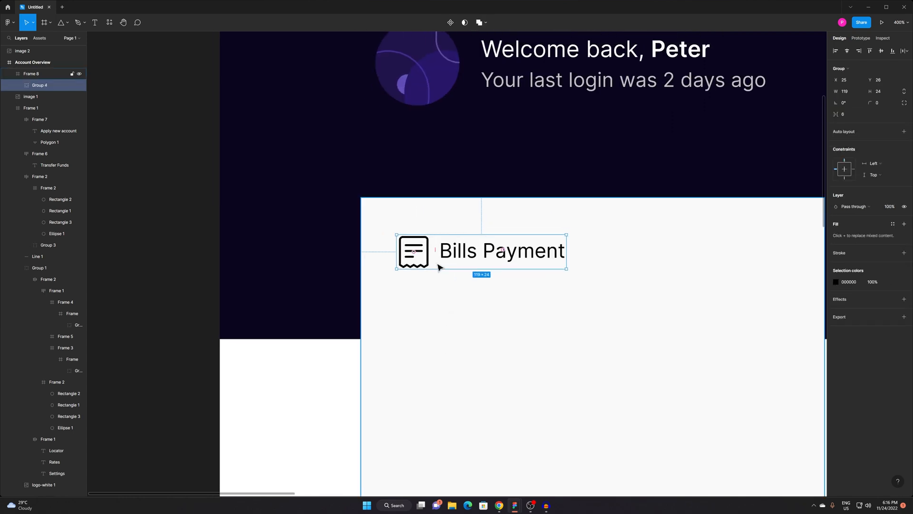
Move the Bills Payment icon-and-text group to X 21, Y 32.5 in the sidebar frame.
{"action": "left_click", "coordinate": [593, 366]}
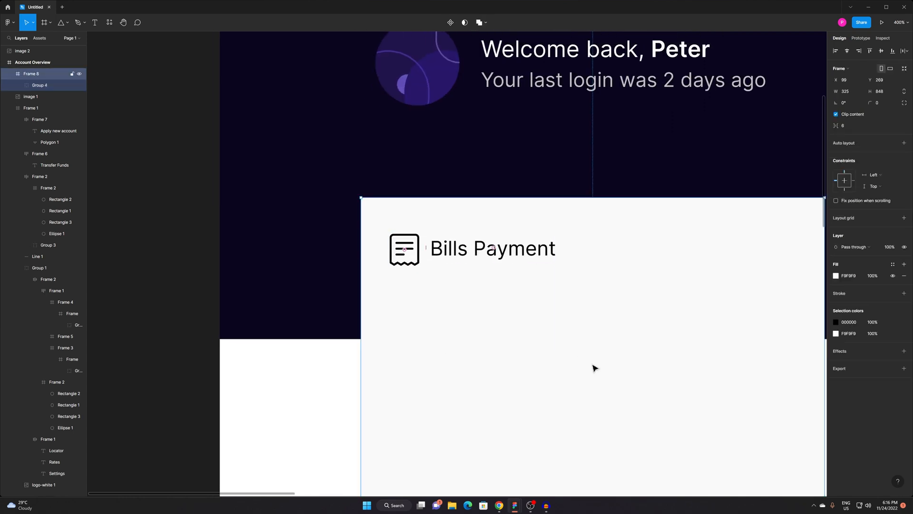
{"action": "scroll", "coordinate": [583, 370], "scroll_direction": "down", "scroll_amount": 5}
{"action": "left_click_drag", "start_coordinate": [582, 369], "coordinate": [454, 225]}
{"action": "left_click", "coordinate": [544, 290]}
{"action": "scroll", "coordinate": [422, 191], "scroll_direction": "up", "scroll_amount": 3}
{"action": "left_click", "coordinate": [447, 221]}
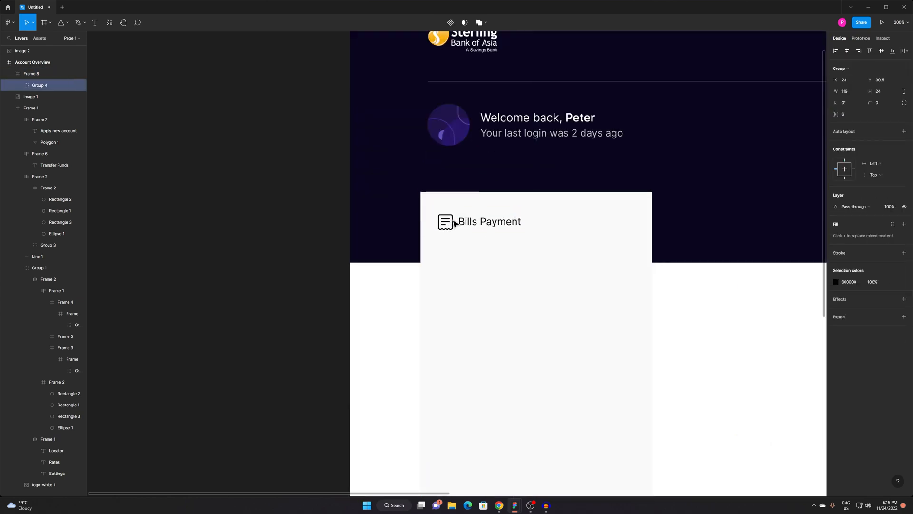
{"action": "left_click", "coordinate": [773, 357]}
{"action": "left_click_drag", "start_coordinate": [684, 392], "coordinate": [511, 311]}
{"action": "key", "text": "z"}
{"action": "left_click", "coordinate": [513, 310], "text": "alt"}
{"action": "left_click_drag", "start_coordinate": [530, 342], "coordinate": [491, 302]}
{"action": "double_click", "coordinate": [365, 188]}
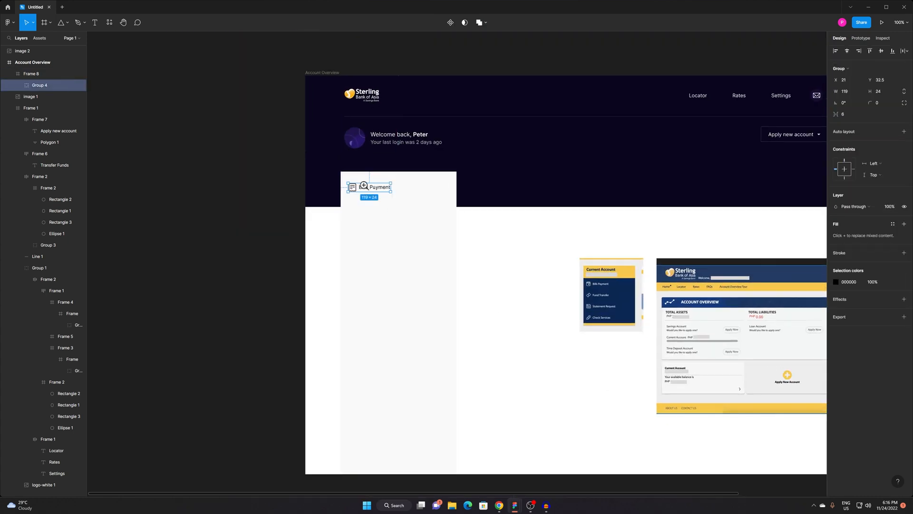
Duplicate the Bills Payment group below the original with a gap of 16 and apply auto layout to both groups.
{"action": "key", "text": "z"}
{"action": "left_click", "coordinate": [364, 190]}
{"action": "key", "text": "ctrl+d"}
{"action": "left_click_drag", "start_coordinate": [369, 190], "coordinate": [372, 218]}
{"action": "left_click", "coordinate": [375, 185], "text": "shift"}
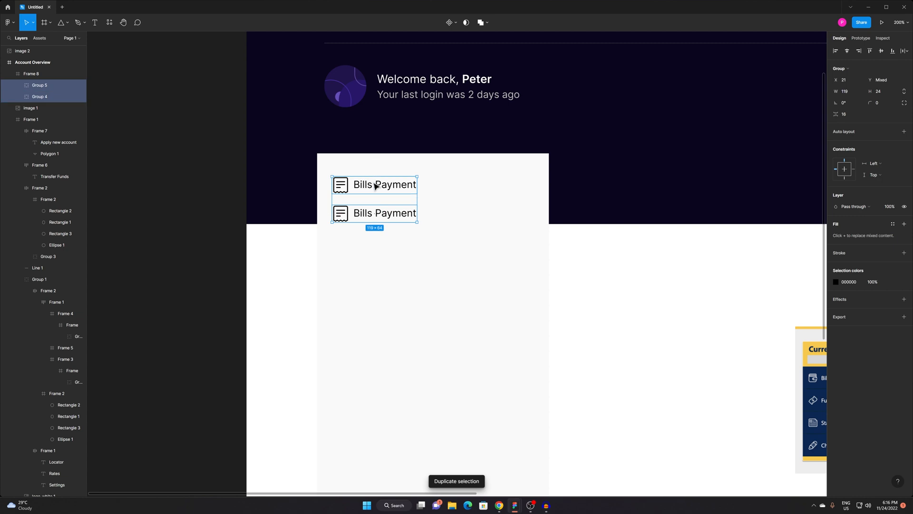
{"action": "left_click", "coordinate": [904, 132]}
Duplicate the second Bills Payment item within the auto layout so the sidebar list has four items.
{"action": "left_click", "coordinate": [356, 215]}
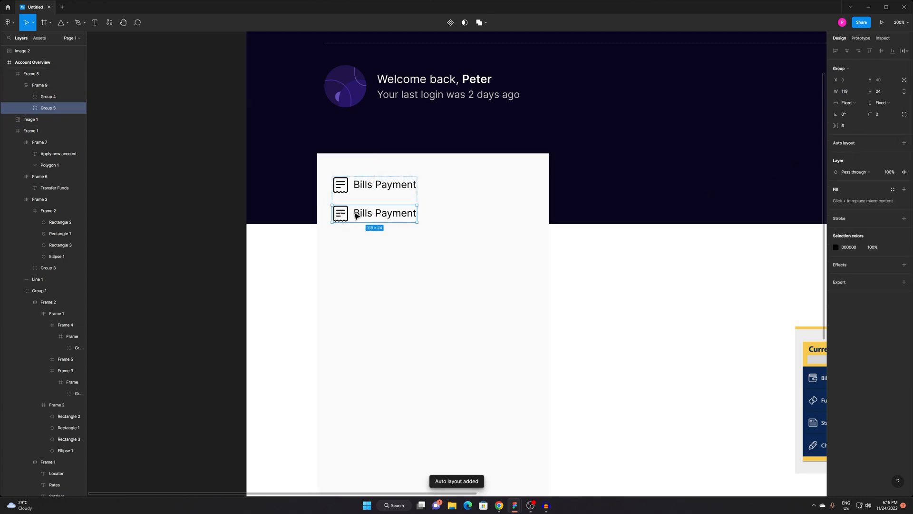
{"action": "key", "text": "ctrl+d"}
{"action": "key", "text": "ctrl+d"}
{"action": "key", "text": "ctrl+d"}
{"action": "left_click", "coordinate": [691, 329]}
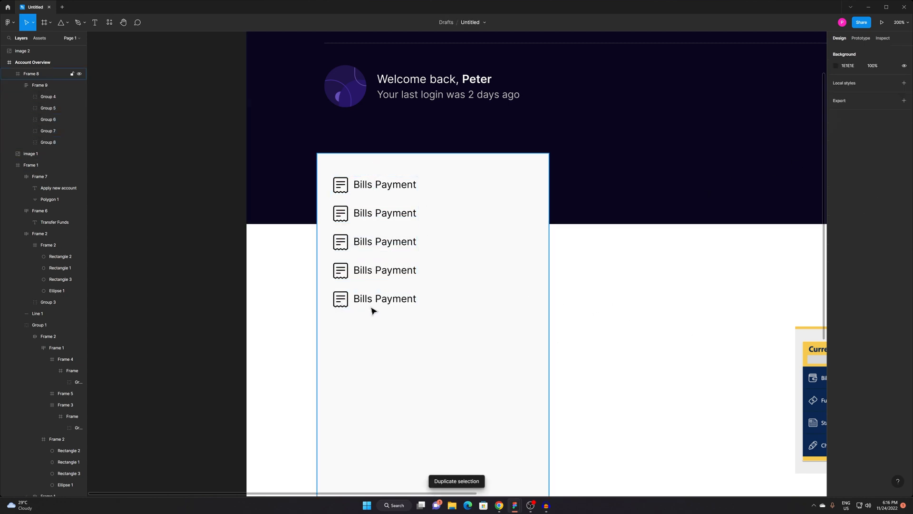
{"action": "left_click", "coordinate": [387, 303]}
{"action": "left_click", "coordinate": [388, 303]}
{"action": "key", "text": "Delete"}
Change the second sidebar item's text to "Fund Transfer", matching the original Current Account menu.
{"action": "left_click_drag", "start_coordinate": [641, 332], "coordinate": [285, 214]}
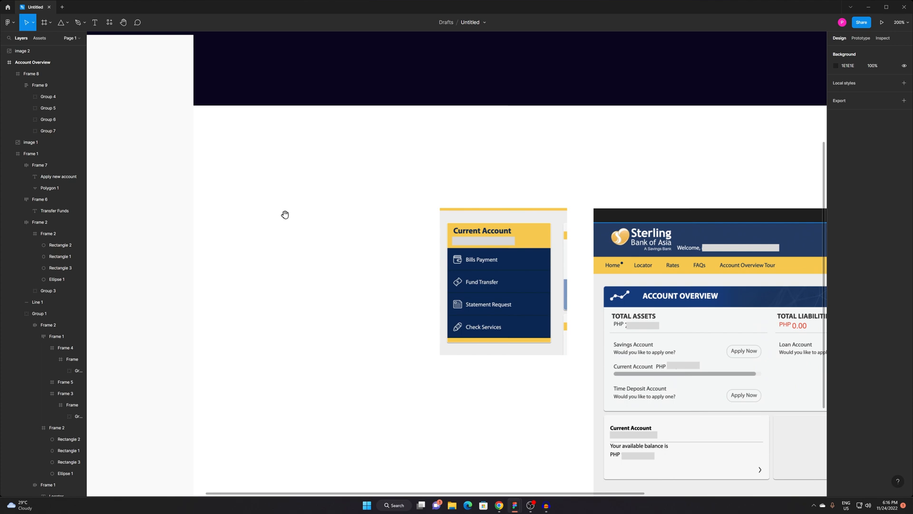
{"action": "left_click_drag", "start_coordinate": [285, 215], "coordinate": [471, 302]}
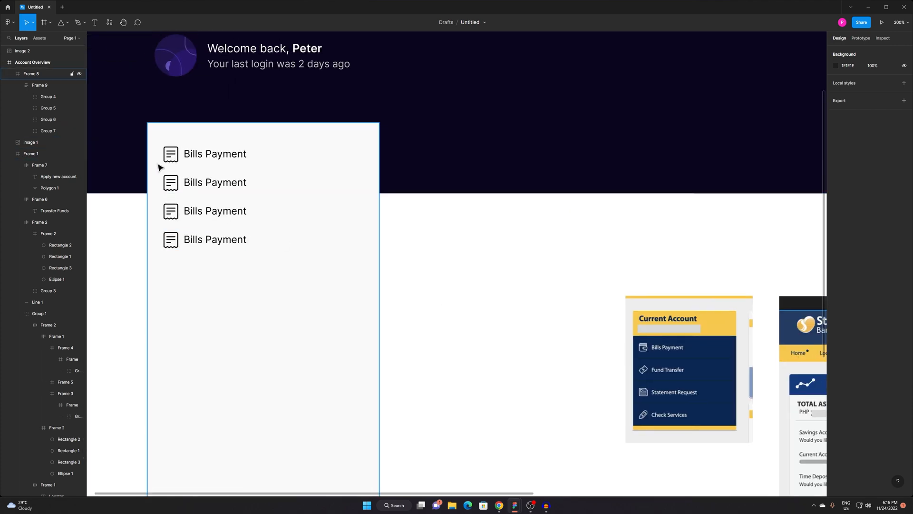
{"action": "key", "text": "t"}
{"action": "triple_click", "coordinate": [226, 184]}
{"action": "type", "text": "Fund Transfer"}
{"action": "key", "text": "Escape"}
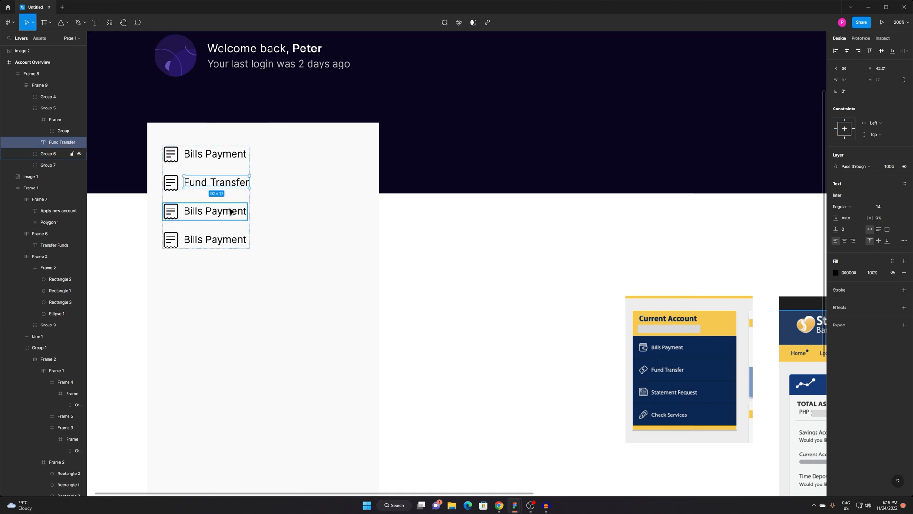
{"action": "left_click", "coordinate": [205, 206]}
{"action": "double_click", "coordinate": [202, 211]}
{"action": "key", "text": "shift+s"}
{"action": "left_click", "coordinate": [202, 212]}
{"action": "key", "text": "ctrl+z"}
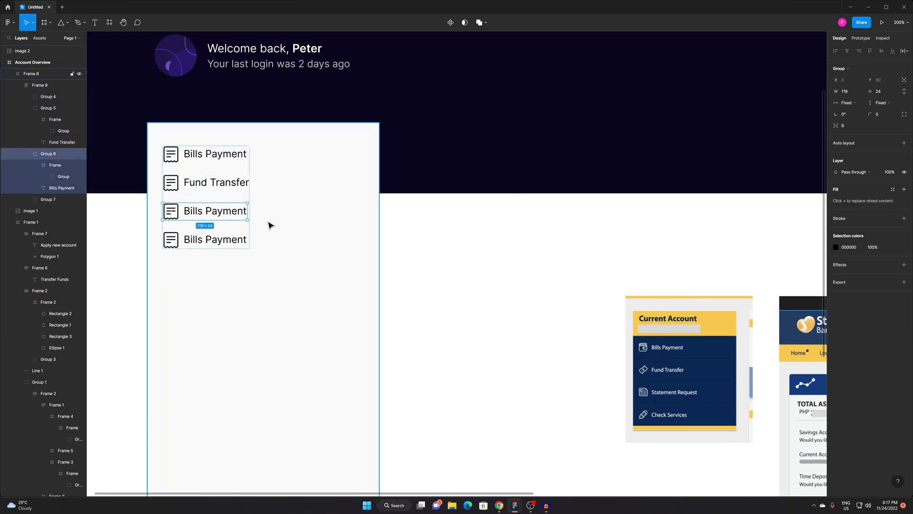
Change the third sidebar item's text to "Statement Request".
{"action": "double_click", "coordinate": [187, 213]}
{"action": "double_click", "coordinate": [207, 211]}
{"action": "type", "text": "Statement Request"}
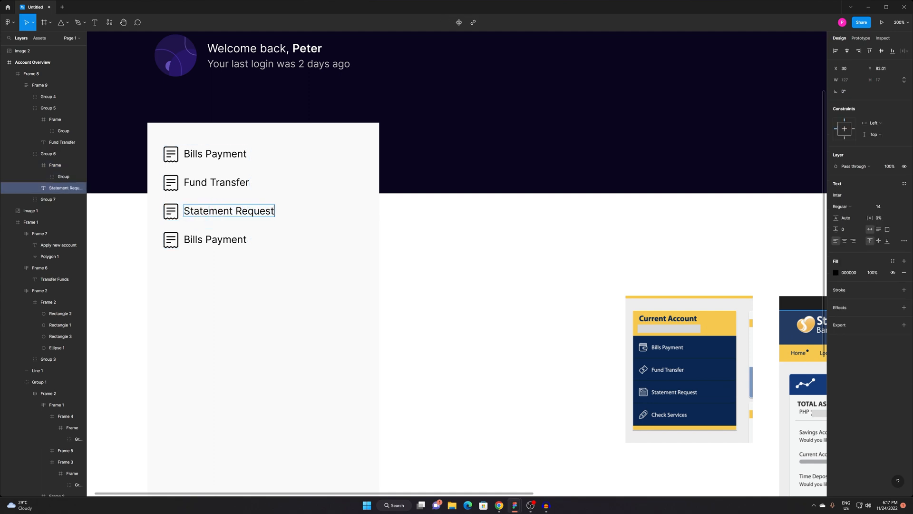
Change the fourth sidebar item's text to "Check Services", matching the original Current Account menu.
{"action": "left_click", "coordinate": [200, 241]}
{"action": "double_click", "coordinate": [199, 245]}
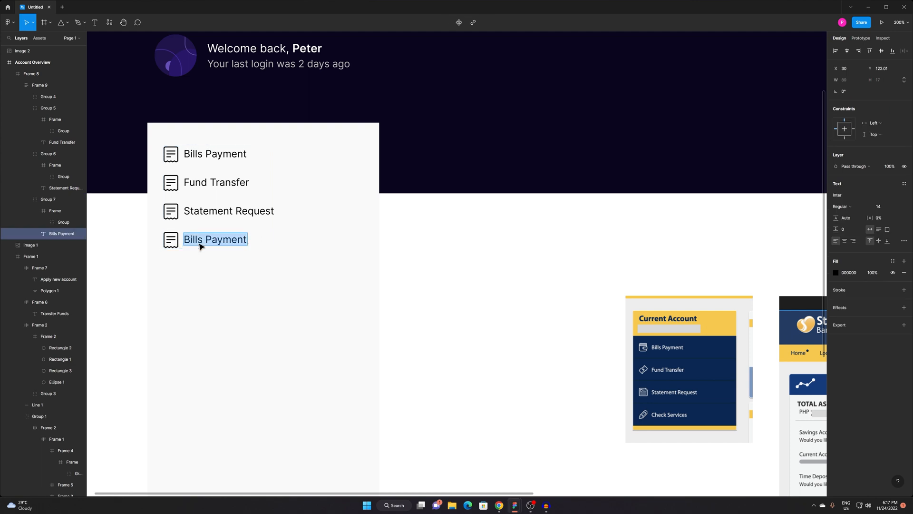
{"action": "type", "text": "Check service"}
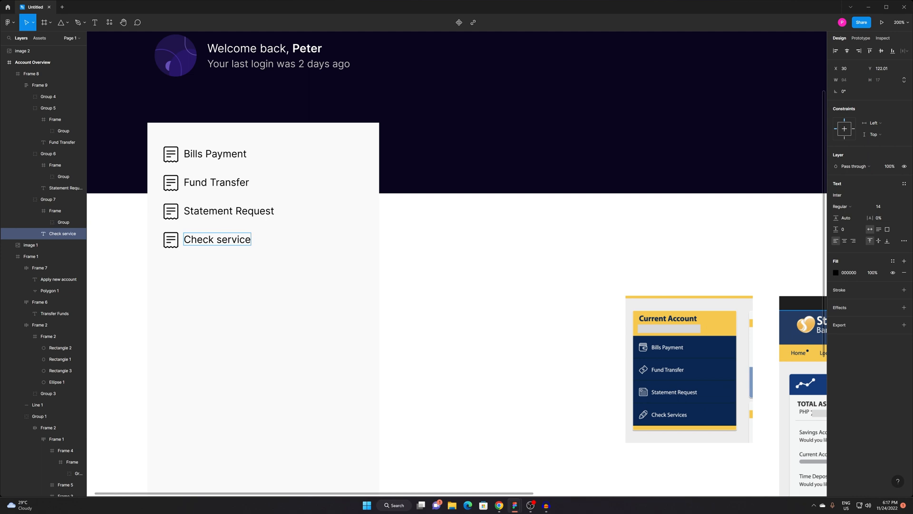
{"action": "key", "text": "BackSpace"}
{"action": "key", "text": "BackSpace"}
{"action": "key", "text": "BackSpace"}
{"action": "key", "text": "BackSpace"}
{"action": "key", "text": "BackSpace"}
{"action": "key", "text": "BackSpace"}
{"action": "key", "text": "BackSpace"}
{"action": "key", "text": "ctrl+backslash"}
{"action": "type", "text": "Serv"}
{"action": "key", "text": "Escape"}
Slightly increase the vertical spacing between the four sidebar items in the auto layout.
{"action": "scroll", "coordinate": [517, 257], "scroll_direction": "down", "scroll_amount": 3}
{"action": "left_click_drag", "start_coordinate": [394, 266], "coordinate": [310, 250]}
{"action": "left_click", "coordinate": [352, 217]}
{"action": "left_click", "coordinate": [293, 230]}
{"action": "left_click_drag", "start_coordinate": [402, 271], "coordinate": [374, 271]}
{"action": "left_click", "coordinate": [225, 178]}
{"action": "left_click_drag", "start_coordinate": [247, 162], "coordinate": [247, 165]}
{"action": "left_click", "coordinate": [544, 299]}
Switch to the Flaticon window in Chrome and close the receipt icon's editor to return to the search results.
{"action": "key", "text": "alt+Tab"}
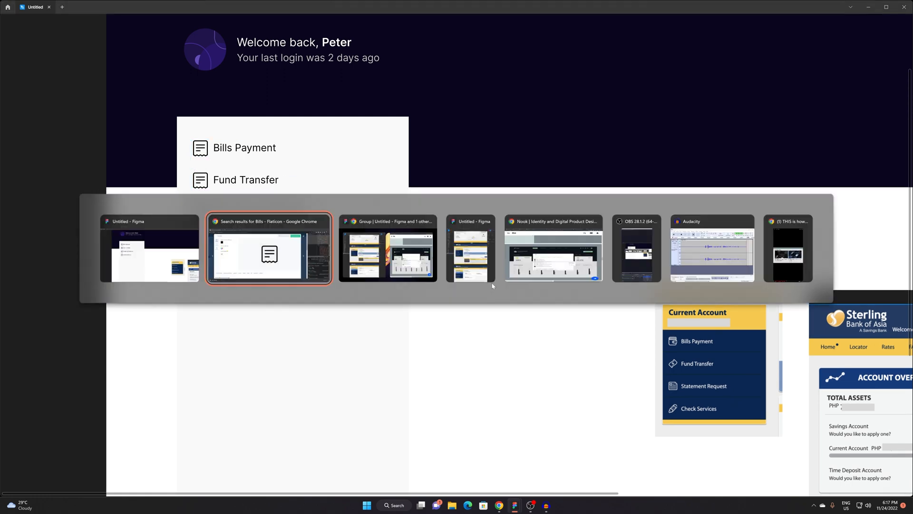
{"action": "left_click", "coordinate": [398, 258]}
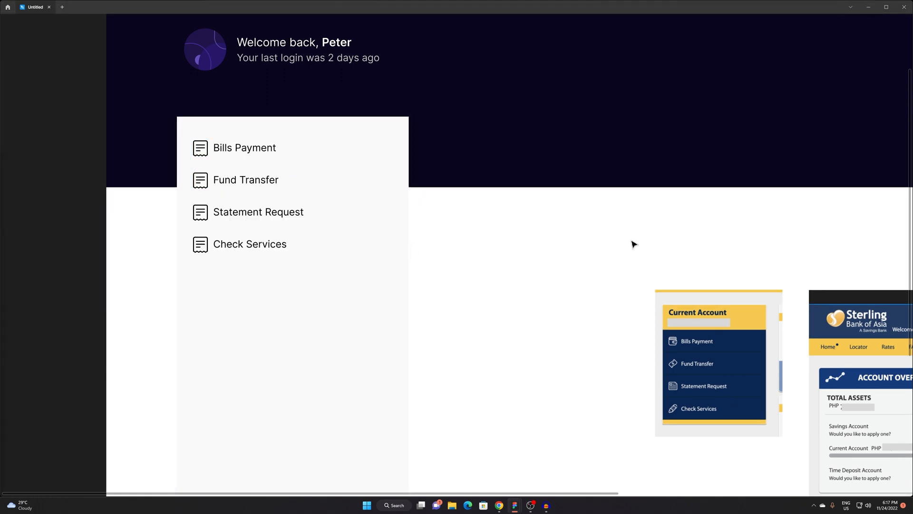
{"action": "key", "text": "alt+Tab"}
{"action": "key", "text": "alt+Tab"}
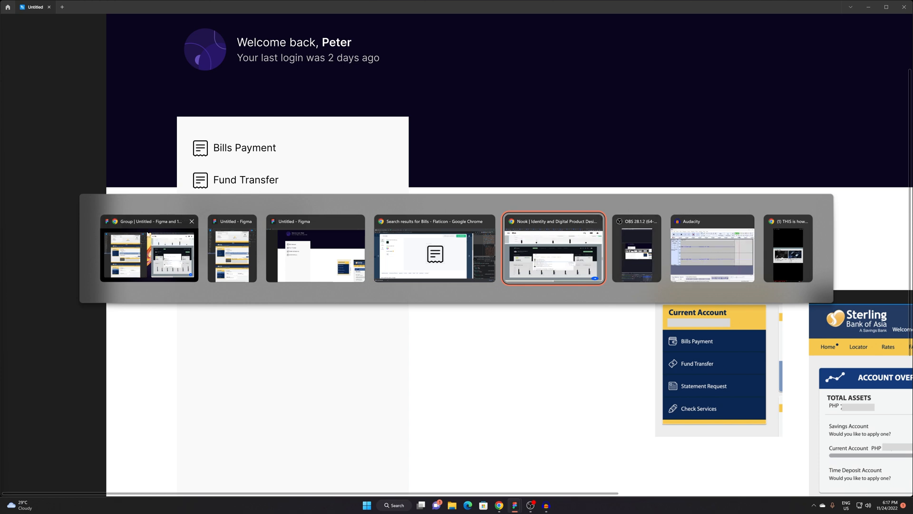
{"action": "left_click", "coordinate": [157, 243]}
{"action": "key", "text": "alt+Tab"}
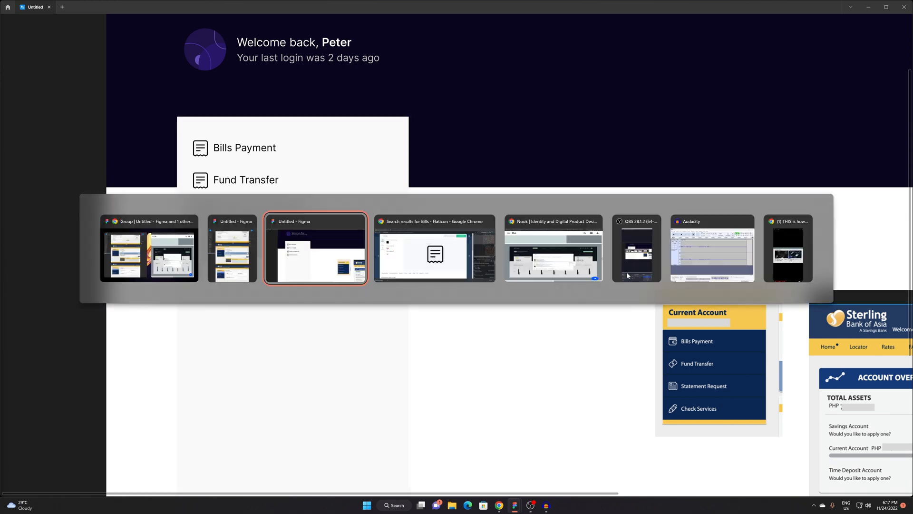
{"action": "key", "text": "alt+Tab"}
{"action": "key", "text": "alt+Tab"}
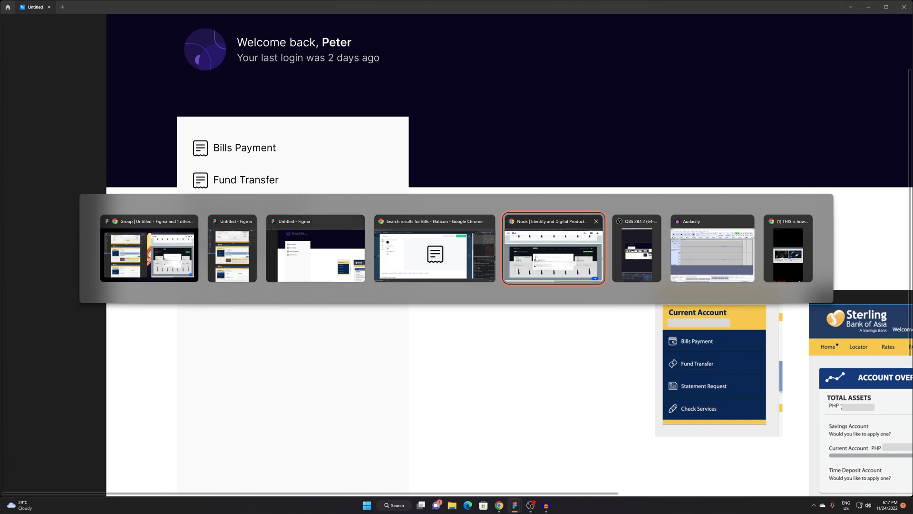
{"action": "left_click", "coordinate": [466, 255]}
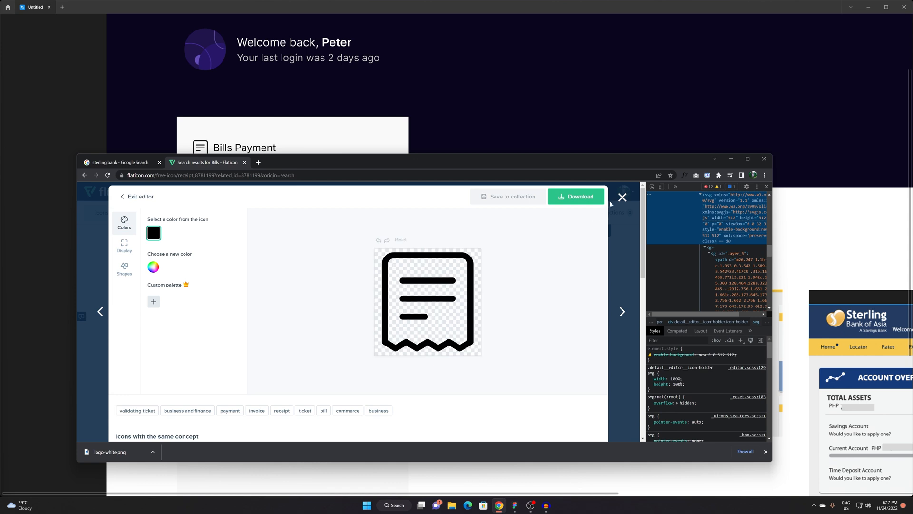
{"action": "left_click", "coordinate": [621, 198]}
{"action": "scroll", "coordinate": [334, 270], "scroll_direction": "up", "scroll_amount": 10}
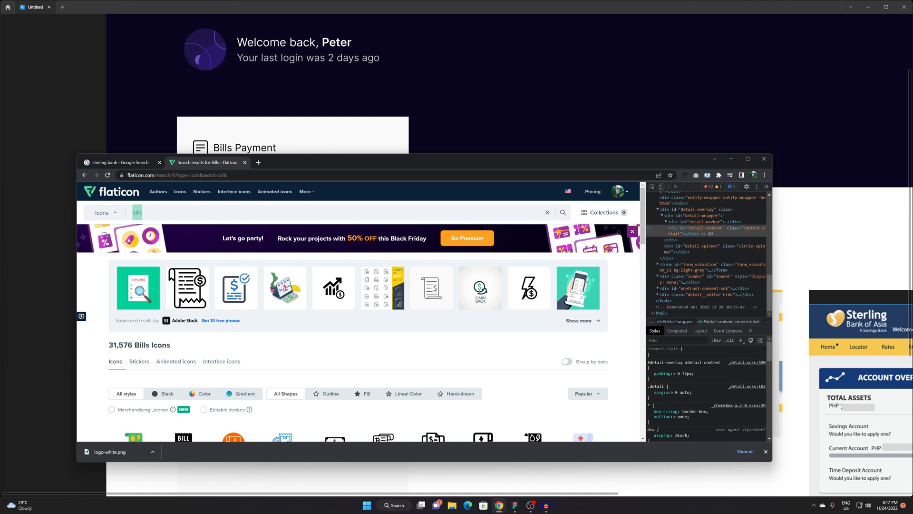
Search Flaticon for "dollar" and "money" icons and examine the results for a fund transfer symbol.
{"action": "left_click", "coordinate": [534, 118]}
{"action": "key", "text": "alt+Tab"}
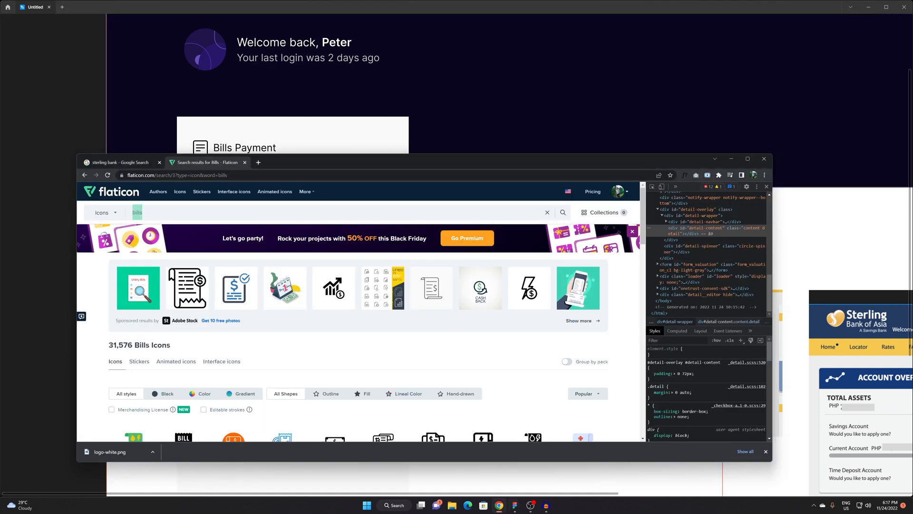
{"action": "left_click", "coordinate": [279, 216]}
{"action": "left_click", "coordinate": [252, 202]}
{"action": "key", "text": "ctrl+a"}
{"action": "scroll", "coordinate": [253, 202], "scroll_direction": "down", "scroll_amount": 5}
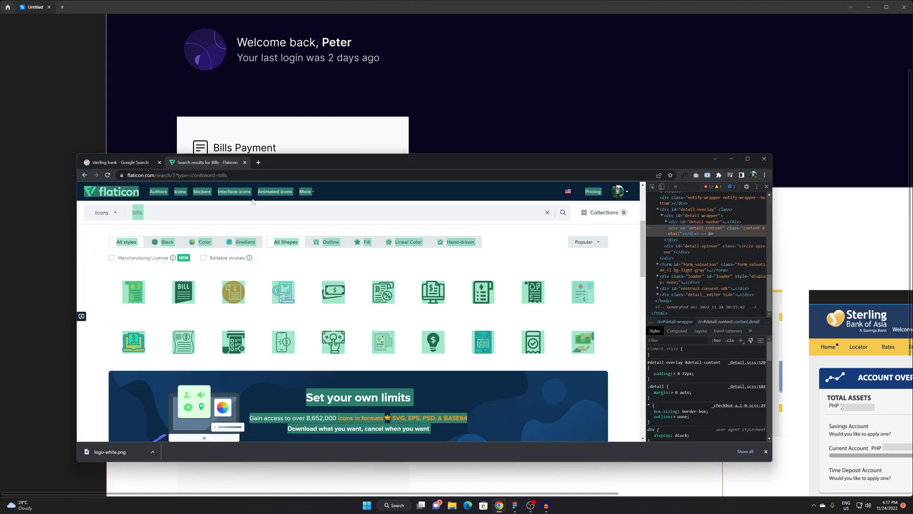
{"action": "left_click", "coordinate": [253, 212]}
{"action": "key", "text": "ctrl+a"}
{"action": "type", "text": "do"}
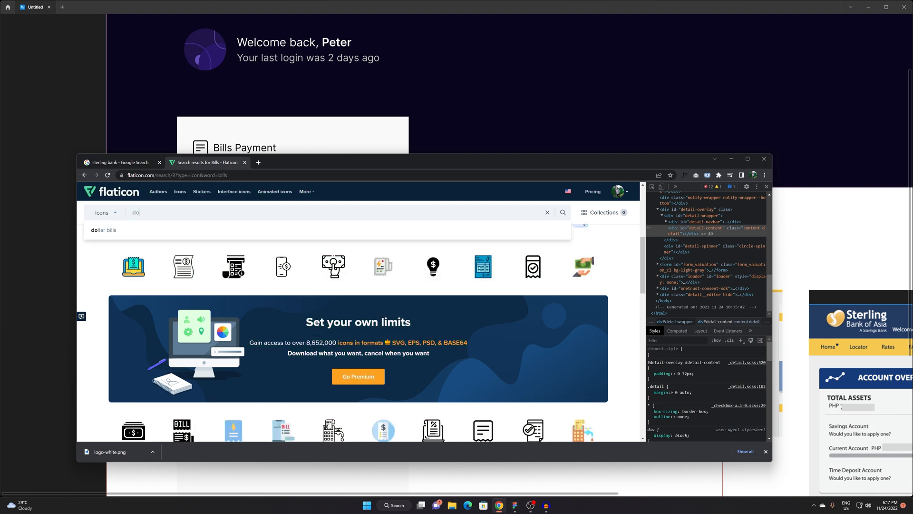
{"action": "key", "text": "Return"}
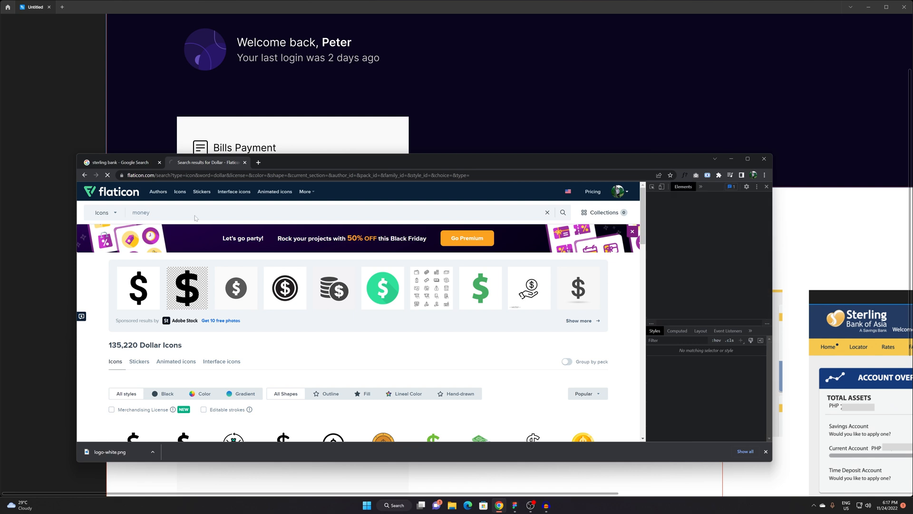
{"action": "scroll", "coordinate": [371, 386], "scroll_direction": "down", "scroll_amount": 3}
{"action": "scroll", "coordinate": [183, 389], "scroll_direction": "down", "scroll_amount": 5}
{"action": "scroll", "coordinate": [219, 382], "scroll_direction": "up", "scroll_amount": 3}
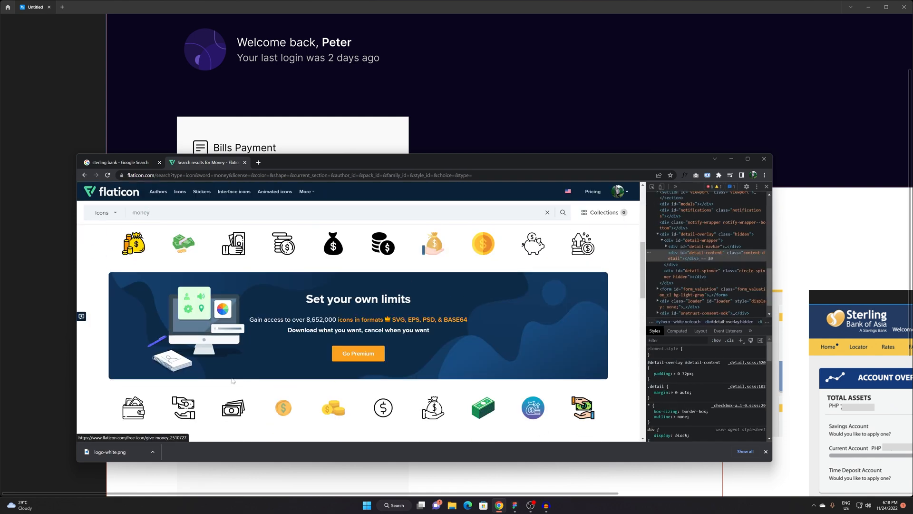
{"action": "scroll", "coordinate": [249, 379], "scroll_direction": "up", "scroll_amount": 2}
{"action": "scroll", "coordinate": [249, 379], "scroll_direction": "down", "scroll_amount": 15}
{"action": "scroll", "coordinate": [248, 377], "scroll_direction": "up", "scroll_amount": 7}
Search for "transfer" icons and open the outlined icon with two opposite arrows in a circle for editing.
{"action": "scroll", "coordinate": [248, 377], "scroll_direction": "up", "scroll_amount": 10}
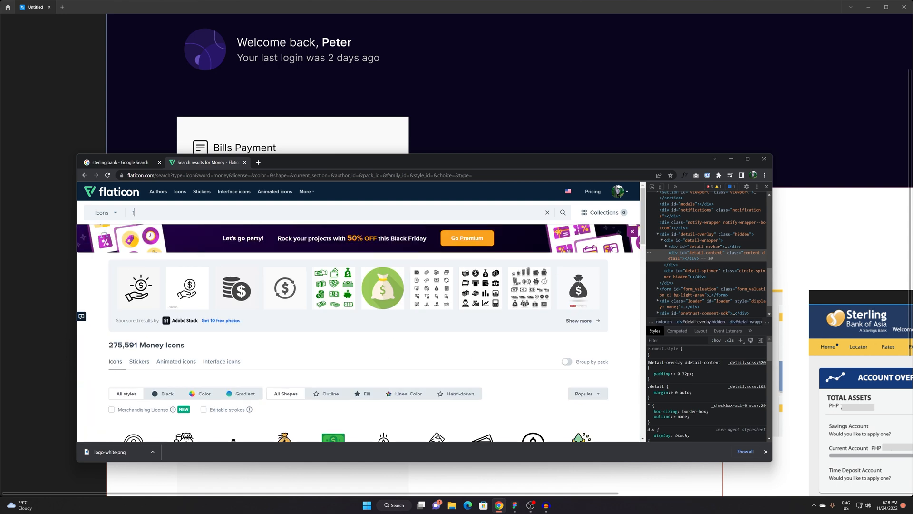
{"action": "key", "text": "ctrl+plus"}
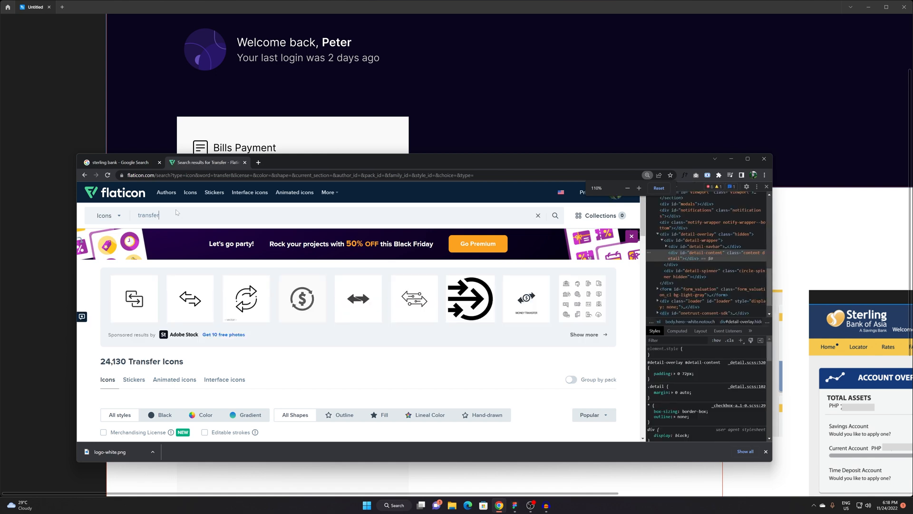
{"action": "scroll", "coordinate": [263, 289], "scroll_direction": "down", "scroll_amount": 5}
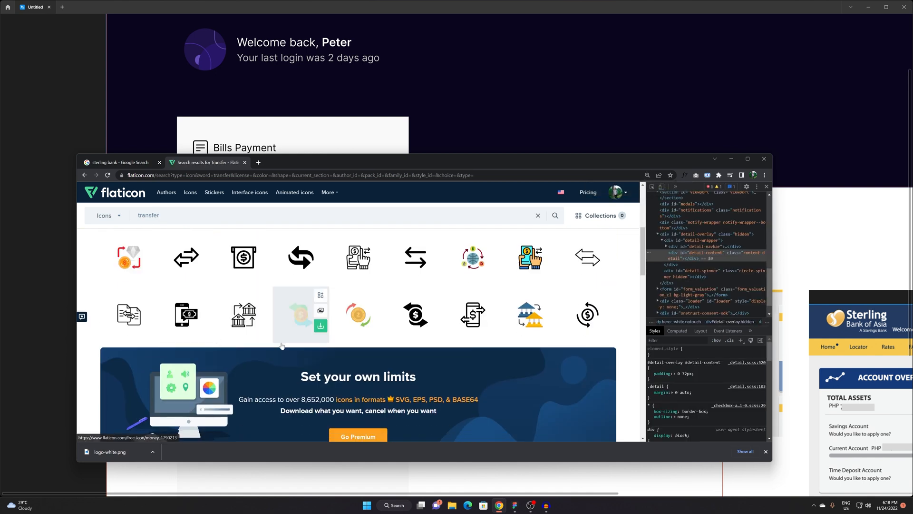
{"action": "scroll", "coordinate": [295, 333], "scroll_direction": "down", "scroll_amount": 3}
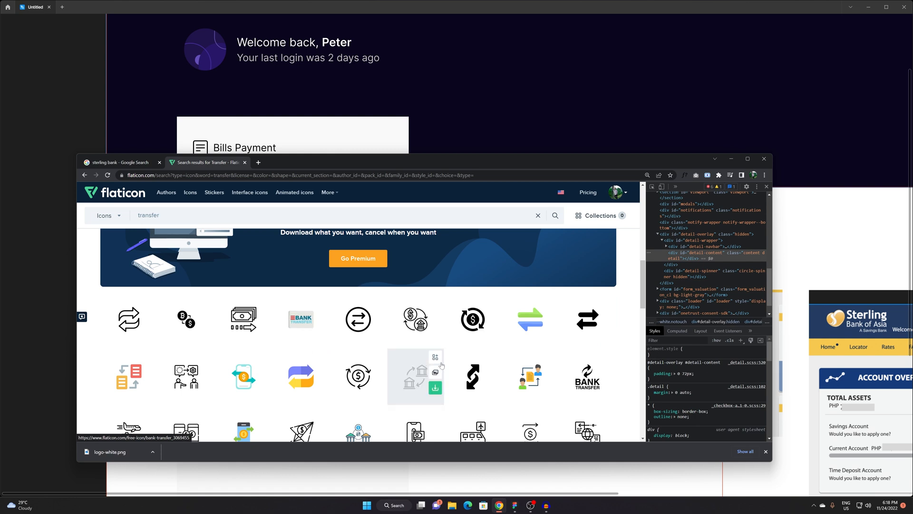
{"action": "scroll", "coordinate": [515, 398], "scroll_direction": "down", "scroll_amount": 4}
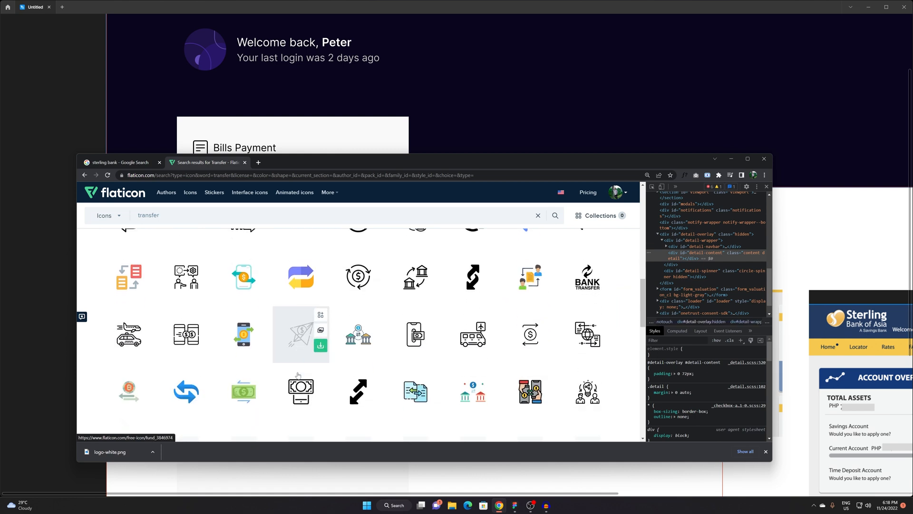
{"action": "scroll", "coordinate": [298, 375], "scroll_direction": "up", "scroll_amount": 4}
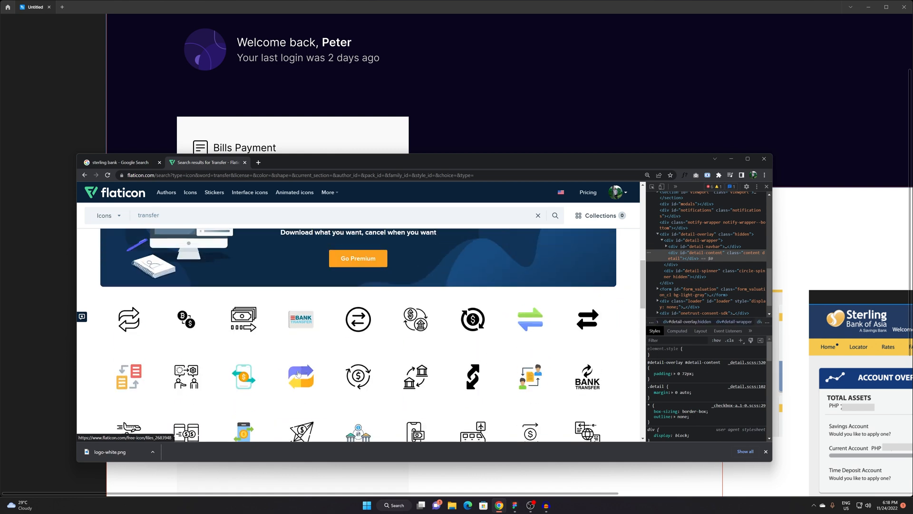
{"action": "left_click", "coordinate": [345, 340]}
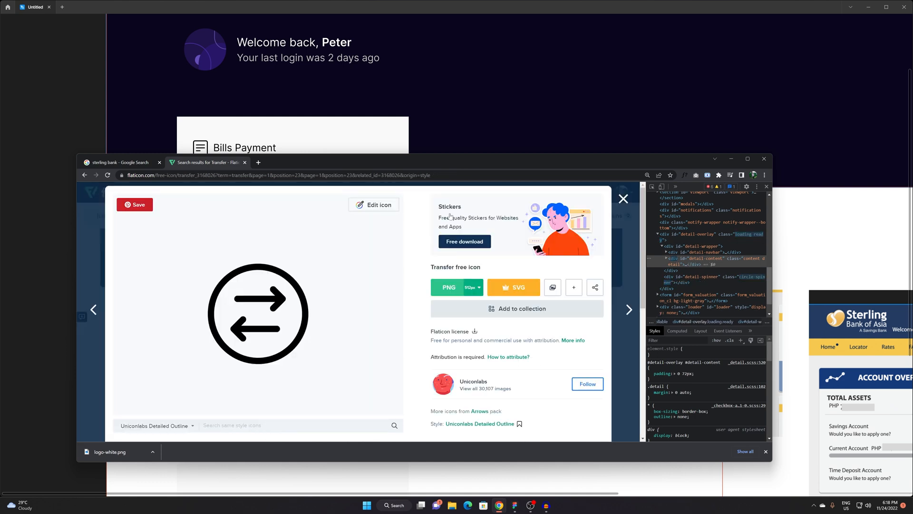
{"action": "left_click", "coordinate": [374, 205]}
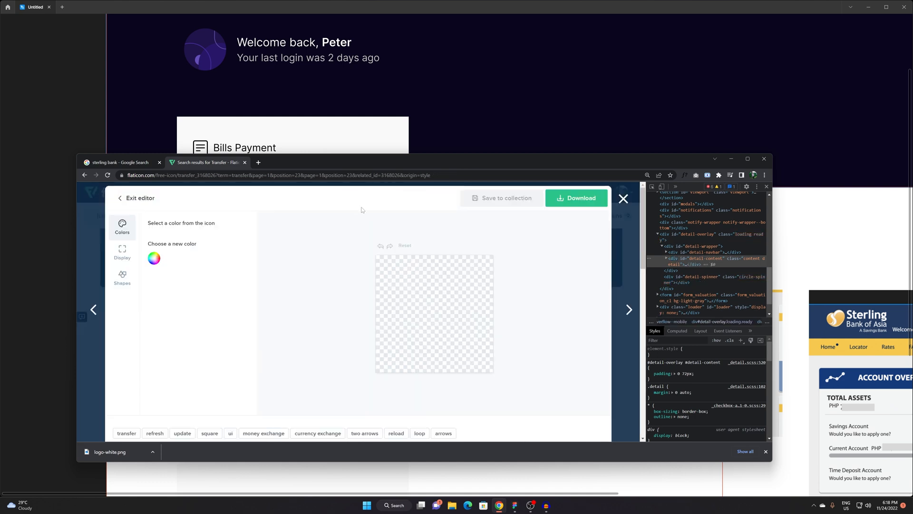
Copy the transfer icon's SVG element from the page code and paste it into the Figma design.
{"action": "right_click", "coordinate": [454, 267]}
{"action": "left_click", "coordinate": [471, 411]}
{"action": "left_click", "coordinate": [717, 243]}
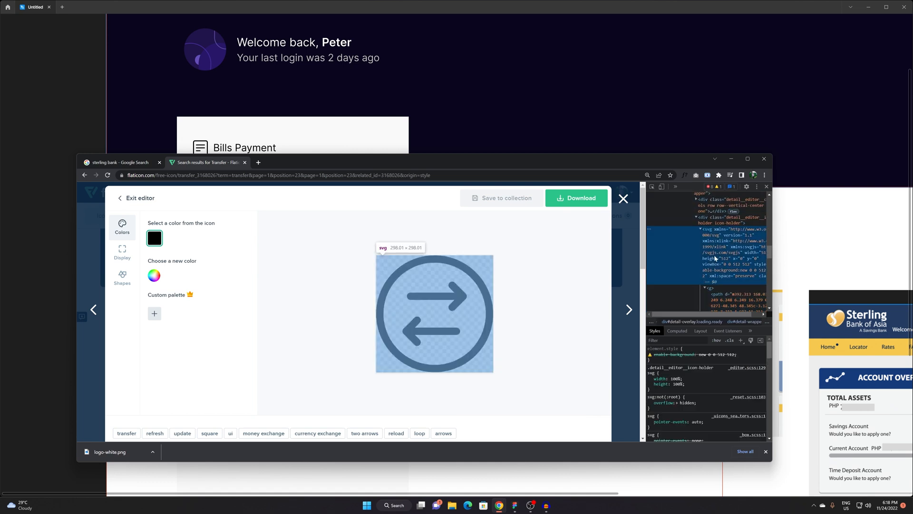
{"action": "left_click", "coordinate": [792, 237]}
{"action": "left_click_drag", "start_coordinate": [478, 305], "coordinate": [589, 312]}
{"action": "key", "text": "ctrl+v"}
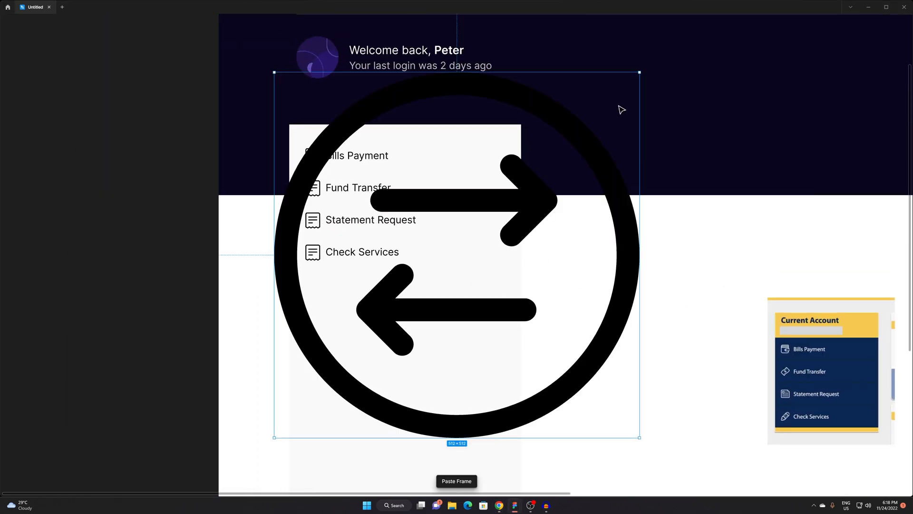
Shrink the pasted transfer icon to about 70 × 70 and move it into the sidebar list with cut and paste.
{"action": "left_click_drag", "start_coordinate": [617, 88], "coordinate": [433, 238]}
{"action": "key", "text": "ctrl+x"}
{"action": "scroll", "coordinate": [314, 190], "scroll_direction": "up", "scroll_amount": 4}
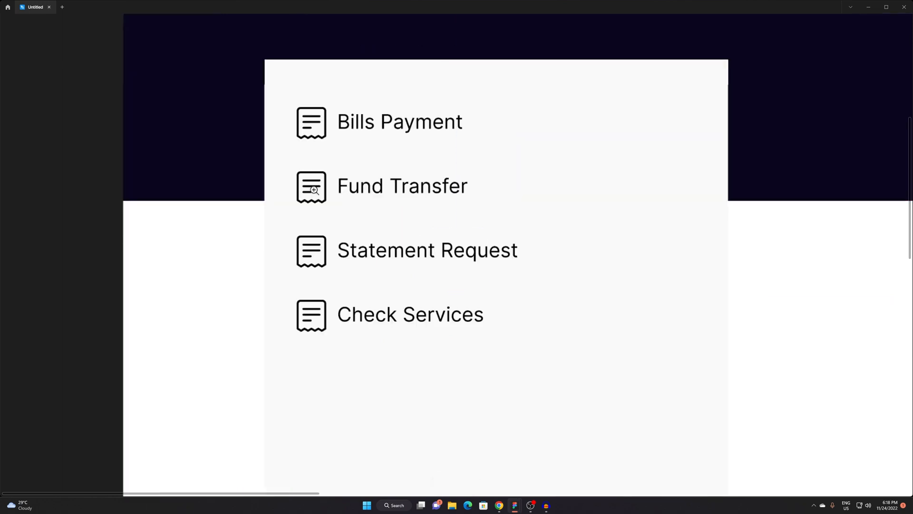
{"action": "double_click", "coordinate": [325, 170]}
{"action": "key", "text": "ctrl+v"}
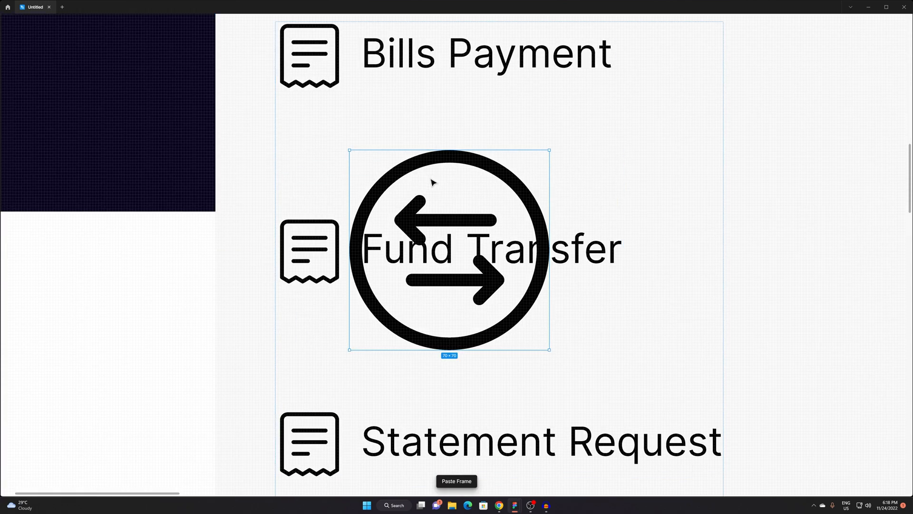
Resize the transfer icon to 23 × 23 and move it into the Fund Transfer item over its receipt icon.
{"action": "left_click_drag", "start_coordinate": [547, 150], "coordinate": [480, 150]}
{"action": "key", "text": "ctrl+x"}
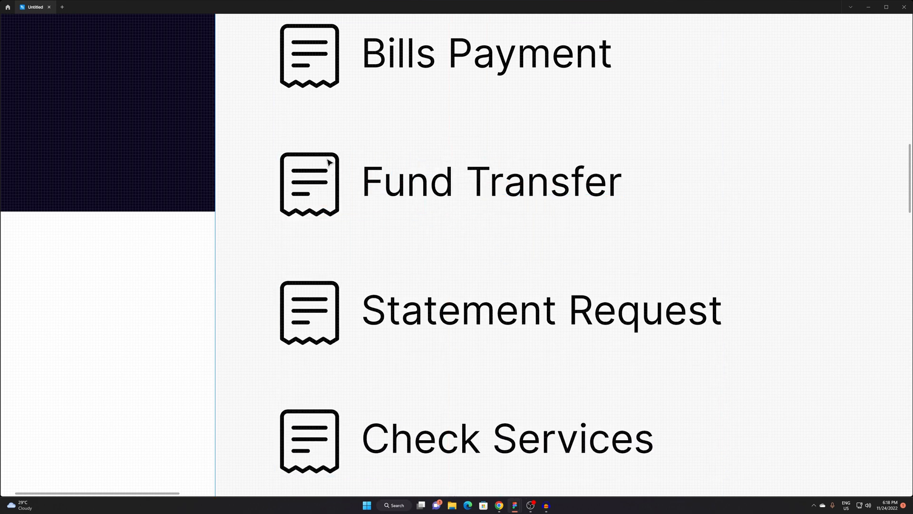
{"action": "left_click", "coordinate": [330, 159]}
{"action": "left_click", "coordinate": [330, 159]}
{"action": "key", "text": "ctrl+v"}
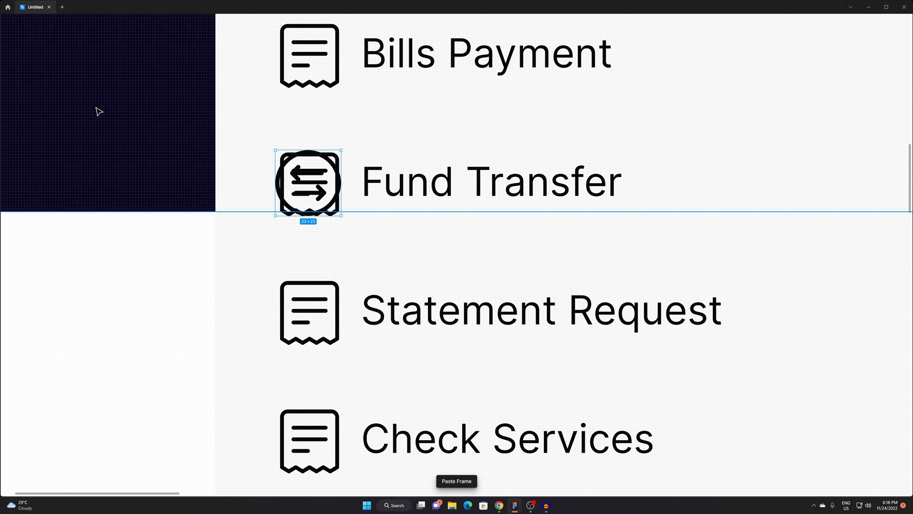
Delete the old receipt icon behind the transfer icon in the Fund Transfer item.
{"action": "key", "text": "Tab"}
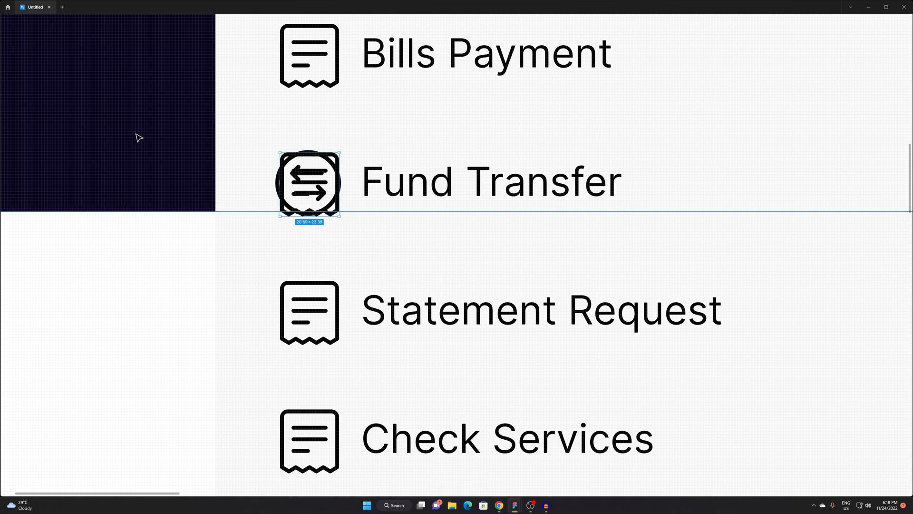
{"action": "key", "text": "Escape"}
{"action": "key", "text": "Escape"}
{"action": "left_click", "coordinate": [316, 169], "text": "alt"}
{"action": "left_click", "coordinate": [316, 169]}
{"action": "left_click", "coordinate": [316, 169]}
{"action": "left_click", "coordinate": [327, 165]}
{"action": "left_click_drag", "start_coordinate": [415, 162], "coordinate": [490, 166]}
{"action": "left_click", "coordinate": [250, 168]}
{"action": "key", "text": "ctrl+z"}
{"action": "double_click", "coordinate": [320, 157]}
{"action": "left_click", "coordinate": [337, 149]}
{"action": "key", "text": "Delete"}
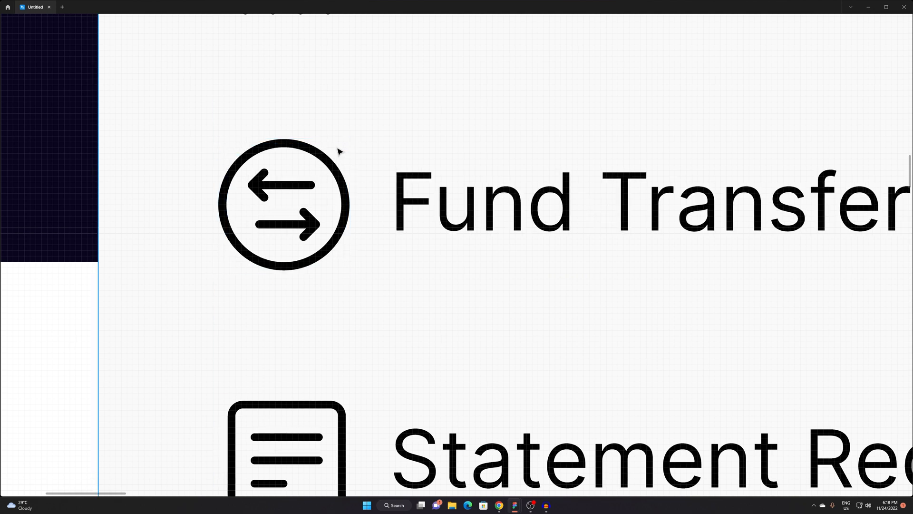
Switch back to Flaticon, close the transfer icon's editor and search for "paper" icons.
{"action": "scroll", "coordinate": [339, 152], "scroll_direction": "down", "scroll_amount": 5}
{"action": "left_click_drag", "start_coordinate": [752, 271], "coordinate": [599, 201]}
{"action": "key", "text": "alt+Tab"}
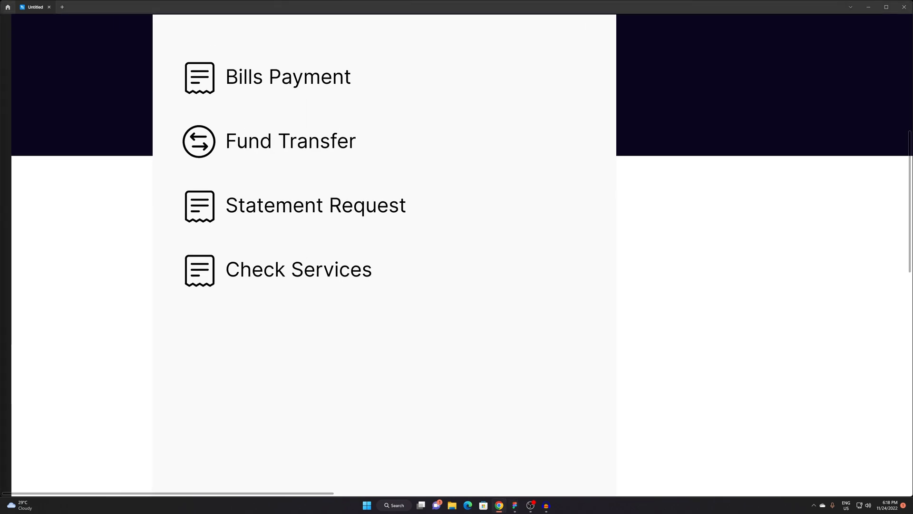
{"action": "left_click", "coordinate": [618, 267]}
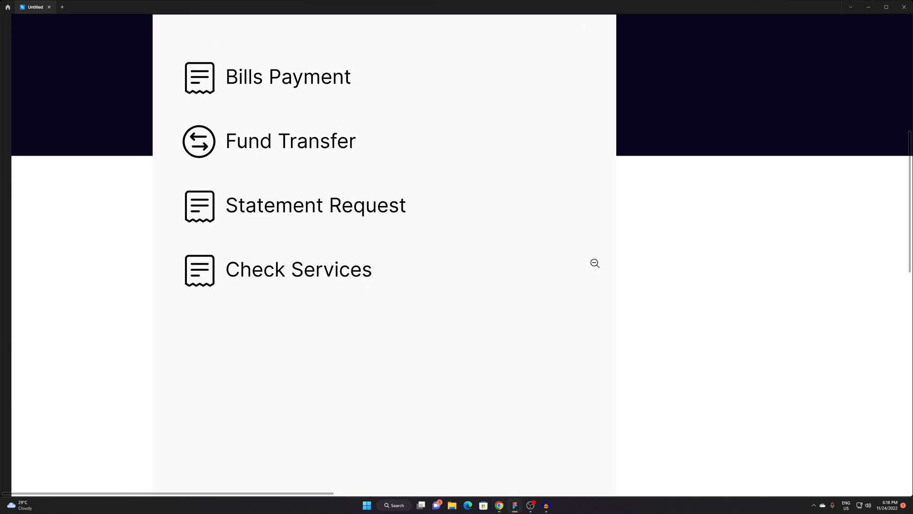
{"action": "scroll", "coordinate": [593, 263], "scroll_direction": "down", "scroll_amount": 3}
{"action": "left_click_drag", "start_coordinate": [429, 325], "coordinate": [346, 332]}
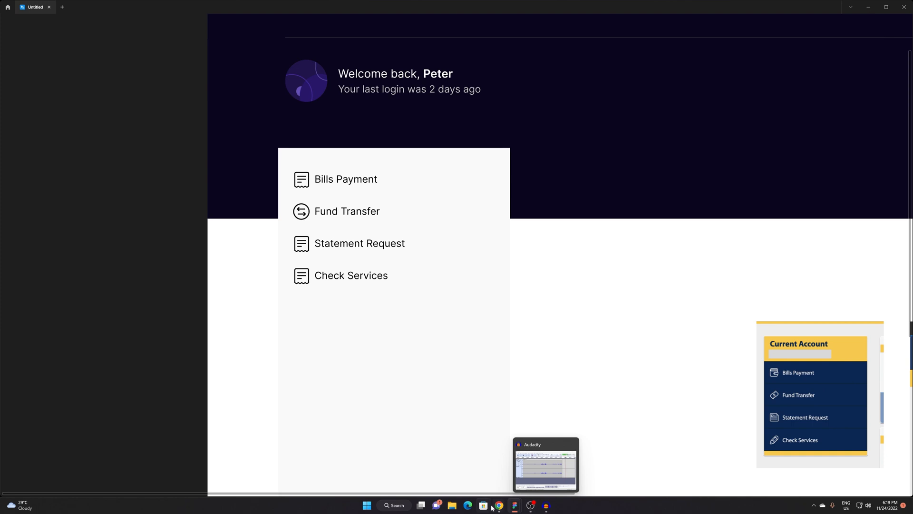
{"action": "mouse_move", "coordinate": [499, 504]}
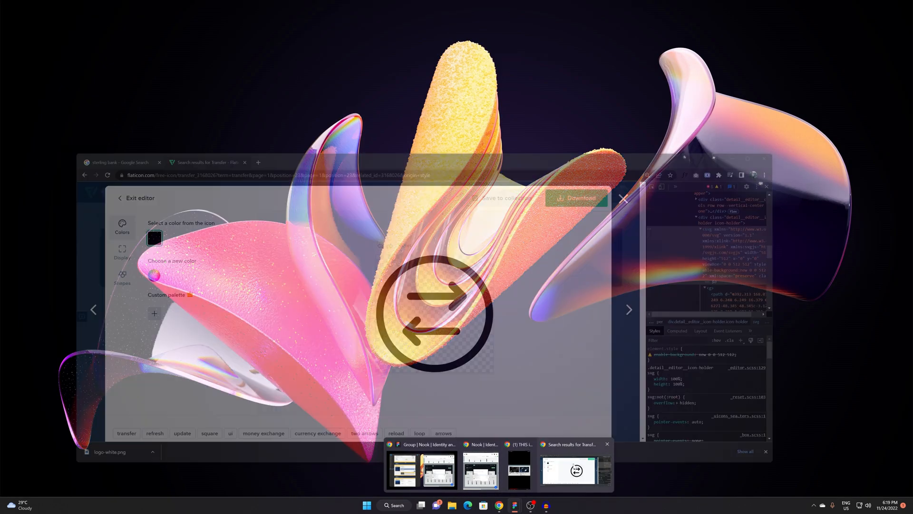
{"action": "left_click", "coordinate": [576, 469]}
{"action": "left_click", "coordinate": [623, 198]}
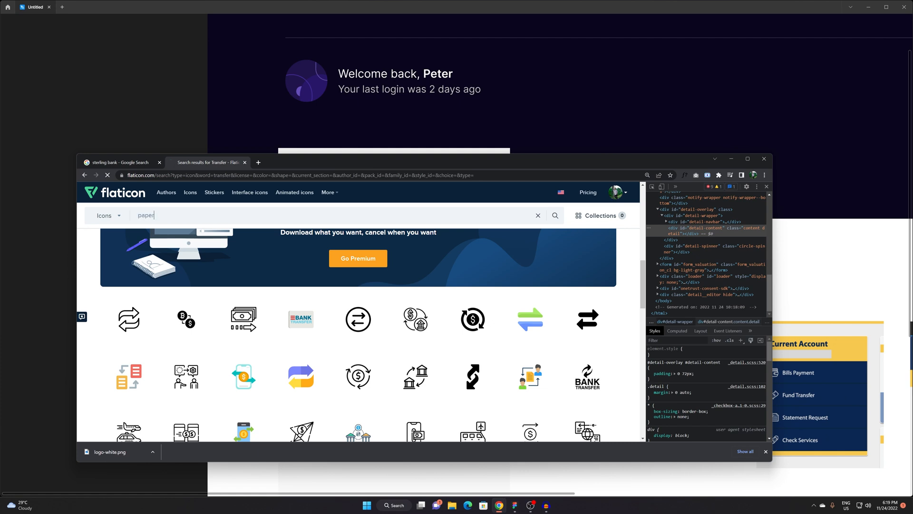
Open the stacked lined-paper icon from the results in Flaticon's editor and inspect its SVG element to copy it.
{"action": "scroll", "coordinate": [324, 380], "scroll_direction": "down", "scroll_amount": 7}
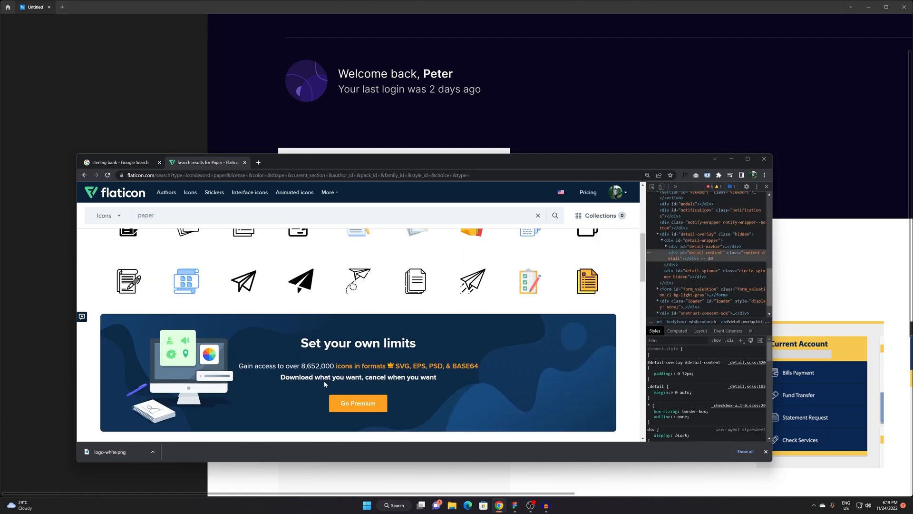
{"action": "scroll", "coordinate": [324, 380], "scroll_direction": "up", "scroll_amount": 2}
{"action": "scroll", "coordinate": [416, 345], "scroll_direction": "down", "scroll_amount": 3}
{"action": "scroll", "coordinate": [432, 330], "scroll_direction": "up", "scroll_amount": 2}
{"action": "left_click", "coordinate": [587, 291]}
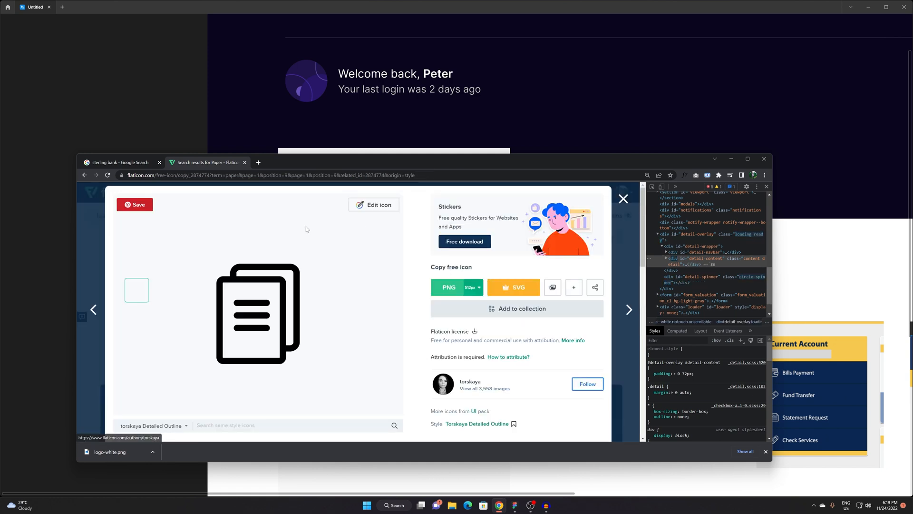
{"action": "left_click", "coordinate": [374, 205]}
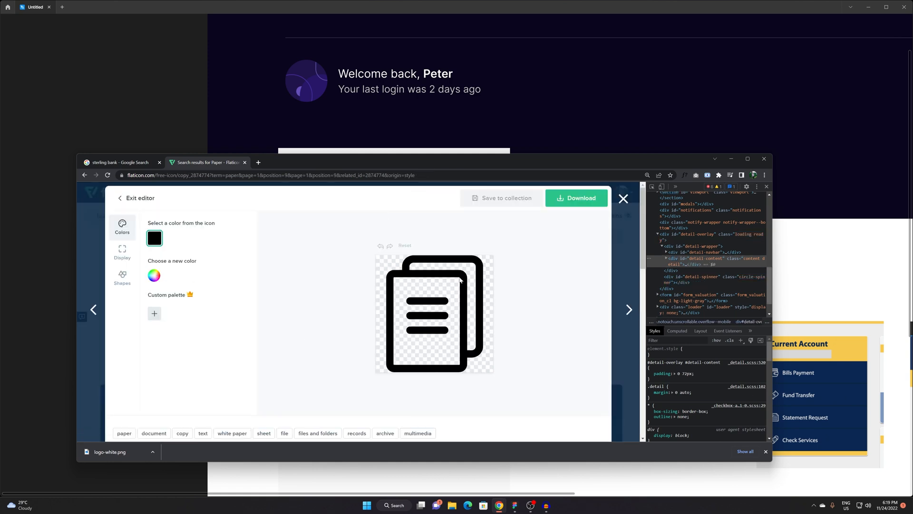
{"action": "right_click", "coordinate": [457, 277]}
{"action": "left_click", "coordinate": [481, 414]}
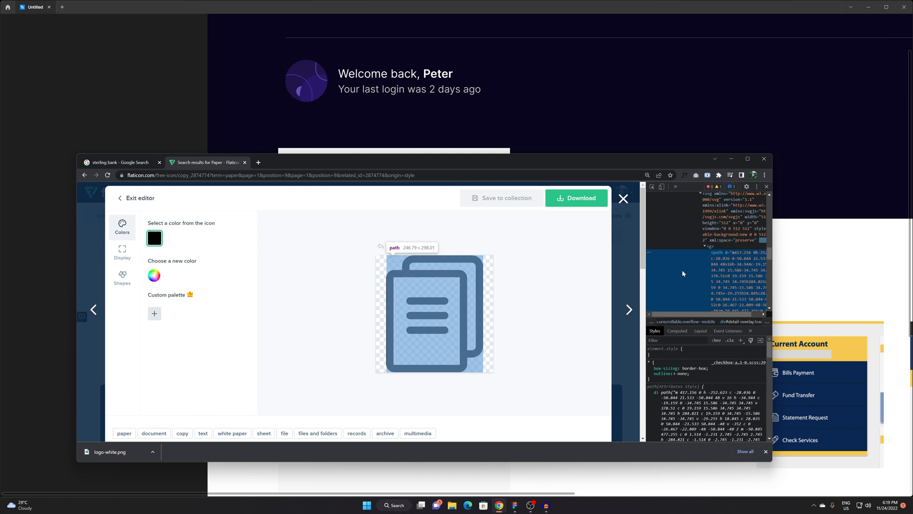
Switch to Figma, paste the paper icon and shrink it to about 23 × 22 inside the sidebar list.
{"action": "left_click", "coordinate": [855, 291]}
{"action": "left_click_drag", "start_coordinate": [485, 396], "coordinate": [519, 334]}
{"action": "key", "text": "ctrl+v"}
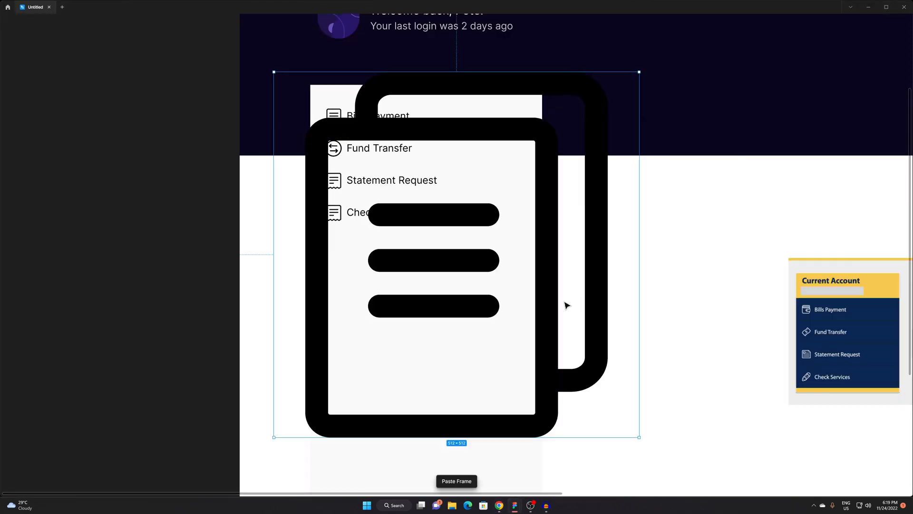
{"action": "left_click_drag", "start_coordinate": [640, 72], "coordinate": [409, 202]}
{"action": "scroll", "coordinate": [460, 252], "scroll_direction": "up", "scroll_amount": 5}
{"action": "left_click", "coordinate": [222, 108]}
{"action": "left_click_drag", "start_coordinate": [421, 172], "coordinate": [417, 180]}
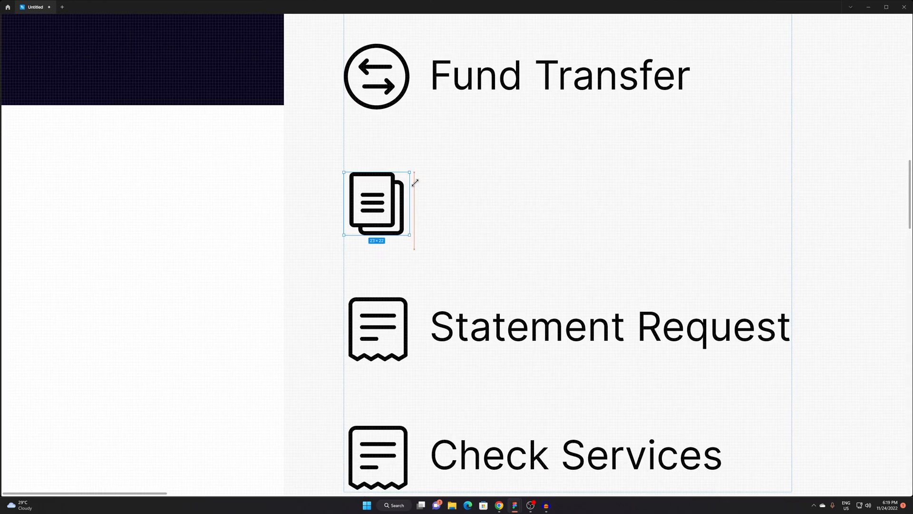
Cut the small paper icon from the list and paste it into the Statement Request item over its receipt icon.
{"action": "key", "text": "Delete"}
{"action": "left_click", "coordinate": [379, 177]}
{"action": "double_click", "coordinate": [379, 182]}
{"action": "key", "text": "ctrl+v"}
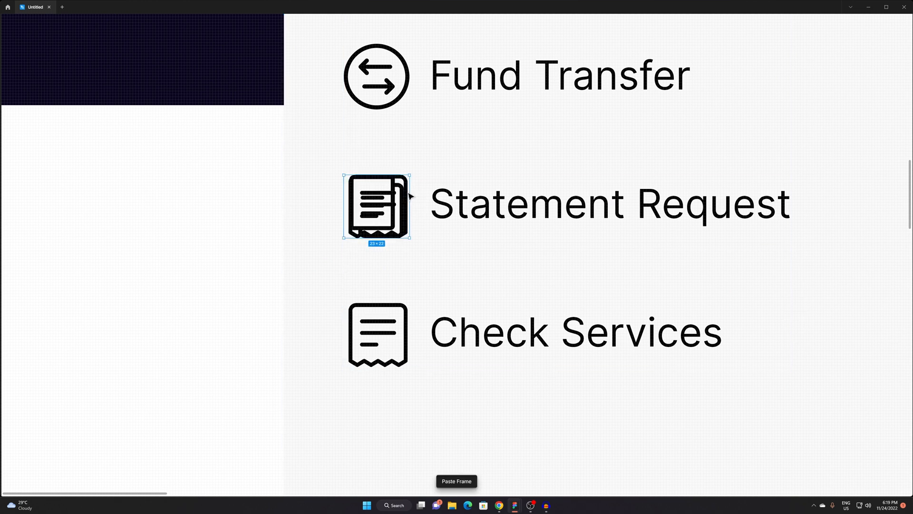
Delete the old receipt icon in the Statement Request item and place the paper icon in its spot beside the label.
{"action": "left_click_drag", "start_coordinate": [390, 178], "coordinate": [389, 218]}
{"action": "left_click", "coordinate": [395, 177]}
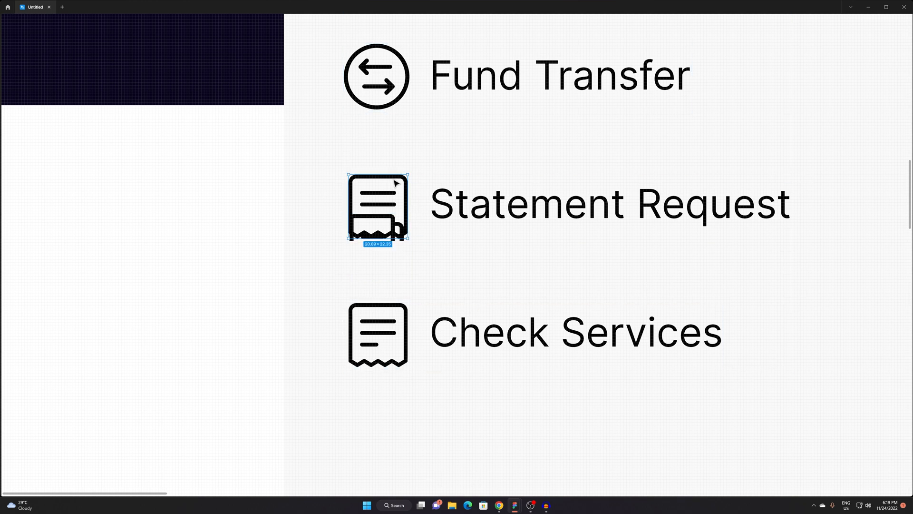
{"action": "key", "text": "Delete"}
{"action": "double_click", "coordinate": [382, 217]}
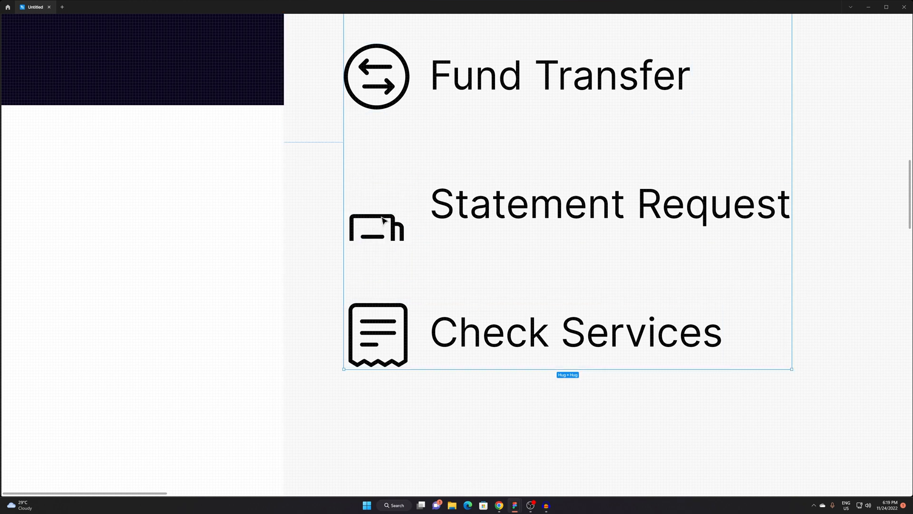
{"action": "double_click", "coordinate": [380, 216]}
{"action": "left_click_drag", "start_coordinate": [383, 221], "coordinate": [388, 185]}
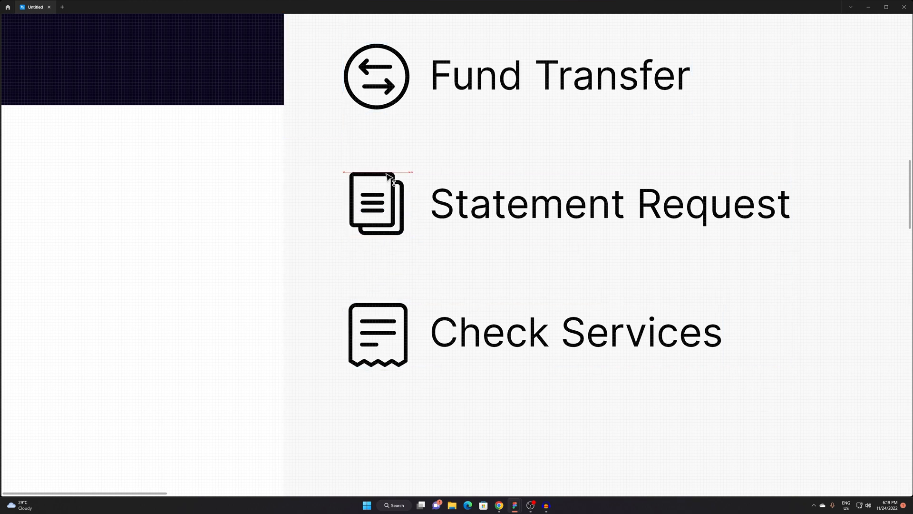
Switch back to Flaticon, close the paper icon's editor and search for "services" icons.
{"action": "left_click", "coordinate": [797, 231]}
{"action": "left_click_drag", "start_coordinate": [356, 258], "coordinate": [317, 233]}
{"action": "left_click", "coordinate": [369, 237], "text": "alt"}
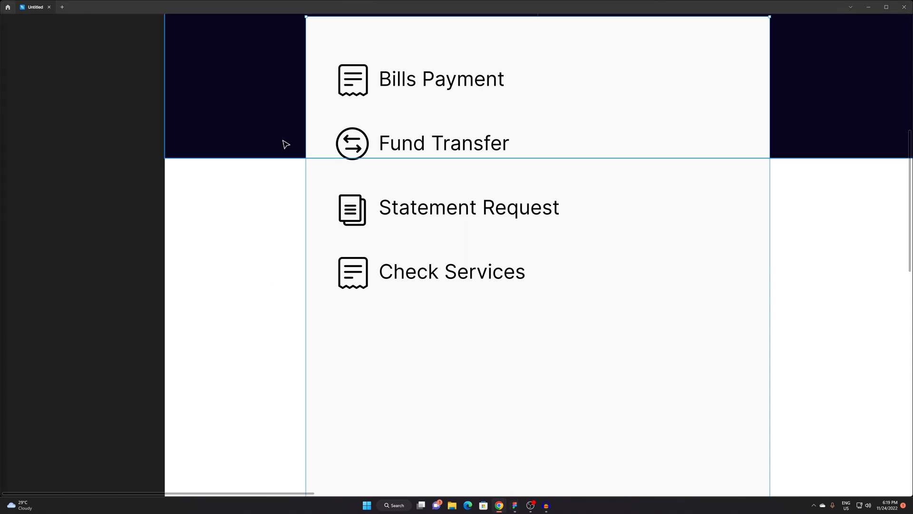
{"action": "key", "text": "alt+Tab"}
{"action": "key", "text": "Tab"}
{"action": "key", "text": "Tab"}
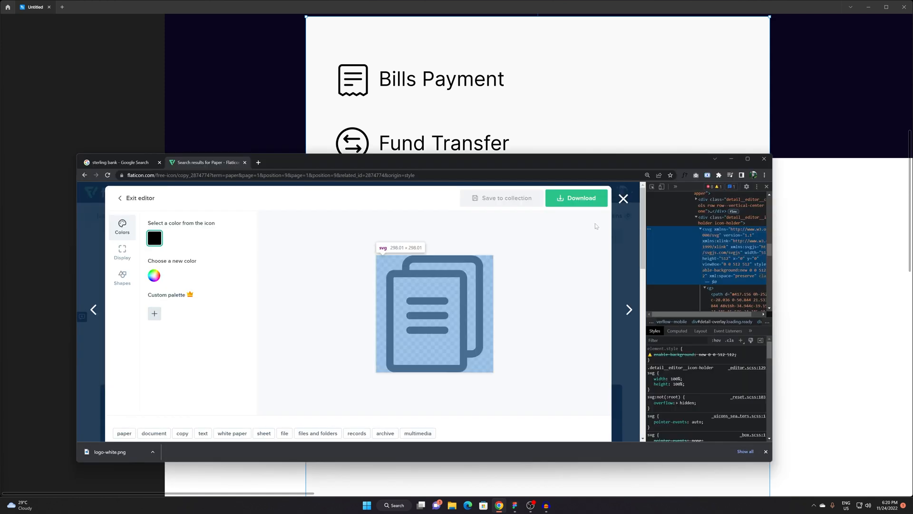
{"action": "left_click", "coordinate": [623, 198]}
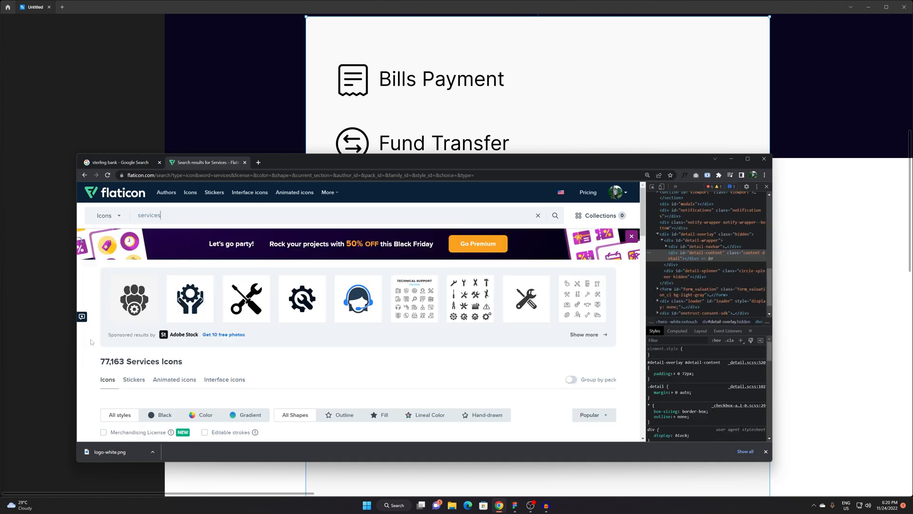
Open the outlined headset icon from the services results in Flaticon's editor and inspect its SVG element to copy it.
{"action": "scroll", "coordinate": [92, 341], "scroll_direction": "down", "scroll_amount": 10}
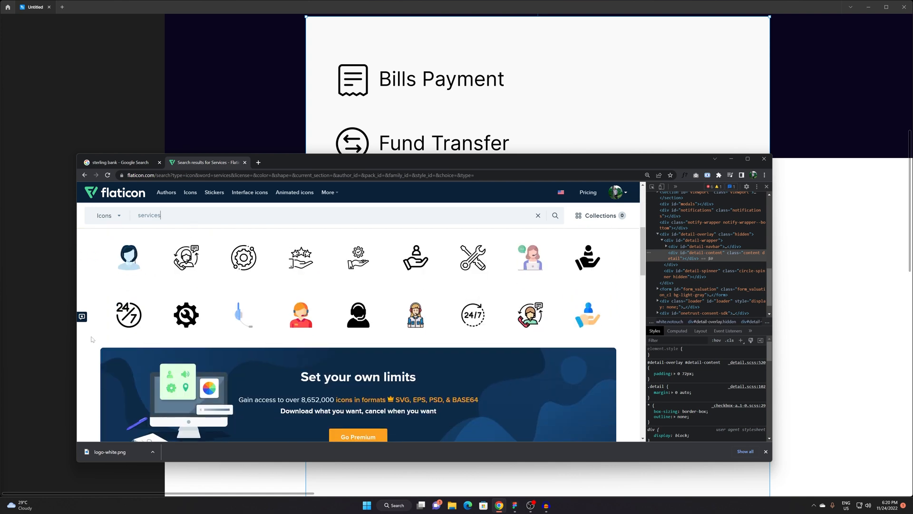
{"action": "scroll", "coordinate": [92, 339], "scroll_direction": "up", "scroll_amount": 1}
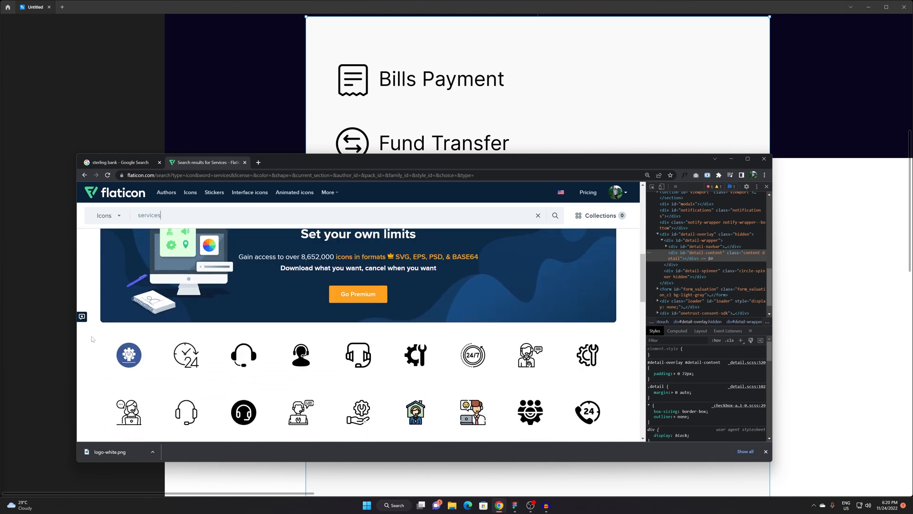
{"action": "left_click", "coordinate": [355, 343]}
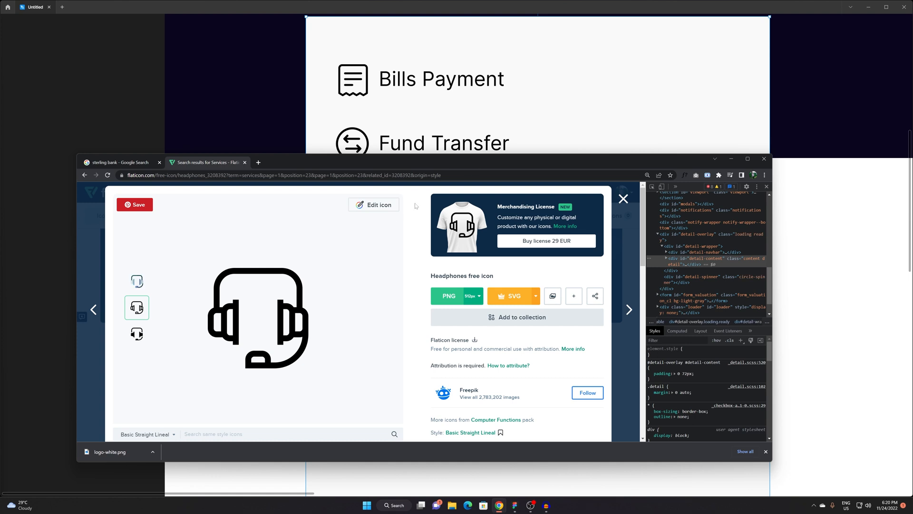
{"action": "left_click", "coordinate": [370, 207]}
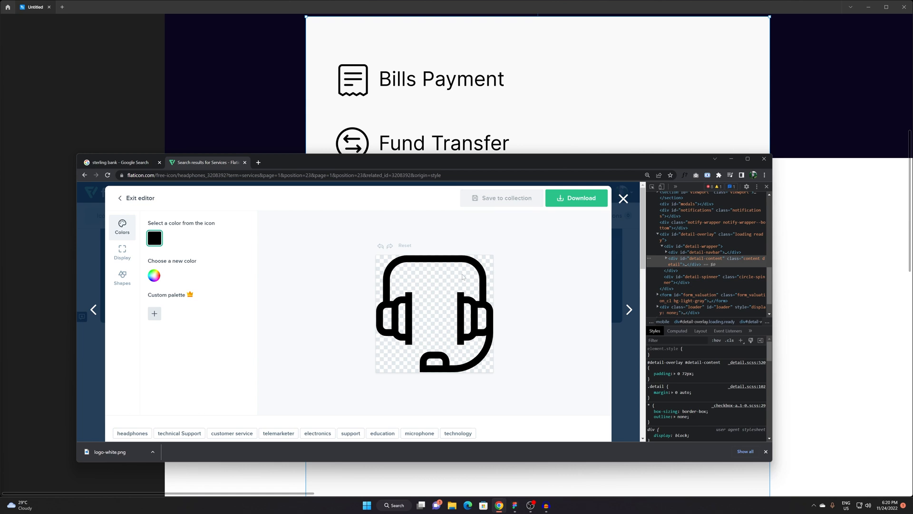
{"action": "scroll", "coordinate": [526, 263], "scroll_direction": "down", "scroll_amount": 2}
{"action": "right_click", "coordinate": [485, 238]}
{"action": "left_click", "coordinate": [508, 375]}
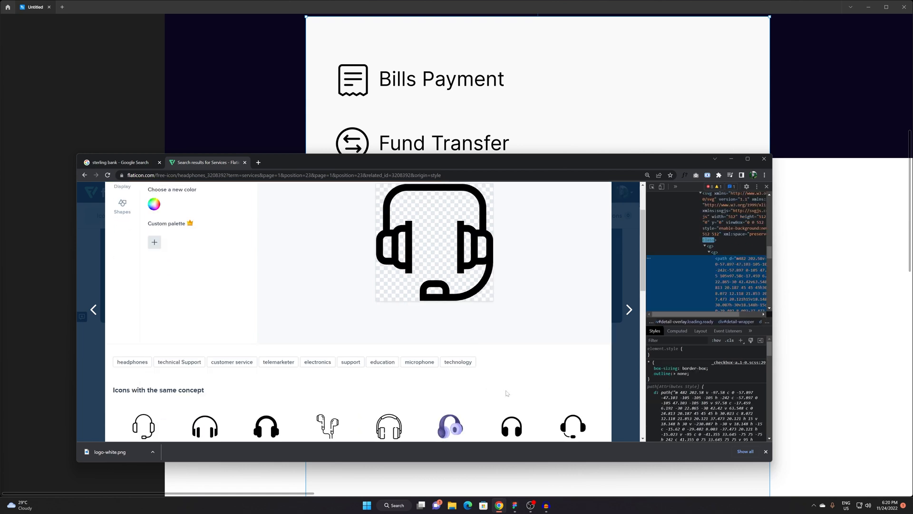
Switch to Figma, paste the headset icon and shrink it to about 42 × 42 near the Check Services item.
{"action": "left_click", "coordinate": [725, 237]}
{"action": "left_click_drag", "start_coordinate": [543, 317], "coordinate": [652, 281]}
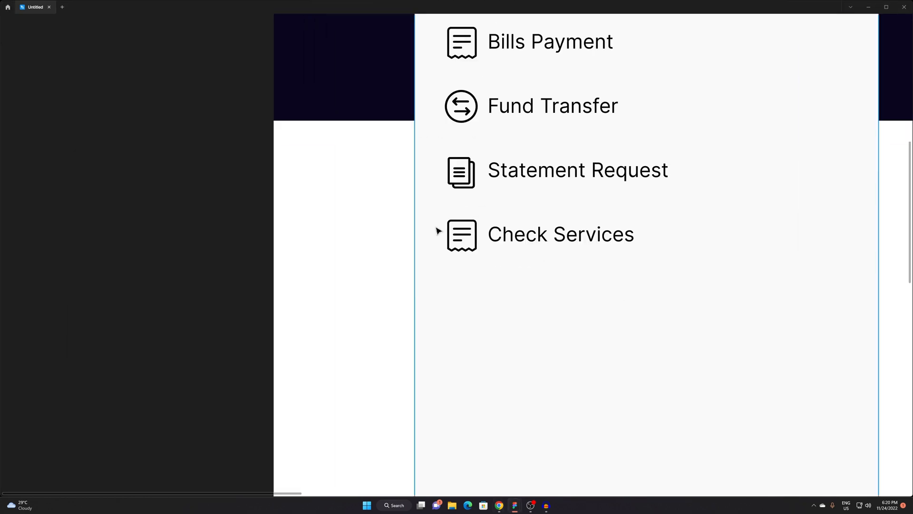
{"action": "key", "text": "ctrl+v"}
{"action": "scroll", "coordinate": [591, 216], "scroll_direction": "down", "scroll_amount": 5}
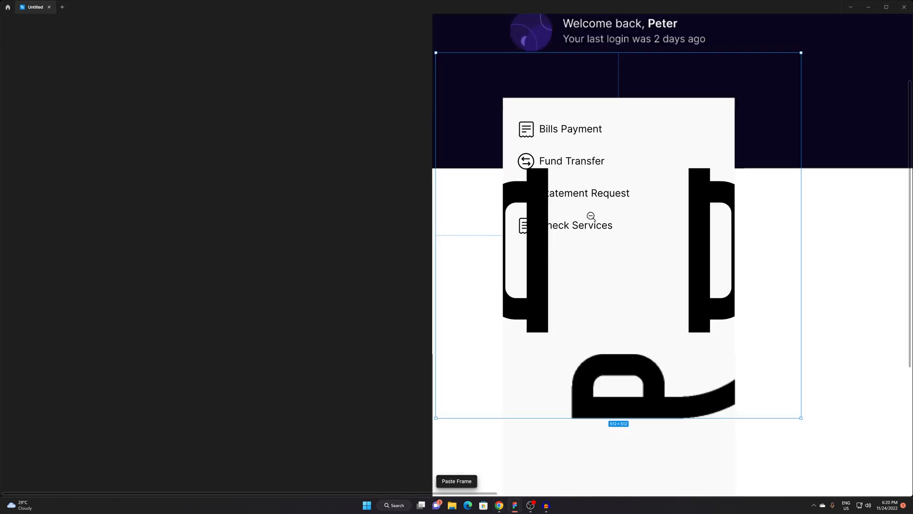
{"action": "left_click_drag", "start_coordinate": [696, 135], "coordinate": [613, 220]}
{"action": "scroll", "coordinate": [613, 220], "scroll_direction": "up", "scroll_amount": 6}
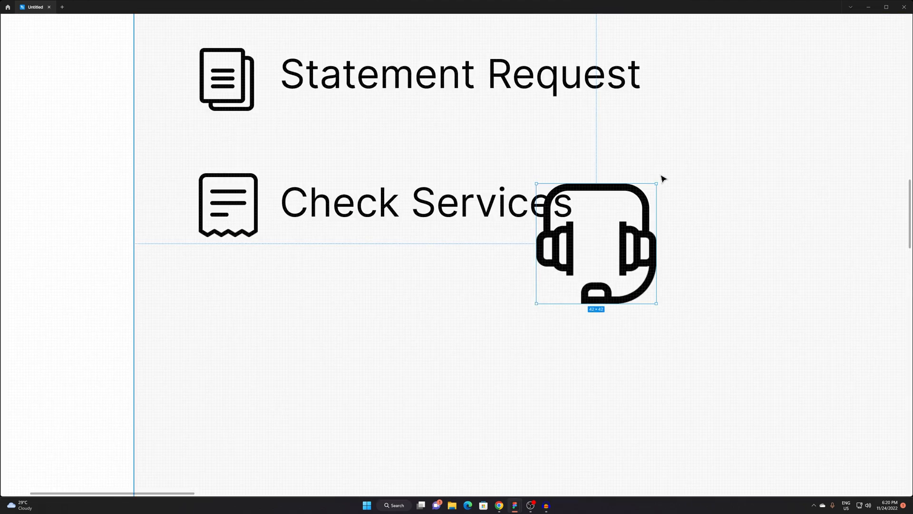
Shrink the headset icon further, move it into the Check Services item and delete the old receipt icon behind it.
{"action": "left_click_drag", "start_coordinate": [656, 182], "coordinate": [254, 204]}
{"action": "left_click", "coordinate": [254, 204]}
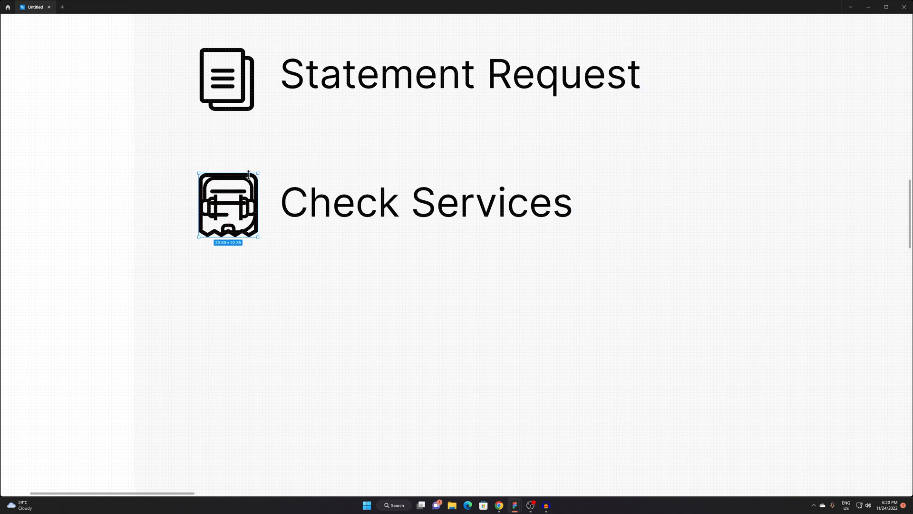
{"action": "key", "text": "Delete"}
{"action": "double_click", "coordinate": [252, 200]}
{"action": "left_click", "coordinate": [441, 320]}
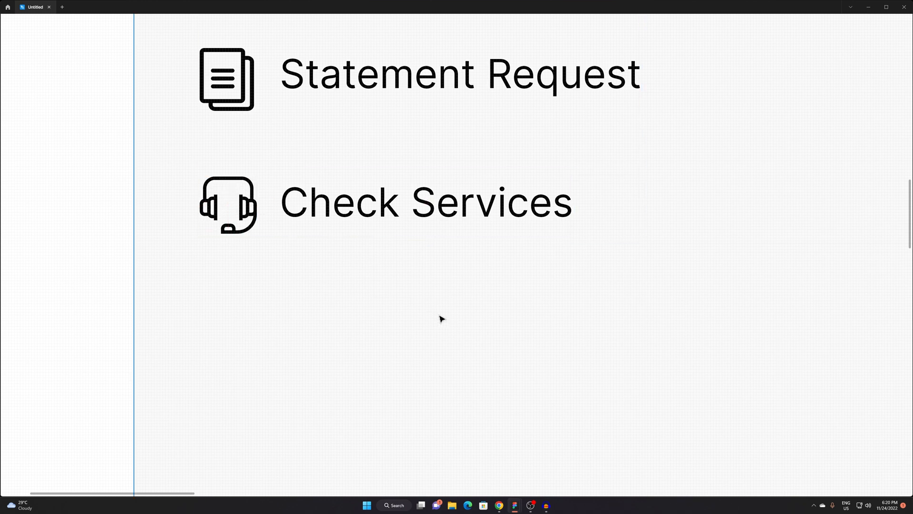
Slightly increase the vertical spacing between the four sidebar menu items.
{"action": "scroll", "coordinate": [590, 237], "scroll_direction": "down", "scroll_amount": 3}
{"action": "left_click_drag", "start_coordinate": [678, 265], "coordinate": [483, 212]}
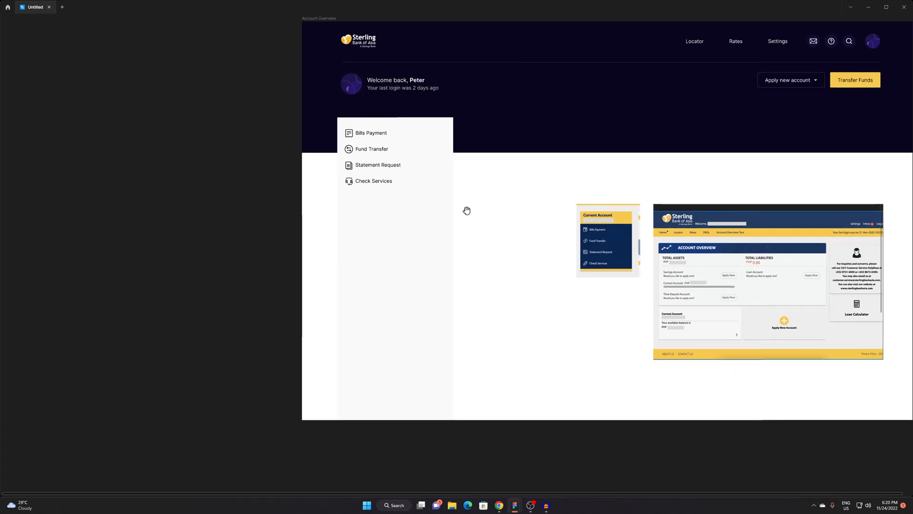
{"action": "scroll", "coordinate": [470, 190], "scroll_direction": "up", "scroll_amount": 1}
{"action": "left_click_drag", "start_coordinate": [354, 169], "coordinate": [495, 259]}
{"action": "double_click", "coordinate": [383, 179]}
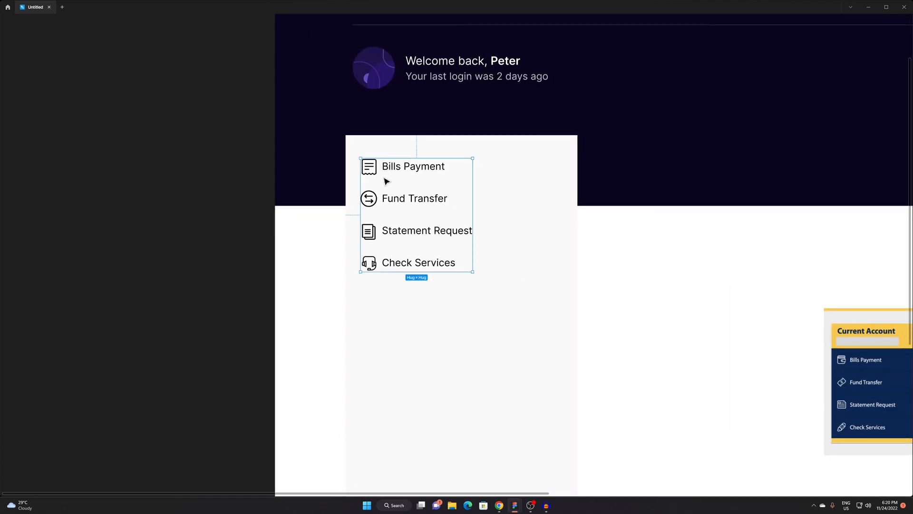
{"action": "left_click_drag", "start_coordinate": [412, 184], "coordinate": [414, 185]}
{"action": "left_click", "coordinate": [615, 273]}
{"action": "left_click_drag", "start_coordinate": [618, 296], "coordinate": [426, 231]}
{"action": "scroll", "coordinate": [533, 286], "scroll_direction": "down", "scroll_amount": 3}
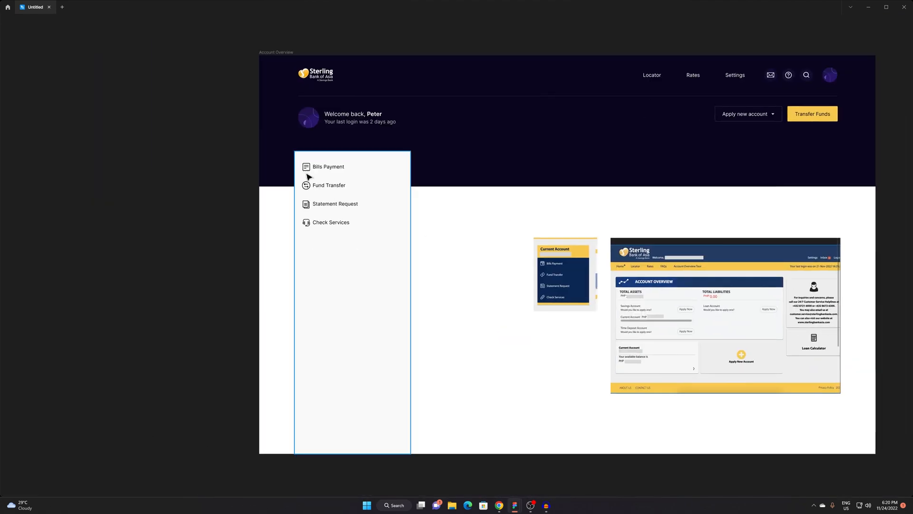
Adjust the padding around the menu item list within the light sidebar panel.
{"action": "left_click", "coordinate": [330, 162]}
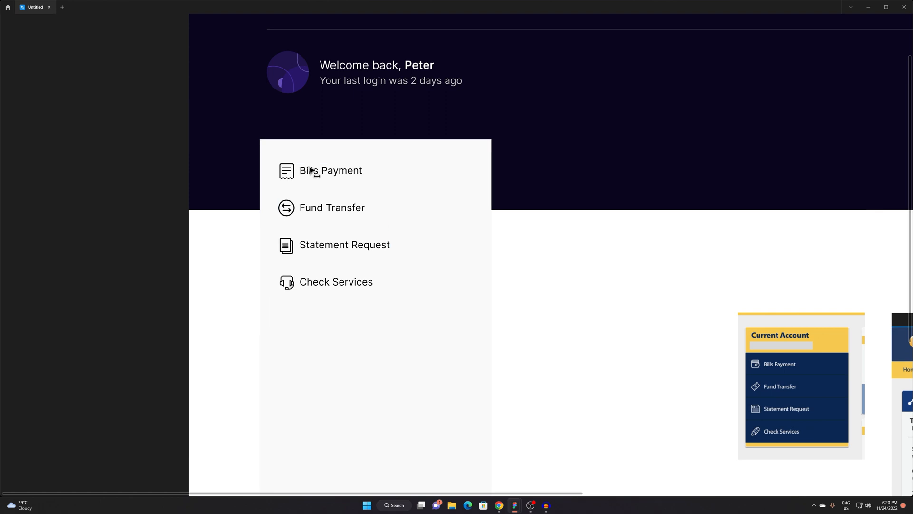
{"action": "left_click", "coordinate": [308, 169]}
{"action": "left_click", "coordinate": [575, 286]}
{"action": "left_click", "coordinate": [562, 283], "text": "alt"}
{"action": "left_click_drag", "start_coordinate": [562, 284], "coordinate": [312, 222]}
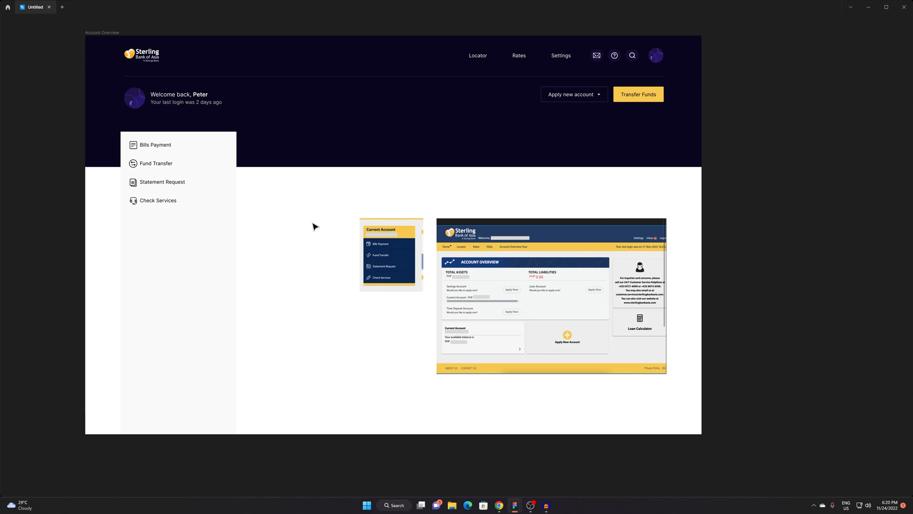
{"action": "left_click_drag", "start_coordinate": [280, 222], "coordinate": [412, 221]}
{"action": "key", "text": "z"}
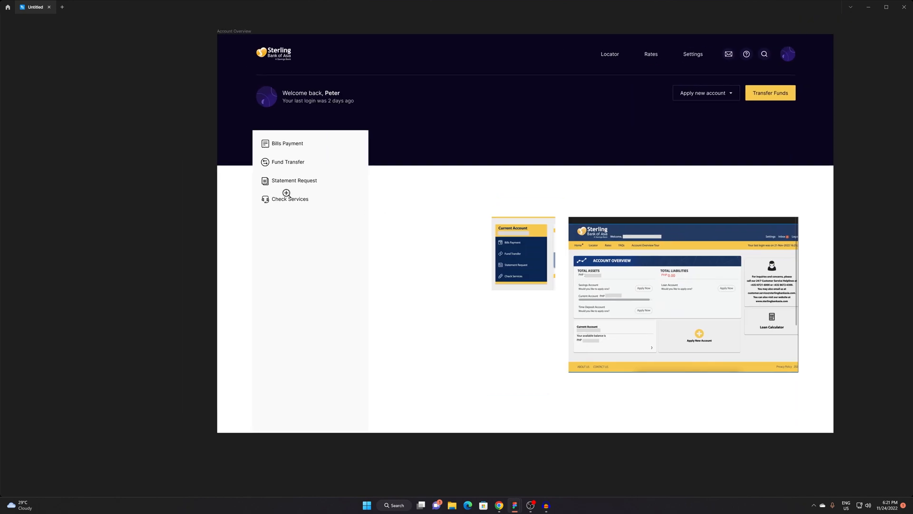
{"action": "key", "text": "z"}
{"action": "left_click", "coordinate": [281, 140]}
{"action": "left_click_drag", "start_coordinate": [280, 179], "coordinate": [351, 179]}
{"action": "left_click", "coordinate": [357, 215]}
{"action": "left_click", "coordinate": [675, 301]}
{"action": "left_click_drag", "start_coordinate": [581, 277], "coordinate": [573, 290]}
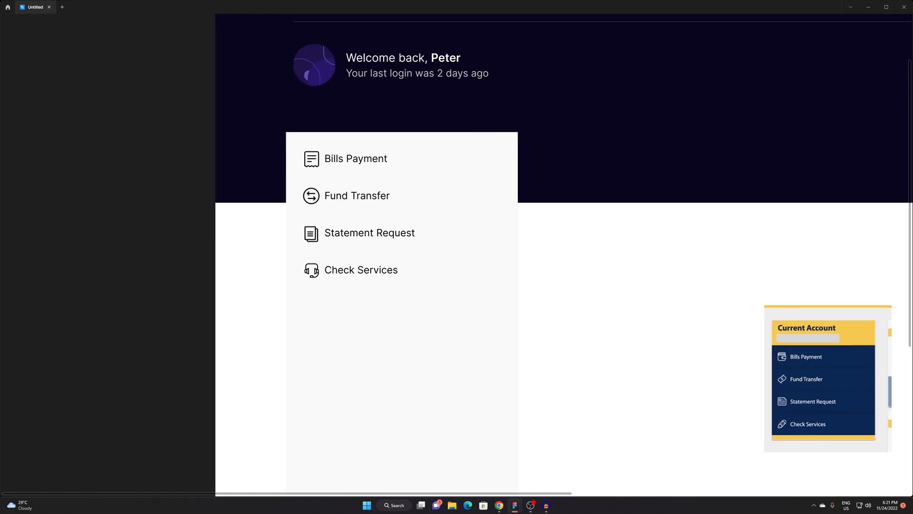
{"action": "key", "text": "alt+Tab"}
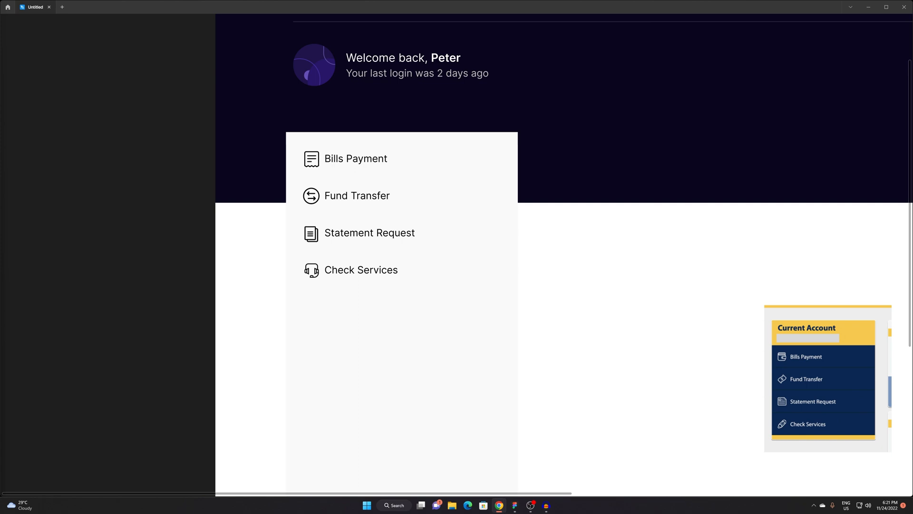
Delete the Current Account and Account Overview reference screenshots from the white area of the Account Overview frame.
{"action": "left_click_drag", "start_coordinate": [563, 263], "coordinate": [381, 271]}
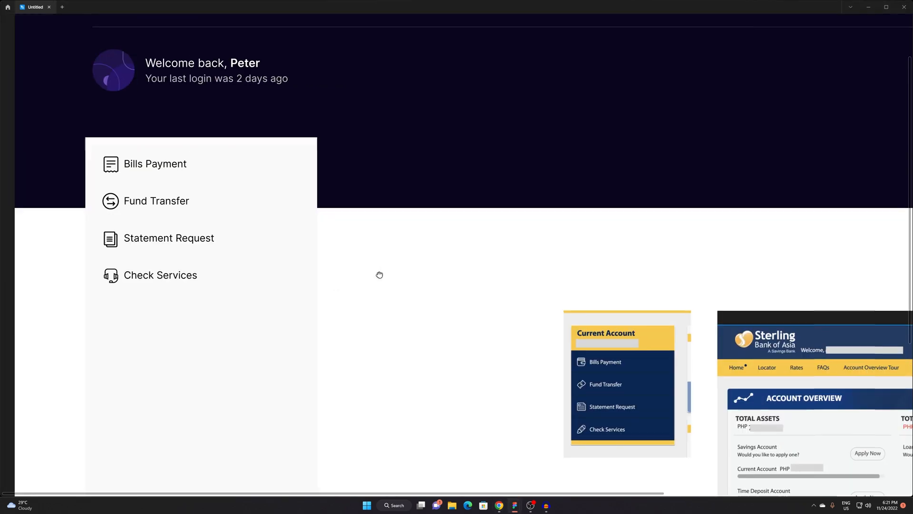
{"action": "scroll", "coordinate": [637, 365], "scroll_direction": "down", "scroll_amount": 4}
{"action": "left_click_drag", "start_coordinate": [637, 366], "coordinate": [434, 240]}
{"action": "left_click_drag", "start_coordinate": [390, 188], "coordinate": [647, 367]}
{"action": "key", "text": "Delete"}
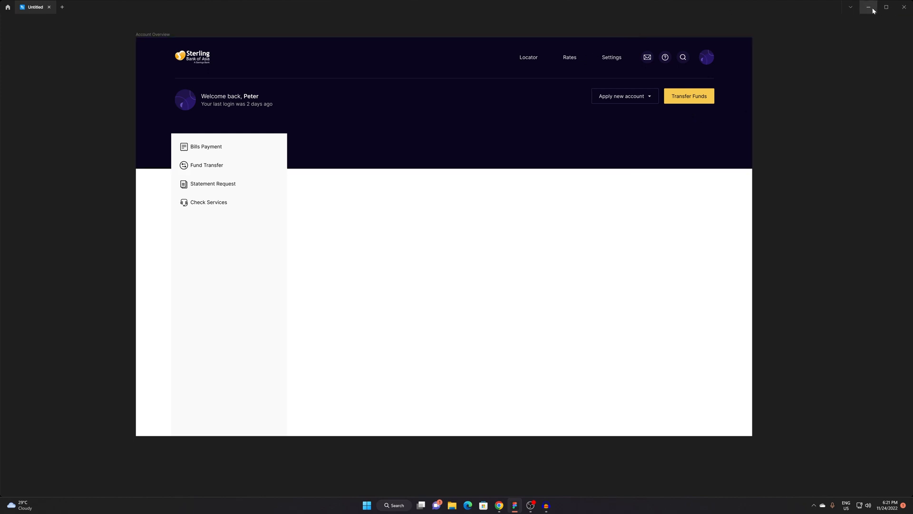
Visit the Figma home page, return to the Untitled design file and show its interface panels again.
{"action": "left_click", "coordinate": [8, 7]}
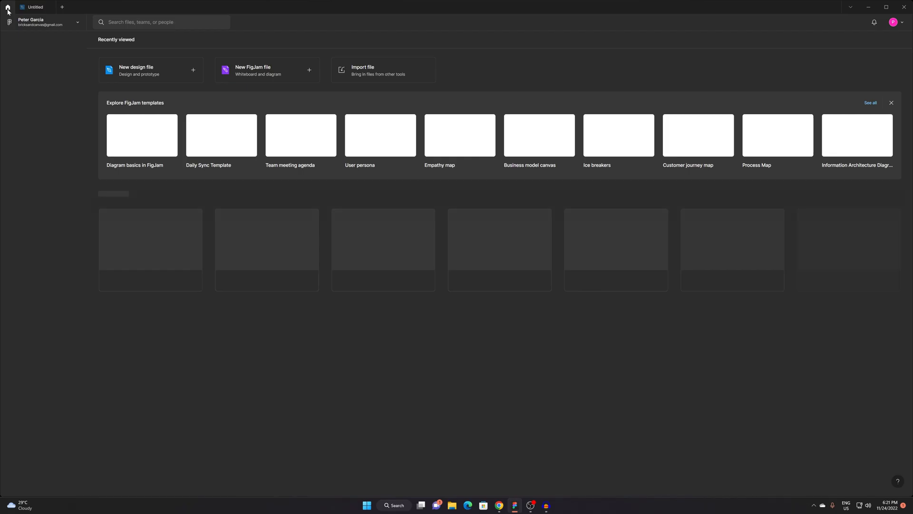
{"action": "left_click", "coordinate": [36, 7]}
{"action": "key", "text": "ctrl+backslash"}
{"action": "key", "text": "ctrl+backslash"}
{"action": "key", "text": "ctrl+backslash"}
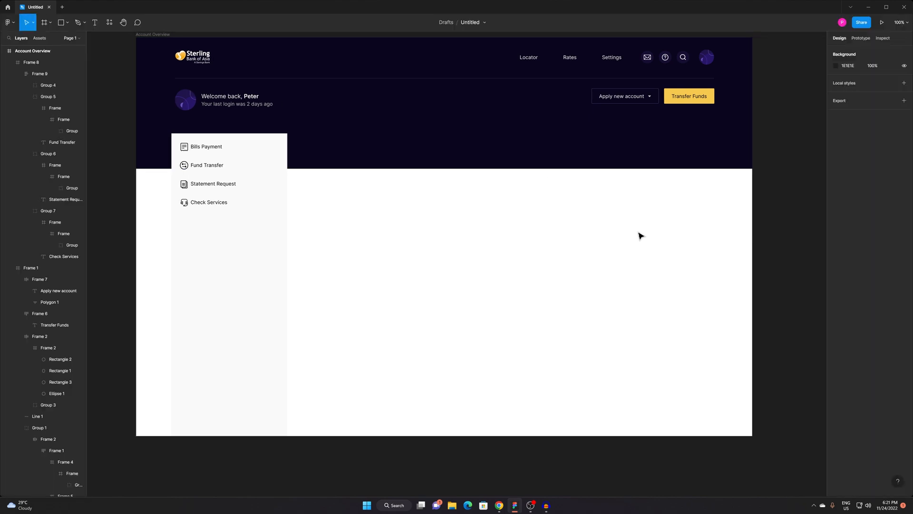
{"action": "left_click_drag", "start_coordinate": [334, 213], "coordinate": [315, 218]}
{"action": "left_click_drag", "start_coordinate": [271, 171], "coordinate": [295, 156]}
{"action": "key", "text": "z"}
{"action": "left_click", "coordinate": [274, 143]}
{"action": "left_click_drag", "start_coordinate": [396, 219], "coordinate": [326, 216]}
{"action": "key", "text": "z"}
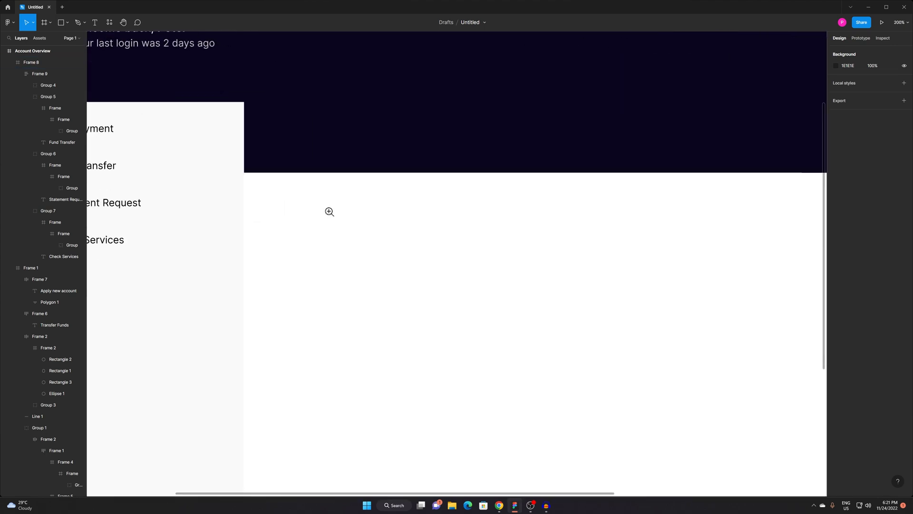
{"action": "left_click", "coordinate": [329, 211], "text": "alt"}
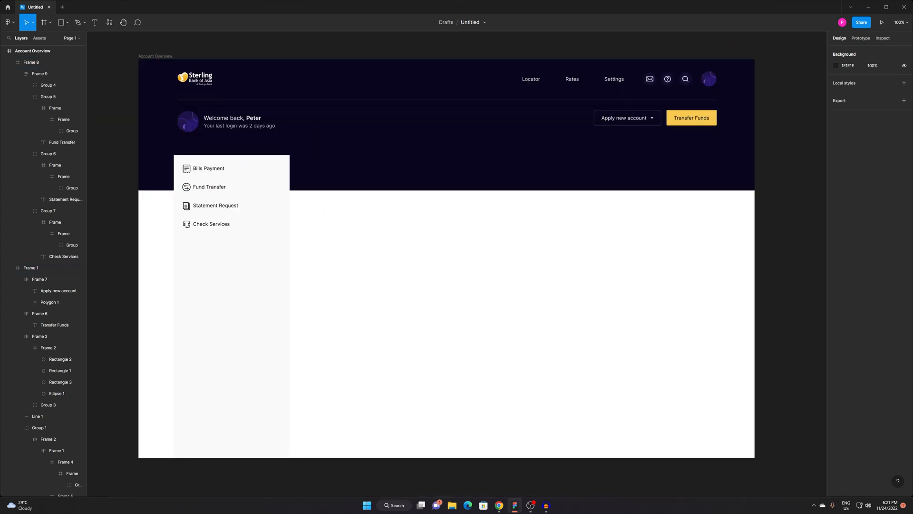
{"action": "left_click", "coordinate": [60, 23]}
{"action": "left_click", "coordinate": [38, 25]}
{"action": "left_click_drag", "start_coordinate": [294, 155], "coordinate": [439, 243]}
{"action": "left_click", "coordinate": [454, 268]}
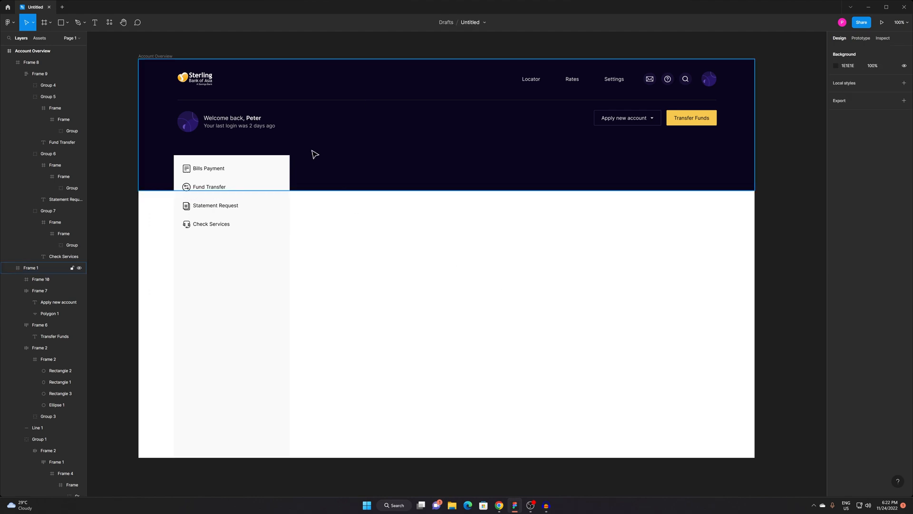
{"action": "key", "text": "f"}
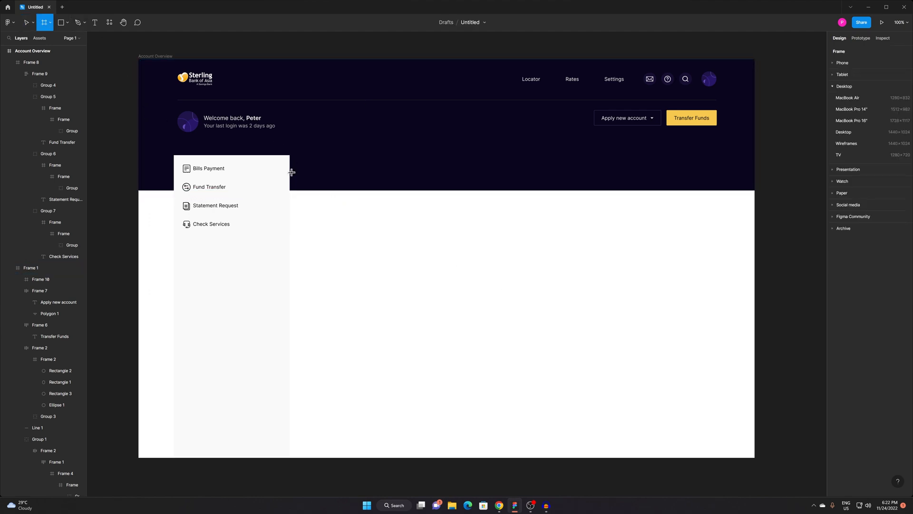
{"action": "left_click_drag", "start_coordinate": [298, 156], "coordinate": [429, 243]}
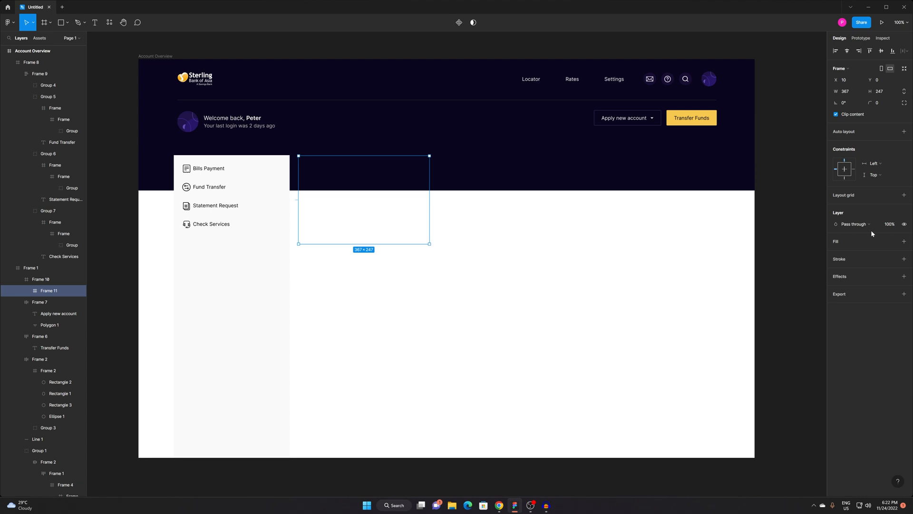
{"action": "left_click", "coordinate": [904, 242]}
{"action": "left_click", "coordinate": [811, 258]}
{"action": "double_click", "coordinate": [358, 179]}
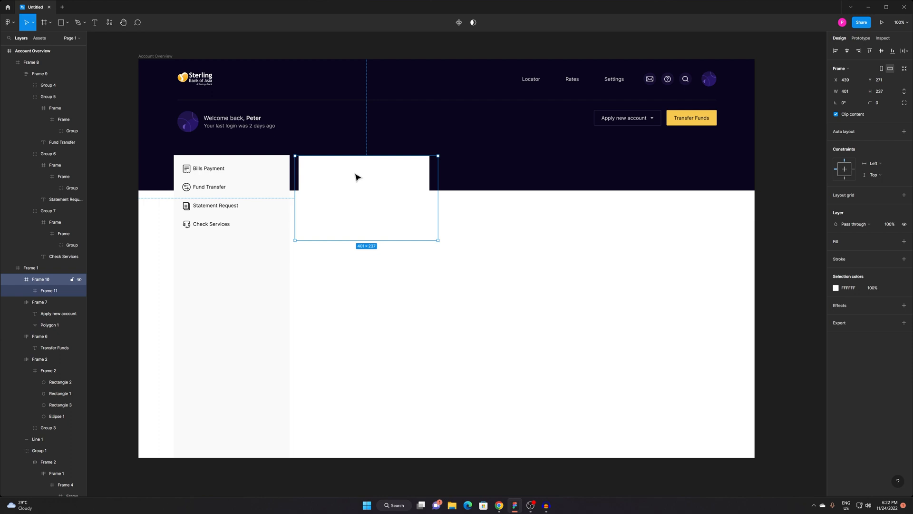
{"action": "left_click_drag", "start_coordinate": [356, 177], "coordinate": [417, 125]}
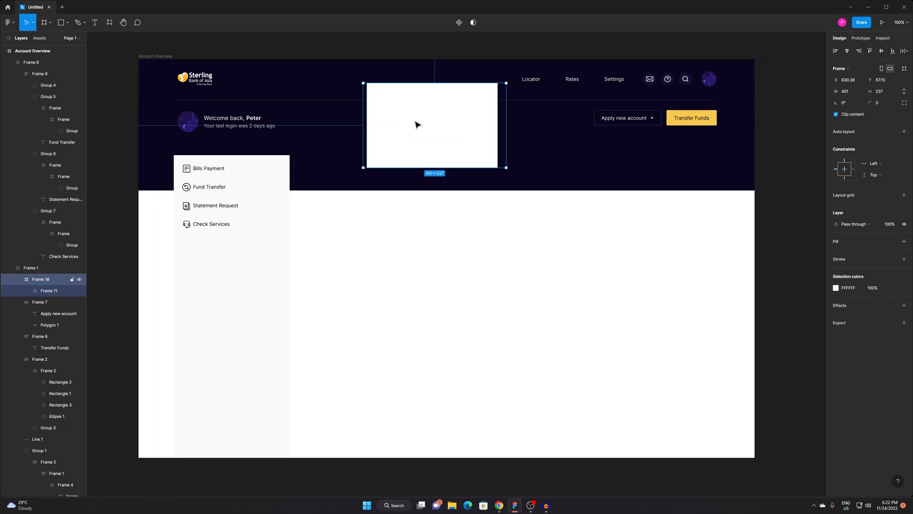
{"action": "key", "text": "Delete"}
Draw a frame about 400 by 244 just beside the sidebar panel, level with its upper edge, and add a fill.
{"action": "left_click", "coordinate": [46, 22]}
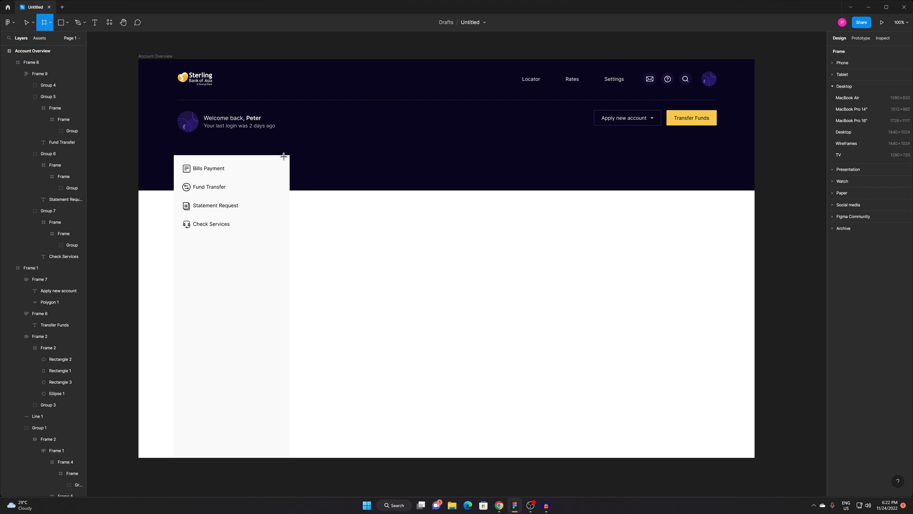
{"action": "mouse_move", "coordinate": [294, 154]}
{"action": "left_mouse_down"}
{"action": "mouse_move", "coordinate": [483, 249]}
{"action": "mouse_move", "coordinate": [475, 261]}
{"action": "mouse_move", "coordinate": [438, 243]}
{"action": "left_mouse_up"}
{"action": "left_click", "coordinate": [361, 211]}
{"action": "double_click", "coordinate": [350, 170]}
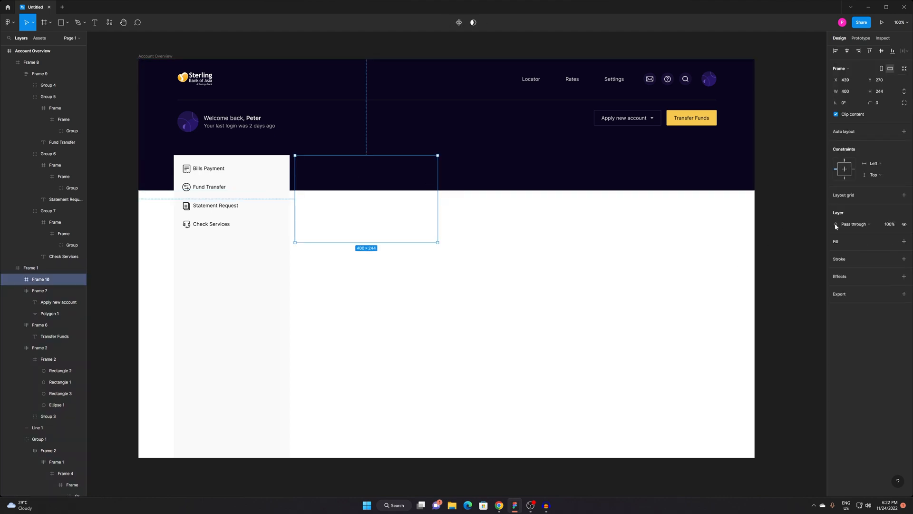
{"action": "left_click", "coordinate": [904, 241]}
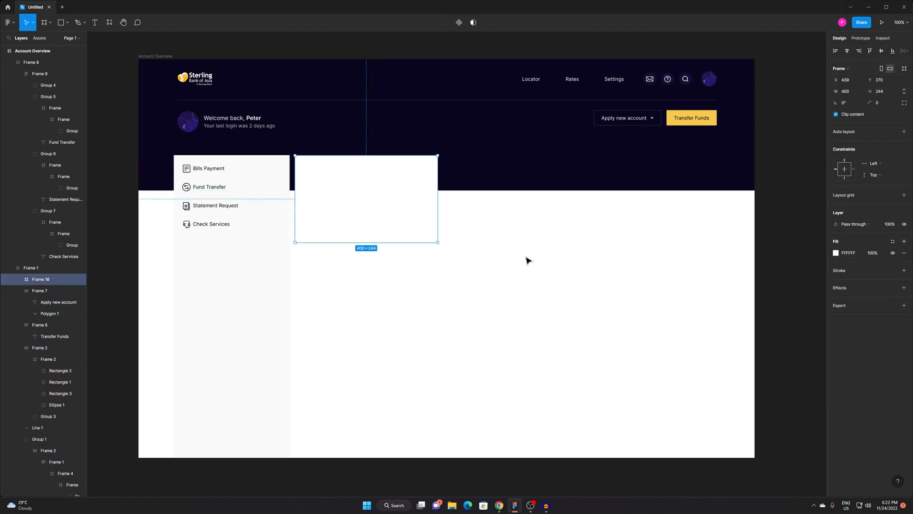
Change the new card frame's fill to the same light grey as the sidebar panel.
{"action": "left_click", "coordinate": [904, 241]}
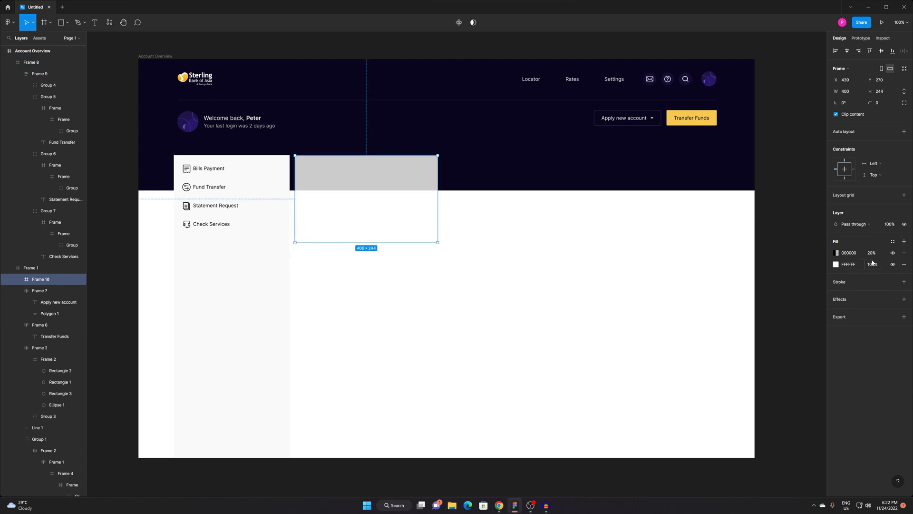
{"action": "key", "text": "ctrl+z"}
{"action": "left_click", "coordinate": [836, 253]}
{"action": "left_click", "coordinate": [752, 360]}
{"action": "left_click", "coordinate": [248, 292]}
{"action": "left_click", "coordinate": [475, 323]}
Cut the grey card frame out of the dark header frame and paste it directly into the Account Overview frame.
{"action": "left_click_drag", "start_coordinate": [441, 335], "coordinate": [469, 325]}
{"action": "left_click", "coordinate": [416, 158]}
{"action": "key", "text": "ctrl+x"}
{"action": "key", "text": "ctrl+v"}
{"action": "left_click", "coordinate": [484, 288]}
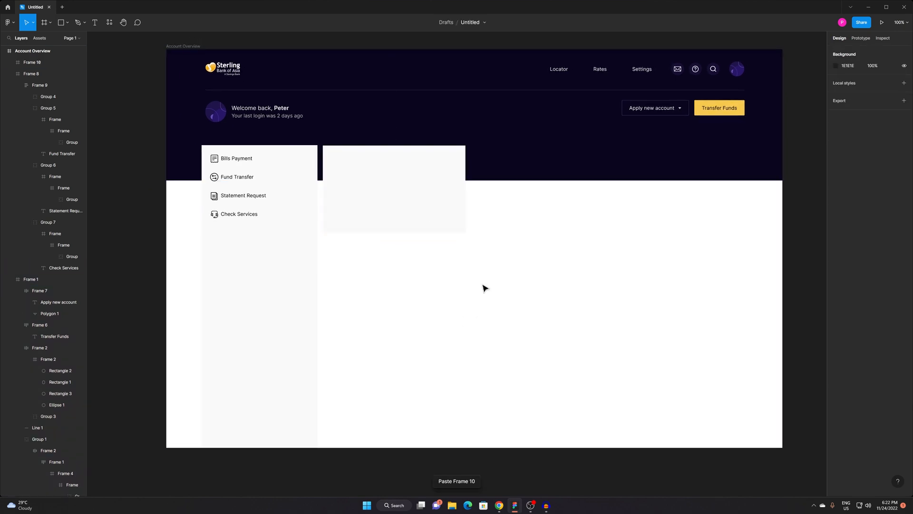
{"action": "left_click_drag", "start_coordinate": [364, 176], "coordinate": [438, 203]}
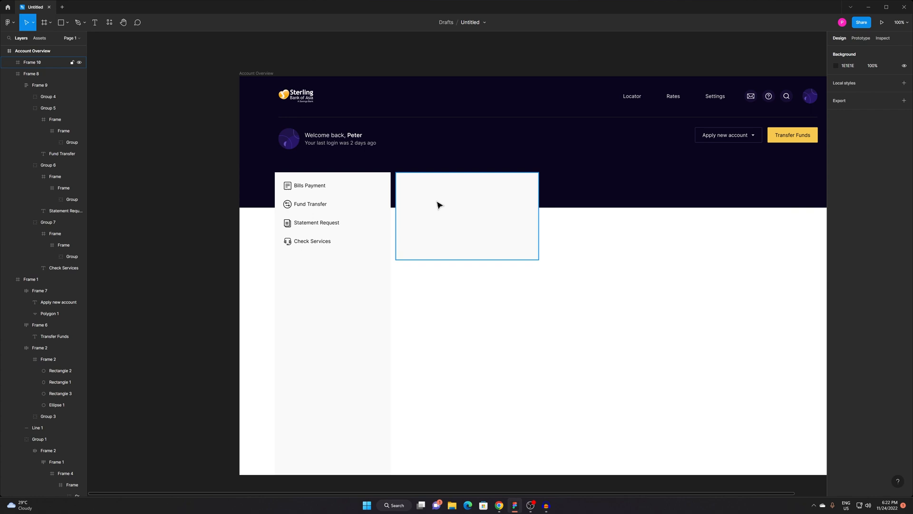
{"action": "mouse_move", "coordinate": [531, 271]}
{"action": "left_mouse_down"}
{"action": "mouse_move", "coordinate": [532, 231]}
{"action": "mouse_move", "coordinate": [523, 271]}
{"action": "left_mouse_up"}
{"action": "scroll", "coordinate": [458, 205], "scroll_direction": "up", "scroll_amount": 2}
{"action": "left_click_drag", "start_coordinate": [462, 208], "coordinate": [720, 338]}
{"action": "left_click_drag", "start_coordinate": [588, 306], "coordinate": [460, 253]}
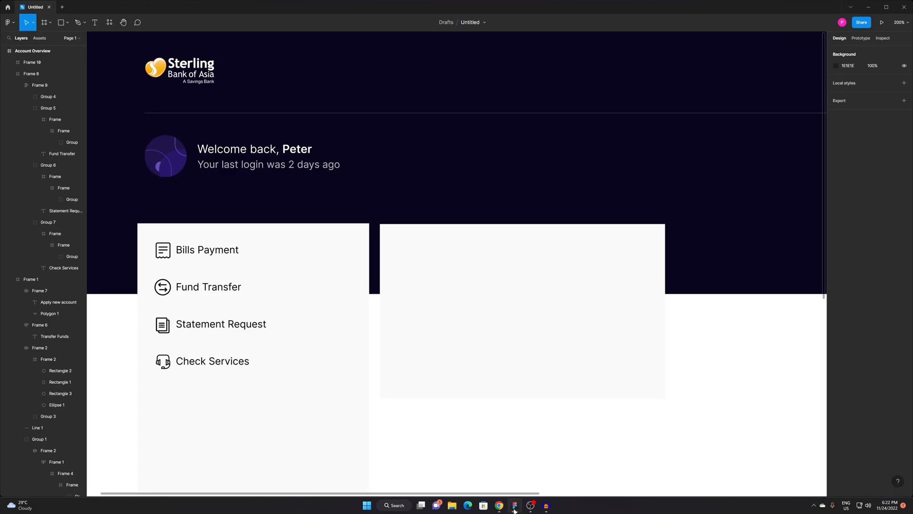
{"action": "left_click", "coordinate": [514, 510]}
{"action": "double_click", "coordinate": [218, 222]}
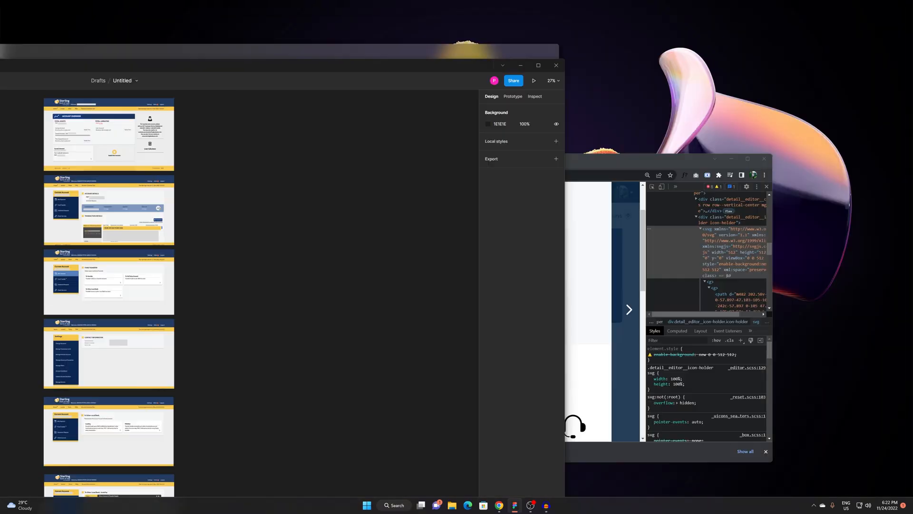
{"action": "left_click_drag", "start_coordinate": [2, 65], "coordinate": [0, 97]}
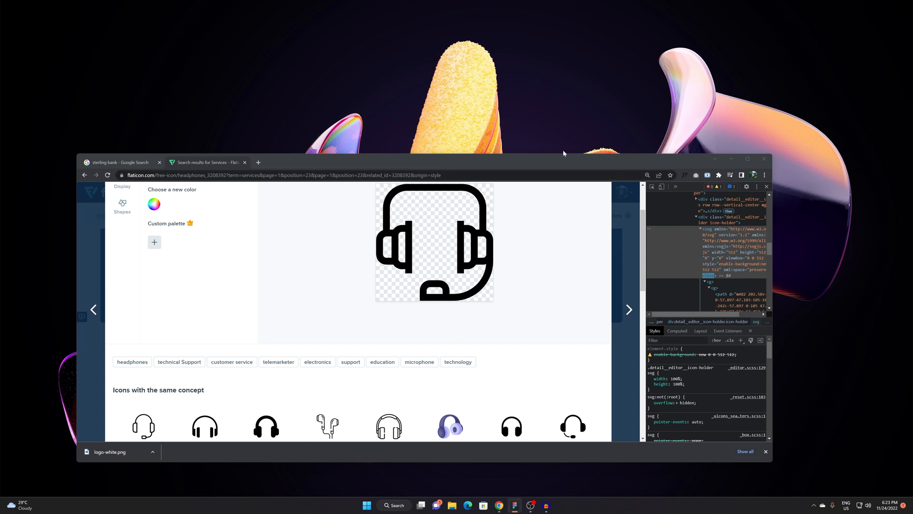
{"action": "left_click", "coordinate": [733, 158]}
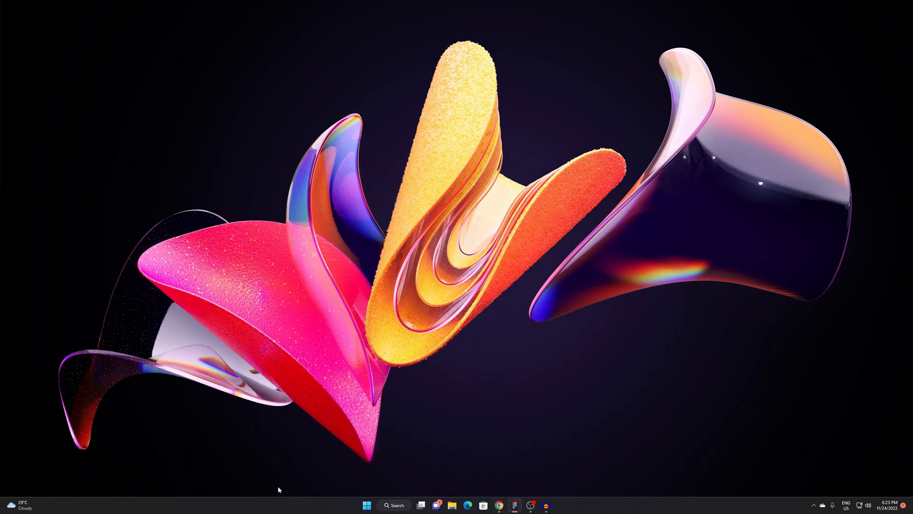
{"action": "key", "text": "alt+Tab"}
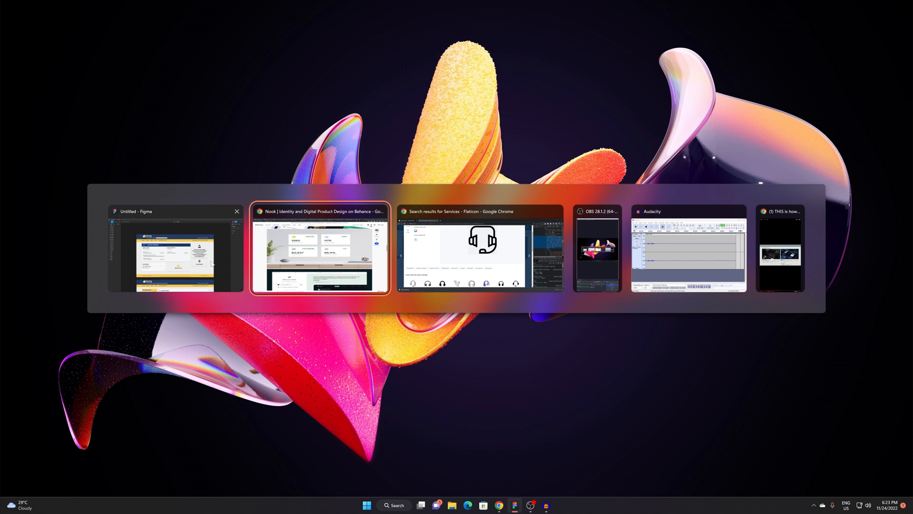
{"action": "key", "text": "Escape"}
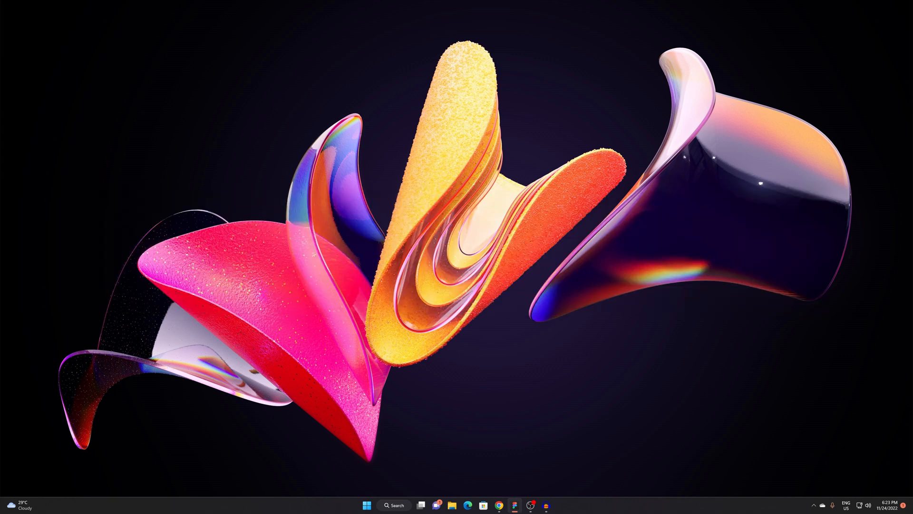
{"action": "left_click_drag", "start_coordinate": [344, 80], "coordinate": [419, 98]}
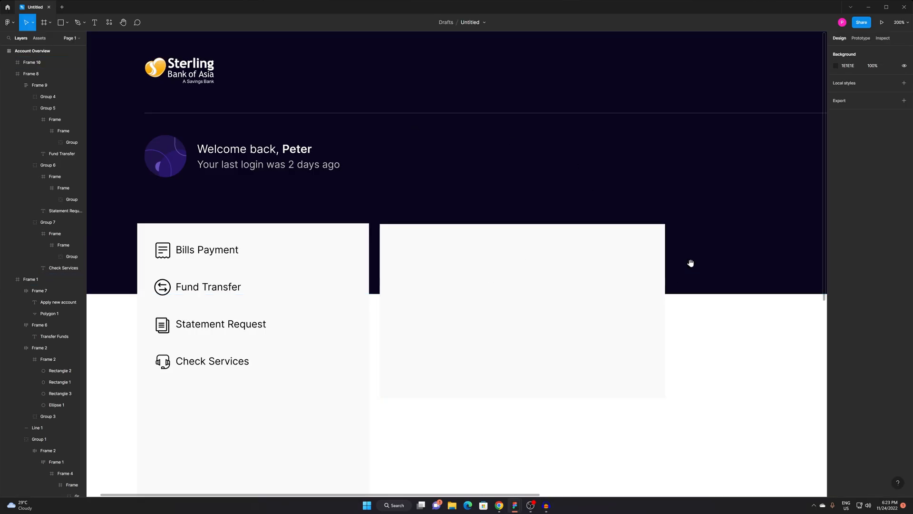
{"action": "left_click_drag", "start_coordinate": [690, 263], "coordinate": [646, 226]}
{"action": "left_click_drag", "start_coordinate": [551, 278], "coordinate": [384, 226]}
{"action": "scroll", "coordinate": [620, 300], "scroll_direction": "down", "scroll_amount": 5}
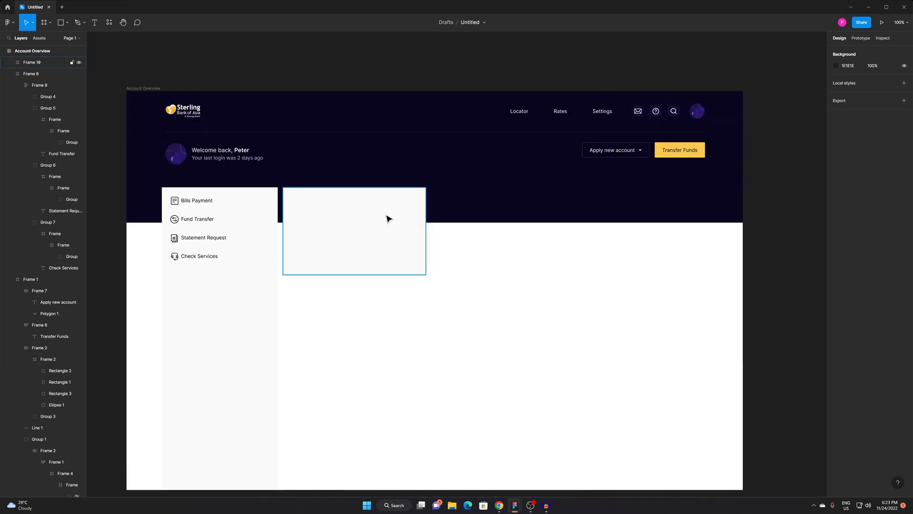
{"action": "key", "text": "alt+Tab"}
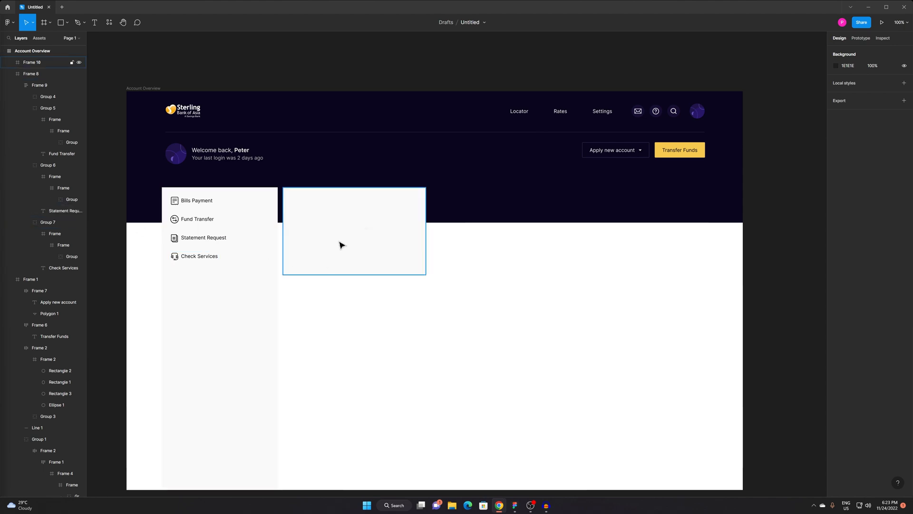
{"action": "left_click", "coordinate": [347, 227]}
{"action": "left_click_drag", "start_coordinate": [501, 289], "coordinate": [513, 287]}
{"action": "left_click", "coordinate": [513, 286]}
Add the text "$12,543.21" inside the grey card beside the sidebar.
{"action": "key", "text": "z"}
{"action": "left_click", "coordinate": [396, 255]}
{"action": "left_click_drag", "start_coordinate": [379, 245], "coordinate": [546, 340]}
{"action": "key", "text": "t"}
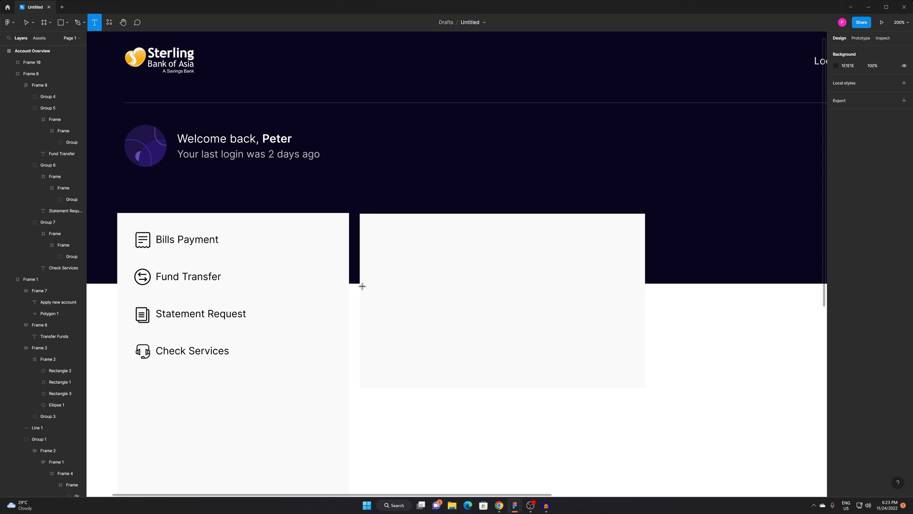
{"action": "left_click", "coordinate": [380, 303]}
{"action": "type", "text": "$"}
{"action": "key", "text": "Escape"}
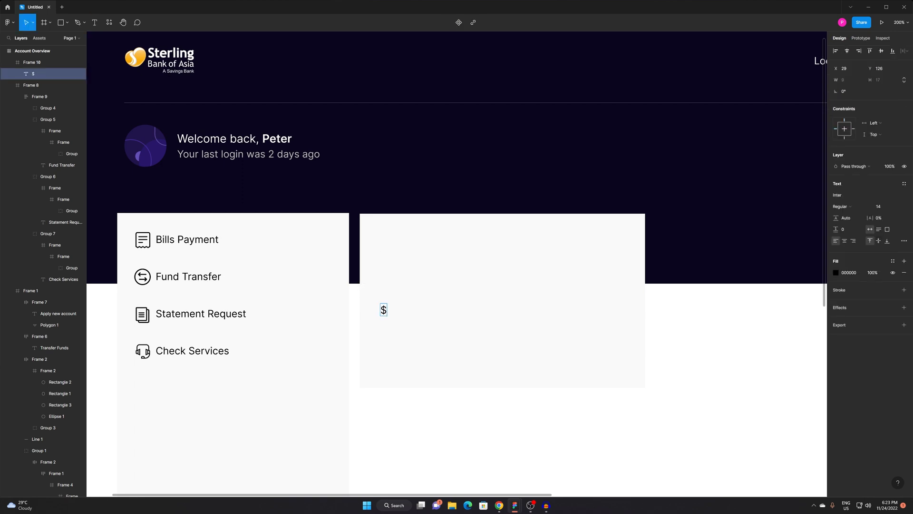
{"action": "type", "text": "12,0-0"}
{"action": "key", "text": "BackSpace"}
{"action": "key", "text": "BackSpace"}
{"action": "type", "text": "0"}
{"action": "key", "text": "BackSpace"}
{"action": "type", "text": "543.21"}
{"action": "key", "text": "Escape"}
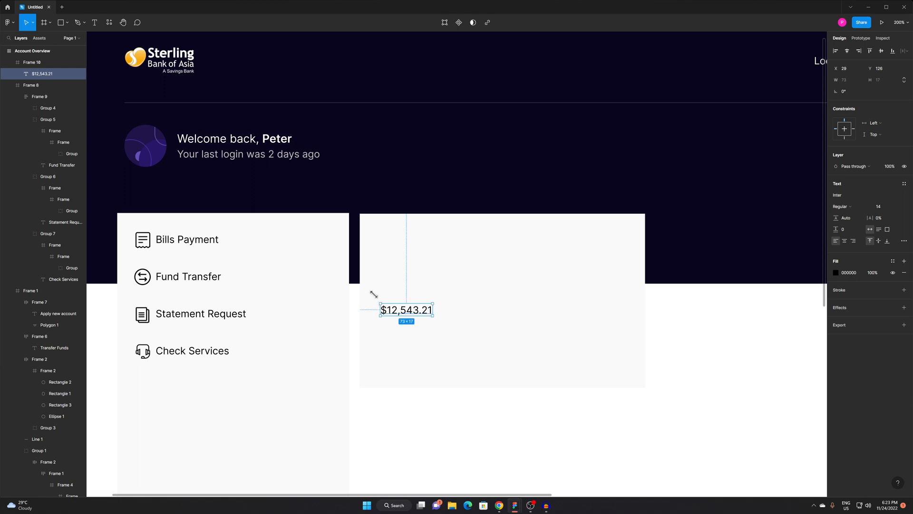
Set the balance amount's font size to 22 and move the text higher in the card.
{"action": "left_click", "coordinate": [887, 208]}
{"action": "type", "text": "18"}
{"action": "key", "text": "Return"}
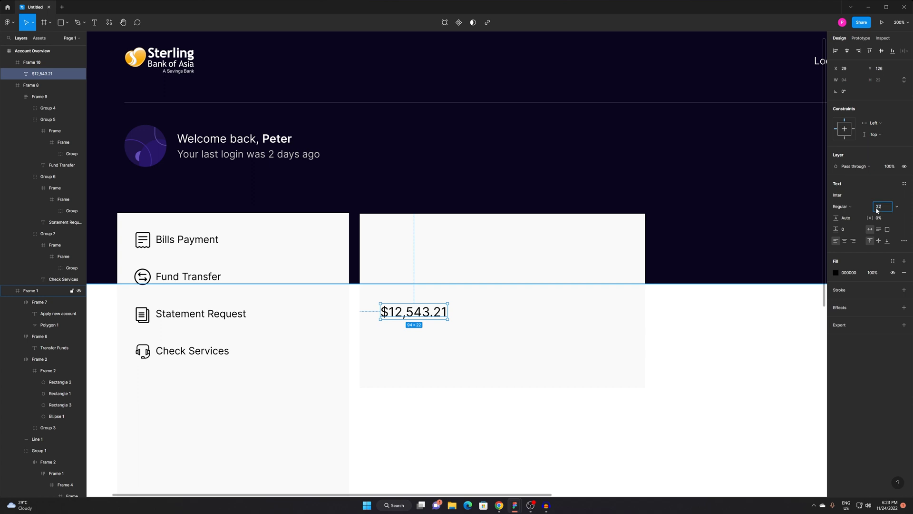
{"action": "key", "text": "Return"}
{"action": "left_click_drag", "start_coordinate": [420, 312], "coordinate": [415, 265]}
Try heavier weights on the balance amount and settle on Semi Bold.
{"action": "key", "text": "ctrl+b"}
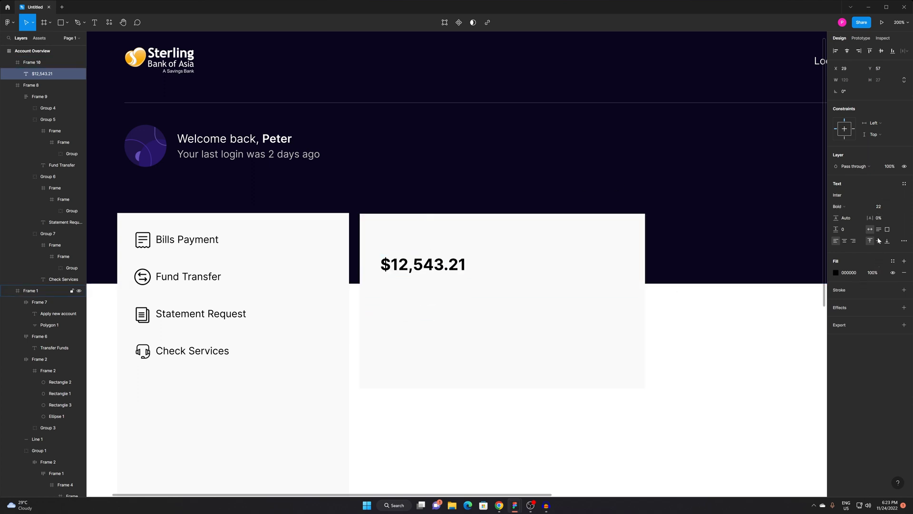
{"action": "left_click", "coordinate": [880, 206]}
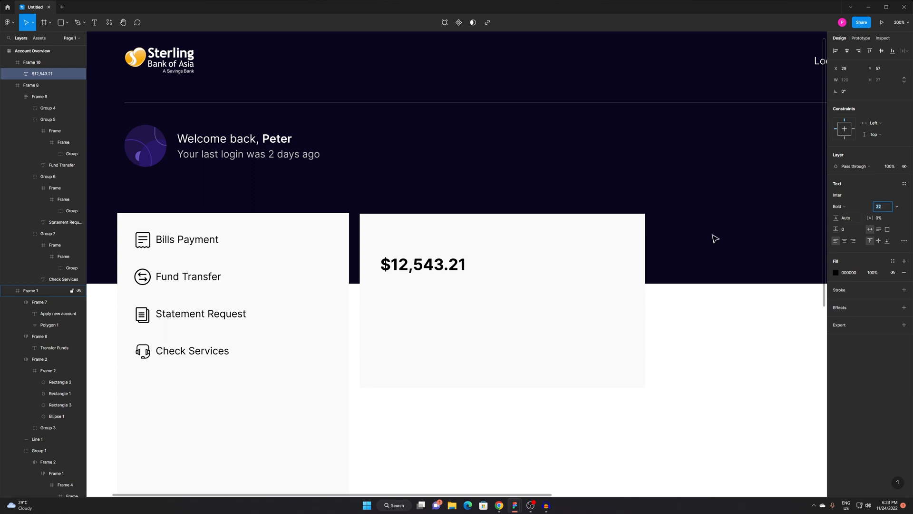
{"action": "left_click", "coordinate": [841, 212]}
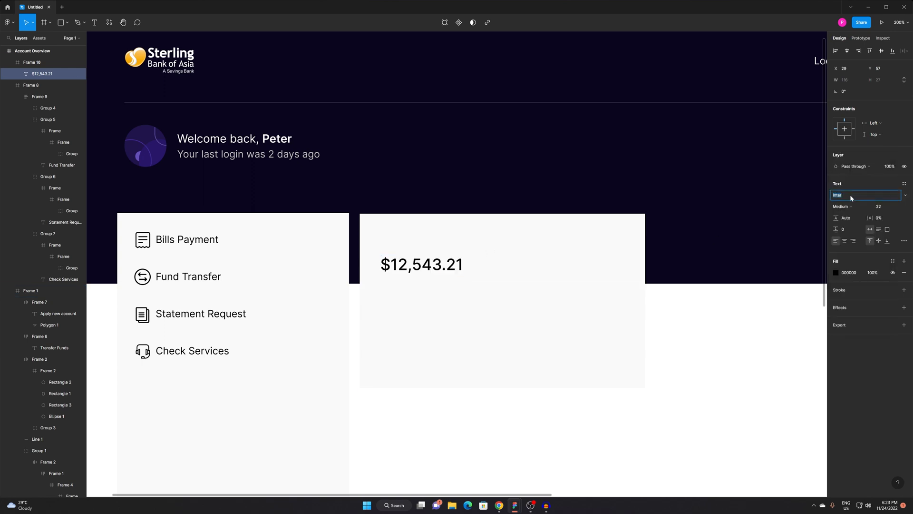
{"action": "left_click", "coordinate": [840, 206]}
{"action": "left_click", "coordinate": [844, 219]}
{"action": "left_click", "coordinate": [733, 316]}
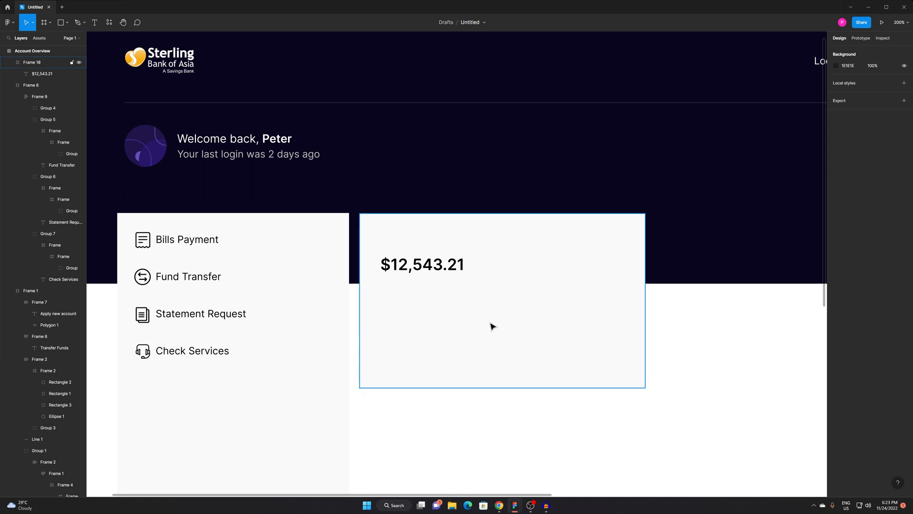
Enlarge the balance amount's font size to 34 and check it against the whole page.
{"action": "double_click", "coordinate": [400, 270]}
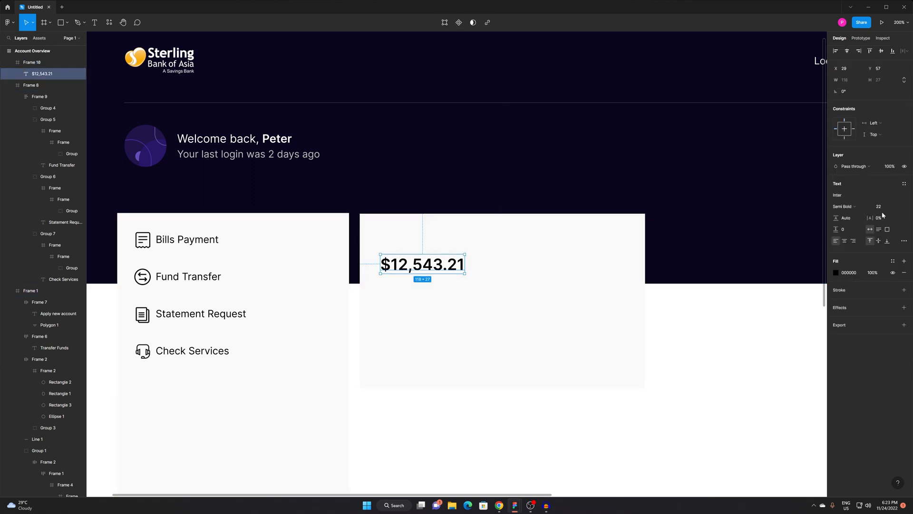
{"action": "key", "text": "Return"}
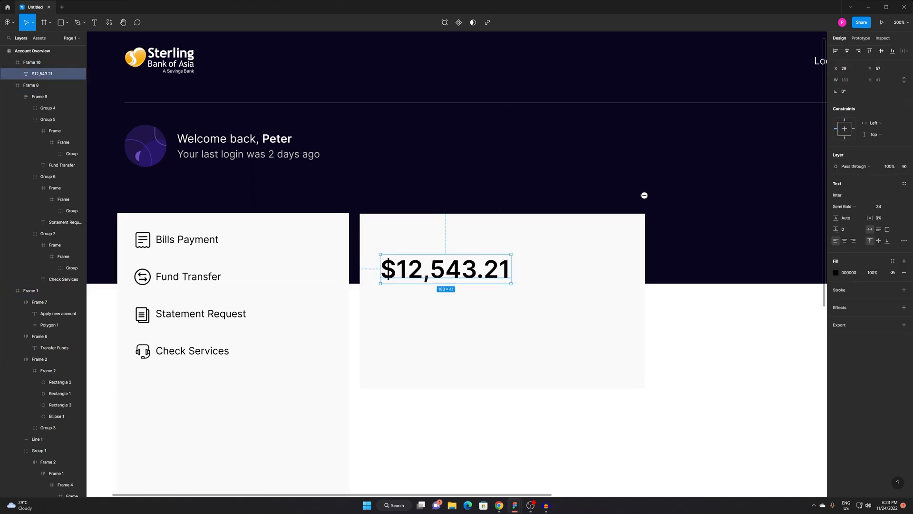
{"action": "scroll", "coordinate": [502, 192], "scroll_direction": "down", "scroll_amount": 4}
{"action": "left_click", "coordinate": [603, 280]}
{"action": "scroll", "coordinate": [581, 243], "scroll_direction": "up", "scroll_amount": 4}
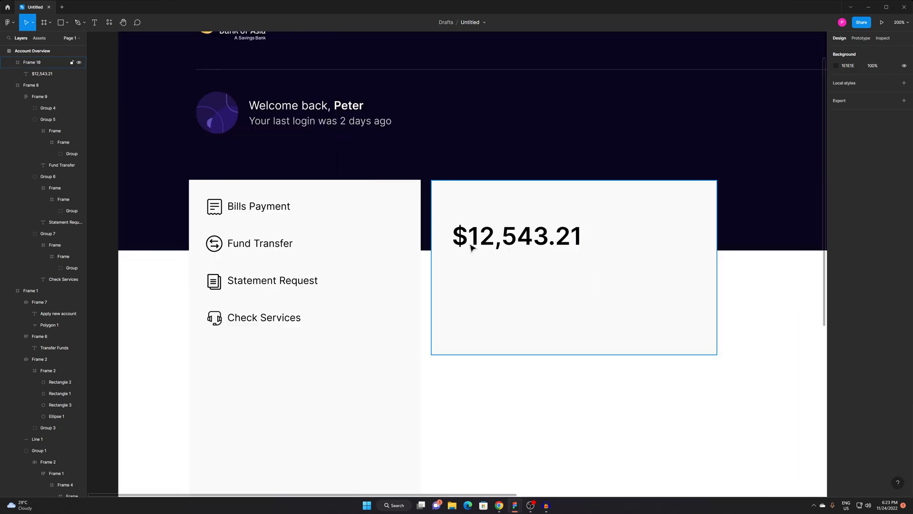
Move the balance amount lower in the card, duplicate it directly beneath, and change the copy's text to "Checking Account".
{"action": "left_click", "coordinate": [484, 241]}
{"action": "left_click_drag", "start_coordinate": [484, 240], "coordinate": [501, 269]}
{"action": "key", "text": "ctrl+v"}
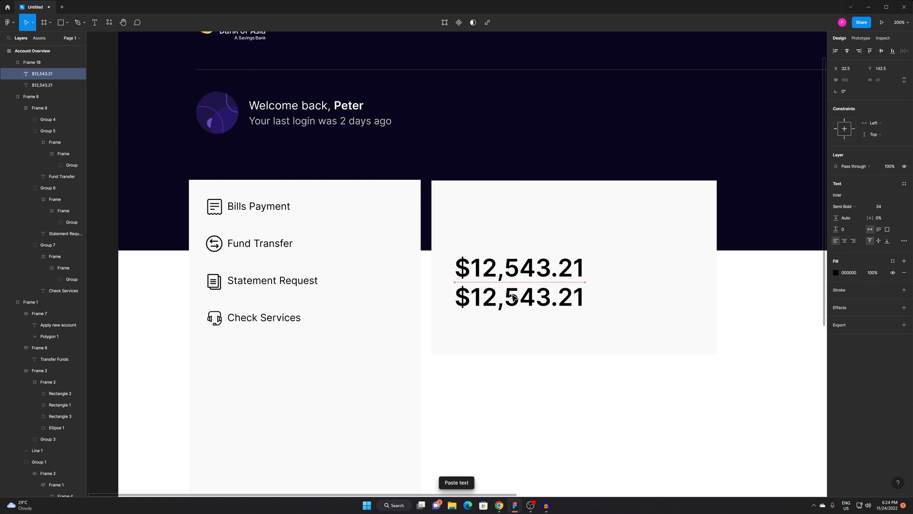
{"action": "double_click", "coordinate": [513, 297]}
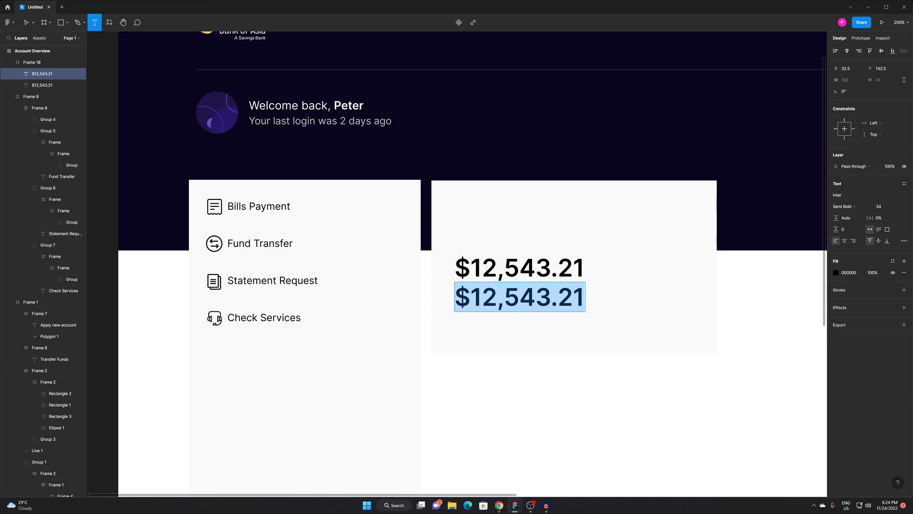
{"action": "type", "text": "Checking Accou"}
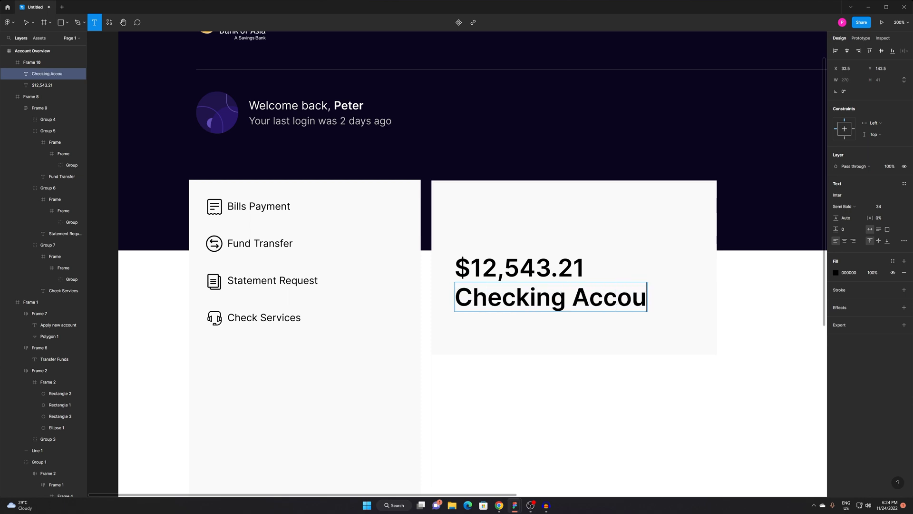
{"action": "type", "text": "nt"}
{"action": "key", "text": "Escape"}
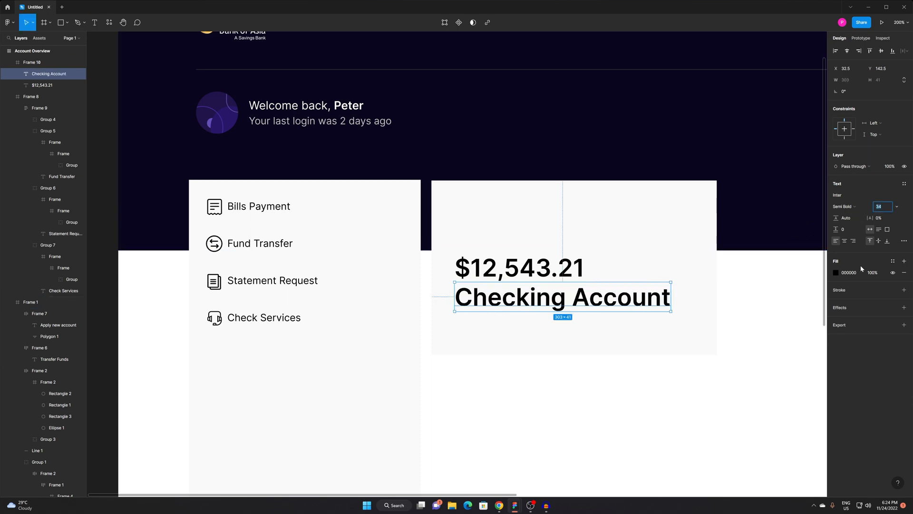
Set the "Checking Account" label to Regular weight with font size 16.
{"action": "left_click", "coordinate": [842, 206]}
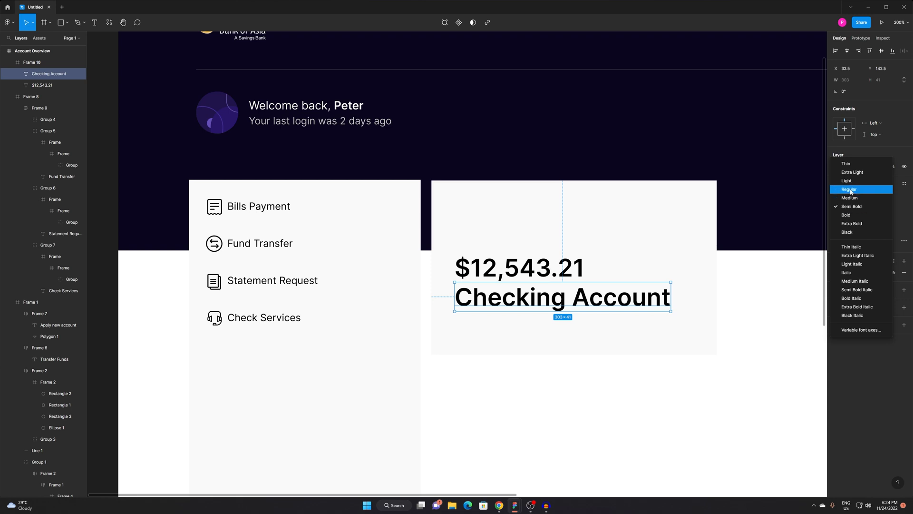
{"action": "left_click", "coordinate": [850, 189]}
{"action": "left_click", "coordinate": [879, 206]}
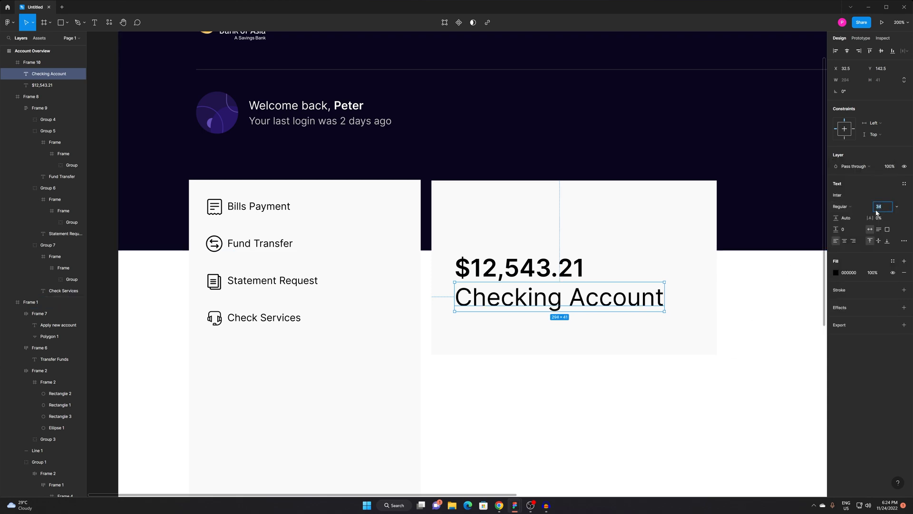
{"action": "type", "text": "16"}
{"action": "key", "text": "Return"}
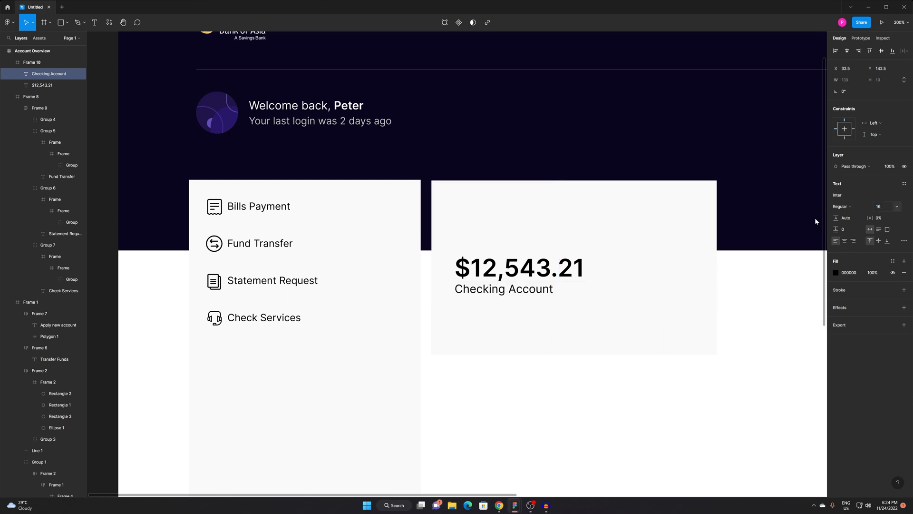
Lower the "Checking Account" label slightly beneath the amount and colour its text grey 636363.
{"action": "scroll", "coordinate": [498, 290], "scroll_direction": "up", "scroll_amount": 3, "text": "ctrl"}
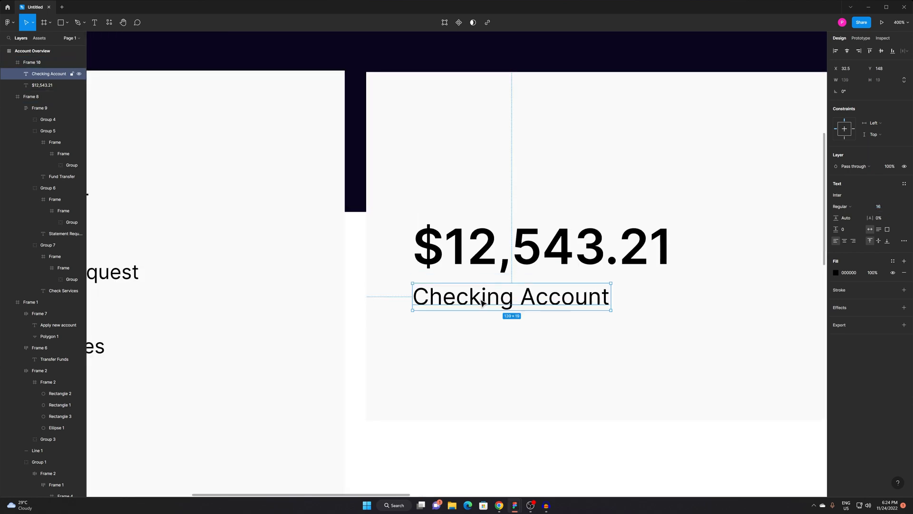
{"action": "left_click", "coordinate": [835, 272]}
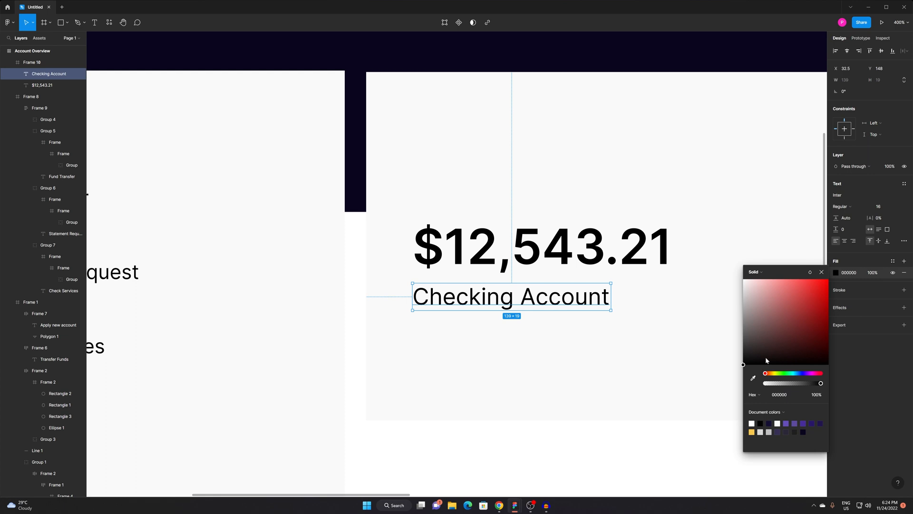
{"action": "left_click_drag", "start_coordinate": [765, 350], "coordinate": [731, 338]}
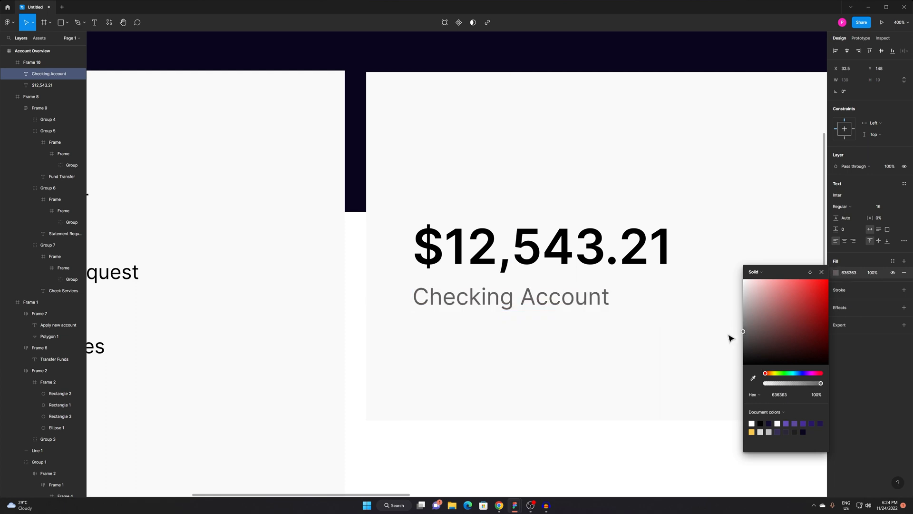
{"action": "left_click", "coordinate": [568, 458]}
Check how the balance amount and its grey label sit in the card and on the page.
{"action": "scroll", "coordinate": [556, 389], "scroll_direction": "down", "scroll_amount": 3, "text": "ctrl"}
{"action": "left_click_drag", "start_coordinate": [556, 390], "coordinate": [418, 317]}
{"action": "left_click", "coordinate": [403, 287], "text": "ctrl+alt"}
{"action": "left_click_drag", "start_coordinate": [504, 359], "coordinate": [530, 338]}
{"action": "key", "text": "z"}
{"action": "left_click", "coordinate": [347, 218]}
{"action": "left_click_drag", "start_coordinate": [452, 275], "coordinate": [372, 227]}
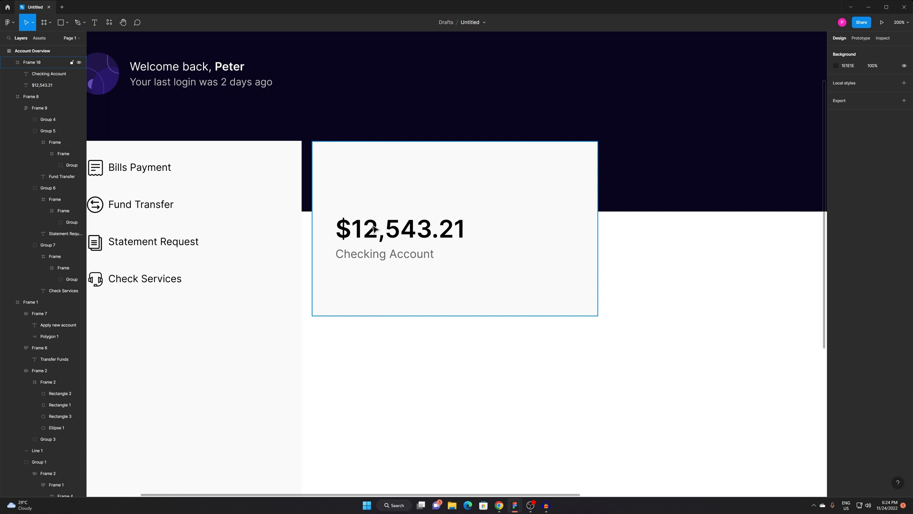
{"action": "left_click_drag", "start_coordinate": [355, 253], "coordinate": [374, 280]}
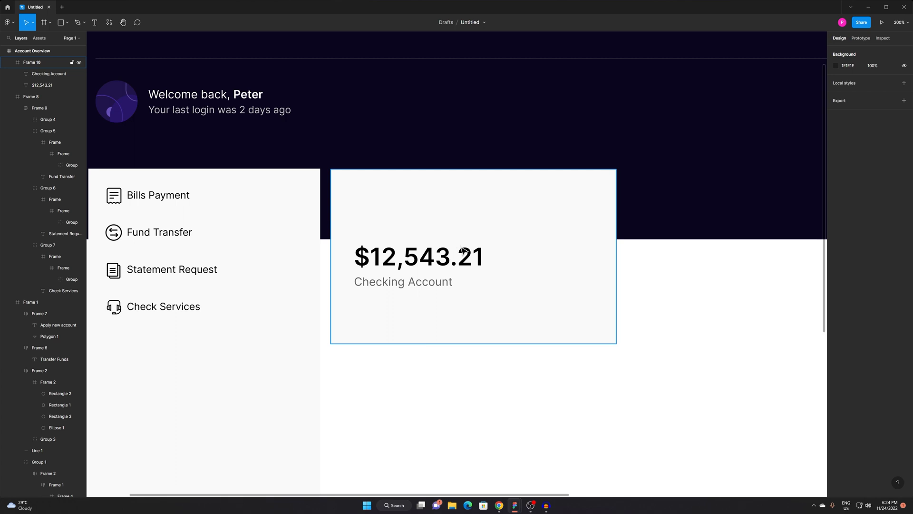
Group the balance amount with the "Checking Account" label and move the group slightly higher in the card.
{"action": "left_click", "coordinate": [399, 263]}
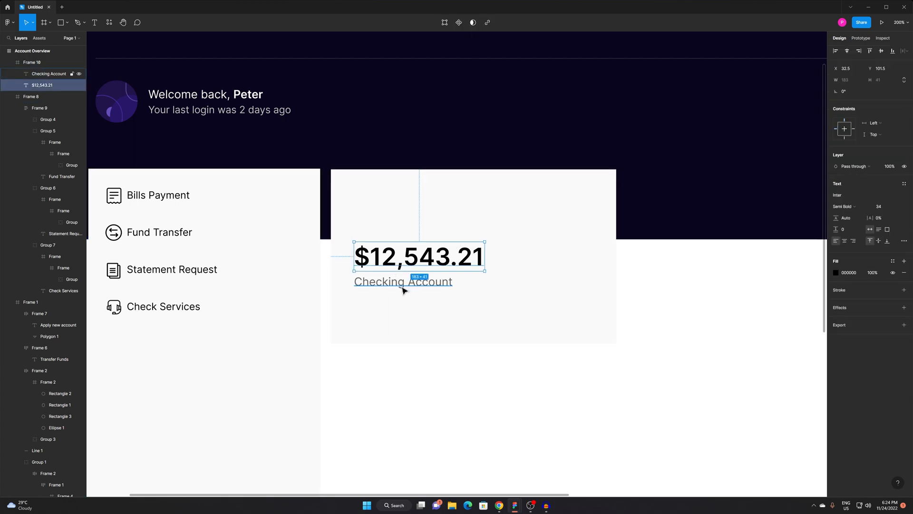
{"action": "left_click", "coordinate": [404, 286], "text": "shift"}
{"action": "key", "text": "ctrl+g"}
{"action": "left_click_drag", "start_coordinate": [370, 261], "coordinate": [376, 253]}
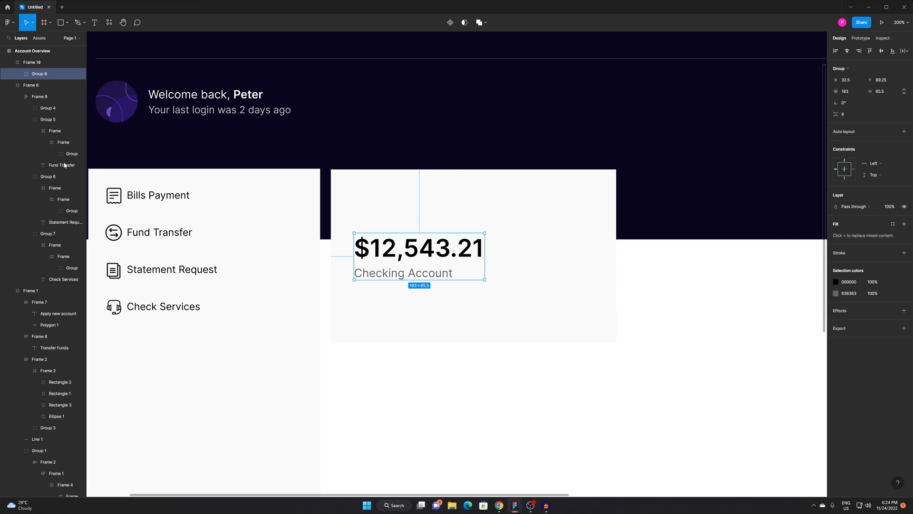
Draw a square frame about 44 × 44 above the balance amount and give it a fill.
{"action": "left_click", "coordinate": [44, 23]}
{"action": "left_click_drag", "start_coordinate": [353, 187], "coordinate": [385, 220]}
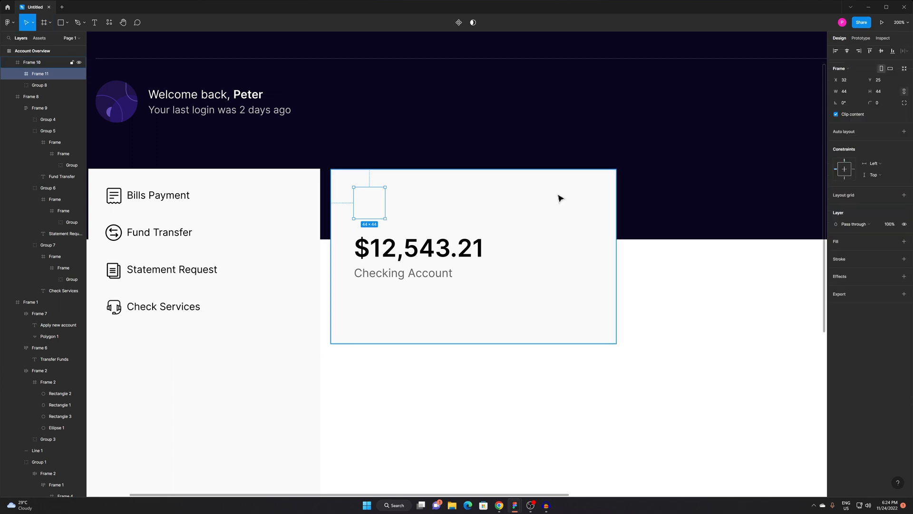
{"action": "left_click", "coordinate": [904, 241]}
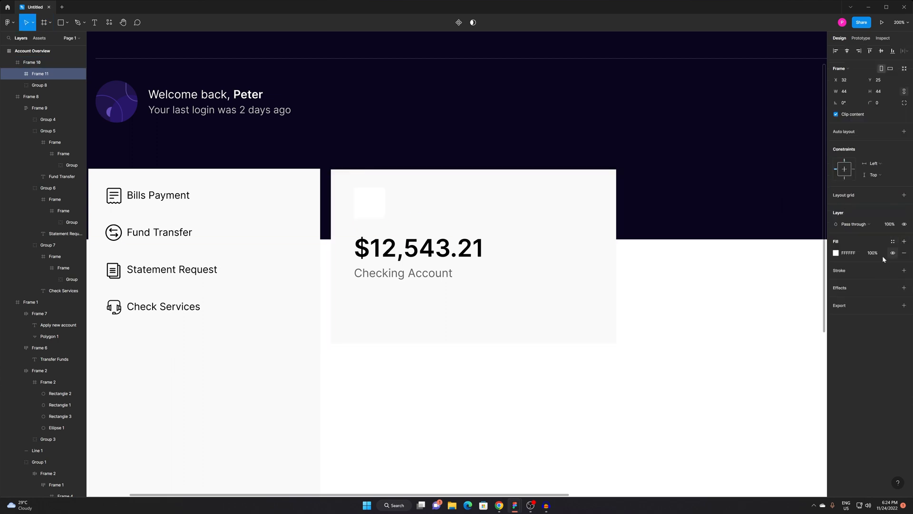
Colour the small square frame light green E5EFD1 and enlarge it to about 52 × 52.
{"action": "left_click", "coordinate": [835, 252]}
{"action": "left_click", "coordinate": [772, 377]}
{"action": "left_click", "coordinate": [775, 355]}
{"action": "left_click_drag", "start_coordinate": [746, 265], "coordinate": [758, 272]}
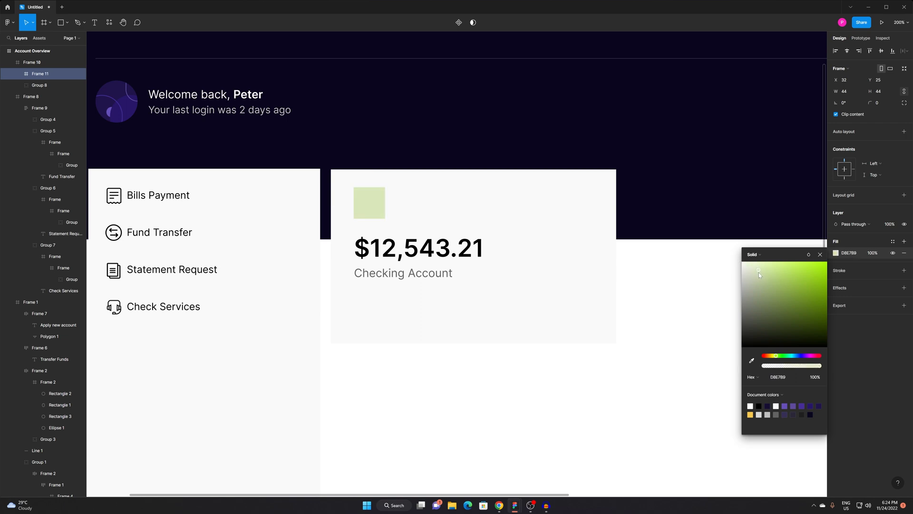
{"action": "left_click_drag", "start_coordinate": [385, 218], "coordinate": [391, 224]}
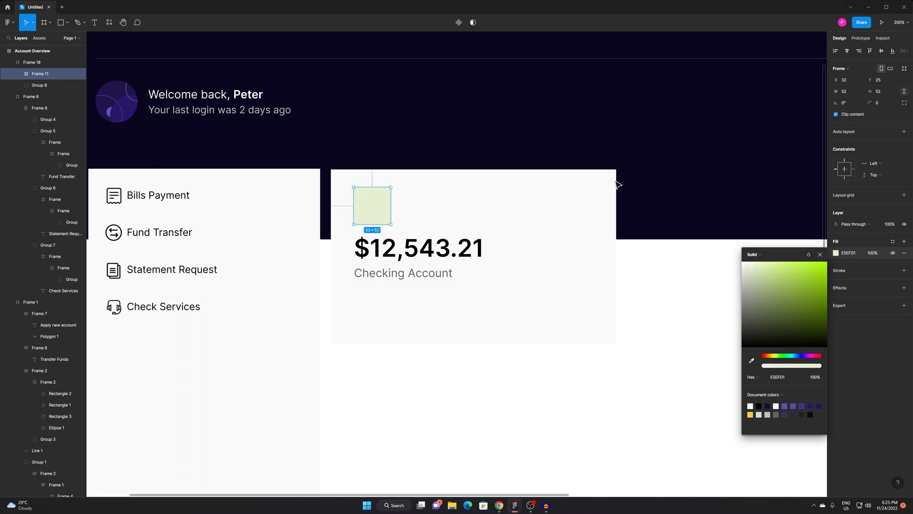
Switch to the Chrome window showing the Flaticon icon search results.
{"action": "left_click", "coordinate": [334, 225]}
{"action": "left_click", "coordinate": [397, 252]}
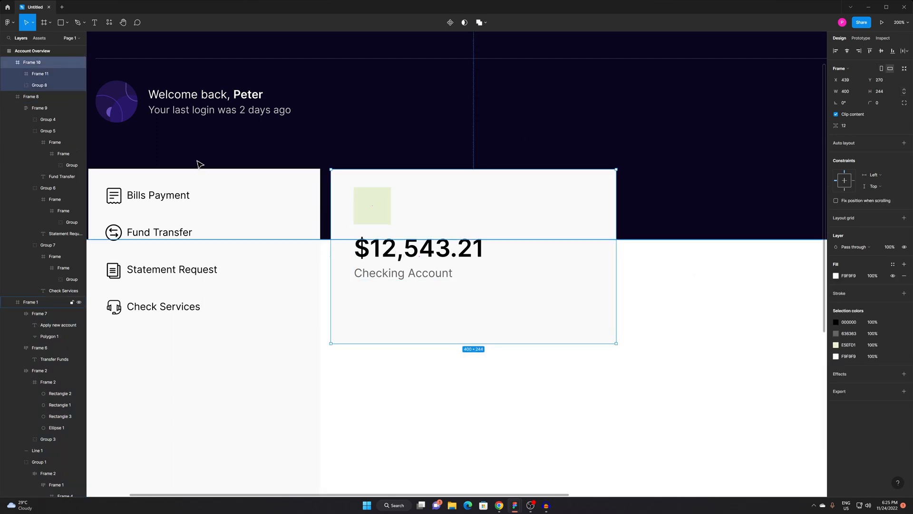
{"action": "key", "text": "alt+Tab"}
{"action": "key", "text": "alt+Tab"}
{"action": "key", "text": "alt+Tab"}
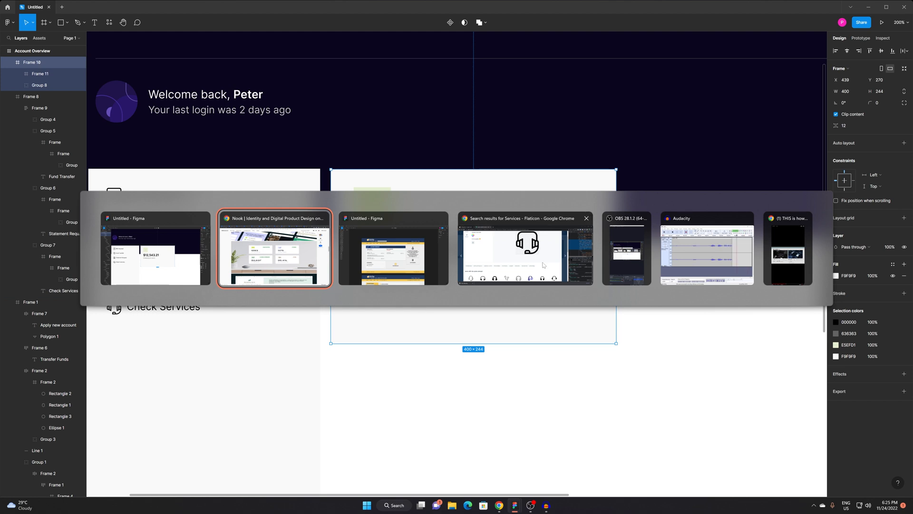
{"action": "key", "text": "Escape"}
{"action": "left_click", "coordinate": [384, 232]}
{"action": "key", "text": "Escape"}
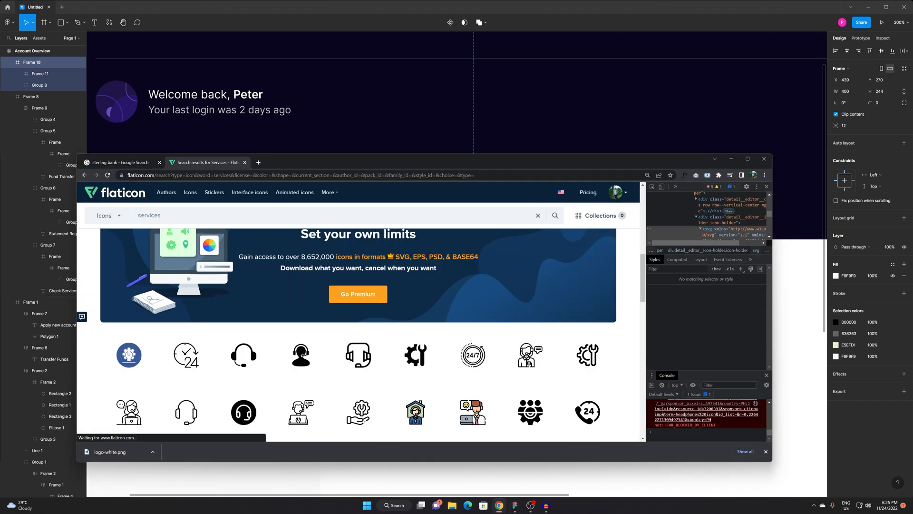
Search Flaticon for "checking" icons and look through the results.
{"action": "key", "text": "ctrl+a"}
{"action": "type", "text": "che"}
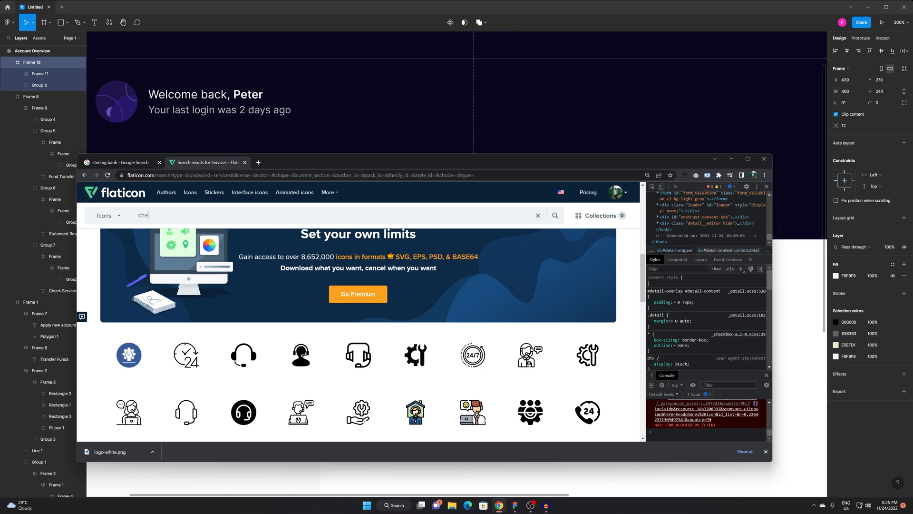
{"action": "type", "text": "cking"}
{"action": "key", "text": "Return"}
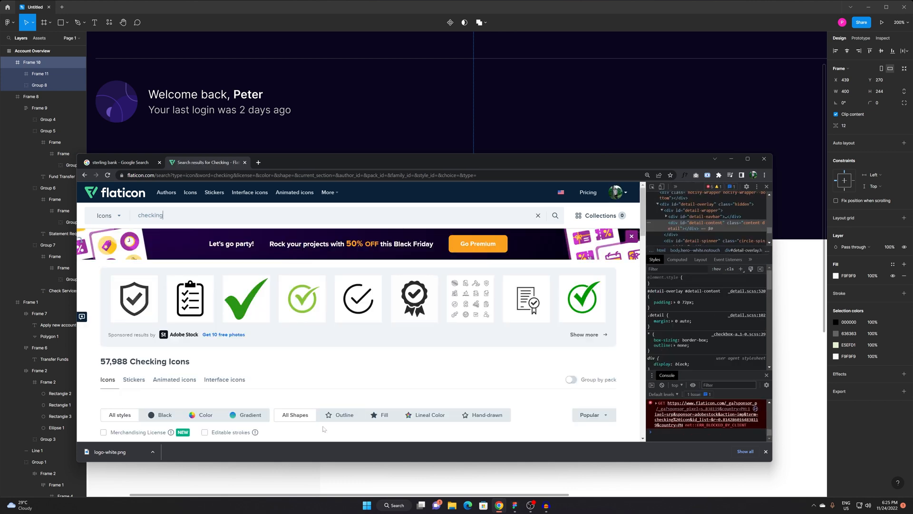
{"action": "scroll", "coordinate": [323, 429], "scroll_direction": "down", "scroll_amount": 5}
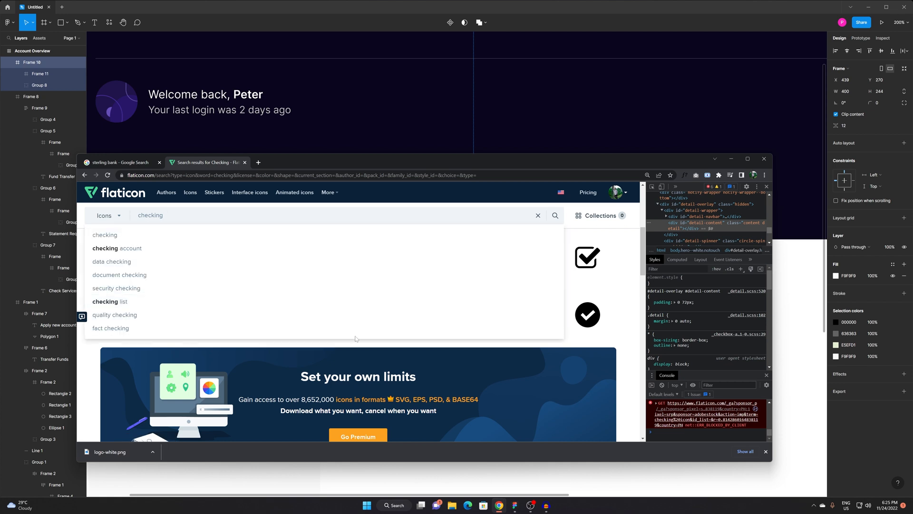
{"action": "scroll", "coordinate": [357, 341], "scroll_direction": "down", "scroll_amount": 5}
{"action": "key", "text": "Escape"}
{"action": "scroll", "coordinate": [359, 369], "scroll_direction": "up", "scroll_amount": 3}
{"action": "scroll", "coordinate": [361, 366], "scroll_direction": "up", "scroll_amount": 3}
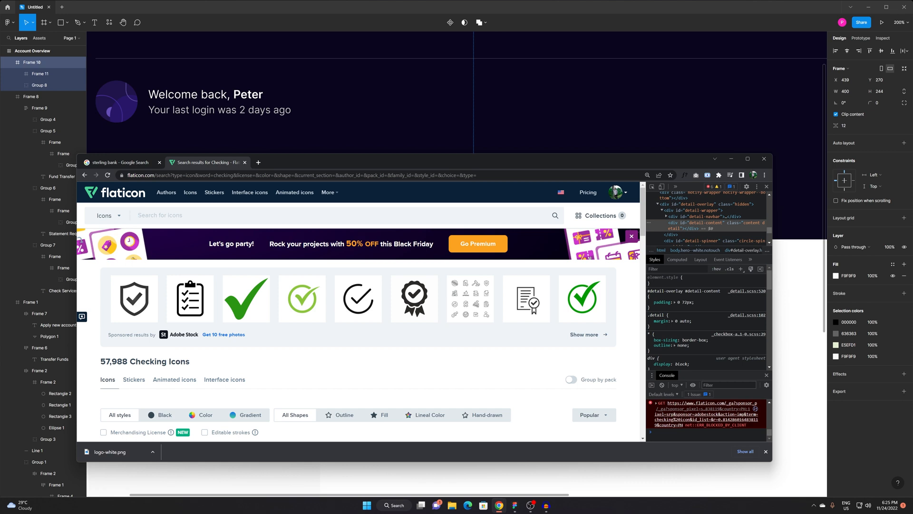
Search Flaticon for "current" icons and browse the results for a suitable account icon.
{"action": "type", "text": "current"}
{"action": "key", "text": "Return"}
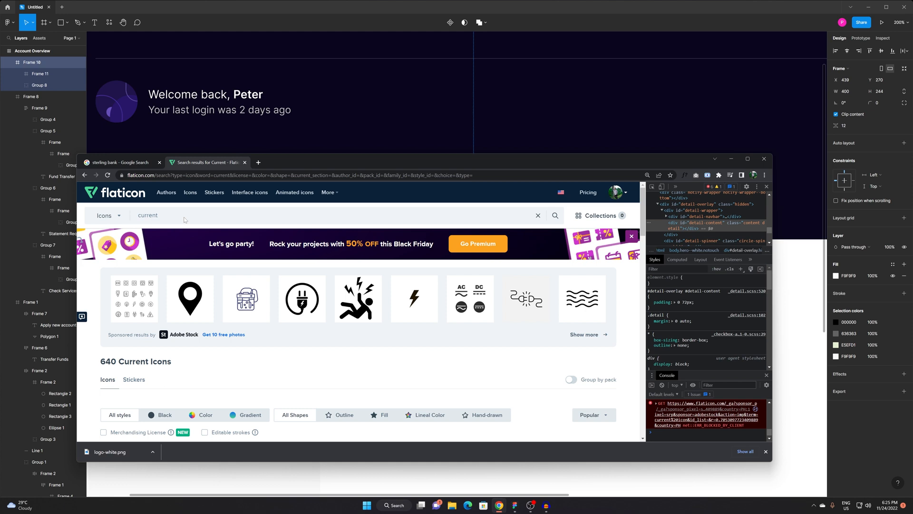
{"action": "scroll", "coordinate": [449, 363], "scroll_direction": "down", "scroll_amount": 4}
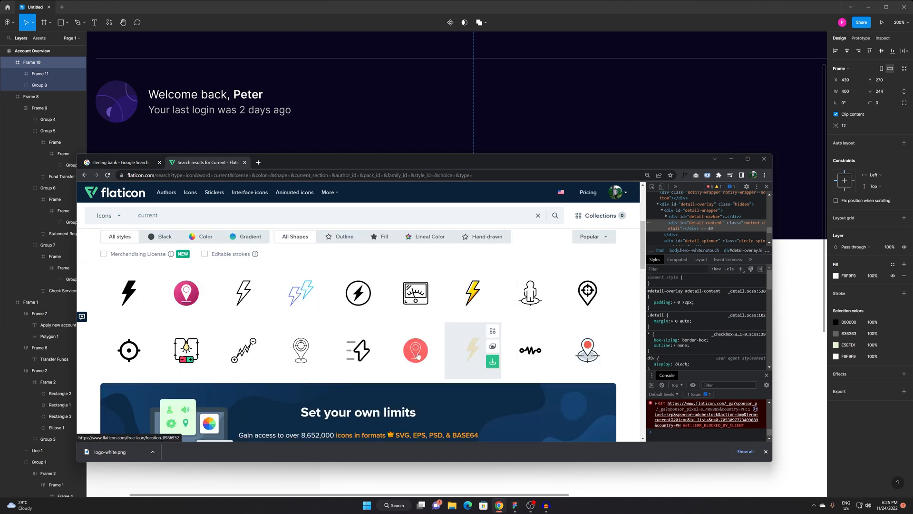
{"action": "scroll", "coordinate": [206, 314], "scroll_direction": "down", "scroll_amount": 2}
{"action": "scroll", "coordinate": [209, 333], "scroll_direction": "down", "scroll_amount": 5}
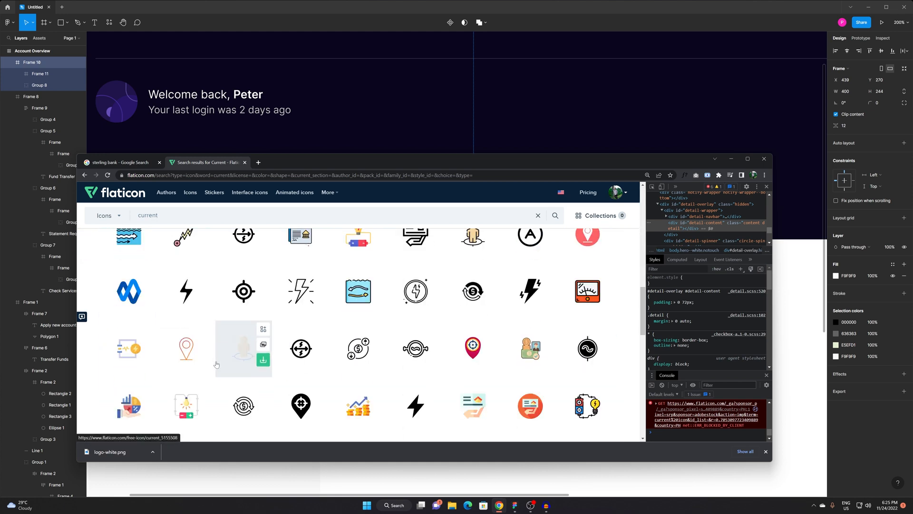
{"action": "scroll", "coordinate": [216, 364], "scroll_direction": "up", "scroll_amount": 4}
{"action": "scroll", "coordinate": [217, 364], "scroll_direction": "up", "scroll_amount": 1}
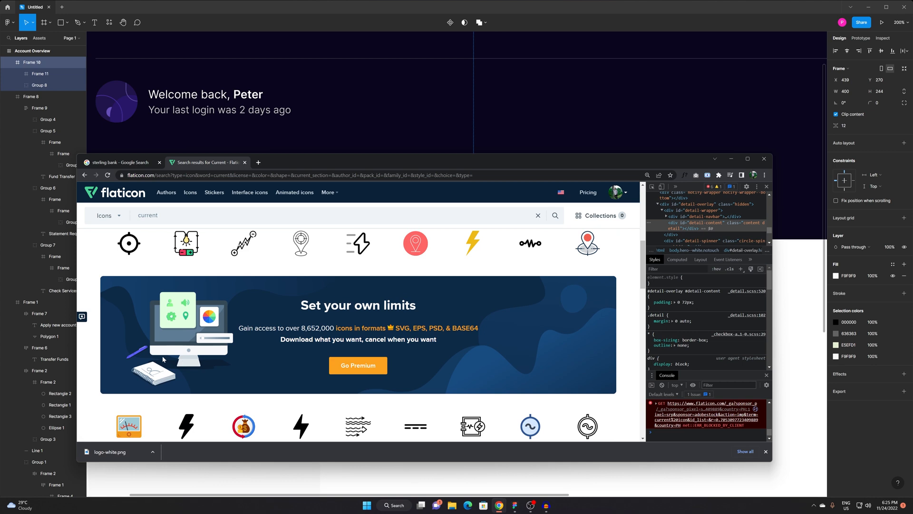
{"action": "scroll", "coordinate": [163, 359], "scroll_direction": "up", "scroll_amount": 3}
Search Flaticon for "house" icons and browse the results for a simple outline house.
{"action": "double_click", "coordinate": [145, 215]}
{"action": "type", "text": "ho"}
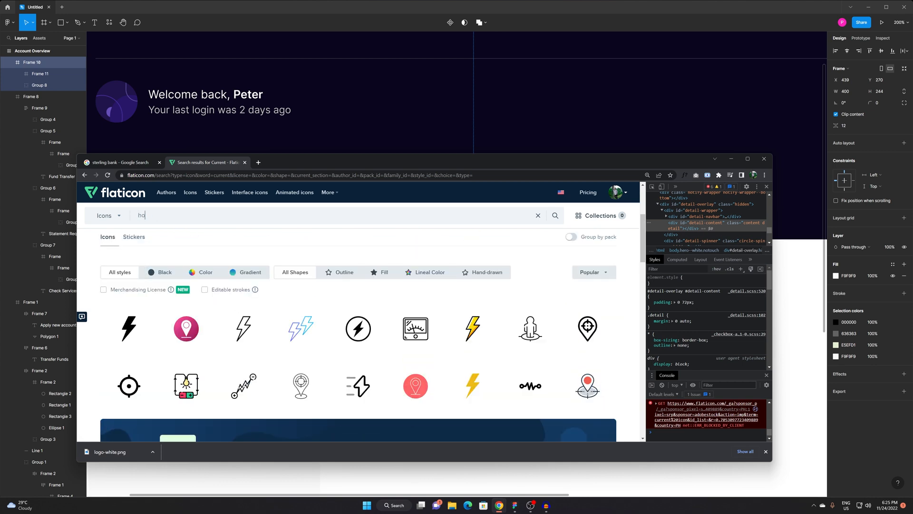
{"action": "type", "text": "use"}
{"action": "key", "text": "Return"}
{"action": "scroll", "coordinate": [402, 333], "scroll_direction": "down", "scroll_amount": 4}
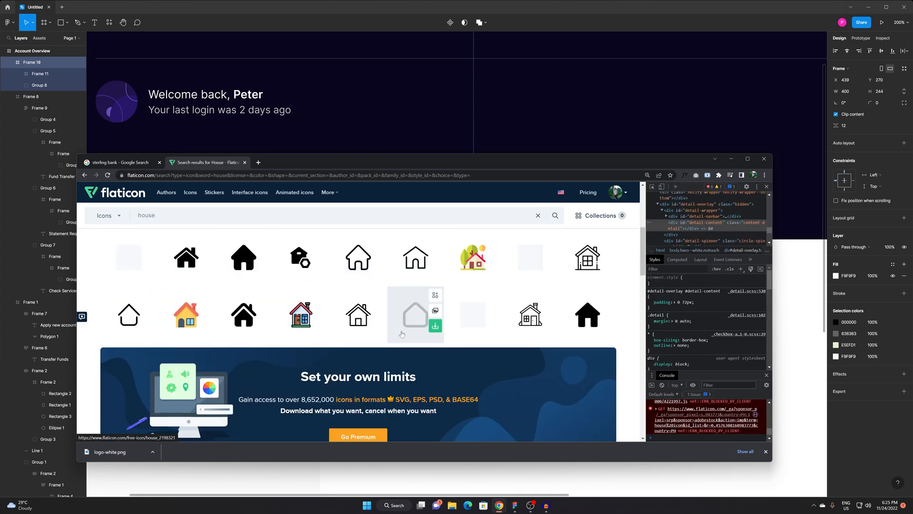
{"action": "scroll", "coordinate": [390, 352], "scroll_direction": "down", "scroll_amount": 4}
{"action": "scroll", "coordinate": [384, 365], "scroll_direction": "down", "scroll_amount": 3}
{"action": "scroll", "coordinate": [385, 365], "scroll_direction": "down", "scroll_amount": 2}
{"action": "scroll", "coordinate": [384, 365], "scroll_direction": "up", "scroll_amount": 2}
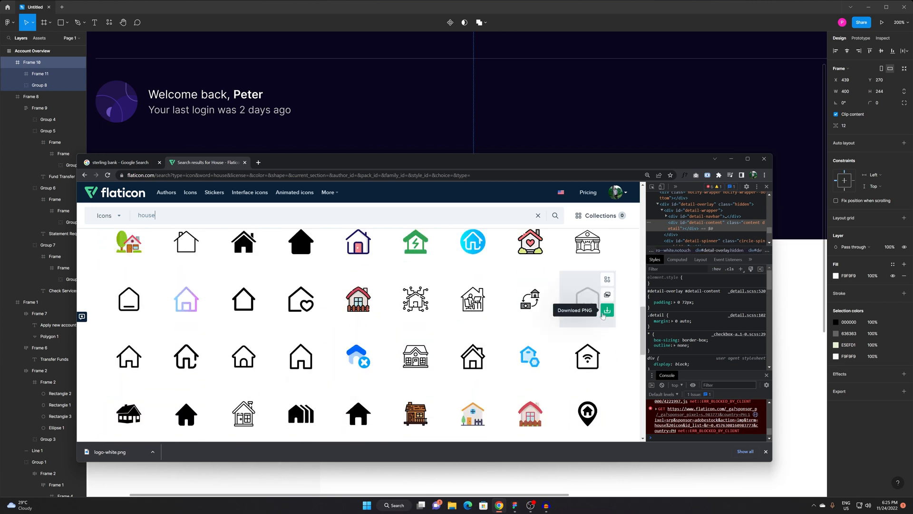
Open the outline house icon with a smile in Flaticon's icon editor, inspect it and copy its SVG element.
{"action": "left_click", "coordinate": [592, 302]}
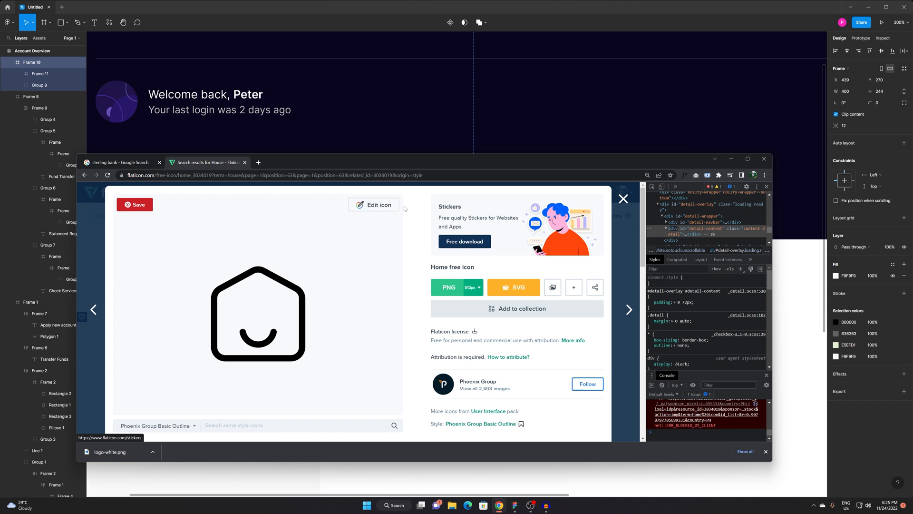
{"action": "left_click", "coordinate": [381, 205]}
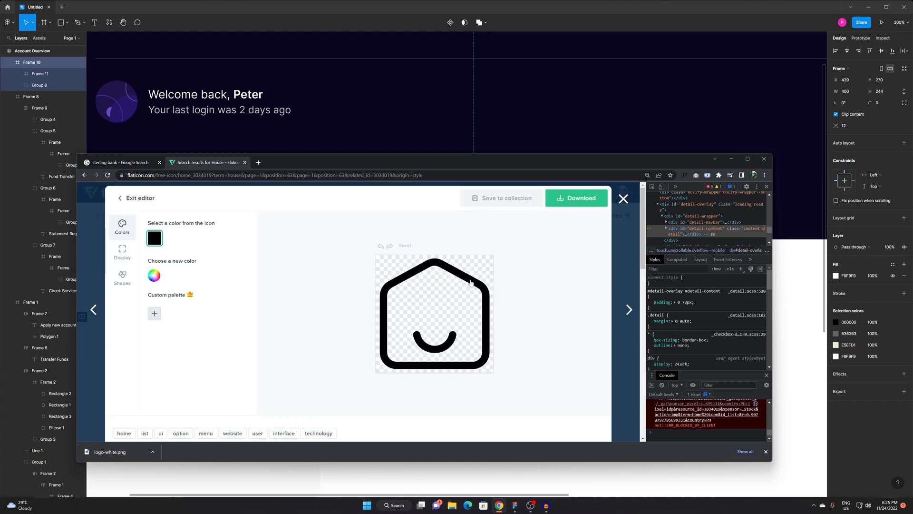
{"action": "right_click", "coordinate": [470, 282]}
{"action": "left_click", "coordinate": [496, 414]}
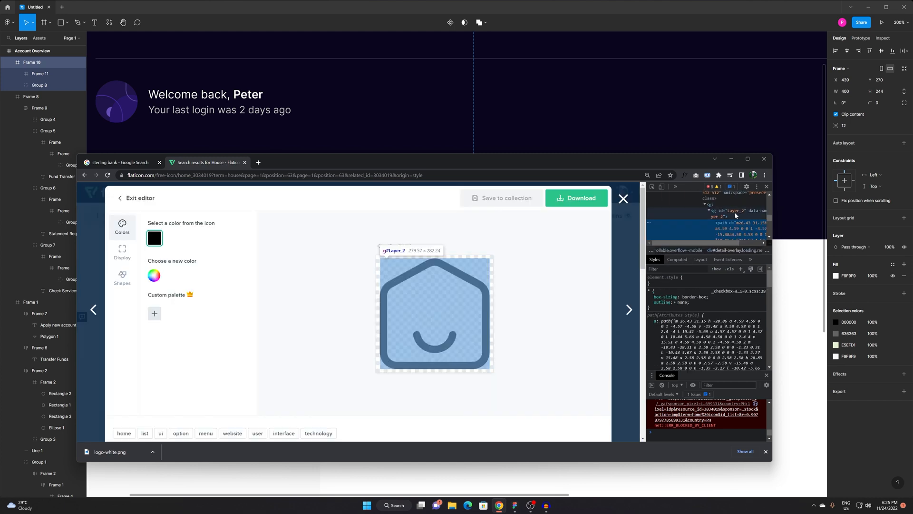
{"action": "scroll", "coordinate": [733, 223], "scroll_direction": "up", "scroll_amount": 2}
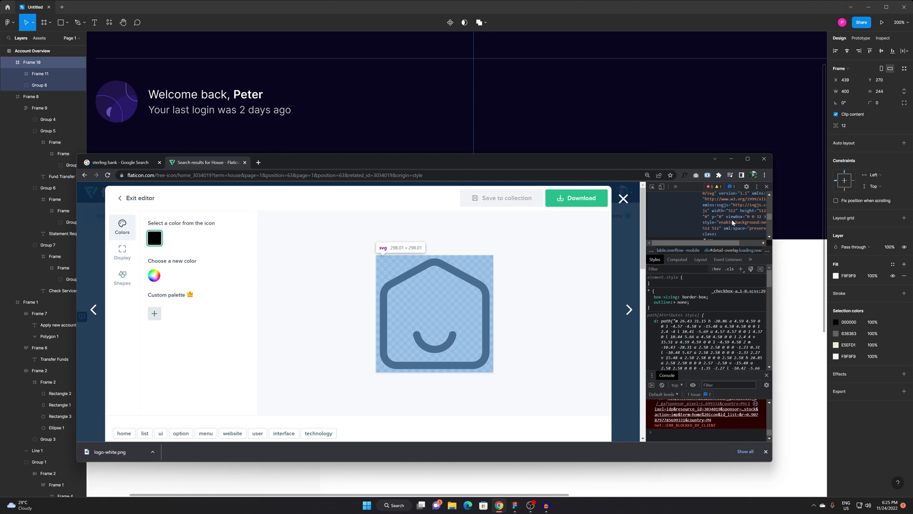
{"action": "left_click", "coordinate": [731, 224]}
{"action": "key", "text": "ctrl+c"}
Switch to Figma, paste the house icon and scale it to 24 × 24, centred in the light green tile.
{"action": "left_click", "coordinate": [783, 304]}
{"action": "key", "text": "ctrl+v"}
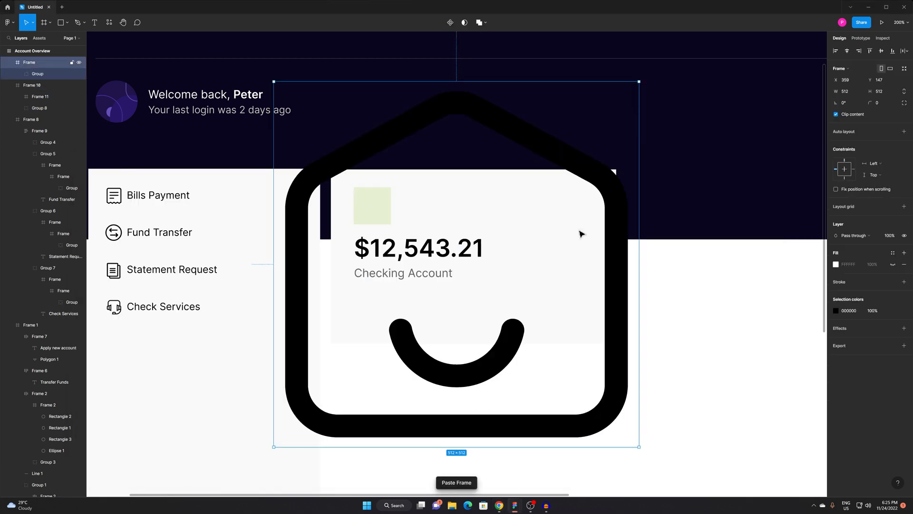
{"action": "left_click_drag", "start_coordinate": [639, 81], "coordinate": [379, 200]}
{"action": "scroll", "coordinate": [383, 201], "scroll_direction": "up", "scroll_amount": 3}
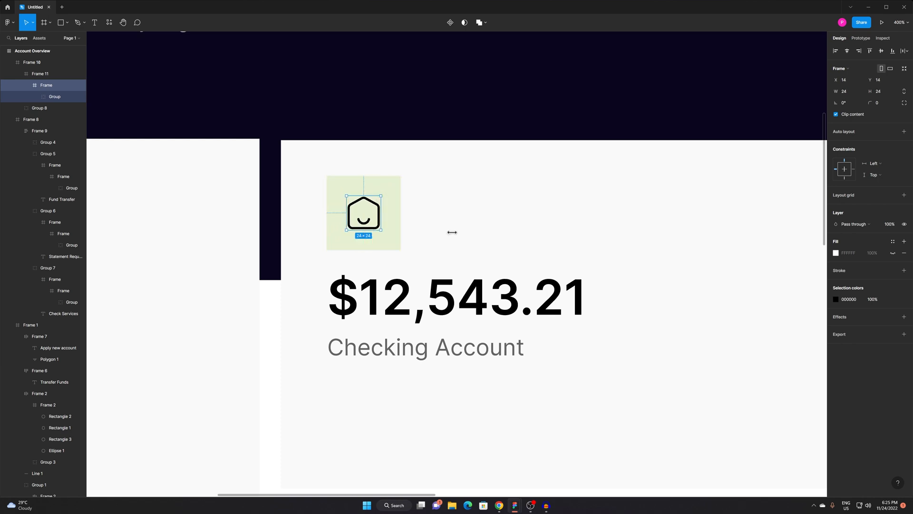
Recolour the house icon from black to a dark olive green, 2F381E.
{"action": "left_click", "coordinate": [835, 299]}
{"action": "left_click", "coordinate": [751, 407]}
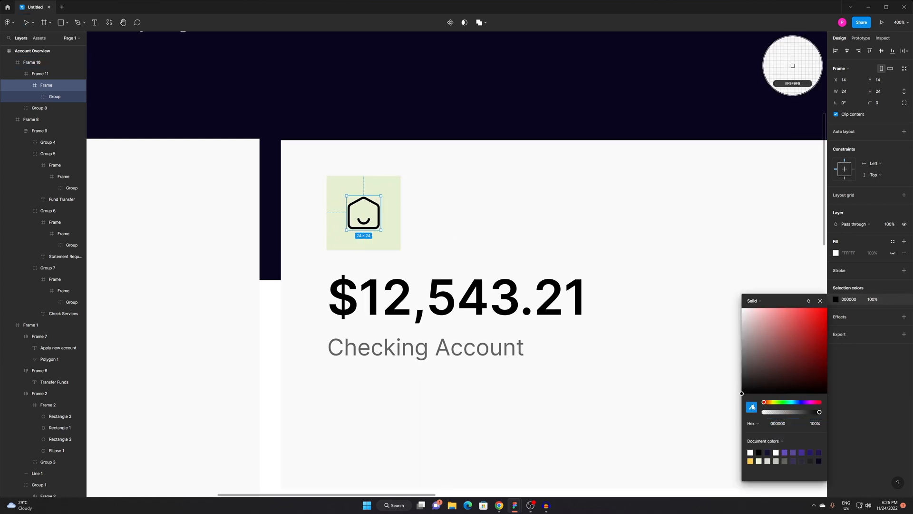
{"action": "left_click", "coordinate": [383, 207]}
{"action": "left_click_drag", "start_coordinate": [761, 338], "coordinate": [783, 379]}
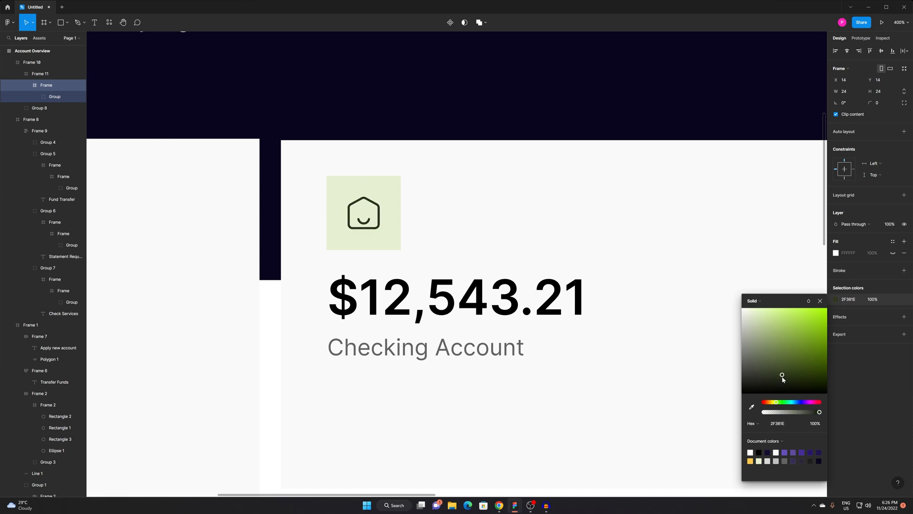
{"action": "left_click", "coordinate": [573, 214]}
Move the balance and Checking Account text group down to Y 103.25 to widen the gap below the icon tile.
{"action": "scroll", "coordinate": [552, 255], "scroll_direction": "down", "scroll_amount": 3}
{"action": "left_click", "coordinate": [593, 206]}
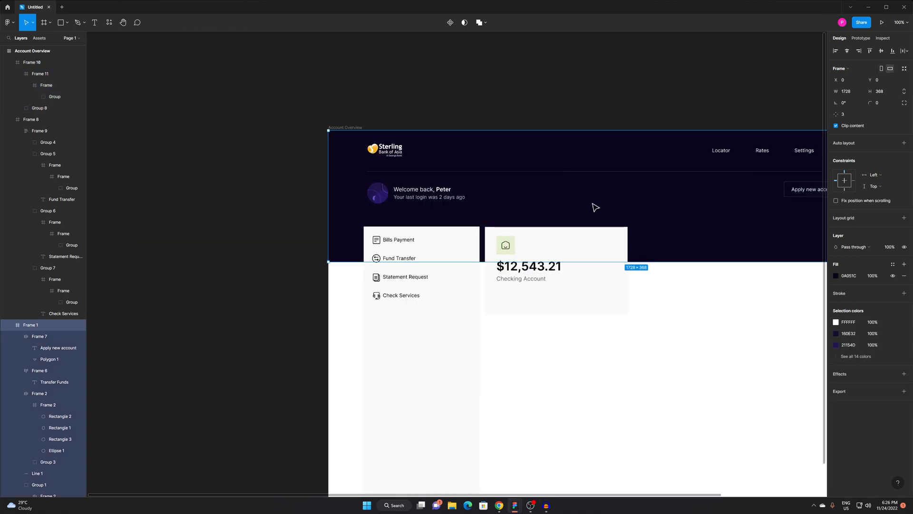
{"action": "left_click_drag", "start_coordinate": [686, 347], "coordinate": [694, 325]}
{"action": "scroll", "coordinate": [508, 310], "scroll_direction": "up", "scroll_amount": 5}
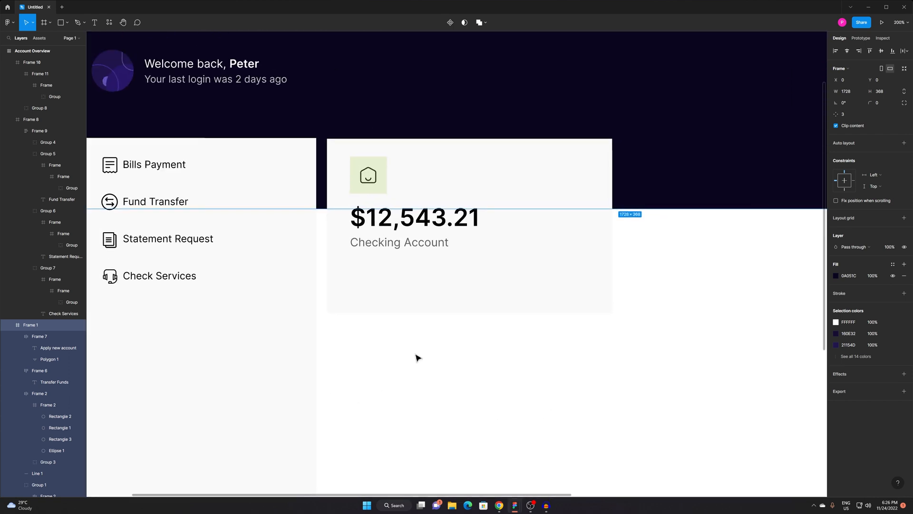
{"action": "left_click", "coordinate": [617, 321]}
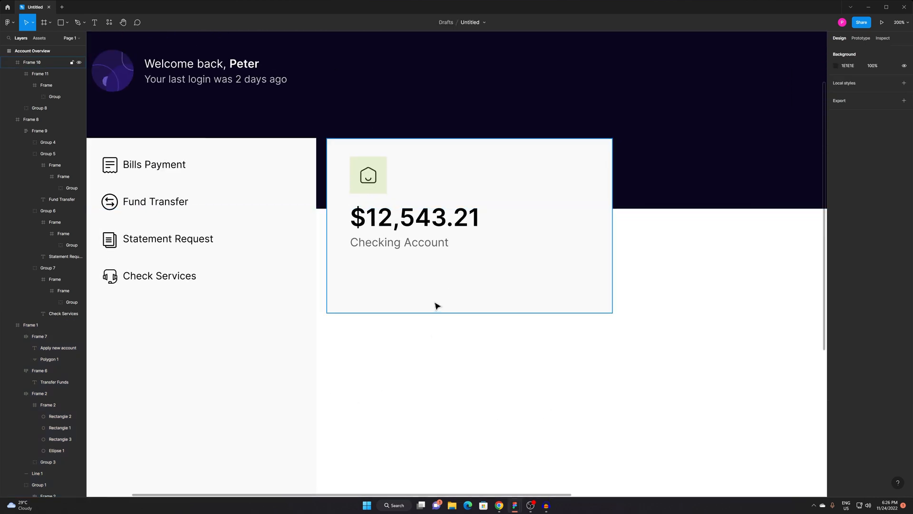
{"action": "double_click", "coordinate": [397, 216]}
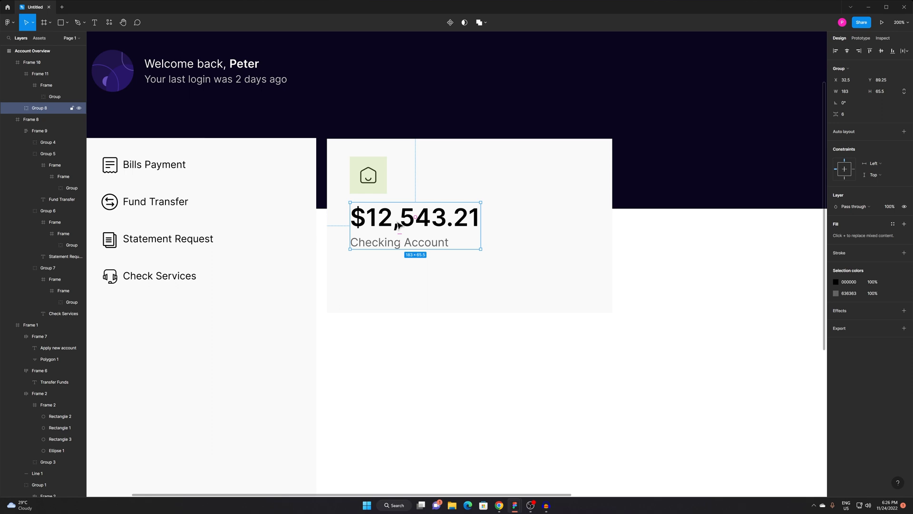
{"action": "mouse_move", "coordinate": [398, 227]}
{"action": "left_mouse_down"}
{"action": "mouse_move", "coordinate": [401, 246]}
{"action": "mouse_move", "coordinate": [401, 238]}
{"action": "left_mouse_up"}
{"action": "left_click_drag", "start_coordinate": [599, 365], "coordinate": [610, 375]}
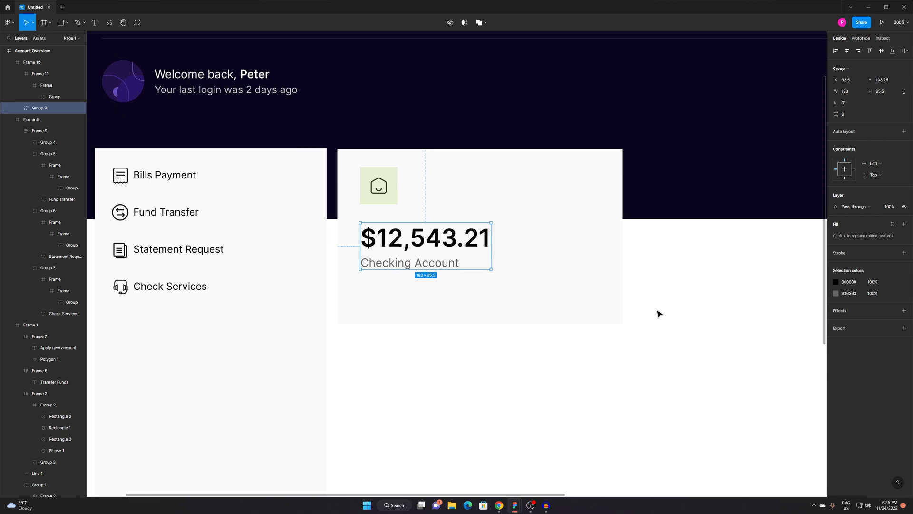
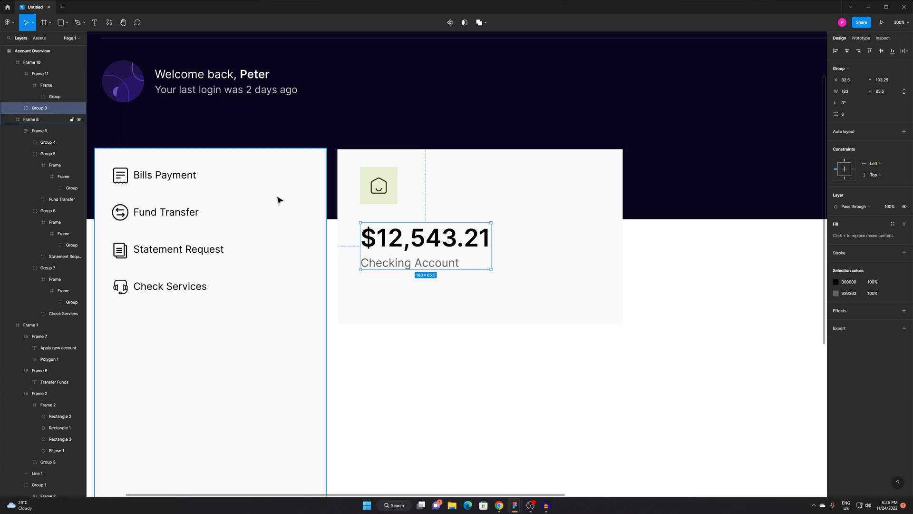
Draw a frame of about 145 × 36 in the account card's upper right, level with the icon tile.
{"action": "left_click", "coordinate": [417, 100]}
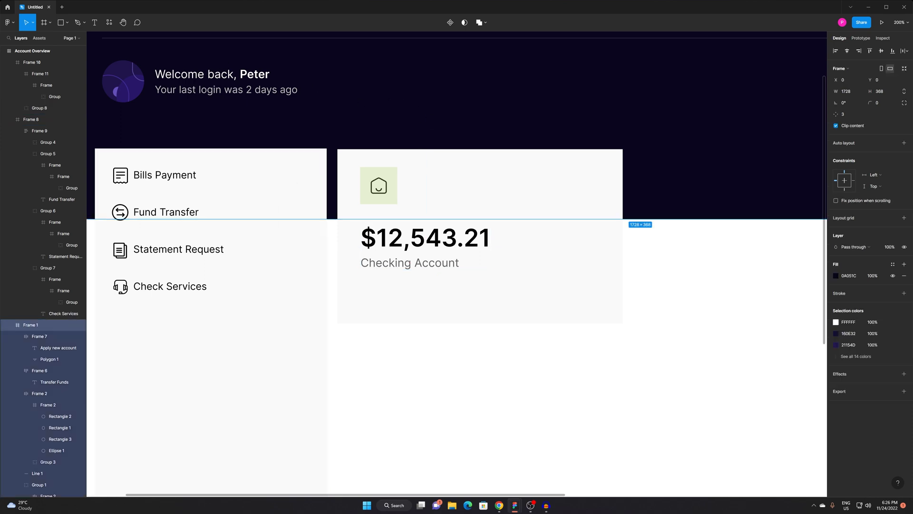
{"action": "left_click", "coordinate": [551, 399]}
{"action": "left_click_drag", "start_coordinate": [567, 387], "coordinate": [542, 393]}
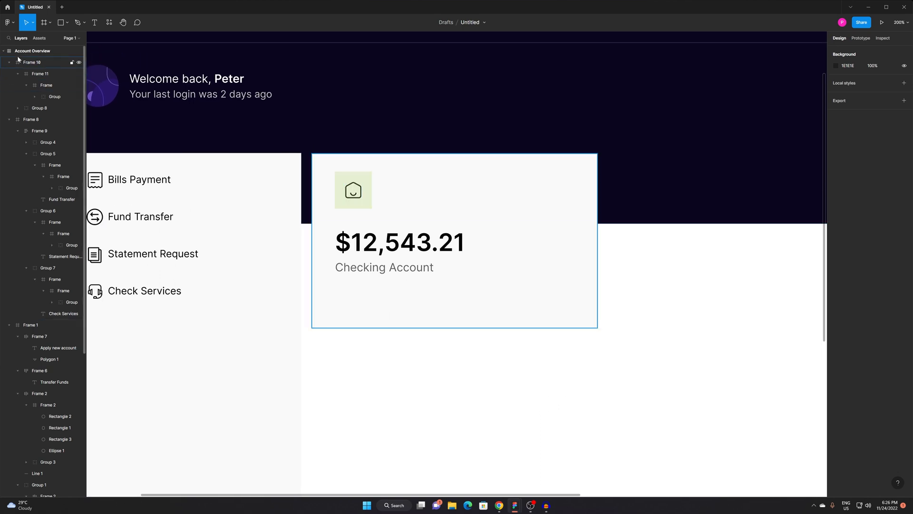
{"action": "left_click", "coordinate": [42, 22]}
{"action": "mouse_move", "coordinate": [572, 179]}
{"action": "left_mouse_down"}
{"action": "mouse_move", "coordinate": [444, 198]}
{"action": "mouse_move", "coordinate": [469, 205]}
{"action": "left_mouse_up"}
{"action": "left_click_drag", "start_coordinate": [517, 200], "coordinate": [553, 198]}
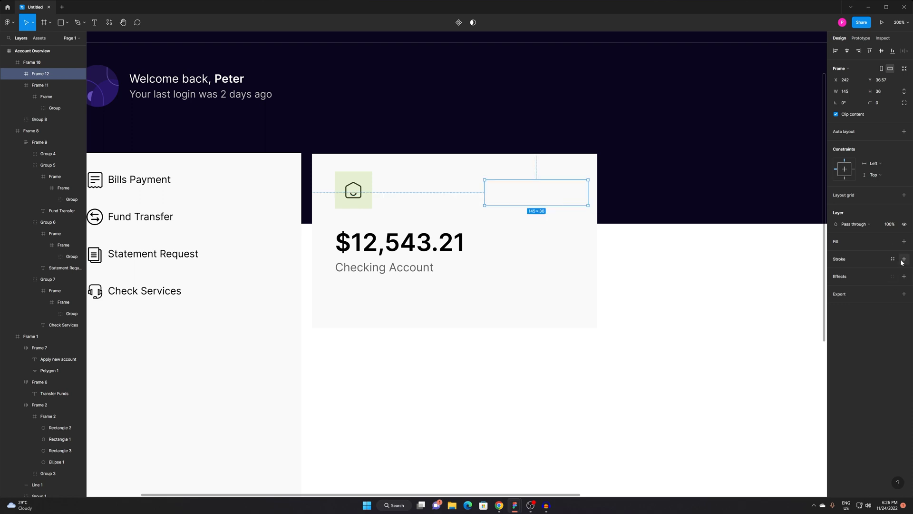
Add a solid light green fill, B5DD96, to the new frame in the account card.
{"action": "left_click", "coordinate": [904, 241]}
{"action": "left_click", "coordinate": [836, 252]}
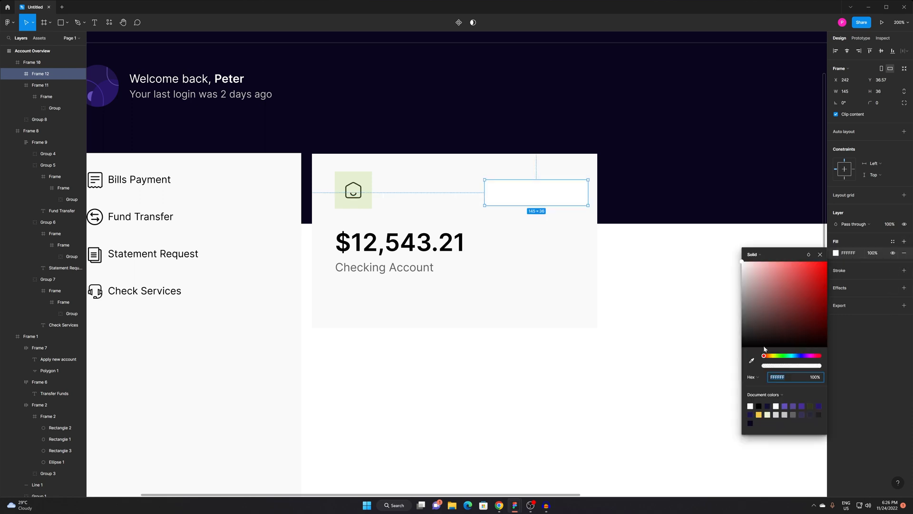
{"action": "left_click", "coordinate": [751, 360]}
{"action": "left_click", "coordinate": [779, 358]}
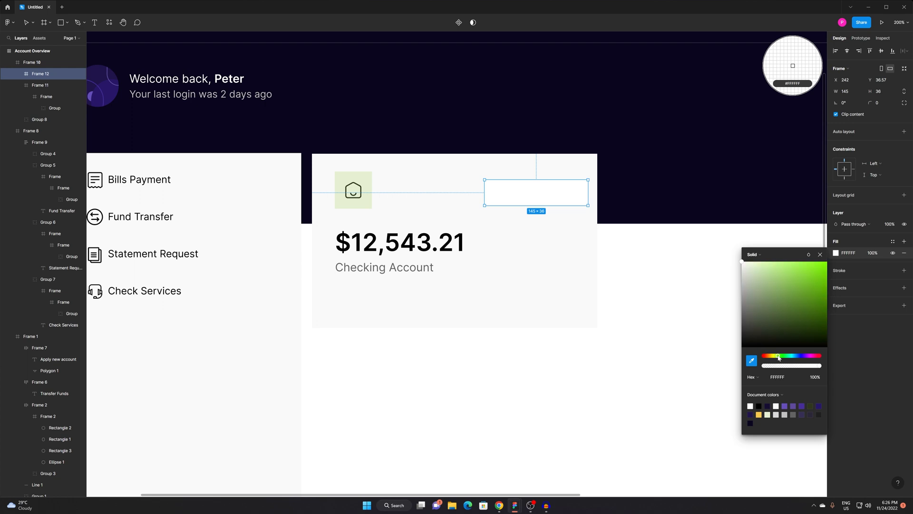
{"action": "left_click_drag", "start_coordinate": [773, 265], "coordinate": [769, 275]}
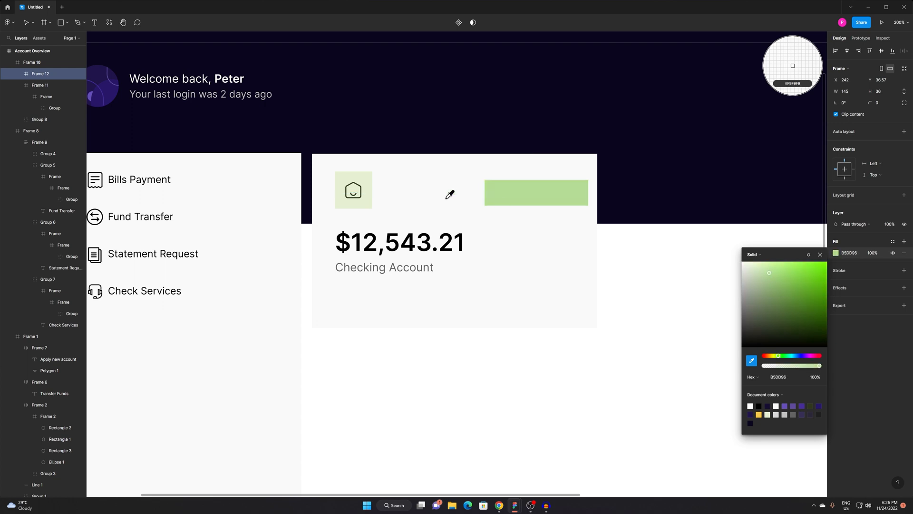
{"action": "key", "text": "Escape"}
Move the green frame to X 241, Y 33, round its corners to 90, and narrow it from its left edge to 123.
{"action": "left_click_drag", "start_coordinate": [510, 202], "coordinate": [509, 200]}
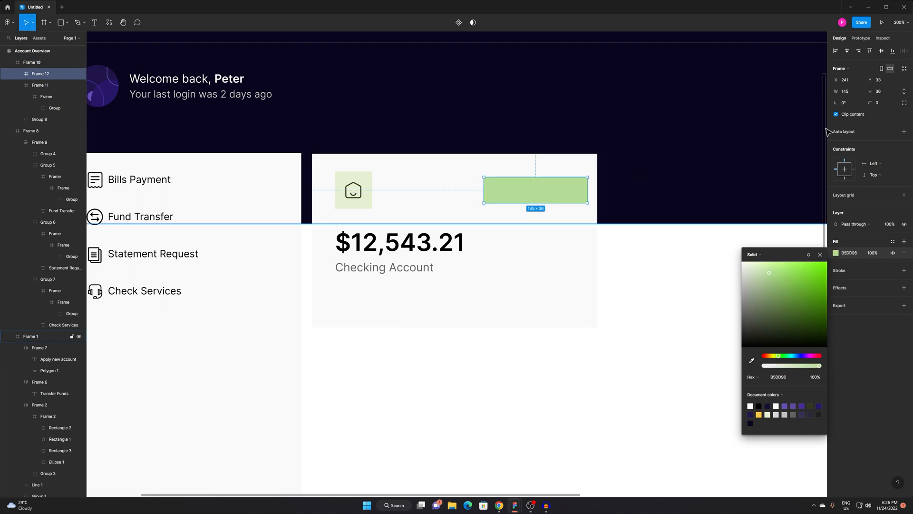
{"action": "left_click", "coordinate": [878, 102]}
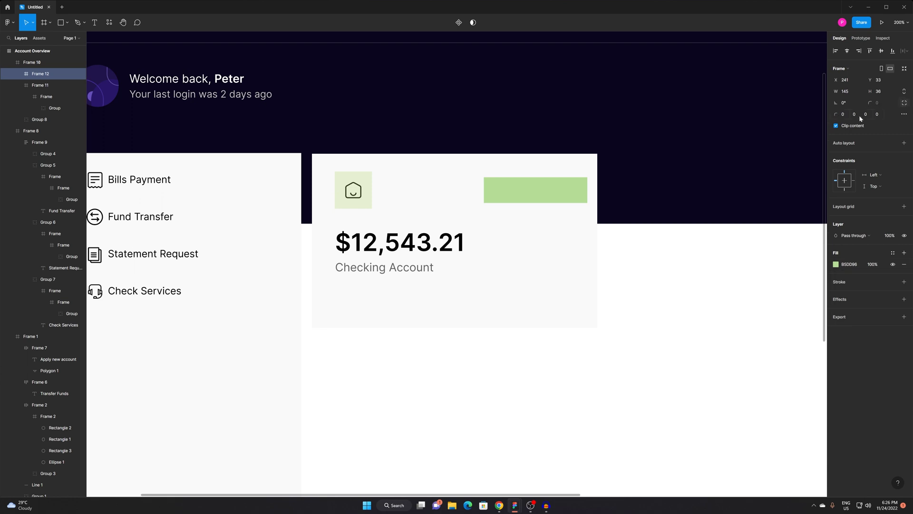
{"action": "left_click", "coordinate": [905, 103]}
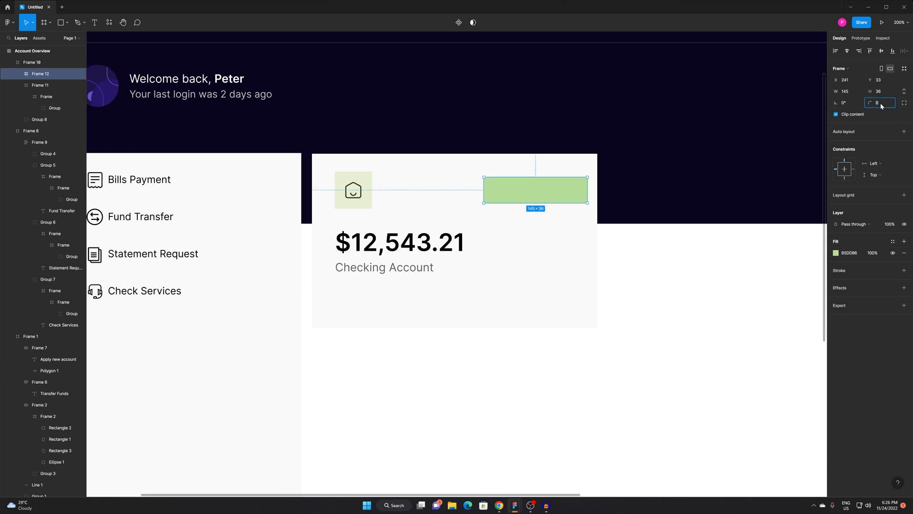
{"action": "left_click", "coordinate": [881, 105]}
{"action": "type", "text": "90"}
{"action": "key", "text": "Return"}
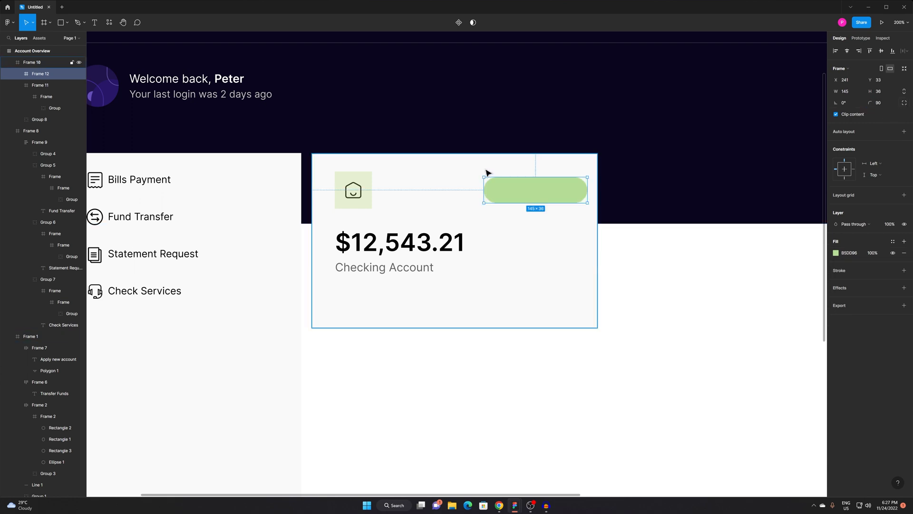
{"action": "left_click_drag", "start_coordinate": [481, 187], "coordinate": [499, 190]}
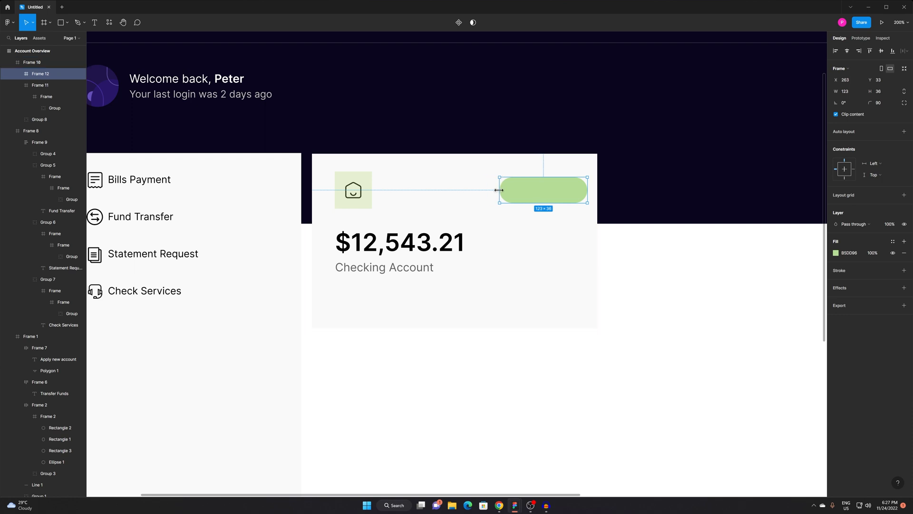
Add the text "+0.8(%)" inside the green pill.
{"action": "left_click", "coordinate": [687, 349]}
{"action": "scroll", "coordinate": [499, 201], "scroll_direction": "up", "scroll_amount": 1}
{"action": "key", "text": "t"}
{"action": "left_click", "coordinate": [532, 176]}
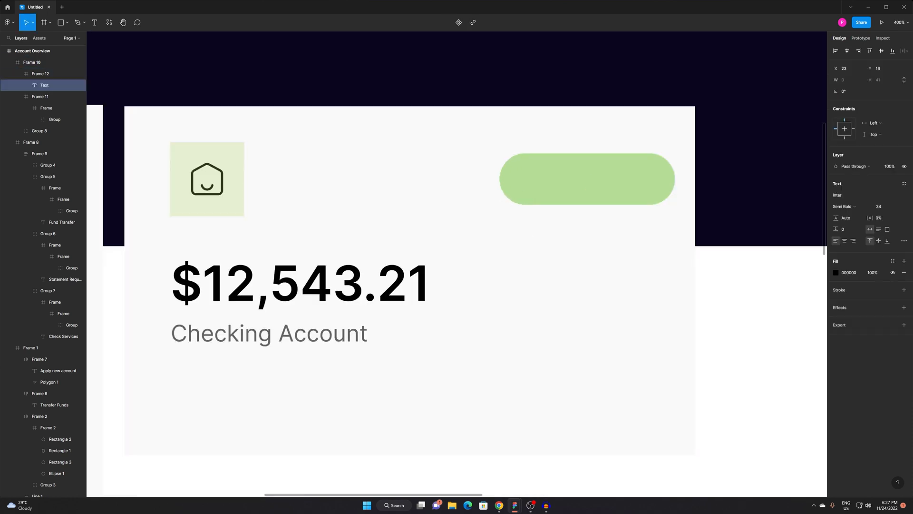
{"action": "type", "text": "+0"}
{"action": "type", "text": ".7"}
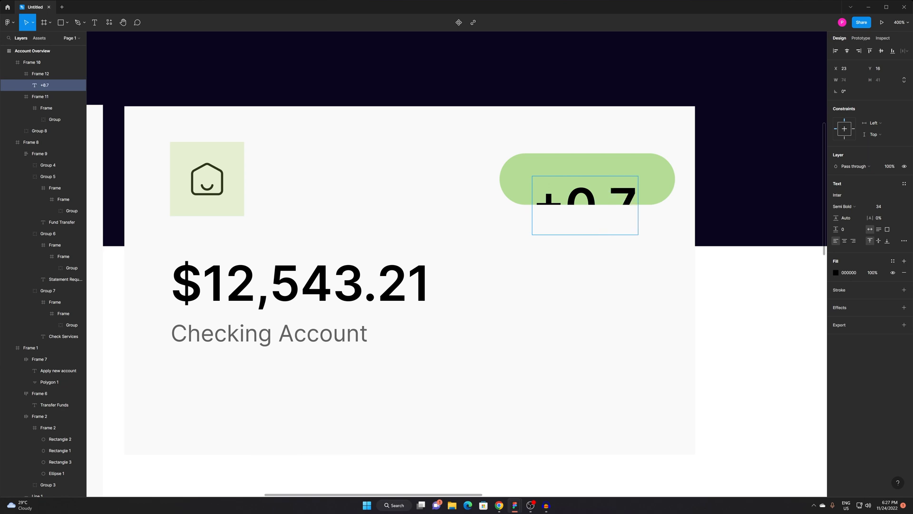
{"action": "key", "text": "BackSpace"}
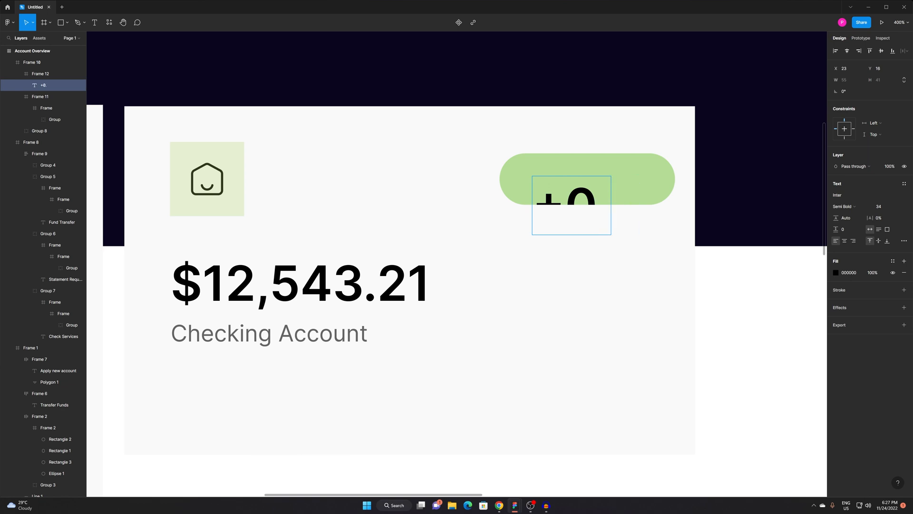
{"action": "type", "text": "8()"}
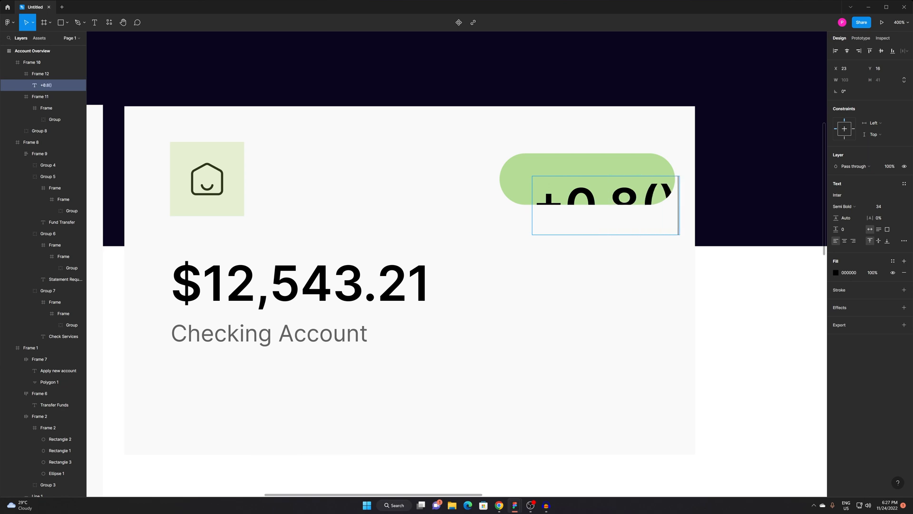
{"action": "type", "text": "%"}
Set the "+0.8(%)" text to size 14 with Regular weight and move it to X 13.5, Y 9.5 in the pill.
{"action": "key", "text": "ctrl+a"}
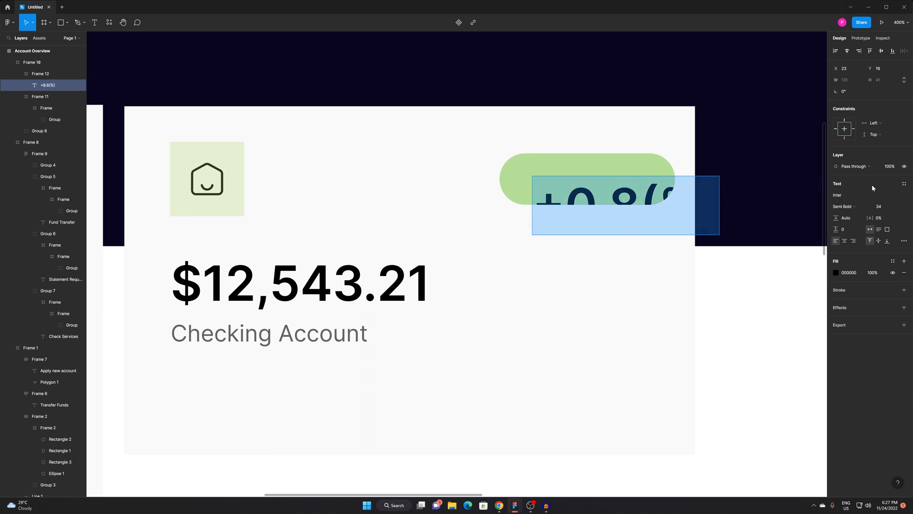
{"action": "left_click", "coordinate": [878, 209]}
{"action": "type", "text": "14"}
{"action": "key", "text": "Return"}
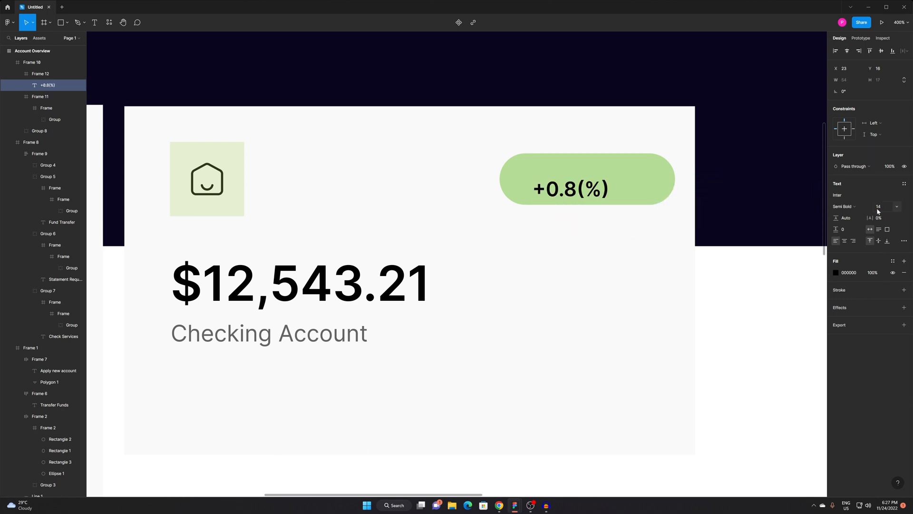
{"action": "left_click", "coordinate": [843, 206]}
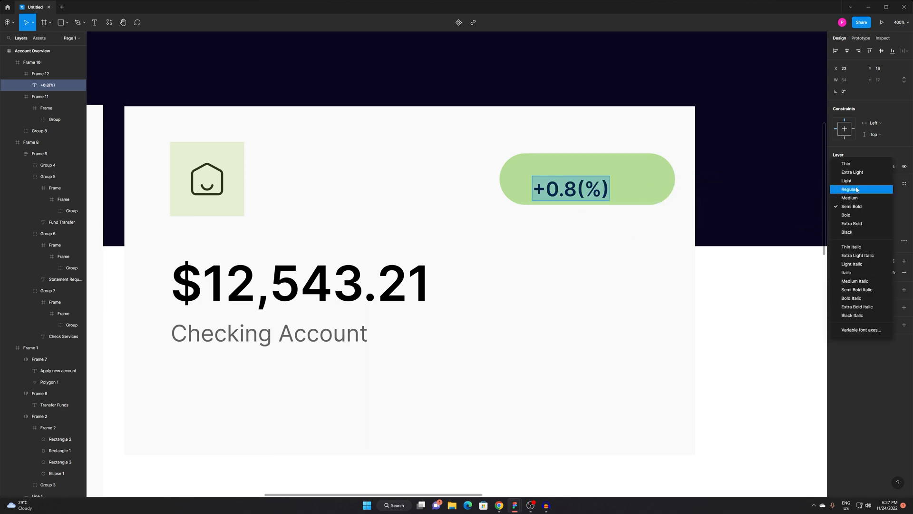
{"action": "left_click", "coordinate": [844, 189]}
{"action": "type", "text": "v"}
{"action": "key", "text": "ctrl+z"}
{"action": "key", "text": "Escape"}
{"action": "left_click_drag", "start_coordinate": [546, 191], "coordinate": [531, 182]}
{"action": "key", "text": "t"}
{"action": "left_click", "coordinate": [594, 184]}
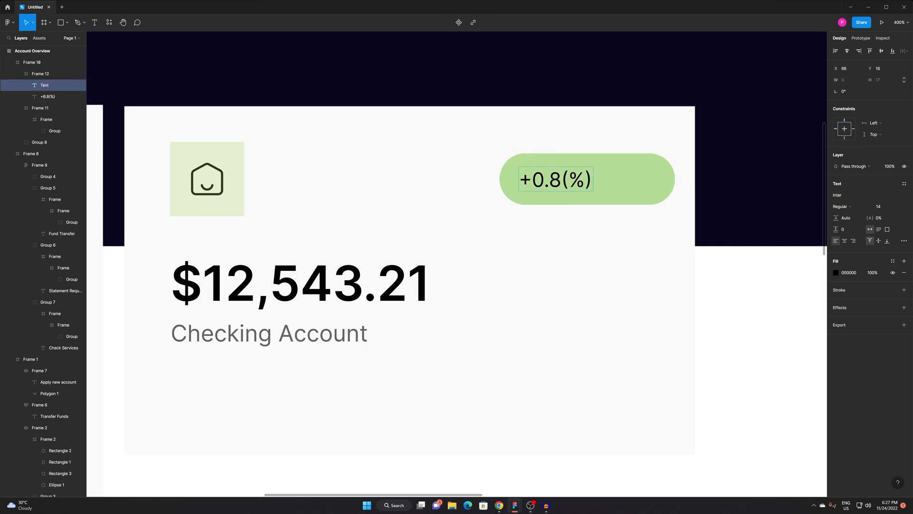
{"action": "key", "text": "Escape"}
{"action": "key", "text": "Delete"}
Move the "+0.8(%)" text horizontally to X 55.25 inside the green pill.
{"action": "left_click", "coordinate": [590, 186]}
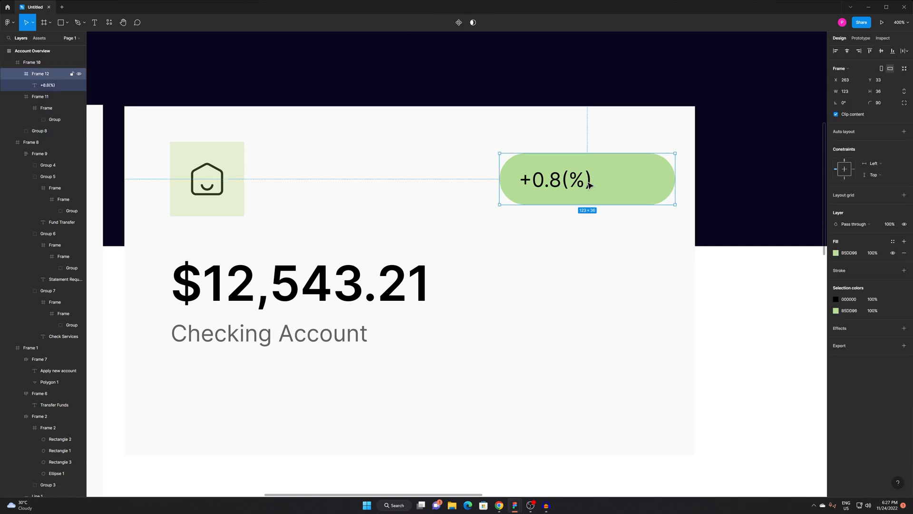
{"action": "left_click", "coordinate": [585, 183]}
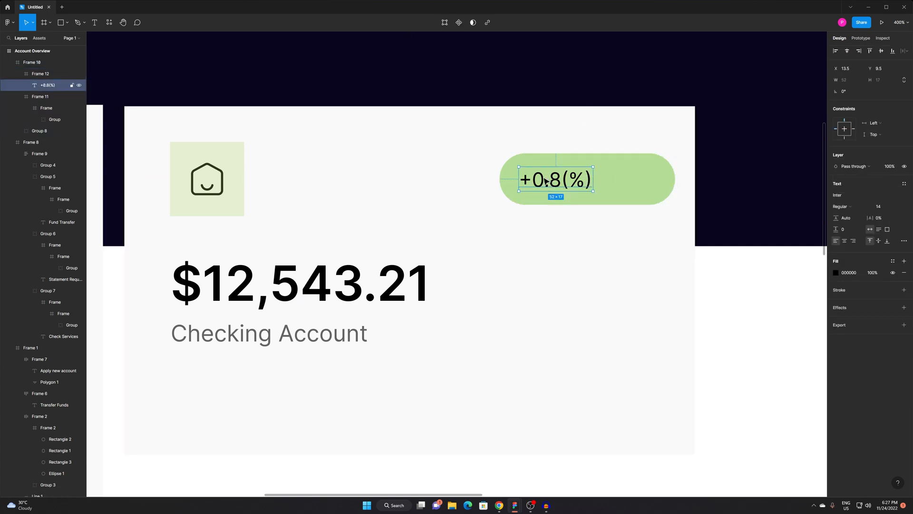
{"action": "left_click_drag", "start_coordinate": [542, 180], "coordinate": [601, 181]}
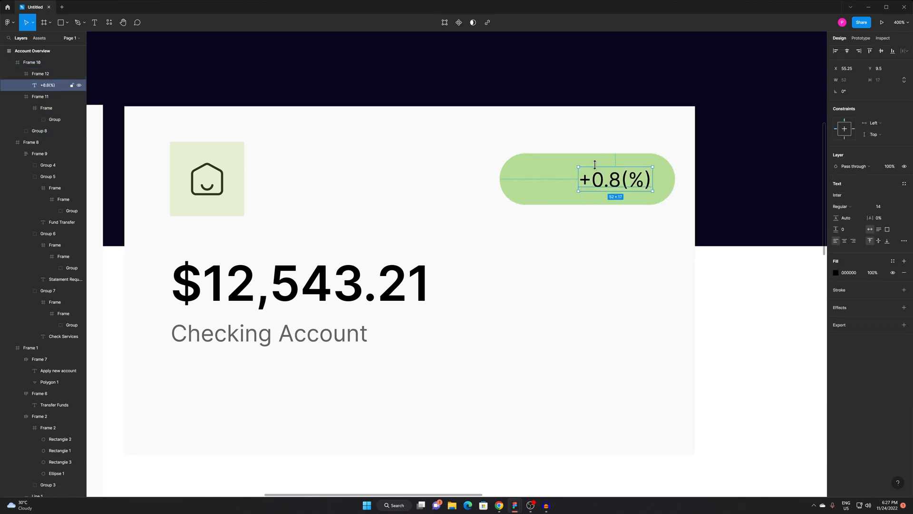
Add auto layout to the green pill frame so it hugs its text, and move the pill to X 293, Y 33.
{"action": "key", "text": "Escape"}
{"action": "left_click", "coordinate": [847, 51]}
{"action": "key", "text": "ctrl+z"}
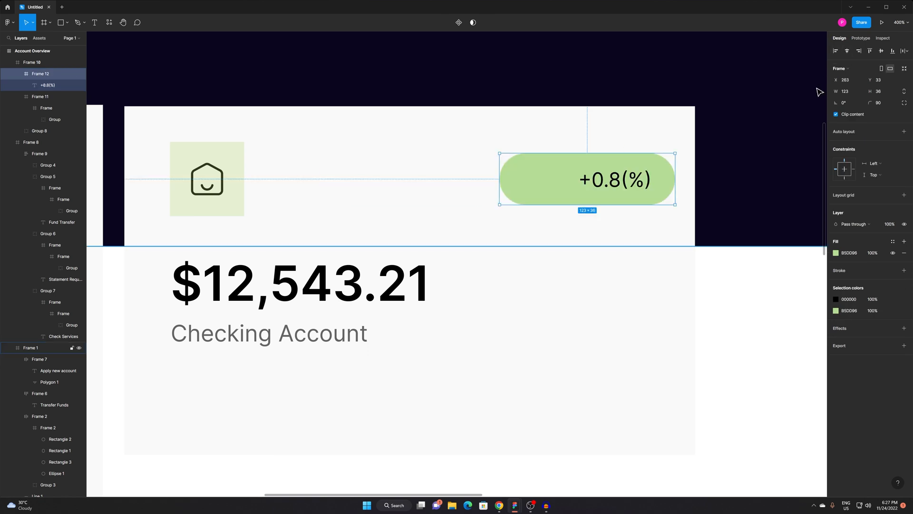
{"action": "left_click", "coordinate": [904, 131]}
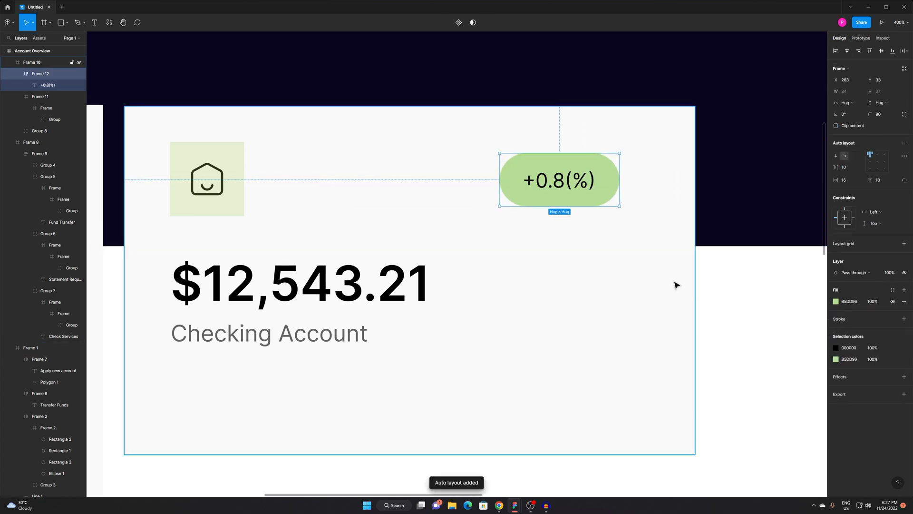
{"action": "left_click_drag", "start_coordinate": [561, 195], "coordinate": [604, 195]}
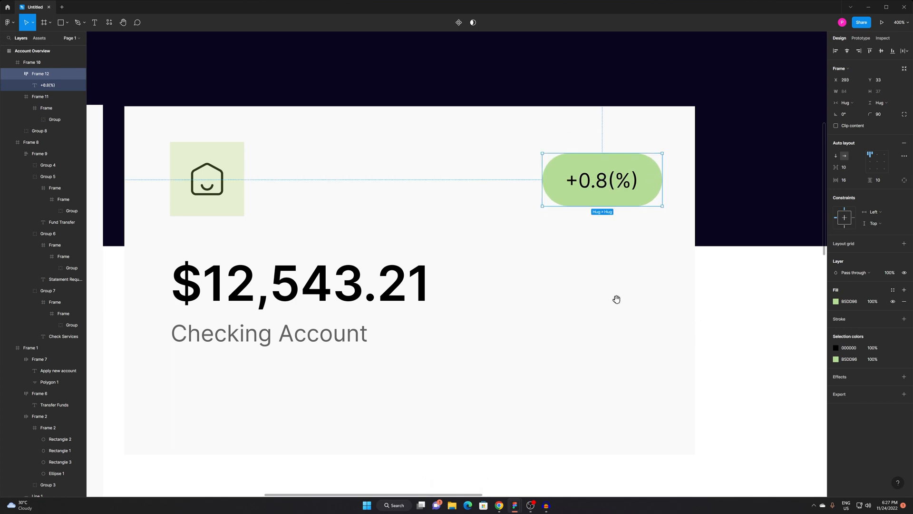
Set the "$12,543.21" balance text to font size 30.
{"action": "key", "text": "z"}
{"action": "left_click", "coordinate": [683, 311], "text": "alt"}
{"action": "left_click", "coordinate": [719, 344]}
{"action": "left_click_drag", "start_coordinate": [756, 371], "coordinate": [678, 261]}
{"action": "left_click_drag", "start_coordinate": [481, 160], "coordinate": [530, 189]}
{"action": "left_click", "coordinate": [530, 188], "text": "alt"}
{"action": "left_click_drag", "start_coordinate": [641, 266], "coordinate": [663, 278]}
{"action": "key", "text": "z"}
{"action": "left_click", "coordinate": [512, 244]}
{"action": "double_click", "coordinate": [508, 183]}
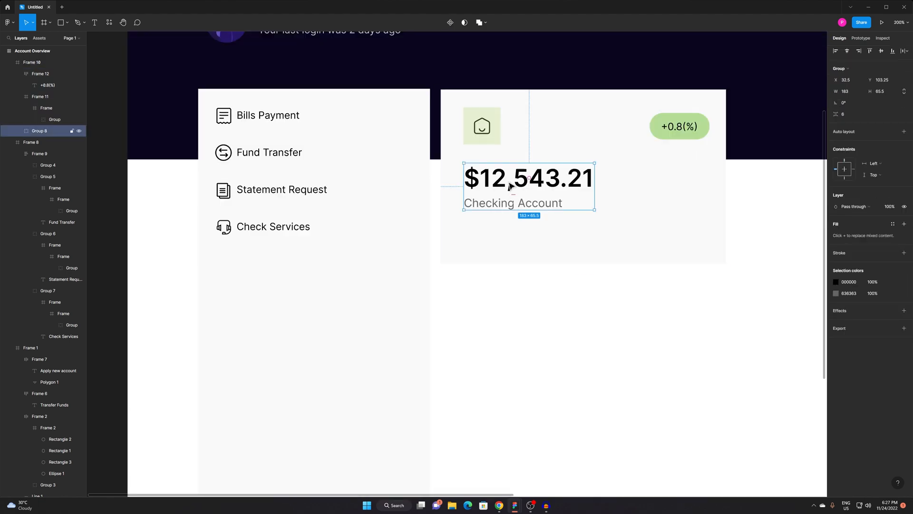
{"action": "left_click", "coordinate": [508, 182]}
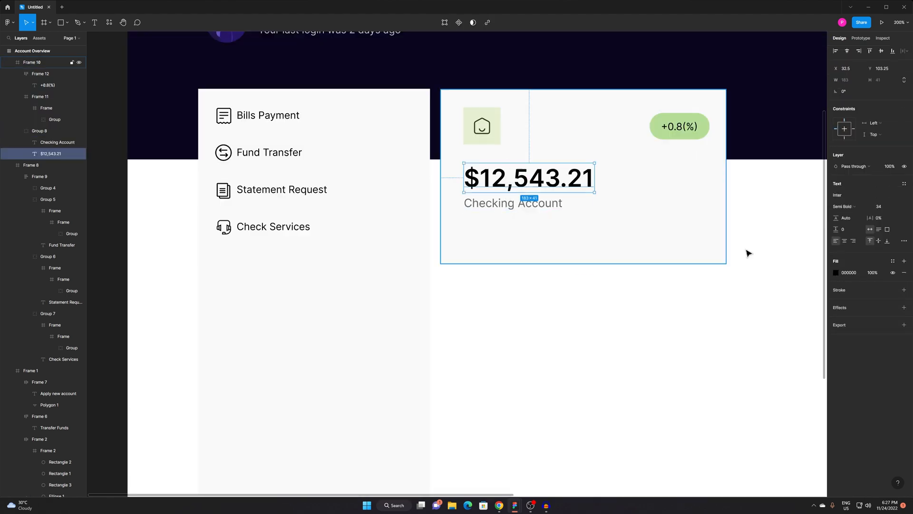
{"action": "left_click", "coordinate": [882, 210]}
{"action": "type", "text": "30"}
{"action": "key", "text": "Return"}
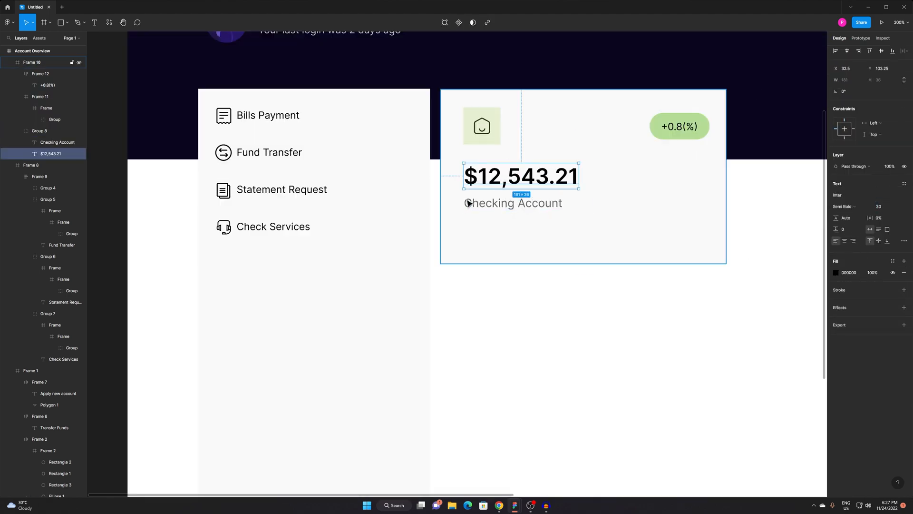
Move the "Checking Account" label closer to the balance amount, and group both texts at X 32.5, Y 127.25 in the card.
{"action": "left_click", "coordinate": [514, 205]}
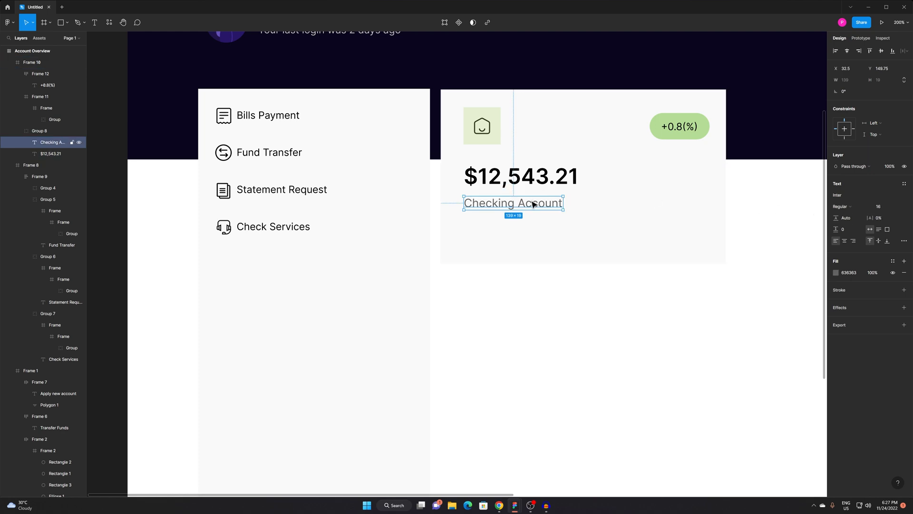
{"action": "left_click_drag", "start_coordinate": [530, 207], "coordinate": [540, 199]}
{"action": "left_click", "coordinate": [527, 182], "text": "shift"}
{"action": "key", "text": "ctrl+g"}
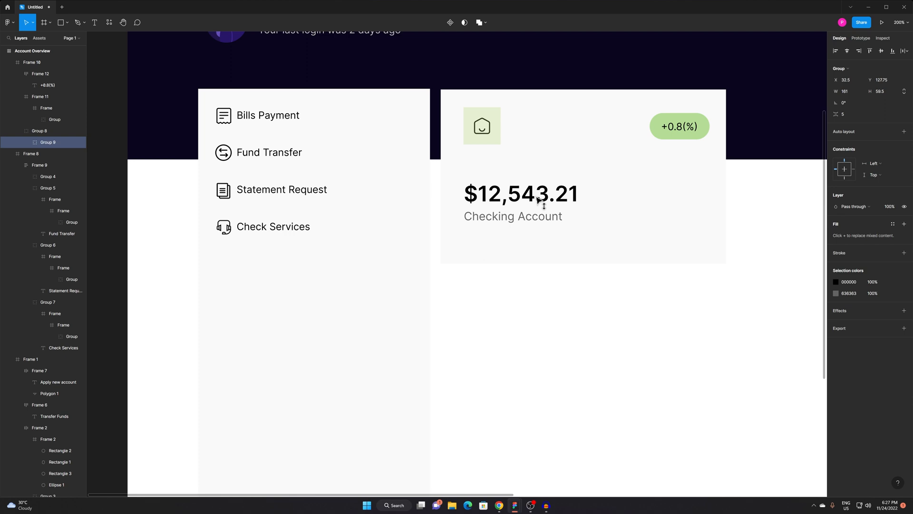
{"action": "left_click", "coordinate": [654, 286]}
{"action": "left_click_drag", "start_coordinate": [569, 375], "coordinate": [477, 447]}
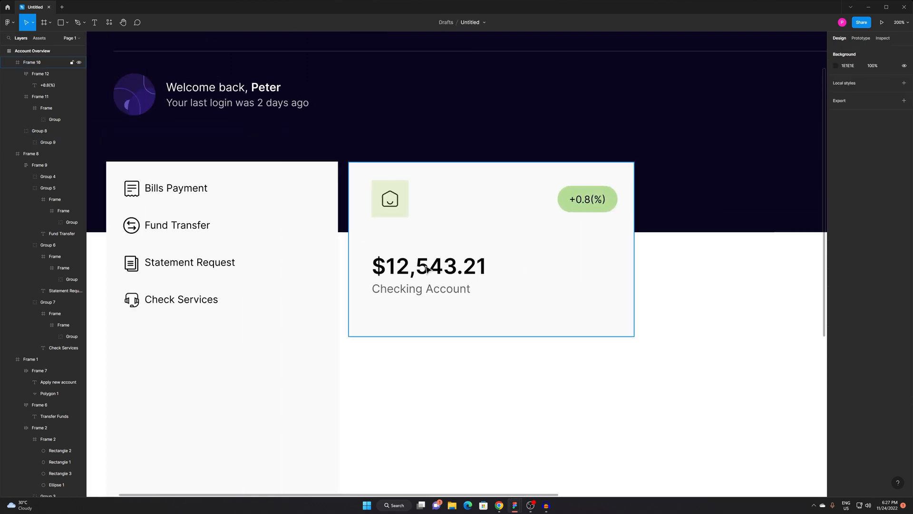
{"action": "left_click", "coordinate": [426, 269]}
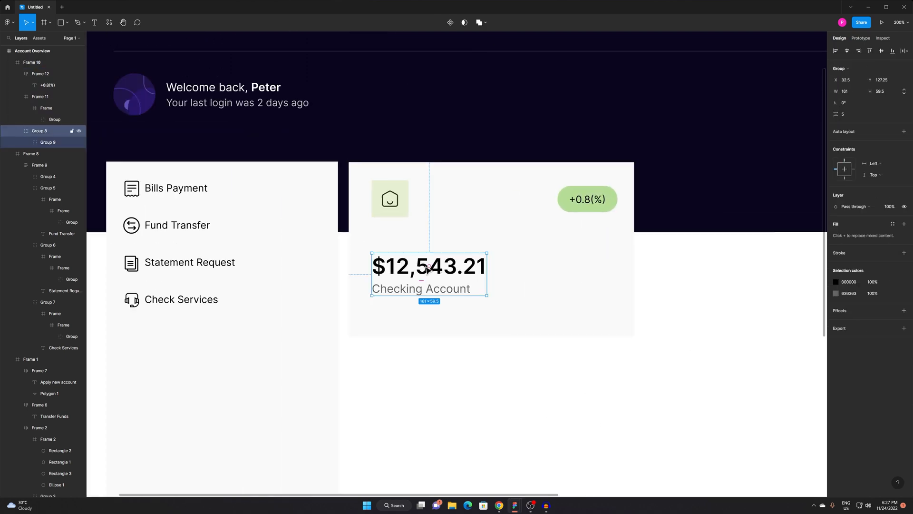
Review the balance card's layout on the whole page and up close around the green pill and balance texts.
{"action": "left_click", "coordinate": [640, 372]}
{"action": "scroll", "coordinate": [440, 320], "scroll_direction": "down", "scroll_amount": 5}
{"action": "mouse_move", "coordinate": [500, 369]}
{"action": "left_mouse_down"}
{"action": "mouse_move", "coordinate": [469, 301]}
{"action": "mouse_move", "coordinate": [504, 352]}
{"action": "left_mouse_up"}
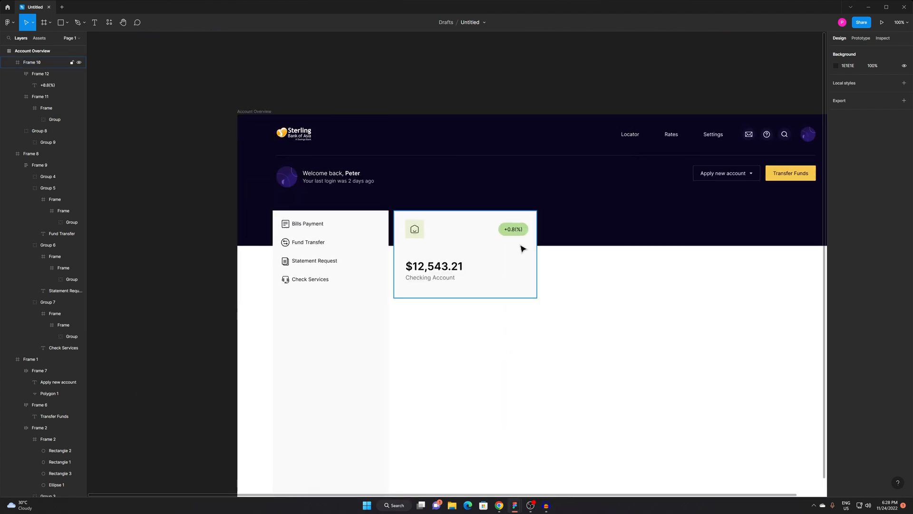
{"action": "left_click", "coordinate": [516, 233]}
{"action": "scroll", "coordinate": [433, 269], "scroll_direction": "up", "scroll_amount": 3}
{"action": "left_click_drag", "start_coordinate": [579, 283], "coordinate": [486, 267]}
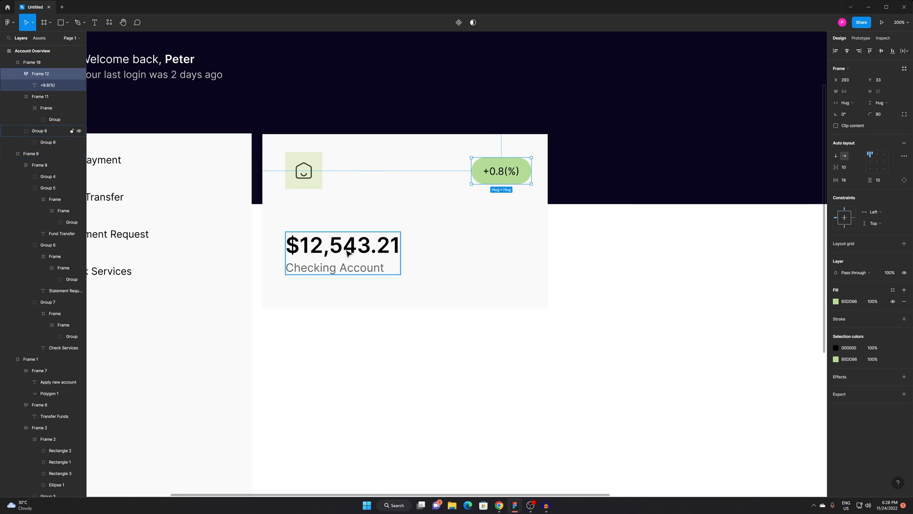
{"action": "left_click", "coordinate": [607, 332]}
{"action": "left_click_drag", "start_coordinate": [607, 332], "coordinate": [557, 334]}
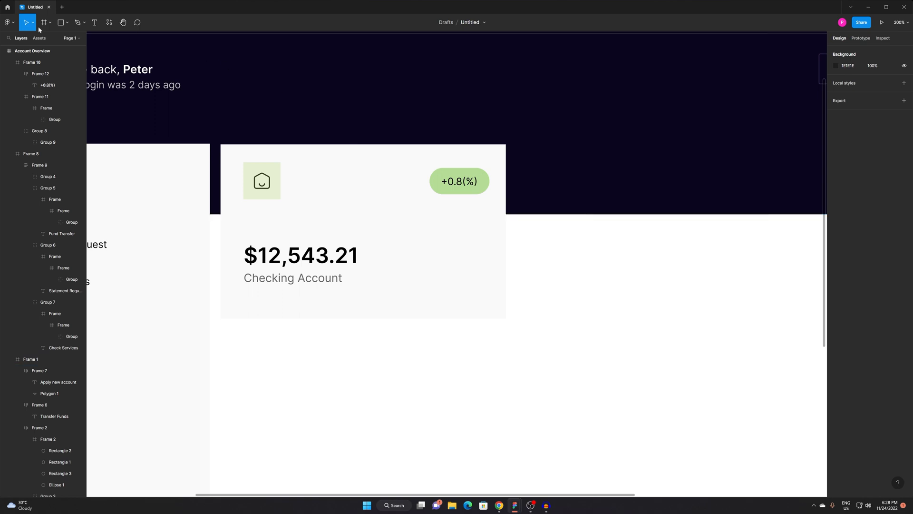
Draw a 36 by 36 frame below the green pill at X 343, Y 148.25 and give it a white fill, FFFFFF.
{"action": "key", "text": "f"}
{"action": "left_click_drag", "start_coordinate": [465, 258], "coordinate": [484, 272]}
{"action": "left_click", "coordinate": [904, 242]}
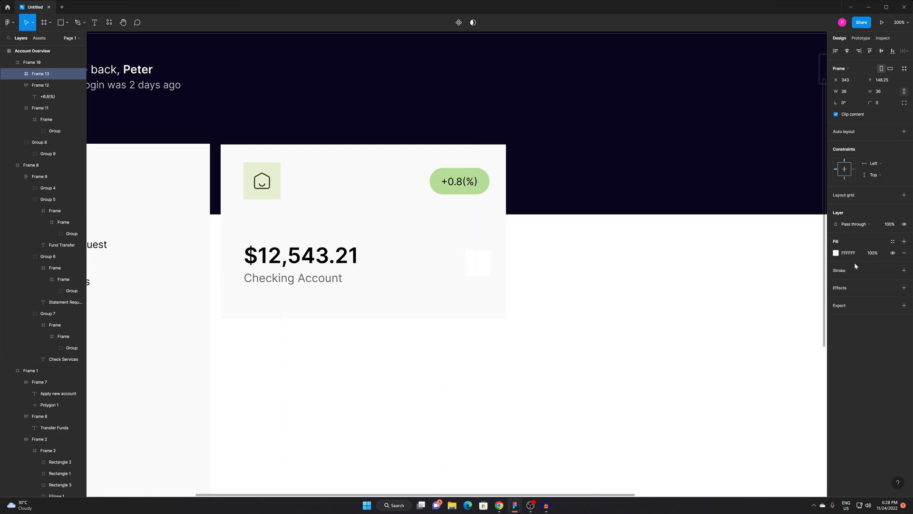
{"action": "left_click", "coordinate": [755, 284]}
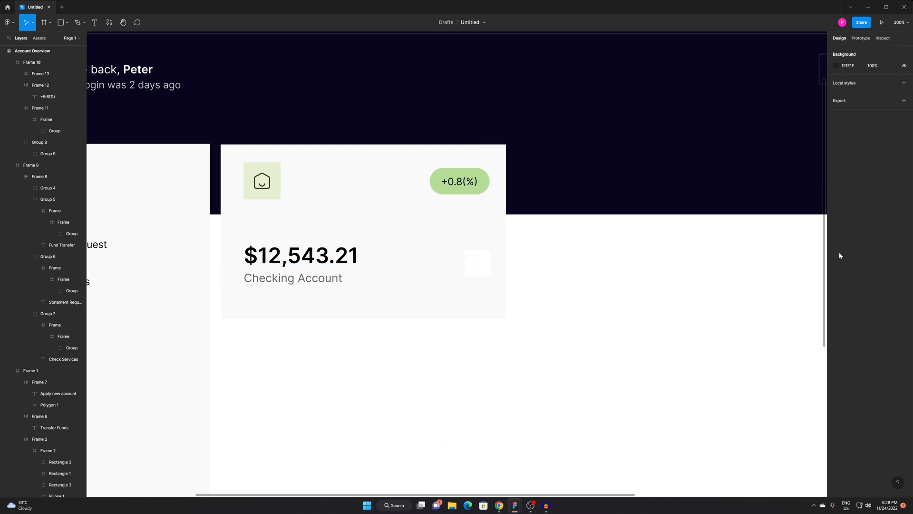
Change the small square frame's fill to black, 000000.
{"action": "left_click", "coordinate": [479, 272]}
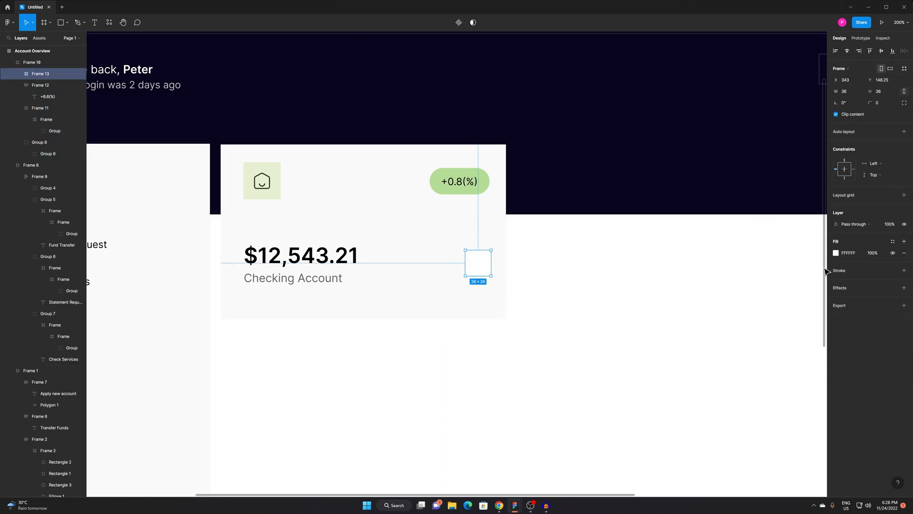
{"action": "left_click", "coordinate": [836, 253]}
{"action": "left_click_drag", "start_coordinate": [777, 299], "coordinate": [739, 347]}
{"action": "left_click", "coordinate": [614, 286]}
Round the small square frame's corners to 90 and enlarge it to 43 by 43 at X 330, Y 141.
{"action": "left_click", "coordinate": [485, 265]}
{"action": "left_click", "coordinate": [486, 265]}
{"action": "type", "text": "90"}
{"action": "key", "text": "Return"}
{"action": "left_click_drag", "start_coordinate": [464, 248], "coordinate": [531, 266]}
{"action": "left_click", "coordinate": [548, 286]}
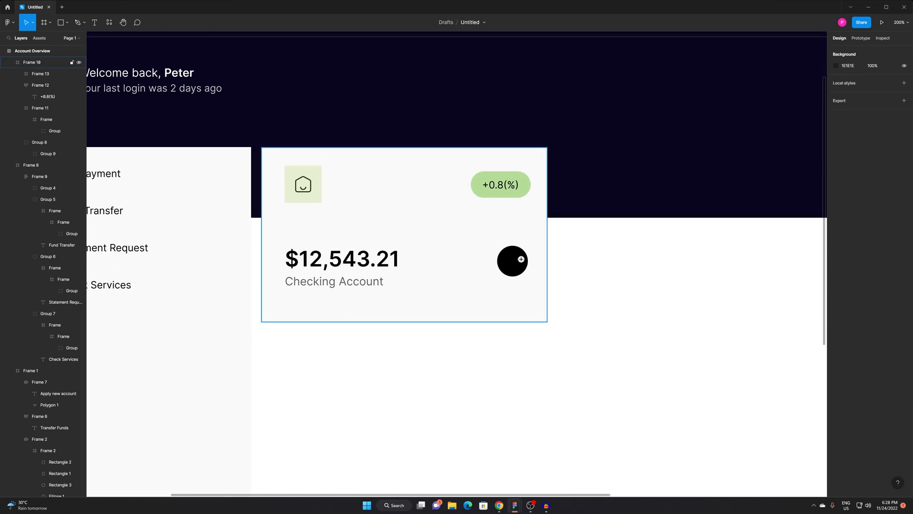
Examine the black circle's size and placement in the card and against the whole page.
{"action": "scroll", "coordinate": [521, 263], "scroll_direction": "up", "scroll_amount": 3}
{"action": "left_click", "coordinate": [523, 264]}
{"action": "left_click", "coordinate": [523, 264]}
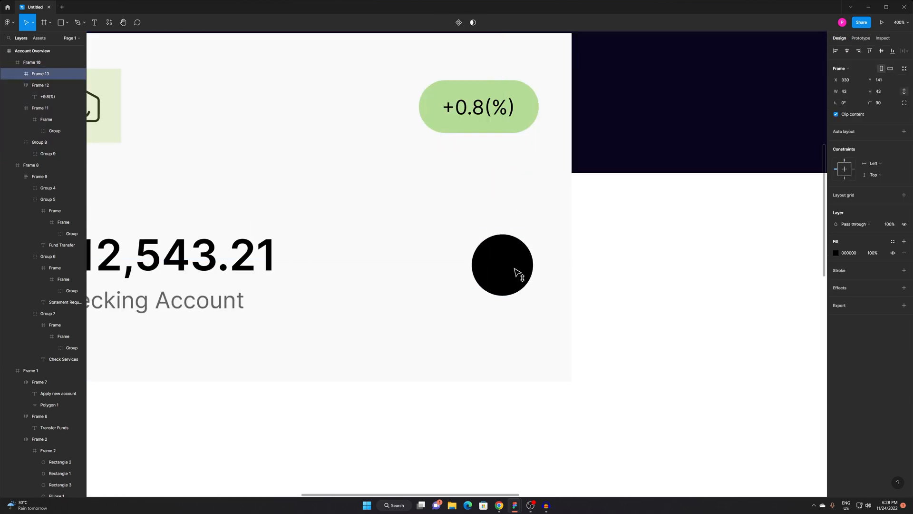
{"action": "scroll", "coordinate": [632, 318], "scroll_direction": "down", "scroll_amount": 3}
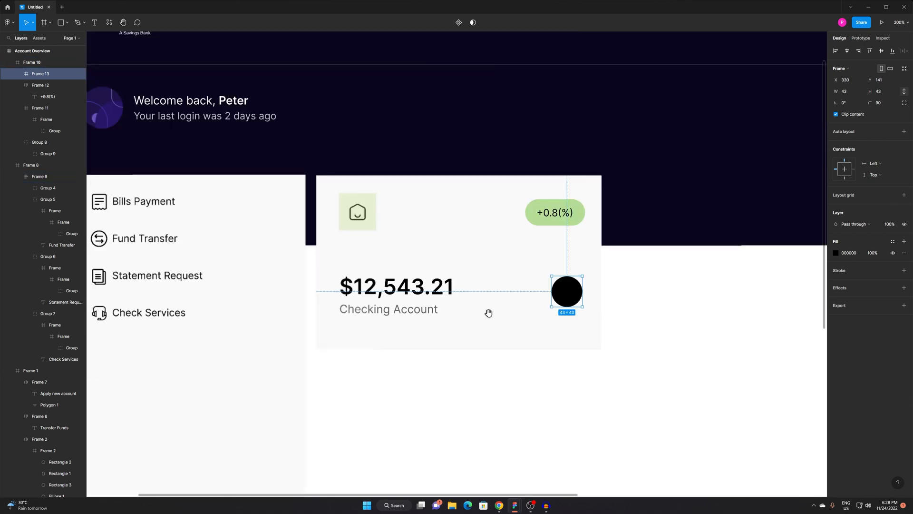
{"action": "left_click_drag", "start_coordinate": [489, 312], "coordinate": [538, 271]}
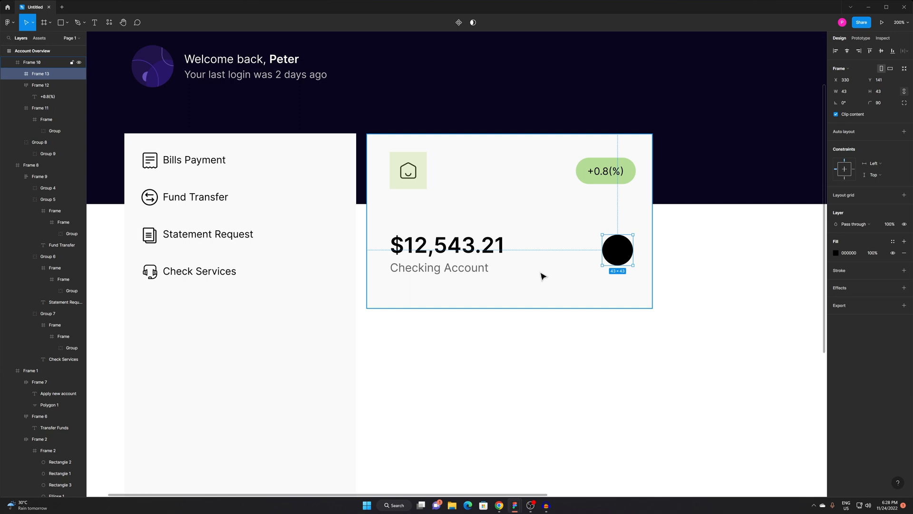
{"action": "scroll", "coordinate": [541, 300], "scroll_direction": "down", "scroll_amount": 3}
{"action": "left_click_drag", "start_coordinate": [538, 299], "coordinate": [441, 287]}
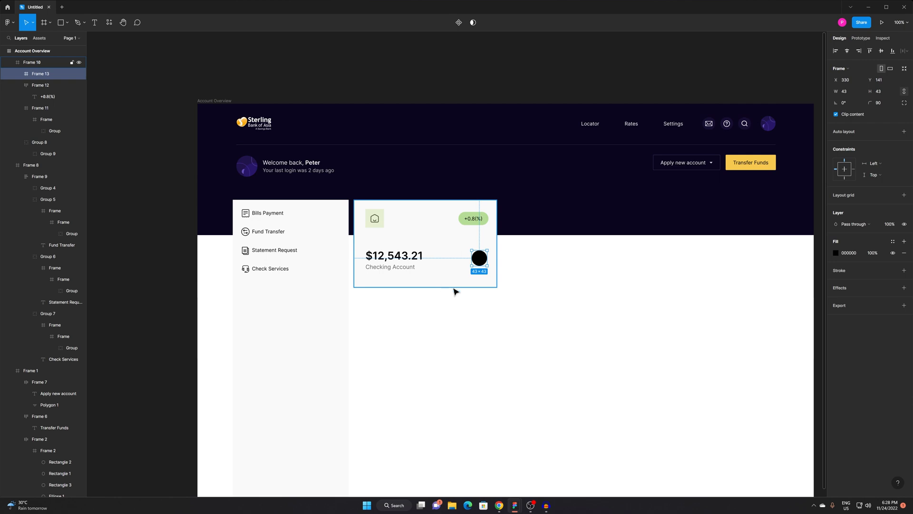
{"action": "left_click", "coordinate": [554, 319]}
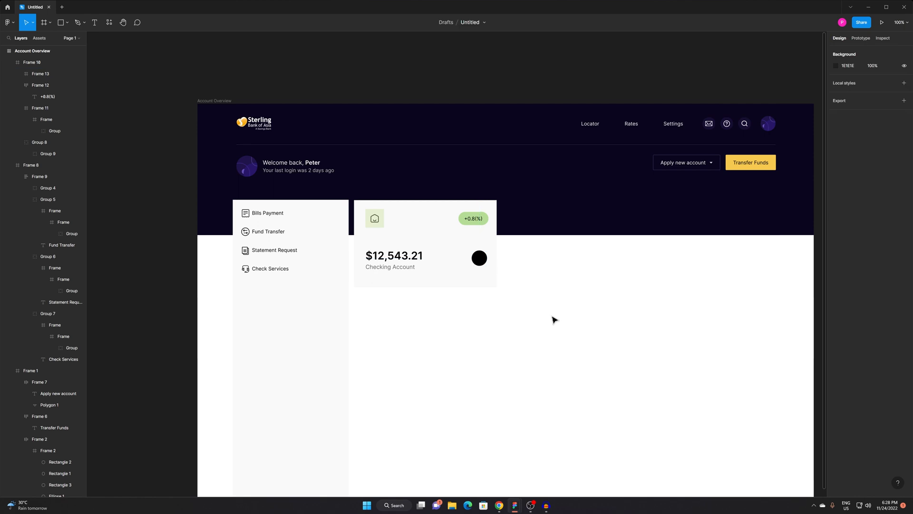
Change the circle's fill to light gray, DBDBDB.
{"action": "scroll", "coordinate": [482, 269], "scroll_direction": "up", "scroll_amount": 5}
{"action": "left_click", "coordinate": [478, 224]}
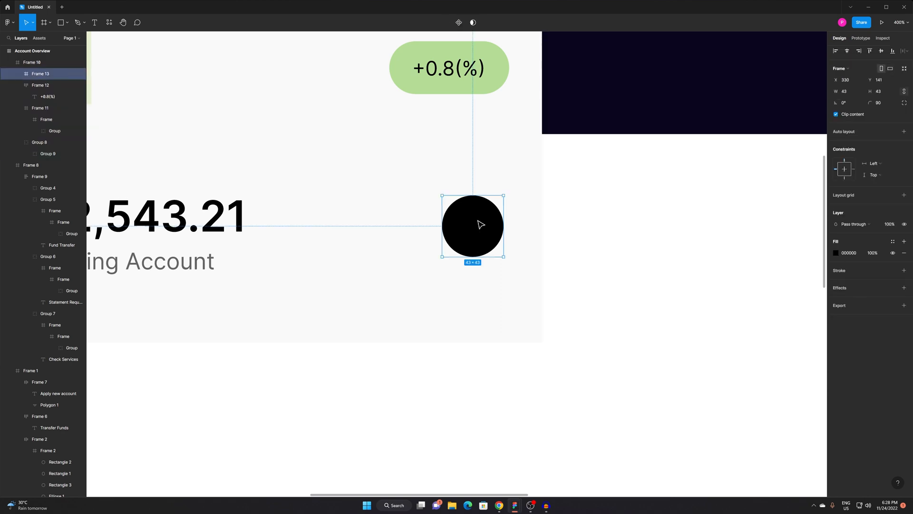
{"action": "left_click", "coordinate": [836, 253]}
{"action": "left_click_drag", "start_coordinate": [770, 325], "coordinate": [717, 274]}
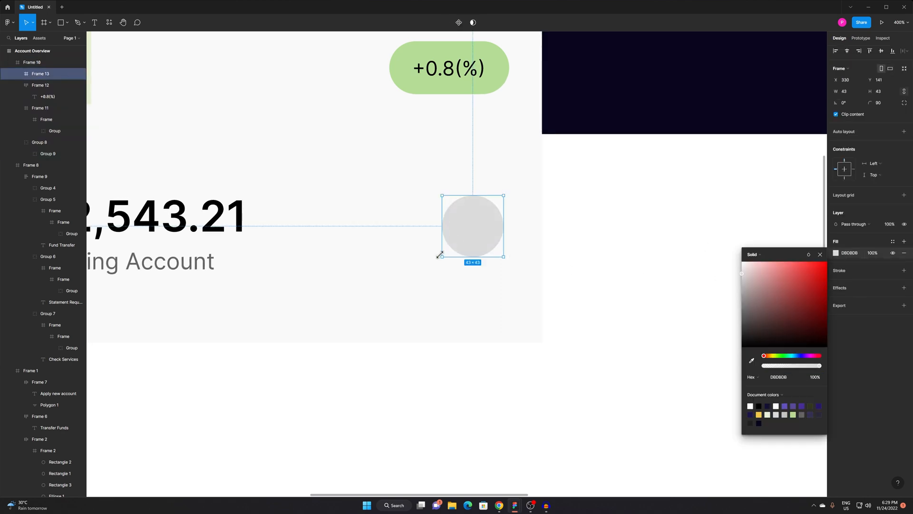
{"action": "left_click", "coordinate": [652, 280]}
Switch to the Flaticon site in Chrome, close the open house icon, and search the icons for "arrow".
{"action": "key", "text": "alt+Tab"}
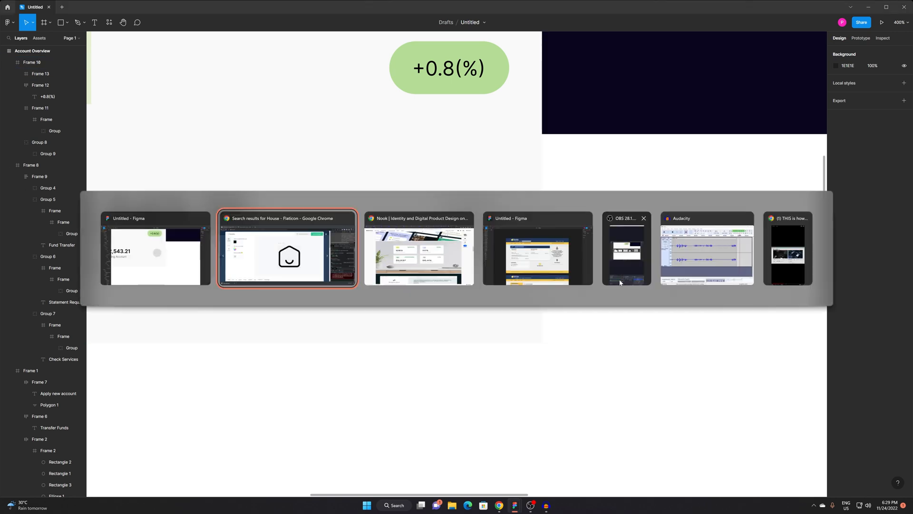
{"action": "left_click", "coordinate": [418, 252]}
{"action": "key", "text": "alt+Tab"}
{"action": "key", "text": "alt+Tab"}
{"action": "key", "text": "alt+Tab"}
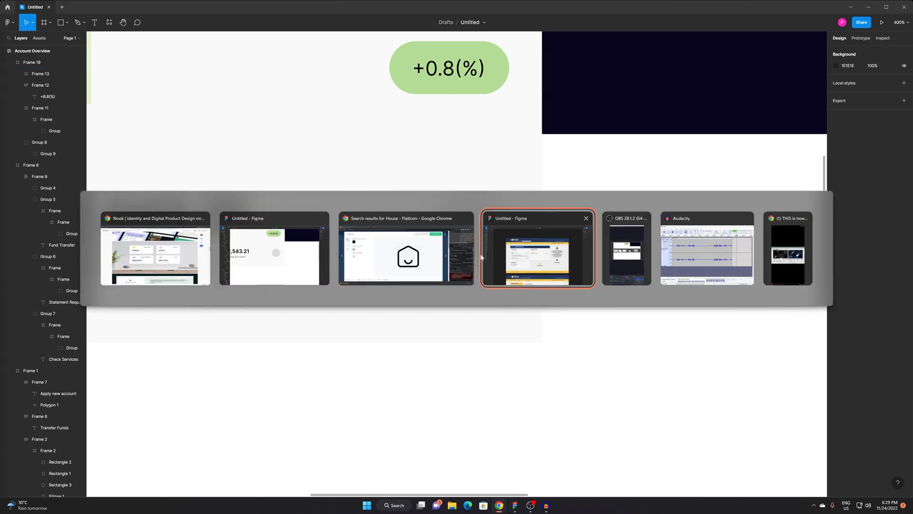
{"action": "left_click", "coordinate": [383, 261]}
{"action": "left_click", "coordinate": [623, 198]}
{"action": "left_click", "coordinate": [146, 215]}
{"action": "type", "text": "arrow"}
{"action": "key", "text": "Return"}
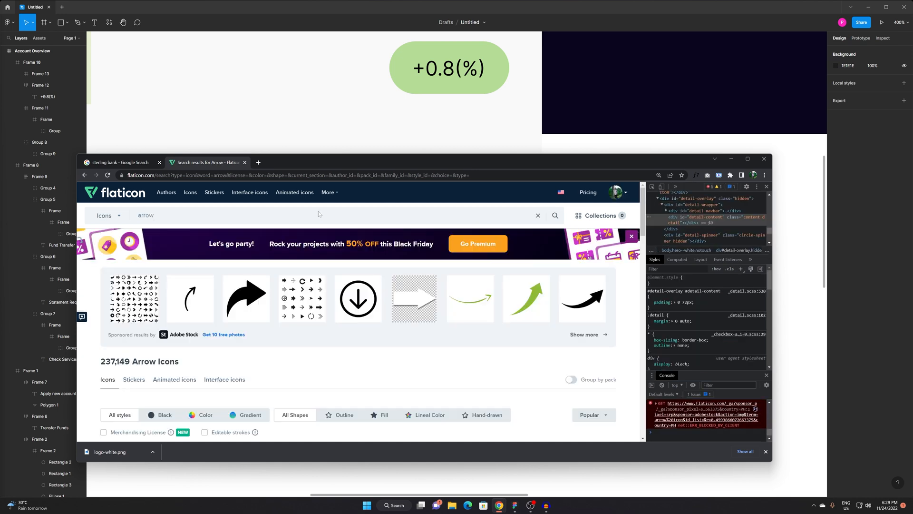
Browse the arrow results and open the thin Right Arrow icon in the icon editor.
{"action": "scroll", "coordinate": [318, 214], "scroll_direction": "down", "scroll_amount": 6}
{"action": "scroll", "coordinate": [353, 242], "scroll_direction": "down", "scroll_amount": 5}
{"action": "scroll", "coordinate": [352, 241], "scroll_direction": "down", "scroll_amount": 4}
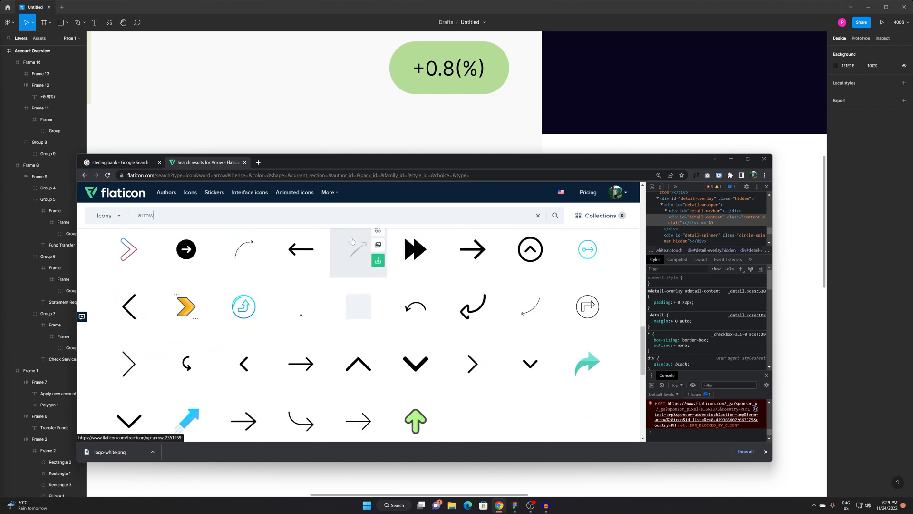
{"action": "scroll", "coordinate": [499, 312], "scroll_direction": "down", "scroll_amount": 3}
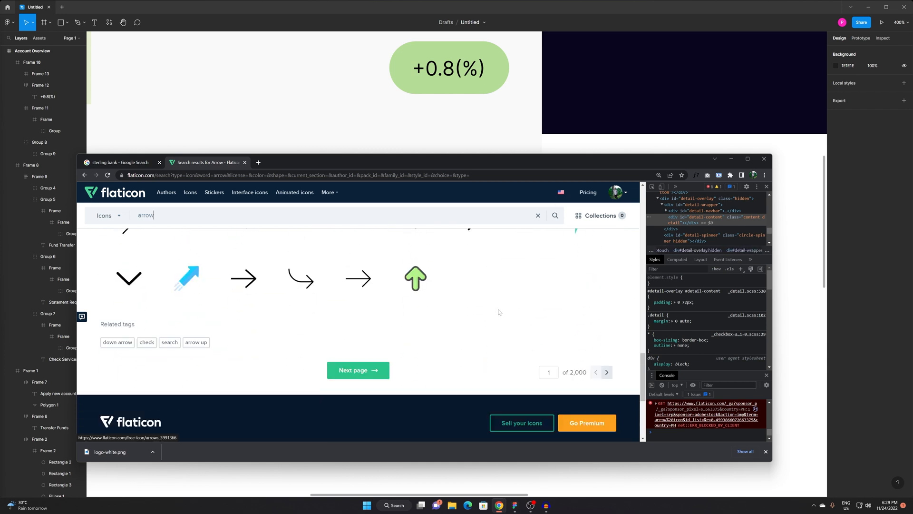
{"action": "scroll", "coordinate": [499, 312], "scroll_direction": "up", "scroll_amount": 10}
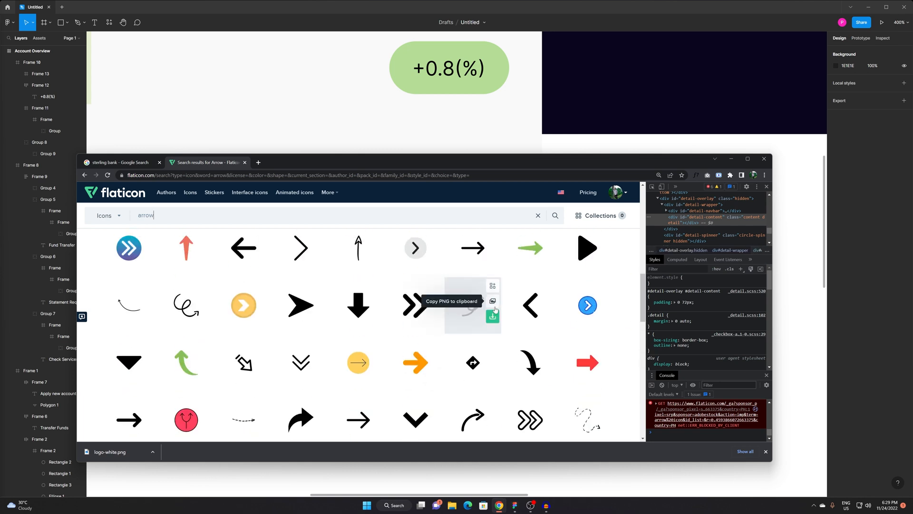
{"action": "scroll", "coordinate": [495, 307], "scroll_direction": "down", "scroll_amount": 4}
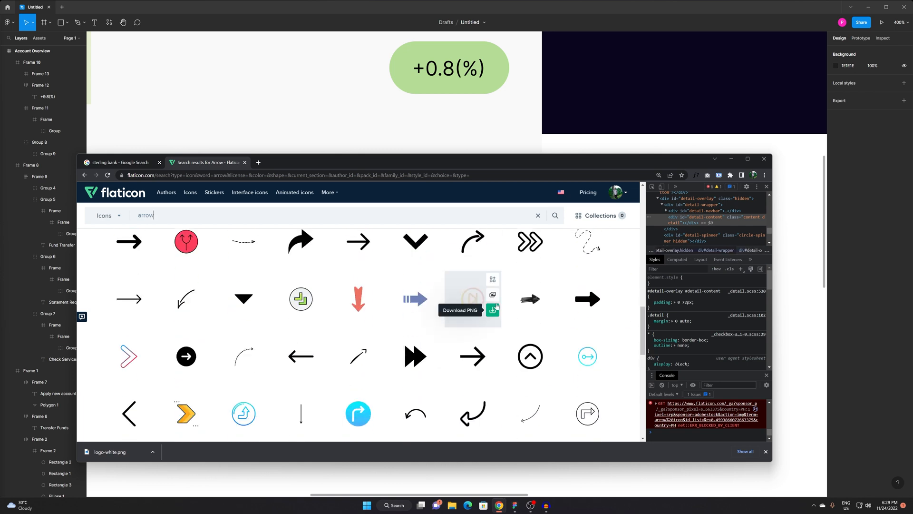
{"action": "scroll", "coordinate": [496, 308], "scroll_direction": "down", "scroll_amount": 3}
{"action": "scroll", "coordinate": [307, 348], "scroll_direction": "down", "scroll_amount": 2}
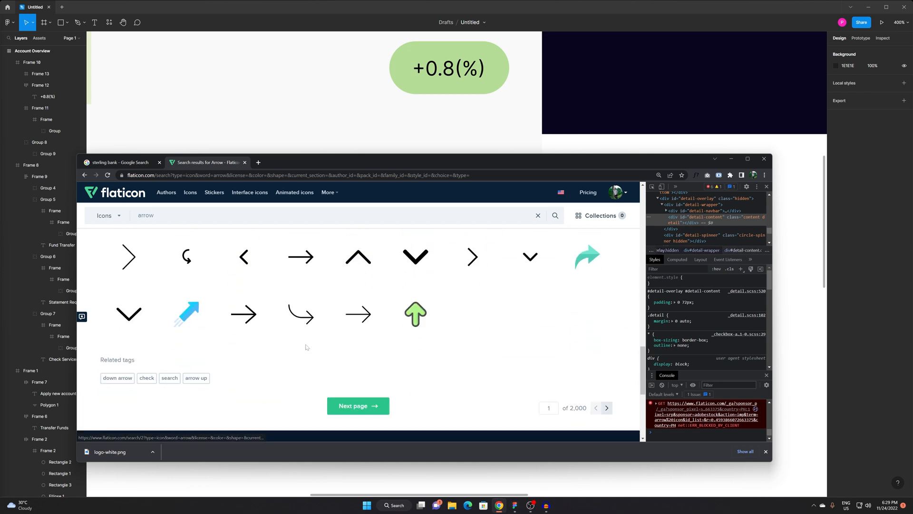
{"action": "left_click", "coordinate": [298, 256]}
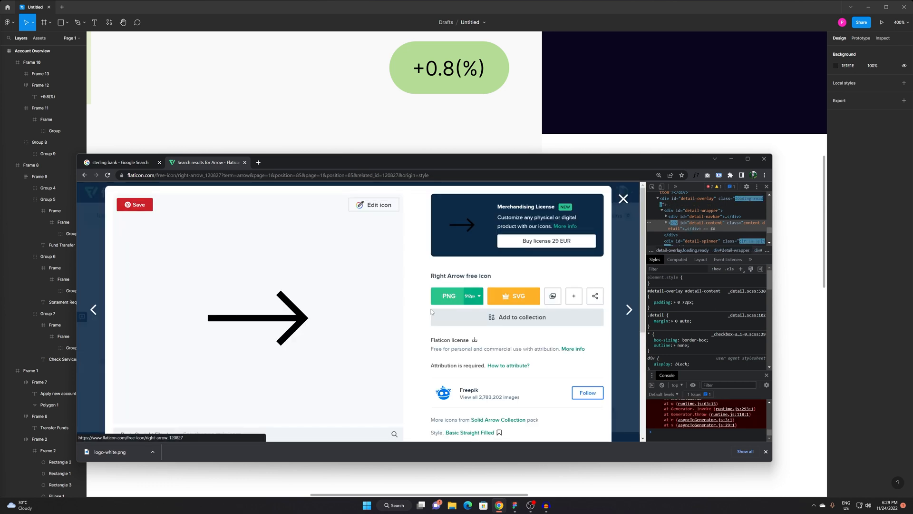
{"action": "left_click", "coordinate": [390, 206]}
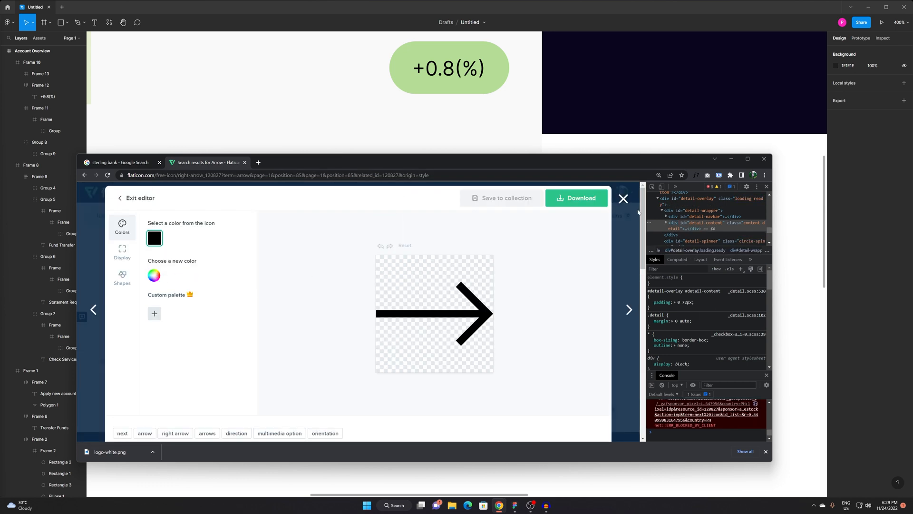
Inspect the right arrow's polygon element in the browser developer tools.
{"action": "right_click", "coordinate": [474, 302]}
{"action": "left_click", "coordinate": [512, 446]}
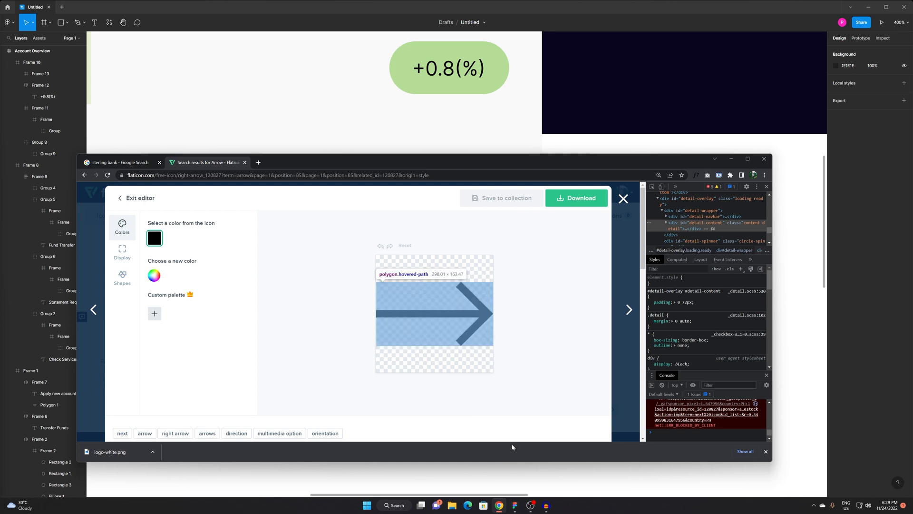
Copy the arrow icon's SVG element from Flaticon's page code and switch to Figma.
{"action": "scroll", "coordinate": [713, 224], "scroll_direction": "up", "scroll_amount": 1}
{"action": "left_click", "coordinate": [712, 223]}
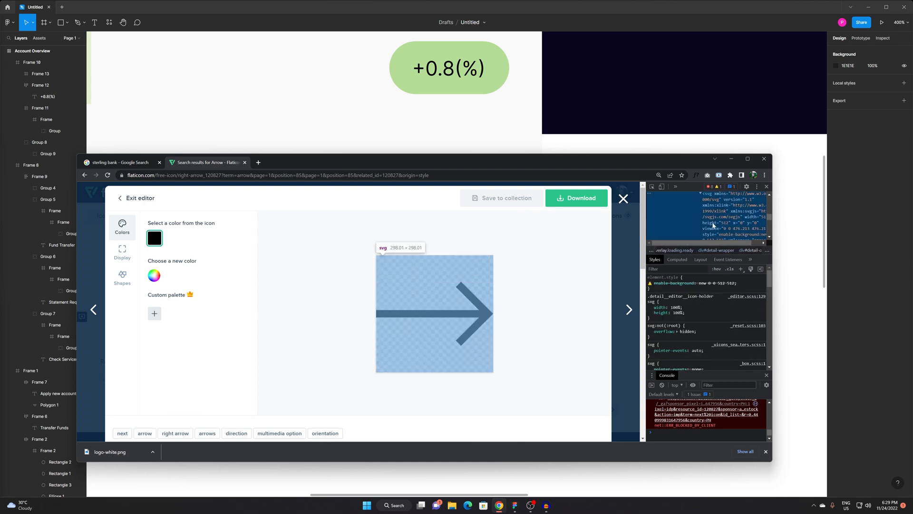
{"action": "key", "text": "ctrl+c"}
{"action": "left_click", "coordinate": [676, 135]}
{"action": "key", "text": "ctrl+v"}
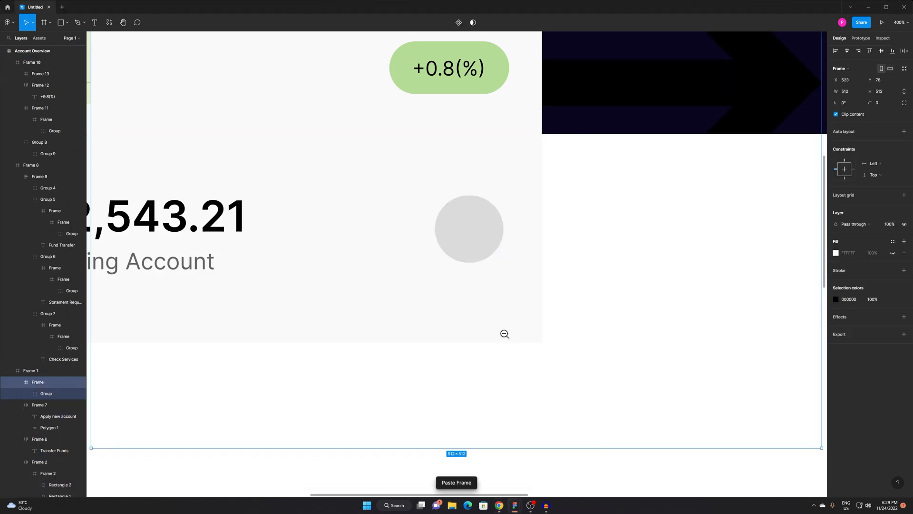
{"action": "left_click", "coordinate": [505, 334], "text": "alt"}
{"action": "left_click", "coordinate": [504, 334], "text": "alt"}
{"action": "left_click", "coordinate": [504, 334], "text": "alt"}
{"action": "key", "text": "ctrl+z"}
Paste the arrow icon into the design and fit it inside the account card's grey circle at about 22 × 22.
{"action": "left_click", "coordinate": [537, 366]}
{"action": "key", "text": "z"}
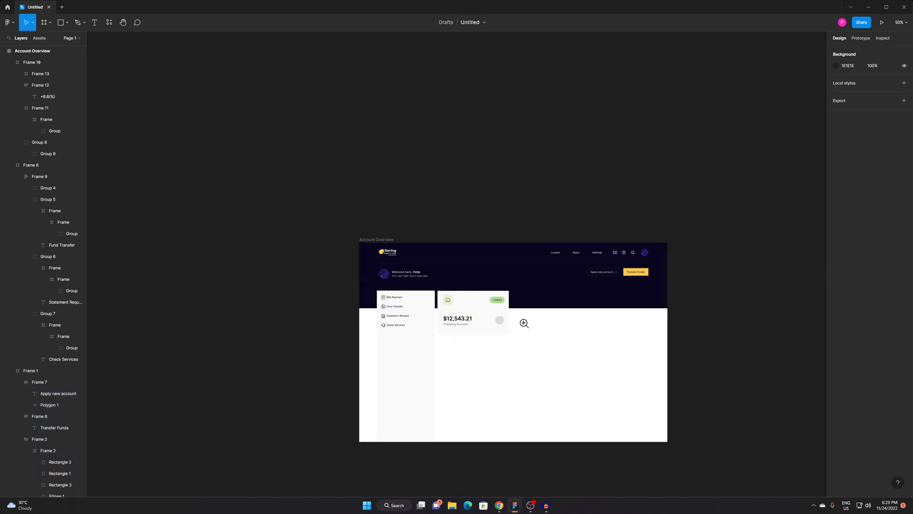
{"action": "left_click", "coordinate": [524, 323]}
{"action": "left_click", "coordinate": [524, 322]}
{"action": "key", "text": "ctrl+v"}
{"action": "left_click_drag", "start_coordinate": [639, 82], "coordinate": [471, 319]}
{"action": "left_click", "coordinate": [462, 262]}
{"action": "left_click", "coordinate": [463, 261]}
{"action": "left_click_drag", "start_coordinate": [480, 276], "coordinate": [467, 289]}
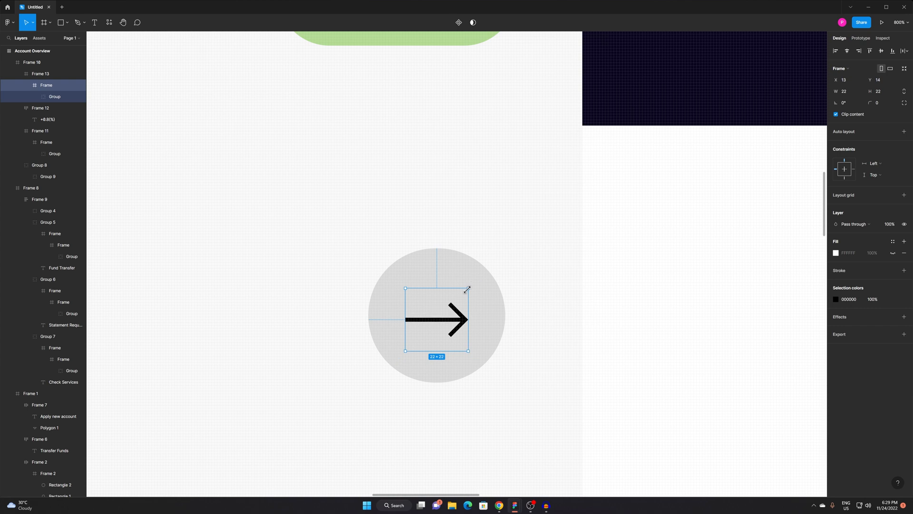
Rotate the arrow icon 45° so it points diagonally up and right, and centre it in the grey circle.
{"action": "key", "text": "Escape"}
{"action": "scroll", "coordinate": [646, 340], "scroll_direction": "left", "scroll_amount": 5}
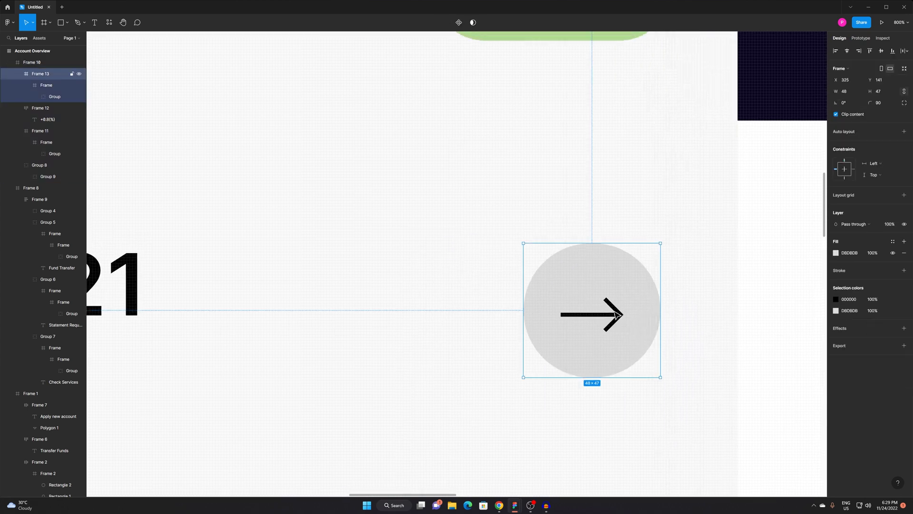
{"action": "double_click", "coordinate": [617, 307]}
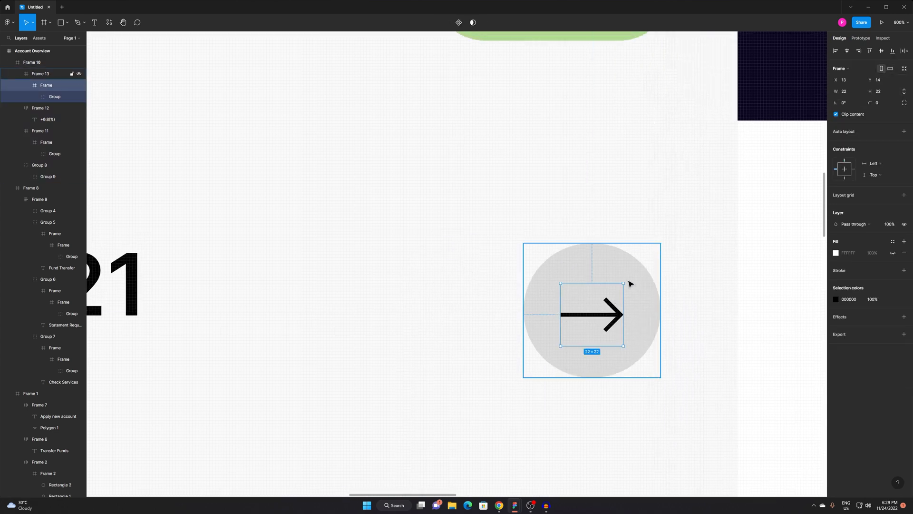
{"action": "left_click_drag", "start_coordinate": [626, 283], "coordinate": [595, 248]}
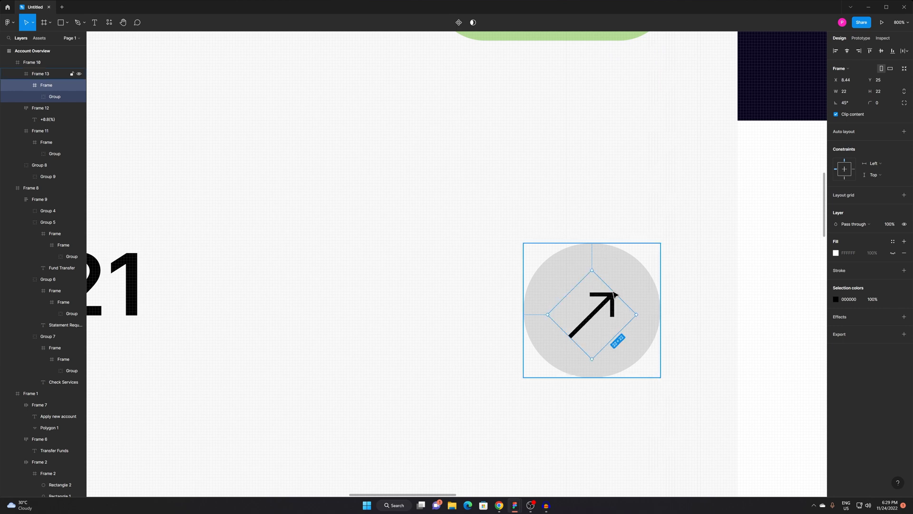
{"action": "left_click_drag", "start_coordinate": [597, 304], "coordinate": [596, 300]}
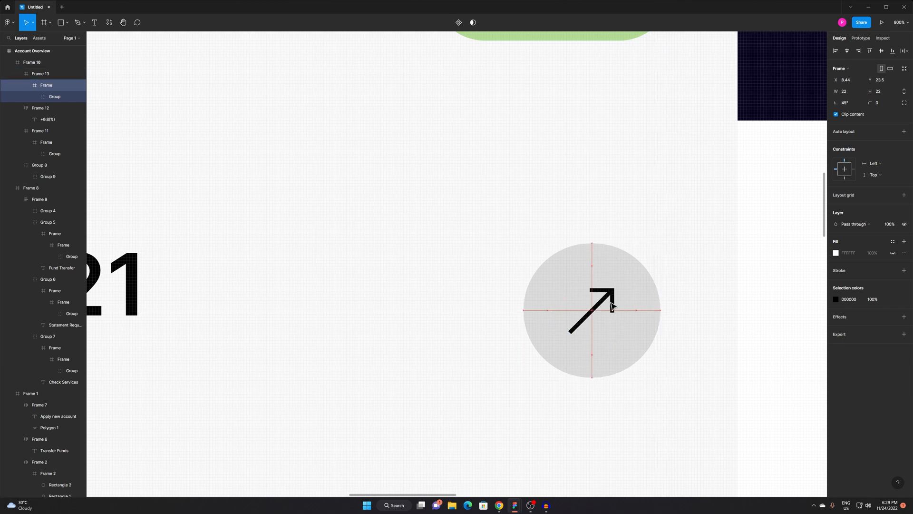
Group the grey circle with its arrow and add auto layout to the group.
{"action": "left_click", "coordinate": [648, 334]}
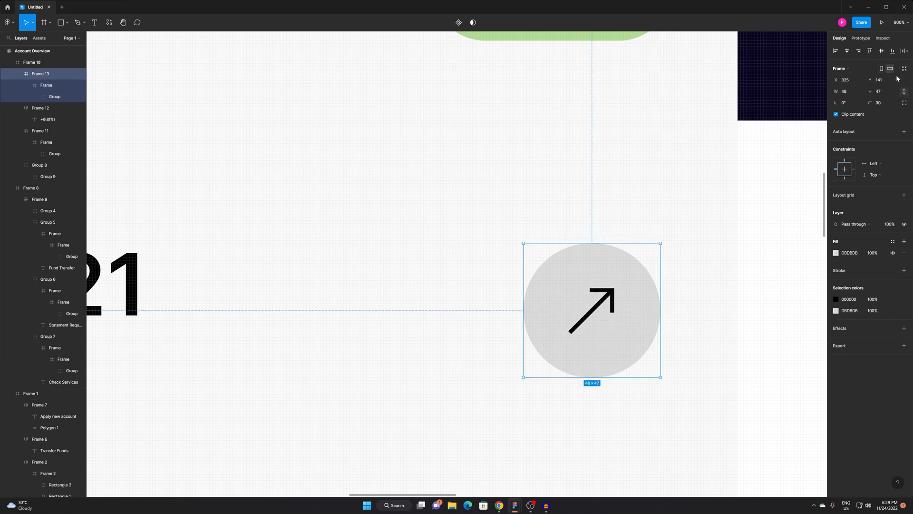
{"action": "key", "text": "ctrl+shift+g"}
{"action": "key", "text": "ctrl+g"}
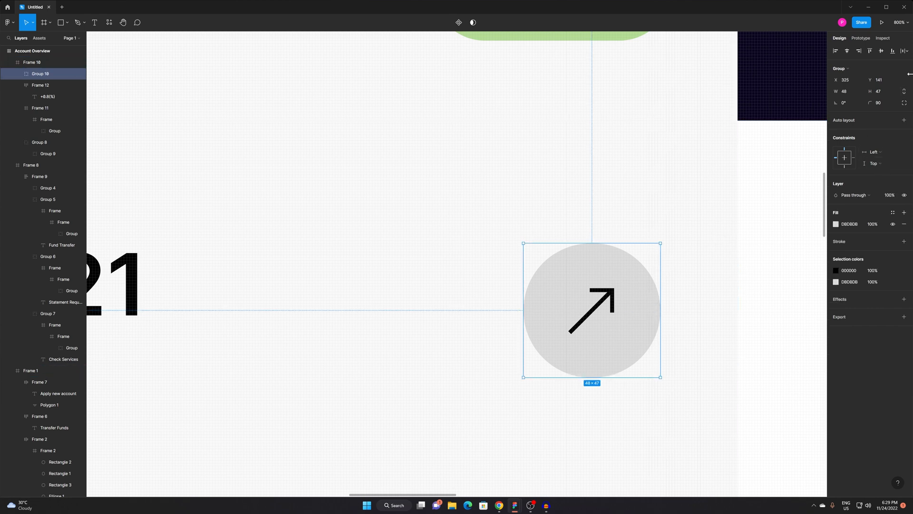
{"action": "left_click", "coordinate": [903, 122]}
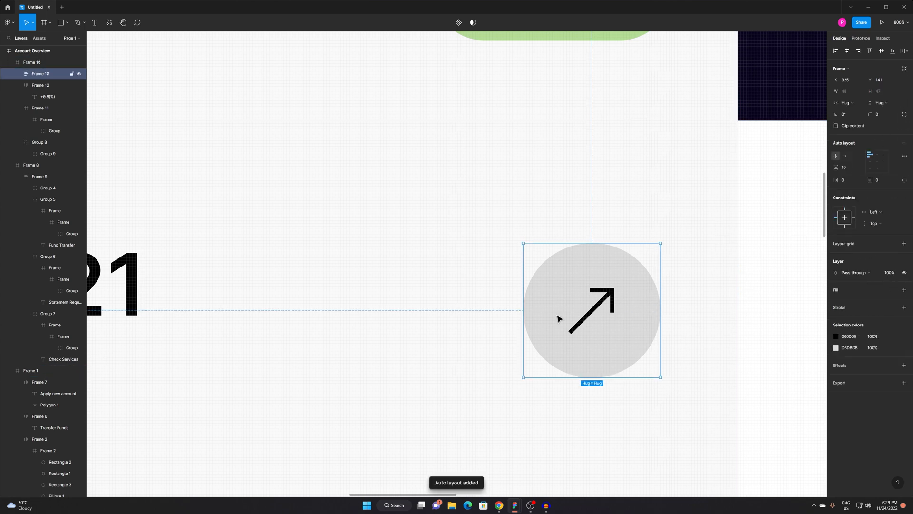
{"action": "double_click", "coordinate": [606, 301]}
{"action": "double_click", "coordinate": [607, 298]}
{"action": "left_click_drag", "start_coordinate": [607, 298], "coordinate": [606, 296]}
{"action": "left_click", "coordinate": [800, 332]}
Move the arrow button slightly lower on the Checking Account card, to about Y 145.75.
{"action": "key", "text": "z"}
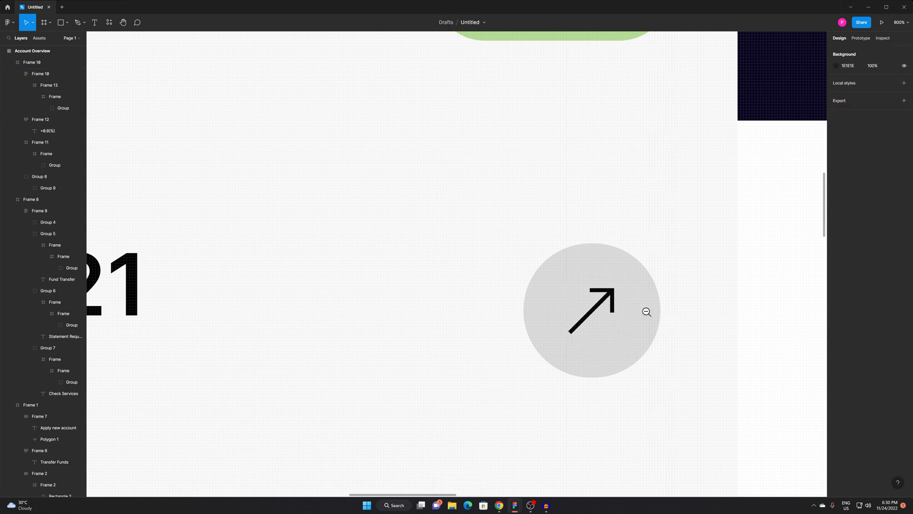
{"action": "left_click", "coordinate": [626, 310], "text": "alt"}
{"action": "left_click", "coordinate": [626, 309], "text": "alt"}
{"action": "left_click", "coordinate": [626, 309], "text": "alt"}
{"action": "left_click", "coordinate": [630, 315]}
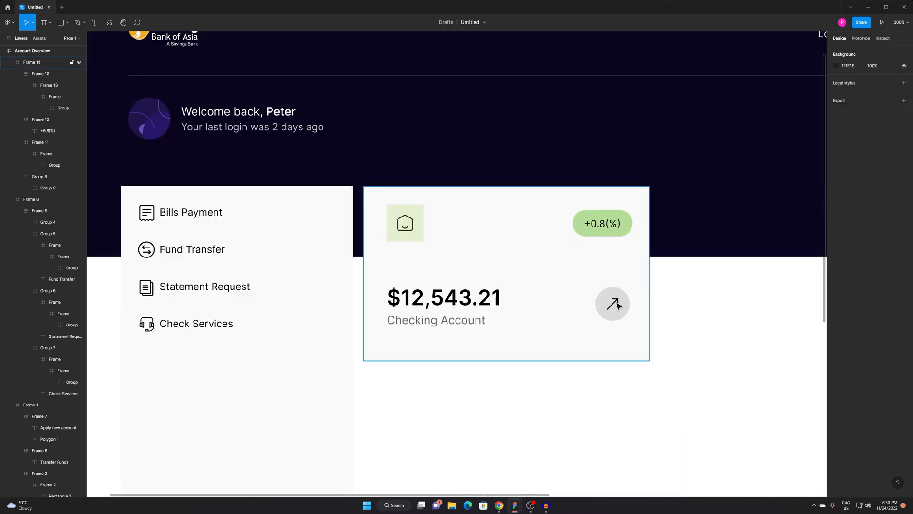
{"action": "left_click", "coordinate": [613, 309]}
{"action": "left_click_drag", "start_coordinate": [613, 307], "coordinate": [621, 335]}
{"action": "key", "text": "z"}
{"action": "left_click", "coordinate": [639, 333], "text": "alt"}
{"action": "left_click_drag", "start_coordinate": [631, 384], "coordinate": [608, 335]}
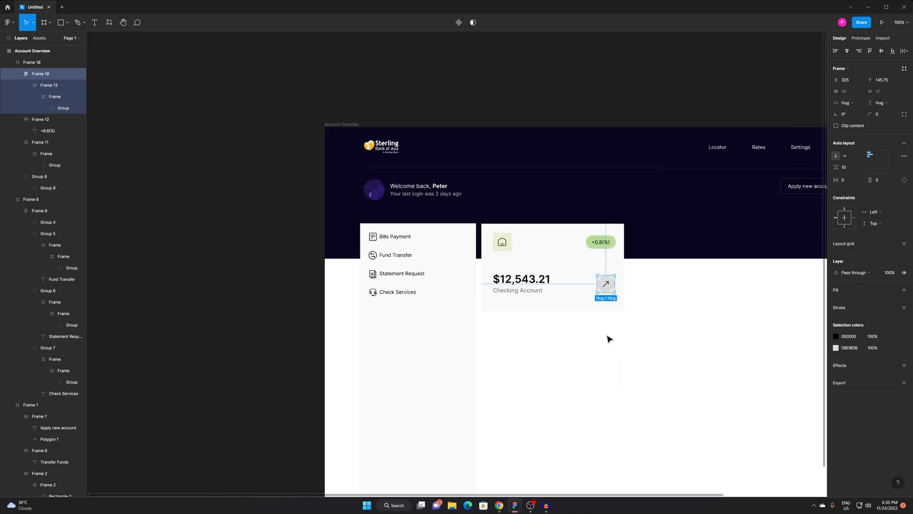
Shift the arrow button slightly left on the Checking Account card.
{"action": "left_click", "coordinate": [543, 247]}
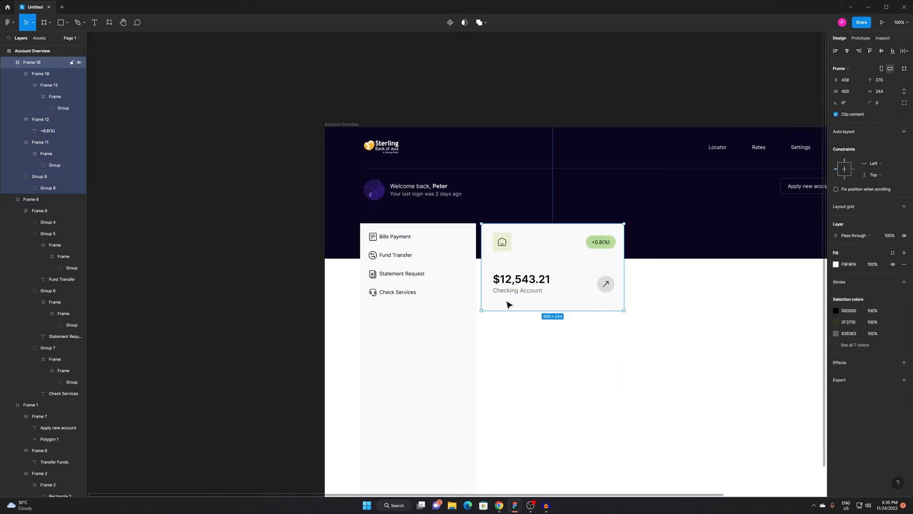
{"action": "left_click", "coordinate": [626, 367]}
{"action": "left_click_drag", "start_coordinate": [643, 373], "coordinate": [604, 303]}
{"action": "key", "text": "z"}
{"action": "left_click", "coordinate": [570, 216]}
{"action": "left_click", "coordinate": [569, 223]}
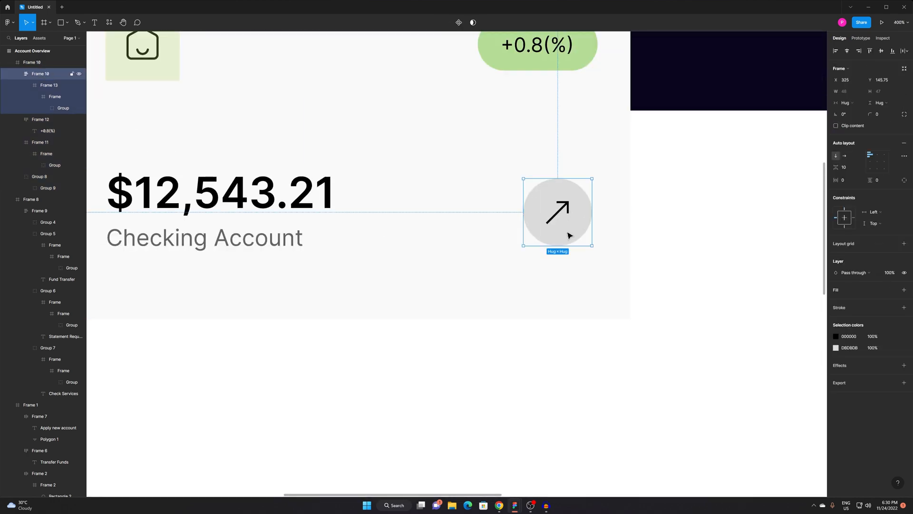
{"action": "left_click", "coordinate": [658, 305]}
{"action": "key", "text": "z"}
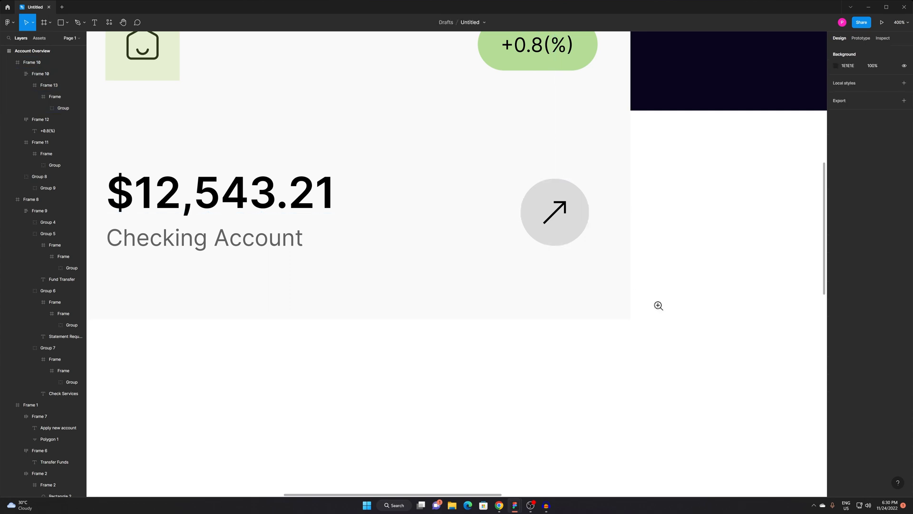
{"action": "left_click", "coordinate": [612, 308], "text": "alt"}
Duplicate the Checking Account card and place the copy directly to its right at X 854, Y 270.
{"action": "left_click_drag", "start_coordinate": [545, 342], "coordinate": [544, 357]}
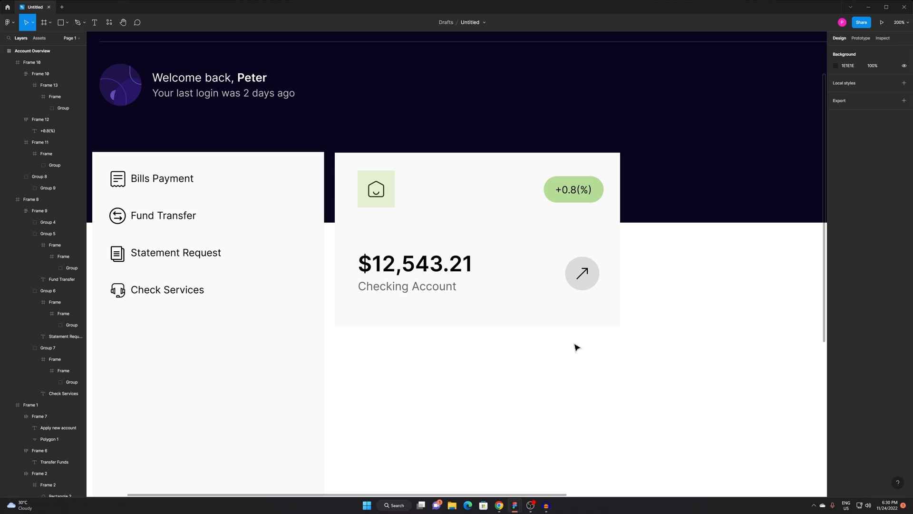
{"action": "key", "text": "shift+0"}
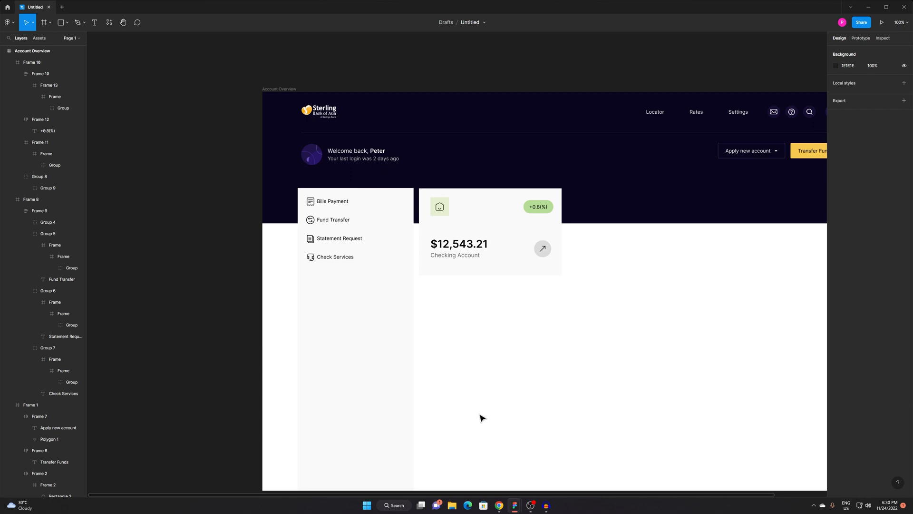
{"action": "left_click_drag", "start_coordinate": [567, 332], "coordinate": [480, 346]}
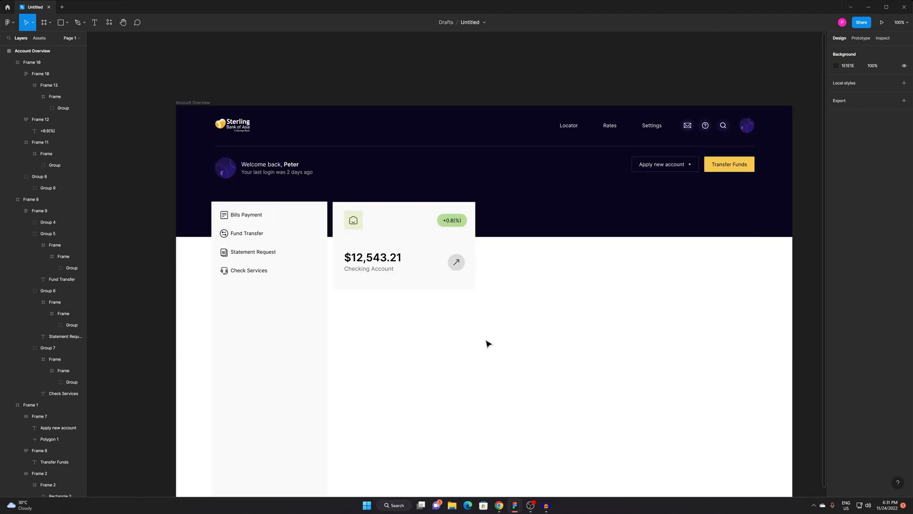
{"action": "left_click", "coordinate": [389, 270]}
{"action": "left_click", "coordinate": [544, 321]}
{"action": "key", "text": "ctrl+v"}
{"action": "left_click_drag", "start_coordinate": [404, 247], "coordinate": [548, 262]}
{"action": "left_click", "coordinate": [540, 347]}
{"action": "left_click_drag", "start_coordinate": [540, 347], "coordinate": [505, 330]}
{"action": "left_click_drag", "start_coordinate": [498, 293], "coordinate": [536, 320]}
Change the duplicated card's account label to "Savings".
{"action": "left_click", "coordinate": [533, 292]}
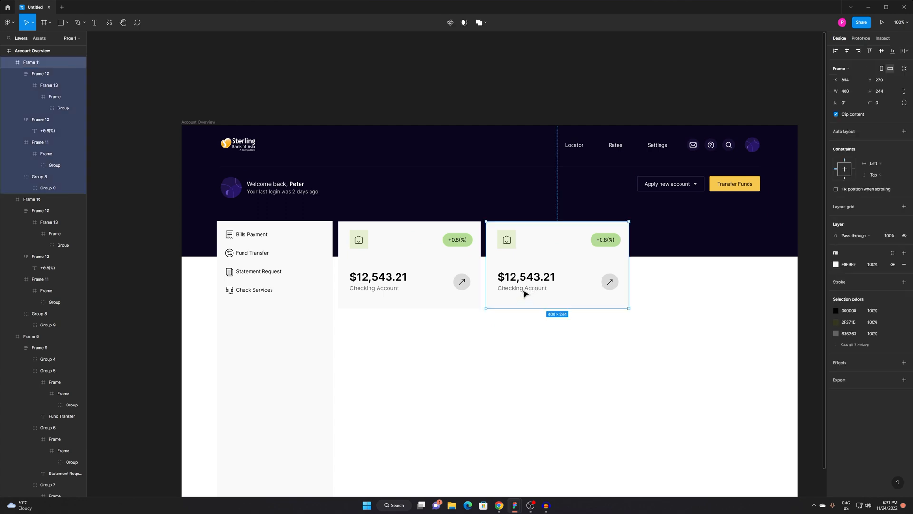
{"action": "double_click", "coordinate": [523, 290]}
{"action": "double_click", "coordinate": [523, 290]}
{"action": "double_click", "coordinate": [523, 290]}
{"action": "double_click", "coordinate": [523, 290]}
{"action": "type", "text": "Sav"}
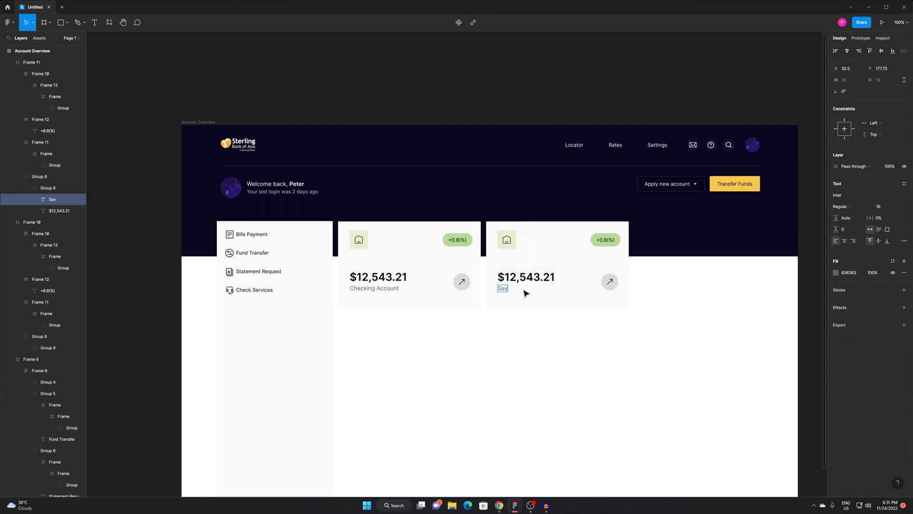
{"action": "left_click", "coordinate": [552, 363]}
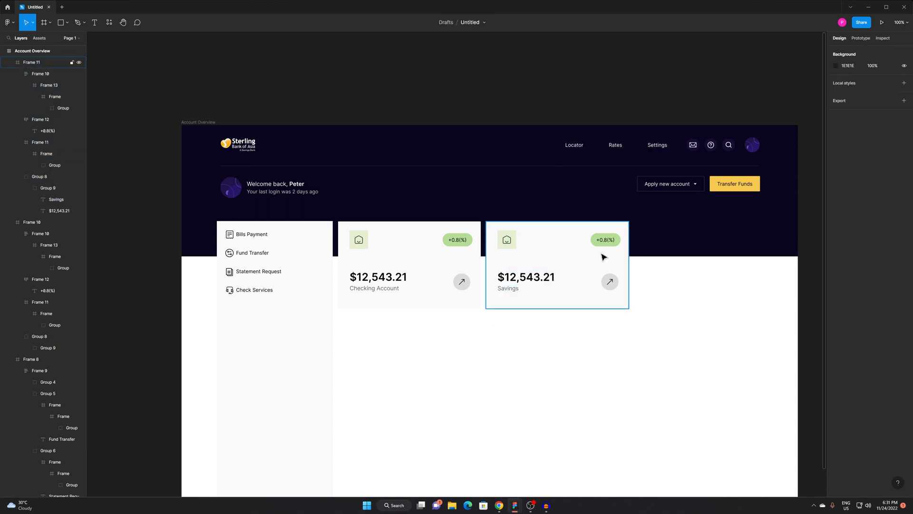
Recolour the percentage badge on the Savings card to the soft red DD9A96.
{"action": "left_click", "coordinate": [605, 252]}
{"action": "scroll", "coordinate": [606, 245], "scroll_direction": "up", "scroll_amount": 3}
{"action": "key", "text": "t"}
{"action": "key", "text": "v"}
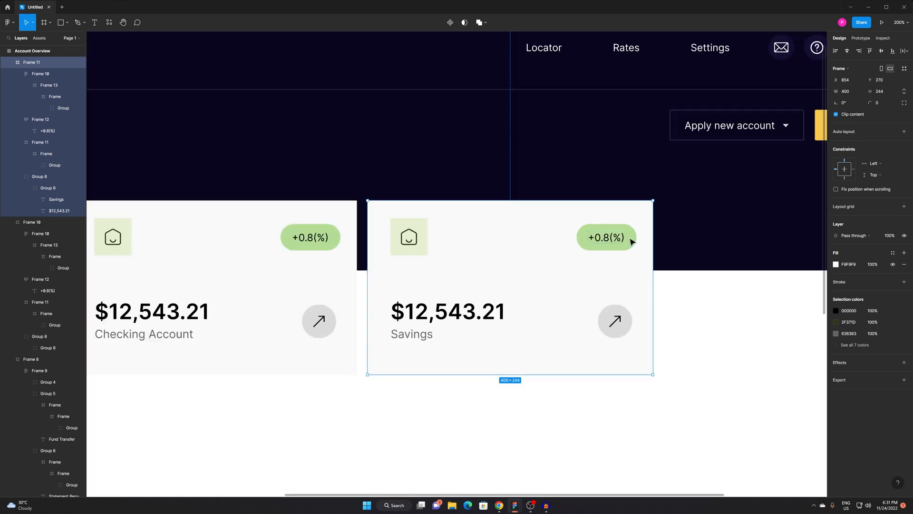
{"action": "double_click", "coordinate": [632, 241]}
{"action": "left_click", "coordinate": [631, 241]}
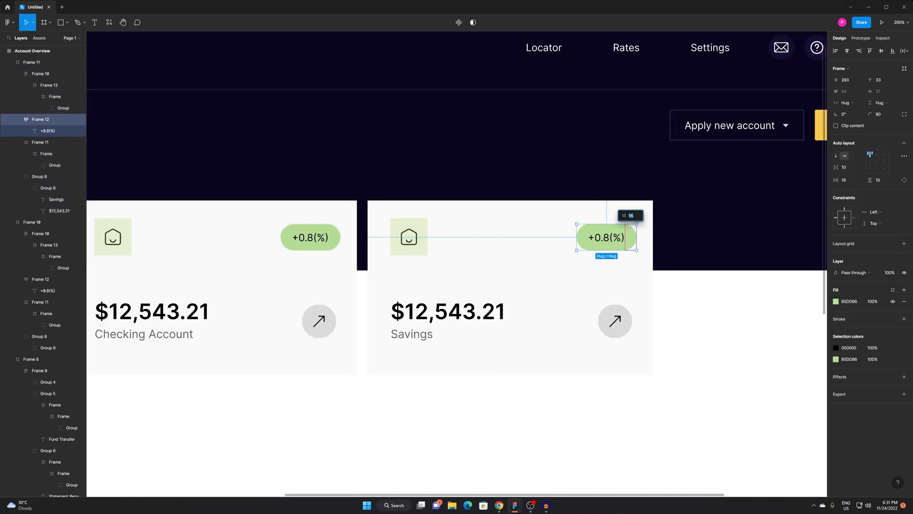
{"action": "left_click", "coordinate": [836, 301]}
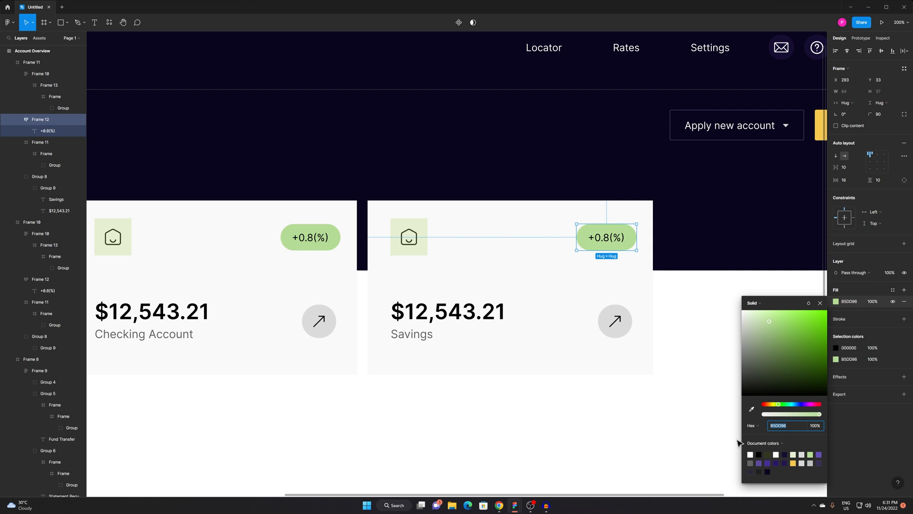
{"action": "left_click", "coordinate": [769, 405]}
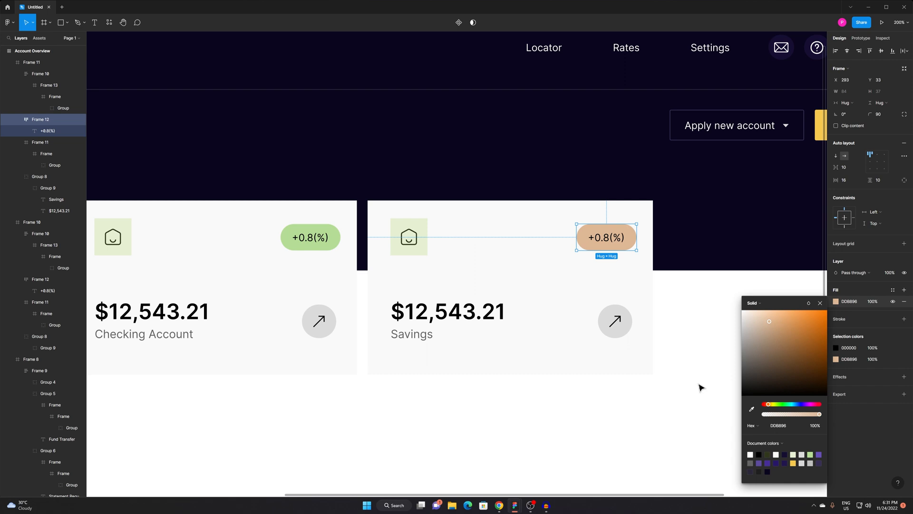
{"action": "left_click_drag", "start_coordinate": [767, 405], "coordinate": [764, 405]}
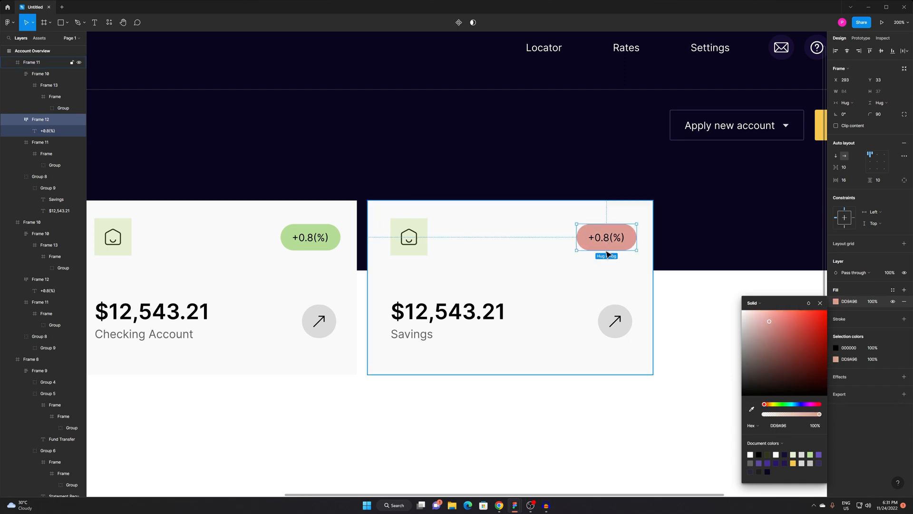
Change the Savings card's percentage badge text to "-0.3(%)".
{"action": "scroll", "coordinate": [607, 255], "scroll_direction": "up", "scroll_amount": 3}
{"action": "double_click", "coordinate": [584, 236]}
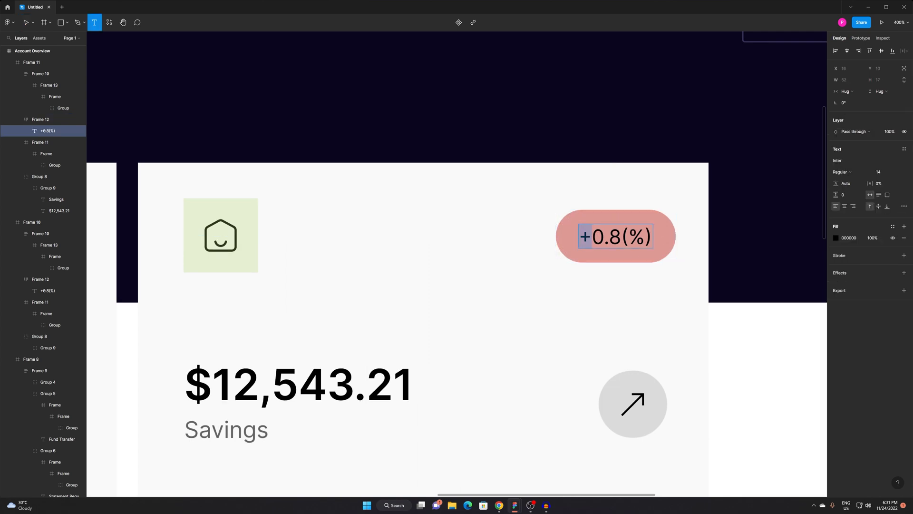
{"action": "type", "text": "-"}
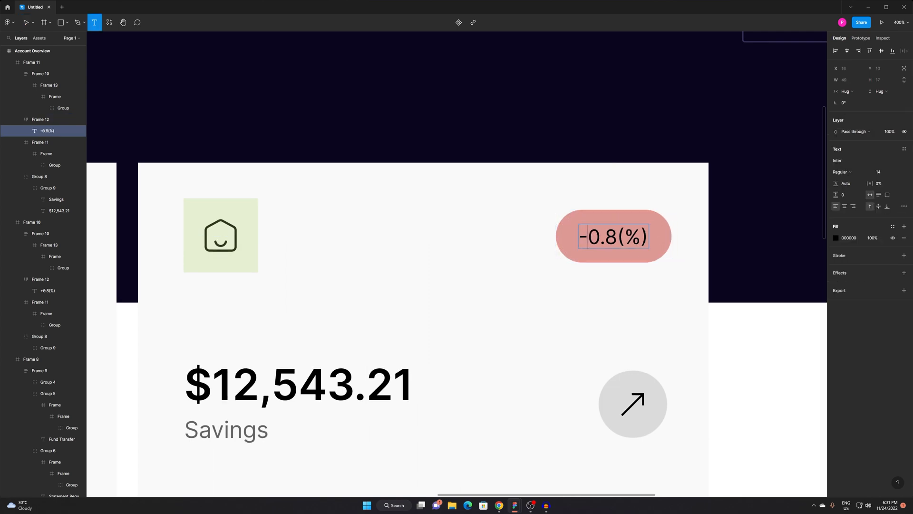
{"action": "key", "text": "BackSpace"}
{"action": "type", "text": "3"}
{"action": "key", "text": "Escape"}
{"action": "left_click", "coordinate": [771, 393]}
{"action": "double_click", "coordinate": [592, 243]}
{"action": "left_click", "coordinate": [754, 390]}
Replace the digits before the comma in the Savings card's balance with 100.
{"action": "left_click_drag", "start_coordinate": [566, 344], "coordinate": [686, 244]}
{"action": "scroll", "coordinate": [400, 301], "scroll_direction": "up", "scroll_amount": 3}
{"action": "key", "text": "t"}
{"action": "double_click", "coordinate": [372, 295]}
{"action": "left_click", "coordinate": [306, 264]}
{"action": "left_click", "coordinate": [359, 264]}
{"action": "key", "text": "BackSpace"}
{"action": "key", "text": "BackSpace"}
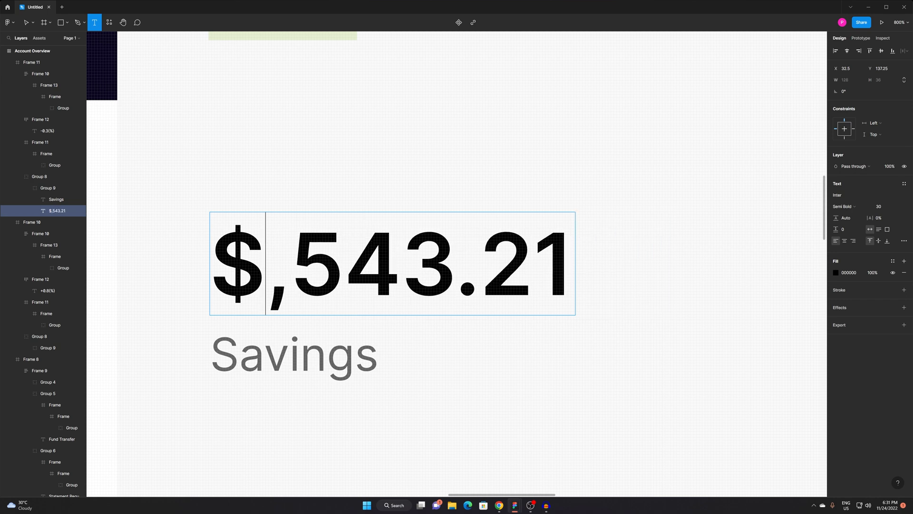
{"action": "type", "text": "100"}
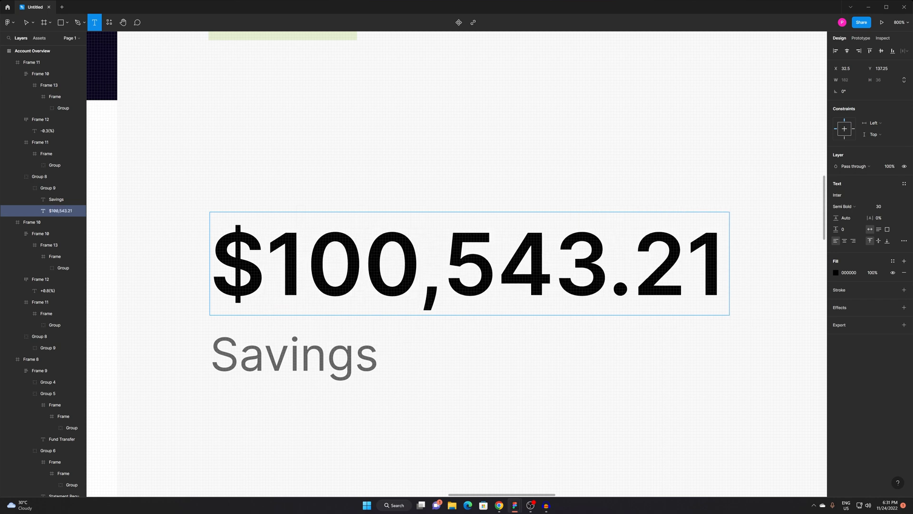
Change the rest of the Savings card's balance after the comma so the amount reads $100,908.56.
{"action": "key", "text": "Right"}
{"action": "key", "text": "shift+Right"}
{"action": "key", "text": "shift+Right"}
{"action": "key", "text": "shift+Right"}
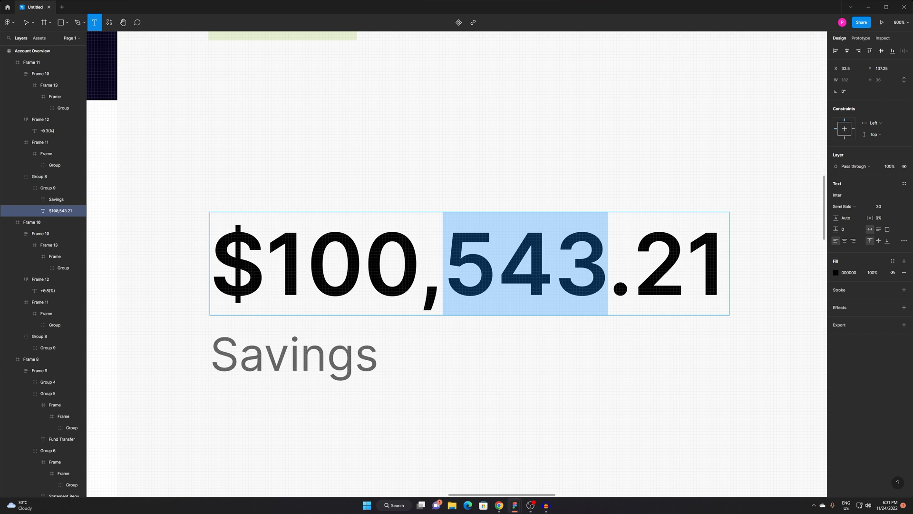
{"action": "type", "text": "908"}
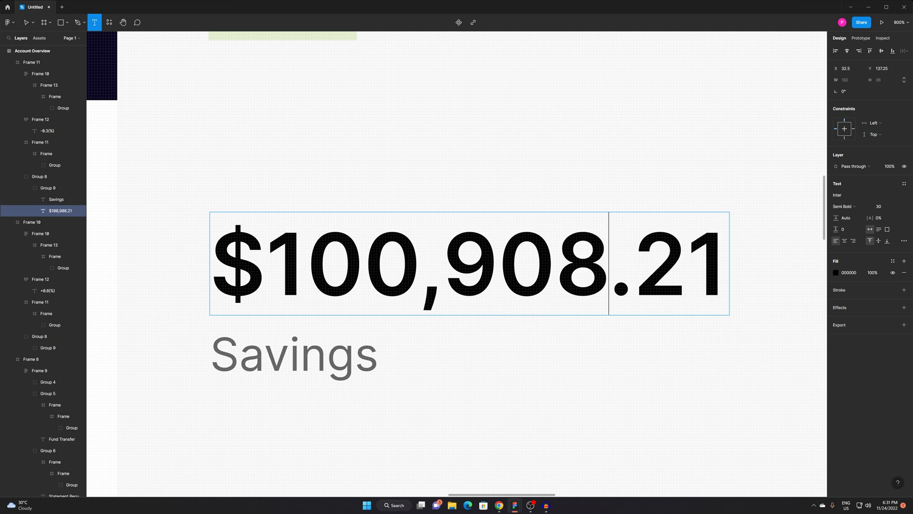
{"action": "left_click_drag", "start_coordinate": [633, 267], "coordinate": [763, 278]}
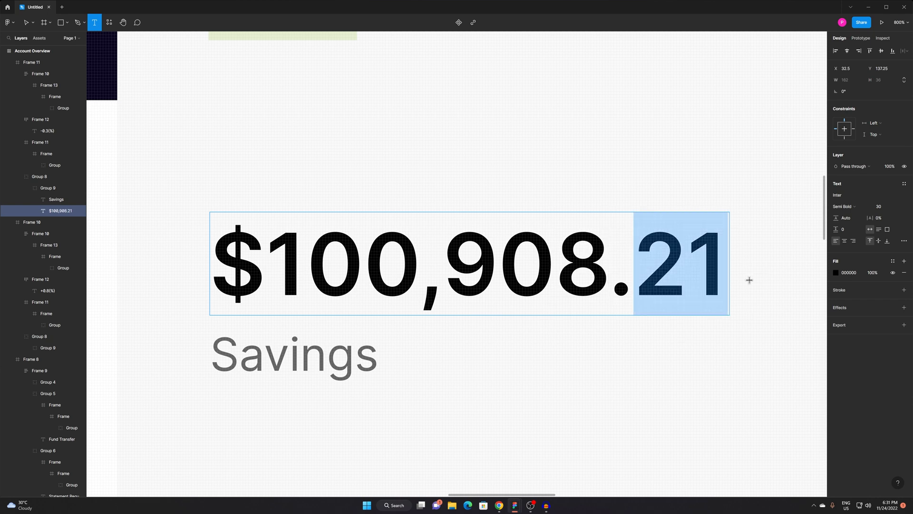
{"action": "type", "text": "56"}
{"action": "key", "text": "Escape"}
Extend the Savings card's account label to "Savings Account".
{"action": "key", "text": "minus"}
{"action": "key", "text": "minus"}
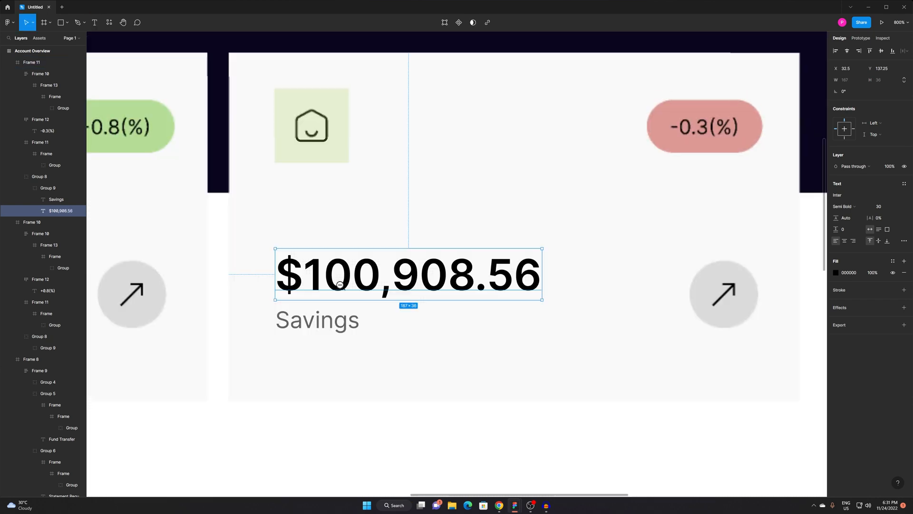
{"action": "left_click_drag", "start_coordinate": [341, 310], "coordinate": [433, 303]}
{"action": "key", "text": "Return"}
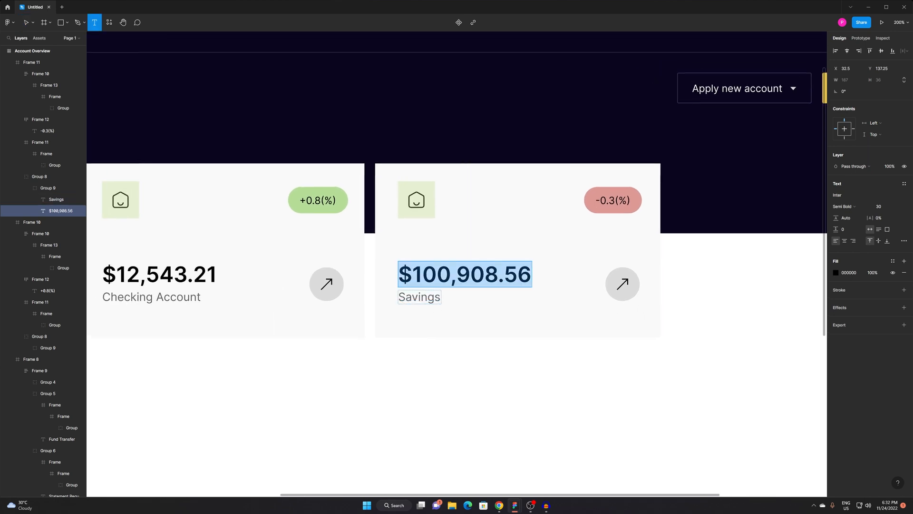
{"action": "left_click", "coordinate": [428, 297]}
{"action": "type", "text": "Accou"}
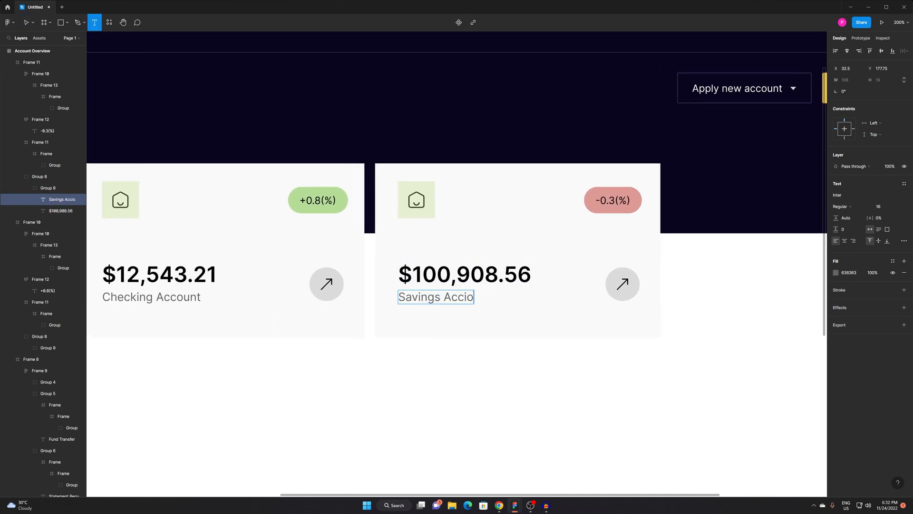
{"action": "type", "text": "nt"}
{"action": "key", "text": "Escape"}
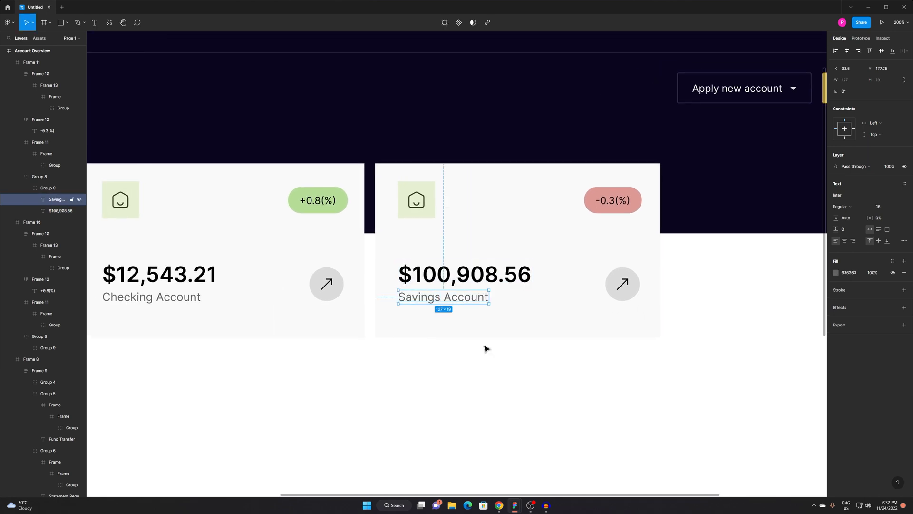
Recolour the icon tile on the Savings card from green to light blue by shifting its fill hue.
{"action": "left_click", "coordinate": [488, 347]}
{"action": "scroll", "coordinate": [547, 255], "scroll_direction": "left", "scroll_amount": 2}
{"action": "scroll", "coordinate": [547, 255], "scroll_direction": "up", "scroll_amount": 1}
{"action": "left_click", "coordinate": [548, 256]}
{"action": "left_click", "coordinate": [491, 196]}
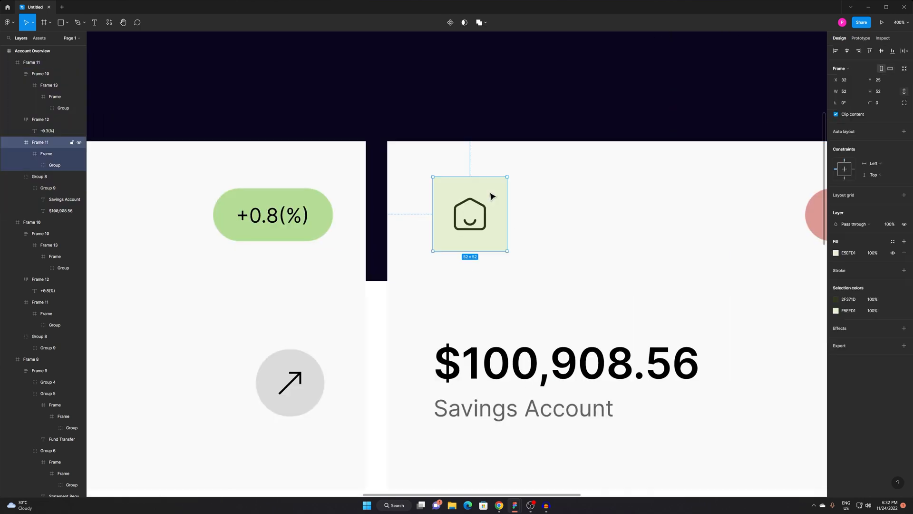
{"action": "left_click", "coordinate": [835, 253]}
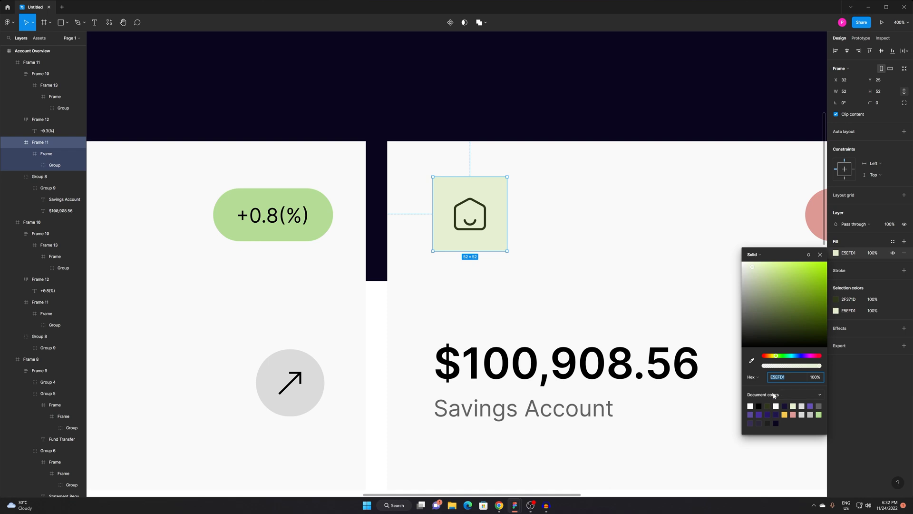
{"action": "left_click", "coordinate": [795, 356]}
{"action": "left_click", "coordinate": [685, 318]}
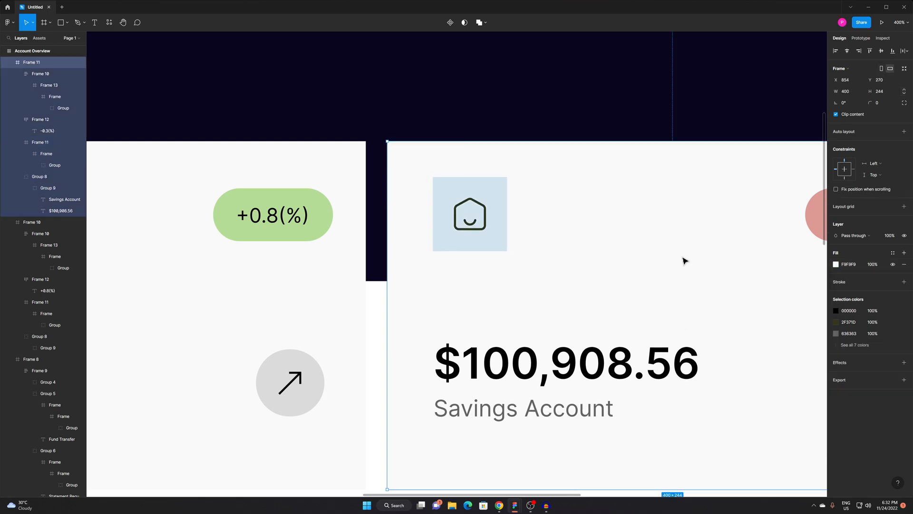
{"action": "left_click_drag", "start_coordinate": [522, 170], "coordinate": [552, 185]}
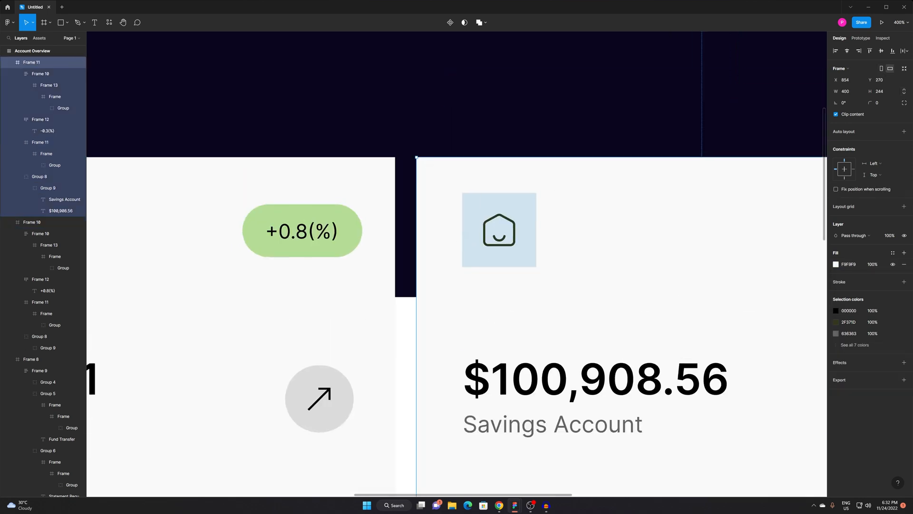
Switch to Flaticon in the browser, close the open arrow icon and search the icons for "savings".
{"action": "key", "text": "alt+Tab"}
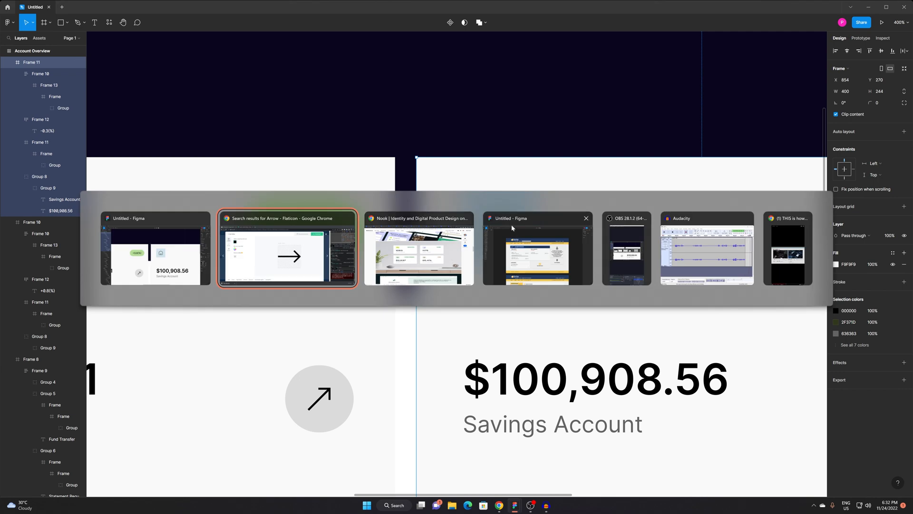
{"action": "left_click", "coordinate": [404, 248]}
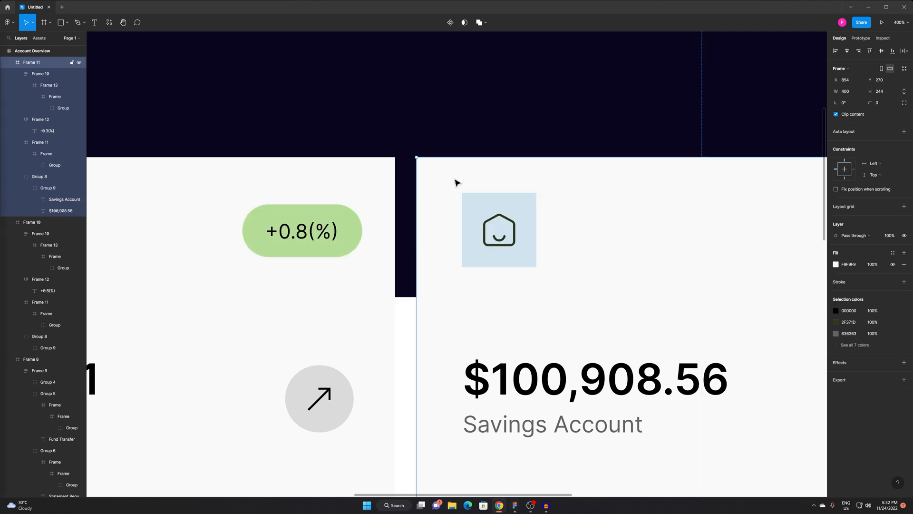
{"action": "key", "text": "alt+Tab"}
{"action": "key", "text": "Tab"}
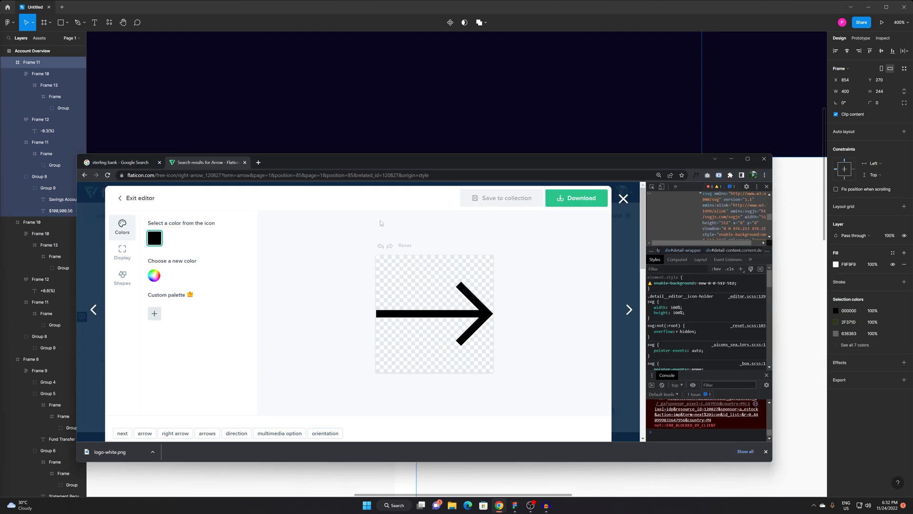
{"action": "left_click", "coordinate": [622, 198]}
{"action": "double_click", "coordinate": [145, 214]}
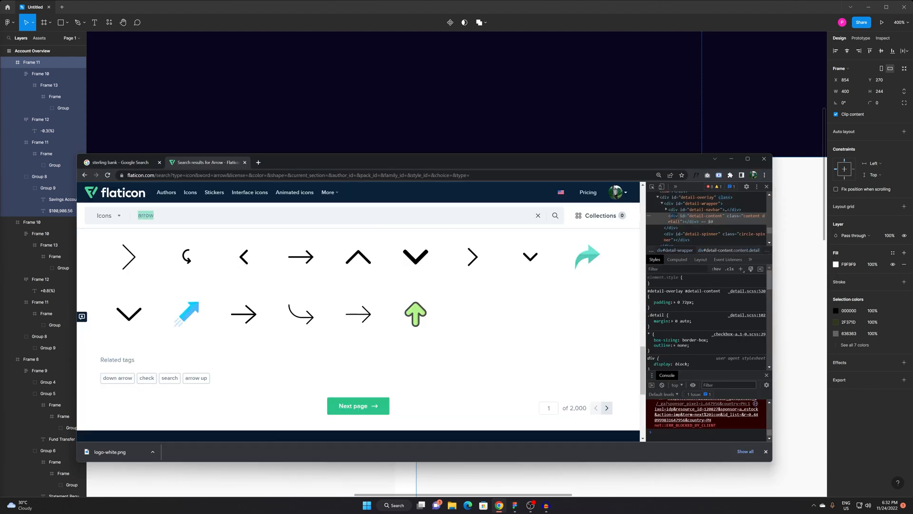
{"action": "type", "text": "savings"}
{"action": "key", "text": "Return"}
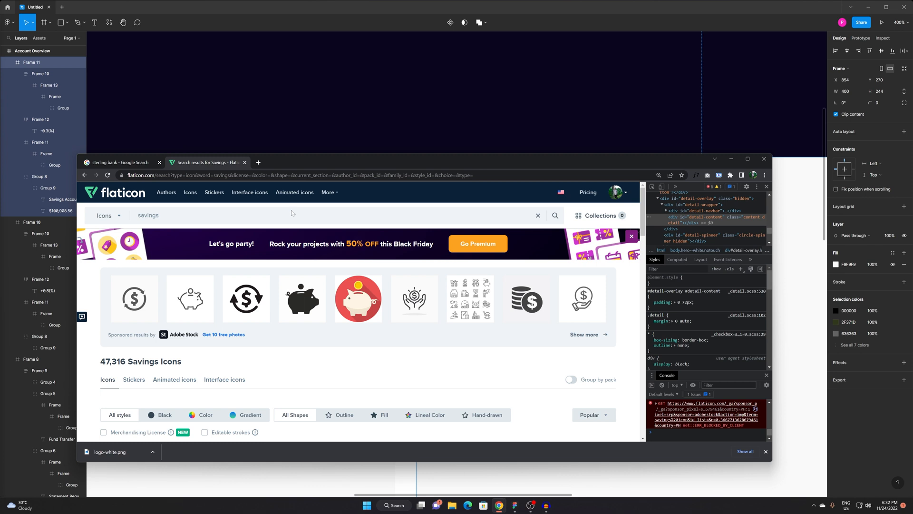
Open the outlined bookmark icon from the search results in the icon editor and copy its SVG element through the page inspector.
{"action": "scroll", "coordinate": [206, 378], "scroll_direction": "down", "scroll_amount": 5}
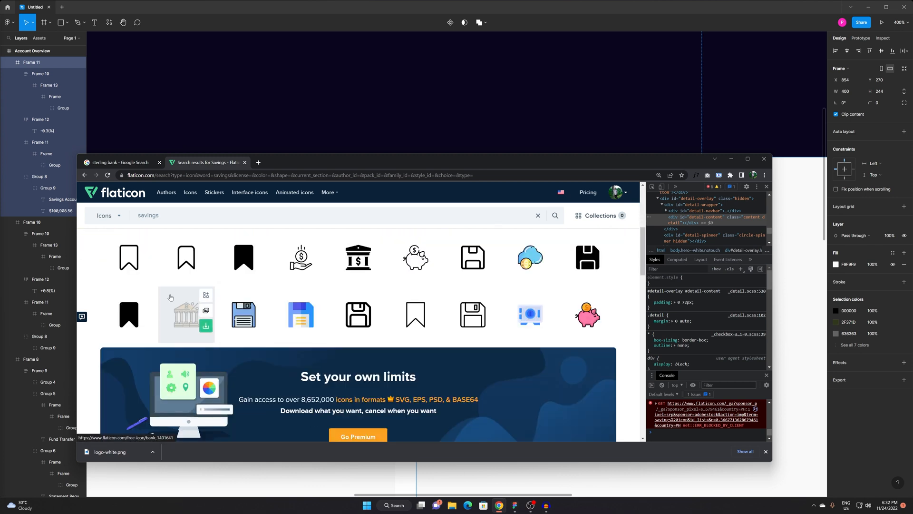
{"action": "scroll", "coordinate": [170, 297], "scroll_direction": "down", "scroll_amount": 1}
{"action": "scroll", "coordinate": [171, 299], "scroll_direction": "up", "scroll_amount": 1}
{"action": "scroll", "coordinate": [200, 304], "scroll_direction": "down", "scroll_amount": 1}
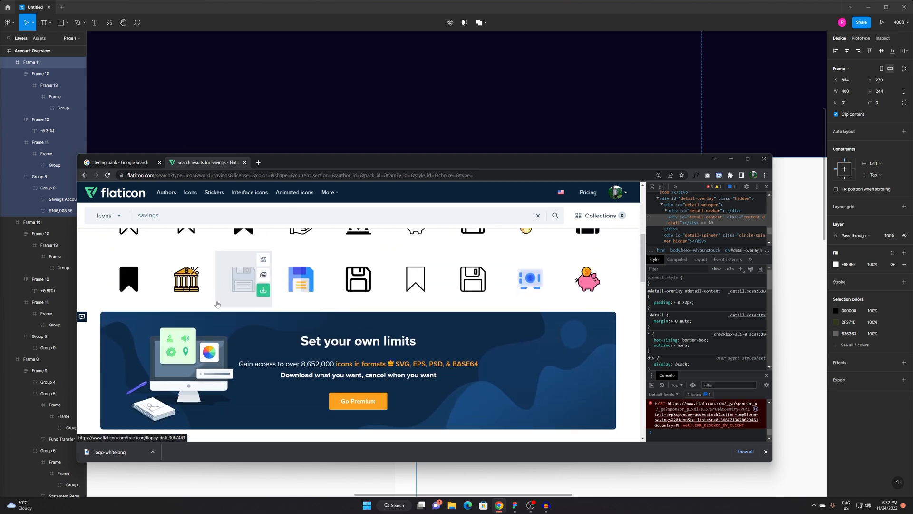
{"action": "scroll", "coordinate": [217, 303], "scroll_direction": "up", "scroll_amount": 2}
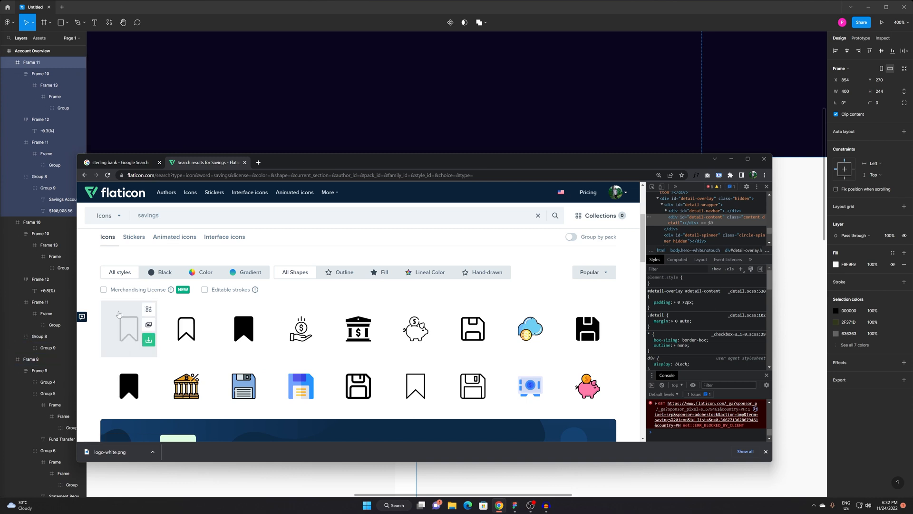
{"action": "left_click", "coordinate": [119, 315]}
{"action": "left_click", "coordinate": [369, 203]}
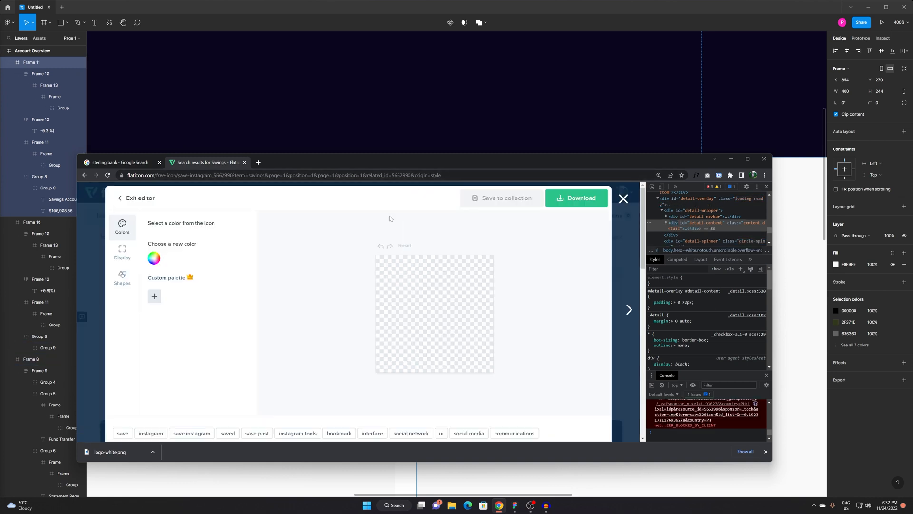
{"action": "right_click", "coordinate": [474, 272]}
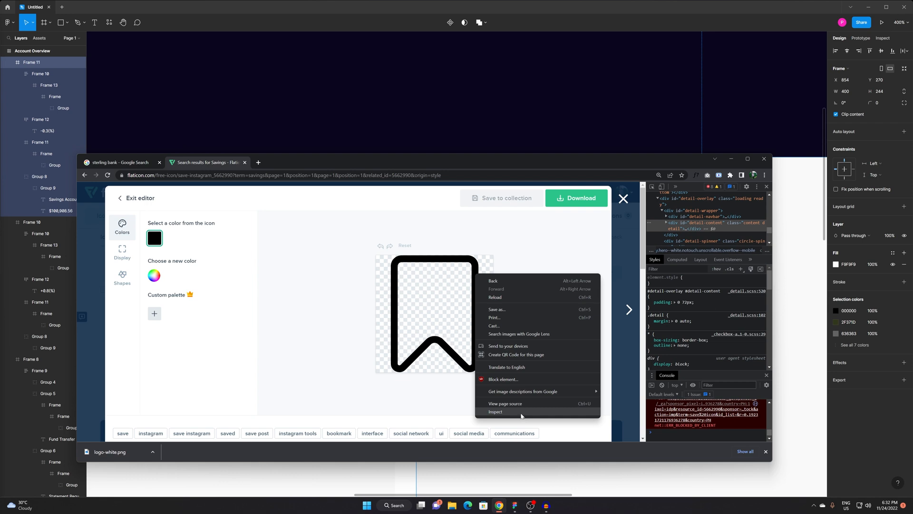
{"action": "left_click", "coordinate": [521, 416]}
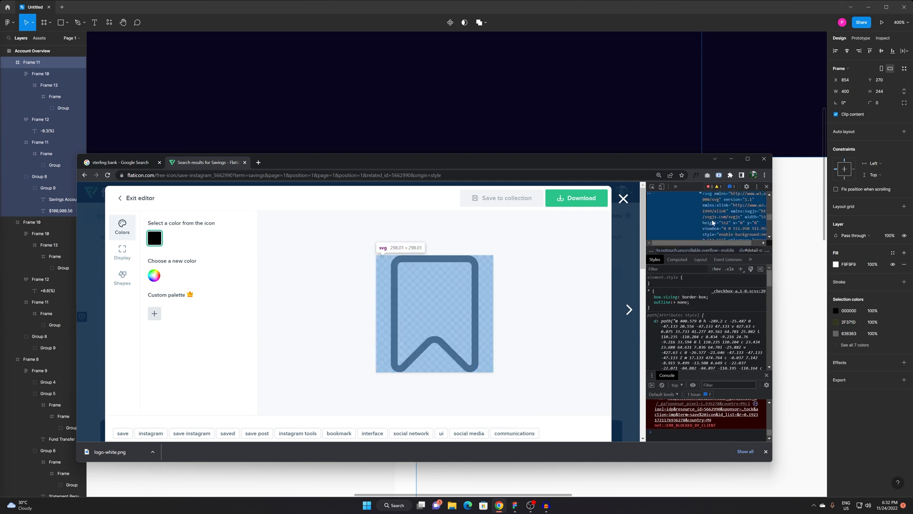
Switch back to Figma and paste the copied bookmark icon into the Savings card's icon tile.
{"action": "left_click", "coordinate": [657, 140]}
{"action": "left_click_drag", "start_coordinate": [603, 300], "coordinate": [613, 263]}
{"action": "scroll", "coordinate": [508, 172], "scroll_direction": "up", "scroll_amount": 3}
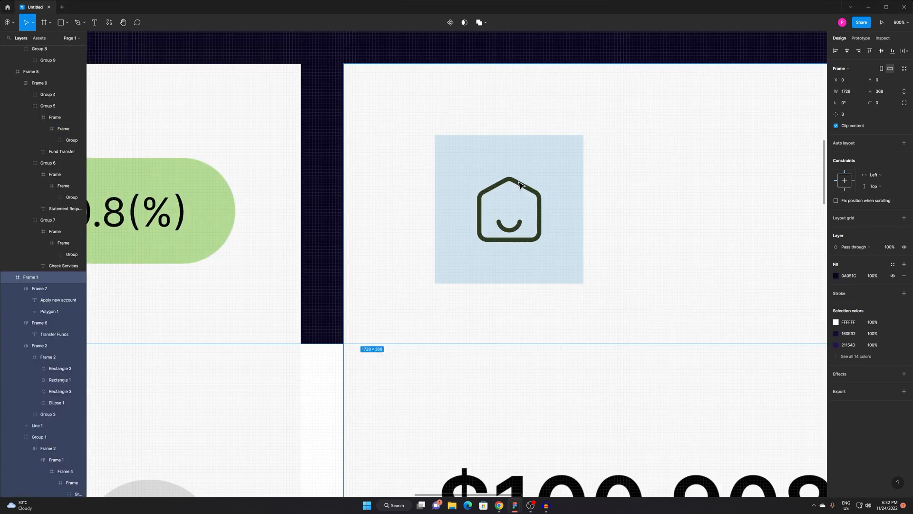
{"action": "left_click", "coordinate": [518, 185]}
{"action": "key", "text": "ctrl+v"}
{"action": "scroll", "coordinate": [577, 188], "scroll_direction": "down", "scroll_amount": 4}
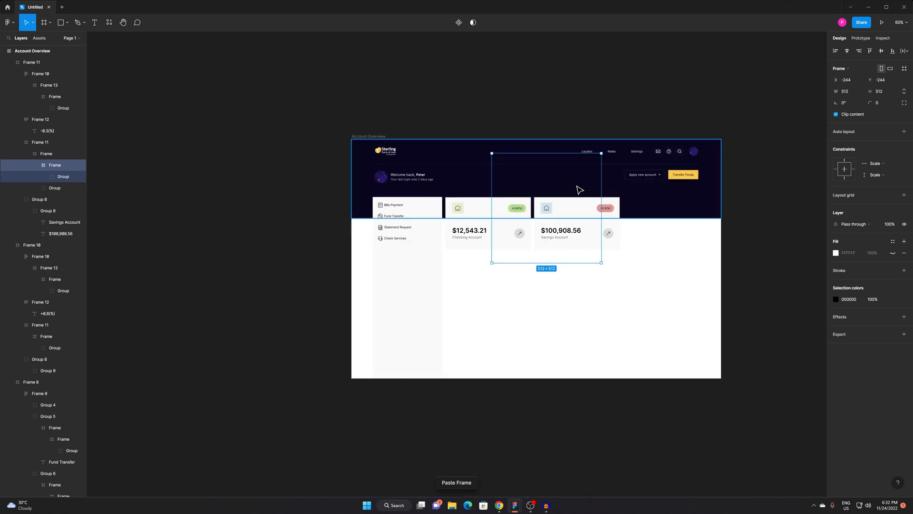
Scale the pasted bookmark icon down to 22 x 22 about its centre in the blue tile.
{"action": "left_click_drag", "start_coordinate": [601, 153], "coordinate": [546, 220]}
{"action": "scroll", "coordinate": [550, 207], "scroll_direction": "up", "scroll_amount": 6}
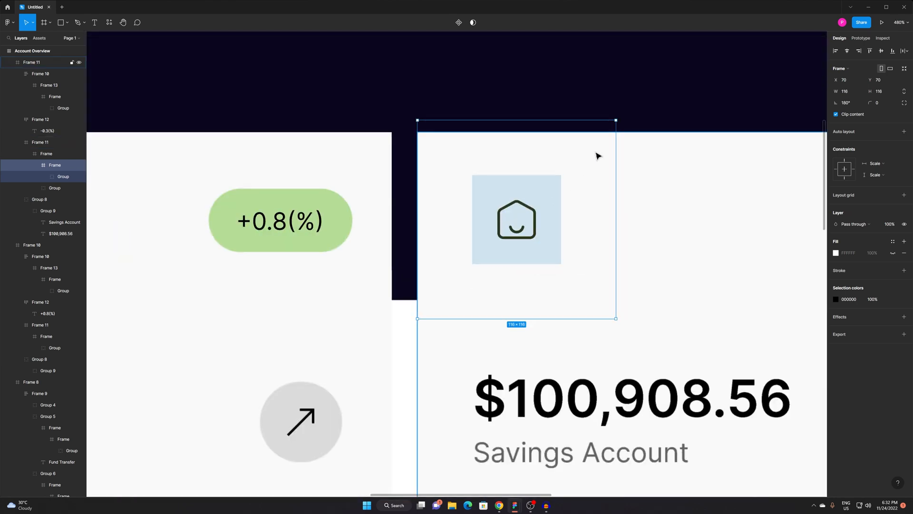
{"action": "left_click_drag", "start_coordinate": [614, 119], "coordinate": [534, 220]}
{"action": "scroll", "coordinate": [533, 219], "scroll_direction": "up", "scroll_amount": 4}
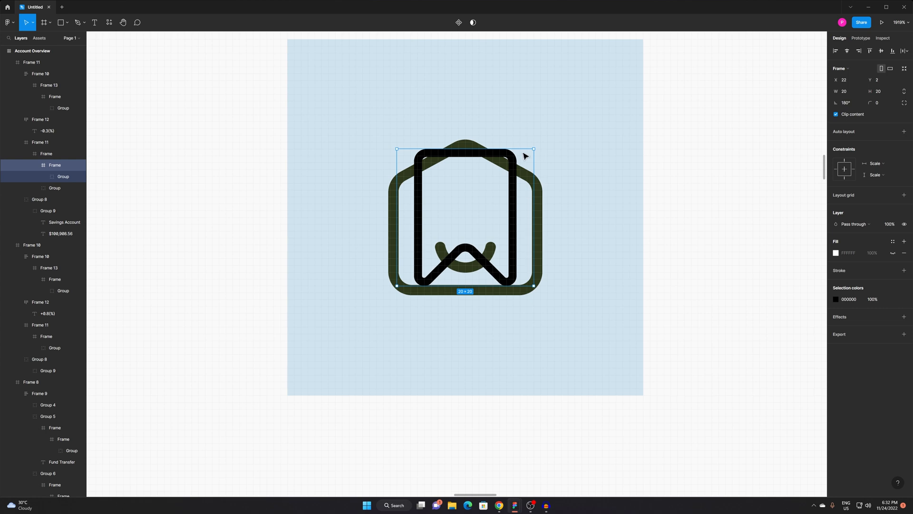
{"action": "left_click_drag", "start_coordinate": [536, 144], "coordinate": [541, 142]}
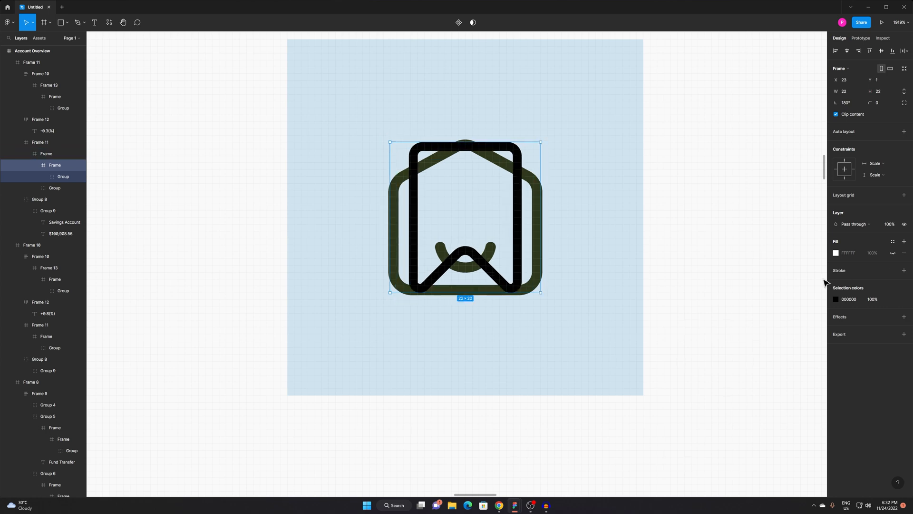
Recolour the bookmark icon to the grey-blue 66808F, sampling the tile's blue and darkening it.
{"action": "left_click", "coordinate": [837, 299]}
{"action": "left_click", "coordinate": [752, 407]}
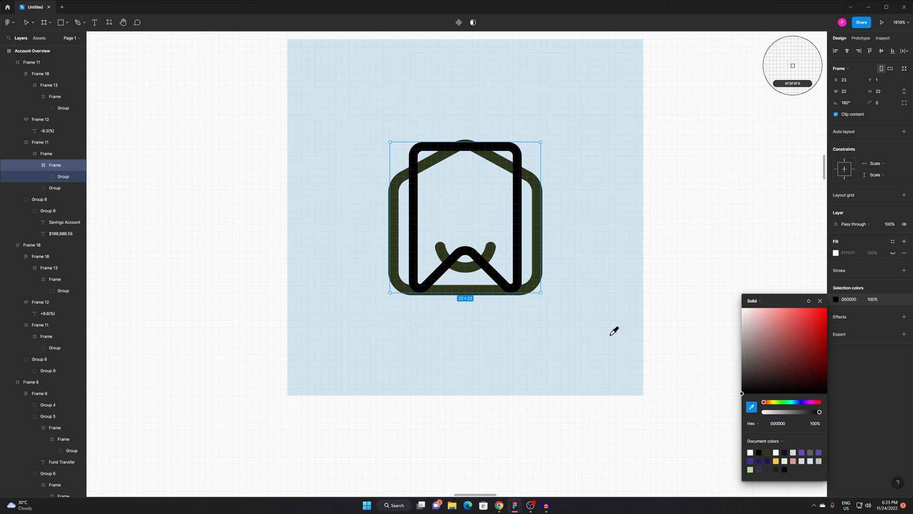
{"action": "left_click", "coordinate": [614, 328]}
{"action": "left_click", "coordinate": [768, 350]}
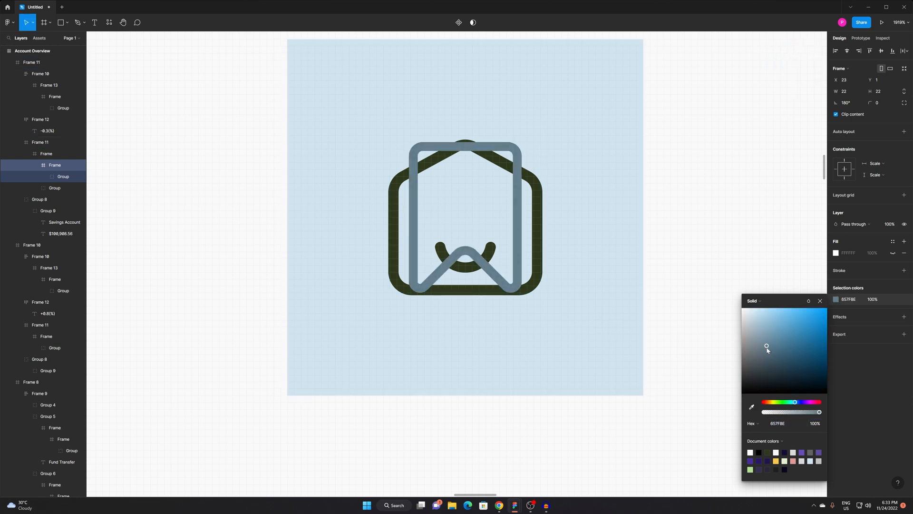
{"action": "left_click", "coordinate": [766, 345]}
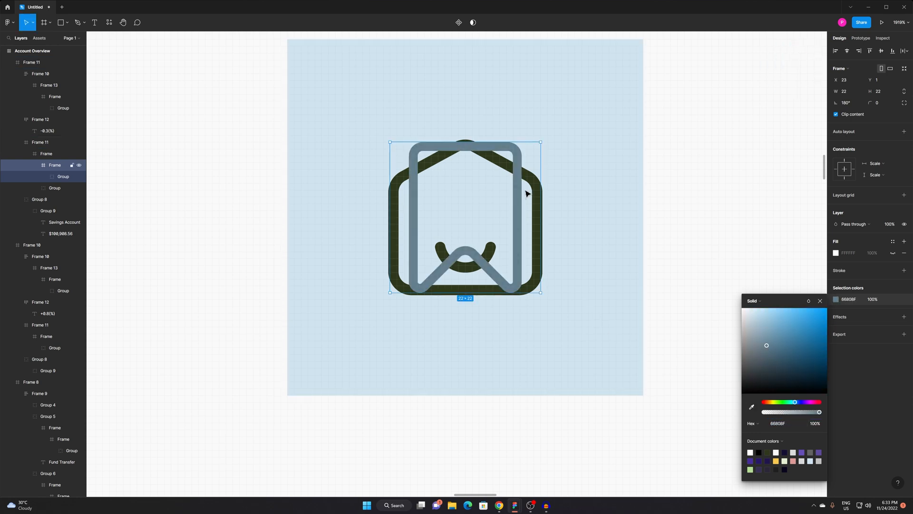
Delete the old house icon beneath the bookmark on the Savings card and clear the selection.
{"action": "left_click", "coordinate": [48, 188]}
{"action": "key", "text": "Delete"}
{"action": "left_click", "coordinate": [48, 188]}
{"action": "scroll", "coordinate": [433, 238], "scroll_direction": "down", "scroll_amount": 3}
{"action": "scroll", "coordinate": [433, 237], "scroll_direction": "down", "scroll_amount": 10}
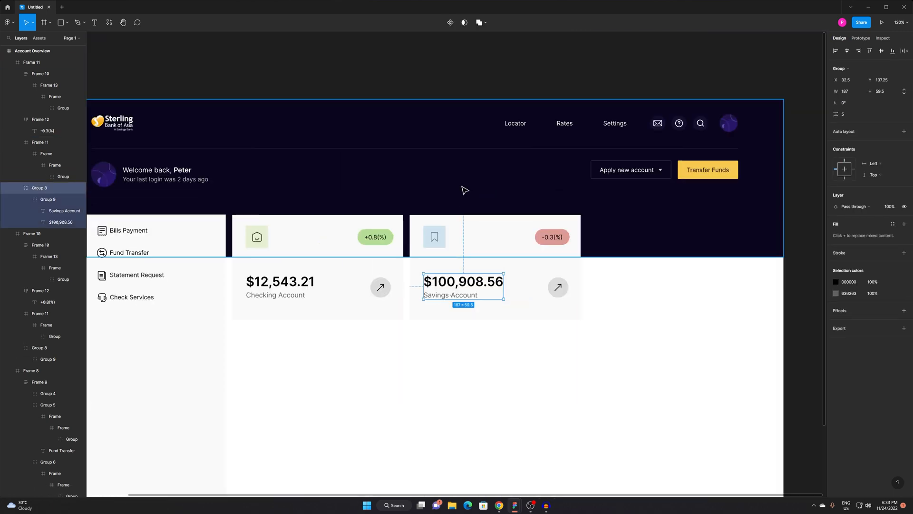
{"action": "left_click", "coordinate": [466, 185]}
{"action": "left_click", "coordinate": [641, 385]}
Review the Checking and Savings account cards against the header, side menu and empty area of the Account Overview page.
{"action": "left_click_drag", "start_coordinate": [557, 394], "coordinate": [581, 338]}
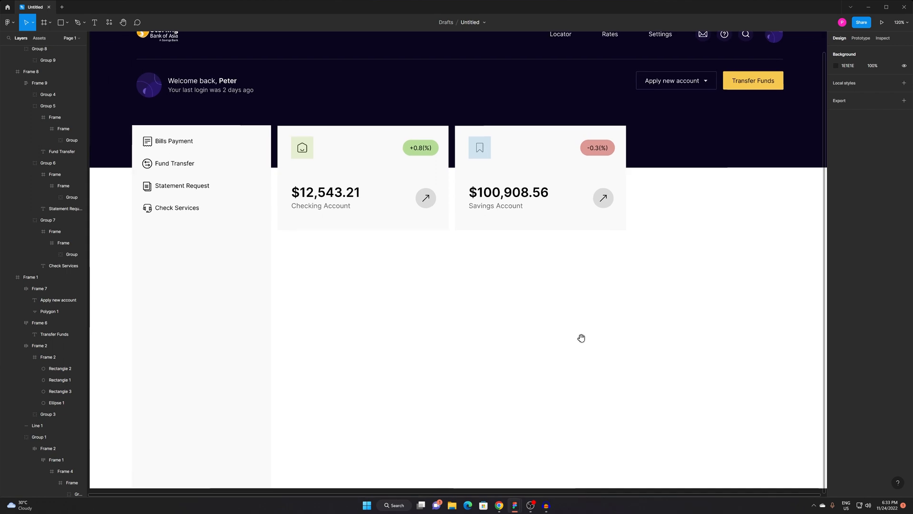
{"action": "scroll", "coordinate": [453, 268], "scroll_direction": "up", "scroll_amount": 2}
{"action": "left_click_drag", "start_coordinate": [501, 335], "coordinate": [384, 371]}
{"action": "scroll", "coordinate": [413, 360], "scroll_direction": "down", "scroll_amount": 4}
{"action": "left_click_drag", "start_coordinate": [436, 355], "coordinate": [503, 314]}
{"action": "scroll", "coordinate": [485, 259], "scroll_direction": "up", "scroll_amount": 2}
{"action": "left_click_drag", "start_coordinate": [582, 306], "coordinate": [660, 290]}
{"action": "left_click_drag", "start_coordinate": [695, 361], "coordinate": [713, 353]}
{"action": "left_click_drag", "start_coordinate": [492, 288], "coordinate": [412, 300]}
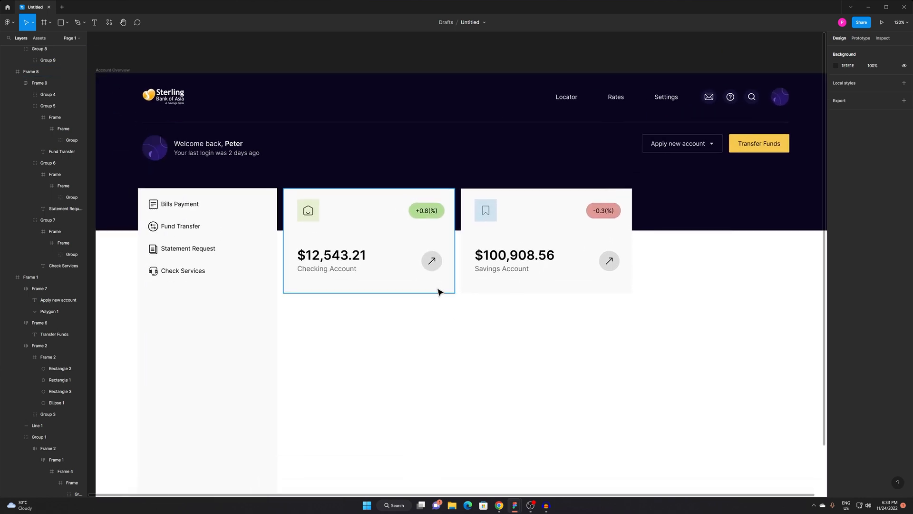
{"action": "scroll", "coordinate": [444, 254], "scroll_direction": "up", "scroll_amount": 2}
{"action": "scroll", "coordinate": [540, 322], "scroll_direction": "down", "scroll_amount": 2}
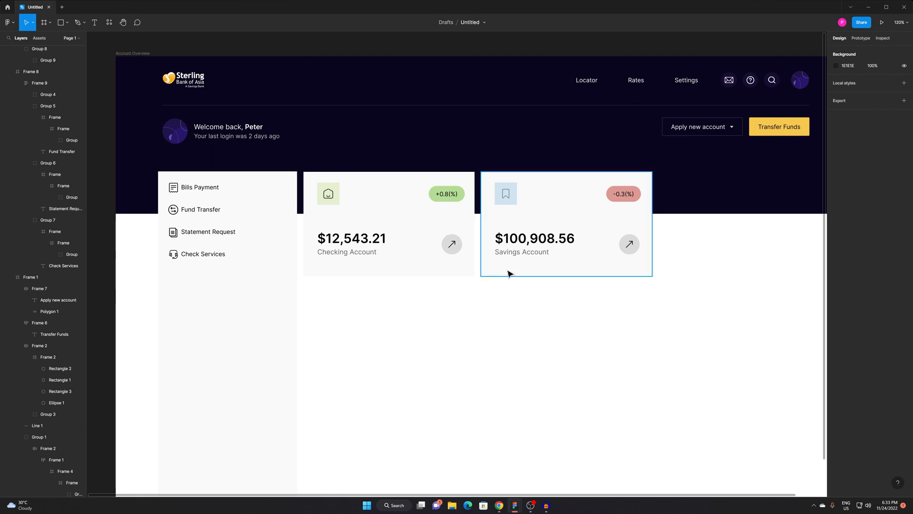
{"action": "scroll", "coordinate": [506, 269], "scroll_direction": "up", "scroll_amount": 5, "text": "ctrl"}
{"action": "scroll", "coordinate": [473, 260], "scroll_direction": "down", "scroll_amount": 5, "text": "ctrl"}
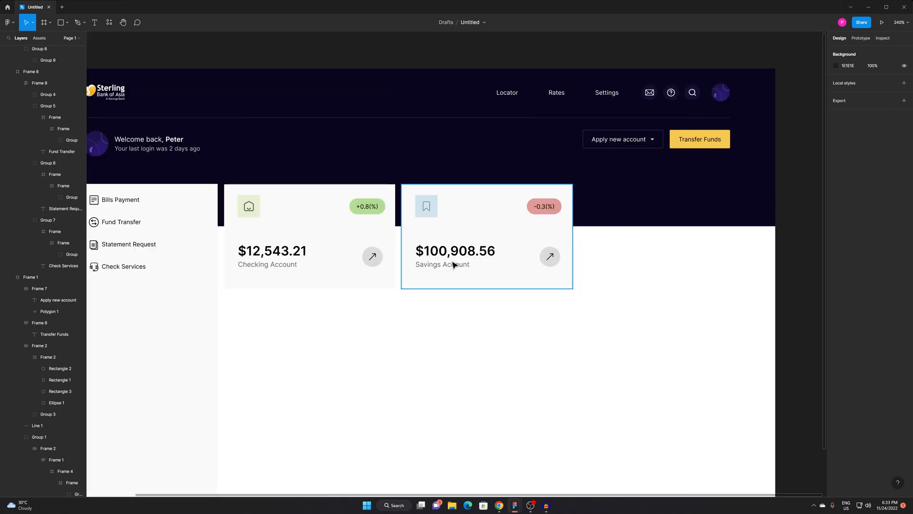
Change the text of the Checking Account card's green badge to +0.8%(+10).
{"action": "scroll", "coordinate": [497, 220], "scroll_direction": "down", "scroll_amount": 2}
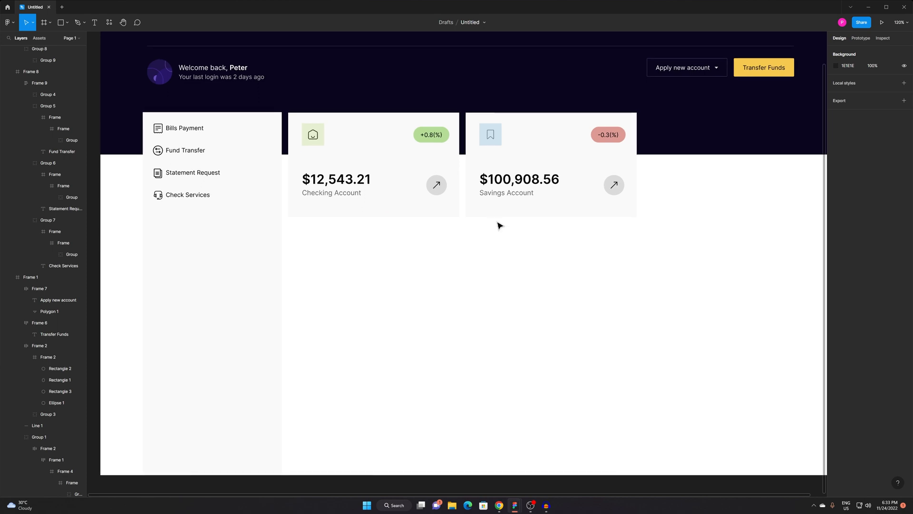
{"action": "left_click_drag", "start_coordinate": [594, 258], "coordinate": [571, 304]}
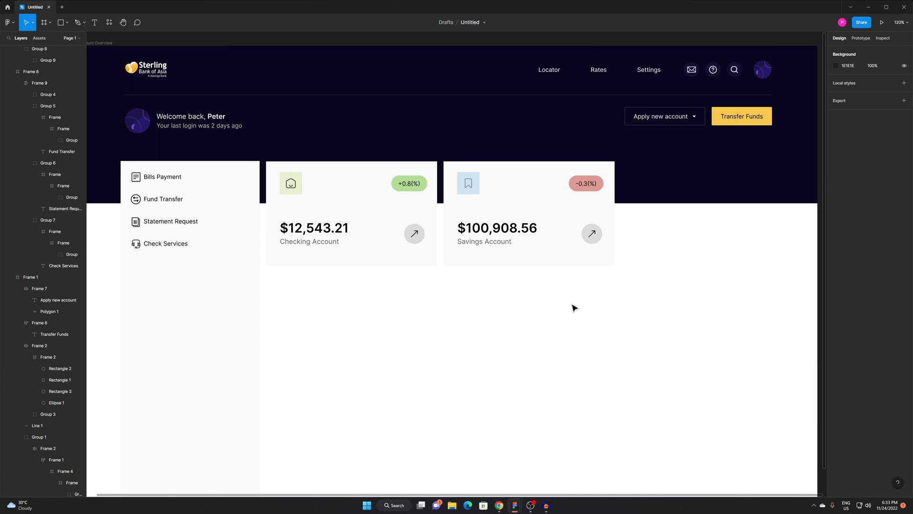
{"action": "key", "text": "z"}
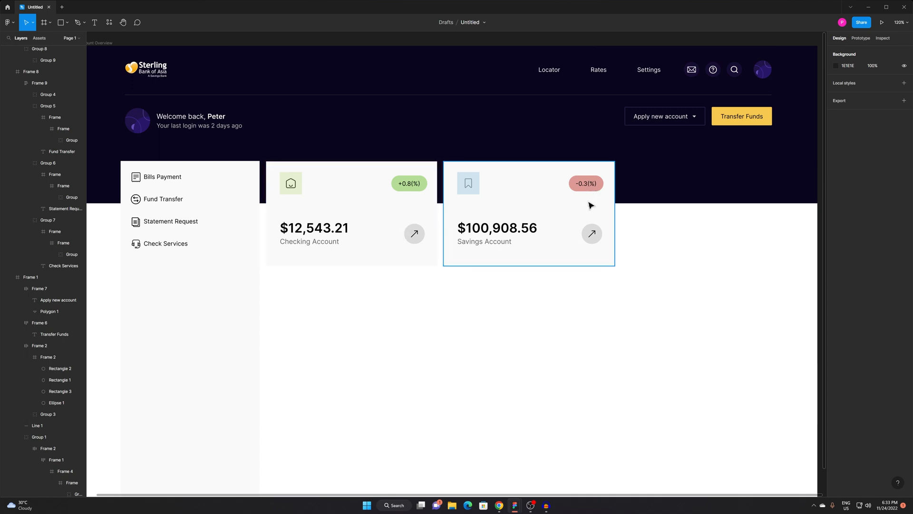
{"action": "left_click", "coordinate": [417, 183]}
{"action": "double_click", "coordinate": [416, 187]}
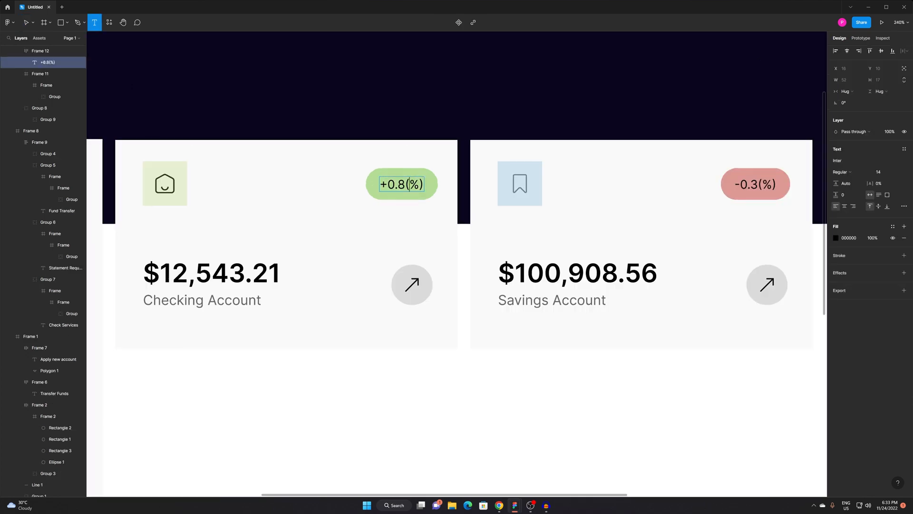
{"action": "type", "text": "10"}
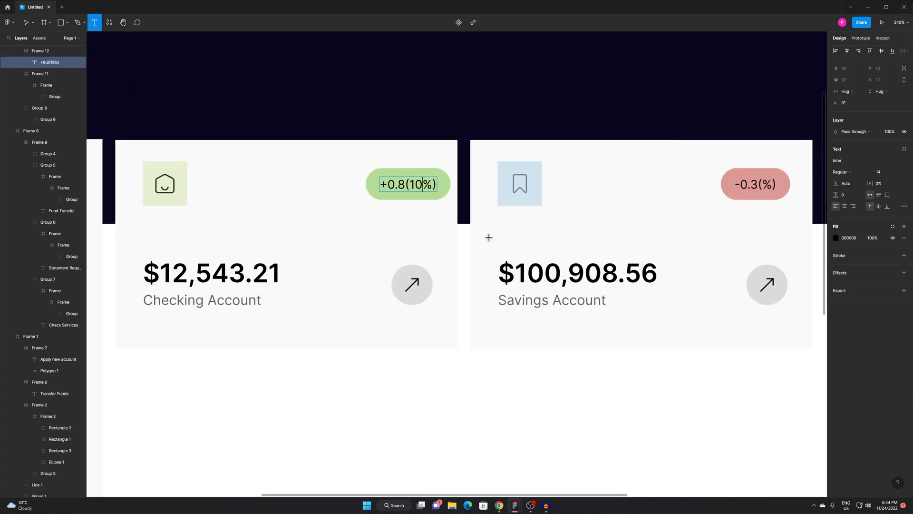
{"action": "key", "text": "Escape"}
{"action": "double_click", "coordinate": [422, 185]}
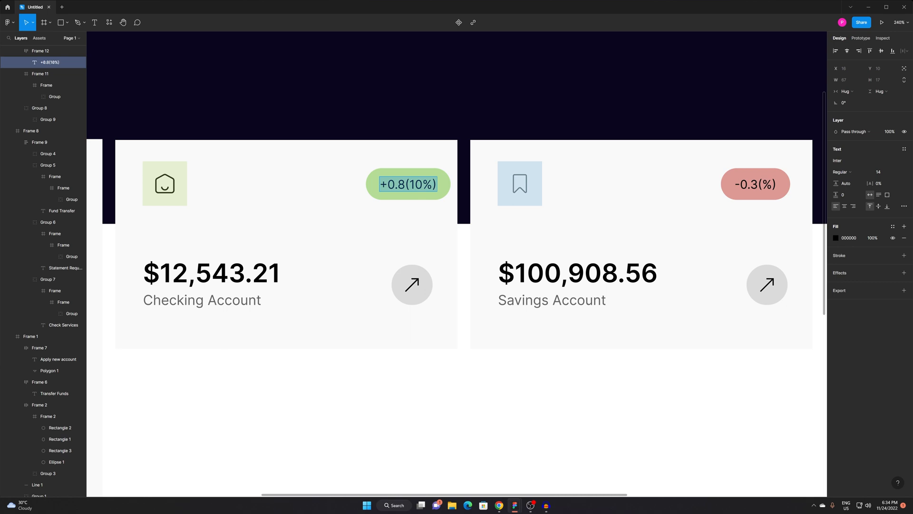
{"action": "left_click", "coordinate": [406, 184]}
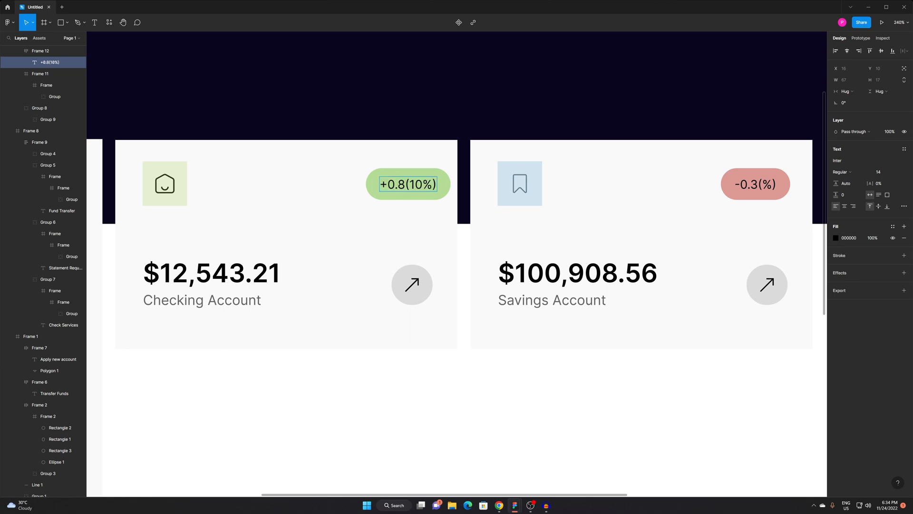
{"action": "type", "text": "%"}
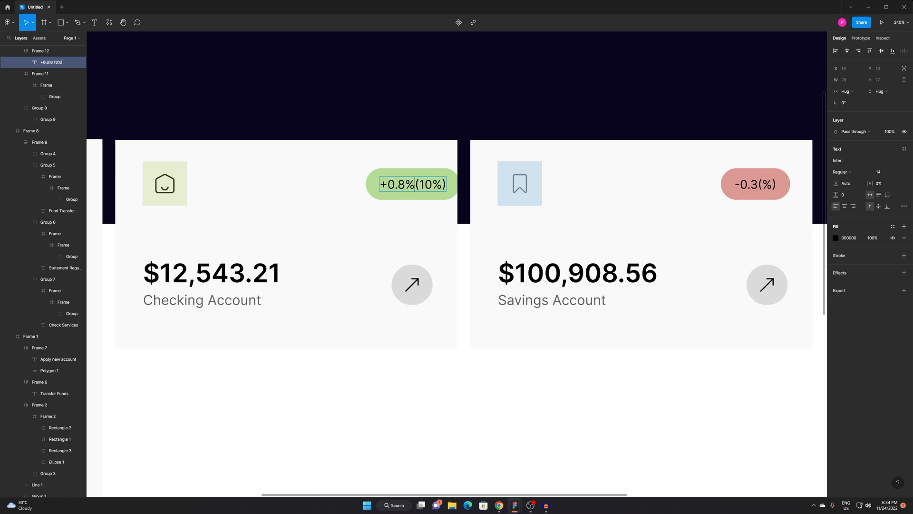
{"action": "key", "text": "BackSpace"}
{"action": "key", "text": "BackSpace"}
{"action": "key", "text": "BackSpace"}
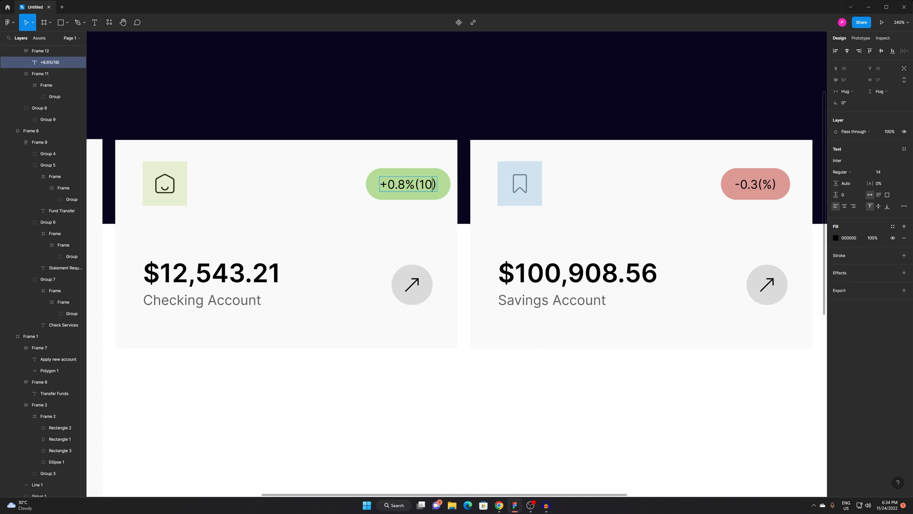
{"action": "type", "text": "+10"}
{"action": "key", "text": "Escape"}
Change the text of the Savings Account card's red badge to -0.3%(- 5).
{"action": "scroll", "coordinate": [619, 198], "scroll_direction": "right", "scroll_amount": 4}
{"action": "scroll", "coordinate": [556, 198], "scroll_direction": "left", "scroll_amount": 1}
{"action": "left_click", "coordinate": [712, 186]}
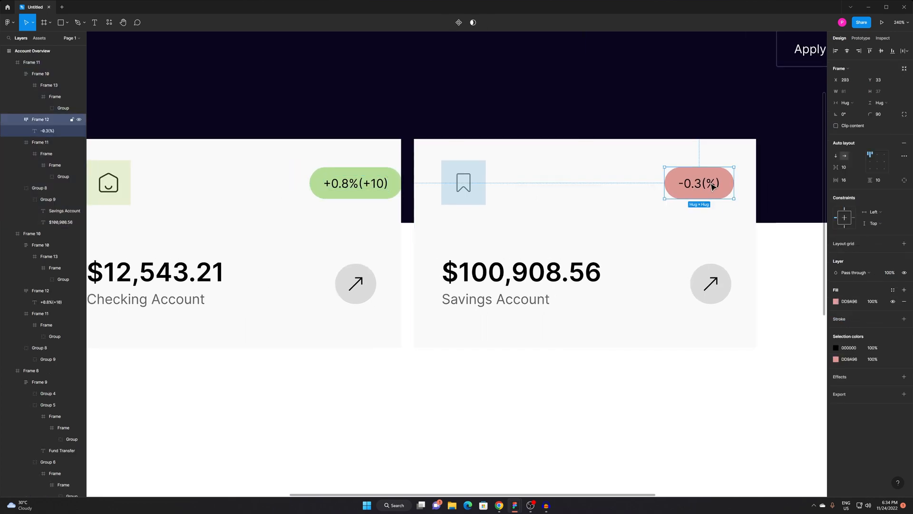
{"action": "double_click", "coordinate": [712, 186]}
{"action": "double_click", "coordinate": [714, 185]}
{"action": "left_click", "coordinate": [718, 184]}
{"action": "key", "text": "BackSpace"}
{"action": "key", "text": "BackSpace"}
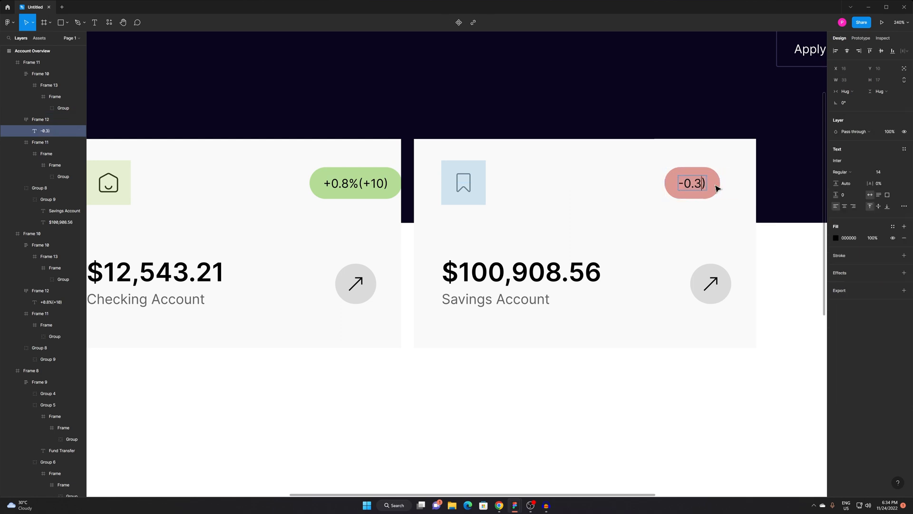
{"action": "type", "text": "%("}
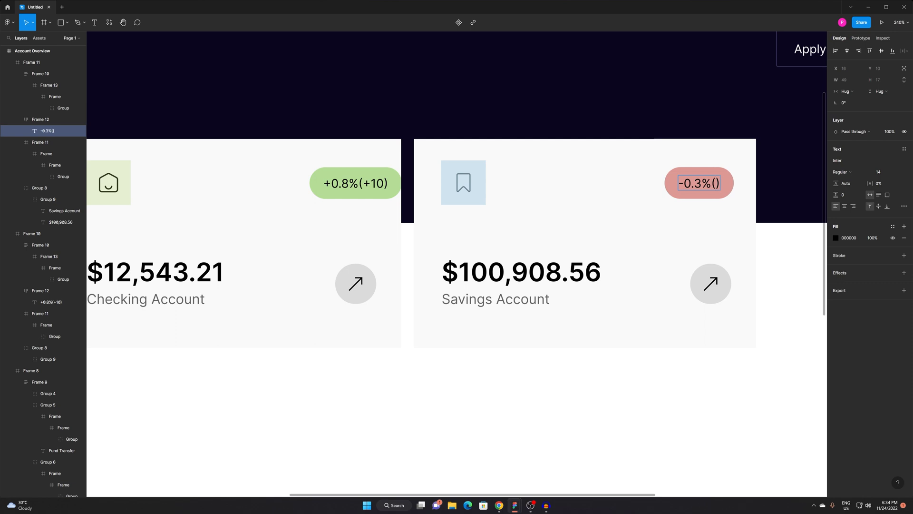
{"action": "type", "text": "12"}
{"action": "key", "text": "BackSpace"}
{"action": "key", "text": "BackSpace"}
{"action": "type", "text": "-12"}
{"action": "key", "text": "BackSpace"}
{"action": "key", "text": "BackSpace"}
{"action": "type", "text": "5"}
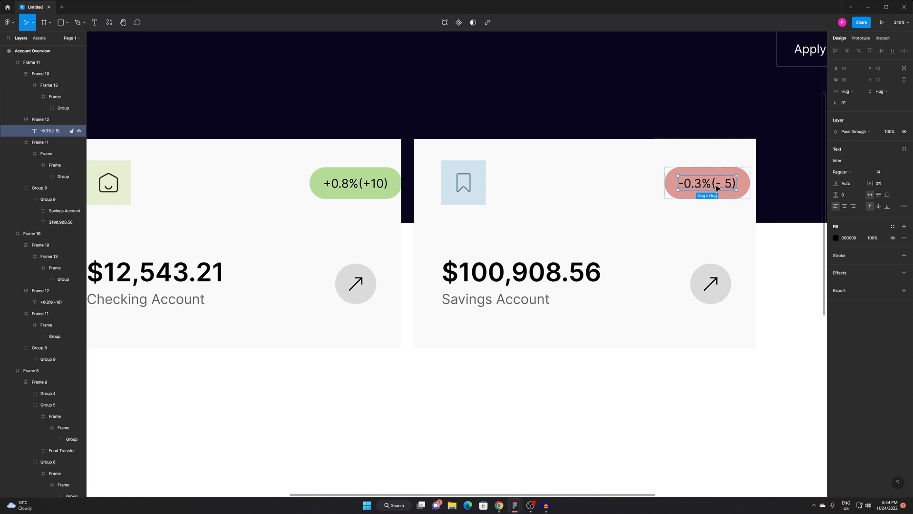
{"action": "key", "text": "Escape"}
{"action": "key", "text": "Escape"}
Remove the space before the 5 in the Savings badge so it reads -0.3%(-5), and clear the selection.
{"action": "scroll", "coordinate": [719, 184], "scroll_direction": "up", "scroll_amount": 5}
{"action": "key", "text": "t"}
{"action": "left_click", "coordinate": [729, 183]}
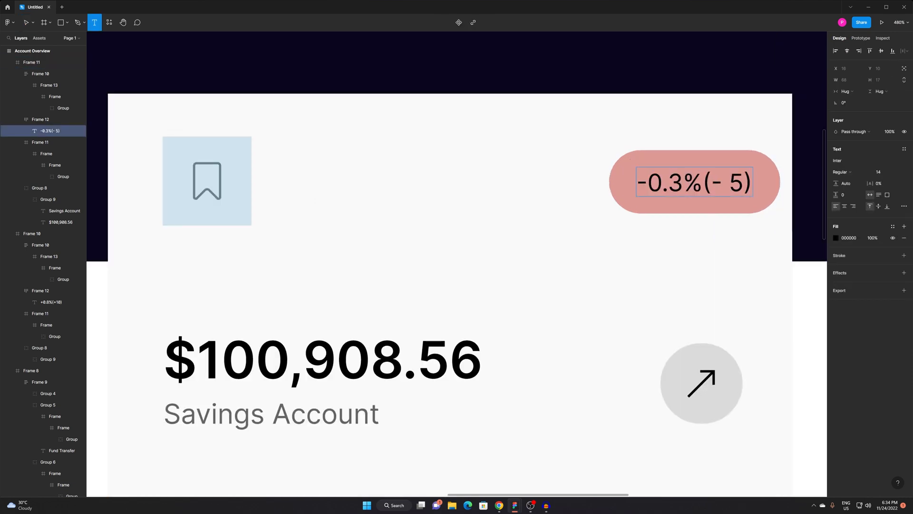
{"action": "key", "text": "BackSpace"}
{"action": "key", "text": "Escape"}
{"action": "key", "text": "Escape"}
Duplicate the Savings Account card to the right to make a third card in the row.
{"action": "scroll", "coordinate": [644, 242], "scroll_direction": "down", "scroll_amount": 2}
{"action": "left_click_drag", "start_coordinate": [658, 360], "coordinate": [516, 291]}
{"action": "scroll", "coordinate": [541, 321], "scroll_direction": "down", "scroll_amount": 1}
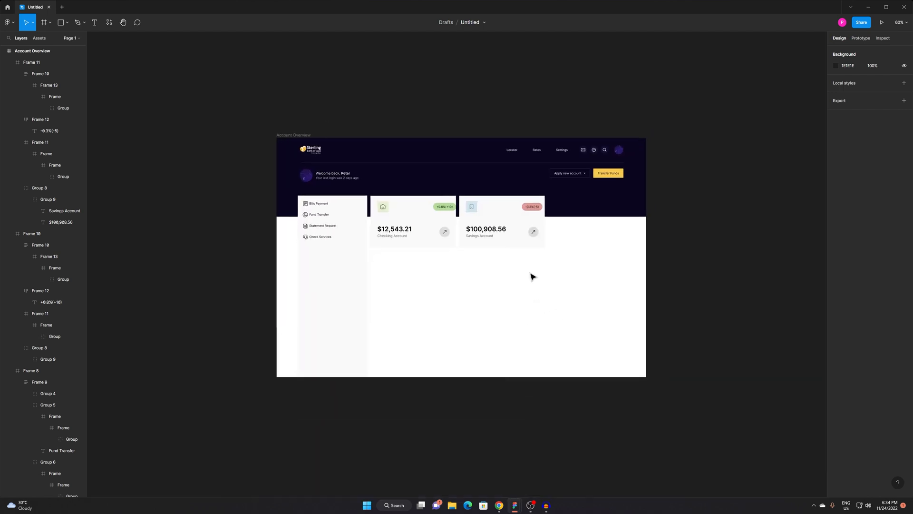
{"action": "left_click", "coordinate": [491, 220]}
{"action": "left_click_drag", "start_coordinate": [492, 228], "coordinate": [582, 239], "text": "alt"}
{"action": "left_click", "coordinate": [580, 280]}
{"action": "left_click_drag", "start_coordinate": [572, 288], "coordinate": [604, 265]}
Narrow the side menu panel with Bills Payment and Fund Transfer to a width of 302.
{"action": "scroll", "coordinate": [365, 157], "scroll_direction": "up", "scroll_amount": 3}
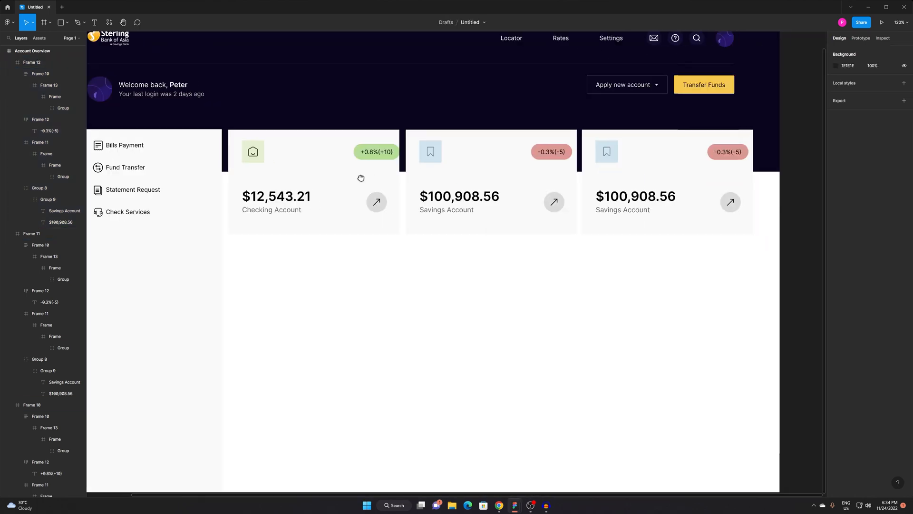
{"action": "scroll", "coordinate": [646, 107], "scroll_direction": "up", "scroll_amount": 5}
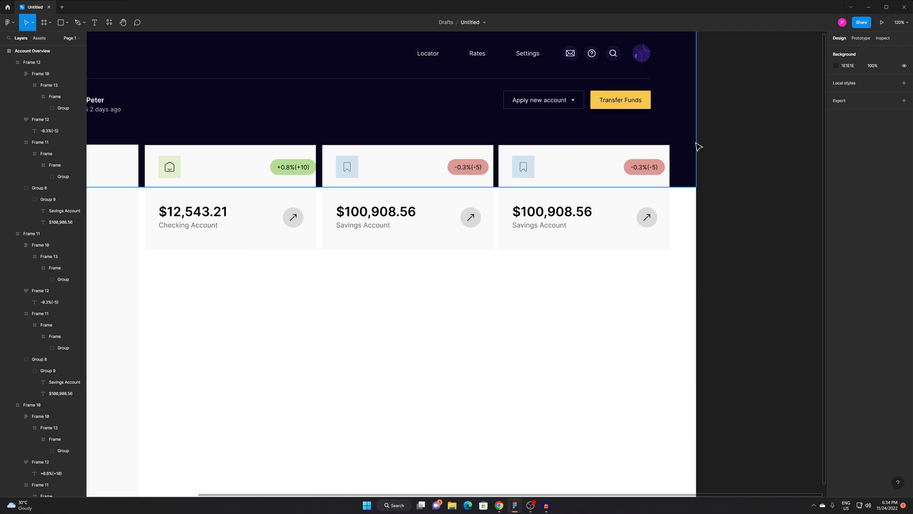
{"action": "left_click", "coordinate": [655, 163]}
{"action": "left_click_drag", "start_coordinate": [654, 141], "coordinate": [723, 142]}
{"action": "left_click_drag", "start_coordinate": [529, 160], "coordinate": [551, 146]}
{"action": "left_click_drag", "start_coordinate": [370, 157], "coordinate": [577, 150]}
{"action": "left_click", "coordinate": [386, 172]}
{"action": "mouse_move", "coordinate": [428, 176]}
{"action": "left_mouse_down"}
{"action": "mouse_move", "coordinate": [409, 175]}
{"action": "mouse_move", "coordinate": [418, 175]}
{"action": "left_mouse_up"}
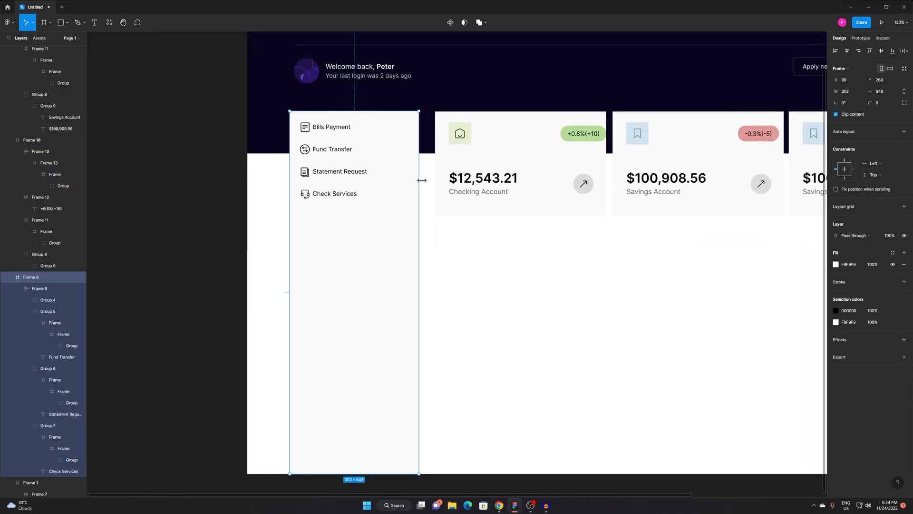
Try grouping the three account cards into a horizontal auto layout and aligning its right edge with the Transfer Funds button.
{"action": "scroll", "coordinate": [585, 281], "scroll_direction": "down", "scroll_amount": 4}
{"action": "left_click", "coordinate": [689, 316]}
{"action": "left_click", "coordinate": [662, 295]}
{"action": "left_click_drag", "start_coordinate": [662, 286], "coordinate": [509, 238]}
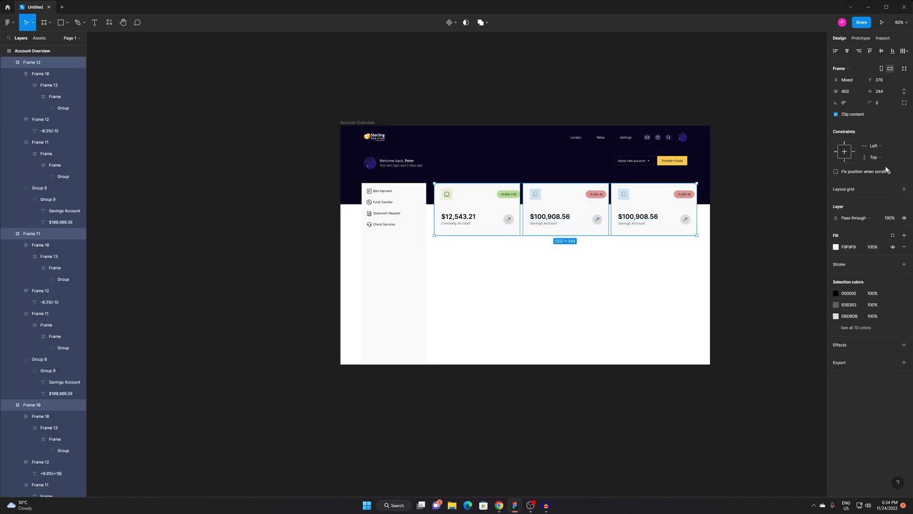
{"action": "key", "text": "ctrl+g"}
{"action": "scroll", "coordinate": [615, 204], "scroll_direction": "up", "scroll_amount": 3}
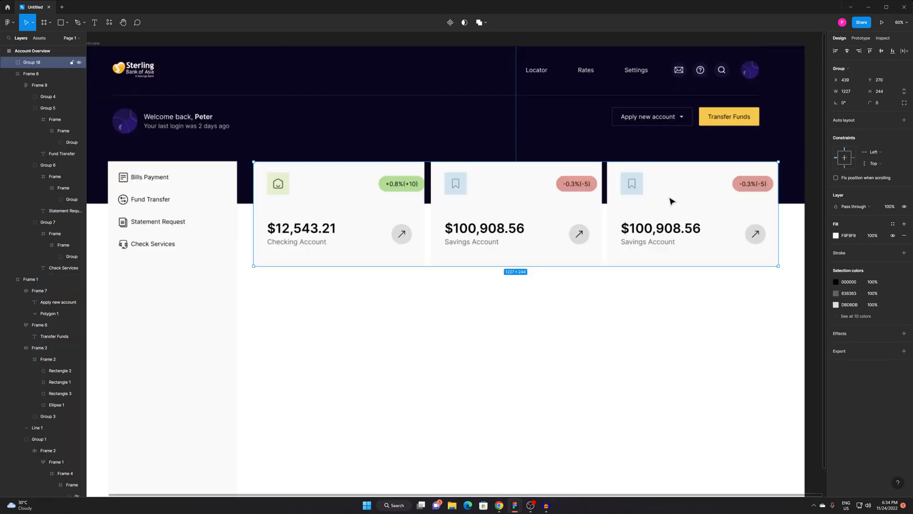
{"action": "left_click", "coordinate": [904, 120]}
{"action": "left_click_drag", "start_coordinate": [705, 205], "coordinate": [698, 205]}
{"action": "left_click_drag", "start_coordinate": [634, 224], "coordinate": [677, 218]}
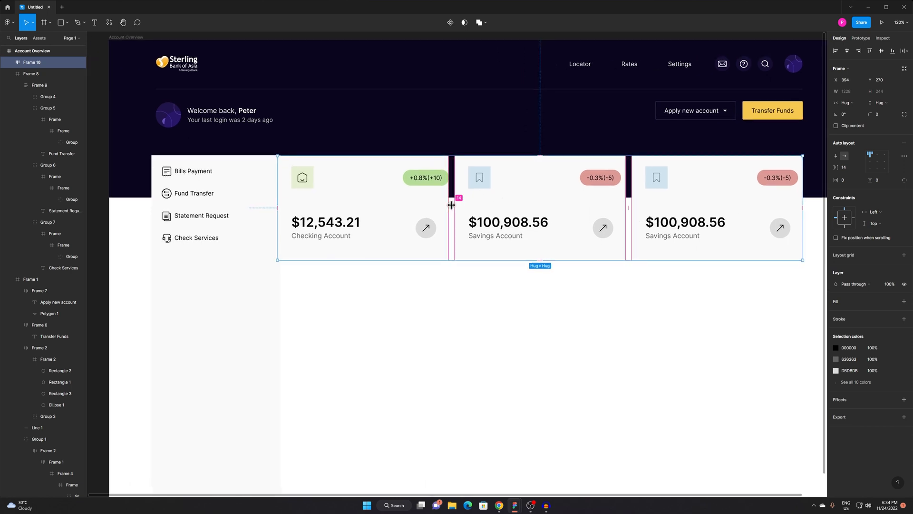
Try a gap of 10 between the three cards and shift the row slightly to the right.
{"action": "left_click_drag", "start_coordinate": [452, 205], "coordinate": [453, 205]}
{"action": "left_click_drag", "start_coordinate": [669, 190], "coordinate": [679, 190]}
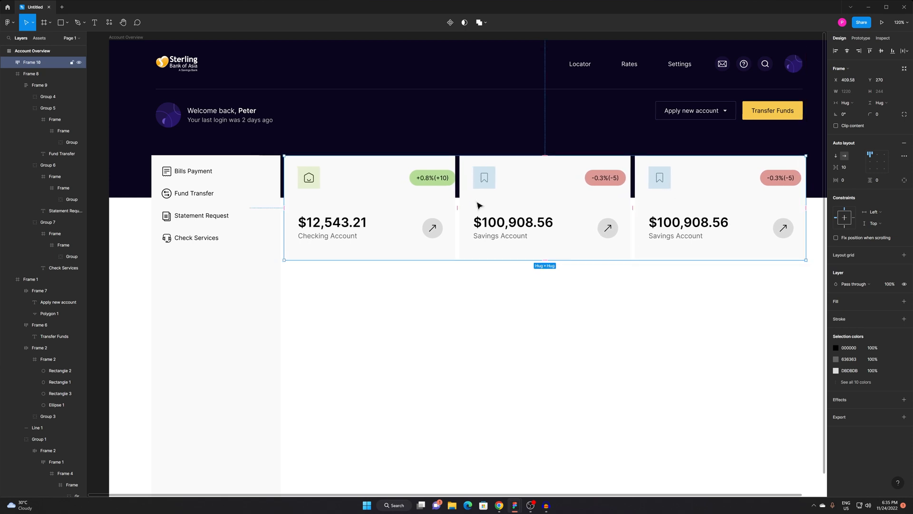
{"action": "left_click", "coordinate": [454, 207]}
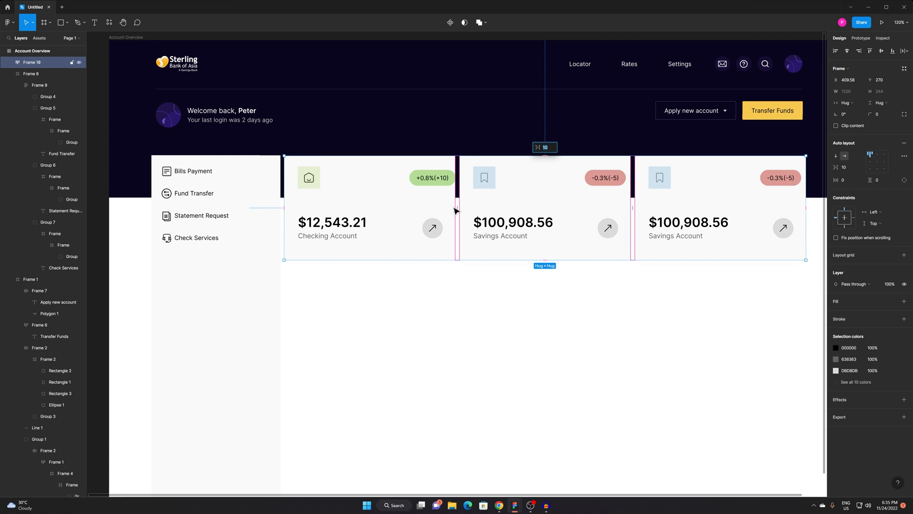
Undo the card row's spacing, repositioning, auto layout and grouping, and clear the selection.
{"action": "key", "text": "ctrl+z"}
{"action": "key", "text": "ctrl+z"}
{"action": "key", "text": "ctrl+z"}
{"action": "key", "text": "ctrl+z"}
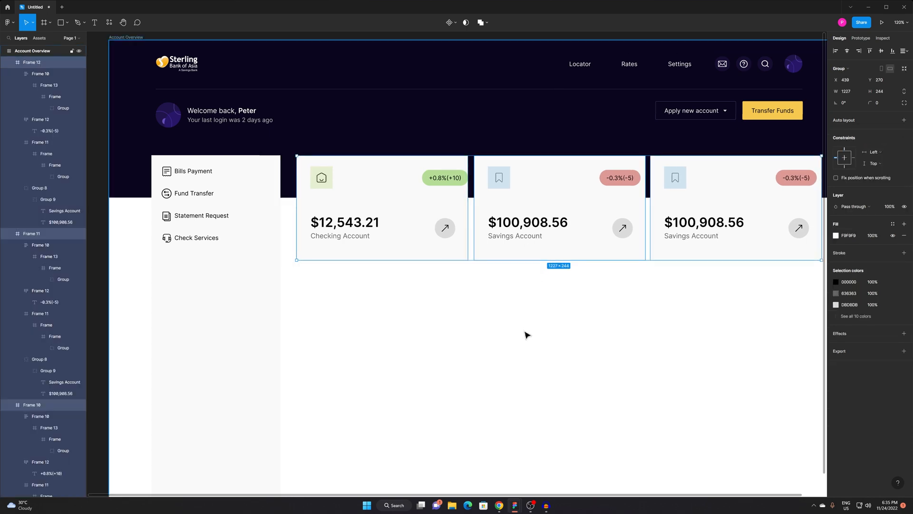
{"action": "left_click", "coordinate": [527, 338]}
Move the Checking Account card's badge and arrow button inward and narrow the card from its right edge.
{"action": "left_click", "coordinate": [442, 173]}
{"action": "double_click", "coordinate": [447, 176]}
{"action": "left_click_drag", "start_coordinate": [448, 175], "coordinate": [434, 183]}
{"action": "left_click", "coordinate": [452, 232]}
{"action": "left_click_drag", "start_coordinate": [448, 234], "coordinate": [445, 234]}
{"action": "left_click", "coordinate": [465, 207]}
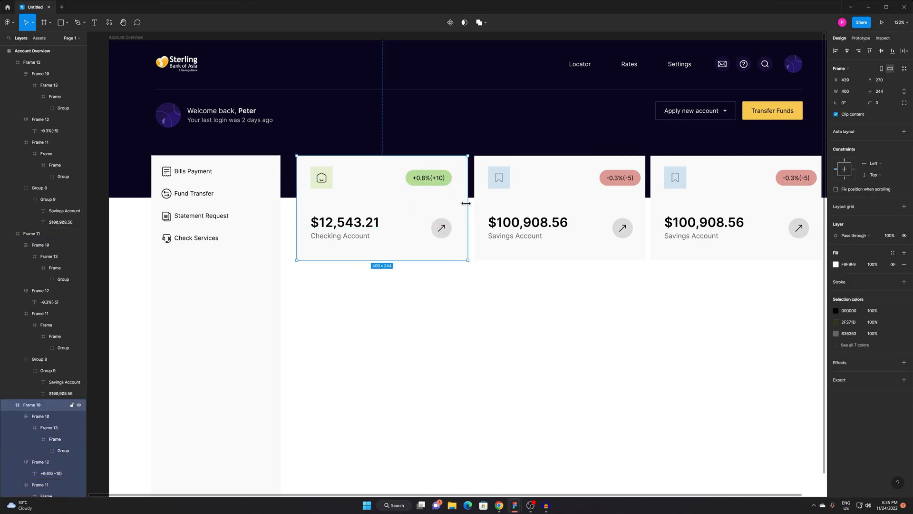
{"action": "left_click_drag", "start_coordinate": [467, 203], "coordinate": [460, 203]}
Shift the middle Savings card's badge and arrow button together to the left and narrow the card to a width of 390.
{"action": "left_click", "coordinate": [600, 200]}
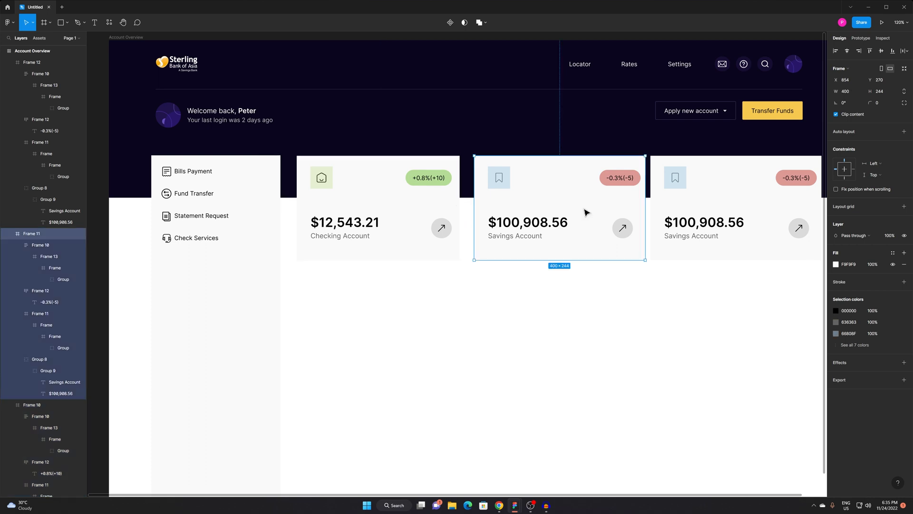
{"action": "left_click", "coordinate": [617, 182]}
{"action": "left_click", "coordinate": [619, 229], "text": "shift"}
{"action": "left_click_drag", "start_coordinate": [628, 180], "coordinate": [641, 186]}
{"action": "left_click", "coordinate": [642, 170]}
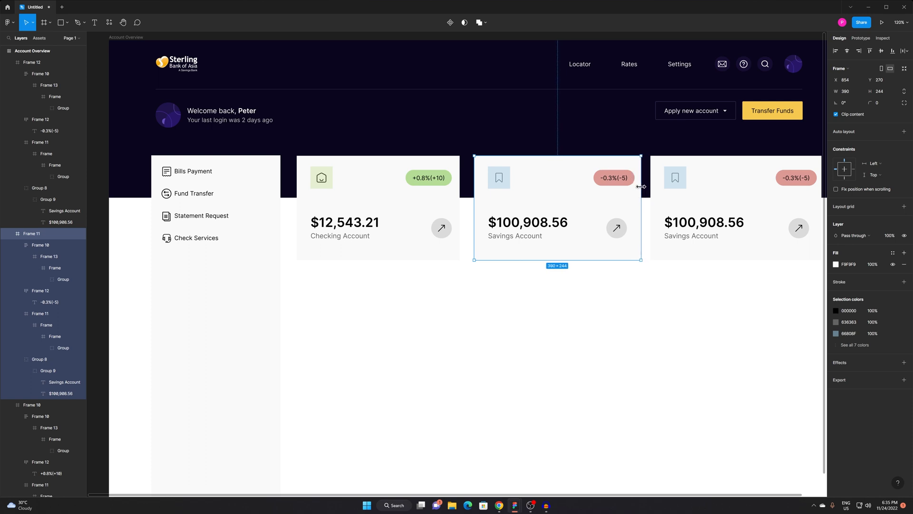
Shift the third card's badge and arrow button together to the left and narrow the card to a width of 379.
{"action": "scroll", "coordinate": [708, 262], "scroll_direction": "right", "scroll_amount": 4}
{"action": "left_click", "coordinate": [687, 172]}
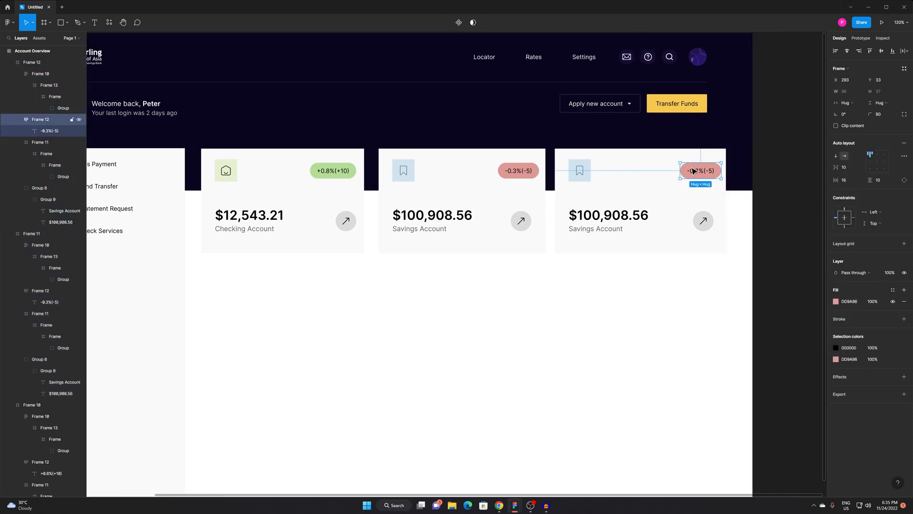
{"action": "left_click", "coordinate": [702, 221], "text": "shift"}
{"action": "mouse_move", "coordinate": [702, 180]}
{"action": "left_mouse_down"}
{"action": "mouse_move", "coordinate": [693, 180]}
{"action": "mouse_move", "coordinate": [717, 174]}
{"action": "left_mouse_up"}
{"action": "left_click", "coordinate": [718, 155]}
{"action": "left_click", "coordinate": [655, 341]}
Group the three account cards and apply auto layout to the group.
{"action": "left_click", "coordinate": [618, 238]}
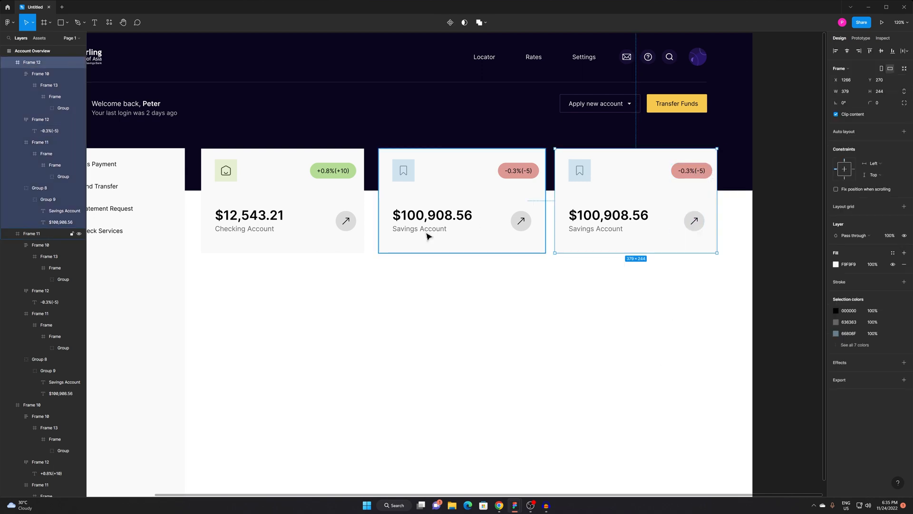
{"action": "left_click", "coordinate": [426, 235], "text": "shift"}
{"action": "left_click", "coordinate": [292, 210], "text": "shift"}
{"action": "key", "text": "ctrl+g"}
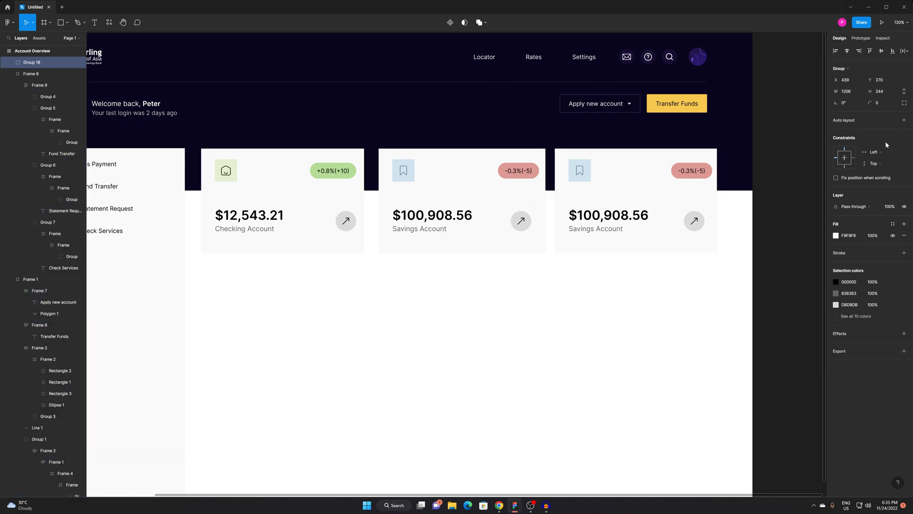
{"action": "left_click", "coordinate": [904, 121]}
{"action": "left_click", "coordinate": [547, 301]}
Reduce the gap between the cards until the row ends near the right edge of the Transfer Funds button.
{"action": "left_click", "coordinate": [490, 202]}
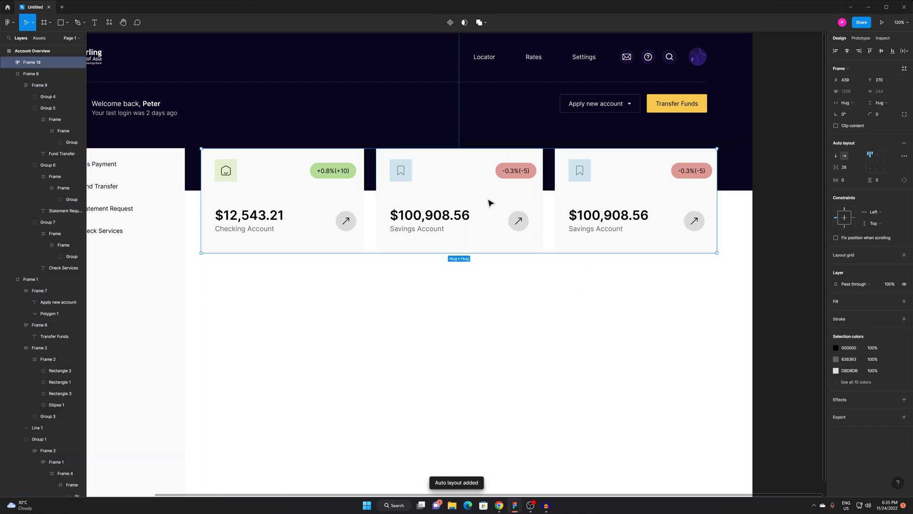
{"action": "left_click_drag", "start_coordinate": [548, 197], "coordinate": [538, 198]}
{"action": "left_click", "coordinate": [520, 291]}
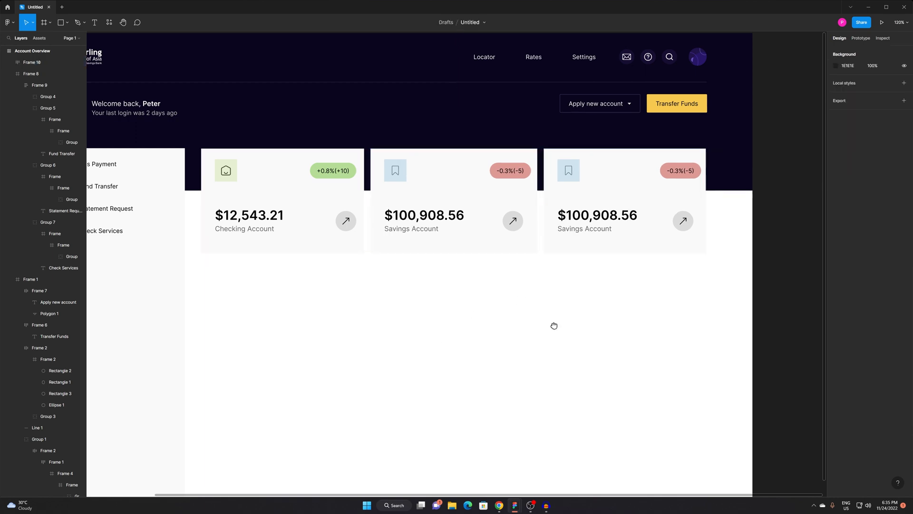
Widen the side menu panel to 320 toward the Checking Account card.
{"action": "scroll", "coordinate": [552, 324], "scroll_direction": "left", "scroll_amount": 3}
{"action": "left_click", "coordinate": [311, 233]}
{"action": "left_click_drag", "start_coordinate": [328, 211], "coordinate": [338, 212]}
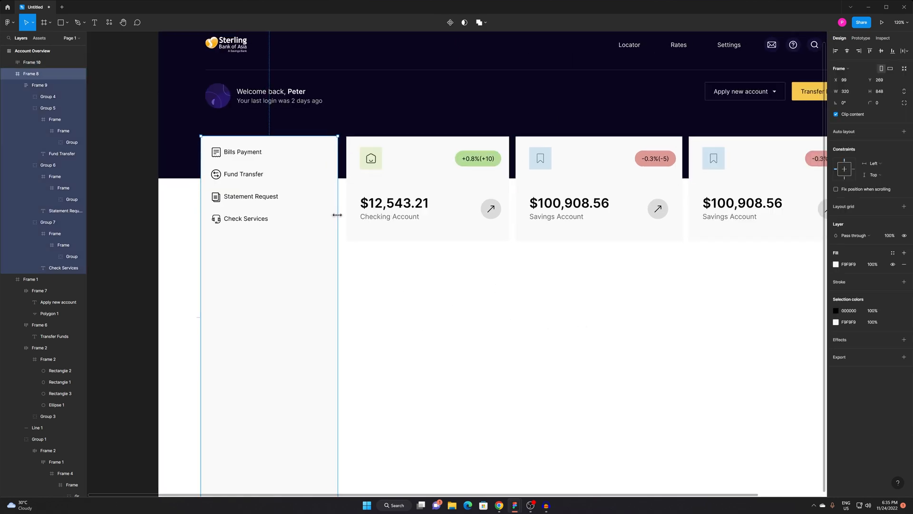
Paste the copied screenshot of the bank's existing Account Overview page into the design as a reference image.
{"action": "left_click", "coordinate": [536, 343]}
{"action": "scroll", "coordinate": [494, 319], "scroll_direction": "down", "scroll_amount": 3}
{"action": "scroll", "coordinate": [494, 319], "scroll_direction": "right", "scroll_amount": 5}
{"action": "scroll", "coordinate": [472, 276], "scroll_direction": "down", "scroll_amount": 3}
{"action": "left_click_drag", "start_coordinate": [500, 298], "coordinate": [603, 318]}
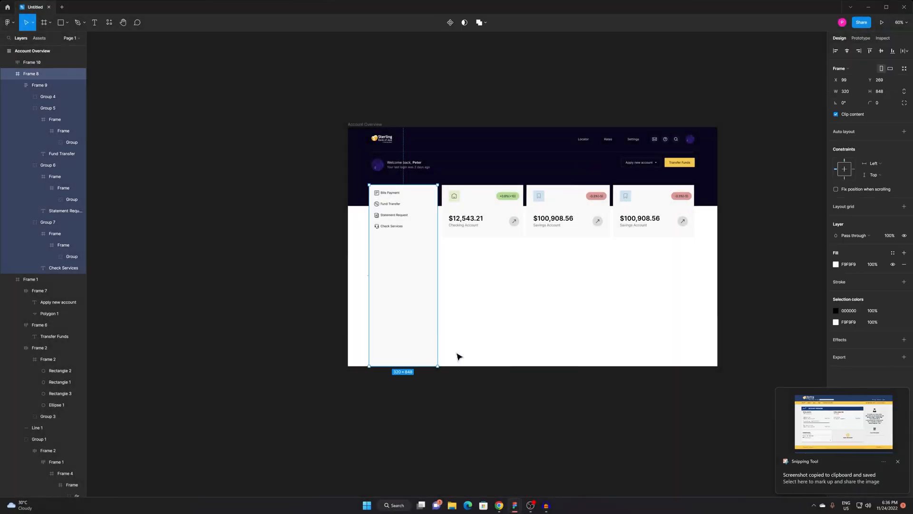
{"action": "scroll", "coordinate": [550, 312], "scroll_direction": "up", "scroll_amount": 3}
{"action": "left_click_drag", "start_coordinate": [550, 312], "coordinate": [439, 382]}
{"action": "key", "text": "ctrl+v"}
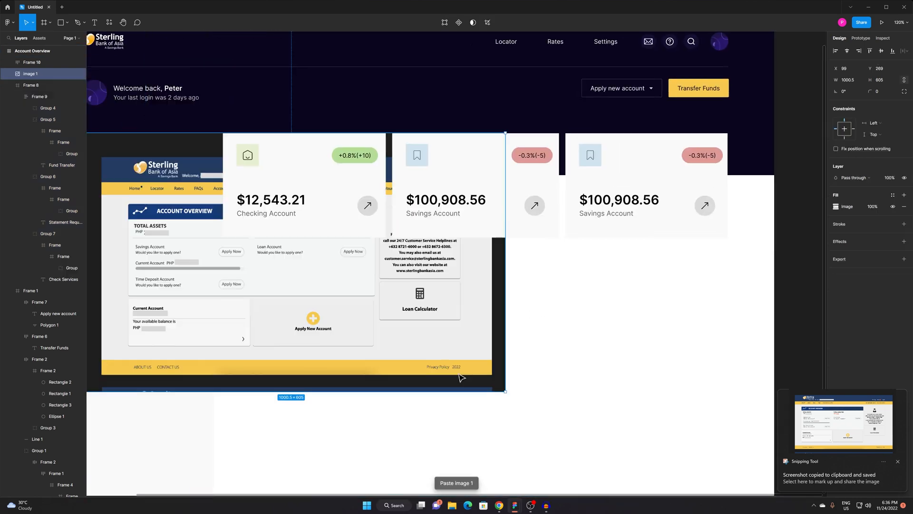
Move the reference screenshot below the account cards to review its account options, and delete it from the design.
{"action": "left_click_drag", "start_coordinate": [391, 317], "coordinate": [587, 295]}
{"action": "scroll", "coordinate": [606, 295], "scroll_direction": "up", "scroll_amount": 3}
{"action": "scroll", "coordinate": [591, 324], "scroll_direction": "down", "scroll_amount": 3}
{"action": "left_click_drag", "start_coordinate": [591, 349], "coordinate": [586, 339]}
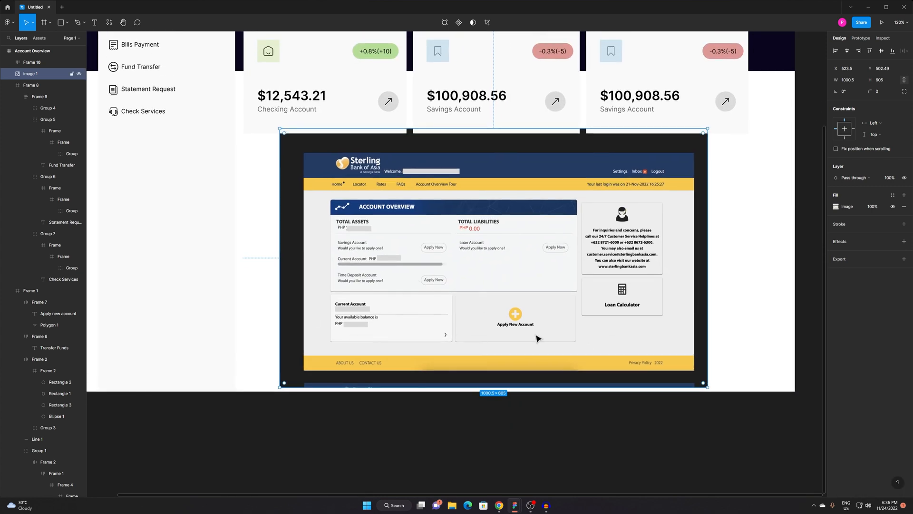
{"action": "left_click_drag", "start_coordinate": [516, 165], "coordinate": [555, 113]}
{"action": "left_click_drag", "start_coordinate": [474, 197], "coordinate": [541, 295]}
{"action": "left_click", "coordinate": [572, 211], "text": "alt"}
{"action": "key", "text": "Delete"}
Draw a rectangle about 230 × 254 beneath the Apply new account button, and cut and paste it above the account cards.
{"action": "scroll", "coordinate": [635, 162], "scroll_direction": "up", "scroll_amount": 8}
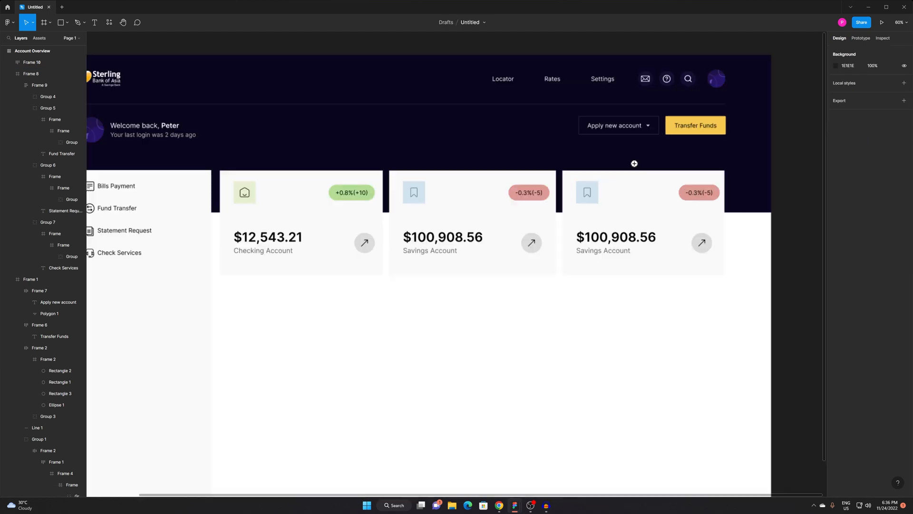
{"action": "left_click", "coordinate": [607, 179]}
{"action": "left_click", "coordinate": [608, 179]}
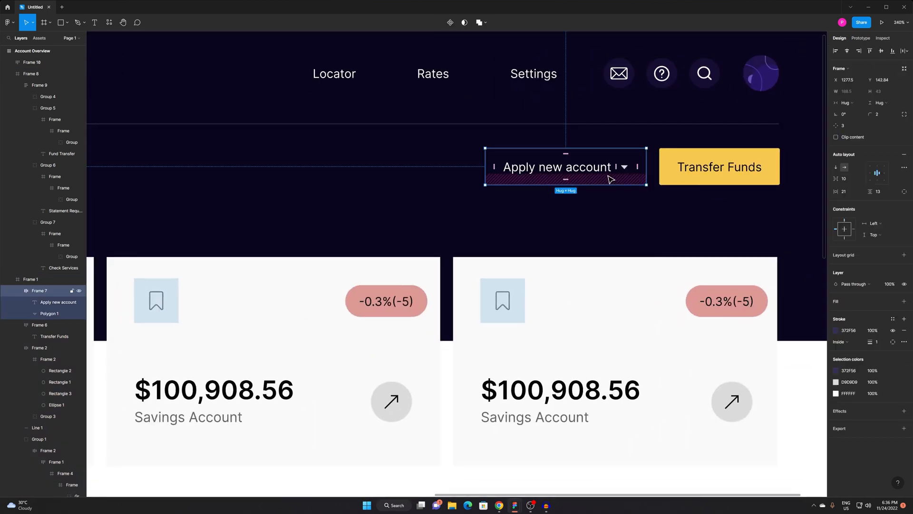
{"action": "left_click", "coordinate": [60, 23]}
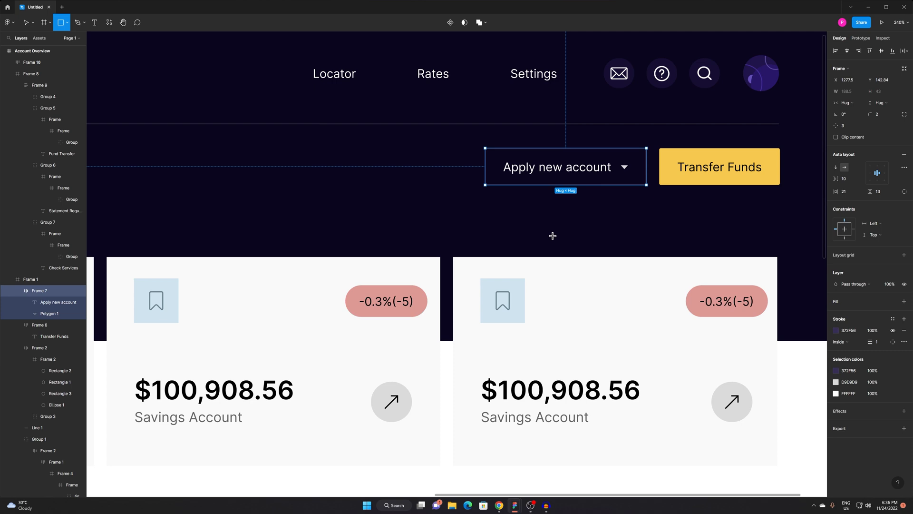
{"action": "left_click_drag", "start_coordinate": [448, 200], "coordinate": [647, 419]}
{"action": "key", "text": "ctrl+x"}
{"action": "key", "text": "ctrl+v"}
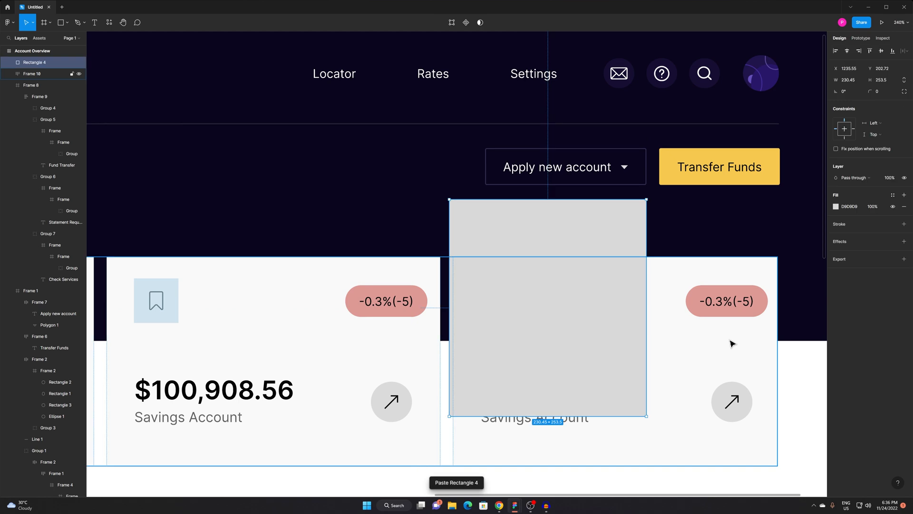
{"action": "left_click", "coordinate": [717, 290]}
Fill the dropdown rectangle beneath the Apply new account button with white, FFFFFF.
{"action": "scroll", "coordinate": [737, 342], "scroll_direction": "left", "scroll_amount": 3}
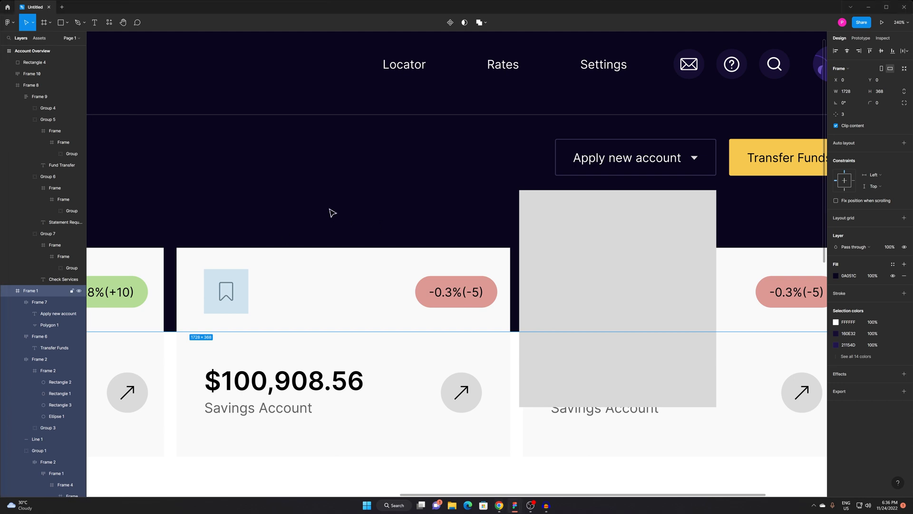
{"action": "scroll", "coordinate": [328, 207], "scroll_direction": "down", "scroll_amount": 5}
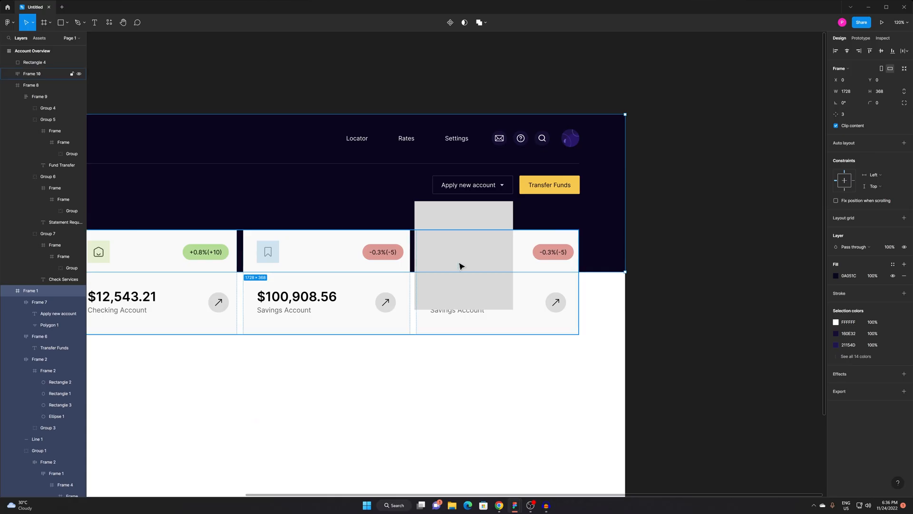
{"action": "left_click", "coordinate": [495, 221]}
{"action": "left_click", "coordinate": [835, 207]}
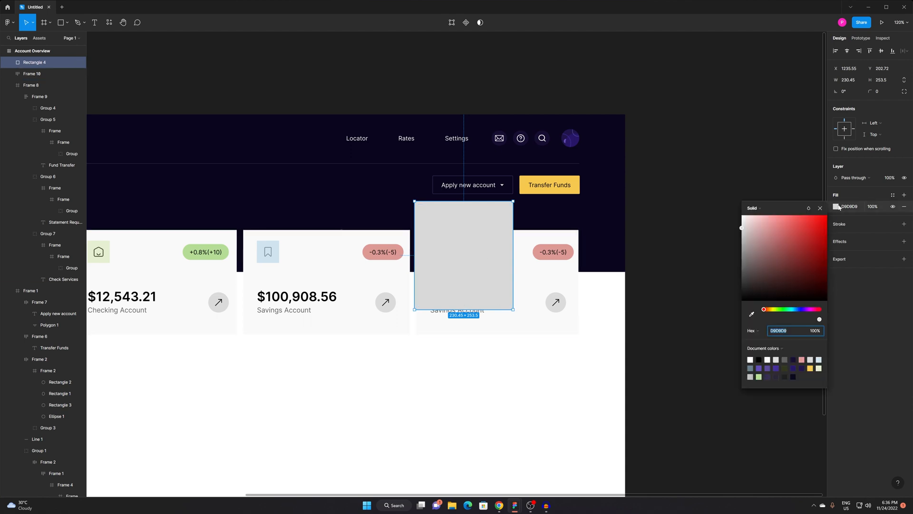
{"action": "left_click_drag", "start_coordinate": [762, 240], "coordinate": [650, 221]}
{"action": "left_click", "coordinate": [650, 220]}
{"action": "left_click", "coordinate": [451, 247]}
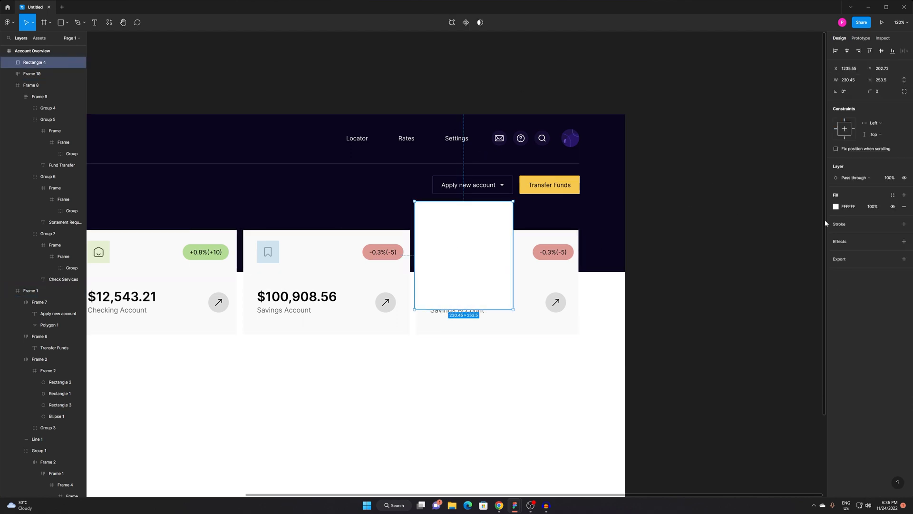
Try a corner radius of 4 on the white rectangle, and settle on a radius of 2.
{"action": "key", "text": "Return"}
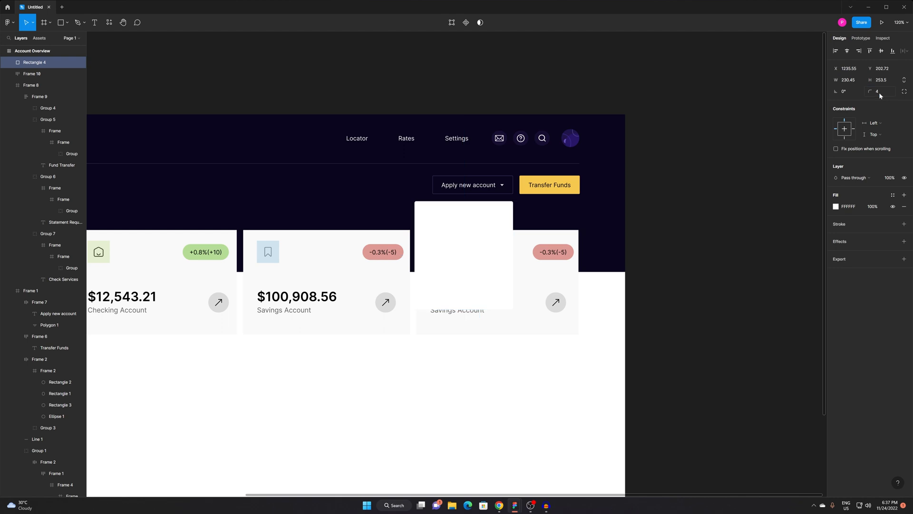
{"action": "scroll", "coordinate": [536, 318], "scroll_direction": "up", "scroll_amount": 5}
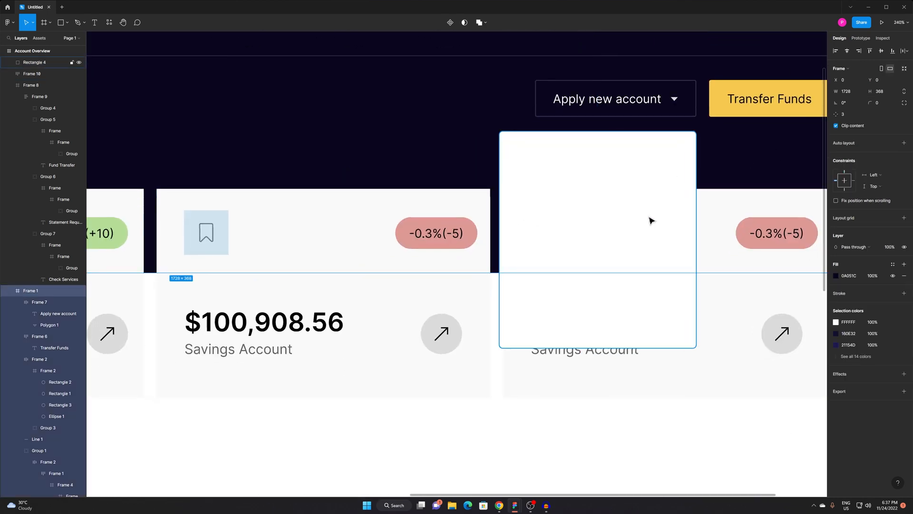
{"action": "left_click", "coordinate": [879, 92]}
{"action": "type", "text": "2"}
{"action": "key", "text": "Return"}
Add a drop shadow to the white rectangle with a blur of 10 and 15% opacity.
{"action": "left_click", "coordinate": [903, 241]}
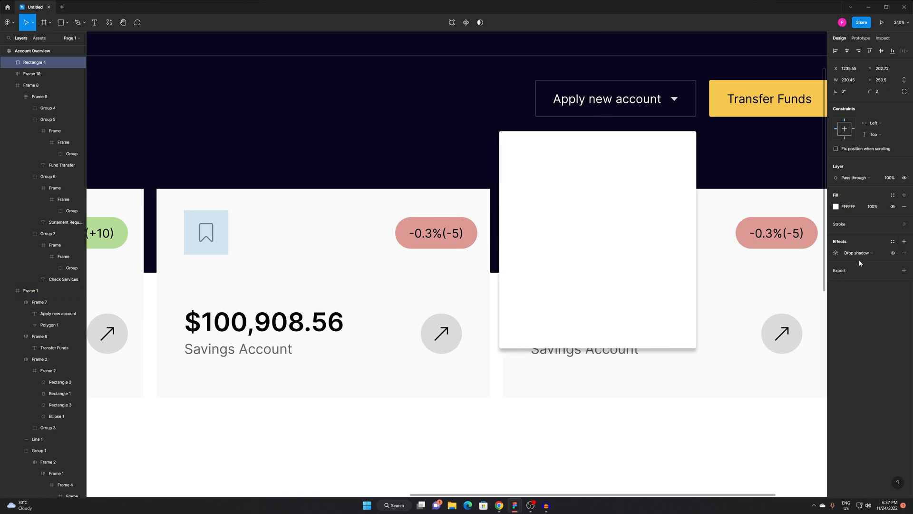
{"action": "left_click", "coordinate": [836, 252]}
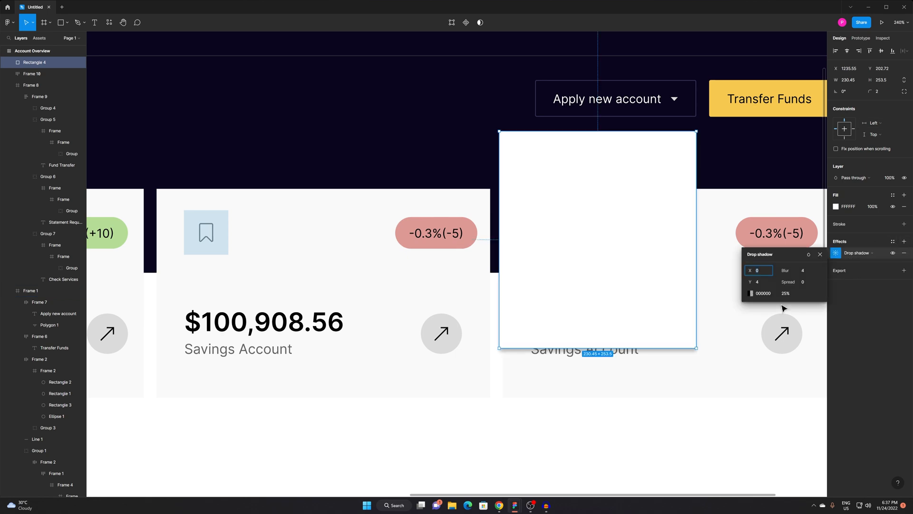
{"action": "left_click", "coordinate": [807, 270]}
{"action": "key", "text": "Escape"}
{"action": "left_click", "coordinate": [811, 271]}
{"action": "key", "text": "Return"}
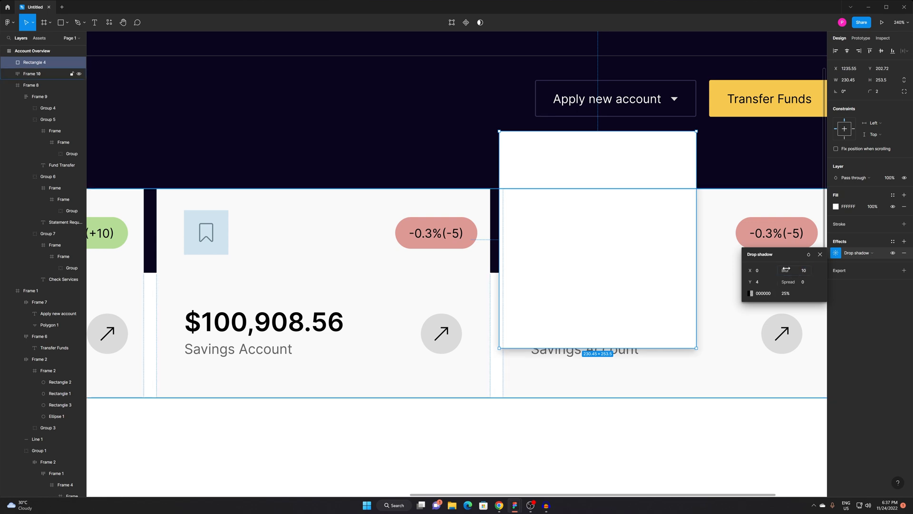
{"action": "left_click", "coordinate": [751, 293]}
{"action": "left_click", "coordinate": [785, 294]}
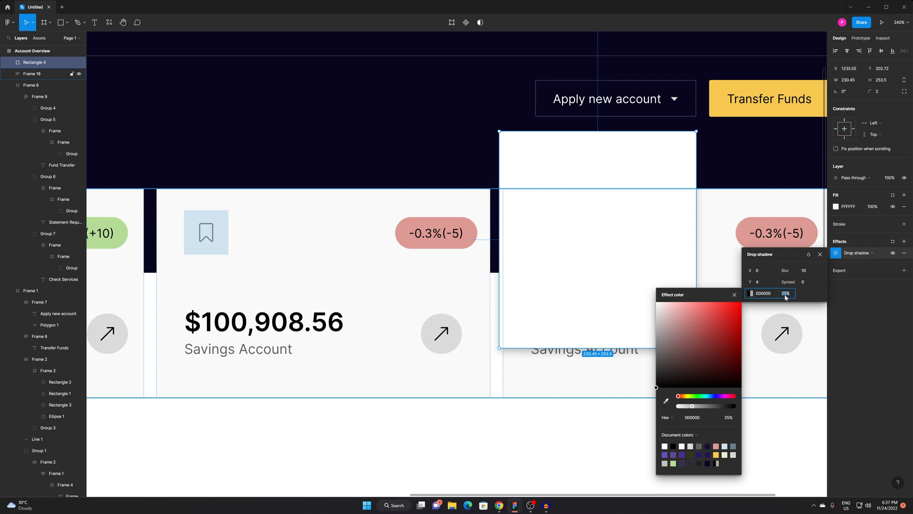
{"action": "type", "text": "15"}
{"action": "key", "text": "Return"}
{"action": "left_click", "coordinate": [409, 116]}
Draw a triangle about 25 × 14 on the white panel's upper edge, directly beneath the Apply new account arrow.
{"action": "left_click_drag", "start_coordinate": [314, 145], "coordinate": [204, 139]}
{"action": "left_click_drag", "start_coordinate": [643, 194], "coordinate": [737, 265]}
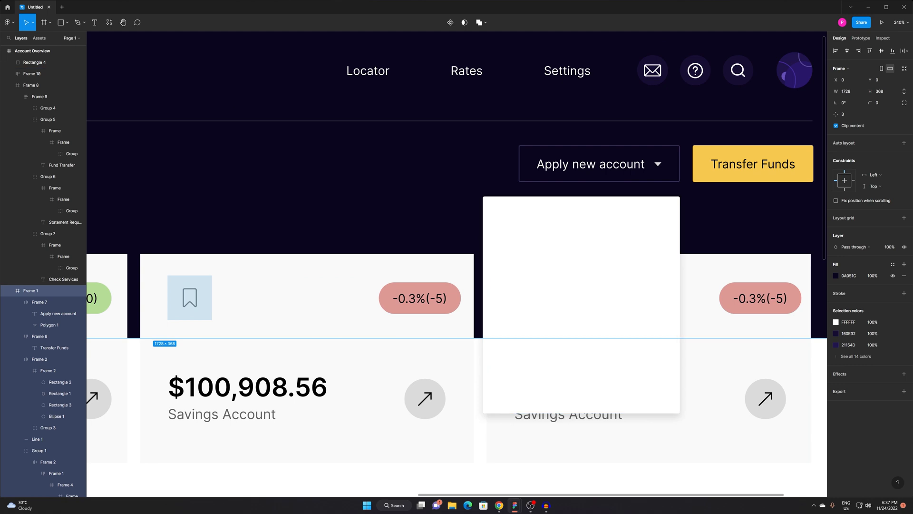
{"action": "left_click", "coordinate": [67, 23]}
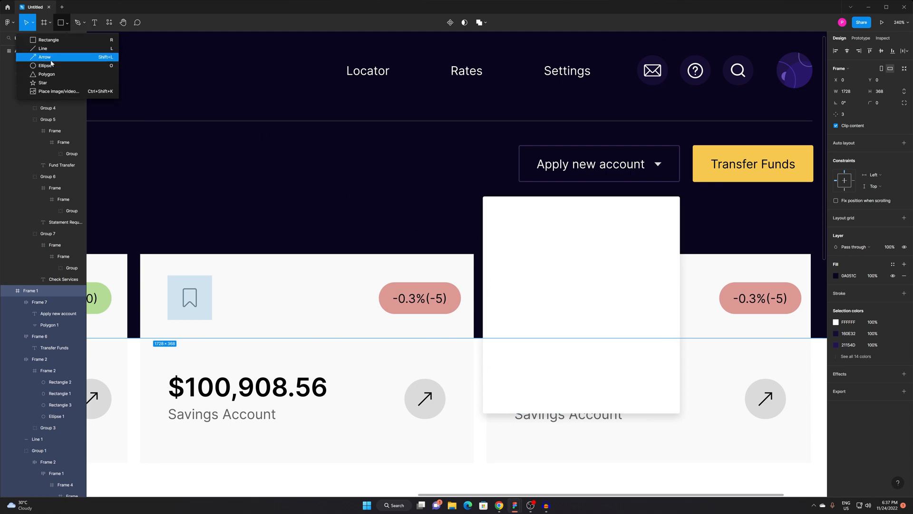
{"action": "left_click", "coordinate": [47, 75]}
{"action": "mouse_move", "coordinate": [379, 184]}
{"action": "left_mouse_down"}
{"action": "mouse_move", "coordinate": [392, 197]}
{"action": "mouse_move", "coordinate": [695, 197]}
{"action": "mouse_move", "coordinate": [651, 213]}
{"action": "left_mouse_up"}
{"action": "scroll", "coordinate": [661, 192], "scroll_direction": "up", "scroll_amount": 5}
Fill the pointer triangle with the white color sampled from the dropdown panel.
{"action": "left_click", "coordinate": [839, 209]}
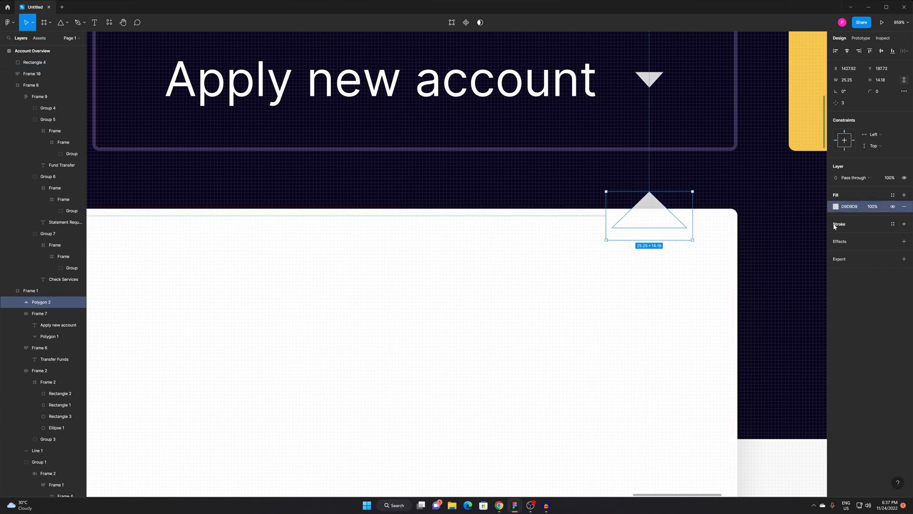
{"action": "left_click", "coordinate": [836, 206]}
{"action": "left_click", "coordinate": [751, 314]}
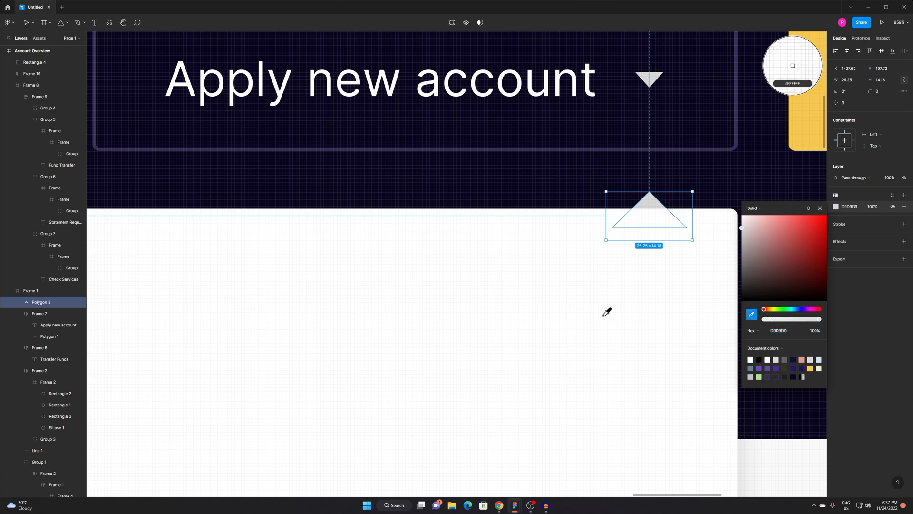
{"action": "left_click", "coordinate": [606, 314]}
{"action": "left_click", "coordinate": [459, 198]}
{"action": "scroll", "coordinate": [535, 219], "scroll_direction": "down", "scroll_amount": 2}
{"action": "left_click_drag", "start_coordinate": [686, 244], "coordinate": [786, 147]}
{"action": "left_click_drag", "start_coordinate": [505, 201], "coordinate": [562, 222]}
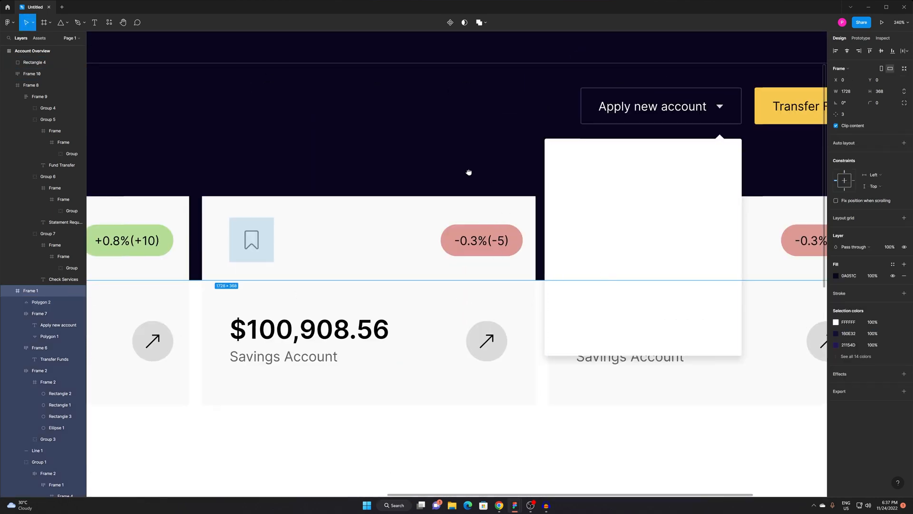
{"action": "left_click_drag", "start_coordinate": [481, 171], "coordinate": [387, 283]}
{"action": "key", "text": "t"}
{"action": "left_click", "coordinate": [453, 257]}
{"action": "type", "text": "A"}
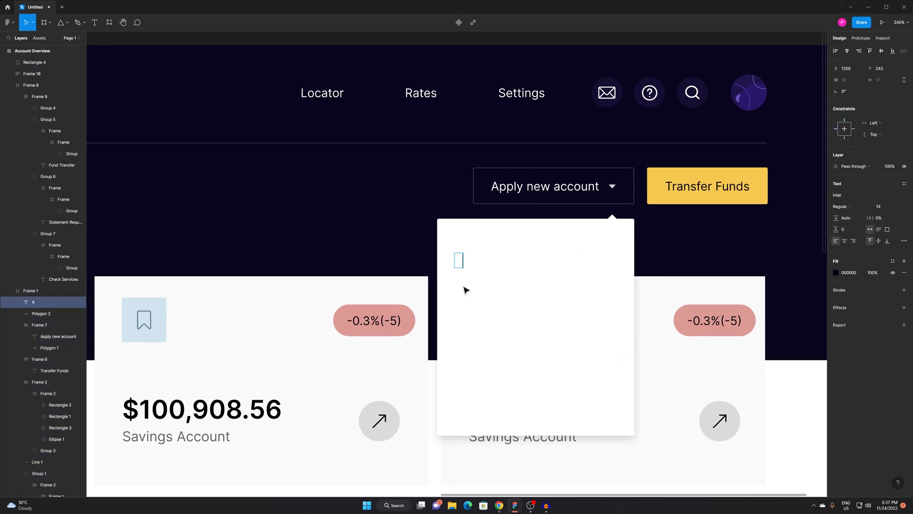
{"action": "left_click", "coordinate": [579, 296]}
Try to add the text "Apply Savings account" near the top of the white panel, and remove the text's fill.
{"action": "key", "text": "t"}
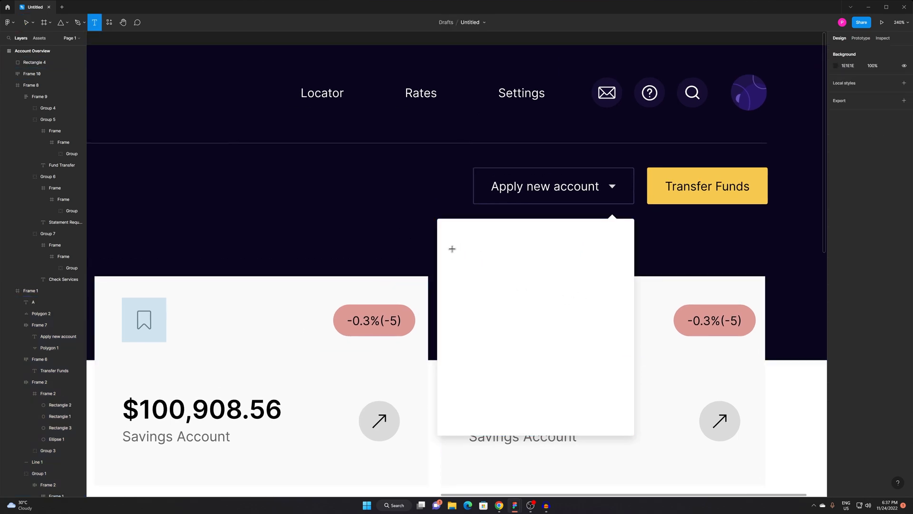
{"action": "left_click", "coordinate": [452, 250]}
{"action": "type", "text": "Apple"}
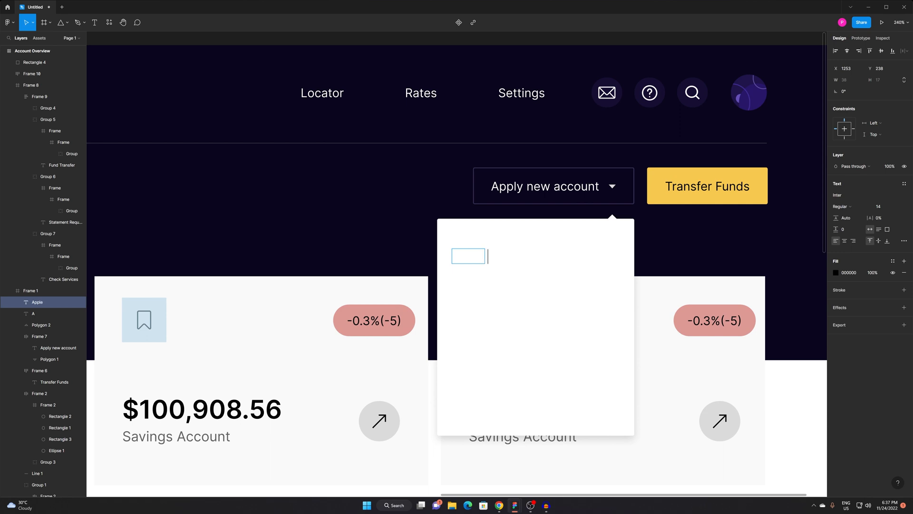
{"action": "key", "text": "BackSpace"}
{"action": "type", "text": "y Savings account"}
{"action": "key", "text": "Escape"}
{"action": "left_click", "coordinate": [835, 272]}
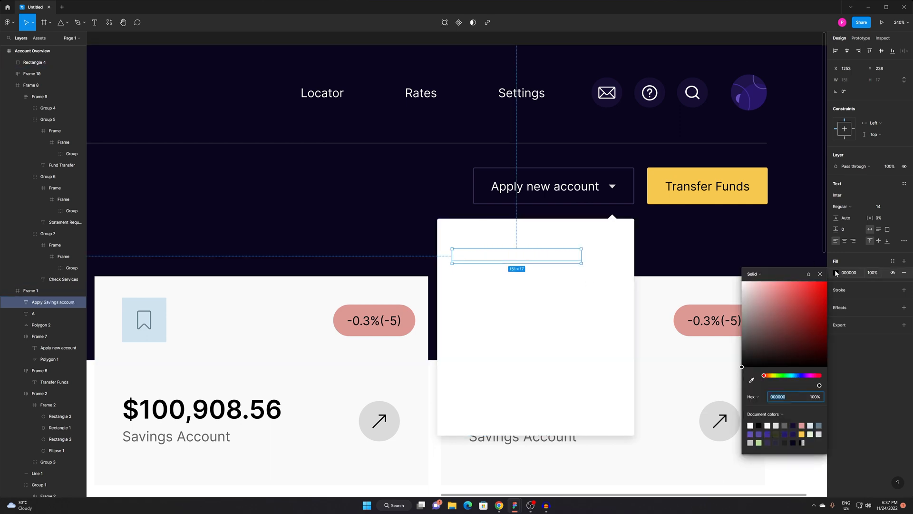
{"action": "key", "text": "Delete"}
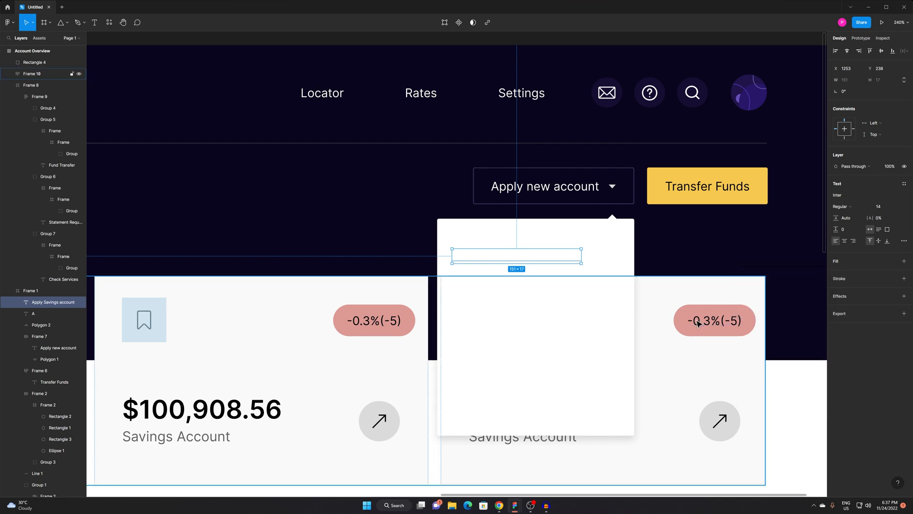
{"action": "double_click", "coordinate": [469, 248]}
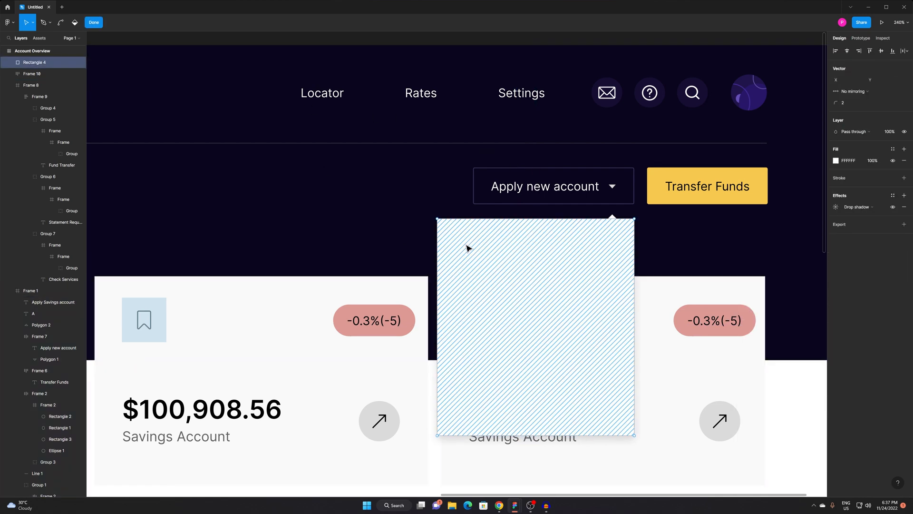
{"action": "left_click", "coordinate": [758, 267]}
{"action": "left_click", "coordinate": [736, 254]}
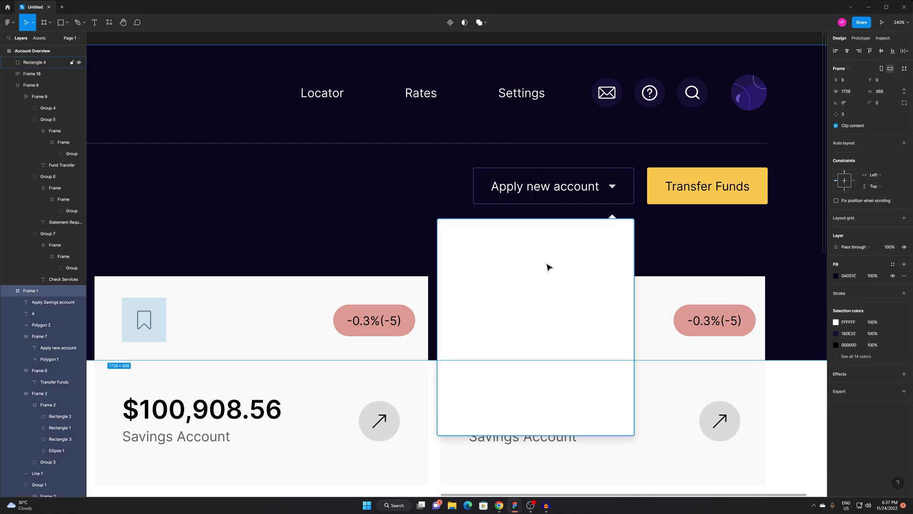
{"action": "double_click", "coordinate": [549, 263]}
{"action": "key", "text": "Escape"}
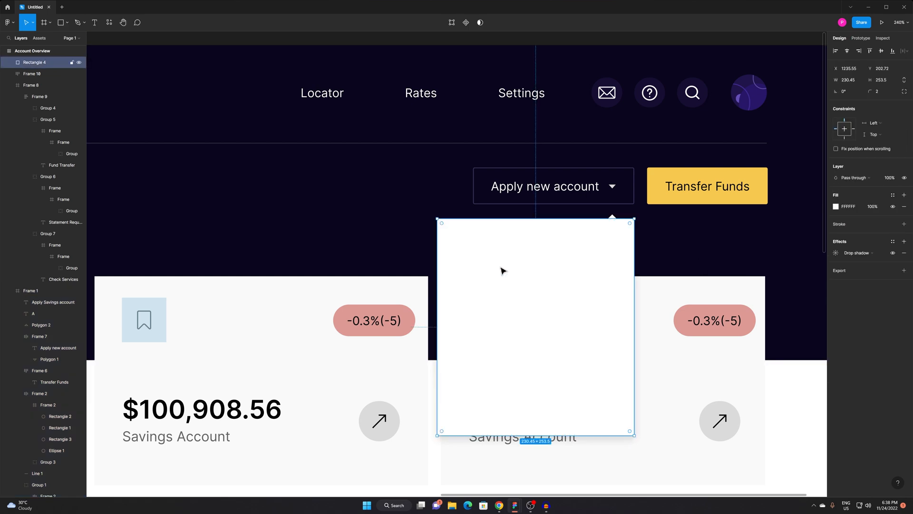
Group the white dropdown panel with its pointer triangle.
{"action": "left_click", "coordinate": [45, 74]}
{"action": "left_click", "coordinate": [479, 242]}
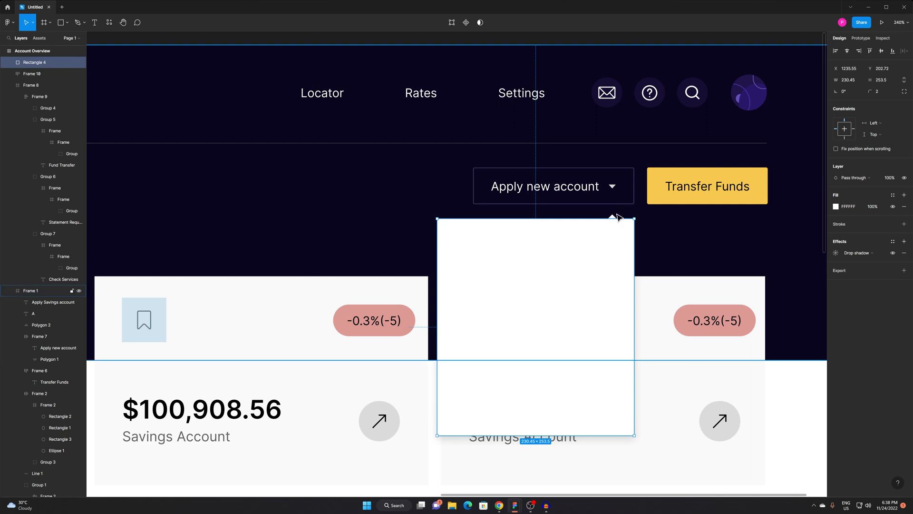
{"action": "left_click", "coordinate": [612, 218], "text": "shift"}
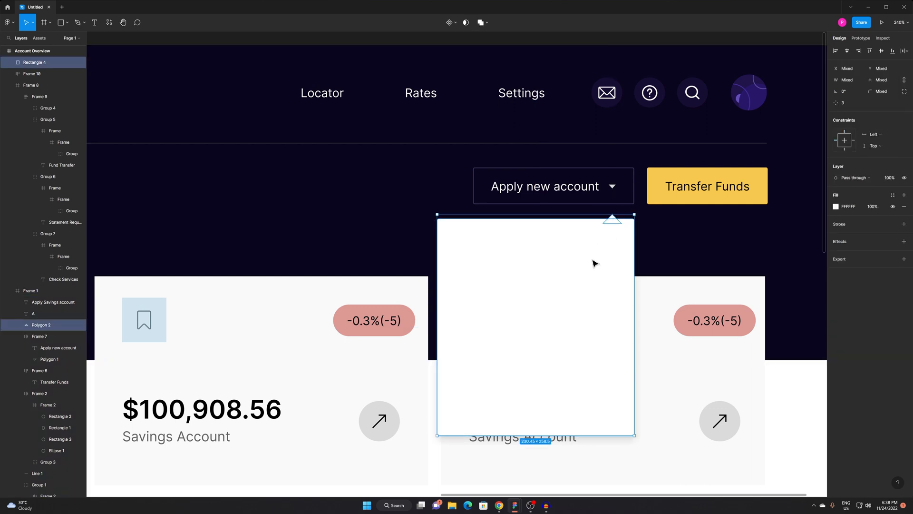
{"action": "key", "text": "ctrl+g"}
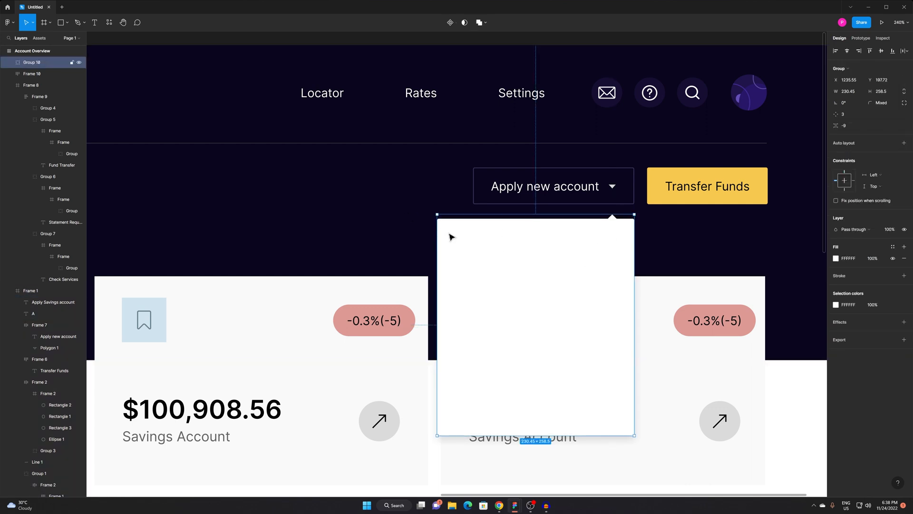
Add the text "Savings account" inside the grouped dropdown panel and place it near the panel's upper-left corner.
{"action": "key", "text": "t"}
{"action": "left_click", "coordinate": [448, 238]}
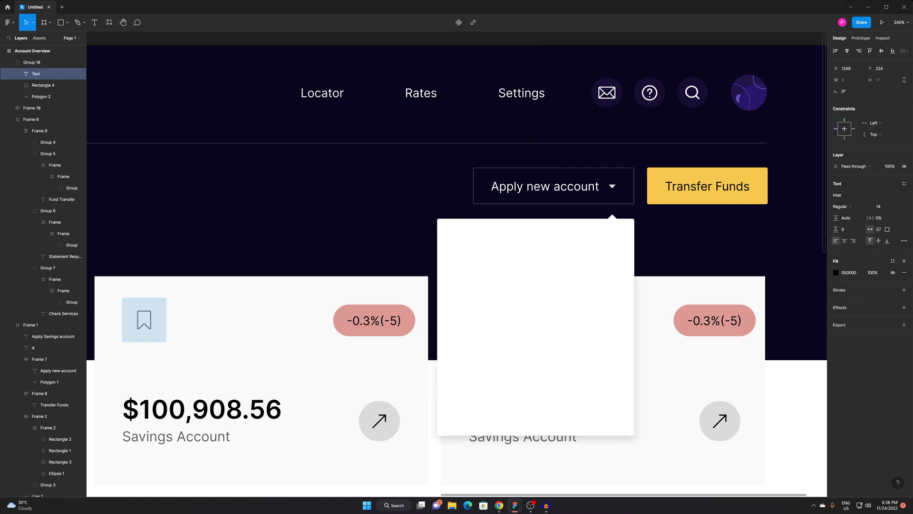
{"action": "type", "text": "Appl"}
{"action": "key", "text": "ctrl+a"}
{"action": "type", "text": "Savings account"}
{"action": "key", "text": "Escape"}
{"action": "scroll", "coordinate": [449, 237], "scroll_direction": "up", "scroll_amount": 5}
{"action": "left_click_drag", "start_coordinate": [492, 253], "coordinate": [507, 247]}
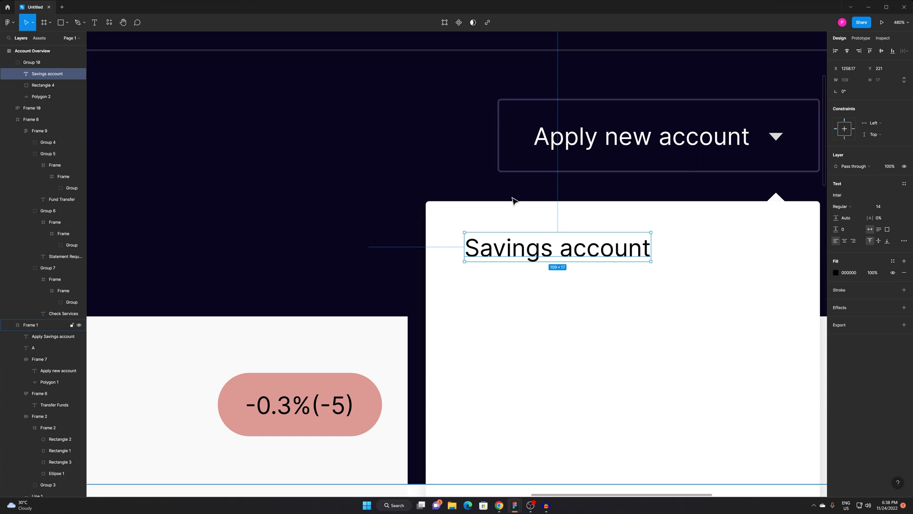
Duplicate the Savings account label below the original in the dropdown panel and change the copy's text to "Checking account".
{"action": "scroll", "coordinate": [356, 148], "scroll_direction": "down", "scroll_amount": 3}
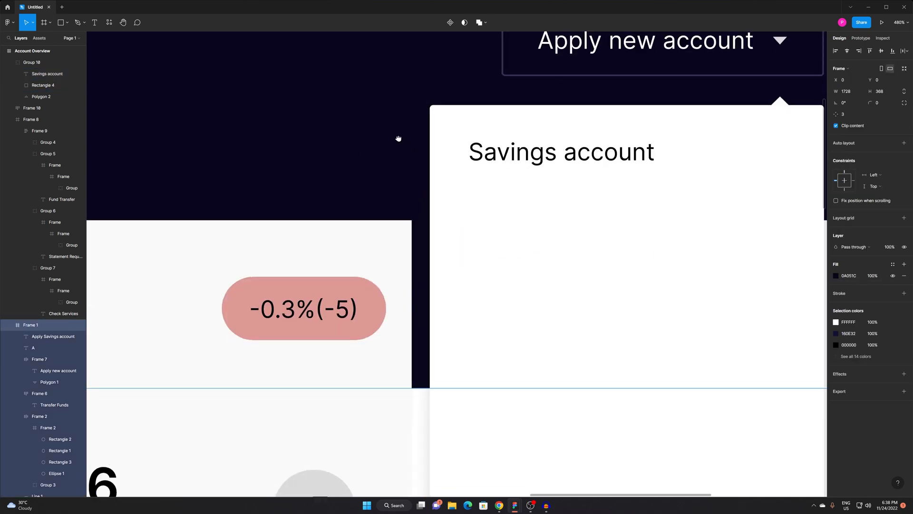
{"action": "key", "text": "ctrl+v"}
{"action": "left_click_drag", "start_coordinate": [518, 159], "coordinate": [505, 204]}
{"action": "double_click", "coordinate": [505, 203]}
{"action": "type", "text": "Checking account"}
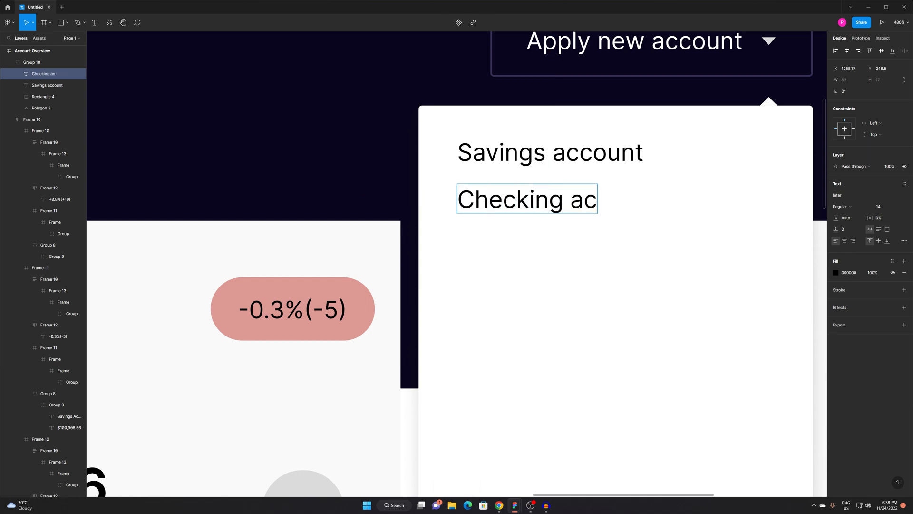
Combine the Savings account and Checking account labels in the dropdown panel into one auto layout frame.
{"action": "key", "text": "Escape"}
{"action": "left_click", "coordinate": [521, 166], "text": "shift"}
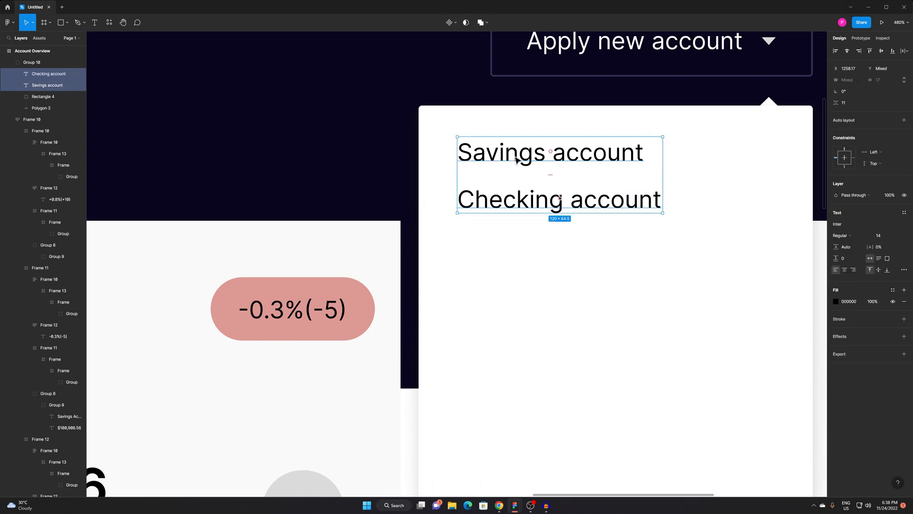
{"action": "left_click", "coordinate": [904, 120]}
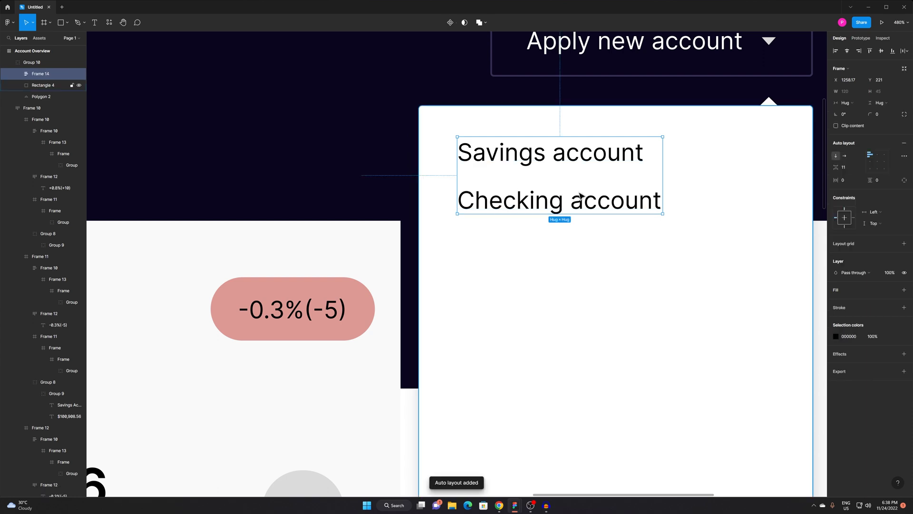
Duplicate the Checking account label twice within the auto layout list and set the spacing between items to 18.
{"action": "left_click", "coordinate": [580, 204]}
{"action": "key", "text": "ctrl+d"}
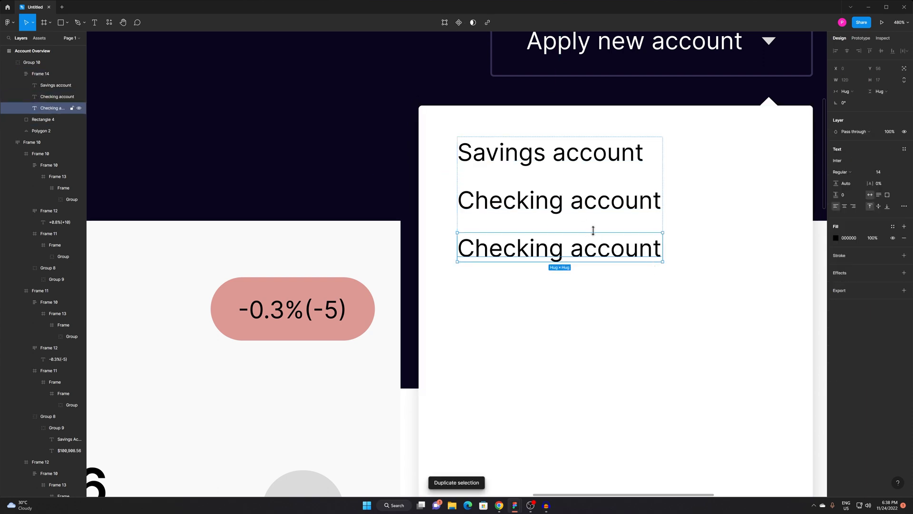
{"action": "key", "text": "Escape"}
{"action": "left_click", "coordinate": [566, 253]}
{"action": "double_click", "coordinate": [566, 253]}
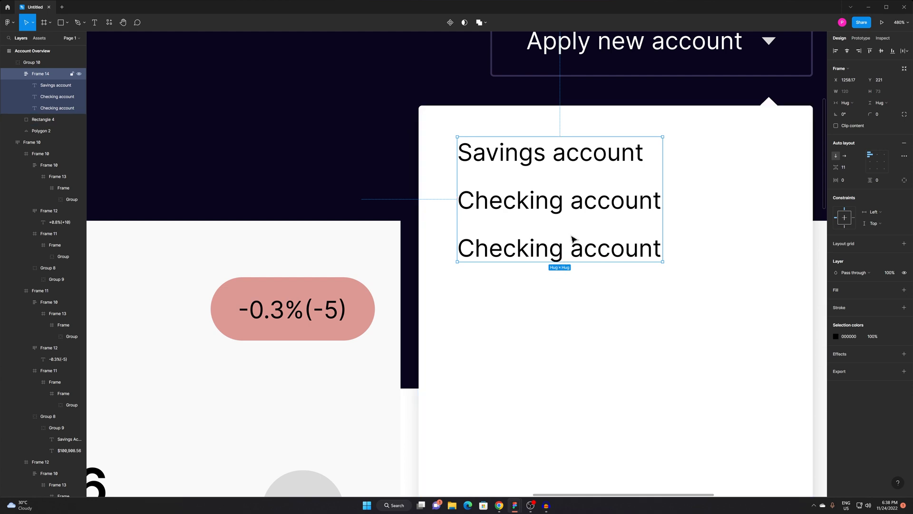
{"action": "left_click", "coordinate": [554, 250]}
{"action": "key", "text": "ctrl+d"}
{"action": "left_click", "coordinate": [536, 175]}
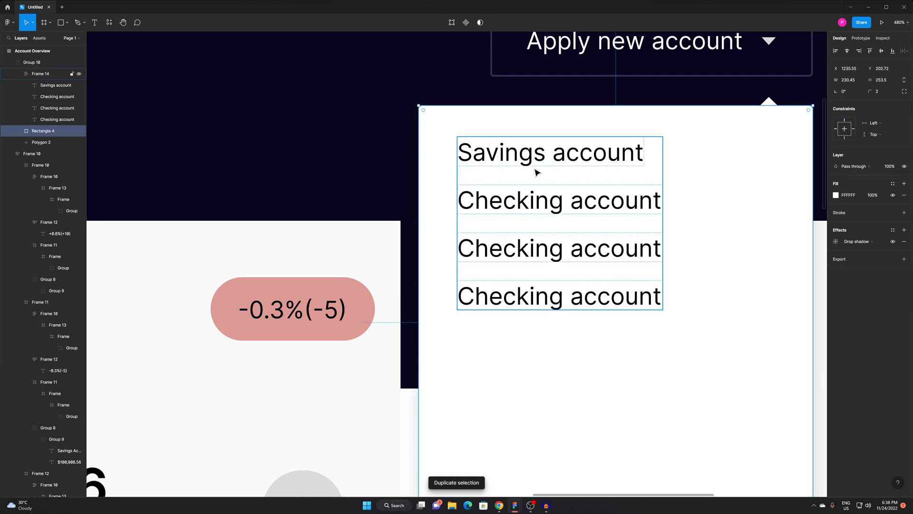
{"action": "left_click_drag", "start_coordinate": [558, 173], "coordinate": [538, 196]}
Change the third label in the dropdown list to "Loan account".
{"action": "left_click", "coordinate": [496, 281]}
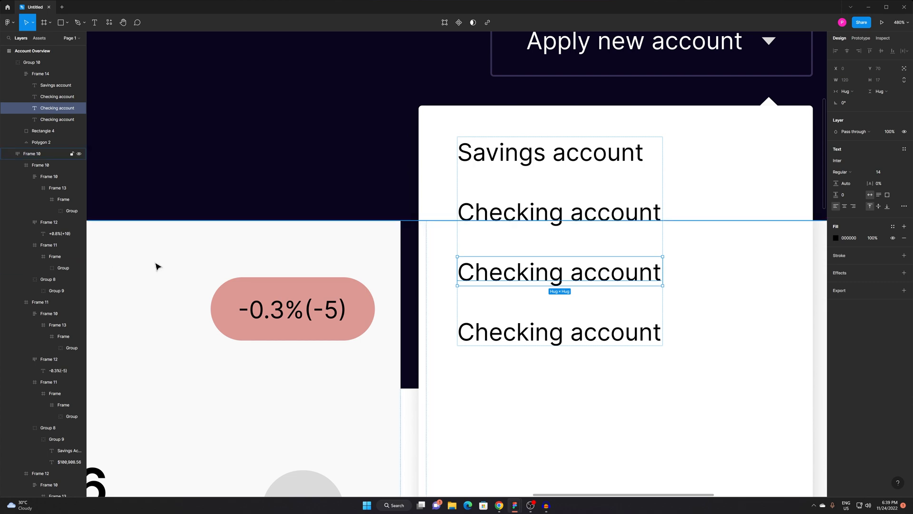
{"action": "double_click", "coordinate": [527, 267]}
{"action": "double_click", "coordinate": [527, 269]}
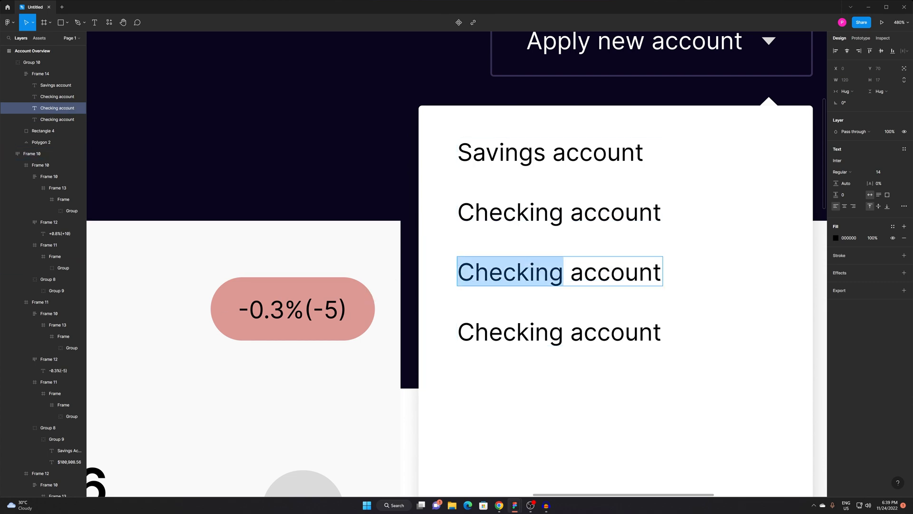
{"action": "type", "text": "Loan"}
{"action": "key", "text": "BackSpace"}
{"action": "key", "text": "Escape"}
{"action": "key", "text": "Escape"}
Delete the extra Checking account label at the end of the dropdown list.
{"action": "scroll", "coordinate": [418, 306], "scroll_direction": "down", "scroll_amount": 10}
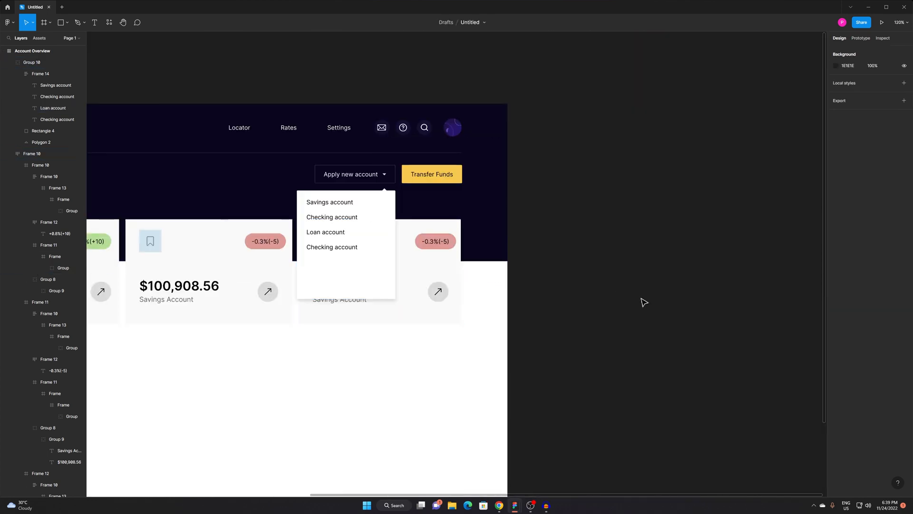
{"action": "left_click_drag", "start_coordinate": [472, 336], "coordinate": [641, 318]}
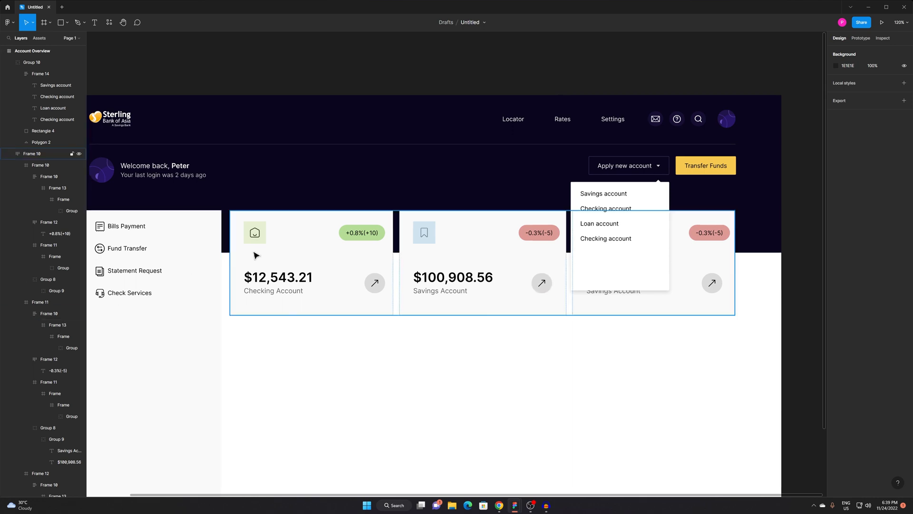
{"action": "double_click", "coordinate": [623, 244]}
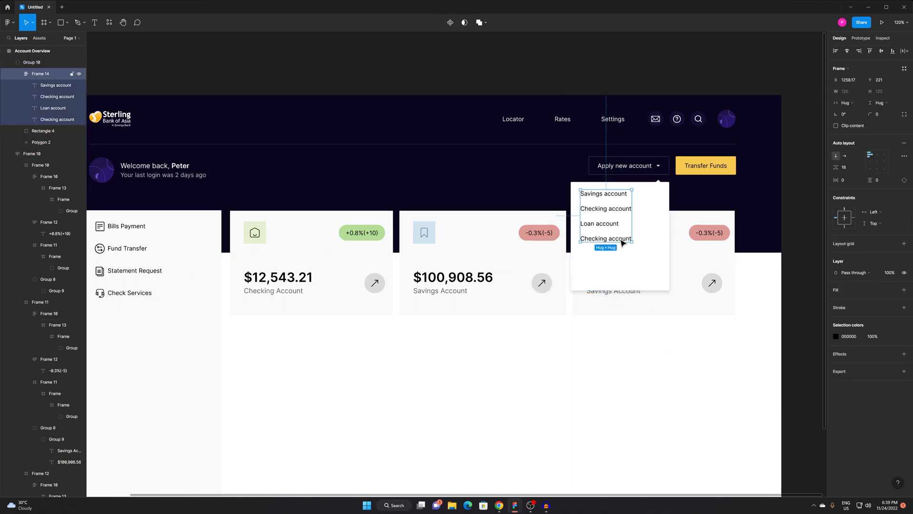
{"action": "left_click", "coordinate": [622, 242]}
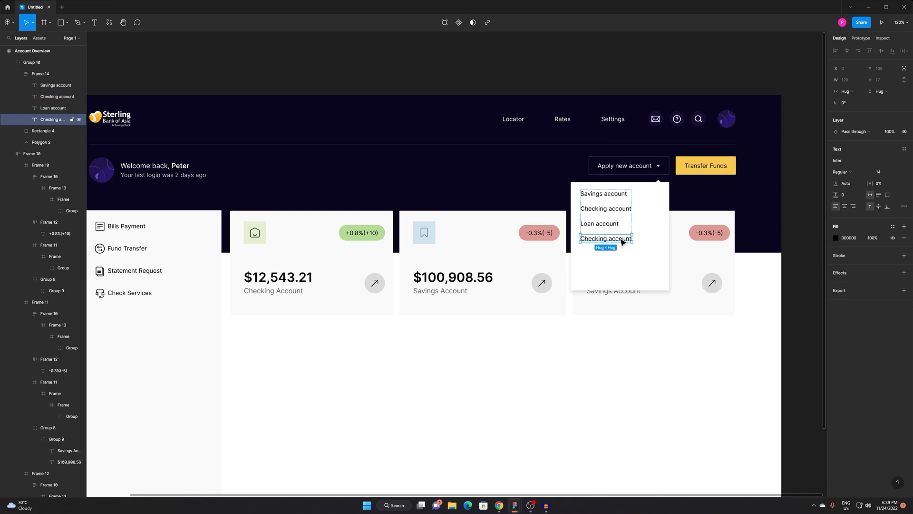
{"action": "key", "text": "Delete"}
Widen the auto layout frame holding the three account labels to 195.
{"action": "scroll", "coordinate": [611, 230], "scroll_direction": "up", "scroll_amount": 5}
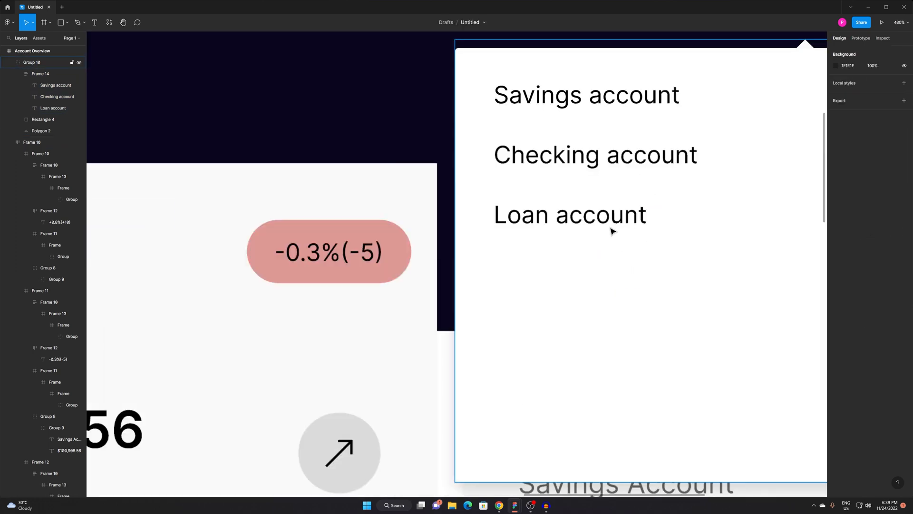
{"action": "double_click", "coordinate": [596, 210]}
{"action": "scroll", "coordinate": [333, 229], "scroll_direction": "down", "scroll_amount": 3}
{"action": "left_click_drag", "start_coordinate": [512, 288], "coordinate": [542, 244]}
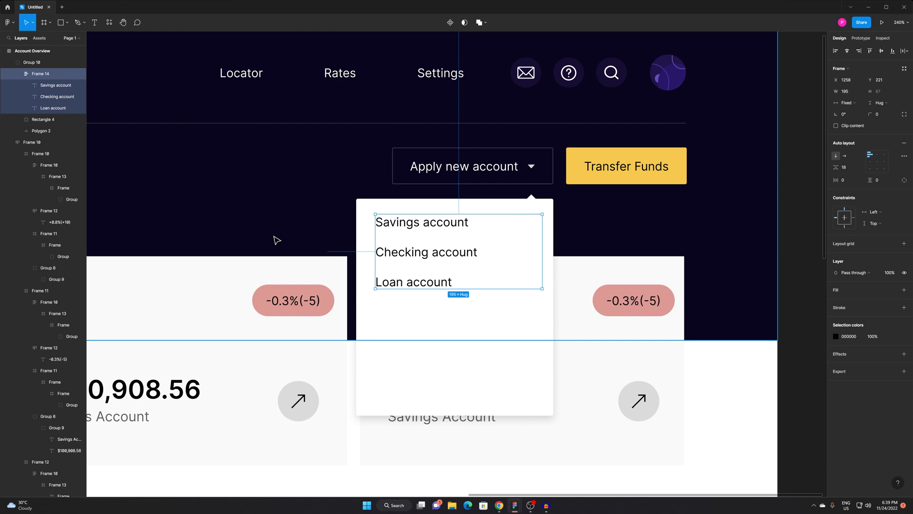
Shorten the white dropdown rectangle so its lower edge sits just below the Loan account label.
{"action": "left_click", "coordinate": [459, 362]}
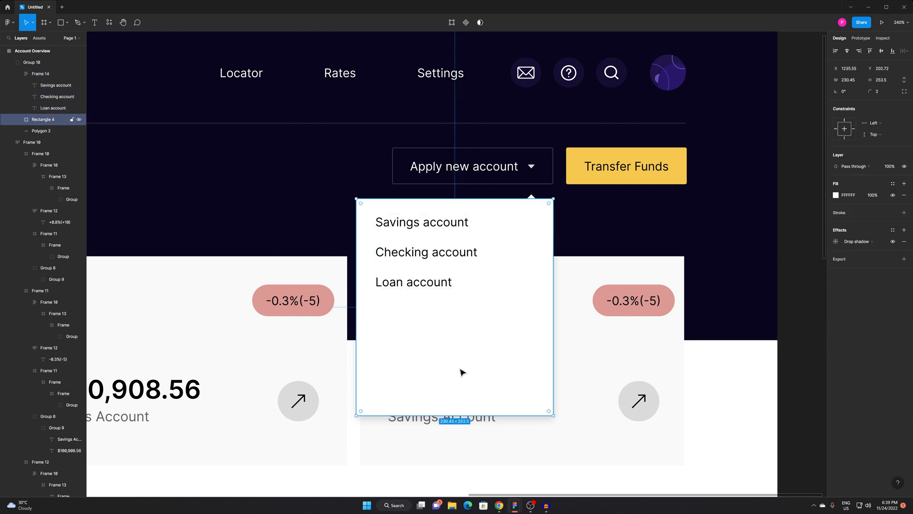
{"action": "left_click_drag", "start_coordinate": [449, 415], "coordinate": [455, 309]}
{"action": "left_click", "coordinate": [252, 191]}
Rename the dropdown group as "Apply new account dropdown" and hide it.
{"action": "scroll", "coordinate": [616, 293], "scroll_direction": "down", "scroll_amount": 3}
{"action": "left_click_drag", "start_coordinate": [677, 292], "coordinate": [759, 213]}
{"action": "left_click", "coordinate": [624, 161]}
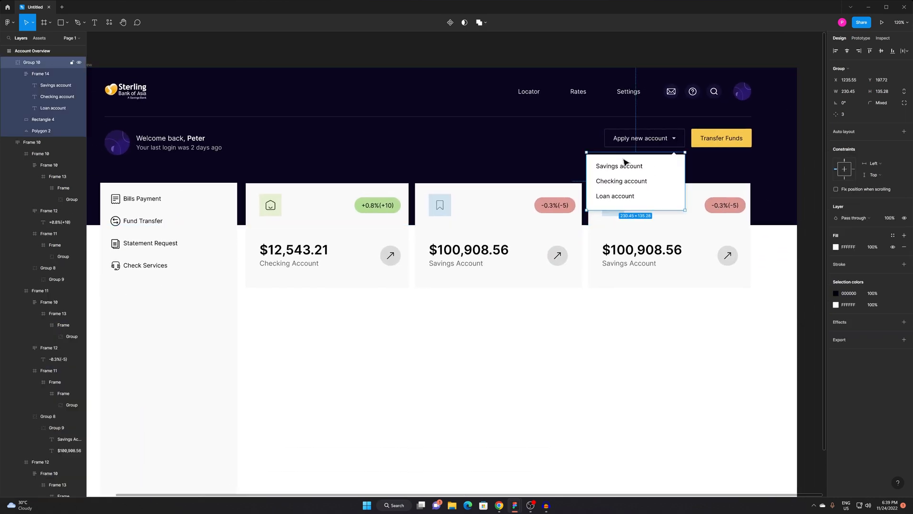
{"action": "double_click", "coordinate": [31, 62]}
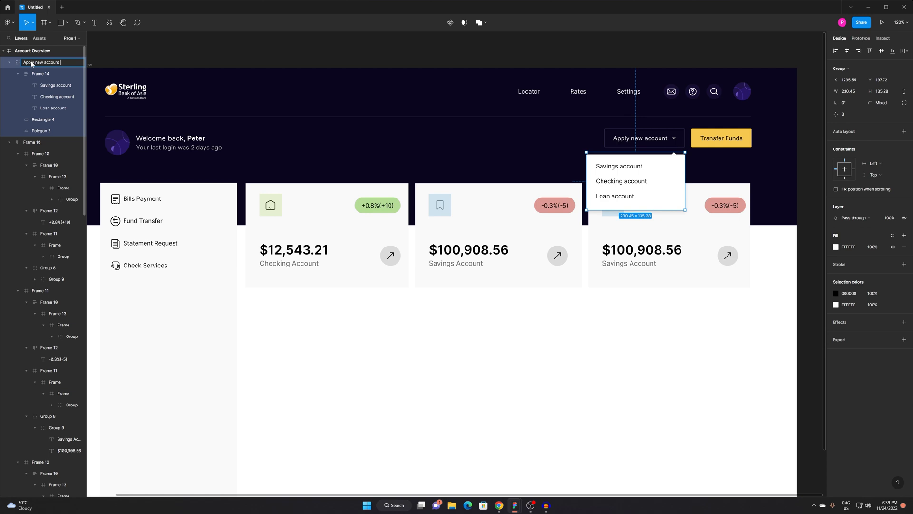
{"action": "type", "text": "Apply new account dropdown"}
{"action": "key", "text": "Return"}
{"action": "left_click", "coordinate": [78, 63]}
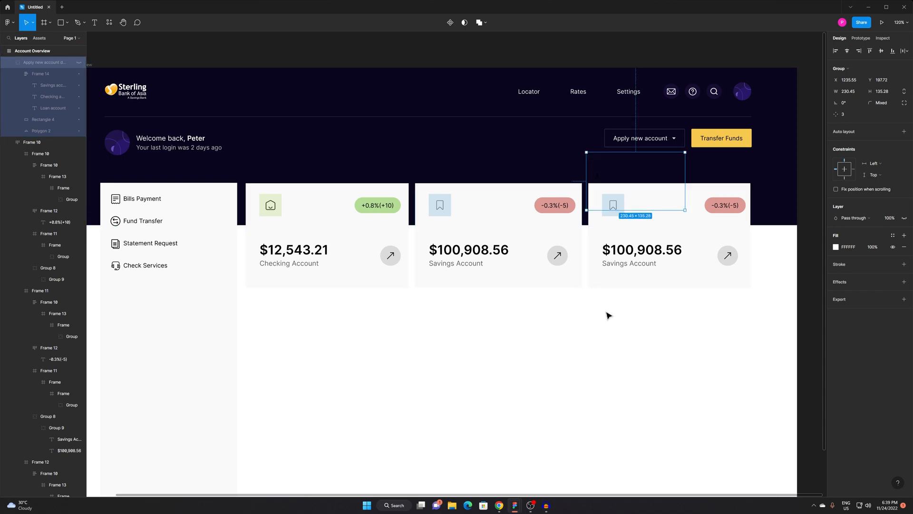
{"action": "left_click", "coordinate": [623, 357]}
{"action": "left_click_drag", "start_coordinate": [624, 357], "coordinate": [649, 312]}
{"action": "left_click_drag", "start_coordinate": [601, 292], "coordinate": [636, 309]}
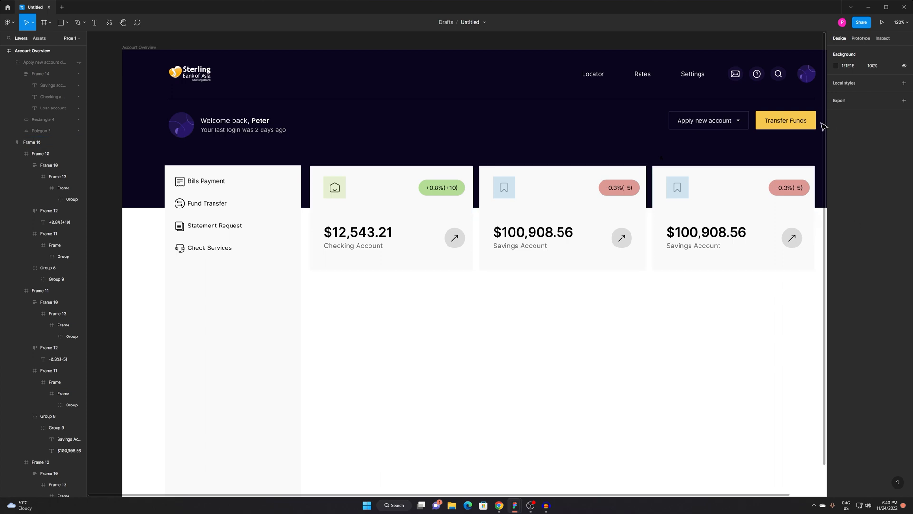
{"action": "double_click", "coordinate": [787, 122]}
{"action": "double_click", "coordinate": [788, 123]}
{"action": "left_click", "coordinate": [782, 143]}
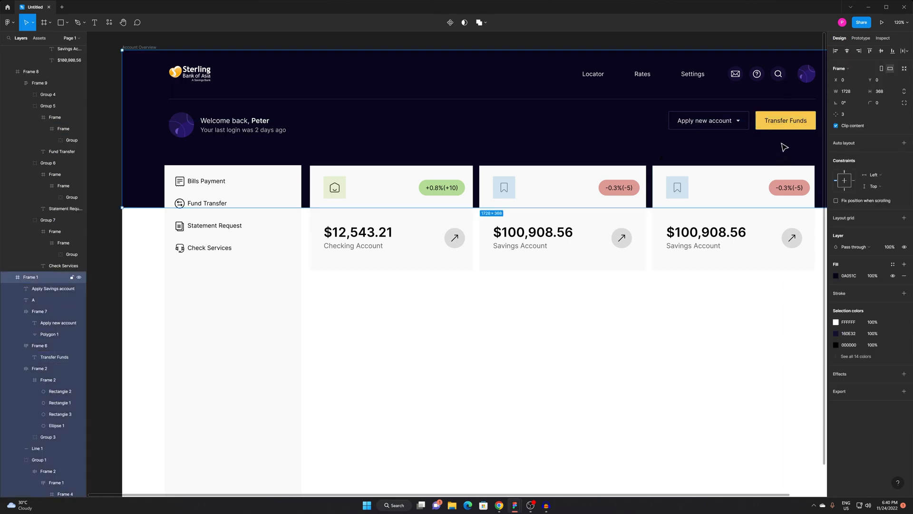
{"action": "left_click", "coordinate": [700, 127]}
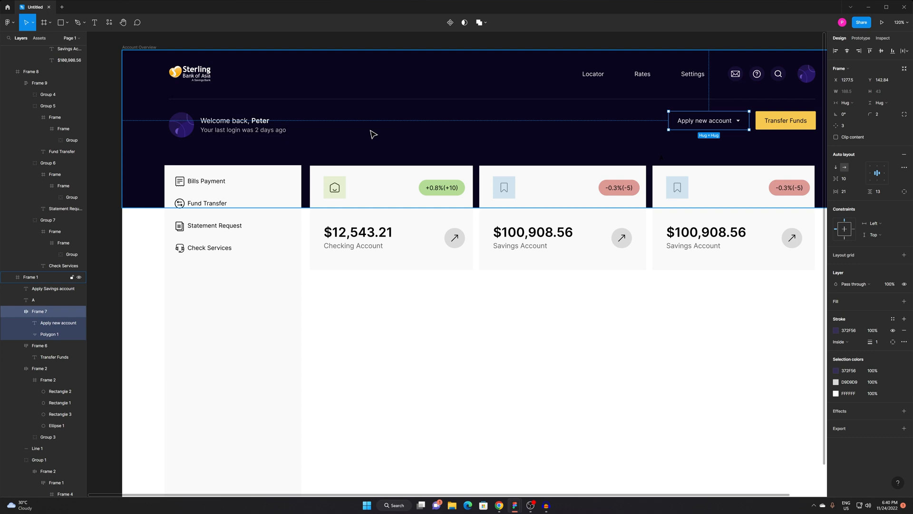
{"action": "left_click", "coordinate": [400, 151]}
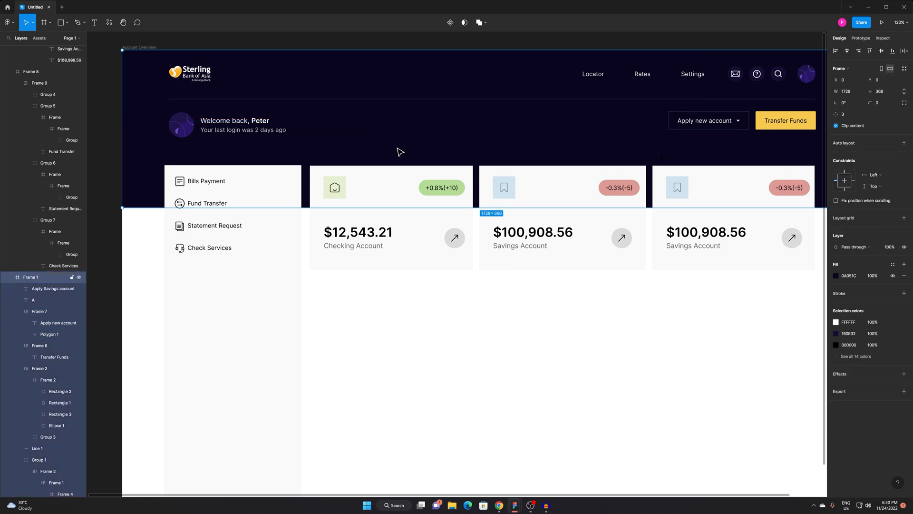
Paste the copied Total Liabilities screenshot into the page and place it in the empty area below the account cards.
{"action": "left_click", "coordinate": [645, 329]}
{"action": "left_click_drag", "start_coordinate": [634, 304], "coordinate": [516, 298]}
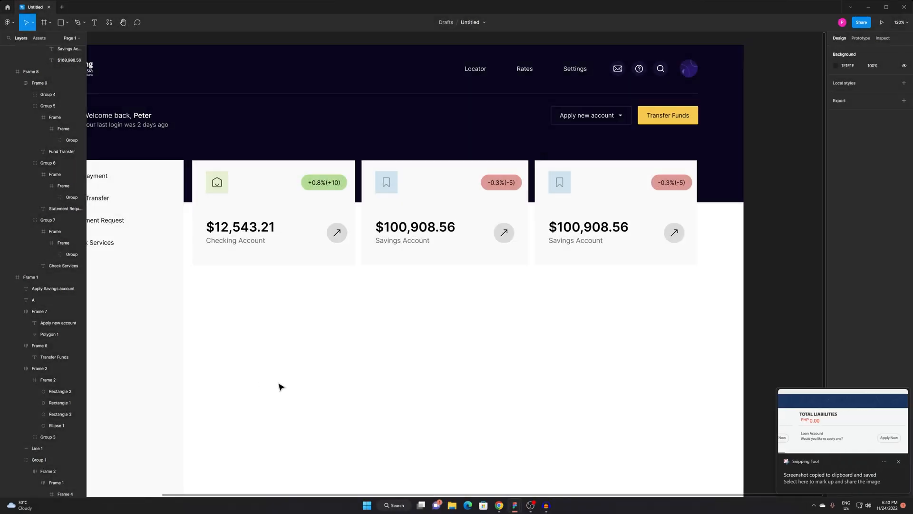
{"action": "key", "text": "ctrl+v"}
{"action": "left_click_drag", "start_coordinate": [455, 278], "coordinate": [553, 335]}
{"action": "key", "text": "z"}
{"action": "left_click", "coordinate": [553, 334]}
{"action": "left_click", "coordinate": [550, 342], "text": "alt"}
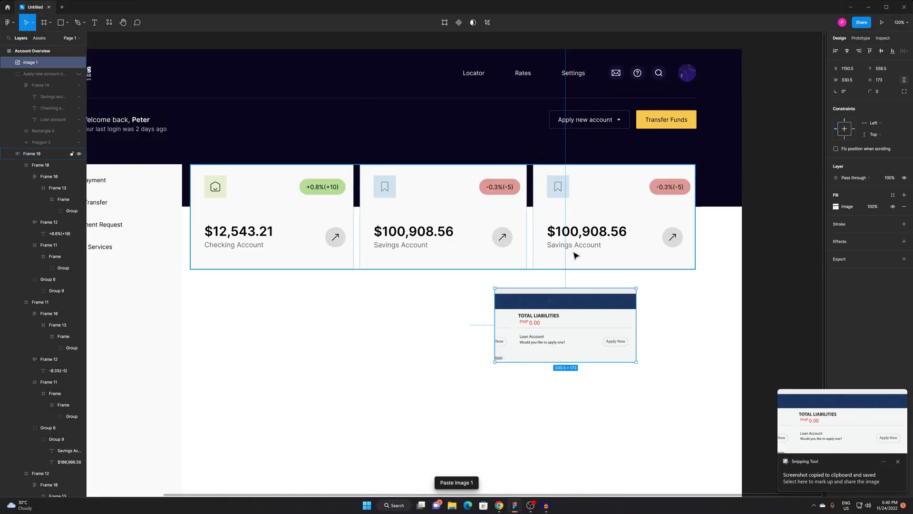
Change the third card's Savings Account caption to "Total Liabilities".
{"action": "key", "text": "t"}
{"action": "triple_click", "coordinate": [572, 244]}
{"action": "type", "text": "Total"}
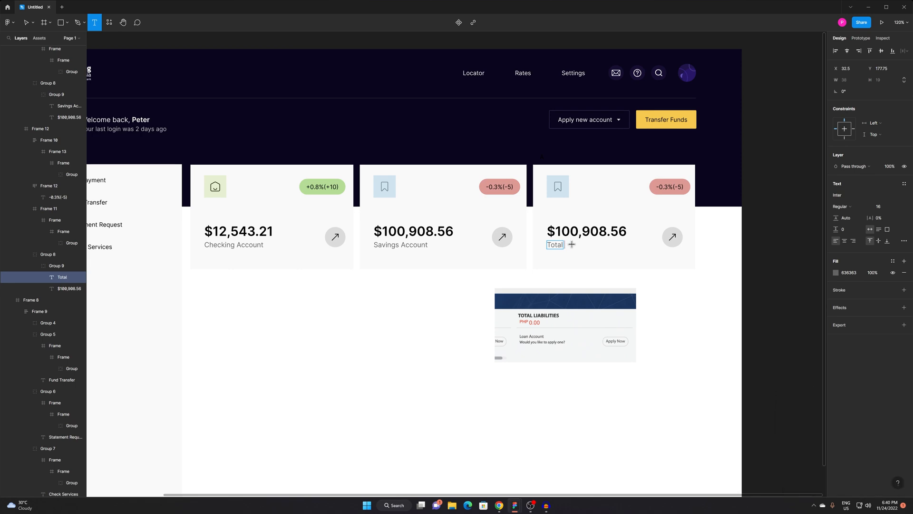
{"action": "type", "text": " Liabilities"}
{"action": "key", "text": "Escape"}
Change the amount on the Total Liabilities card to "$2,000.00".
{"action": "scroll", "coordinate": [574, 231], "scroll_direction": "up", "scroll_amount": 3}
{"action": "double_click", "coordinate": [549, 232]}
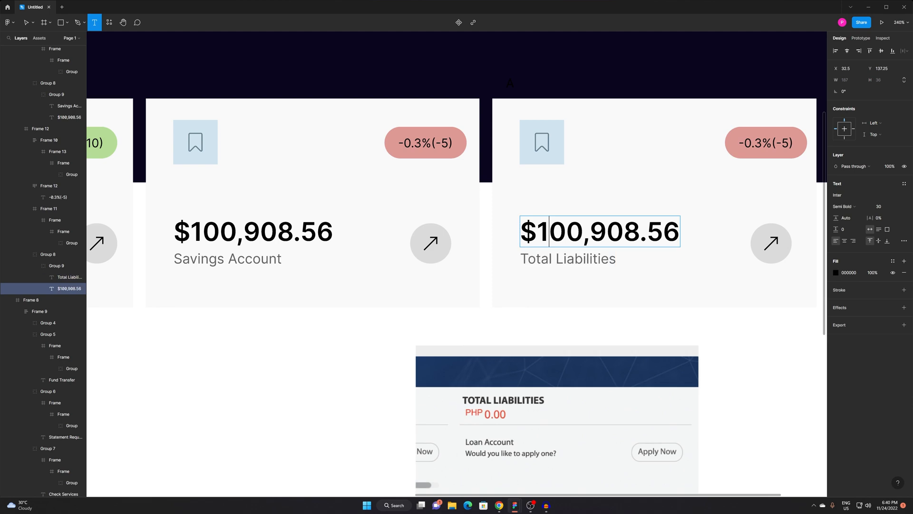
{"action": "key", "text": "ctrl+a"}
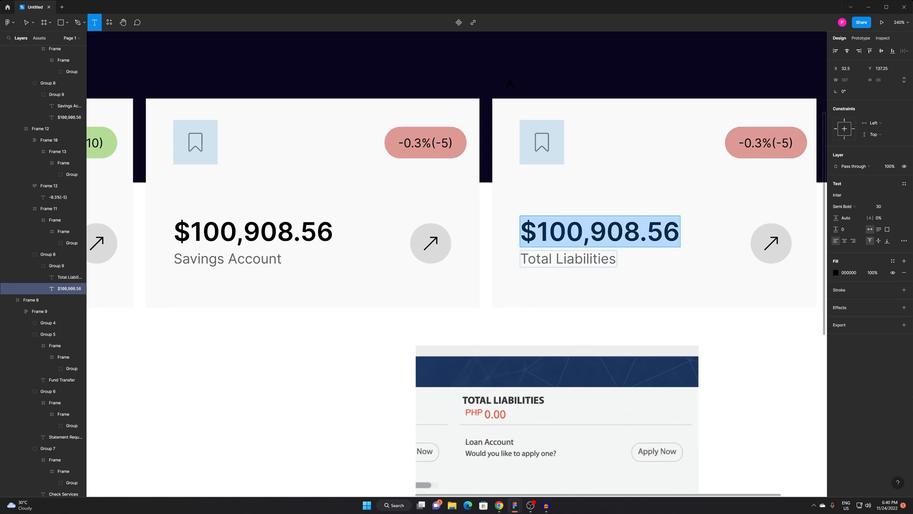
{"action": "type", "text": "5,"}
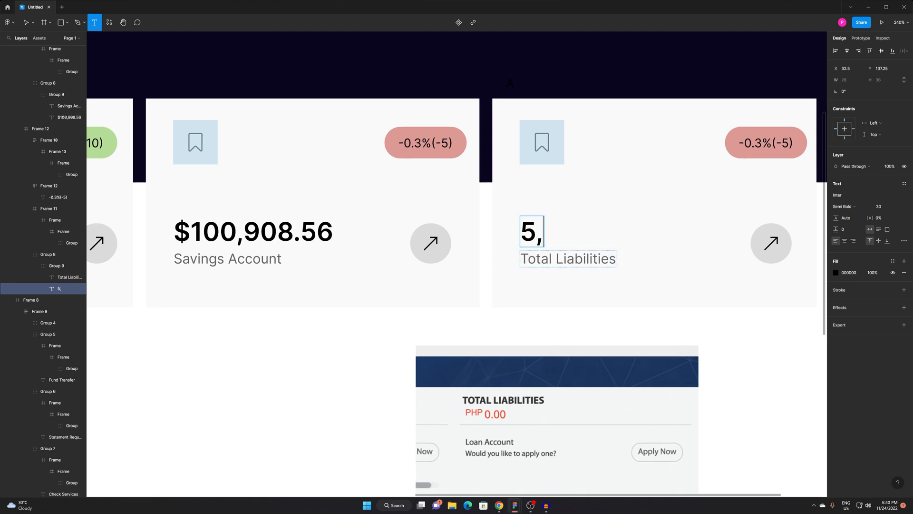
{"action": "key", "text": "ctrl+a"}
{"action": "type", "text": "$"}
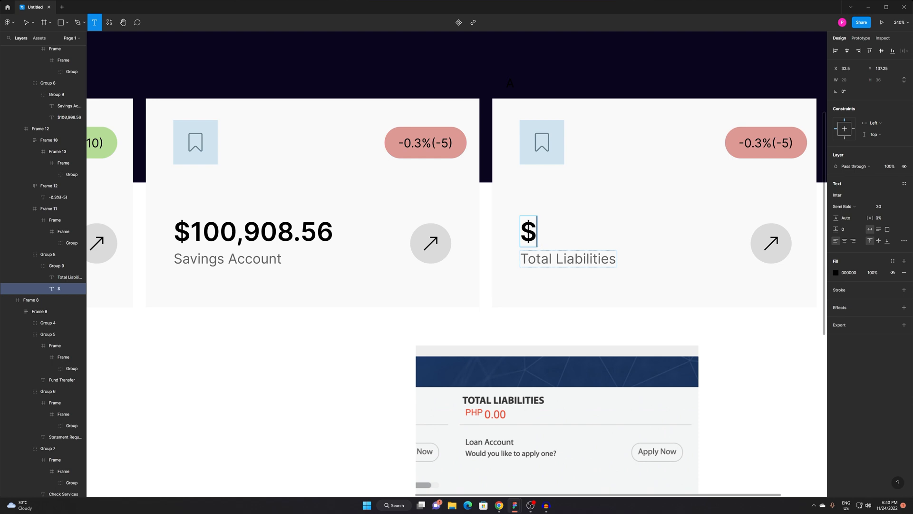
{"action": "type", "text": "2,000/"}
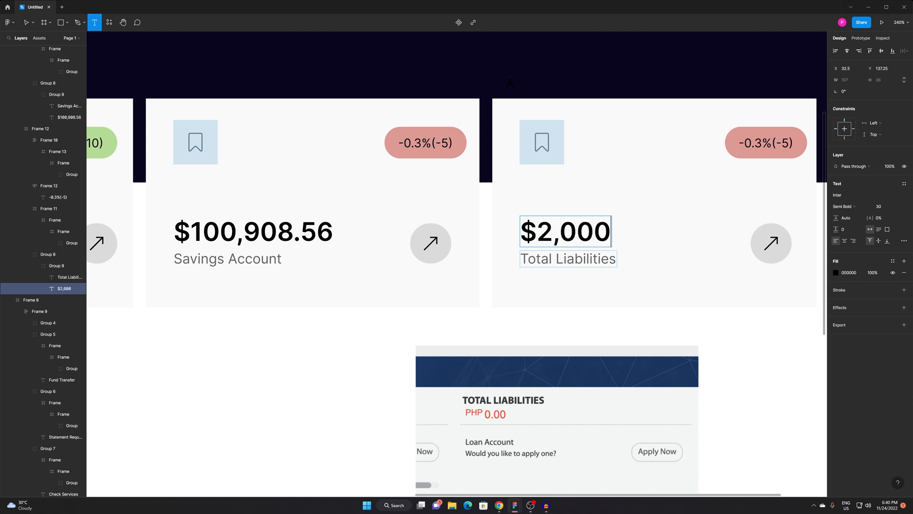
{"action": "key", "text": "BackSpace"}
{"action": "type", "text": "/"}
{"action": "key", "text": "BackSpace"}
{"action": "type", "text": ".0o00"}
{"action": "key", "text": "BackSpace"}
{"action": "key", "text": "BackSpace"}
{"action": "key", "text": "BackSpace"}
{"action": "type", "text": "0"}
{"action": "key", "text": "Escape"}
{"action": "key", "text": "Escape"}
Recolor the icon tile on the Total Liabilities card to the light orange fill EFE0D1.
{"action": "left_click_drag", "start_coordinate": [503, 284], "coordinate": [535, 352]}
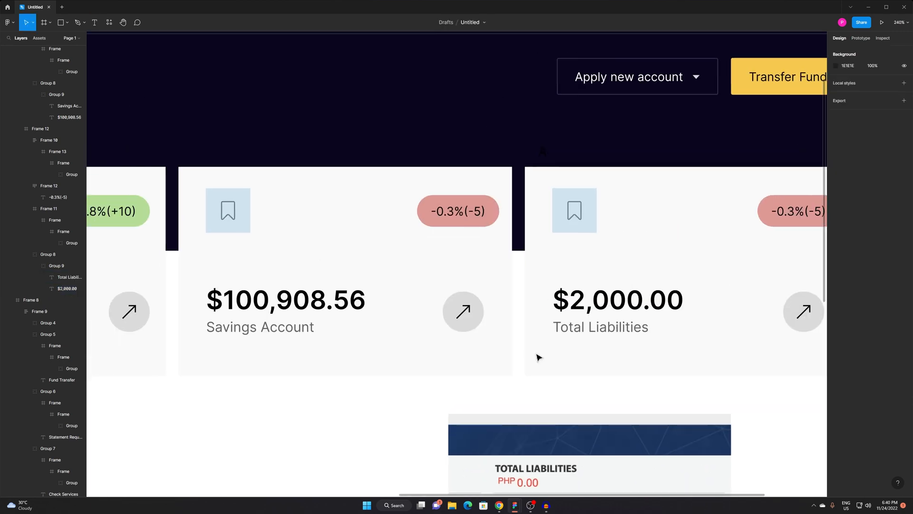
{"action": "left_click", "coordinate": [577, 208]}
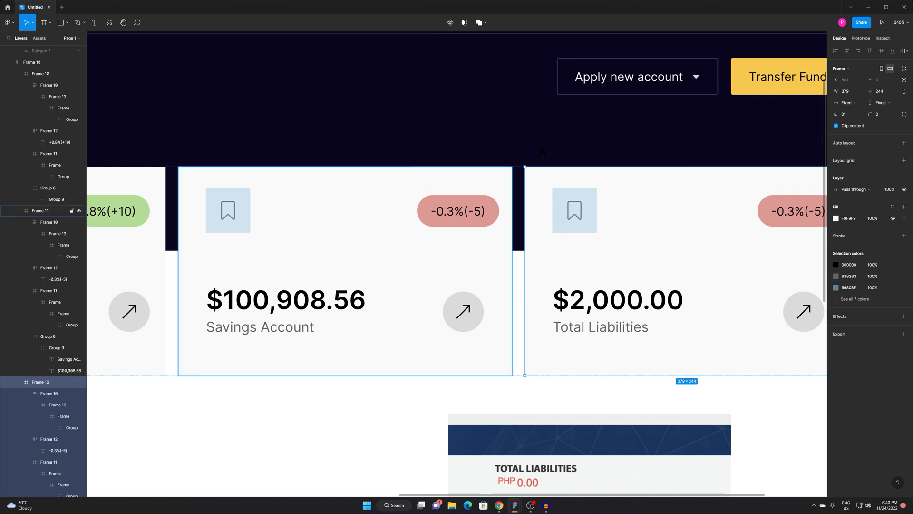
{"action": "left_click", "coordinate": [567, 198]}
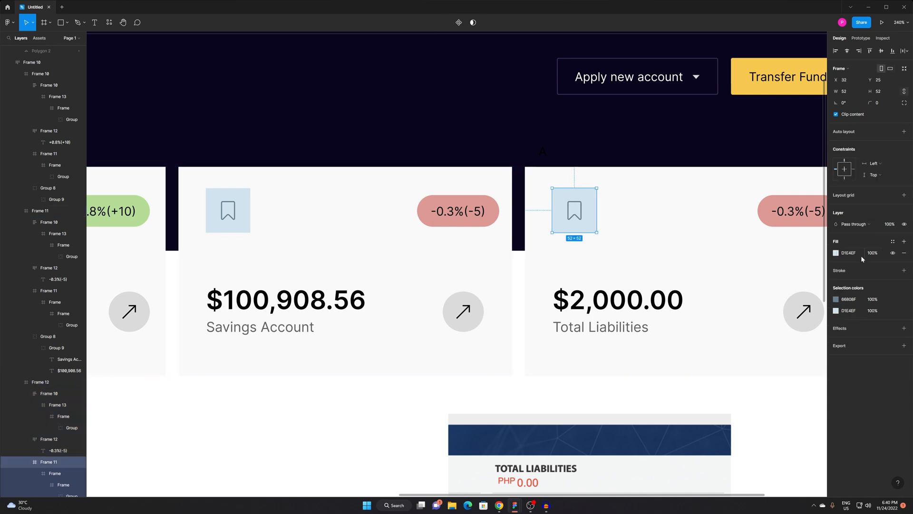
{"action": "left_click", "coordinate": [836, 253]}
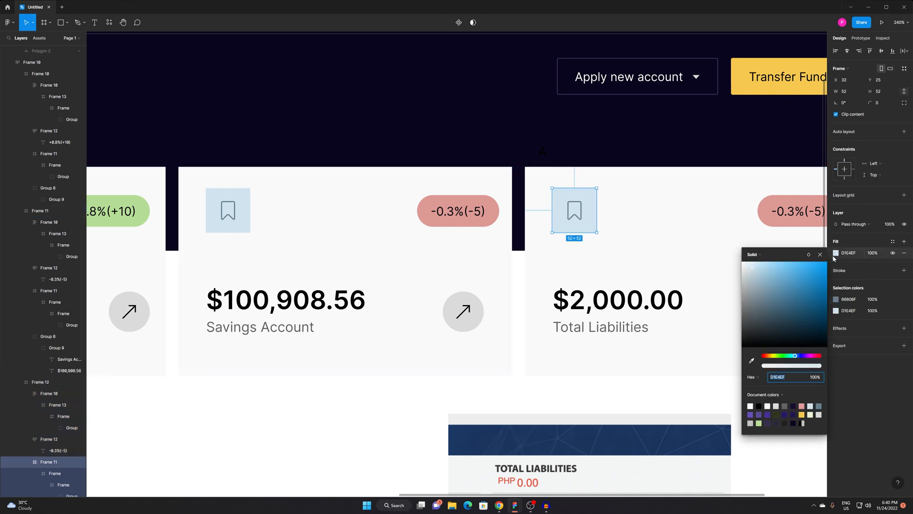
{"action": "left_click", "coordinate": [771, 356]}
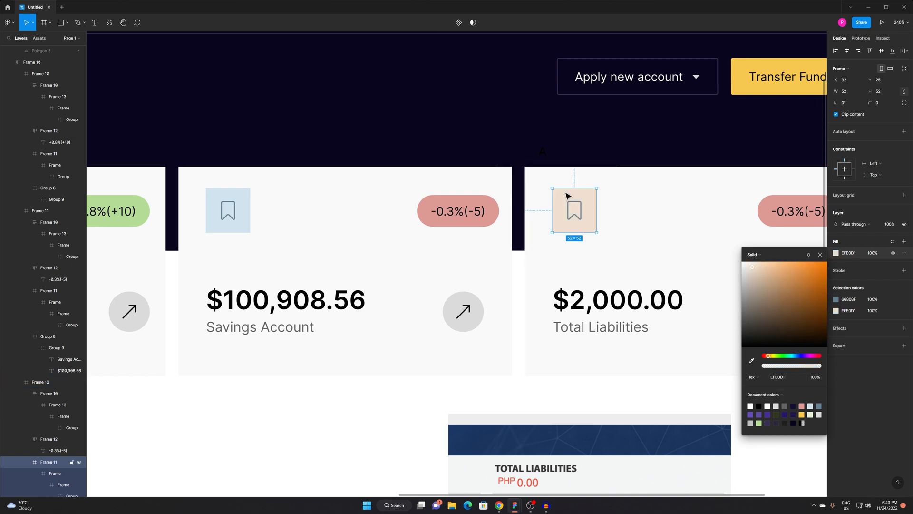
{"action": "left_click", "coordinate": [265, 94]}
Switch to the Flaticon page in Chrome and search the icons for "credit".
{"action": "key", "text": "alt+Tab"}
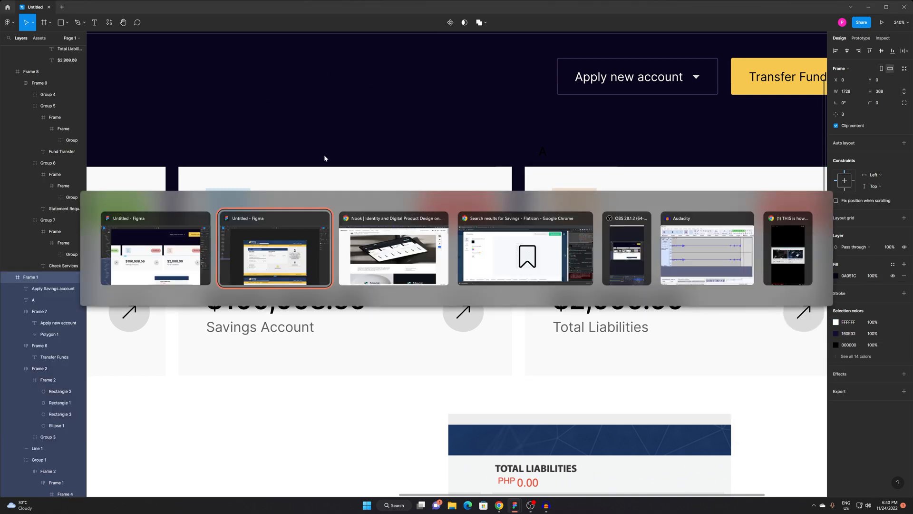
{"action": "left_click", "coordinate": [430, 248]}
{"action": "key", "text": "alt+Tab"}
{"action": "key", "text": "alt+Tab"}
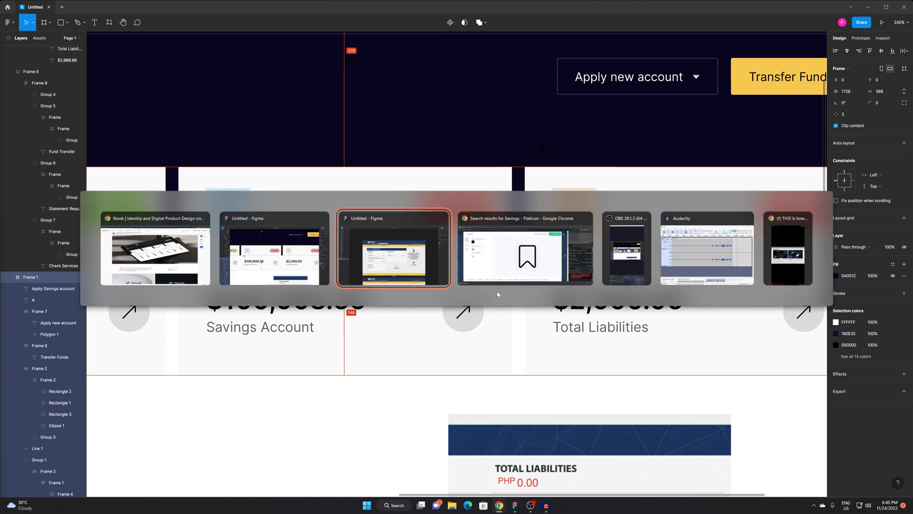
{"action": "left_click", "coordinate": [534, 264]}
{"action": "left_click", "coordinate": [621, 209]}
{"action": "type", "text": "credit"}
{"action": "key", "text": "Return"}
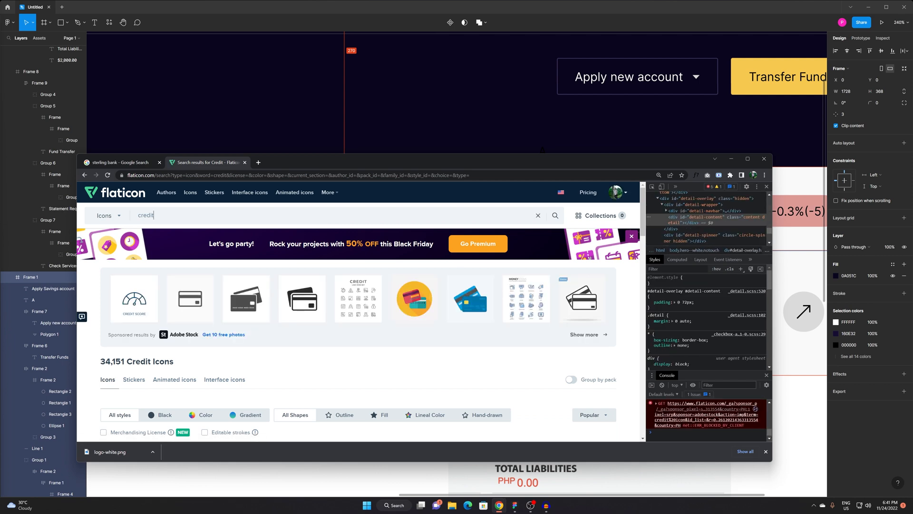
Open the outlined credit card icon in Flaticon's icon editor, inspect and copy its SVG element, and return to Figma.
{"action": "scroll", "coordinate": [362, 260], "scroll_direction": "down", "scroll_amount": 5}
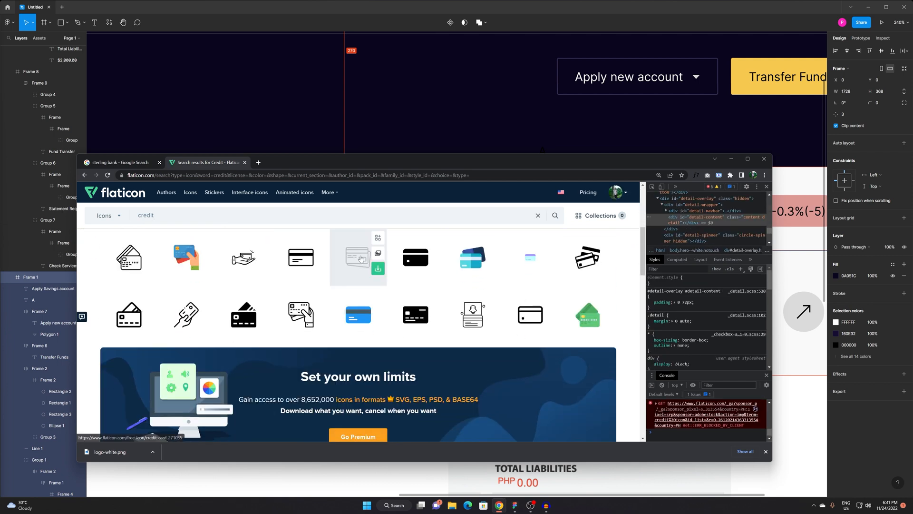
{"action": "left_click", "coordinate": [531, 314]}
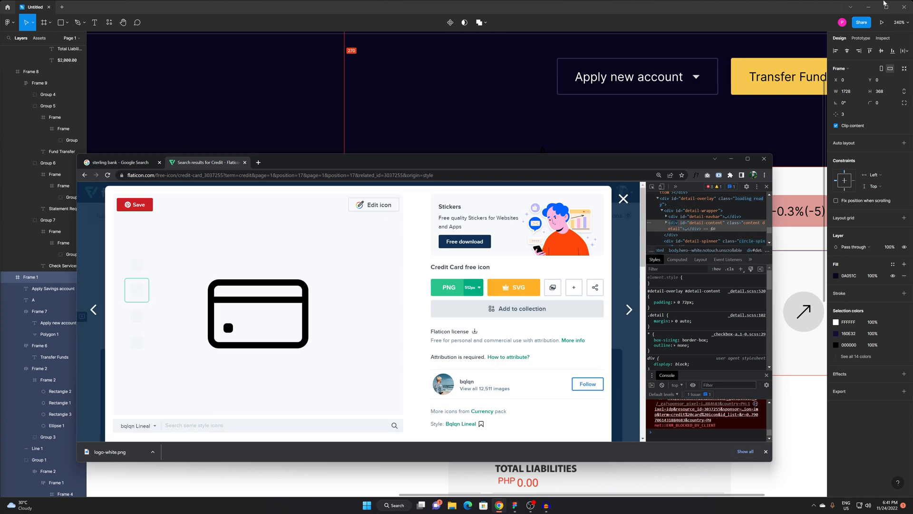
{"action": "left_click", "coordinate": [374, 208]}
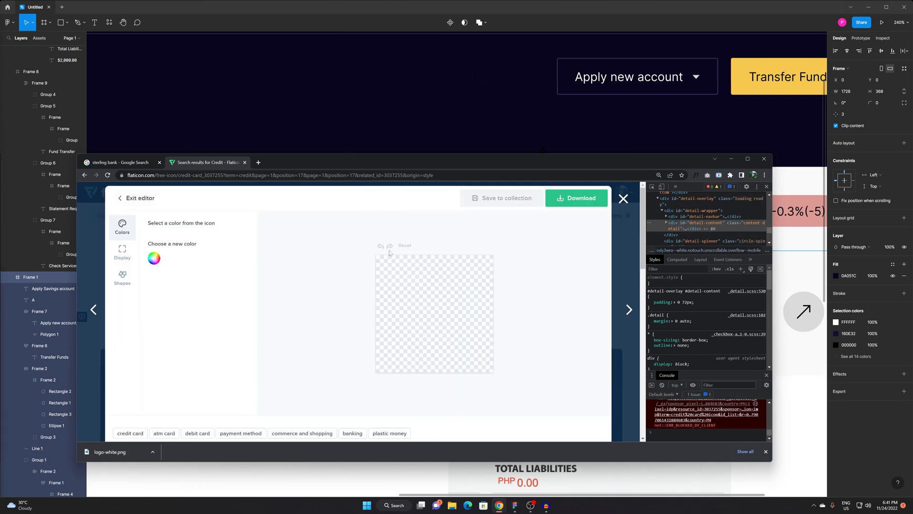
{"action": "right_click", "coordinate": [470, 274]}
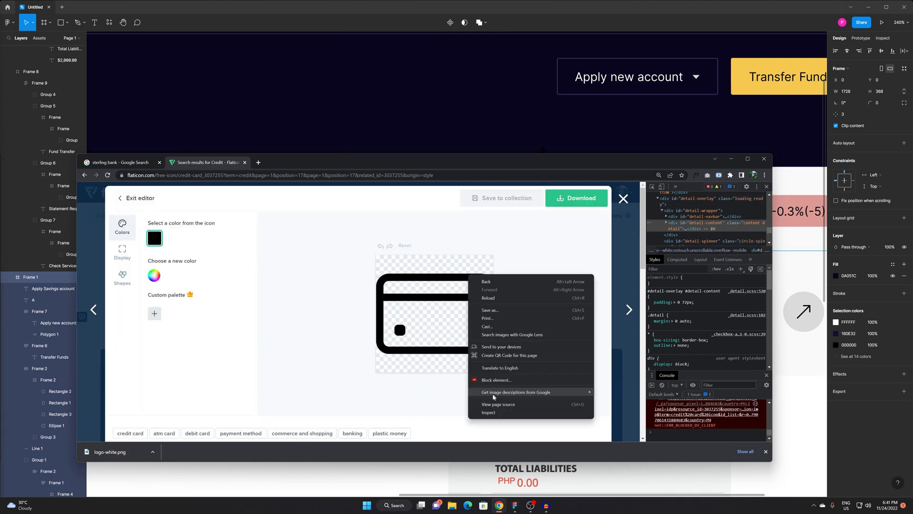
{"action": "left_click", "coordinate": [490, 413]}
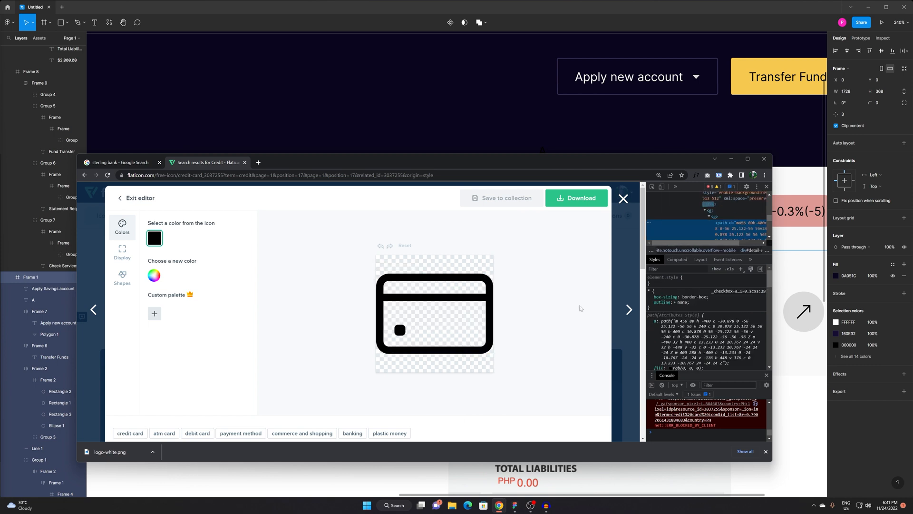
{"action": "left_click", "coordinate": [720, 209]}
{"action": "left_click", "coordinate": [668, 142]}
Try to paste the credit card icon into the dark header frame and scale it down.
{"action": "left_click_drag", "start_coordinate": [701, 370], "coordinate": [588, 380]}
{"action": "scroll", "coordinate": [458, 214], "scroll_direction": "up", "scroll_amount": 2}
{"action": "scroll", "coordinate": [458, 213], "scroll_direction": "down", "scroll_amount": 2}
{"action": "key", "text": "ctrl+v"}
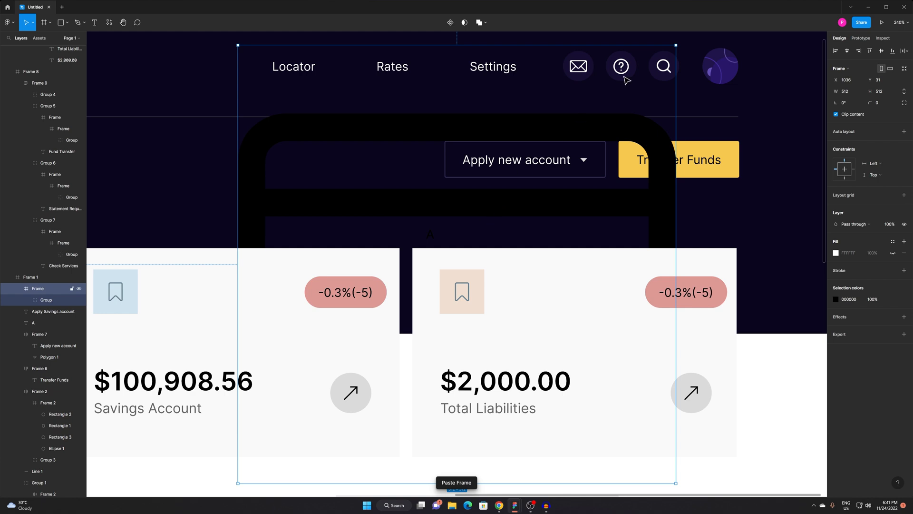
{"action": "left_click_drag", "start_coordinate": [675, 45], "coordinate": [436, 252]}
Paste the credit card icon into the Total Liabilities card's orange icon tile and scale it to 26 × 26.
{"action": "double_click", "coordinate": [475, 289]}
{"action": "double_click", "coordinate": [472, 285]}
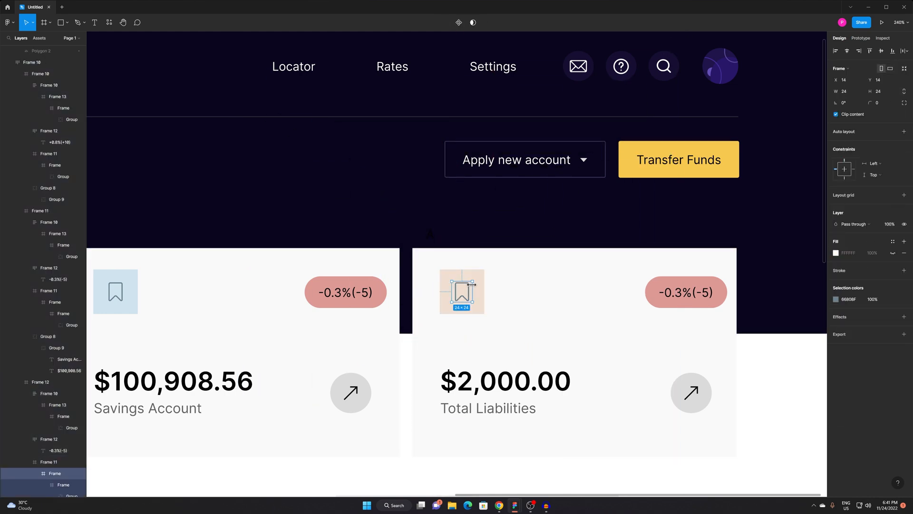
{"action": "scroll", "coordinate": [471, 288], "scroll_direction": "up", "scroll_amount": 5}
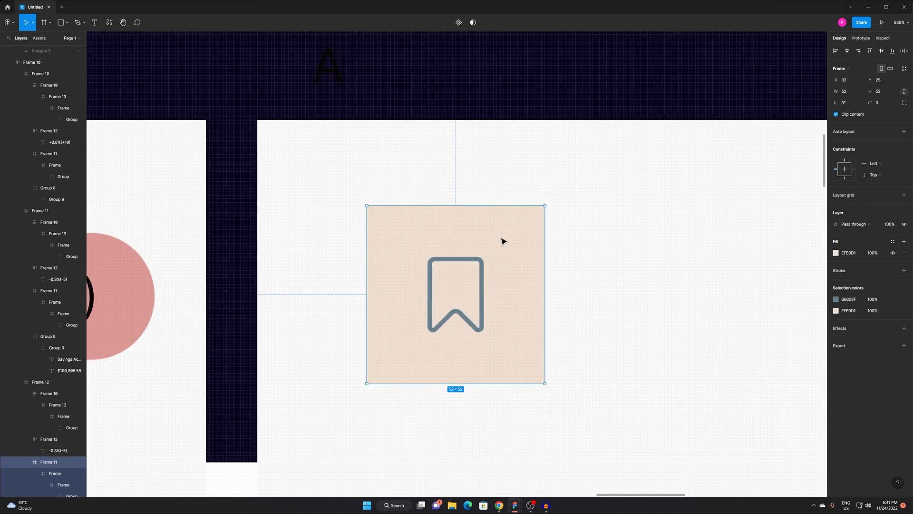
{"action": "key", "text": "ctrl+v"}
{"action": "left_click_drag", "start_coordinate": [539, 209], "coordinate": [497, 251]}
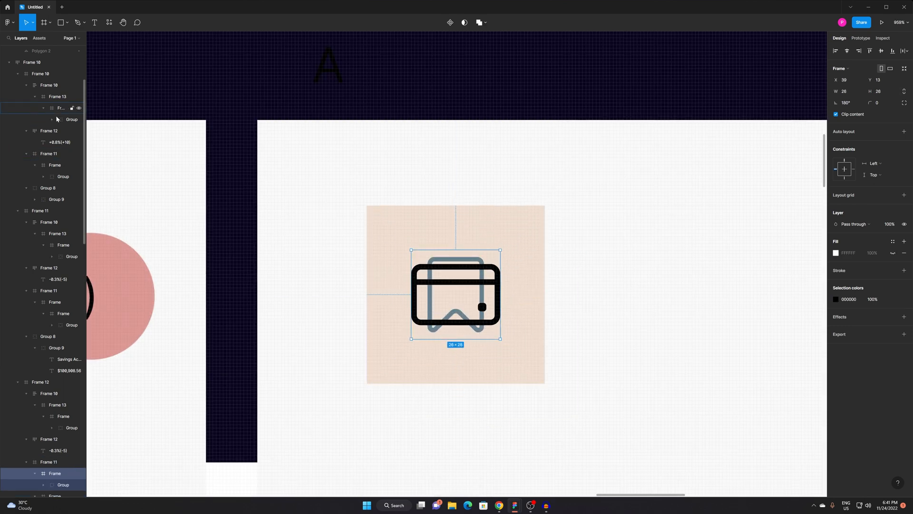
Delete the old bookmark icon from the Total Liabilities card's icon tile.
{"action": "scroll", "coordinate": [58, 430], "scroll_direction": "down", "scroll_amount": 3}
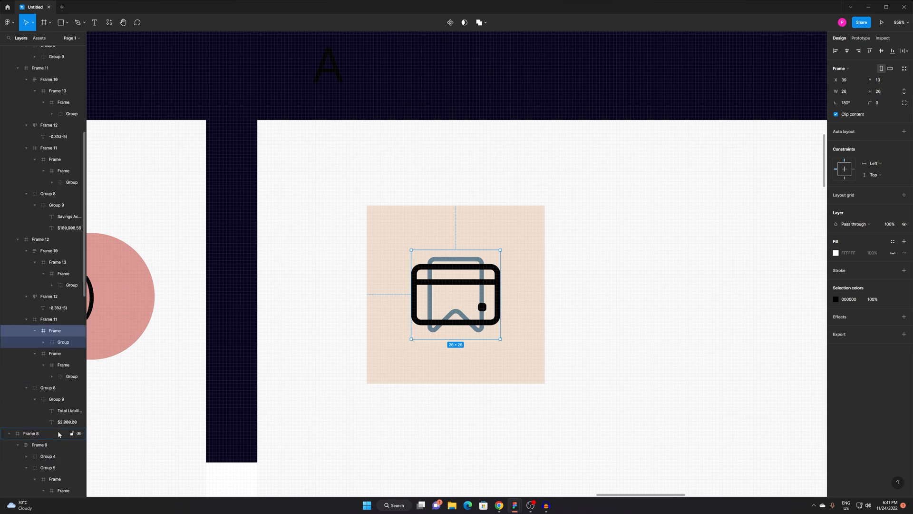
{"action": "left_click", "coordinate": [56, 357]}
{"action": "key", "text": "Delete"}
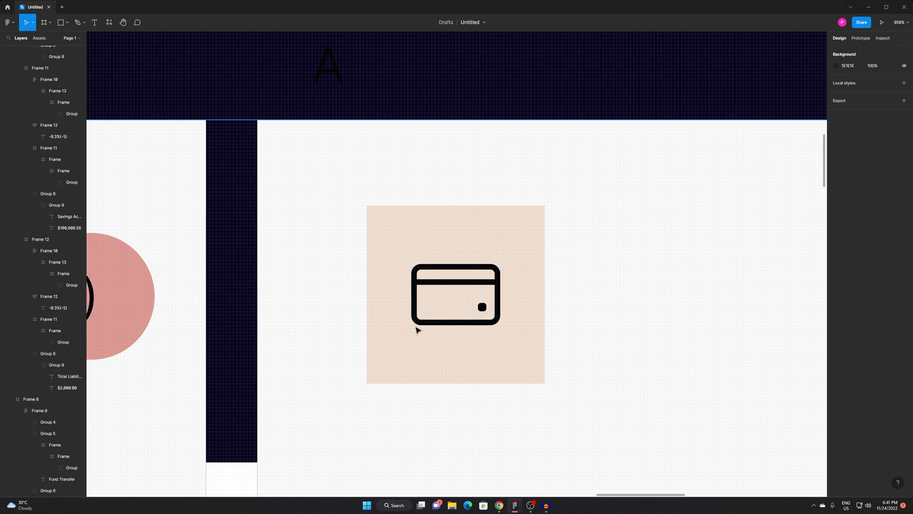
Move the credit card icon's frame slightly up within the orange tile, to Y 12.
{"action": "triple_click", "coordinate": [469, 268]}
{"action": "double_click", "coordinate": [469, 269]}
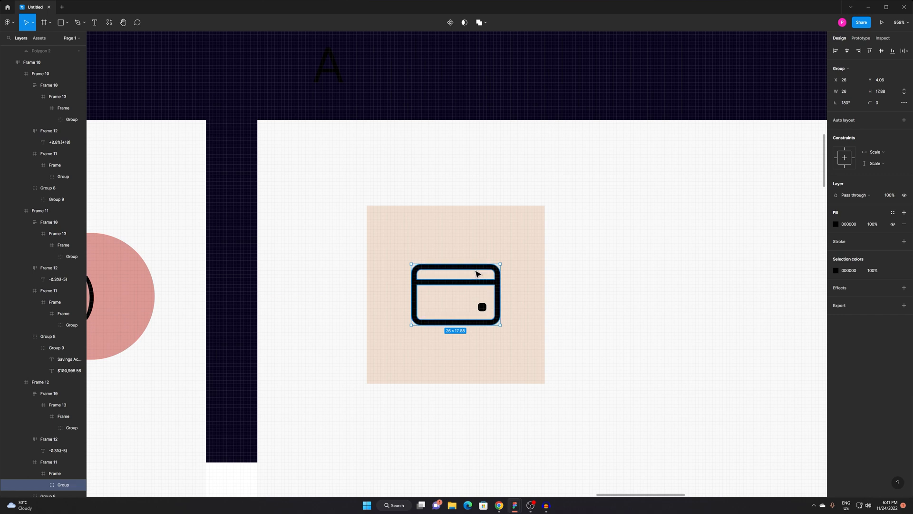
{"action": "key", "text": "shift+Return"}
{"action": "left_click_drag", "start_coordinate": [476, 270], "coordinate": [475, 266]}
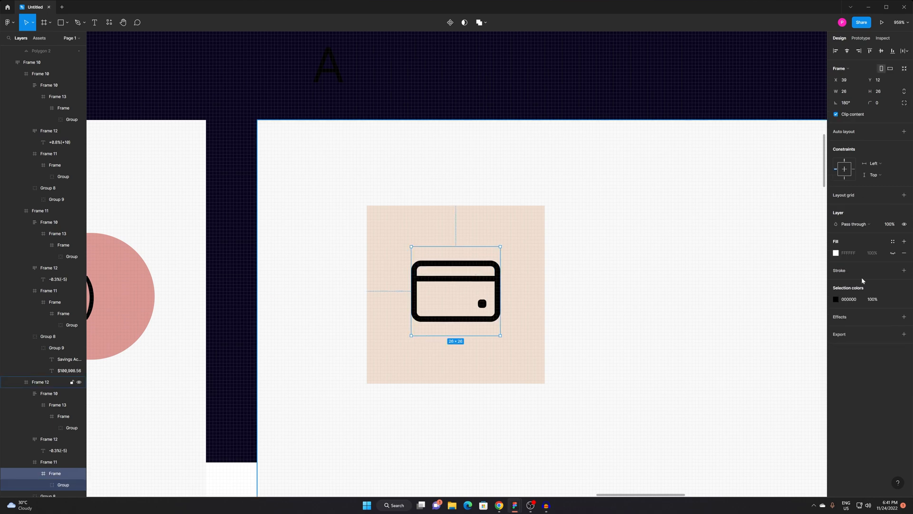
Recolor the credit card icon by sampling the tile's orange and darkening it to C2A387.
{"action": "left_click", "coordinate": [838, 300]}
{"action": "left_click", "coordinate": [751, 407]}
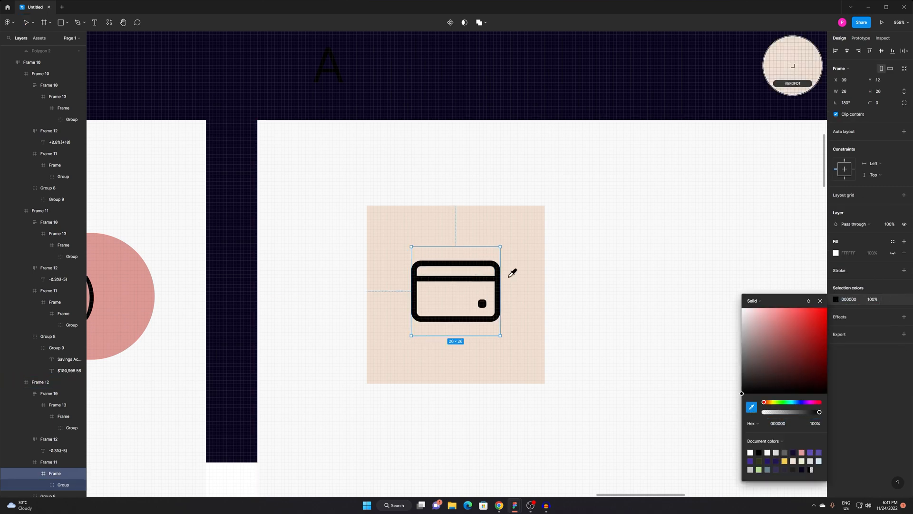
{"action": "left_click", "coordinate": [509, 248]}
{"action": "left_click_drag", "start_coordinate": [756, 318], "coordinate": [770, 329]}
{"action": "left_click", "coordinate": [607, 238]}
Delete the pasted Total Liabilities screenshot from the empty area below the account cards.
{"action": "scroll", "coordinate": [578, 255], "scroll_direction": "down", "scroll_amount": 10}
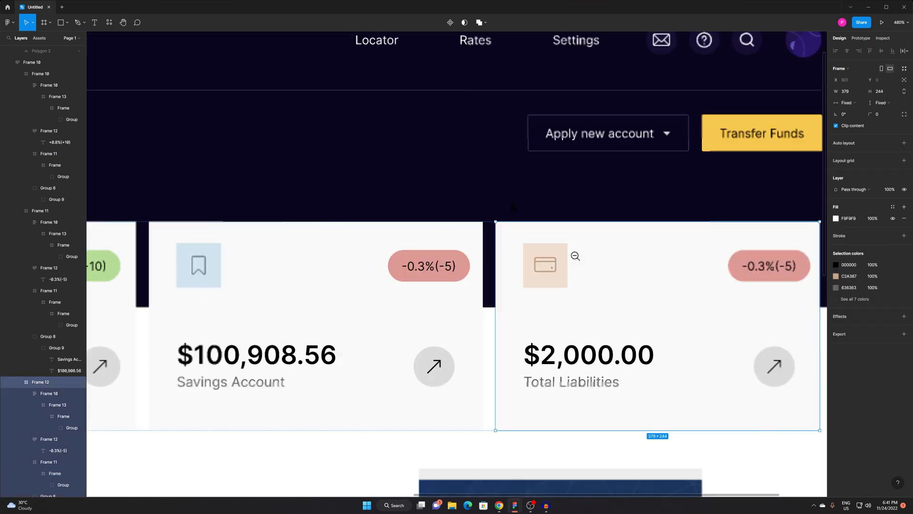
{"action": "left_click", "coordinate": [434, 196]}
{"action": "scroll", "coordinate": [554, 279], "scroll_direction": "down", "scroll_amount": 2}
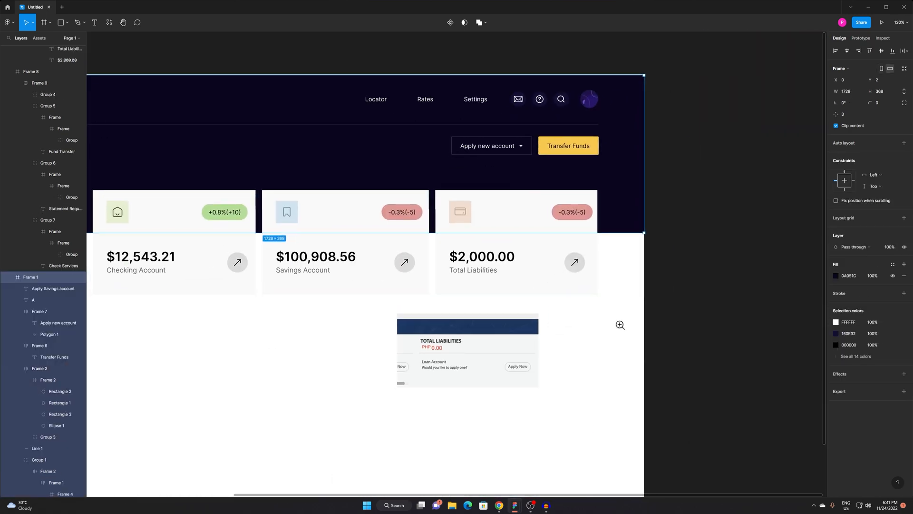
{"action": "left_click", "coordinate": [618, 324]}
{"action": "scroll", "coordinate": [566, 328], "scroll_direction": "down", "scroll_amount": 5}
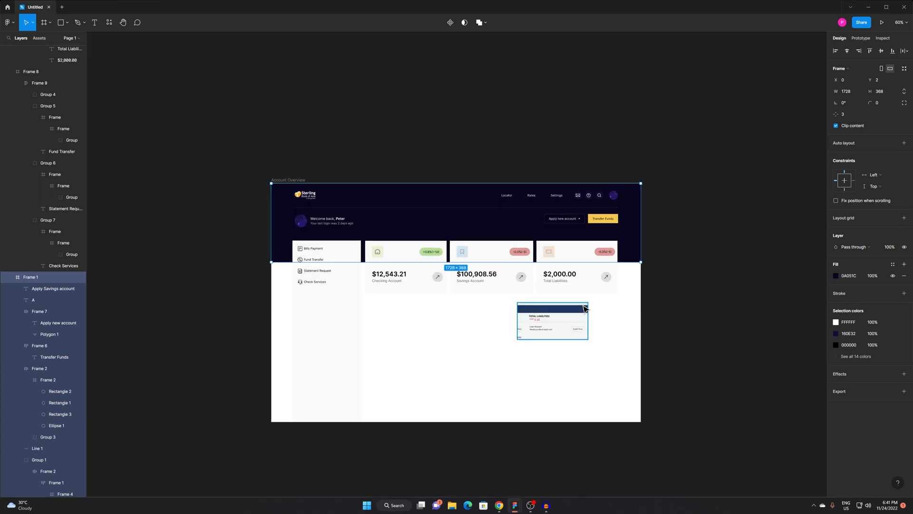
{"action": "left_click", "coordinate": [573, 314]}
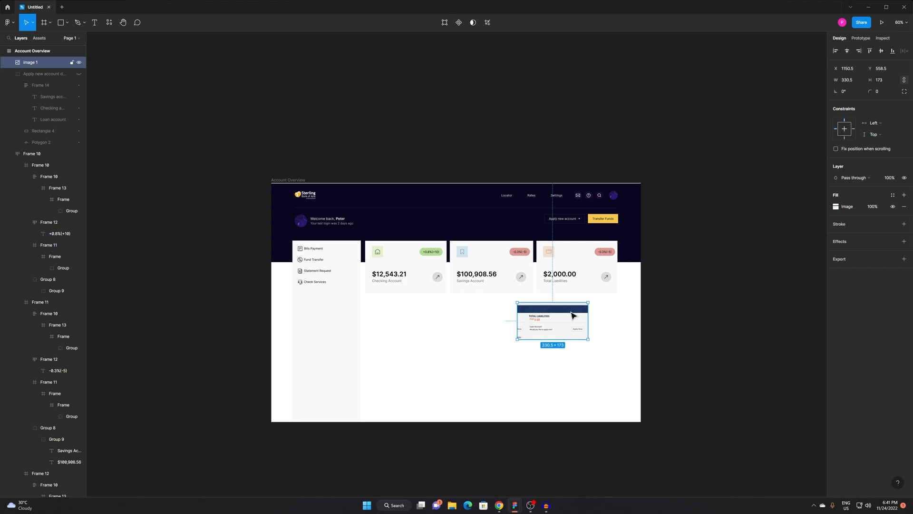
{"action": "key", "text": "Delete"}
Move the dark header frame up to Y -4.99 so it covers the page's top edge.
{"action": "scroll", "coordinate": [473, 270], "scroll_direction": "up", "scroll_amount": 3}
{"action": "left_click_drag", "start_coordinate": [495, 307], "coordinate": [523, 319]}
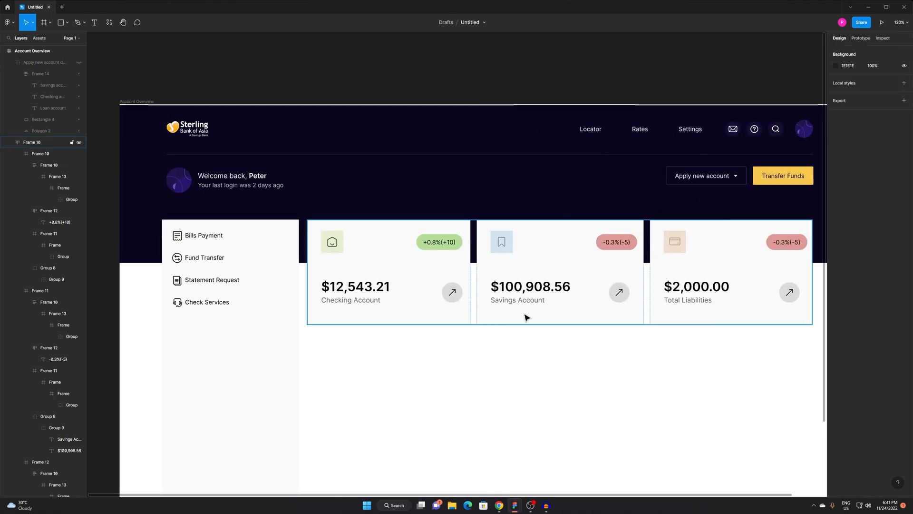
{"action": "left_click", "coordinate": [334, 163]}
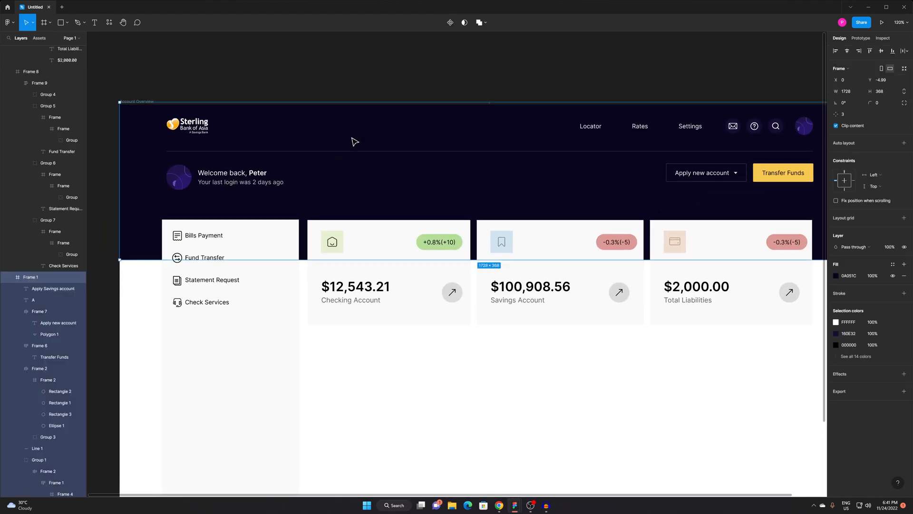
{"action": "left_click", "coordinate": [404, 85]}
{"action": "left_click_drag", "start_coordinate": [601, 371], "coordinate": [477, 318]}
{"action": "left_click_drag", "start_coordinate": [384, 331], "coordinate": [550, 363]}
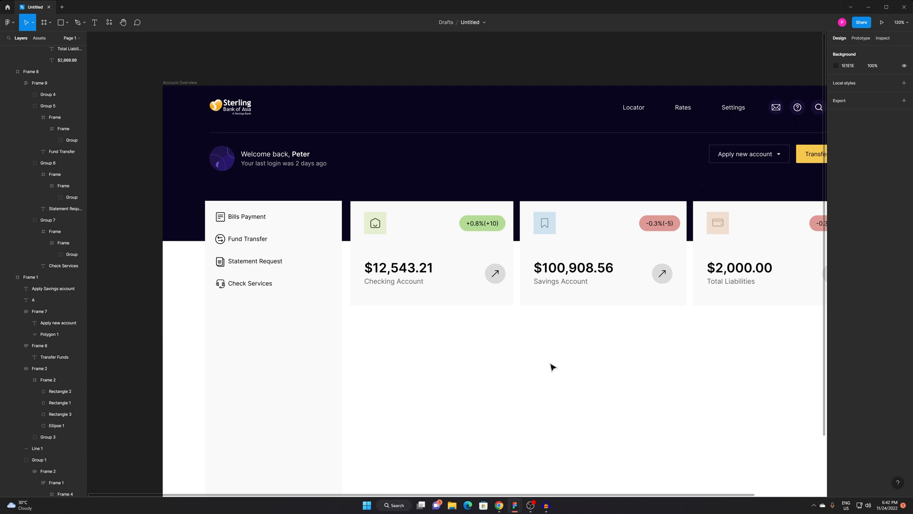
{"action": "left_click_drag", "start_coordinate": [473, 311], "coordinate": [415, 333]}
{"action": "scroll", "coordinate": [215, 264], "scroll_direction": "down", "scroll_amount": 3}
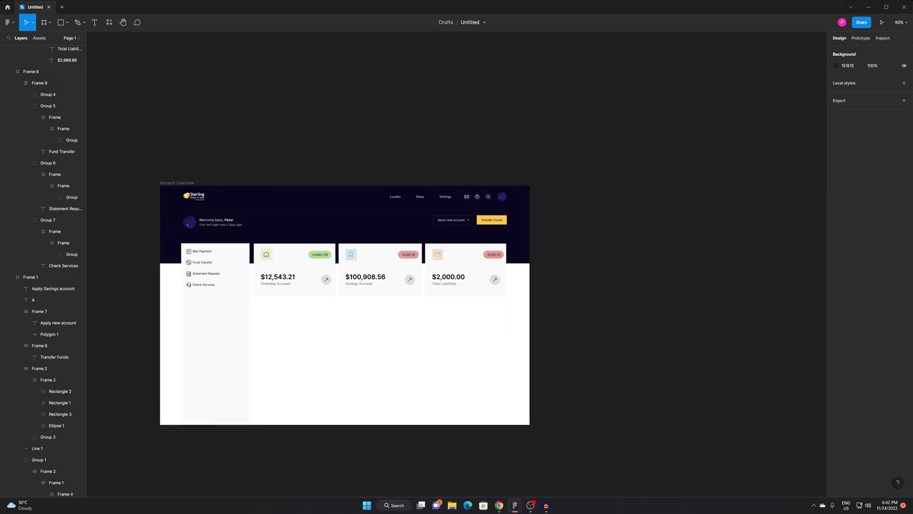
Add a white text heading "Overview" in the dark header at the side menu's upper edge.
{"action": "scroll", "coordinate": [334, 249], "scroll_direction": "up", "scroll_amount": 3}
{"action": "left_click_drag", "start_coordinate": [314, 265], "coordinate": [559, 270]}
{"action": "key", "text": "t"}
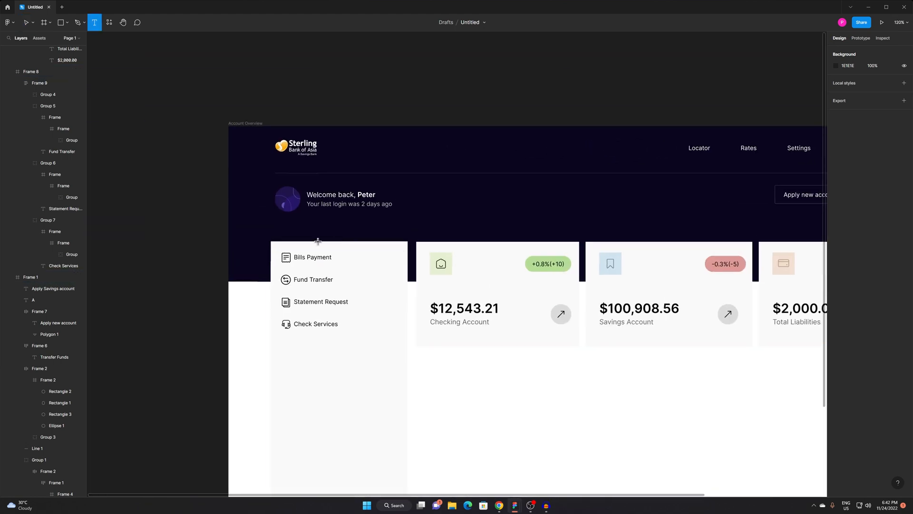
{"action": "left_click", "coordinate": [274, 234]}
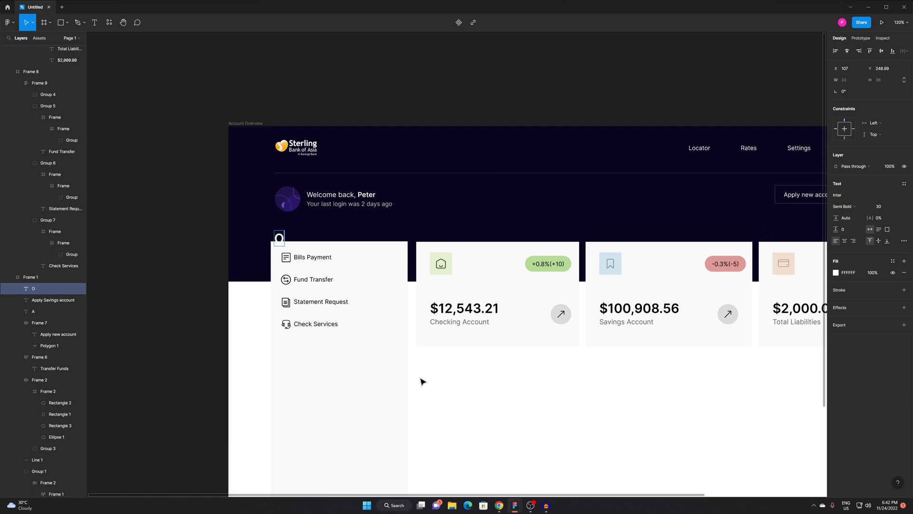
{"action": "type", "text": "Overview"}
{"action": "key", "text": "Escape"}
Set the Overview heading's font size to 24 and move it up to sit just above the side menu.
{"action": "left_click", "coordinate": [880, 207]}
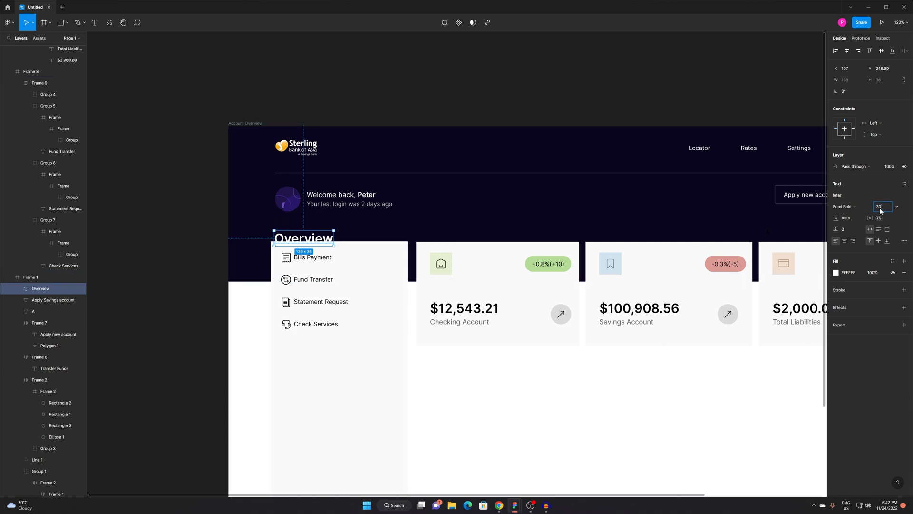
{"action": "key", "text": "Return"}
{"action": "key", "text": "ctrl+plus"}
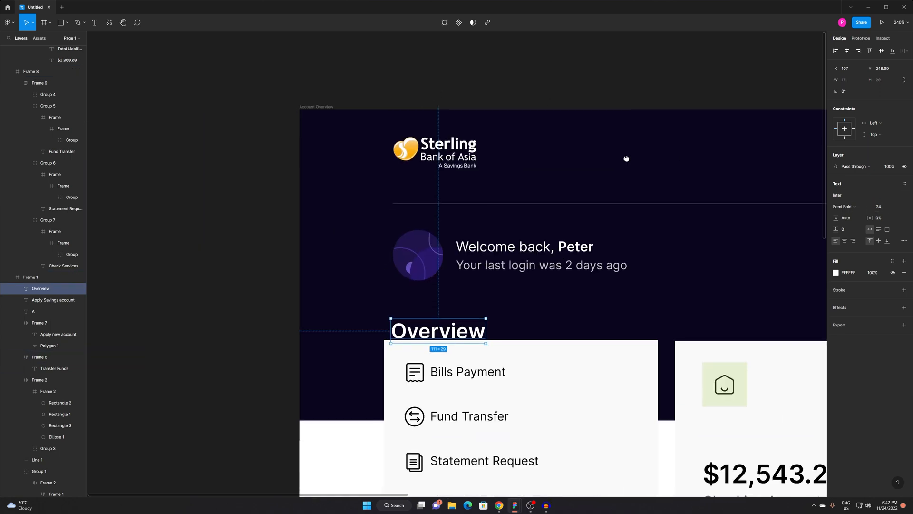
{"action": "mouse_move", "coordinate": [445, 339]}
{"action": "left_mouse_down"}
{"action": "mouse_move", "coordinate": [428, 315]}
{"action": "mouse_move", "coordinate": [438, 328]}
{"action": "left_mouse_up"}
{"action": "left_click", "coordinate": [596, 64]}
Select the side menu together with the account cards and move them slightly down, widening the gap below the Overview heading.
{"action": "left_click_drag", "start_coordinate": [586, 264], "coordinate": [262, 166]}
{"action": "scroll", "coordinate": [318, 208], "scroll_direction": "down", "scroll_amount": 3}
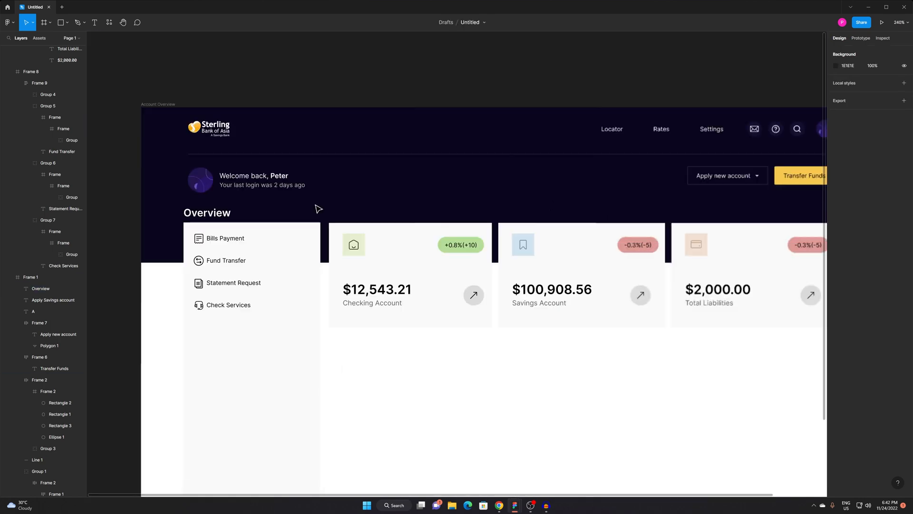
{"action": "left_click_drag", "start_coordinate": [311, 231], "coordinate": [410, 174]}
{"action": "left_click", "coordinate": [410, 174]}
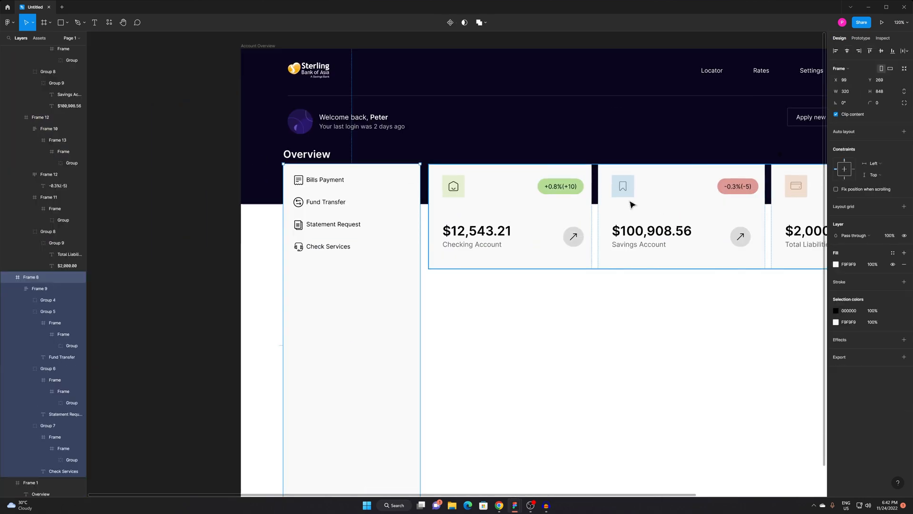
{"action": "left_click", "coordinate": [518, 221]}
{"action": "left_click", "coordinate": [366, 238]}
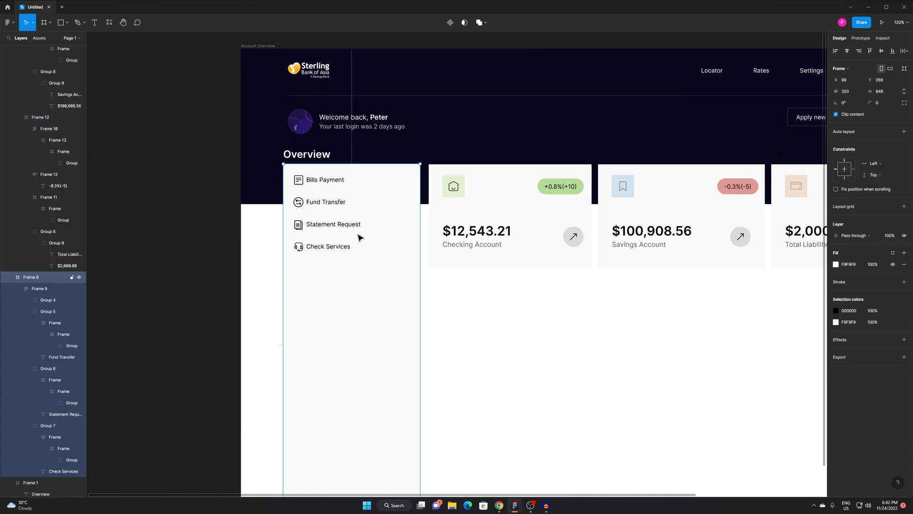
{"action": "left_click", "coordinate": [494, 222], "text": "shift"}
{"action": "left_click_drag", "start_coordinate": [514, 213], "coordinate": [513, 216]}
{"action": "left_click_drag", "start_coordinate": [611, 316], "coordinate": [286, 270]}
{"action": "left_click", "coordinate": [643, 312]}
{"action": "left_click_drag", "start_coordinate": [540, 300], "coordinate": [715, 351]}
{"action": "scroll", "coordinate": [318, 267], "scroll_direction": "down", "scroll_amount": 3}
{"action": "left_click_drag", "start_coordinate": [426, 375], "coordinate": [612, 305]}
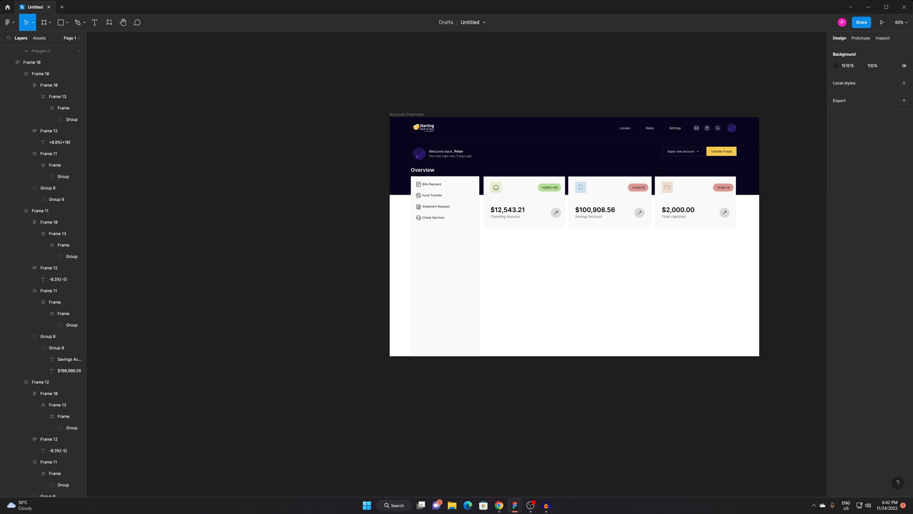
{"action": "left_click_drag", "start_coordinate": [542, 300], "coordinate": [510, 344]}
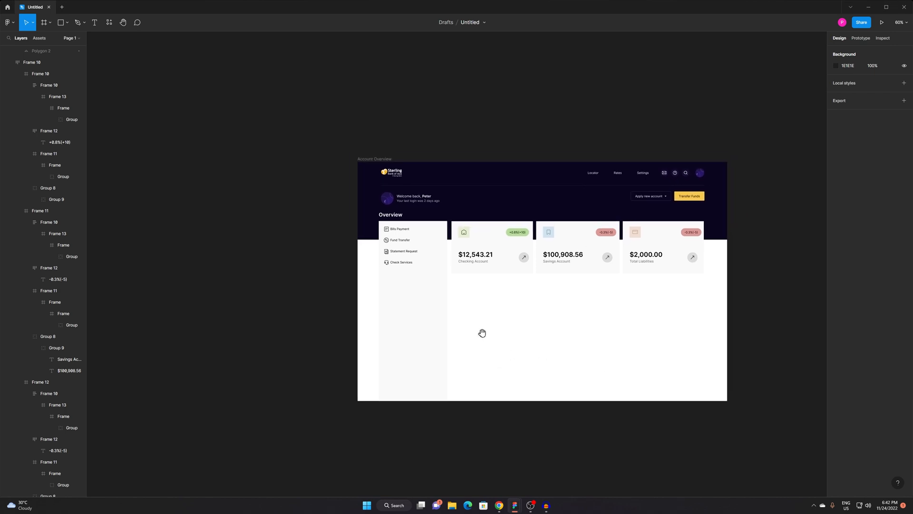
{"action": "scroll", "coordinate": [479, 233], "scroll_direction": "up", "scroll_amount": 3}
{"action": "left_click_drag", "start_coordinate": [484, 272], "coordinate": [329, 262]}
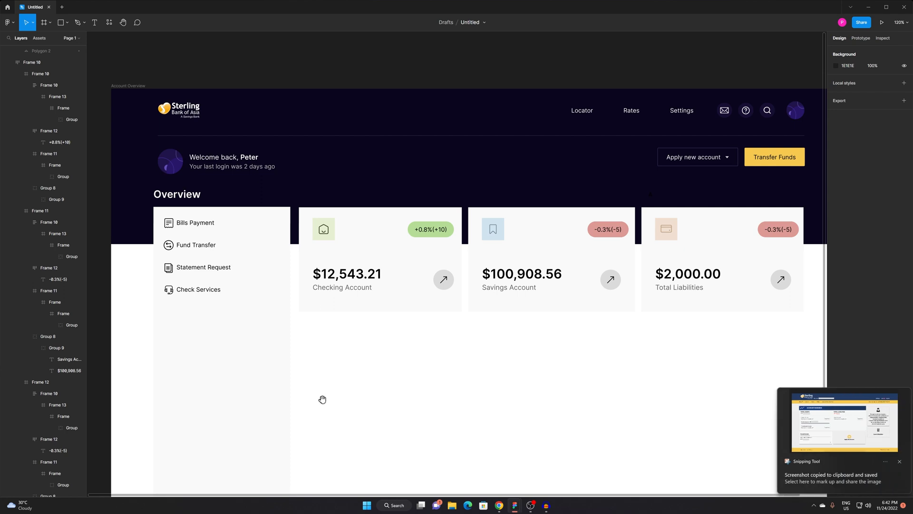
Paste the bank website screenshot as a reference, examine its contact and Loan Calculator cards, and delete it.
{"action": "scroll", "coordinate": [322, 399], "scroll_direction": "down", "scroll_amount": 5}
{"action": "scroll", "coordinate": [255, 171], "scroll_direction": "up", "scroll_amount": 1}
{"action": "key", "text": "ctrl+v"}
{"action": "left_click_drag", "start_coordinate": [481, 244], "coordinate": [536, 271]}
{"action": "scroll", "coordinate": [729, 285], "scroll_direction": "up", "scroll_amount": 5}
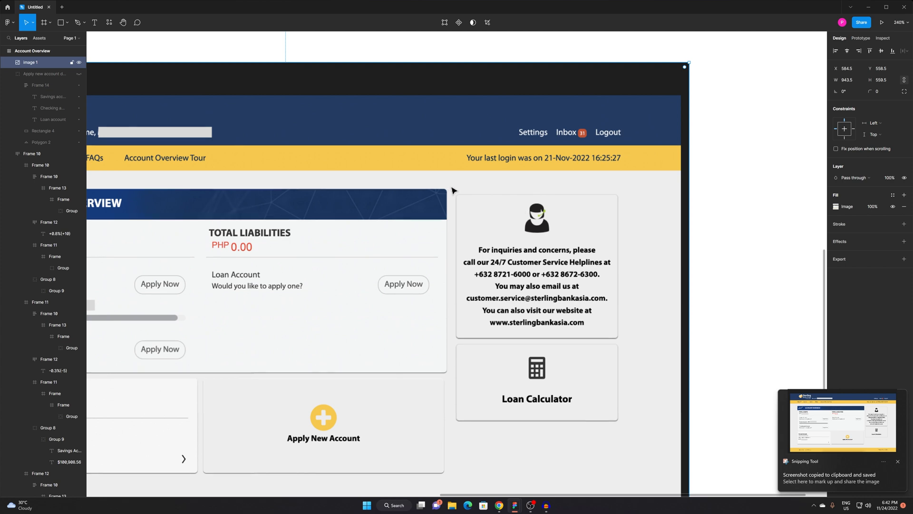
{"action": "scroll", "coordinate": [634, 266], "scroll_direction": "down", "scroll_amount": 2}
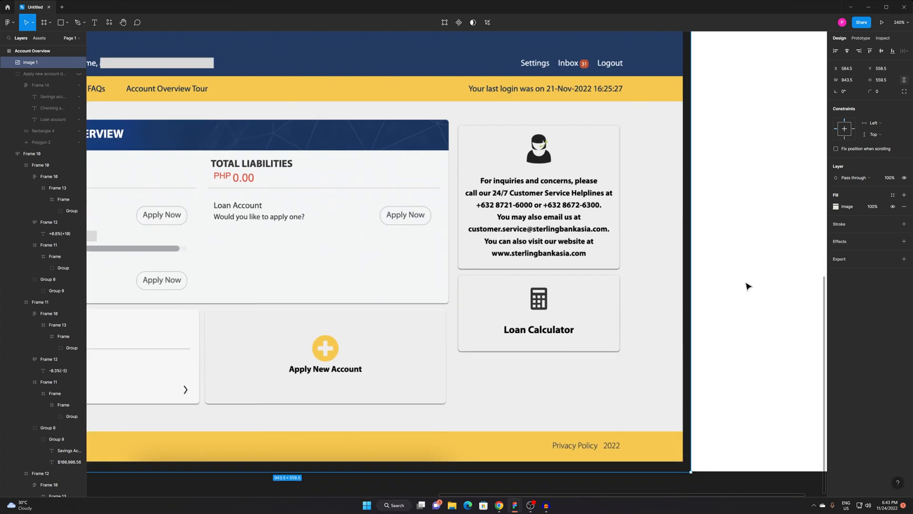
{"action": "scroll", "coordinate": [571, 280], "scroll_direction": "down", "scroll_amount": 3}
{"action": "left_click_drag", "start_coordinate": [378, 323], "coordinate": [475, 353]}
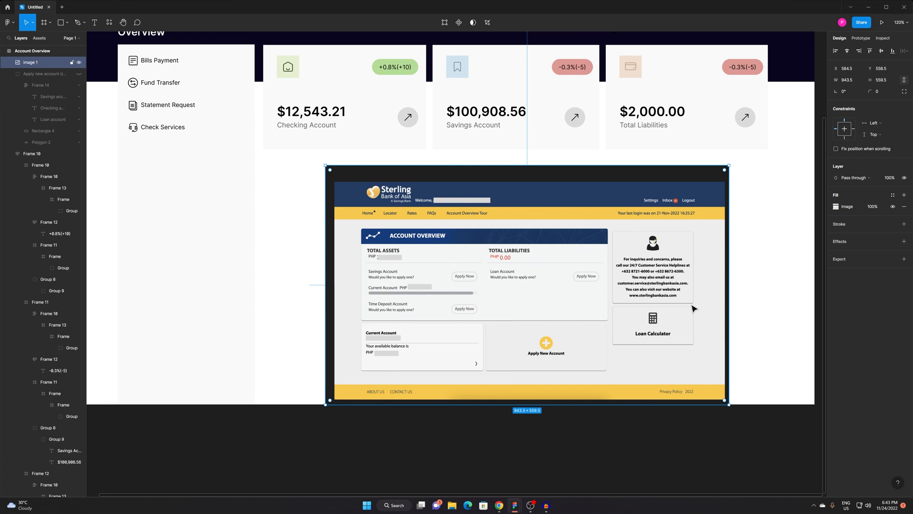
{"action": "key", "text": "Delete"}
Draw a frame about 366 by 161 directly below the Total Liabilities card.
{"action": "left_click_drag", "start_coordinate": [632, 259], "coordinate": [563, 295]}
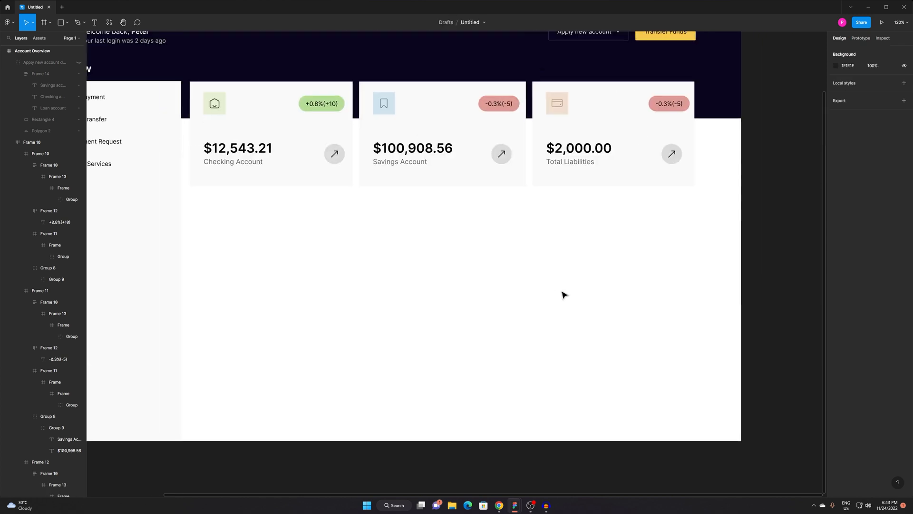
{"action": "left_click", "coordinate": [69, 21]}
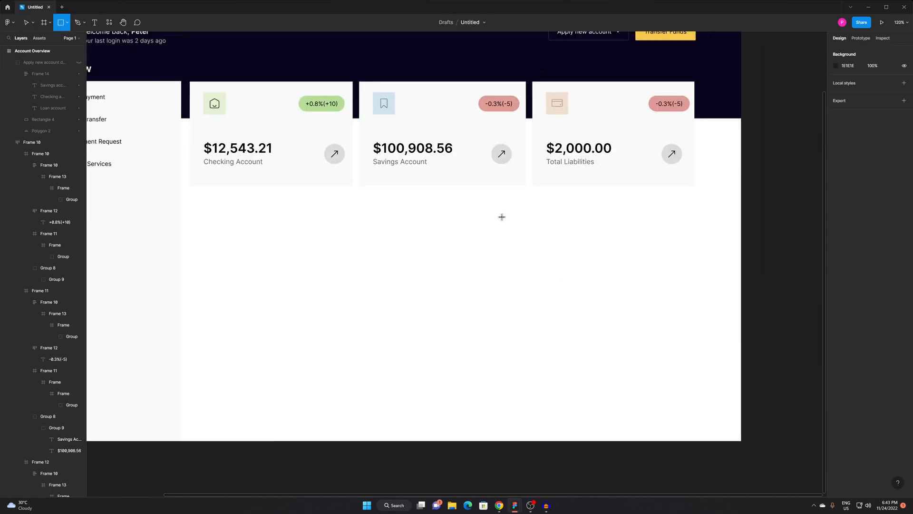
{"action": "key", "text": "f"}
{"action": "left_click_drag", "start_coordinate": [534, 195], "coordinate": [690, 278]}
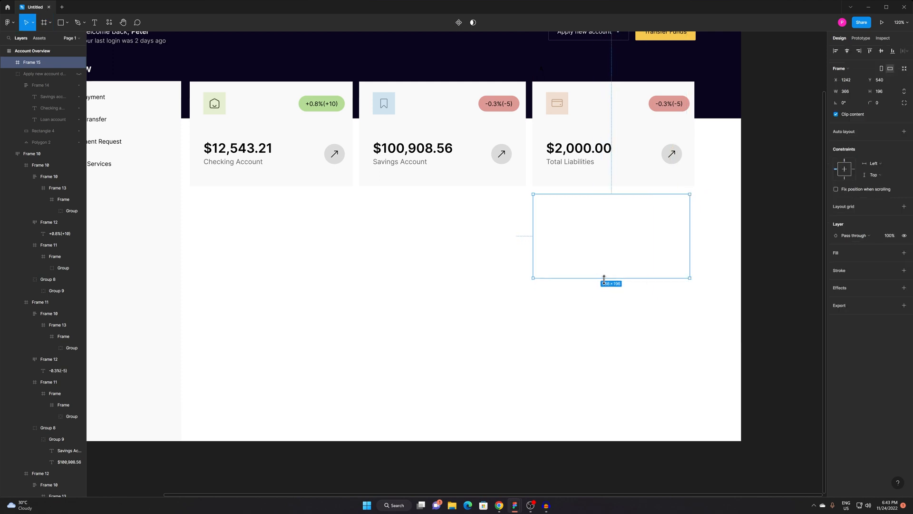
{"action": "left_click_drag", "start_coordinate": [604, 280], "coordinate": [604, 262]}
{"action": "left_click_drag", "start_coordinate": [531, 267], "coordinate": [583, 337]}
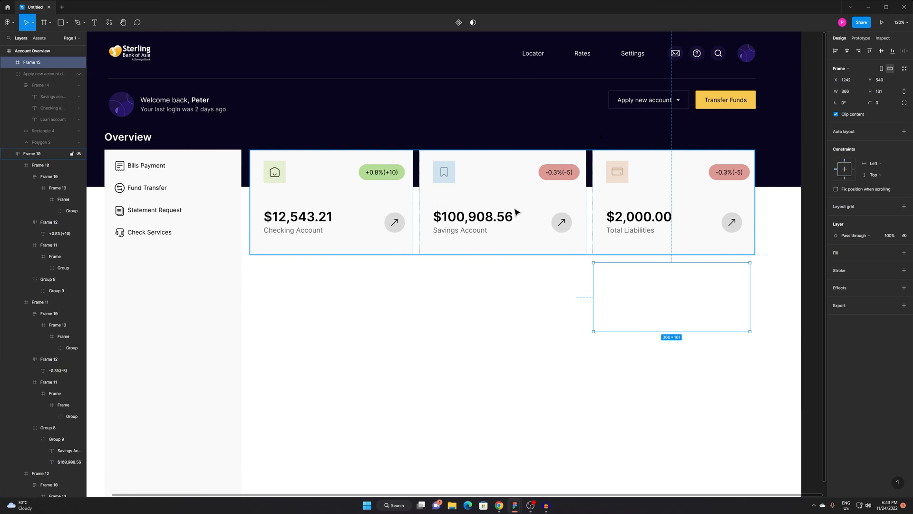
Round the new frame's corners to 8 and give it a dark grey 5A5A5A fill.
{"action": "left_click", "coordinate": [904, 217]}
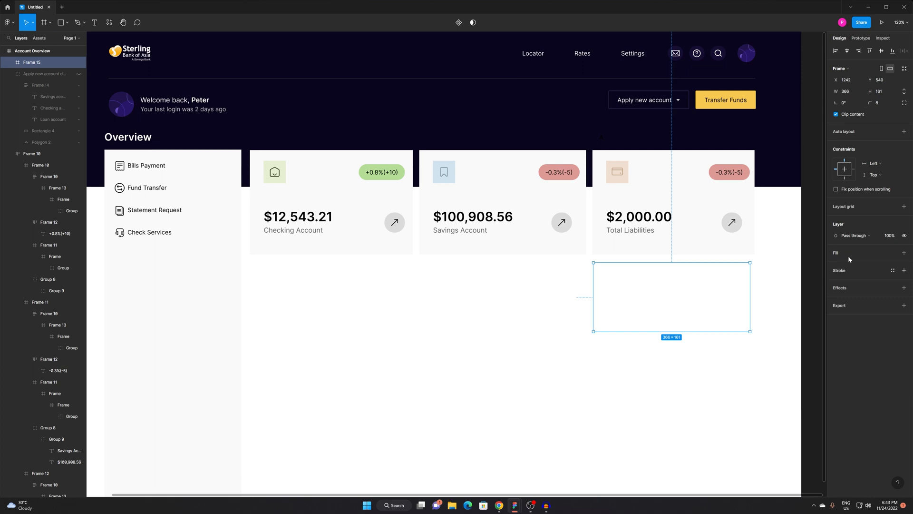
{"action": "left_click", "coordinate": [904, 253]}
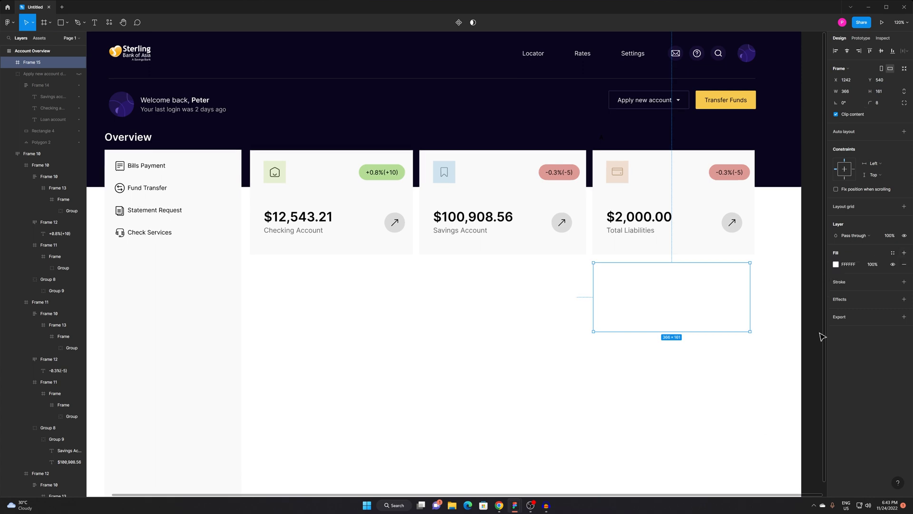
{"action": "left_click", "coordinate": [836, 265]}
{"action": "left_click_drag", "start_coordinate": [778, 330], "coordinate": [732, 330]}
{"action": "left_click", "coordinate": [609, 412]}
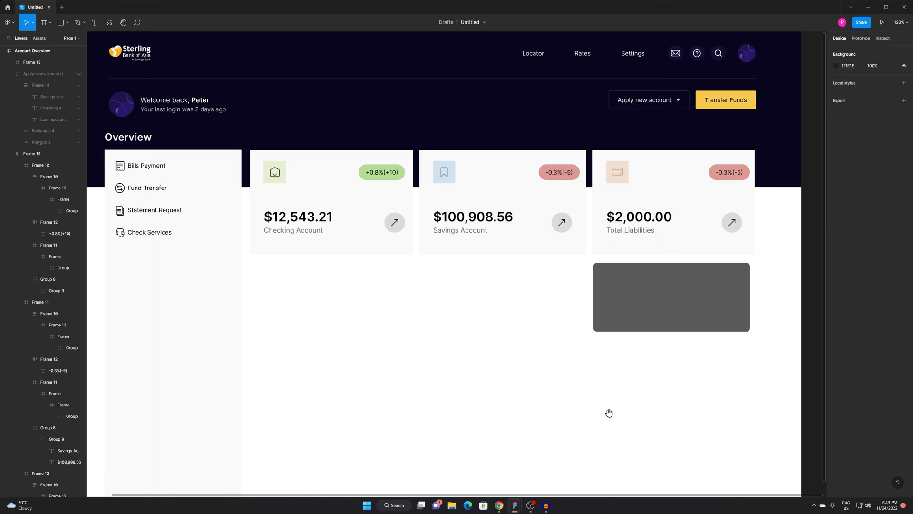
Widen the grey frame on both sides to 379 so its edges line up with the Total Liabilities card.
{"action": "scroll", "coordinate": [542, 357], "scroll_direction": "up", "scroll_amount": 5}
{"action": "left_click", "coordinate": [708, 244]}
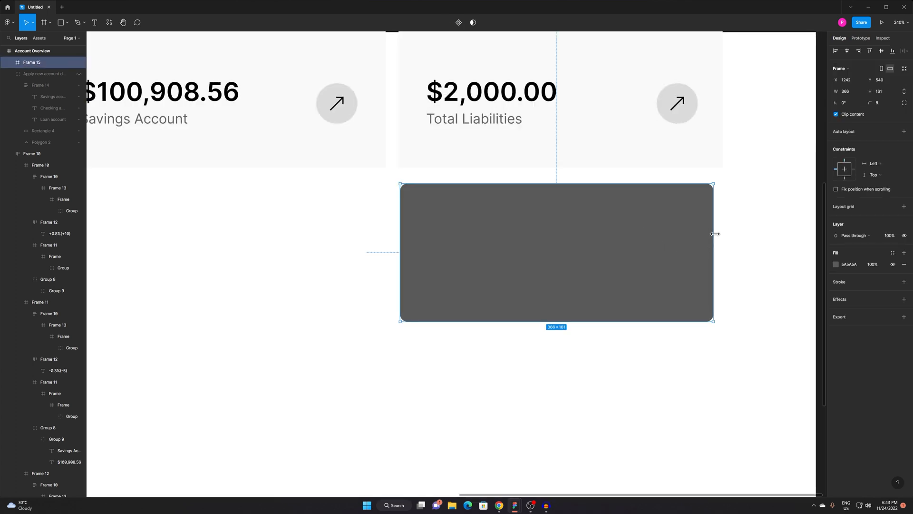
{"action": "left_click_drag", "start_coordinate": [714, 234], "coordinate": [721, 238]}
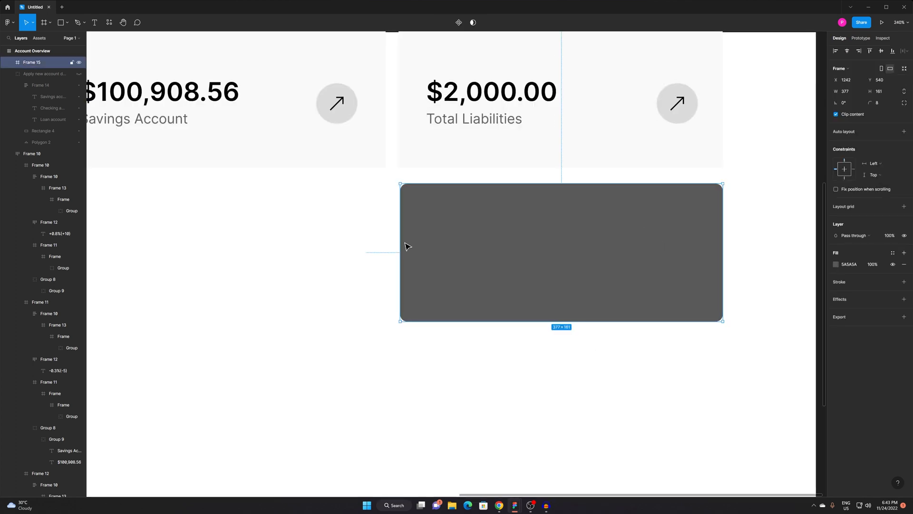
{"action": "left_click_drag", "start_coordinate": [397, 238], "coordinate": [398, 238]}
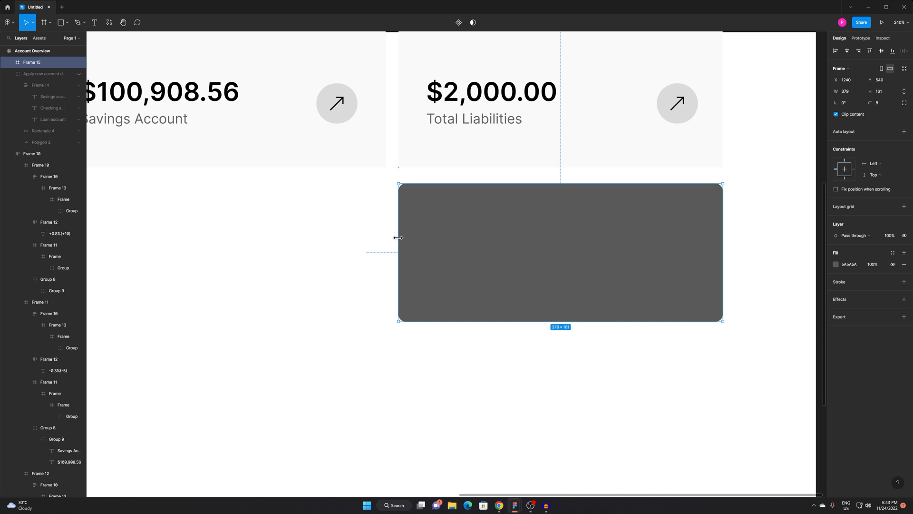
{"action": "left_click", "coordinate": [550, 394]}
{"action": "left_click_drag", "start_coordinate": [551, 387], "coordinate": [540, 410]}
{"action": "left_click", "coordinate": [523, 312], "text": "alt"}
{"action": "left_click", "coordinate": [523, 311]}
{"action": "left_click_drag", "start_coordinate": [520, 332], "coordinate": [534, 343]}
{"action": "left_click", "coordinate": [534, 332], "text": "alt"}
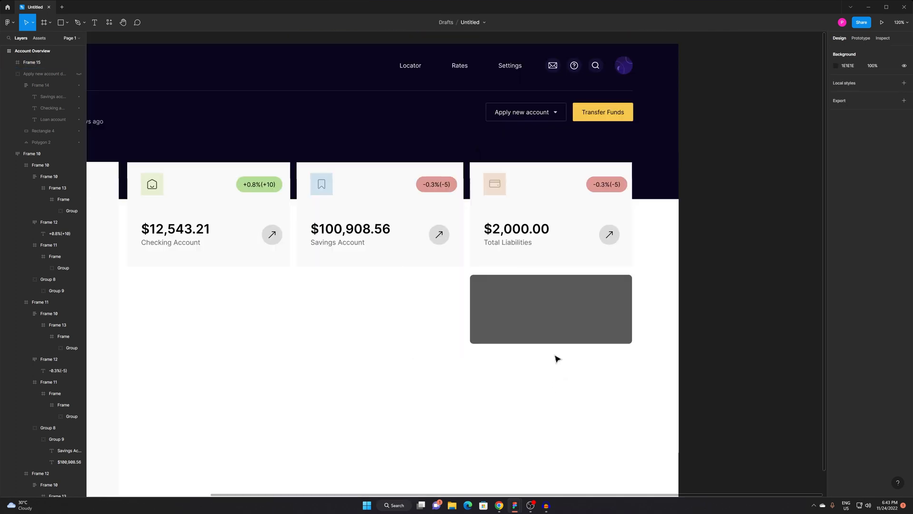
Change the frame's fill to light blue D3EBF0.
{"action": "left_click", "coordinate": [585, 336]}
{"action": "left_click", "coordinate": [835, 264]}
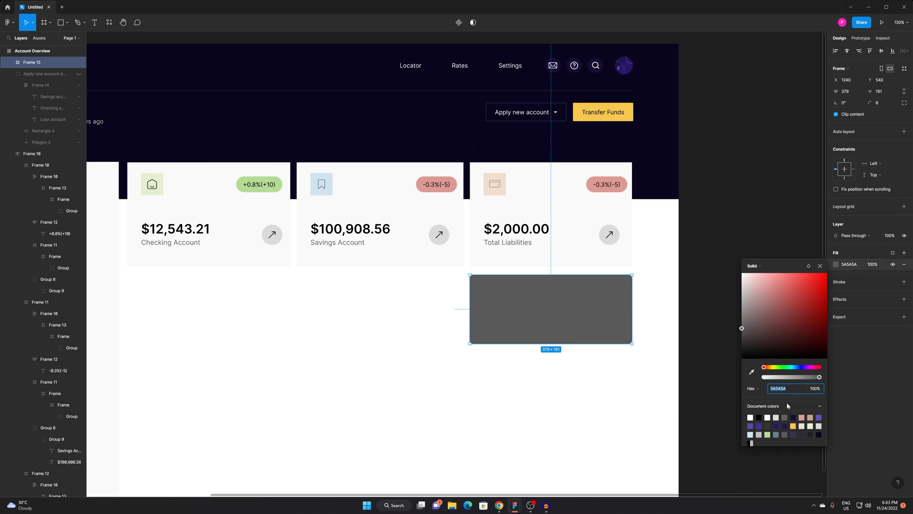
{"action": "left_click", "coordinate": [793, 368]}
{"action": "left_click_drag", "start_coordinate": [771, 316], "coordinate": [752, 279]}
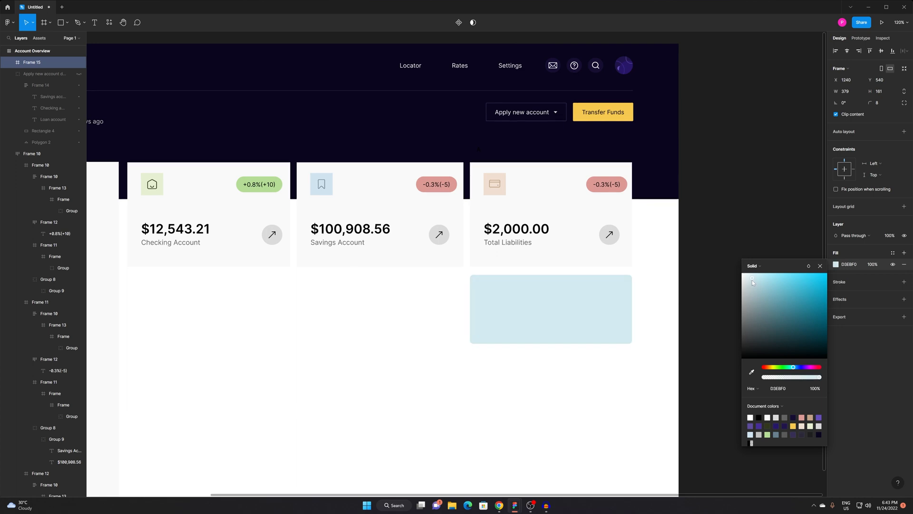
{"action": "left_click", "coordinate": [585, 409]}
Examine the light blue frame up close and within the whole Account Overview page.
{"action": "left_click_drag", "start_coordinate": [548, 421], "coordinate": [580, 400]}
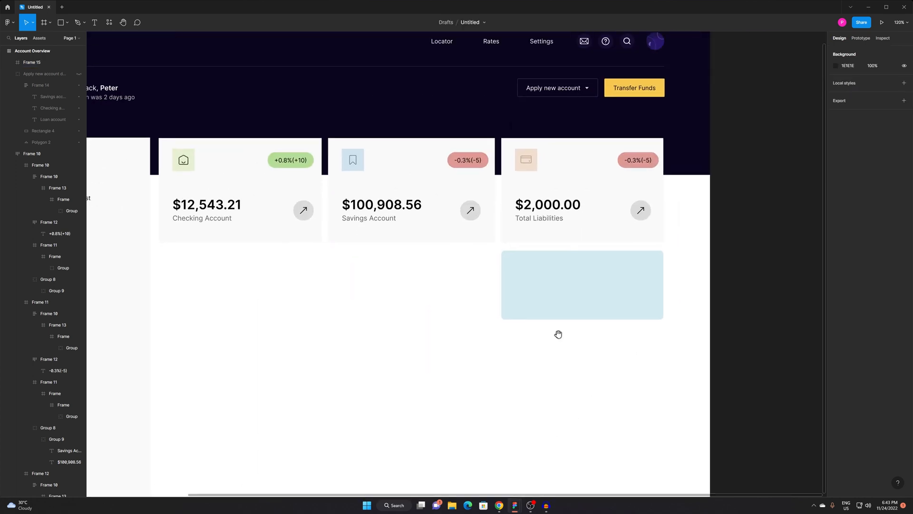
{"action": "left_click_drag", "start_coordinate": [518, 315], "coordinate": [543, 317]}
{"action": "key", "text": "z"}
{"action": "left_click", "coordinate": [589, 307]}
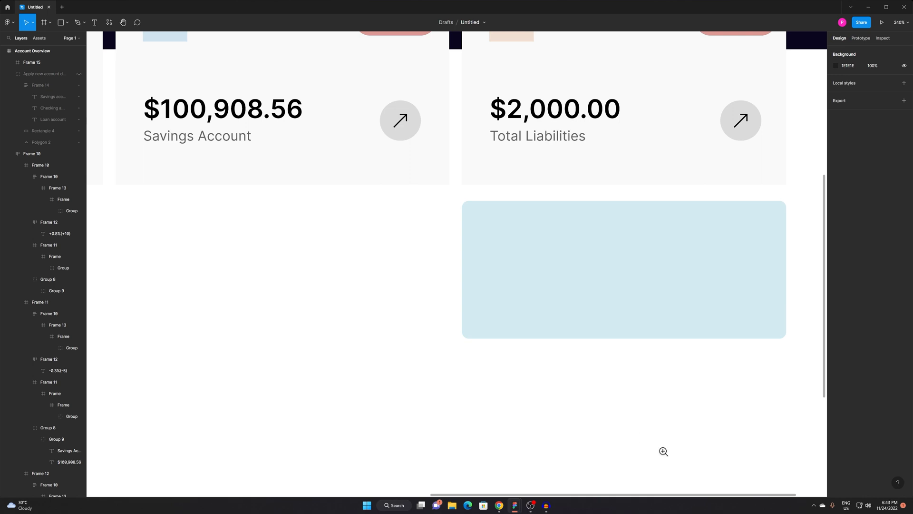
{"action": "left_click", "coordinate": [636, 383]}
{"action": "left_click_drag", "start_coordinate": [646, 400], "coordinate": [562, 428]}
{"action": "left_click", "coordinate": [569, 381], "text": "alt"}
{"action": "left_click", "coordinate": [570, 381], "text": "alt"}
{"action": "left_click", "coordinate": [570, 381], "text": "alt"}
{"action": "left_click_drag", "start_coordinate": [593, 350], "coordinate": [650, 274]}
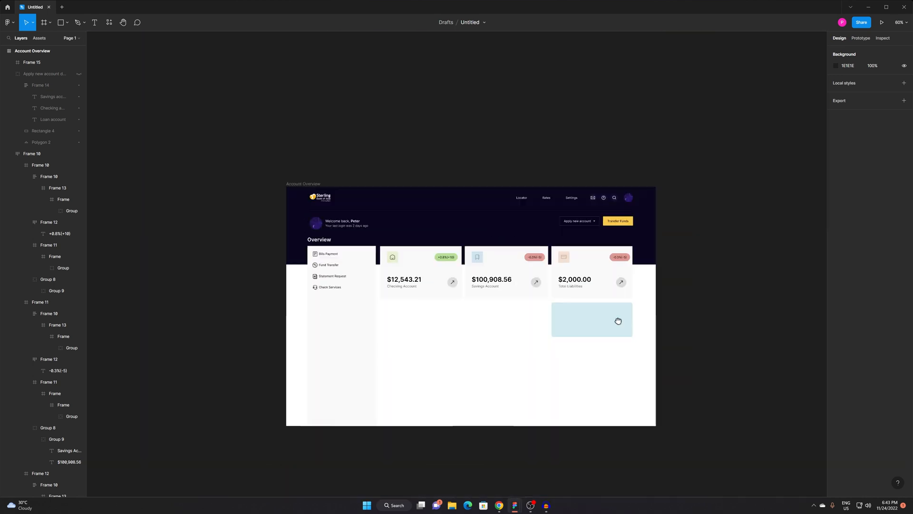
Try stretching the light blue frame to a height of 169.
{"action": "key", "text": "z"}
{"action": "left_click", "coordinate": [617, 285]}
{"action": "left_click", "coordinate": [616, 311]}
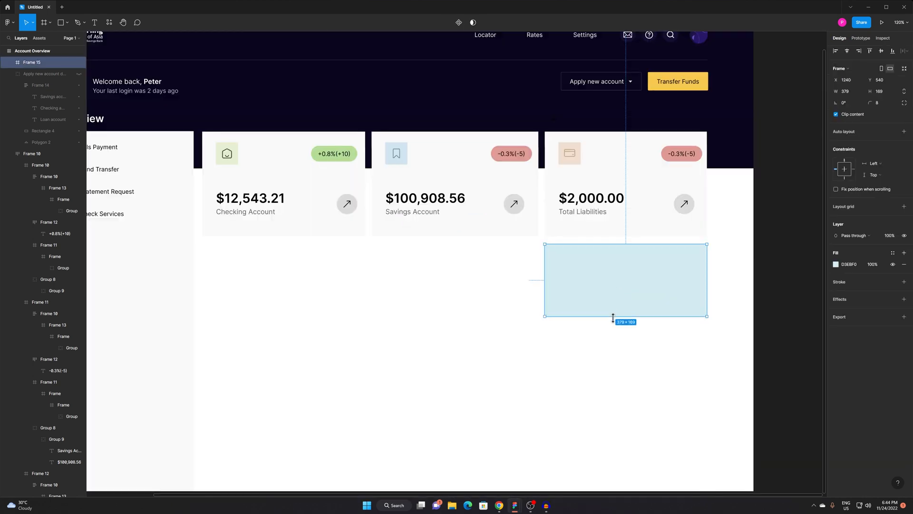
{"action": "left_click_drag", "start_coordinate": [614, 316], "coordinate": [616, 313]}
{"action": "left_click", "coordinate": [645, 412]}
{"action": "left_click_drag", "start_coordinate": [607, 437], "coordinate": [652, 377]}
{"action": "left_click_drag", "start_coordinate": [669, 298], "coordinate": [656, 344]}
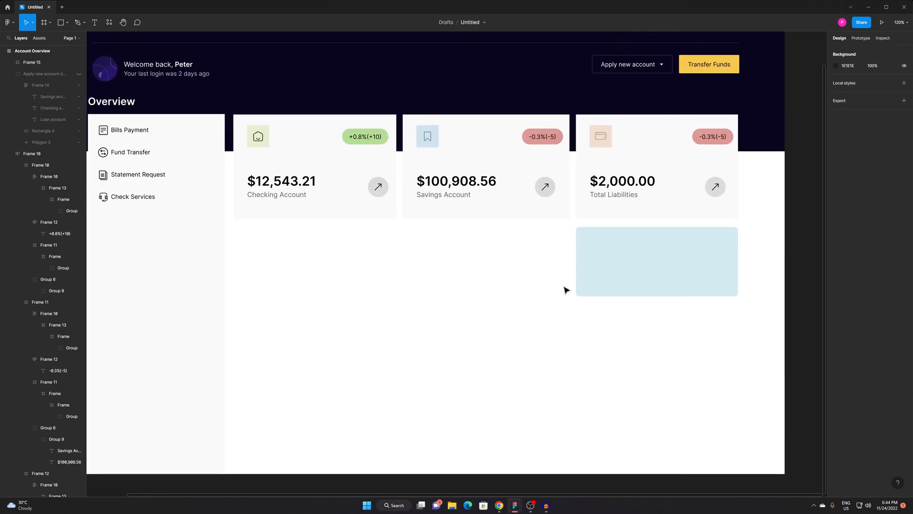
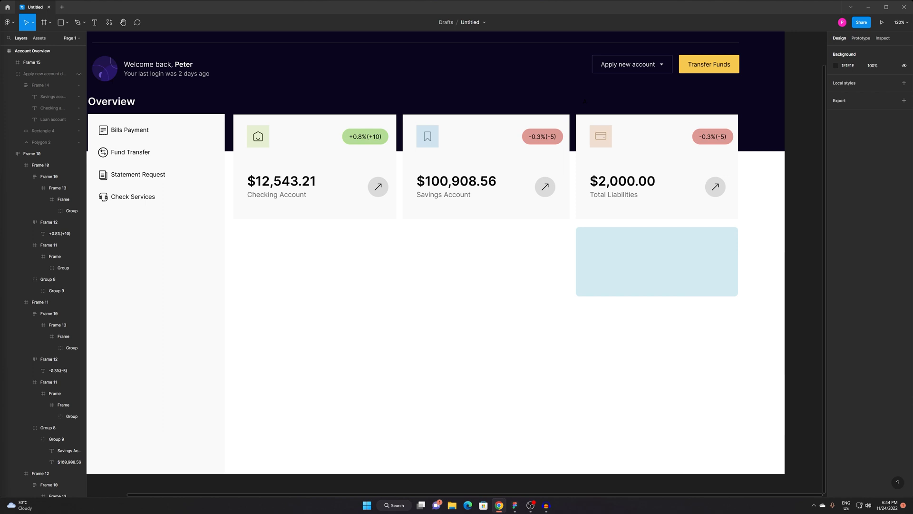
Switch to the DrawKit website in the browser and open its catalogue of all illustrations.
{"action": "key", "text": "alt+Tab"}
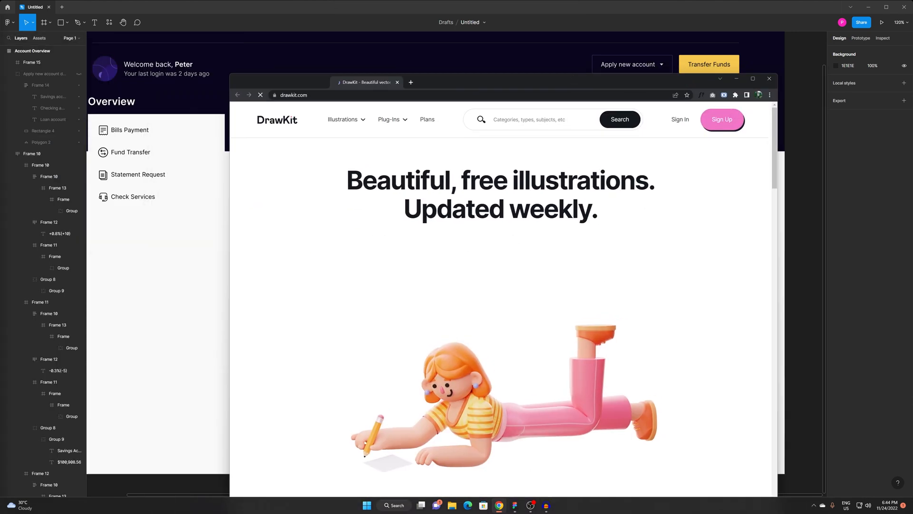
{"action": "scroll", "coordinate": [202, 289], "scroll_direction": "up", "scroll_amount": 1}
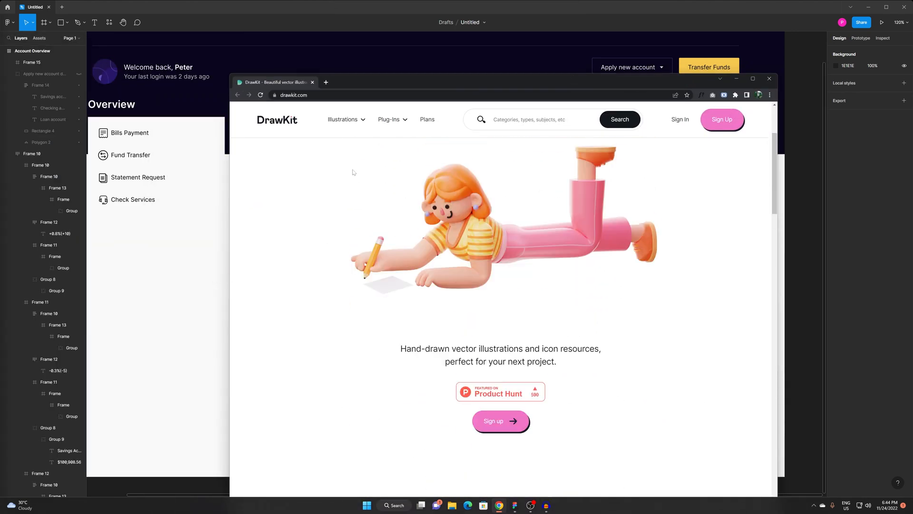
{"action": "mouse_move", "coordinate": [351, 117]}
{"action": "left_click", "coordinate": [267, 197]}
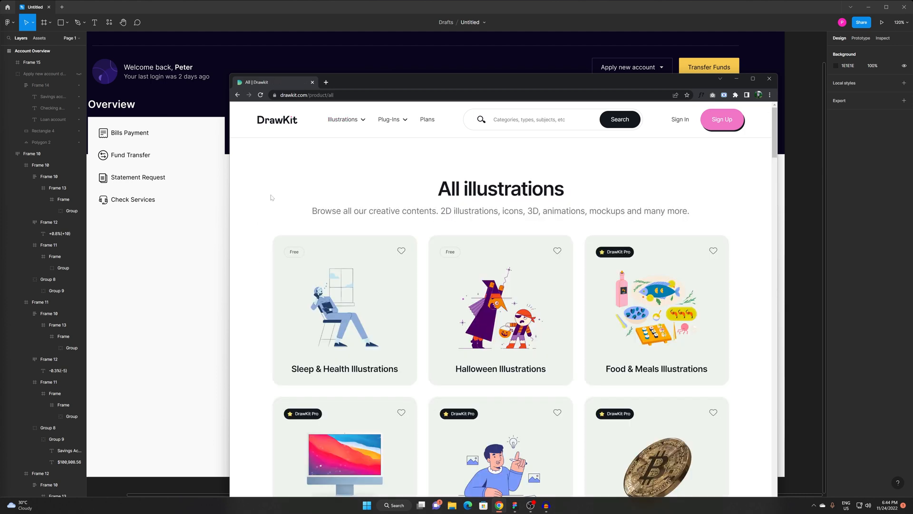
Open the Grape Animations collection from the catalogue and examine its preview, file formats and related collections.
{"action": "scroll", "coordinate": [539, 310], "scroll_direction": "down", "scroll_amount": 5}
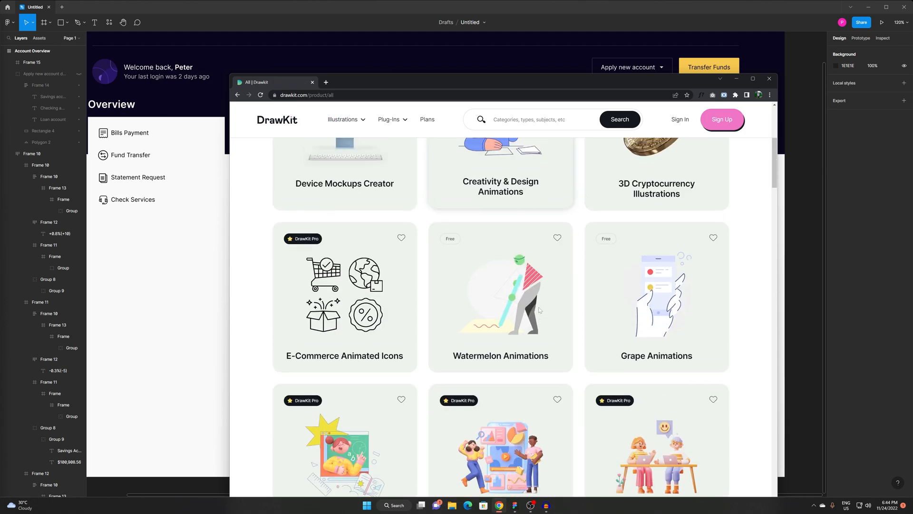
{"action": "scroll", "coordinate": [540, 310], "scroll_direction": "down", "scroll_amount": 3}
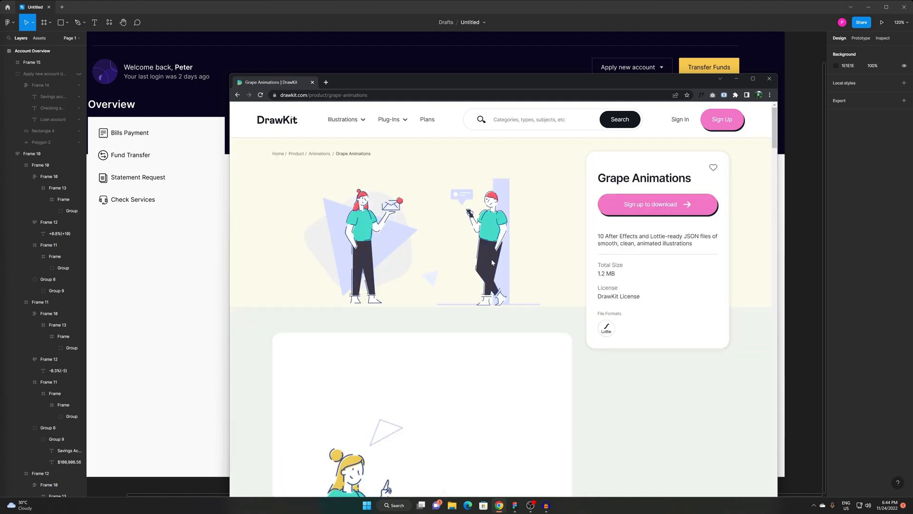
{"action": "scroll", "coordinate": [574, 327], "scroll_direction": "down", "scroll_amount": 10}
{"action": "scroll", "coordinate": [574, 328], "scroll_direction": "up", "scroll_amount": 6}
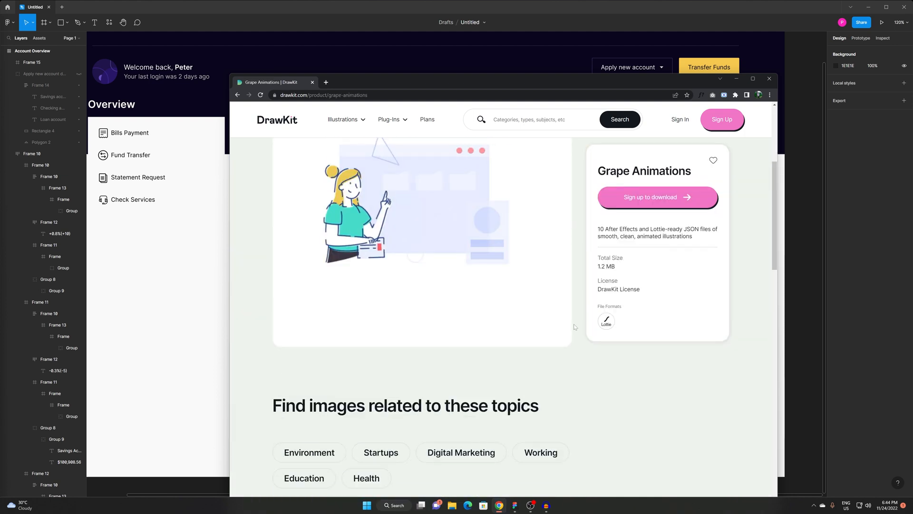
{"action": "scroll", "coordinate": [575, 327], "scroll_direction": "down", "scroll_amount": 8}
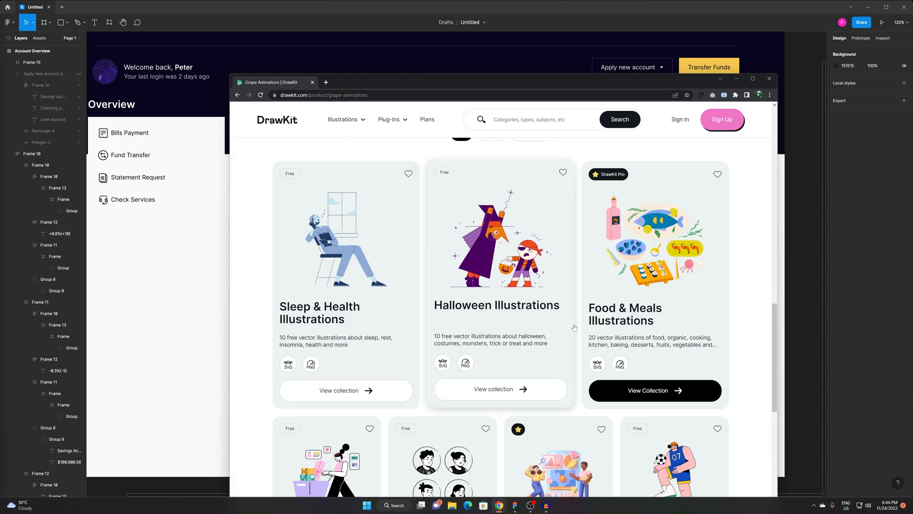
Return to the DrawKit catalogue of all illustrations and look through its first rows of collections.
{"action": "key", "text": "alt+Left"}
{"action": "scroll", "coordinate": [557, 341], "scroll_direction": "down", "scroll_amount": 10}
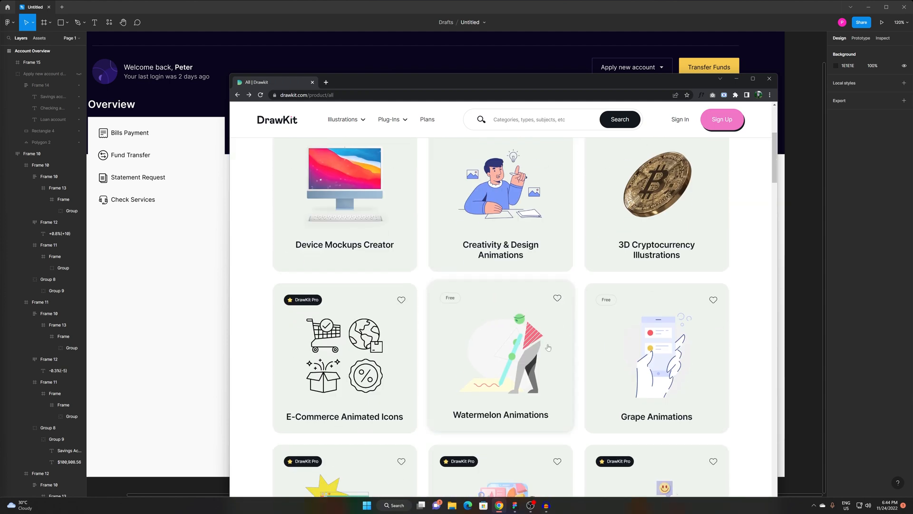
{"action": "scroll", "coordinate": [308, 269], "scroll_direction": "down", "scroll_amount": 9}
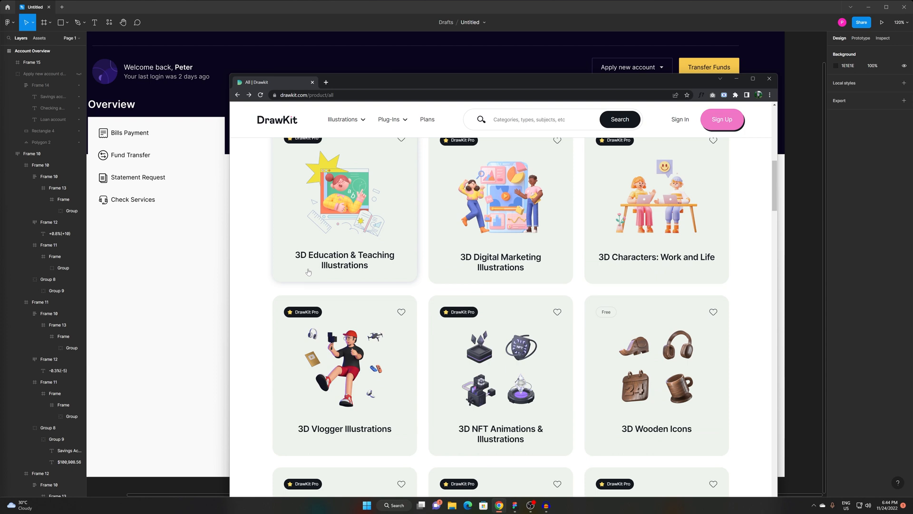
{"action": "scroll", "coordinate": [318, 289], "scroll_direction": "down", "scroll_amount": 4}
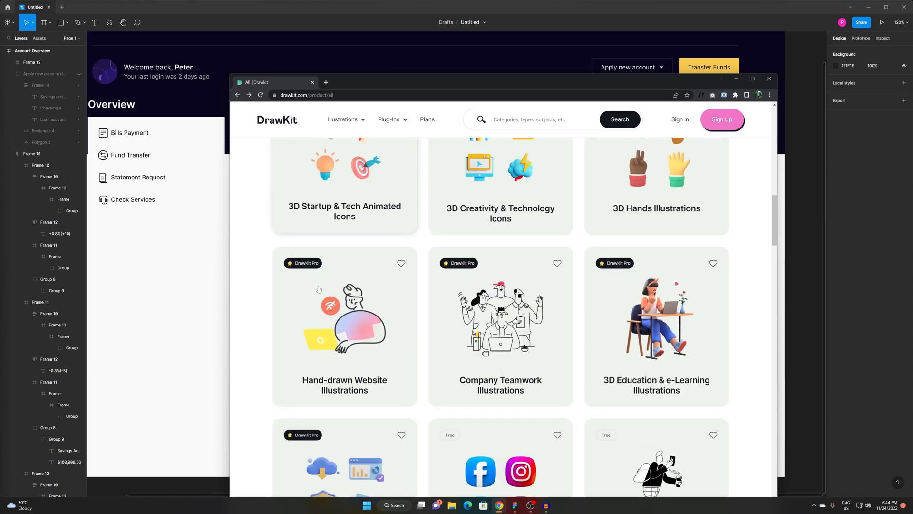
{"action": "scroll", "coordinate": [449, 307], "scroll_direction": "down", "scroll_amount": 4}
{"action": "scroll", "coordinate": [449, 307], "scroll_direction": "up", "scroll_amount": 16}
{"action": "scroll", "coordinate": [449, 307], "scroll_direction": "up", "scroll_amount": 9}
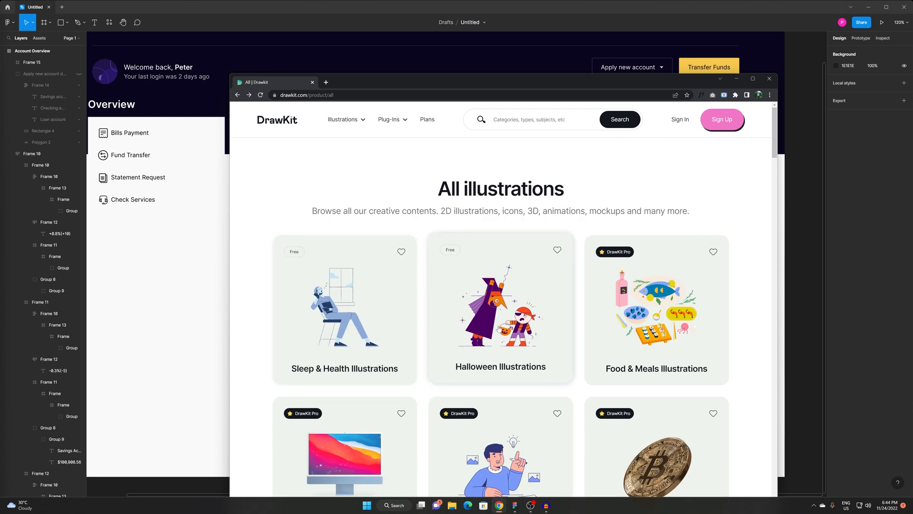
{"action": "scroll", "coordinate": [413, 308], "scroll_direction": "down", "scroll_amount": 13}
{"action": "scroll", "coordinate": [512, 329], "scroll_direction": "up", "scroll_amount": 8}
{"action": "scroll", "coordinate": [512, 330], "scroll_direction": "up", "scroll_amount": 5}
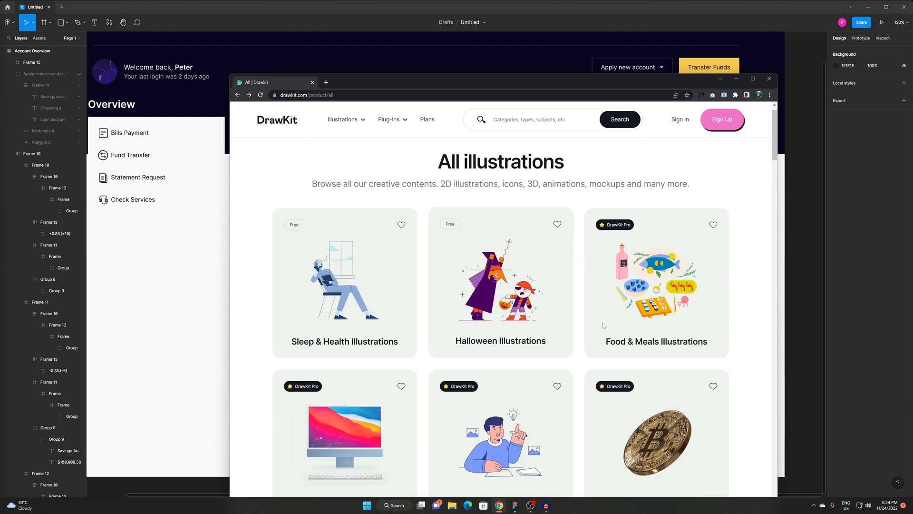
Browse the lower rows of the DrawKit catalogue and compare the free collections with the DrawKit Pro ones.
{"action": "scroll", "coordinate": [540, 333], "scroll_direction": "down", "scroll_amount": 20}
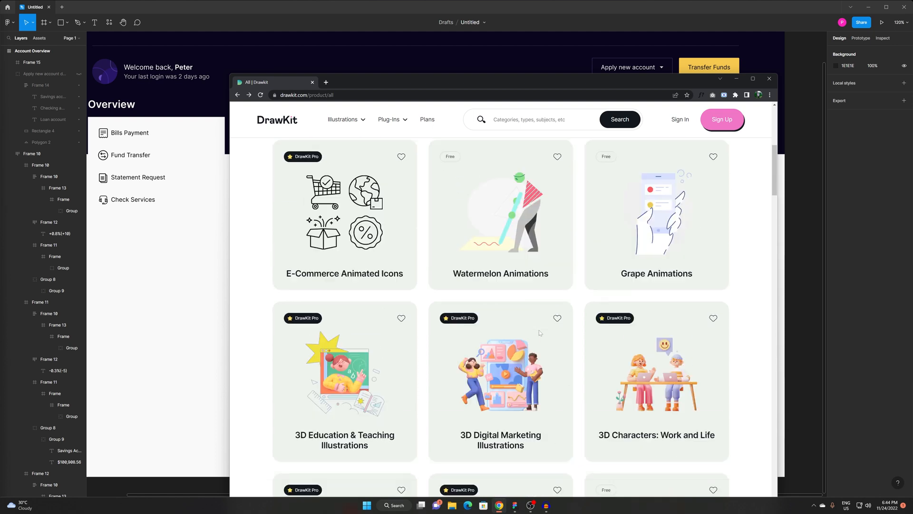
{"action": "scroll", "coordinate": [539, 333], "scroll_direction": "down", "scroll_amount": 5}
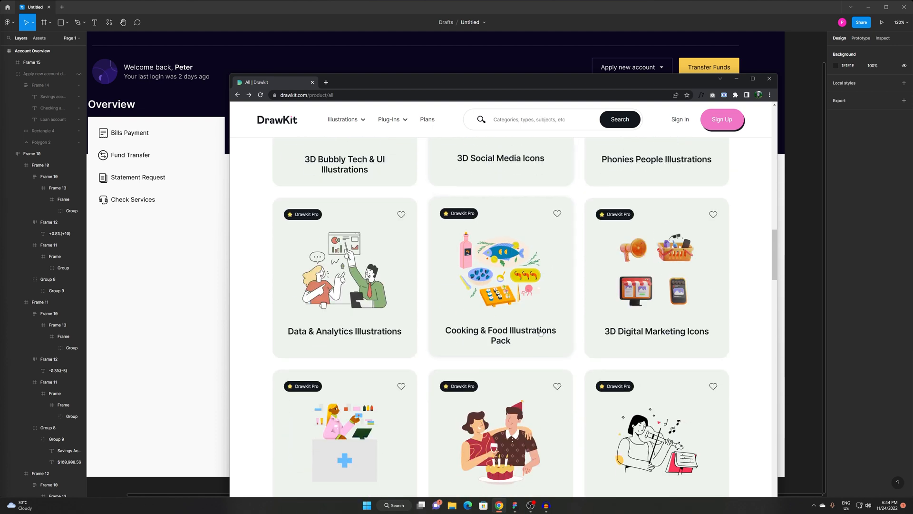
{"action": "scroll", "coordinate": [541, 331], "scroll_direction": "down", "scroll_amount": 4}
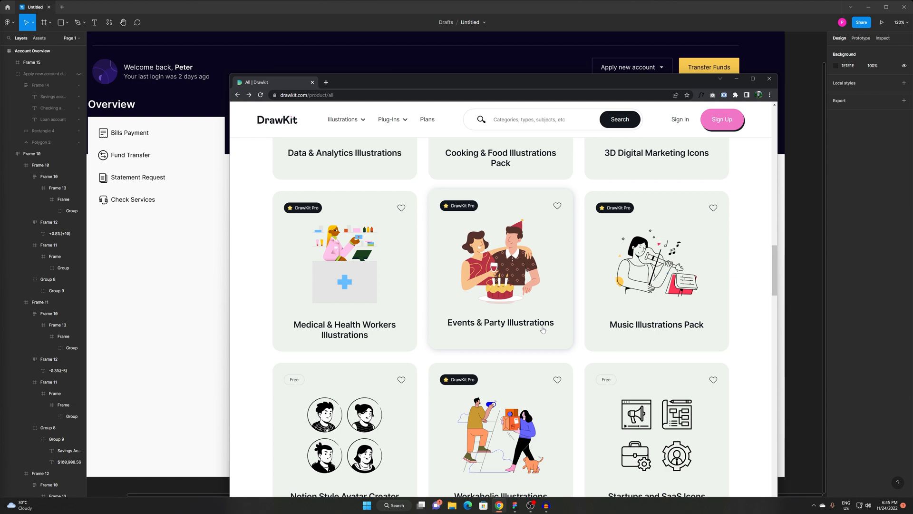
{"action": "scroll", "coordinate": [543, 330], "scroll_direction": "down", "scroll_amount": 6}
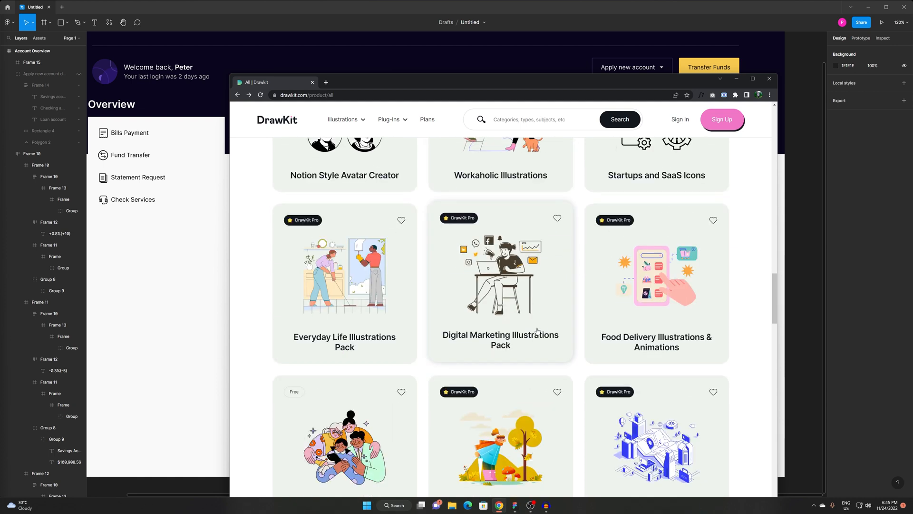
{"action": "scroll", "coordinate": [538, 330], "scroll_direction": "down", "scroll_amount": 3}
{"action": "scroll", "coordinate": [538, 330], "scroll_direction": "down", "scroll_amount": 4}
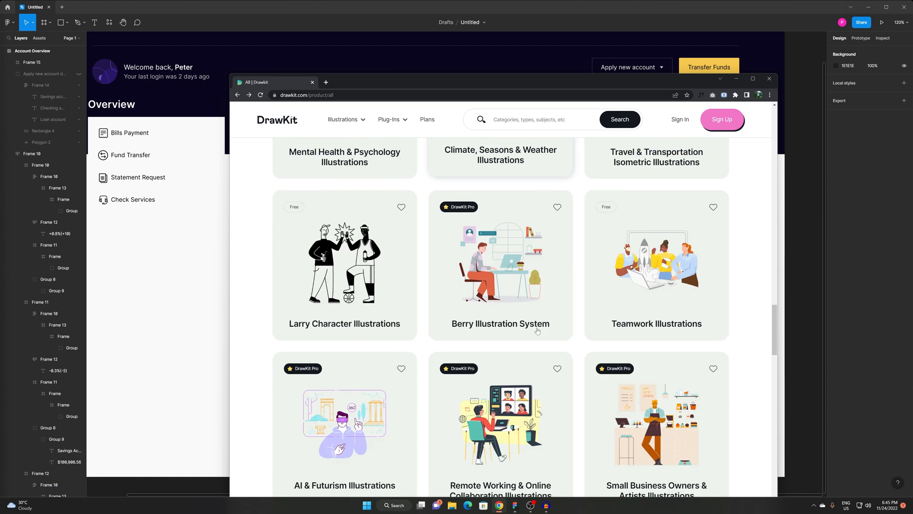
{"action": "scroll", "coordinate": [453, 328], "scroll_direction": "down", "scroll_amount": 4}
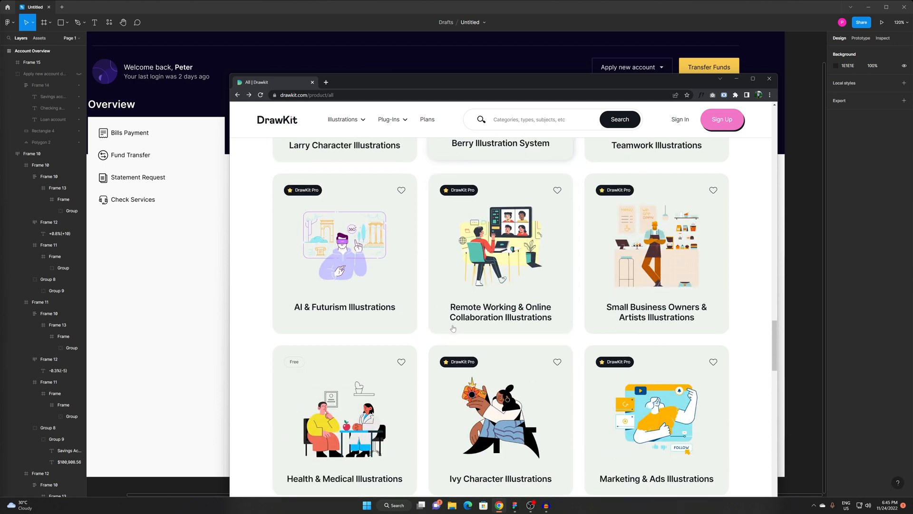
{"action": "scroll", "coordinate": [453, 327], "scroll_direction": "down", "scroll_amount": 1}
{"action": "scroll", "coordinate": [354, 326], "scroll_direction": "up", "scroll_amount": 8}
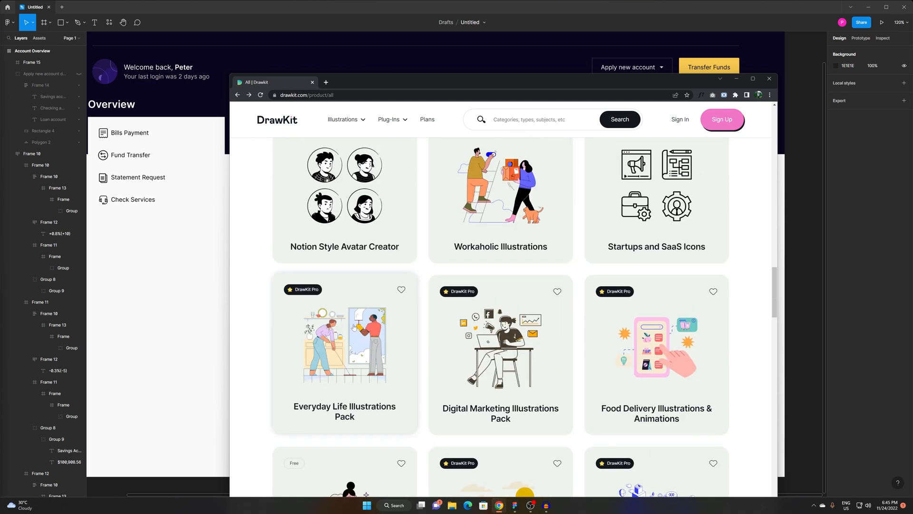
{"action": "scroll", "coordinate": [324, 319], "scroll_direction": "up", "scroll_amount": 3}
{"action": "scroll", "coordinate": [328, 317], "scroll_direction": "up", "scroll_amount": 3}
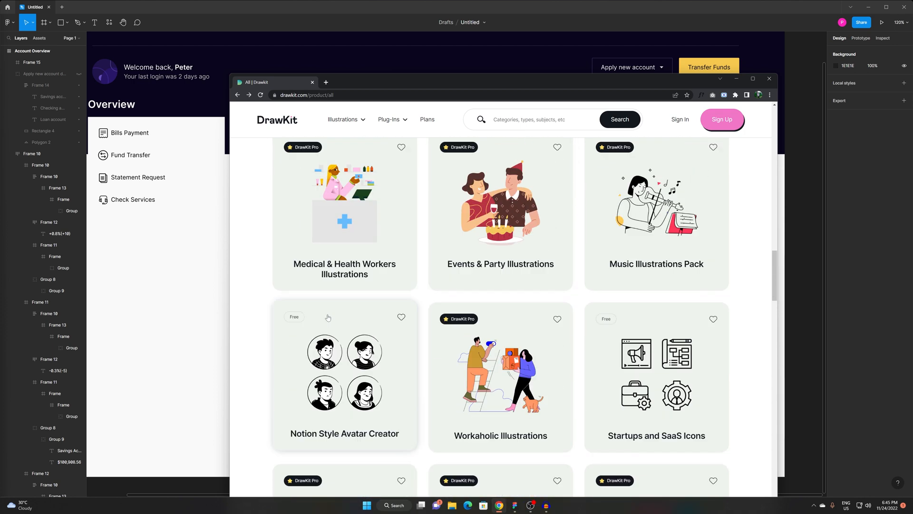
{"action": "scroll", "coordinate": [327, 318], "scroll_direction": "down", "scroll_amount": 3}
{"action": "scroll", "coordinate": [333, 320], "scroll_direction": "up", "scroll_amount": 7}
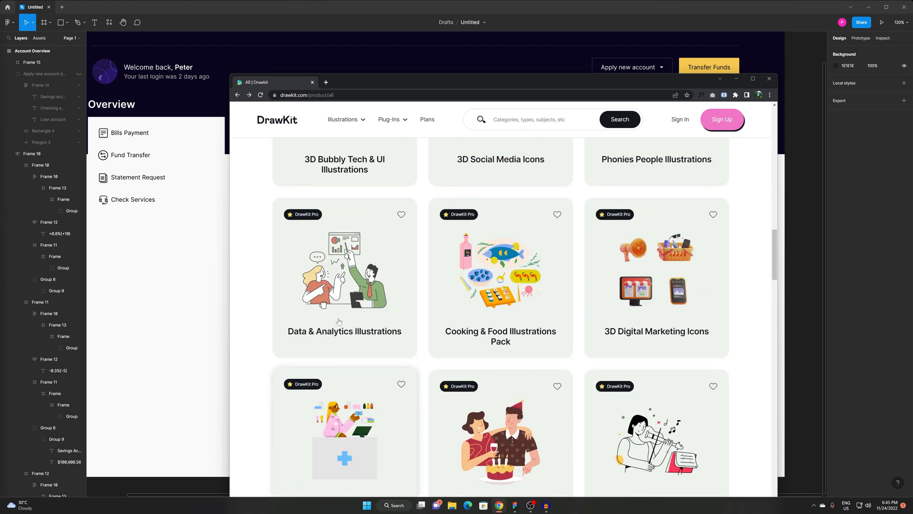
{"action": "scroll", "coordinate": [339, 322], "scroll_direction": "down", "scroll_amount": 10}
{"action": "scroll", "coordinate": [337, 319], "scroll_direction": "up", "scroll_amount": 4}
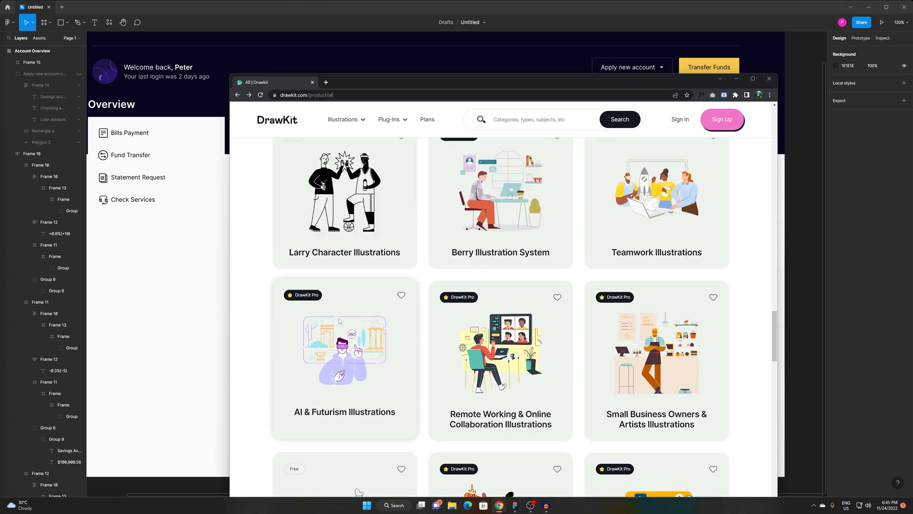
Open the Larry Character Illustrations collection and examine its usage mockups, included drawings and related topics.
{"action": "left_click", "coordinate": [342, 266]}
{"action": "scroll", "coordinate": [475, 333], "scroll_direction": "down", "scroll_amount": 10}
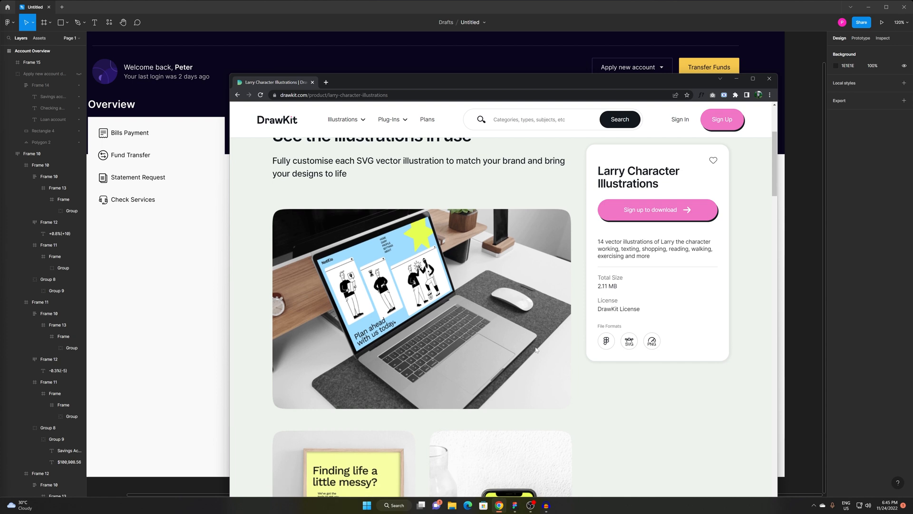
{"action": "scroll", "coordinate": [536, 350], "scroll_direction": "down", "scroll_amount": 15}
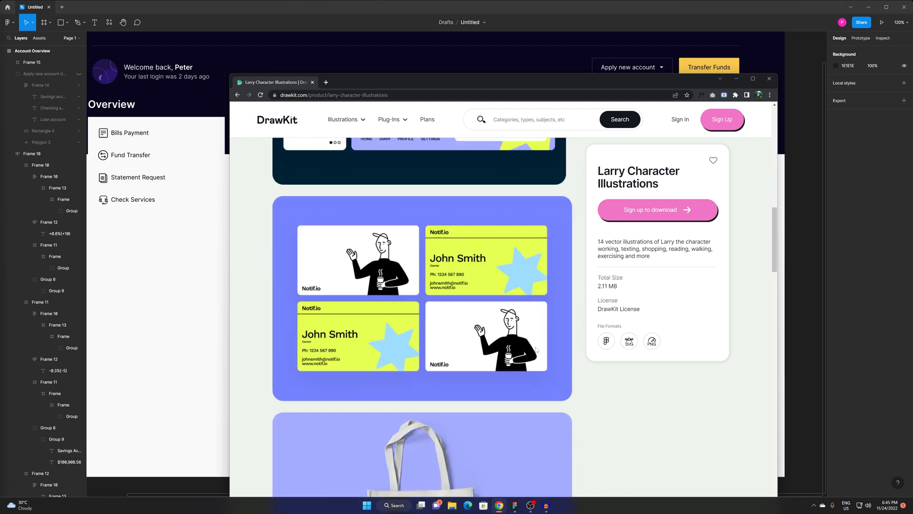
{"action": "scroll", "coordinate": [536, 350], "scroll_direction": "up", "scroll_amount": 5}
{"action": "scroll", "coordinate": [536, 350], "scroll_direction": "down", "scroll_amount": 10}
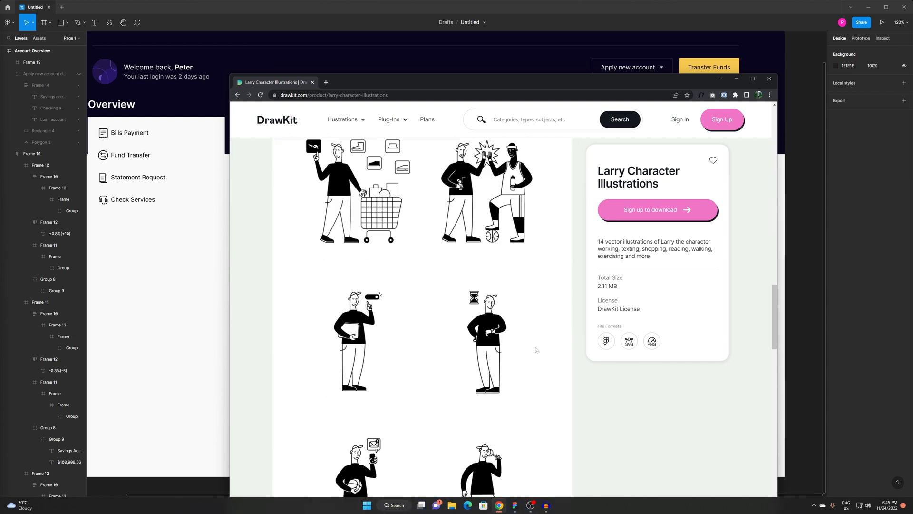
{"action": "scroll", "coordinate": [535, 350], "scroll_direction": "down", "scroll_amount": 15}
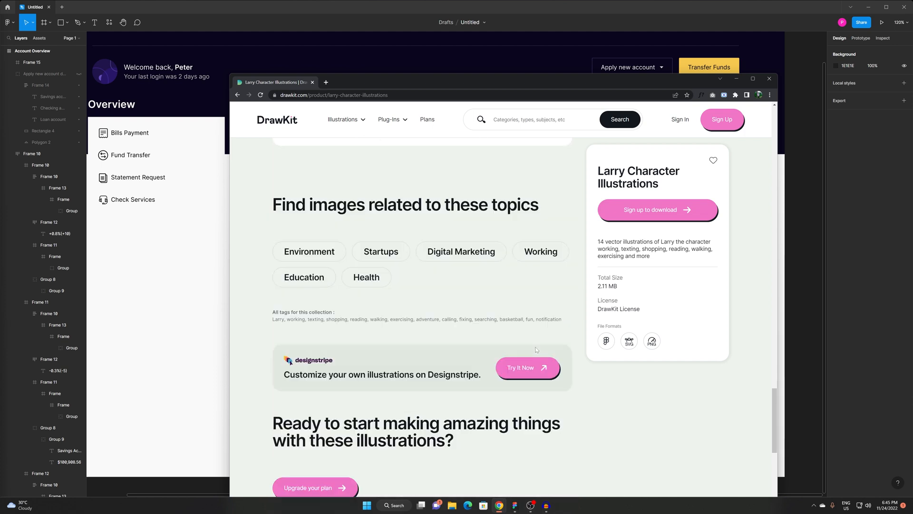
{"action": "scroll", "coordinate": [500, 316], "scroll_direction": "up", "scroll_amount": 5}
{"action": "scroll", "coordinate": [536, 350], "scroll_direction": "up", "scroll_amount": 3}
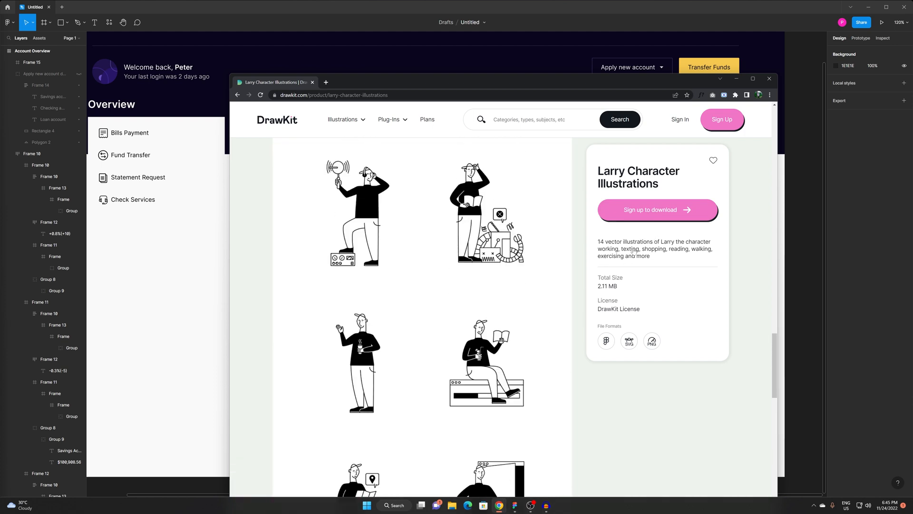
Sign in to DrawKit from the Larry collection's download prompt and browse the collections on the home page.
{"action": "left_click", "coordinate": [632, 212]}
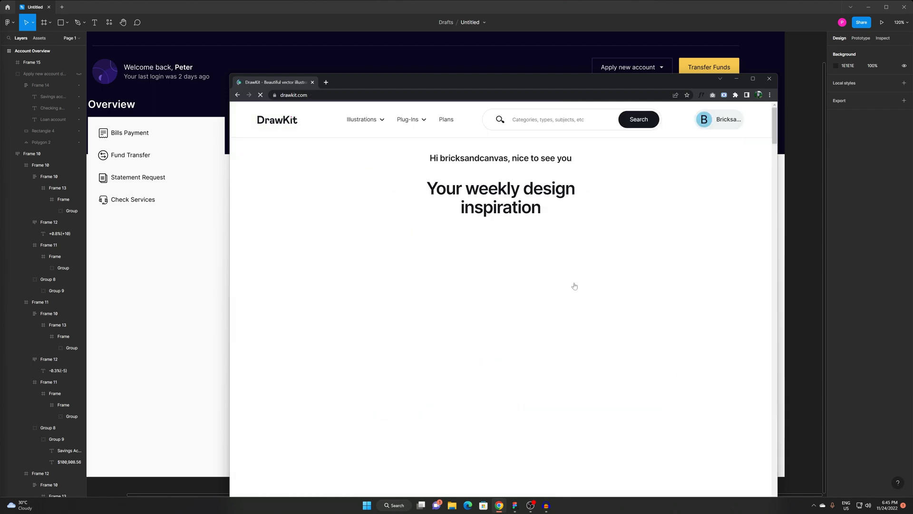
{"action": "scroll", "coordinate": [573, 287], "scroll_direction": "down", "scroll_amount": 10}
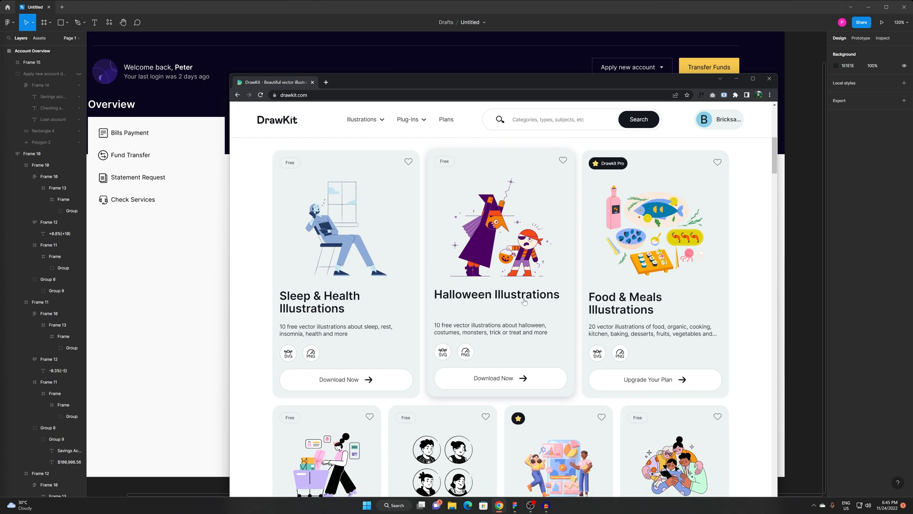
{"action": "scroll", "coordinate": [524, 301], "scroll_direction": "down", "scroll_amount": 9}
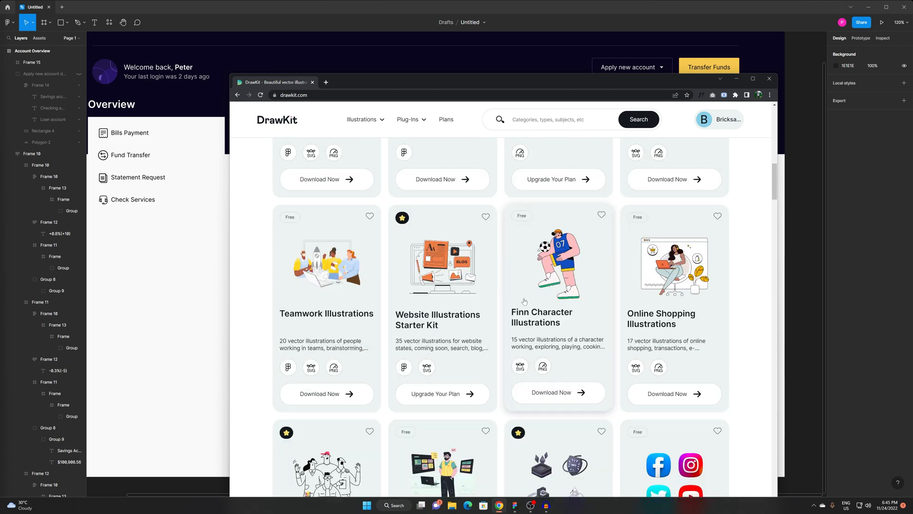
{"action": "scroll", "coordinate": [524, 301], "scroll_direction": "down", "scroll_amount": 1}
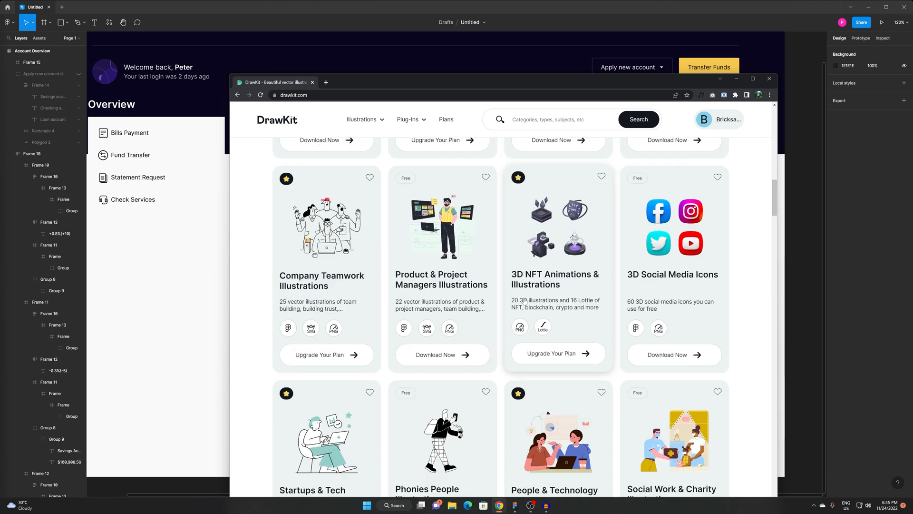
{"action": "scroll", "coordinate": [525, 301], "scroll_direction": "down", "scroll_amount": 5}
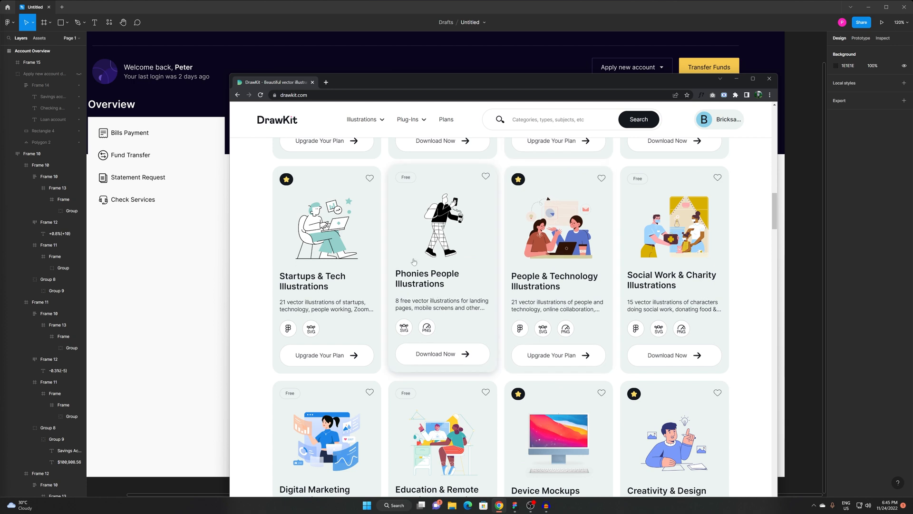
Open the Phonies People Illustrations collection, review its drawings and download the illustrations.
{"action": "left_click", "coordinate": [425, 271]}
{"action": "scroll", "coordinate": [568, 322], "scroll_direction": "down", "scroll_amount": 5}
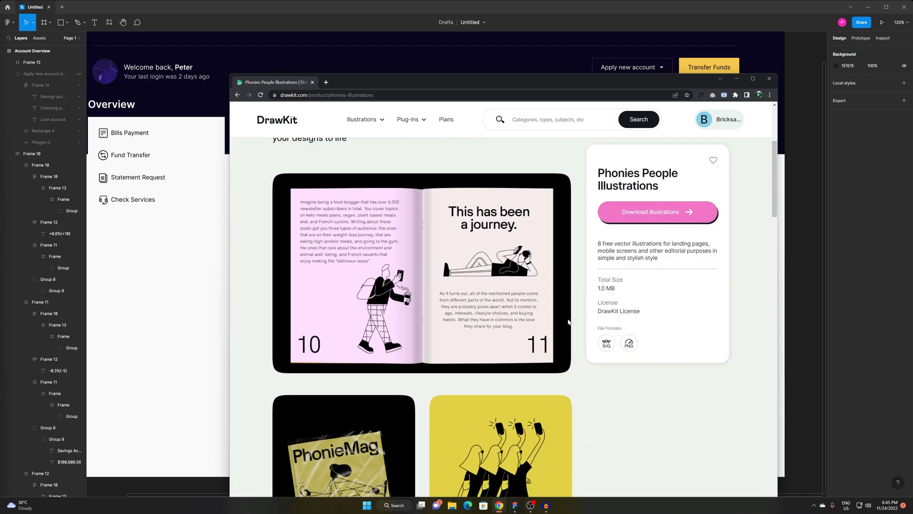
{"action": "scroll", "coordinate": [568, 322], "scroll_direction": "down", "scroll_amount": 12}
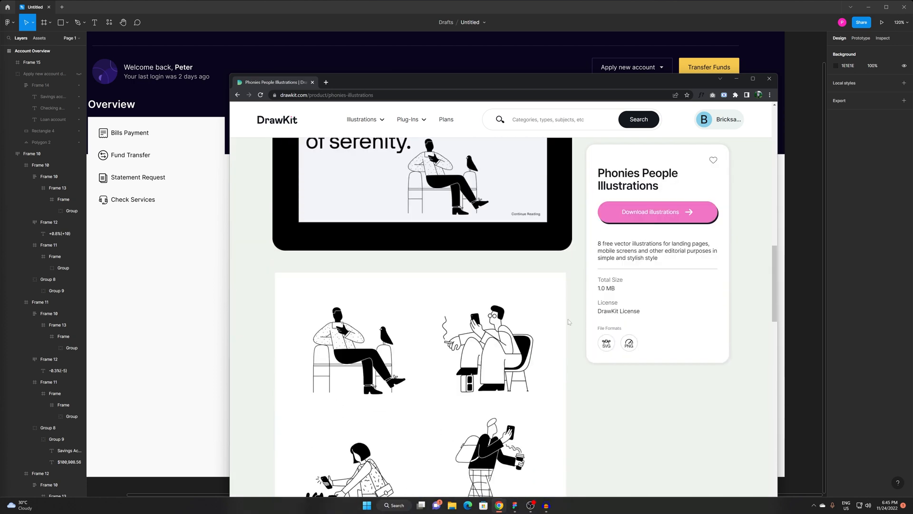
{"action": "scroll", "coordinate": [568, 322], "scroll_direction": "down", "scroll_amount": 3}
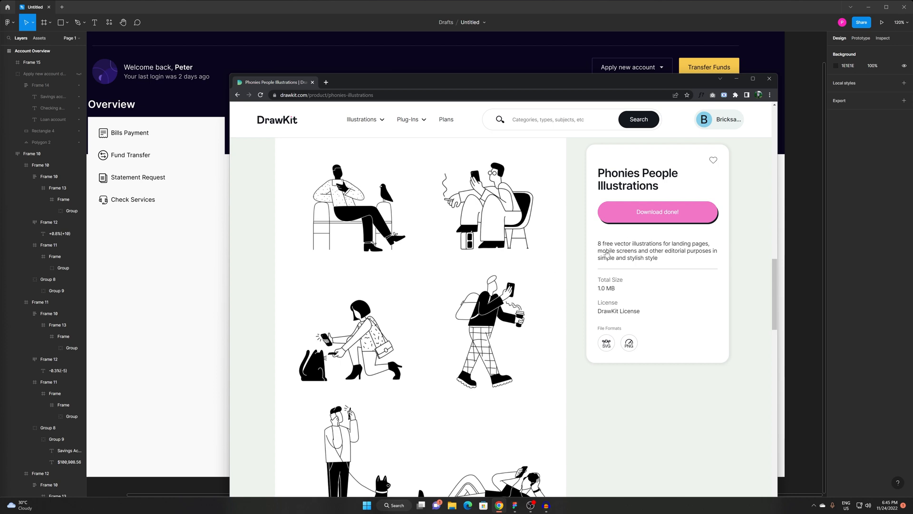
Snap the browser to half of the screen and open the SVG folder inside the downloaded Zip_drawkit_Phonies.zip.
{"action": "key", "text": "super+Right"}
{"action": "key", "text": "Escape"}
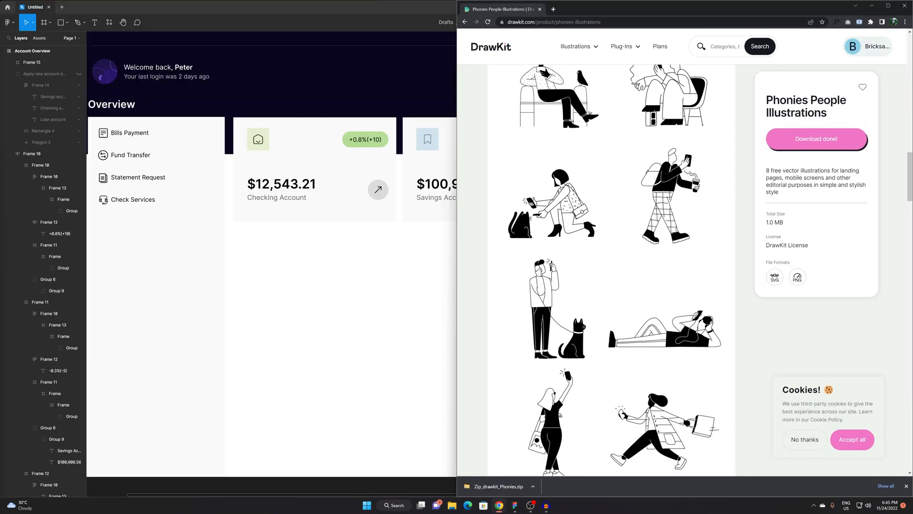
{"action": "left_click", "coordinate": [520, 485]}
{"action": "left_click", "coordinate": [223, 256]}
{"action": "double_click", "coordinate": [223, 256]}
{"action": "double_click", "coordinate": [223, 253]}
Preview the Call waiting, Cat shot, Coffe call and Dog call SVG files one after another in the browser.
{"action": "left_click", "coordinate": [251, 257]}
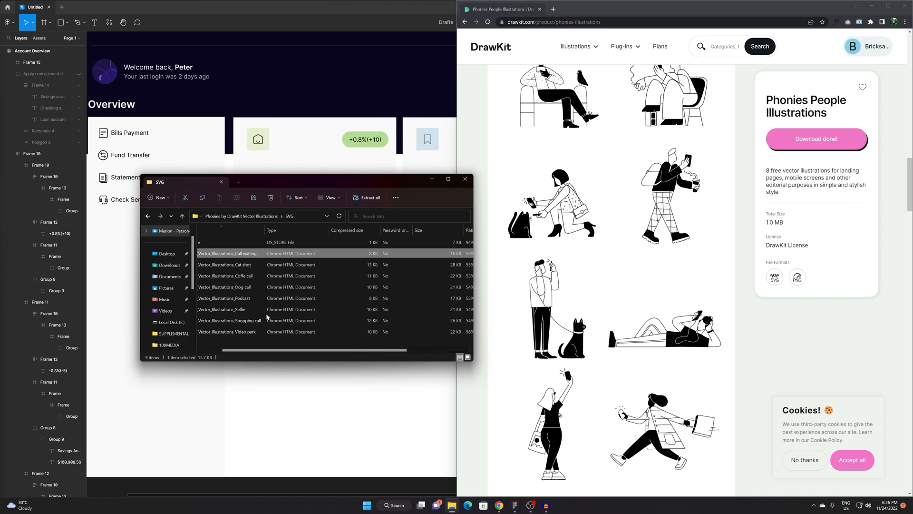
{"action": "double_click", "coordinate": [260, 254]}
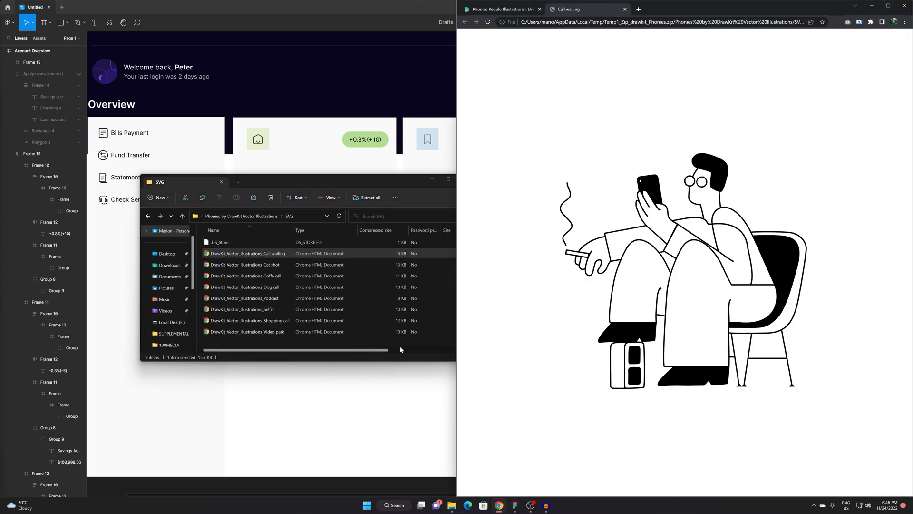
{"action": "key", "text": "ctrl+w"}
{"action": "double_click", "coordinate": [252, 264]}
{"action": "key", "text": "ctrl+w"}
{"action": "double_click", "coordinate": [246, 276]}
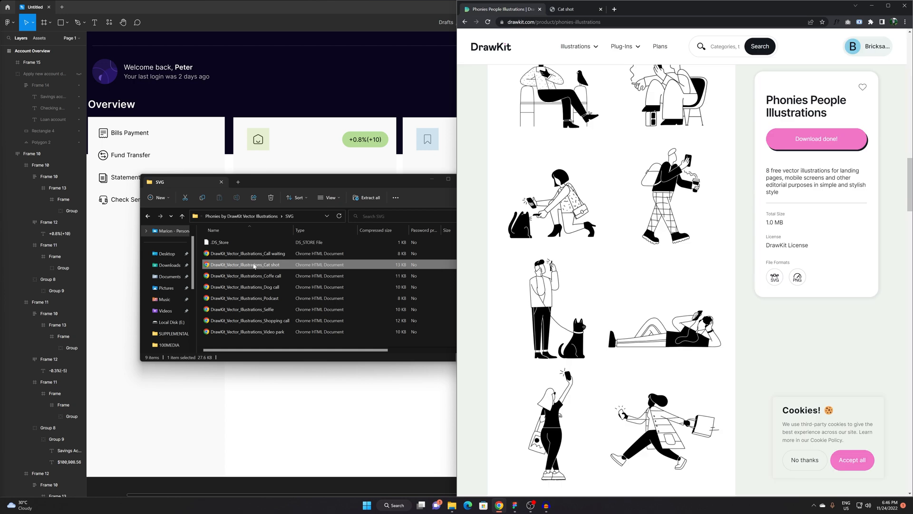
{"action": "key", "text": "ctrl+w"}
{"action": "double_click", "coordinate": [245, 287]}
{"action": "key", "text": "ctrl+w"}
Preview the Podcast, Selfie, Shopping call and Video park SVG files in the browser, and return to the Figma design.
{"action": "left_click", "coordinate": [244, 298]}
{"action": "double_click", "coordinate": [243, 298]}
{"action": "key", "text": "ctrl+w"}
{"action": "double_click", "coordinate": [242, 309]}
{"action": "key", "text": "ctrl+w"}
{"action": "double_click", "coordinate": [240, 321]}
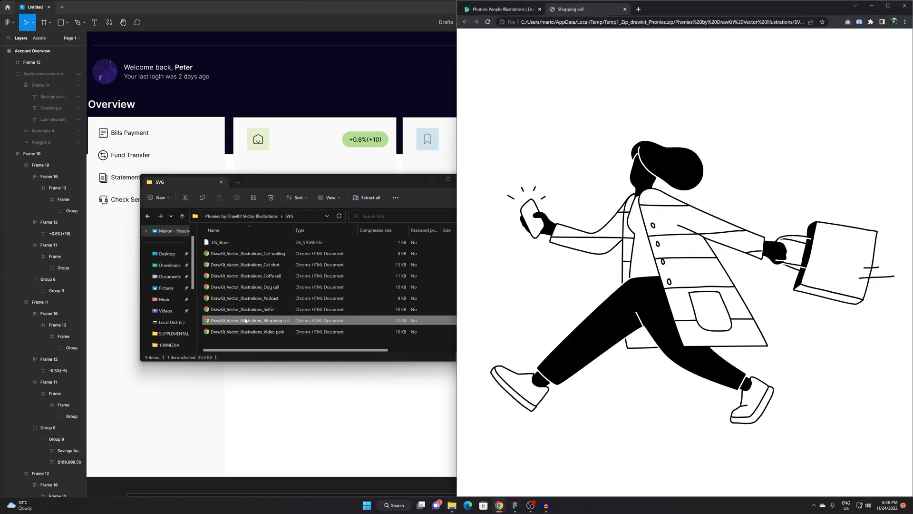
{"action": "key", "text": "ctrl+w"}
{"action": "double_click", "coordinate": [253, 331]}
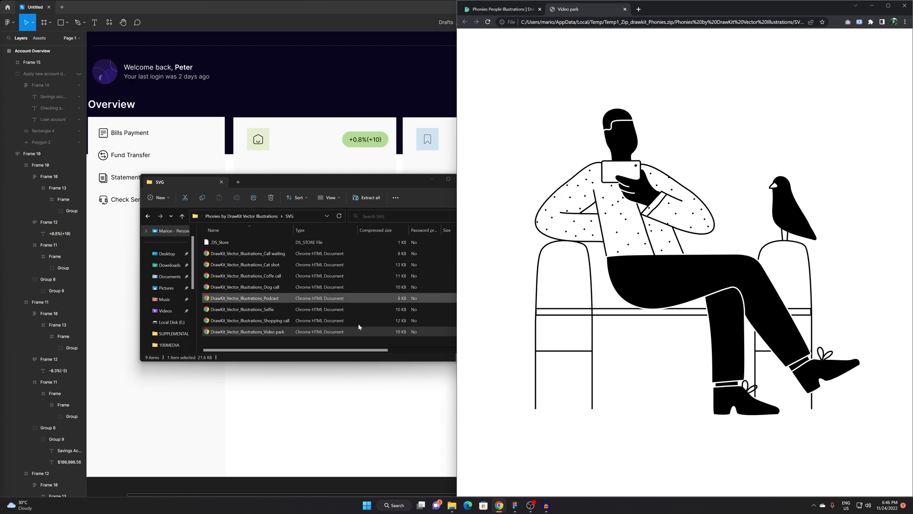
{"action": "key", "text": "ctrl+w"}
{"action": "left_click", "coordinate": [338, 454]}
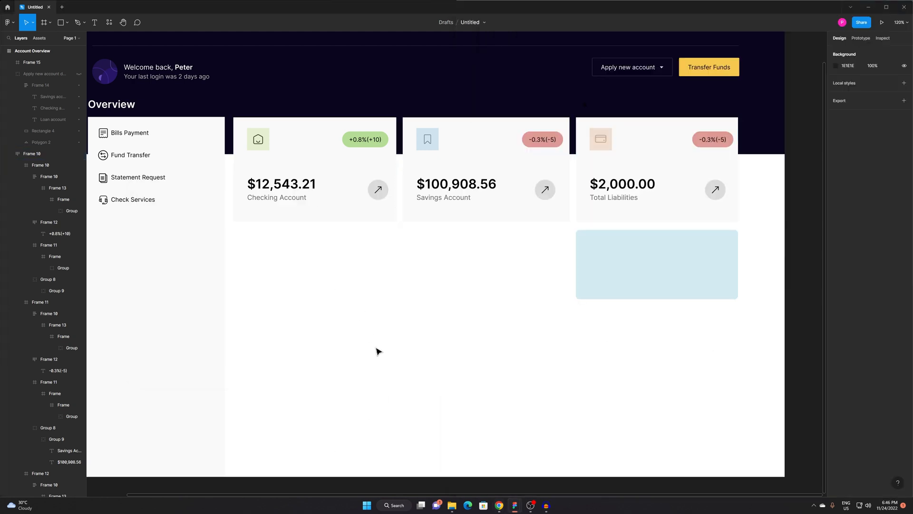
{"action": "scroll", "coordinate": [424, 368], "scroll_direction": "down", "scroll_amount": 5}
{"action": "key", "text": "alt+Tab"}
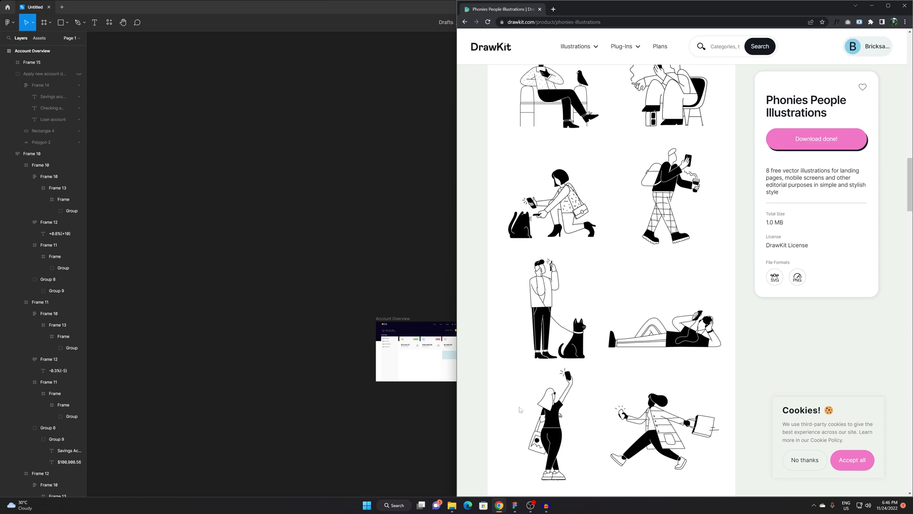
{"action": "key", "text": "alt+Tab"}
{"action": "left_click_drag", "start_coordinate": [341, 155], "coordinate": [354, 154]}
{"action": "left_click_drag", "start_coordinate": [316, 213], "coordinate": [482, 337]}
{"action": "left_click", "coordinate": [490, 349]}
{"action": "key", "text": "z"}
{"action": "left_click", "coordinate": [393, 378]}
{"action": "left_click", "coordinate": [394, 378]}
{"action": "scroll", "coordinate": [419, 381], "scroll_direction": "up", "scroll_amount": 8}
{"action": "left_click_drag", "start_coordinate": [616, 308], "coordinate": [430, 308]}
{"action": "key", "text": "z"}
{"action": "left_click", "coordinate": [483, 304], "text": "alt"}
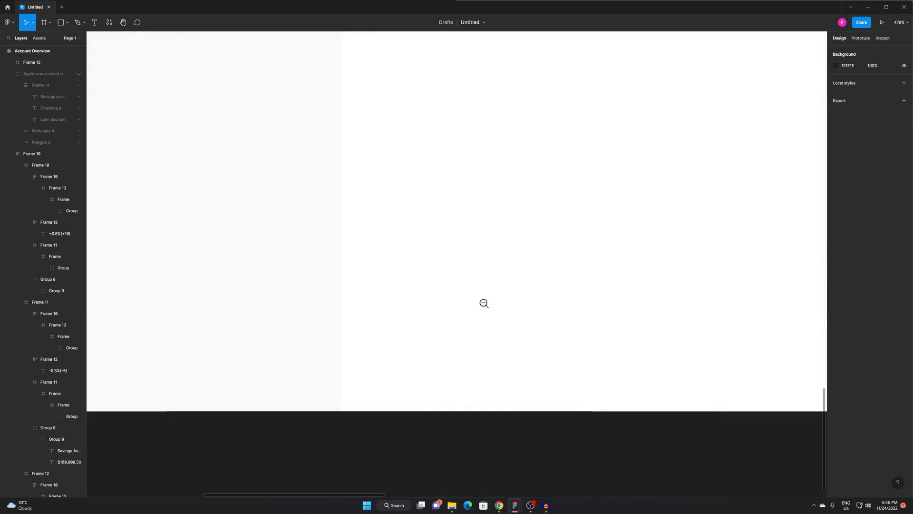
{"action": "left_click", "coordinate": [483, 303], "text": "alt"}
Try to bring an SVG illustration straight from the zipped folder onto the Figma canvas.
{"action": "key", "text": "alt+Tab"}
{"action": "left_click_drag", "start_coordinate": [283, 332], "coordinate": [604, 259]}
{"action": "key", "text": "alt+Tab"}
Go back to the Downloads folder and extract Zip_drawkit_Phonies to the suggested destination.
{"action": "key", "text": "alt+Up"}
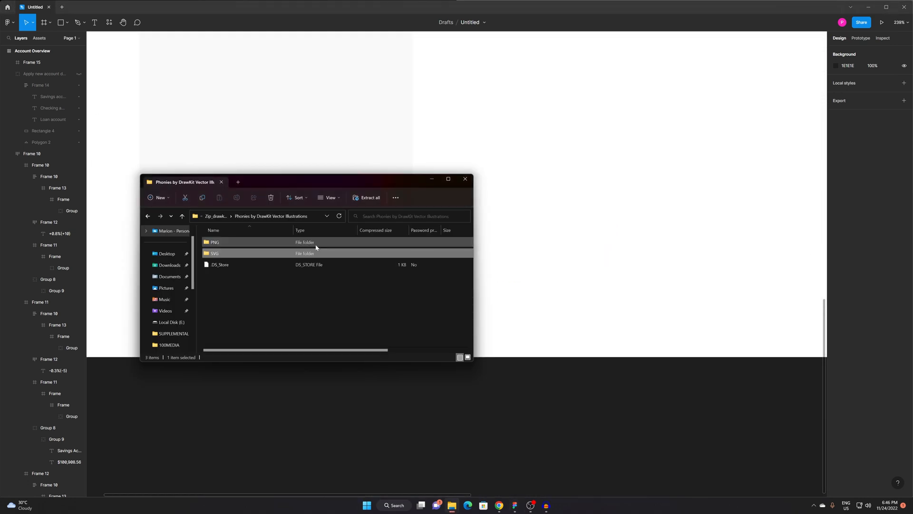
{"action": "key", "text": "alt+Up"}
{"action": "key", "text": "alt+Up"}
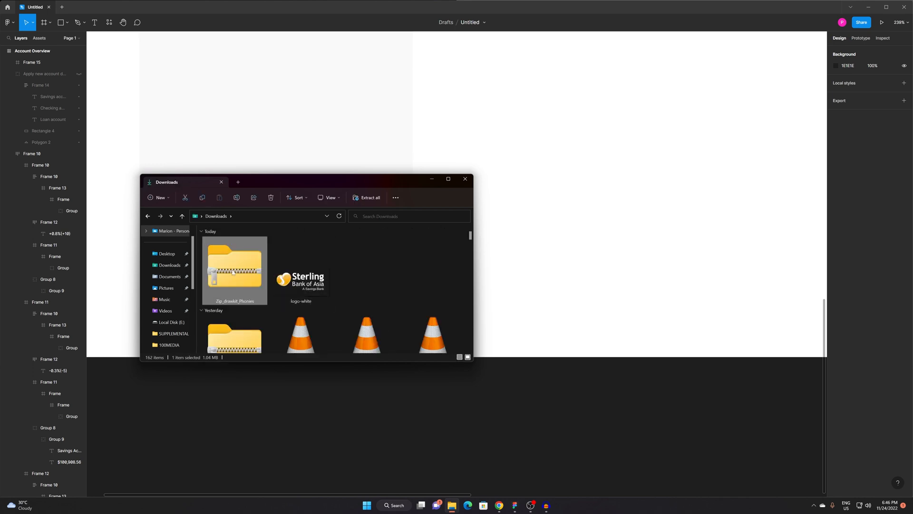
{"action": "right_click", "coordinate": [219, 274]}
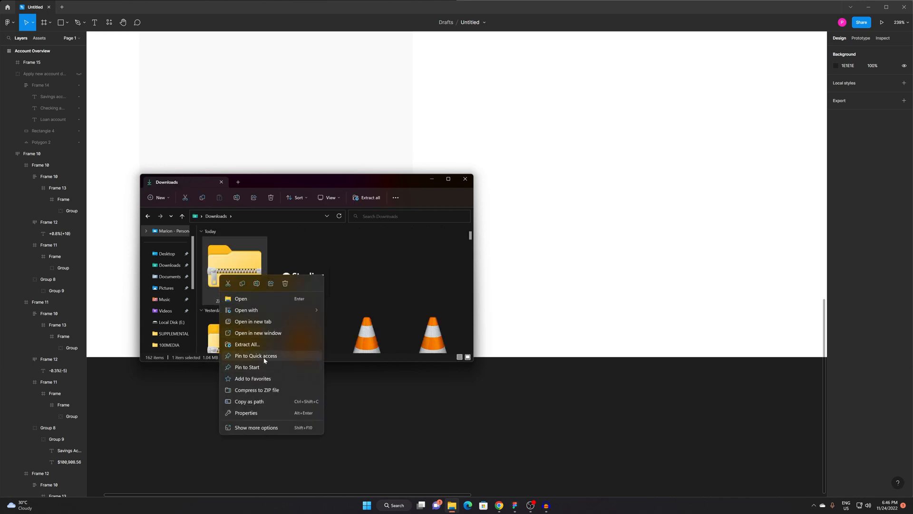
{"action": "left_click", "coordinate": [259, 344]}
{"action": "key", "text": "Return"}
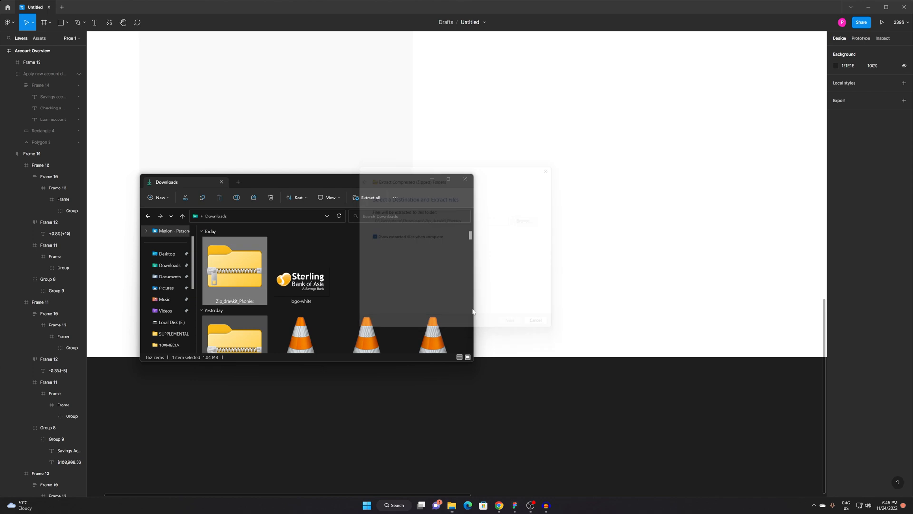
Open the extracted SVG folder and place the illustration of the seated man with a bird into the Account Overview frame.
{"action": "double_click", "coordinate": [233, 270]}
{"action": "double_click", "coordinate": [231, 284]}
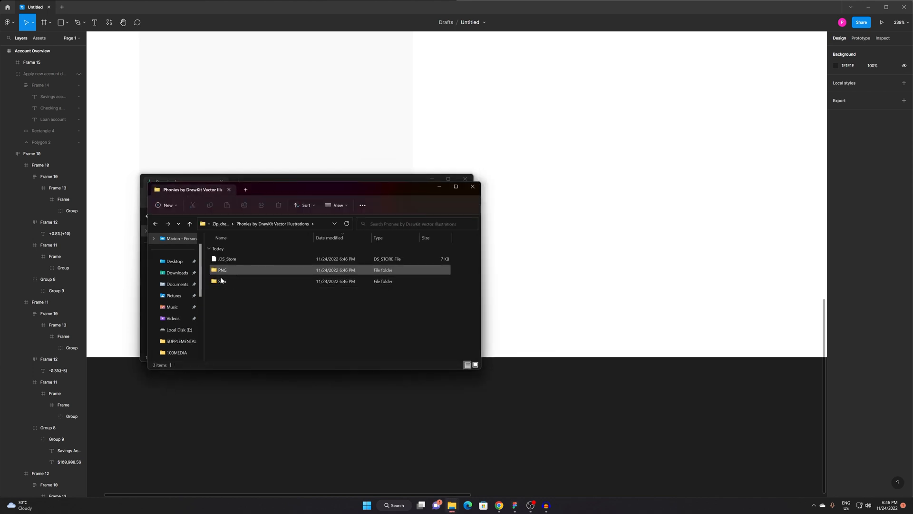
{"action": "left_click_drag", "start_coordinate": [256, 348], "coordinate": [626, 249]}
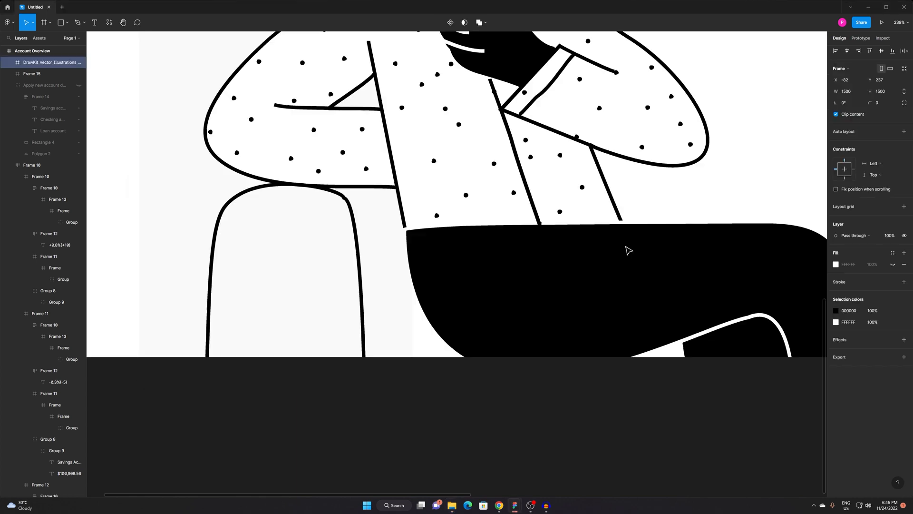
{"action": "scroll", "coordinate": [554, 259], "scroll_direction": "down", "scroll_amount": 10}
{"action": "scroll", "coordinate": [566, 186], "scroll_direction": "up", "scroll_amount": 5}
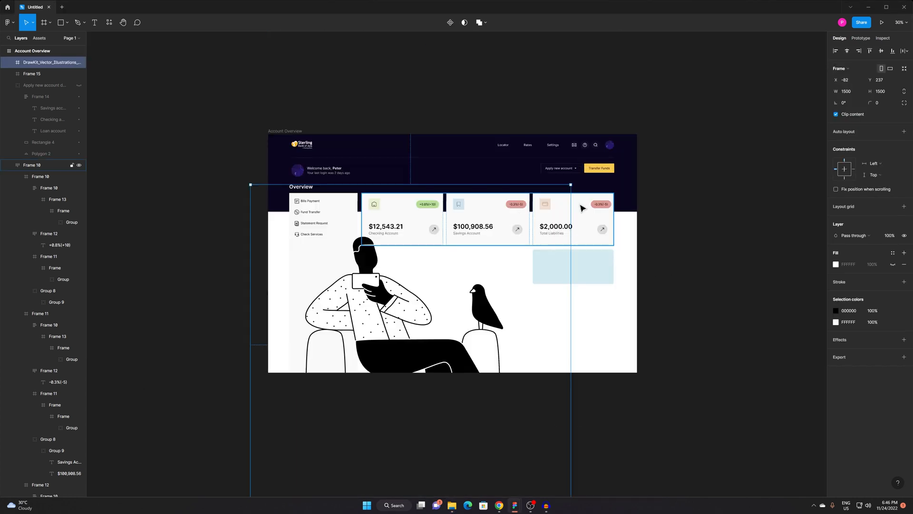
Scale the illustration down to 280 × 280, flip it horizontally and place it over the light blue card.
{"action": "left_click_drag", "start_coordinate": [557, 194], "coordinate": [443, 304]}
{"action": "key", "text": "z"}
{"action": "left_click", "coordinate": [432, 338]}
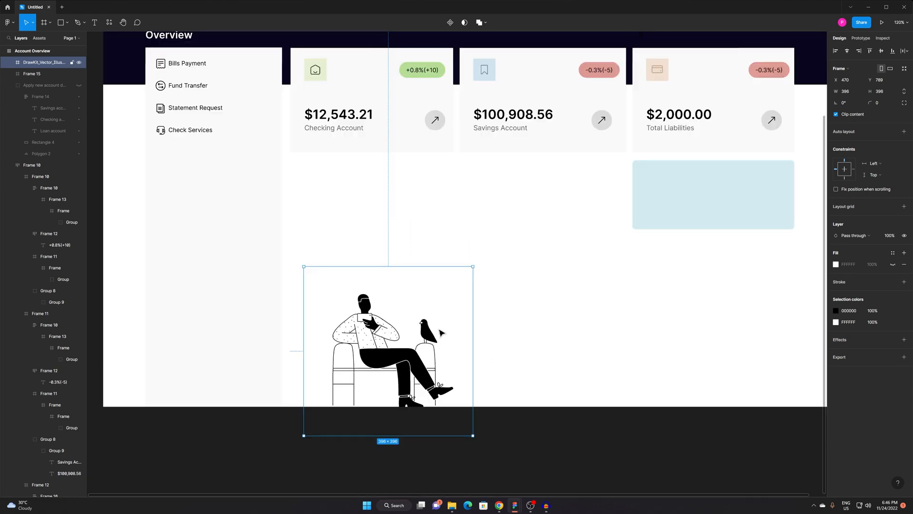
{"action": "left_click_drag", "start_coordinate": [472, 267], "coordinate": [374, 291]}
{"action": "left_click_drag", "start_coordinate": [402, 346], "coordinate": [530, 317]}
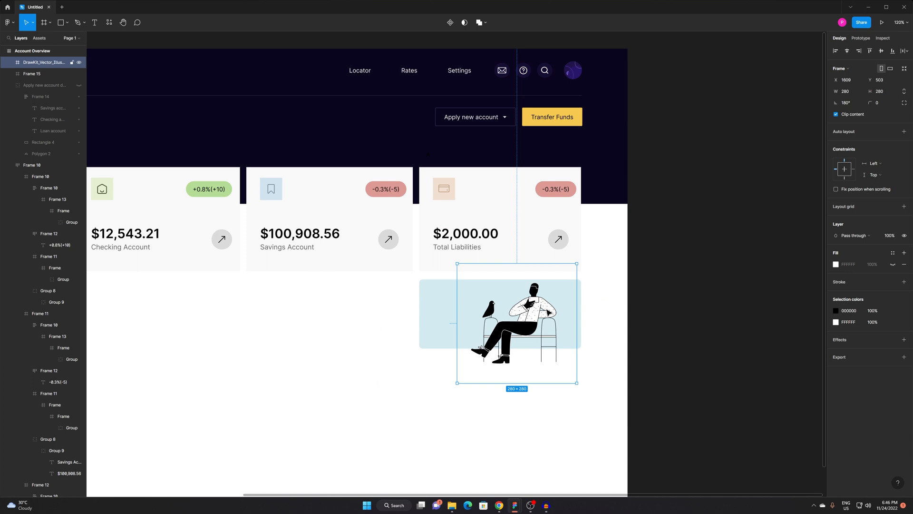
Shrink the illustration to 206 × 206 and fit it at the card's right end, with the shoes overlapping the lower edge.
{"action": "key", "text": "z"}
{"action": "left_click", "coordinate": [548, 300]}
{"action": "key", "text": "alt"}
{"action": "left_click_drag", "start_coordinate": [607, 226], "coordinate": [565, 259]}
{"action": "key", "text": "z"}
{"action": "left_click", "coordinate": [564, 351]}
{"action": "left_click_drag", "start_coordinate": [504, 335], "coordinate": [613, 267]}
{"action": "left_click", "coordinate": [769, 207]}
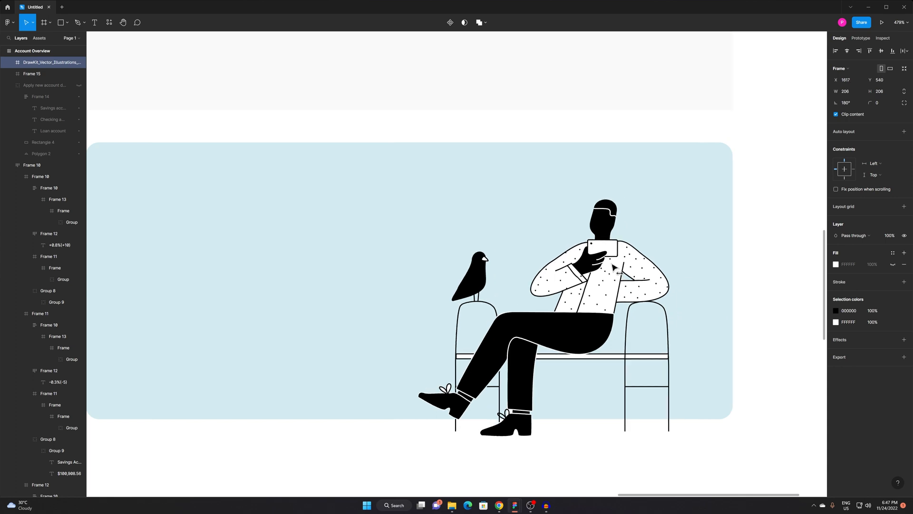
{"action": "left_click", "coordinate": [787, 229]}
{"action": "left_click_drag", "start_coordinate": [505, 258], "coordinate": [647, 203]}
{"action": "scroll", "coordinate": [511, 202], "scroll_direction": "down", "scroll_amount": 3}
{"action": "left_click_drag", "start_coordinate": [737, 250], "coordinate": [669, 307]}
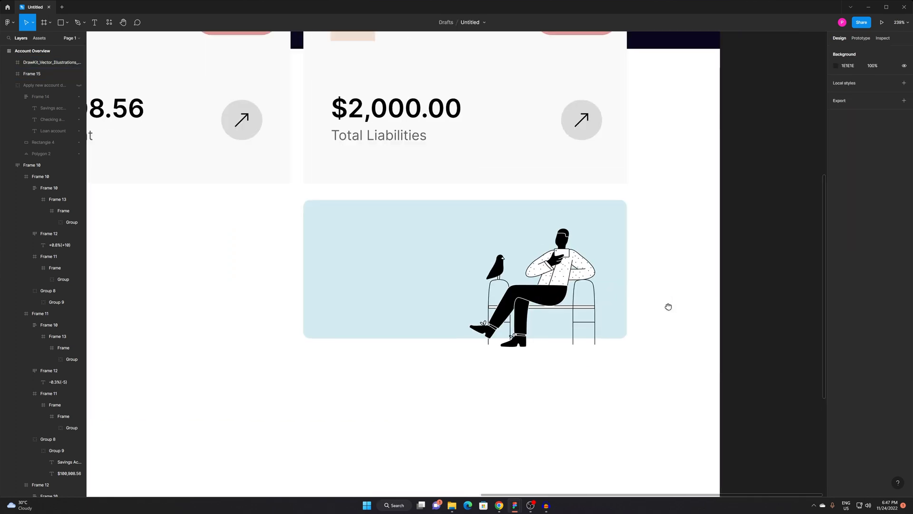
Recolour the man's main black shape to 182527, a dark shade of the card's blue.
{"action": "left_click", "coordinate": [557, 295]}
{"action": "double_click", "coordinate": [566, 295]}
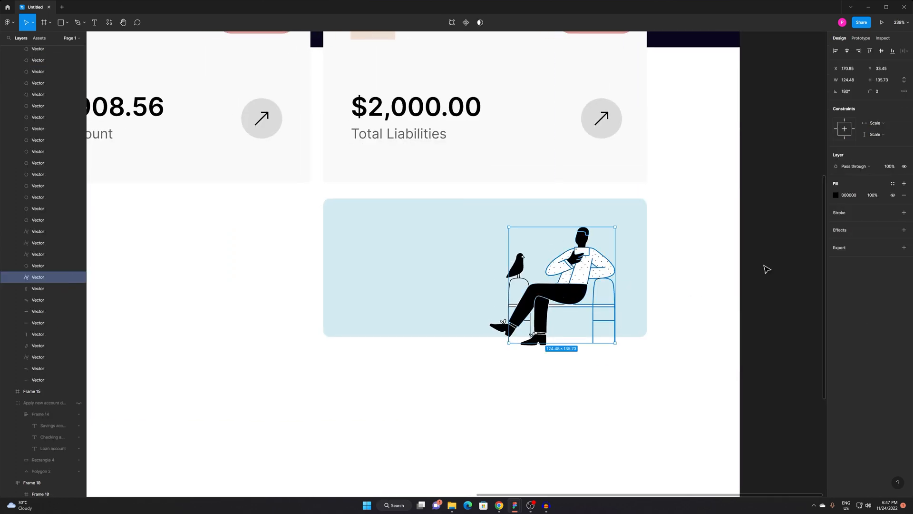
{"action": "left_click", "coordinate": [837, 195]}
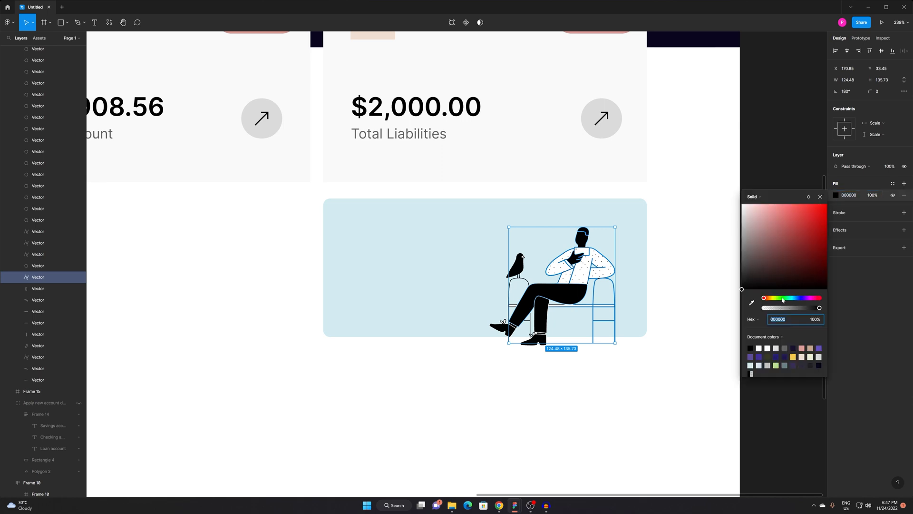
{"action": "left_click", "coordinate": [752, 303]}
{"action": "left_click", "coordinate": [448, 253]}
{"action": "key", "text": "ctrl+z"}
{"action": "mouse_move", "coordinate": [765, 284]}
{"action": "left_mouse_down"}
{"action": "mouse_move", "coordinate": [784, 265]}
{"action": "mouse_move", "coordinate": [775, 280]}
{"action": "left_mouse_up"}
Recolour the man's lower leg and the shoe beneath it with 182527 sampled from the trousers.
{"action": "scroll", "coordinate": [549, 314], "scroll_direction": "up", "scroll_amount": 3}
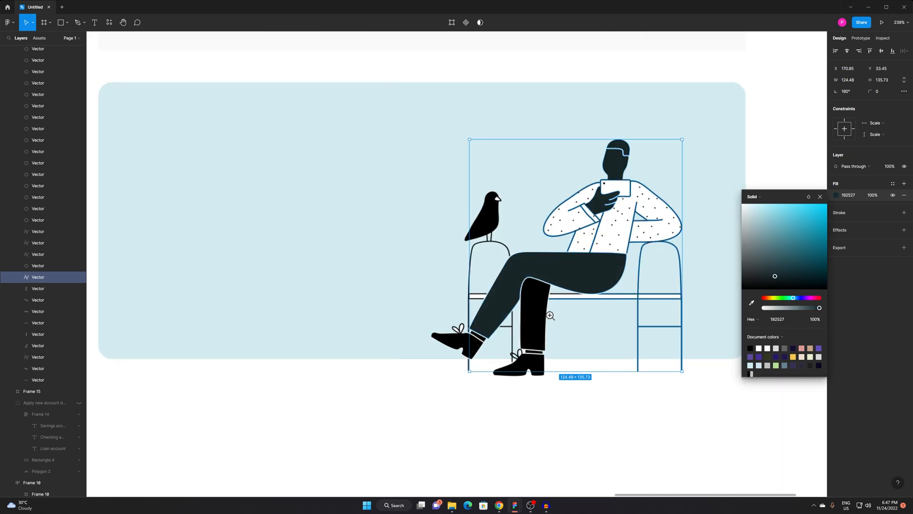
{"action": "left_click", "coordinate": [535, 301]}
{"action": "left_click", "coordinate": [535, 367], "text": "shift"}
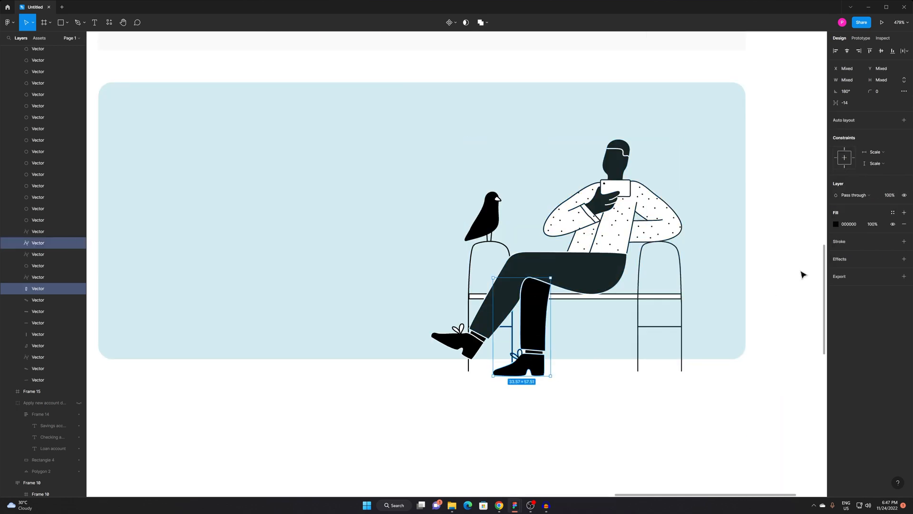
{"action": "left_click", "coordinate": [836, 224]}
{"action": "left_click", "coordinate": [751, 332]}
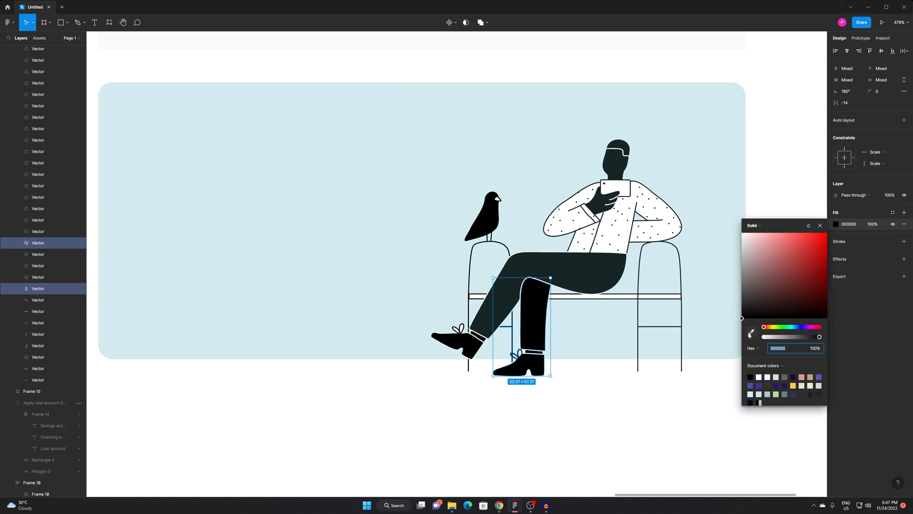
{"action": "left_click", "coordinate": [572, 278]}
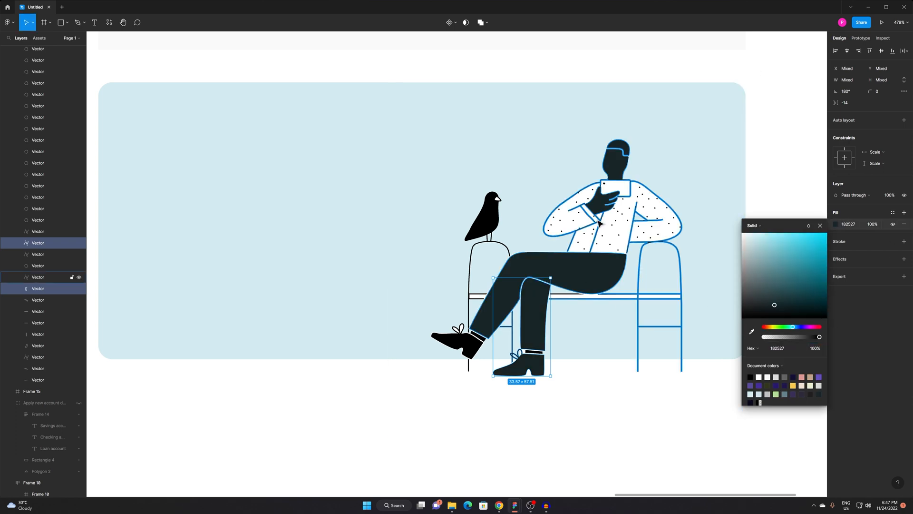
{"action": "left_click", "coordinate": [772, 127]}
Match the raised shoe's fill to the trousers' 182527 and deselect it.
{"action": "left_click", "coordinate": [468, 346]}
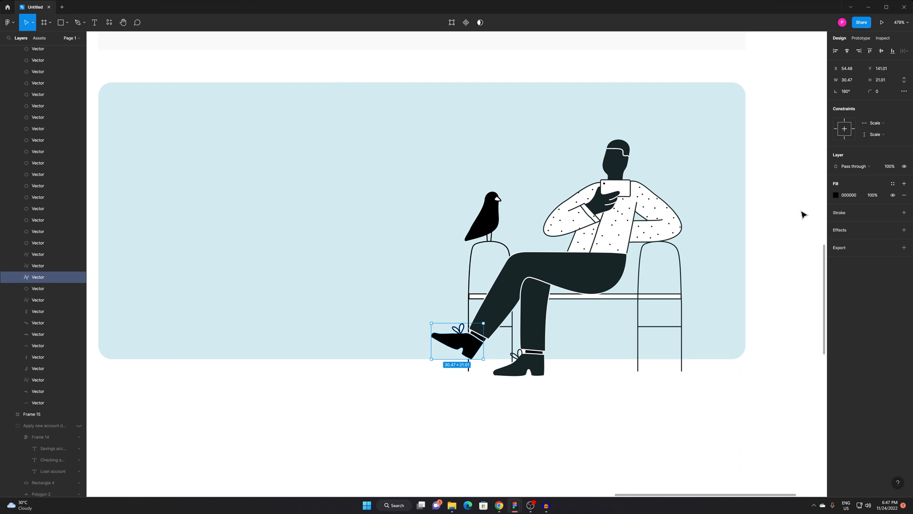
{"action": "left_click", "coordinate": [836, 195]}
{"action": "left_click", "coordinate": [751, 302]}
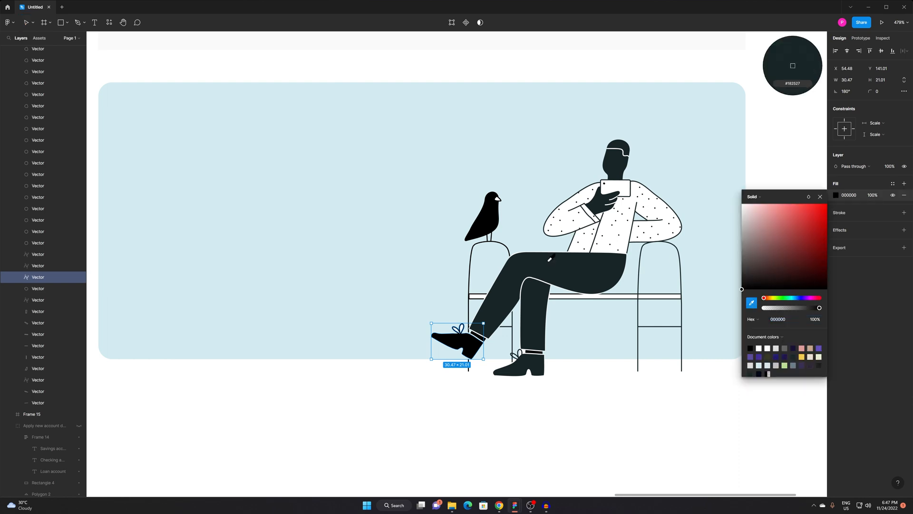
{"action": "left_click", "coordinate": [556, 258]}
{"action": "left_click", "coordinate": [523, 164]}
{"action": "left_click", "coordinate": [777, 235]}
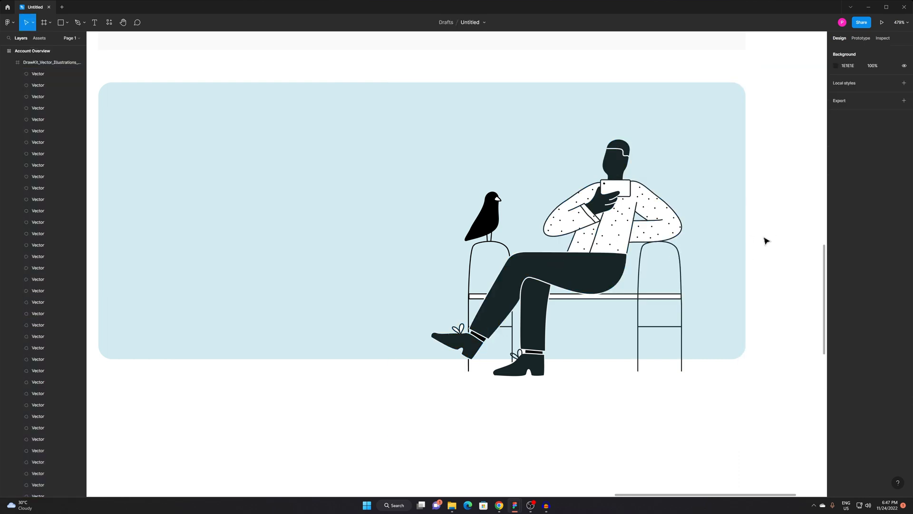
Select the light blue card behind the illustration.
{"action": "scroll", "coordinate": [389, 342], "scroll_direction": "down", "scroll_amount": 3}
{"action": "left_click_drag", "start_coordinate": [389, 343], "coordinate": [528, 320]}
{"action": "scroll", "coordinate": [394, 326], "scroll_direction": "down", "scroll_amount": 3}
{"action": "left_click", "coordinate": [517, 259]}
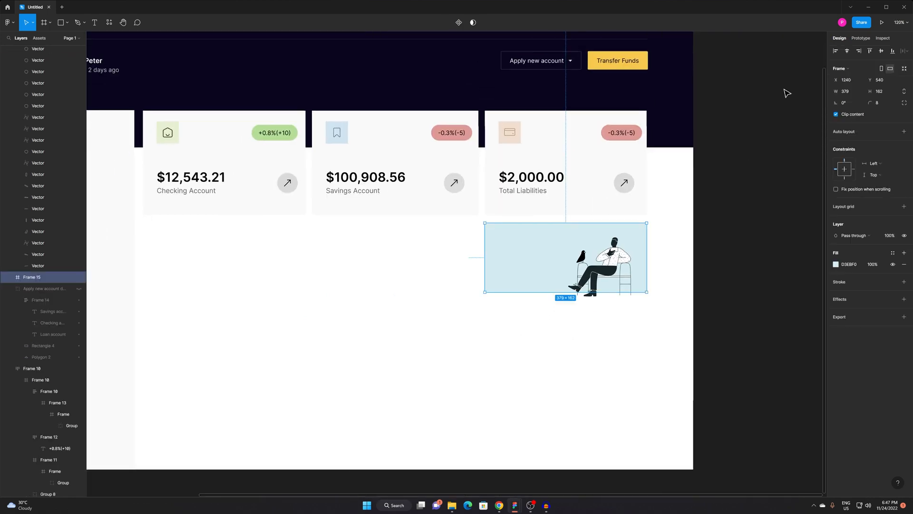
{"action": "left_click", "coordinate": [904, 102]}
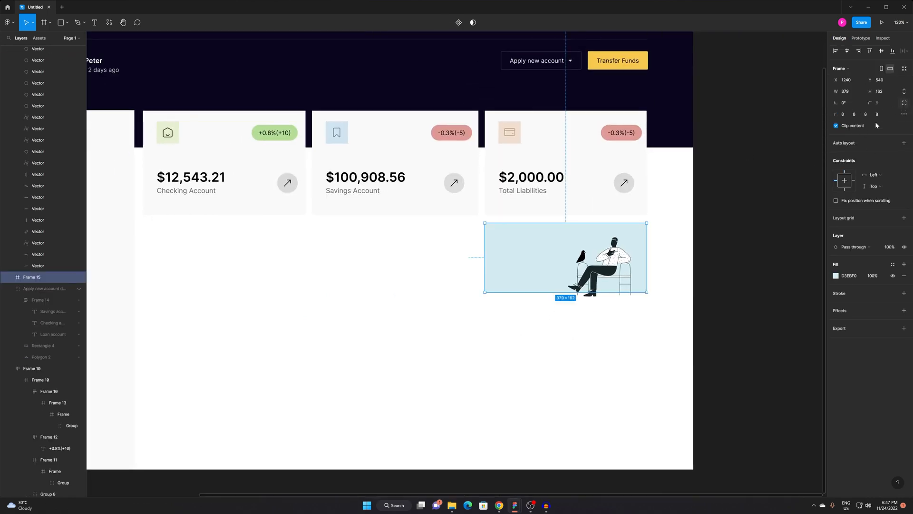
{"action": "left_click", "coordinate": [903, 114]}
{"action": "left_click_drag", "start_coordinate": [754, 131], "coordinate": [750, 130]}
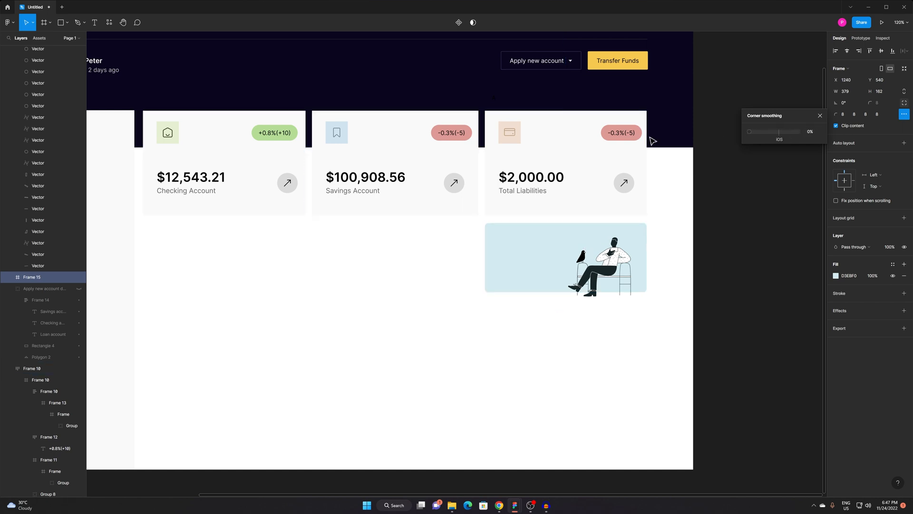
{"action": "left_click", "coordinate": [888, 107]}
{"action": "left_click", "coordinate": [904, 103]}
Set the light blue card's corner radius to 20 and deselect the card.
{"action": "left_click", "coordinate": [878, 104]}
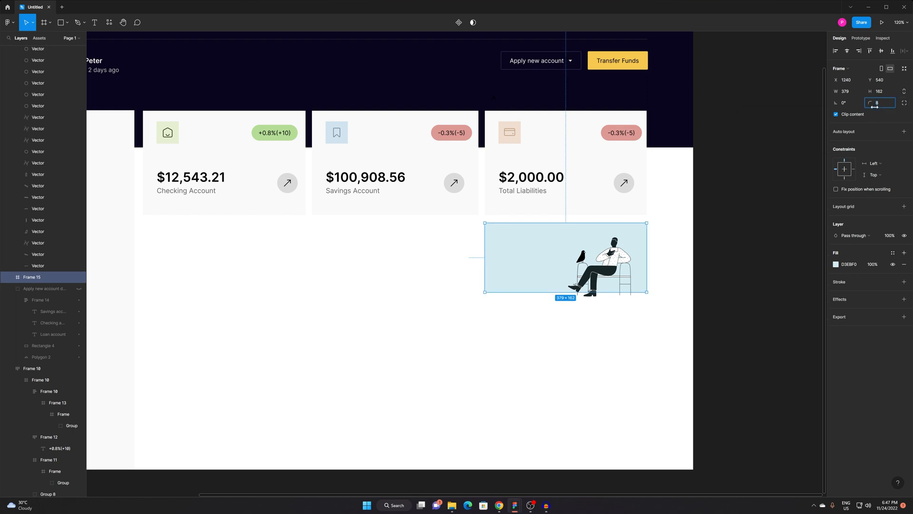
{"action": "type", "text": "20"}
{"action": "key", "text": "Return"}
{"action": "left_click", "coordinate": [637, 374]}
{"action": "left_click_drag", "start_coordinate": [610, 376], "coordinate": [656, 375]}
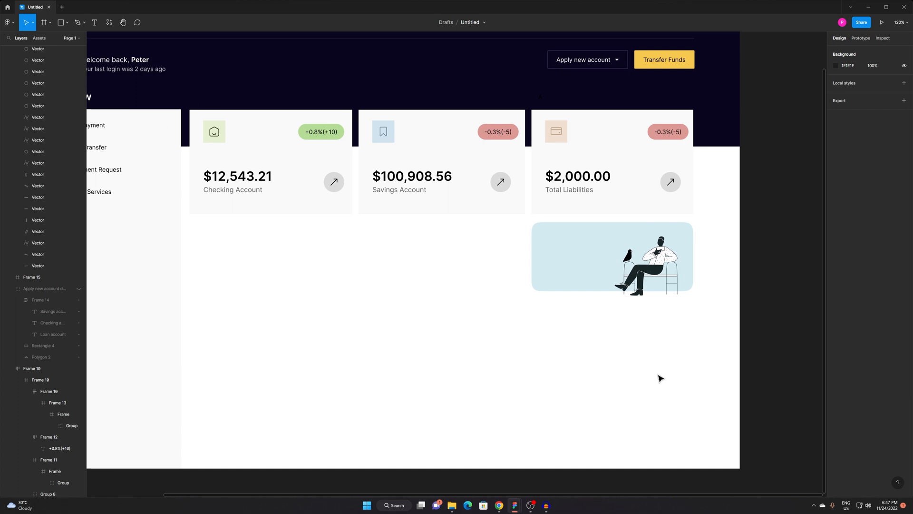
{"action": "key", "text": "z"}
{"action": "left_click", "coordinate": [584, 254]}
{"action": "left_click_drag", "start_coordinate": [475, 251], "coordinate": [490, 441]}
{"action": "key", "text": "z"}
{"action": "left_click", "coordinate": [381, 261], "text": "alt"}
{"action": "left_click_drag", "start_coordinate": [263, 347], "coordinate": [430, 290]}
{"action": "left_click_drag", "start_coordinate": [457, 255], "coordinate": [432, 257]}
{"action": "left_click_drag", "start_coordinate": [634, 368], "coordinate": [530, 324]}
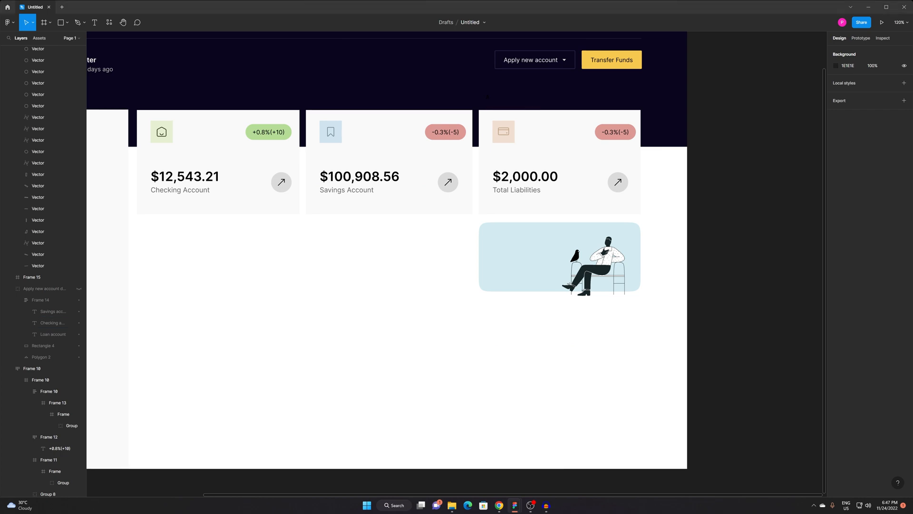
{"action": "left_click_drag", "start_coordinate": [338, 428], "coordinate": [417, 421]}
Capture the bank's customer service inquiries panel as a screenshot and paste it beside the light blue card as a reference.
{"action": "key", "text": "super+shift+s"}
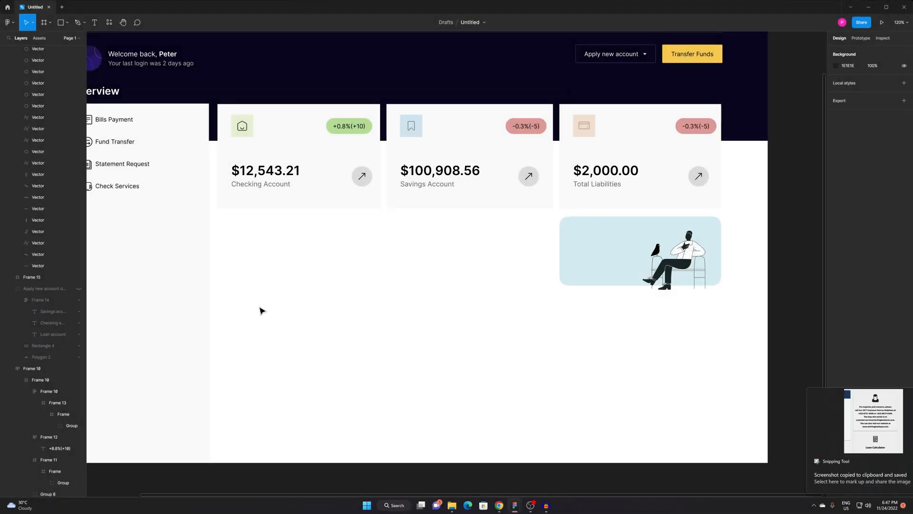
{"action": "scroll", "coordinate": [371, 312], "scroll_direction": "down", "scroll_amount": 2}
{"action": "scroll", "coordinate": [447, 316], "scroll_direction": "right", "scroll_amount": 4}
{"action": "key", "text": "ctrl+v"}
{"action": "left_click_drag", "start_coordinate": [438, 269], "coordinate": [395, 282]}
{"action": "scroll", "coordinate": [427, 275], "scroll_direction": "up", "scroll_amount": 5}
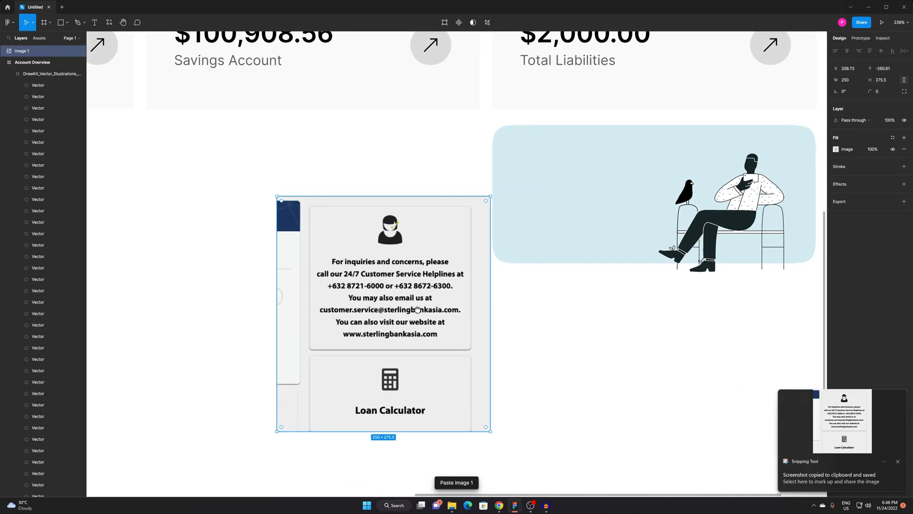
{"action": "left_click_drag", "start_coordinate": [412, 356], "coordinate": [387, 338]}
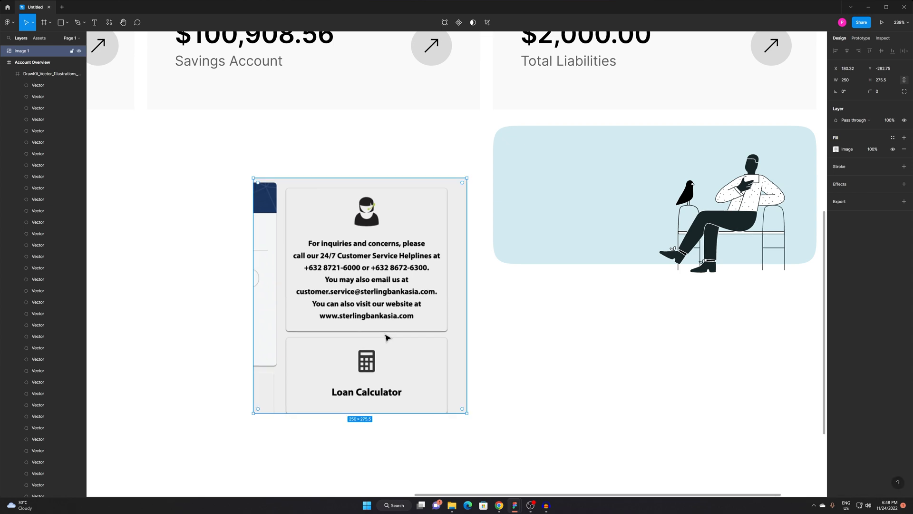
Add the text "Having Trouble?" to the light blue card and position it in the card's upper-left area.
{"action": "left_click", "coordinate": [580, 327]}
{"action": "scroll", "coordinate": [524, 339], "scroll_direction": "up", "scroll_amount": 2}
{"action": "scroll", "coordinate": [523, 339], "scroll_direction": "right", "scroll_amount": 3}
{"action": "key", "text": "t"}
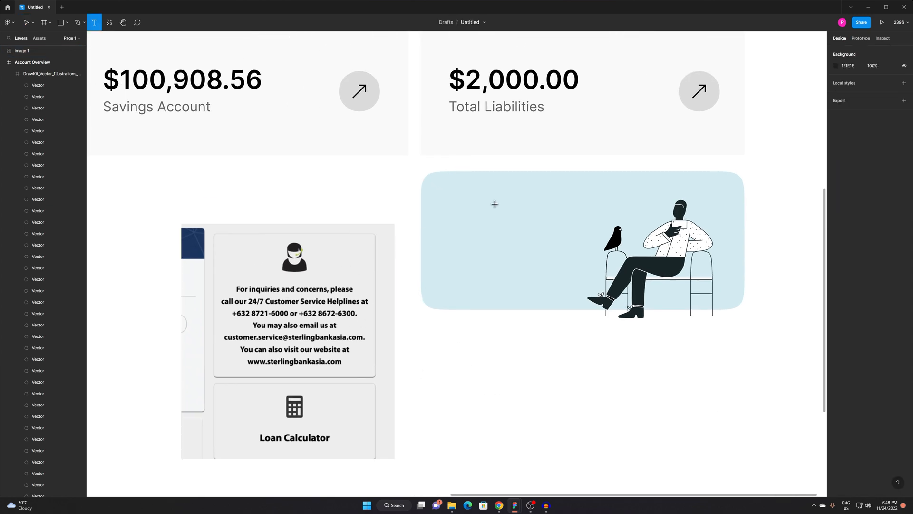
{"action": "left_click", "coordinate": [447, 214]}
{"action": "type", "text": "H"}
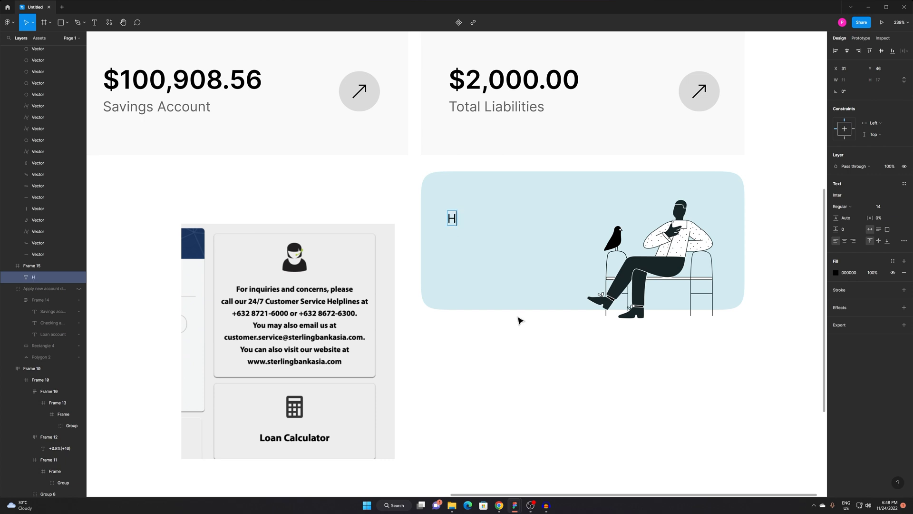
{"action": "type", "text": "aving Trouble?"}
{"action": "key", "text": "Escape"}
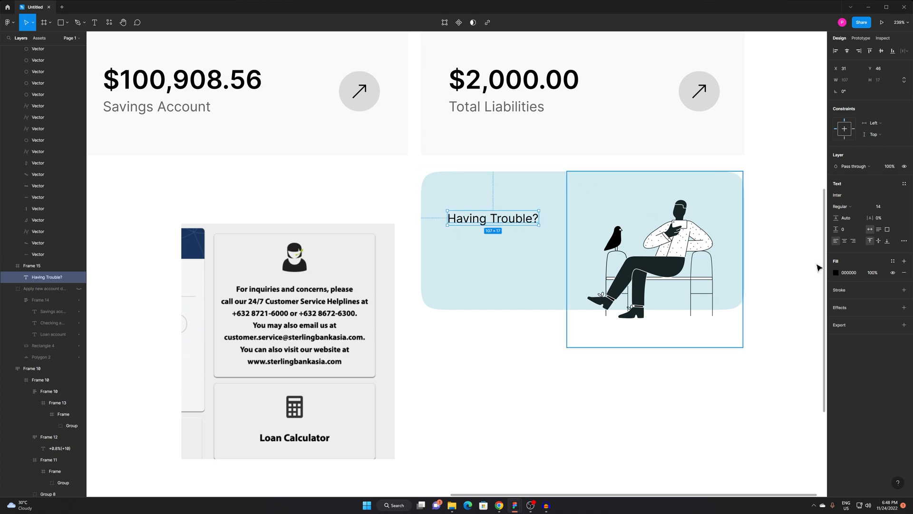
{"action": "left_click_drag", "start_coordinate": [479, 225], "coordinate": [475, 214]}
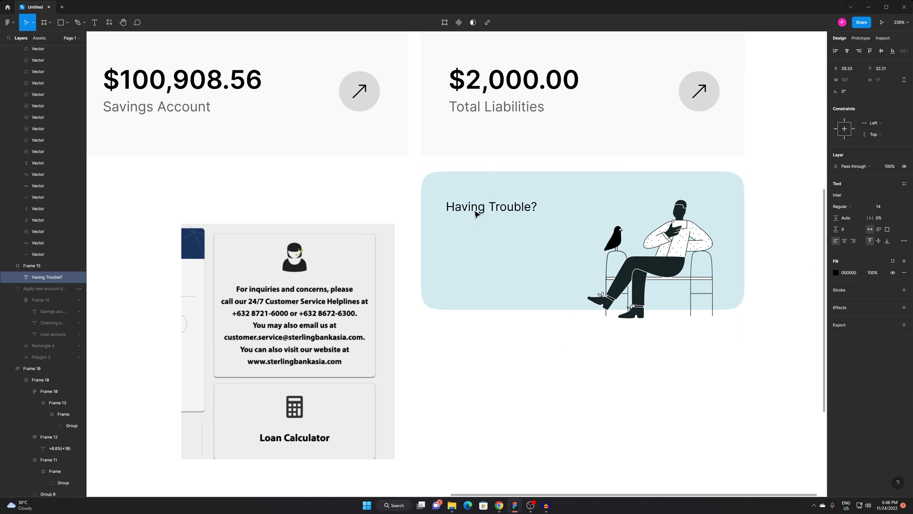
Set the "Having Trouble?" heading to font size 18 and Semi Bold weight.
{"action": "left_click", "coordinate": [879, 206]}
{"action": "type", "text": "18"}
{"action": "key", "text": "Return"}
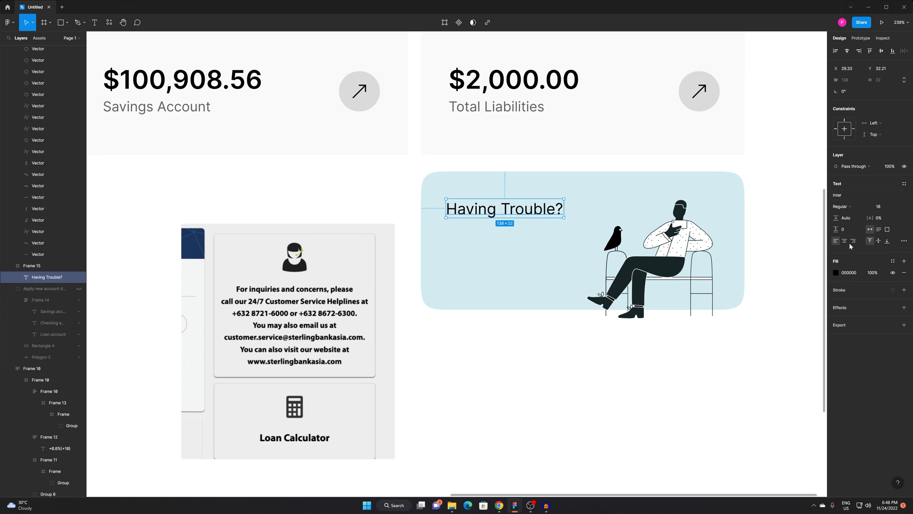
{"action": "left_click", "coordinate": [844, 206]}
{"action": "left_click", "coordinate": [858, 225]}
{"action": "left_click", "coordinate": [561, 392]}
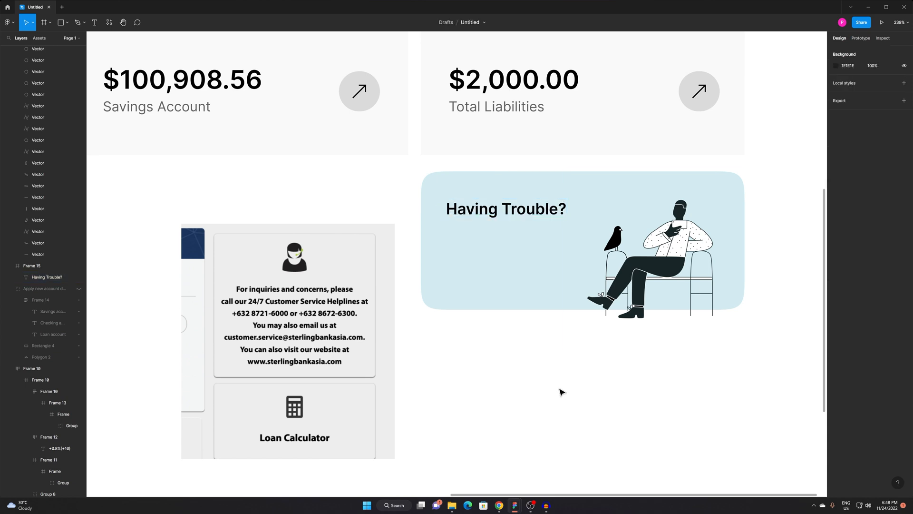
Reduce the "Having Trouble?" heading's font size to 16 and move it slightly up in the card.
{"action": "left_click", "coordinate": [513, 214]}
{"action": "left_click", "coordinate": [883, 210]}
{"action": "type", "text": "16"}
{"action": "key", "text": "Return"}
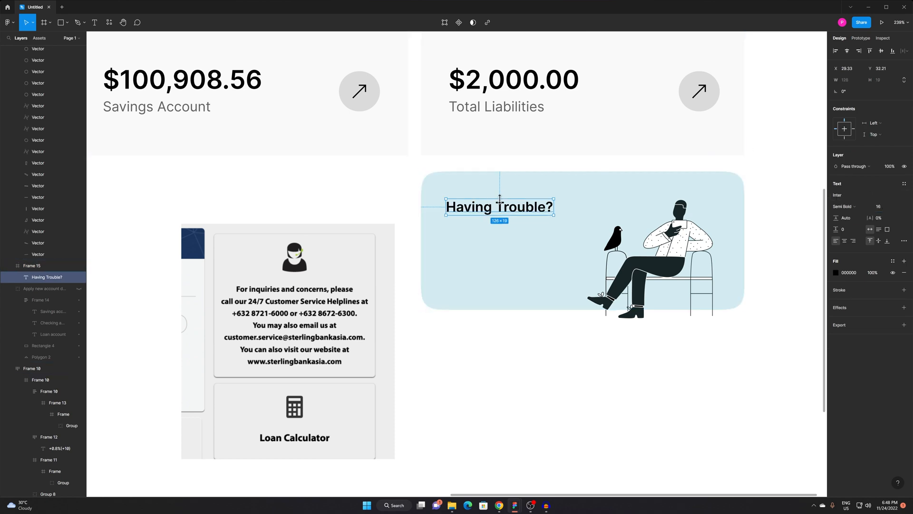
{"action": "left_click_drag", "start_coordinate": [499, 204], "coordinate": [498, 202]}
Duplicate the heading just beneath itself and replace the copy's text with ".For inq".
{"action": "key", "text": "ctrl+v"}
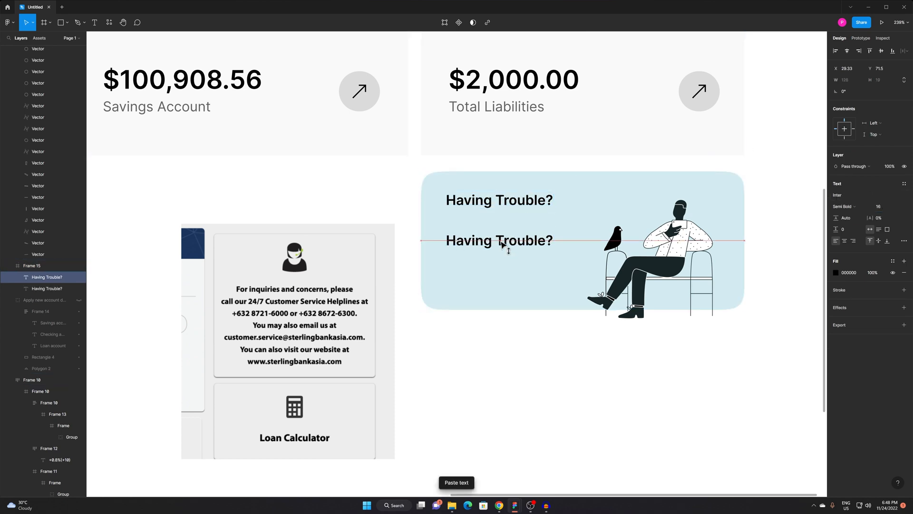
{"action": "double_click", "coordinate": [507, 228]}
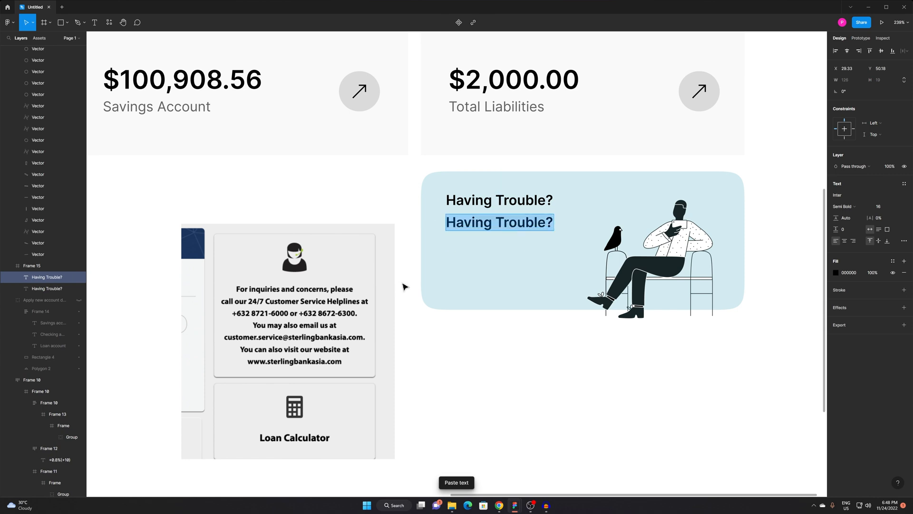
{"action": "type", "text": ".For inq"}
{"action": "key", "text": "ctrl+a"}
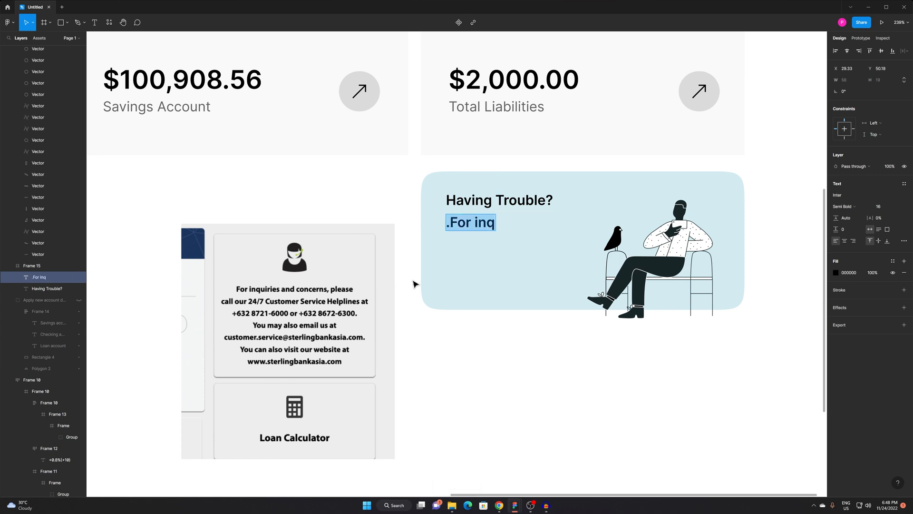
{"action": "key", "text": "Escape"}
Set the text line under the heading to font size 13 and Regular weight.
{"action": "left_click", "coordinate": [881, 208]}
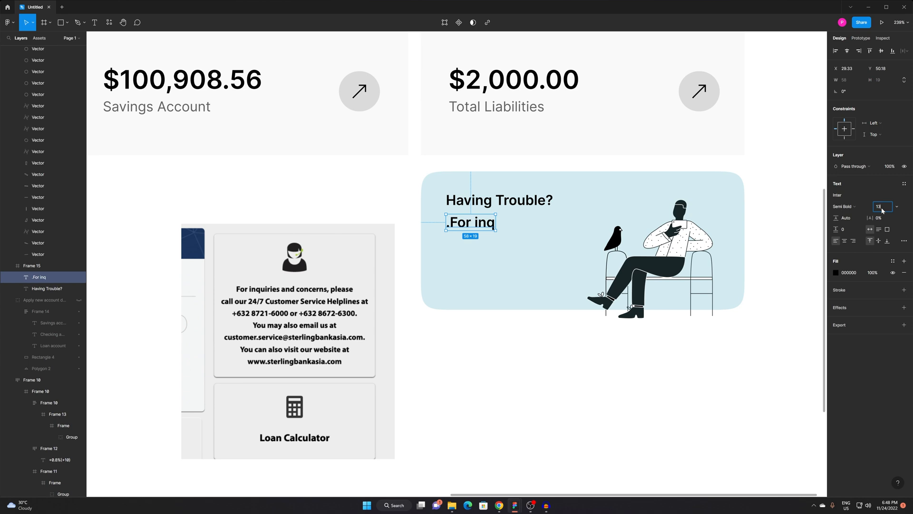
{"action": "type", "text": "13"}
{"action": "key", "text": "Return"}
{"action": "left_click", "coordinate": [848, 206]}
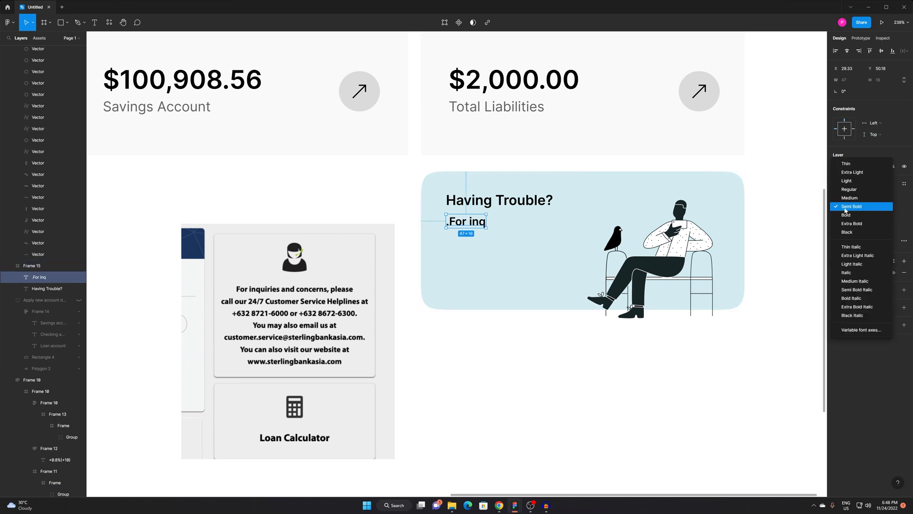
{"action": "left_click", "coordinate": [851, 184]}
Rewrite the line under the heading as "For inquiries and concerns, please call our 24/7 customer at", broken over three lines.
{"action": "double_click", "coordinate": [473, 225]}
{"action": "type", "text": "For inquiries,  and "}
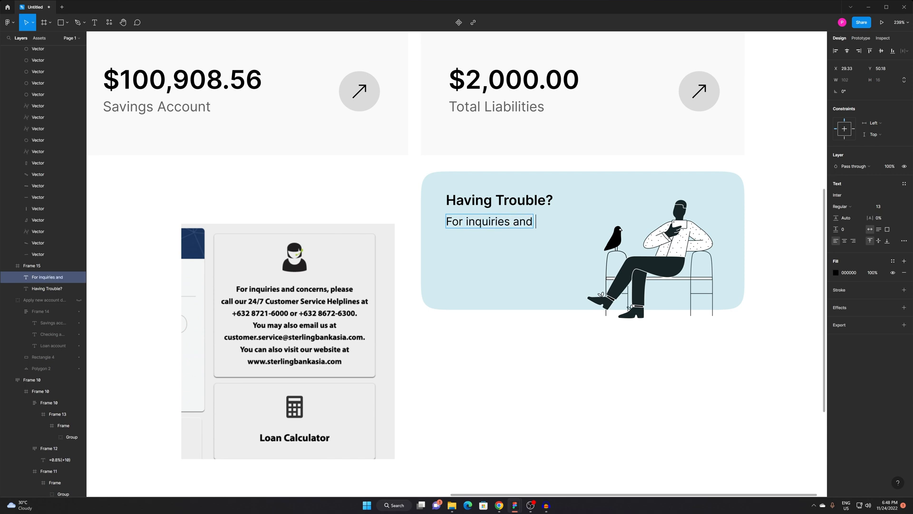
{"action": "type", "text": "concerns,"}
{"action": "key", "text": "Return"}
{"action": "type", "text": "please "}
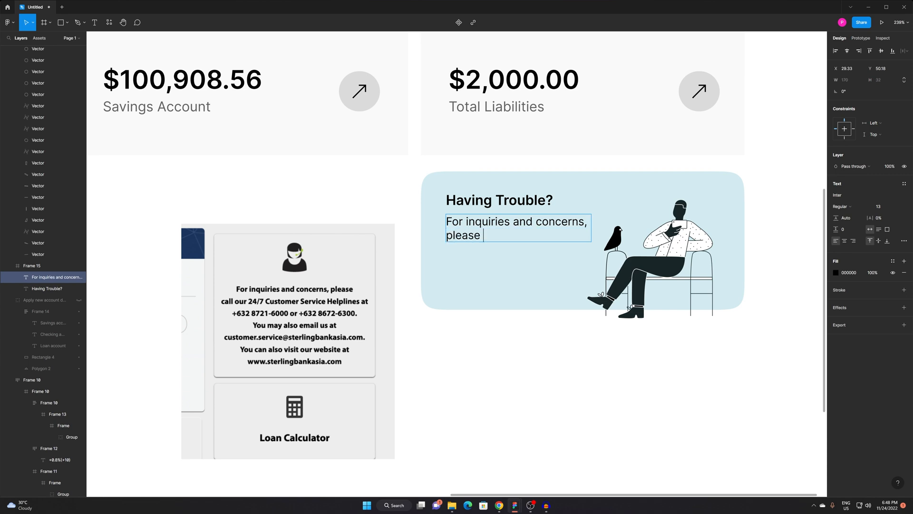
{"action": "type", "text": "call our 24/7 cyustomer at"}
{"action": "key", "text": "BackSpace"}
{"action": "key", "text": "BackSpace"}
{"action": "key", "text": "Return"}
{"action": "type", "text": "at"}
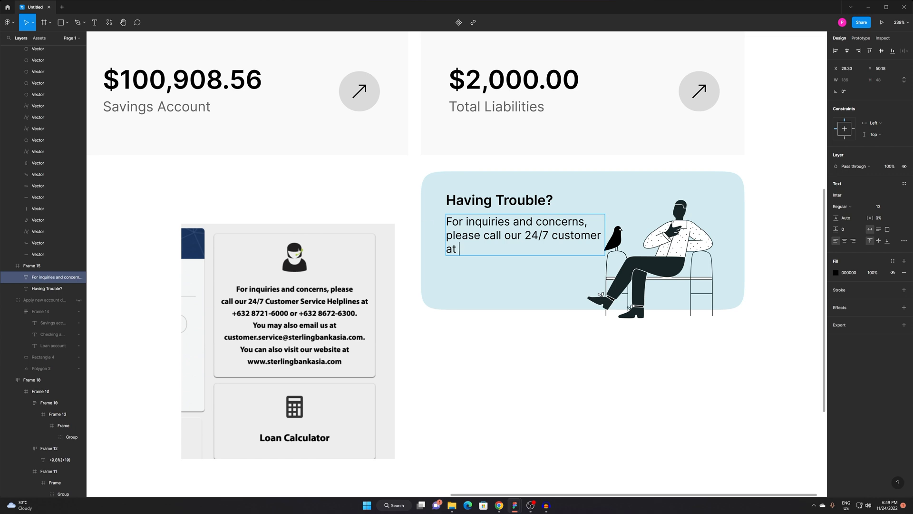
Switch to the browser, close the illustration's tab and return to Figma.
{"action": "key", "text": "alt+Tab"}
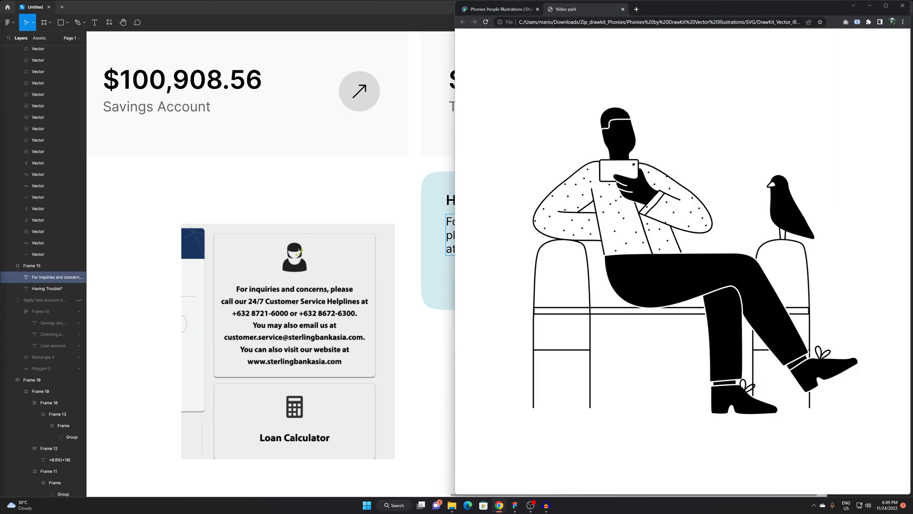
{"action": "key", "text": "ctrl+w"}
{"action": "left_click", "coordinate": [434, 262]}
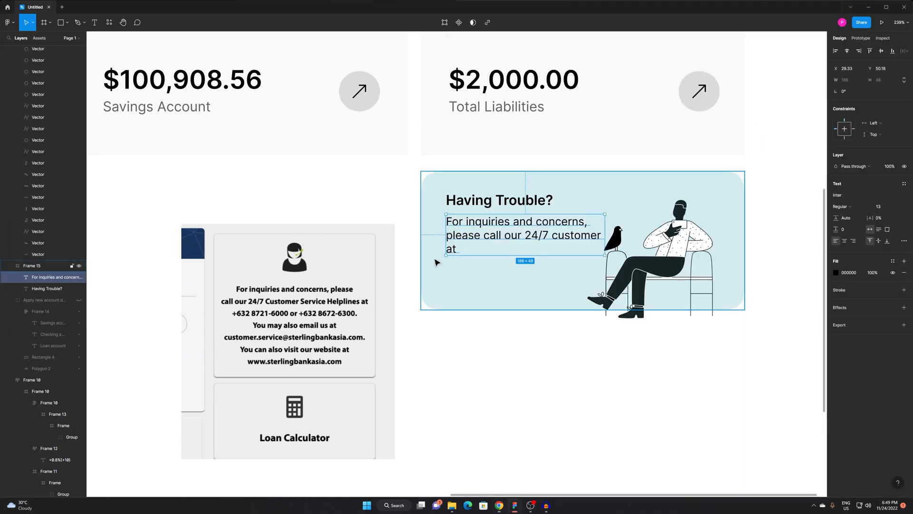
Replace the help text's last line "at" with "support or chat with us right now." and finish editing.
{"action": "double_click", "coordinate": [479, 244]}
{"action": "left_click", "coordinate": [519, 235]}
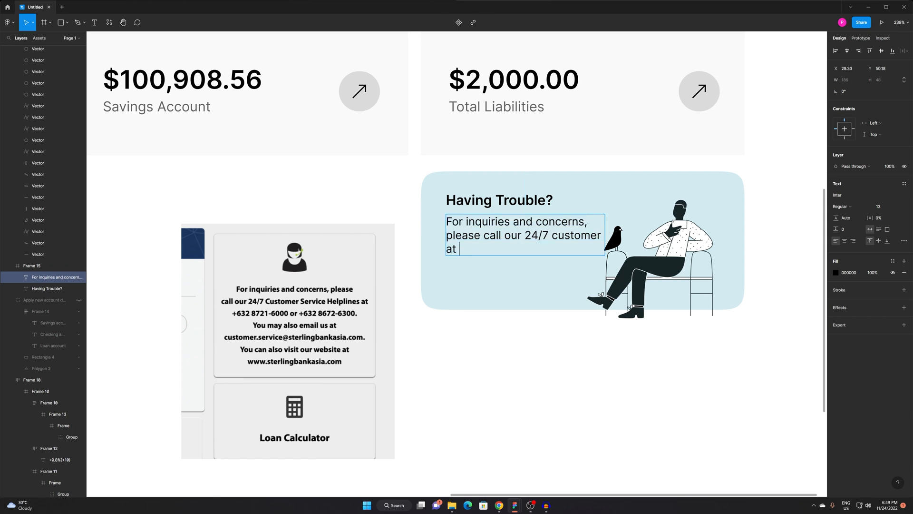
{"action": "key", "text": "BackSpace"}
{"action": "key", "text": "BackSpace"}
{"action": "type", "text": "se"}
{"action": "key", "text": "BackSpace"}
{"action": "key", "text": "BackSpace"}
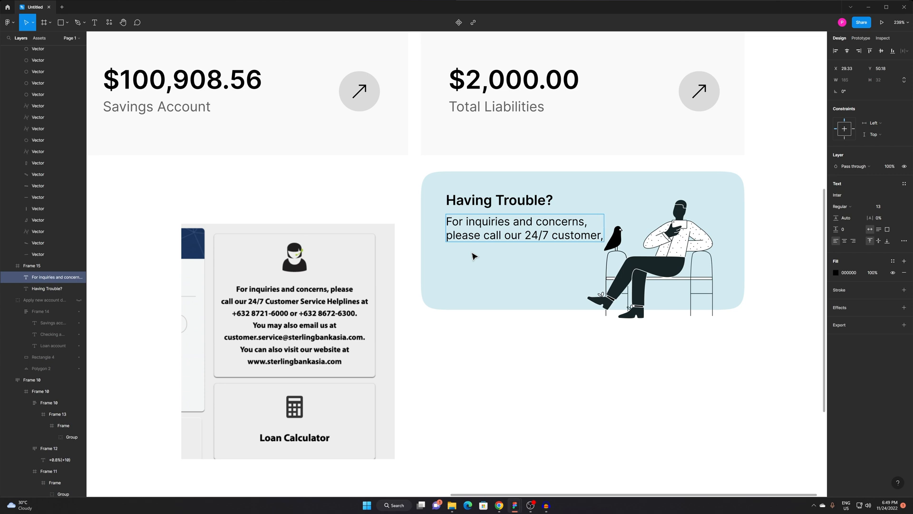
{"action": "key", "text": "Return"}
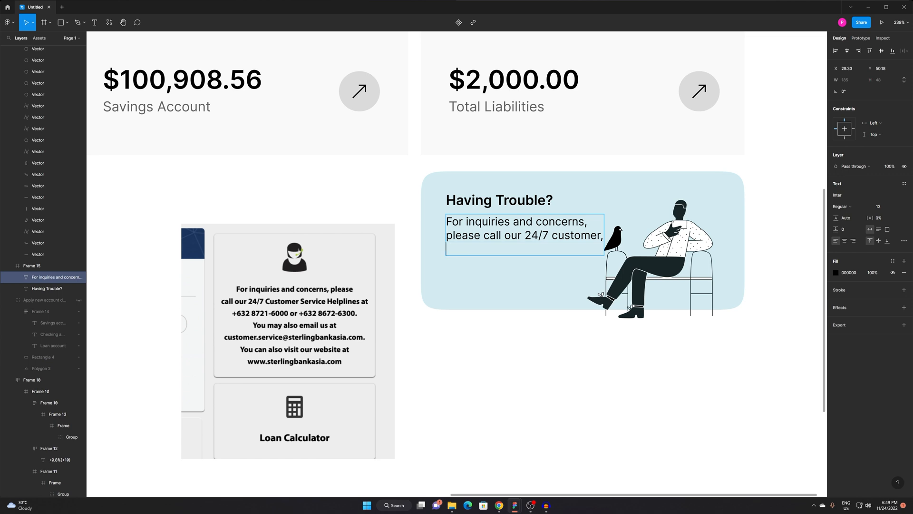
{"action": "key", "text": "BackSpace"}
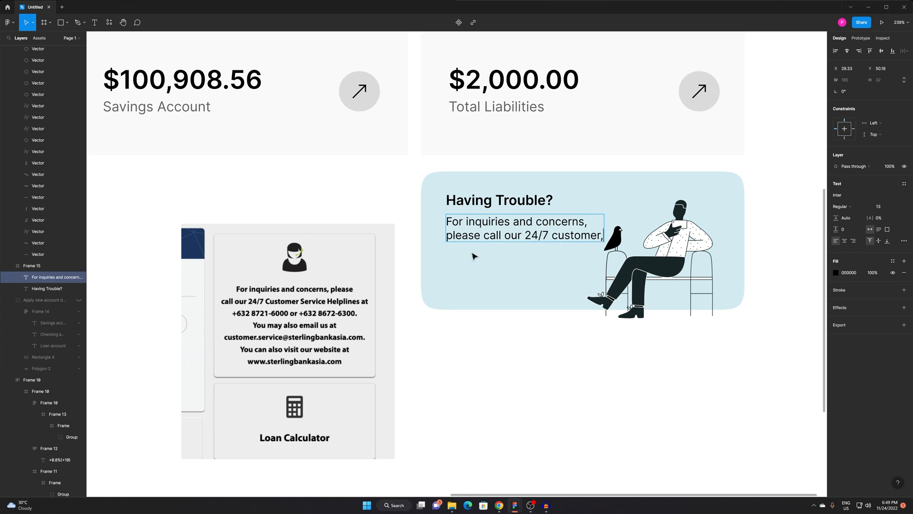
{"action": "type", "text": "sui"}
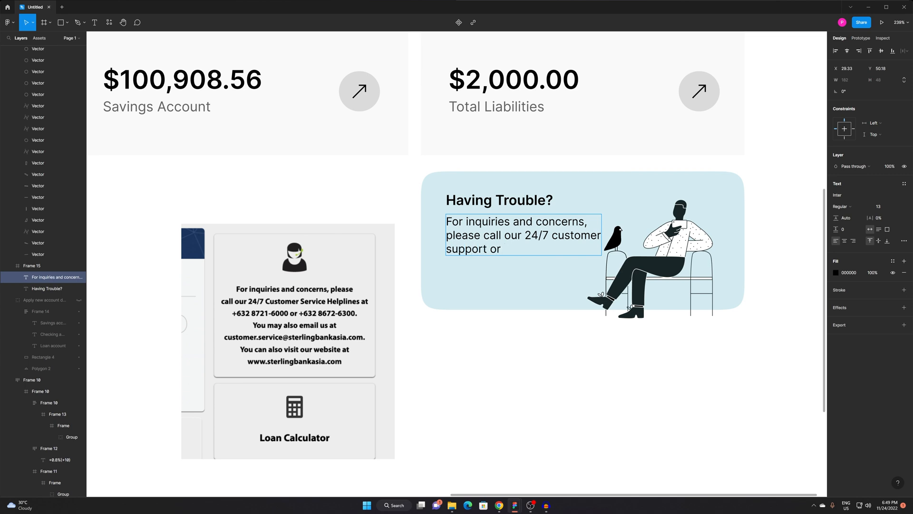
{"action": "type", "text": "port or chat with us right now."}
{"action": "key", "text": "Escape"}
Move the seated-man illustration up and to the right so it fits inside the light blue card.
{"action": "scroll", "coordinate": [562, 312], "scroll_direction": "right", "scroll_amount": 3}
{"action": "scroll", "coordinate": [563, 312], "scroll_direction": "up", "scroll_amount": 2}
{"action": "left_click", "coordinate": [478, 404]}
{"action": "left_click", "coordinate": [602, 283]}
{"action": "left_click_drag", "start_coordinate": [597, 302], "coordinate": [610, 291]}
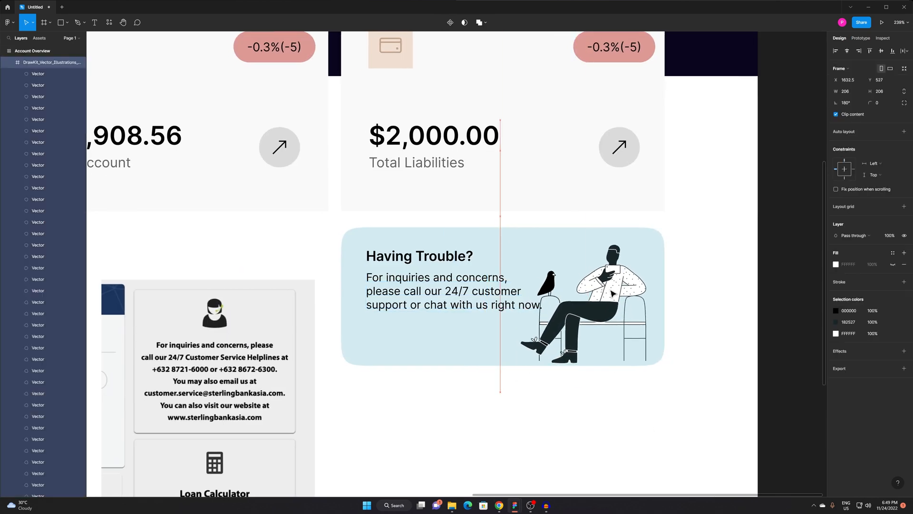
Set the three-line help text's font size to 12.
{"action": "left_click", "coordinate": [401, 297]}
{"action": "left_click", "coordinate": [403, 292]}
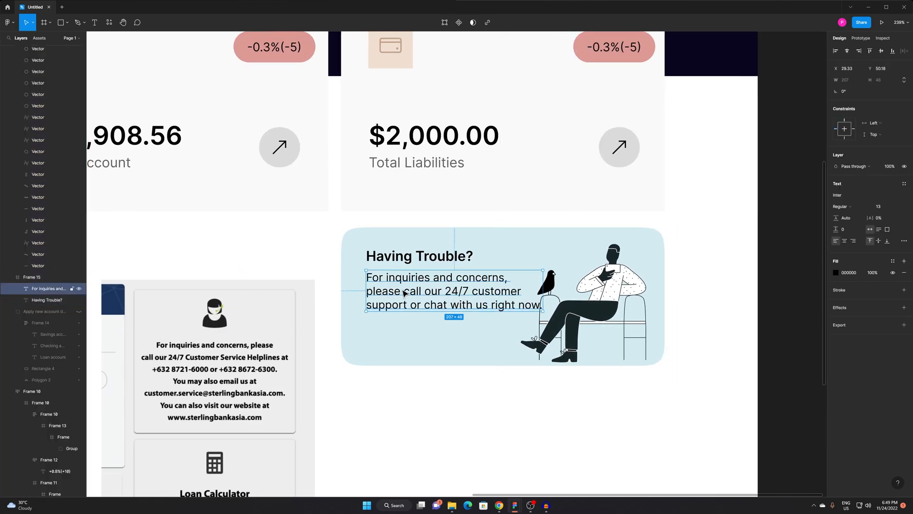
{"action": "key", "text": "Return"}
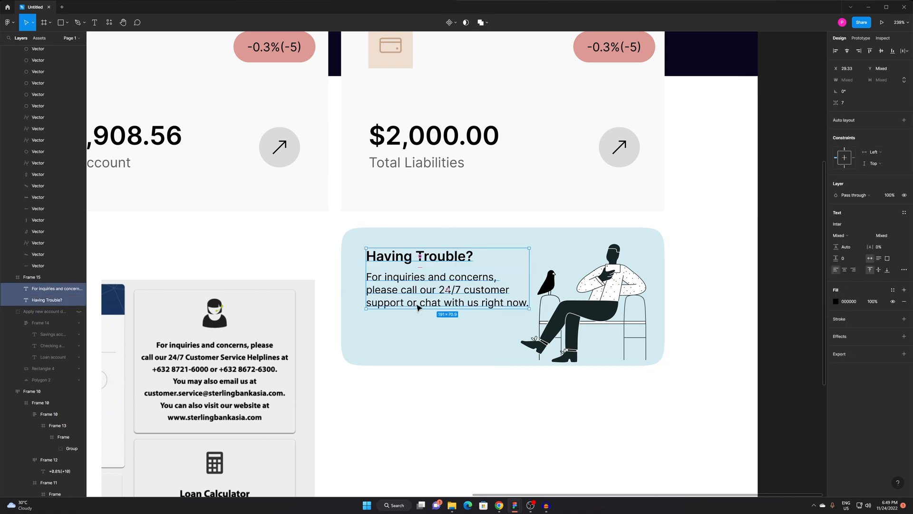
{"action": "left_click", "coordinate": [444, 386]}
Move the help text and heading slightly down and group the two together.
{"action": "double_click", "coordinate": [427, 308]}
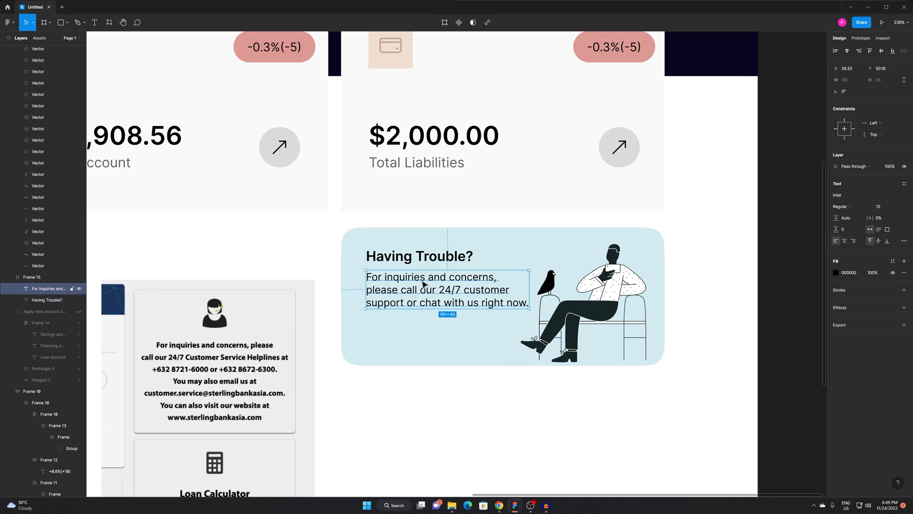
{"action": "left_click_drag", "start_coordinate": [422, 291], "coordinate": [416, 294]}
{"action": "left_click", "coordinate": [409, 260], "text": "shift"}
{"action": "key", "text": "ctrl+g"}
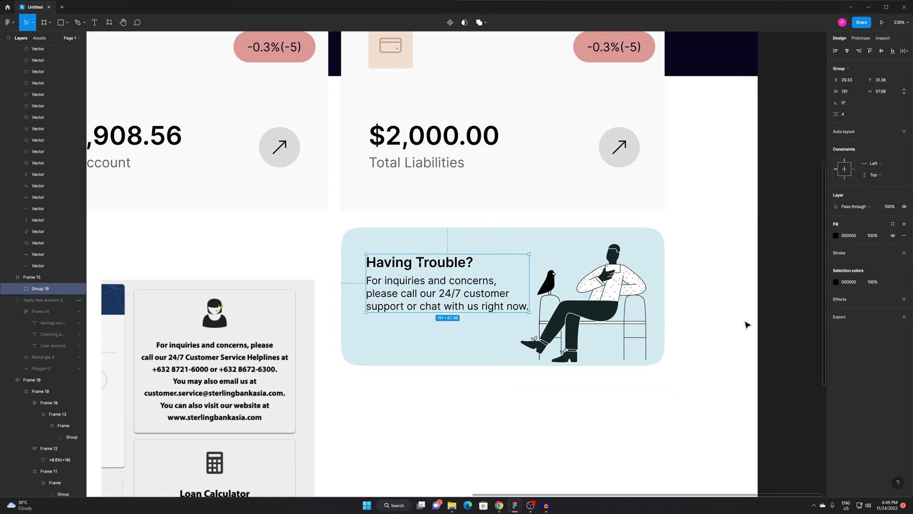
Recolour the "Having Trouble?" heading to 182527 by sampling the illustration's dark trousers.
{"action": "scroll", "coordinate": [734, 280], "scroll_direction": "left", "scroll_amount": 3}
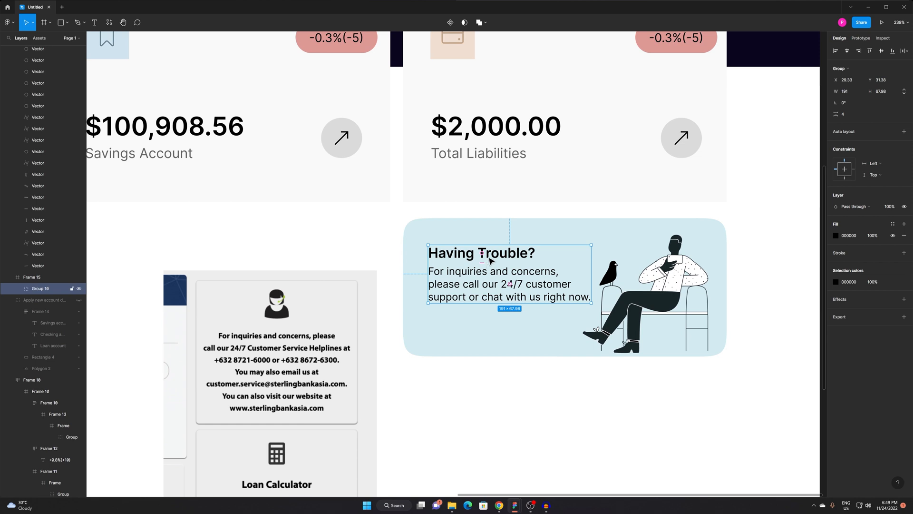
{"action": "double_click", "coordinate": [490, 258]}
{"action": "left_click", "coordinate": [835, 273]}
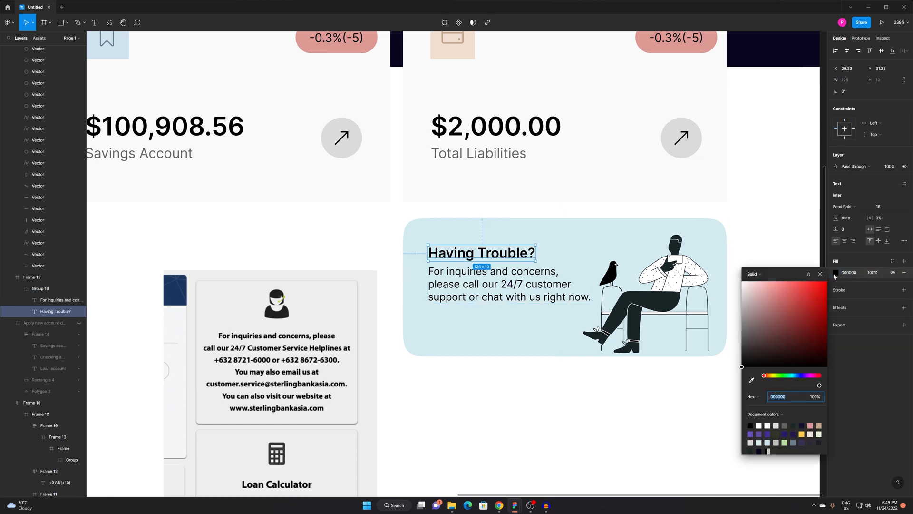
{"action": "left_click", "coordinate": [753, 382]}
{"action": "left_click", "coordinate": [672, 305]}
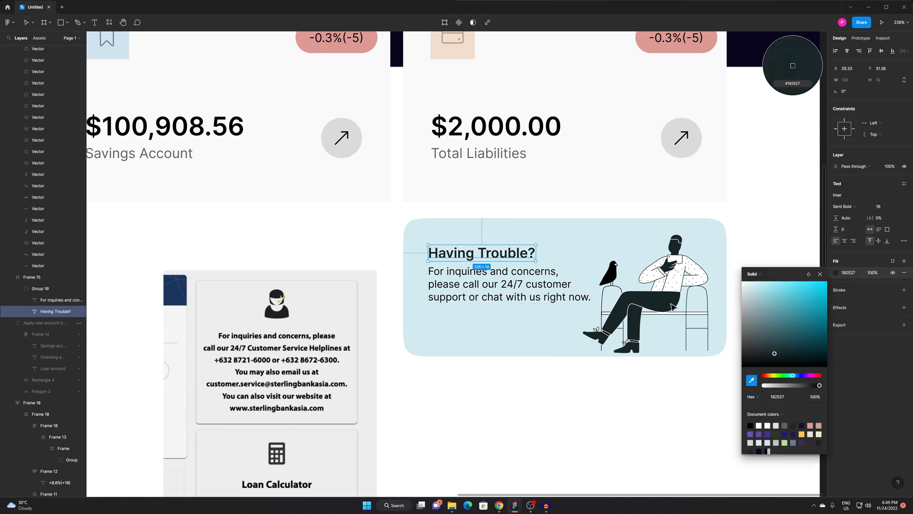
Sample the illustration's dark colour for the help text and lighten it to 385256.
{"action": "left_click", "coordinate": [495, 308]}
{"action": "left_click", "coordinate": [495, 301]}
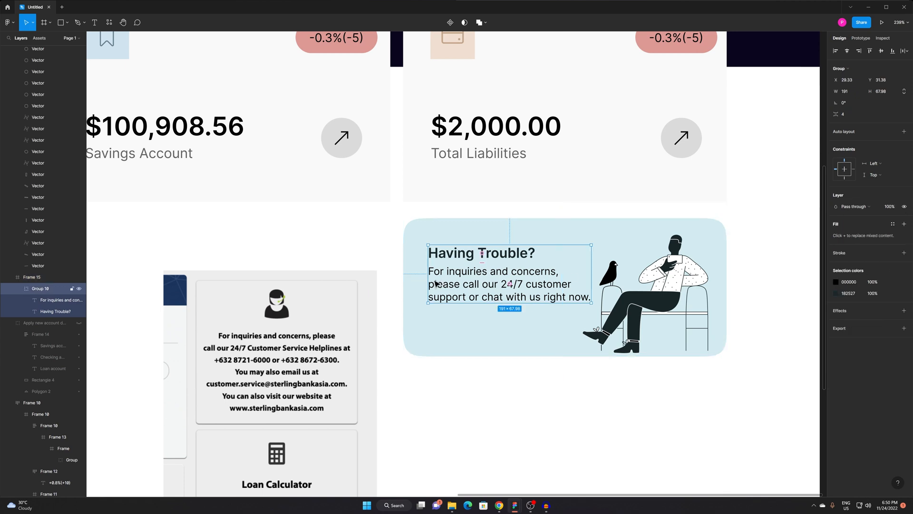
{"action": "double_click", "coordinate": [495, 301]}
{"action": "left_click", "coordinate": [836, 273]}
{"action": "left_click", "coordinate": [751, 380]}
{"action": "left_click", "coordinate": [686, 317]}
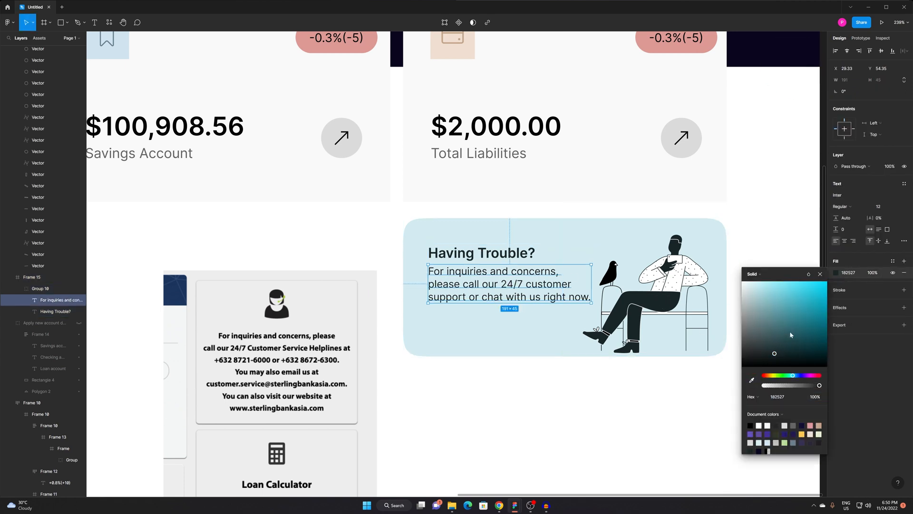
{"action": "left_click_drag", "start_coordinate": [772, 357], "coordinate": [769, 348]}
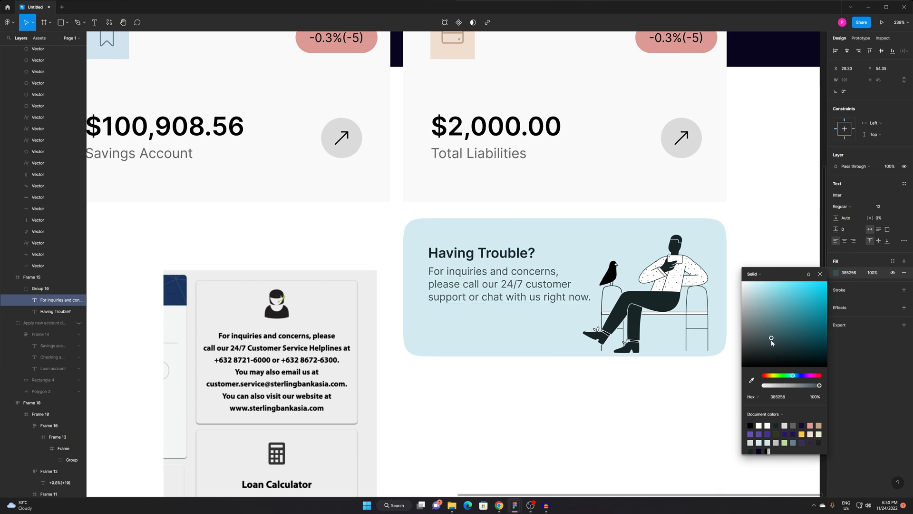
{"action": "left_click", "coordinate": [795, 198]}
Draw a button frame about 87 × 28 below the help text, aligned with its left edge, and give it a white fill.
{"action": "left_click_drag", "start_coordinate": [667, 245], "coordinate": [659, 357]}
{"action": "scroll", "coordinate": [630, 287], "scroll_direction": "down", "scroll_amount": 3}
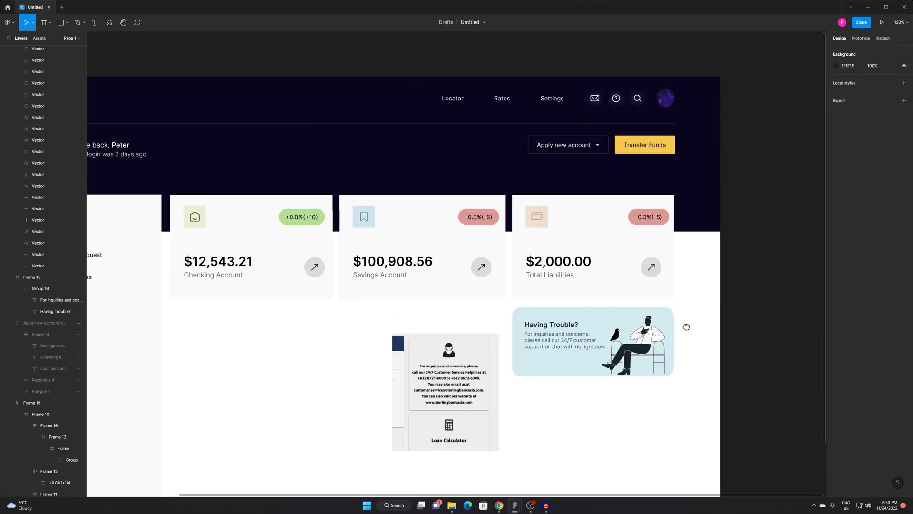
{"action": "scroll", "coordinate": [556, 316], "scroll_direction": "up", "scroll_amount": 5}
{"action": "left_click", "coordinate": [547, 230]}
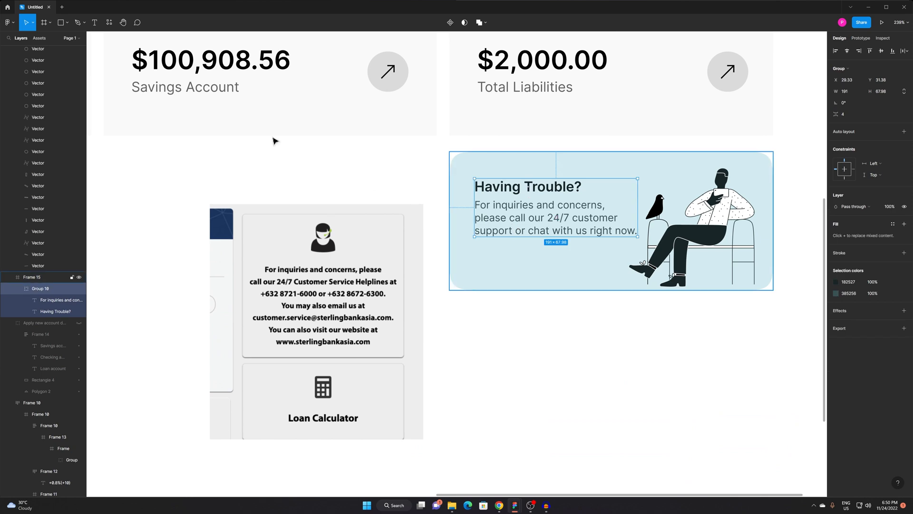
{"action": "left_click", "coordinate": [44, 22]}
{"action": "left_click_drag", "start_coordinate": [476, 250], "coordinate": [524, 264]}
{"action": "left_click", "coordinate": [904, 241]}
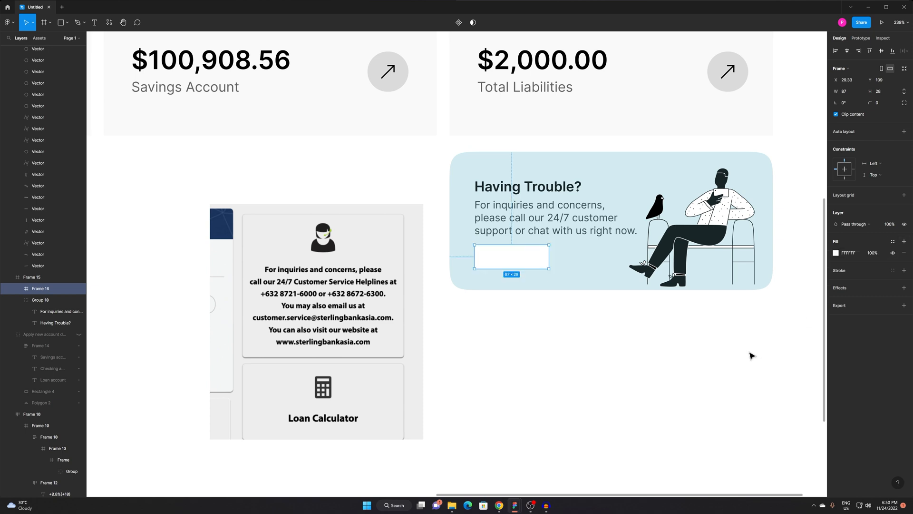
Fill the button frame with the illustration's dark colour 182527 and round its corners slightly.
{"action": "left_click", "coordinate": [836, 252]}
{"action": "left_click", "coordinate": [751, 360]}
{"action": "left_click", "coordinate": [696, 228]}
{"action": "left_click", "coordinate": [633, 396]}
{"action": "double_click", "coordinate": [539, 265]}
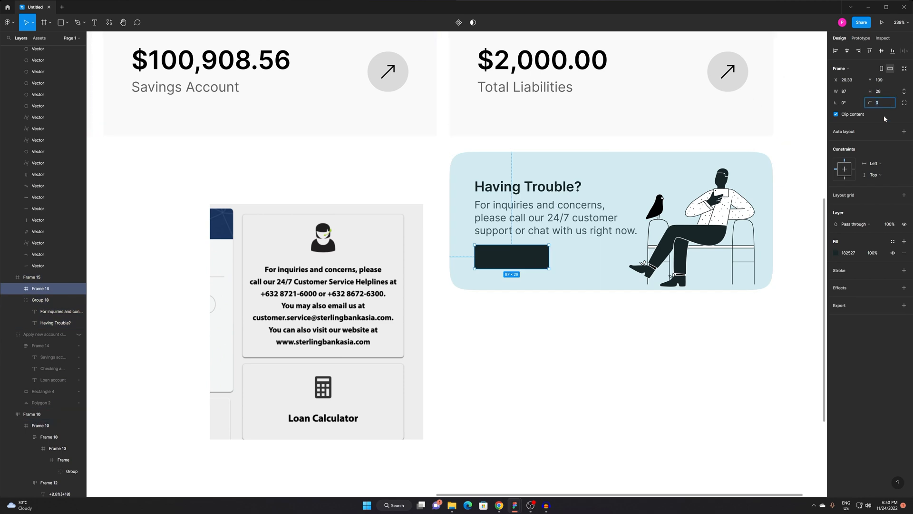
{"action": "left_click", "coordinate": [507, 344]}
{"action": "left_click_drag", "start_coordinate": [510, 328], "coordinate": [543, 342]}
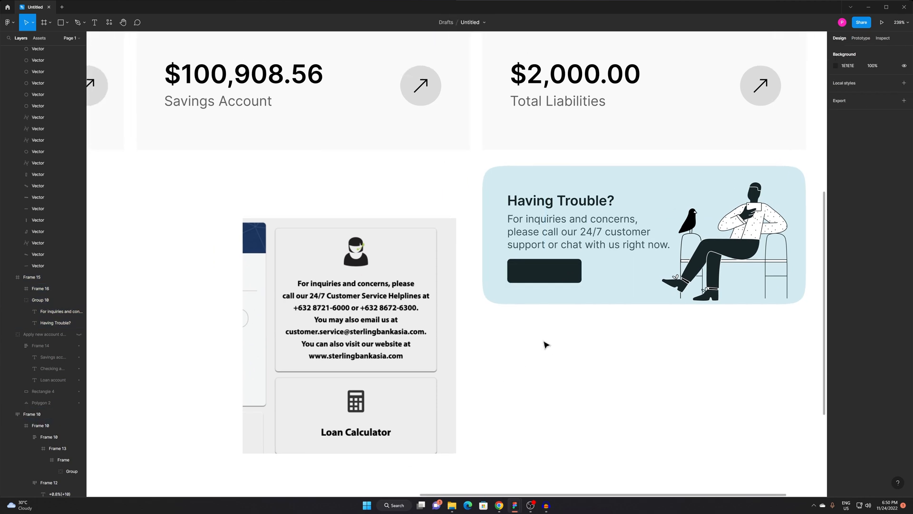
{"action": "scroll", "coordinate": [524, 286], "scroll_direction": "up", "scroll_amount": 5}
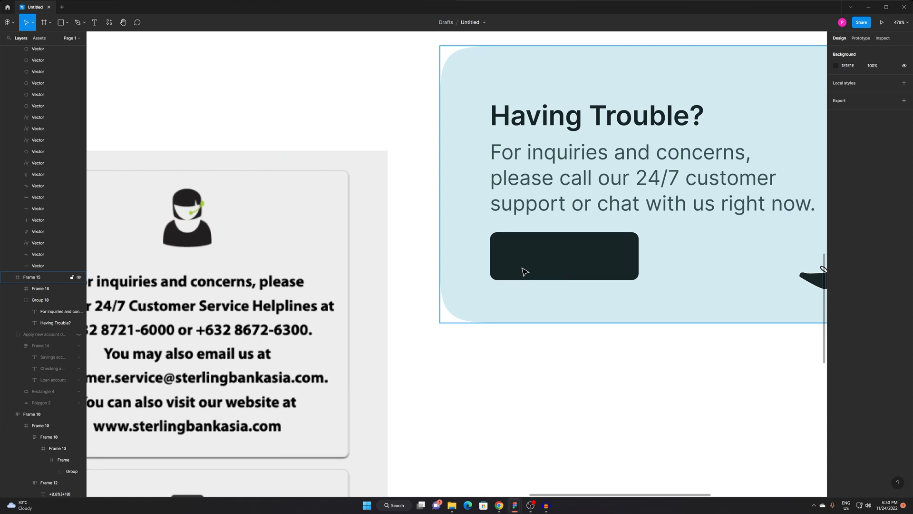
Add the white label "Chat with us now" on the dark button in the support card.
{"action": "key", "text": "t"}
{"action": "left_click", "coordinate": [524, 265]}
{"action": "type", "text": "Chat is"}
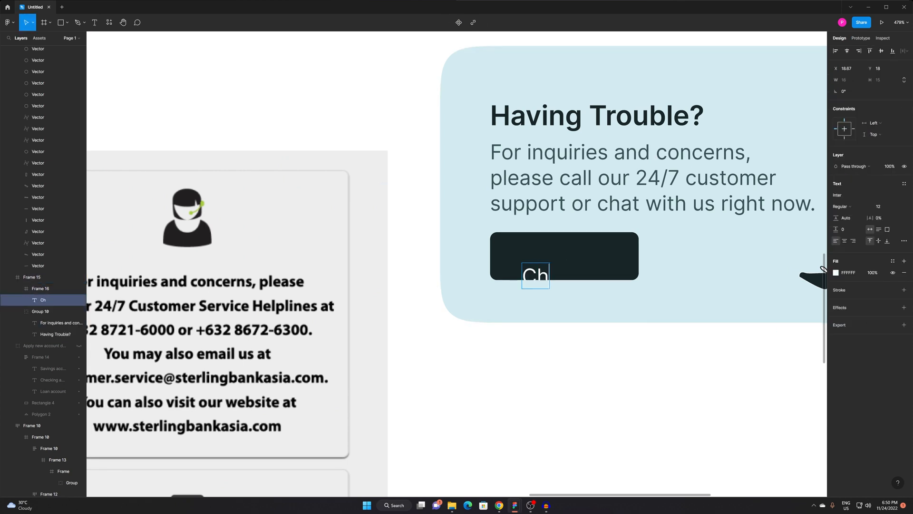
{"action": "key", "text": "BackSpace"}
{"action": "key", "text": "BackSpace"}
{"action": "type", "text": "wit hus no"}
{"action": "key", "text": "ctrl+a"}
{"action": "type", "text": "Chat with us now"}
{"action": "key", "text": "Escape"}
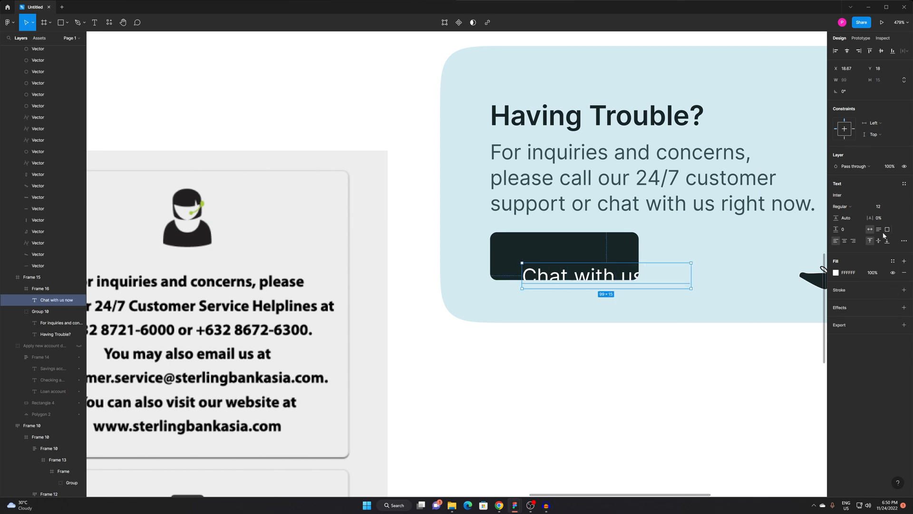
Move the label inside the dark button and widen the button to about 123 so the whole text fits.
{"action": "left_click_drag", "start_coordinate": [592, 285], "coordinate": [573, 261]}
{"action": "left_click", "coordinate": [578, 234]}
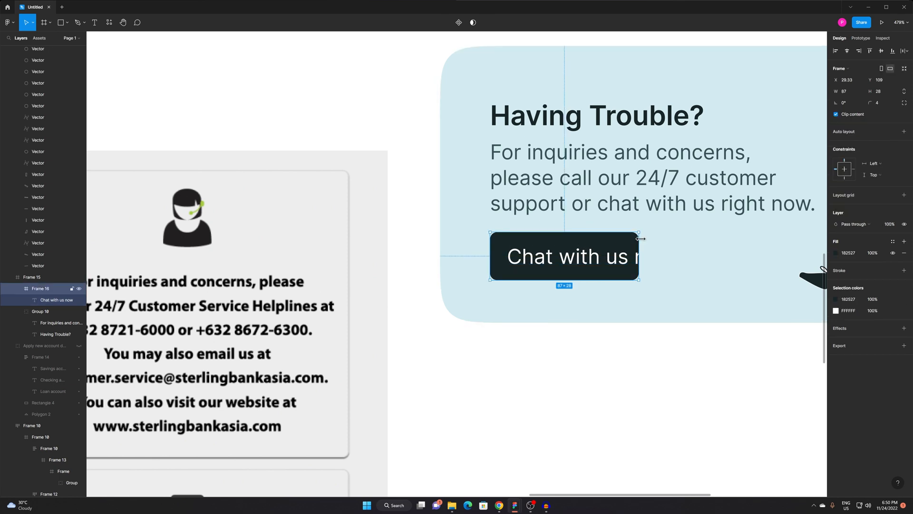
{"action": "left_click_drag", "start_coordinate": [640, 238], "coordinate": [698, 250]}
{"action": "left_click", "coordinate": [612, 409]}
Set the "Chat with us now" label's font size to 10.
{"action": "scroll", "coordinate": [595, 365], "scroll_direction": "down", "scroll_amount": 2}
{"action": "left_click_drag", "start_coordinate": [571, 375], "coordinate": [518, 324]}
{"action": "scroll", "coordinate": [529, 288], "scroll_direction": "up", "scroll_amount": 1}
{"action": "left_click", "coordinate": [529, 290]}
{"action": "double_click", "coordinate": [529, 289]}
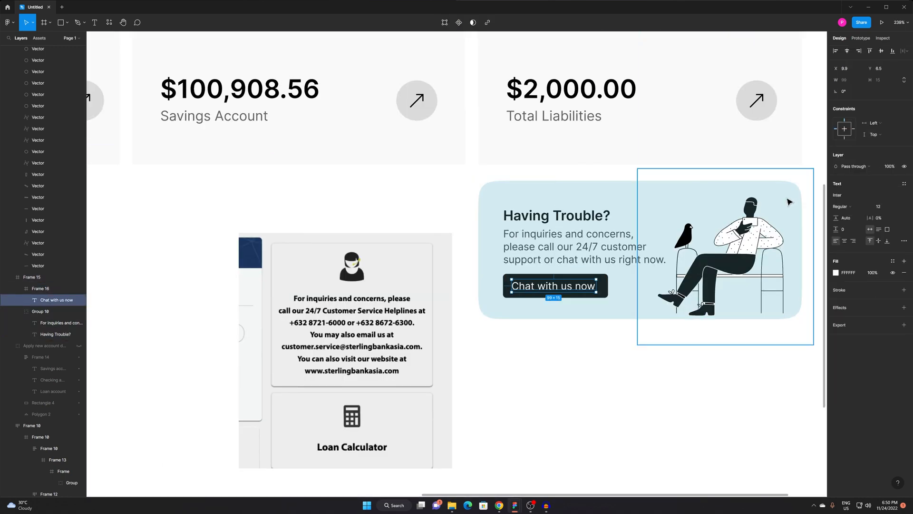
{"action": "left_click", "coordinate": [882, 206]}
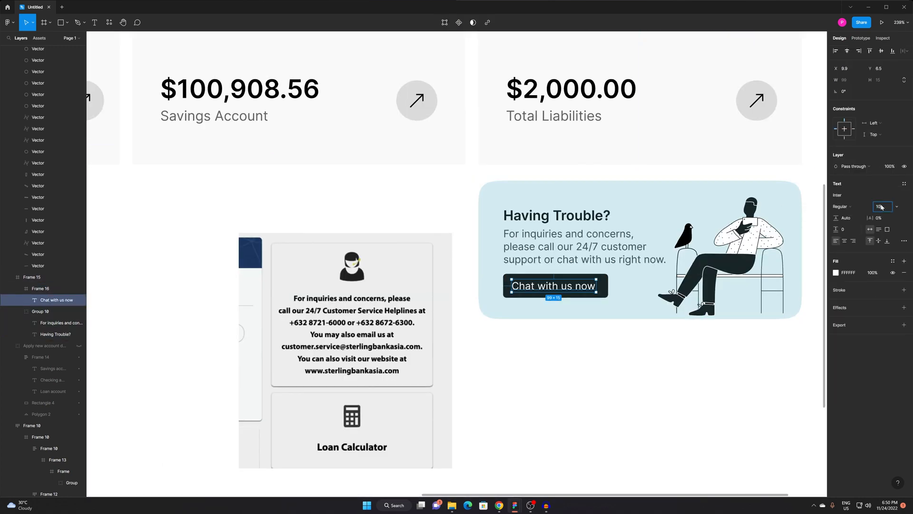
{"action": "type", "text": "10"}
{"action": "key", "text": "Return"}
{"action": "scroll", "coordinate": [618, 266], "scroll_direction": "up", "scroll_amount": 10}
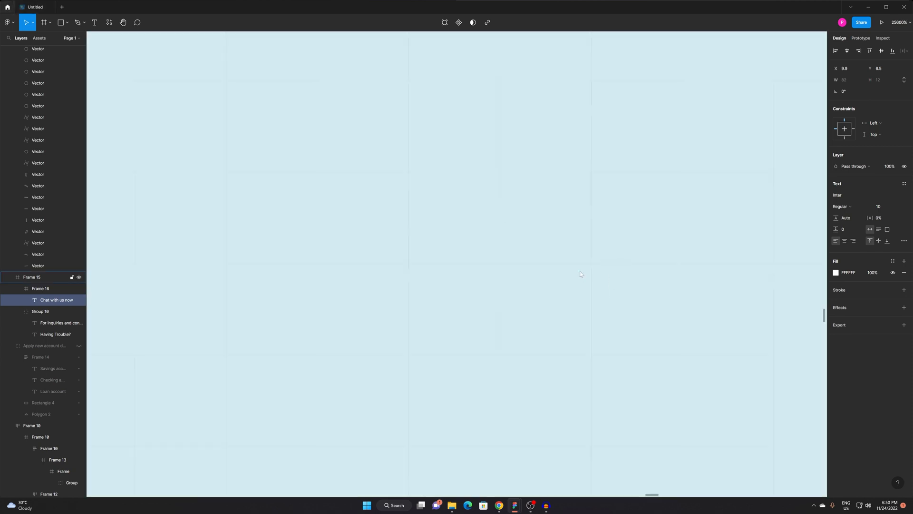
{"action": "left_click", "coordinate": [8, 6]}
{"action": "scroll", "coordinate": [241, 190], "scroll_direction": "down", "scroll_amount": 8}
{"action": "scroll", "coordinate": [241, 190], "scroll_direction": "up", "scroll_amount": 8}
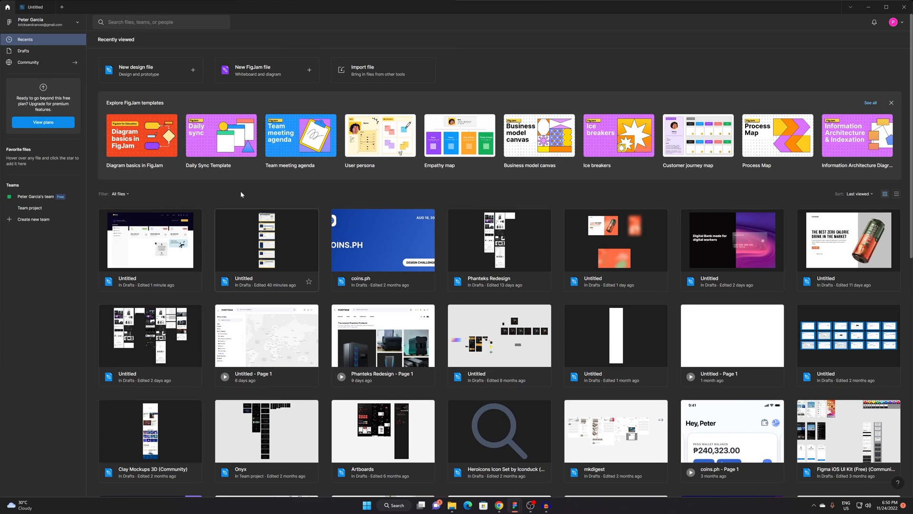
{"action": "left_click", "coordinate": [133, 218]}
Narrow the dark button to about 104 wide around its label and apply auto layout to it.
{"action": "scroll", "coordinate": [649, 292], "scroll_direction": "down", "scroll_amount": 3}
{"action": "left_click_drag", "start_coordinate": [546, 330], "coordinate": [403, 380]}
{"action": "left_click", "coordinate": [637, 271]}
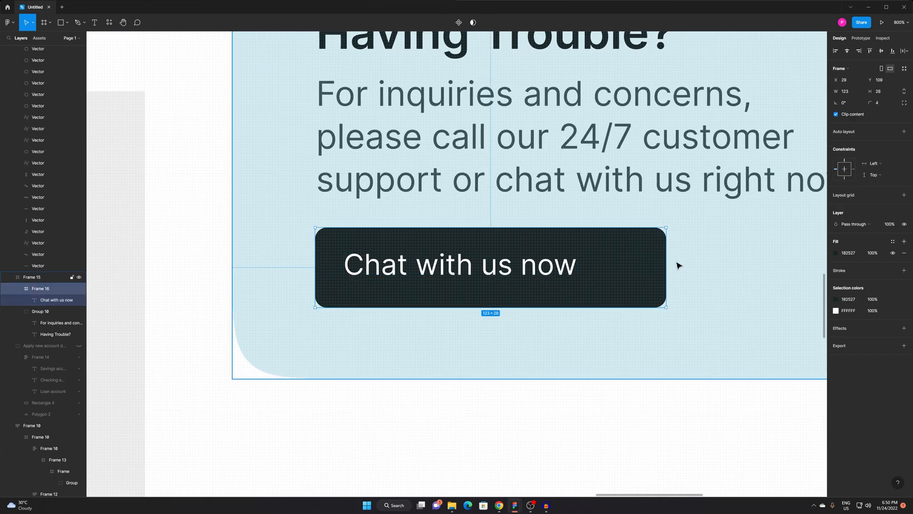
{"action": "left_click_drag", "start_coordinate": [667, 255], "coordinate": [612, 256]}
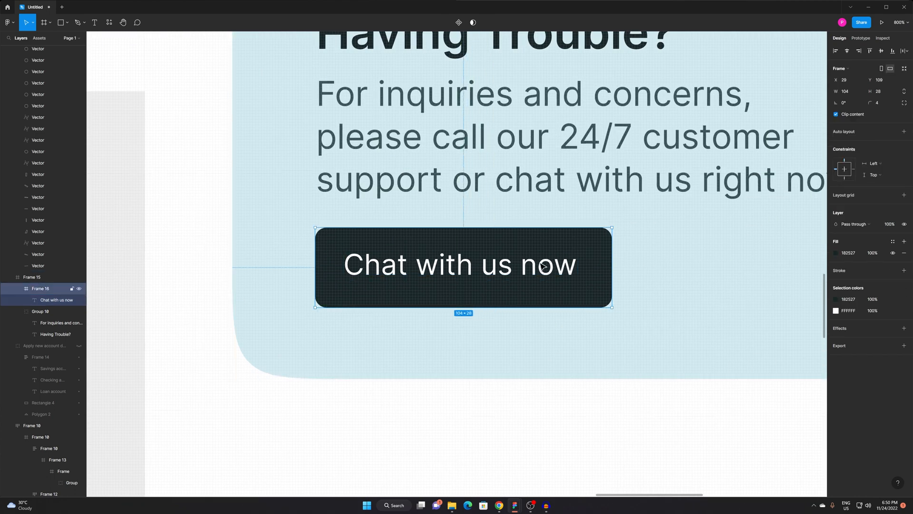
{"action": "left_click", "coordinate": [903, 131]}
{"action": "left_click", "coordinate": [542, 399]}
Enlarge the seated-man illustration to about 231 × 231 and shift it slightly up so its feet just overhang the support card.
{"action": "scroll", "coordinate": [542, 400], "scroll_direction": "down", "scroll_amount": 5}
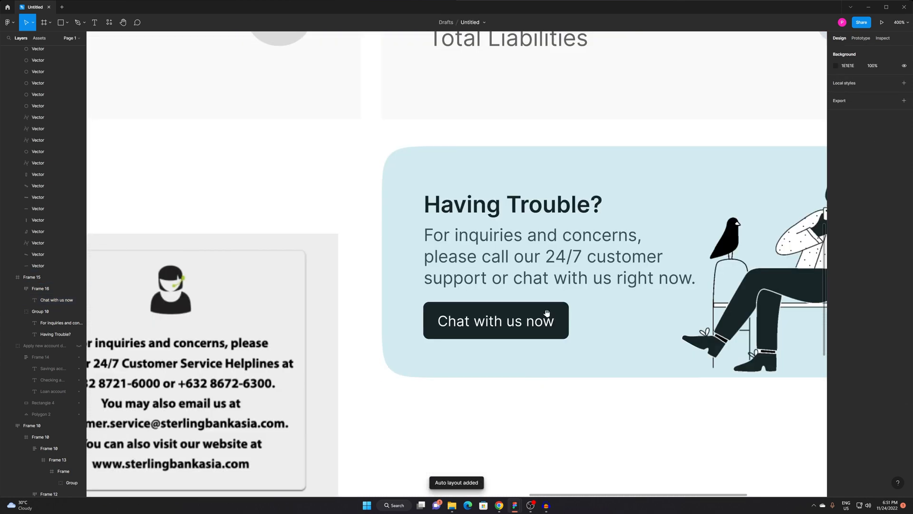
{"action": "scroll", "coordinate": [539, 371], "scroll_direction": "down", "scroll_amount": 8}
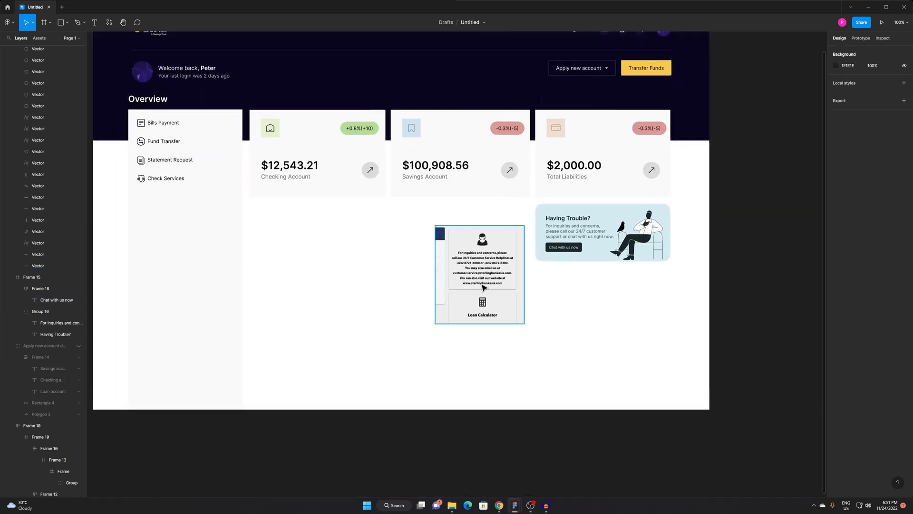
{"action": "left_click", "coordinate": [483, 288]}
{"action": "left_click", "coordinate": [540, 291]}
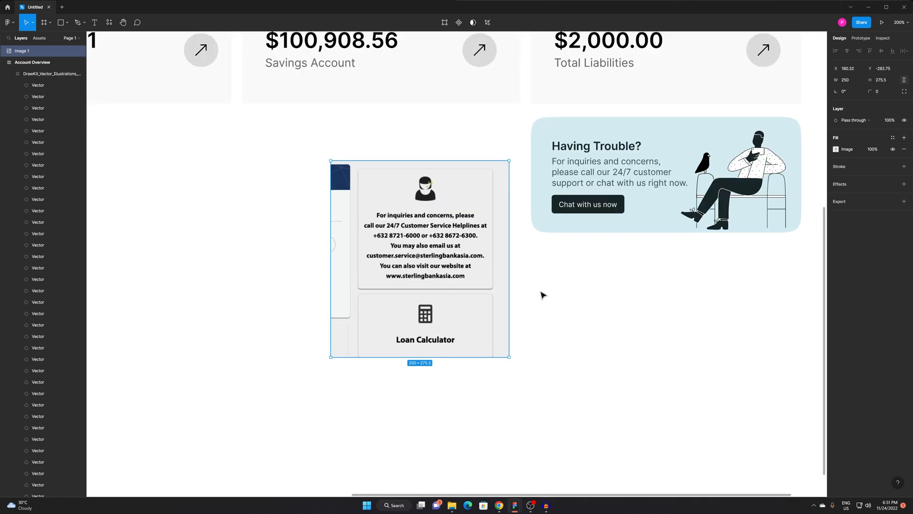
{"action": "left_click", "coordinate": [555, 265], "text": "alt"}
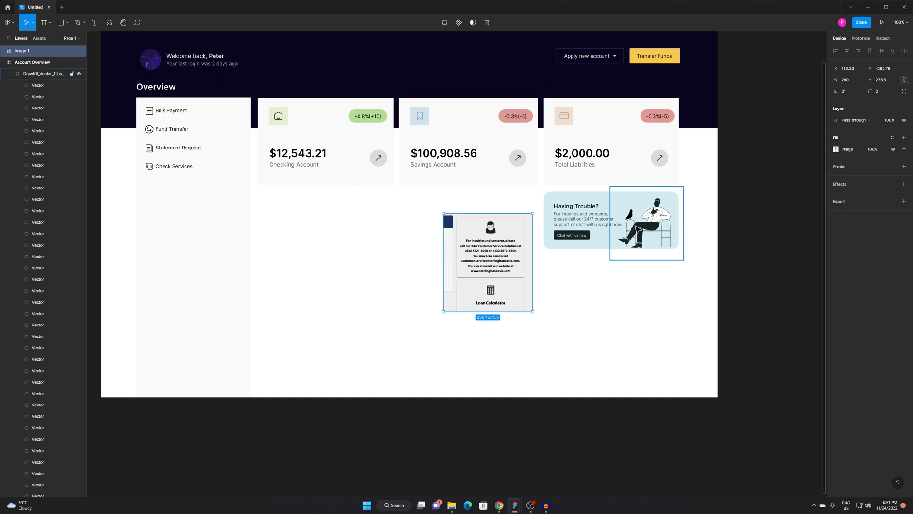
{"action": "left_click", "coordinate": [659, 226]}
{"action": "left_click", "coordinate": [659, 225]}
{"action": "left_click_drag", "start_coordinate": [659, 225], "coordinate": [575, 273]}
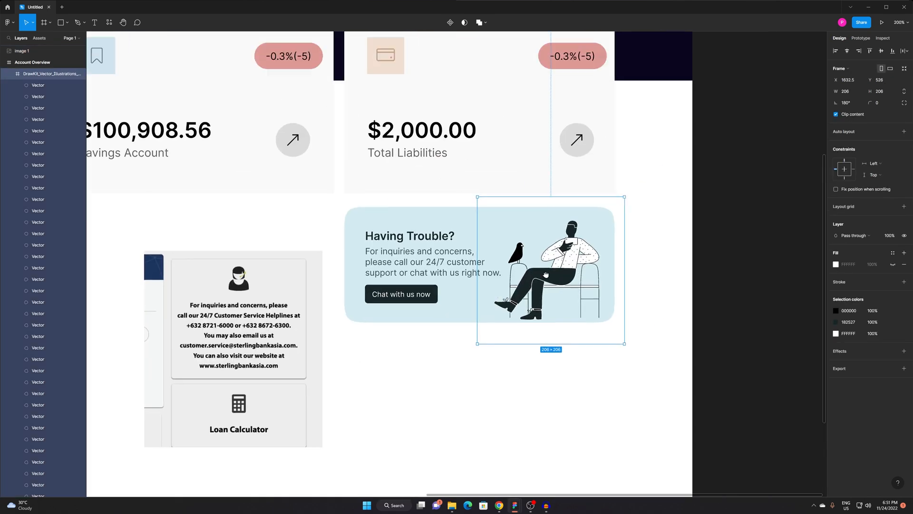
{"action": "left_click_drag", "start_coordinate": [624, 195], "coordinate": [629, 187]}
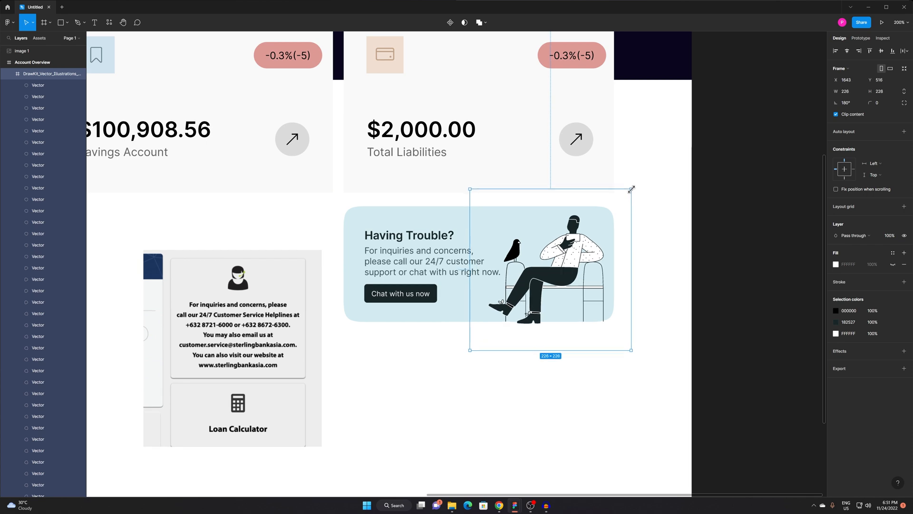
{"action": "left_click_drag", "start_coordinate": [563, 273], "coordinate": [565, 267]}
{"action": "left_click", "coordinate": [537, 437]}
Delete the reference screenshot of the old customer service panel beside the support card.
{"action": "left_click_drag", "start_coordinate": [537, 440], "coordinate": [640, 427]}
{"action": "left_click", "coordinate": [363, 372]}
{"action": "key", "text": "shift+0"}
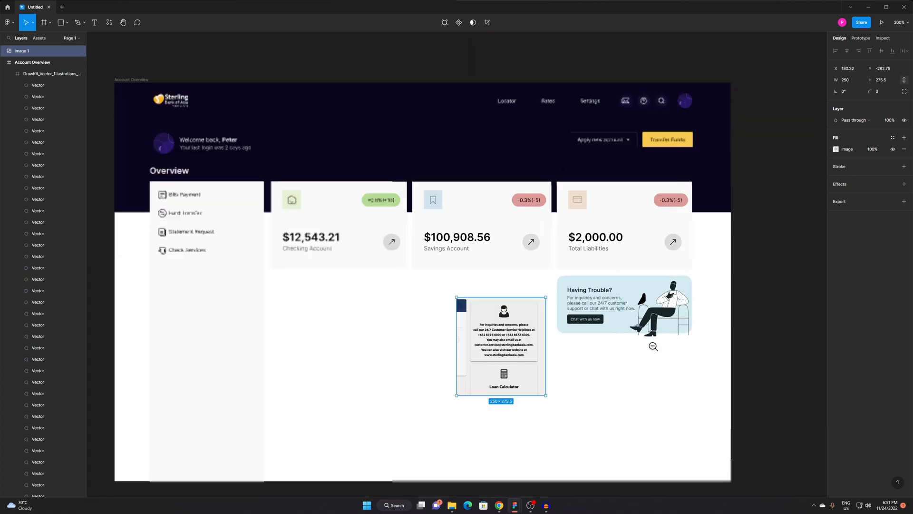
{"action": "left_click_drag", "start_coordinate": [626, 393], "coordinate": [720, 334]}
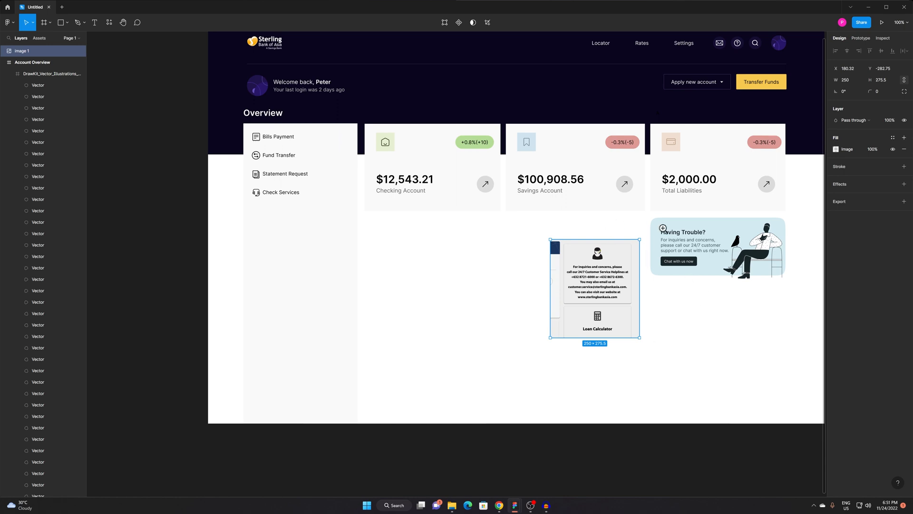
{"action": "scroll", "coordinate": [663, 229], "scroll_direction": "up", "scroll_amount": 3}
{"action": "scroll", "coordinate": [534, 384], "scroll_direction": "down", "scroll_amount": 3}
{"action": "scroll", "coordinate": [610, 416], "scroll_direction": "down", "scroll_amount": 2}
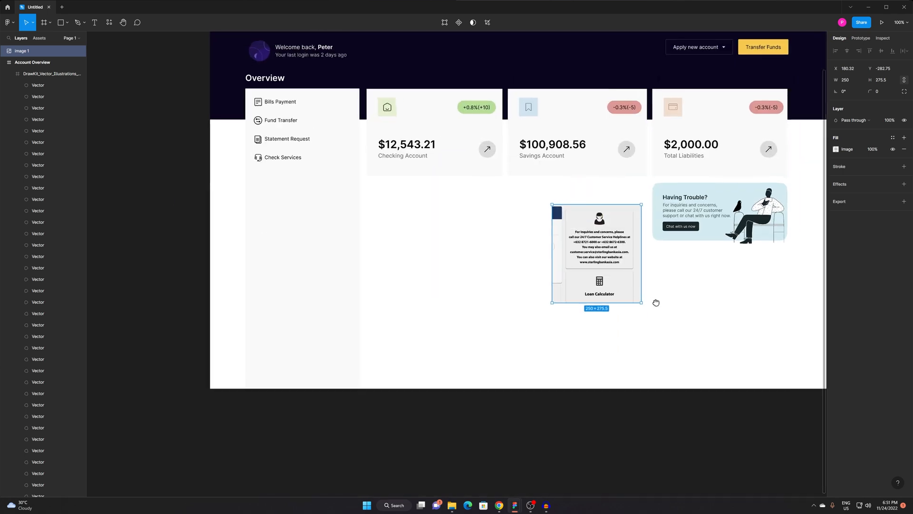
{"action": "key", "text": "Delete"}
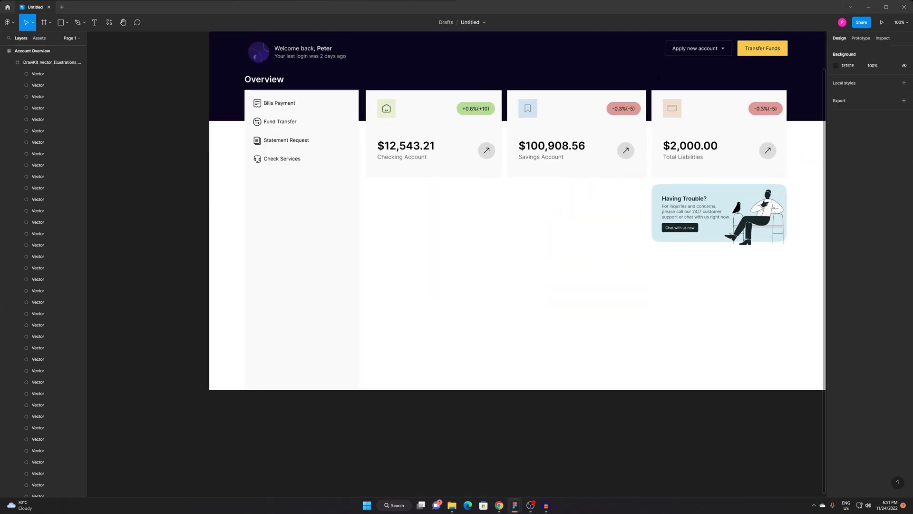
Paste a new screenshot of the bank's existing account page to examine its Loan Calculator panel, and delete it.
{"action": "key", "text": "super+shift+s"}
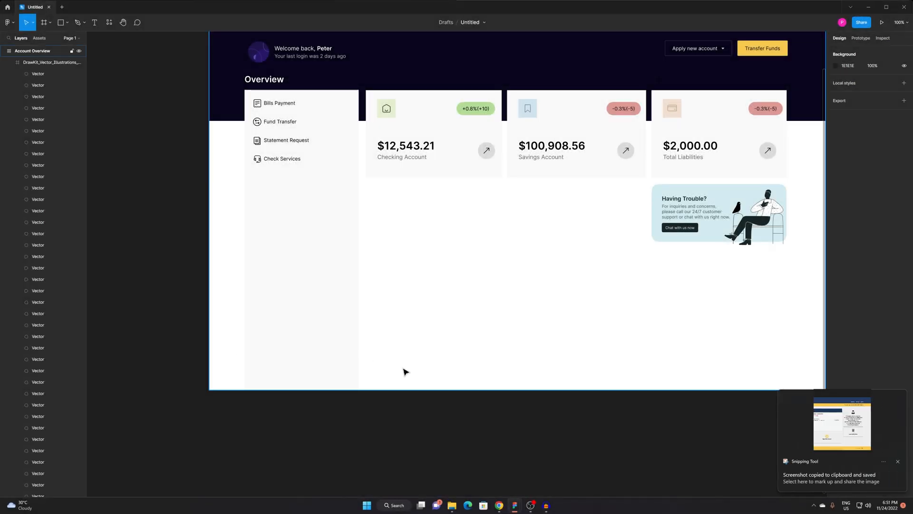
{"action": "key", "text": "ctrl+v"}
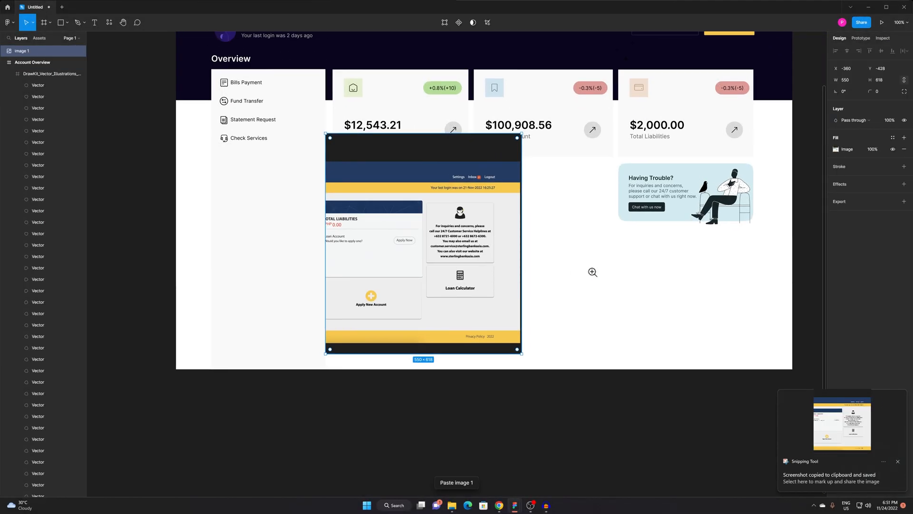
{"action": "left_click", "coordinate": [592, 271]}
{"action": "left_click", "coordinate": [379, 273], "text": "alt"}
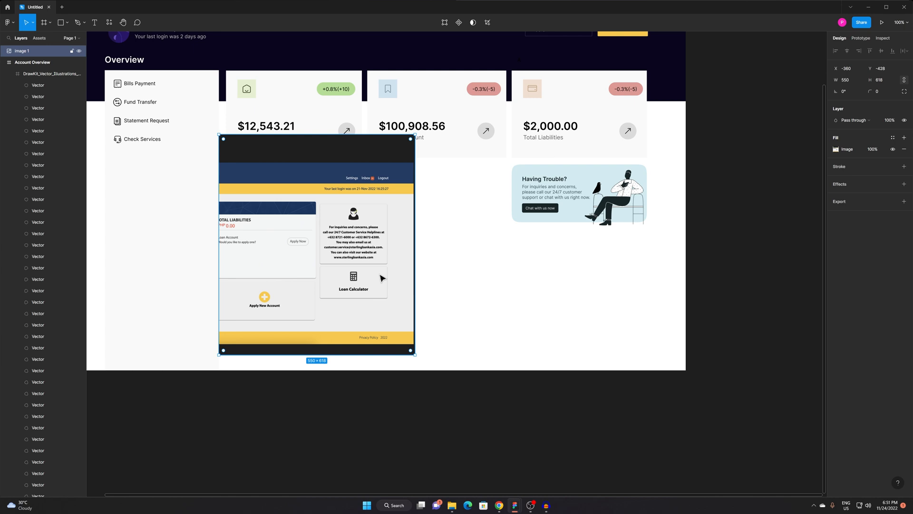
{"action": "left_click", "coordinate": [302, 269]}
{"action": "key", "text": "Delete"}
{"action": "left_click_drag", "start_coordinate": [624, 285], "coordinate": [648, 318]}
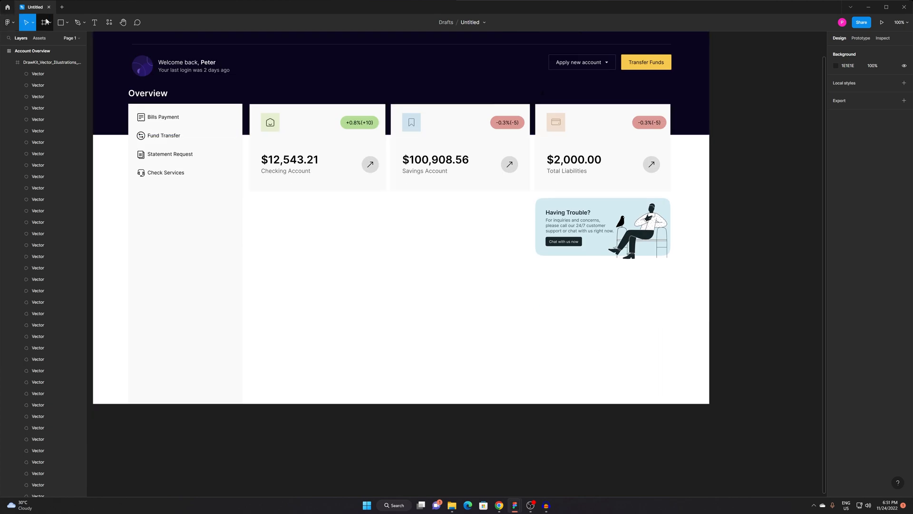
{"action": "left_click", "coordinate": [67, 22]}
{"action": "key", "text": "f"}
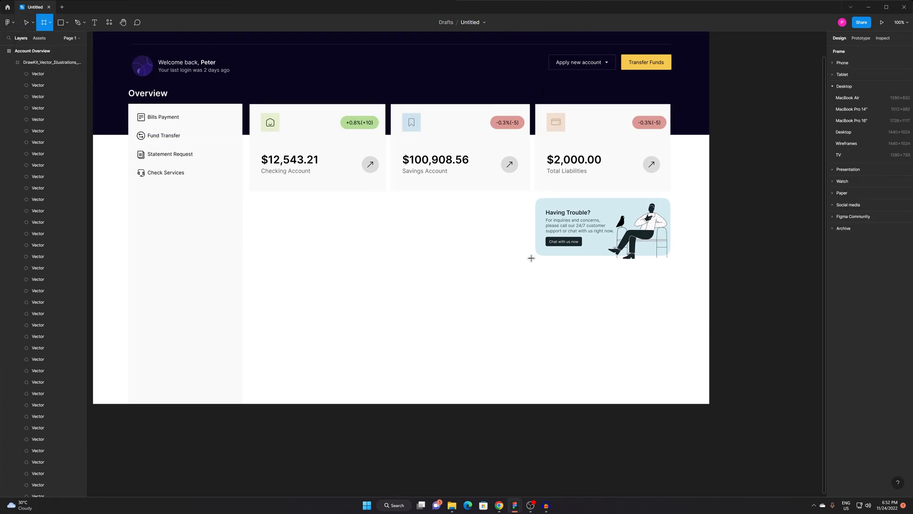
{"action": "key", "text": "v"}
Group the support card with its illustration and place a copy of the group directly below the original.
{"action": "left_click", "coordinate": [619, 206]}
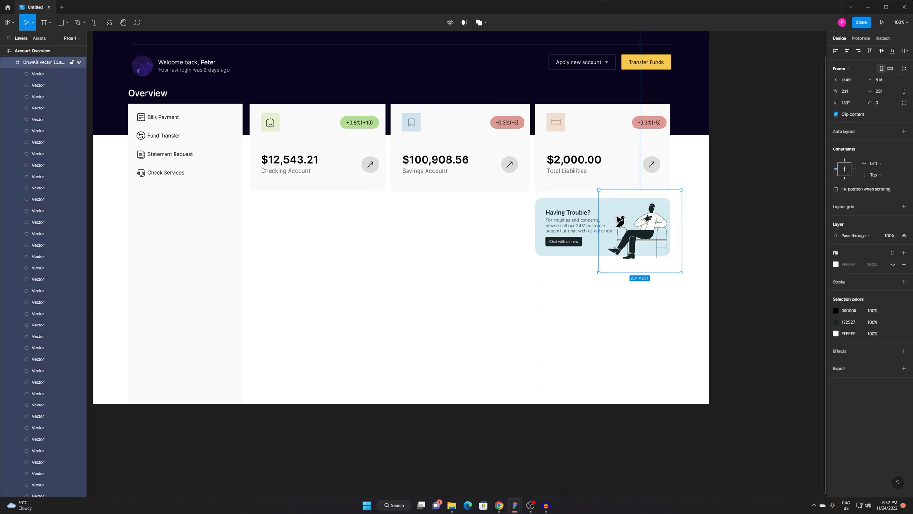
{"action": "left_click_drag", "start_coordinate": [462, 210], "coordinate": [650, 291]}
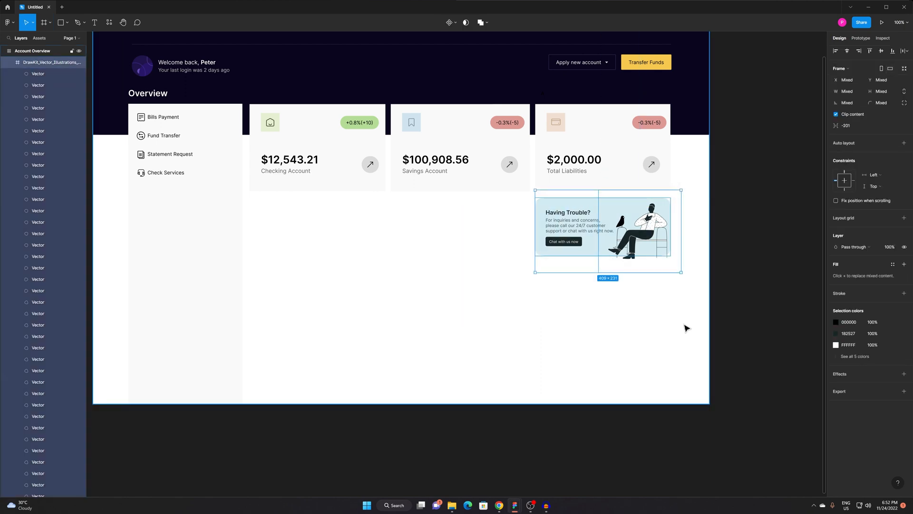
{"action": "key", "text": "ctrl+g"}
{"action": "key", "text": "ctrl+v"}
{"action": "left_click_drag", "start_coordinate": [633, 195], "coordinate": [615, 288]}
{"action": "left_click", "coordinate": [782, 256]}
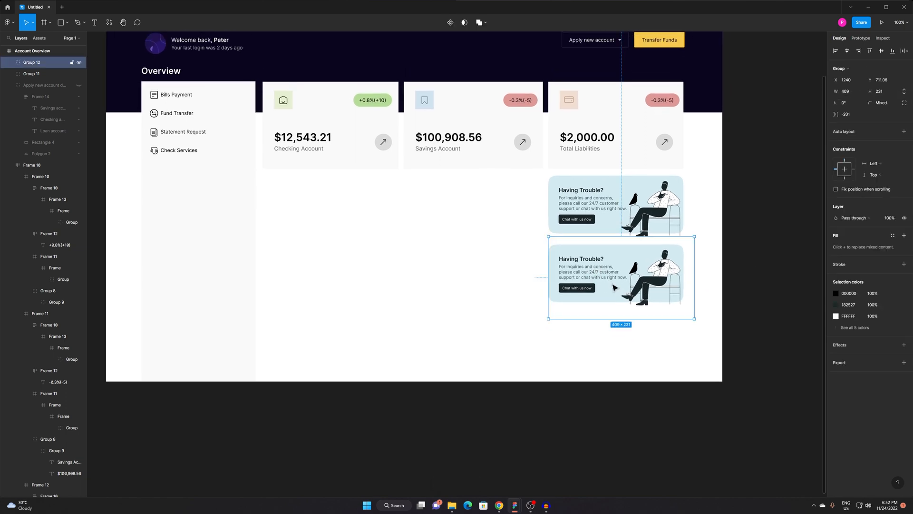
Change the copied card's background fill to the light green from the document colours.
{"action": "left_click", "coordinate": [626, 253]}
{"action": "double_click", "coordinate": [589, 255]}
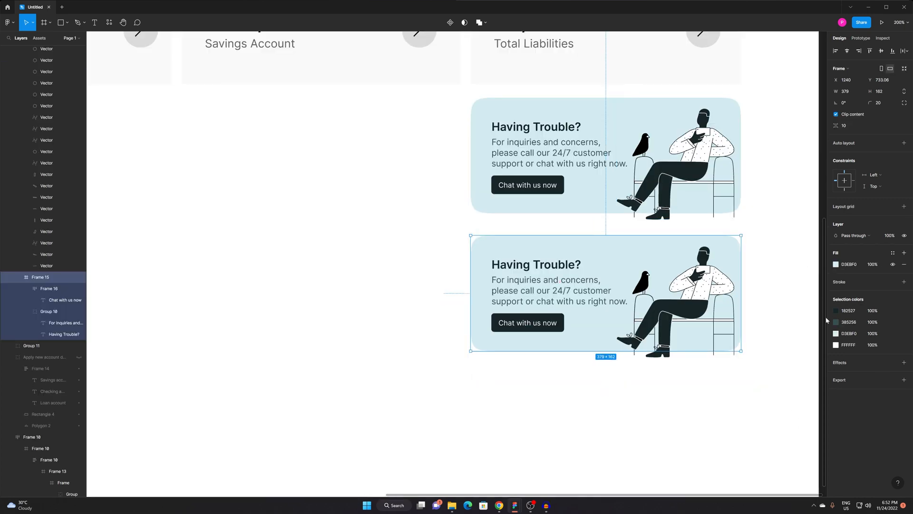
{"action": "left_click", "coordinate": [843, 264]}
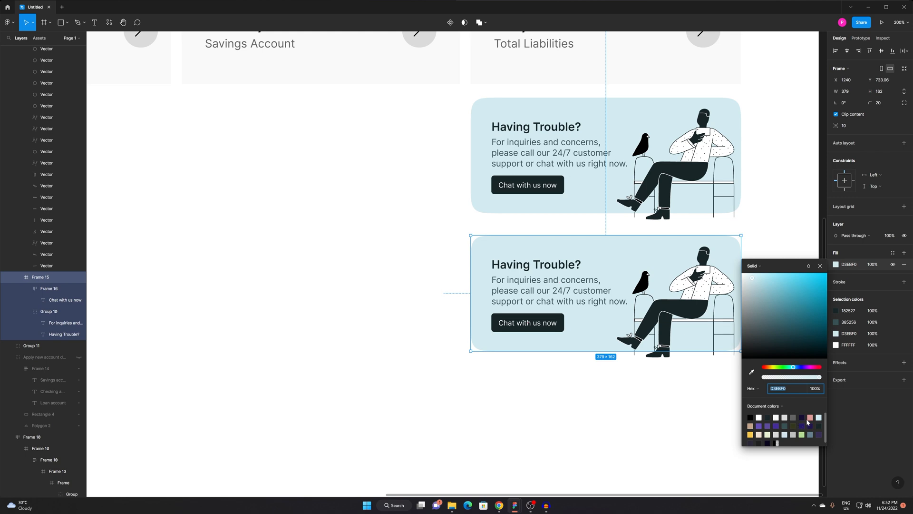
{"action": "left_click", "coordinate": [801, 434]}
{"action": "left_click", "coordinate": [668, 428]}
Replace the green card's heading with "Want to take a loan?".
{"action": "scroll", "coordinate": [471, 388], "scroll_direction": "down", "scroll_amount": 2}
{"action": "left_click_drag", "start_coordinate": [521, 399], "coordinate": [631, 317]}
{"action": "key", "text": "z"}
{"action": "left_click", "coordinate": [681, 230]}
{"action": "left_click_drag", "start_coordinate": [683, 230], "coordinate": [697, 197]}
{"action": "double_click", "coordinate": [581, 225], "text": "ctrl"}
{"action": "key", "text": "ctrl+a"}
{"action": "type", "text": "Want to "}
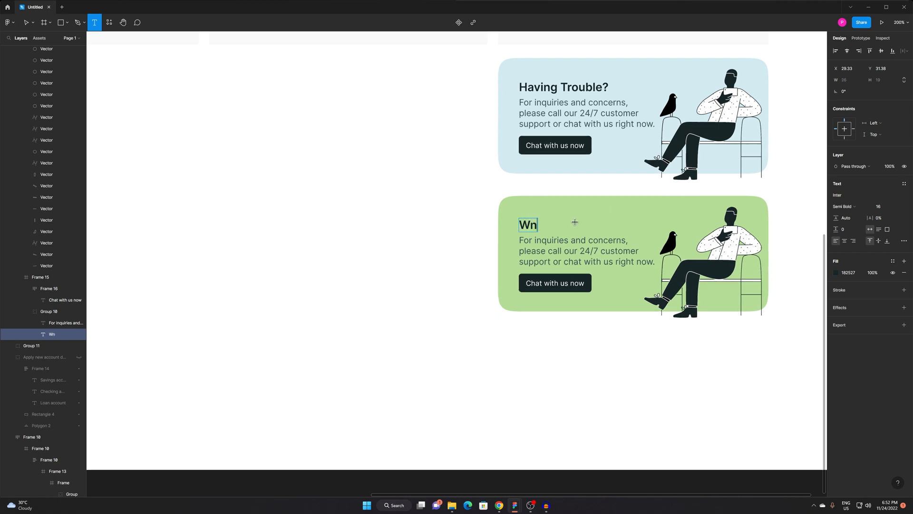
{"action": "type", "text": "take a loan?"}
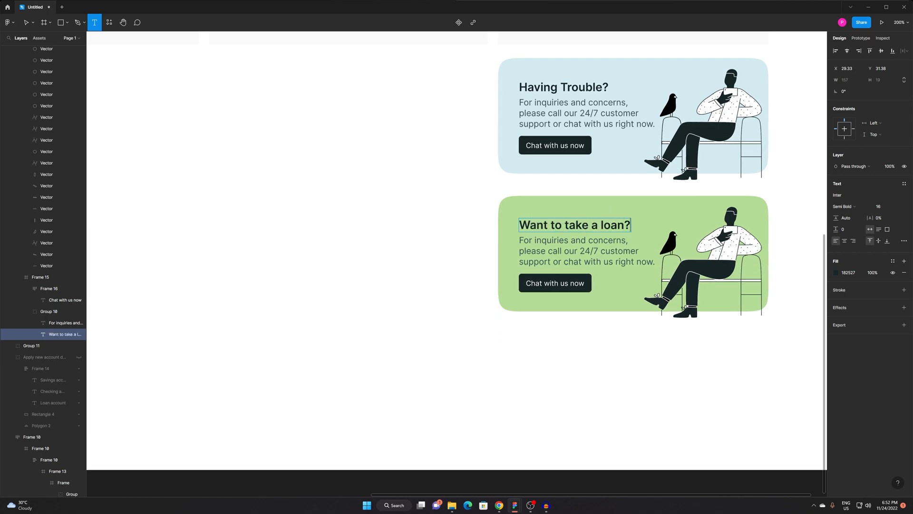
{"action": "key", "text": "Escape"}
Change the green card's button label to "Loan calculator".
{"action": "double_click", "coordinate": [567, 251]}
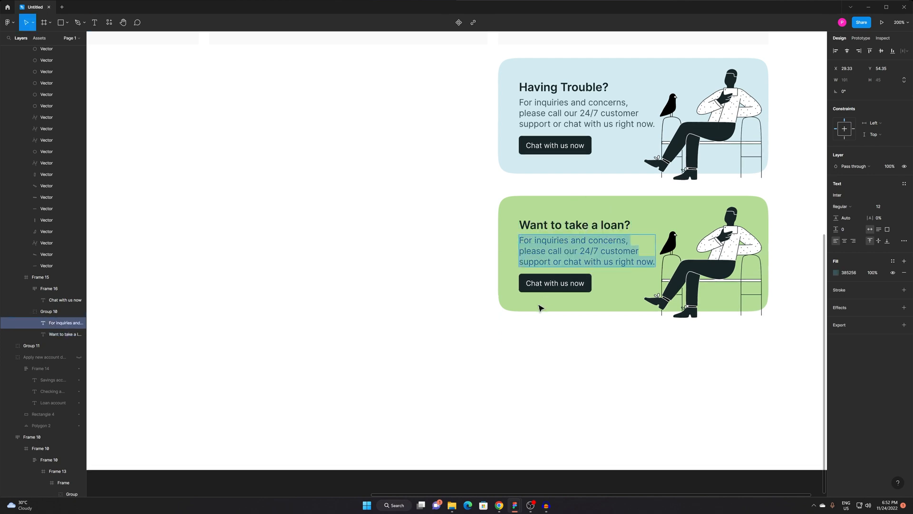
{"action": "double_click", "coordinate": [554, 283]}
{"action": "key", "text": "ctrl+a"}
{"action": "type", "text": "Loan"}
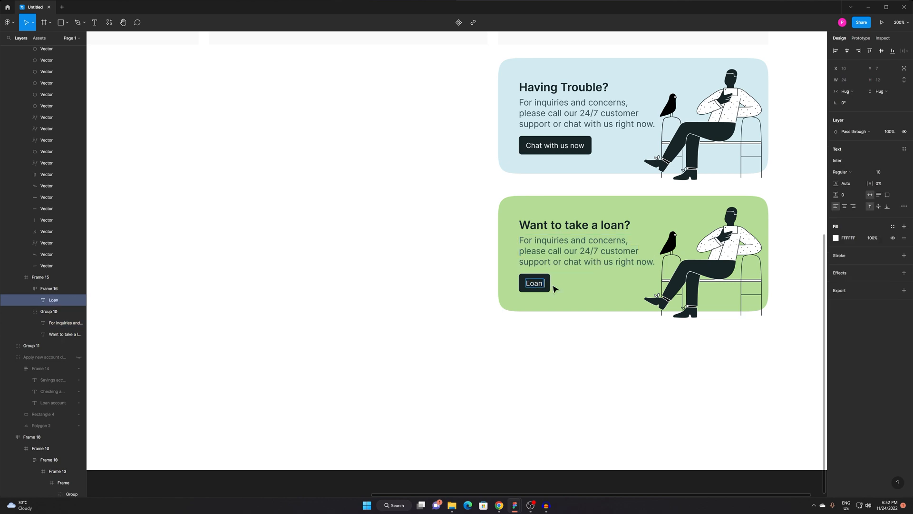
{"action": "type", "text": " calculator"}
{"action": "key", "text": "Escape"}
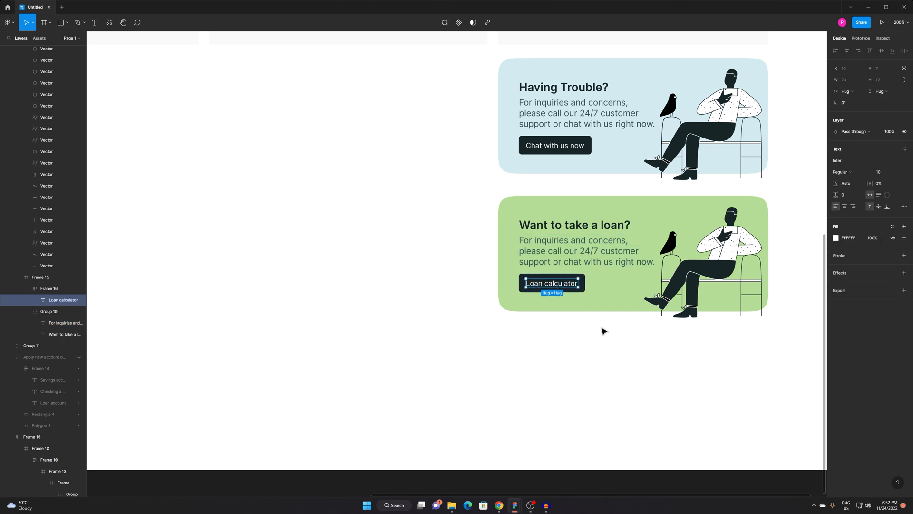
Replace the green card's help text with "Calculate how much you will pay if you apply for a Sterling Bank loan.".
{"action": "left_click", "coordinate": [273, 277]}
{"action": "left_click", "coordinate": [578, 245]}
{"action": "double_click", "coordinate": [578, 245]}
{"action": "double_click", "coordinate": [578, 245]}
{"action": "type", "text": "Calculate ho"}
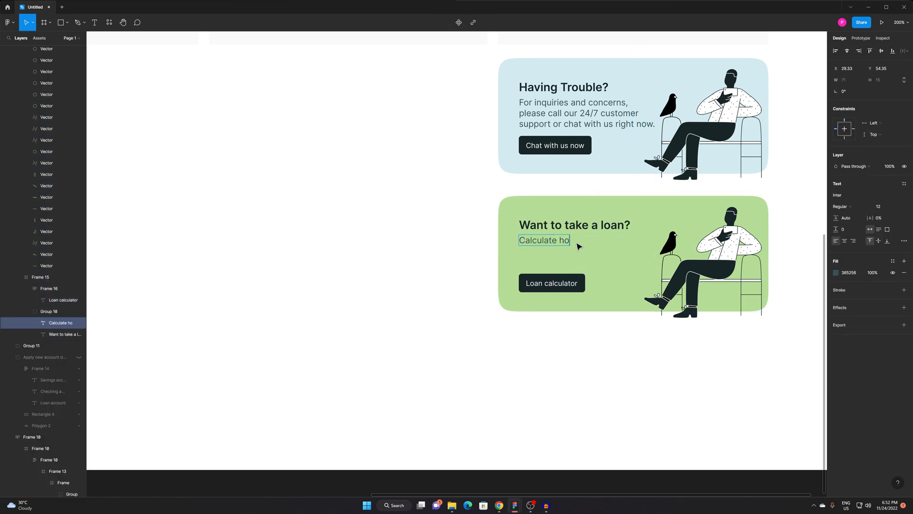
{"action": "type", "text": "l pay if you apply for a Sterling"}
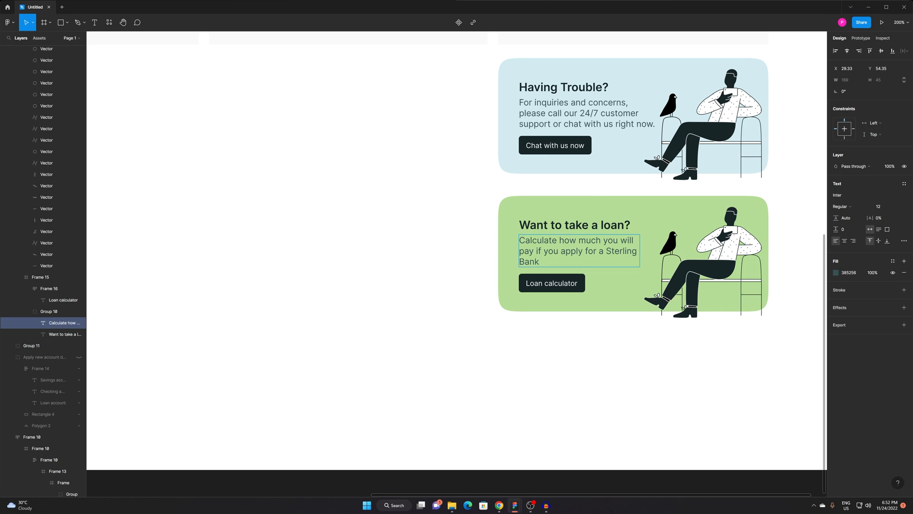
{"action": "type", "text": " Bank loan."}
{"action": "key", "text": "Escape"}
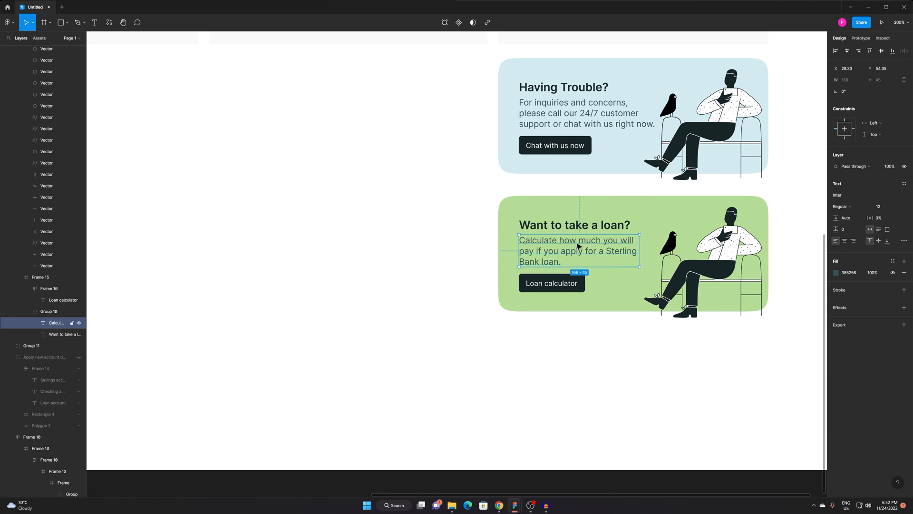
{"action": "scroll", "coordinate": [585, 267], "scroll_direction": "down", "scroll_amount": 3}
{"action": "left_click", "coordinate": [598, 354]}
{"action": "left_click_drag", "start_coordinate": [618, 287], "coordinate": [594, 338]}
{"action": "left_click", "coordinate": [552, 317]}
{"action": "left_click", "coordinate": [569, 391]}
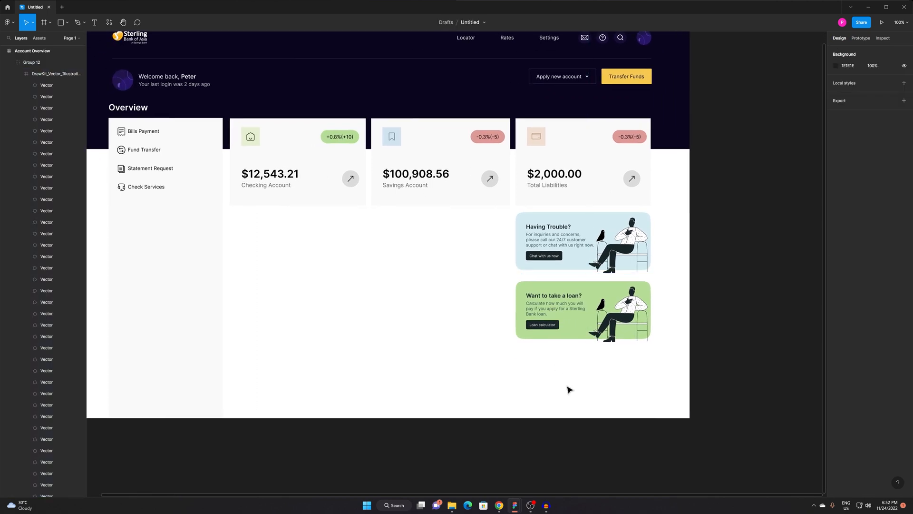
Switch to the SVG folder in File Explorer and preview the Selfie and Podcast illustrations.
{"action": "key", "text": "alt+Tab"}
{"action": "key", "text": "alt+Tab"}
{"action": "key", "text": "alt+Tab"}
{"action": "key", "text": "alt+Tab"}
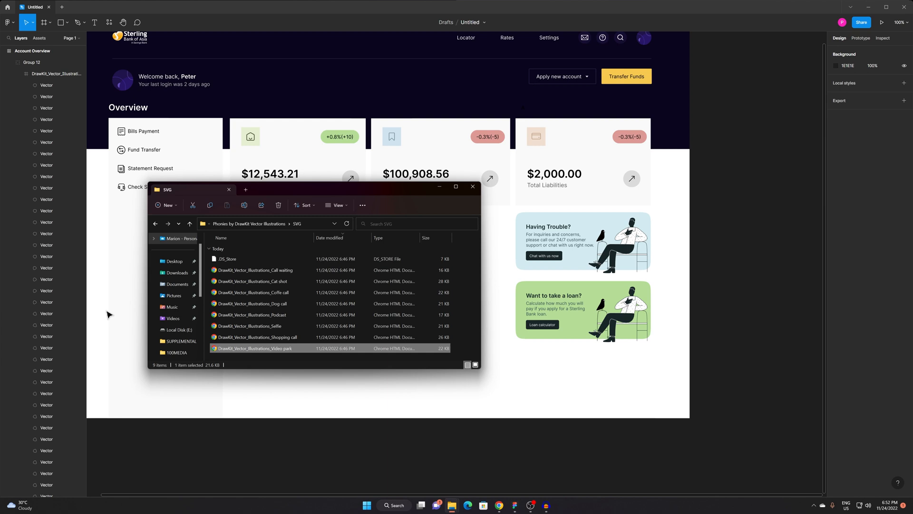
{"action": "left_click", "coordinate": [252, 337]}
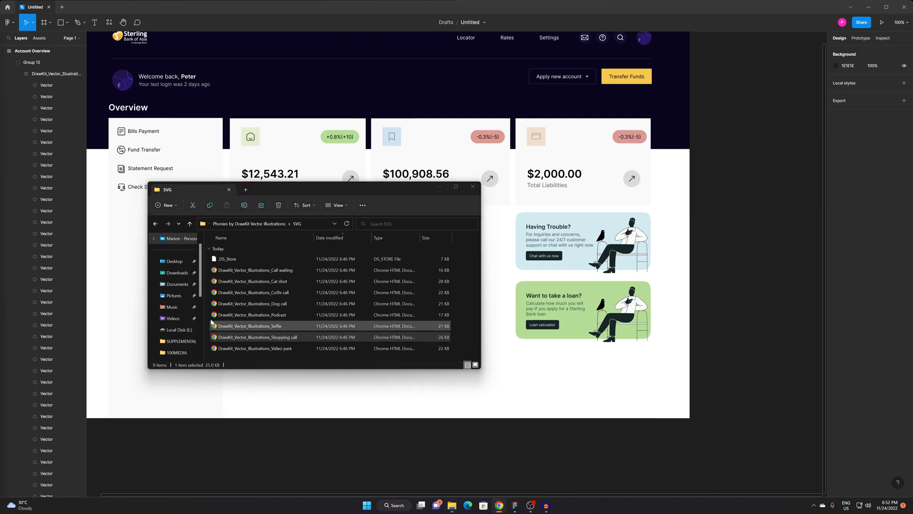
{"action": "double_click", "coordinate": [290, 327]}
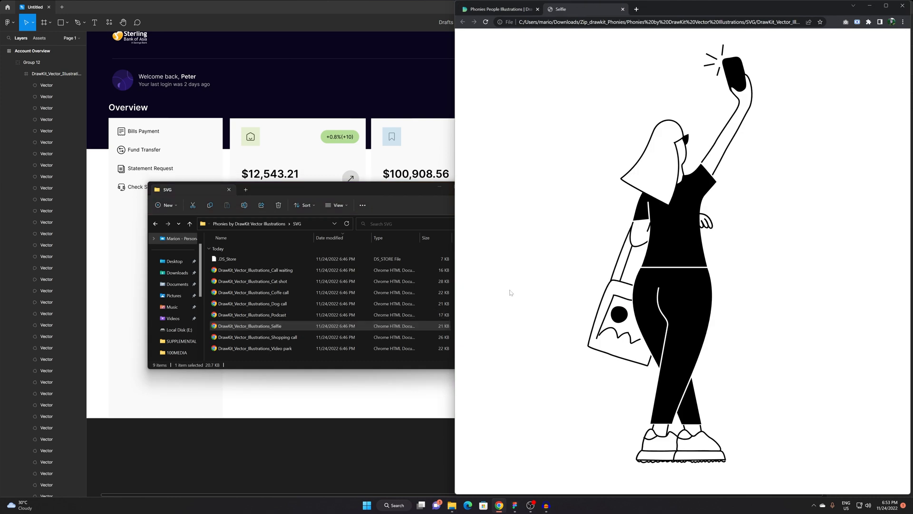
{"action": "key", "text": "ctrl+w"}
{"action": "left_click", "coordinate": [258, 319]}
{"action": "double_click", "coordinate": [259, 316]}
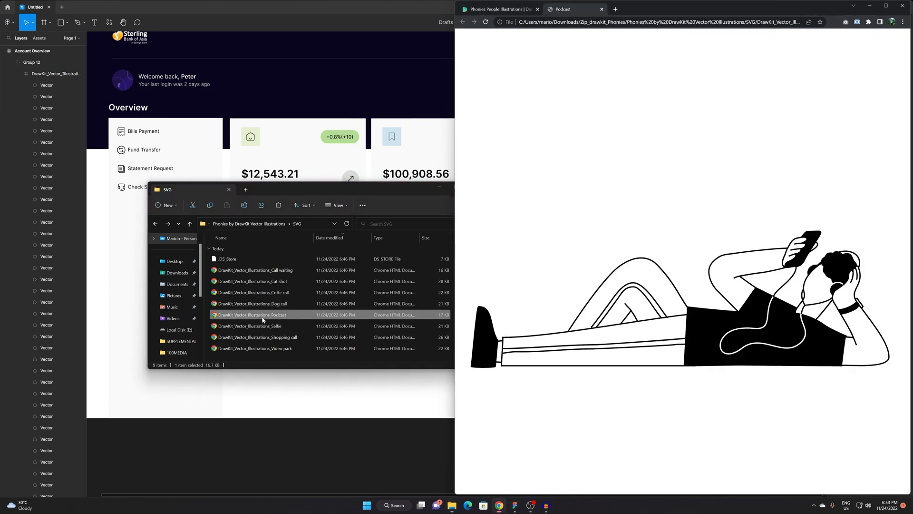
Preview the Dog call, Coffe call, Cat shot and Call waiting illustrations from the SVG folder.
{"action": "key", "text": "ctrl+w"}
{"action": "double_click", "coordinate": [274, 305]}
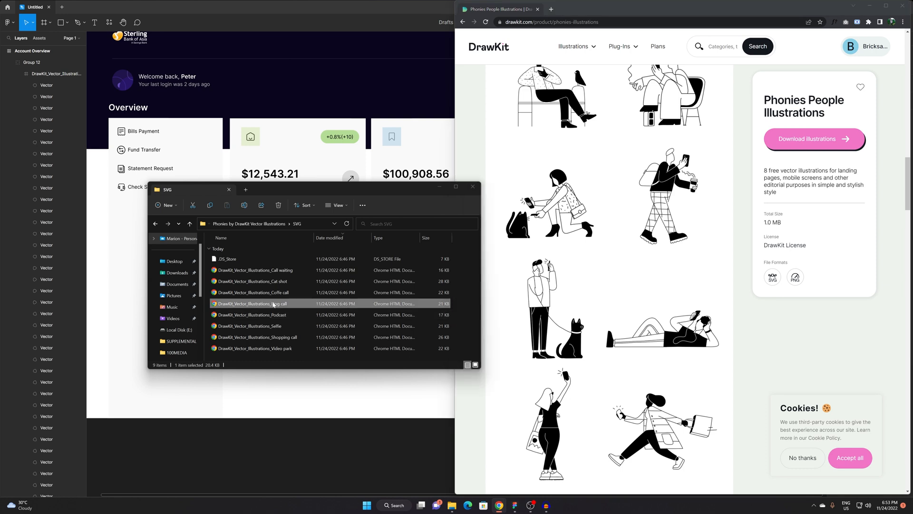
{"action": "key", "text": "ctrl+w"}
{"action": "double_click", "coordinate": [275, 293]}
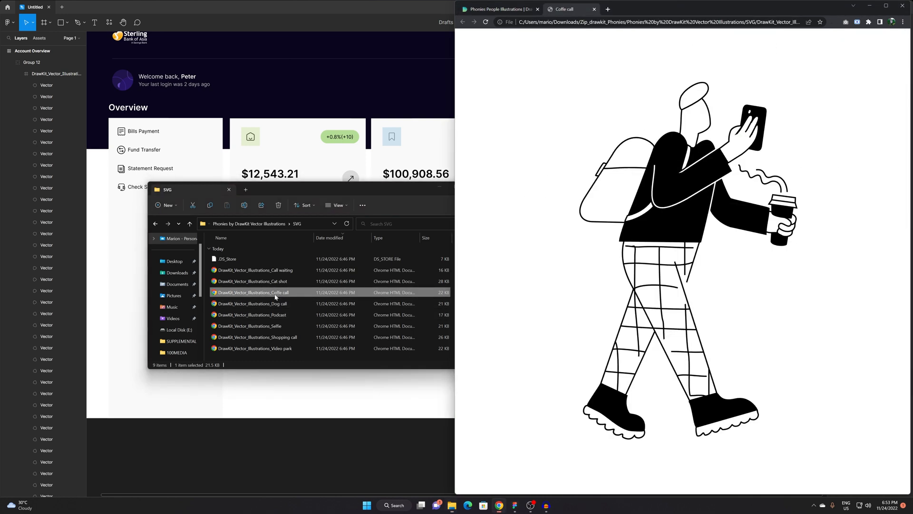
{"action": "key", "text": "ctrl+w"}
{"action": "double_click", "coordinate": [281, 282]}
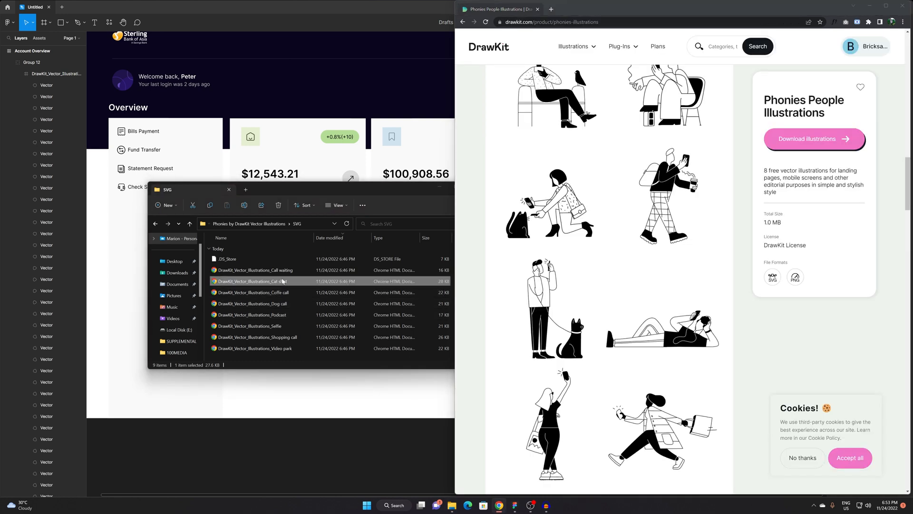
{"action": "key", "text": "ctrl+w"}
{"action": "double_click", "coordinate": [276, 271]}
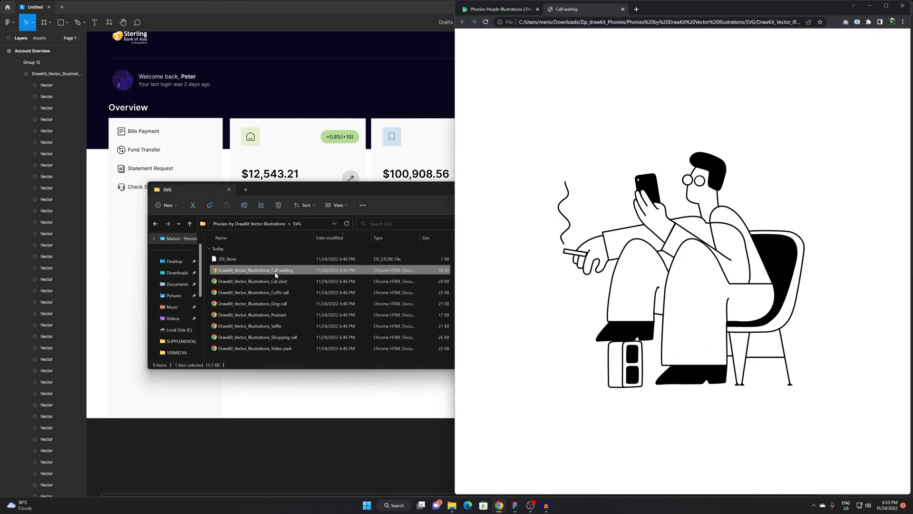
Import the DrawKit_Vector_Illustrations_Call waiting SVG from File Explorer into the Account Overview design in Figma.
{"action": "left_click", "coordinate": [262, 88]}
{"action": "key", "text": "alt+Tab"}
{"action": "key", "text": "alt+Tab"}
{"action": "key", "text": "alt+Tab"}
{"action": "key", "text": "Tab"}
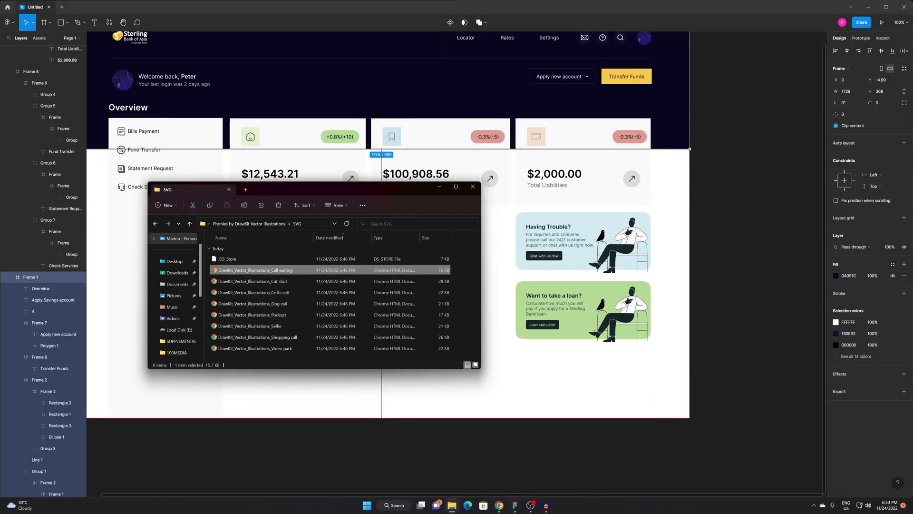
{"action": "left_click_drag", "start_coordinate": [386, 268], "coordinate": [632, 309]}
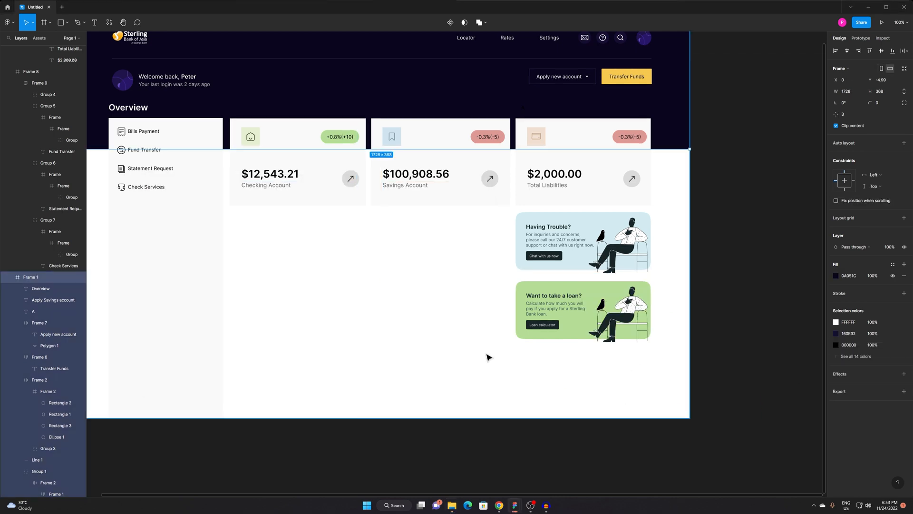
{"action": "key", "text": "alt+Tab"}
{"action": "left_click_drag", "start_coordinate": [282, 269], "coordinate": [375, 324]}
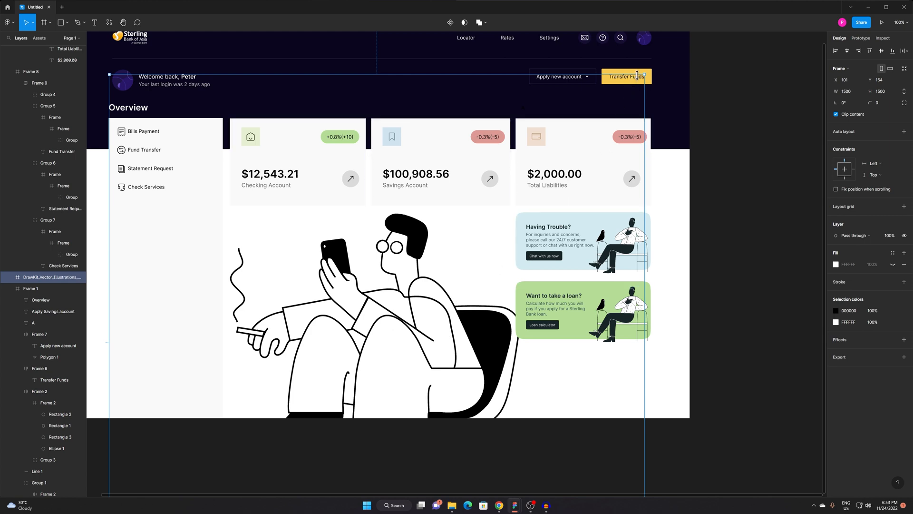
Scale the imported illustration to about 276 × 276 and cut and paste it into the green loan card's illustration.
{"action": "left_click_drag", "start_coordinate": [645, 74], "coordinate": [426, 293]}
{"action": "left_click_drag", "start_coordinate": [369, 363], "coordinate": [592, 357]}
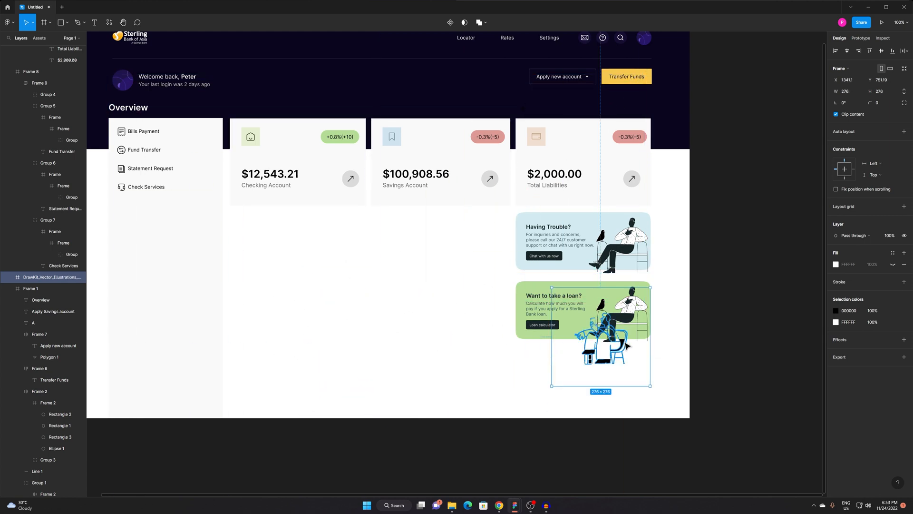
{"action": "key", "text": "Delete"}
{"action": "scroll", "coordinate": [622, 315], "scroll_direction": "up", "scroll_amount": 5}
{"action": "key", "text": "ctrl+v"}
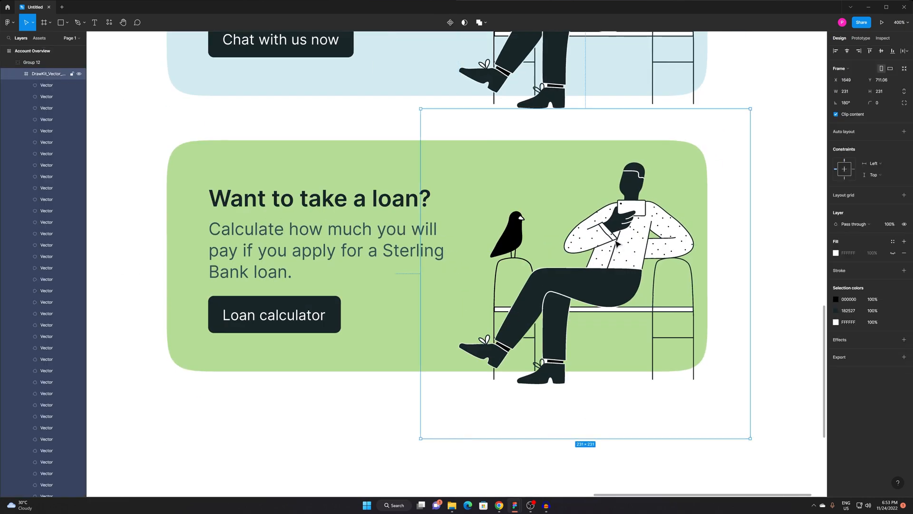
Resize the pasted illustration to about 305 × 305 and position it over the green loan card's old illustration.
{"action": "left_click_drag", "start_coordinate": [630, 326], "coordinate": [599, 298]}
{"action": "left_click_drag", "start_coordinate": [389, 79], "coordinate": [348, 39]}
{"action": "left_click_drag", "start_coordinate": [598, 263], "coordinate": [618, 277]}
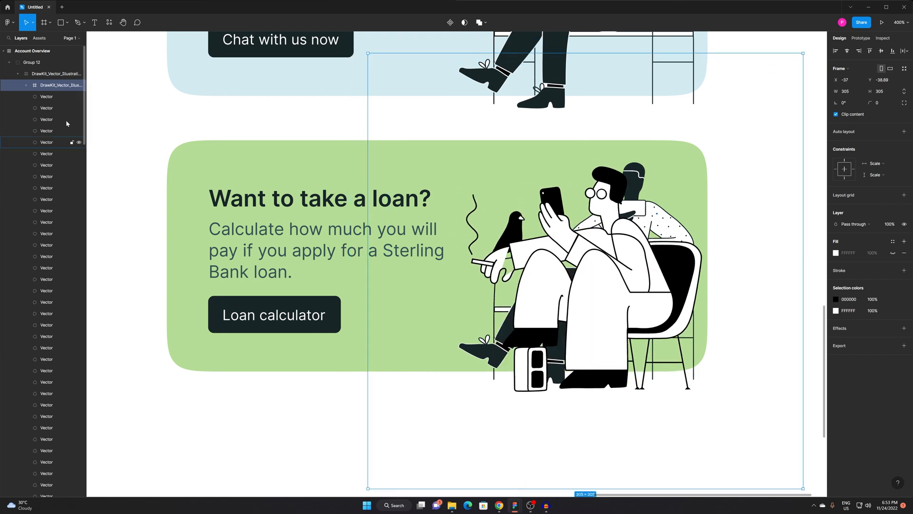
Move the new illustration out of the old illustration's frame into the loan card group and delete the old illustration.
{"action": "left_click", "coordinate": [26, 84]}
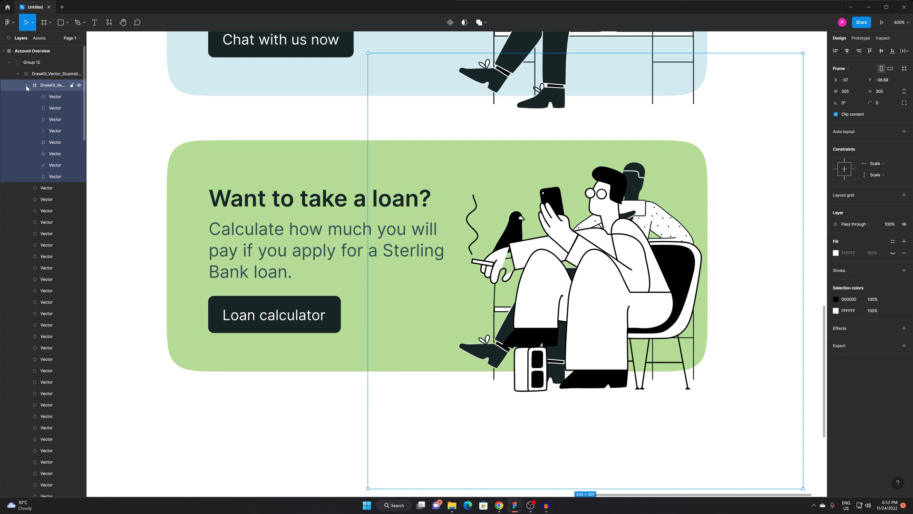
{"action": "left_click", "coordinate": [23, 85]}
{"action": "left_click", "coordinate": [18, 74]}
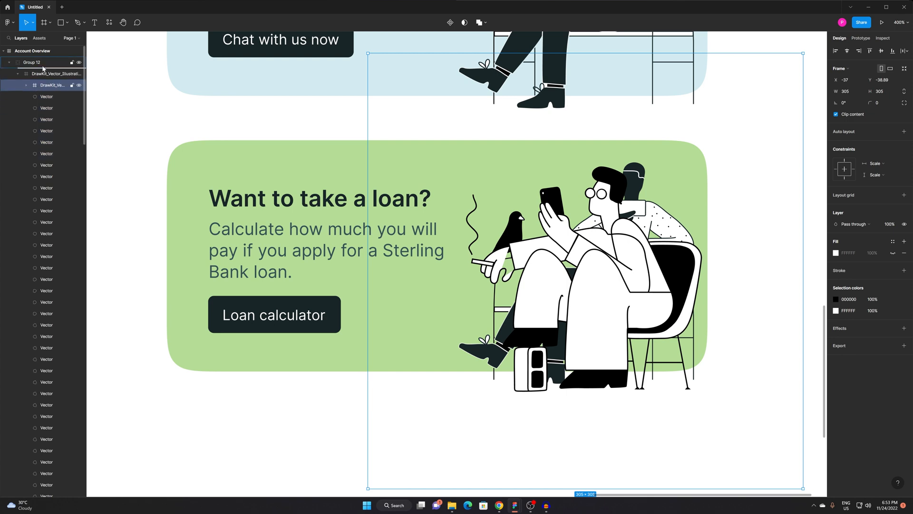
{"action": "left_click", "coordinate": [46, 89]}
{"action": "key", "text": "Delete"}
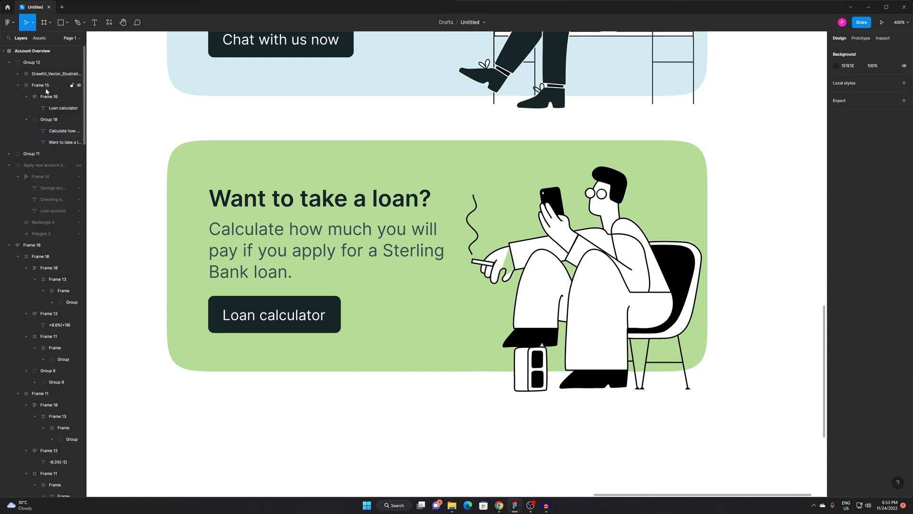
{"action": "scroll", "coordinate": [606, 388], "scroll_direction": "down", "scroll_amount": 2}
{"action": "scroll", "coordinate": [614, 376], "scroll_direction": "down", "scroll_amount": 2}
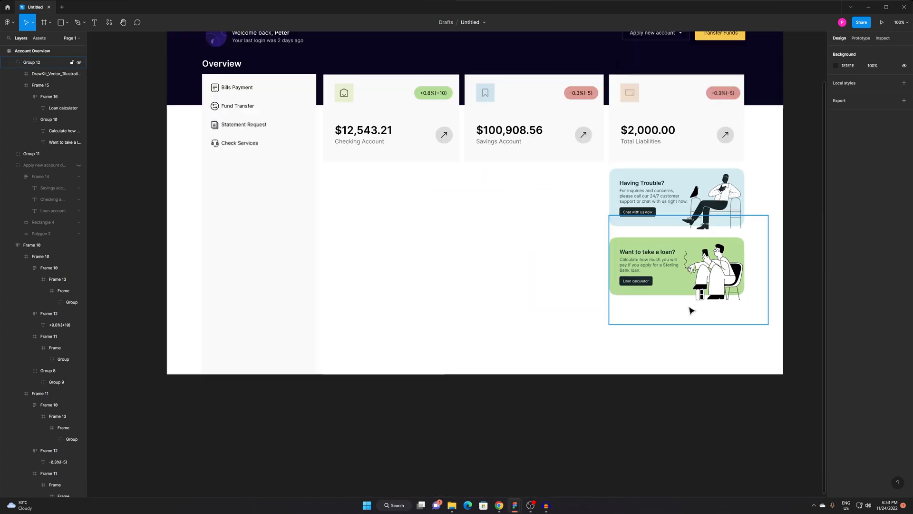
{"action": "left_click", "coordinate": [691, 310]}
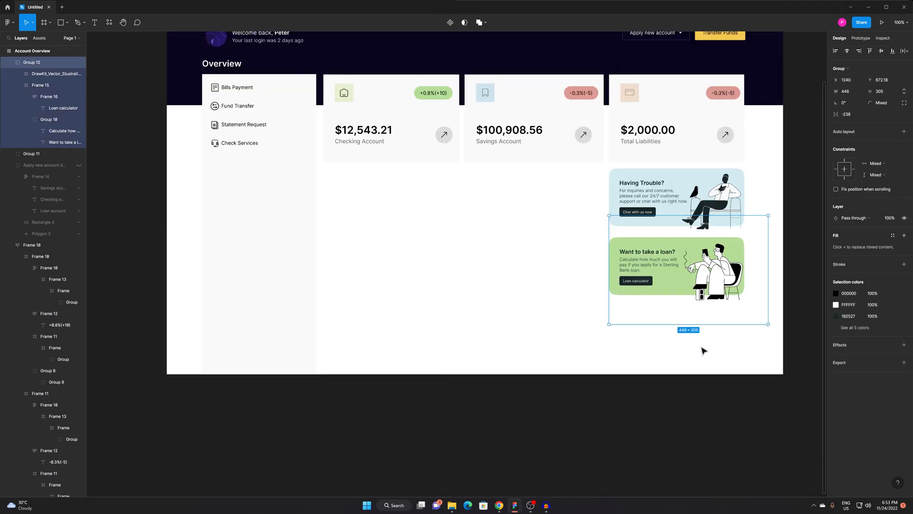
{"action": "scroll", "coordinate": [642, 342], "scroll_direction": "up", "scroll_amount": 2}
{"action": "scroll", "coordinate": [524, 416], "scroll_direction": "right", "scroll_amount": 3}
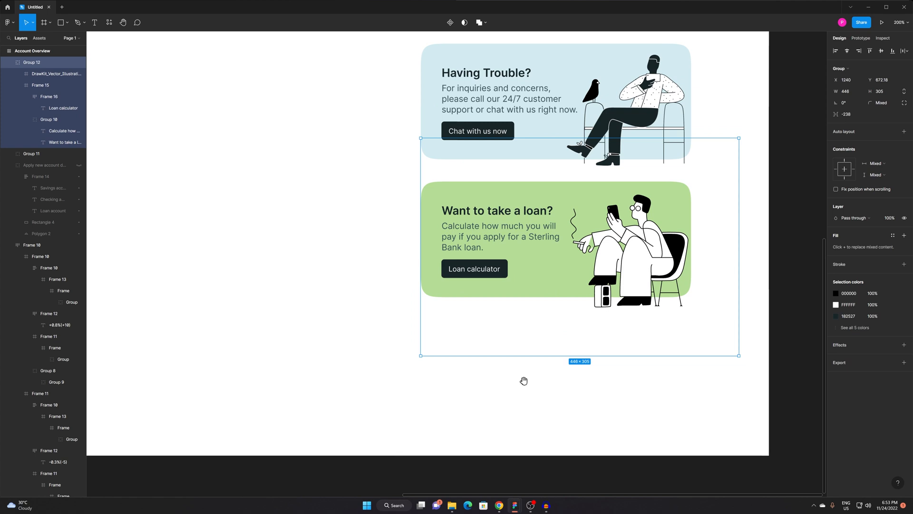
{"action": "left_click_drag", "start_coordinate": [522, 378], "coordinate": [529, 428]}
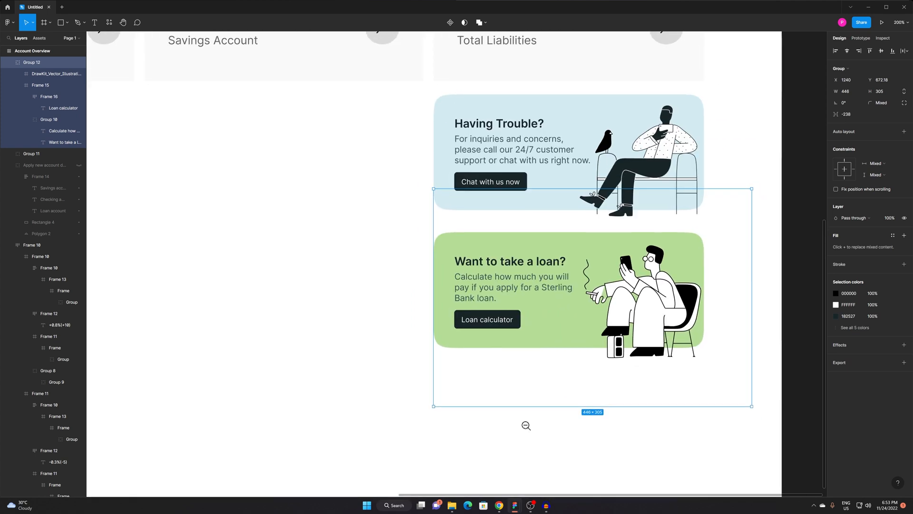
{"action": "scroll", "coordinate": [526, 425], "scroll_direction": "down", "scroll_amount": 2}
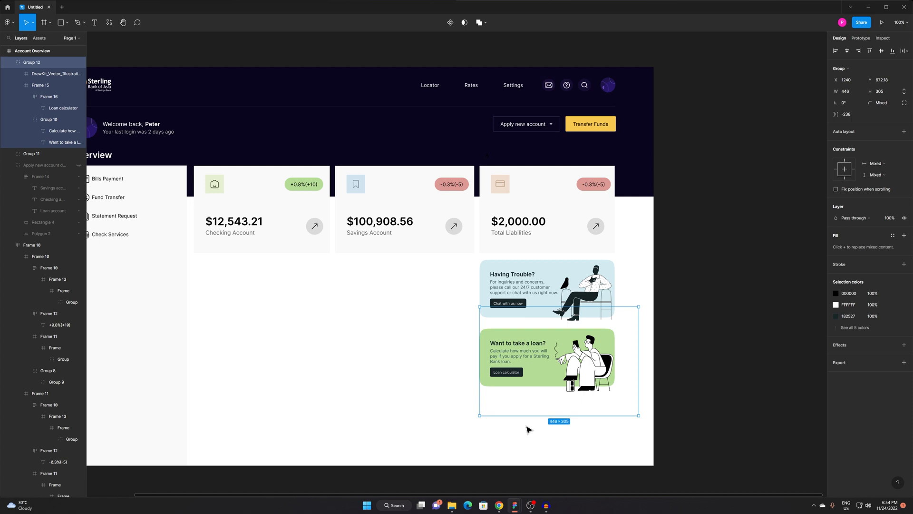
{"action": "left_click", "coordinate": [325, 383]}
{"action": "key", "text": "space"}
{"action": "left_click_drag", "start_coordinate": [315, 371], "coordinate": [445, 363]}
{"action": "left_click_drag", "start_coordinate": [301, 314], "coordinate": [365, 324]}
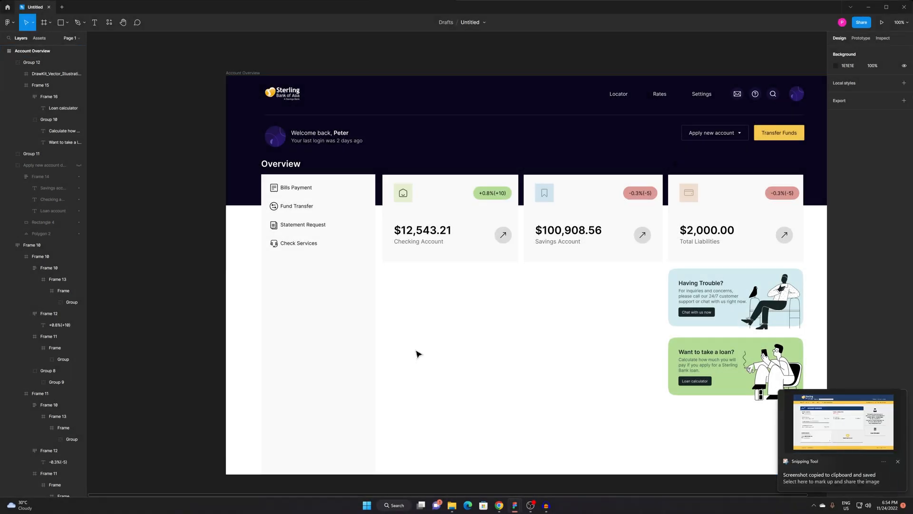
Paste the copied screenshot of the existing bank website onto the Account Overview page and examine its layout.
{"action": "key", "text": "ctrl+v"}
{"action": "left_click_drag", "start_coordinate": [509, 290], "coordinate": [549, 333]}
{"action": "key", "text": "z"}
{"action": "left_click", "coordinate": [472, 359]}
{"action": "scroll", "coordinate": [471, 360], "scroll_direction": "down", "scroll_amount": 6}
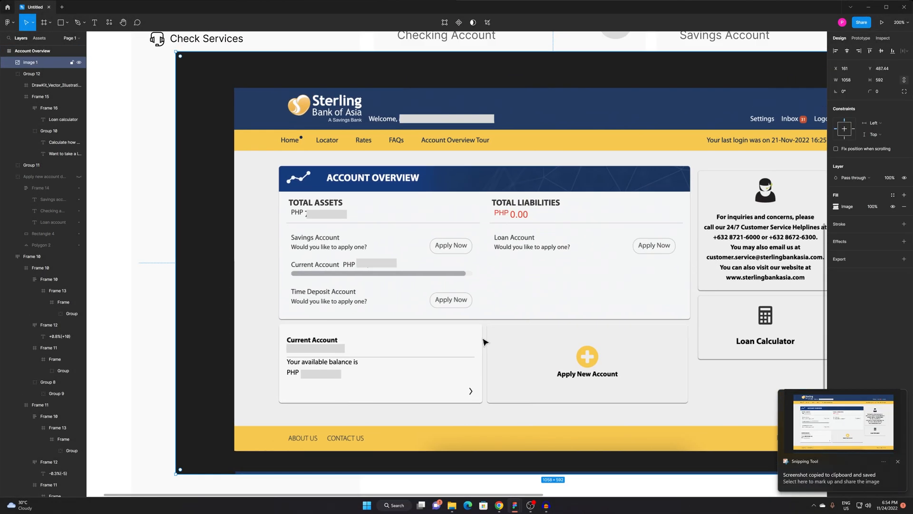
{"action": "scroll", "coordinate": [482, 312], "scroll_direction": "up", "scroll_amount": 5}
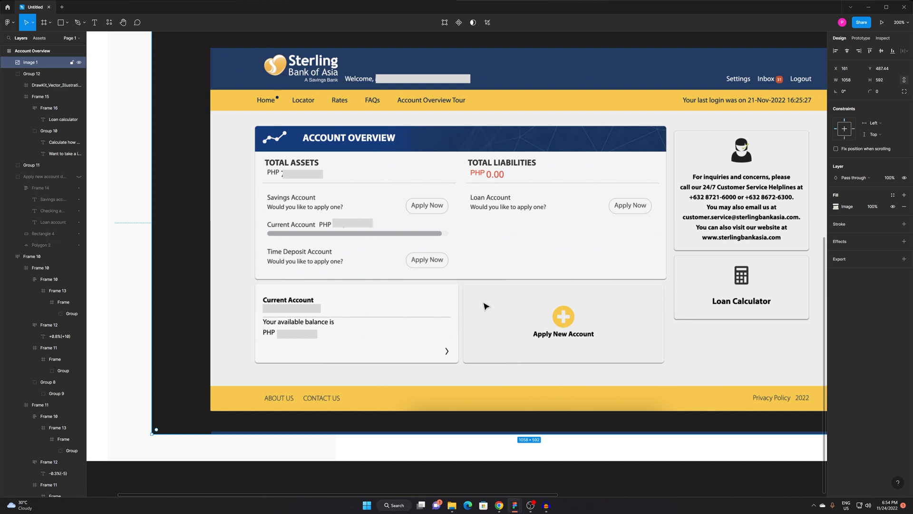
{"action": "scroll", "coordinate": [486, 298], "scroll_direction": "down", "scroll_amount": 5}
{"action": "left_click_drag", "start_coordinate": [584, 316], "coordinate": [471, 263]}
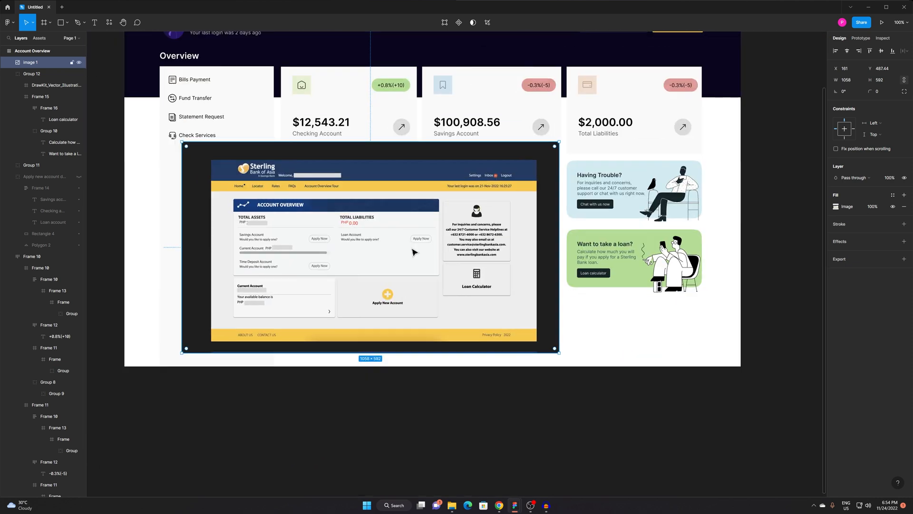
Examine the Settings, Inbox and Logout links in the pasted screenshot's header and delete the screenshot.
{"action": "key", "text": "Delete"}
{"action": "key", "text": "ctrl+z"}
{"action": "key", "text": "z"}
{"action": "left_click", "coordinate": [504, 158]}
{"action": "left_click", "coordinate": [464, 187]}
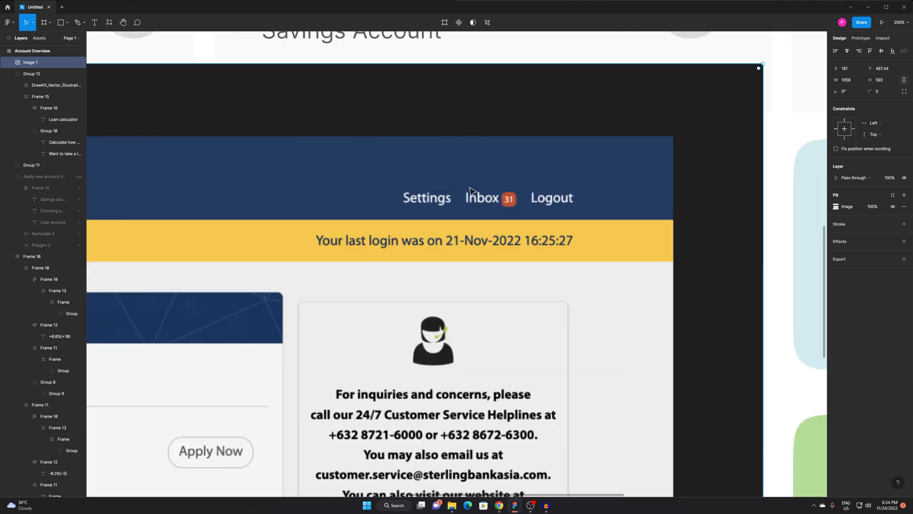
{"action": "left_click", "coordinate": [476, 209], "text": "alt"}
{"action": "left_click", "coordinate": [463, 340]}
{"action": "left_click", "coordinate": [497, 364], "text": "alt"}
{"action": "left_click", "coordinate": [528, 247]}
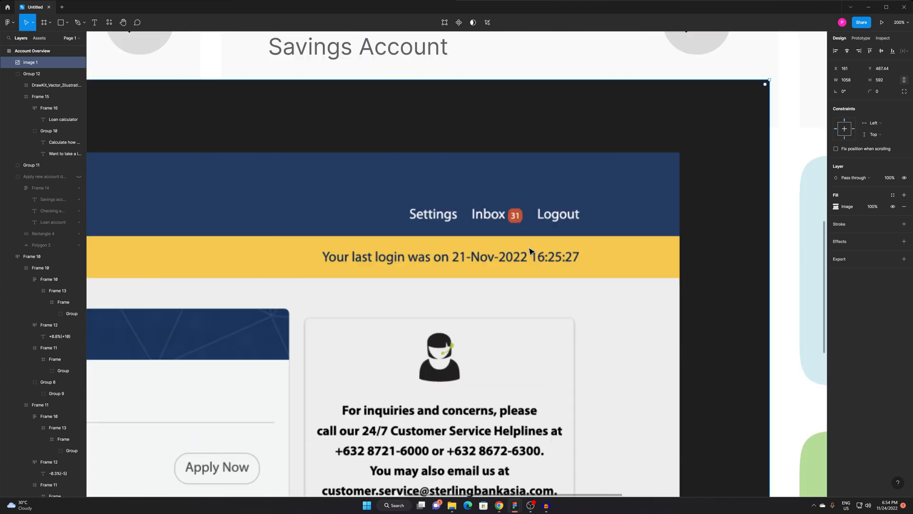
{"action": "left_click", "coordinate": [527, 245], "text": "alt"}
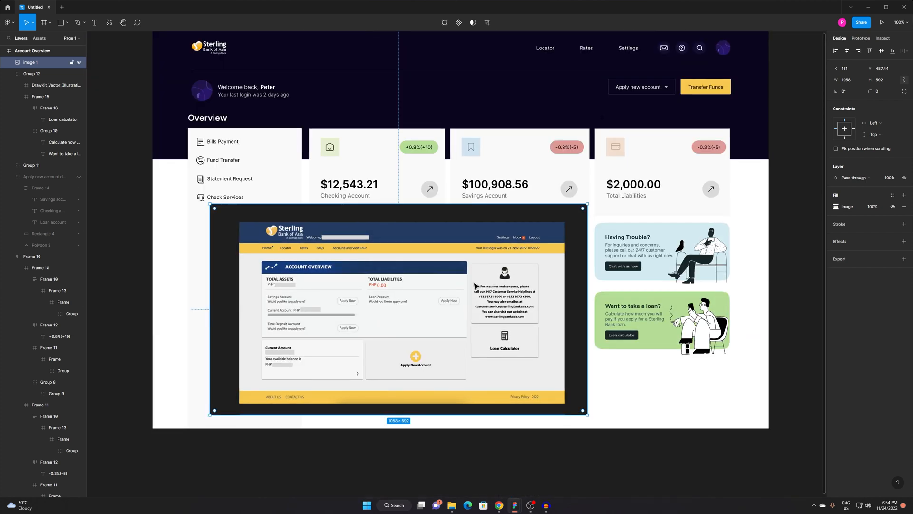
{"action": "key", "text": "Delete"}
Draw a frame about 15 × 14 at the lower edge of the help icon's circle in the page header.
{"action": "left_click_drag", "start_coordinate": [565, 78], "coordinate": [398, 159]}
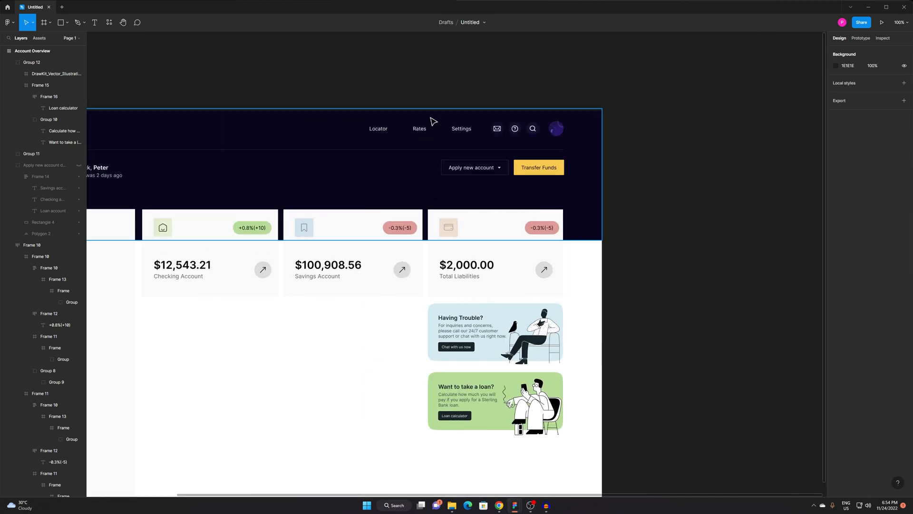
{"action": "left_click", "coordinate": [490, 135]}
{"action": "left_click", "coordinate": [491, 134]}
{"action": "left_click", "coordinate": [491, 135]}
{"action": "left_click_drag", "start_coordinate": [493, 180], "coordinate": [364, 297]}
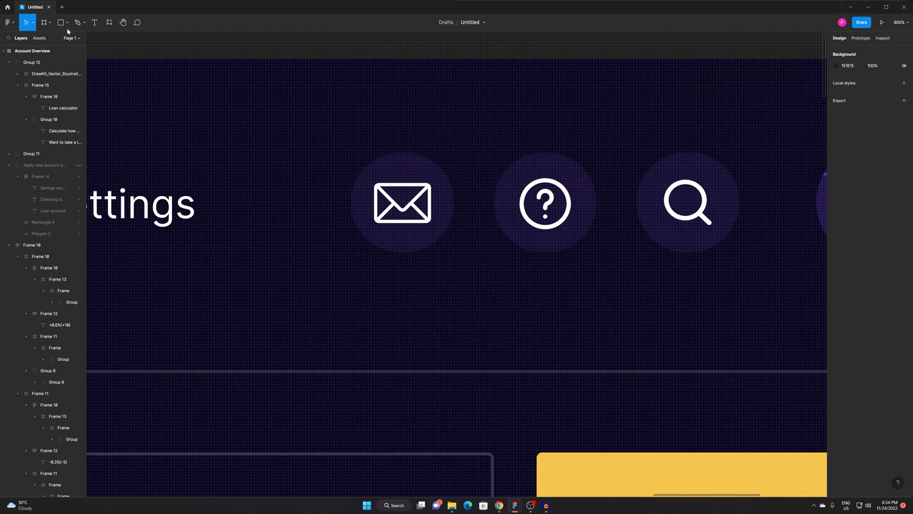
{"action": "left_click", "coordinate": [42, 24]}
{"action": "mouse_move", "coordinate": [568, 224]}
{"action": "left_mouse_down"}
{"action": "mouse_move", "coordinate": [615, 271]}
{"action": "mouse_move", "coordinate": [611, 264]}
{"action": "left_mouse_up"}
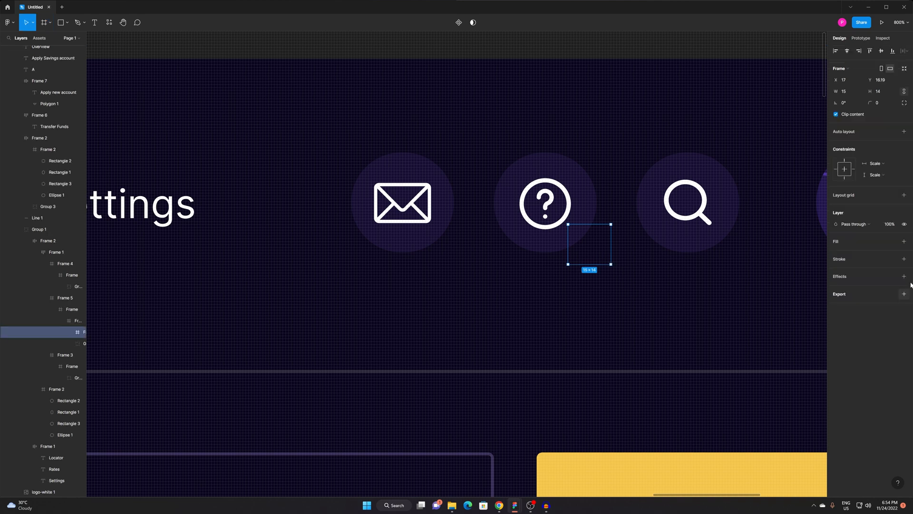
Try to give the small frame at the help icon a visible white fill.
{"action": "left_click", "coordinate": [904, 242]}
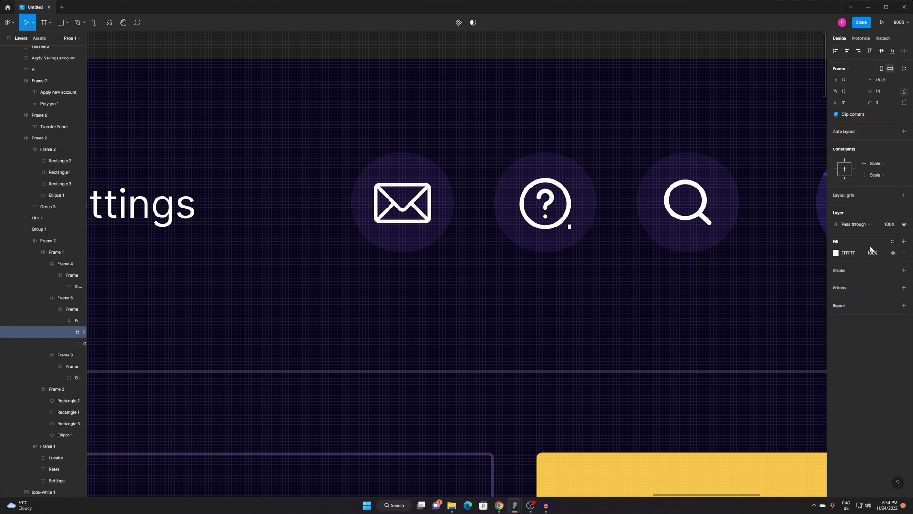
{"action": "left_click", "coordinate": [835, 253]}
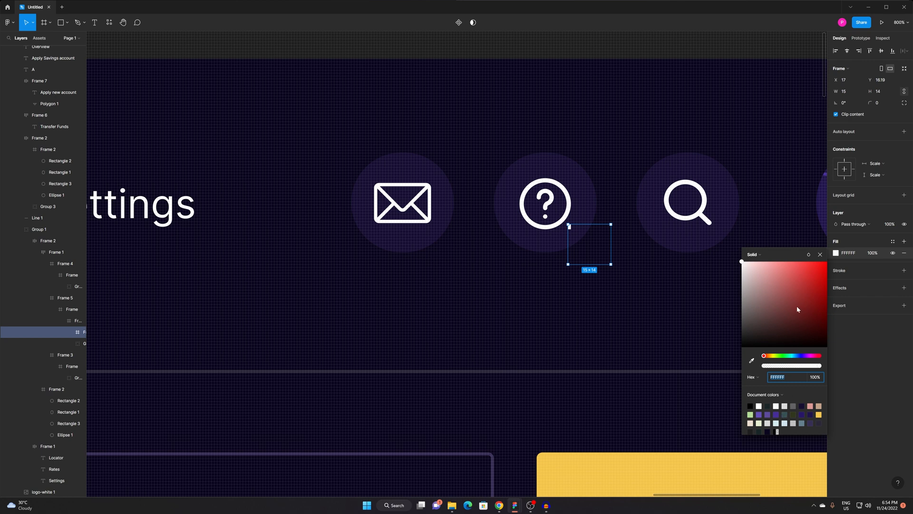
{"action": "left_click", "coordinate": [609, 256]}
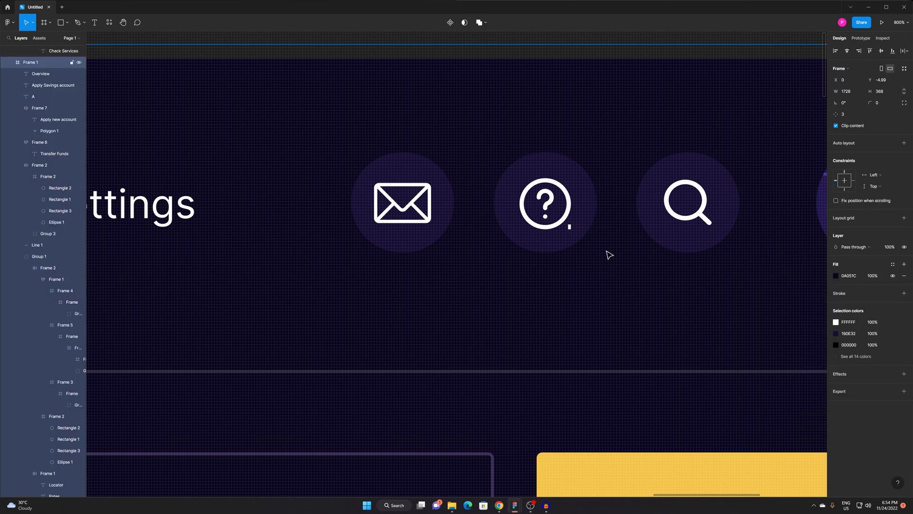
{"action": "double_click", "coordinate": [570, 228]}
{"action": "double_click", "coordinate": [571, 228]}
{"action": "double_click", "coordinate": [571, 227]}
{"action": "double_click", "coordinate": [570, 228]}
{"action": "left_click", "coordinate": [568, 347]}
Undo the white fill and the small frame drawn at the help icon.
{"action": "key", "text": "ctrl+z"}
{"action": "key", "text": "ctrl+z"}
{"action": "key", "text": "ctrl+z"}
{"action": "key", "text": "ctrl+z"}
{"action": "key", "text": "ctrl+z"}
{"action": "key", "text": "ctrl+z"}
{"action": "key", "text": "ctrl+z"}
{"action": "key", "text": "ctrl+z"}
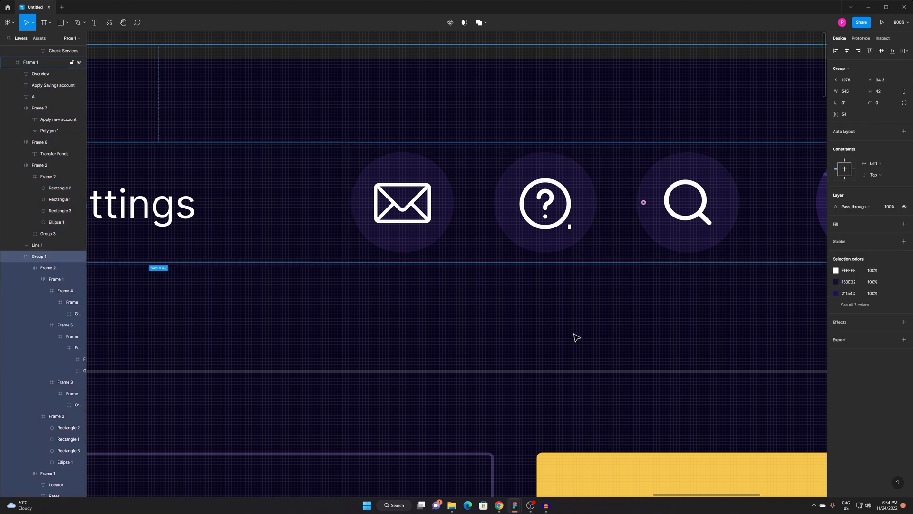
{"action": "key", "text": "ctrl+z"}
Draw a frame about 32 × 32 below the help icon and fill it with coral F17878.
{"action": "left_click", "coordinate": [418, 266]}
{"action": "key", "text": "f"}
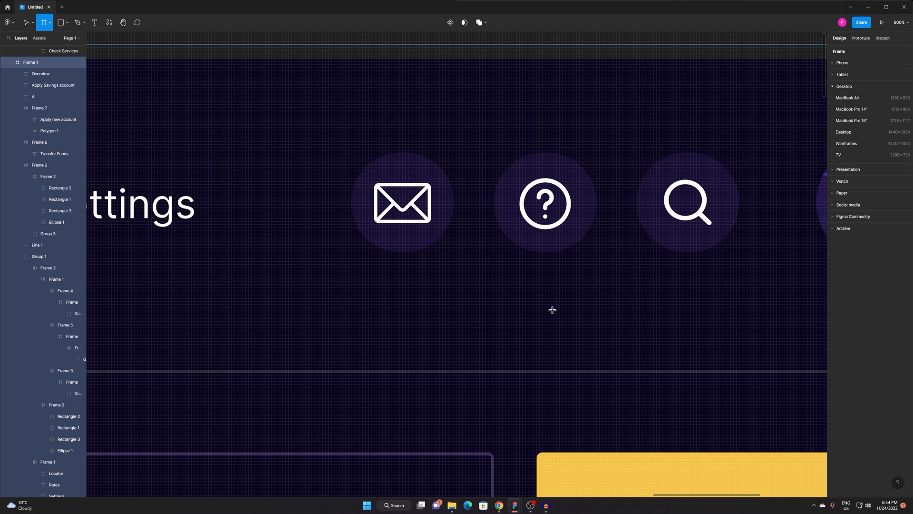
{"action": "left_click_drag", "start_coordinate": [508, 321], "coordinate": [599, 413]}
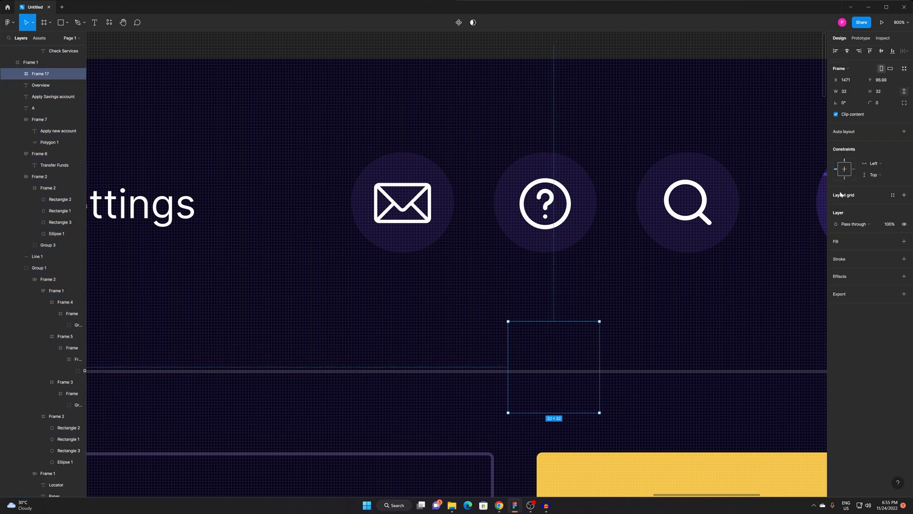
{"action": "left_click", "coordinate": [904, 241]}
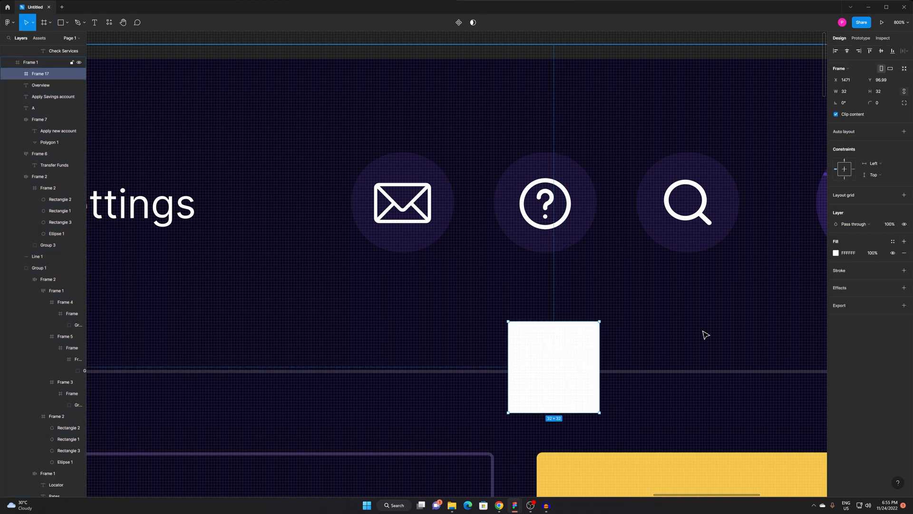
{"action": "left_click", "coordinate": [835, 253]}
{"action": "left_click_drag", "start_coordinate": [773, 274], "coordinate": [784, 266]}
Move the coral frame up below the help icon, round its corners to 120 and shrink it to 16 × 16.
{"action": "left_click_drag", "start_coordinate": [562, 367], "coordinate": [588, 288]}
{"action": "type", "text": "120"}
{"action": "key", "text": "Return"}
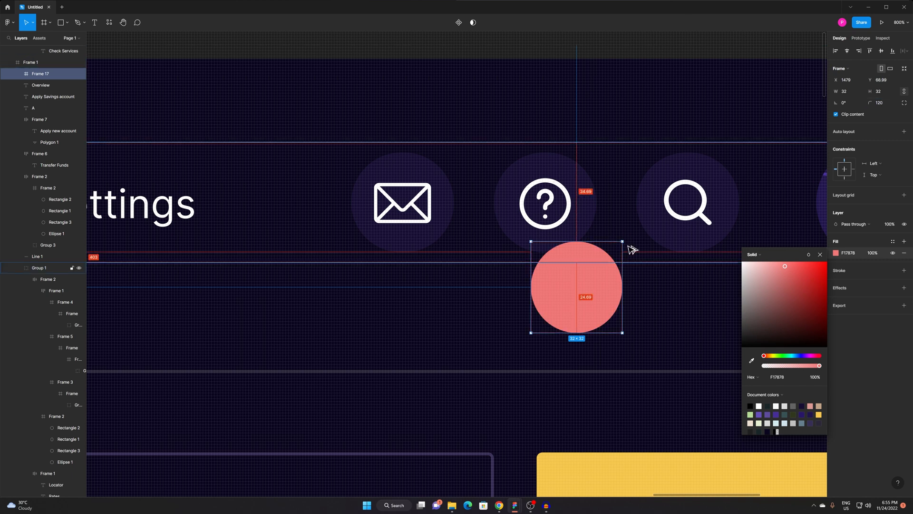
{"action": "left_click_drag", "start_coordinate": [622, 241], "coordinate": [600, 264]}
Add the white text "32" inside the coral circle and set its font size to 10.
{"action": "key", "text": "t"}
{"action": "left_click", "coordinate": [576, 291]}
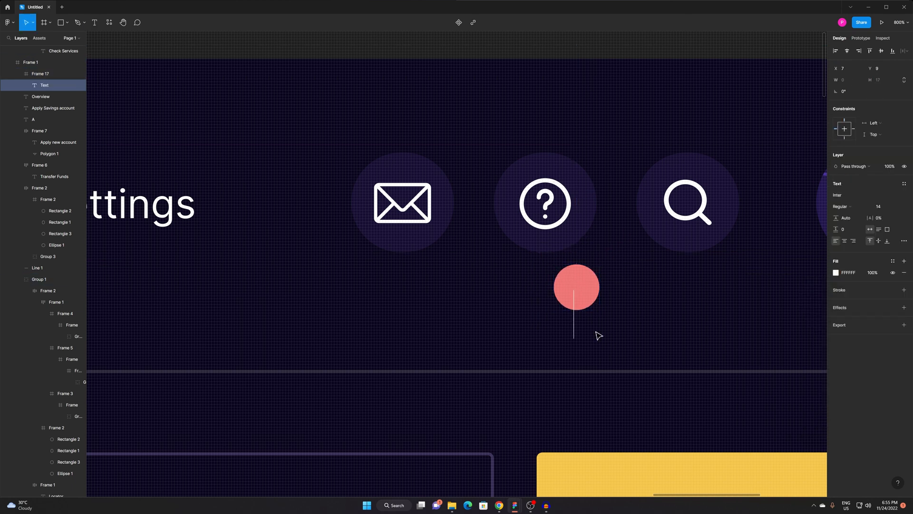
{"action": "type", "text": "32"}
{"action": "key", "text": "Escape"}
{"action": "left_click", "coordinate": [880, 206]}
{"action": "type", "text": "10"}
{"action": "key", "text": "Return"}
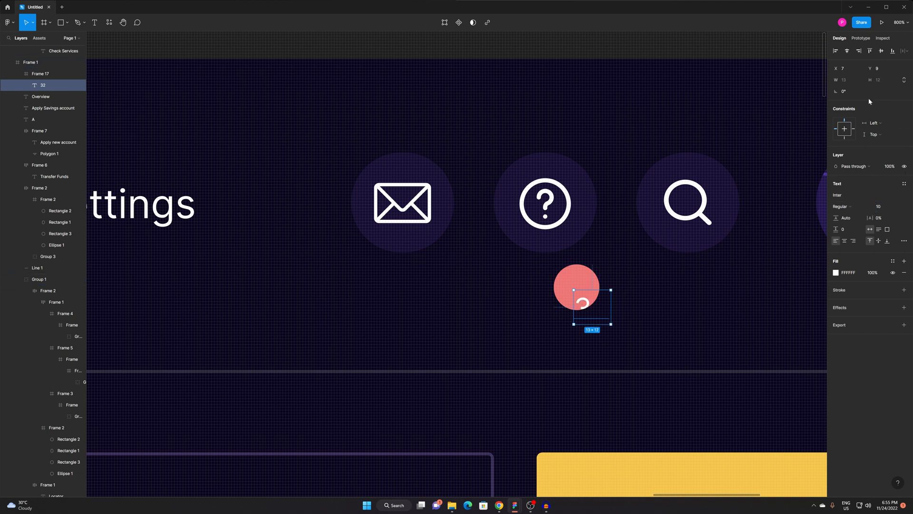
Apply auto layout to the coral badge and set its horizontal padding to 7.
{"action": "left_click", "coordinate": [569, 281]}
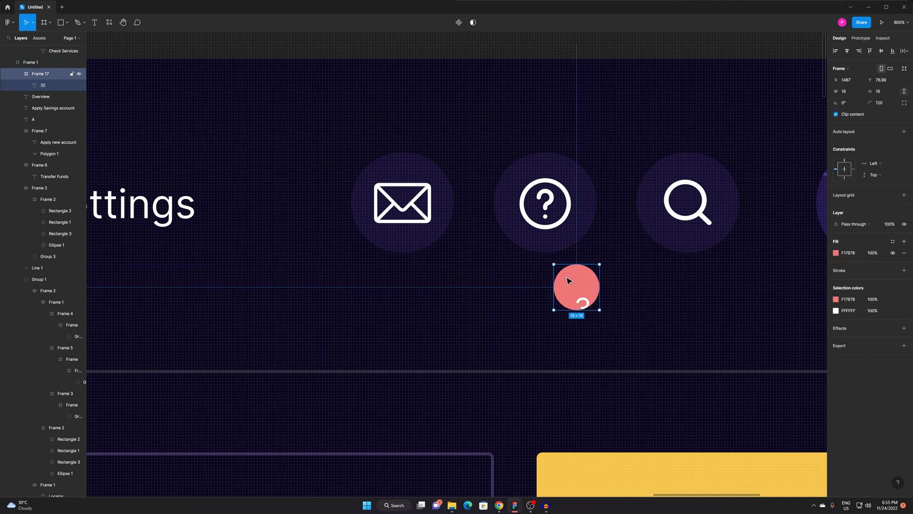
{"action": "left_click", "coordinate": [903, 132]}
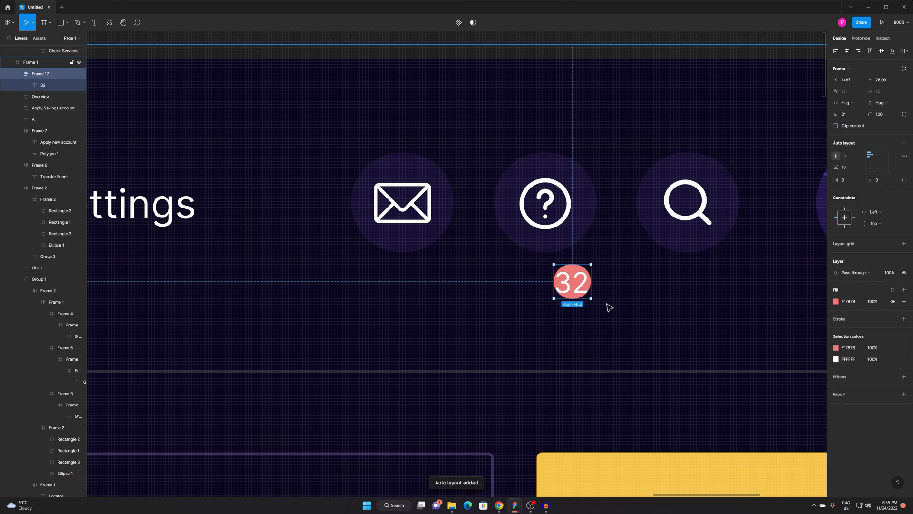
{"action": "left_click", "coordinate": [846, 180]}
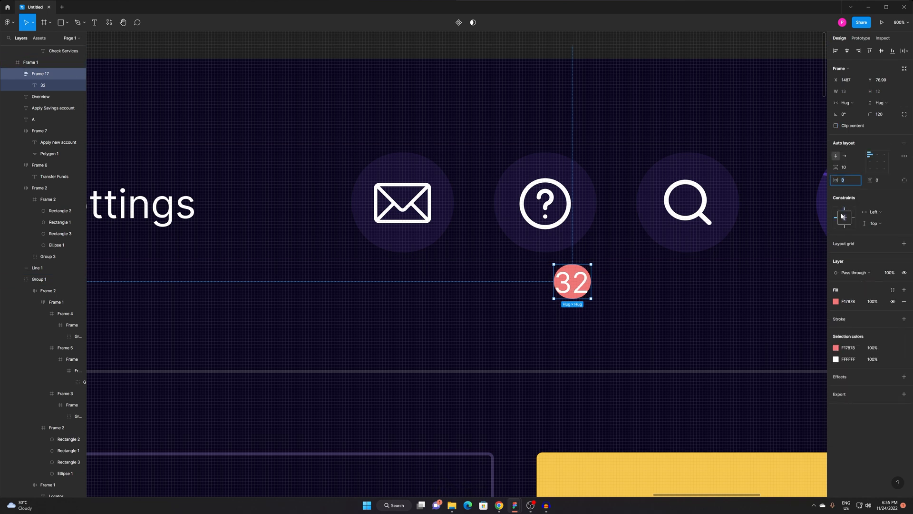
{"action": "type", "text": "7"}
{"action": "key", "text": "Return"}
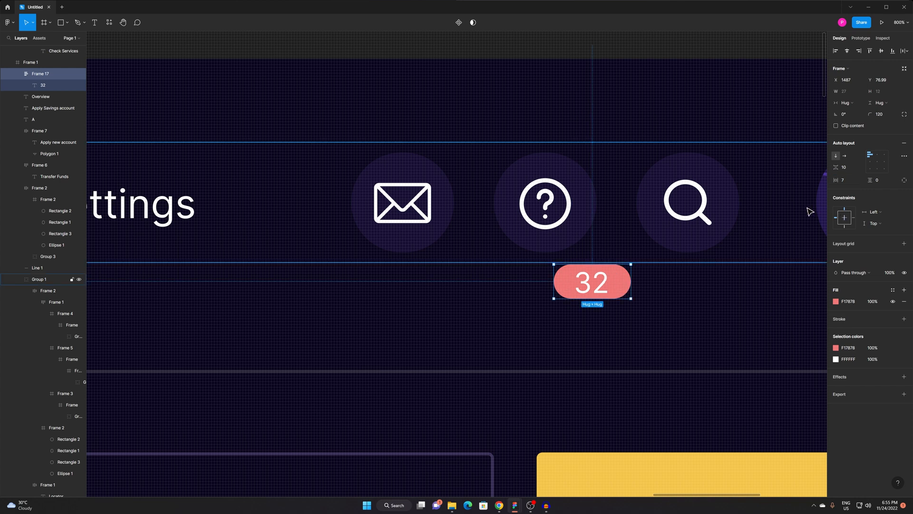
Set the coral badge's horizontal and vertical padding to 2.
{"action": "left_click", "coordinate": [846, 180]}
{"action": "type", "text": "2"}
{"action": "key", "text": "Return"}
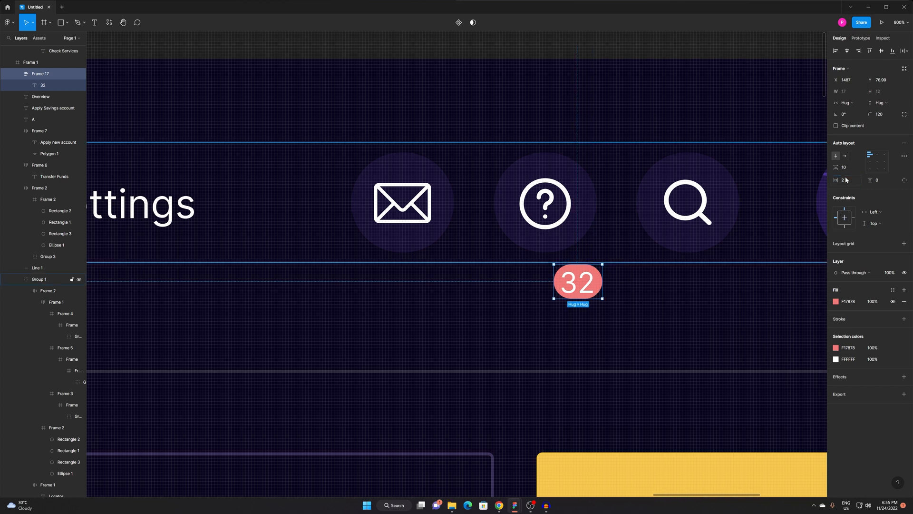
{"action": "left_click", "coordinate": [877, 180]}
{"action": "type", "text": "2"}
{"action": "key", "text": "Return"}
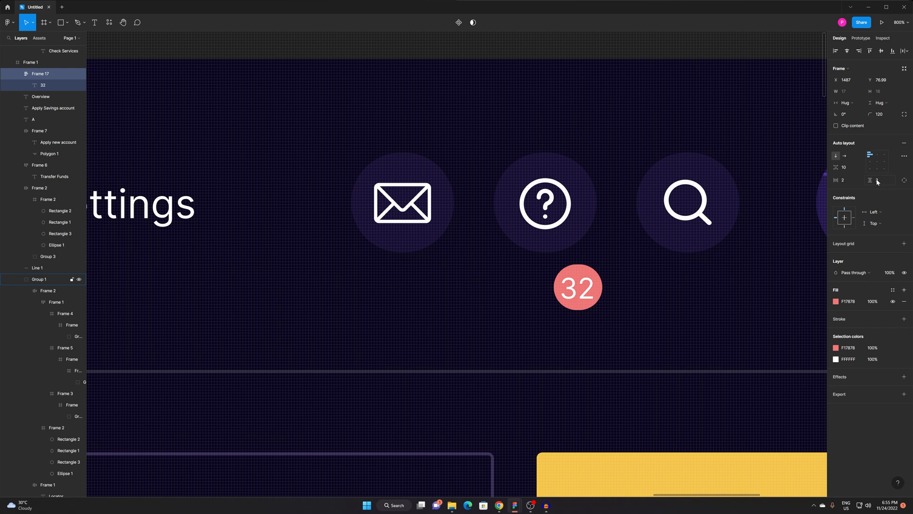
Set the coral badge's horizontal and vertical padding to 5.
{"action": "left_click", "coordinate": [848, 183]}
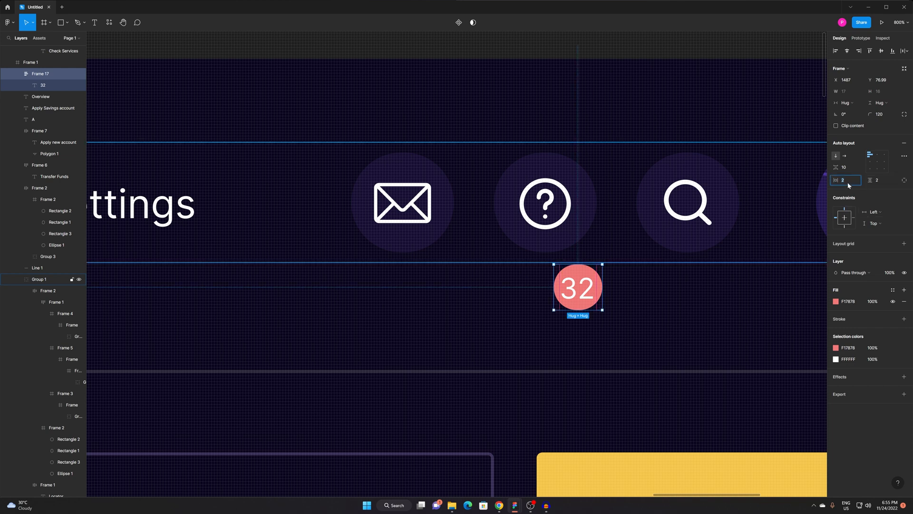
{"action": "type", "text": "5"}
{"action": "key", "text": "Return"}
{"action": "left_click", "coordinate": [878, 183]}
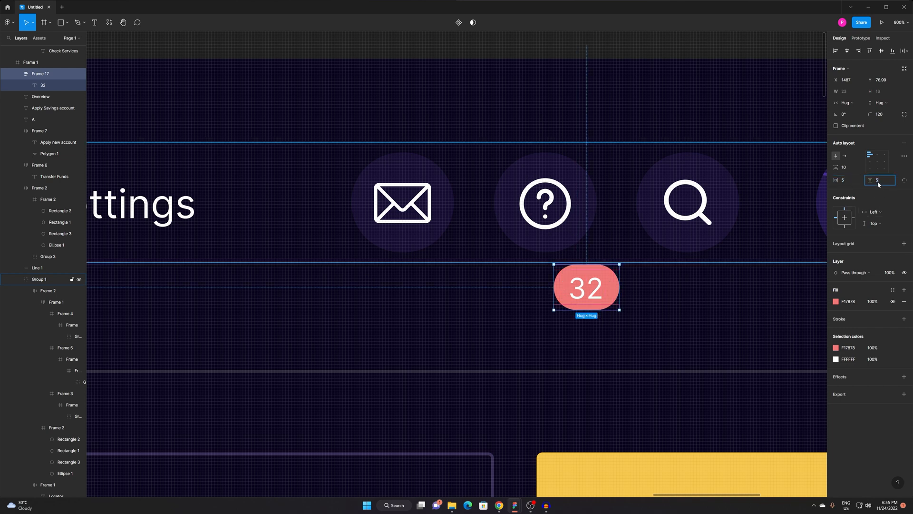
{"action": "type", "text": "5"}
{"action": "key", "text": "Return"}
Reduce the font size of the badge's number to 8.
{"action": "double_click", "coordinate": [583, 293]}
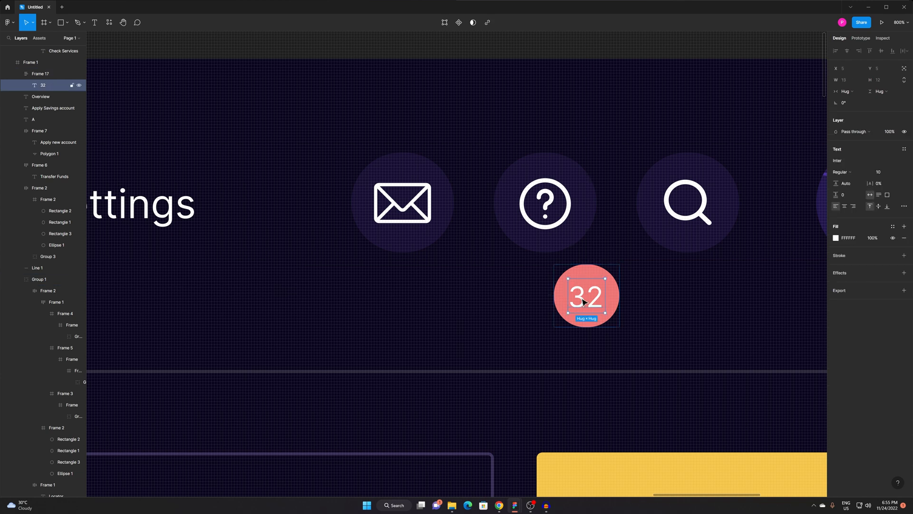
{"action": "left_click", "coordinate": [880, 173]}
{"action": "key", "text": "Return"}
{"action": "key", "text": "Escape"}
{"action": "scroll", "coordinate": [611, 305], "scroll_direction": "down", "scroll_amount": 3}
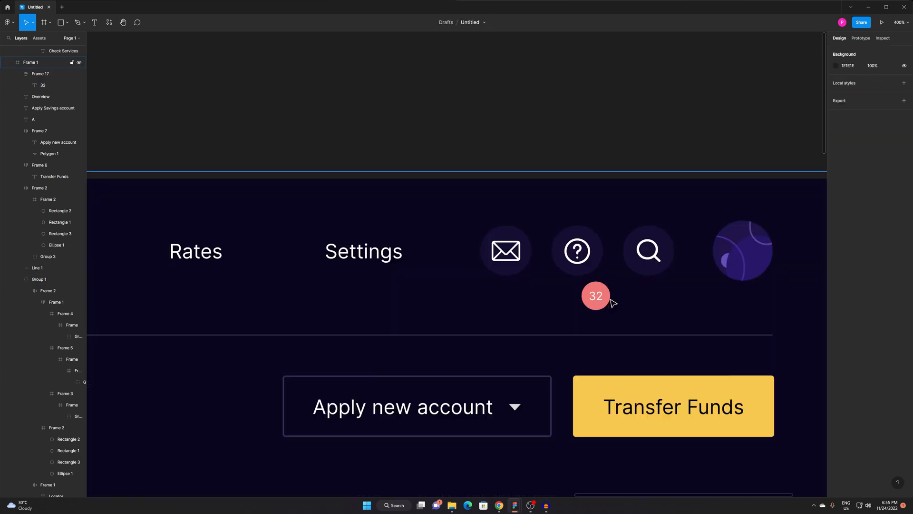
Move the badge up so it overlaps the lower-right edge of the help icon's circle.
{"action": "left_click", "coordinate": [606, 304]}
{"action": "mouse_move", "coordinate": [602, 304]}
{"action": "left_mouse_down"}
{"action": "mouse_move", "coordinate": [604, 277]}
{"action": "mouse_move", "coordinate": [595, 299]}
{"action": "left_mouse_up"}
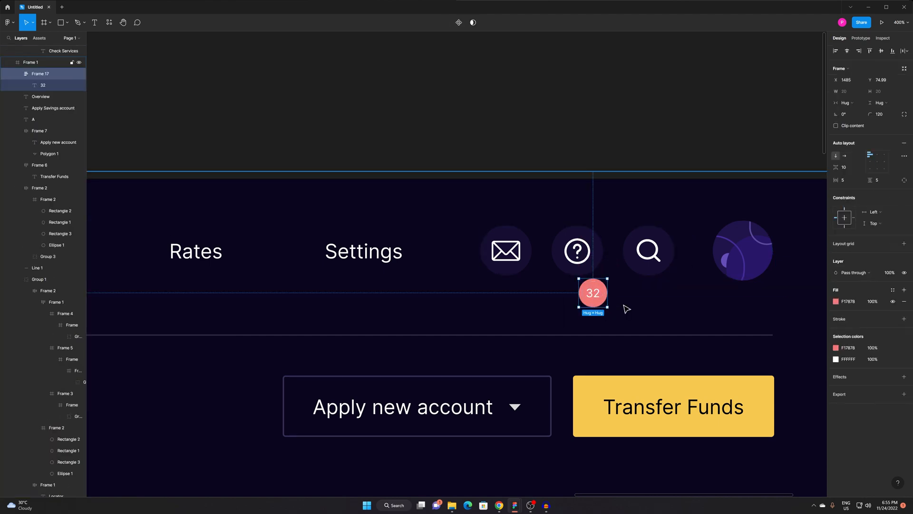
{"action": "key", "text": "shift+Up"}
{"action": "key", "text": "Right"}
{"action": "key", "text": "Up"}
{"action": "key", "text": "Right"}
{"action": "key", "text": "Right"}
{"action": "key", "text": "Up"}
{"action": "key", "text": "Up"}
{"action": "key", "text": "Up"}
{"action": "left_click", "coordinate": [620, 302], "text": "alt"}
{"action": "left_click", "coordinate": [606, 291], "text": "alt"}
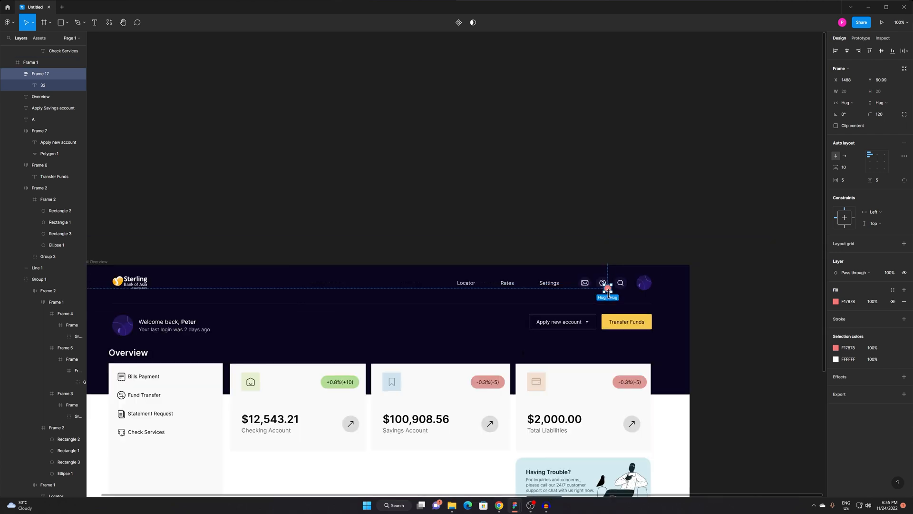
{"action": "left_click", "coordinate": [591, 220]}
Change the badge number's font weight to Medium.
{"action": "left_click_drag", "start_coordinate": [617, 340], "coordinate": [672, 261]}
{"action": "scroll", "coordinate": [662, 210], "scroll_direction": "up", "scroll_amount": 10}
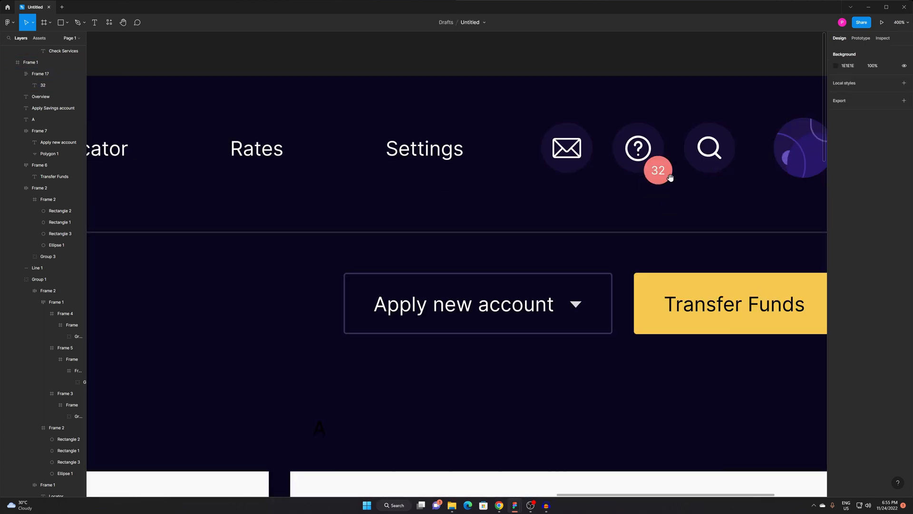
{"action": "double_click", "coordinate": [609, 274]}
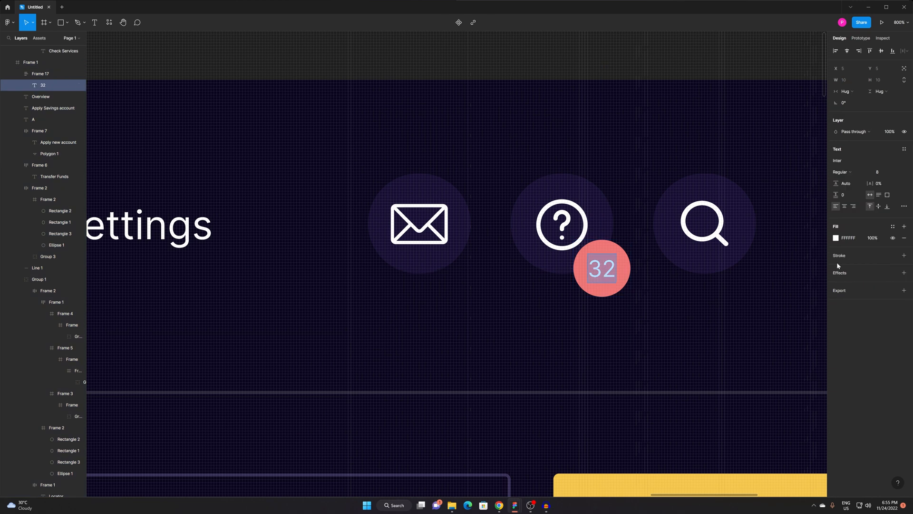
{"action": "left_click", "coordinate": [843, 174]}
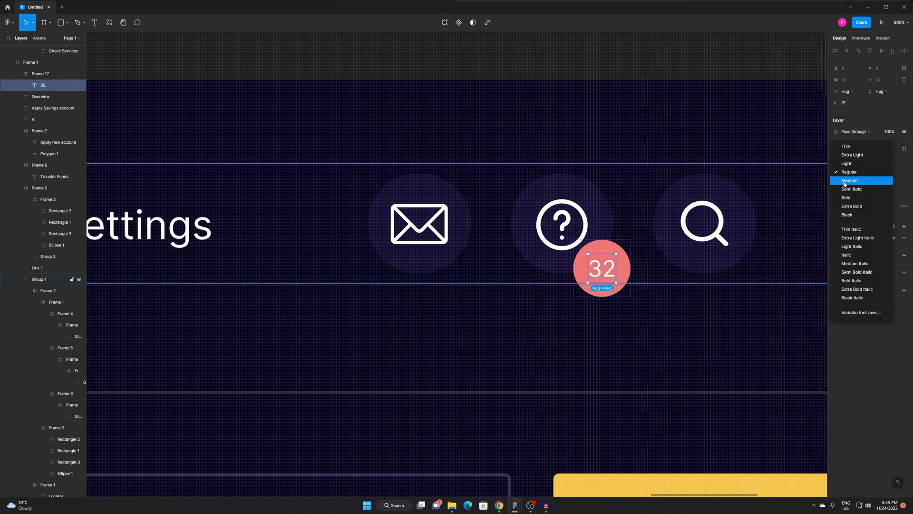
{"action": "left_click", "coordinate": [844, 181]}
{"action": "left_click", "coordinate": [626, 136]}
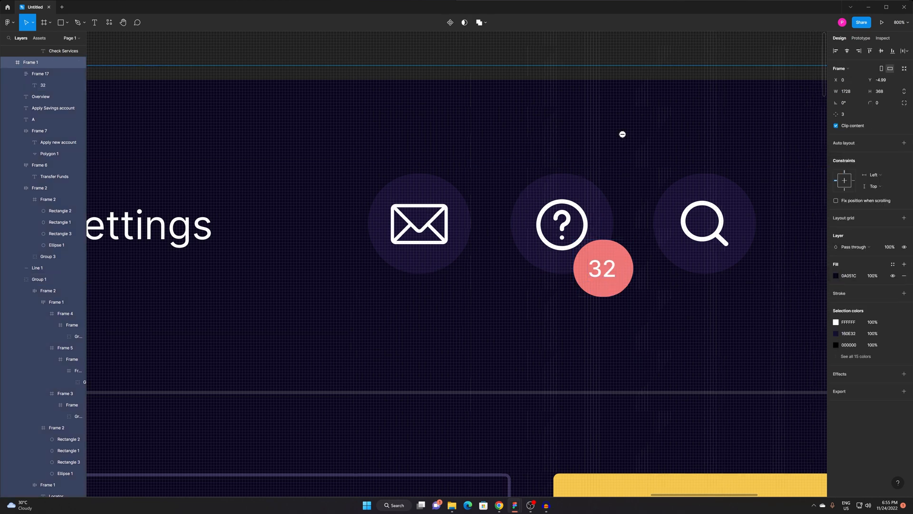
Change the badge number's text colour to near-black 0D0C0C.
{"action": "scroll", "coordinate": [621, 135], "scroll_direction": "down", "scroll_amount": 2}
{"action": "scroll", "coordinate": [623, 196], "scroll_direction": "up", "scroll_amount": 2}
{"action": "double_click", "coordinate": [610, 208]}
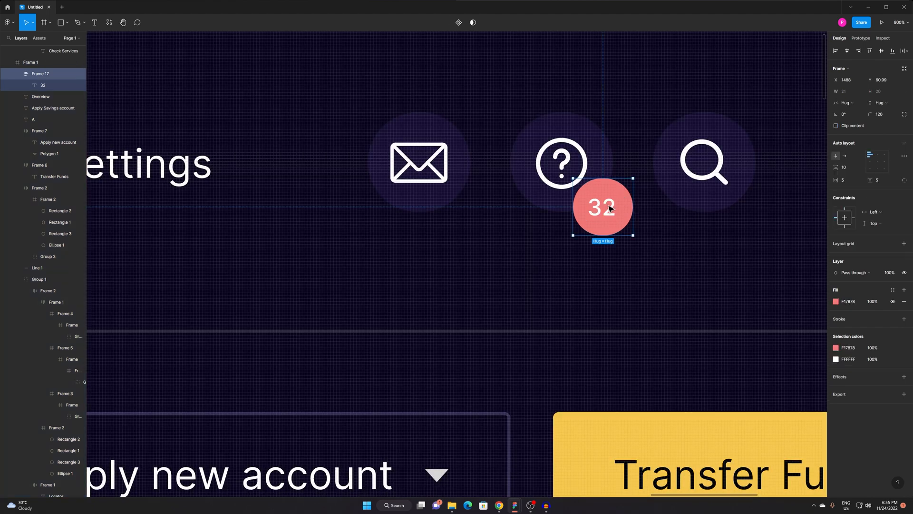
{"action": "key", "text": "Escape"}
{"action": "left_click", "coordinate": [835, 239]}
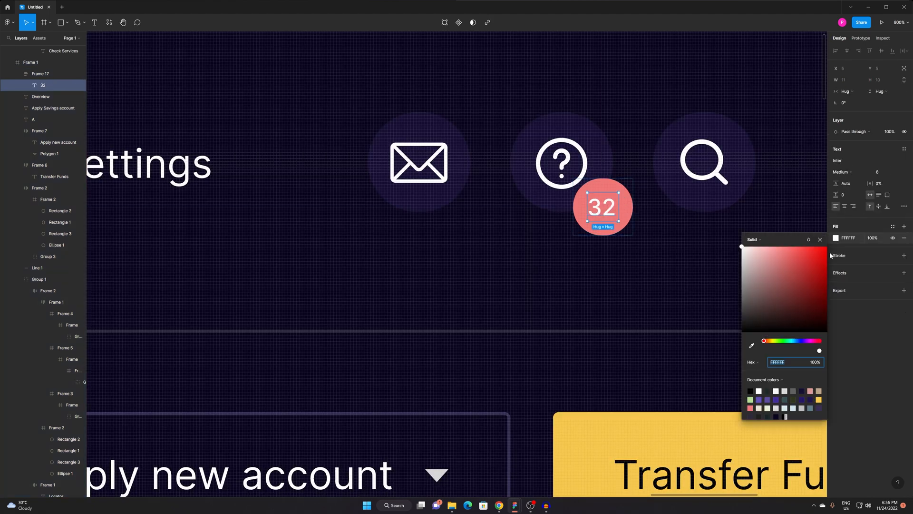
{"action": "left_click_drag", "start_coordinate": [757, 287], "coordinate": [748, 328]}
{"action": "left_click", "coordinate": [604, 318]}
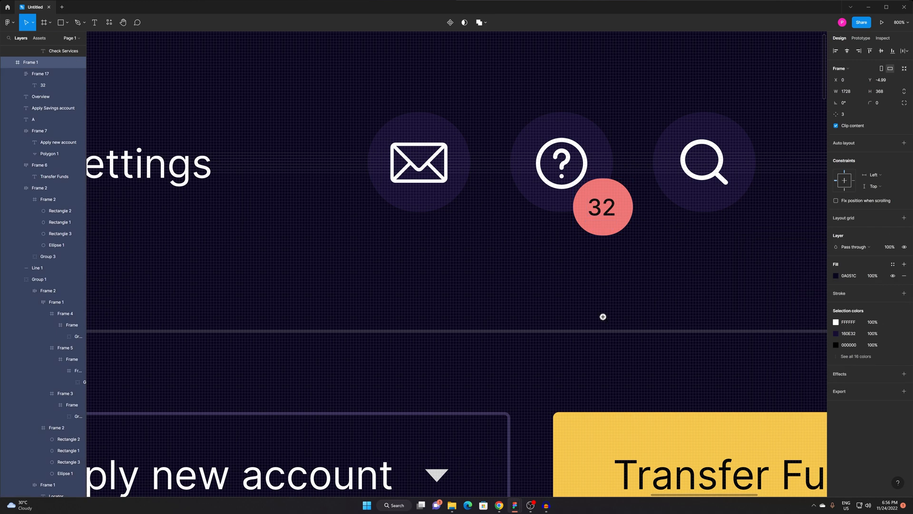
Move the badge from the help icon to the lower-right edge of the mail icon's circle and fine-tune its position.
{"action": "scroll", "coordinate": [603, 317], "scroll_direction": "down", "scroll_amount": 3}
{"action": "left_click", "coordinate": [618, 205]}
{"action": "left_click_drag", "start_coordinate": [540, 294], "coordinate": [596, 210]}
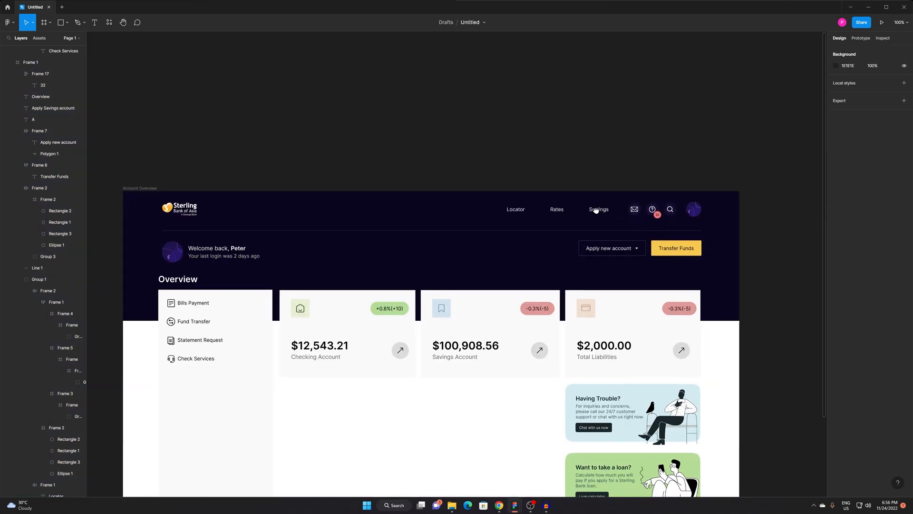
{"action": "scroll", "coordinate": [595, 210], "scroll_direction": "up", "scroll_amount": 5}
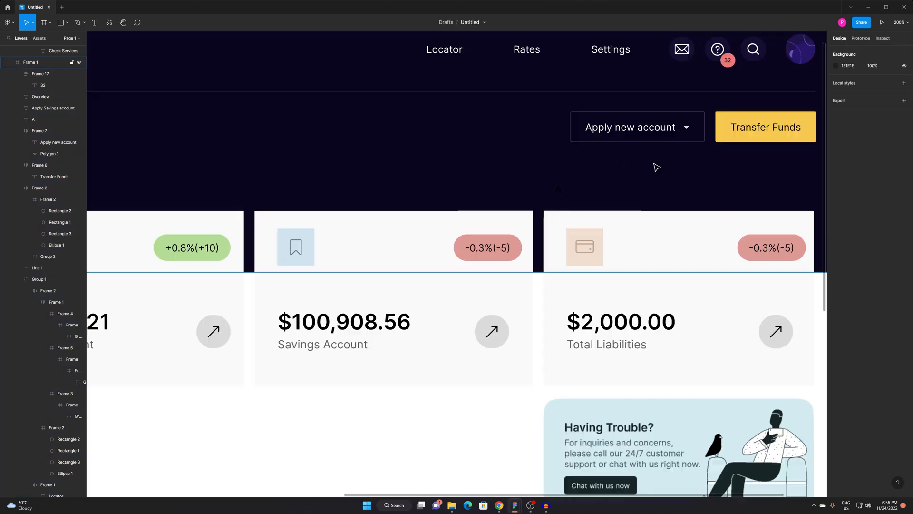
{"action": "left_click_drag", "start_coordinate": [649, 125], "coordinate": [571, 206]}
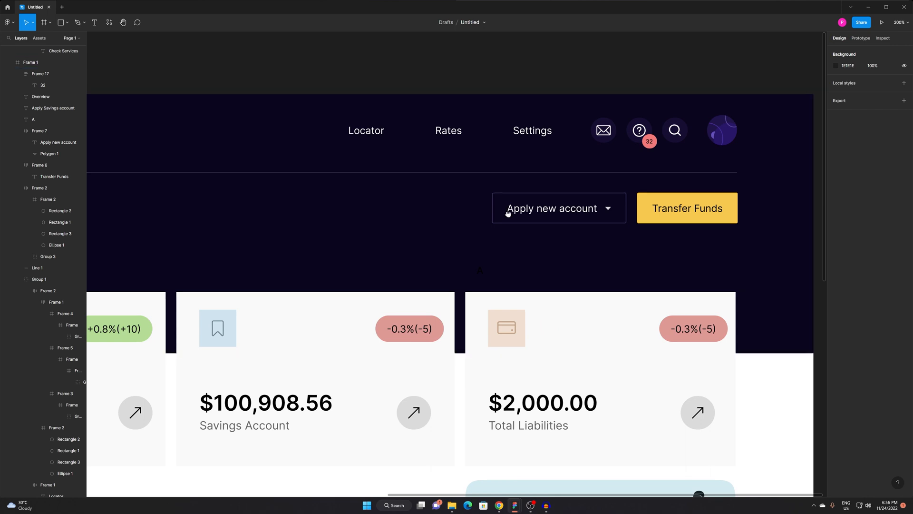
{"action": "scroll", "coordinate": [533, 190], "scroll_direction": "down", "scroll_amount": 1}
{"action": "scroll", "coordinate": [638, 140], "scroll_direction": "up", "scroll_amount": 5}
{"action": "left_click_drag", "start_coordinate": [655, 137], "coordinate": [588, 149]}
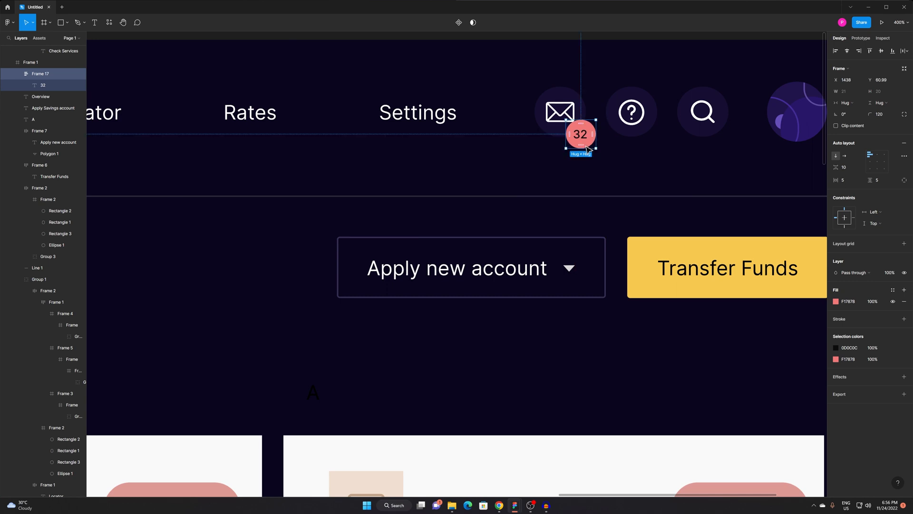
{"action": "key", "text": "Left"}
{"action": "key", "text": "Up"}
{"action": "key", "text": "Up"}
{"action": "key", "text": "Up"}
{"action": "key", "text": "Down"}
{"action": "key", "text": "Down"}
Examine the account cards and the empty area below them on the Account Overview page.
{"action": "scroll", "coordinate": [589, 142], "scroll_direction": "down", "scroll_amount": 2}
{"action": "left_click_drag", "start_coordinate": [697, 285], "coordinate": [754, 194]}
{"action": "left_click", "coordinate": [581, 277]}
{"action": "scroll", "coordinate": [403, 303], "scroll_direction": "down", "scroll_amount": 2}
{"action": "left_click_drag", "start_coordinate": [403, 304], "coordinate": [623, 176]}
{"action": "left_click_drag", "start_coordinate": [567, 233], "coordinate": [556, 186]}
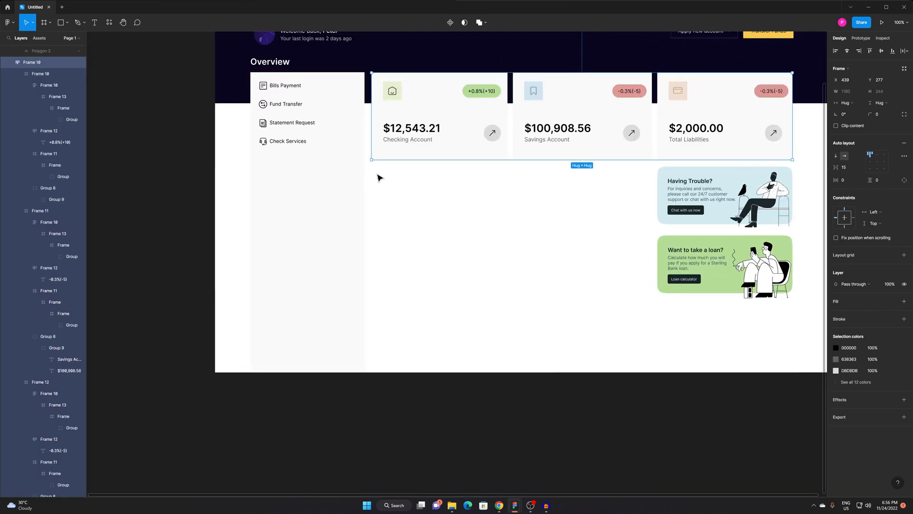
{"action": "left_click", "coordinate": [536, 308]}
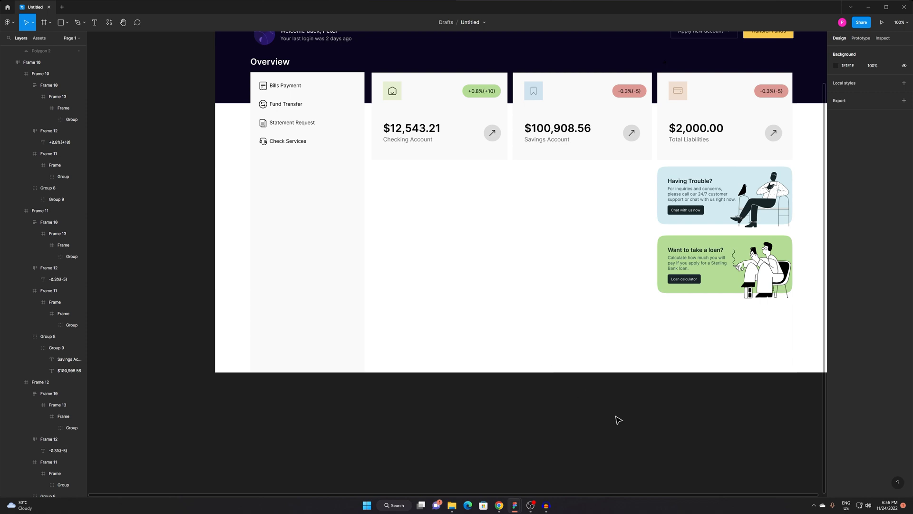
Review the original bank site's account overview and fund transfer screens in the other design window.
{"action": "scroll", "coordinate": [618, 420], "scroll_direction": "down", "scroll_amount": 3}
{"action": "scroll", "coordinate": [543, 396], "scroll_direction": "up", "scroll_amount": 4}
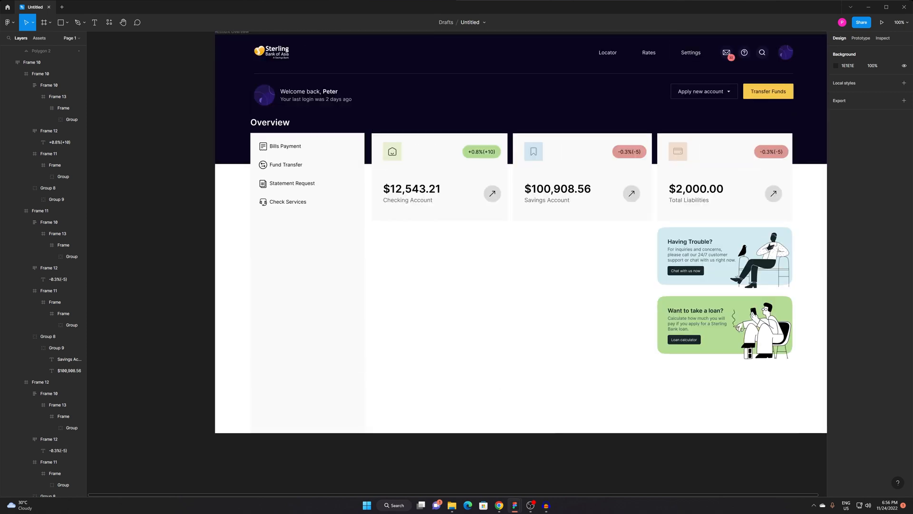
{"action": "left_click_drag", "start_coordinate": [0, 124], "coordinate": [575, 13]}
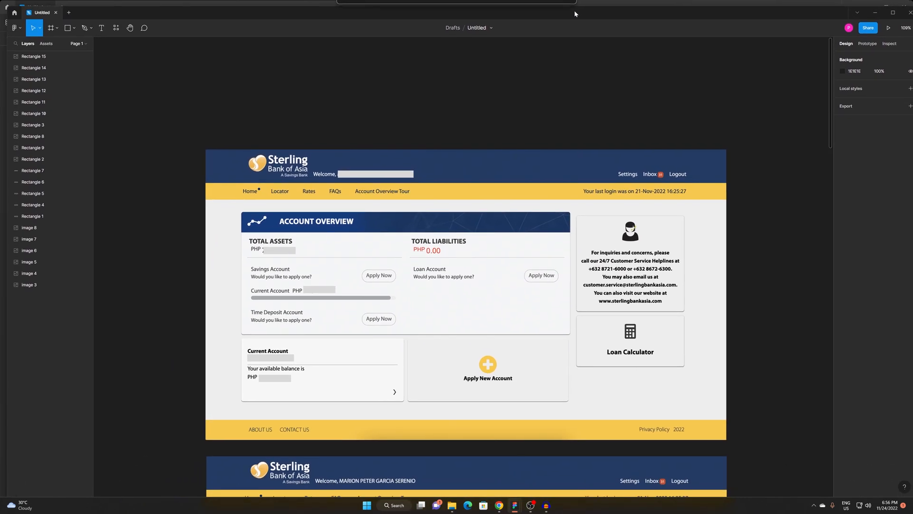
{"action": "left_click_drag", "start_coordinate": [394, 419], "coordinate": [430, 182]}
{"action": "left_click_drag", "start_coordinate": [386, 447], "coordinate": [389, 263]}
{"action": "left_click_drag", "start_coordinate": [402, 360], "coordinate": [410, 210]}
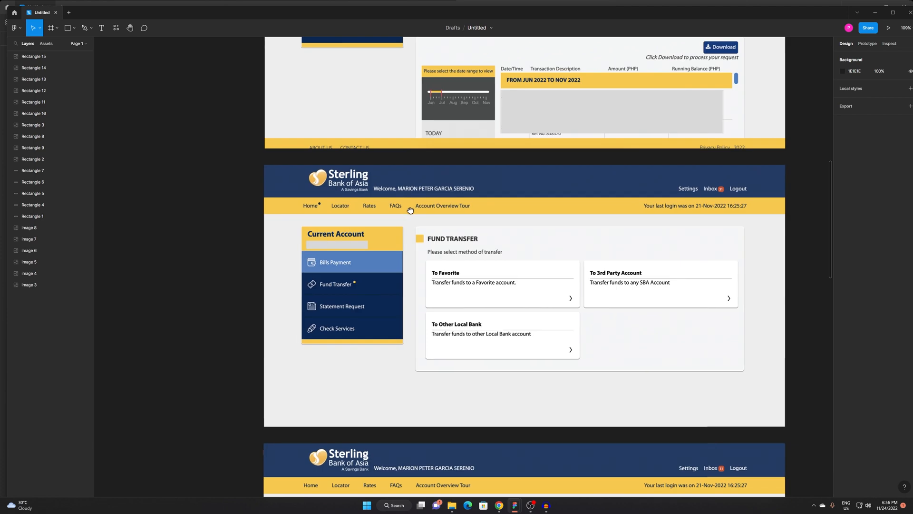
{"action": "left_click_drag", "start_coordinate": [424, 347], "coordinate": [394, 399]}
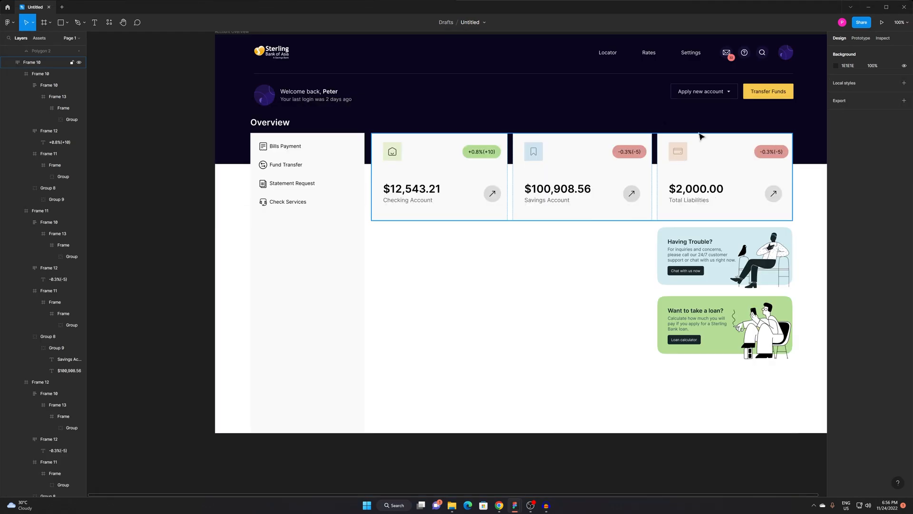
Look through the remaining original screens, including Settings, To Other Local Bank and InstaPay, for content the redesigned page still needs.
{"action": "scroll", "coordinate": [700, 137], "scroll_direction": "up", "scroll_amount": 3}
{"action": "scroll", "coordinate": [700, 137], "scroll_direction": "right", "scroll_amount": 3}
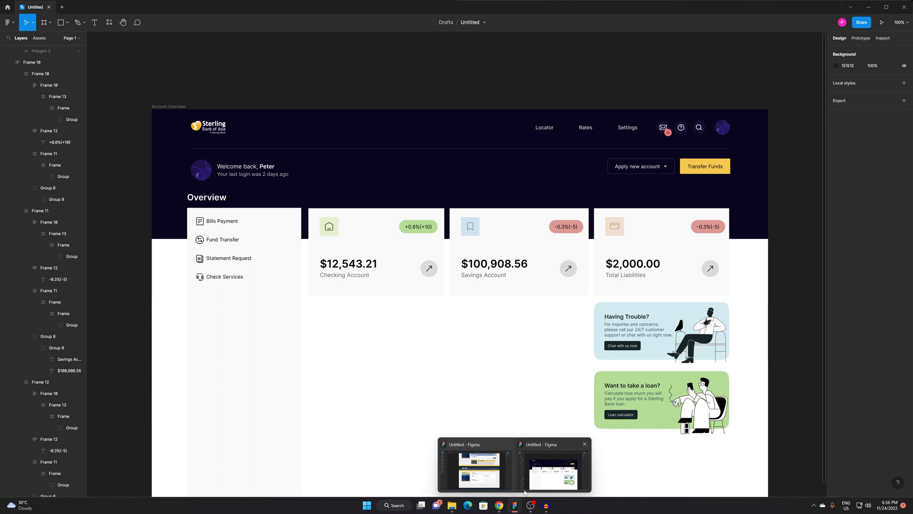
{"action": "left_click", "coordinate": [547, 469]}
{"action": "mouse_move", "coordinate": [518, 507]}
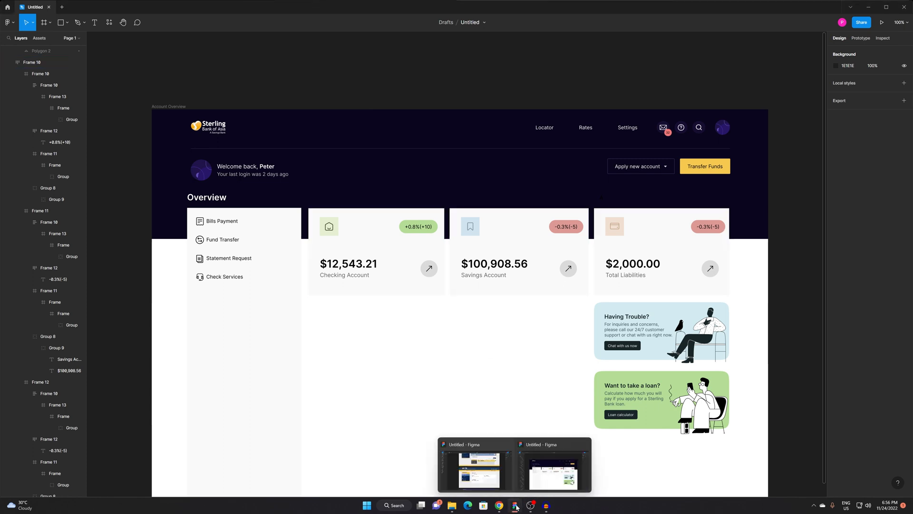
{"action": "left_click", "coordinate": [472, 468]}
{"action": "scroll", "coordinate": [505, 323], "scroll_direction": "down", "scroll_amount": 5}
{"action": "scroll", "coordinate": [505, 324], "scroll_direction": "down", "scroll_amount": 15}
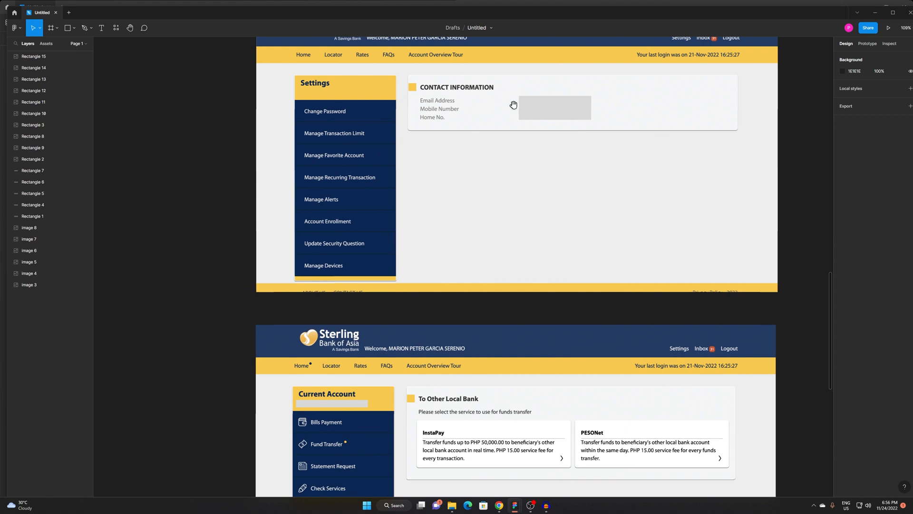
{"action": "scroll", "coordinate": [499, 115], "scroll_direction": "down", "scroll_amount": 6}
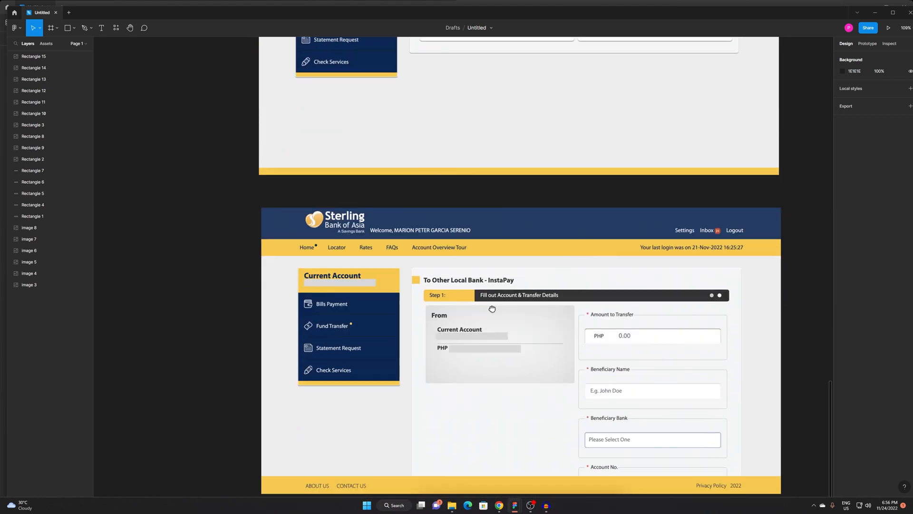
{"action": "scroll", "coordinate": [524, 369], "scroll_direction": "up", "scroll_amount": 9}
{"action": "scroll", "coordinate": [506, 315], "scroll_direction": "right", "scroll_amount": 2}
{"action": "scroll", "coordinate": [472, 395], "scroll_direction": "up", "scroll_amount": 20}
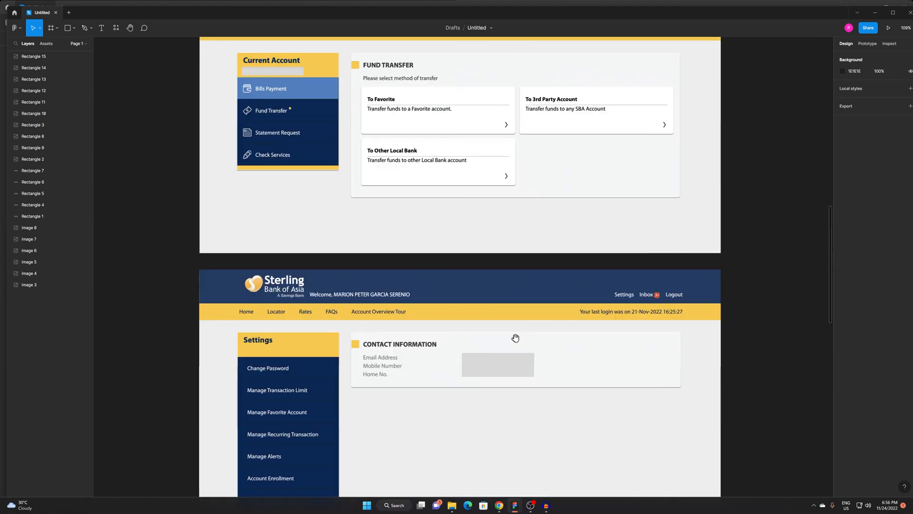
{"action": "scroll", "coordinate": [501, 394], "scroll_direction": "down", "scroll_amount": 5}
{"action": "scroll", "coordinate": [501, 394], "scroll_direction": "left", "scroll_amount": 1}
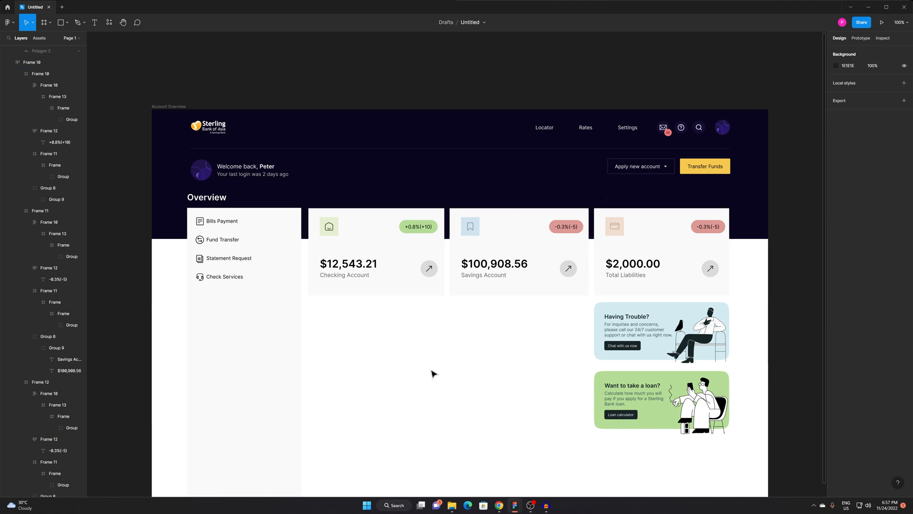
Add the text "Transaction Details" in the empty area below the Checking Account card.
{"action": "left_click_drag", "start_coordinate": [433, 374], "coordinate": [430, 312]}
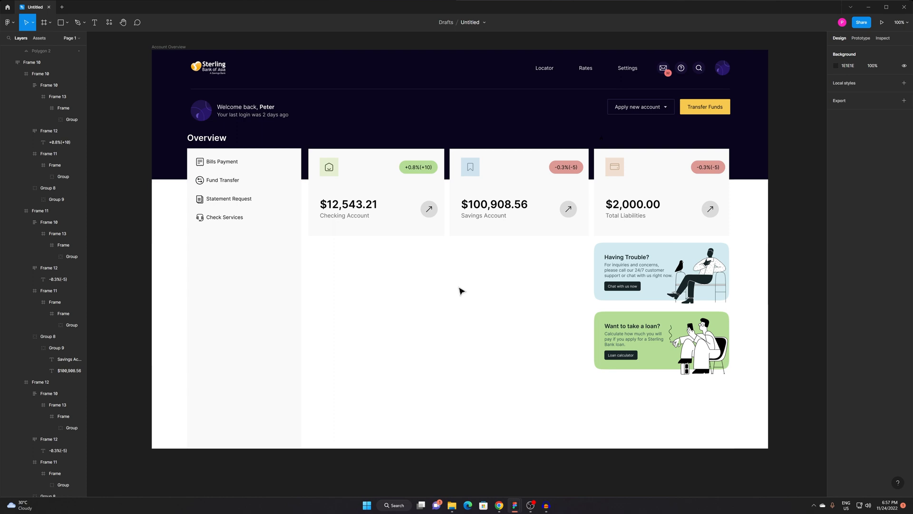
{"action": "scroll", "coordinate": [422, 245], "scroll_direction": "down", "scroll_amount": 3}
{"action": "scroll", "coordinate": [337, 266], "scroll_direction": "up", "scroll_amount": 3}
{"action": "key", "text": "t"}
{"action": "left_click", "coordinate": [318, 256]}
{"action": "type", "text": "Tra"}
{"action": "key", "text": "Escape"}
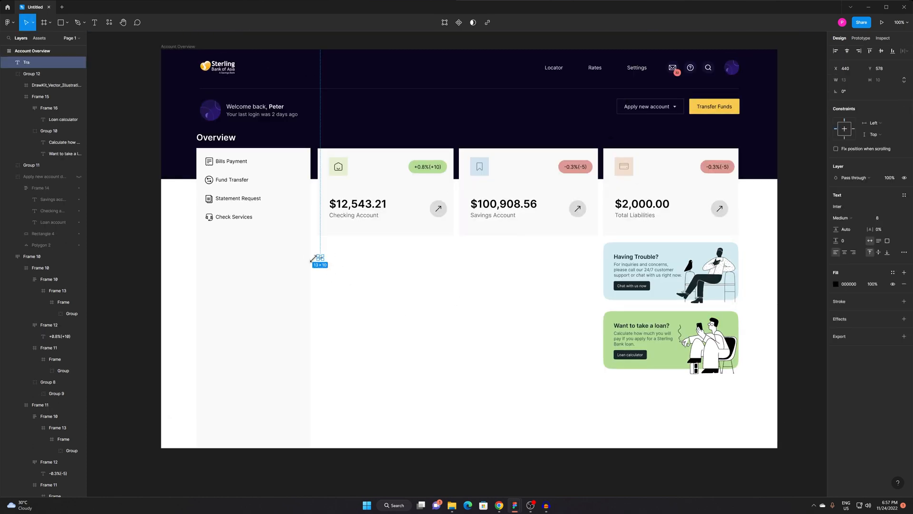
{"action": "scroll", "coordinate": [315, 263], "scroll_direction": "up", "scroll_amount": 3}
{"action": "key", "text": "Return"}
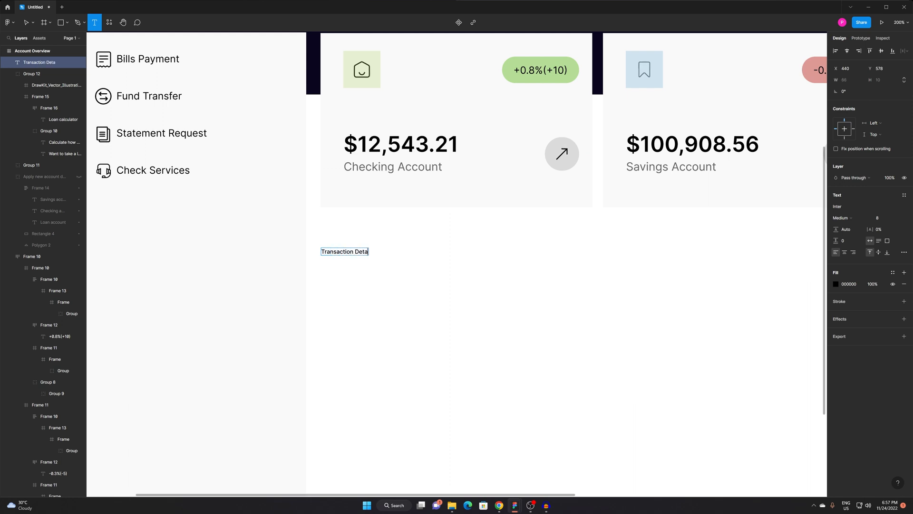
{"action": "key", "text": "Escape"}
Format the Transaction Details heading as Semi Bold, size 16, and align it with the Checking Account card's left edge.
{"action": "left_click", "coordinate": [879, 217]}
{"action": "type", "text": "16"}
{"action": "key", "text": "Return"}
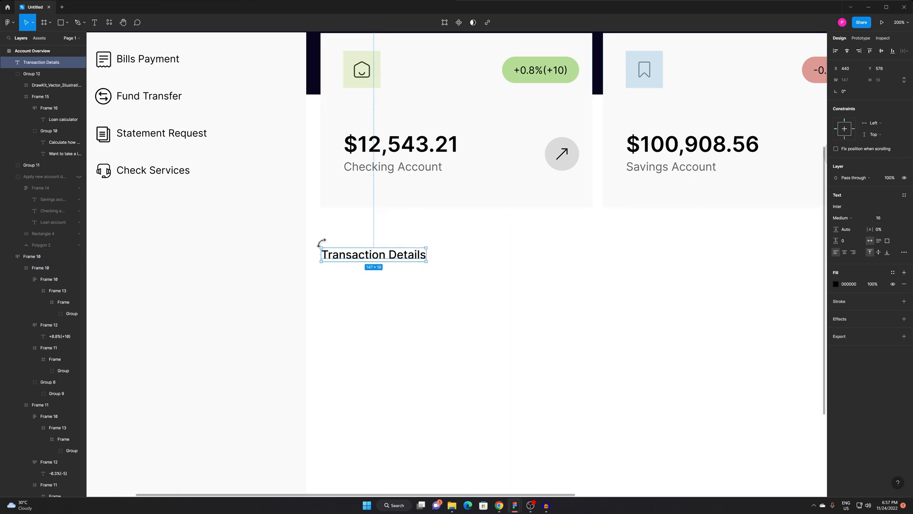
{"action": "mouse_move", "coordinate": [347, 239]}
{"action": "left_mouse_down"}
{"action": "mouse_move", "coordinate": [343, 285]}
{"action": "mouse_move", "coordinate": [341, 232]}
{"action": "left_mouse_up"}
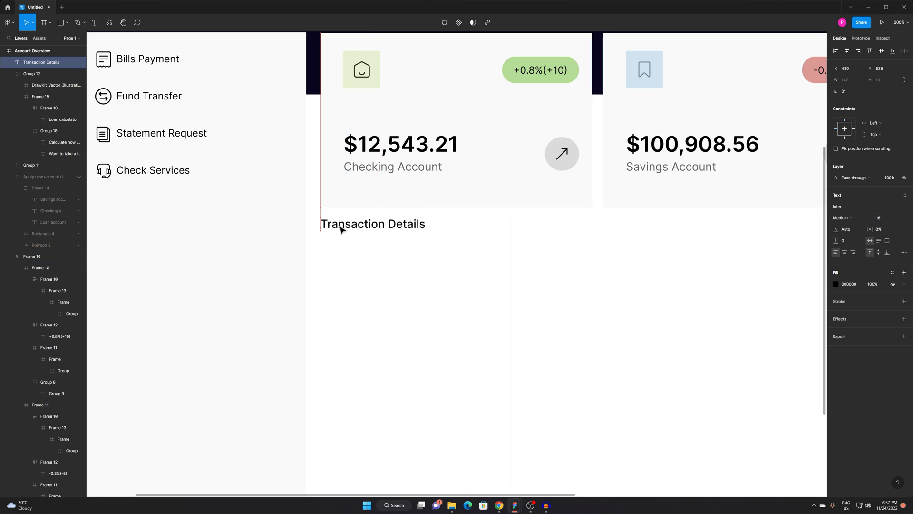
{"action": "left_click", "coordinate": [854, 219]}
{"action": "left_click", "coordinate": [856, 234]}
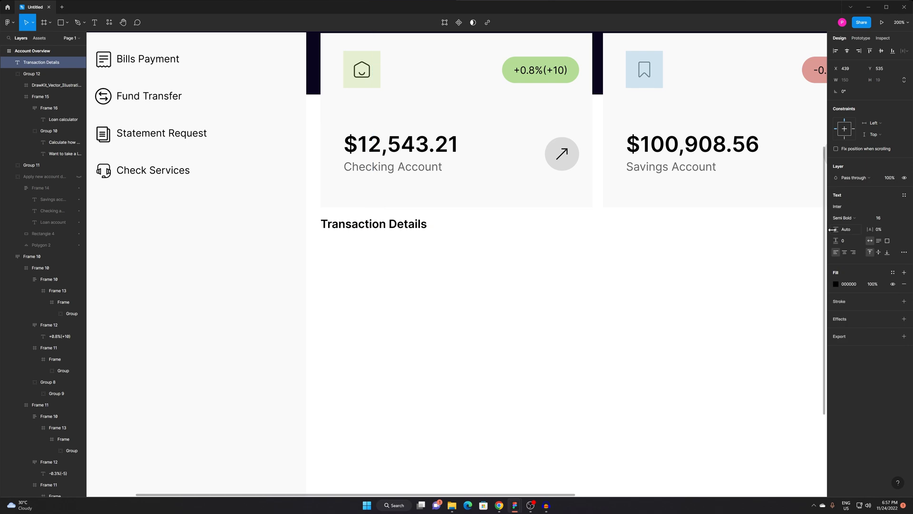
{"action": "left_click", "coordinate": [424, 312]}
{"action": "key", "text": "shift+0"}
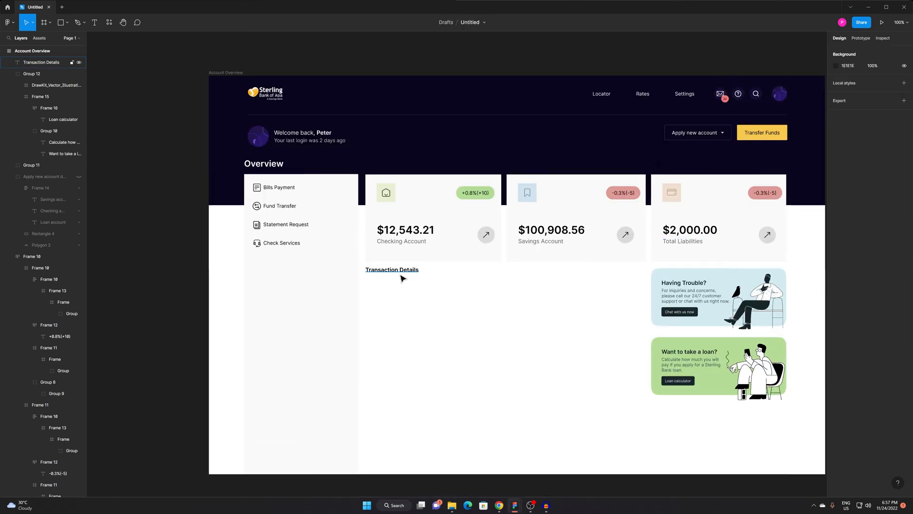
Set the Transaction Details heading's font size to 20 and move it slightly further below the Checking Account card.
{"action": "left_click", "coordinate": [399, 270]}
{"action": "left_click", "coordinate": [884, 218]}
{"action": "type", "text": "2"}
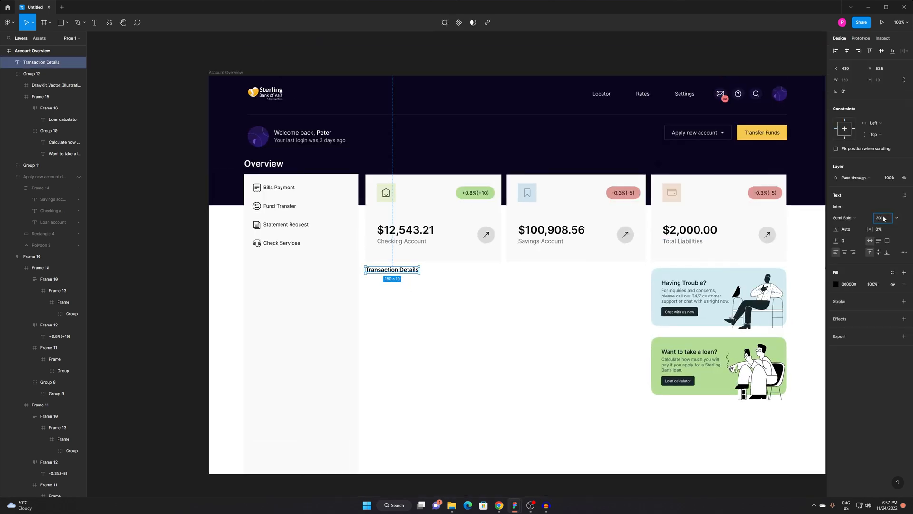
{"action": "type", "text": "0"}
{"action": "key", "text": "Return"}
{"action": "scroll", "coordinate": [485, 306], "scroll_direction": "up", "scroll_amount": 5, "text": "ctrl"}
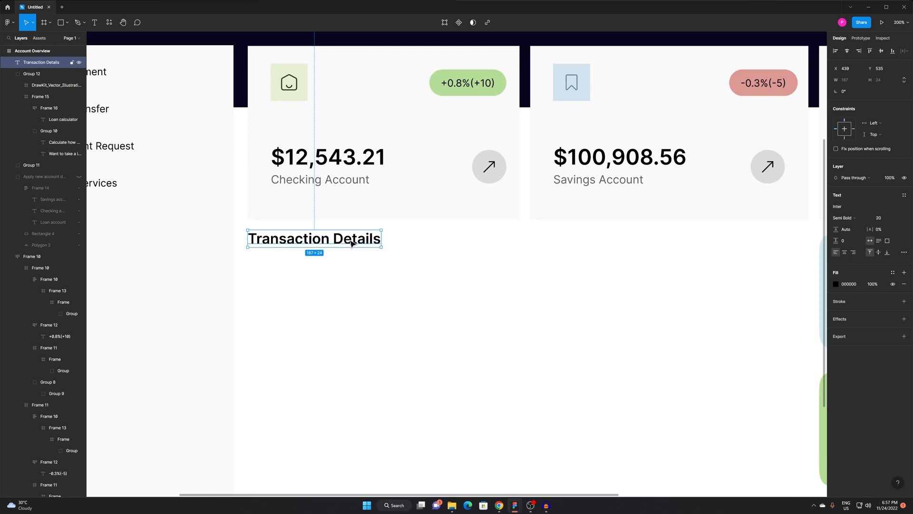
{"action": "left_click_drag", "start_coordinate": [351, 243], "coordinate": [355, 251]}
{"action": "scroll", "coordinate": [444, 336], "scroll_direction": "down", "scroll_amount": 5}
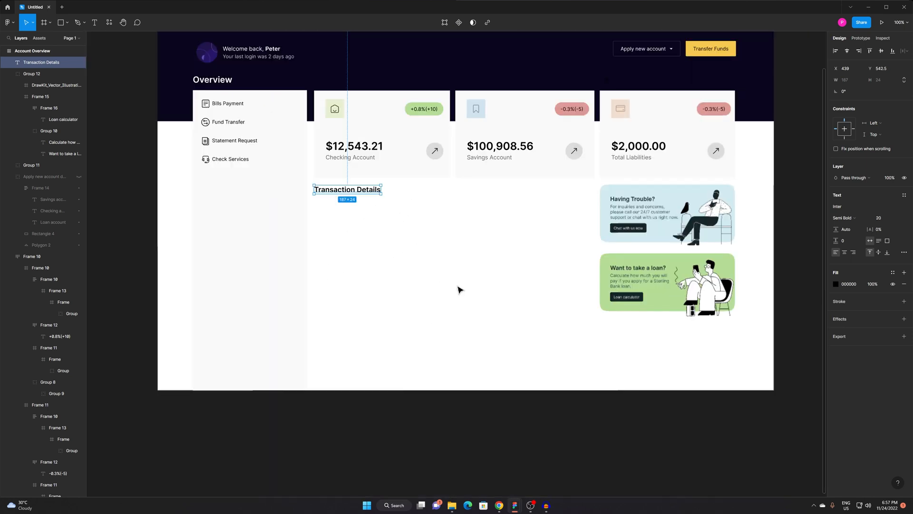
Place a copy of the Checking Account card under the Transaction Details heading and stretch it about 789 wide, down to near the page's lower edge.
{"action": "left_click", "coordinate": [459, 289]}
{"action": "double_click", "coordinate": [419, 132]}
{"action": "key", "text": "Escape"}
{"action": "double_click", "coordinate": [402, 152]}
{"action": "left_click", "coordinate": [463, 342]}
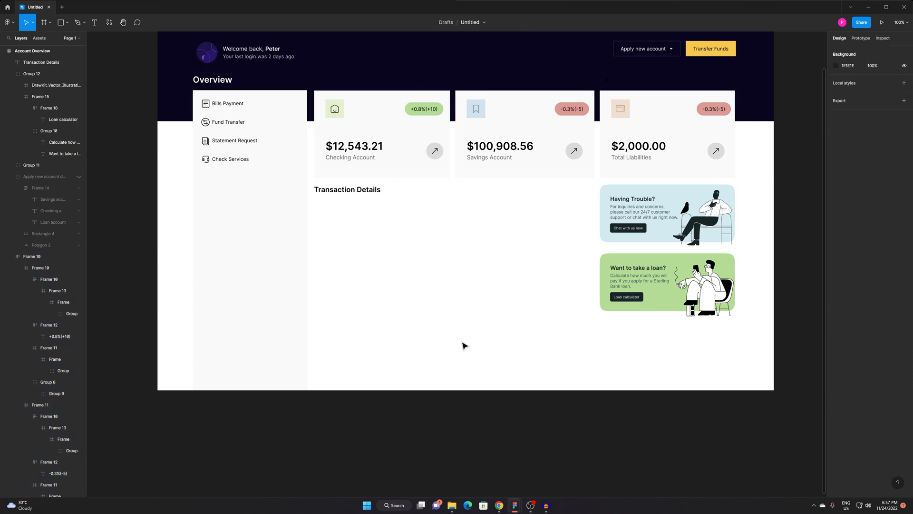
{"action": "key", "text": "ctrl+v"}
{"action": "left_click_drag", "start_coordinate": [542, 138], "coordinate": [401, 252]}
{"action": "left_click_drag", "start_coordinate": [447, 227], "coordinate": [592, 239]}
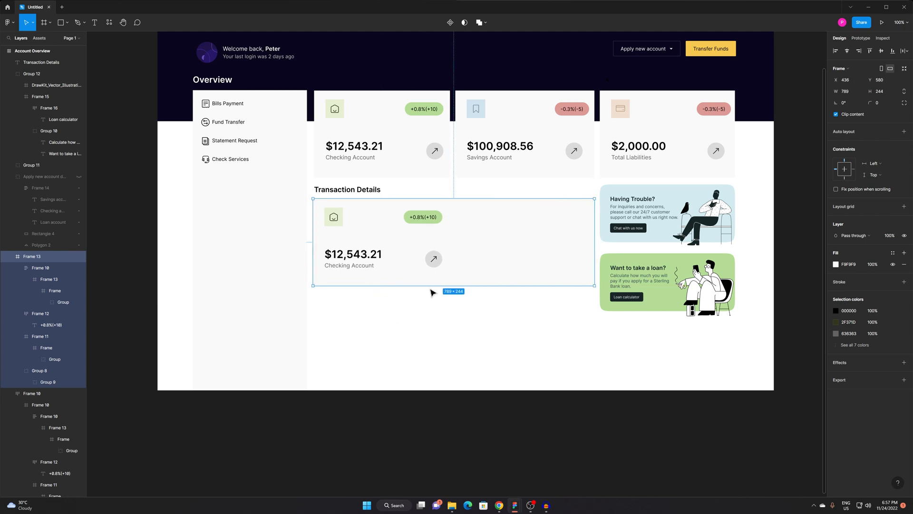
{"action": "left_click_drag", "start_coordinate": [426, 297], "coordinate": [452, 381]}
{"action": "left_click", "coordinate": [495, 416]}
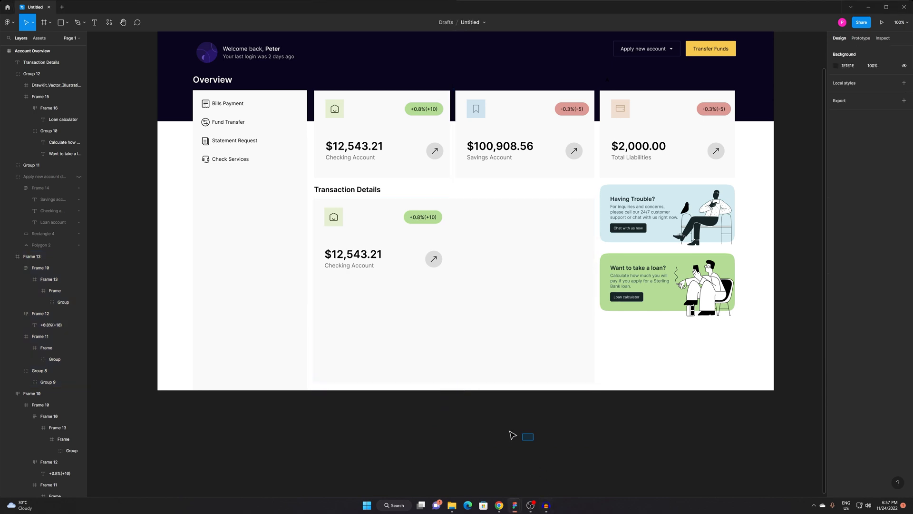
Delete the icon, percentage pill, balance text and arrow from the enlarged card copy, keeping only its background.
{"action": "left_click", "coordinate": [430, 218]}
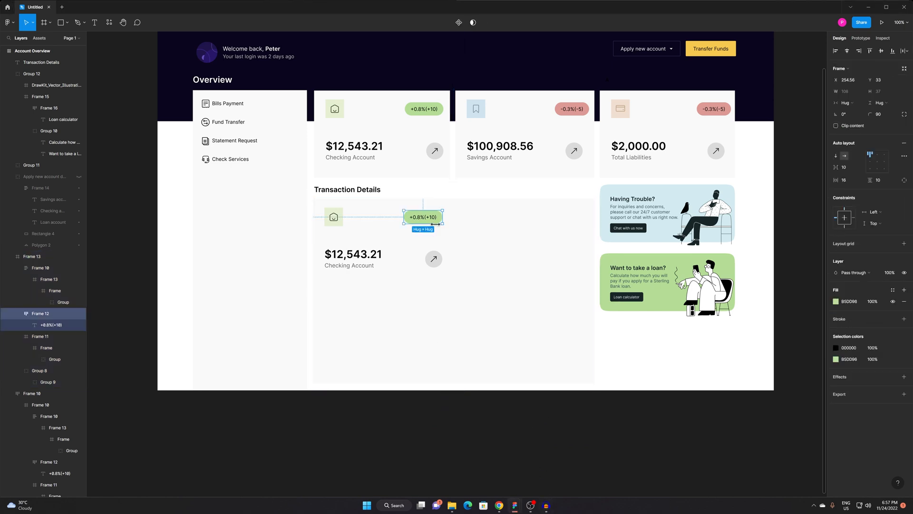
{"action": "left_click", "coordinate": [434, 259], "text": "shift"}
{"action": "left_click", "coordinate": [382, 265], "text": "shift"}
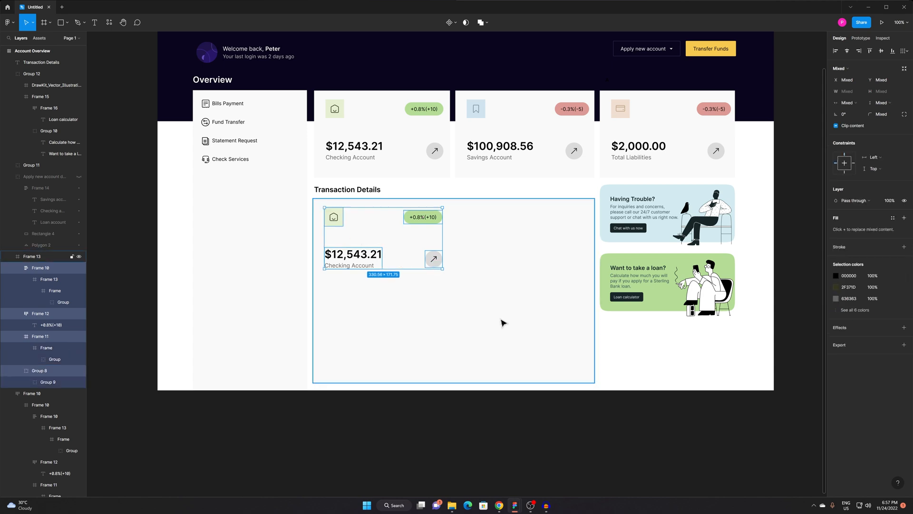
{"action": "key", "text": "Delete"}
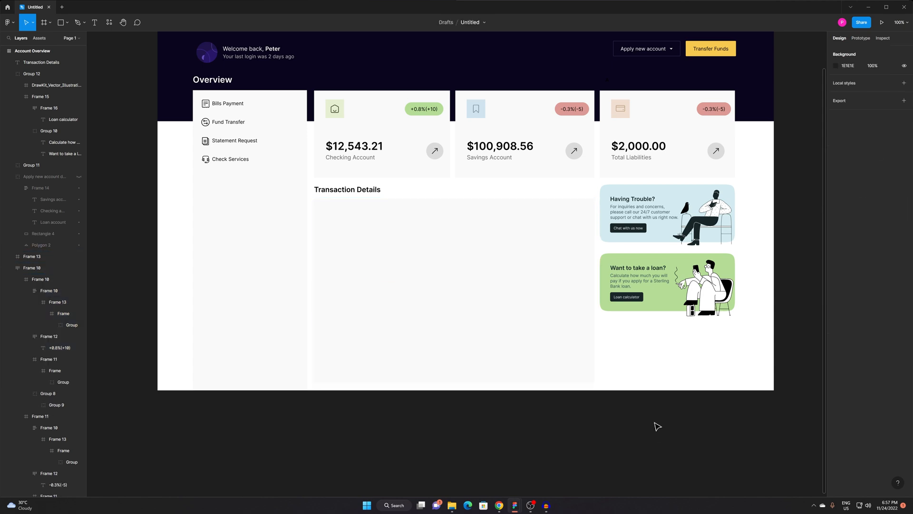
Move the Having Trouble and Want to take a loan cards down together, beside the Transaction Details panel.
{"action": "left_click", "coordinate": [672, 295]}
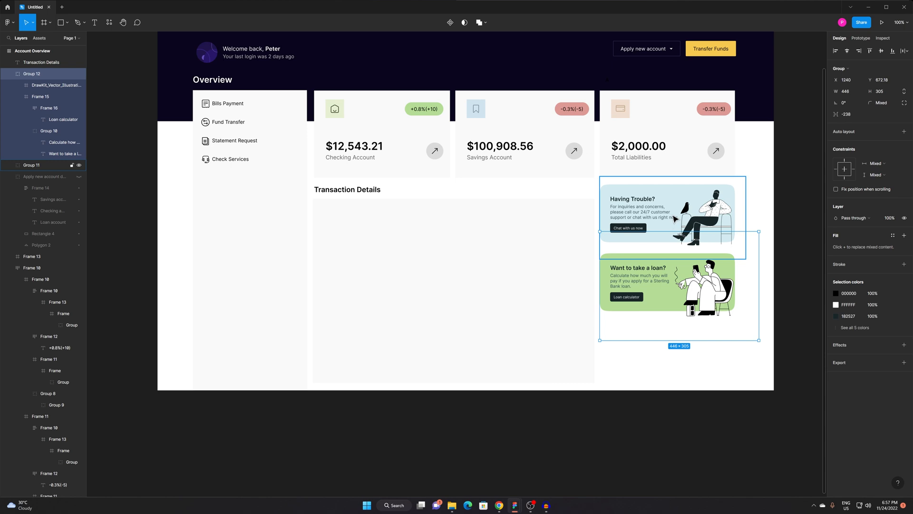
{"action": "left_click", "coordinate": [676, 222], "text": "shift"}
{"action": "mouse_move", "coordinate": [670, 231]}
{"action": "left_mouse_down"}
{"action": "mouse_move", "coordinate": [669, 255]}
{"action": "mouse_move", "coordinate": [668, 243]}
{"action": "left_mouse_up"}
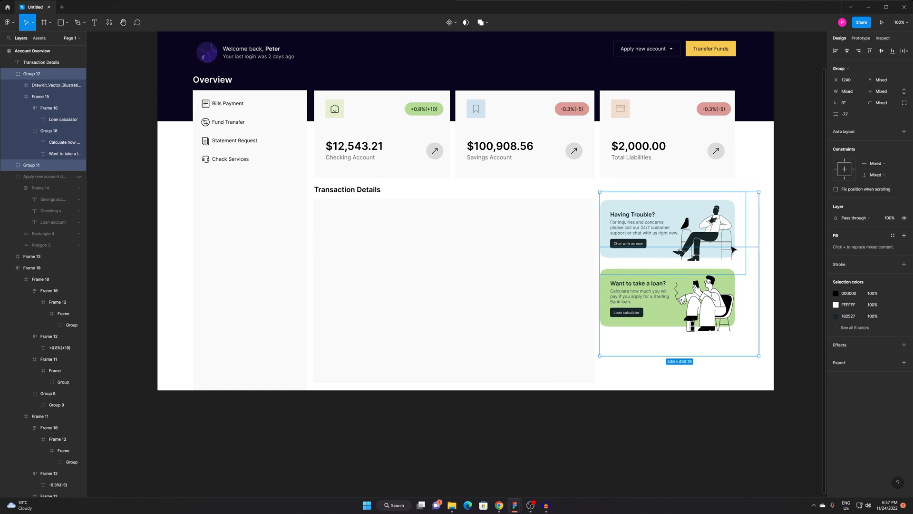
{"action": "left_click", "coordinate": [754, 176]}
Capture a screenshot of the original site's Account Details and Transaction Details screen from the other design window, and return to the redesign.
{"action": "left_click_drag", "start_coordinate": [525, 342], "coordinate": [521, 338]}
{"action": "scroll", "coordinate": [523, 347], "scroll_direction": "right", "scroll_amount": 5}
{"action": "scroll", "coordinate": [526, 358], "scroll_direction": "down", "scroll_amount": 1}
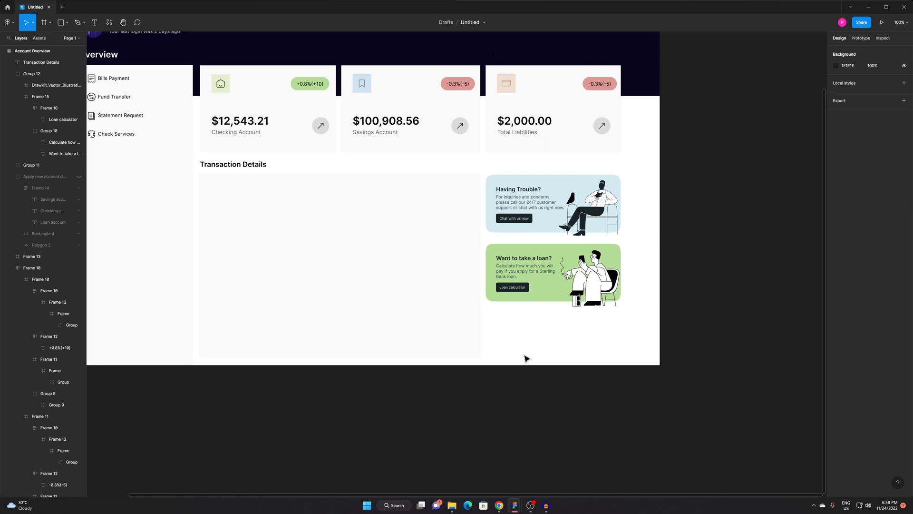
{"action": "key", "text": "alt+Tab"}
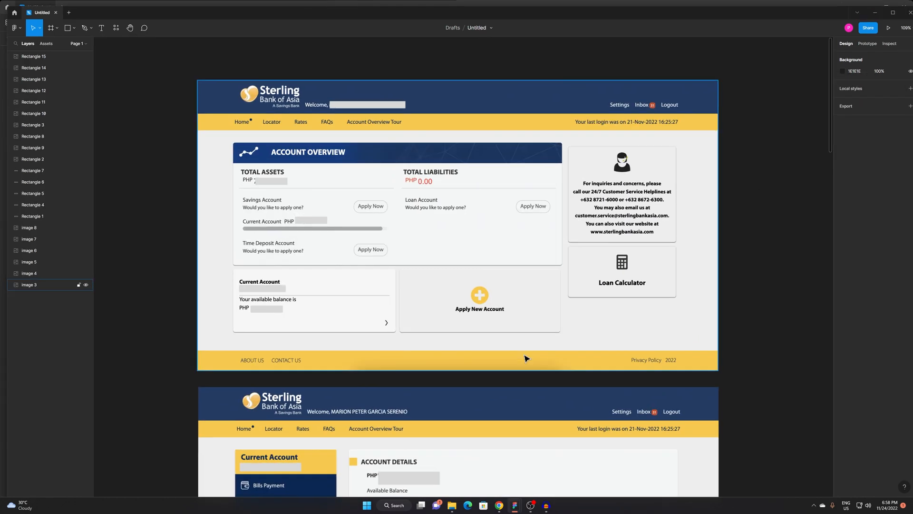
{"action": "scroll", "coordinate": [360, 413], "scroll_direction": "down", "scroll_amount": 5}
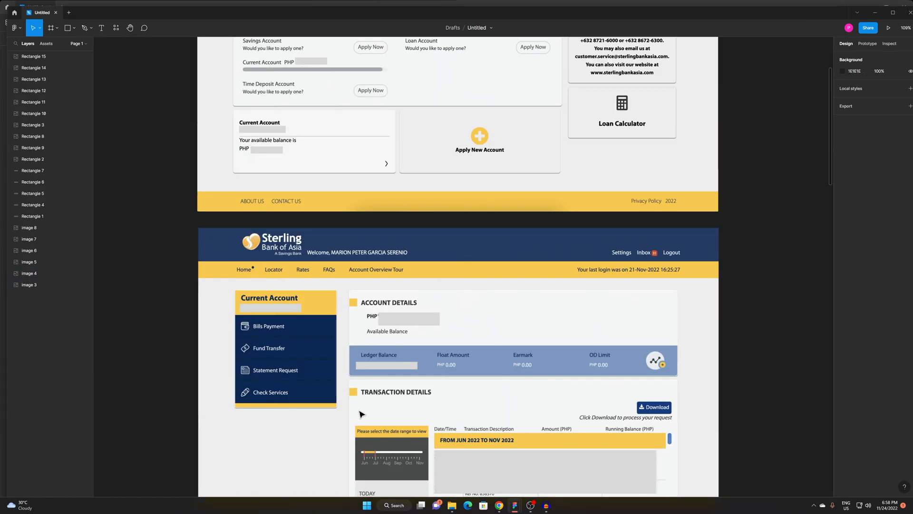
{"action": "scroll", "coordinate": [361, 414], "scroll_direction": "down", "scroll_amount": 4}
{"action": "scroll", "coordinate": [418, 414], "scroll_direction": "up", "scroll_amount": 2}
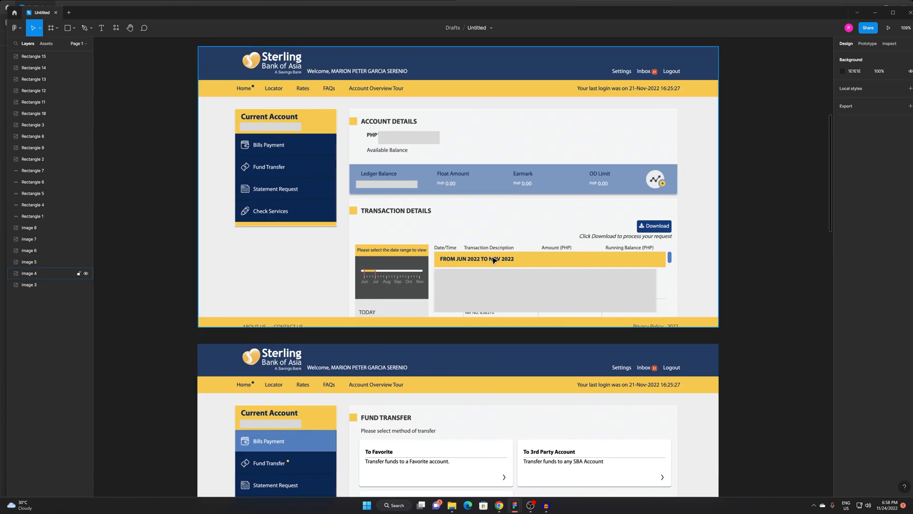
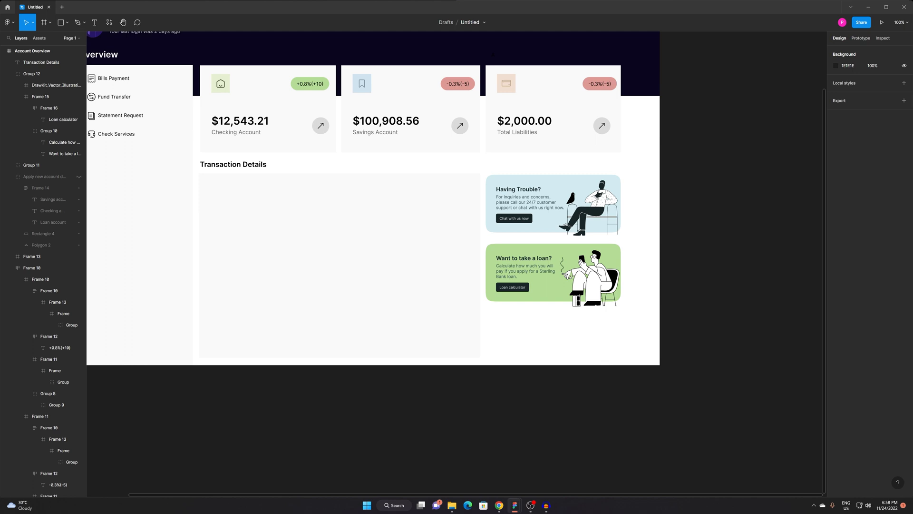
{"action": "key", "text": "super+shift+s"}
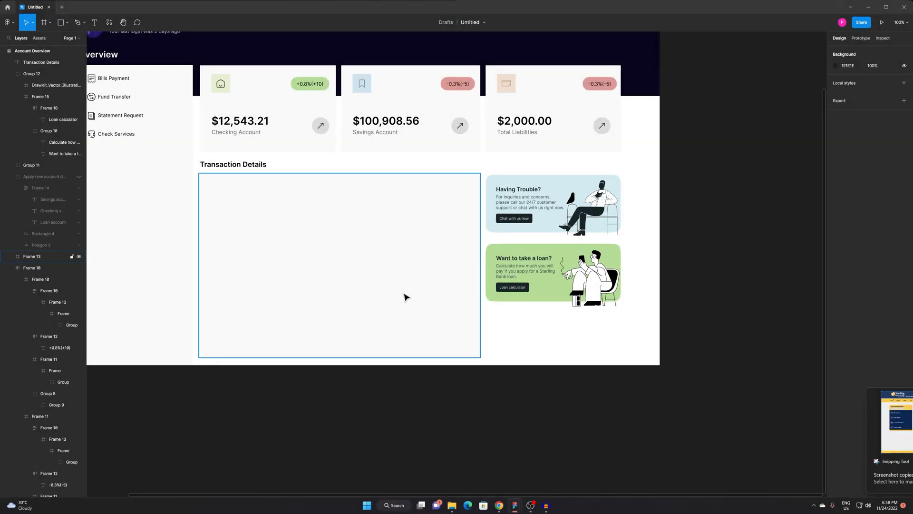
{"action": "left_click", "coordinate": [371, 316]}
{"action": "left_click", "coordinate": [626, 417]}
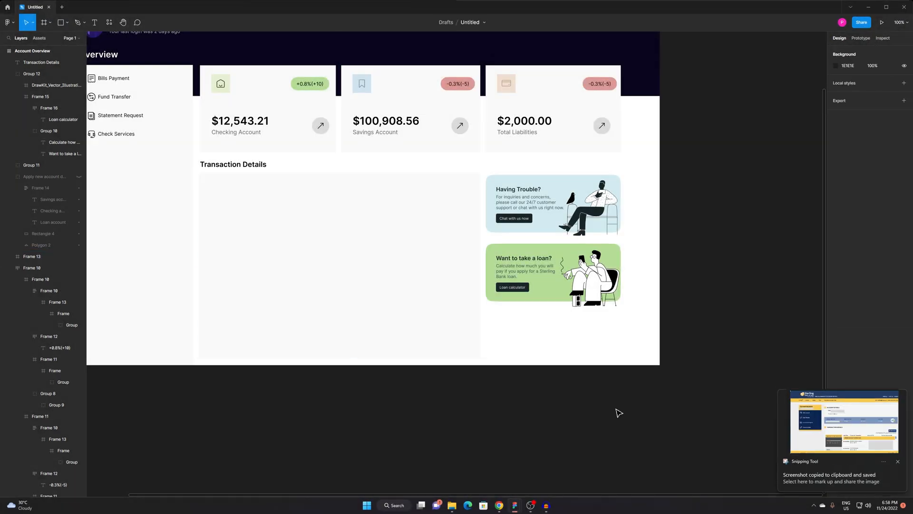
Paste the captured screenshot of the original site and place it on the empty canvas beside the Account Overview page.
{"action": "key", "text": "ctrl+v"}
{"action": "left_click_drag", "start_coordinate": [343, 266], "coordinate": [451, 305]}
{"action": "scroll", "coordinate": [470, 275], "scroll_direction": "up", "scroll_amount": 2}
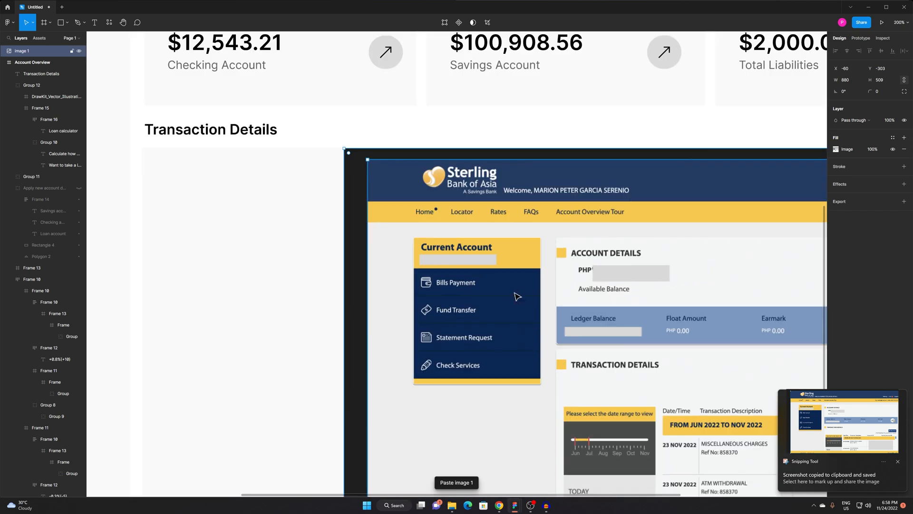
{"action": "scroll", "coordinate": [504, 296], "scroll_direction": "down", "scroll_amount": 2}
{"action": "left_click_drag", "start_coordinate": [528, 336], "coordinate": [680, 234]}
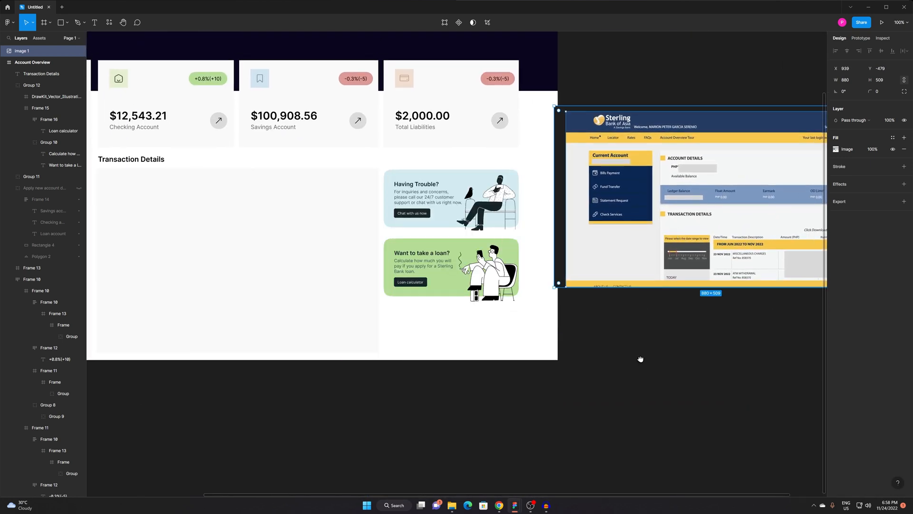
Examine the Transaction Details area of the pasted screenshot, including its date range, table columns and Download control.
{"action": "left_click_drag", "start_coordinate": [640, 358], "coordinate": [366, 318]}
{"action": "scroll", "coordinate": [491, 204], "scroll_direction": "up", "scroll_amount": 5}
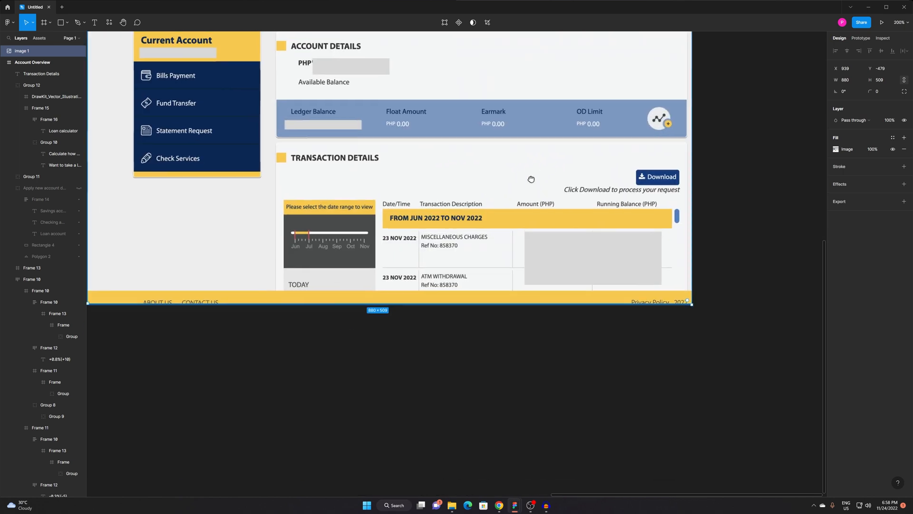
{"action": "left_click_drag", "start_coordinate": [377, 219], "coordinate": [405, 209]}
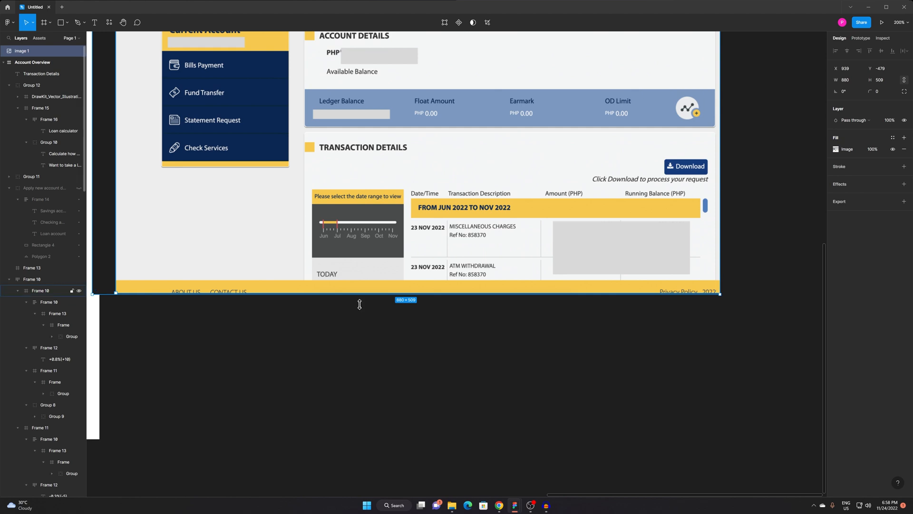
{"action": "left_click", "coordinate": [597, 347]}
{"action": "left_click_drag", "start_coordinate": [324, 292], "coordinate": [394, 283]}
{"action": "scroll", "coordinate": [393, 283], "scroll_direction": "down", "scroll_amount": 3}
{"action": "left_click_drag", "start_coordinate": [95, 247], "coordinate": [422, 272]}
{"action": "left_click_drag", "start_coordinate": [364, 272], "coordinate": [112, 237]}
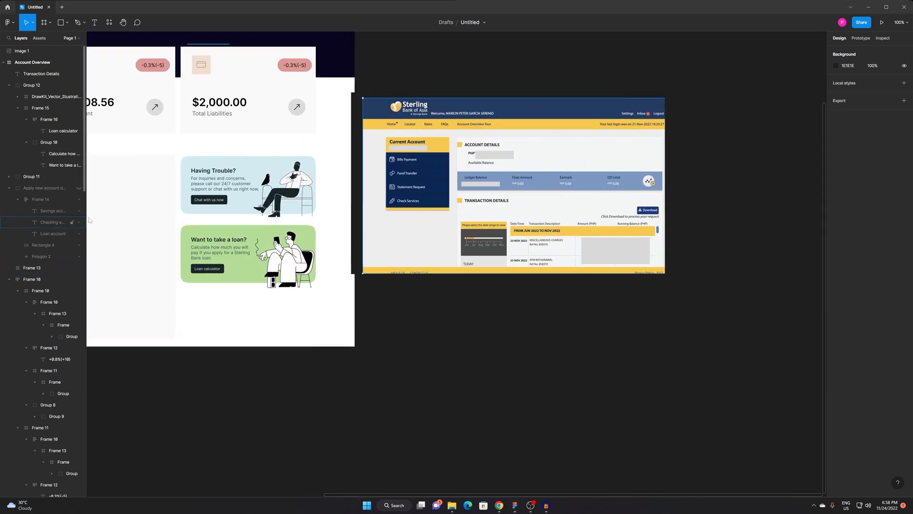
{"action": "left_click", "coordinate": [488, 266]}
{"action": "left_click", "coordinate": [521, 338]}
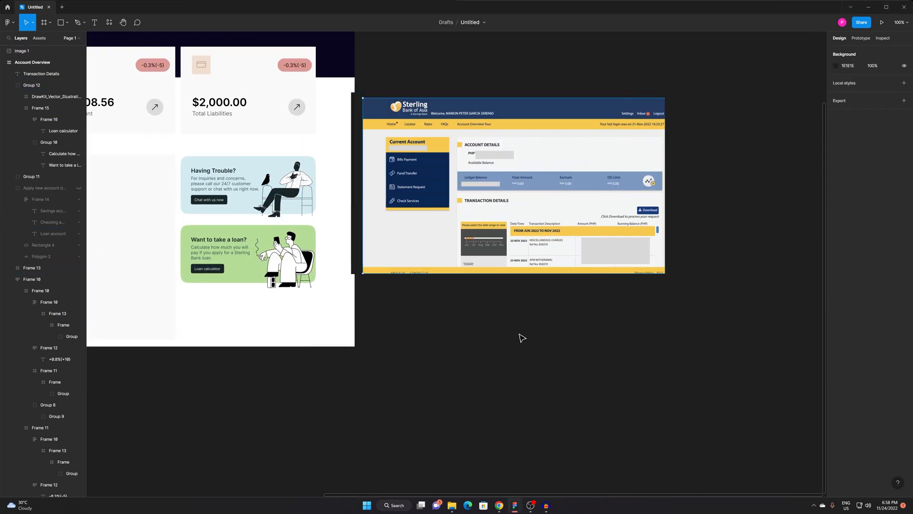
{"action": "left_click_drag", "start_coordinate": [459, 289], "coordinate": [773, 314]}
{"action": "left_click_drag", "start_coordinate": [518, 289], "coordinate": [665, 299]}
{"action": "scroll", "coordinate": [603, 205], "scroll_direction": "up", "scroll_amount": 1}
{"action": "left_click_drag", "start_coordinate": [540, 210], "coordinate": [212, 240]}
{"action": "left_click_drag", "start_coordinate": [693, 288], "coordinate": [192, 229]}
{"action": "left_click_drag", "start_coordinate": [590, 266], "coordinate": [271, 229]}
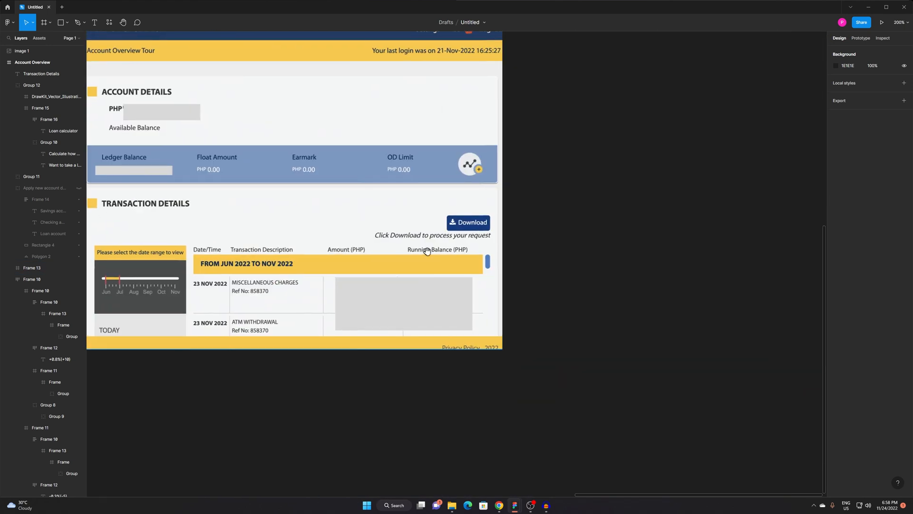
{"action": "left_click_drag", "start_coordinate": [427, 250], "coordinate": [455, 224]}
{"action": "scroll", "coordinate": [480, 198], "scroll_direction": "up", "scroll_amount": 1}
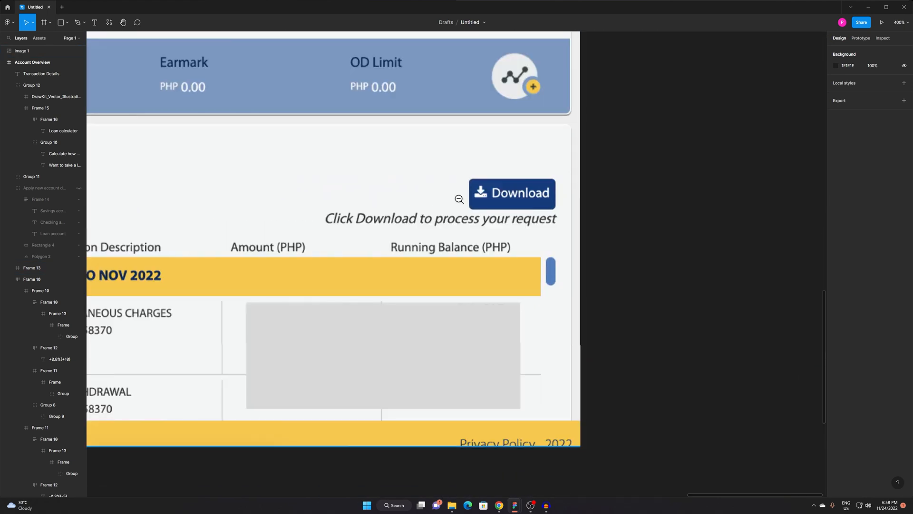
{"action": "scroll", "coordinate": [464, 198], "scroll_direction": "down", "scroll_amount": 1}
{"action": "scroll", "coordinate": [472, 205], "scroll_direction": "left", "scroll_amount": 3}
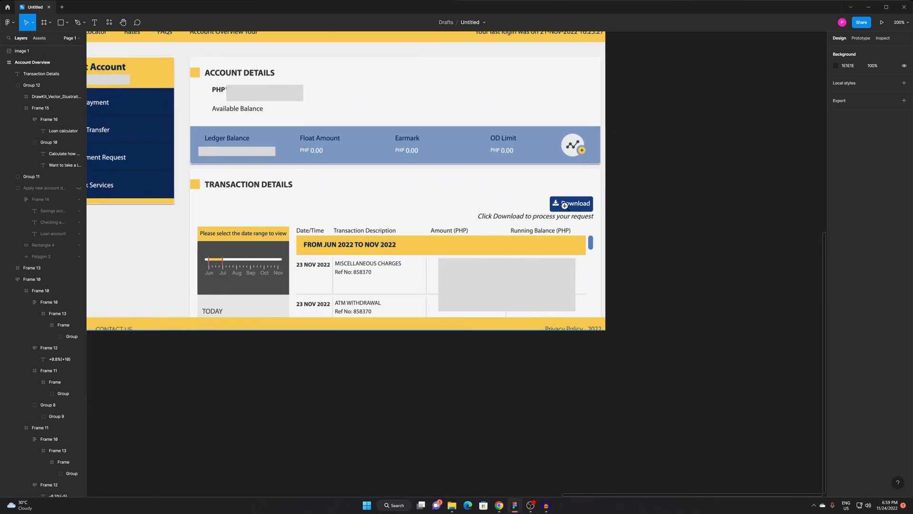
{"action": "scroll", "coordinate": [306, 220], "scroll_direction": "down", "scroll_amount": 1}
Duplicate the Transfer Funds button and place the copy on the Transaction Details heading row, flush with the panel's far edge.
{"action": "left_click_drag", "start_coordinate": [231, 209], "coordinate": [658, 247]}
{"action": "left_click_drag", "start_coordinate": [342, 237], "coordinate": [460, 343]}
{"action": "double_click", "coordinate": [631, 151]}
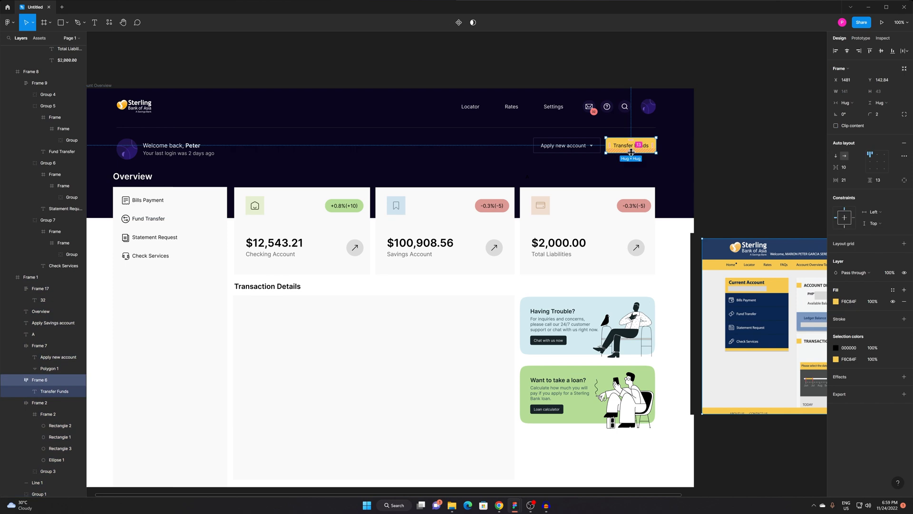
{"action": "key", "text": "ctrl+v"}
{"action": "left_click_drag", "start_coordinate": [627, 148], "coordinate": [485, 286]}
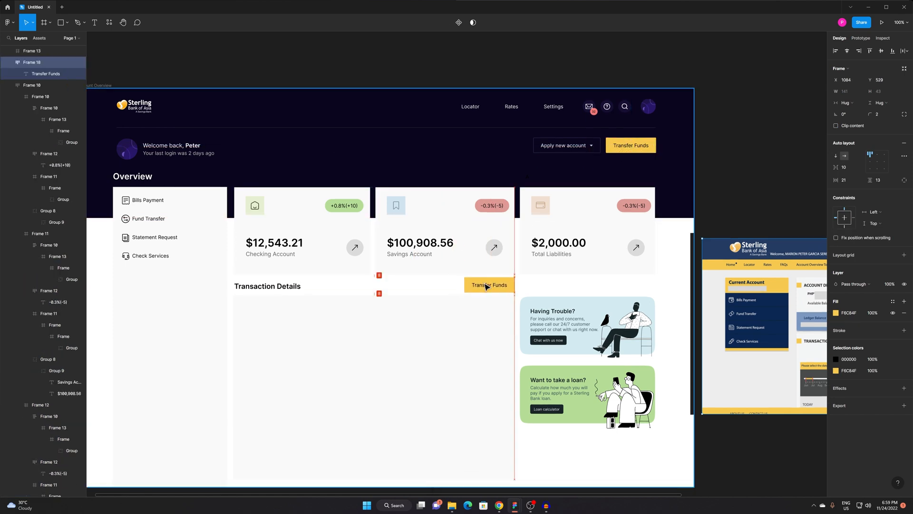
Set the copied button's label to font size 12 and Medium weight.
{"action": "scroll", "coordinate": [485, 282], "scroll_direction": "up", "scroll_amount": 3}
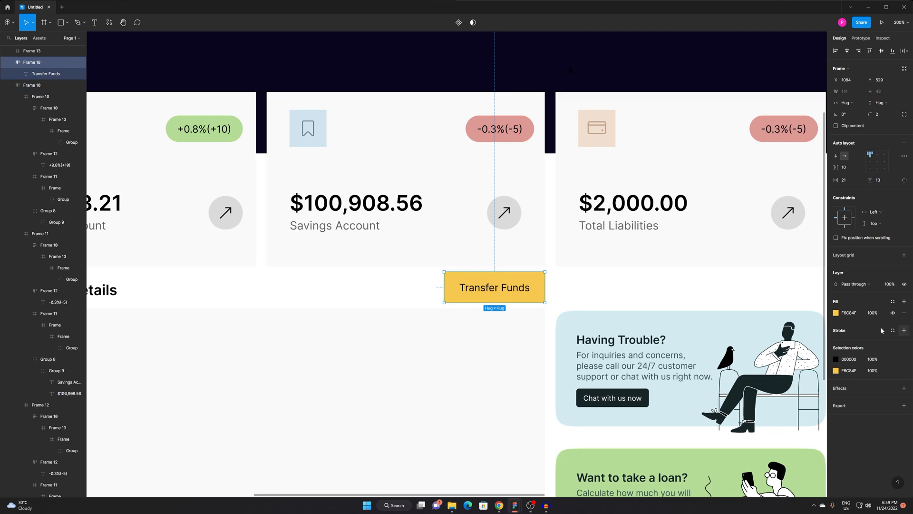
{"action": "key", "text": "Return"}
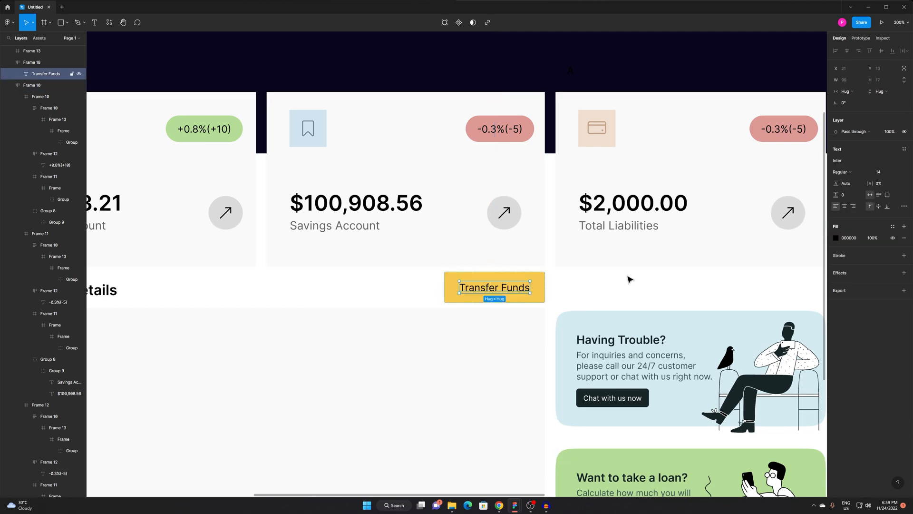
{"action": "left_click", "coordinate": [887, 172]}
{"action": "key", "text": "Return"}
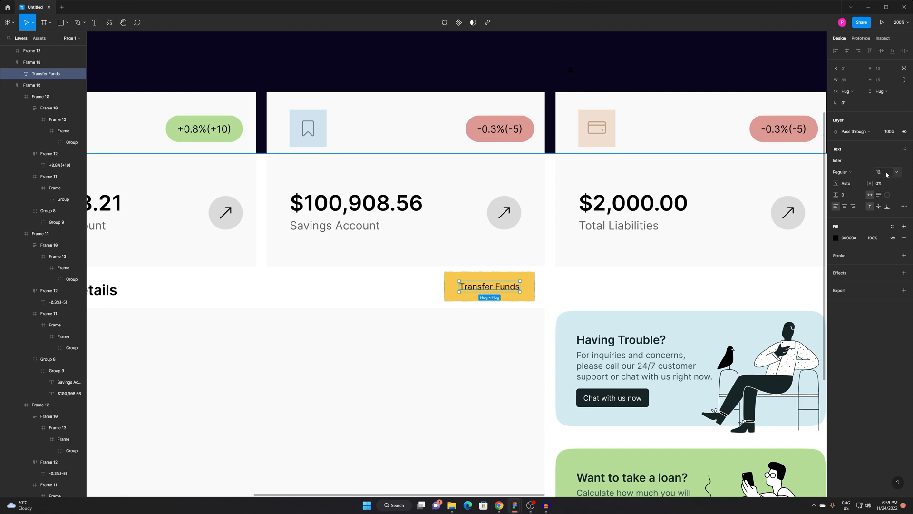
{"action": "left_click", "coordinate": [851, 172]}
{"action": "left_click", "coordinate": [852, 184]}
{"action": "left_click", "coordinate": [533, 289]}
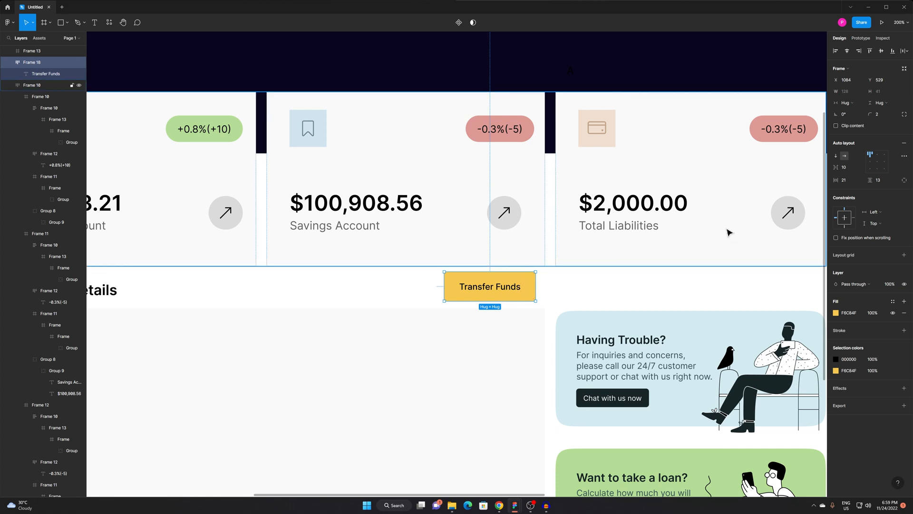
Set the copied button's padding to 14 horizontal and 8 vertical, and realign it with the Transaction Details panel's far edge.
{"action": "left_click", "coordinate": [845, 181]}
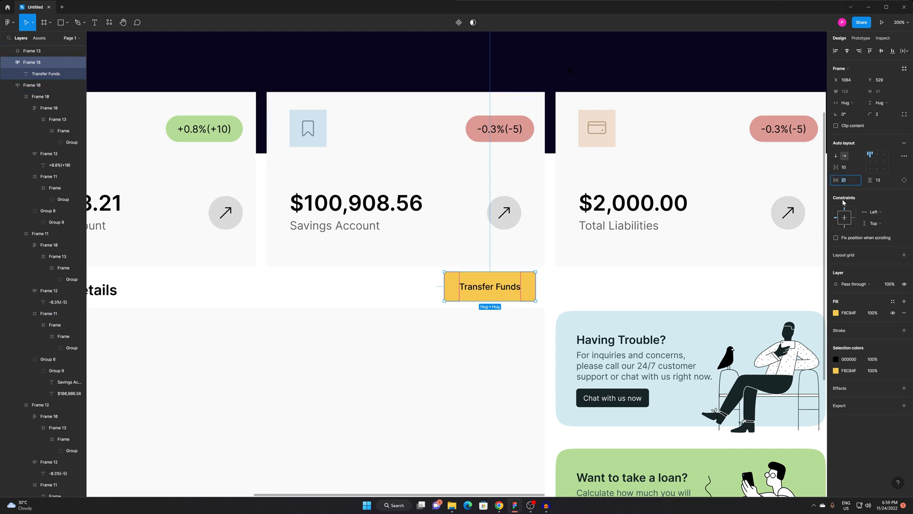
{"action": "key", "text": "Return"}
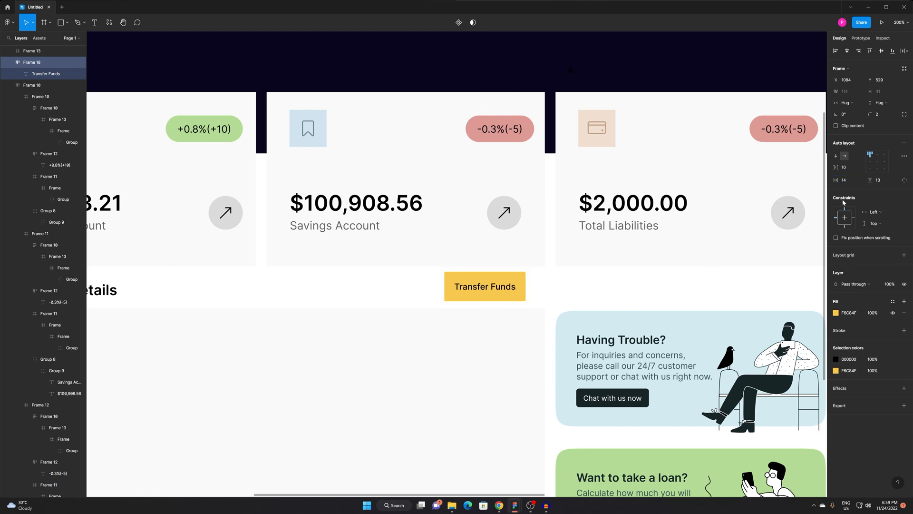
{"action": "left_click", "coordinate": [880, 181]}
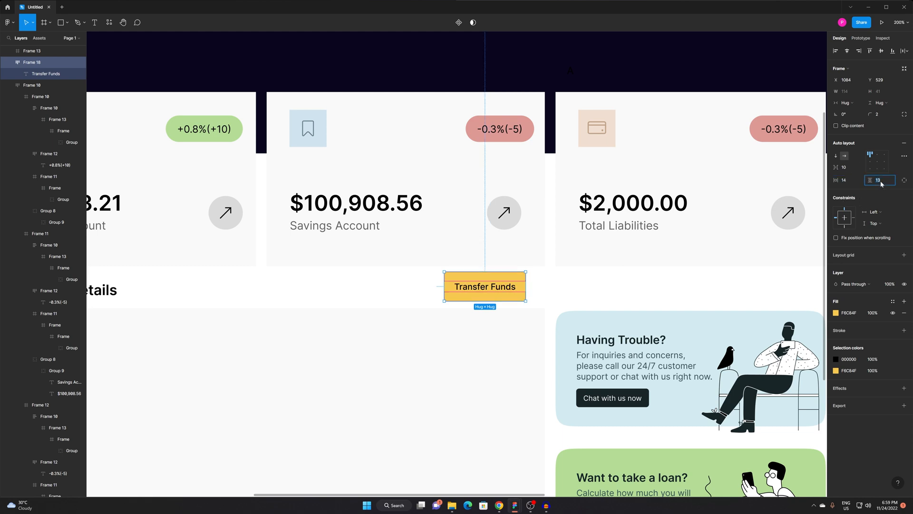
{"action": "type", "text": "8"}
{"action": "key", "text": "Return"}
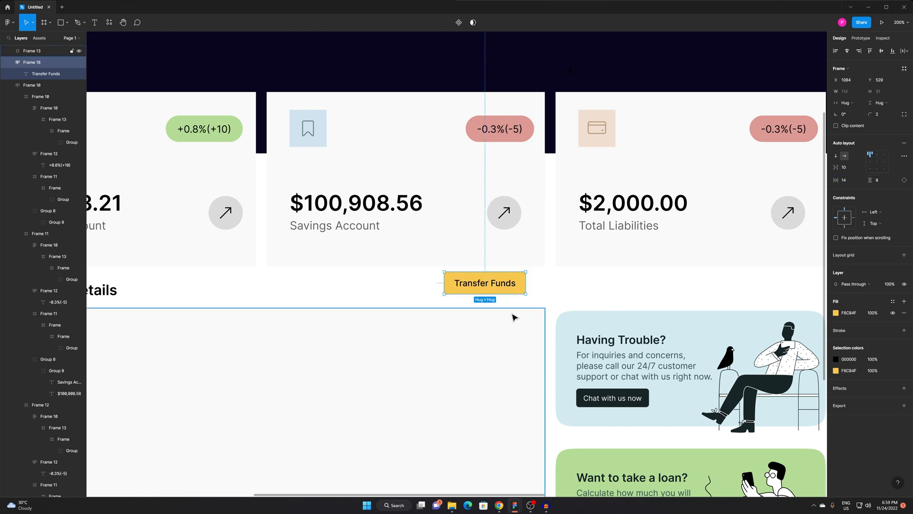
{"action": "left_click_drag", "start_coordinate": [499, 284], "coordinate": [520, 291]}
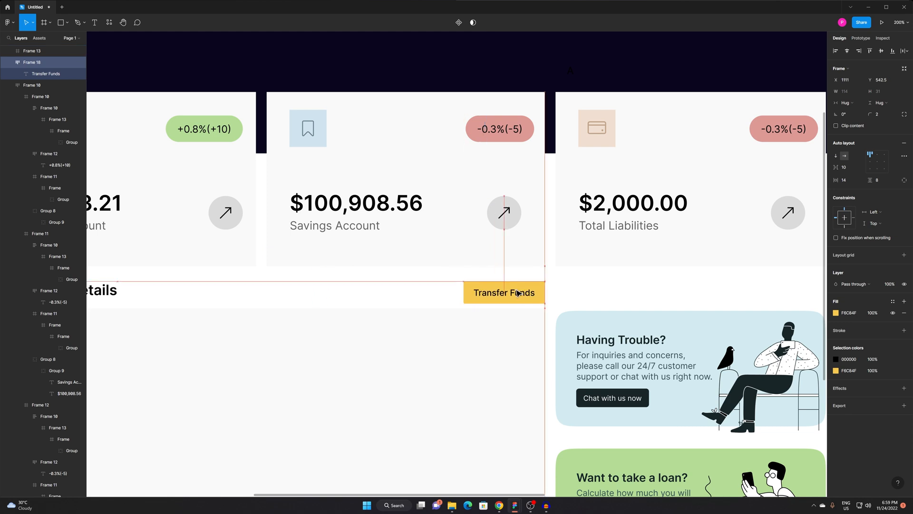
Change the copied button's label to Download and align the button with the Transaction Details panel's far edge again.
{"action": "double_click", "coordinate": [506, 297]}
{"action": "key", "text": "Return"}
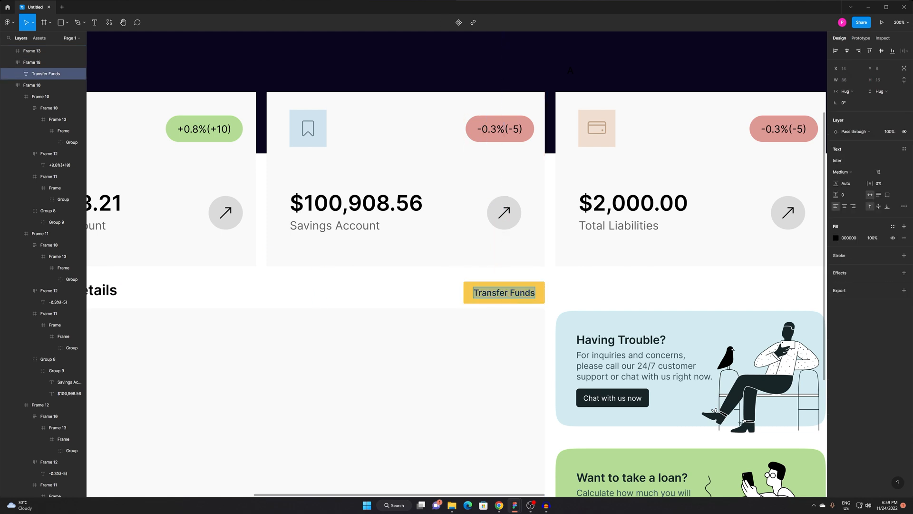
{"action": "type", "text": "Download"}
{"action": "key", "text": "Escape"}
{"action": "left_click", "coordinate": [565, 309]}
{"action": "left_click_drag", "start_coordinate": [495, 297], "coordinate": [514, 295]}
Compare the yellow Download button with the Transfer Funds button and the surrounding page layout.
{"action": "left_click", "coordinate": [623, 304]}
{"action": "scroll", "coordinate": [617, 307], "scroll_direction": "down", "scroll_amount": 2}
{"action": "left_click_drag", "start_coordinate": [544, 336], "coordinate": [605, 301]}
{"action": "left_click", "coordinate": [603, 277]}
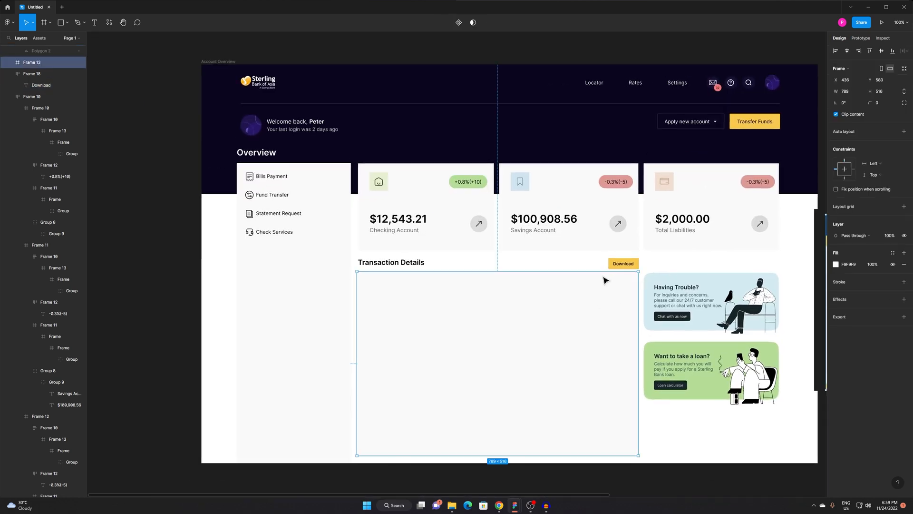
{"action": "left_click", "coordinate": [622, 264]}
{"action": "scroll", "coordinate": [622, 265], "scroll_direction": "up", "scroll_amount": 3}
{"action": "scroll", "coordinate": [601, 285], "scroll_direction": "down", "scroll_amount": 3}
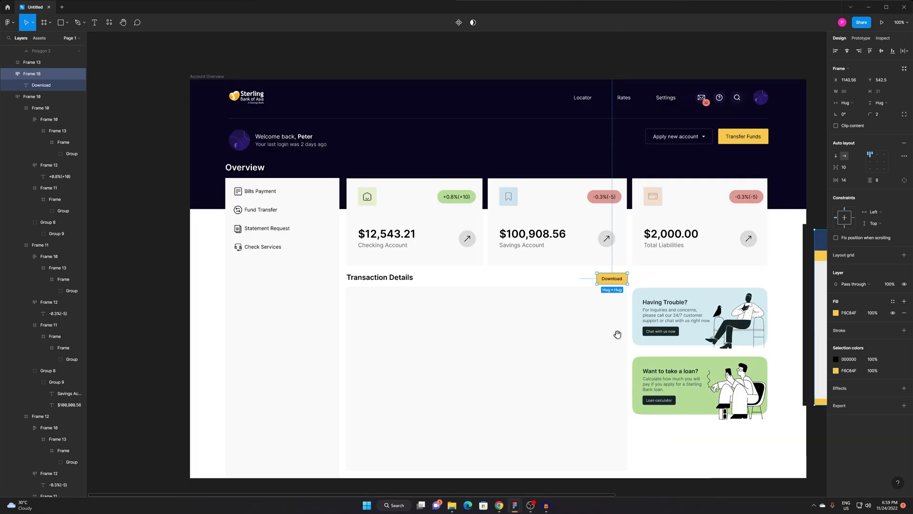
{"action": "left_click_drag", "start_coordinate": [617, 335], "coordinate": [460, 314]}
{"action": "left_click", "coordinate": [465, 221], "text": "ctrl"}
{"action": "left_click_drag", "start_coordinate": [488, 283], "coordinate": [522, 313]}
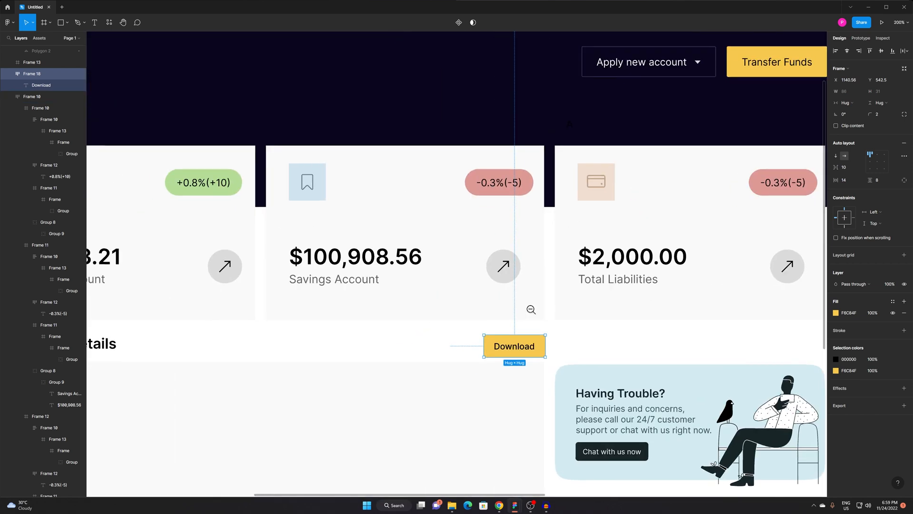
{"action": "left_click", "coordinate": [531, 309], "text": "alt"}
{"action": "left_click", "coordinate": [597, 328]}
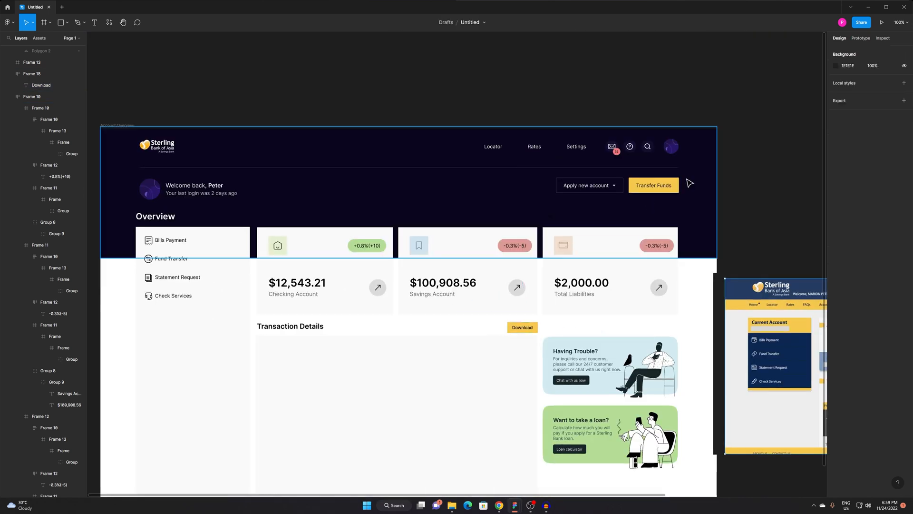
{"action": "left_click", "coordinate": [653, 188]}
{"action": "key", "text": "z"}
{"action": "left_click", "coordinate": [651, 185]}
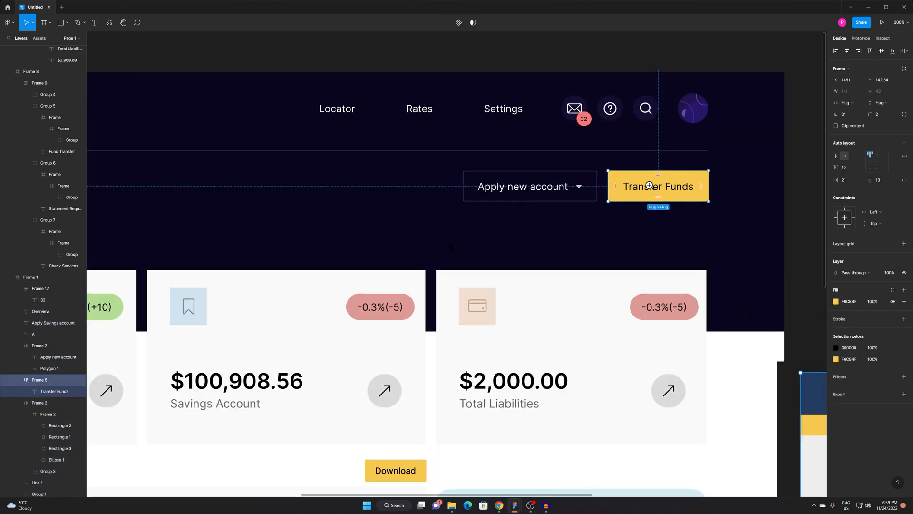
{"action": "left_click", "coordinate": [650, 185], "text": "alt"}
{"action": "left_click_drag", "start_coordinate": [572, 284], "coordinate": [628, 208]}
{"action": "key", "text": "z"}
{"action": "left_click", "coordinate": [599, 249]}
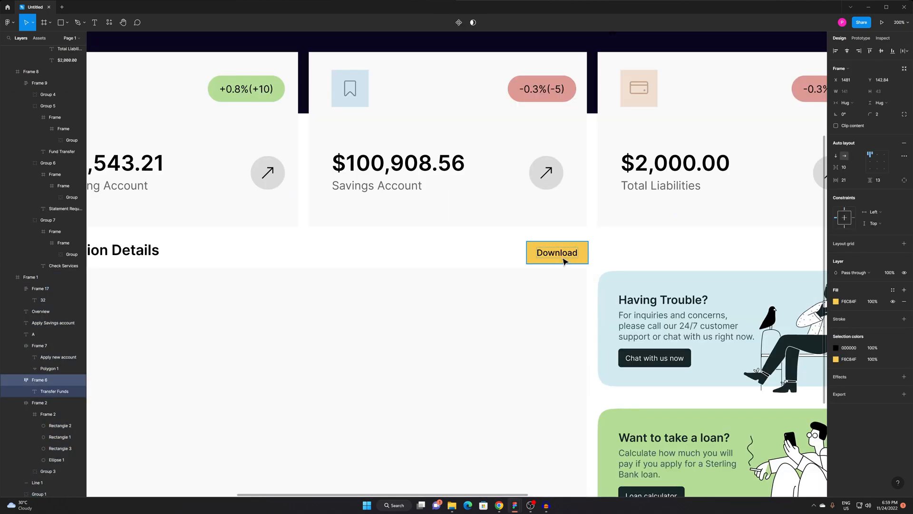
Change the Download button's fill from yellow to the very light gray F4F4F4.
{"action": "left_click", "coordinate": [563, 261]}
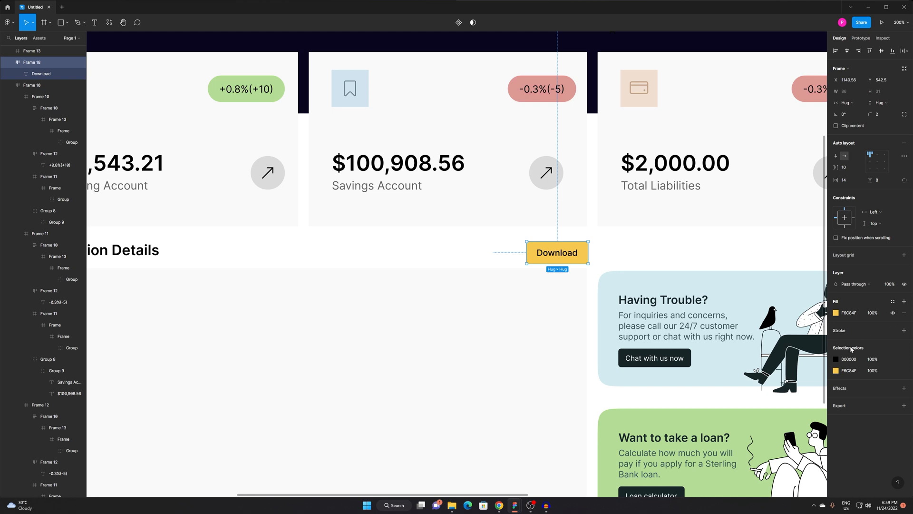
{"action": "left_click", "coordinate": [838, 315]}
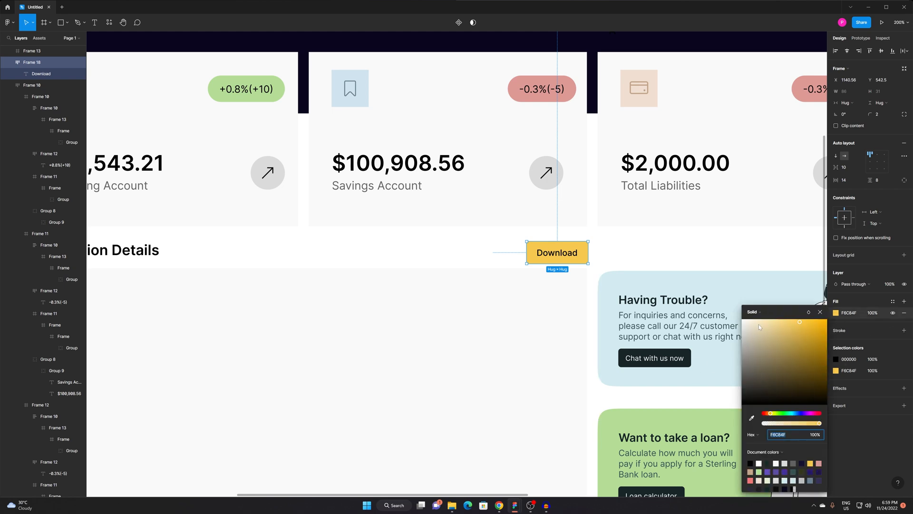
{"action": "left_click_drag", "start_coordinate": [761, 324], "coordinate": [741, 327]}
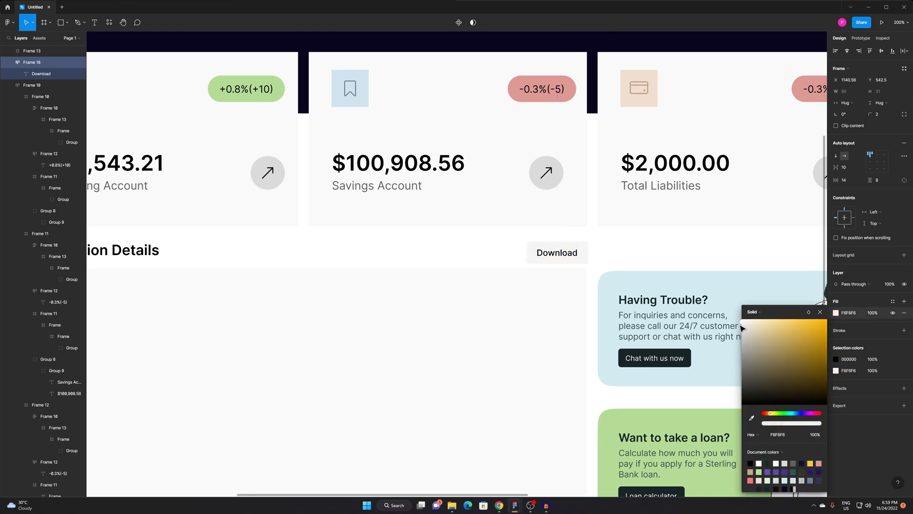
{"action": "left_click", "coordinate": [660, 257]}
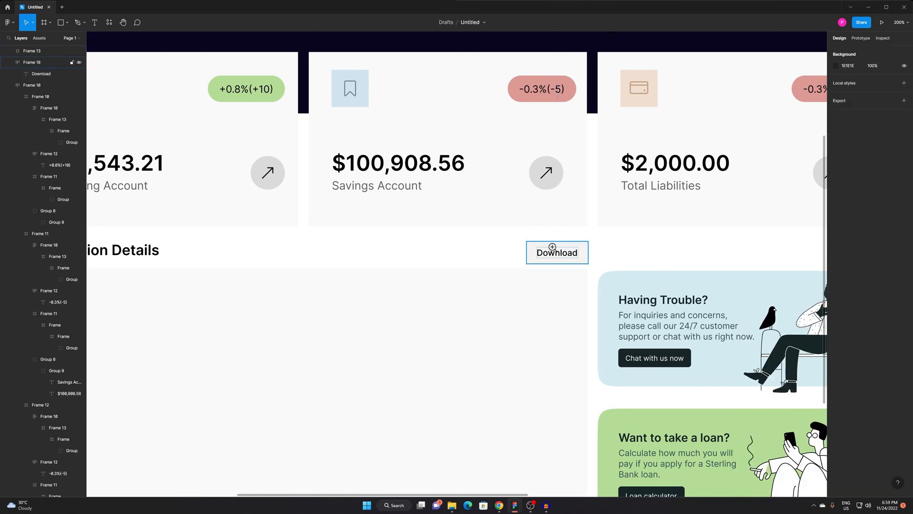
Add a light gray EBEBEB stroke to the Download button.
{"action": "key", "text": "z"}
{"action": "left_click", "coordinate": [552, 246]}
{"action": "left_click", "coordinate": [586, 261]}
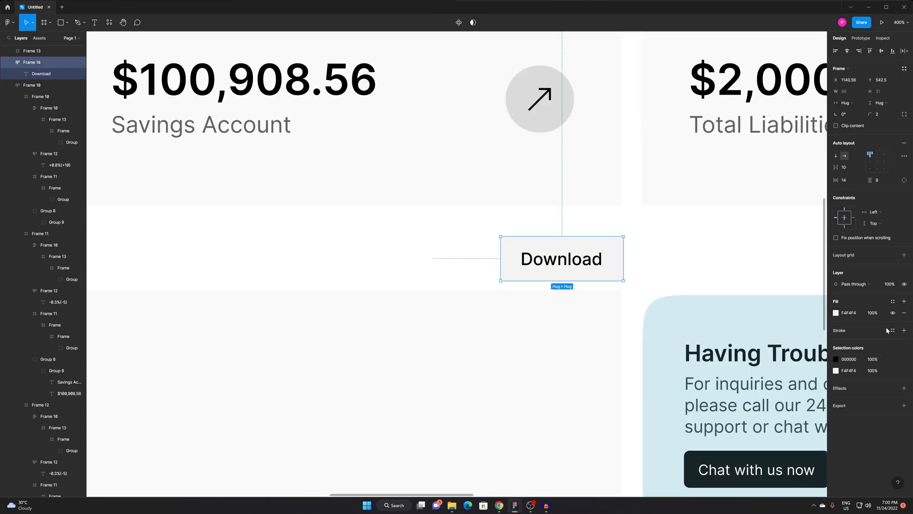
{"action": "left_click", "coordinate": [904, 330]}
{"action": "left_click", "coordinate": [836, 341]}
{"action": "type", "text": "ebebeb"}
{"action": "key", "text": "Return"}
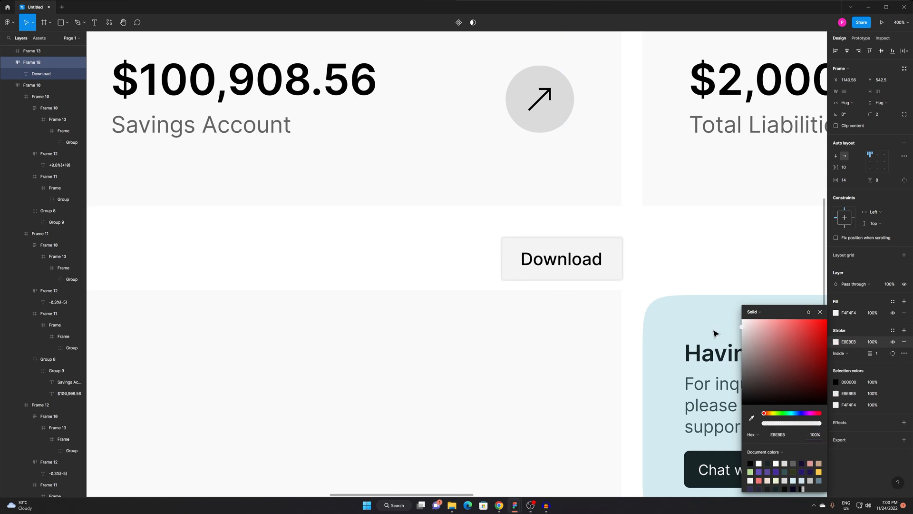
{"action": "key", "text": "Escape"}
{"action": "key", "text": "Escape"}
{"action": "left_click_drag", "start_coordinate": [668, 286], "coordinate": [754, 258]}
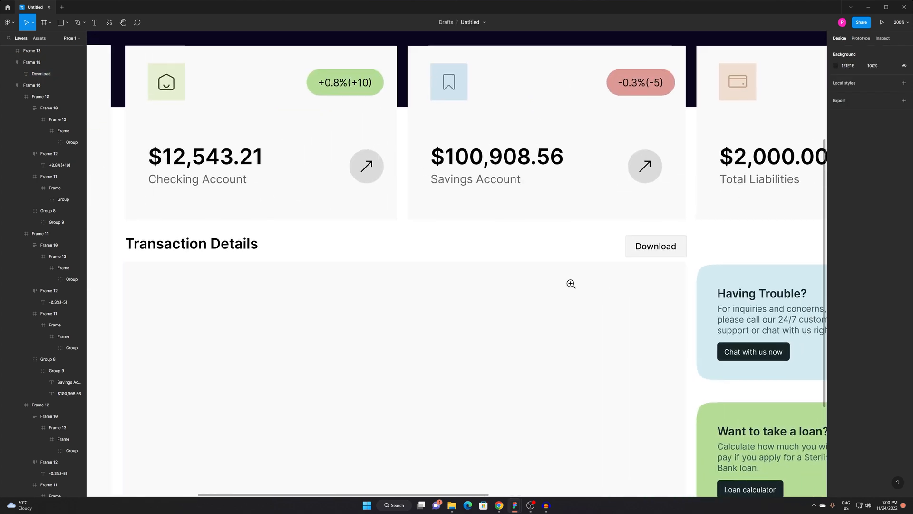
{"action": "left_click", "coordinate": [573, 284], "text": "alt"}
{"action": "left_click_drag", "start_coordinate": [589, 373], "coordinate": [601, 295]}
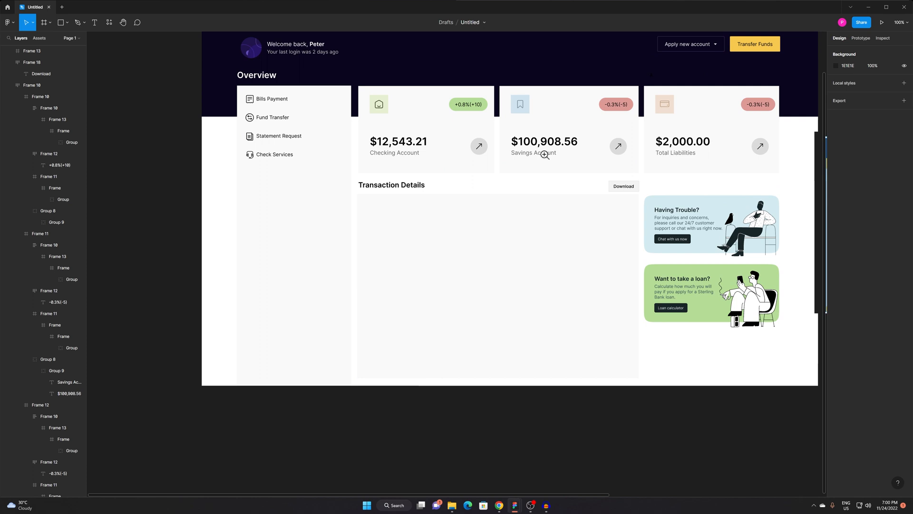
Duplicate the light gray Download button and place the copy beside the original above the Transaction Details panel.
{"action": "left_click", "coordinate": [528, 202]}
{"action": "left_click", "coordinate": [575, 234], "text": "alt"}
{"action": "left_click_drag", "start_coordinate": [556, 279], "coordinate": [601, 269]}
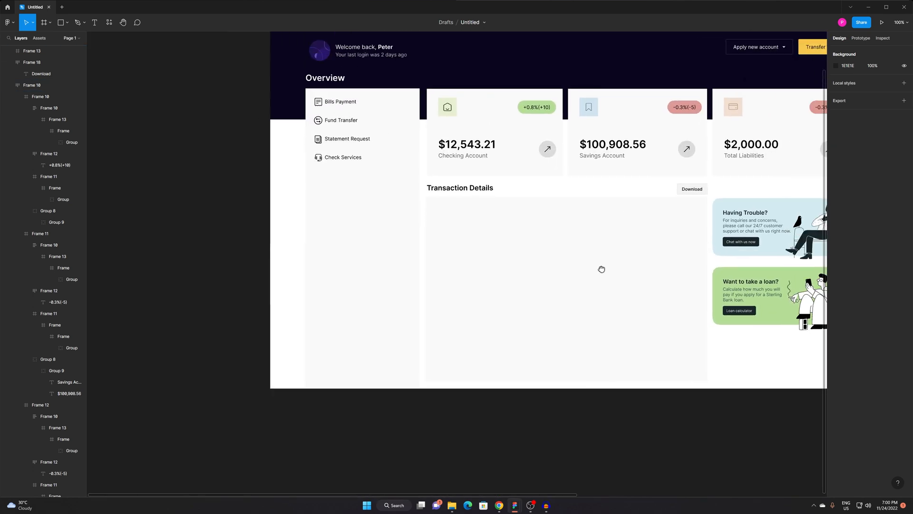
{"action": "left_click", "coordinate": [704, 191]}
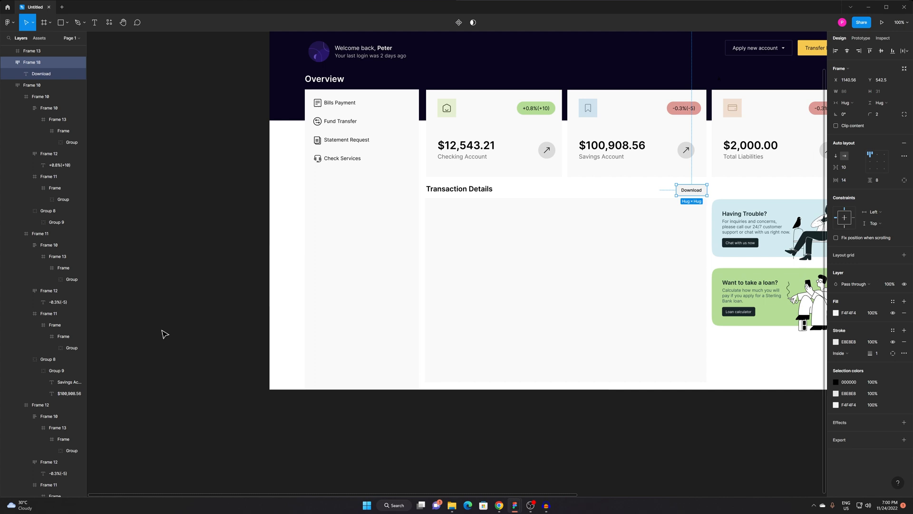
{"action": "left_click", "coordinate": [633, 186]}
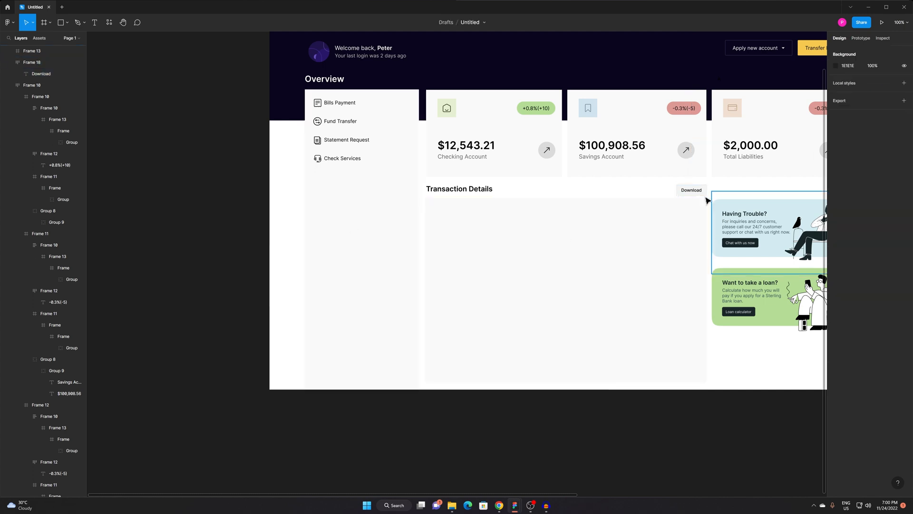
{"action": "key", "text": "z"}
{"action": "left_click", "coordinate": [670, 190]}
{"action": "left_click_drag", "start_coordinate": [670, 191], "coordinate": [573, 256]}
{"action": "key", "text": "ctrl+v"}
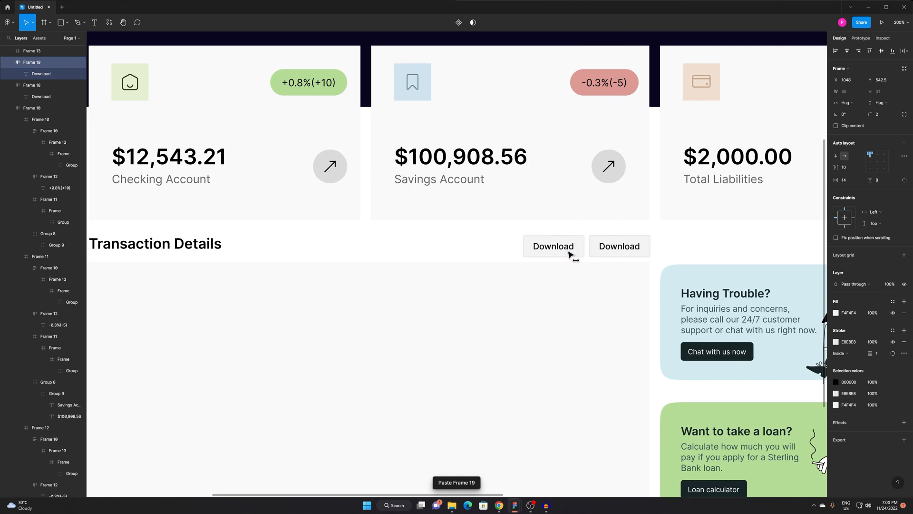
Switch to Flaticon in Chrome, close the credit card icon, and search for calendar icons.
{"action": "key", "text": "alt+Tab"}
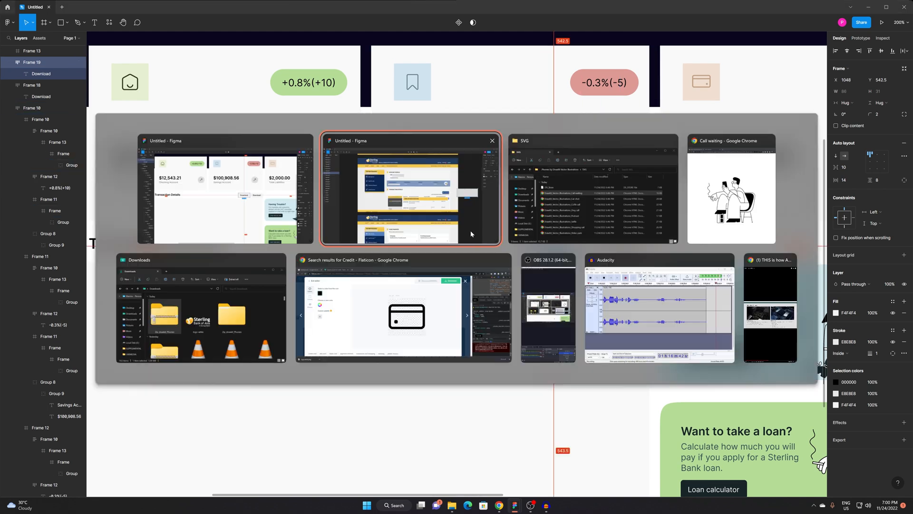
{"action": "key", "text": "alt+Tab"}
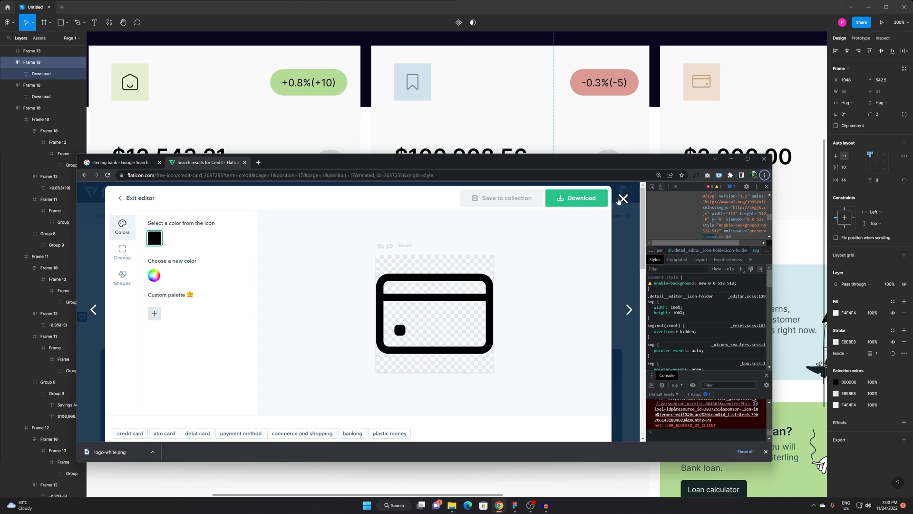
{"action": "left_click", "coordinate": [621, 198]}
{"action": "double_click", "coordinate": [145, 215]}
{"action": "type", "text": "calendar"}
{"action": "key", "text": "Return"}
{"action": "scroll", "coordinate": [294, 314], "scroll_direction": "down", "scroll_amount": 1}
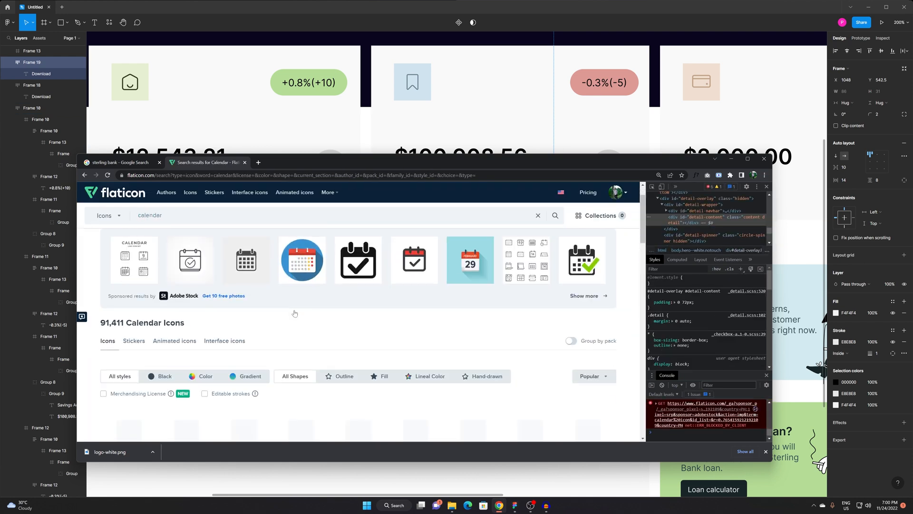
{"action": "scroll", "coordinate": [295, 314], "scroll_direction": "down", "scroll_amount": 2}
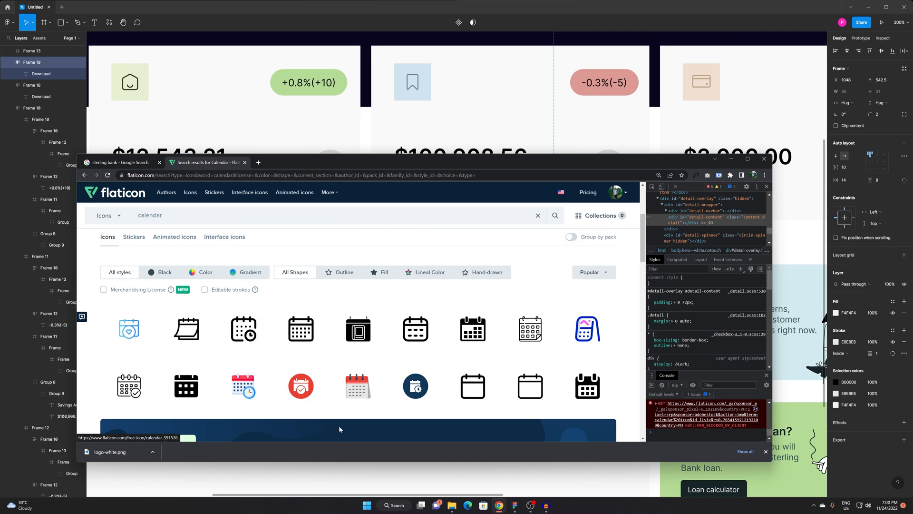
Open the outlined calendar icon with a grid of day squares in the icon editor and copy its SVG element.
{"action": "left_click", "coordinate": [287, 330]}
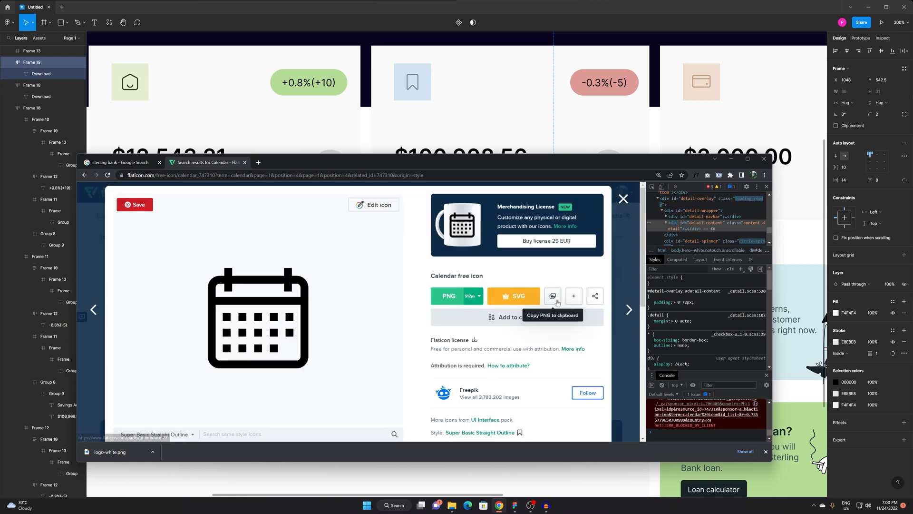
{"action": "left_click", "coordinate": [375, 205]}
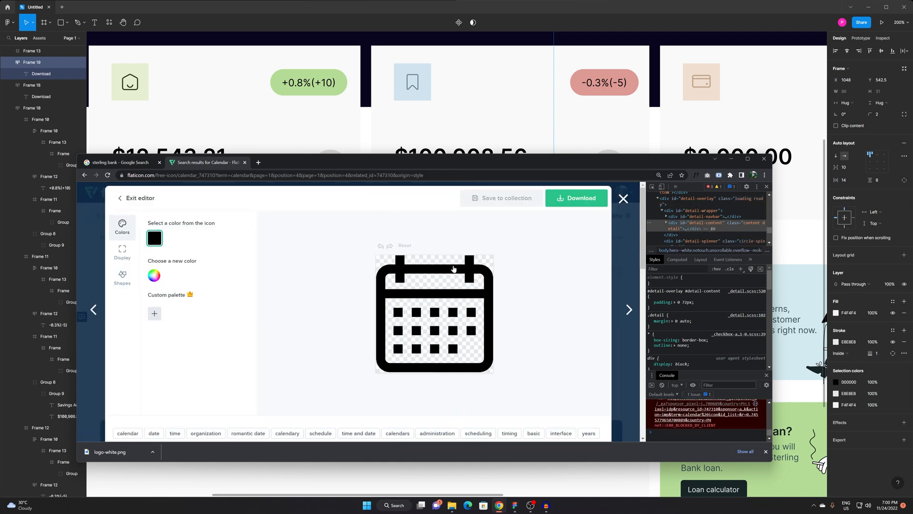
{"action": "right_click", "coordinate": [452, 265]}
{"action": "left_click", "coordinate": [514, 408]}
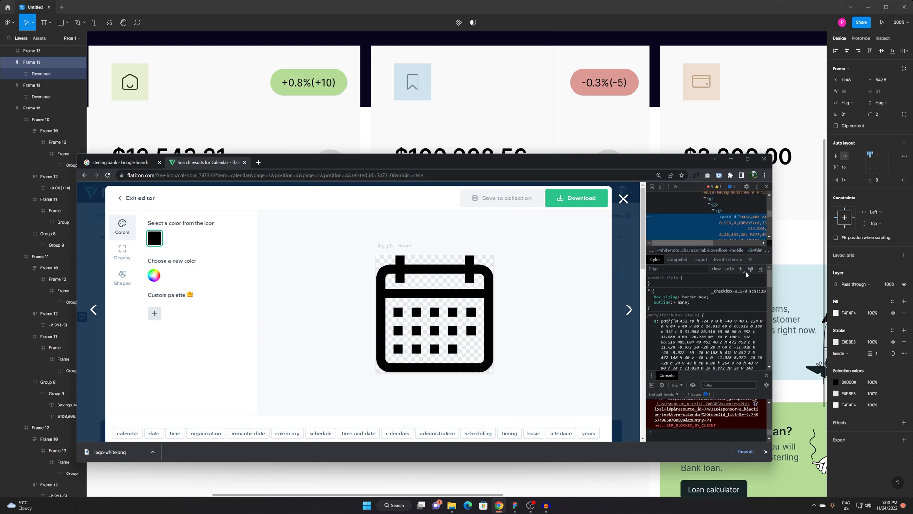
{"action": "scroll", "coordinate": [720, 229], "scroll_direction": "up", "scroll_amount": 1}
{"action": "left_click", "coordinate": [721, 224]}
Switch back to Figma and paste the calendar icon into the duplicated Download button after its label.
{"action": "left_click", "coordinate": [793, 217]}
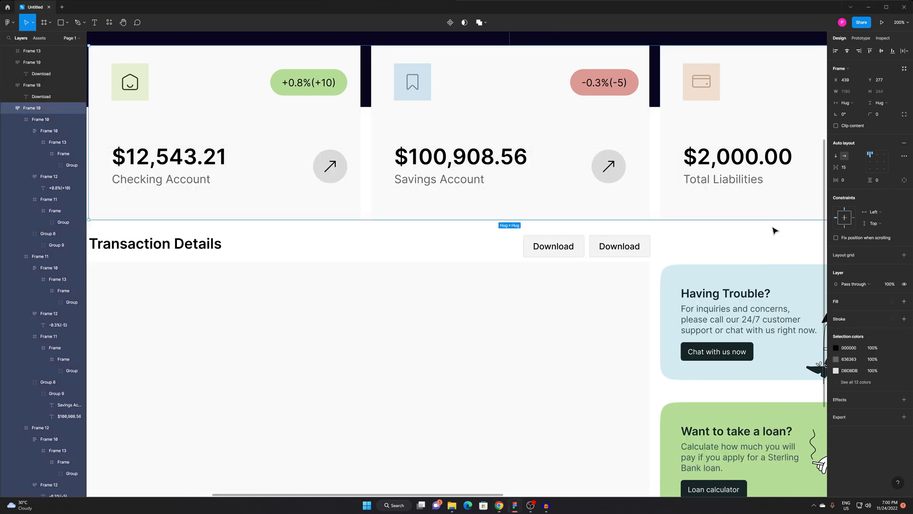
{"action": "scroll", "coordinate": [503, 272], "scroll_direction": "down", "scroll_amount": 1}
{"action": "scroll", "coordinate": [531, 257], "scroll_direction": "up", "scroll_amount": 2}
{"action": "left_click", "coordinate": [527, 267]}
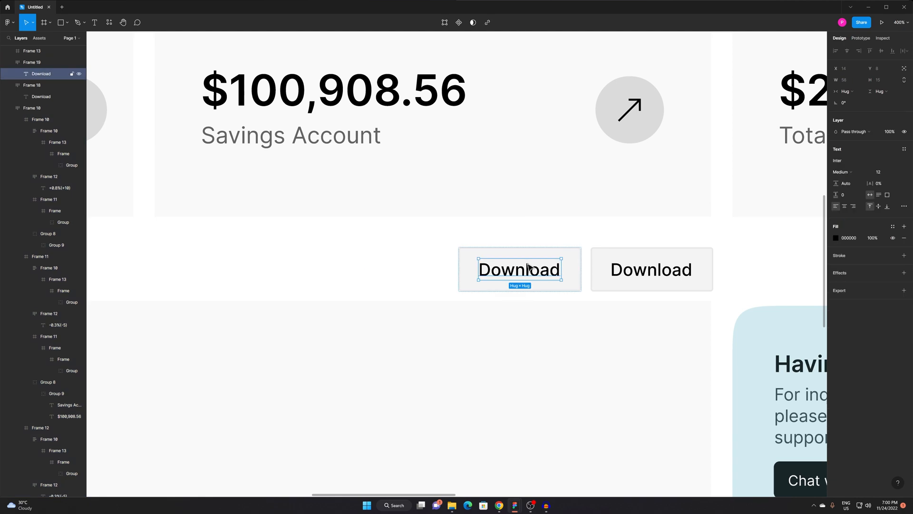
{"action": "key", "text": "ctrl+v"}
Scale the pasted calendar icon down to about 13 × 14 so it matches the button label's height.
{"action": "scroll", "coordinate": [596, 296], "scroll_direction": "down", "scroll_amount": 5}
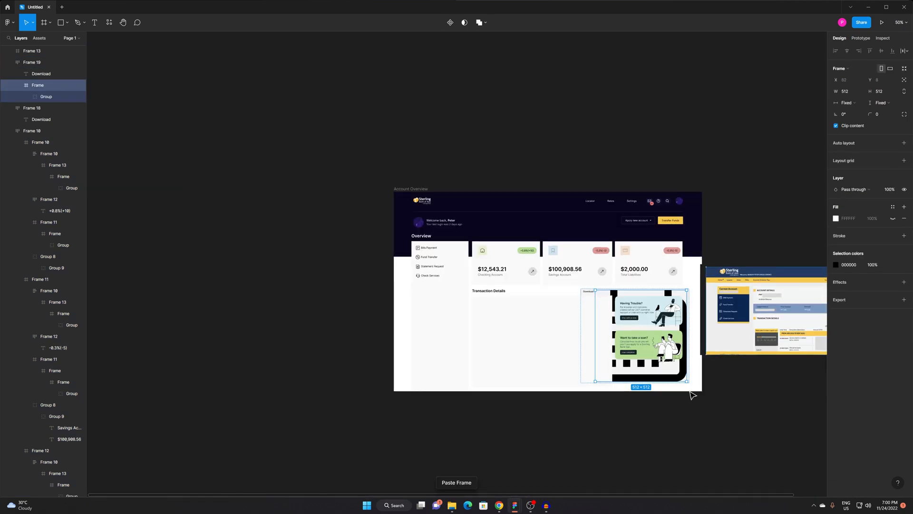
{"action": "left_click_drag", "start_coordinate": [686, 381], "coordinate": [609, 303]}
{"action": "scroll", "coordinate": [599, 291], "scroll_direction": "up", "scroll_amount": 5}
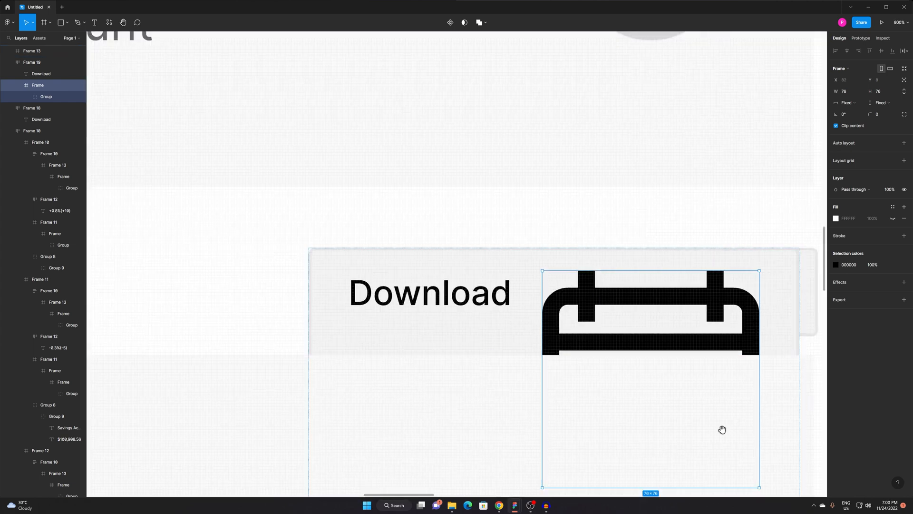
{"action": "scroll", "coordinate": [721, 428], "scroll_direction": "down", "scroll_amount": 2}
{"action": "scroll", "coordinate": [721, 428], "scroll_direction": "right", "scroll_amount": 1}
{"action": "left_click_drag", "start_coordinate": [710, 398], "coordinate": [530, 207]}
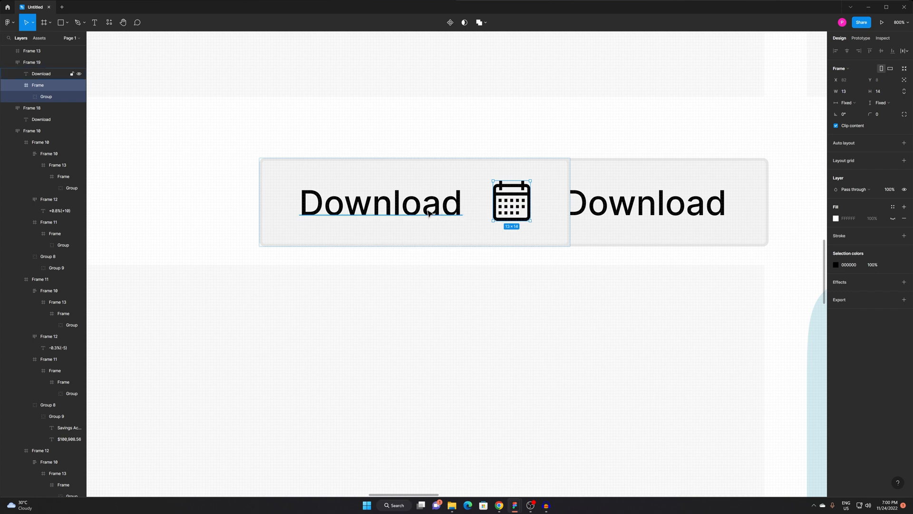
Move the button with the calendar icon sideways, clear of the original Download button.
{"action": "left_click", "coordinate": [542, 177]}
{"action": "left_click_drag", "start_coordinate": [542, 177], "coordinate": [460, 182]}
{"action": "left_click_drag", "start_coordinate": [344, 227], "coordinate": [491, 216]}
{"action": "scroll", "coordinate": [506, 204], "scroll_direction": "down", "scroll_amount": 4}
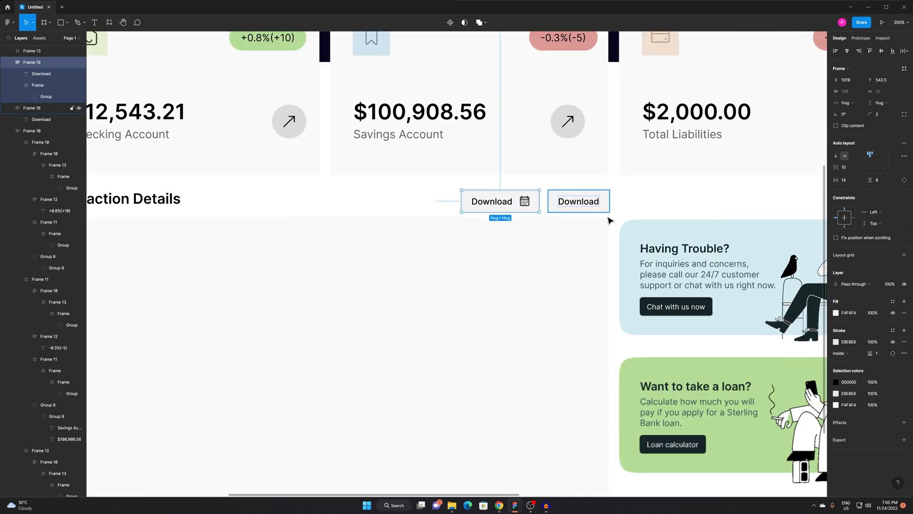
{"action": "left_click", "coordinate": [718, 181]}
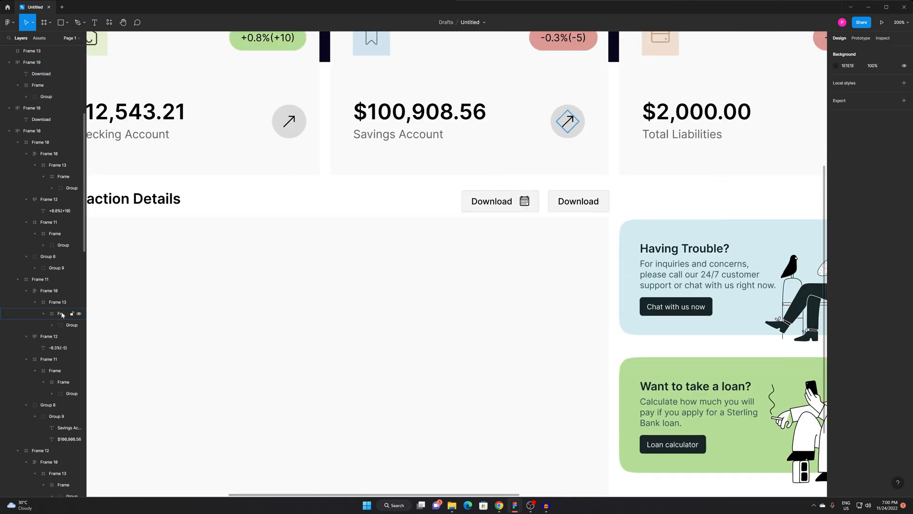
Change the label of the button with the calendar icon to Date Range.
{"action": "left_click", "coordinate": [489, 210]}
{"action": "scroll", "coordinate": [490, 209], "scroll_direction": "up", "scroll_amount": 2}
{"action": "double_click", "coordinate": [491, 210]}
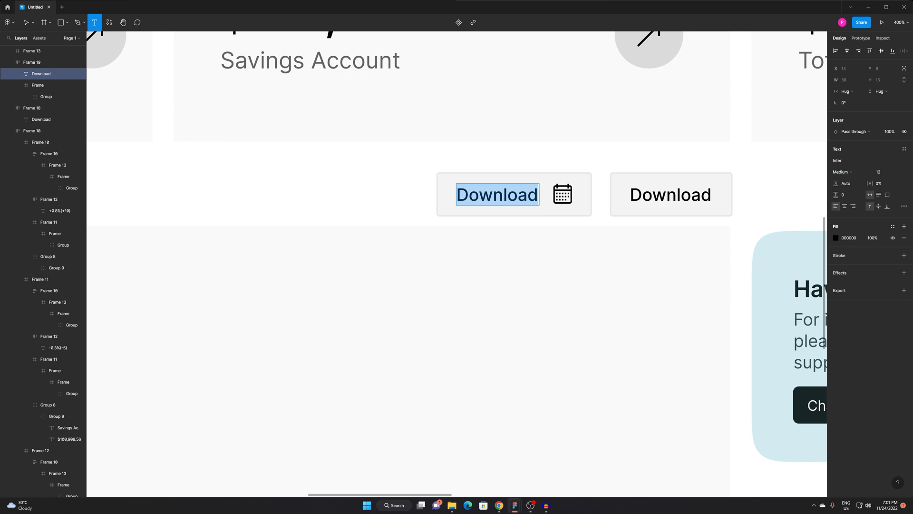
{"action": "type", "text": "DaTE"}
{"action": "key", "text": "BackSpace"}
{"action": "key", "text": "BackSpace"}
{"action": "type", "text": "TE"}
{"action": "key", "text": "BackSpace"}
{"action": "key", "text": "BackSpace"}
{"action": "type", "text": "te Range"}
{"action": "key", "text": "Escape"}
{"action": "key", "text": "Escape"}
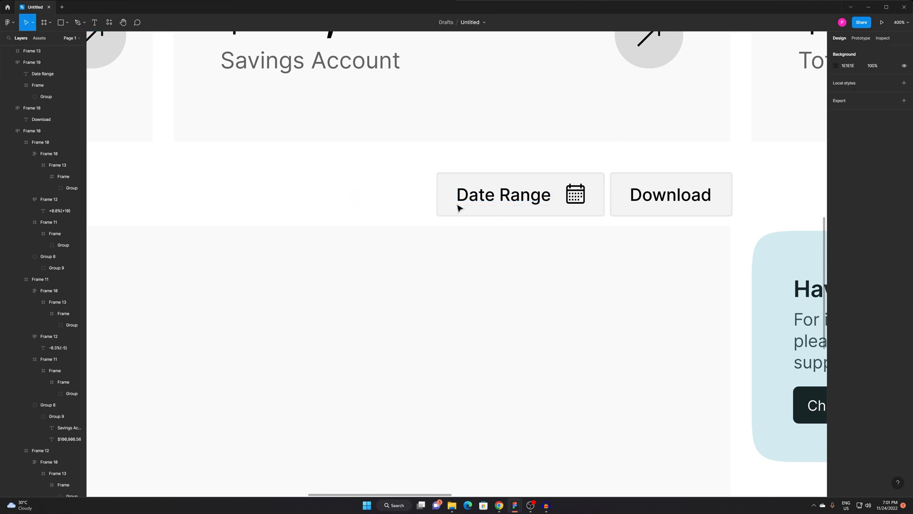
Shift the Date Range button slightly away from the Download button to leave a small gap between them.
{"action": "scroll", "coordinate": [459, 208], "scroll_direction": "down", "scroll_amount": 5}
{"action": "scroll", "coordinate": [544, 261], "scroll_direction": "up", "scroll_amount": 5}
{"action": "left_click", "coordinate": [566, 206]}
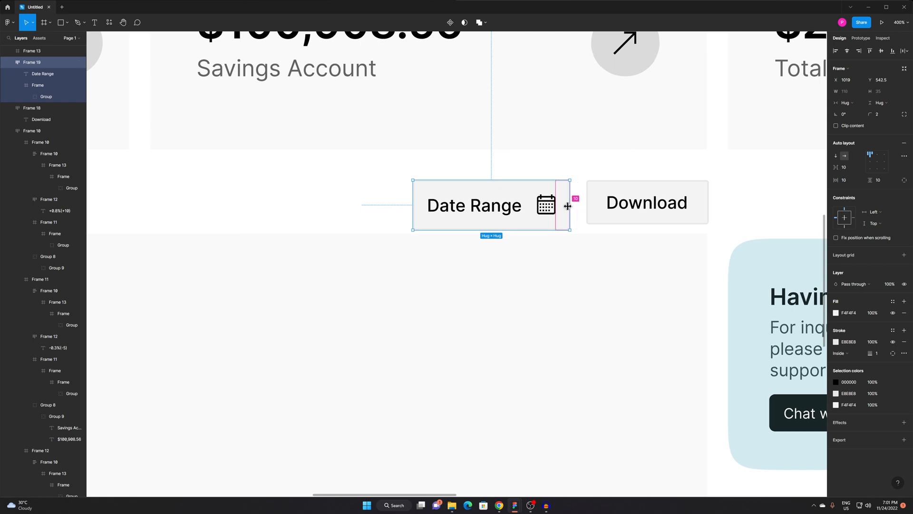
{"action": "key", "text": "ctrl+alt+v"}
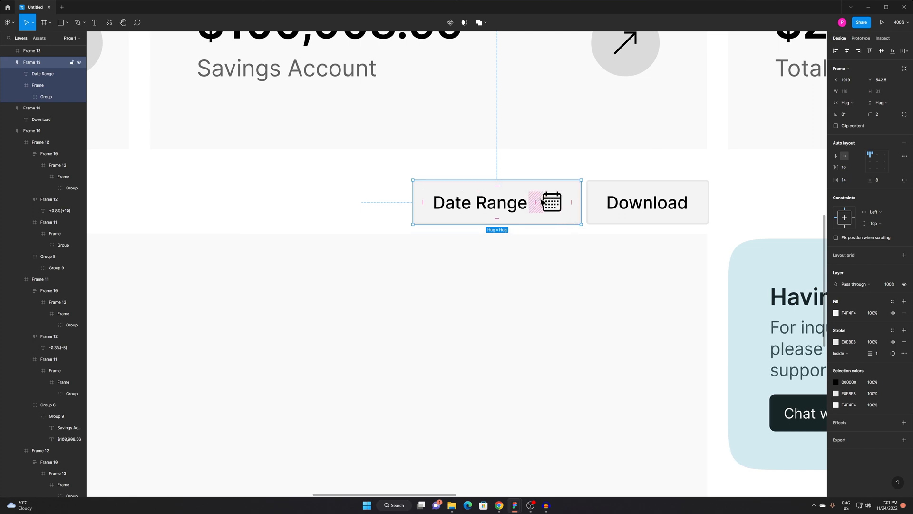
{"action": "left_click", "coordinate": [772, 197]}
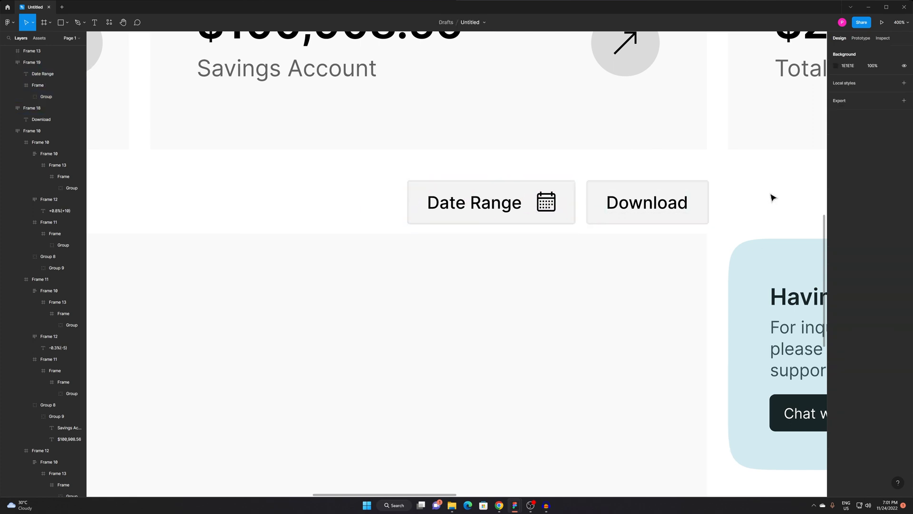
Review the overview page layout around the empty Transaction Details panel and its Date Range and Download buttons.
{"action": "key", "text": "shift+1"}
{"action": "key", "text": "shift+0"}
{"action": "left_click", "coordinate": [593, 240]}
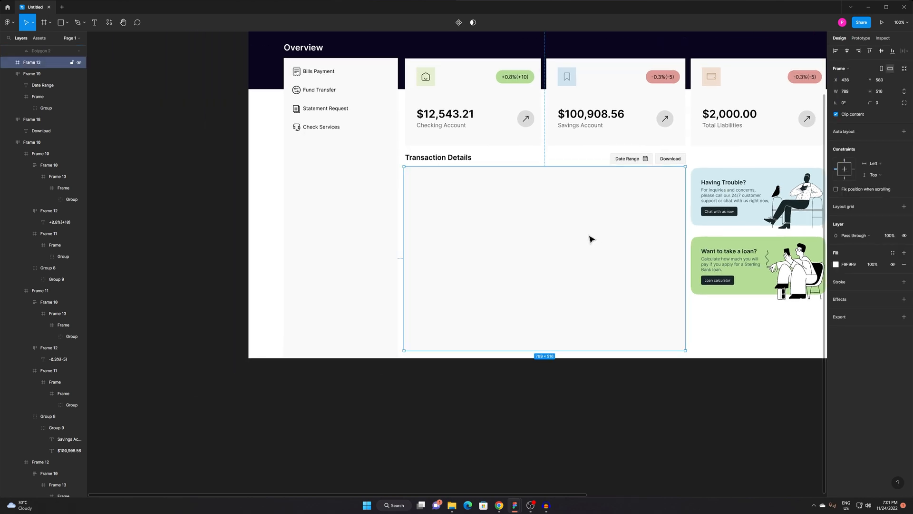
{"action": "left_click_drag", "start_coordinate": [650, 254], "coordinate": [457, 244]}
{"action": "left_click", "coordinate": [562, 376]}
{"action": "left_click_drag", "start_coordinate": [544, 368], "coordinate": [717, 416]}
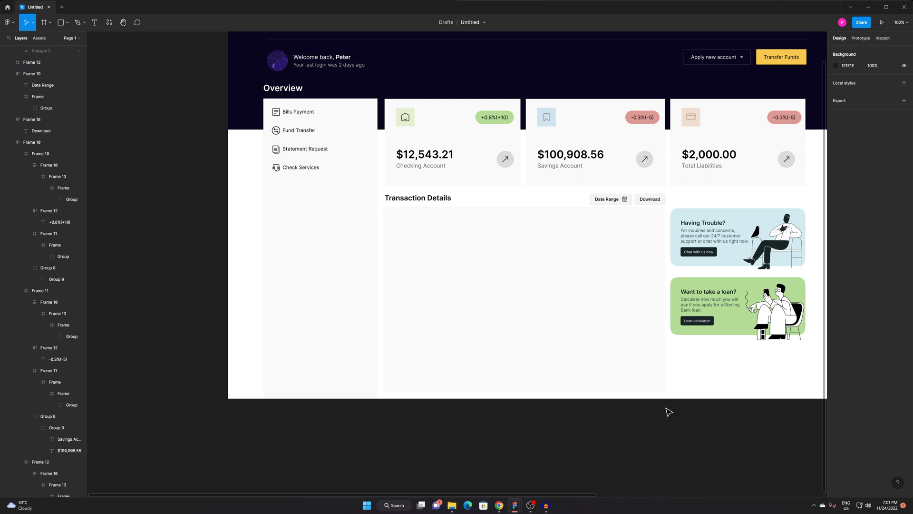
{"action": "scroll", "coordinate": [667, 413], "scroll_direction": "up", "scroll_amount": 1}
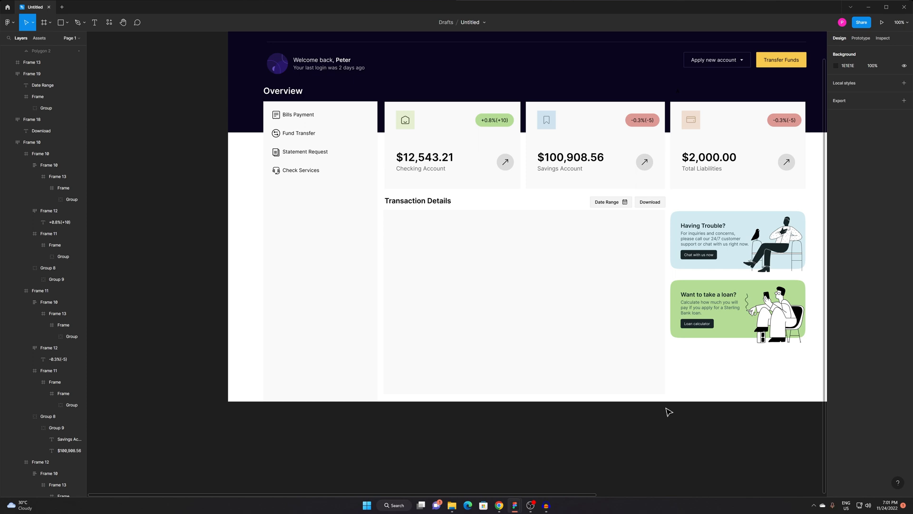
{"action": "key", "text": "alt+Tab"}
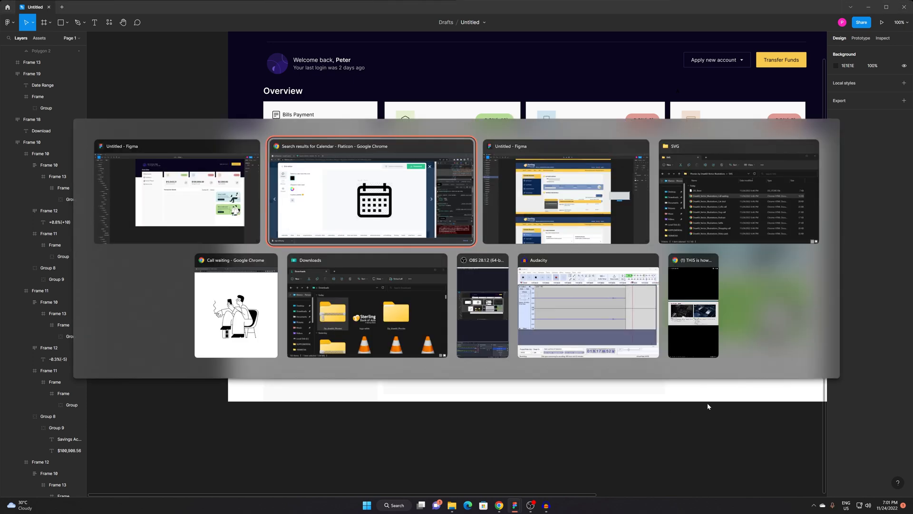
{"action": "left_click", "coordinate": [543, 320]}
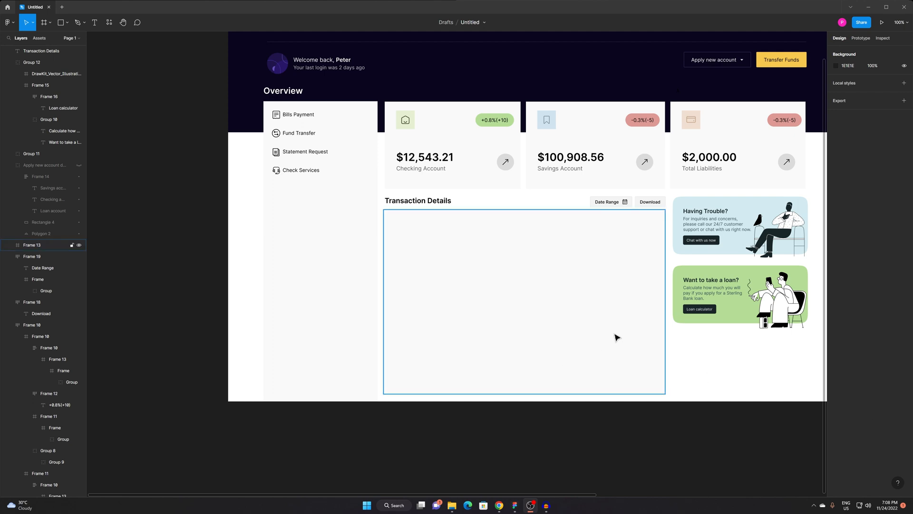
{"action": "left_click", "coordinate": [556, 277]}
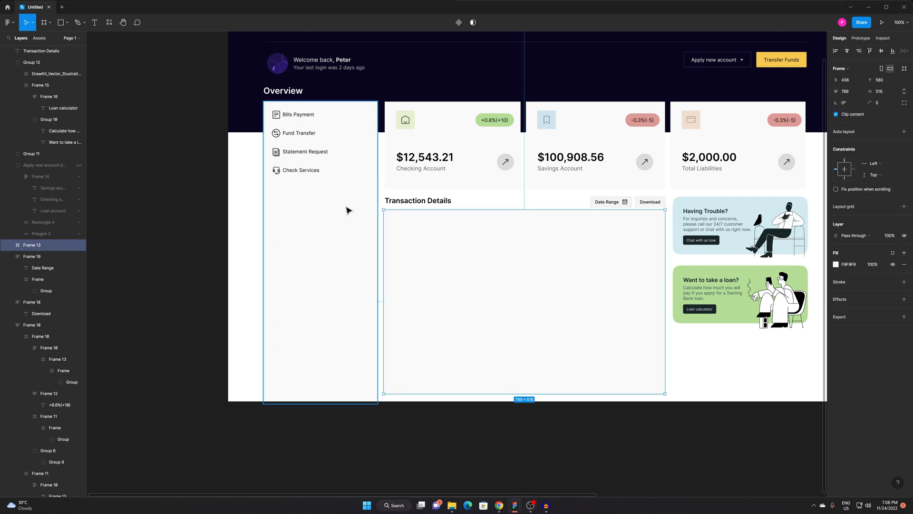
{"action": "left_click", "coordinate": [739, 401]}
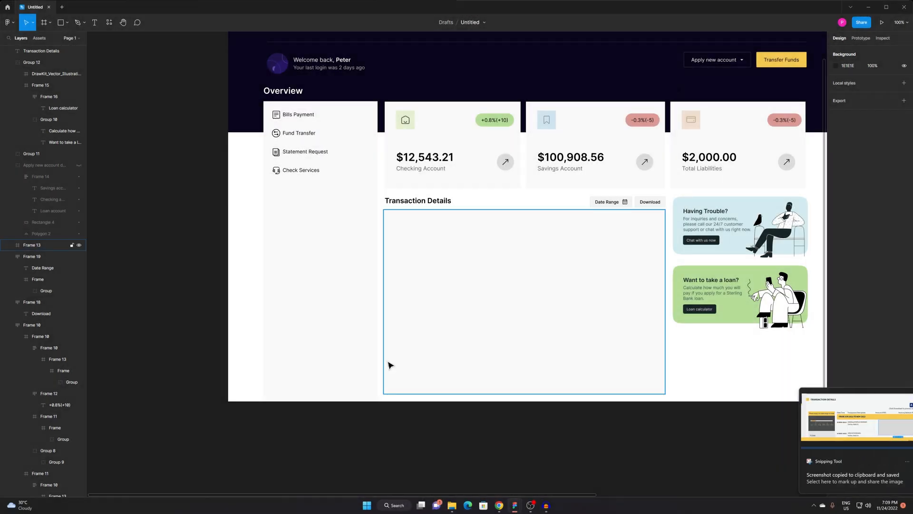
Examine the transaction table's columns and rows in the screenshot of the original Sterling Bank of Asia page.
{"action": "left_click", "coordinate": [513, 385]}
{"action": "key", "text": "ctrl+v"}
{"action": "left_click_drag", "start_coordinate": [734, 276], "coordinate": [481, 220]}
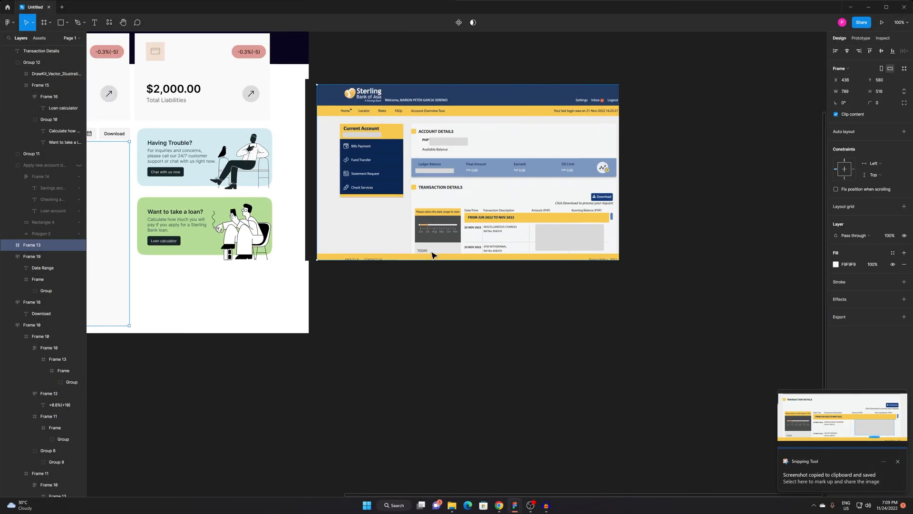
{"action": "scroll", "coordinate": [481, 220], "scroll_direction": "up", "scroll_amount": 1}
{"action": "left_click_drag", "start_coordinate": [359, 347], "coordinate": [273, 344]}
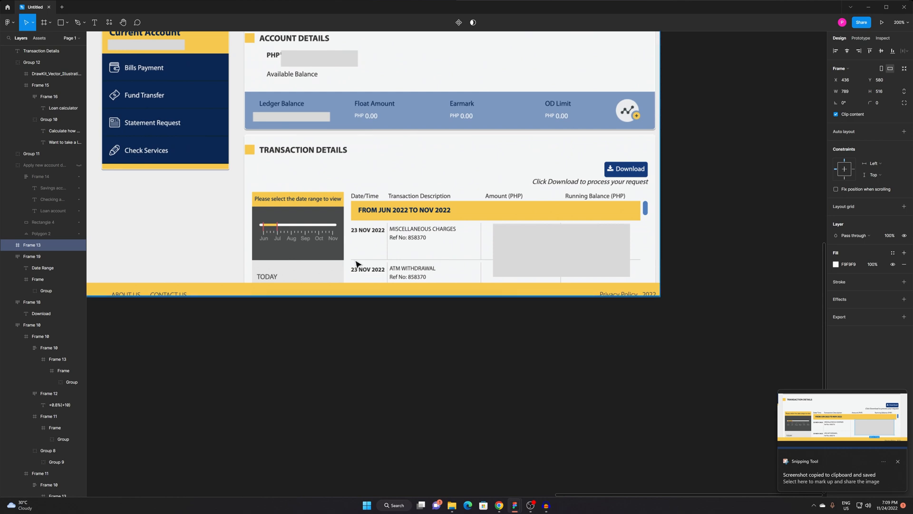
{"action": "scroll", "coordinate": [376, 233], "scroll_direction": "up", "scroll_amount": 3}
{"action": "scroll", "coordinate": [376, 233], "scroll_direction": "down", "scroll_amount": 3}
{"action": "left_click_drag", "start_coordinate": [394, 272], "coordinate": [516, 291]}
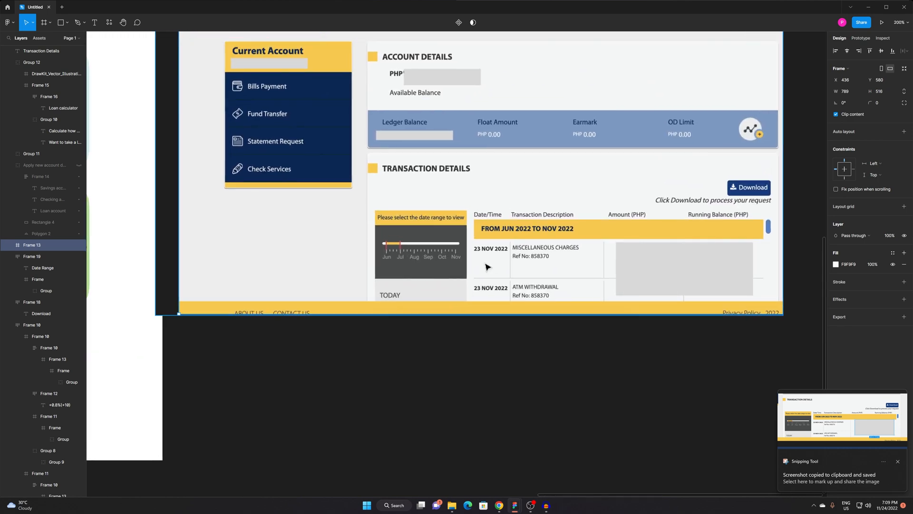
{"action": "scroll", "coordinate": [450, 232], "scroll_direction": "down", "scroll_amount": 2}
{"action": "left_click_drag", "start_coordinate": [308, 295], "coordinate": [470, 285]}
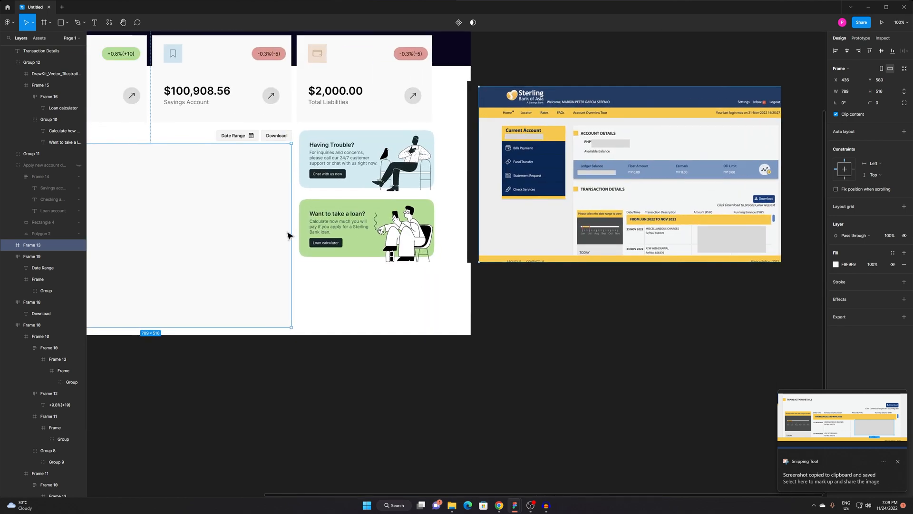
Add the text DATE near the upper-left corner of the empty Transaction Details panel.
{"action": "left_click_drag", "start_coordinate": [248, 224], "coordinate": [417, 253]}
{"action": "key", "text": "t"}
{"action": "left_click", "coordinate": [181, 189]}
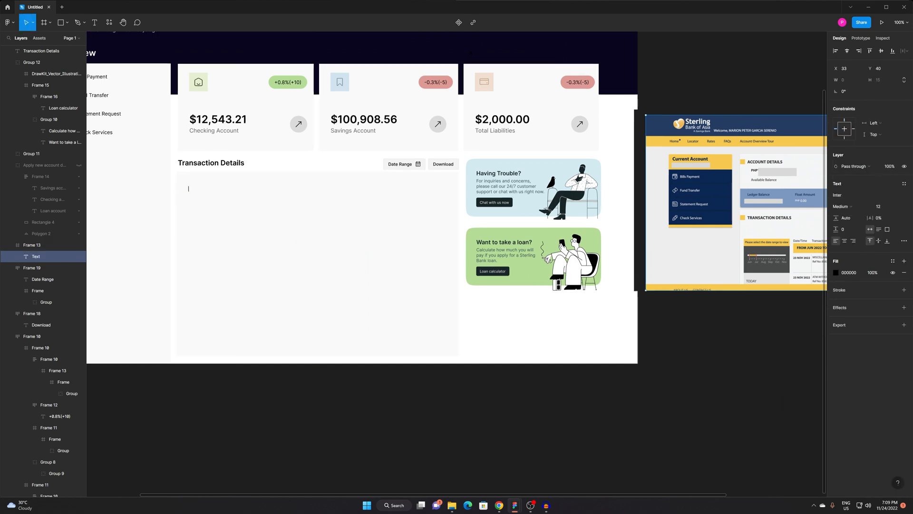
{"action": "key", "text": "Escape"}
{"action": "scroll", "coordinate": [192, 187], "scroll_direction": "up", "scroll_amount": 2}
{"action": "left_click_drag", "start_coordinate": [195, 191], "coordinate": [189, 178]}
{"action": "scroll", "coordinate": [188, 178], "scroll_direction": "down", "scroll_amount": 2}
{"action": "left_click_drag", "start_coordinate": [253, 216], "coordinate": [238, 215]}
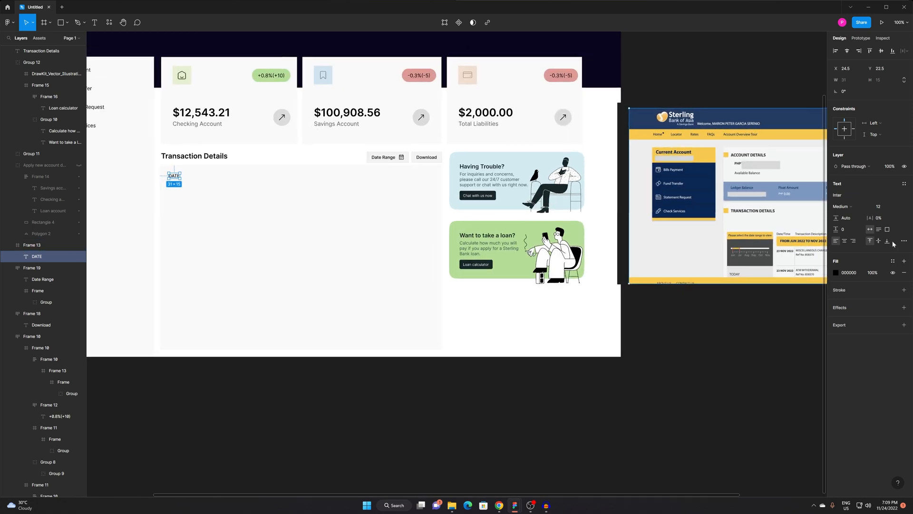
Set the DATE heading to font size 14 and Semi Bold weight.
{"action": "left_click", "coordinate": [879, 209]}
{"action": "type", "text": "14"}
{"action": "key", "text": "Return"}
{"action": "left_click", "coordinate": [846, 207]}
{"action": "left_click", "coordinate": [849, 221]}
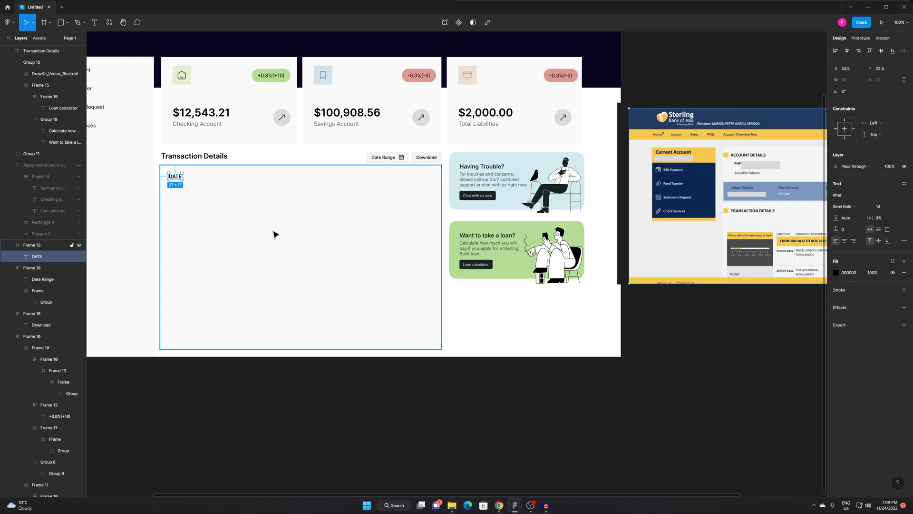
Duplicate the DATE heading and place the copy beside it on the same line.
{"action": "key", "text": "ctrl+d"}
{"action": "left_click_drag", "start_coordinate": [176, 181], "coordinate": [210, 182]}
{"action": "left_click", "coordinate": [705, 358]}
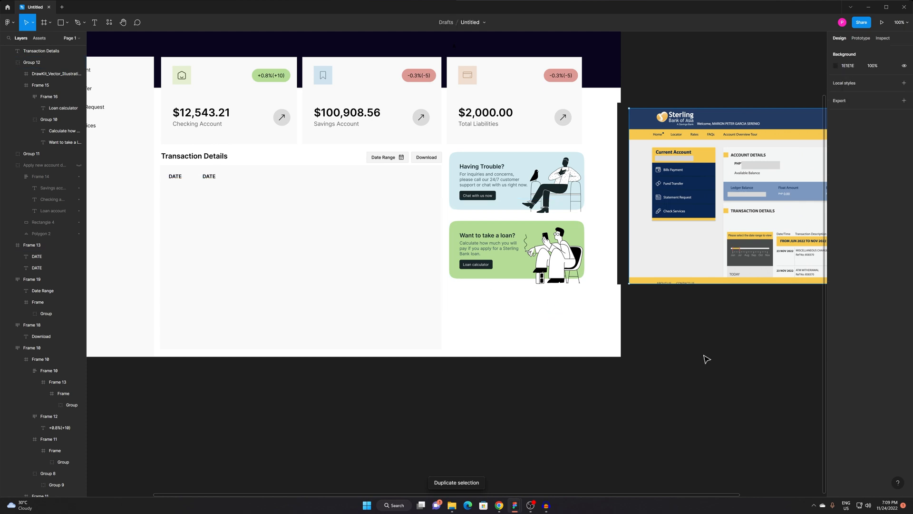
{"action": "left_click_drag", "start_coordinate": [705, 359], "coordinate": [539, 353]}
{"action": "left_click_drag", "start_coordinate": [321, 270], "coordinate": [639, 334]}
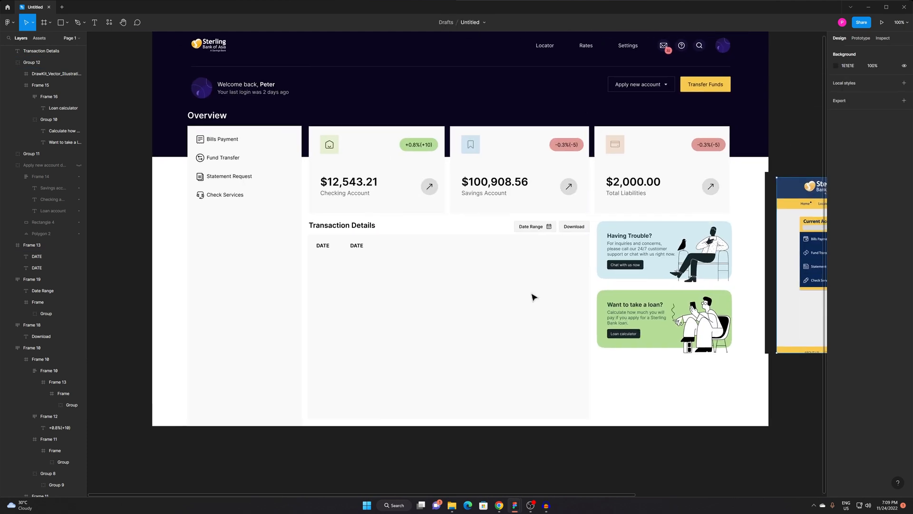
Change the copied heading to DESCRIPTION and move it slightly farther from DATE.
{"action": "left_click", "coordinate": [353, 247]}
{"action": "double_click", "coordinate": [358, 248]}
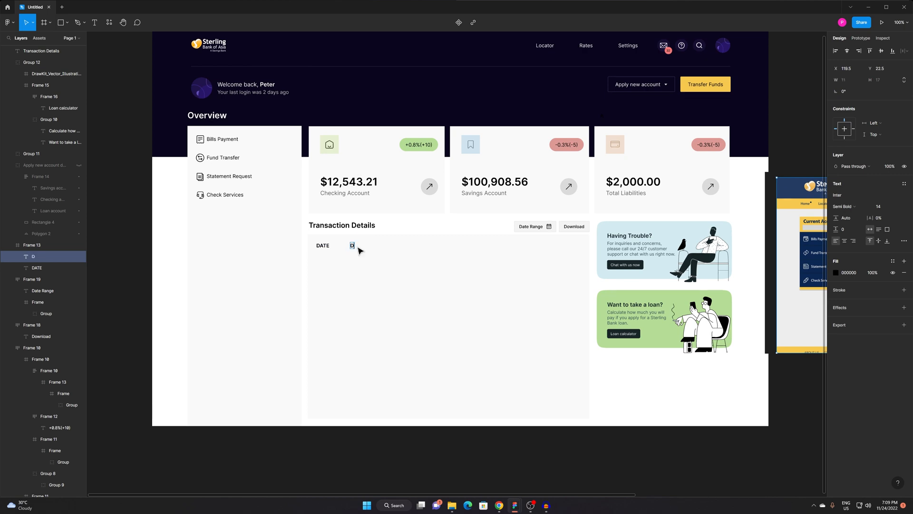
{"action": "type", "text": "DESCRIPTION"}
{"action": "key", "text": "Escape"}
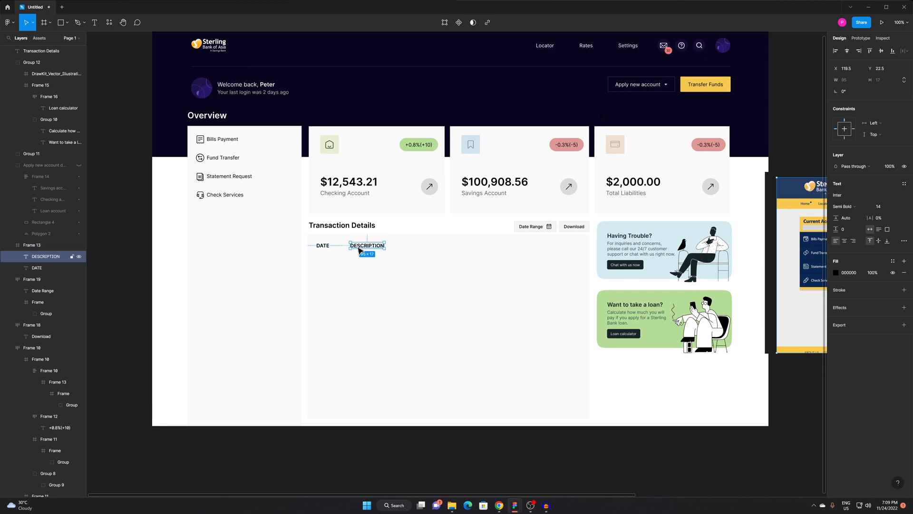
{"action": "left_click_drag", "start_coordinate": [359, 251], "coordinate": [375, 250]}
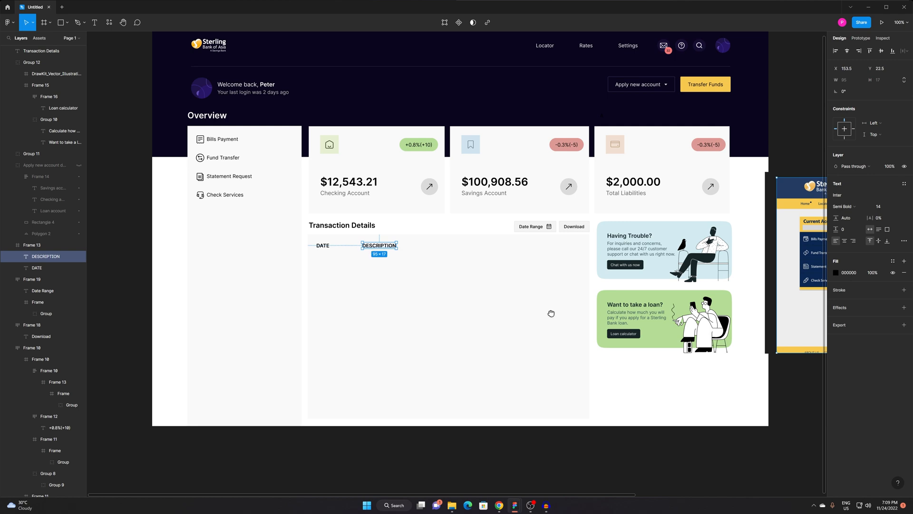
Place a copy of the DESCRIPTION heading farther along the same line and change its text to AMOUNT (usd).
{"action": "left_click_drag", "start_coordinate": [551, 312], "coordinate": [212, 265]}
{"action": "key", "text": "ctrl+v"}
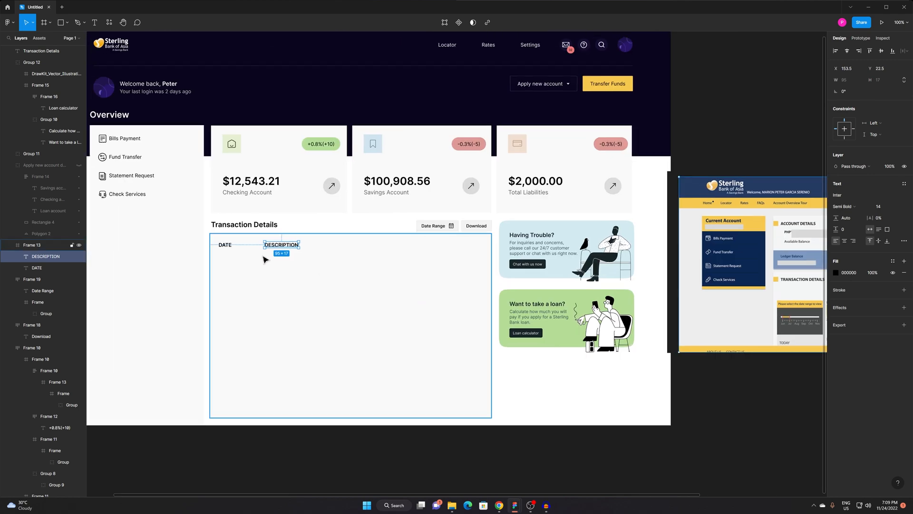
{"action": "left_click_drag", "start_coordinate": [276, 250], "coordinate": [354, 255]}
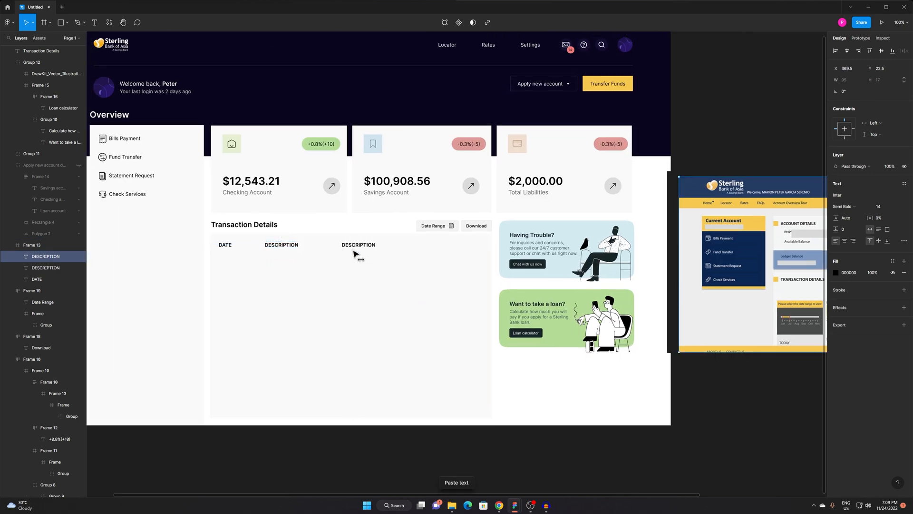
{"action": "double_click", "coordinate": [349, 246]}
{"action": "type", "text": "am"}
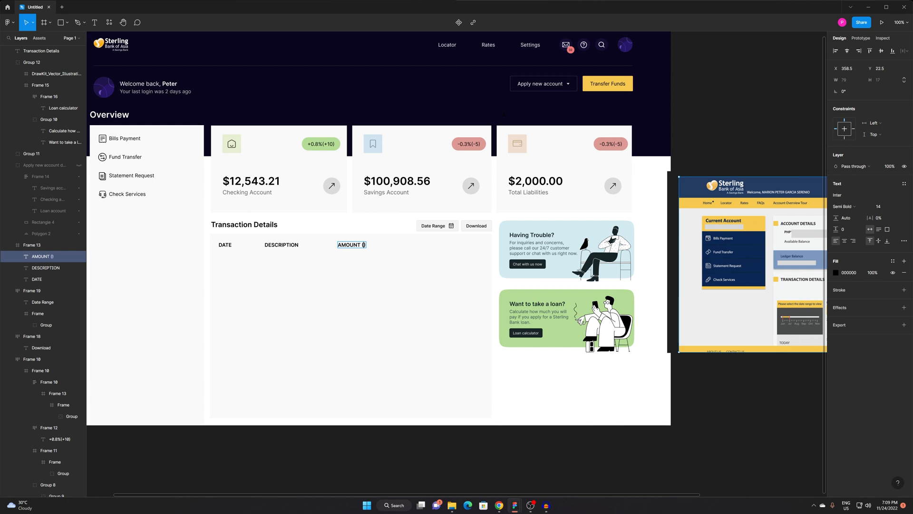
{"action": "type", "text": "usd"}
{"action": "key", "text": "Escape"}
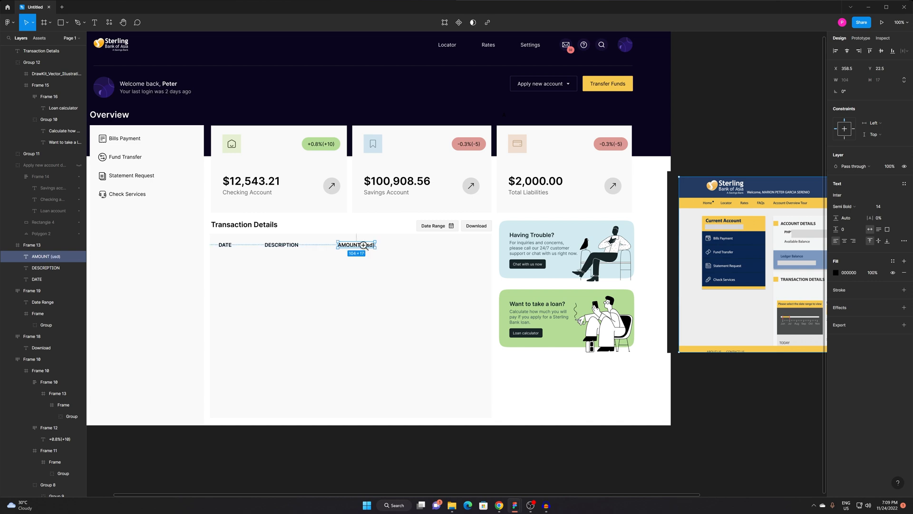
Change the currency in the amount heading to uppercase so it reads AMOUNT (USD).
{"action": "left_click", "coordinate": [363, 244]}
{"action": "key", "text": "t"}
{"action": "left_click", "coordinate": [363, 245]}
{"action": "key", "text": "BackSpace"}
{"action": "key", "text": "BackSpace"}
{"action": "key", "text": "BackSpace"}
{"action": "type", "text": "SDF"}
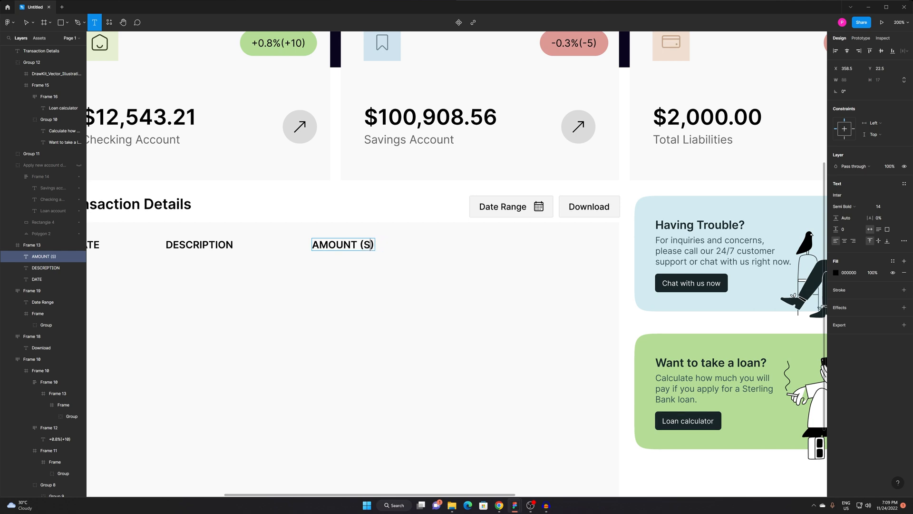
{"action": "type", "text": "USD"}
{"action": "key", "text": "Escape"}
{"action": "left_click_drag", "start_coordinate": [594, 295], "coordinate": [157, 309]}
{"action": "left_click_drag", "start_coordinate": [761, 448], "coordinate": [500, 300]}
{"action": "left_click_drag", "start_coordinate": [148, 217], "coordinate": [812, 280]}
{"action": "left_click_drag", "start_coordinate": [423, 180], "coordinate": [449, 222]}
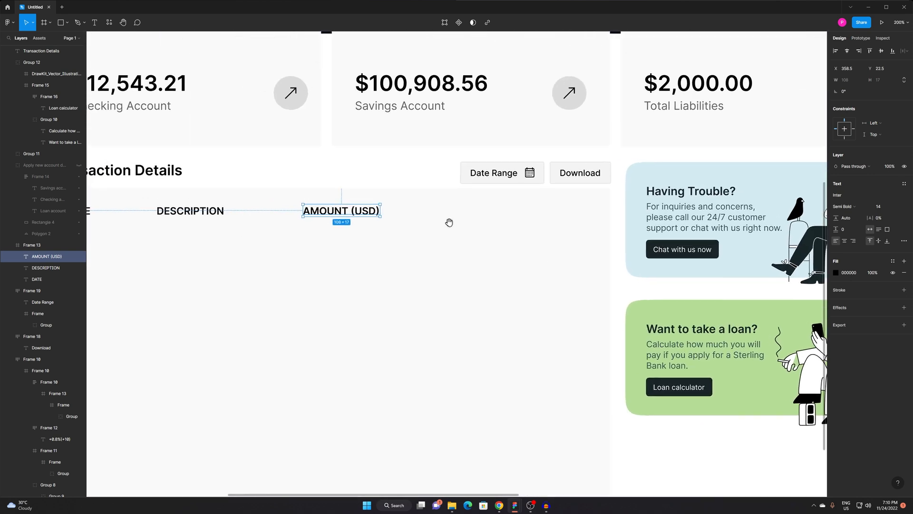
Place a copy of the AMOUNT (USD) heading near the panel's right edge and change its text to RUNNING BALANCE.
{"action": "key", "text": "ctrl+v"}
{"action": "left_click_drag", "start_coordinate": [369, 216], "coordinate": [546, 219]}
{"action": "double_click", "coordinate": [546, 218]}
{"action": "type", "text": "run"}
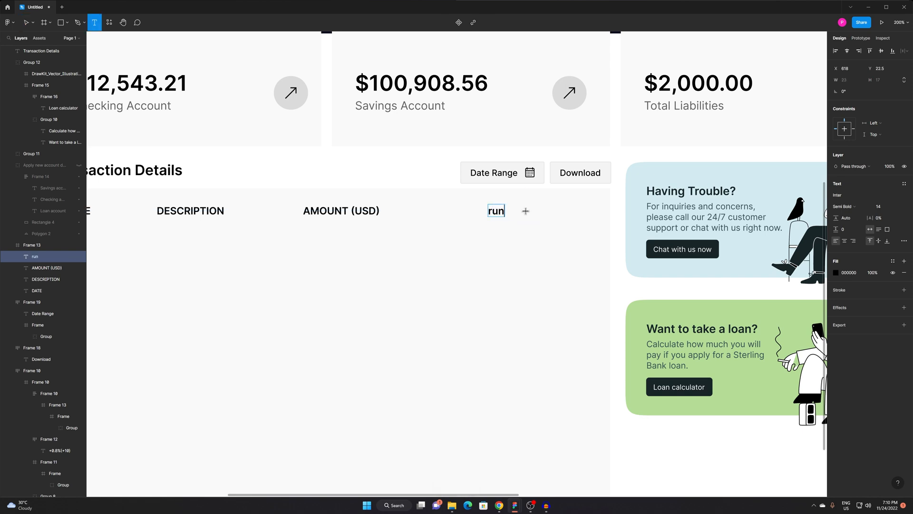
{"action": "type", "text": "nRUNNING BALANCE"}
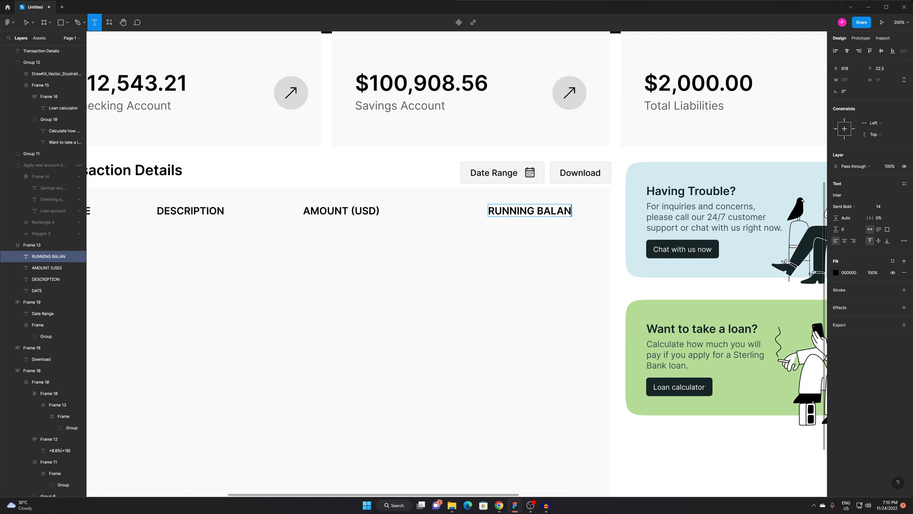
{"action": "key", "text": "Escape"}
{"action": "left_click", "coordinate": [525, 211], "text": "alt"}
{"action": "left_click", "coordinate": [525, 211], "text": "alt"}
{"action": "key", "text": "Escape"}
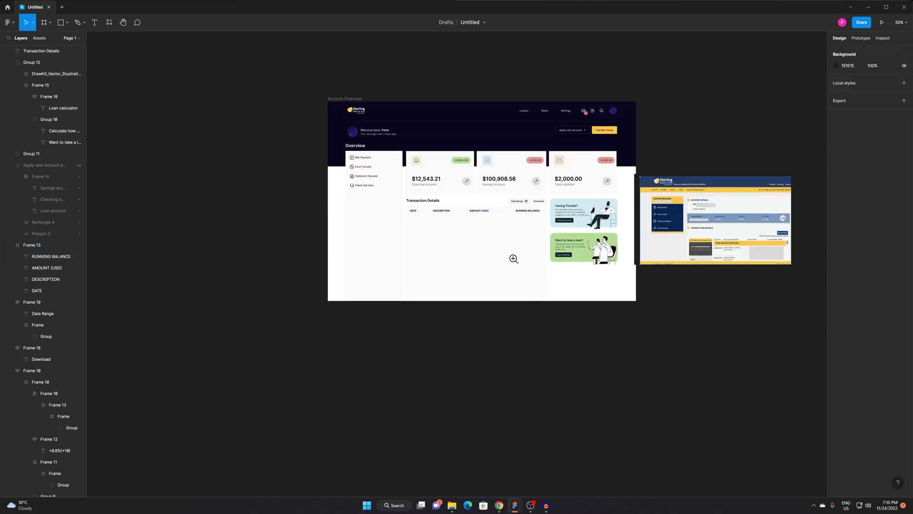
Group the four column headings and apply auto layout so they are evenly spaced.
{"action": "left_click", "coordinate": [514, 257]}
{"action": "left_click", "coordinate": [514, 257]}
{"action": "left_click_drag", "start_coordinate": [497, 222], "coordinate": [602, 345]}
{"action": "left_click", "coordinate": [564, 273], "text": "alt"}
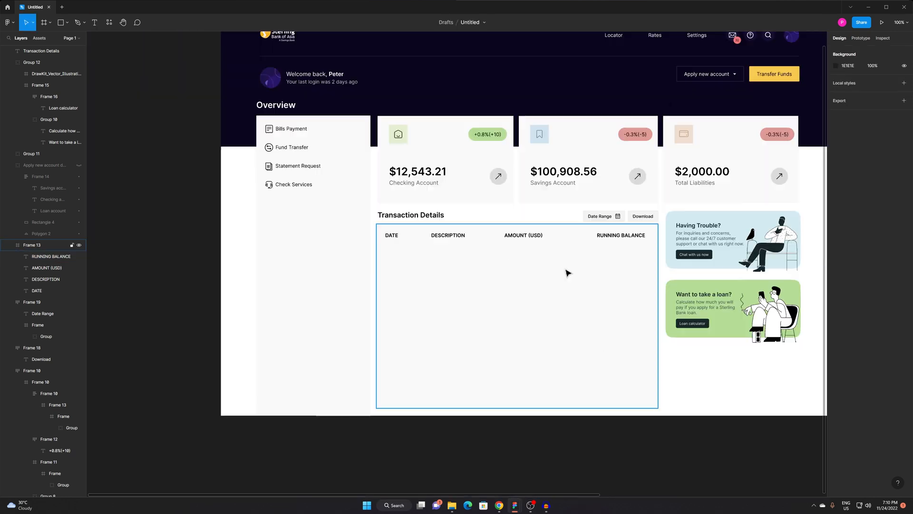
{"action": "left_click", "coordinate": [531, 250]}
{"action": "left_click", "coordinate": [682, 227]}
{"action": "left_click", "coordinate": [508, 231], "text": "shift"}
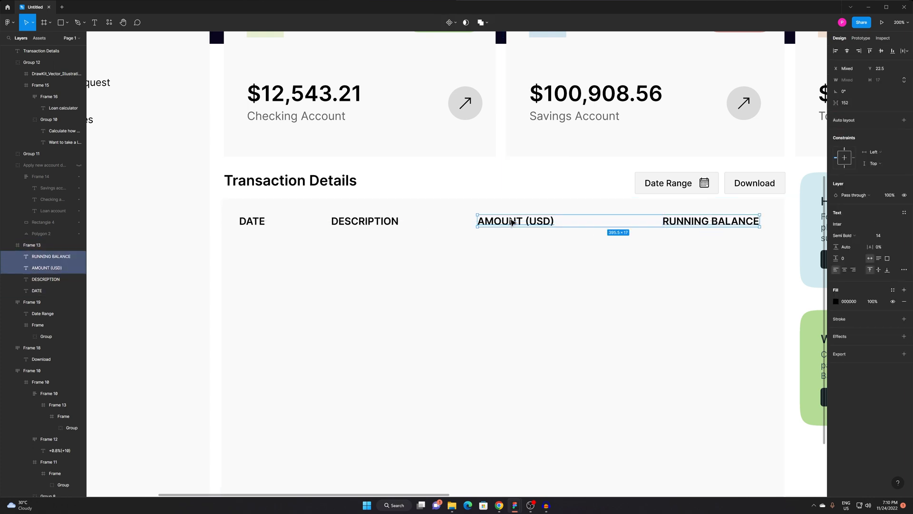
{"action": "left_click", "coordinate": [397, 227], "text": "shift"}
{"action": "left_click", "coordinate": [245, 220], "text": "shift"}
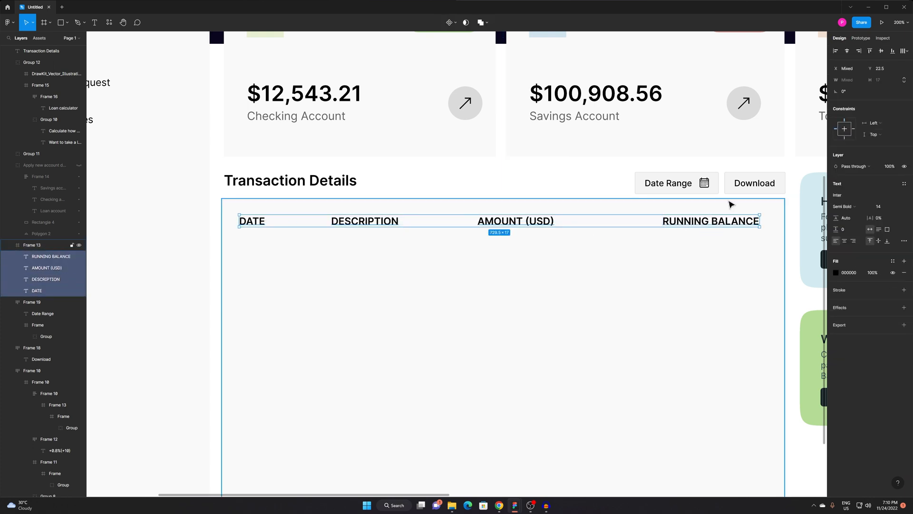
{"action": "key", "text": "ctrl+g"}
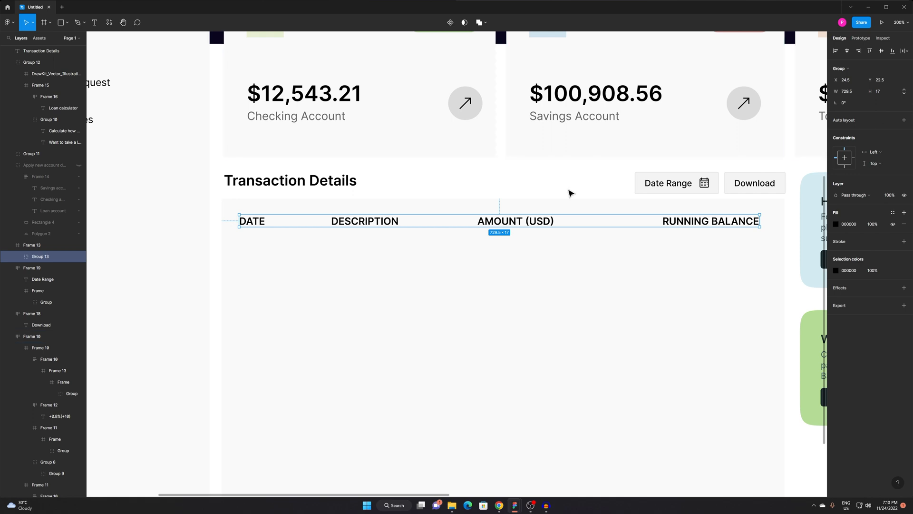
{"action": "left_click", "coordinate": [903, 120]}
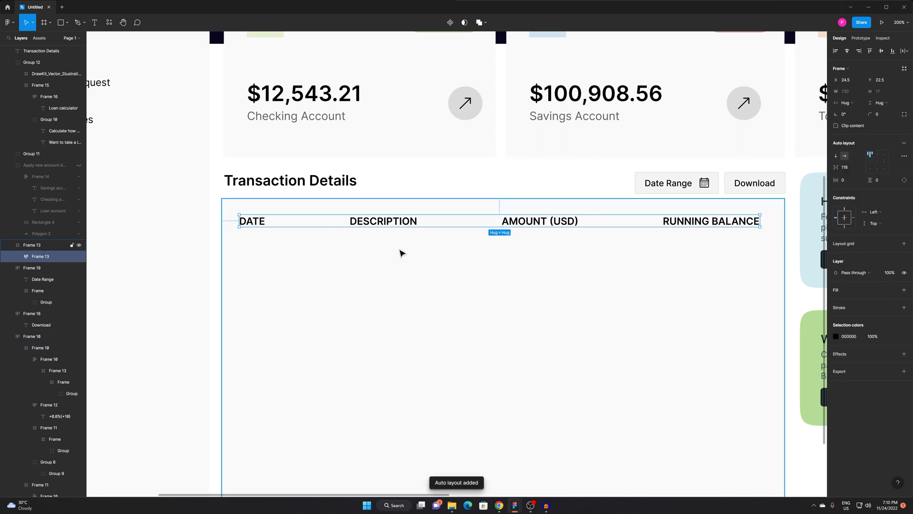
Review the spacing of the column headings within the Transaction Details panel and the whole page.
{"action": "left_click_drag", "start_coordinate": [456, 290], "coordinate": [419, 274]}
{"action": "scroll", "coordinate": [445, 274], "scroll_direction": "down", "scroll_amount": 3}
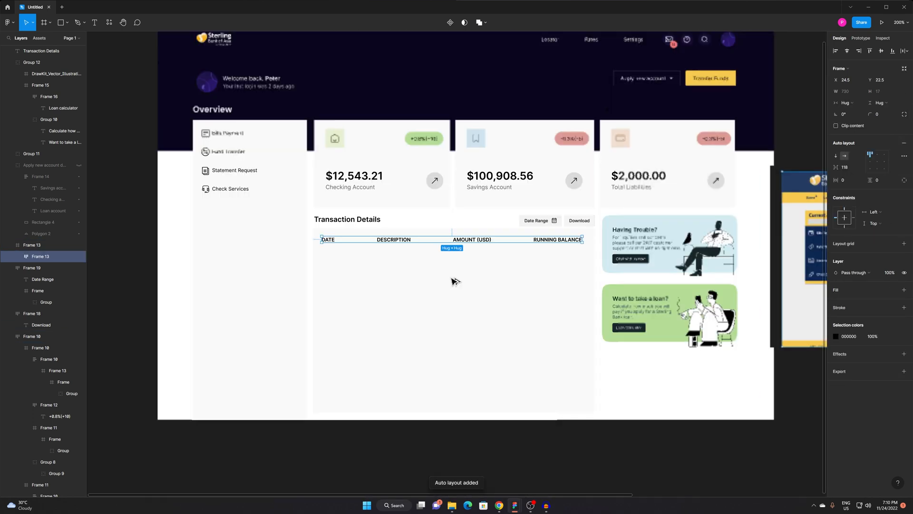
{"action": "left_click", "coordinate": [669, 416]}
{"action": "left_click_drag", "start_coordinate": [581, 345], "coordinate": [605, 300]}
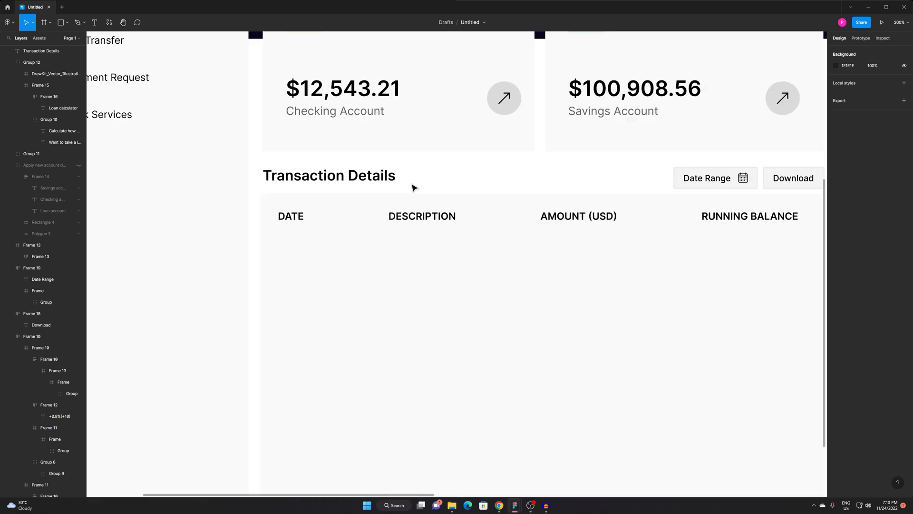
{"action": "double_click", "coordinate": [412, 217]}
{"action": "left_click_drag", "start_coordinate": [412, 217], "coordinate": [411, 219]}
{"action": "left_click_drag", "start_coordinate": [469, 268], "coordinate": [272, 258]}
{"action": "scroll", "coordinate": [401, 271], "scroll_direction": "down", "scroll_amount": 3}
{"action": "left_click", "coordinate": [731, 106]}
{"action": "left_click_drag", "start_coordinate": [491, 198], "coordinate": [666, 143]}
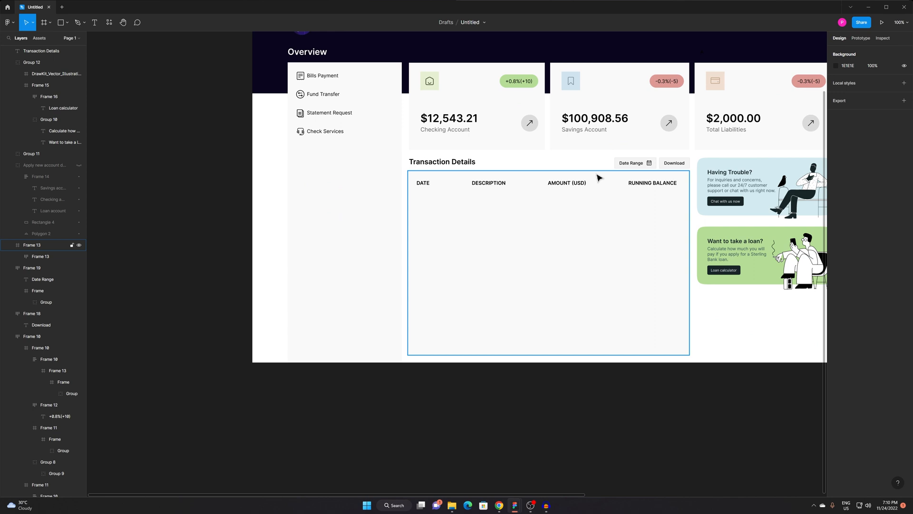
Copy the heading row and place the copy just below the original.
{"action": "left_click_drag", "start_coordinate": [530, 188], "coordinate": [527, 188]}
{"action": "double_click", "coordinate": [491, 187]}
{"action": "key", "text": "ctrl+v"}
{"action": "key", "text": "t"}
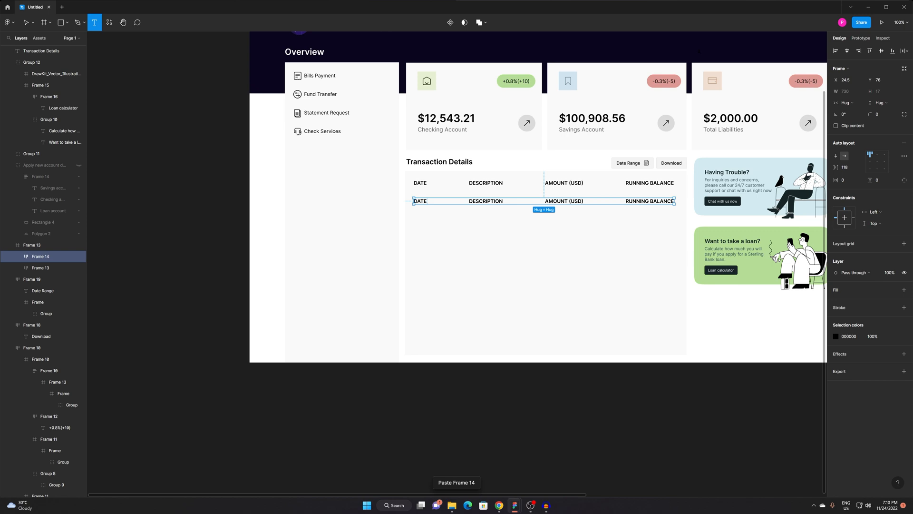
{"action": "double_click", "coordinate": [420, 200]}
{"action": "type", "text": "11"}
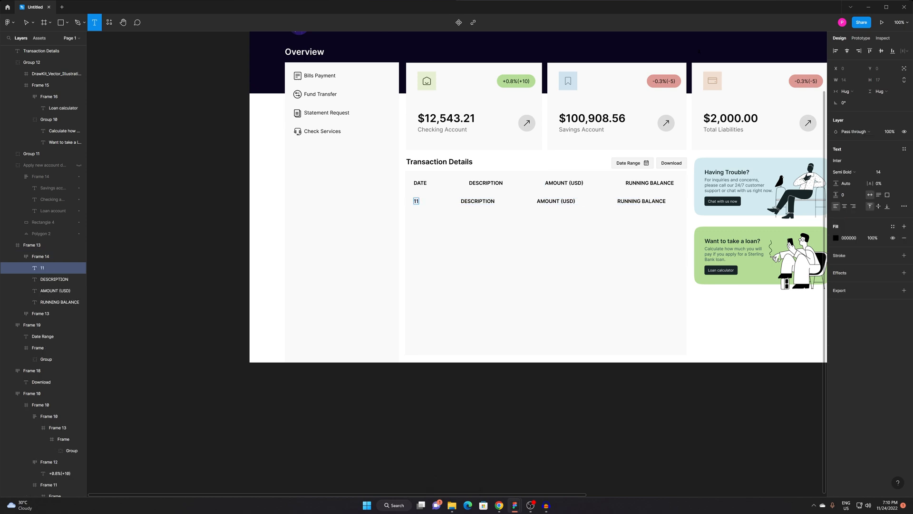
{"action": "key", "text": "ctrl+z"}
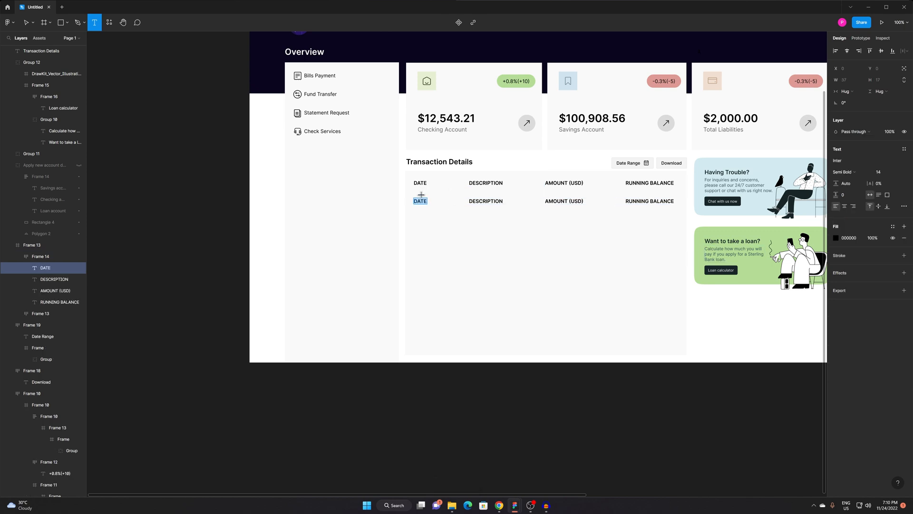
{"action": "key", "text": "Escape"}
Remove auto layout from the copied row below the column headings.
{"action": "left_click", "coordinate": [486, 200]}
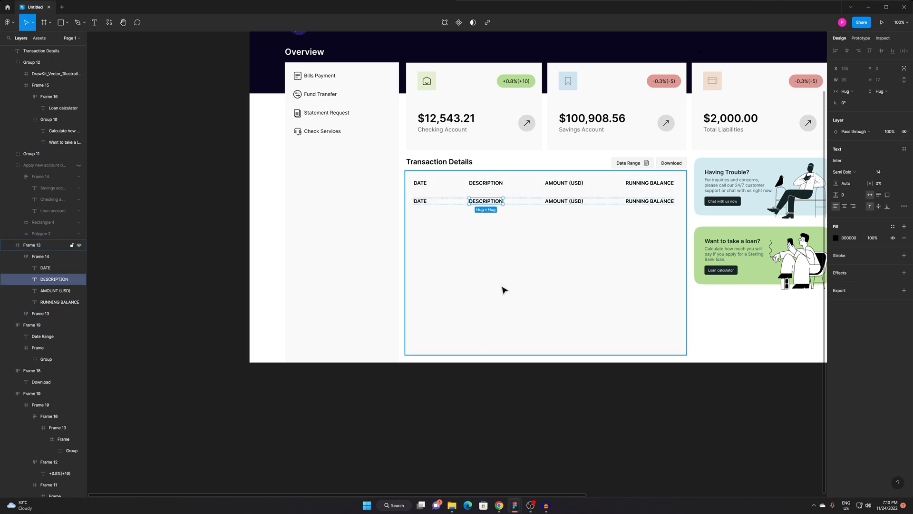
{"action": "left_click", "coordinate": [697, 406]}
{"action": "left_click", "coordinate": [555, 204]}
{"action": "left_click", "coordinate": [556, 203]}
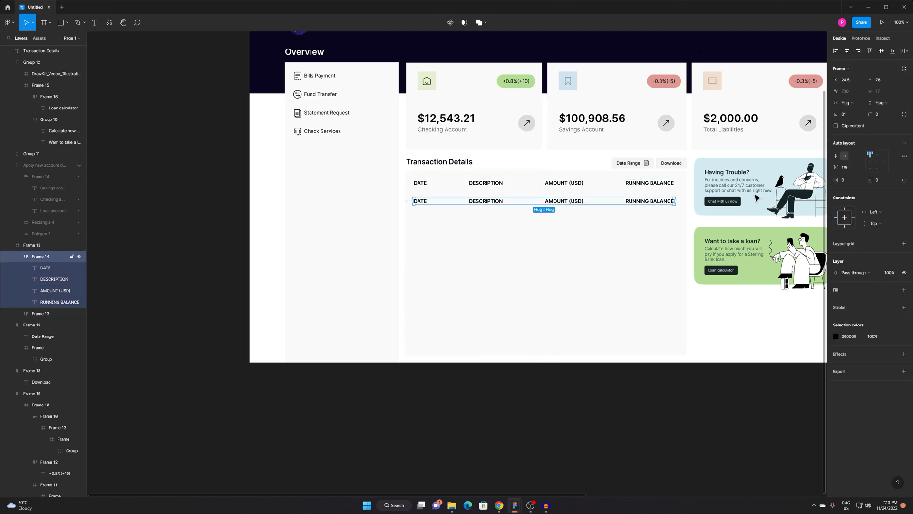
{"action": "left_click", "coordinate": [903, 143]}
Replace the DATE text in the copied row with 11/24/2022.
{"action": "key", "text": "z"}
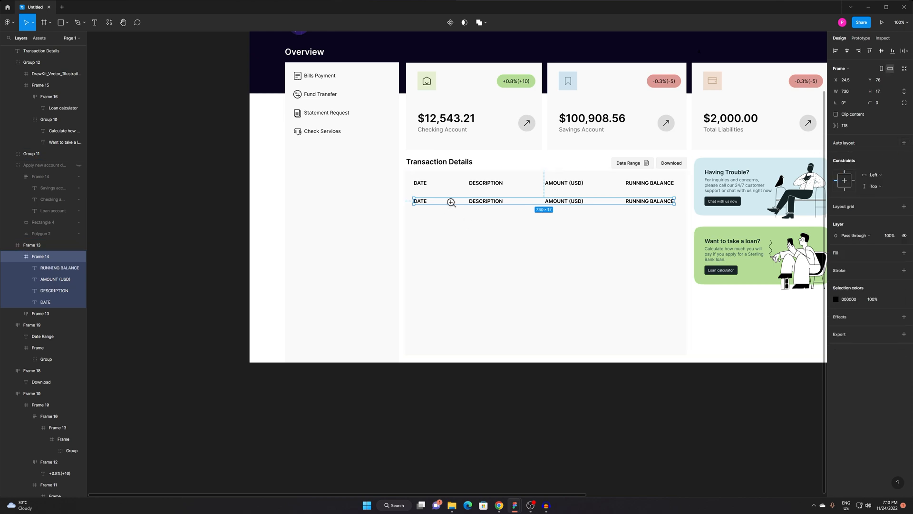
{"action": "left_click", "coordinate": [451, 202]}
{"action": "key", "text": "t"}
{"action": "double_click", "coordinate": [390, 200]}
{"action": "type", "text": "11/24/2022"}
{"action": "key", "text": "Escape"}
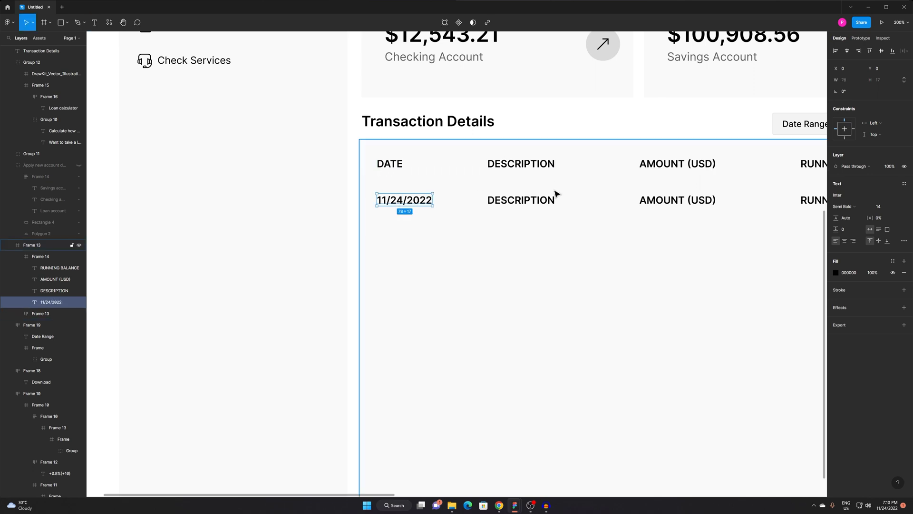
{"action": "left_click_drag", "start_coordinate": [552, 253], "coordinate": [489, 286]}
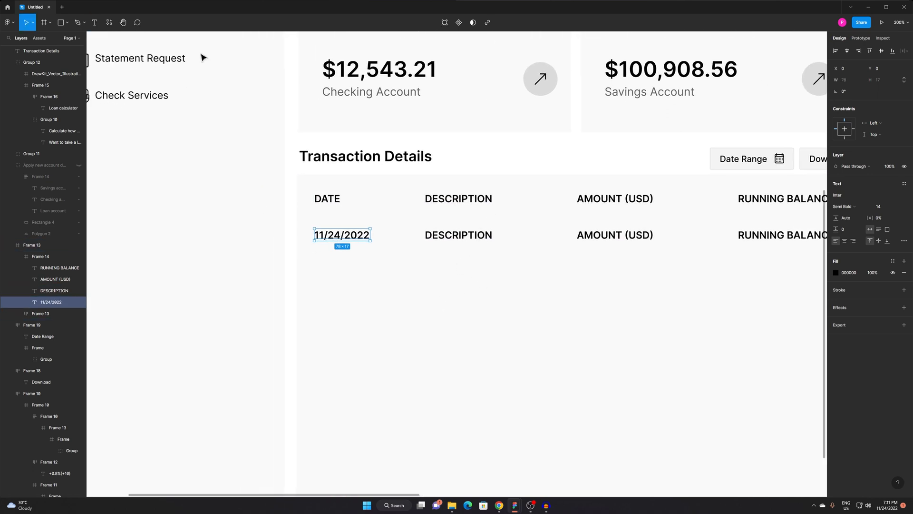
Switch to Google Chrome and search the web for lorem ipsum in a new tab.
{"action": "key", "text": "alt+Tab"}
{"action": "key", "text": "alt+Tab"}
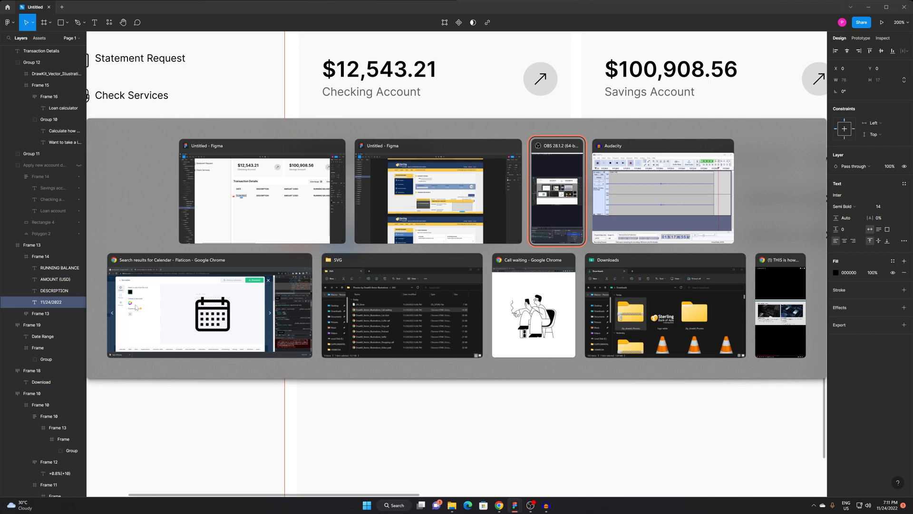
{"action": "left_click", "coordinate": [237, 289]}
{"action": "key", "text": "ctrl+t"}
{"action": "type", "text": "LOREM IPSUM"}
{"action": "key", "text": "Return"}
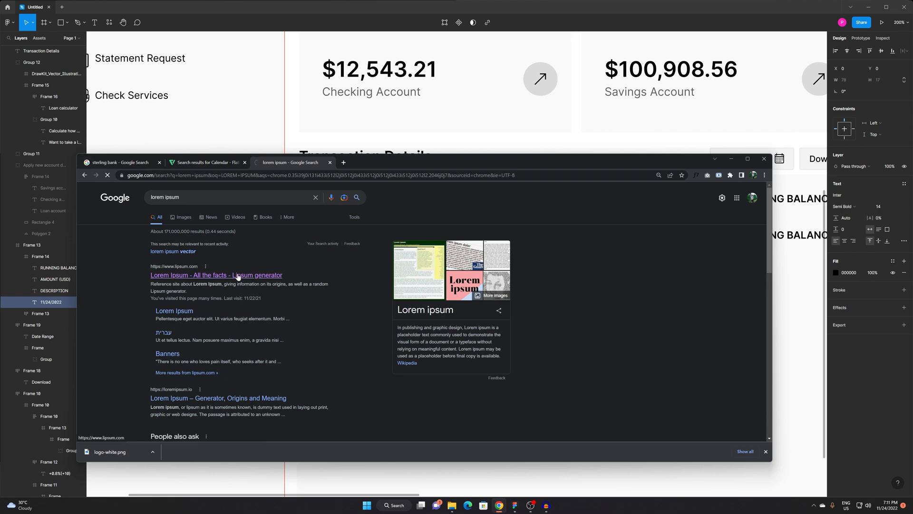
Open lipsum.com and copy the standard Lorem Ipsum passage from "Lorem ipsum dolor" through "dolore magna".
{"action": "scroll", "coordinate": [563, 403], "scroll_direction": "down", "scroll_amount": 3}
{"action": "scroll", "coordinate": [421, 312], "scroll_direction": "down", "scroll_amount": 4}
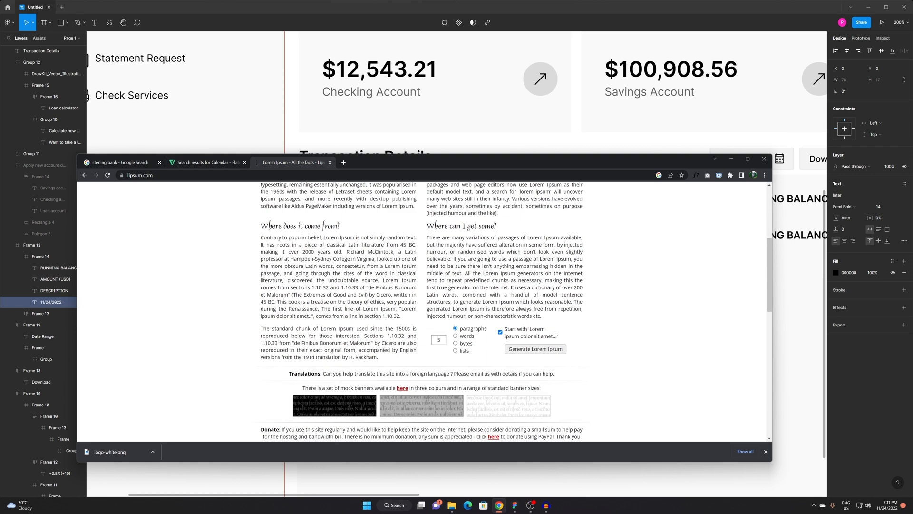
{"action": "scroll", "coordinate": [422, 311], "scroll_direction": "down", "scroll_amount": 4}
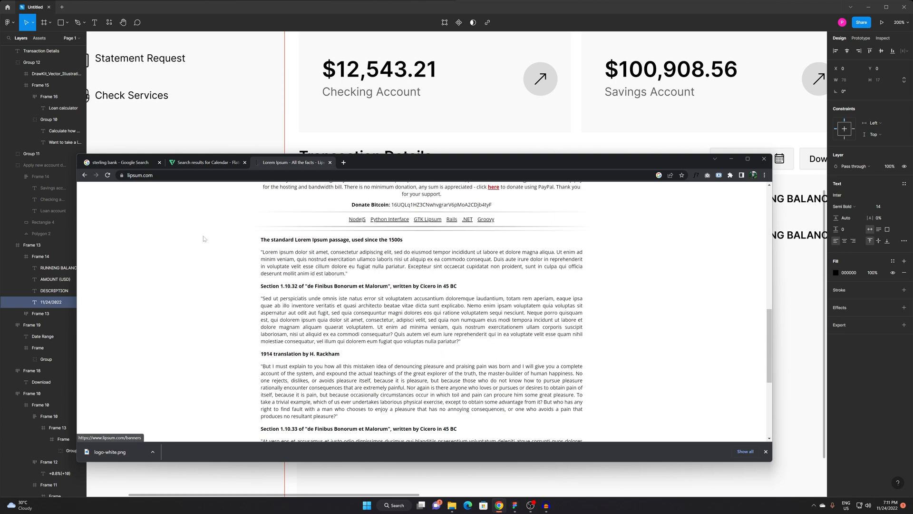
{"action": "double_click", "coordinate": [271, 252]}
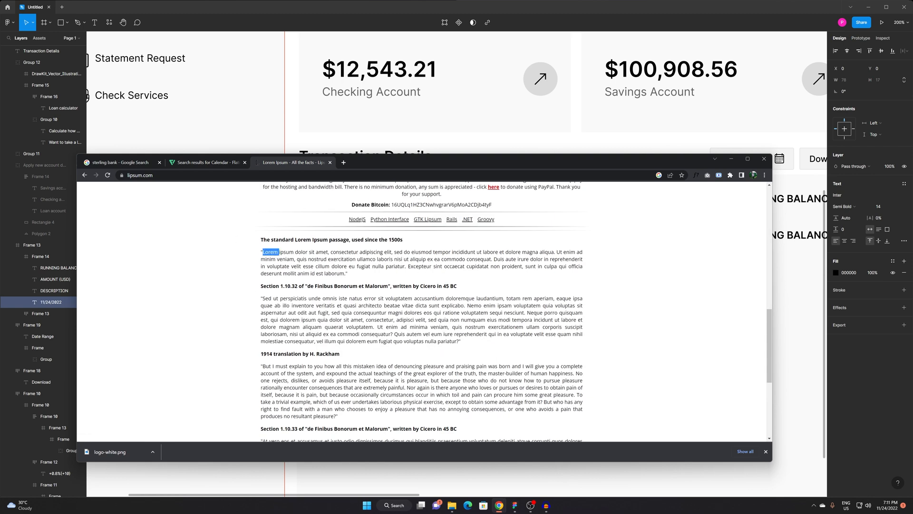
{"action": "left_click_drag", "start_coordinate": [270, 252], "coordinate": [538, 252]}
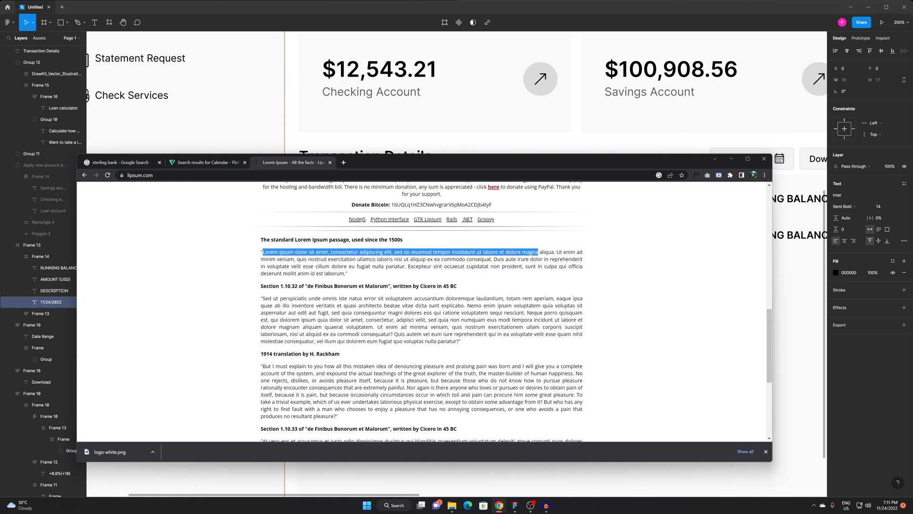
Switch to Figma, replace the copied row's DESCRIPTION text with the Lorem Ipsum passage, and resize its text box to about 183 × 41.5.
{"action": "left_click", "coordinate": [784, 330]}
{"action": "left_click_drag", "start_coordinate": [585, 337], "coordinate": [538, 374]}
{"action": "key", "text": "t"}
{"action": "double_click", "coordinate": [409, 272]}
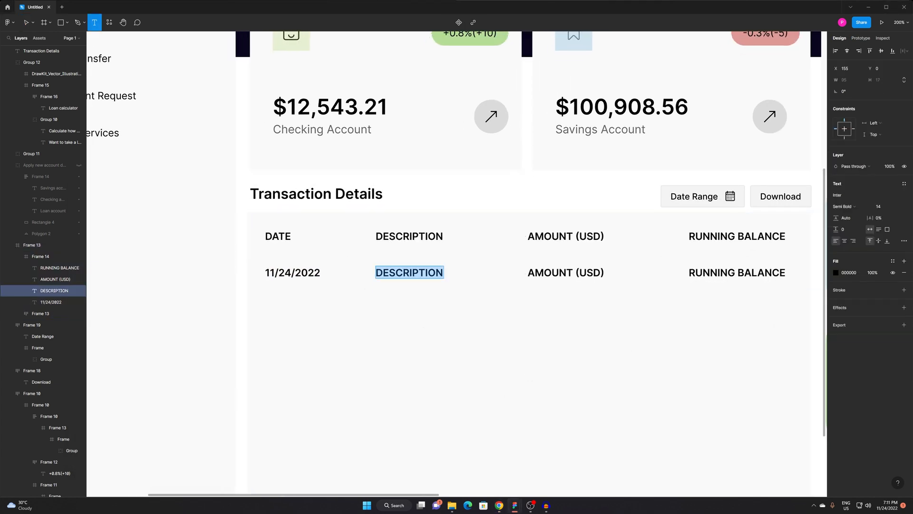
{"action": "key", "text": "ctrl+v"}
{"action": "key", "text": "Escape"}
{"action": "scroll", "coordinate": [564, 281], "scroll_direction": "right", "scroll_amount": 5}
{"action": "left_click_drag", "start_coordinate": [795, 271], "coordinate": [366, 281]}
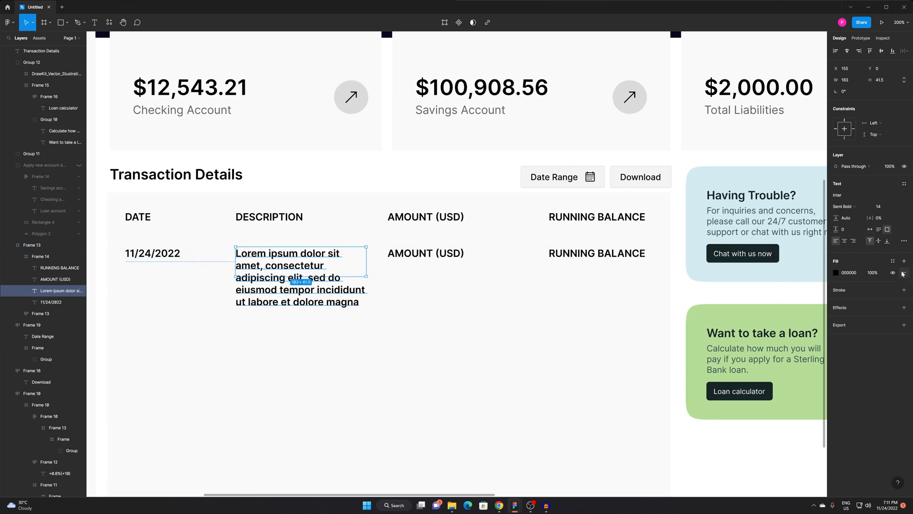
Set the Lorem Ipsum description text to font size 10 and Regular weight.
{"action": "left_click", "coordinate": [878, 208]}
{"action": "type", "text": "10"}
{"action": "key", "text": "Return"}
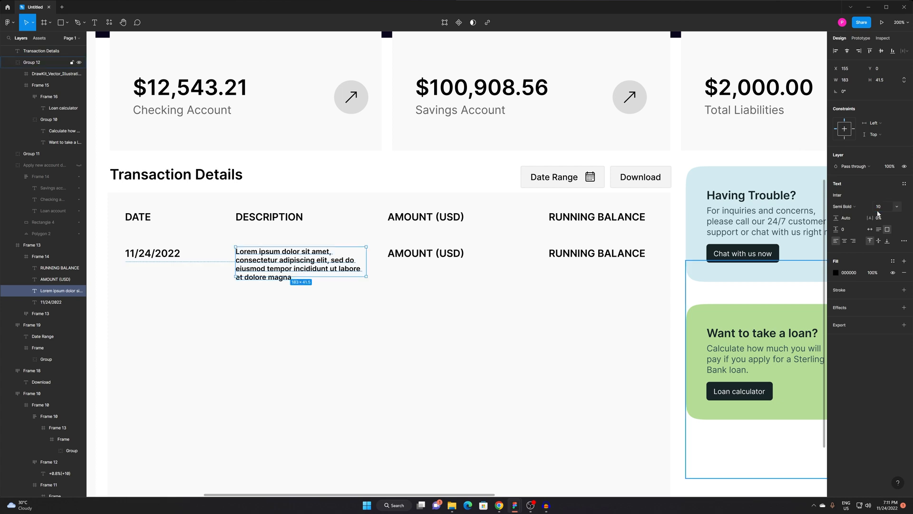
{"action": "left_click", "coordinate": [842, 206]}
{"action": "left_click", "coordinate": [844, 189]}
Shorten the description to "Lorem ipsum dolor sit amet, consectetur adipiscing elit." and shrink its text box to fit the two lines.
{"action": "double_click", "coordinate": [298, 258]}
{"action": "left_click_drag", "start_coordinate": [327, 269], "coordinate": [410, 300]}
{"action": "key", "text": "BackSpace"}
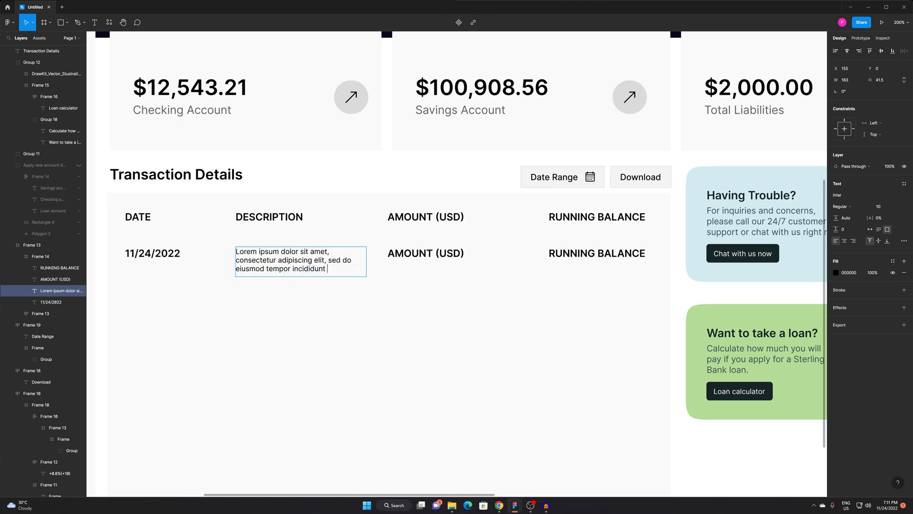
{"action": "left_click_drag", "start_coordinate": [325, 260], "coordinate": [376, 290]}
{"action": "key", "text": "BackSpace"}
{"action": "type", "text": "."}
{"action": "key", "text": "Escape"}
{"action": "left_click_drag", "start_coordinate": [365, 276], "coordinate": [360, 264]}
{"action": "left_click", "coordinate": [470, 303]}
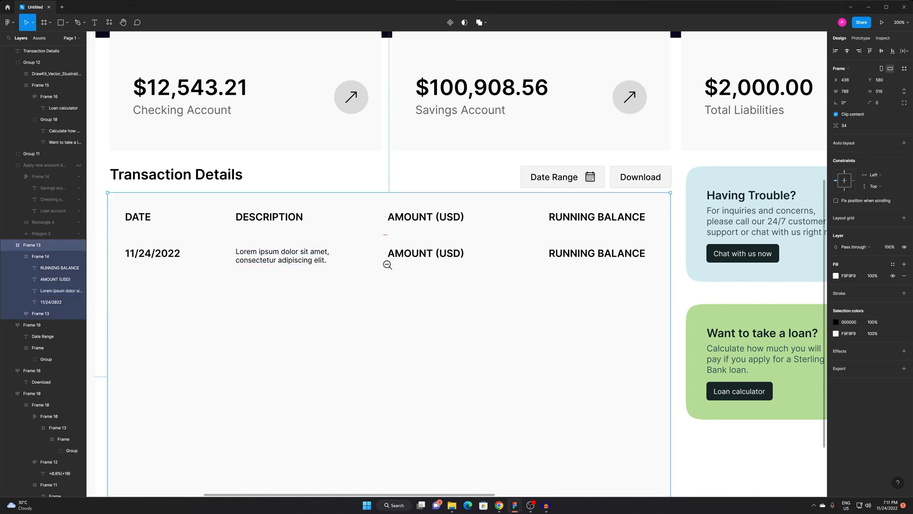
{"action": "scroll", "coordinate": [388, 265], "scroll_direction": "down", "scroll_amount": 3}
{"action": "left_click_drag", "start_coordinate": [377, 310], "coordinate": [421, 282]}
{"action": "left_click", "coordinate": [410, 257]}
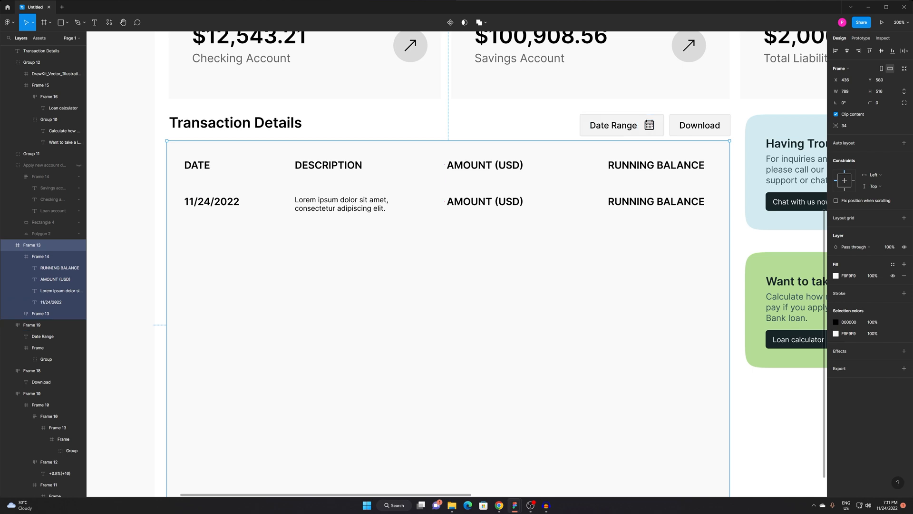
{"action": "key", "text": "alt+Tab"}
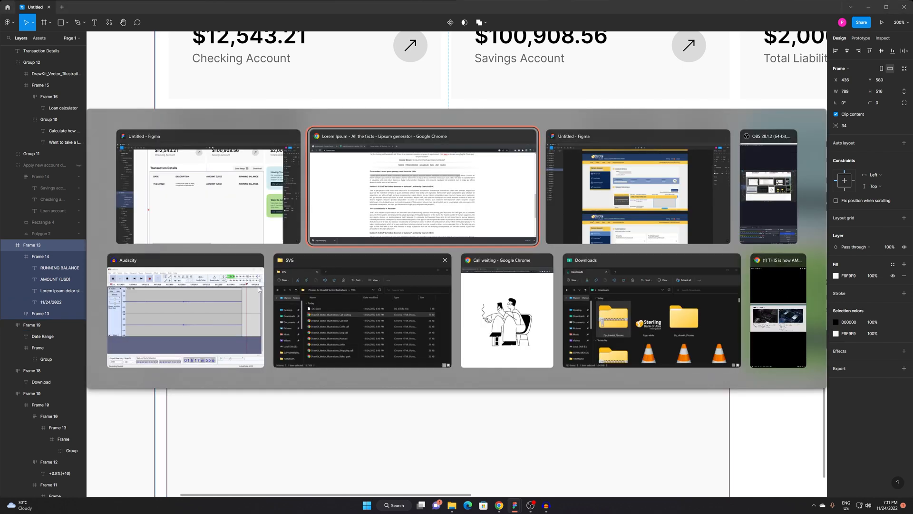
{"action": "key", "text": "Escape"}
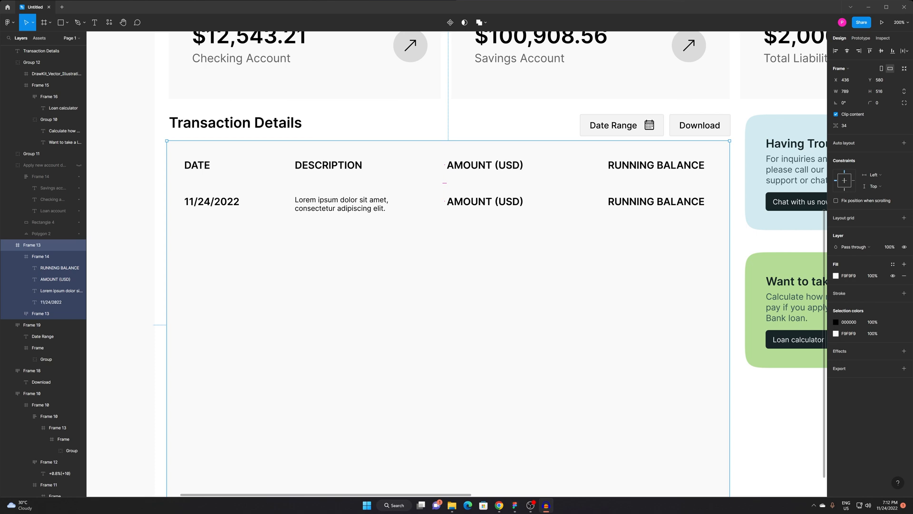
Replace the AMOUNT (USD) text in the transaction row with $500.00.
{"action": "left_click", "coordinate": [484, 237]}
{"action": "scroll", "coordinate": [414, 231], "scroll_direction": "down", "scroll_amount": 1}
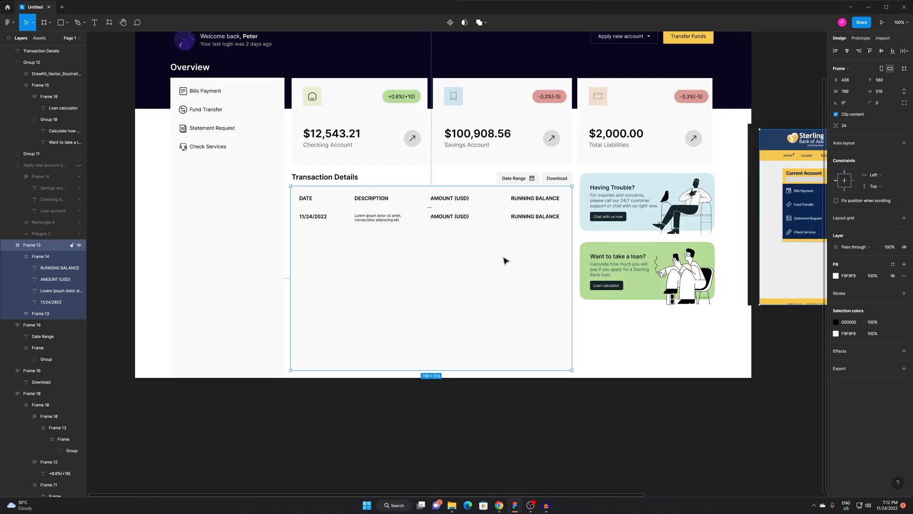
{"action": "scroll", "coordinate": [418, 210], "scroll_direction": "up", "scroll_amount": 2}
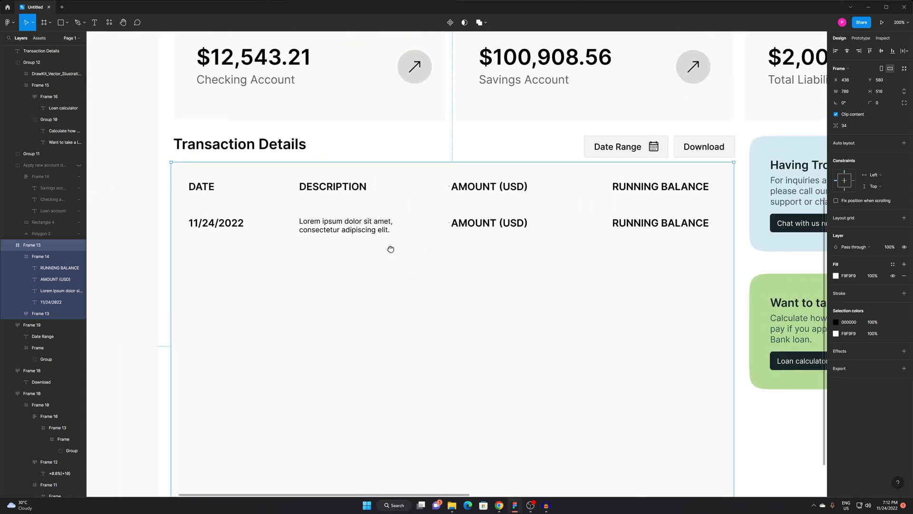
{"action": "left_click", "coordinate": [491, 229], "text": "ctrl"}
{"action": "double_click", "coordinate": [490, 229]}
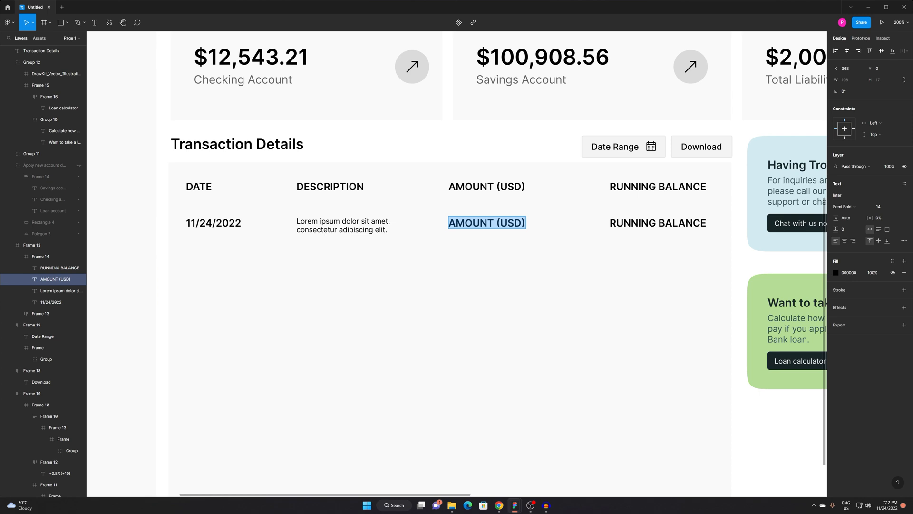
{"action": "type", "text": "500"}
{"action": "key", "text": "ctrl+a"}
{"action": "type", "text": "$400"}
{"action": "key", "text": "BackSpace"}
{"action": "key", "text": "BackSpace"}
{"action": "key", "text": "BackSpace"}
{"action": "type", "text": "400"}
{"action": "key", "text": "BackSpace"}
{"action": "type", "text": "500.00"}
{"action": "key", "text": "Escape"}
Replace the RUNNING BALANCE text in the transaction row with $100,908.56.
{"action": "left_click_drag", "start_coordinate": [530, 233], "coordinate": [407, 241]}
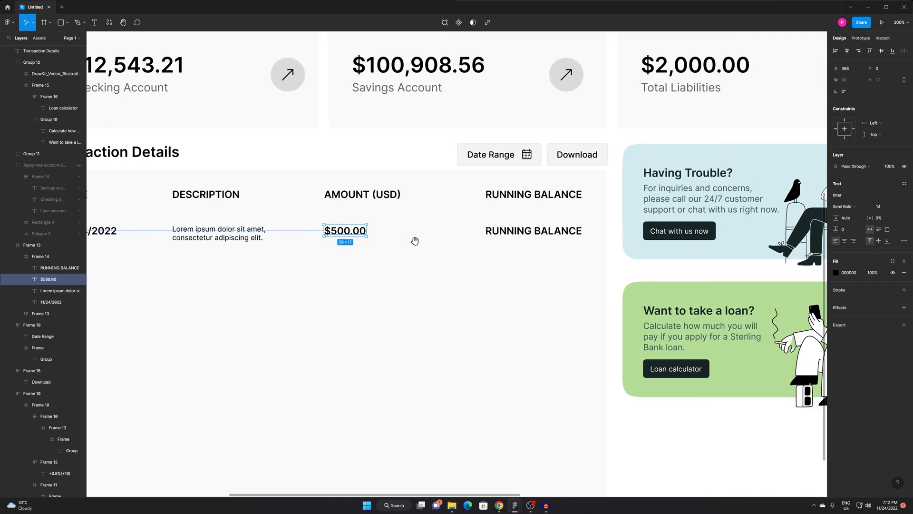
{"action": "double_click", "coordinate": [500, 231]}
{"action": "key", "text": "Escape"}
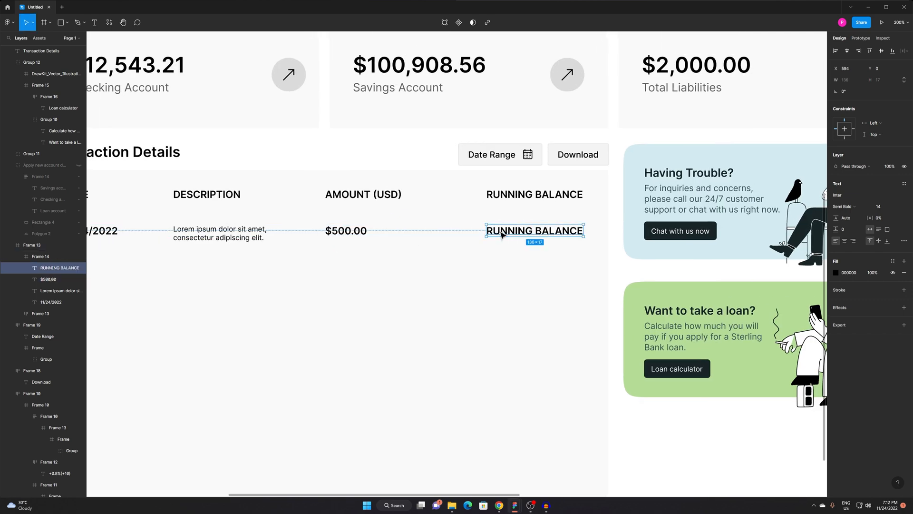
{"action": "key", "text": "Return"}
{"action": "type", "text": "#"}
{"action": "key", "text": "BackSpace"}
{"action": "type", "text": "$100,"}
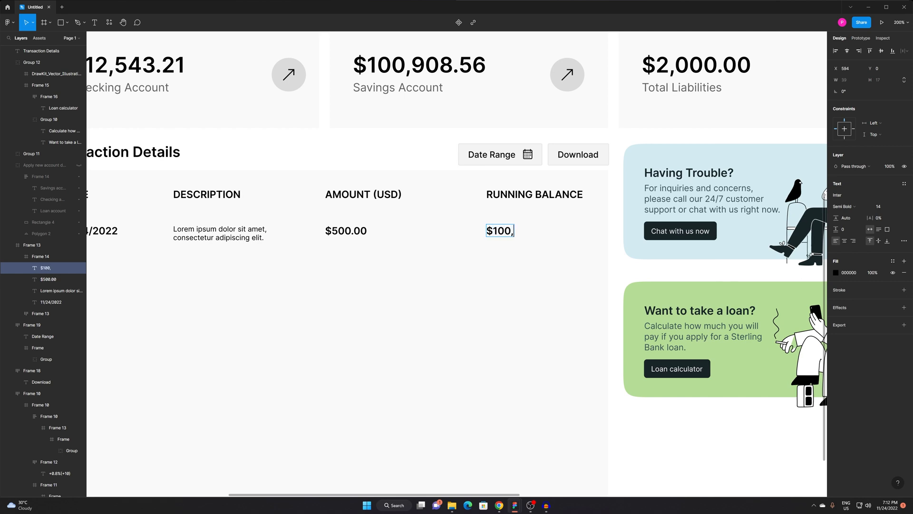
{"action": "type", "text": "0"}
{"action": "key", "text": "BackSpace"}
{"action": "type", "text": "908/5"}
{"action": "key", "text": "BackSpace"}
{"action": "key", "text": "BackSpace"}
{"action": "type", "text": ".56"}
{"action": "key", "text": "Escape"}
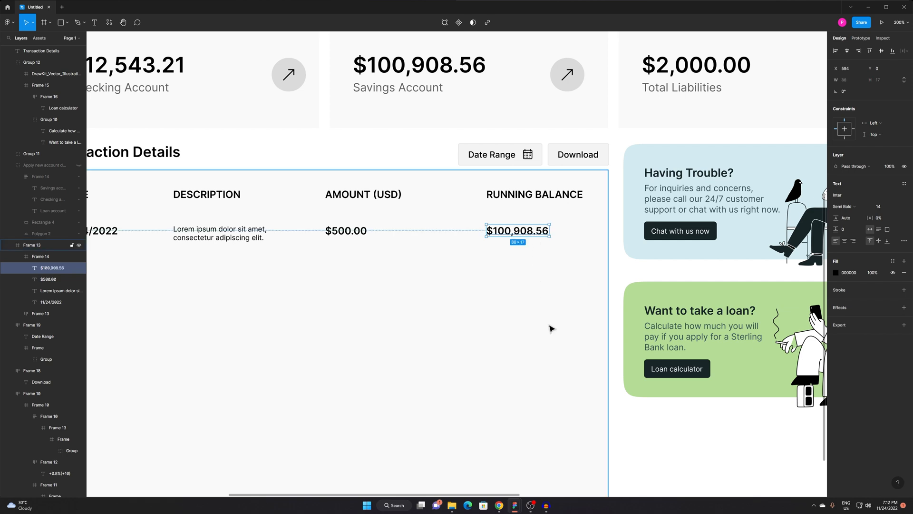
Change the weight of the transaction row's amount and running balance values to Regular.
{"action": "left_click", "coordinate": [664, 453]}
{"action": "scroll", "coordinate": [475, 344], "scroll_direction": "down", "scroll_amount": 3}
{"action": "left_click_drag", "start_coordinate": [443, 325], "coordinate": [558, 261]}
{"action": "scroll", "coordinate": [525, 221], "scroll_direction": "up", "scroll_amount": 3}
{"action": "left_click_drag", "start_coordinate": [530, 223], "coordinate": [485, 245]}
{"action": "left_click", "coordinate": [485, 245]}
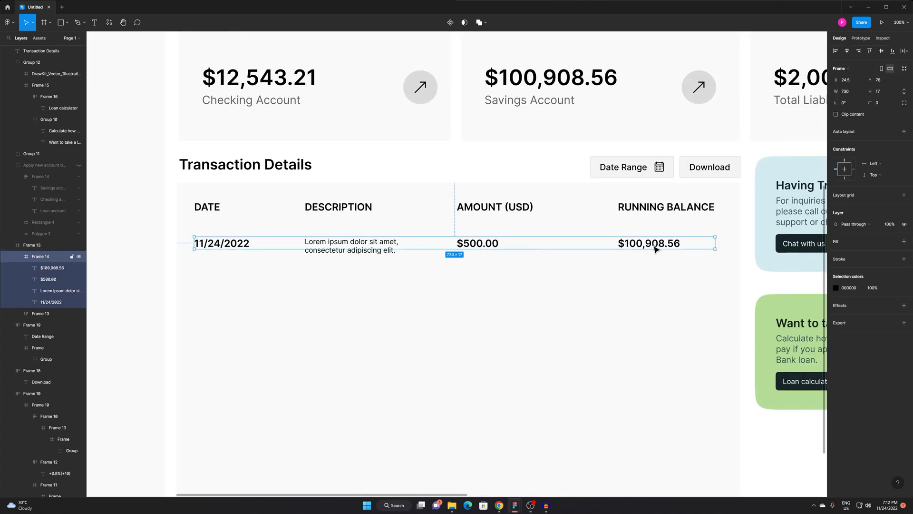
{"action": "left_click", "coordinate": [655, 248]}
{"action": "left_click", "coordinate": [490, 246], "text": "shift"}
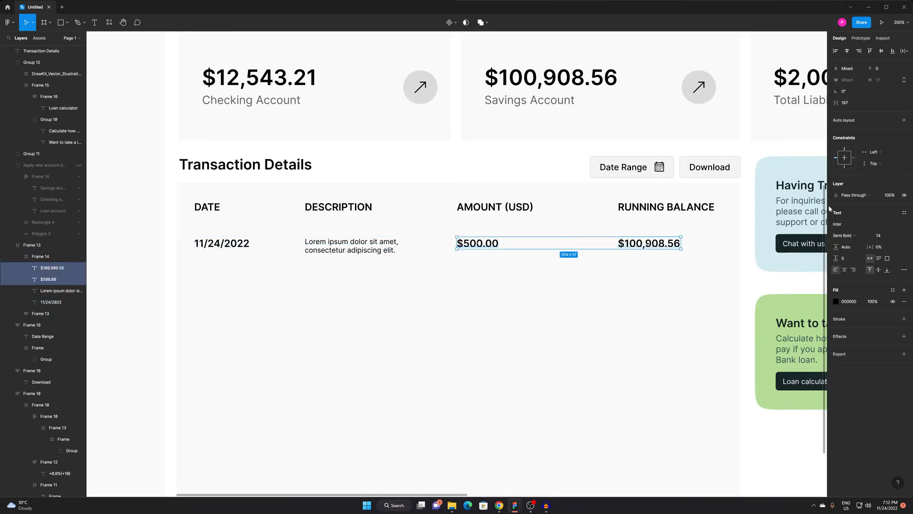
{"action": "left_click", "coordinate": [850, 236]}
{"action": "left_click", "coordinate": [846, 219]}
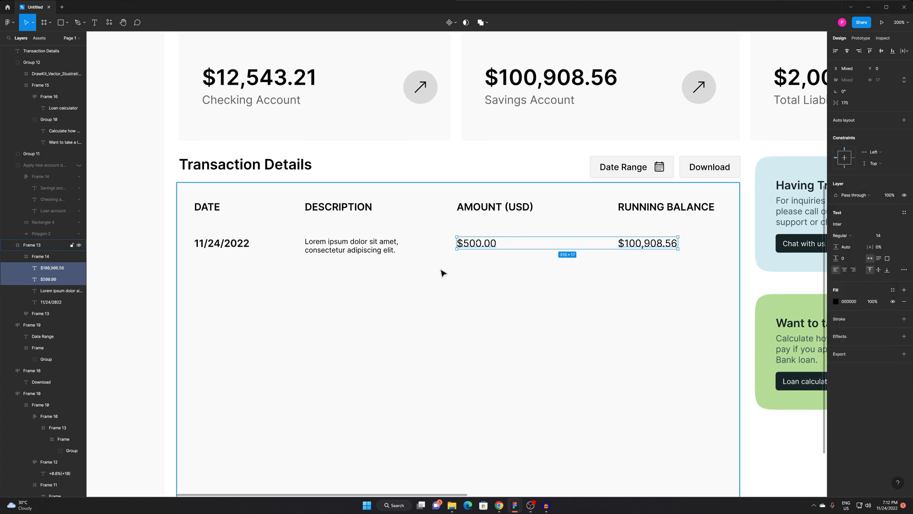
Change the weight of the transaction row's 11/24/2022 date to Regular.
{"action": "left_click", "coordinate": [399, 283]}
{"action": "scroll", "coordinate": [428, 280], "scroll_direction": "left", "scroll_amount": 3}
{"action": "scroll", "coordinate": [381, 256], "scroll_direction": "right", "scroll_amount": 1}
{"action": "left_click", "coordinate": [309, 241]}
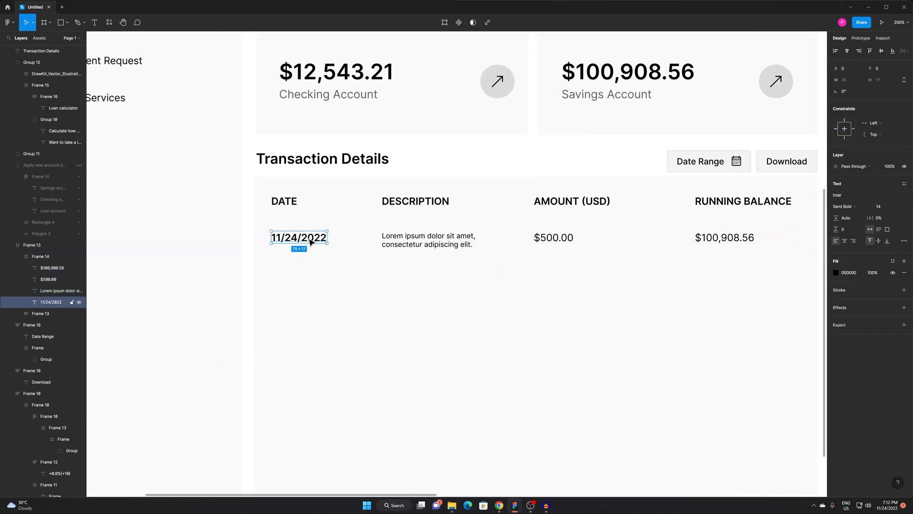
{"action": "left_click", "coordinate": [851, 206]}
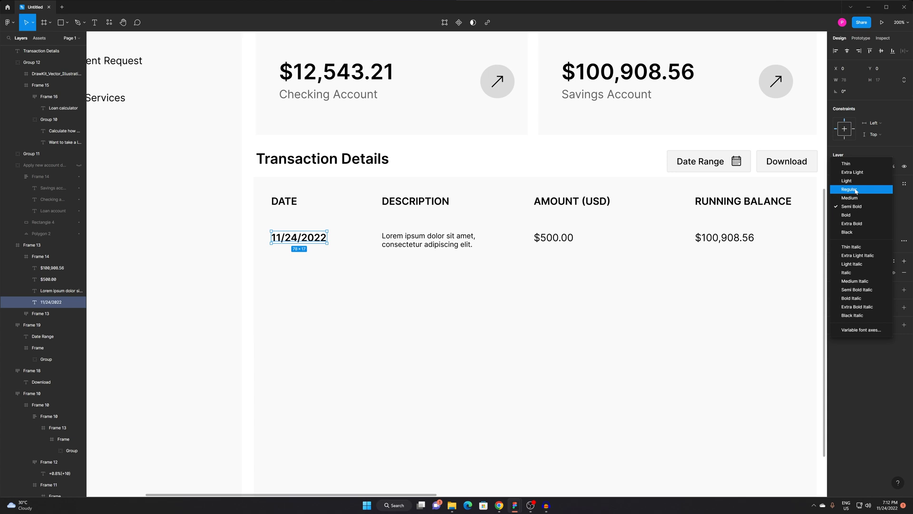
{"action": "left_click", "coordinate": [855, 190]}
{"action": "left_click", "coordinate": [528, 366]}
Review the transaction row and table headings within the overall page layout.
{"action": "scroll", "coordinate": [492, 340], "scroll_direction": "right", "scroll_amount": 4}
{"action": "scroll", "coordinate": [462, 344], "scroll_direction": "down", "scroll_amount": 3}
{"action": "left_click_drag", "start_coordinate": [652, 384], "coordinate": [624, 330]}
{"action": "left_click", "coordinate": [645, 391]}
{"action": "left_click_drag", "start_coordinate": [506, 330], "coordinate": [606, 338]}
{"action": "scroll", "coordinate": [537, 259], "scroll_direction": "up", "scroll_amount": 3}
{"action": "scroll", "coordinate": [471, 287], "scroll_direction": "down", "scroll_amount": 2}
{"action": "scroll", "coordinate": [432, 258], "scroll_direction": "up", "scroll_amount": 2}
{"action": "scroll", "coordinate": [391, 273], "scroll_direction": "down", "scroll_amount": 3}
{"action": "scroll", "coordinate": [375, 251], "scroll_direction": "up", "scroll_amount": 4}
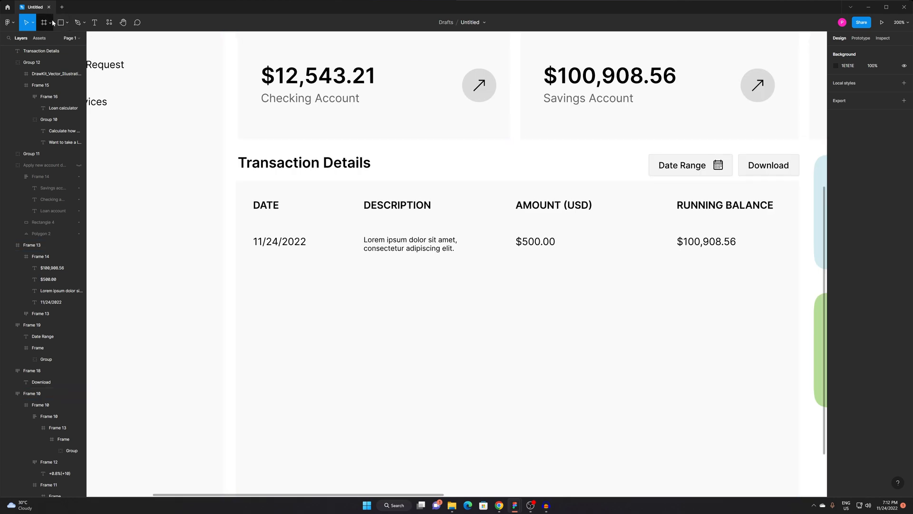
{"action": "left_click", "coordinate": [66, 22]}
{"action": "left_click", "coordinate": [52, 48]}
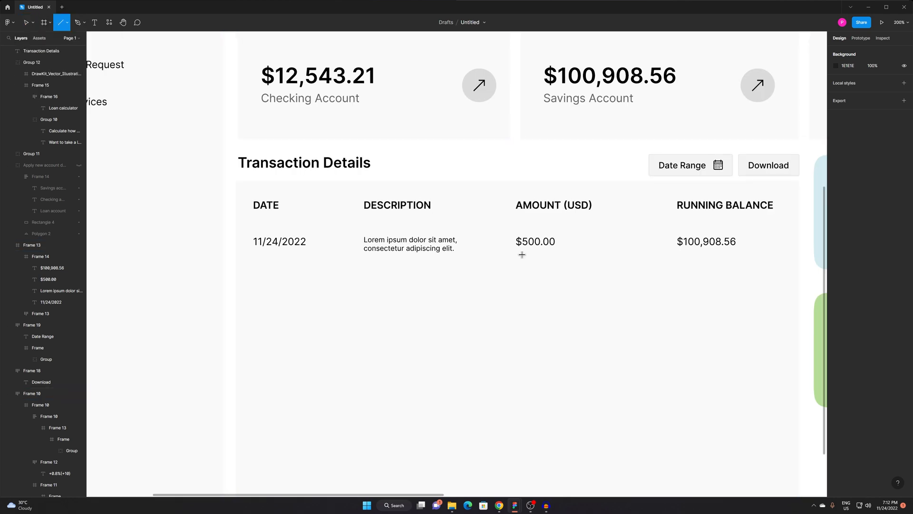
{"action": "scroll", "coordinate": [531, 304], "scroll_direction": "up", "scroll_amount": 1}
{"action": "scroll", "coordinate": [549, 317], "scroll_direction": "down", "scroll_amount": 1}
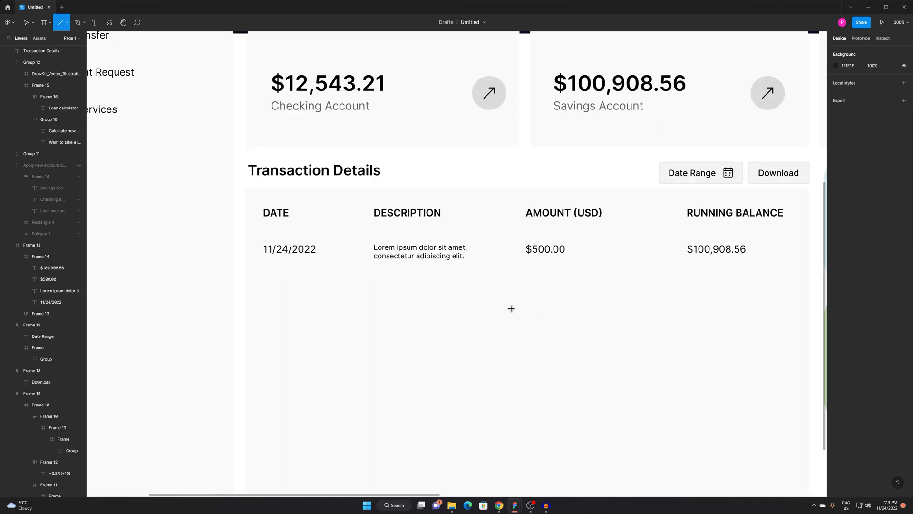
{"action": "left_click_drag", "start_coordinate": [501, 302], "coordinate": [403, 289]}
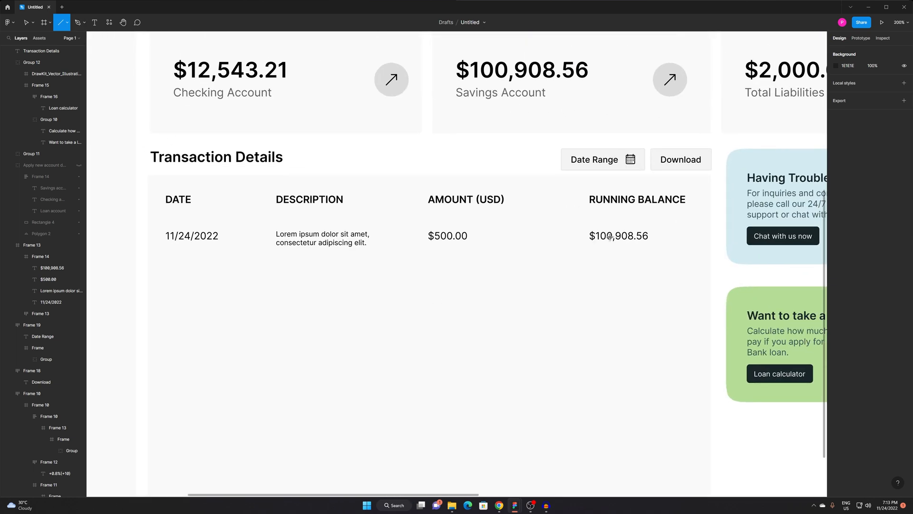
{"action": "key", "text": "v"}
Copy the diagonal arrow icon from the Savings Account card, place it after the row's running balance, and scale it to about 15.56 square.
{"action": "left_click_drag", "start_coordinate": [624, 170], "coordinate": [518, 228]}
{"action": "double_click", "coordinate": [565, 143]}
{"action": "double_click", "coordinate": [565, 143]}
{"action": "double_click", "coordinate": [566, 141]}
{"action": "double_click", "coordinate": [566, 140]}
{"action": "key", "text": "ctrl+c"}
{"action": "left_click", "coordinate": [446, 371]}
{"action": "scroll", "coordinate": [487, 290], "scroll_direction": "up", "scroll_amount": 3}
{"action": "key", "text": "ctrl+v"}
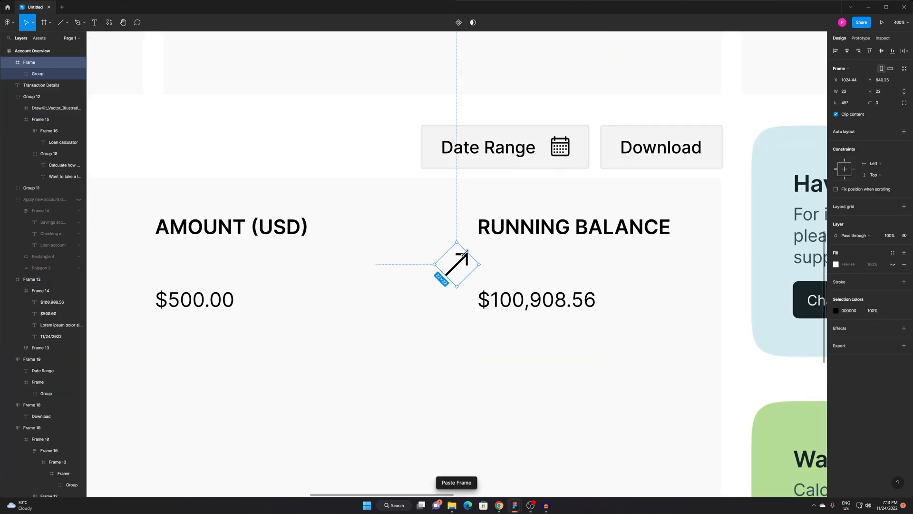
{"action": "left_click_drag", "start_coordinate": [467, 261], "coordinate": [679, 300]}
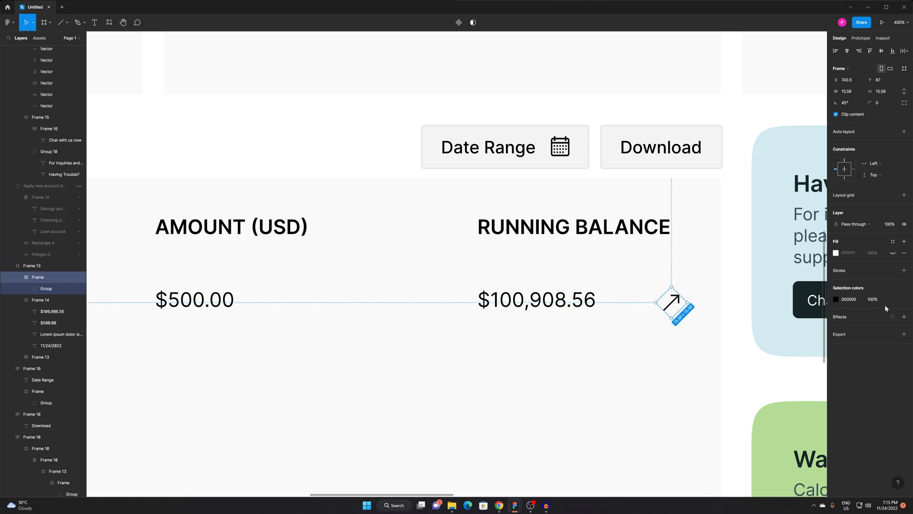
Recolour the copied arrow icon from black to dark green 549521.
{"action": "left_click", "coordinate": [835, 299]}
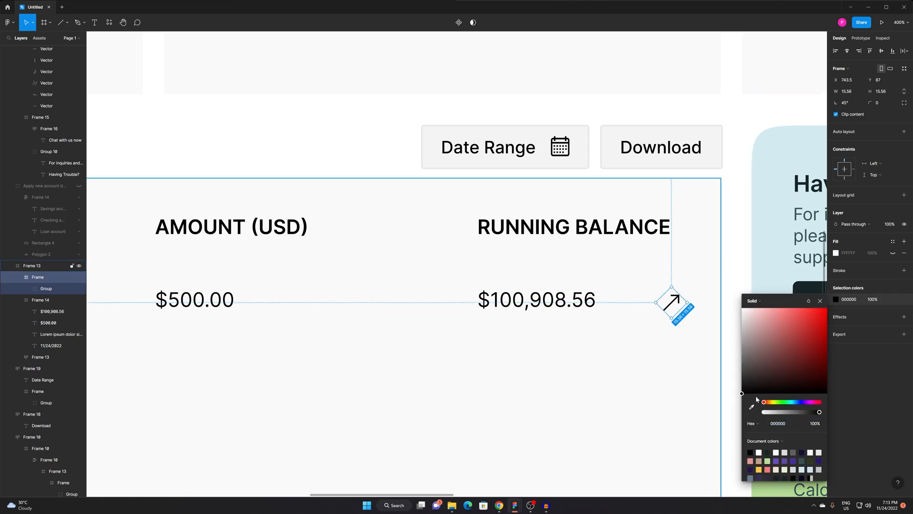
{"action": "left_click", "coordinate": [768, 460]}
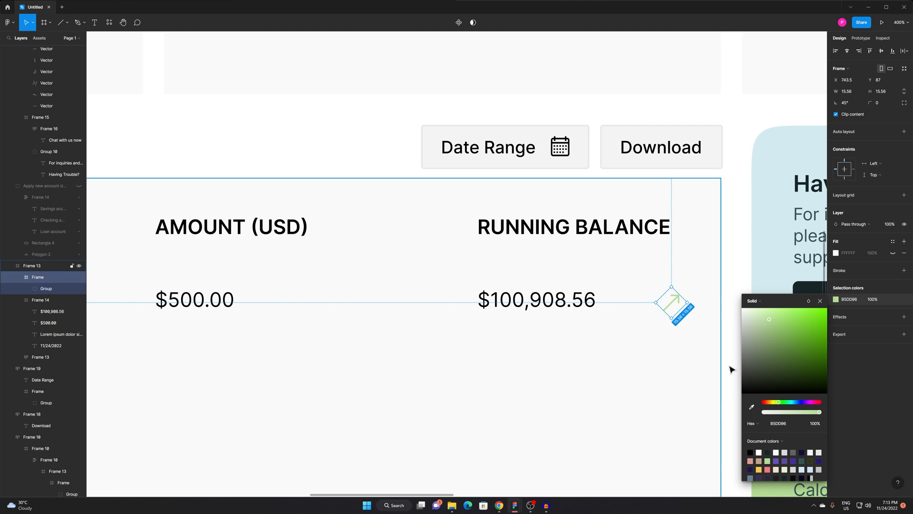
{"action": "left_click_drag", "start_coordinate": [777, 332], "coordinate": [809, 347]}
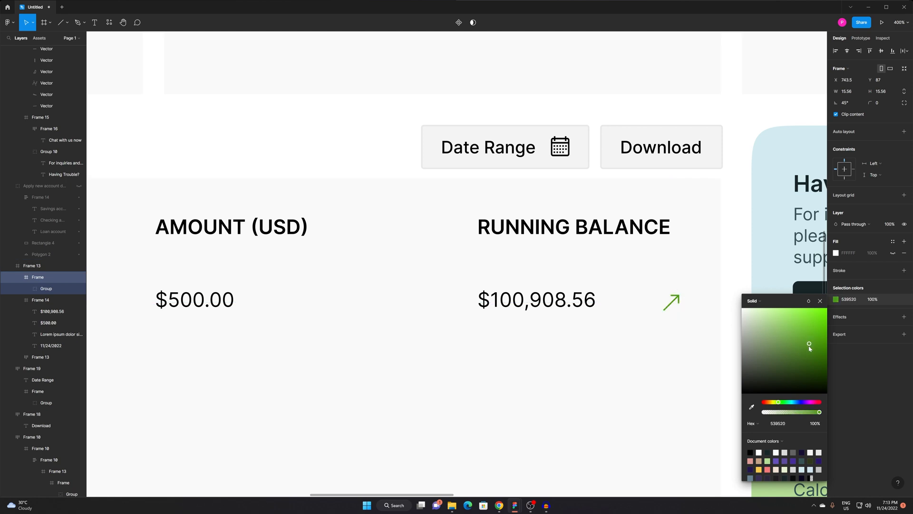
{"action": "left_click", "coordinate": [609, 412]}
Move the green arrow icon to directly in front of the row's running balance value.
{"action": "scroll", "coordinate": [585, 352], "scroll_direction": "down", "scroll_amount": 3}
{"action": "scroll", "coordinate": [585, 353], "scroll_direction": "right", "scroll_amount": 2}
{"action": "scroll", "coordinate": [649, 275], "scroll_direction": "down", "scroll_amount": 3}
{"action": "scroll", "coordinate": [598, 333], "scroll_direction": "up", "scroll_amount": 8}
{"action": "left_click_drag", "start_coordinate": [647, 278], "coordinate": [245, 271]}
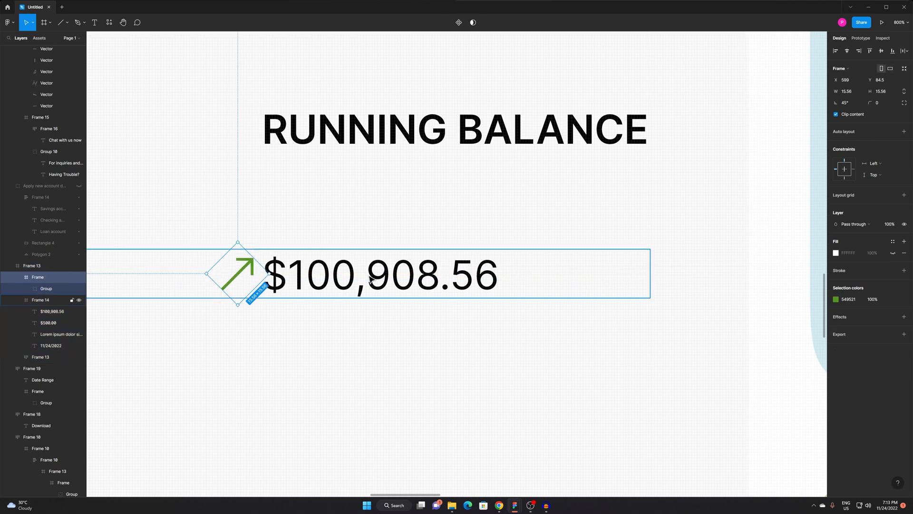
Group the green arrow icon with the $100,908.56 value and align the group under the RUNNING BALANCE heading.
{"action": "left_click", "coordinate": [286, 278], "text": "shift"}
{"action": "double_click", "coordinate": [323, 281]}
{"action": "left_click", "coordinate": [223, 276], "text": "shift"}
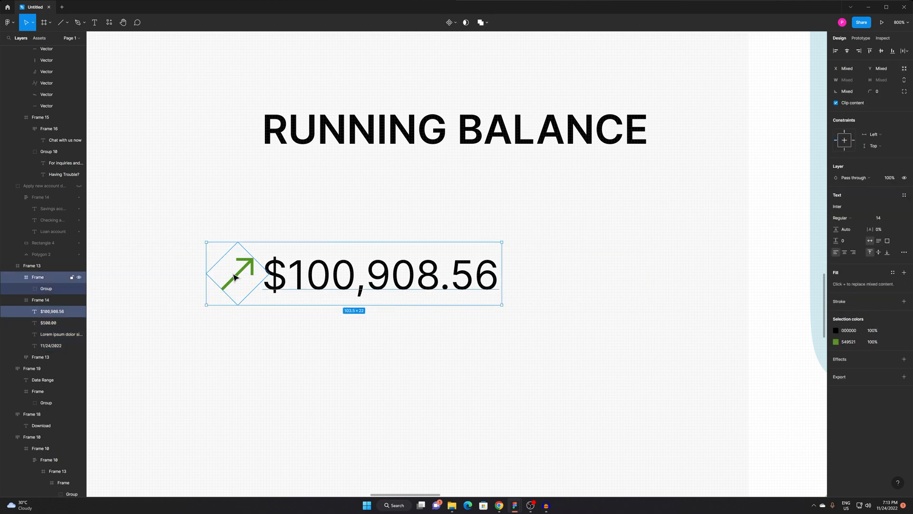
{"action": "key", "text": "ctrl+g"}
{"action": "left_click_drag", "start_coordinate": [314, 271], "coordinate": [362, 269]}
{"action": "scroll", "coordinate": [360, 324], "scroll_direction": "down", "scroll_amount": 2}
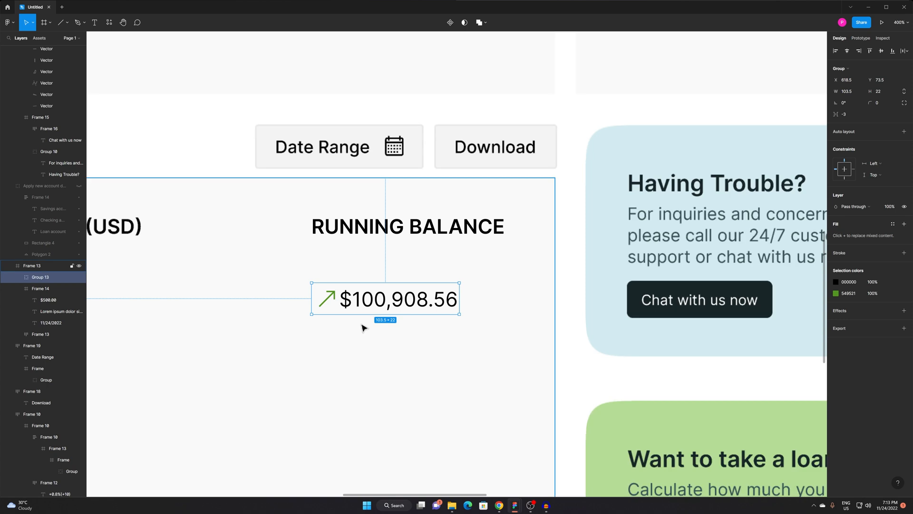
Replace the lorem ipsum description in the transaction row with ATM Withdrawal.
{"action": "scroll", "coordinate": [317, 297], "scroll_direction": "up", "scroll_amount": 2}
{"action": "left_click", "coordinate": [318, 297]}
{"action": "left_click", "coordinate": [355, 305], "text": "alt"}
{"action": "left_click", "coordinate": [355, 306], "text": "alt"}
{"action": "left_click", "coordinate": [355, 306], "text": "alt"}
{"action": "left_click_drag", "start_coordinate": [338, 349], "coordinate": [546, 330]}
{"action": "double_click", "coordinate": [282, 291]}
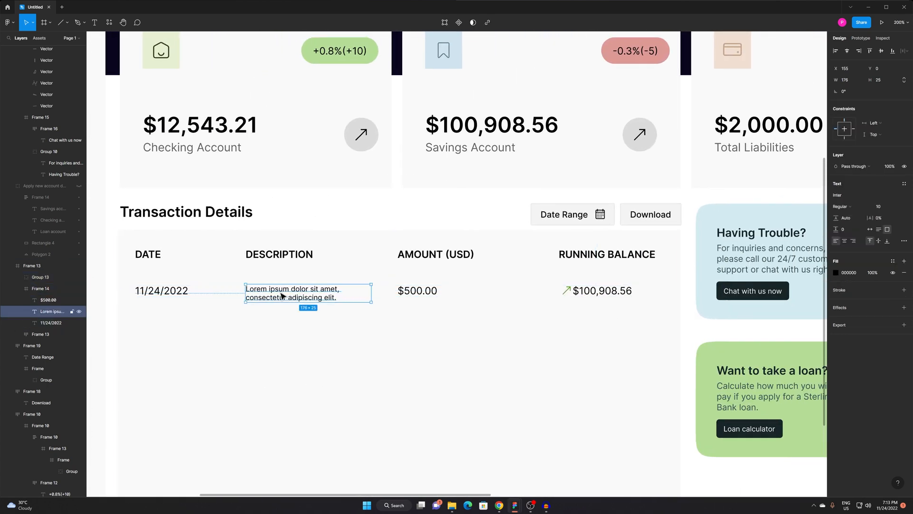
{"action": "double_click", "coordinate": [282, 291]}
{"action": "type", "text": "ATM Withdr"}
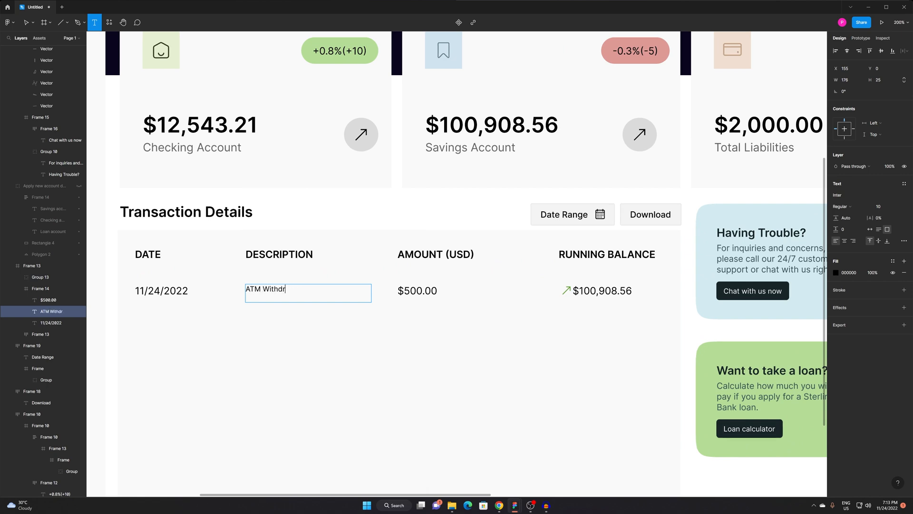
{"action": "type", "text": "awal`"}
{"action": "key", "text": "Escape"}
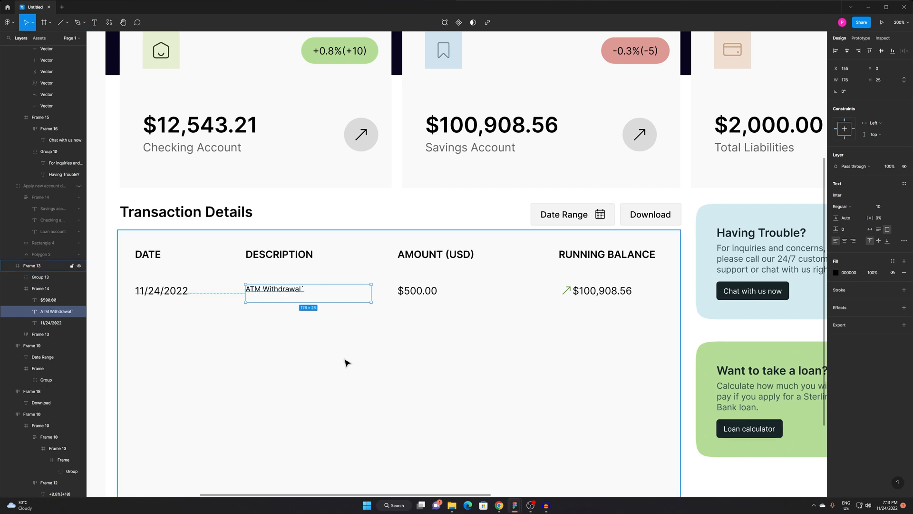
Remove the stray backtick from the end of the row's description text.
{"action": "left_click", "coordinate": [374, 377]}
{"action": "left_click", "coordinate": [299, 292]}
{"action": "key", "text": "t"}
{"action": "left_click", "coordinate": [300, 290]}
{"action": "key", "text": "Right"}
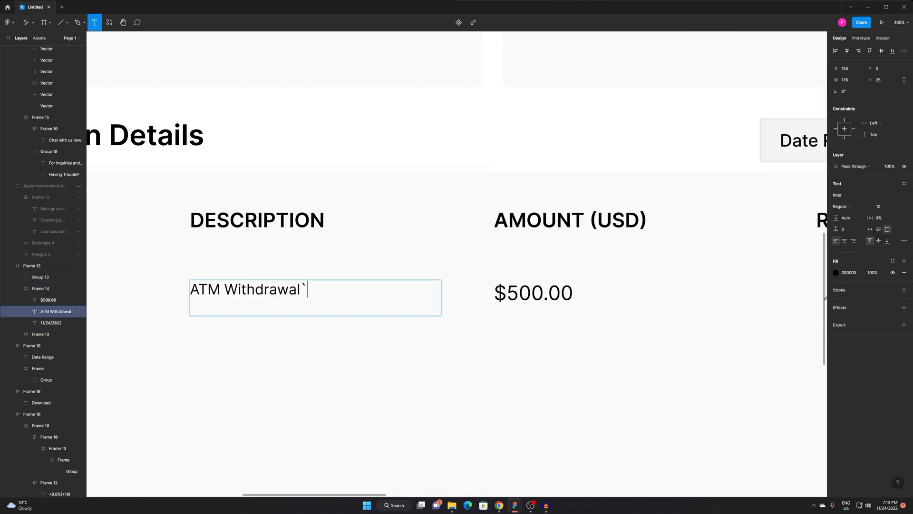
{"action": "key", "text": "BackSpace"}
{"action": "key", "text": "Escape"}
Rotate the arrow icon beside the running balance to -135° so it points diagonally downward.
{"action": "scroll", "coordinate": [625, 326], "scroll_direction": "down", "scroll_amount": 5}
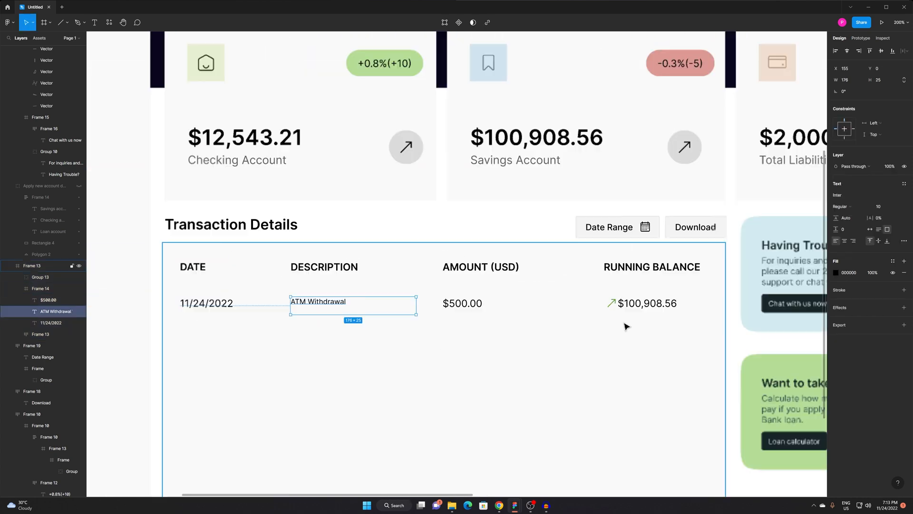
{"action": "scroll", "coordinate": [619, 312], "scroll_direction": "up", "scroll_amount": 5}
{"action": "left_click", "coordinate": [610, 295]}
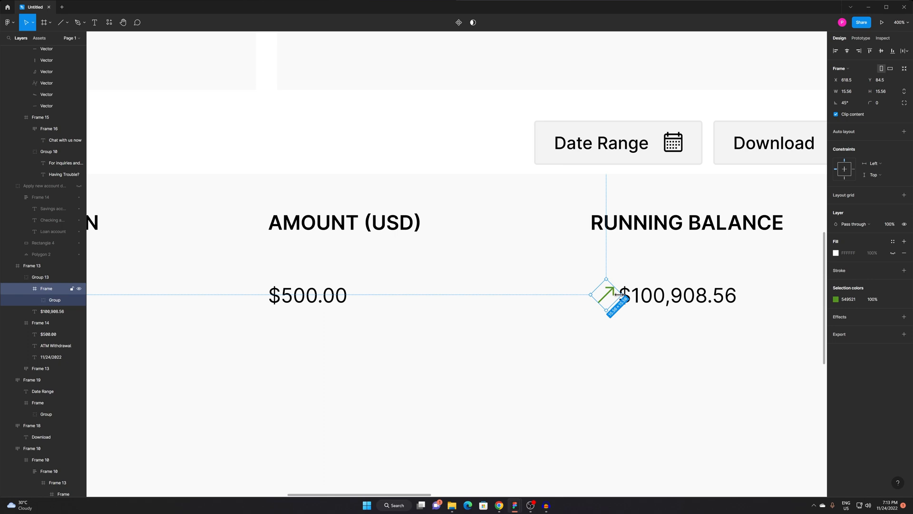
{"action": "left_click_drag", "start_coordinate": [623, 295], "coordinate": [525, 292]}
Recolour the downward arrow icon to red C61515.
{"action": "left_click", "coordinate": [836, 299]}
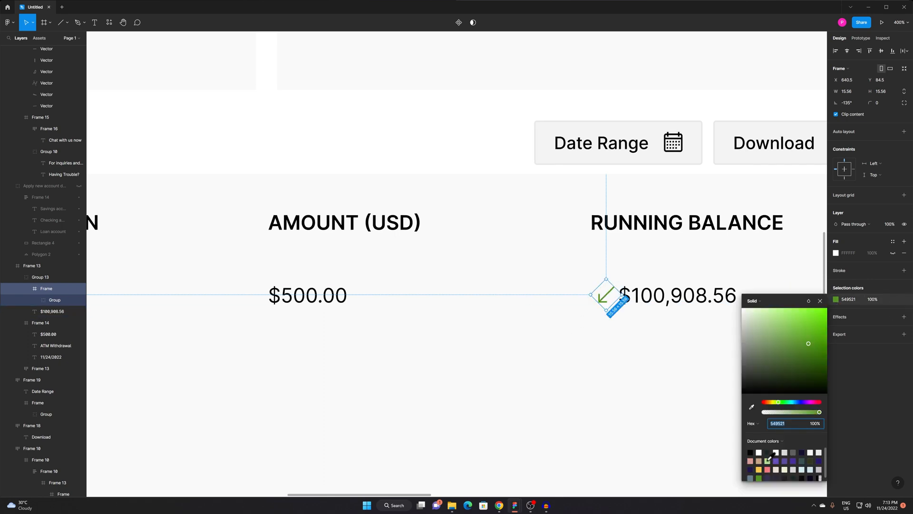
{"action": "left_click", "coordinate": [765, 403]}
{"action": "left_click", "coordinate": [827, 312]}
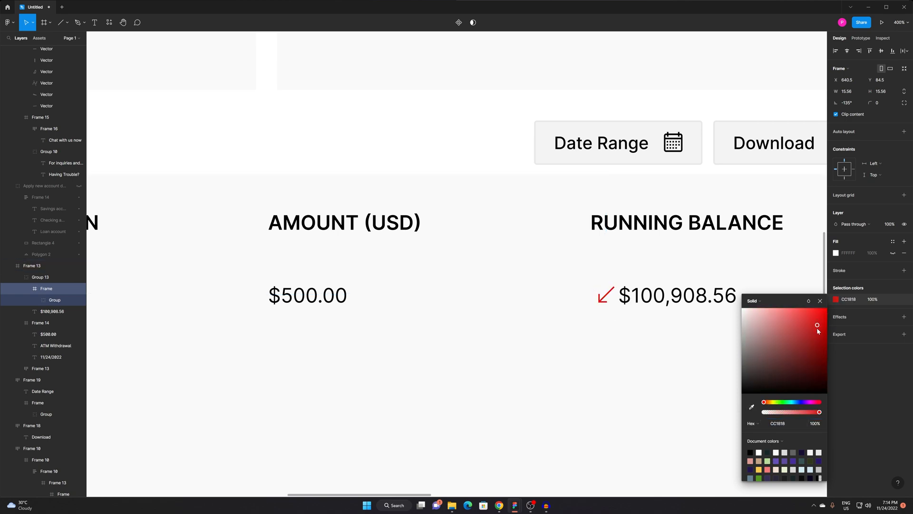
{"action": "left_click_drag", "start_coordinate": [819, 330], "coordinate": [819, 327]}
{"action": "left_click", "coordinate": [566, 390]}
Ungroup the frame that holds the transaction row's date, description and amount.
{"action": "scroll", "coordinate": [564, 388], "scroll_direction": "down", "scroll_amount": 2}
{"action": "left_click_drag", "start_coordinate": [548, 391], "coordinate": [519, 316]}
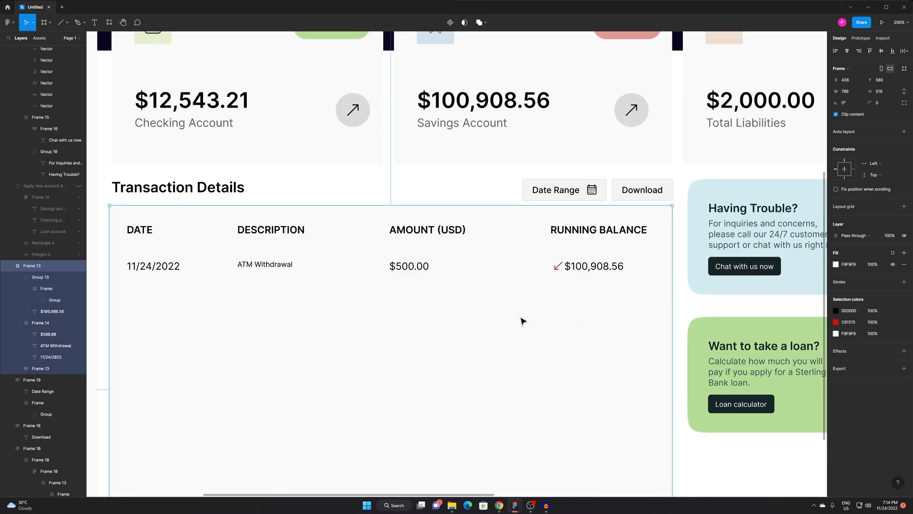
{"action": "scroll", "coordinate": [568, 273], "scroll_direction": "up", "scroll_amount": 2}
{"action": "scroll", "coordinate": [542, 308], "scroll_direction": "down", "scroll_amount": 3}
{"action": "scroll", "coordinate": [508, 351], "scroll_direction": "up", "scroll_amount": 2}
{"action": "scroll", "coordinate": [626, 338], "scroll_direction": "left", "scroll_amount": 1}
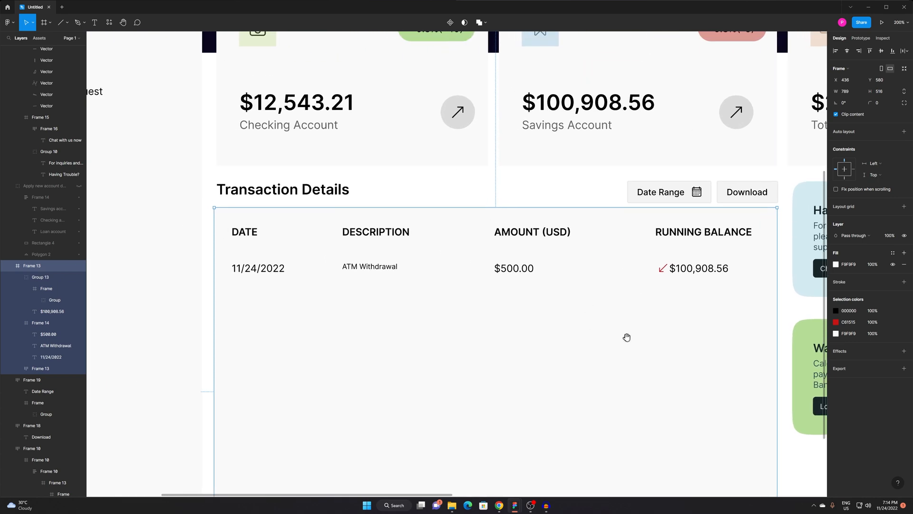
{"action": "double_click", "coordinate": [358, 269]}
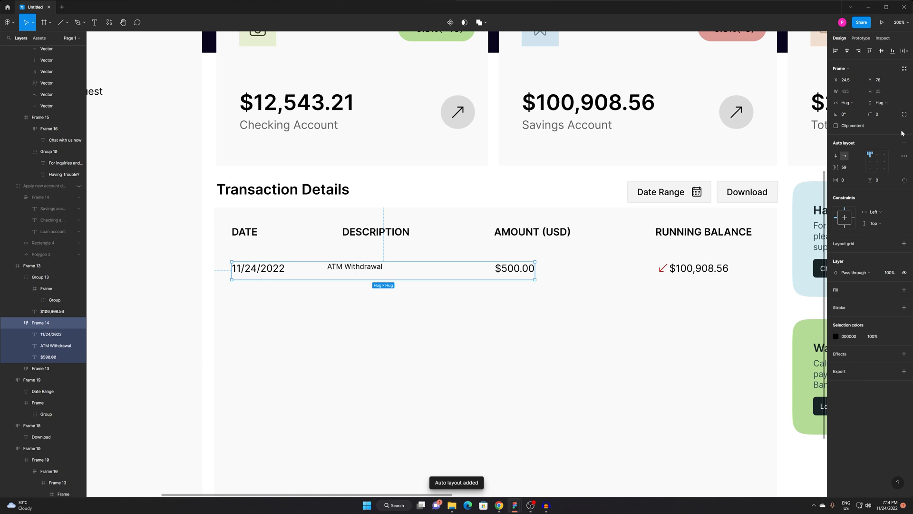
{"action": "left_click", "coordinate": [725, 271]}
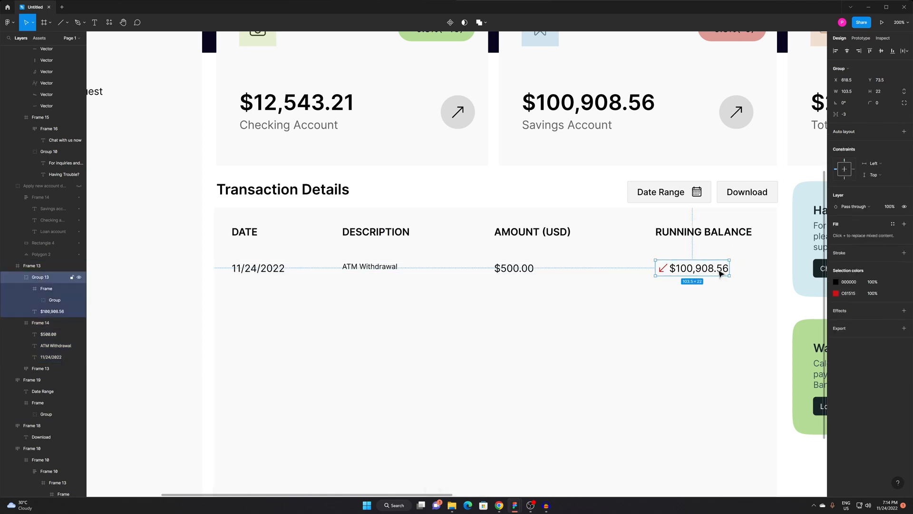
{"action": "left_click", "coordinate": [545, 270]}
{"action": "key", "text": "ctrl+shift+g"}
{"action": "left_click", "coordinate": [678, 294]}
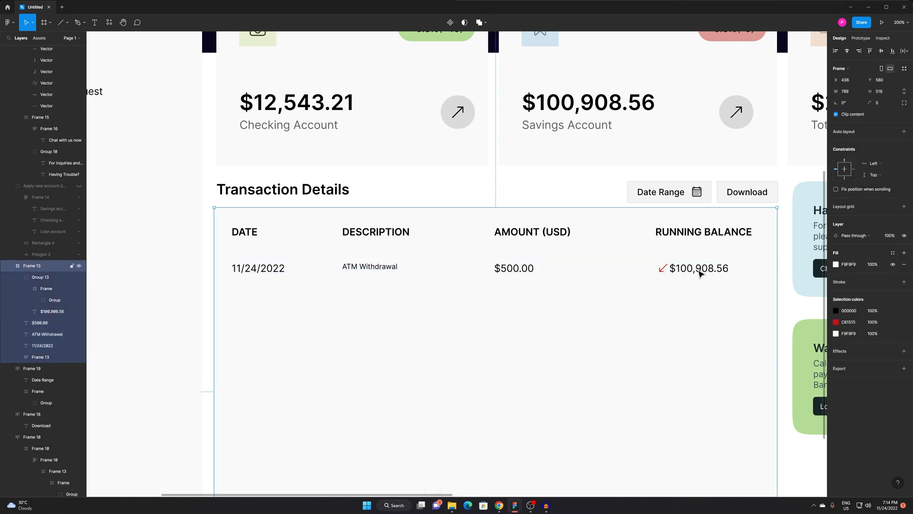
Set the ATM Withdrawal text to auto width and align it vertically with the rest of the row.
{"action": "left_click", "coordinate": [365, 274]}
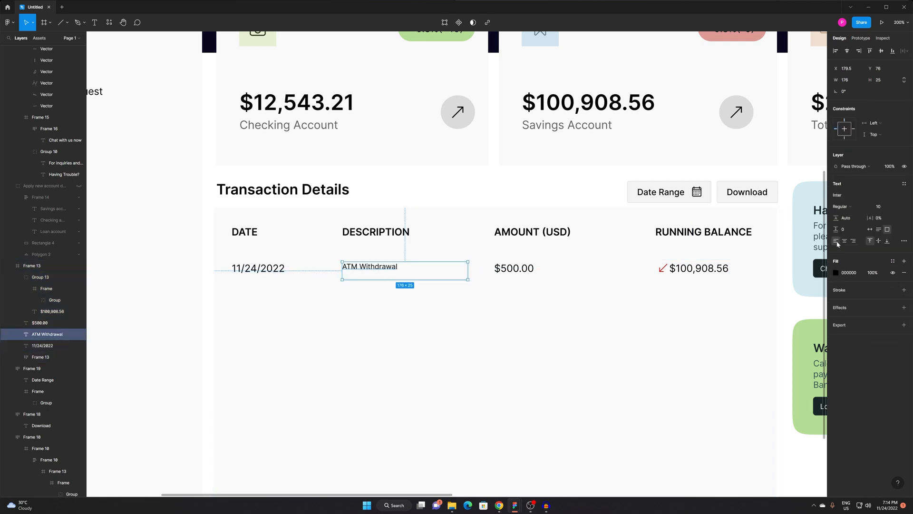
{"action": "left_click", "coordinate": [867, 230]}
{"action": "left_click_drag", "start_coordinate": [365, 271], "coordinate": [366, 270]}
{"action": "left_click", "coordinate": [611, 333]}
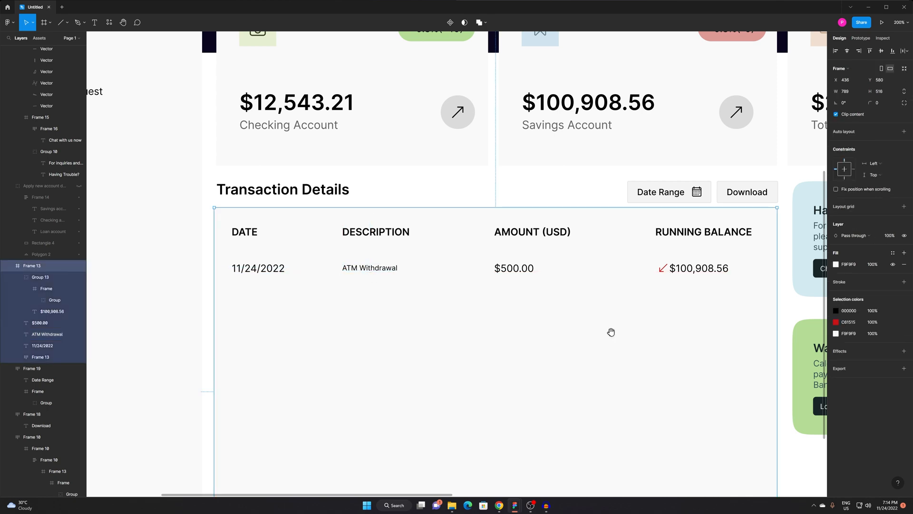
Group the row's date, description, amount and running balance together.
{"action": "left_click_drag", "start_coordinate": [565, 317], "coordinate": [547, 277]}
{"action": "left_click", "coordinate": [494, 233]}
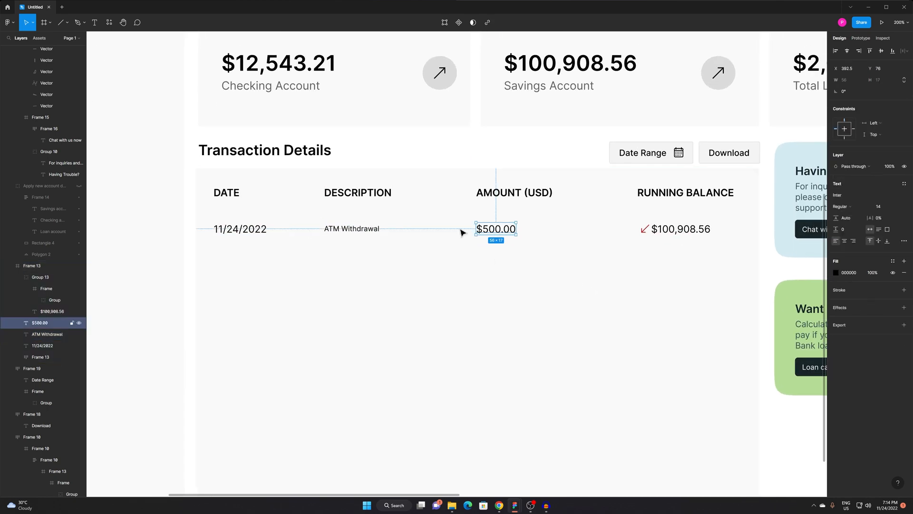
{"action": "left_click", "coordinate": [333, 229], "text": "shift"}
{"action": "left_click", "coordinate": [248, 229], "text": "shift"}
{"action": "left_click", "coordinate": [667, 238], "text": "shift"}
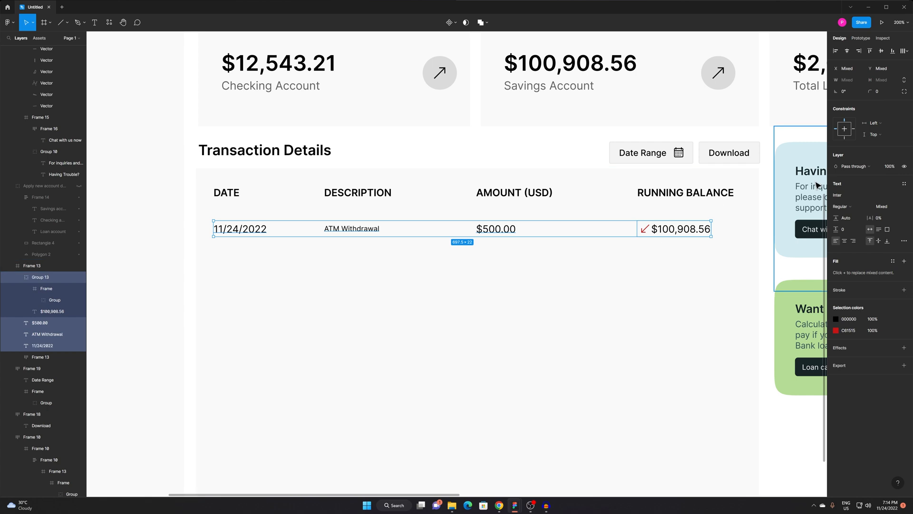
{"action": "key", "text": "ctrl+g"}
Try to arrange the grouped transaction row with centre-aligned auto layout.
{"action": "left_click", "coordinate": [904, 120]}
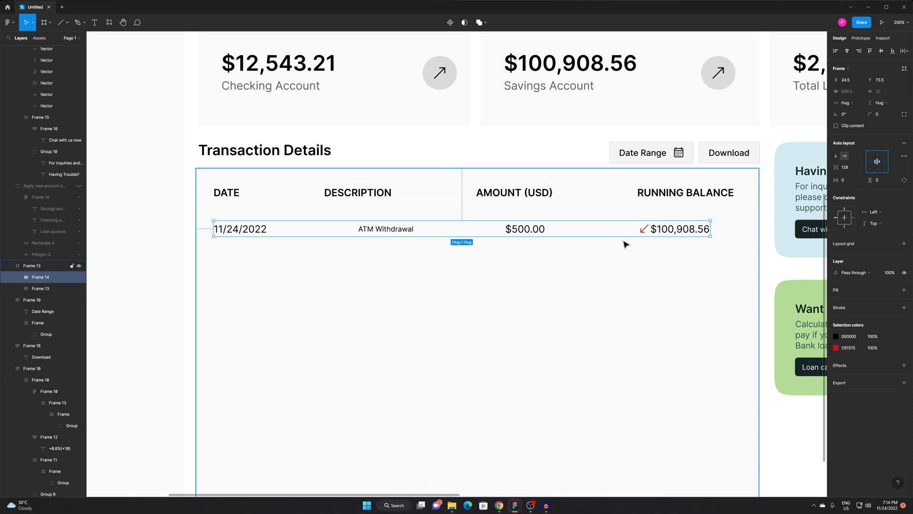
{"action": "key", "text": "ctrl+z"}
{"action": "left_click", "coordinate": [512, 283]}
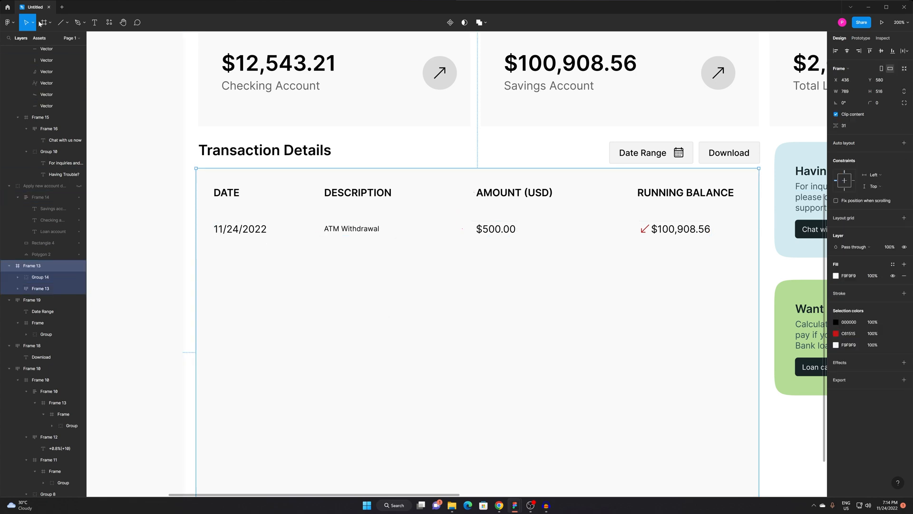
Draw a horizontal line about 724 long beneath the transaction row and nudge the running balance group slightly left.
{"action": "left_click", "coordinate": [60, 22]}
{"action": "mouse_move", "coordinate": [214, 247]}
{"action": "left_mouse_down"}
{"action": "mouse_move", "coordinate": [728, 246]}
{"action": "mouse_move", "coordinate": [732, 269]}
{"action": "left_mouse_up"}
{"action": "left_click", "coordinate": [672, 234]}
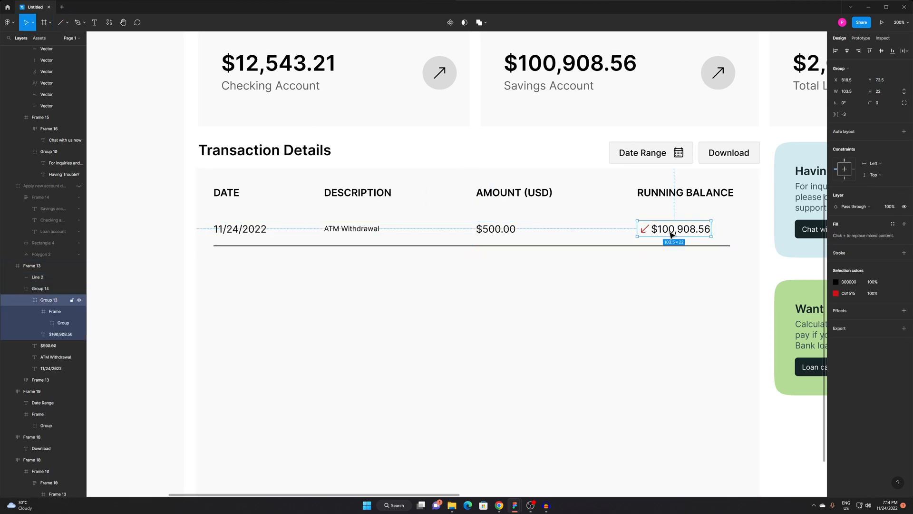
{"action": "left_click_drag", "start_coordinate": [672, 234], "coordinate": [667, 234]}
{"action": "left_click", "coordinate": [656, 306]}
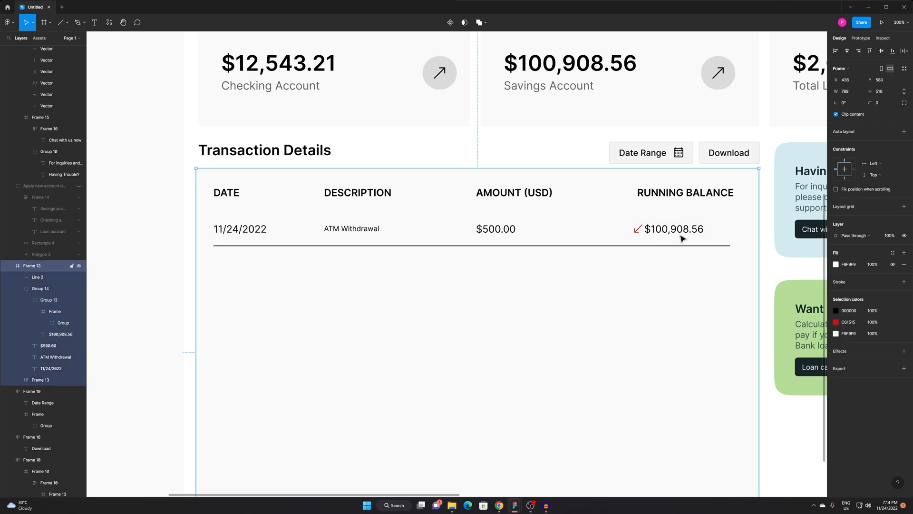
Recolour the divider line's stroke to light grey E0E0E0.
{"action": "left_click", "coordinate": [674, 249]}
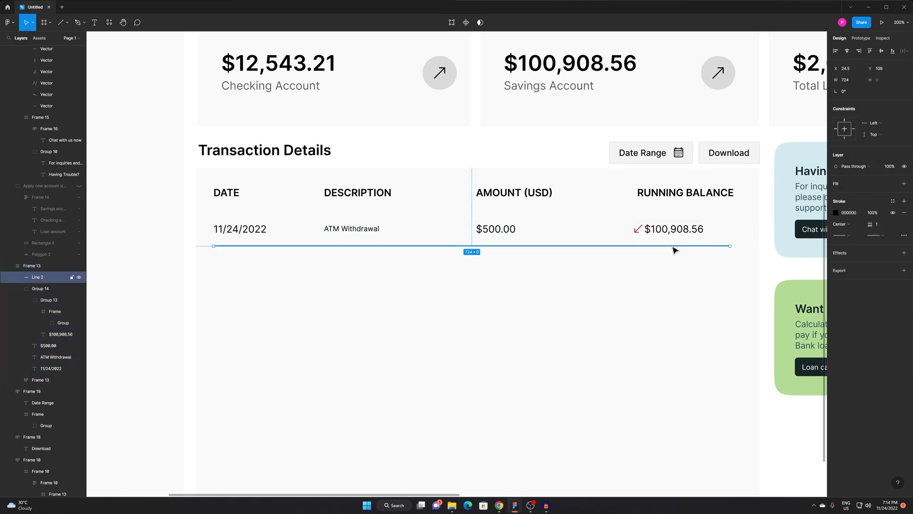
{"action": "left_click", "coordinate": [839, 212]}
{"action": "left_click", "coordinate": [834, 214]}
{"action": "mouse_move", "coordinate": [793, 241]}
{"action": "left_mouse_down"}
{"action": "mouse_move", "coordinate": [705, 214]}
{"action": "mouse_move", "coordinate": [701, 229]}
{"action": "left_mouse_up"}
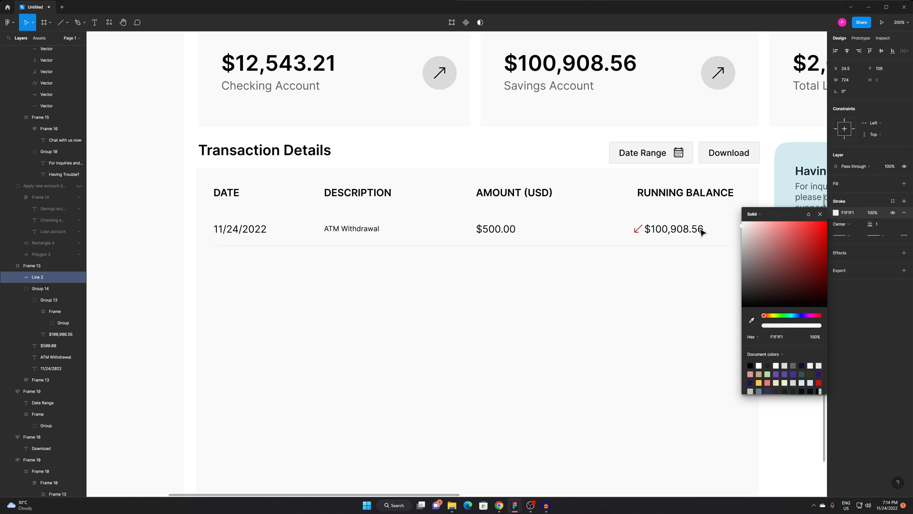
{"action": "left_click", "coordinate": [584, 291]}
{"action": "scroll", "coordinate": [640, 291], "scroll_direction": "down", "scroll_amount": 3}
{"action": "scroll", "coordinate": [713, 366], "scroll_direction": "down", "scroll_amount": 2}
{"action": "left_click", "coordinate": [712, 371]}
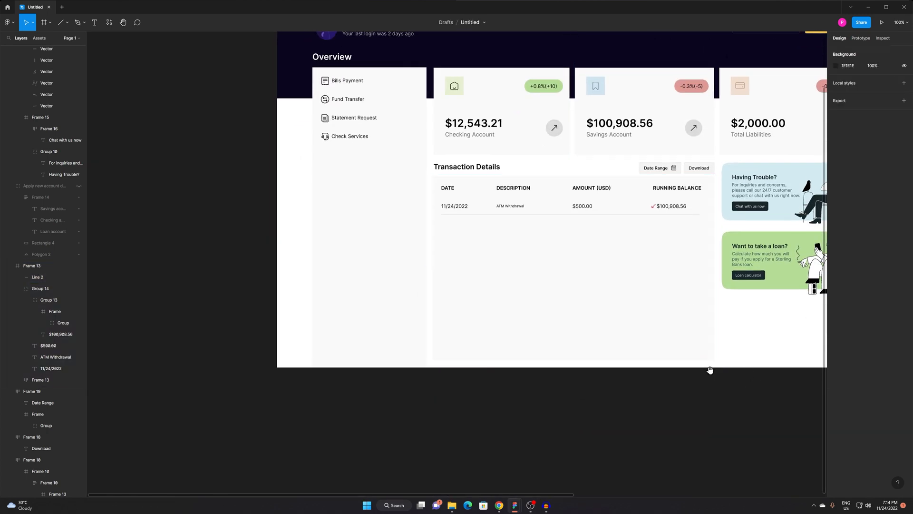
{"action": "scroll", "coordinate": [701, 395], "scroll_direction": "up", "scroll_amount": 5}
Group the transaction row with its divider line.
{"action": "left_click_drag", "start_coordinate": [525, 236], "coordinate": [373, 271]}
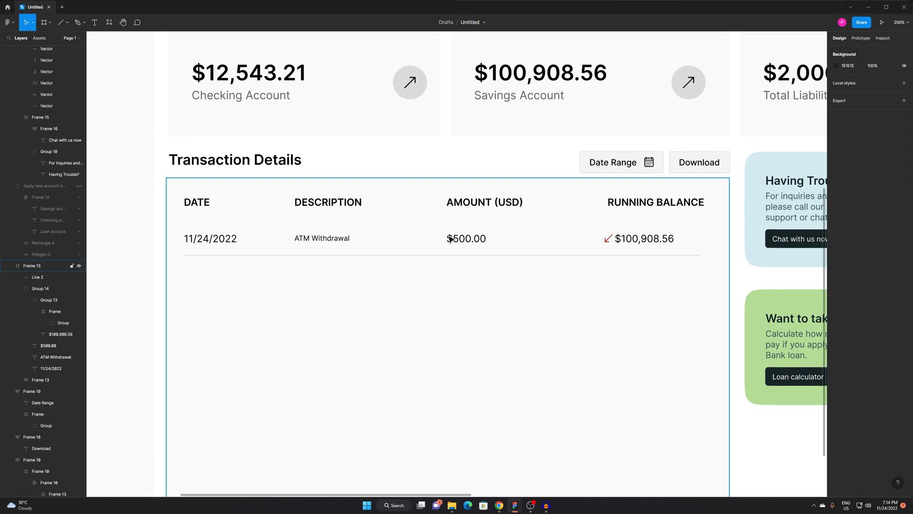
{"action": "double_click", "coordinate": [463, 239]}
{"action": "left_click", "coordinate": [458, 255], "text": "shift"}
{"action": "key", "text": "ctrl+g"}
{"action": "key", "text": "shift+0"}
{"action": "key", "text": "ctrl+plus"}
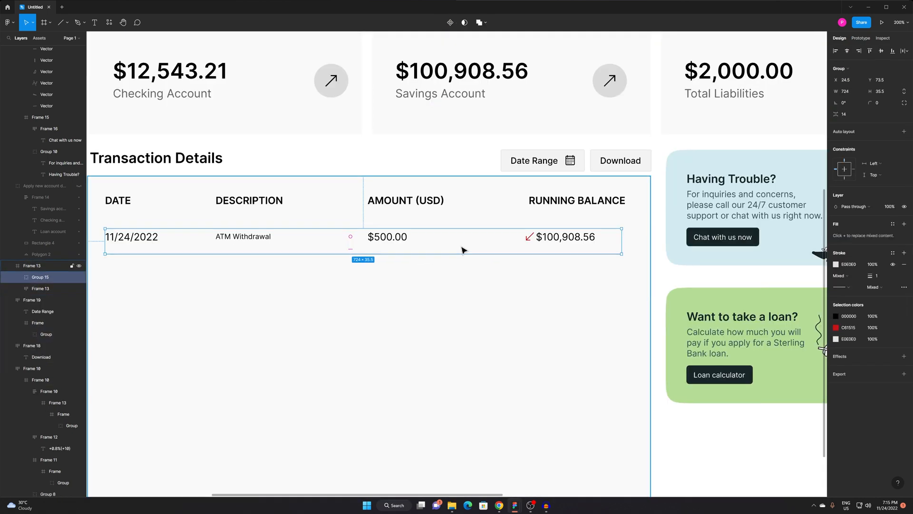
Duplicate the transaction row group and place the copy directly below the first row at Y 126.5.
{"action": "key", "text": "ctrl+d"}
{"action": "left_click_drag", "start_coordinate": [399, 242], "coordinate": [571, 270]}
{"action": "left_click", "coordinate": [615, 334]}
{"action": "left_click_drag", "start_coordinate": [627, 310], "coordinate": [489, 302]}
Examine how the two transaction rows line up with the table headings and the rest of the page.
{"action": "left_click", "coordinate": [486, 279], "text": "alt"}
{"action": "key", "text": "z"}
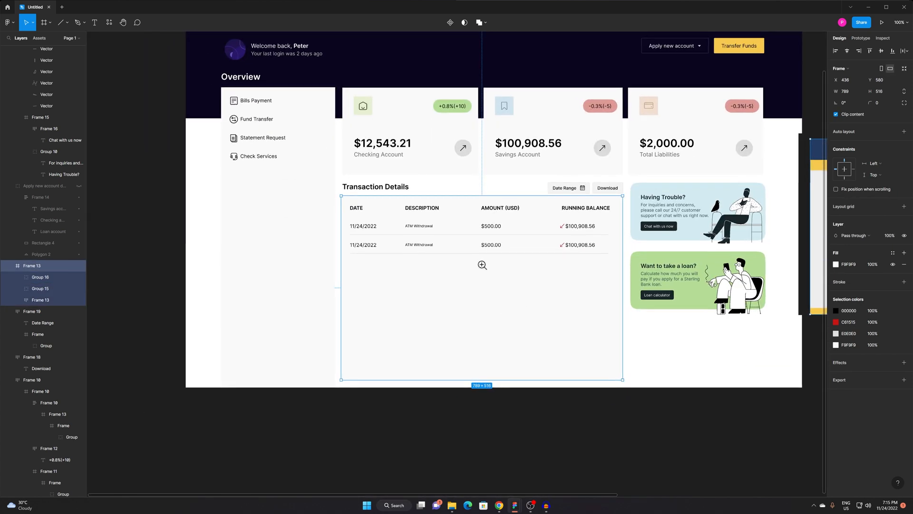
{"action": "left_click", "coordinate": [481, 266]}
{"action": "left_click", "coordinate": [508, 233]}
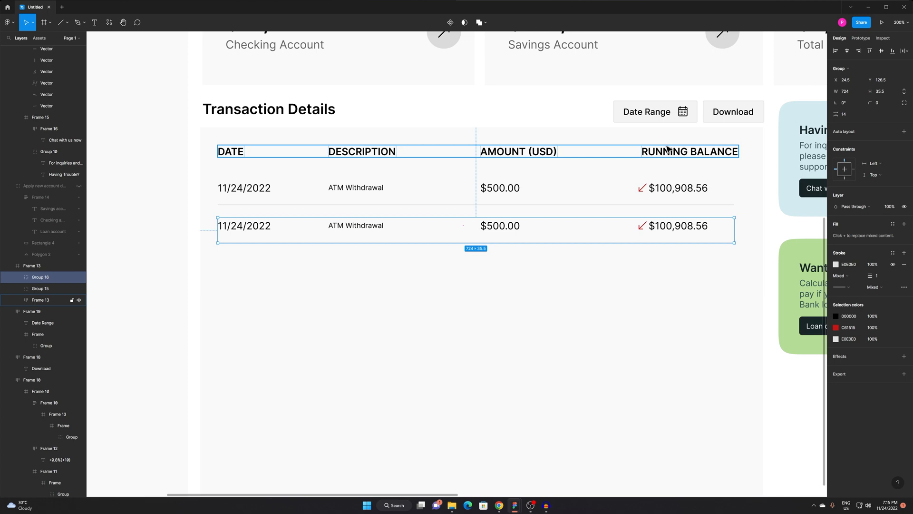
{"action": "left_click", "coordinate": [517, 151]}
{"action": "scroll", "coordinate": [438, 306], "scroll_direction": "down", "scroll_amount": 5}
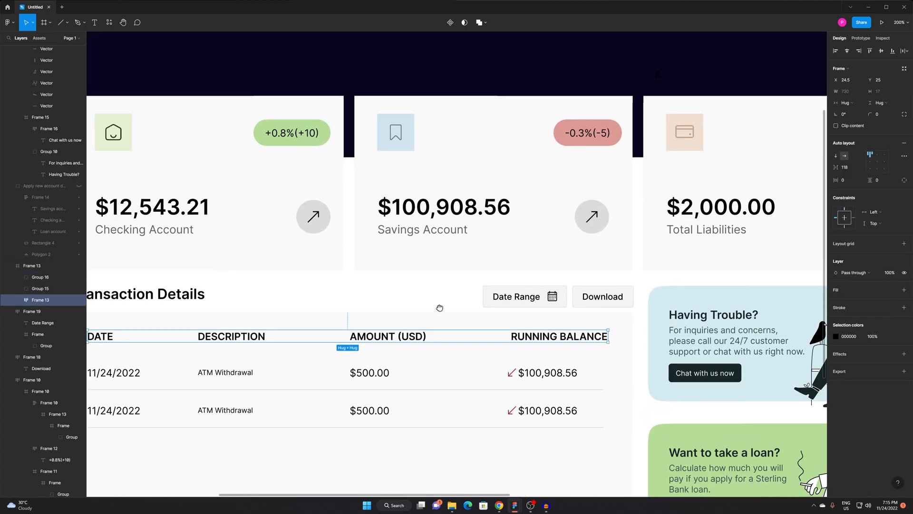
{"action": "left_click_drag", "start_coordinate": [473, 279], "coordinate": [464, 257]}
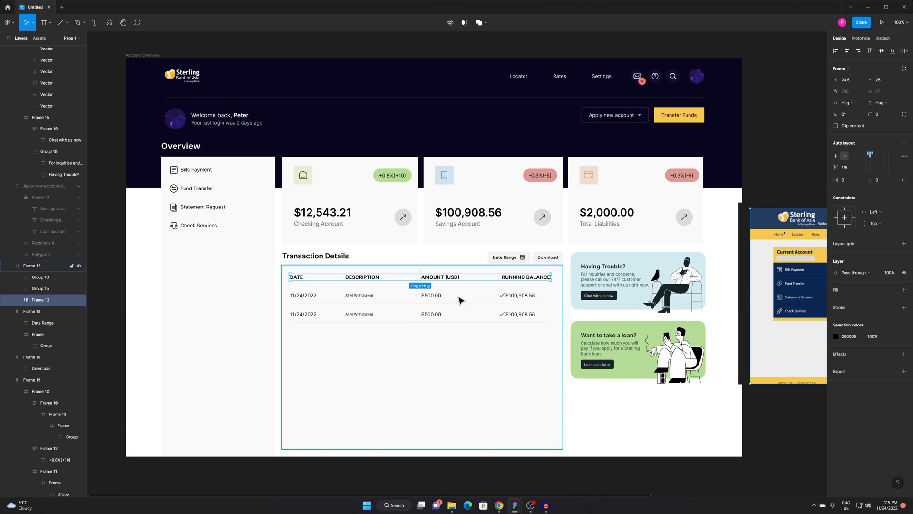
{"action": "scroll", "coordinate": [491, 286], "scroll_direction": "up", "scroll_amount": 5}
Duplicate the RUNNING BALANCE heading inside the table's heading row.
{"action": "double_click", "coordinate": [536, 270]}
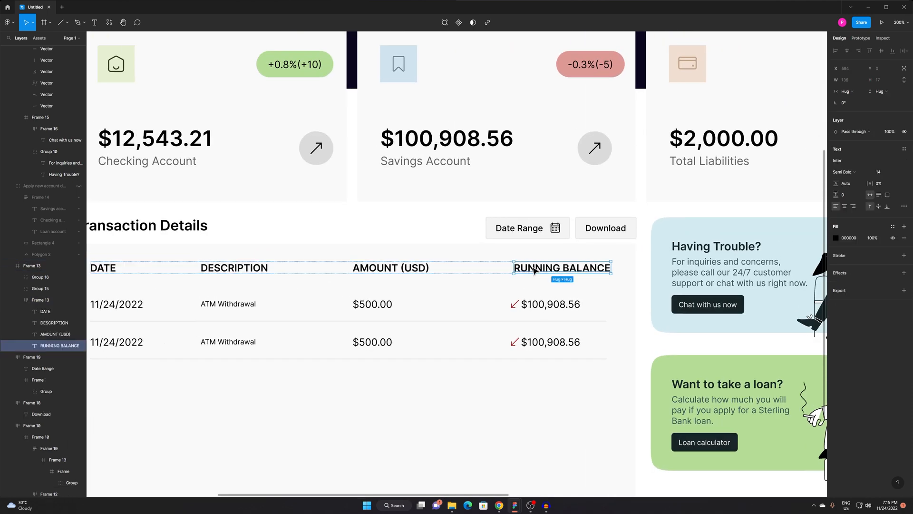
{"action": "key", "text": "ctrl+d"}
{"action": "key", "text": "Escape"}
{"action": "left_click", "coordinate": [419, 268]}
{"action": "double_click", "coordinate": [419, 270]}
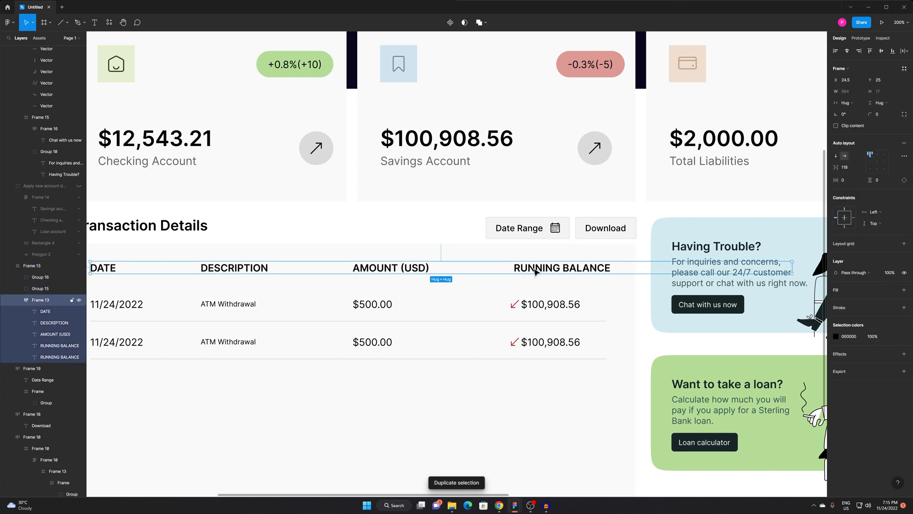
{"action": "key", "text": "Escape"}
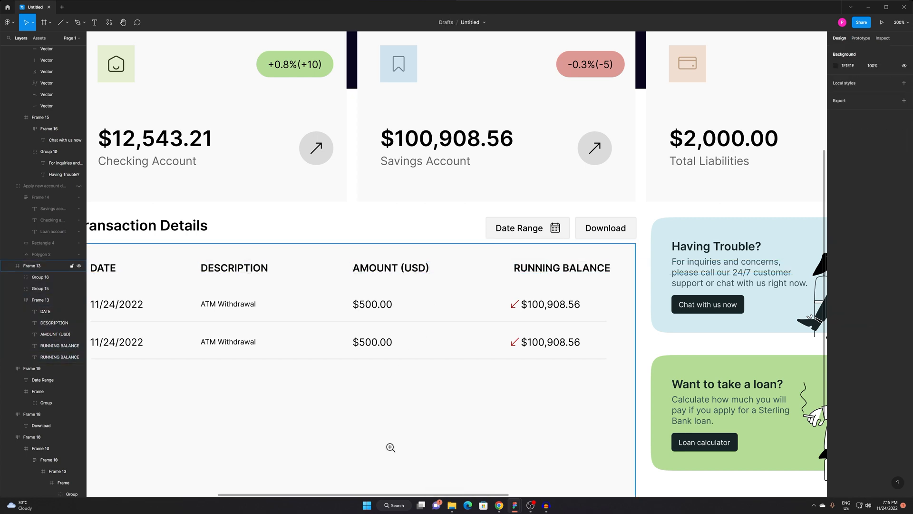
Reduce the table heading row's item spacing to 64 and change the duplicated RUNNING BALANCE heading's text to "ACCOUNT".
{"action": "scroll", "coordinate": [404, 405], "scroll_direction": "down", "scroll_amount": 5}
{"action": "double_click", "coordinate": [411, 327]}
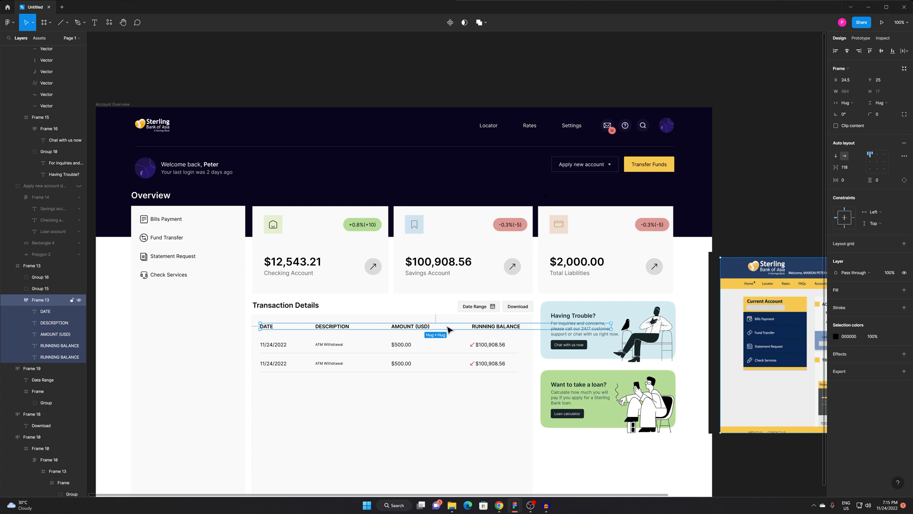
{"action": "left_click_drag", "start_coordinate": [841, 170], "coordinate": [803, 176]}
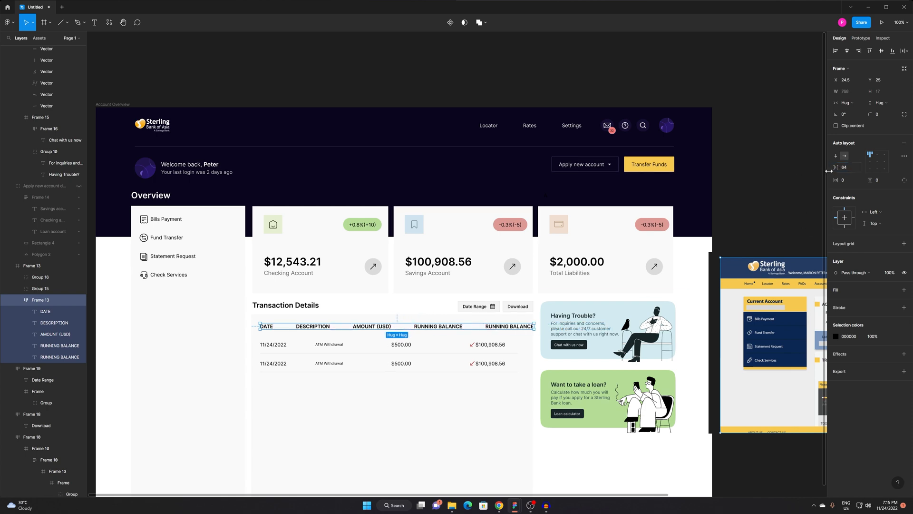
{"action": "double_click", "coordinate": [503, 327]}
{"action": "type", "text": "ACCOUNT"}
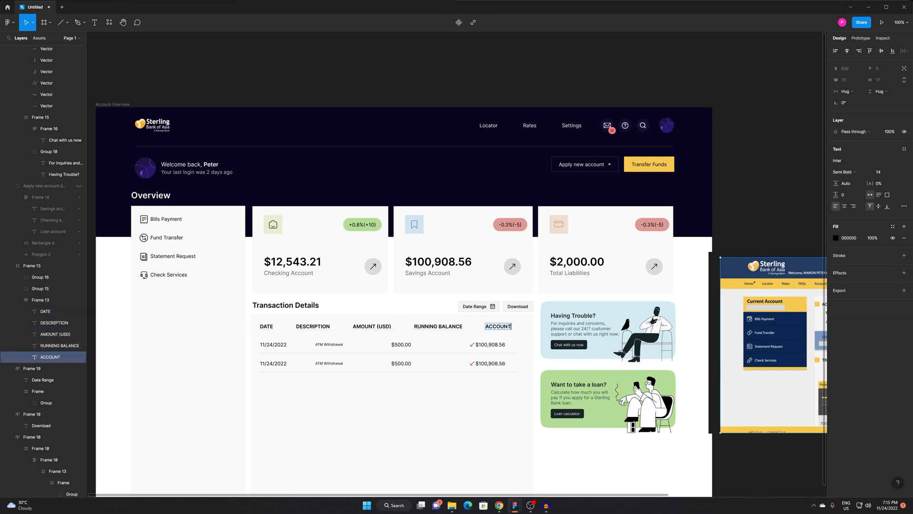
{"action": "key", "text": "Escape"}
{"action": "key", "text": "Tab"}
Set the RUNNING BALANCE heading's font size to 12.
{"action": "key", "text": "z"}
{"action": "left_click", "coordinate": [422, 412]}
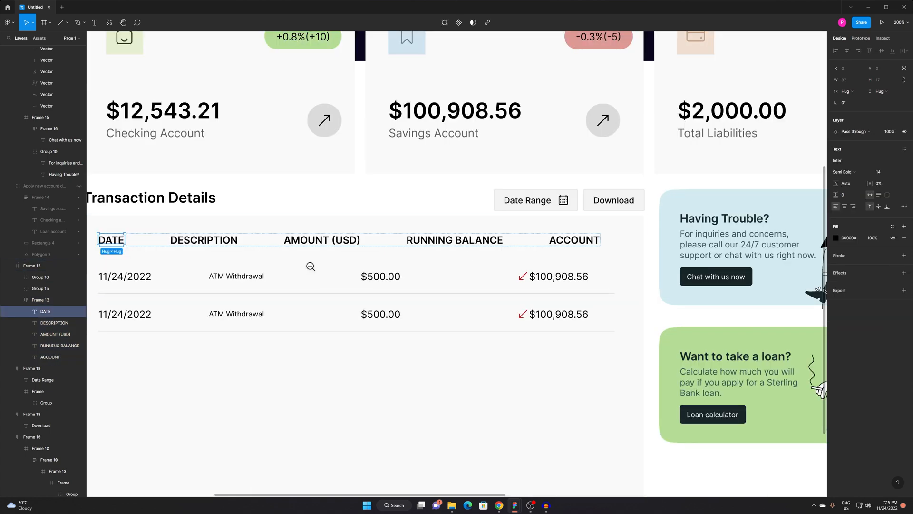
{"action": "left_click", "coordinate": [310, 266], "text": "alt"}
{"action": "left_click_drag", "start_coordinate": [265, 290], "coordinate": [434, 307]}
{"action": "key", "text": "z"}
{"action": "left_click", "coordinate": [447, 281]}
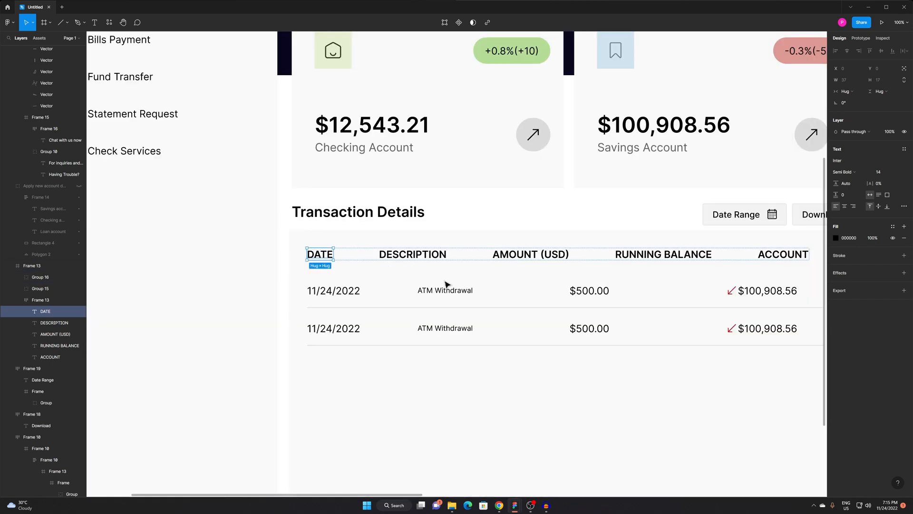
{"action": "left_click_drag", "start_coordinate": [519, 285], "coordinate": [354, 307]}
{"action": "double_click", "coordinate": [469, 278]}
{"action": "key", "text": "Escape"}
{"action": "type", "text": "12"}
{"action": "key", "text": "Return"}
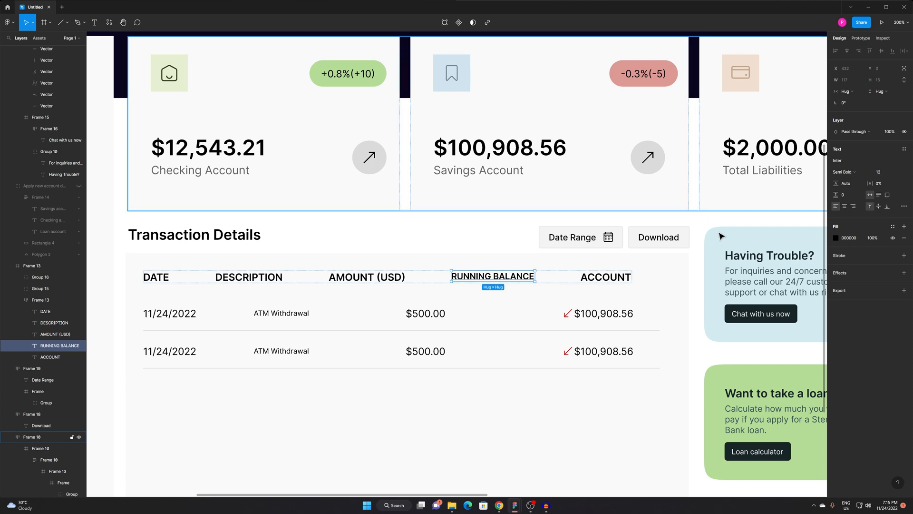
Set the font size of the ACCOUNT and AMOUNT (USD) headings to 12.
{"action": "left_click", "coordinate": [595, 276]}
{"action": "left_click", "coordinate": [884, 173]}
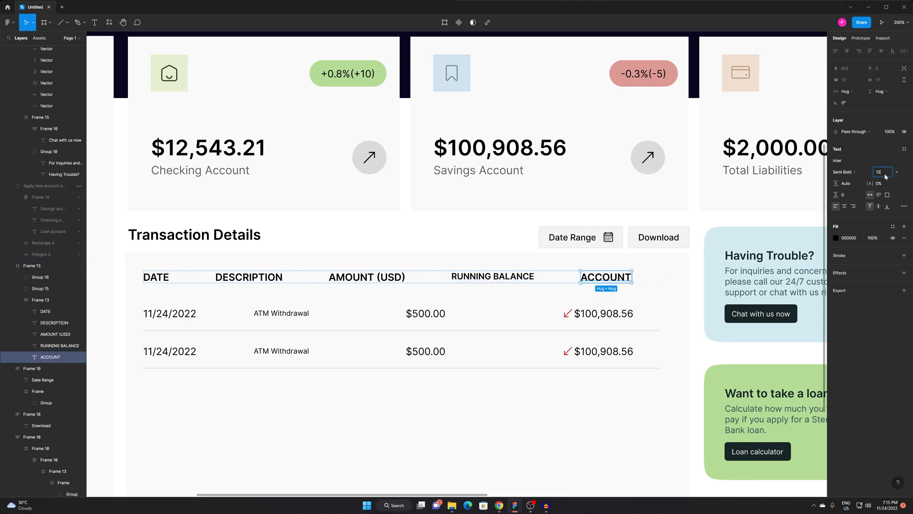
{"action": "key", "text": "Return"}
{"action": "left_click", "coordinate": [364, 278]}
{"action": "left_click", "coordinate": [879, 173]}
{"action": "type", "text": "12"}
{"action": "key", "text": "Return"}
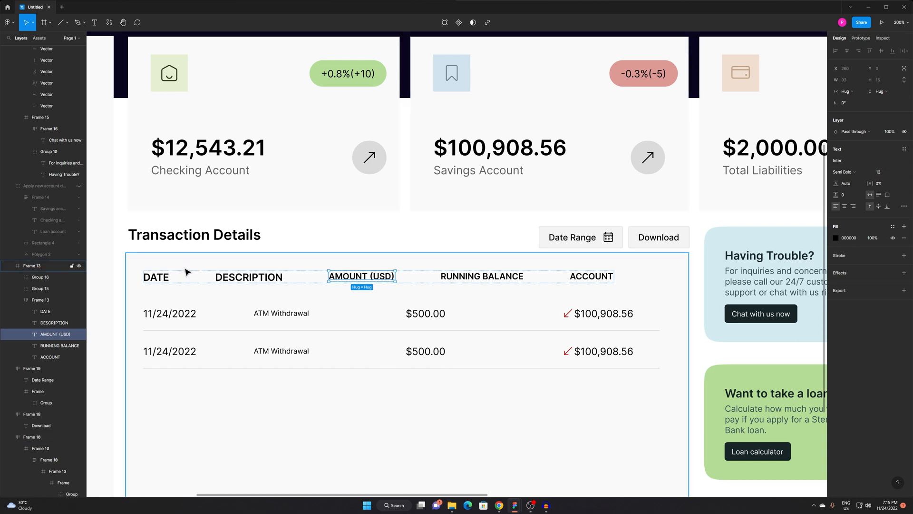
Set the font size of the DESCRIPTION and DATE headings to 12.
{"action": "left_click", "coordinate": [248, 277]}
{"action": "key", "text": "Return"}
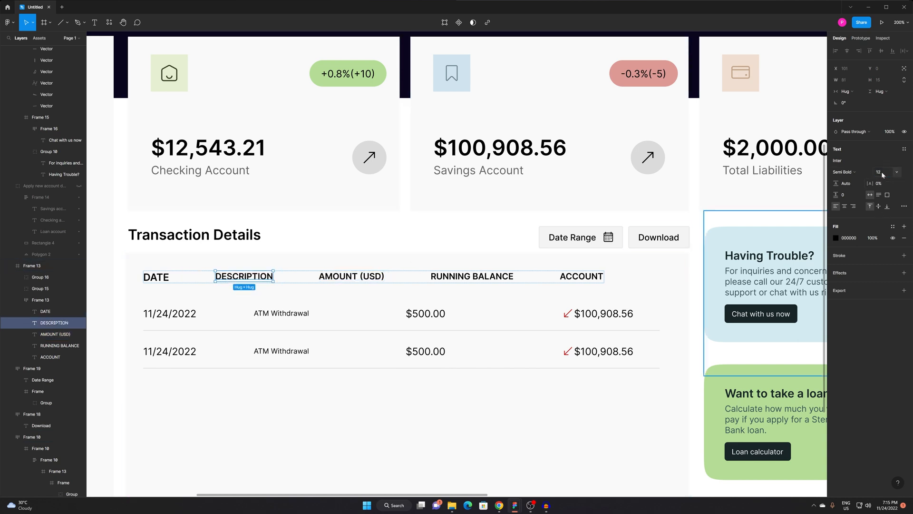
{"action": "left_click", "coordinate": [157, 278]}
{"action": "left_click", "coordinate": [878, 173]}
{"action": "type", "text": "12"}
{"action": "key", "text": "Return"}
{"action": "key", "text": "Escape"}
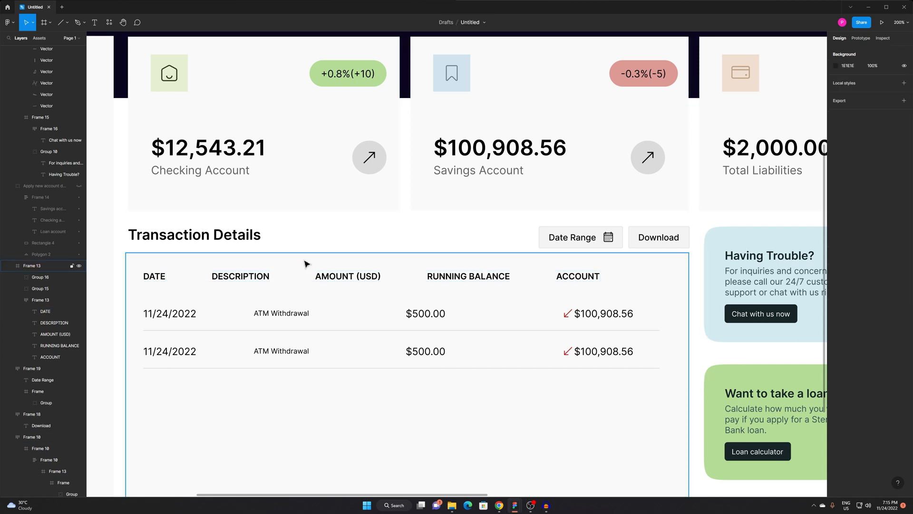
Widen the heading row's item spacing to 78 and delete the second transaction row.
{"action": "double_click", "coordinate": [322, 280]}
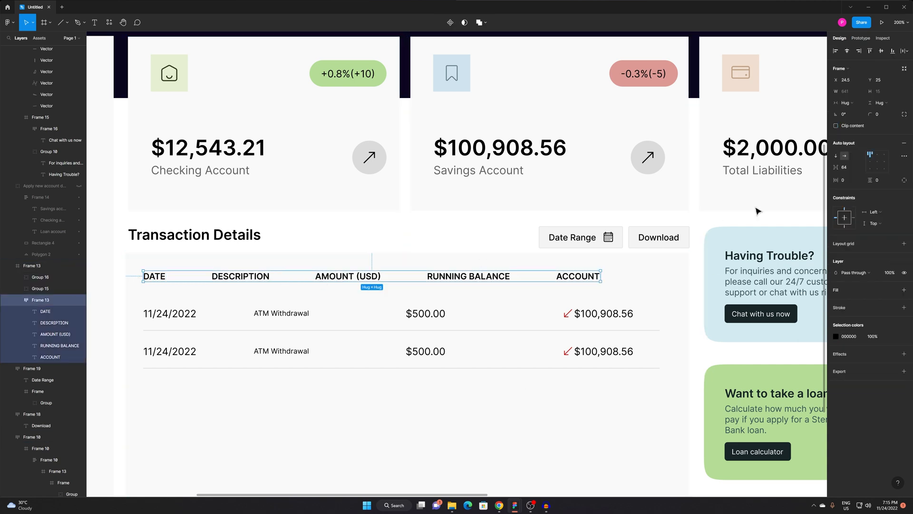
{"action": "left_click_drag", "start_coordinate": [835, 167], "coordinate": [848, 169]}
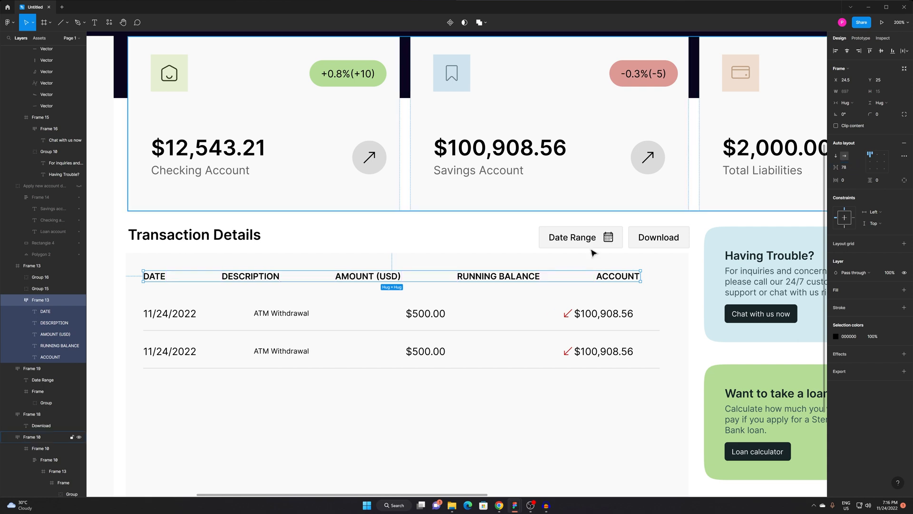
{"action": "left_click", "coordinate": [261, 365]}
{"action": "key", "text": "Delete"}
Move the remaining row's ATM Withdrawal text, $500.00 amount and running balance group under their matching column headings.
{"action": "left_click", "coordinate": [269, 315]}
{"action": "double_click", "coordinate": [270, 315]}
{"action": "left_click_drag", "start_coordinate": [271, 317], "coordinate": [237, 317]}
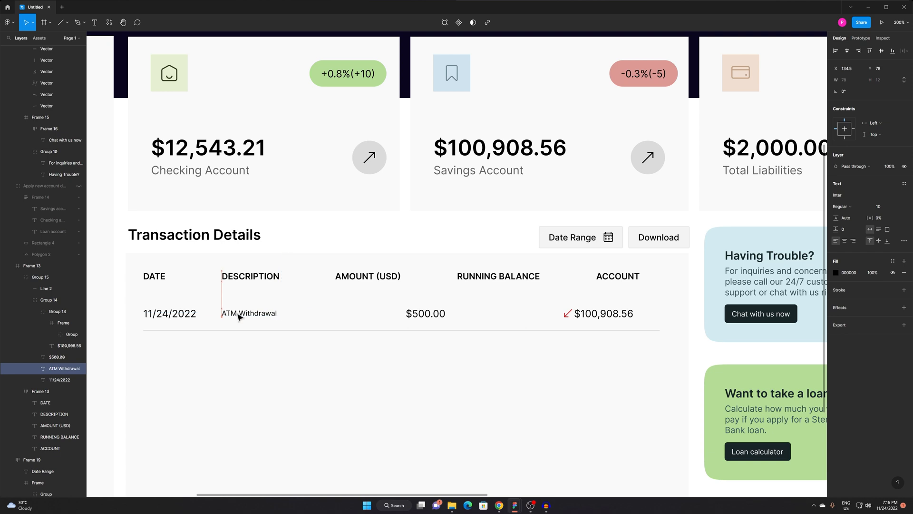
{"action": "left_click_drag", "start_coordinate": [428, 316], "coordinate": [363, 317]}
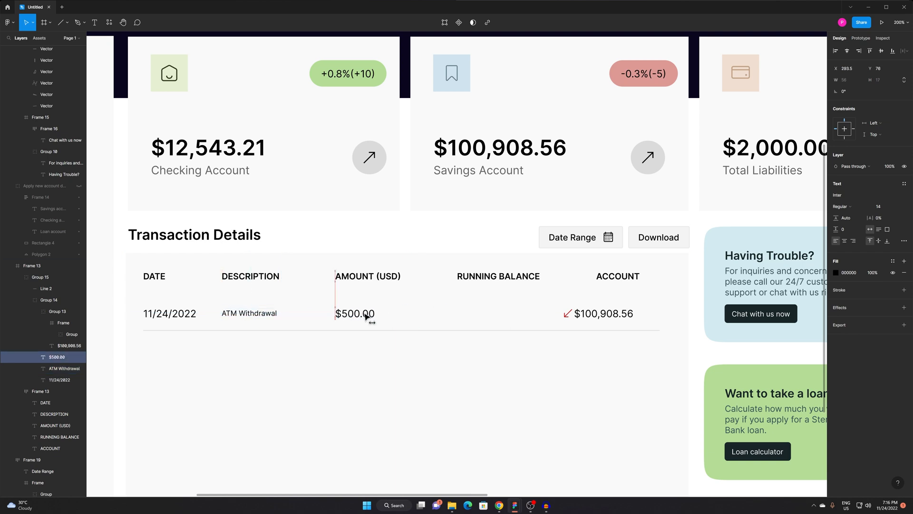
{"action": "left_click", "coordinate": [608, 314]}
{"action": "left_click_drag", "start_coordinate": [608, 313], "coordinate": [496, 314]}
{"action": "left_click", "coordinate": [573, 426]}
{"action": "left_click_drag", "start_coordinate": [453, 361], "coordinate": [322, 389]}
{"action": "double_click", "coordinate": [371, 345]}
{"action": "double_click", "coordinate": [370, 342]}
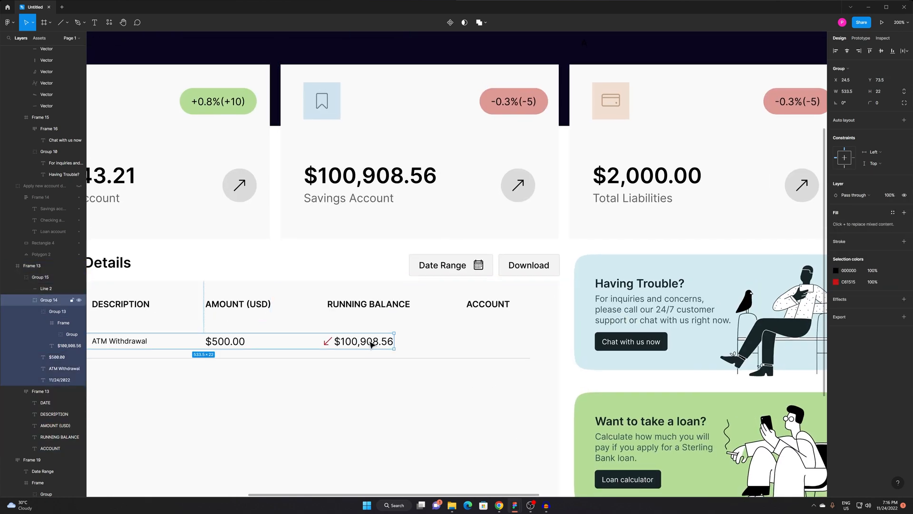
{"action": "key", "text": "ctrl+d"}
{"action": "double_click", "coordinate": [370, 341]}
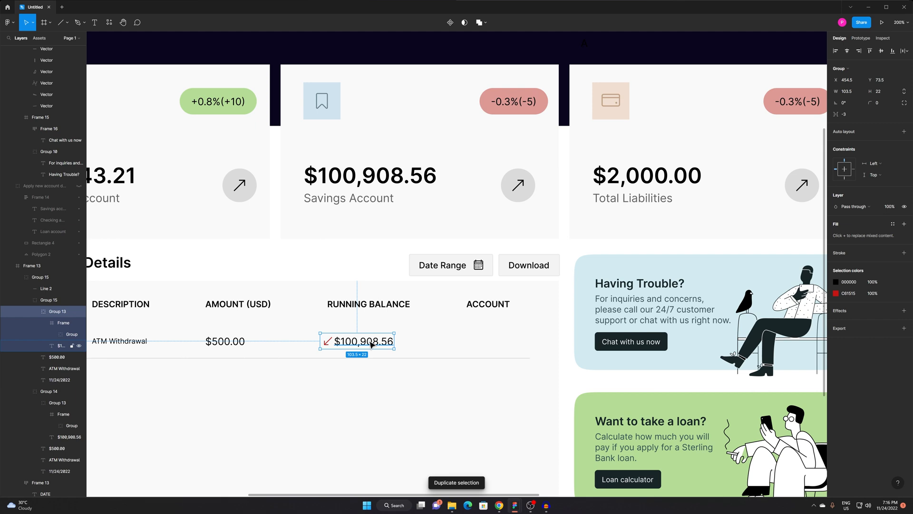
{"action": "key", "text": "Escape"}
{"action": "double_click", "coordinate": [378, 342]}
{"action": "key", "text": "Delete"}
{"action": "key", "text": "ctrl+z"}
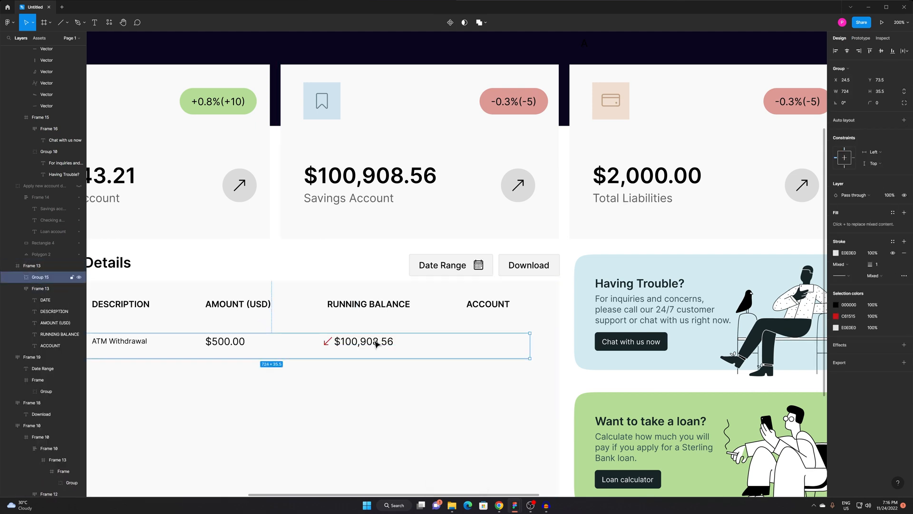
{"action": "double_click", "coordinate": [376, 344]}
{"action": "double_click", "coordinate": [375, 343]}
{"action": "left_click_drag", "start_coordinate": [371, 346], "coordinate": [469, 347], "text": "alt"}
{"action": "key", "text": "ctrl+z"}
{"action": "key", "text": "ctrl+z"}
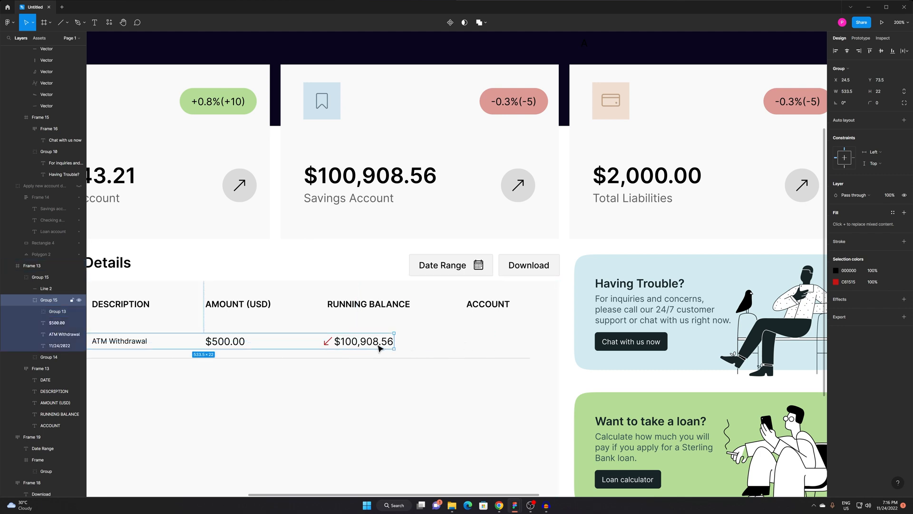
Copy the row's running balance group and place the copy under the ACCOUNT heading, ending at the divider line's end.
{"action": "double_click", "coordinate": [379, 346]}
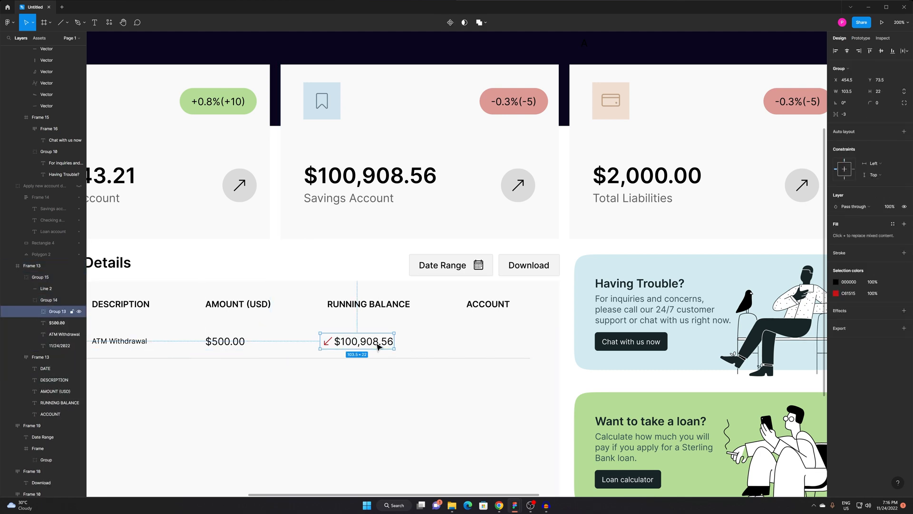
{"action": "key", "text": "ctrl+v"}
{"action": "left_click_drag", "start_coordinate": [378, 347], "coordinate": [526, 359]}
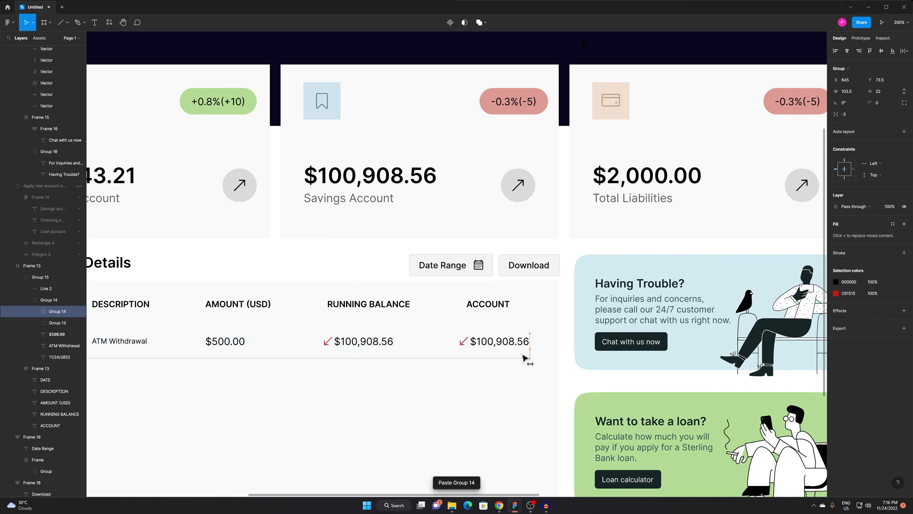
{"action": "double_click", "coordinate": [498, 343]}
{"action": "key", "text": "f"}
{"action": "key", "text": "ctrl+a"}
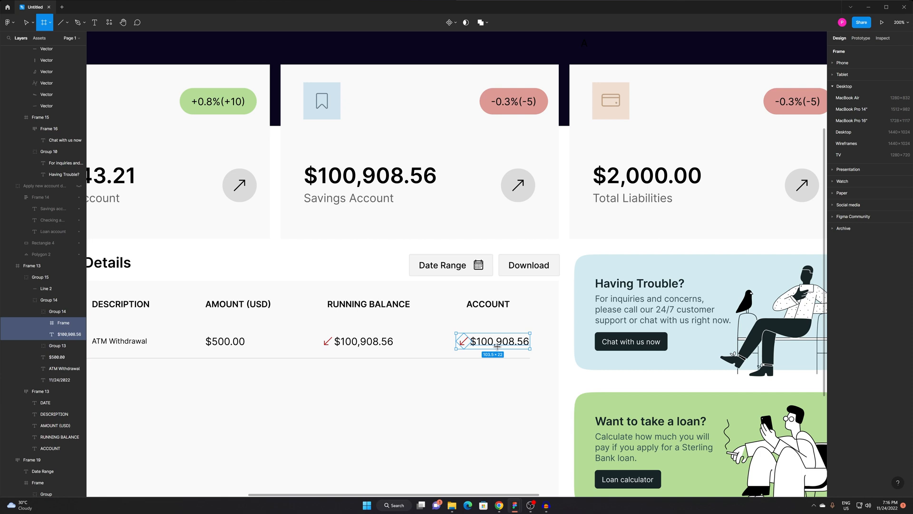
{"action": "left_click", "coordinate": [499, 343]}
{"action": "key", "text": "Escape"}
{"action": "left_click", "coordinate": [480, 344]}
{"action": "double_click", "coordinate": [480, 343]}
{"action": "double_click", "coordinate": [479, 342]}
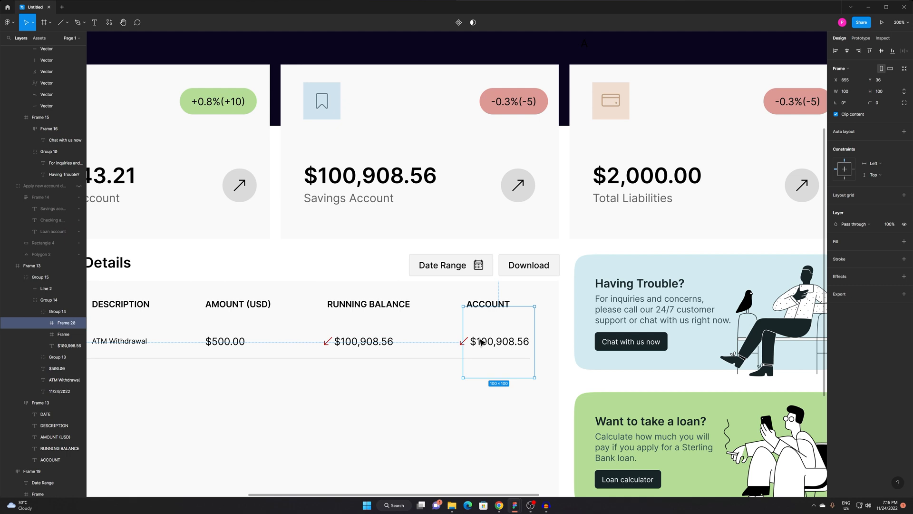
{"action": "left_click_drag", "start_coordinate": [493, 338], "coordinate": [438, 355]}
{"action": "key", "text": "Delete"}
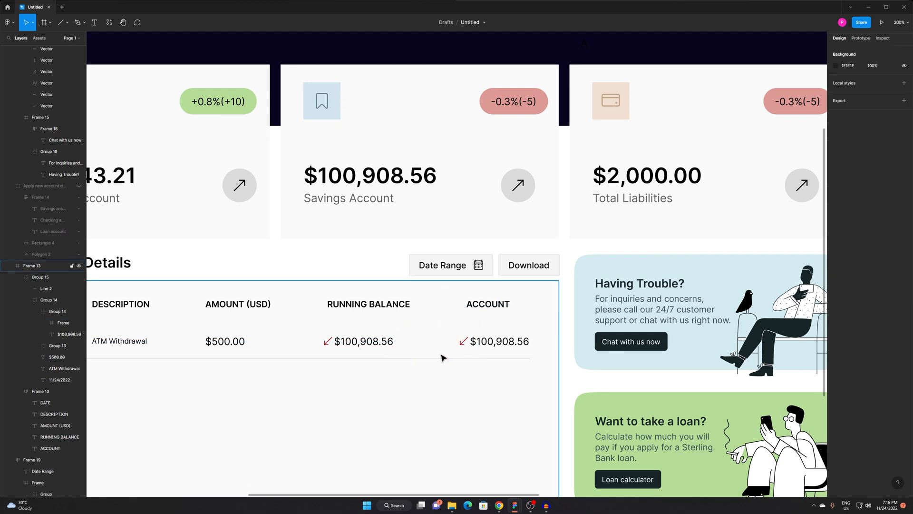
Replace the copied balance under ACCOUNT with "Savings Account" and delete the red arrow beside it.
{"action": "double_click", "coordinate": [484, 343]}
{"action": "double_click", "coordinate": [484, 343]}
{"action": "double_click", "coordinate": [484, 343]}
{"action": "type", "text": "Savings Account"}
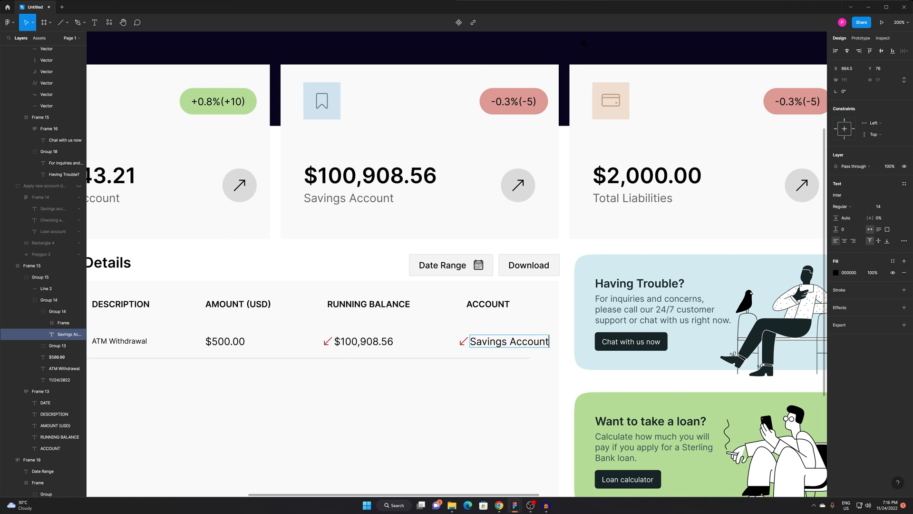
{"action": "left_click", "coordinate": [464, 341]}
{"action": "scroll", "coordinate": [465, 339], "scroll_direction": "up", "scroll_amount": 3}
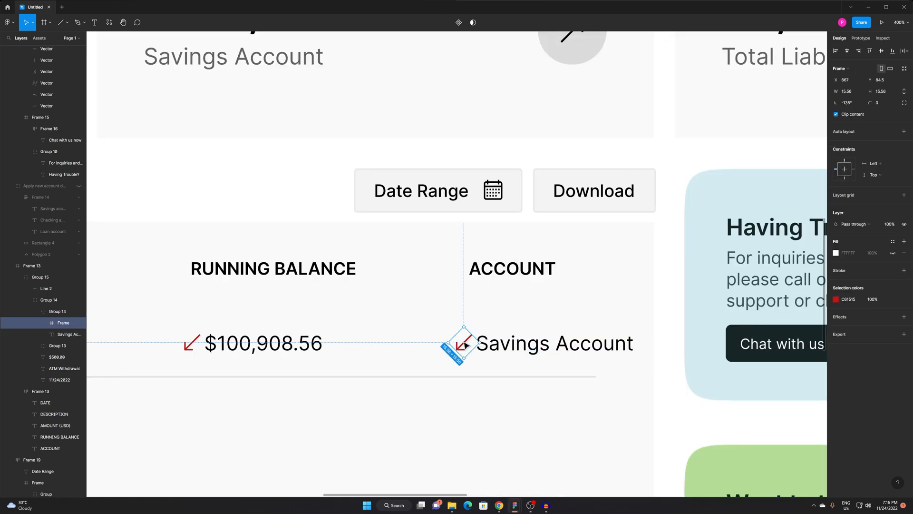
{"action": "key", "text": "Delete"}
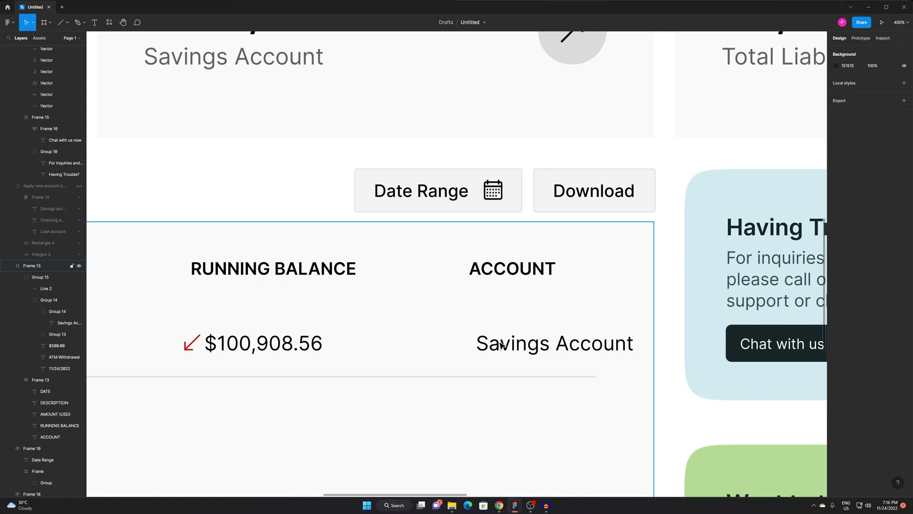
Shift the Savings Account text left so that it fits within the divider line's length.
{"action": "left_click", "coordinate": [498, 345]}
{"action": "double_click", "coordinate": [500, 346]}
{"action": "left_click_drag", "start_coordinate": [502, 346], "coordinate": [461, 345]}
Remove auto layout from the heading row and move the ACCOUNT heading to X 610.75, left-aligned with the Savings Account text.
{"action": "left_click", "coordinate": [496, 271]}
{"action": "left_click", "coordinate": [496, 271]}
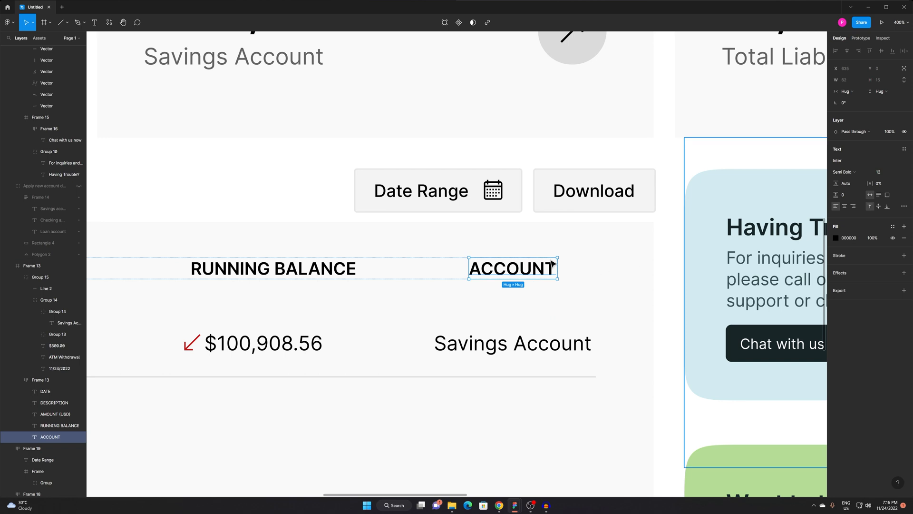
{"action": "left_click", "coordinate": [606, 261]}
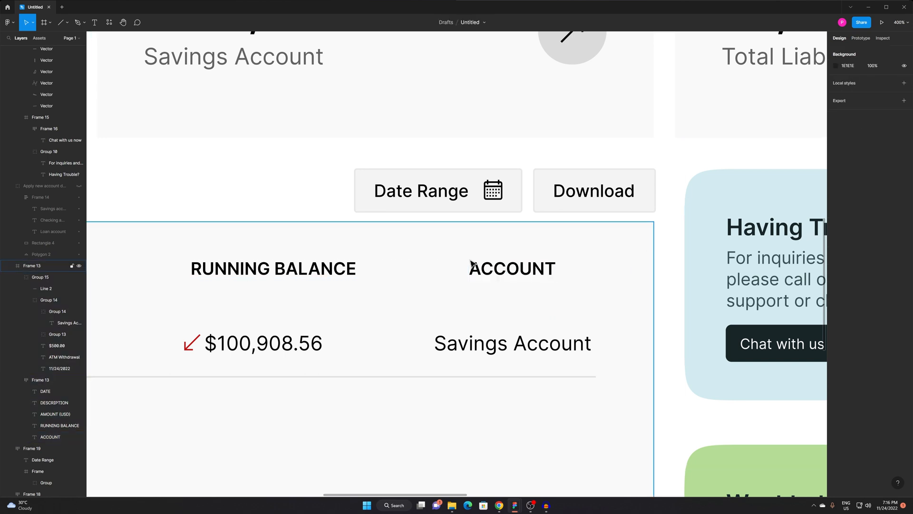
{"action": "double_click", "coordinate": [471, 262]}
{"action": "left_click", "coordinate": [905, 144]}
{"action": "left_click", "coordinate": [490, 270]}
{"action": "left_click_drag", "start_coordinate": [489, 270], "coordinate": [462, 277]}
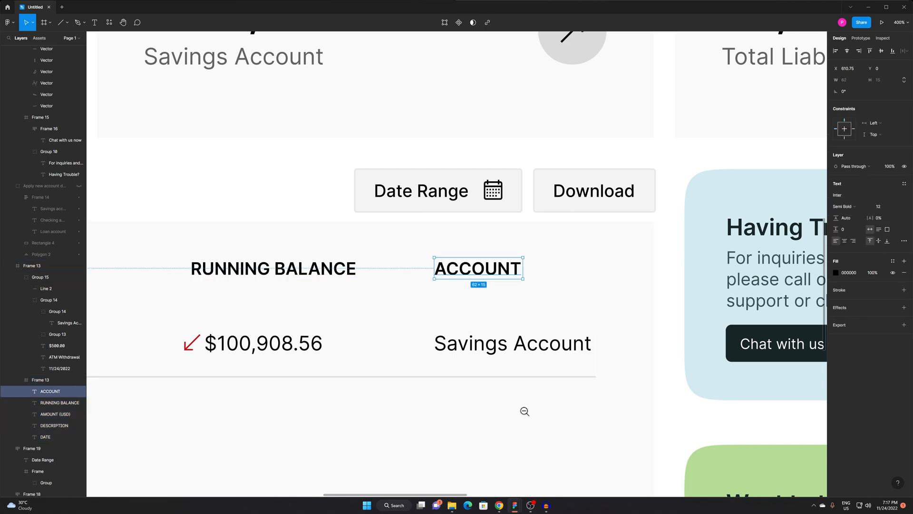
Duplicate the transaction row group and place the copy directly below the first row at Y 122.
{"action": "scroll", "coordinate": [525, 411], "scroll_direction": "down", "scroll_amount": 2}
{"action": "left_click", "coordinate": [566, 337]}
{"action": "left_click_drag", "start_coordinate": [422, 383], "coordinate": [495, 210]}
{"action": "scroll", "coordinate": [463, 249], "scroll_direction": "up", "scroll_amount": 1}
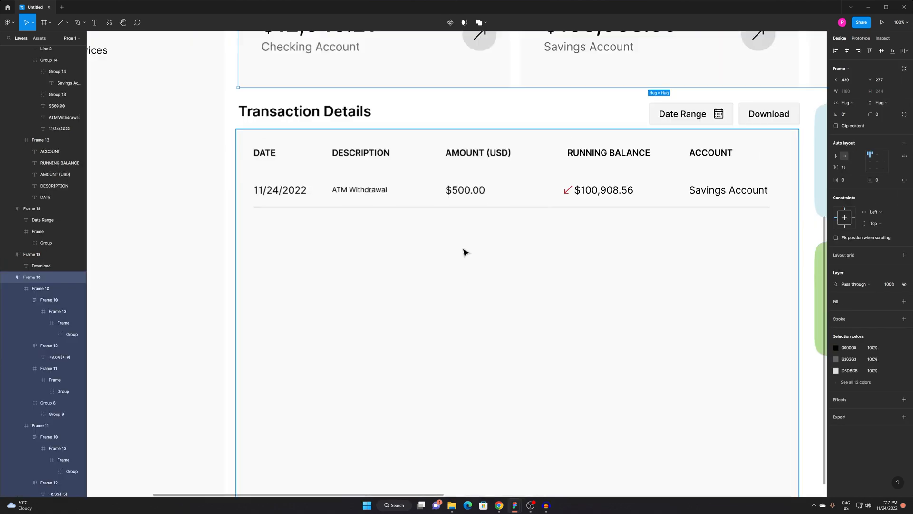
{"action": "left_click_drag", "start_coordinate": [464, 252], "coordinate": [326, 312]}
{"action": "left_click_drag", "start_coordinate": [369, 288], "coordinate": [538, 252]}
{"action": "left_click", "coordinate": [626, 236]}
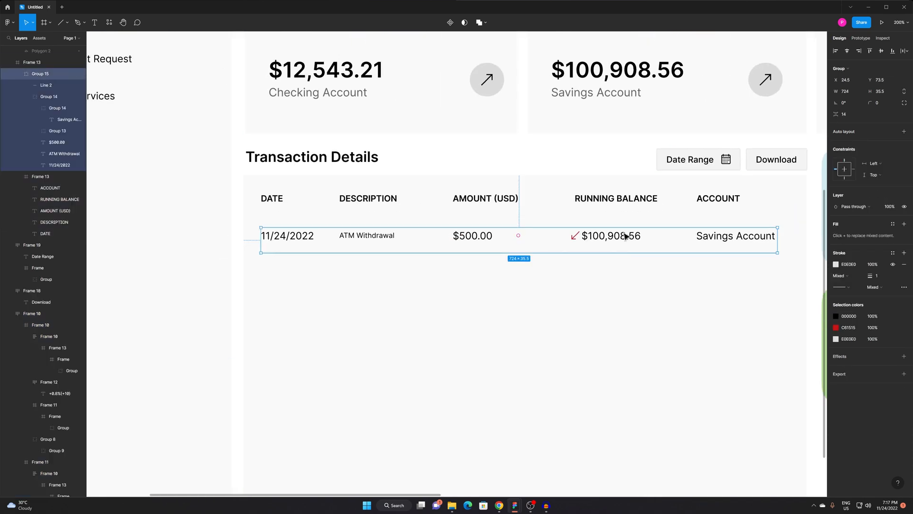
{"action": "key", "text": "ctrl+v"}
{"action": "left_click_drag", "start_coordinate": [597, 235], "coordinate": [601, 277]}
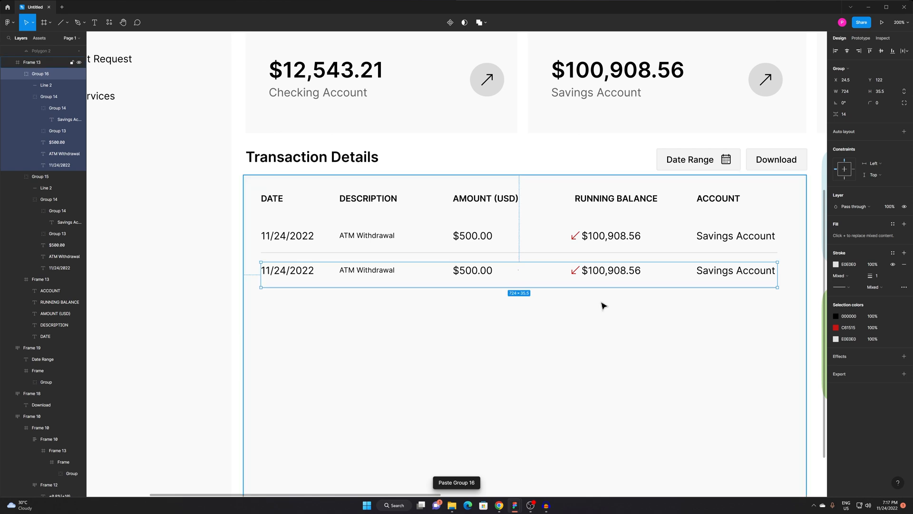
Group the two transaction rows and apply a vertical auto layout to them with 13 spacing.
{"action": "left_click", "coordinate": [610, 235], "text": "shift"}
{"action": "key", "text": "ctrl+g"}
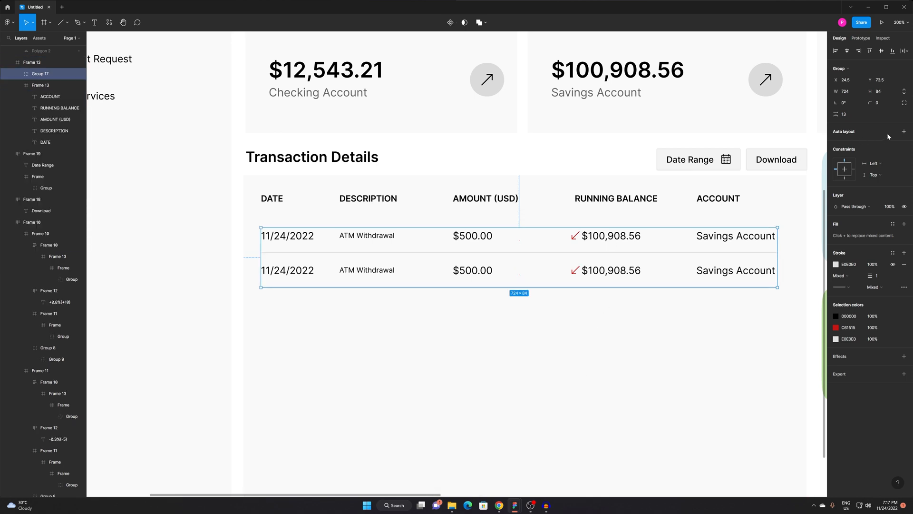
{"action": "key", "text": "shift+a"}
{"action": "key", "text": "shift+0"}
{"action": "scroll", "coordinate": [547, 285], "scroll_direction": "down", "scroll_amount": 2}
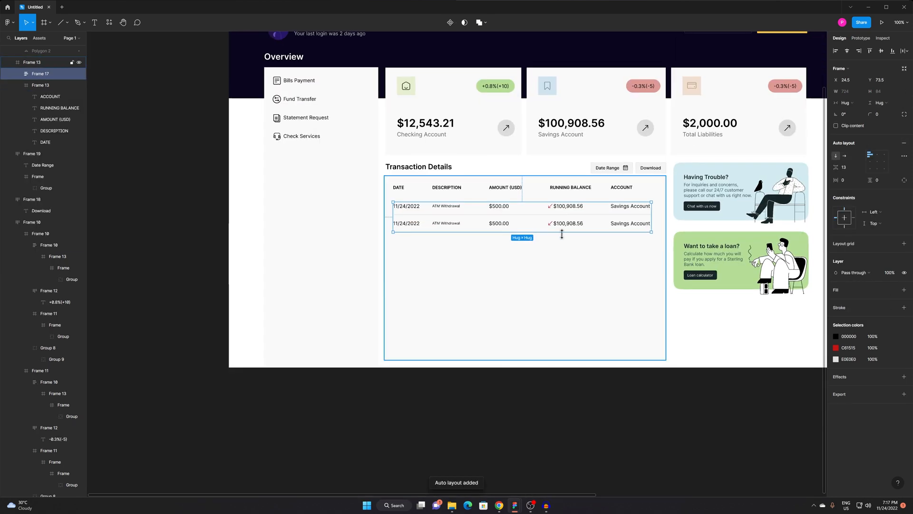
Duplicate the second transaction row inside the auto layout frame until the table has six rows.
{"action": "left_click", "coordinate": [569, 230]}
{"action": "key", "text": "ctrl+d"}
{"action": "key", "text": "ctrl+d"}
{"action": "key", "text": "ctrl+d"}
{"action": "key", "text": "ctrl+d"}
{"action": "key", "text": "ctrl+d"}
{"action": "key", "text": "ctrl+d"}
{"action": "key", "text": "ctrl+d"}
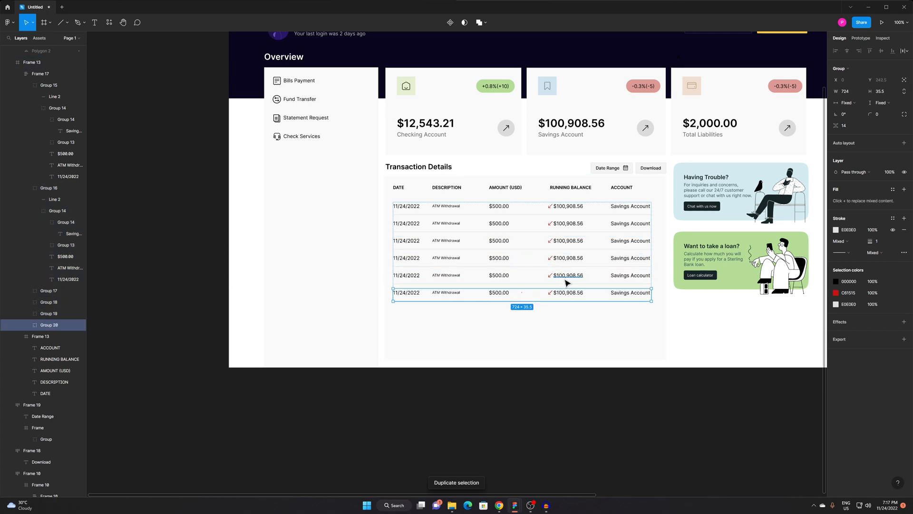
Increase the auto layout spacing between the repeated transaction rows to 21.
{"action": "left_click", "coordinate": [701, 382]}
{"action": "left_click", "coordinate": [499, 207]}
{"action": "scroll", "coordinate": [538, 219], "scroll_direction": "up", "scroll_amount": 5, "text": "ctrl"}
{"action": "double_click", "coordinate": [541, 208]}
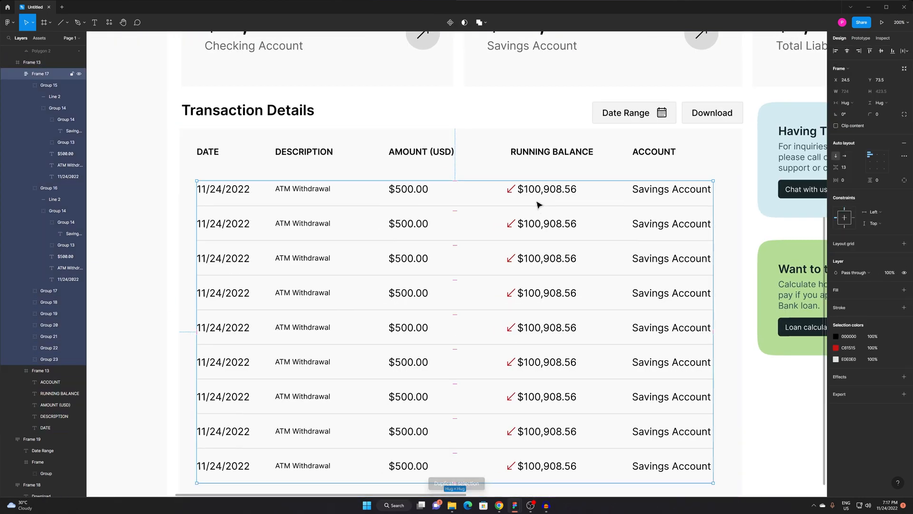
{"action": "key", "text": "shift+a"}
{"action": "left_click_drag", "start_coordinate": [452, 210], "coordinate": [451, 214]}
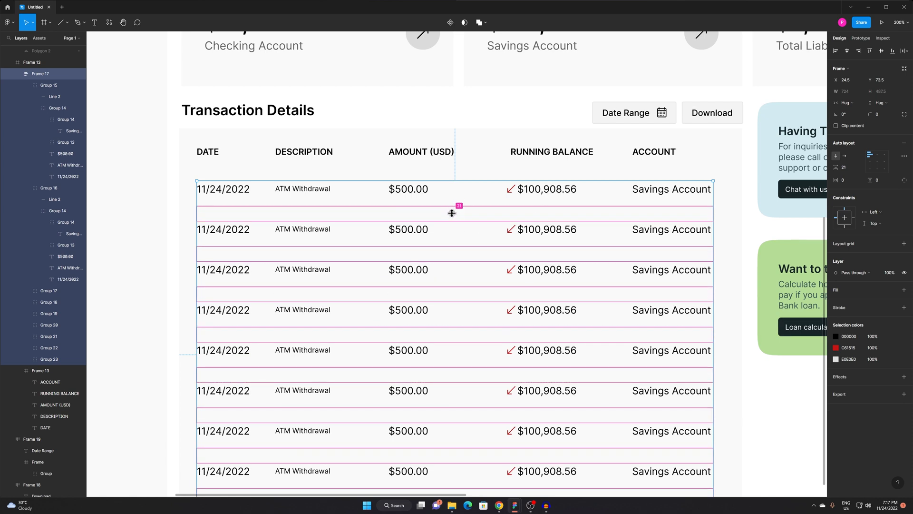
Examine the respaced Transaction Details table within the page, both as a whole and up close.
{"action": "left_click", "coordinate": [758, 423]}
{"action": "key", "text": "z"}
{"action": "left_click", "coordinate": [586, 371], "text": "alt"}
{"action": "left_click_drag", "start_coordinate": [549, 340], "coordinate": [478, 183]}
{"action": "left_click_drag", "start_coordinate": [541, 220], "coordinate": [636, 336]}
{"action": "key", "text": "z"}
{"action": "left_click", "coordinate": [503, 199], "text": "alt"}
{"action": "left_click_drag", "start_coordinate": [538, 351], "coordinate": [474, 403]}
{"action": "left_click", "coordinate": [453, 278]}
{"action": "left_click", "coordinate": [453, 278]}
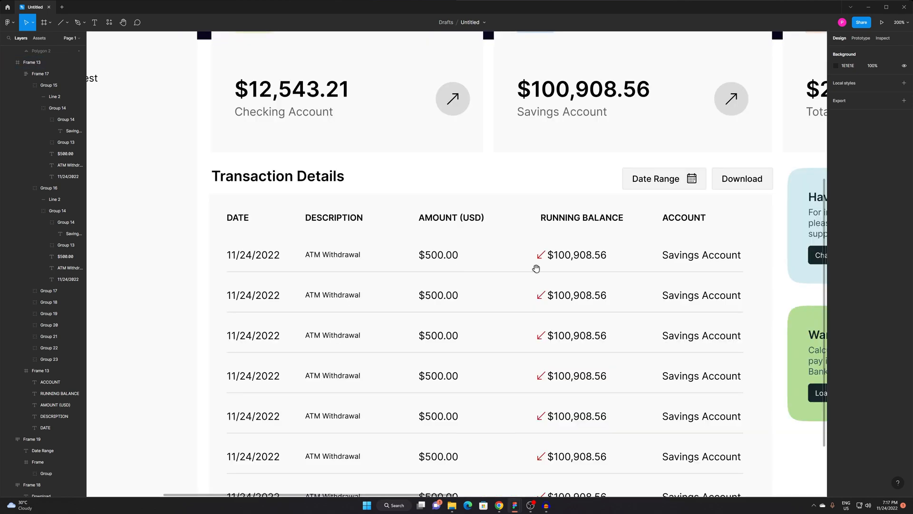
Rotate the second row's running balance arrow to 45° so it points up and right, and recolor it muted green 93AA82.
{"action": "left_click", "coordinate": [536, 292]}
{"action": "left_click", "coordinate": [544, 302]}
{"action": "double_click", "coordinate": [545, 303]}
{"action": "double_click", "coordinate": [545, 302]}
{"action": "left_click_drag", "start_coordinate": [547, 279], "coordinate": [530, 368]}
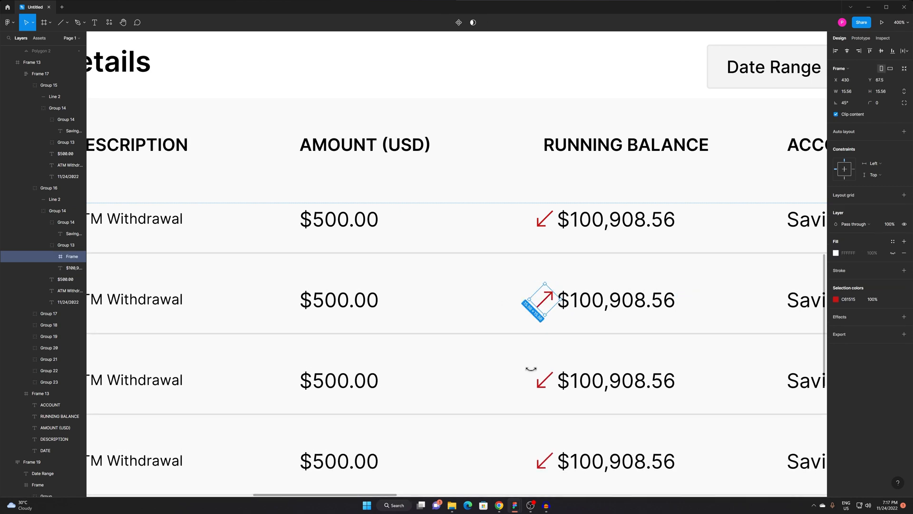
{"action": "left_click", "coordinate": [836, 300]}
{"action": "left_click", "coordinate": [785, 460]}
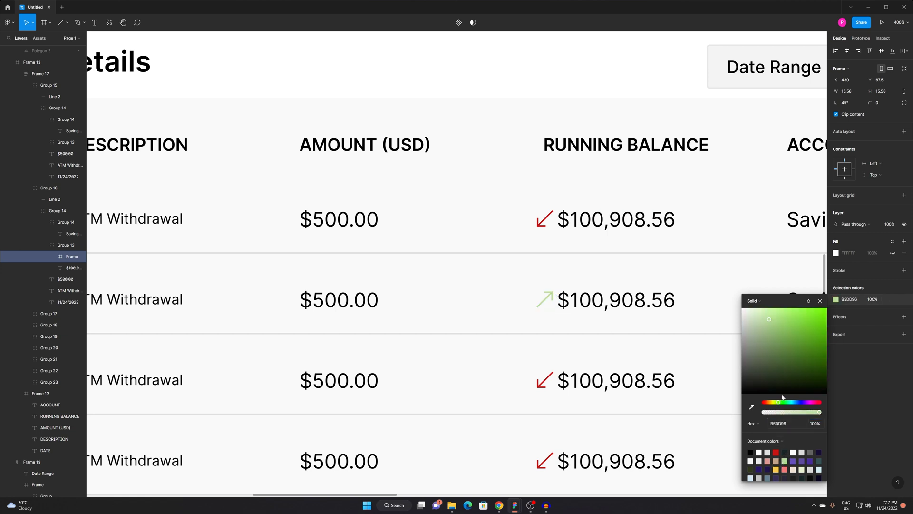
{"action": "mouse_move", "coordinate": [773, 328]}
{"action": "left_mouse_down"}
{"action": "mouse_move", "coordinate": [779, 319]}
{"action": "mouse_move", "coordinate": [763, 338]}
{"action": "left_mouse_up"}
Rotate the third row's running balance arrow to 45° and give it the green sampled from the second row's arrow.
{"action": "scroll", "coordinate": [514, 375], "scroll_direction": "down", "scroll_amount": 3}
{"action": "left_click", "coordinate": [539, 318]}
{"action": "double_click", "coordinate": [538, 319]}
{"action": "double_click", "coordinate": [541, 319]}
{"action": "left_click_drag", "start_coordinate": [550, 298], "coordinate": [544, 375]}
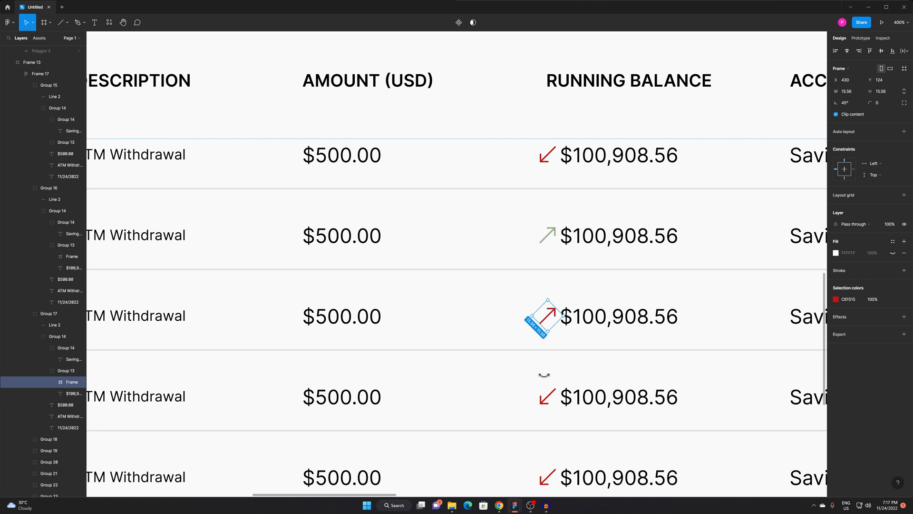
{"action": "left_click", "coordinate": [836, 299]}
{"action": "left_click", "coordinate": [751, 407]}
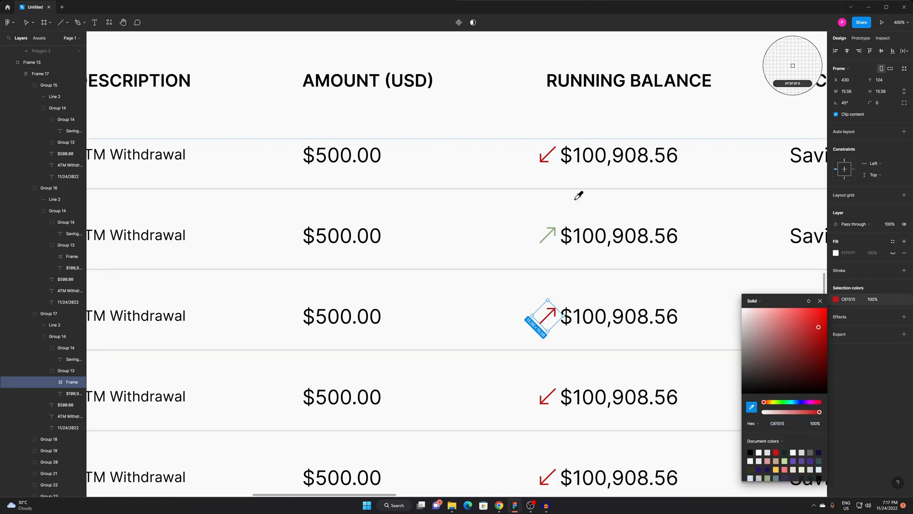
{"action": "left_click", "coordinate": [554, 228]}
Change the second transaction row's description to Deposit.
{"action": "left_click", "coordinate": [388, 373]}
{"action": "left_click_drag", "start_coordinate": [435, 366], "coordinate": [602, 381]}
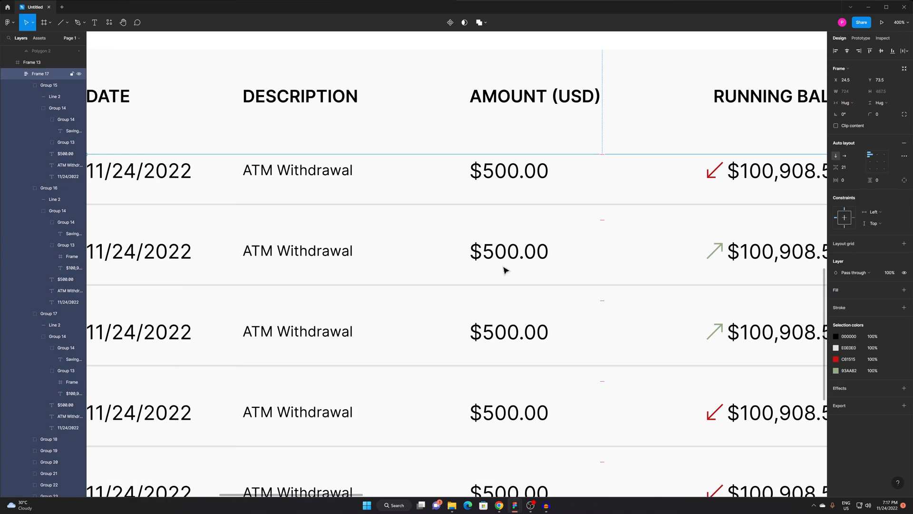
{"action": "key", "text": "t"}
{"action": "left_click_drag", "start_coordinate": [243, 251], "coordinate": [354, 251]}
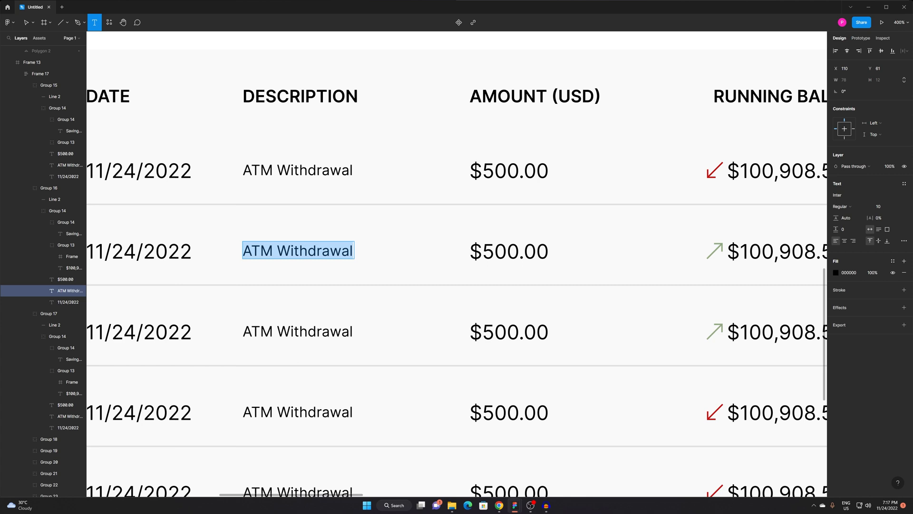
{"action": "type", "text": "DE"}
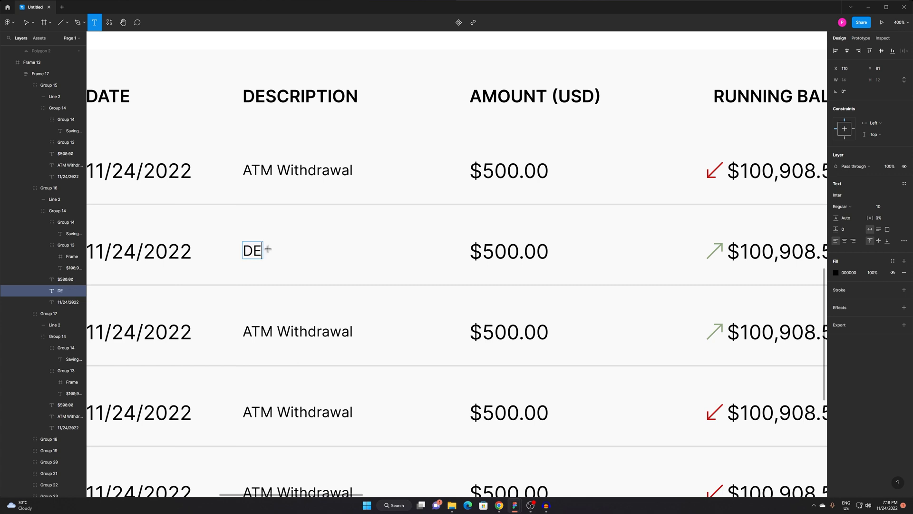
{"action": "key", "text": "BackSpace"}
{"action": "type", "text": "epost"}
{"action": "key", "text": "BackSpace"}
{"action": "type", "text": "it"}
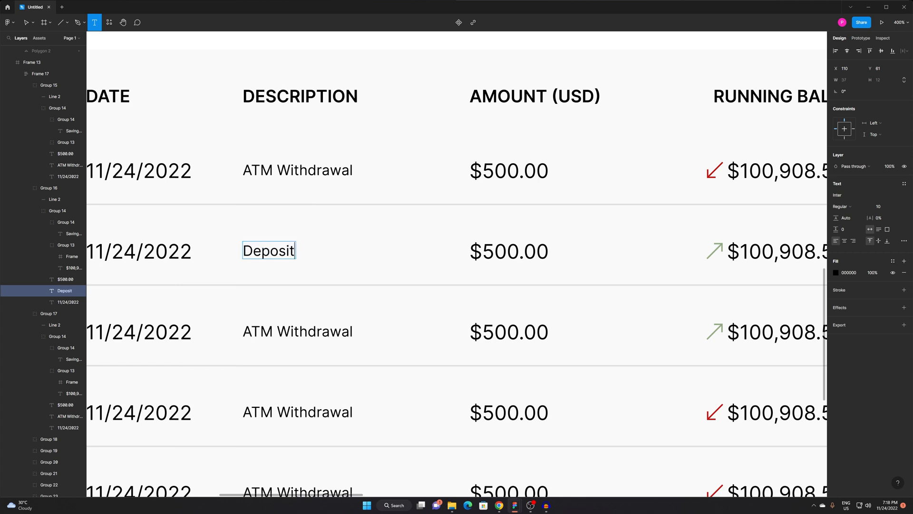
{"action": "key", "text": "Escape"}
Change the third transaction row's description to Deposit.
{"action": "left_click", "coordinate": [309, 321]}
{"action": "double_click", "coordinate": [282, 329]}
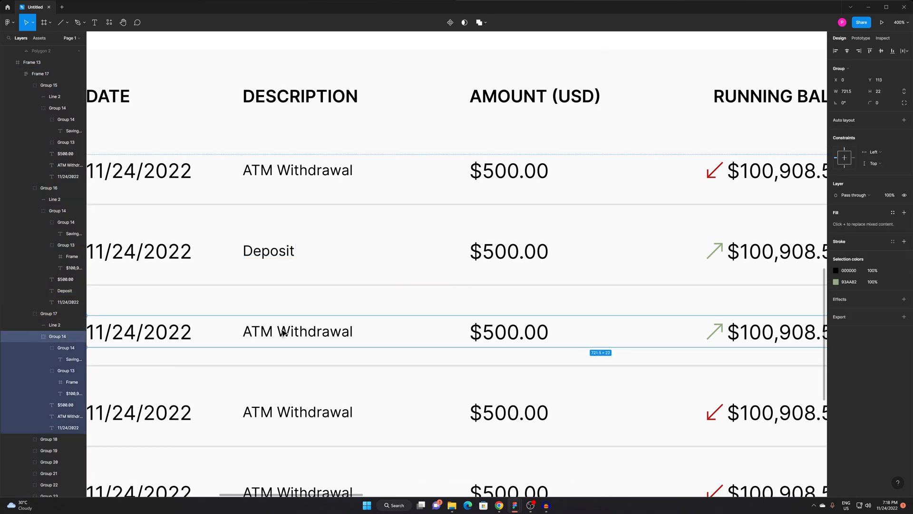
{"action": "double_click", "coordinate": [281, 329]}
{"action": "double_click", "coordinate": [282, 331]}
{"action": "type", "text": "DEp"}
{"action": "key", "text": "BackSpace"}
{"action": "key", "text": "BackSpace"}
{"action": "type", "text": "eposite"}
{"action": "key", "text": "BackSpace"}
{"action": "key", "text": "Escape"}
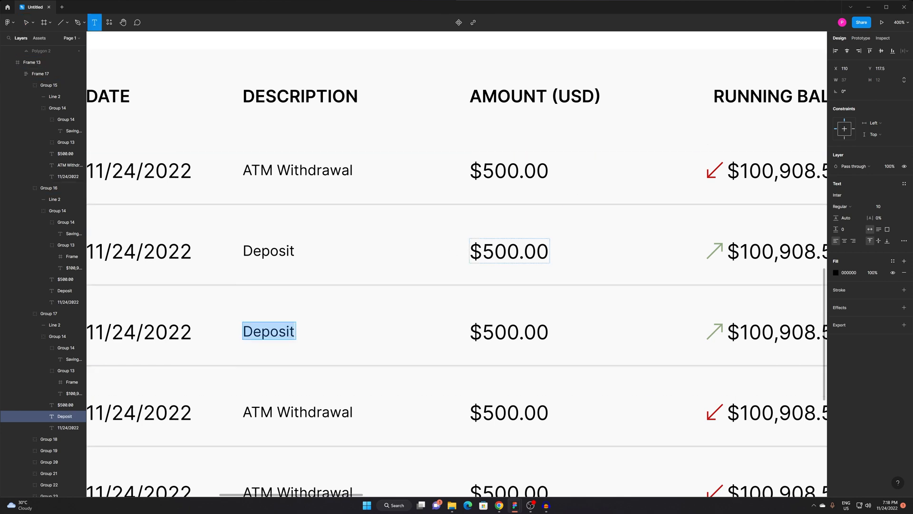
Set the amounts of both Deposit rows to $1,500.00.
{"action": "double_click", "coordinate": [482, 251]}
{"action": "type", "text": "1"}
{"action": "double_click", "coordinate": [482, 332]}
{"action": "type", "text": "1"}
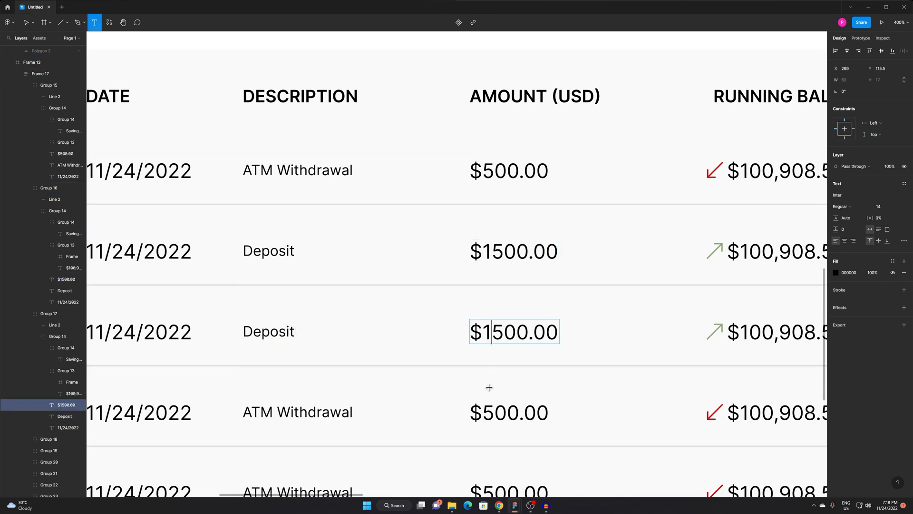
{"action": "type", "text": ","}
{"action": "double_click", "coordinate": [493, 251]}
{"action": "type", "text": ","}
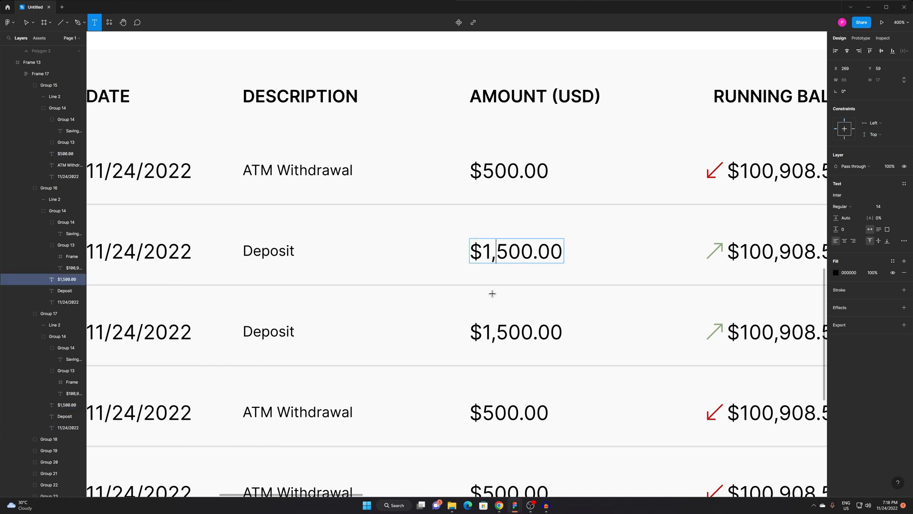
{"action": "left_click", "coordinate": [482, 412]}
{"action": "left_click", "coordinate": [526, 452]}
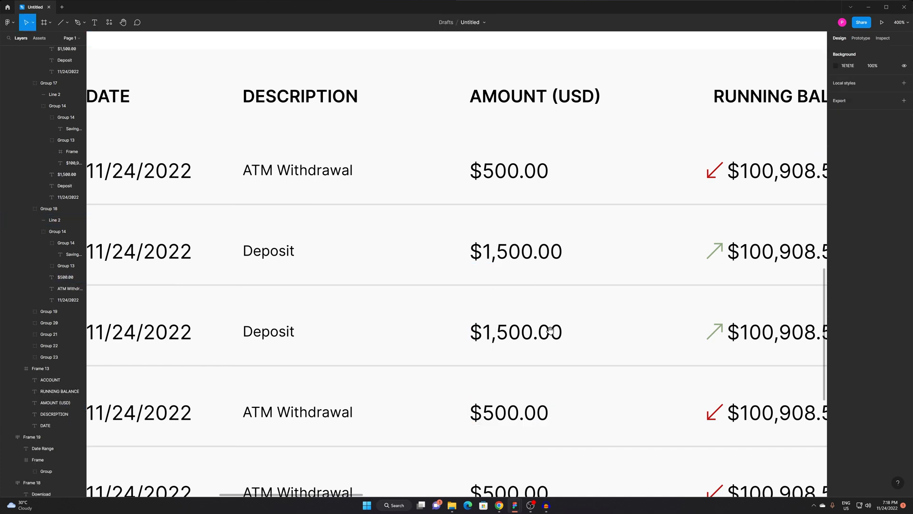
Change the account text in the fourth transaction row to Checking Account.
{"action": "left_click_drag", "start_coordinate": [556, 330], "coordinate": [387, 303]}
{"action": "left_click", "coordinate": [389, 305], "text": "alt"}
{"action": "left_click_drag", "start_coordinate": [440, 316], "coordinate": [422, 273]}
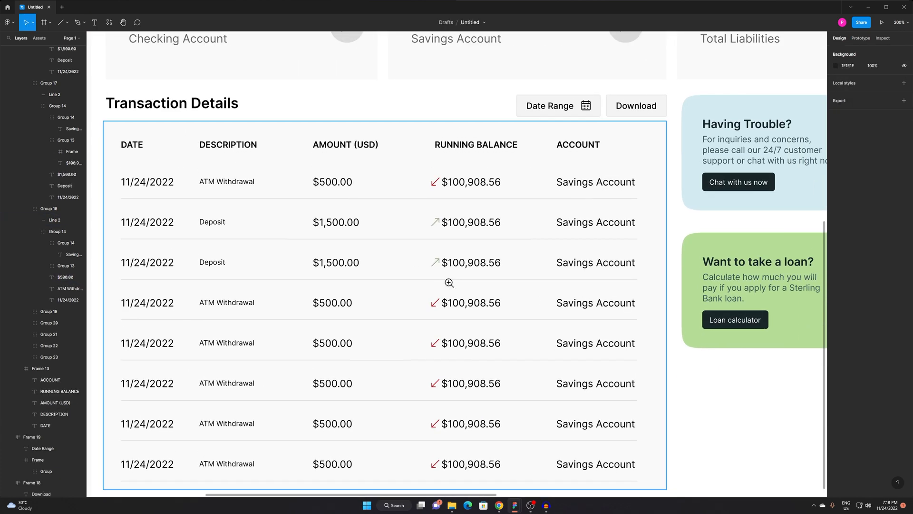
{"action": "left_click", "coordinate": [484, 292], "text": "alt"}
{"action": "left_click", "coordinate": [558, 281]}
{"action": "double_click", "coordinate": [501, 314]}
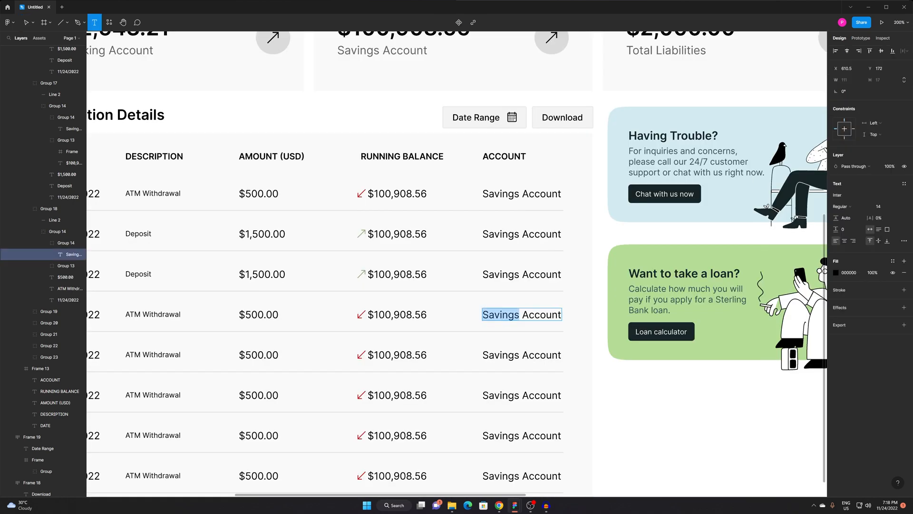
{"action": "type", "text": "cHECKI"}
{"action": "key", "text": "ctrl+a"}
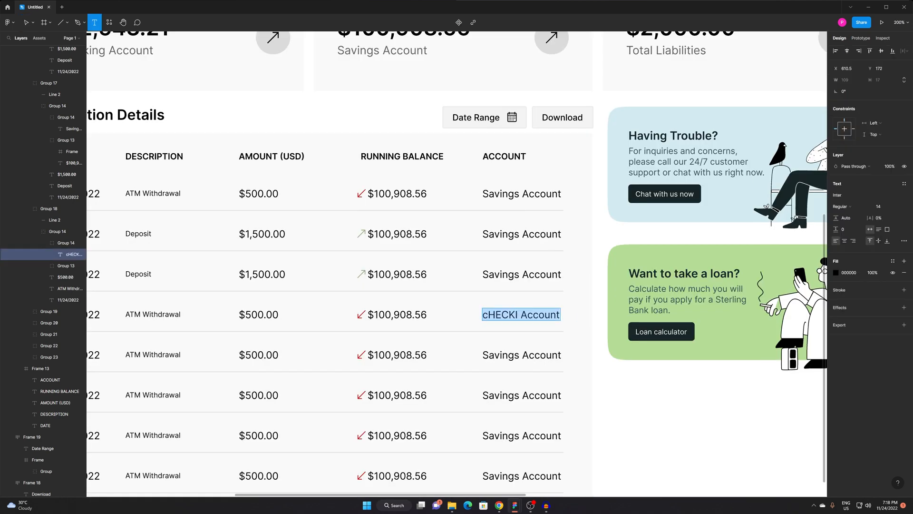
{"action": "type", "text": "Checking Account"}
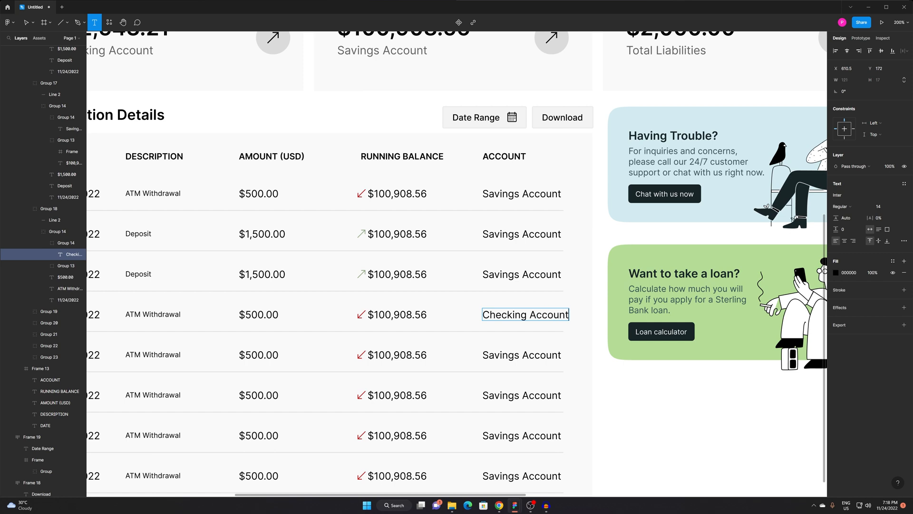
{"action": "key", "text": "Escape"}
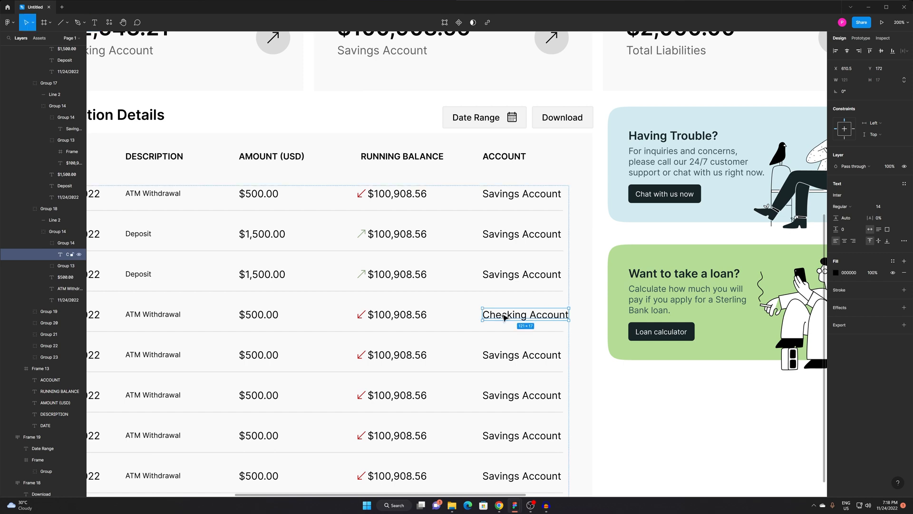
Change the account text in the fifth transaction row to Checking Account.
{"action": "double_click", "coordinate": [526, 360]}
{"action": "double_click", "coordinate": [526, 360]}
{"action": "double_click", "coordinate": [527, 359]}
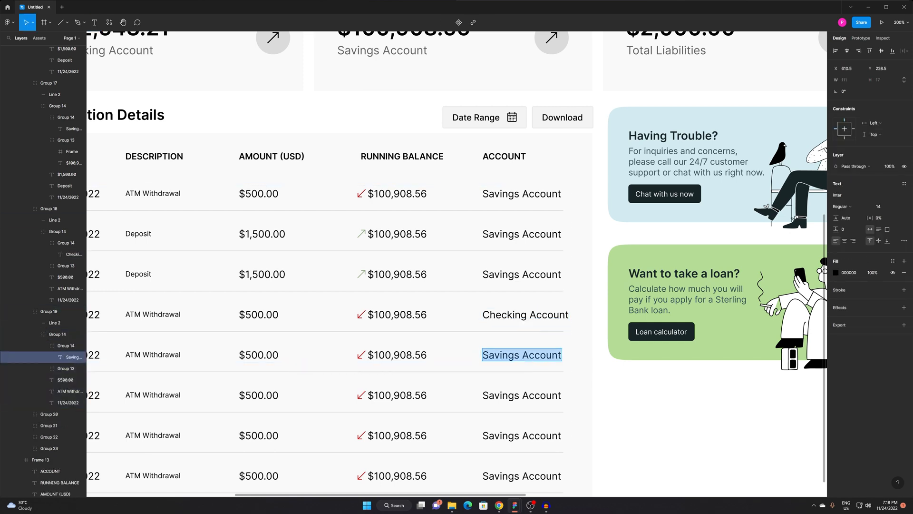
{"action": "type", "text": "Checking Account"}
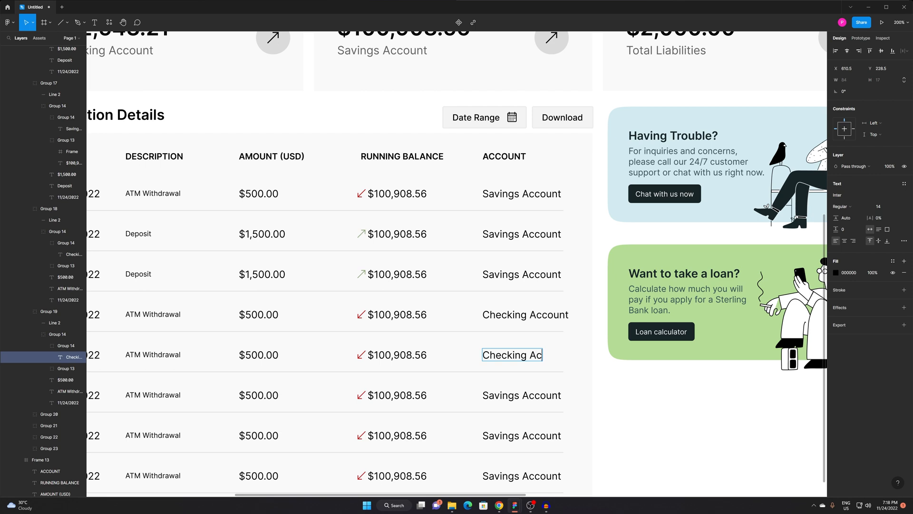
{"action": "key", "text": "Escape"}
{"action": "key", "text": "Escape"}
Review the whole Account Overview page, checking the header, sidebar menu, account cards and transaction table.
{"action": "left_click_drag", "start_coordinate": [658, 412], "coordinate": [707, 437]}
{"action": "scroll", "coordinate": [590, 339], "scroll_direction": "down", "scroll_amount": 2}
{"action": "mouse_move", "coordinate": [515, 401]}
{"action": "left_mouse_down"}
{"action": "mouse_move", "coordinate": [519, 384]}
{"action": "mouse_move", "coordinate": [513, 403]}
{"action": "left_mouse_up"}
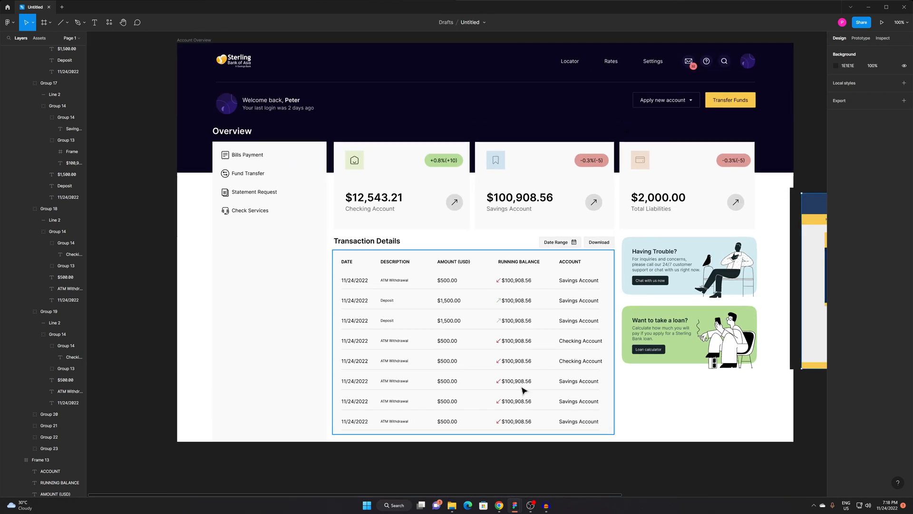
{"action": "left_click_drag", "start_coordinate": [587, 412], "coordinate": [631, 443]}
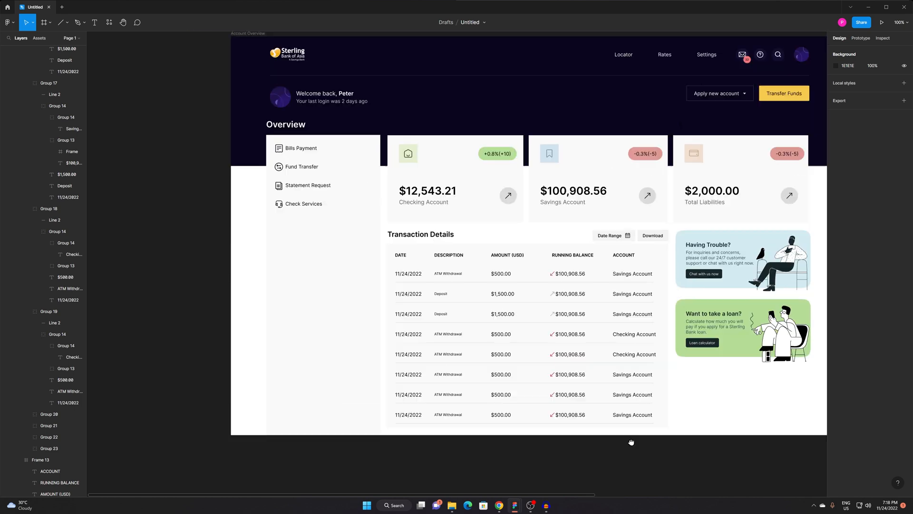
{"action": "scroll", "coordinate": [293, 225], "scroll_direction": "up", "scroll_amount": 2}
{"action": "left_click_drag", "start_coordinate": [304, 252], "coordinate": [450, 346]}
{"action": "triple_click", "coordinate": [440, 242]}
{"action": "left_click", "coordinate": [443, 263]}
{"action": "left_click_drag", "start_coordinate": [445, 261], "coordinate": [446, 263]}
{"action": "left_click", "coordinate": [576, 193]}
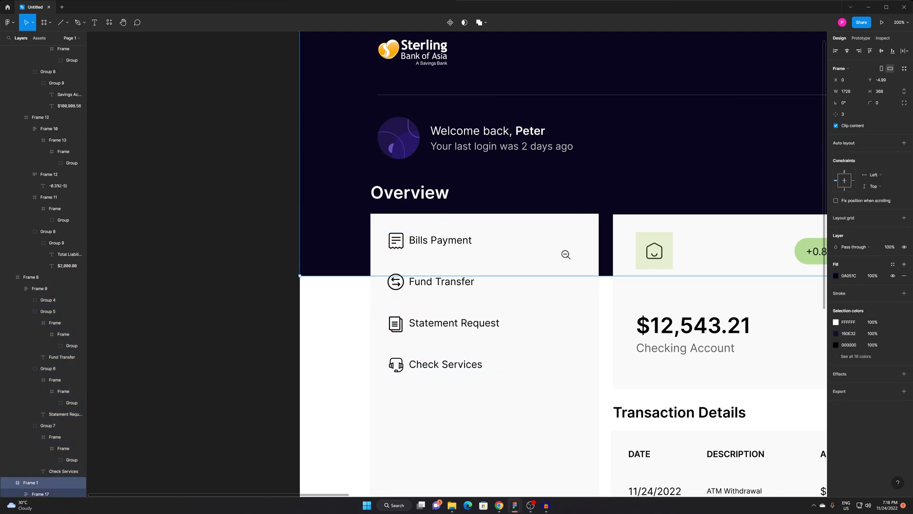
{"action": "scroll", "coordinate": [565, 253], "scroll_direction": "down", "scroll_amount": 2}
{"action": "left_click_drag", "start_coordinate": [542, 293], "coordinate": [313, 322]}
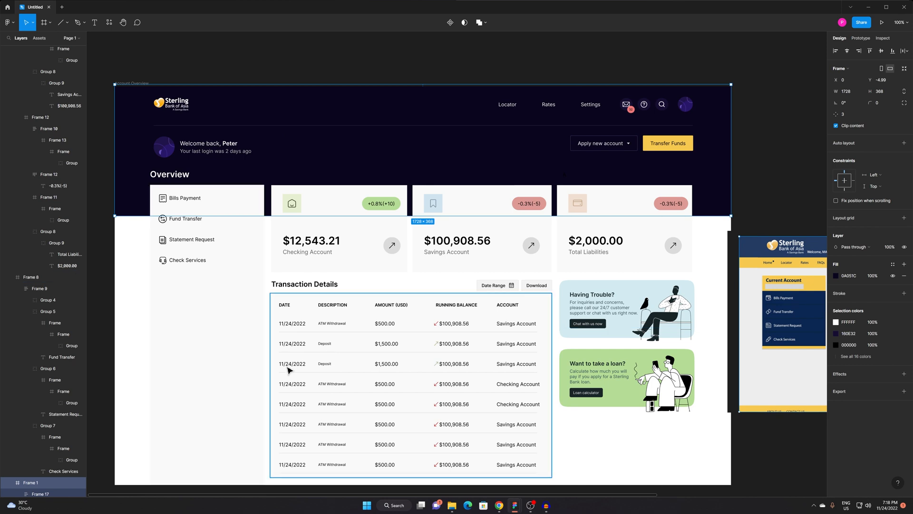
{"action": "key", "text": "Escape"}
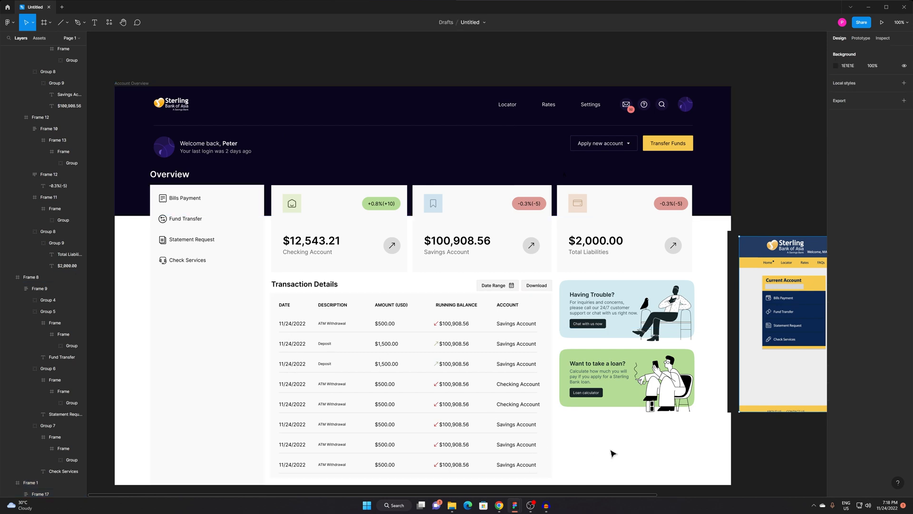
{"action": "left_click_drag", "start_coordinate": [612, 452], "coordinate": [669, 420]}
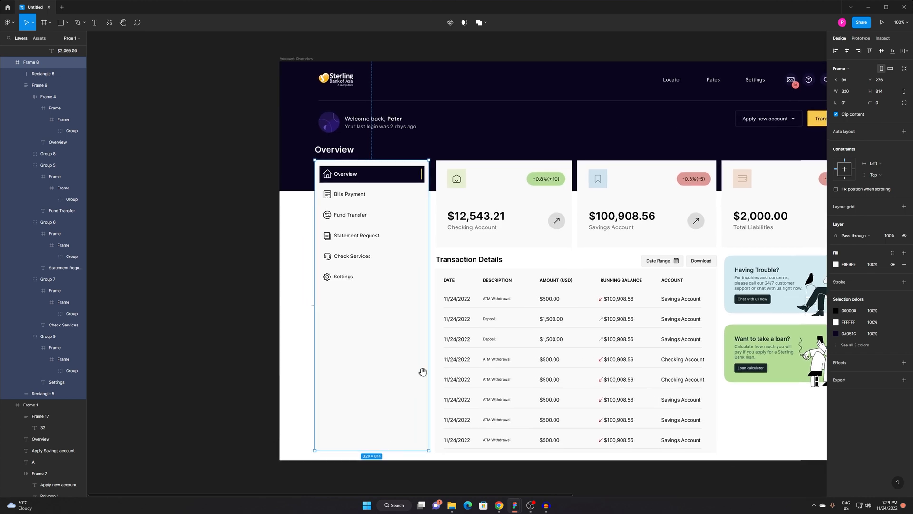
Examine the sidebar menu with its highlighted Overview item and Settings entry, up close and within the full page.
{"action": "scroll", "coordinate": [383, 244], "scroll_direction": "up", "scroll_amount": 5}
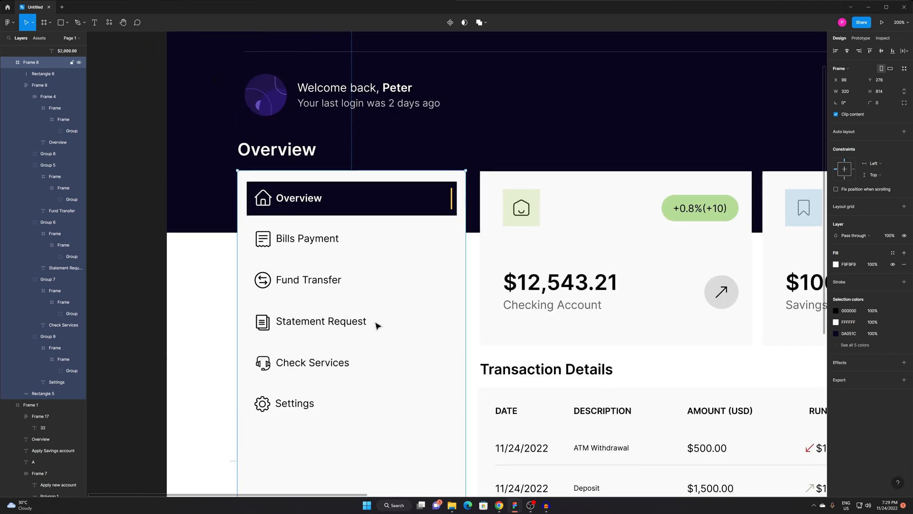
{"action": "scroll", "coordinate": [412, 285], "scroll_direction": "down", "scroll_amount": 5}
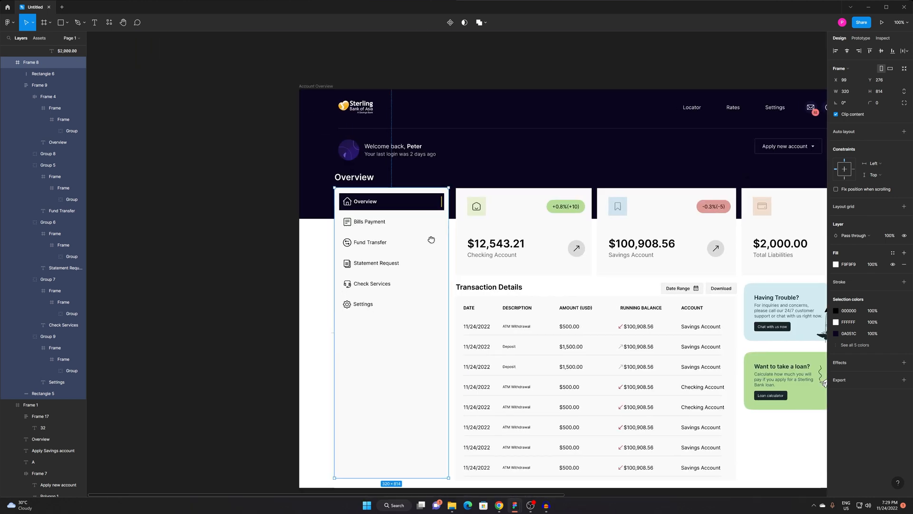
{"action": "scroll", "coordinate": [412, 200], "scroll_direction": "up", "scroll_amount": 5}
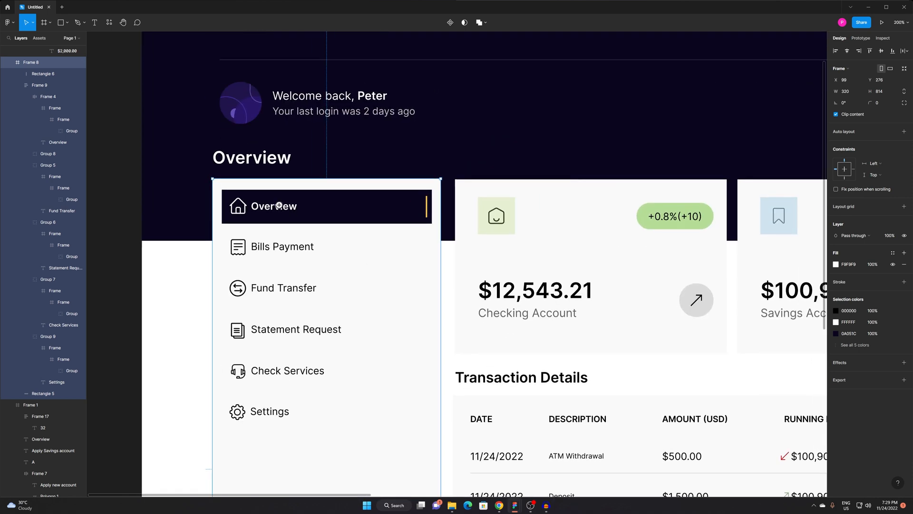
{"action": "scroll", "coordinate": [280, 205], "scroll_direction": "up", "scroll_amount": 5}
{"action": "scroll", "coordinate": [306, 221], "scroll_direction": "down", "scroll_amount": 5}
{"action": "left_click_drag", "start_coordinate": [449, 283], "coordinate": [489, 240]}
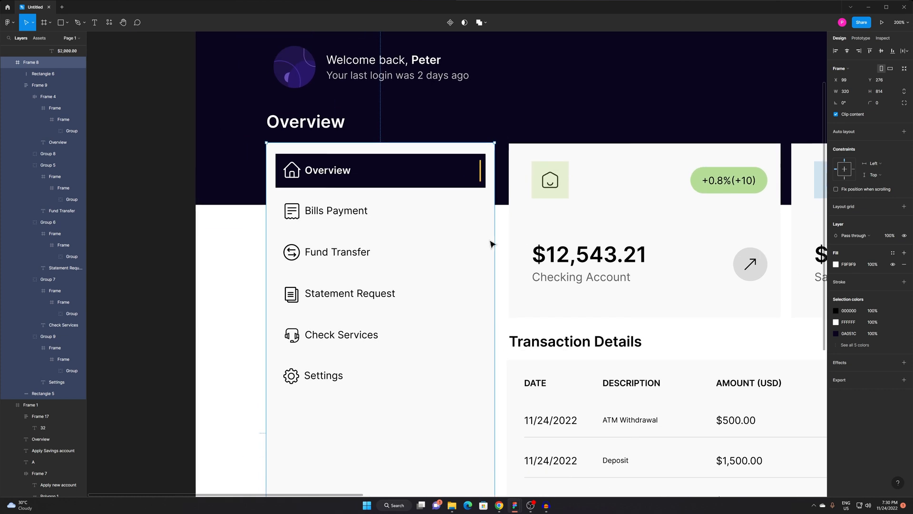
{"action": "scroll", "coordinate": [475, 211], "scroll_direction": "down", "scroll_amount": 5}
{"action": "scroll", "coordinate": [494, 271], "scroll_direction": "down", "scroll_amount": 2}
{"action": "left_click", "coordinate": [548, 116]}
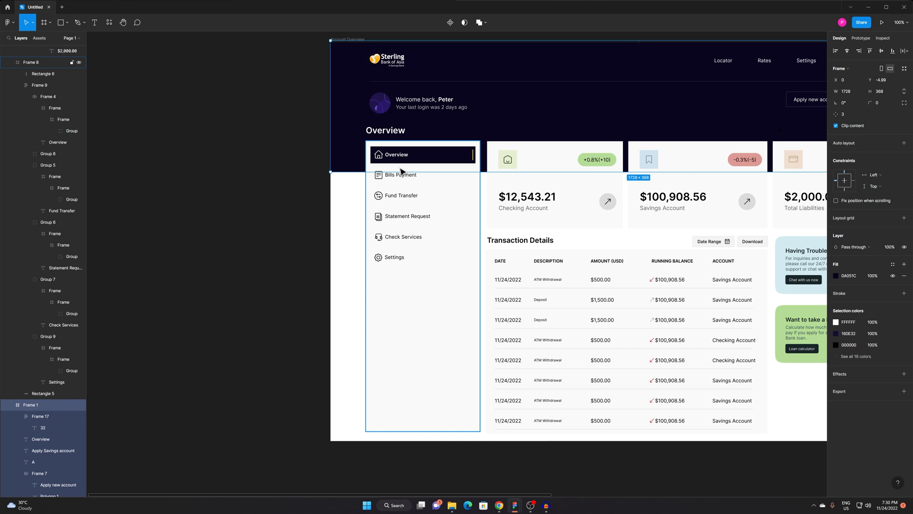
{"action": "double_click", "coordinate": [388, 263]}
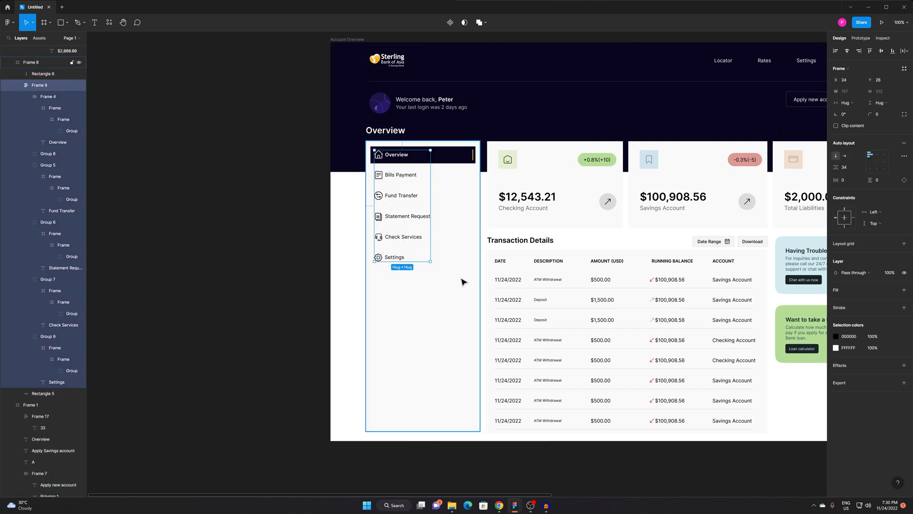
Duplicate the Settings entry in the sidebar and move the copy down to the bottom of the sidebar.
{"action": "left_click", "coordinate": [433, 347]}
{"action": "scroll", "coordinate": [448, 210], "scroll_direction": "up", "scroll_amount": 10}
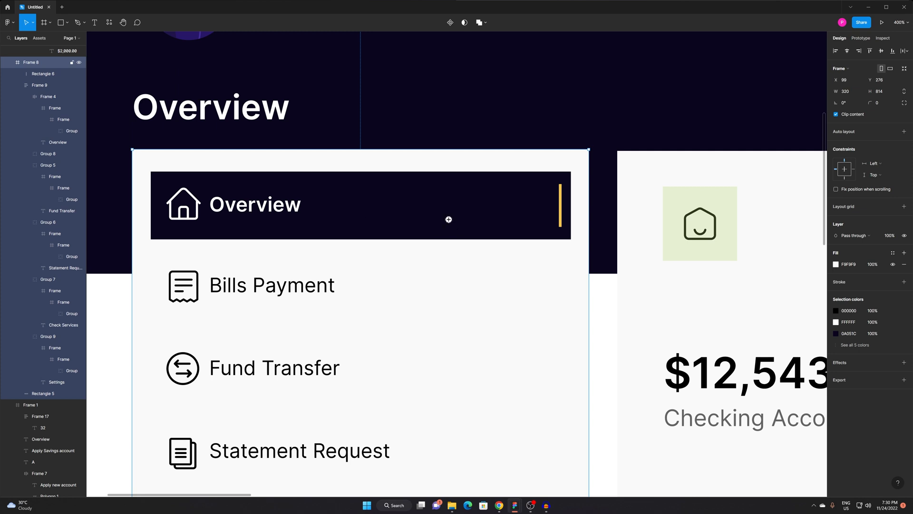
{"action": "scroll", "coordinate": [452, 223], "scroll_direction": "down", "scroll_amount": 5}
{"action": "scroll", "coordinate": [449, 221], "scroll_direction": "up", "scroll_amount": 5}
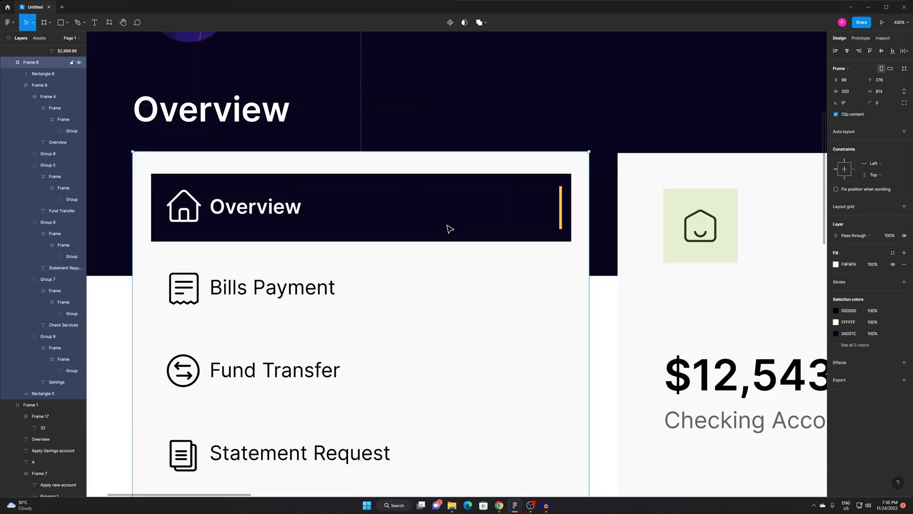
{"action": "scroll", "coordinate": [446, 224], "scroll_direction": "down", "scroll_amount": 5}
{"action": "scroll", "coordinate": [438, 116], "scroll_direction": "down", "scroll_amount": 10}
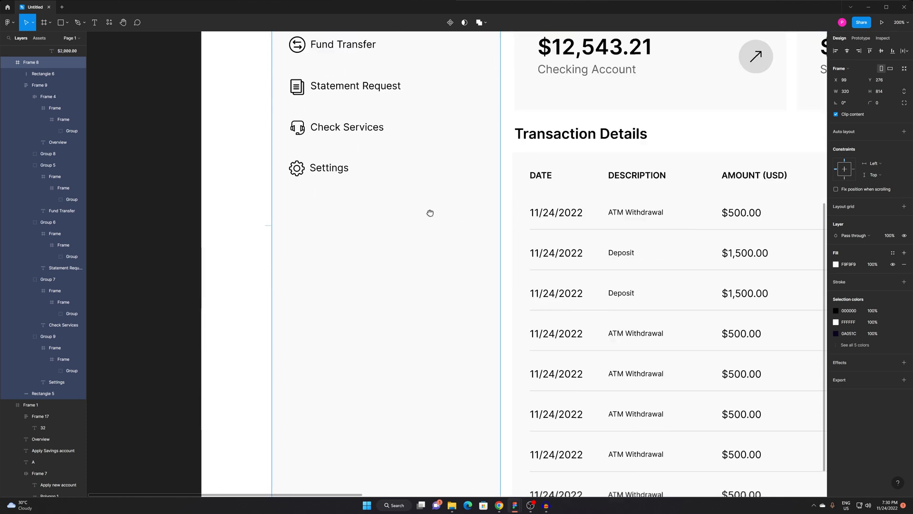
{"action": "left_click_drag", "start_coordinate": [347, 316], "coordinate": [398, 286]}
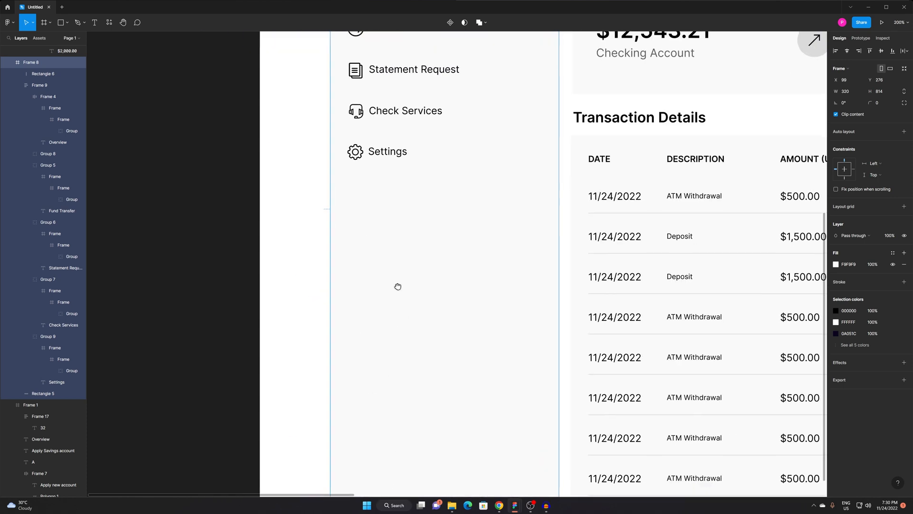
{"action": "left_click", "coordinate": [372, 150]}
{"action": "scroll", "coordinate": [372, 180], "scroll_direction": "down", "scroll_amount": 5}
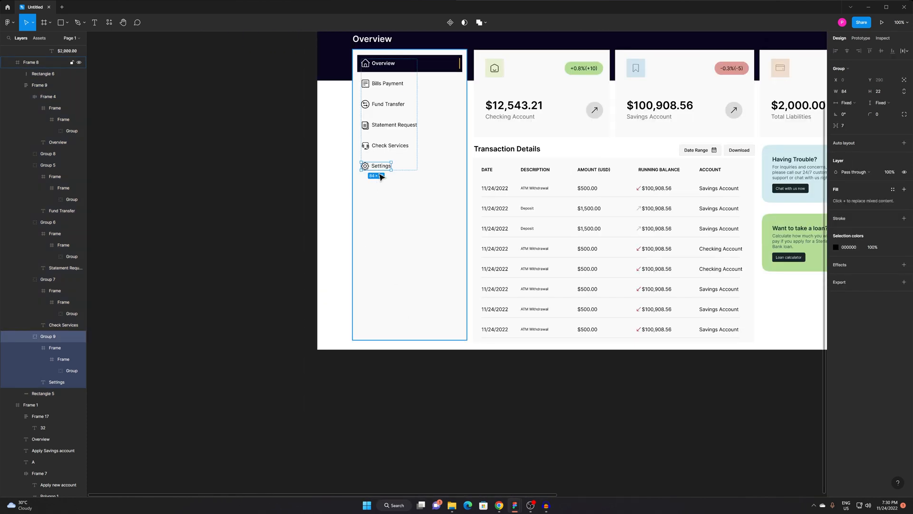
{"action": "key", "text": "ctrl+v"}
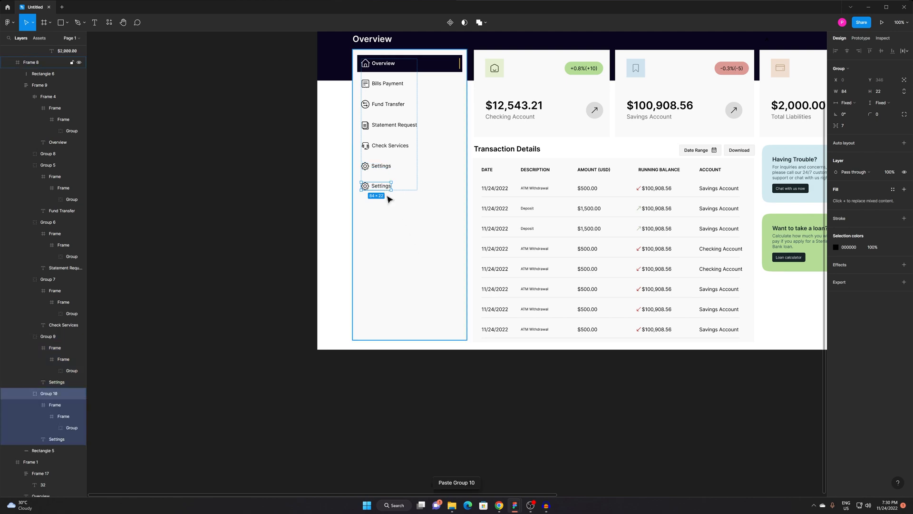
{"action": "left_click_drag", "start_coordinate": [381, 192], "coordinate": [380, 329]}
Change the copied entry's label to Logout and nudge the entry slightly upward within the sidebar.
{"action": "double_click", "coordinate": [381, 328]}
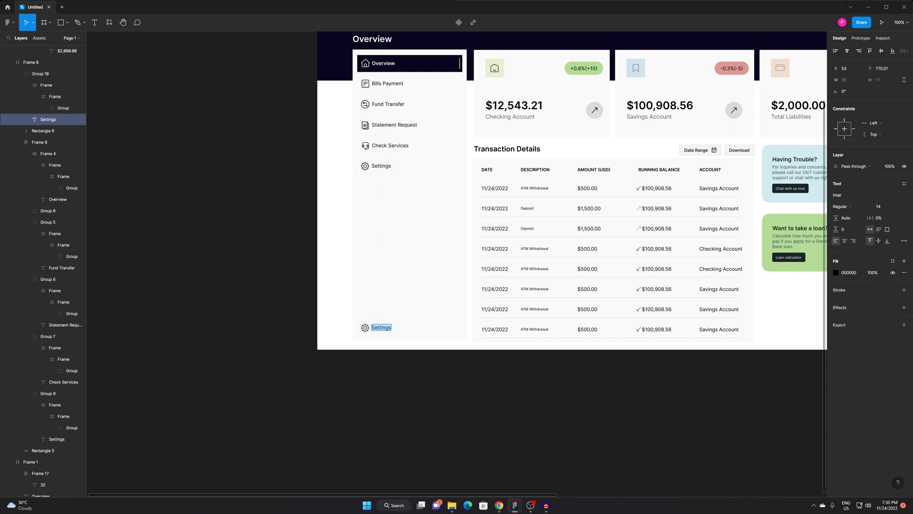
{"action": "type", "text": "Logout"}
{"action": "key", "text": "Escape"}
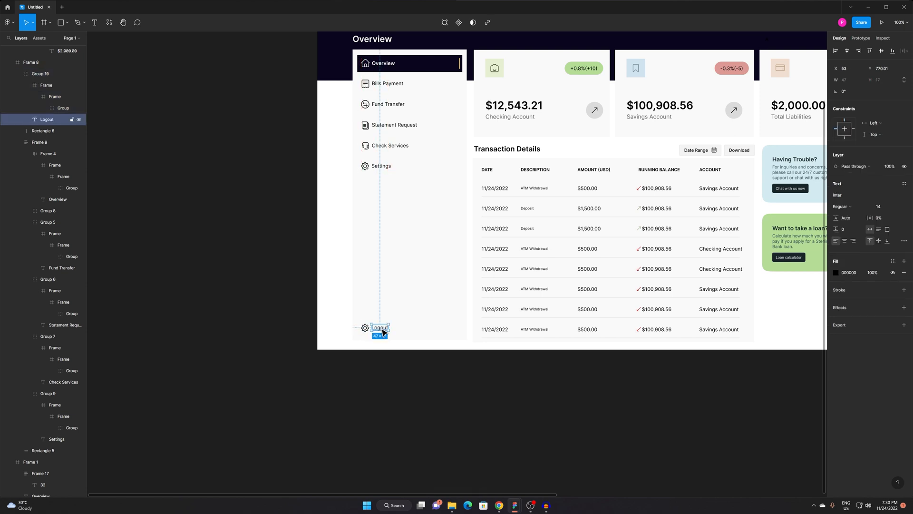
{"action": "left_click", "coordinate": [391, 306]}
{"action": "left_click_drag", "start_coordinate": [388, 298], "coordinate": [374, 318]}
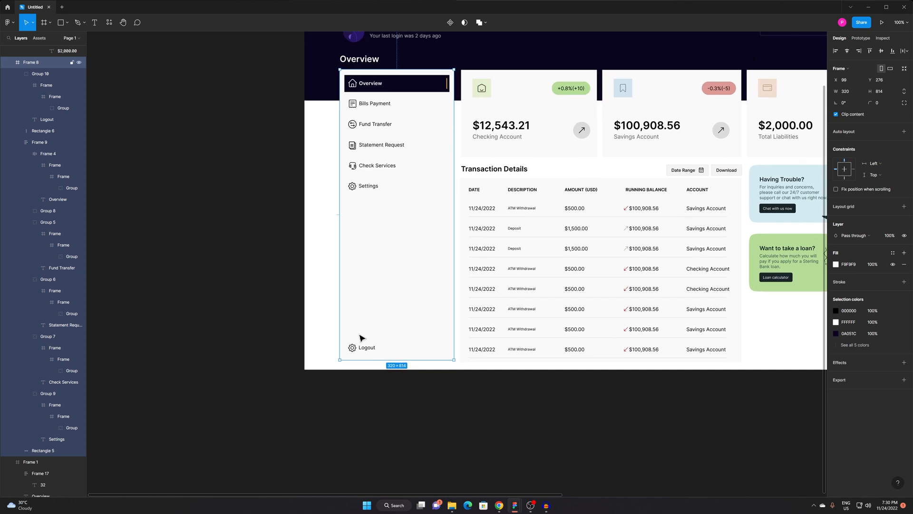
{"action": "left_click", "coordinate": [360, 349]}
{"action": "left_click_drag", "start_coordinate": [364, 347], "coordinate": [364, 343]}
Draw a frame about 271 × 48 around the Logout entry and add auto layout to it.
{"action": "left_click", "coordinate": [60, 28]}
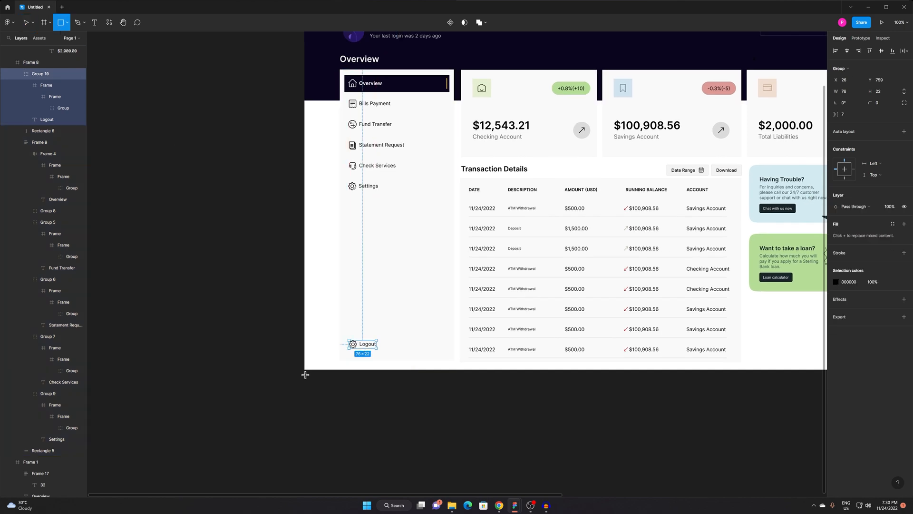
{"action": "left_click", "coordinate": [44, 23]}
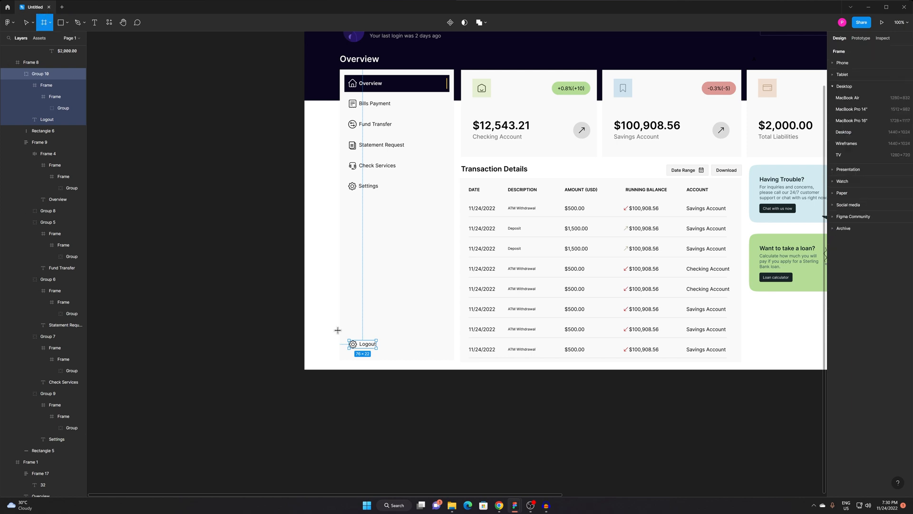
{"action": "left_click_drag", "start_coordinate": [350, 336], "coordinate": [446, 352]}
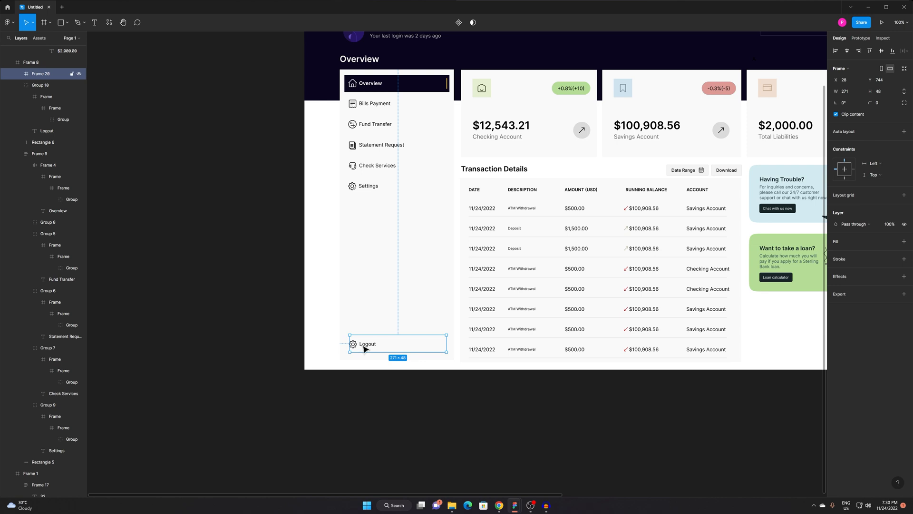
{"action": "left_click", "coordinate": [903, 132]}
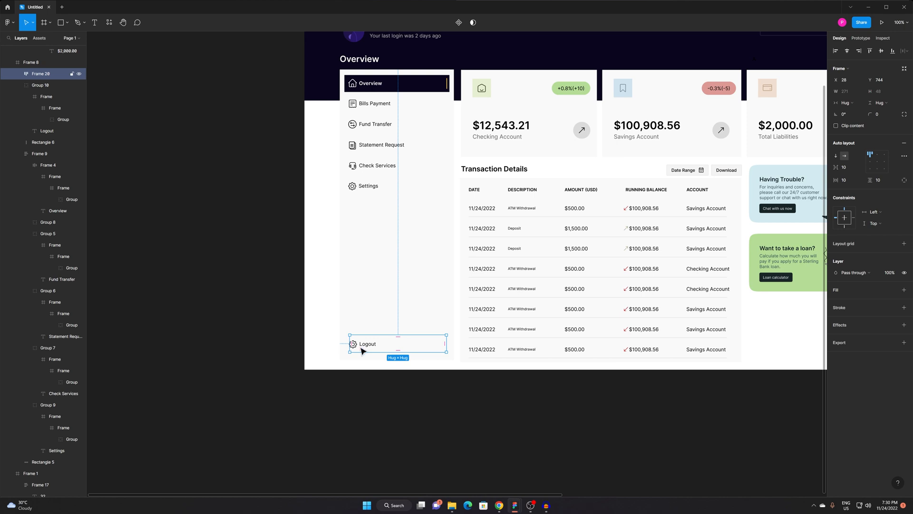
Move the new frame above the Logout entry and give it a light grey ECECEC fill.
{"action": "left_click_drag", "start_coordinate": [367, 344], "coordinate": [372, 307]}
{"action": "left_click", "coordinate": [904, 290]}
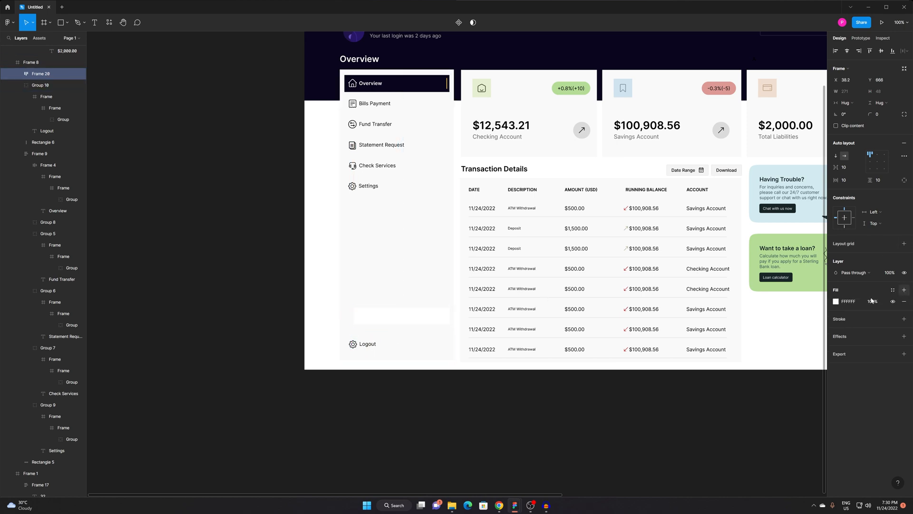
{"action": "left_click", "coordinate": [835, 301]}
{"action": "left_click", "coordinate": [751, 410]}
{"action": "left_click", "coordinate": [398, 253]}
{"action": "left_click_drag", "start_coordinate": [744, 316], "coordinate": [740, 320]}
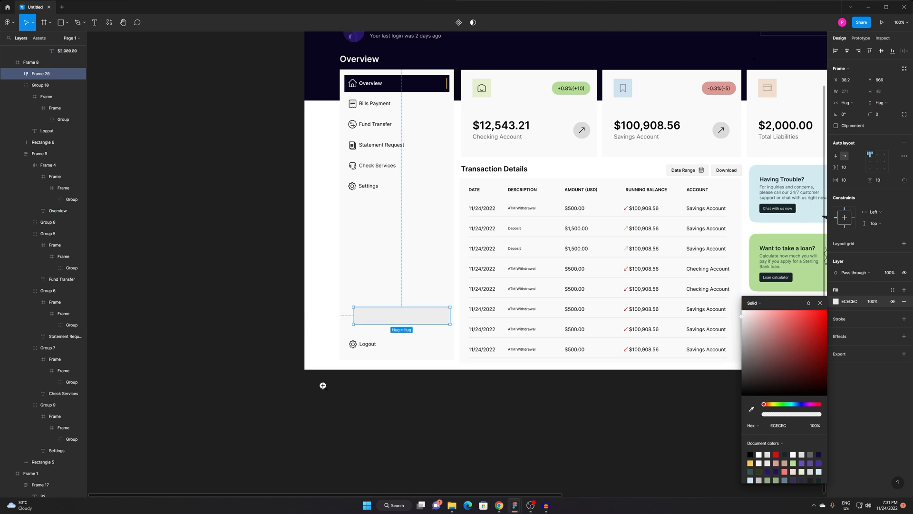
Cut the Logout entry and paste it into the grey frame, then place the frame at the bottom of the sidebar.
{"action": "scroll", "coordinate": [323, 385], "scroll_direction": "up", "scroll_amount": 3}
{"action": "left_click", "coordinate": [406, 304]}
{"action": "key", "text": "ctrl+x"}
{"action": "left_click", "coordinate": [446, 246]}
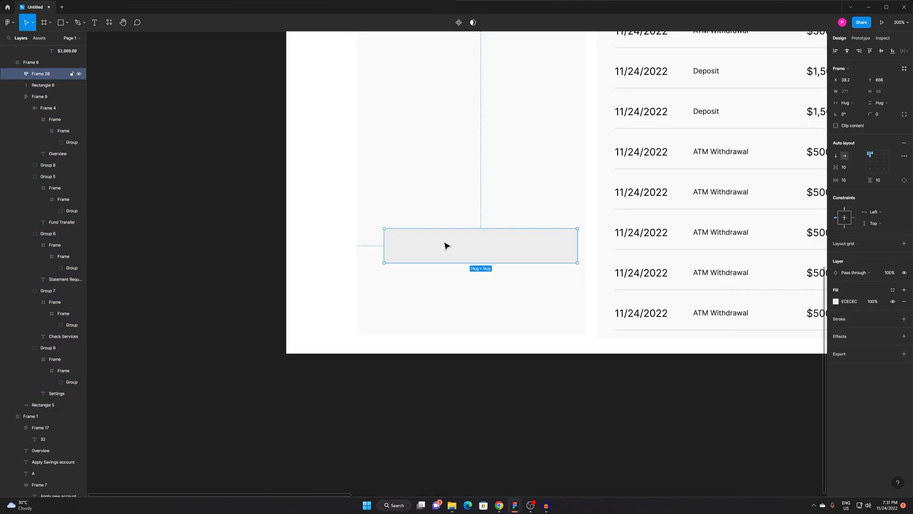
{"action": "key", "text": "ctrl+v"}
{"action": "left_click", "coordinate": [449, 243]}
{"action": "left_click_drag", "start_coordinate": [450, 243], "coordinate": [430, 316]}
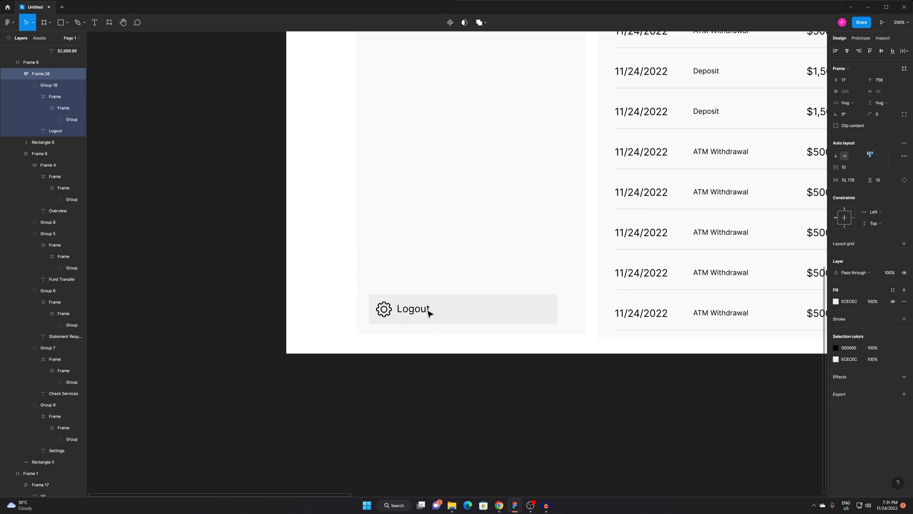
Widen the grey Logout button to nearly the sidebar's full width and check it against the rest of the menu.
{"action": "left_click", "coordinate": [546, 394]}
{"action": "scroll", "coordinate": [494, 328], "scroll_direction": "down", "scroll_amount": 1}
{"action": "left_click_drag", "start_coordinate": [508, 371], "coordinate": [466, 383]}
{"action": "scroll", "coordinate": [435, 308], "scroll_direction": "up", "scroll_amount": 1}
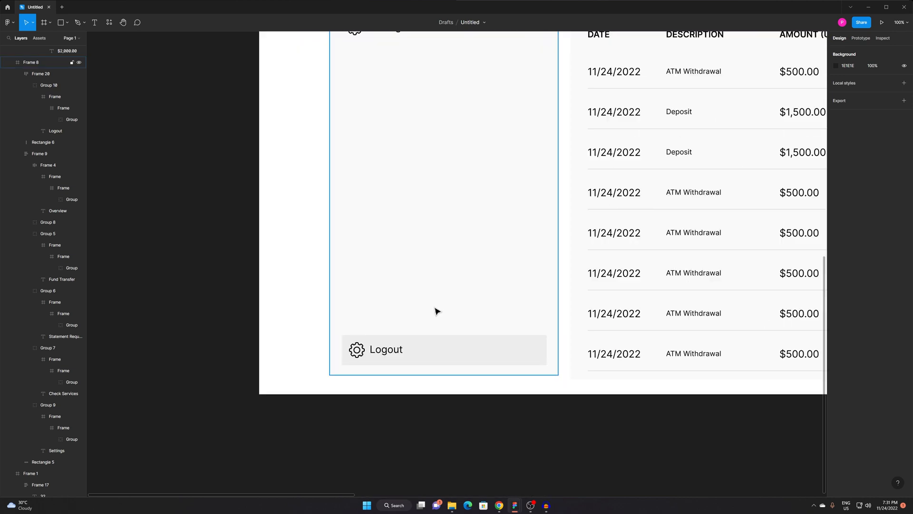
{"action": "scroll", "coordinate": [436, 311], "scroll_direction": "down", "scroll_amount": 3}
{"action": "left_click", "coordinate": [433, 301]}
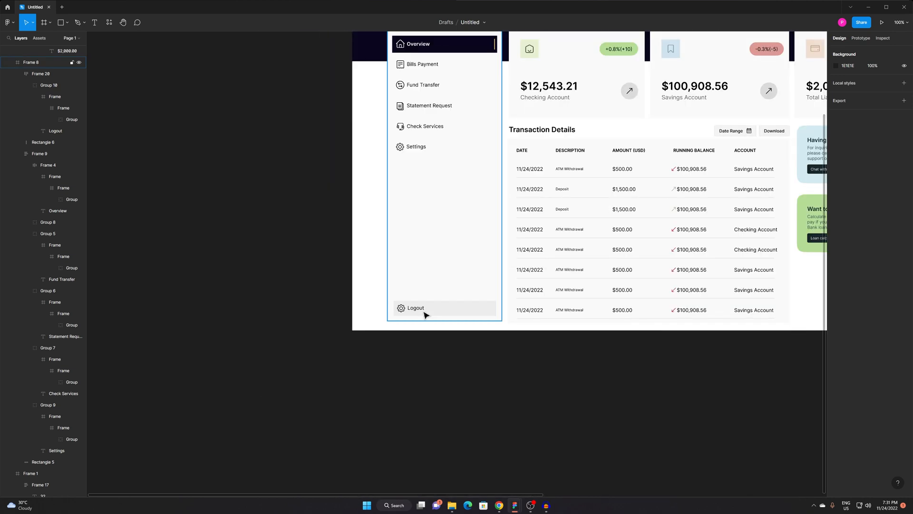
Switch to Flaticon in Chrome and search the icons for logout.
{"action": "key", "text": "alt+Tab"}
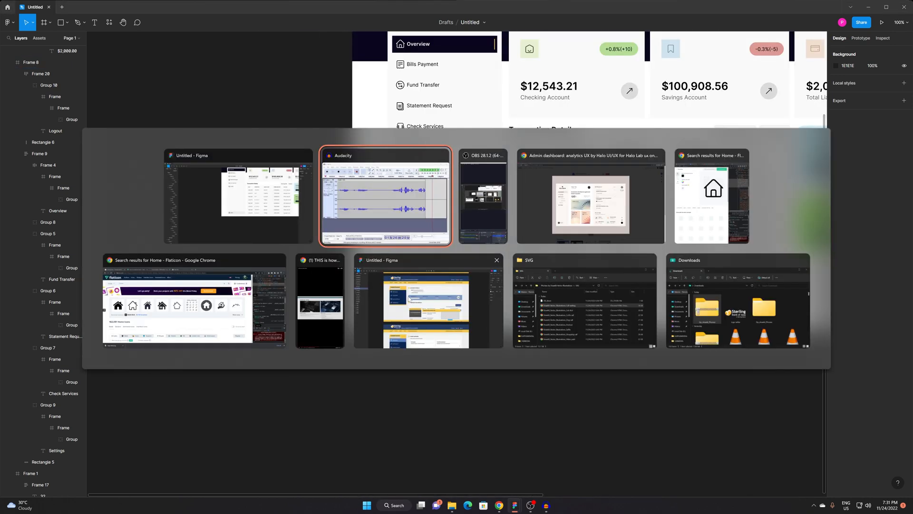
{"action": "left_click", "coordinate": [721, 217]}
{"action": "key", "text": "Escape"}
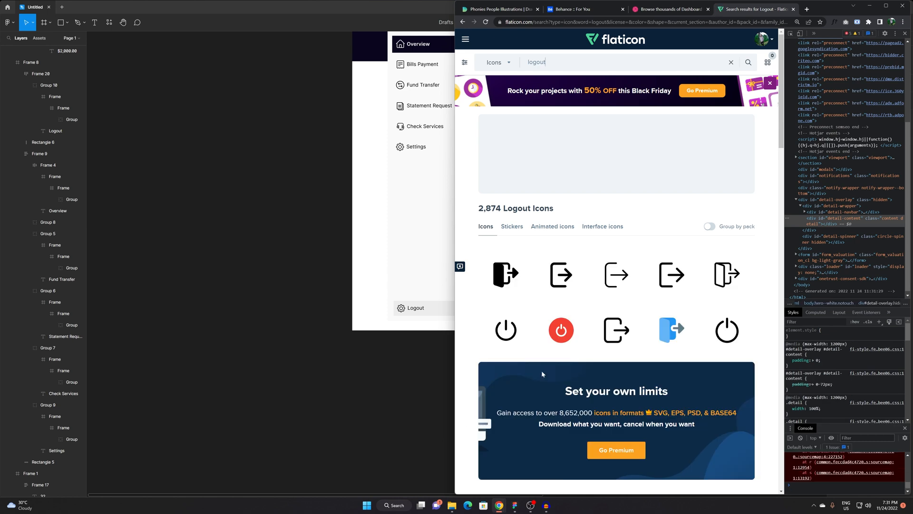
Open the outlined power icon in the Flaticon editor and inspect its SVG element to copy the code.
{"action": "left_click", "coordinate": [727, 329]}
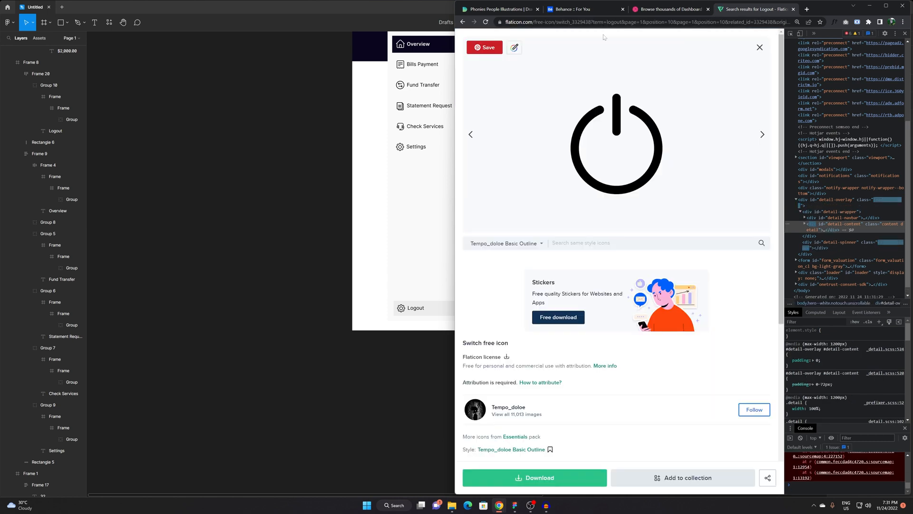
{"action": "left_click", "coordinate": [513, 47]}
{"action": "right_click", "coordinate": [690, 110]}
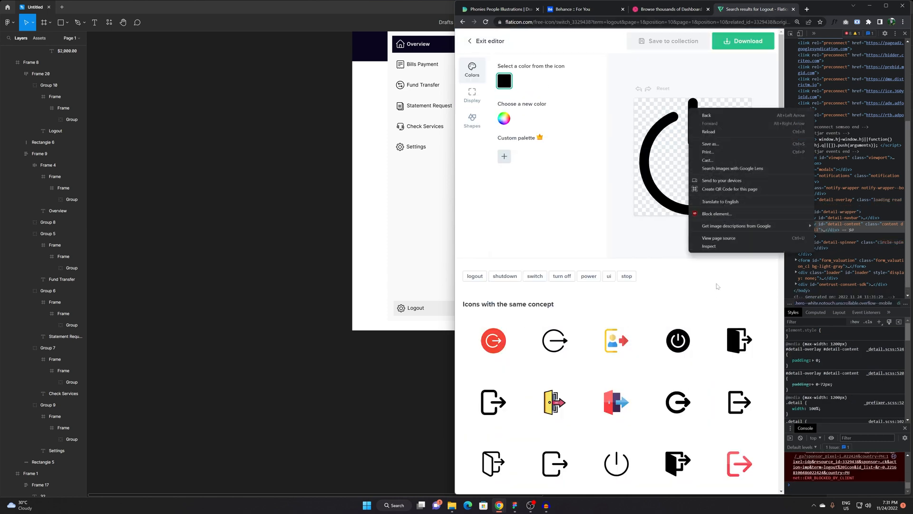
{"action": "left_click", "coordinate": [726, 247]}
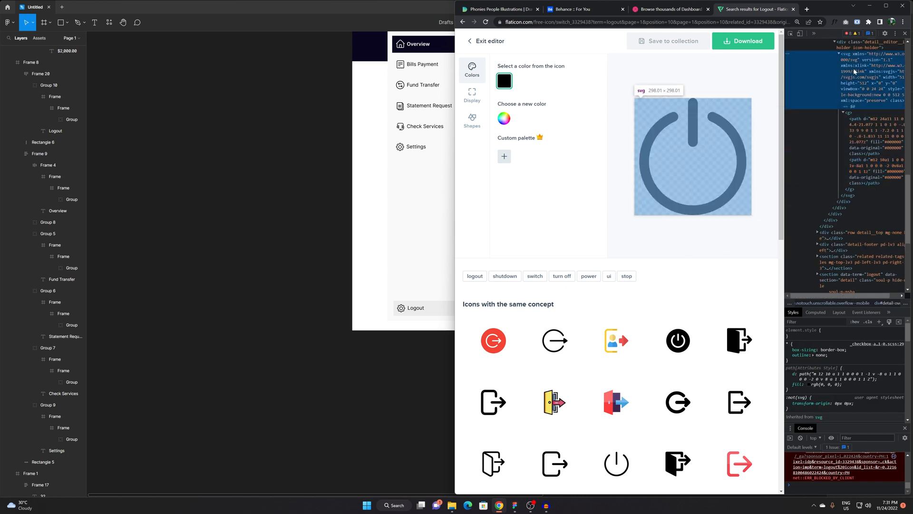
Back in Figma, paste the power icon's SVG into the icon frame of the Logout entry.
{"action": "left_click", "coordinate": [357, 321]}
{"action": "scroll", "coordinate": [425, 310], "scroll_direction": "up", "scroll_amount": 2}
{"action": "scroll", "coordinate": [336, 297], "scroll_direction": "up", "scroll_amount": 1}
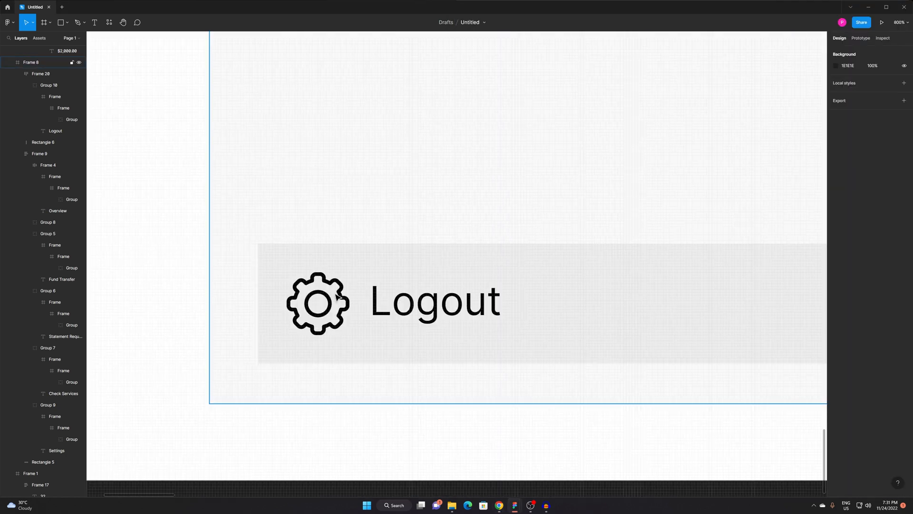
{"action": "double_click", "coordinate": [338, 288]}
{"action": "double_click", "coordinate": [338, 288]}
{"action": "double_click", "coordinate": [338, 288]}
{"action": "key", "text": "ctrl+v"}
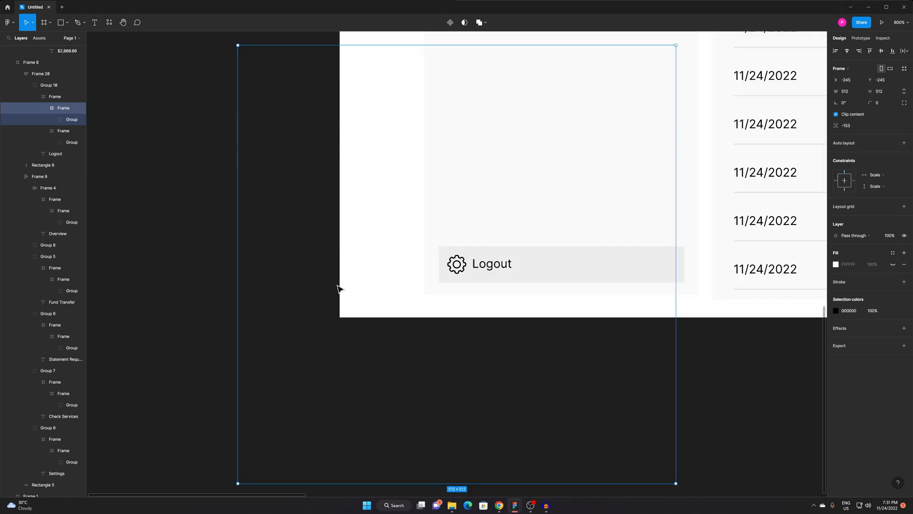
Scale the pasted power icon down to 20 × 20 so it sits over the gear icon beside Logout.
{"action": "left_click_drag", "start_coordinate": [539, 141], "coordinate": [444, 232]}
{"action": "scroll", "coordinate": [438, 243], "scroll_direction": "up", "scroll_amount": 3}
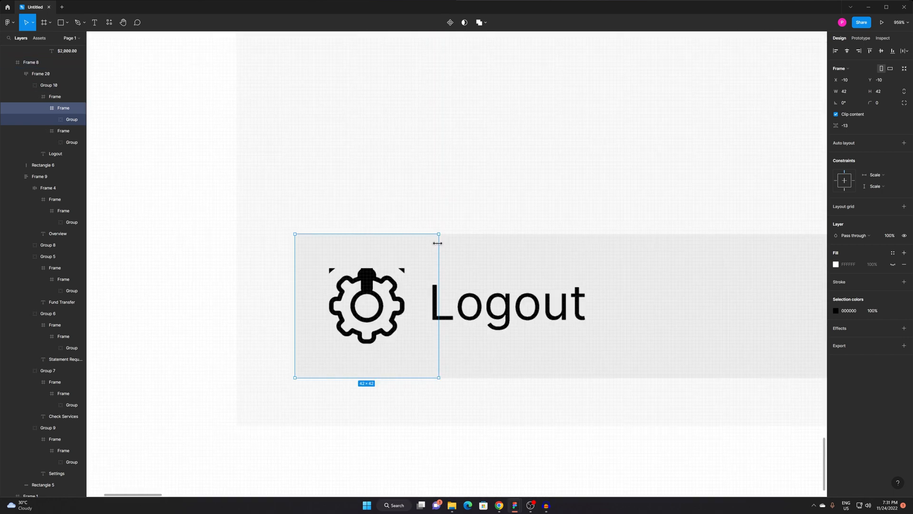
{"action": "left_click_drag", "start_coordinate": [438, 235], "coordinate": [401, 274]}
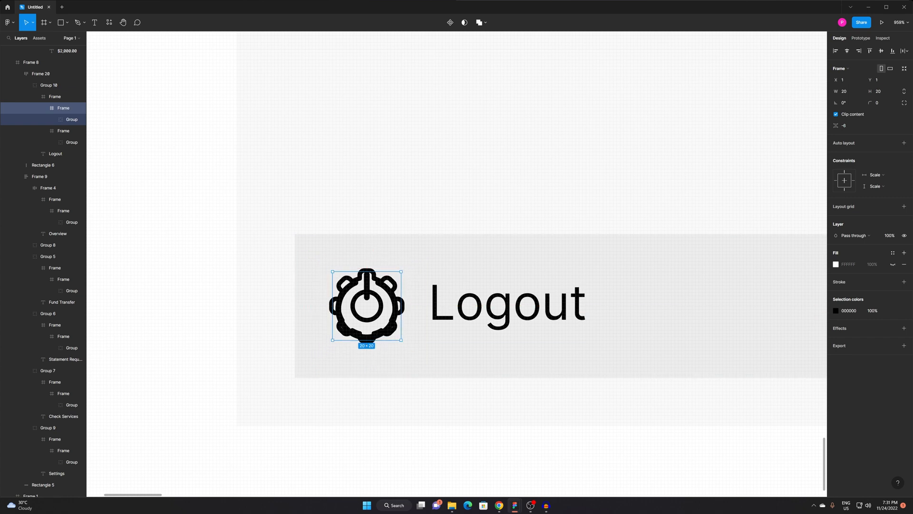
Delete the gear icon from the Logout entry and rename the power icon's frame layer z.
{"action": "left_click", "coordinate": [59, 133]}
{"action": "key", "text": "Delete"}
{"action": "double_click", "coordinate": [64, 110]}
{"action": "type", "text": "z"}
{"action": "double_click", "coordinate": [348, 259]}
{"action": "left_click", "coordinate": [502, 422]}
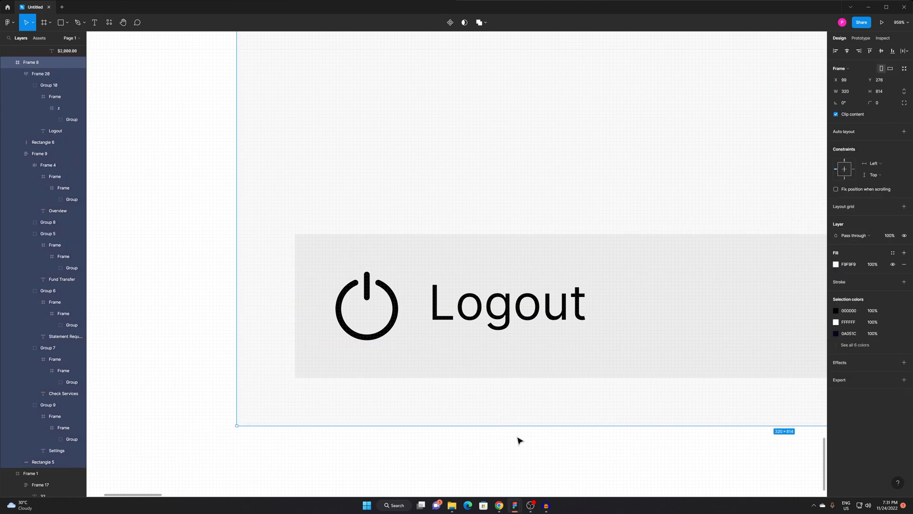
Paste the screenshot of the old bank account page and place it above the Account Overview frame.
{"action": "scroll", "coordinate": [516, 437], "scroll_direction": "down", "scroll_amount": 10}
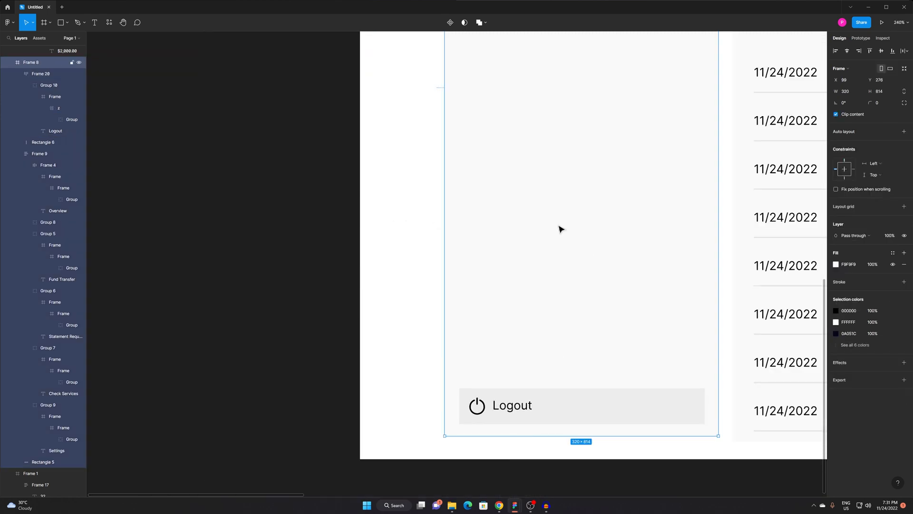
{"action": "scroll", "coordinate": [528, 232], "scroll_direction": "down", "scroll_amount": 3}
{"action": "scroll", "coordinate": [689, 333], "scroll_direction": "up", "scroll_amount": 5}
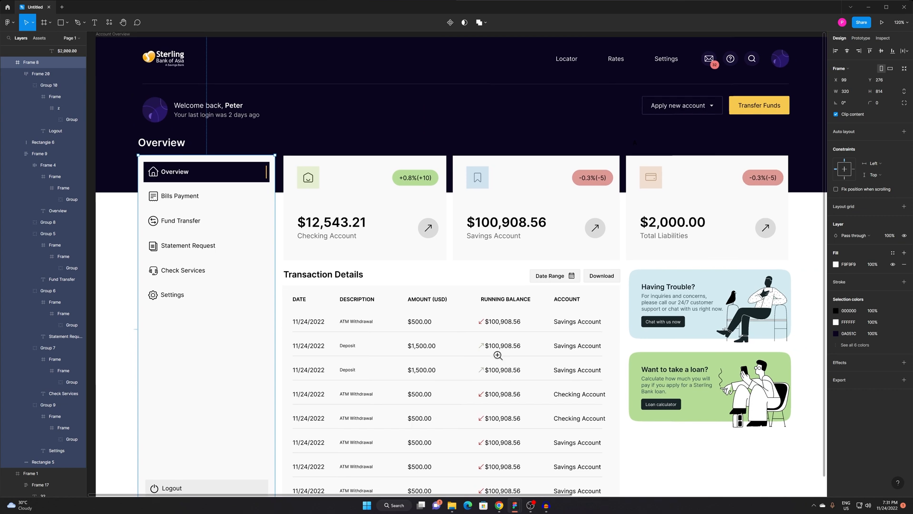
{"action": "scroll", "coordinate": [486, 390], "scroll_direction": "down", "scroll_amount": 3}
{"action": "key", "text": "ctrl+v"}
{"action": "left_click_drag", "start_coordinate": [722, 377], "coordinate": [379, 173]}
{"action": "scroll", "coordinate": [430, 180], "scroll_direction": "up", "scroll_amount": 3}
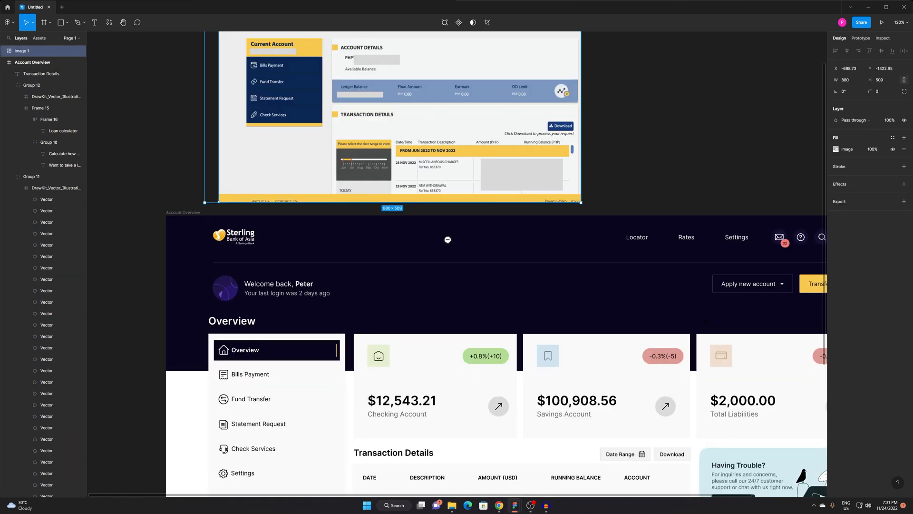